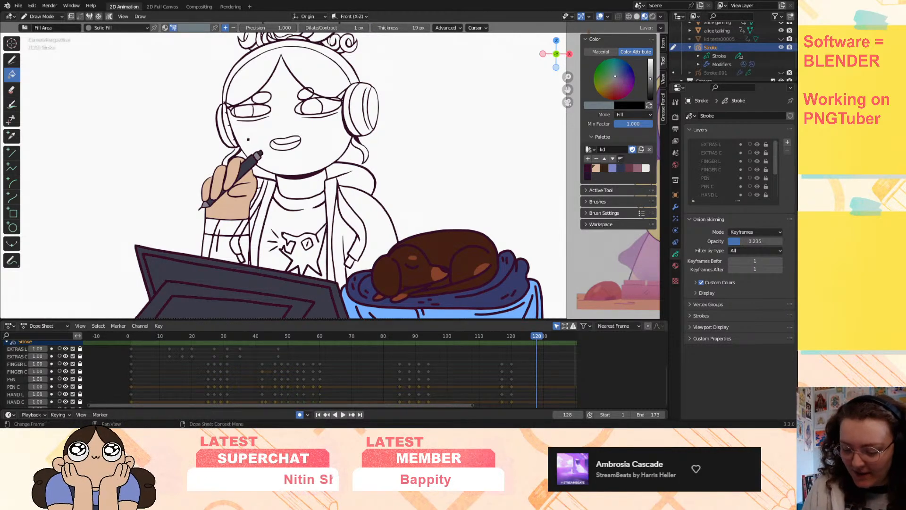
# - Play the animation from the first frame and review the full camera view of the character
pyautogui.click(318, 415)
pyautogui.click(349, 415)
pyautogui.moveTo(569, 76); pyautogui.dragTo(573, 110)
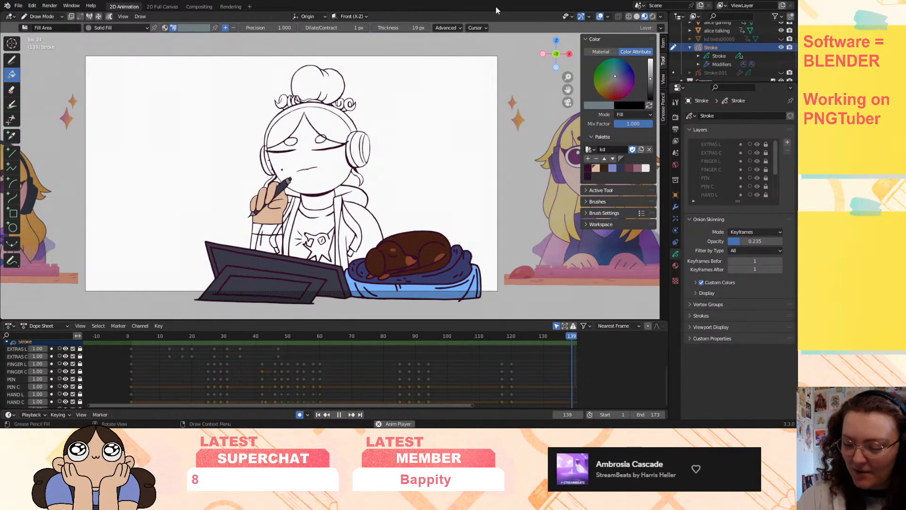
# - At frame 1, add a new Grease Pencil layer and place it directly below BODY L
pyautogui.moveTo(163, 341); pyautogui.dragTo(132, 401)
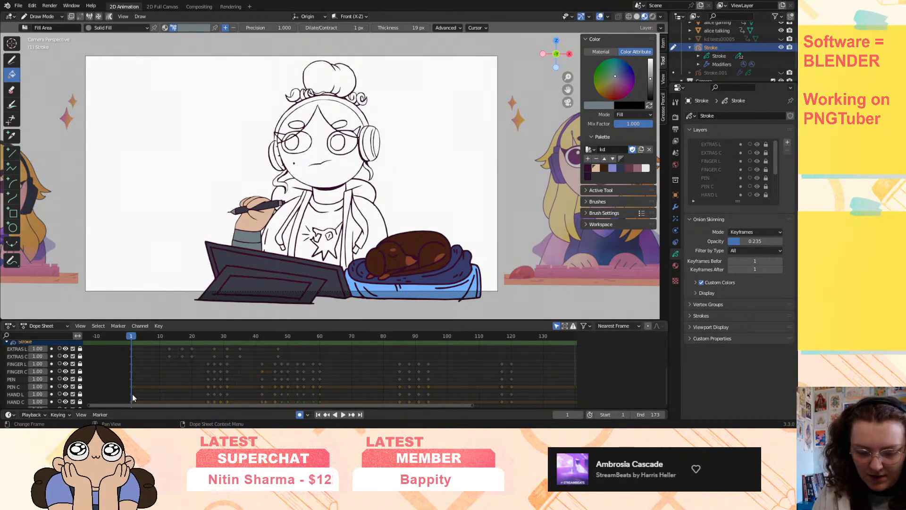
pyautogui.scroll(-3, 19, 383)
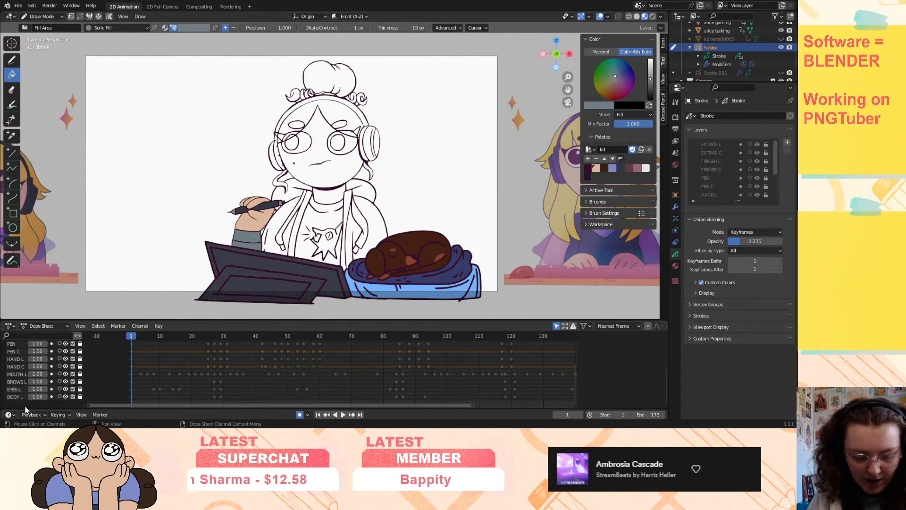
pyautogui.click(19, 398)
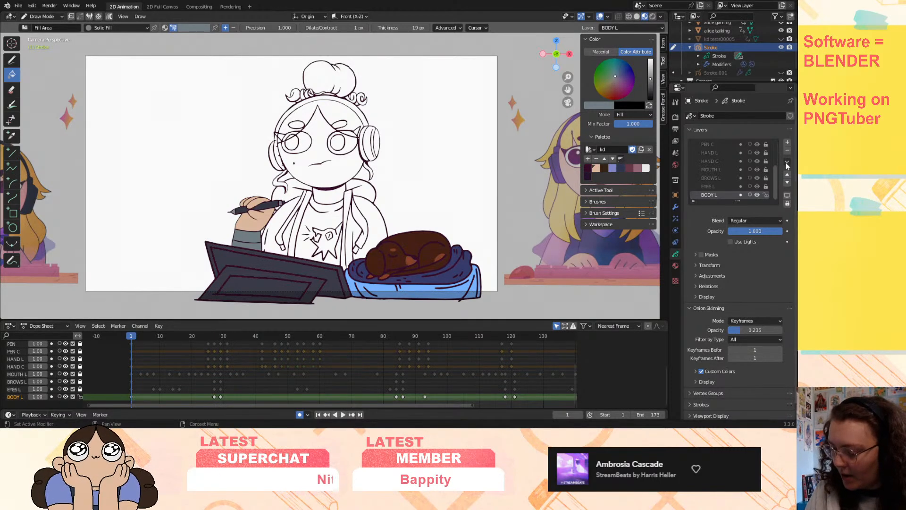
pyautogui.click(788, 143)
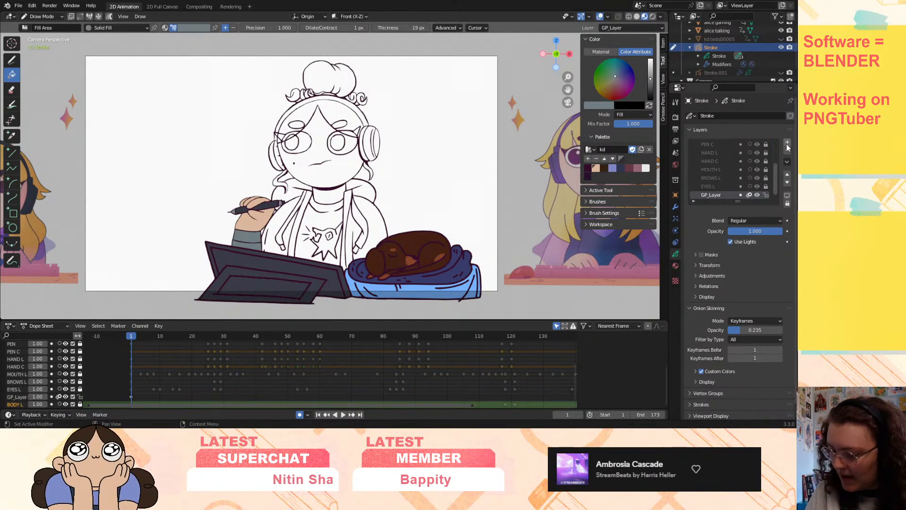
pyautogui.click(786, 183)
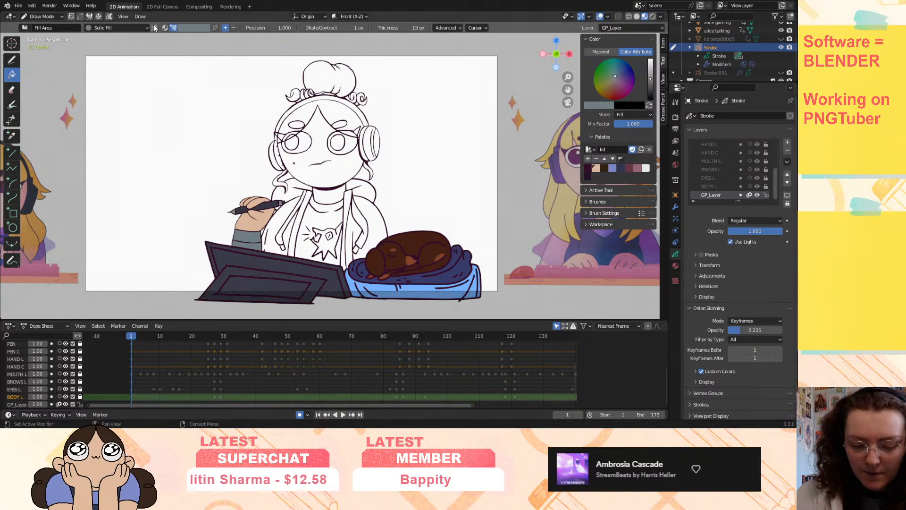
# - Fill the hair bun and the small curls beside it with the palette's dark brown
pyautogui.click(605, 169)
pyautogui.click(329, 77)
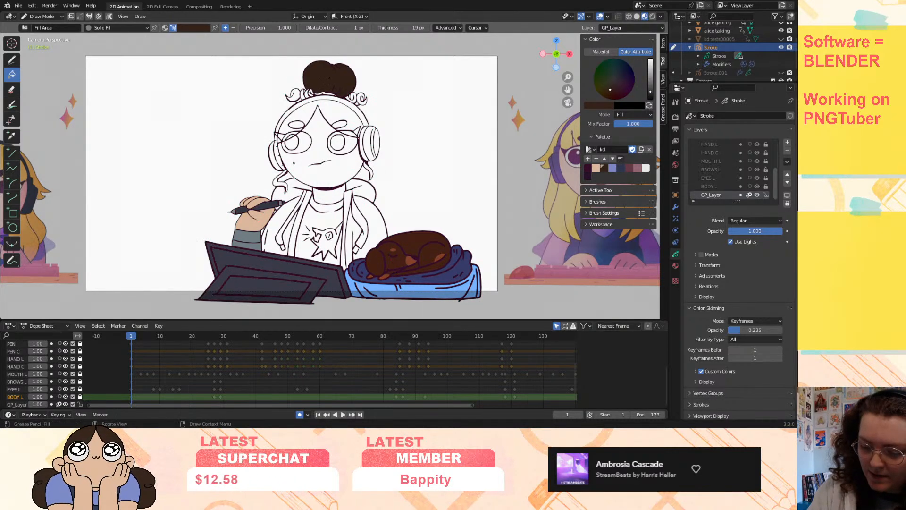
pyautogui.click(361, 97)
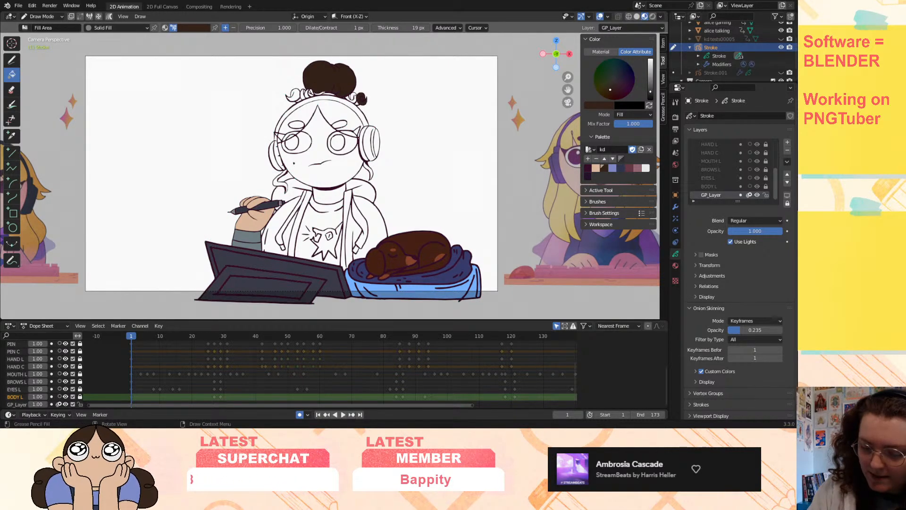
pyautogui.click(296, 94)
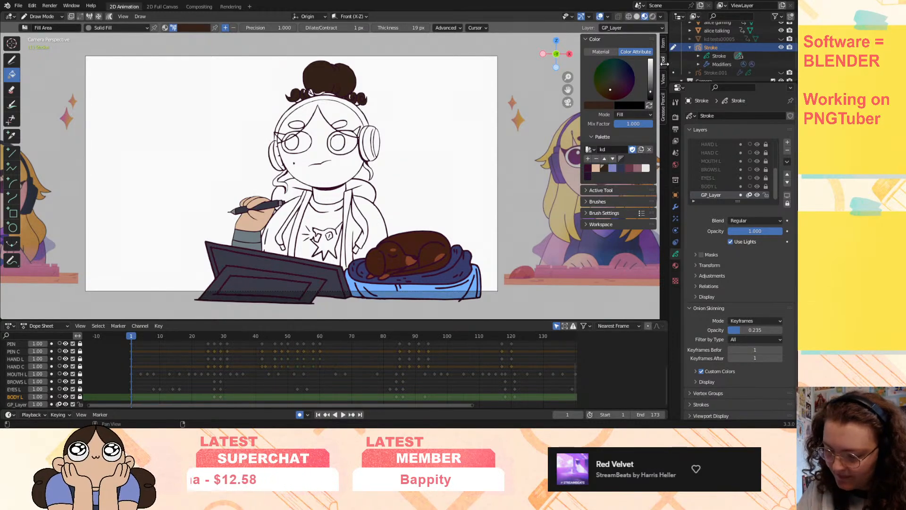
# - Lighten the brown slightly and fill the bun, curls, front hair and loose side strands with it
pyautogui.moveTo(650, 91); pyautogui.dragTo(651, 87)
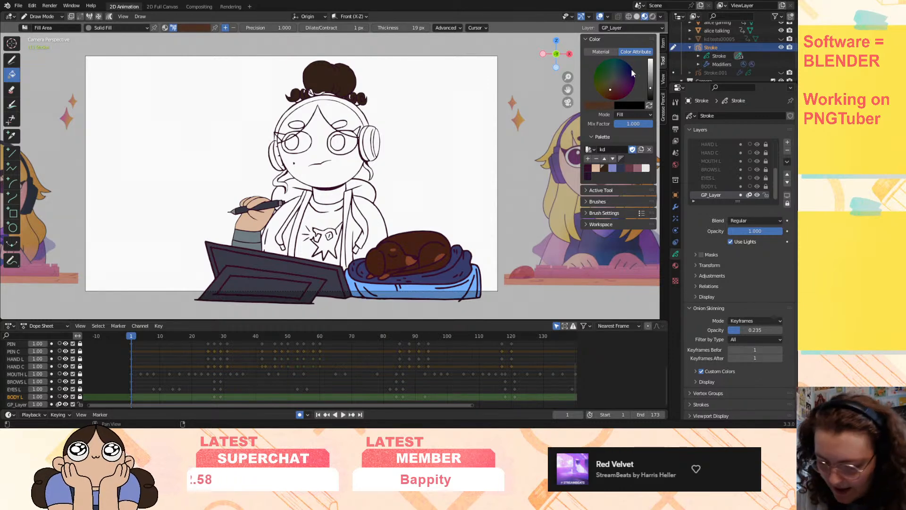
pyautogui.click(336, 78)
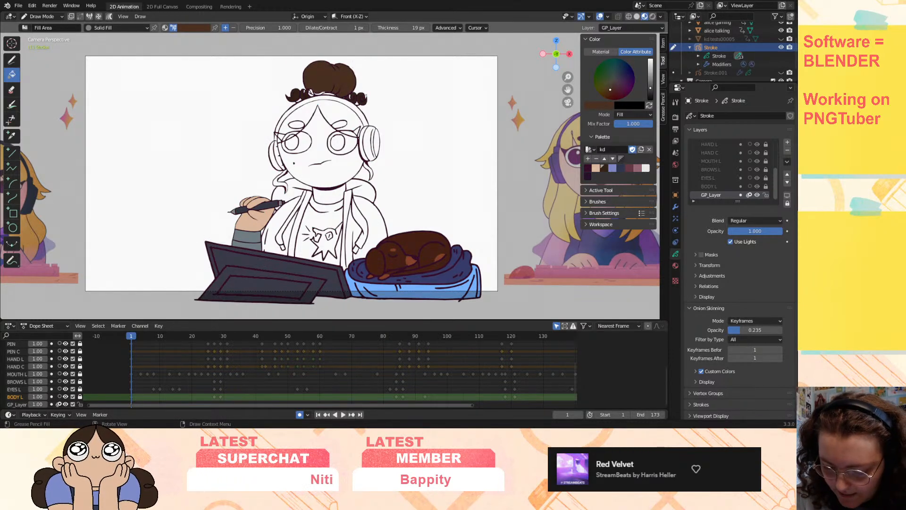
pyautogui.click(361, 95)
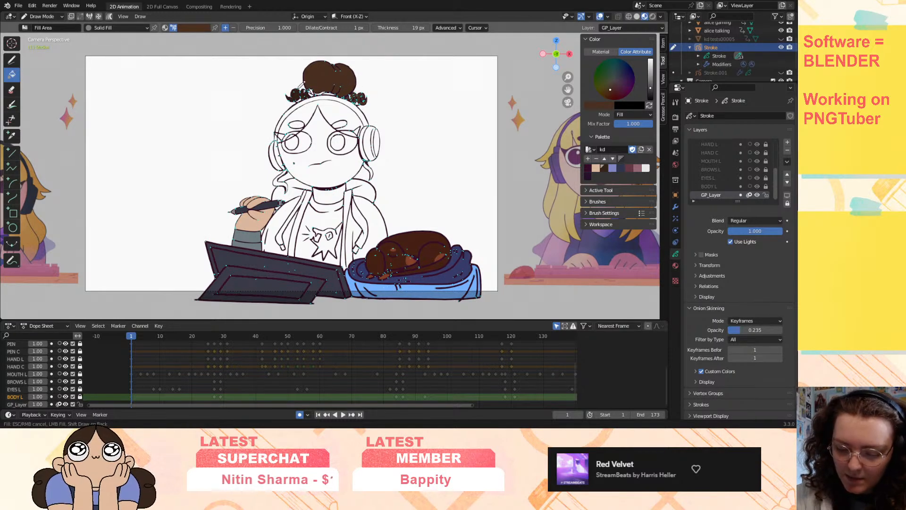
pyautogui.click(307, 91)
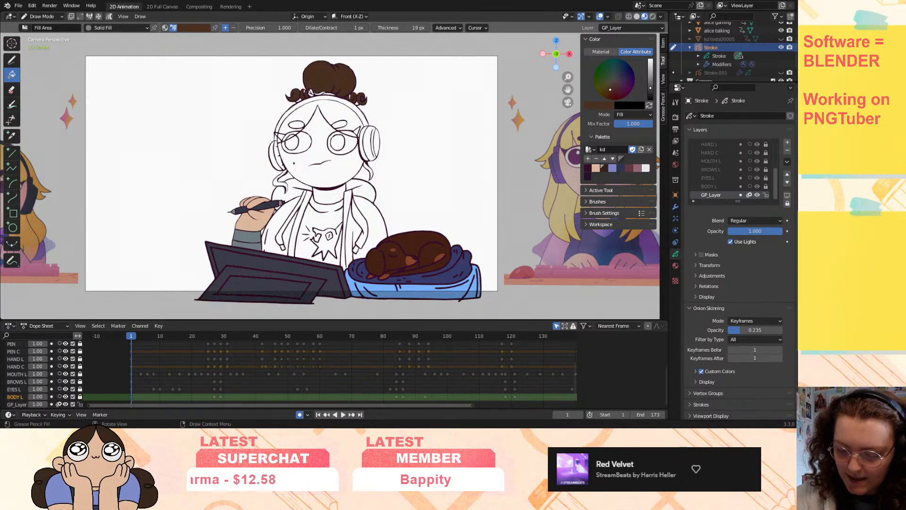
pyautogui.click(344, 108)
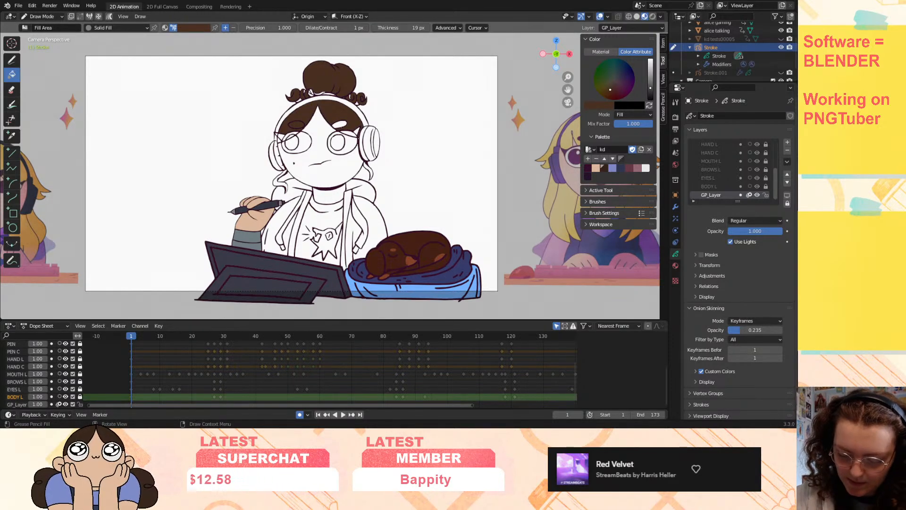
pyautogui.click(279, 182)
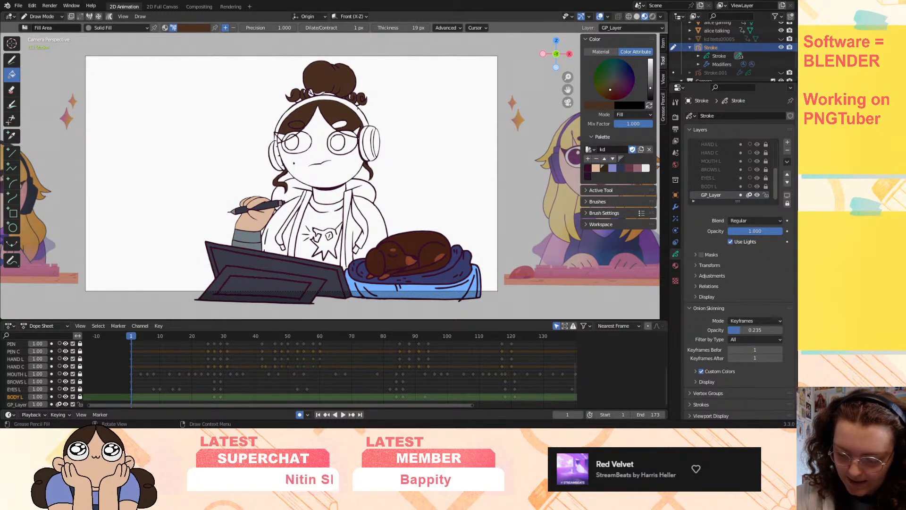
# - Fill both eyebrows and both pupils with the palette's dark purple
pyautogui.click(588, 168)
pyautogui.click(339, 125)
pyautogui.click(296, 124)
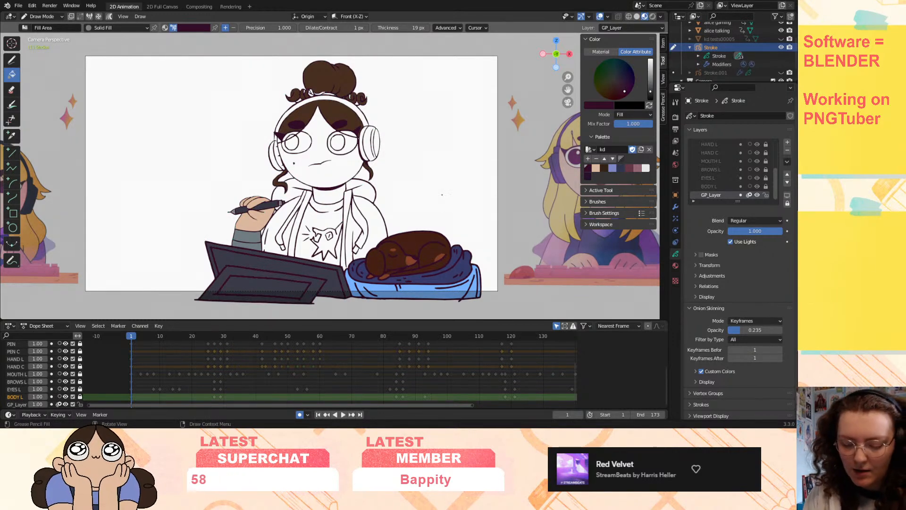
pyautogui.click(339, 141)
pyautogui.click(292, 143)
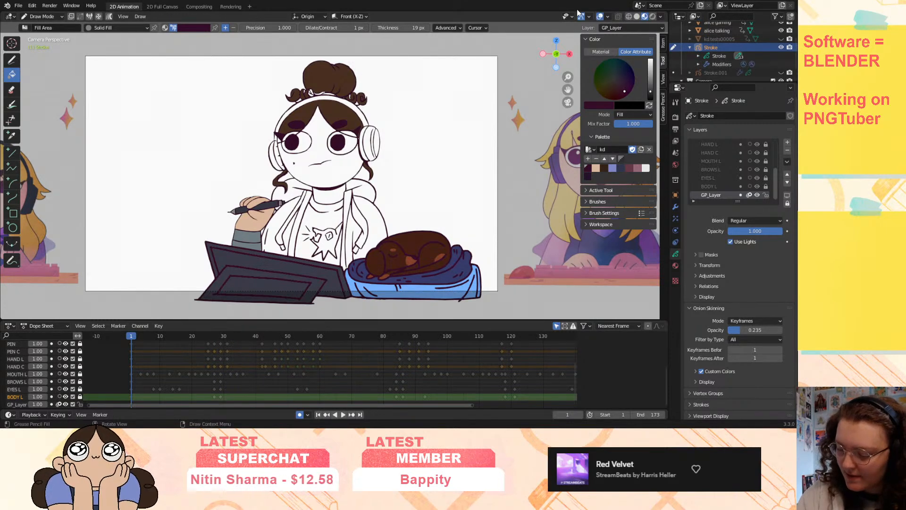
# - Mix an ochre orange and fill the jacket front, sleeve and hood on the dog's side
pyautogui.click(650, 80)
pyautogui.click(608, 85)
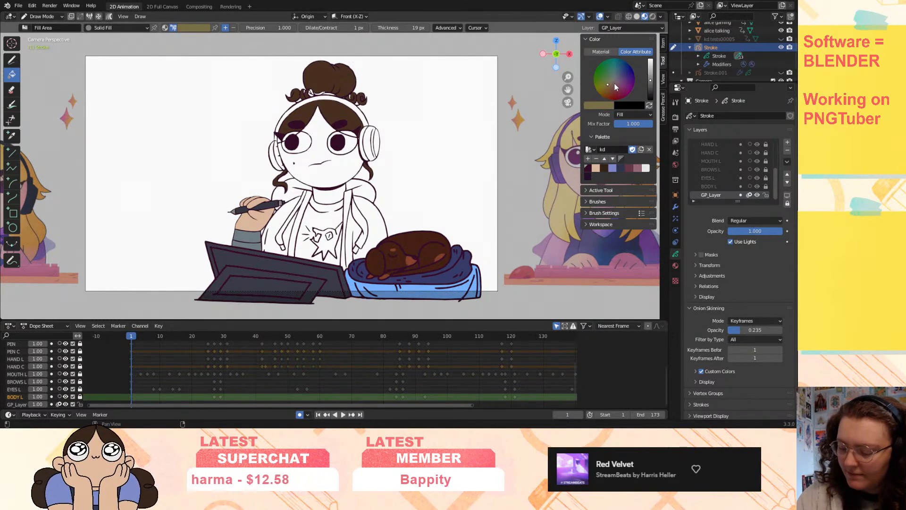
pyautogui.moveTo(650, 82)
pyautogui.mouseDown()
pyautogui.moveTo(606, 93)
pyautogui.moveTo(653, 68)
pyautogui.mouseUp()
pyautogui.moveTo(607, 87); pyautogui.dragTo(608, 90)
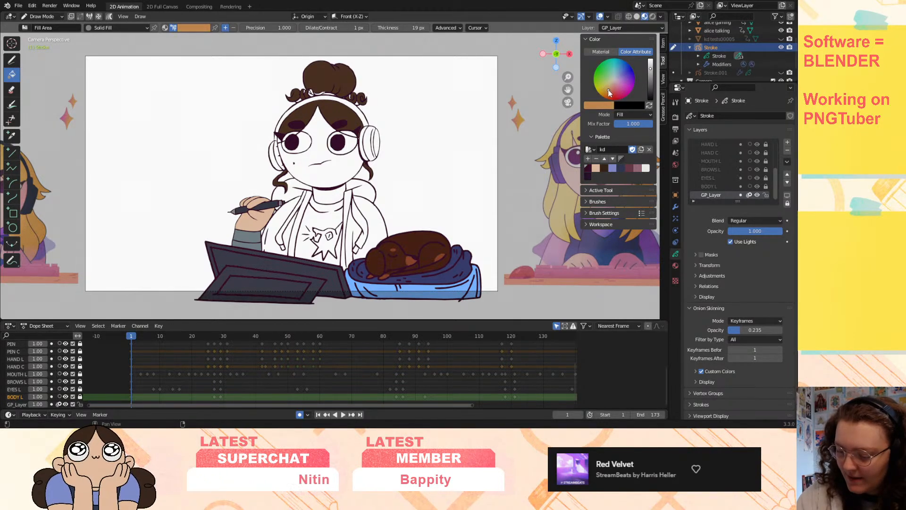
pyautogui.click(346, 198)
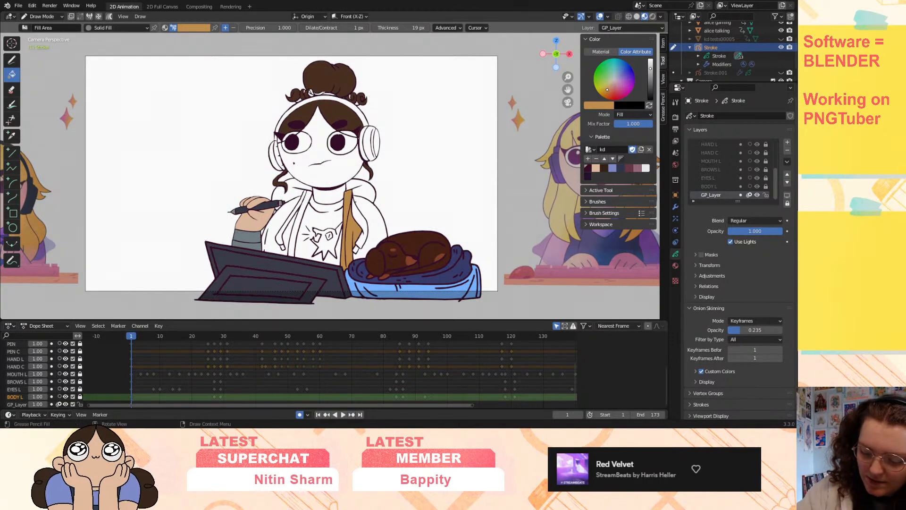
pyautogui.click(366, 208)
pyautogui.click(363, 189)
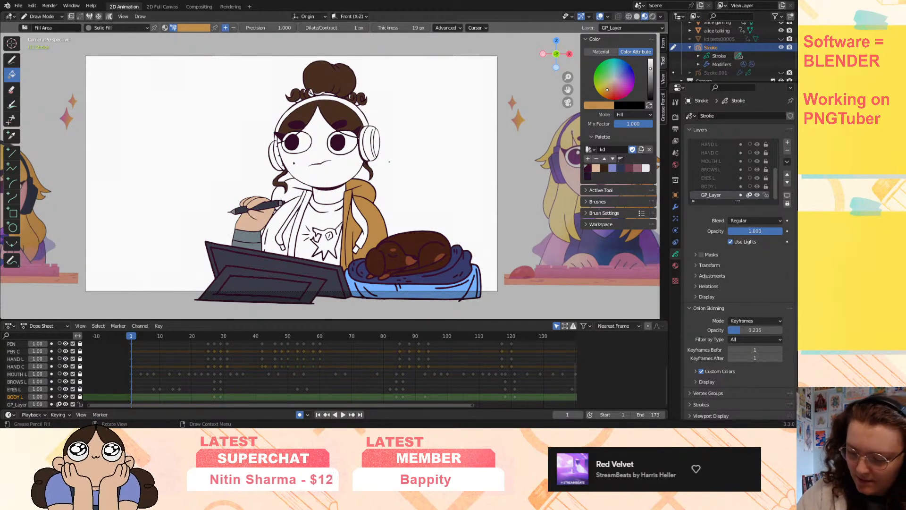
# - Shift the fill colour to a salmon orange and fill both sides of the jacket, including sleeves and hood
pyautogui.click(609, 91)
pyautogui.moveTo(651, 69); pyautogui.dragTo(652, 68)
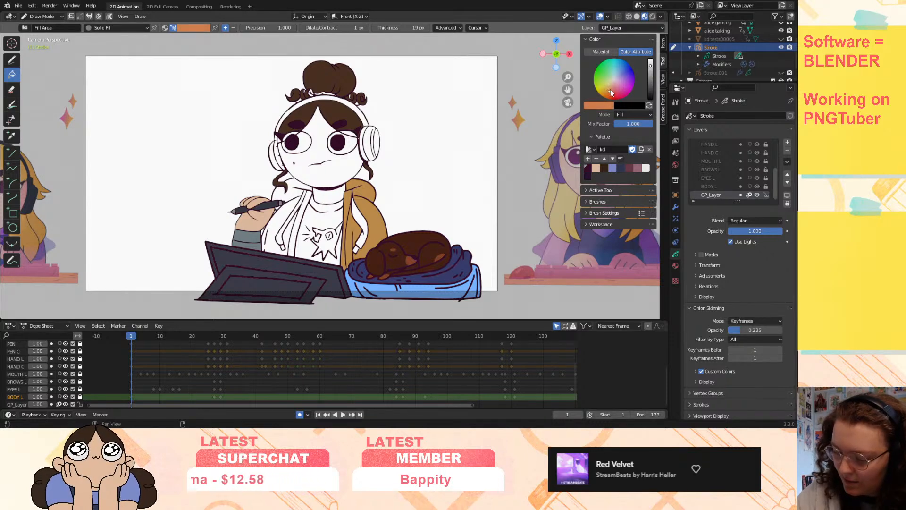
pyautogui.click(350, 193)
pyautogui.click(365, 204)
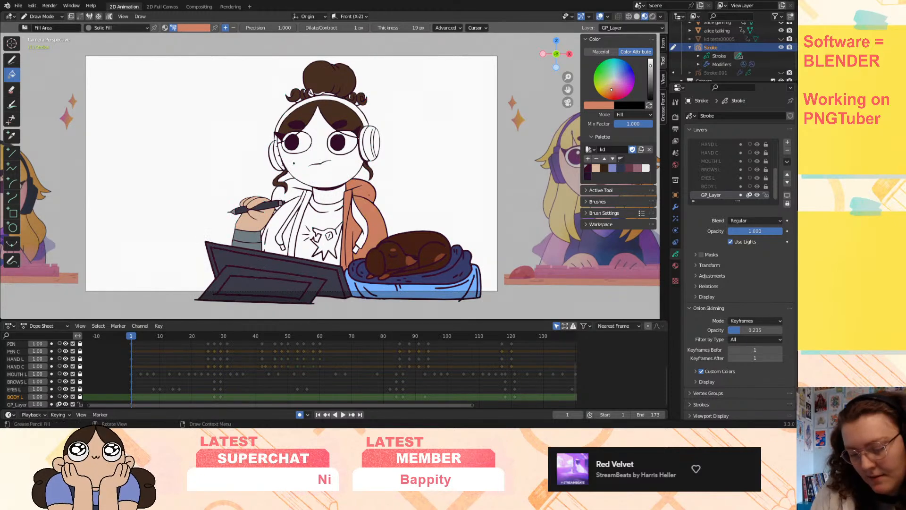
pyautogui.click(289, 206)
pyautogui.click(295, 187)
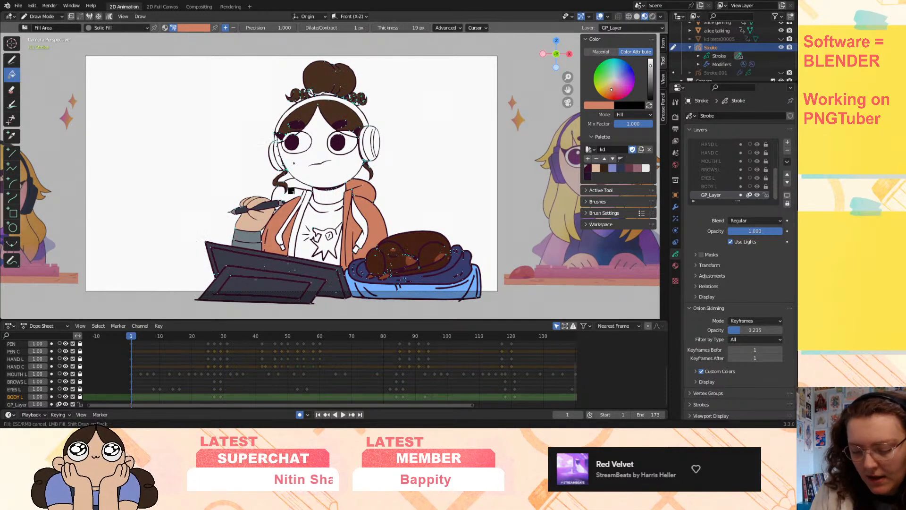
pyautogui.click(307, 193)
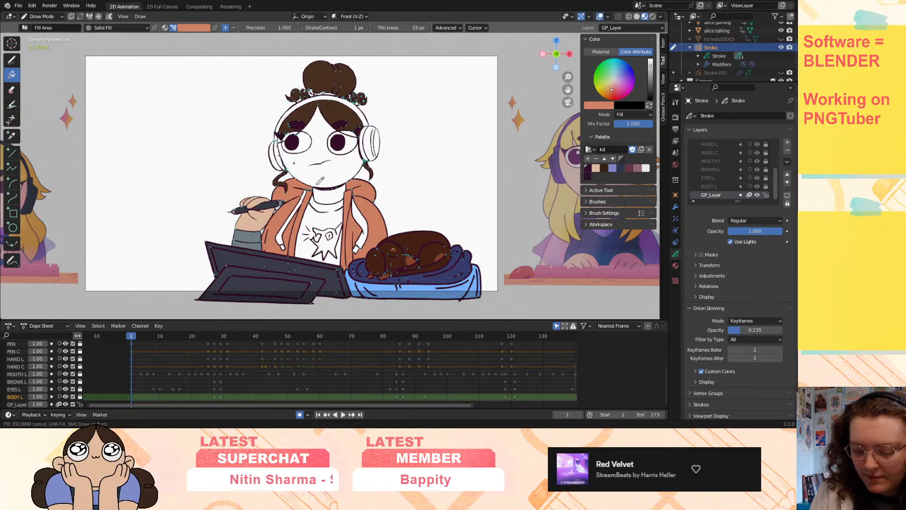
pyautogui.click(300, 203)
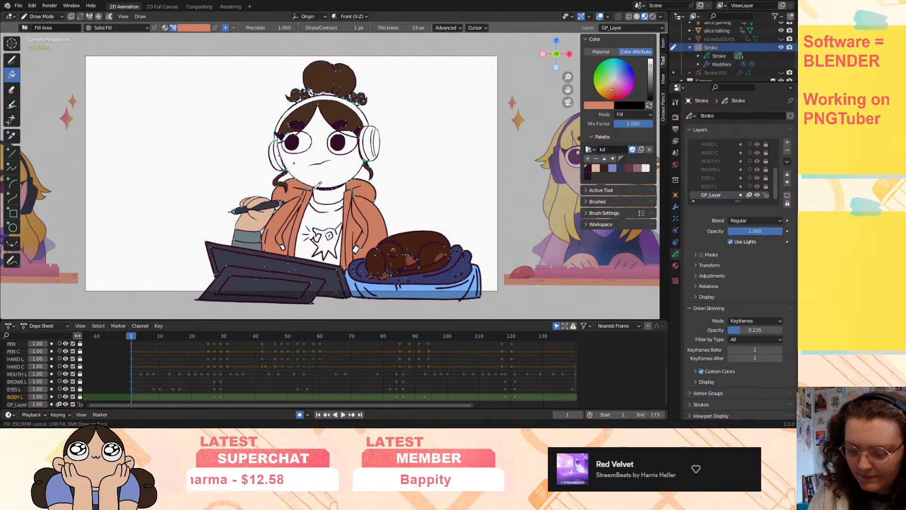
# - Try a muted pinkish-red fill on the jacket's sleeve beside the pen hand and on the hood
pyautogui.moveTo(615, 88); pyautogui.dragTo(616, 93)
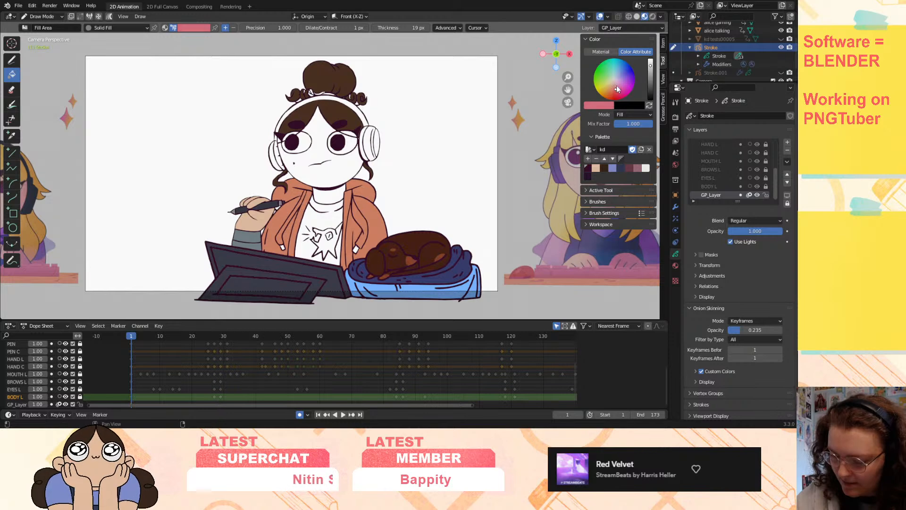
pyautogui.moveTo(650, 67); pyautogui.dragTo(651, 69)
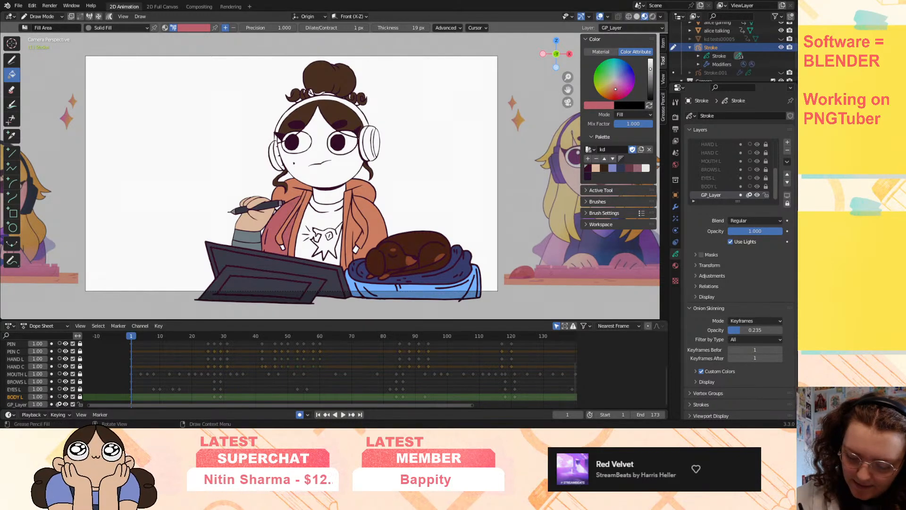
pyautogui.click(312, 183)
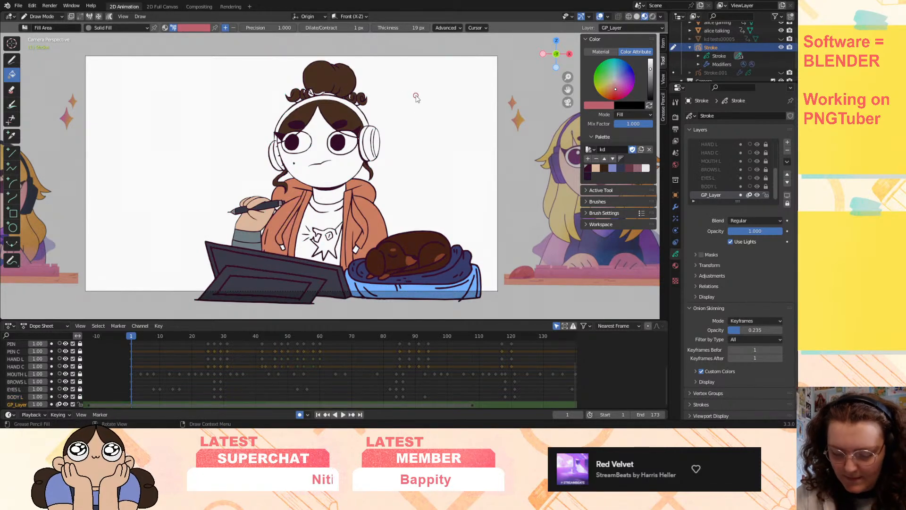
# - Try a darker orange fill on the jacket sleeve beside the pen hand, and undo it
pyautogui.moveTo(614, 87); pyautogui.dragTo(606, 92)
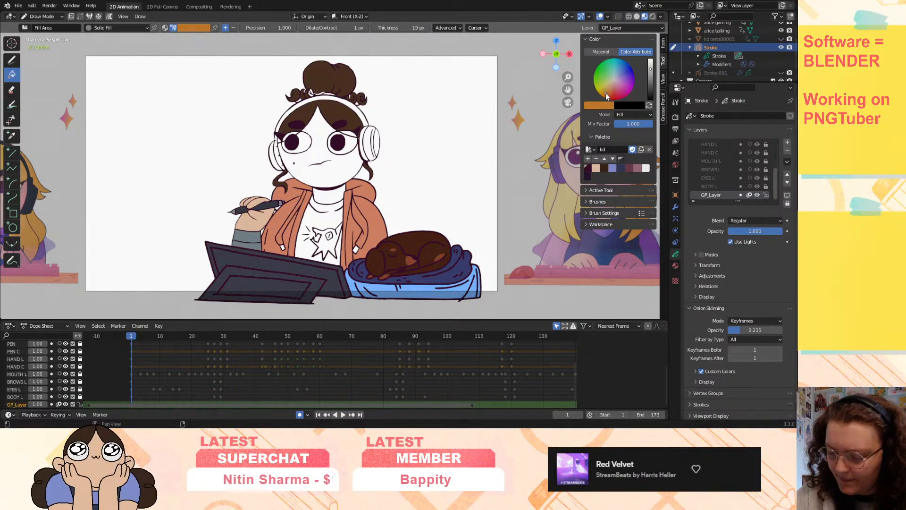
pyautogui.click(283, 213)
pyautogui.hotkey('ctrl', 'z')
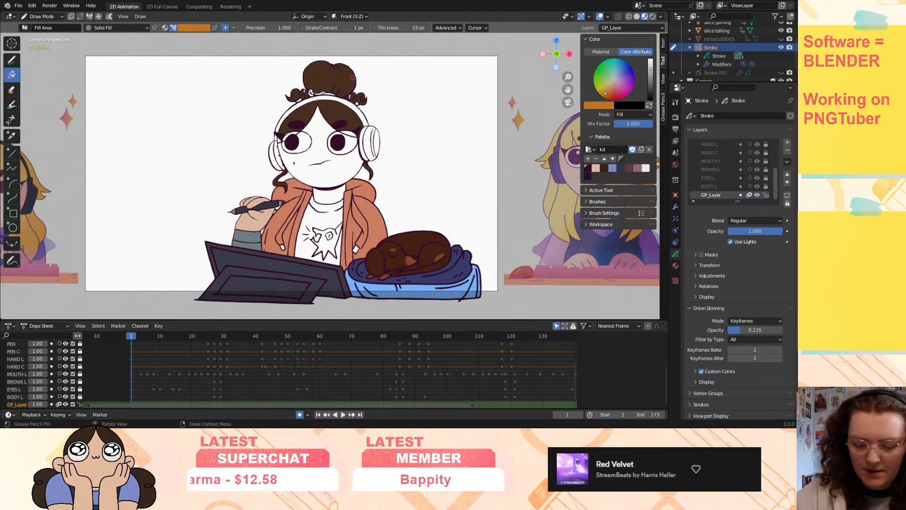
# - Sample the jacket's salmon orange from the drawing as the current fill colour
pyautogui.click(199, 28)
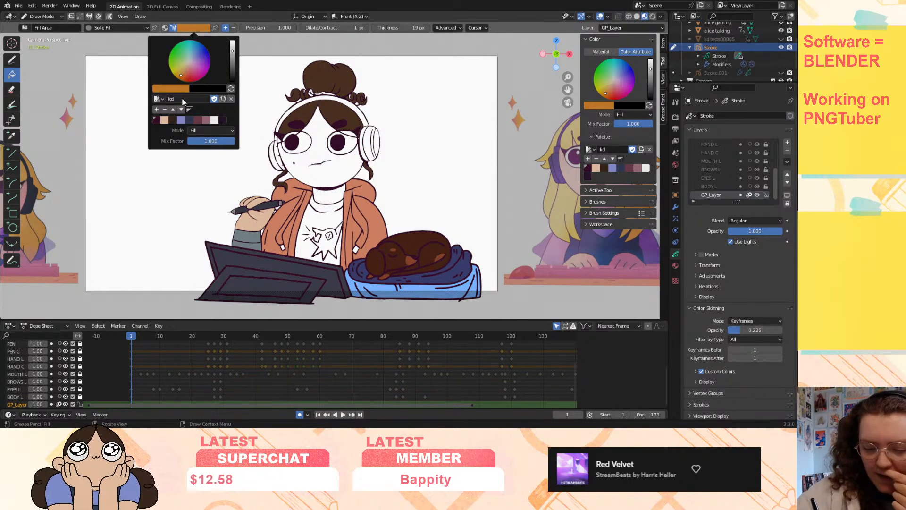
pyautogui.click(168, 89)
pyautogui.click(227, 181)
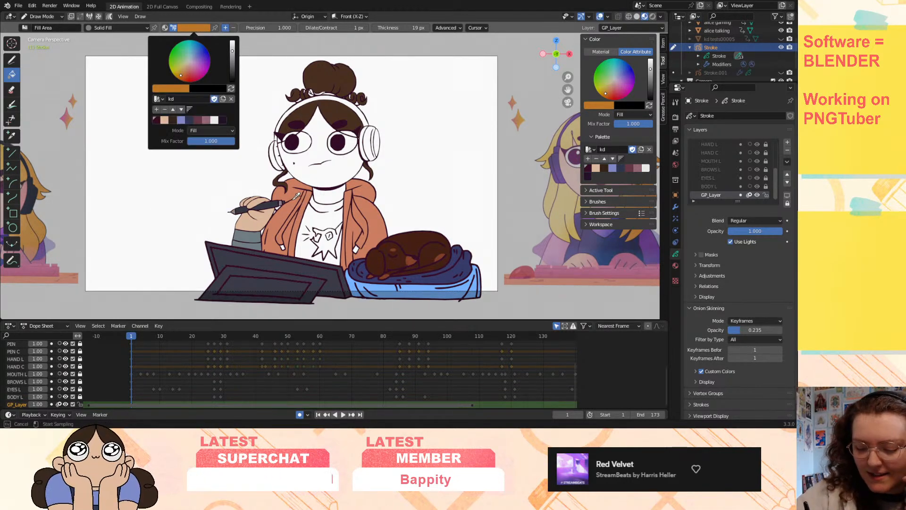
pyautogui.click(295, 187)
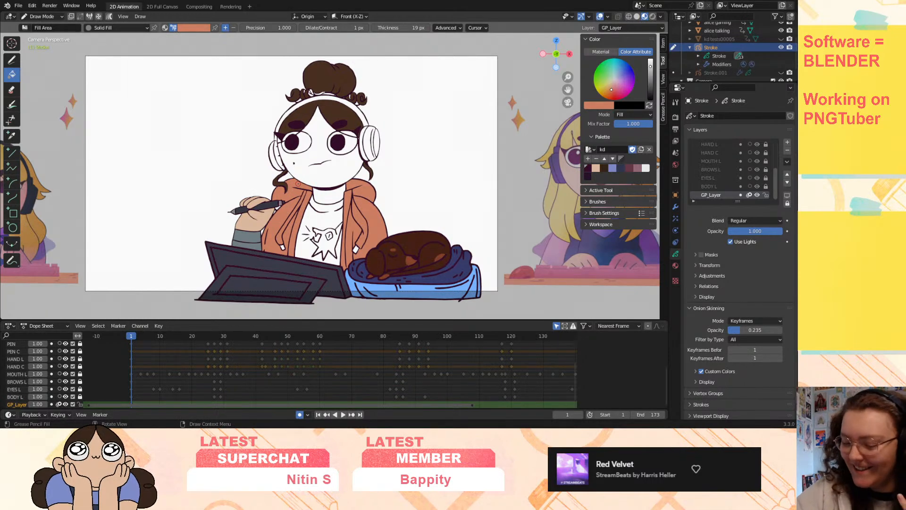
# - Try a mustard yellow fill, then a light lavender fill, on the headphone's larger ear cup
pyautogui.moveTo(619, 90)
pyautogui.mouseDown()
pyautogui.moveTo(610, 78)
pyautogui.moveTo(601, 92)
pyautogui.mouseUp()
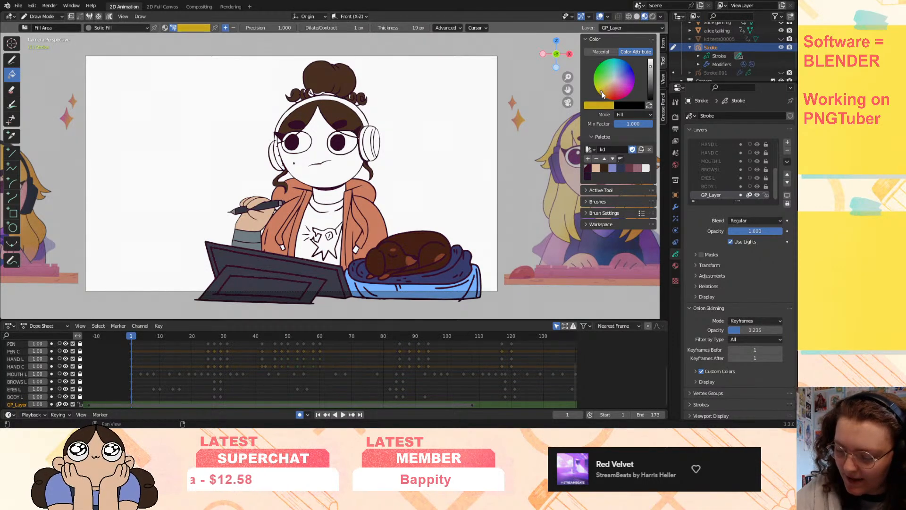
pyautogui.click(372, 142)
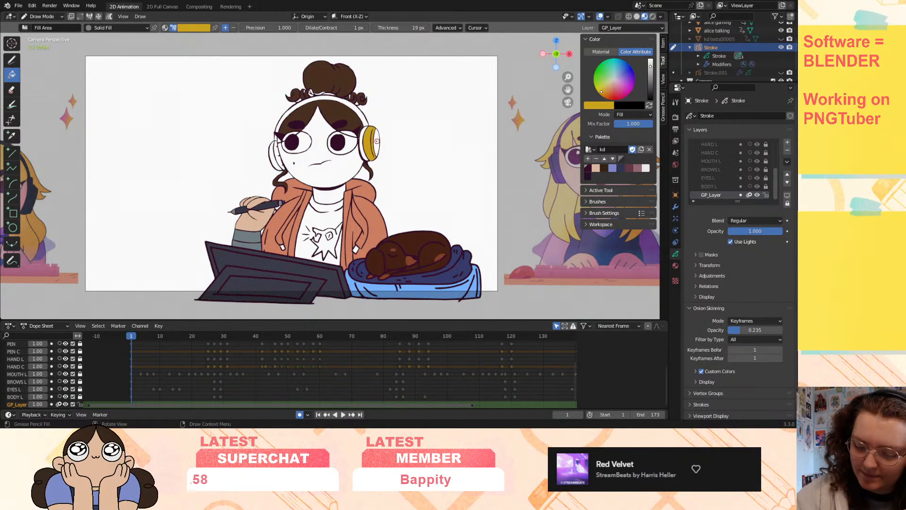
pyautogui.click(619, 74)
pyautogui.click(369, 140)
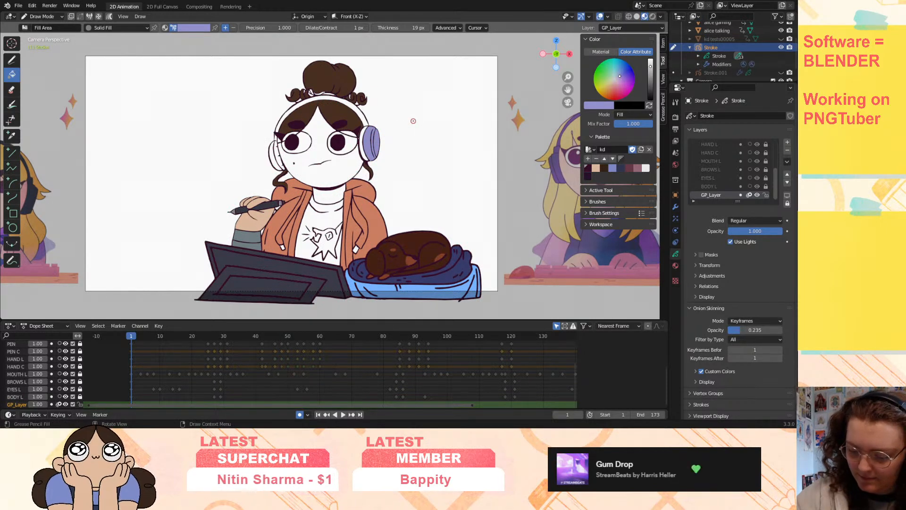
# - Darken the fill colour to a deep navy blue and fill the larger ear cup and the headband
pyautogui.click(625, 77)
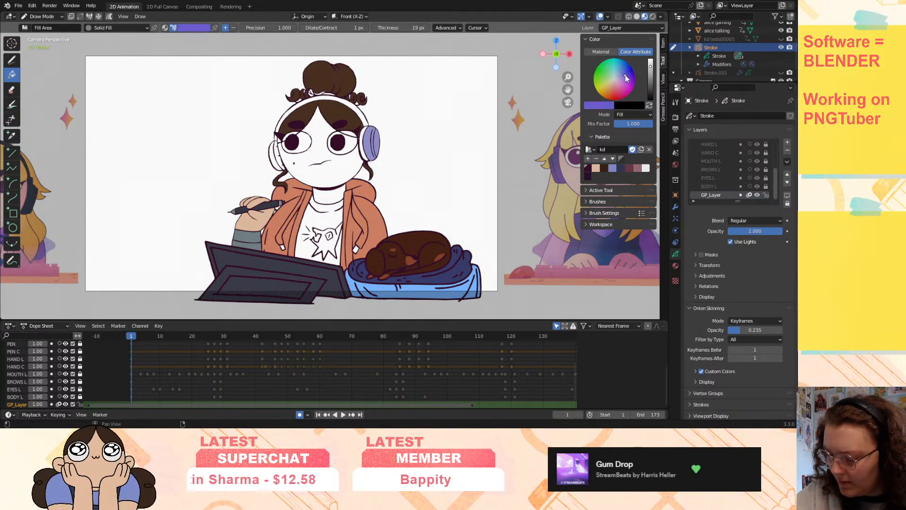
pyautogui.moveTo(651, 71); pyautogui.dragTo(650, 88)
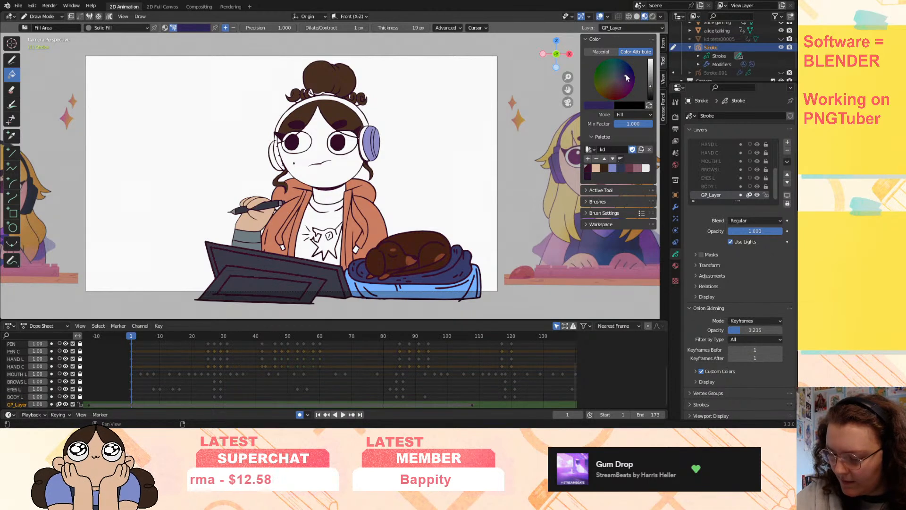
pyautogui.click(373, 140)
pyautogui.click(363, 134)
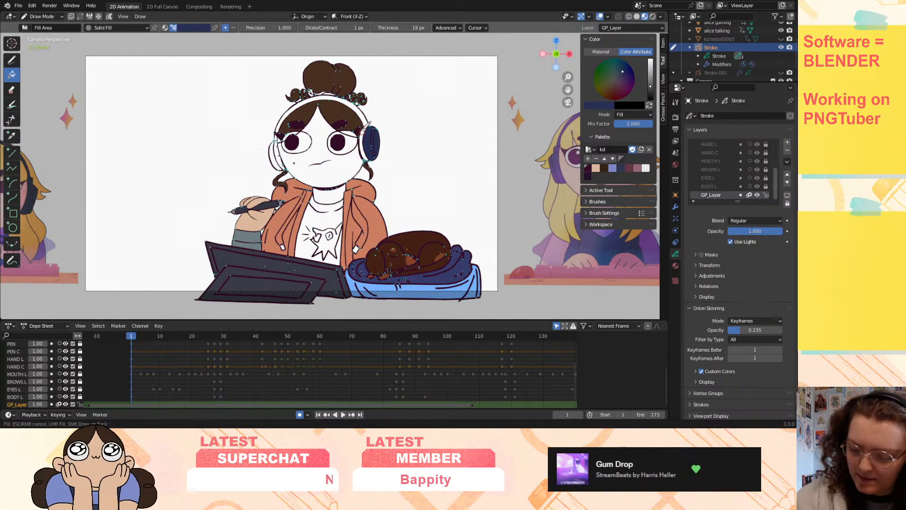
pyautogui.click(367, 115)
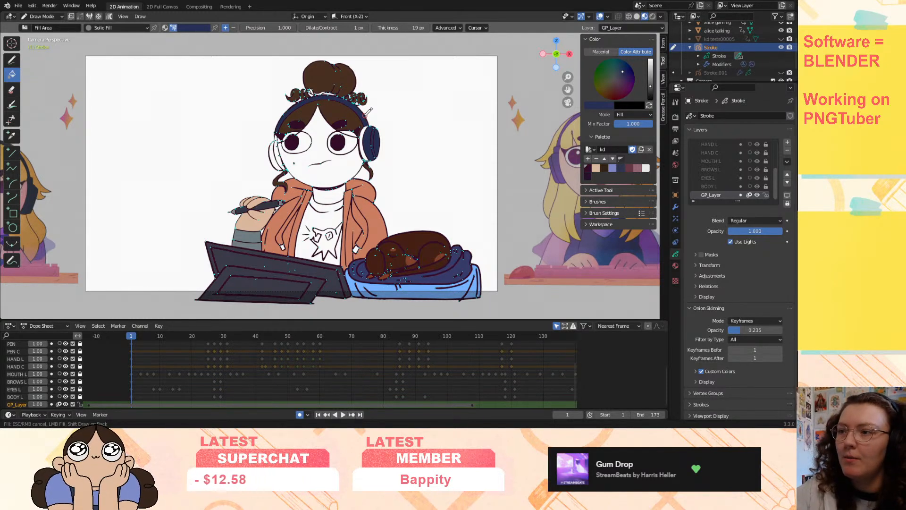
# - Fill the T-shirt and its star-shaped print with the palette's periwinkle blue
pyautogui.click(613, 169)
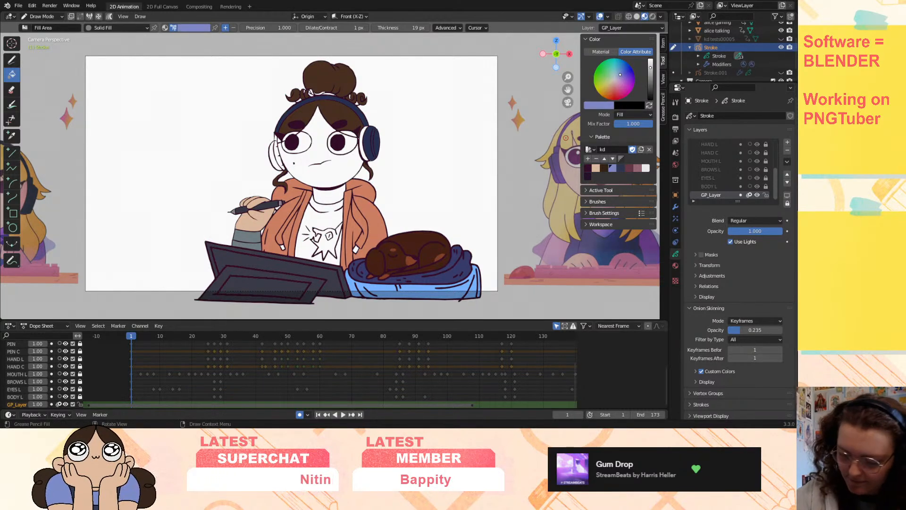
pyautogui.click(325, 219)
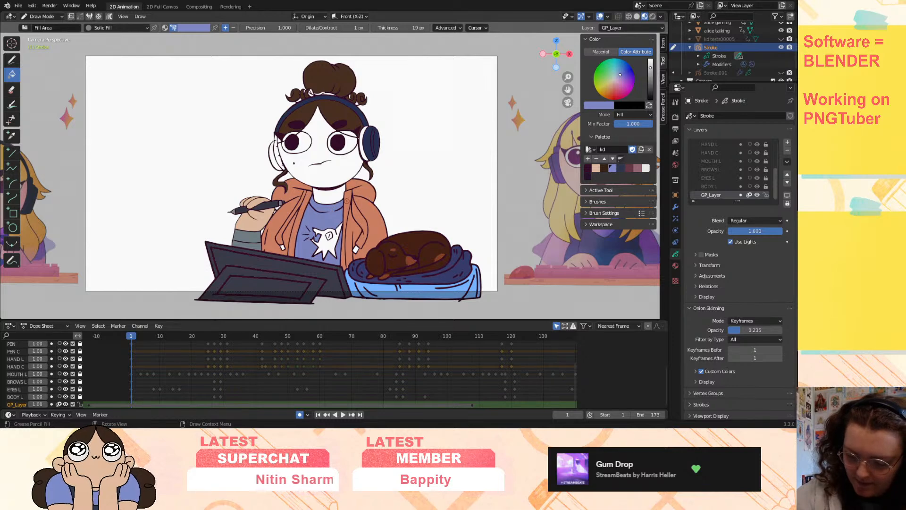
pyautogui.click(329, 235)
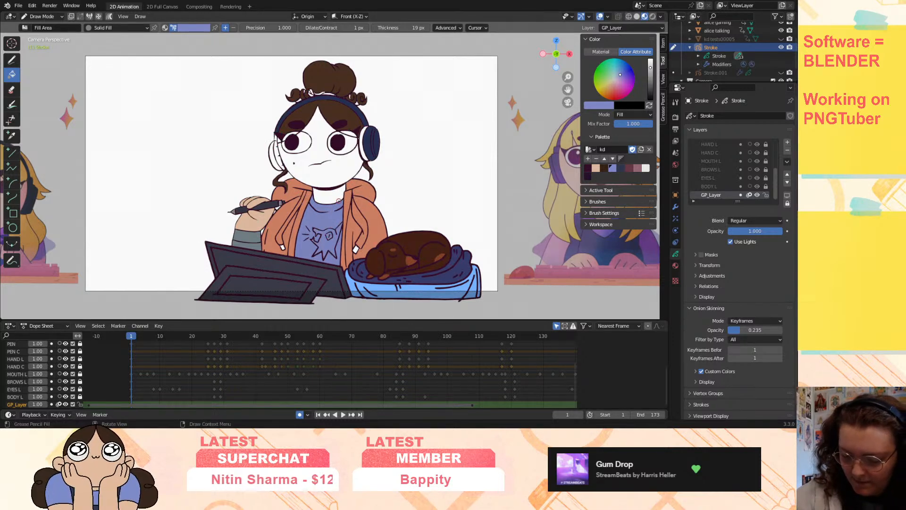
# - Try the palette's dark navy on the jacket side nearest the dog, and undo those fills
pyautogui.click(620, 168)
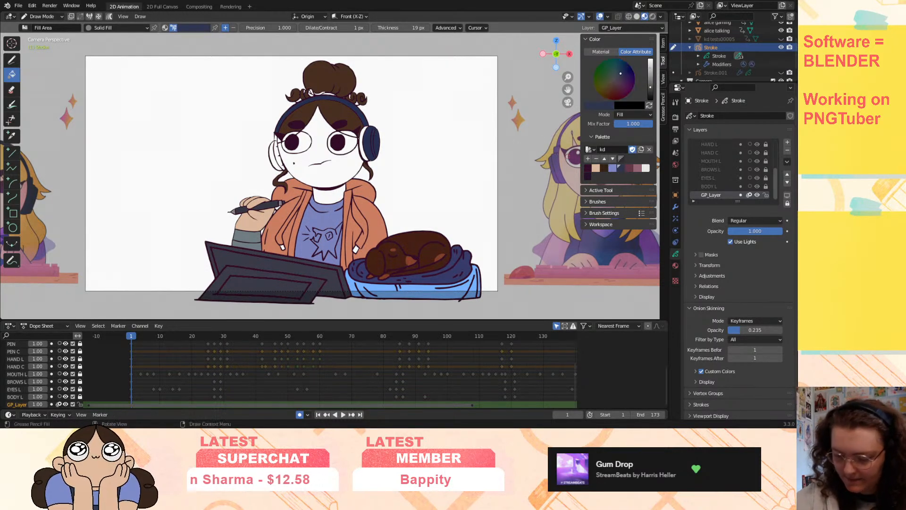
pyautogui.click(361, 204)
pyautogui.click(355, 213)
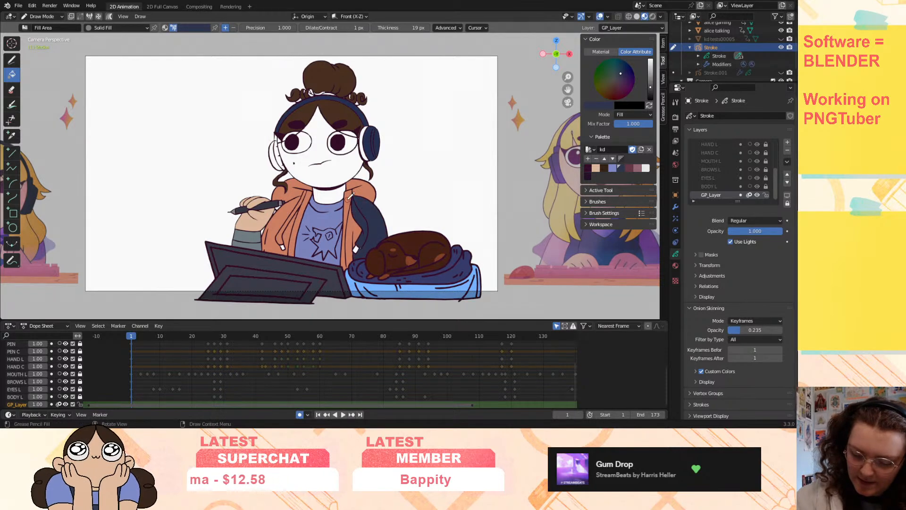
pyautogui.click(347, 200)
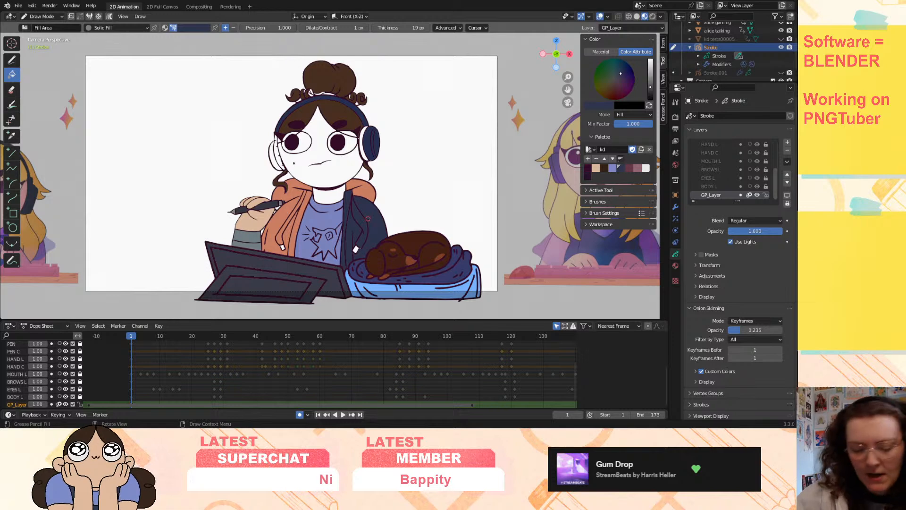
pyautogui.hotkey('ctrl', 'z')
pyautogui.hotkey('ctrl', 'z')
pyautogui.hotkey('ctrl', 'z')
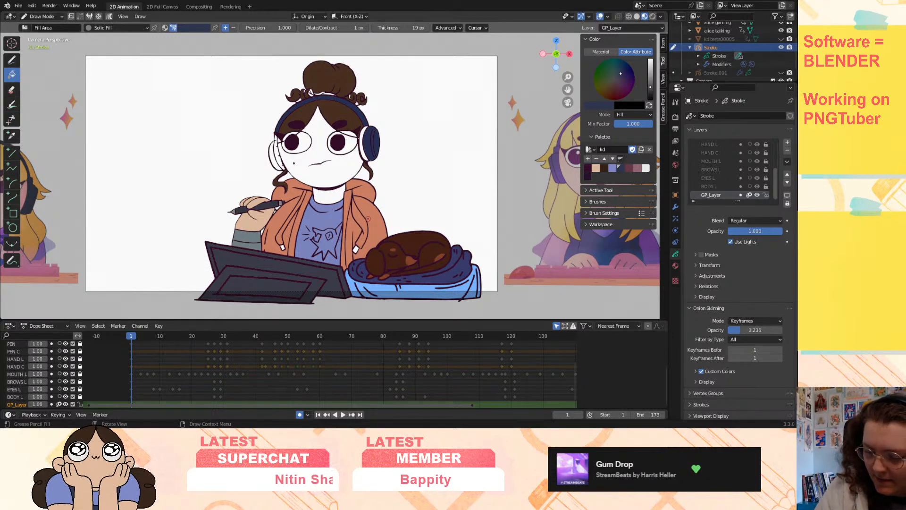
# - Change the fill colour to a very dark neutral grey and fill the headphones' ear cups and headband
pyautogui.moveTo(650, 87)
pyautogui.mouseDown()
pyautogui.moveTo(651, 64)
pyautogui.moveTo(614, 80)
pyautogui.moveTo(650, 70)
pyautogui.moveTo(651, 90)
pyautogui.mouseUp()
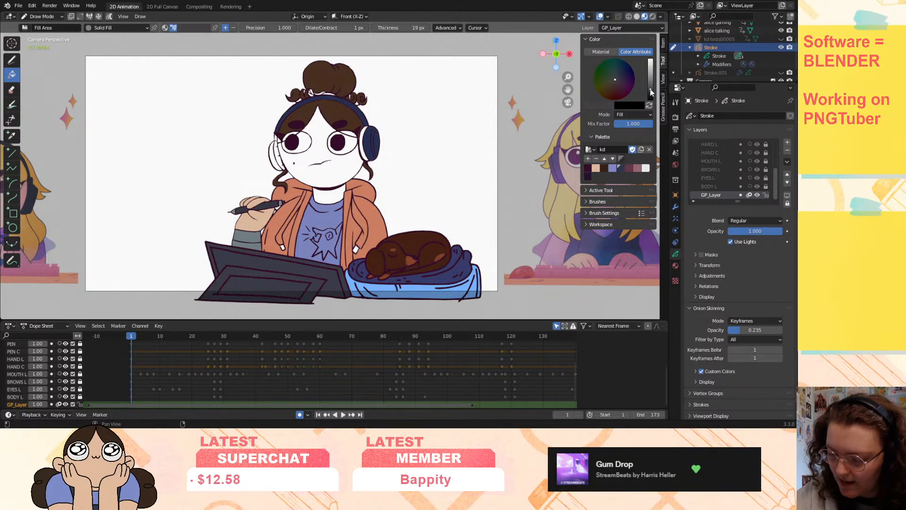
pyautogui.click(371, 133)
pyautogui.click(365, 130)
pyautogui.click(376, 136)
pyautogui.click(361, 109)
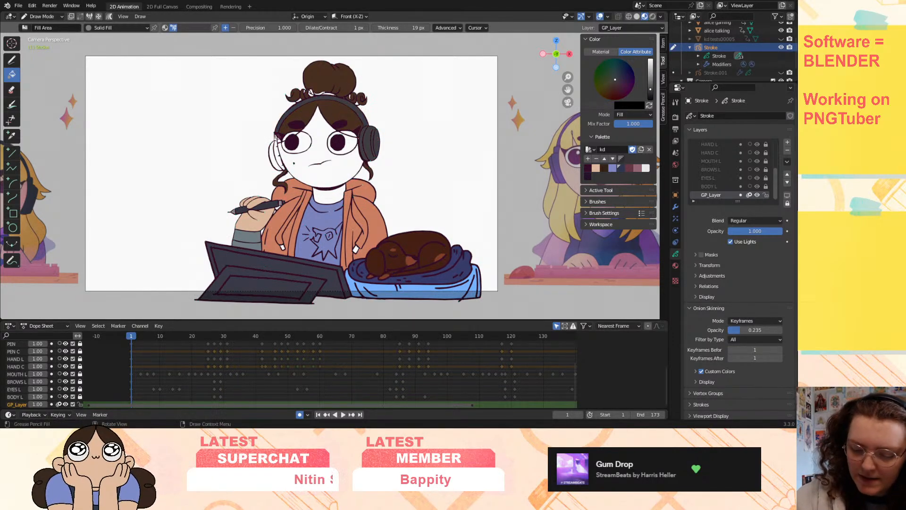
pyautogui.click(276, 151)
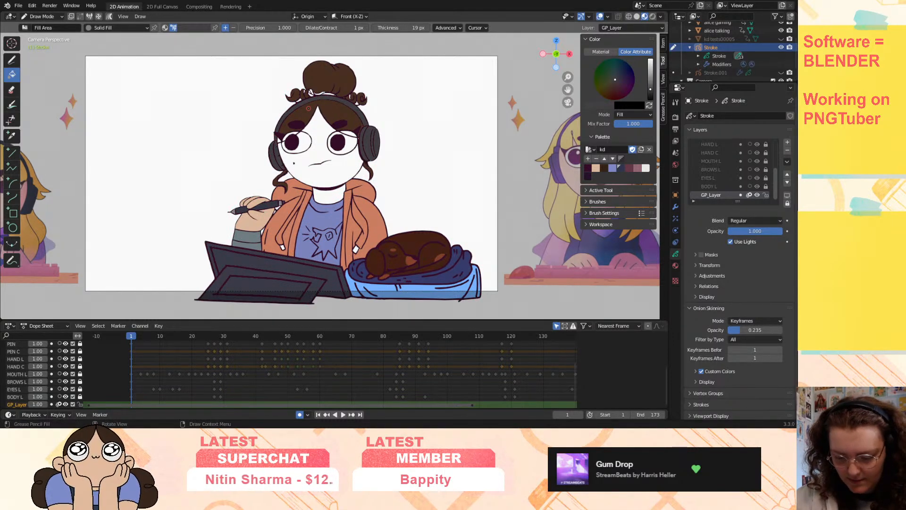
# - Fill the character's face and neck with the palette's peach skin tone
pyautogui.click(596, 168)
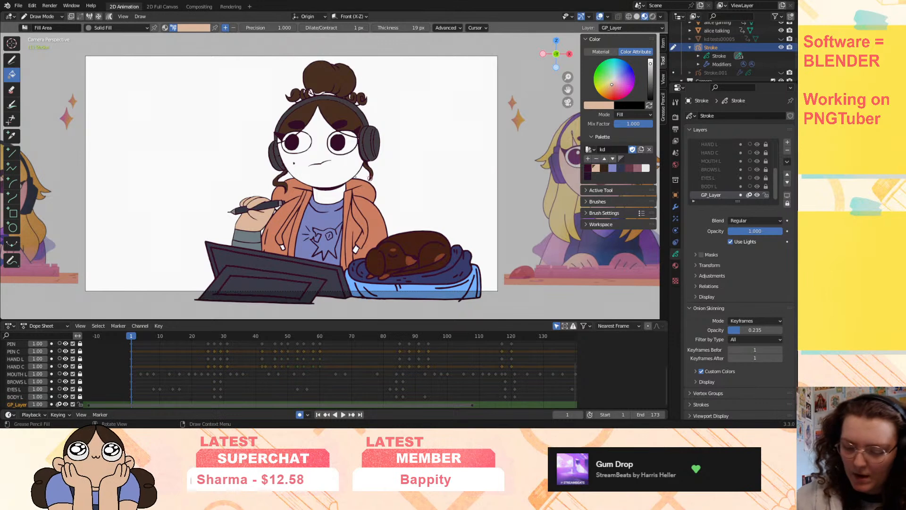
pyautogui.click(330, 170)
pyautogui.click(333, 196)
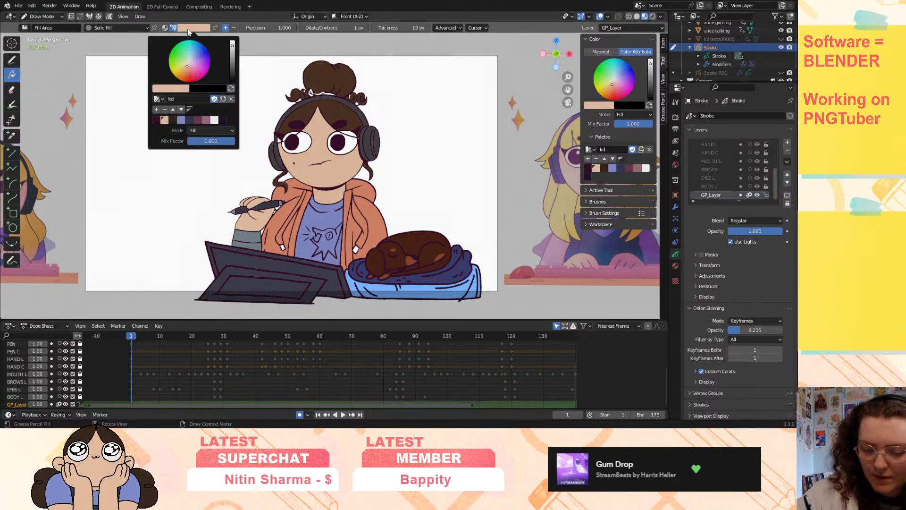
pyautogui.click(323, 201)
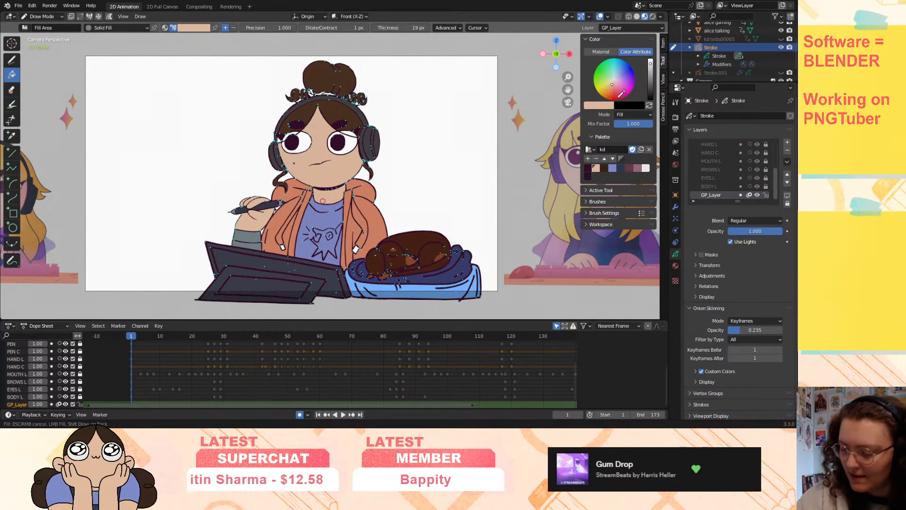
# - Mix a muted lilac grey as the fill colour and fill the T-shirt and its star-shaped print
pyautogui.click(652, 67)
pyautogui.click(650, 70)
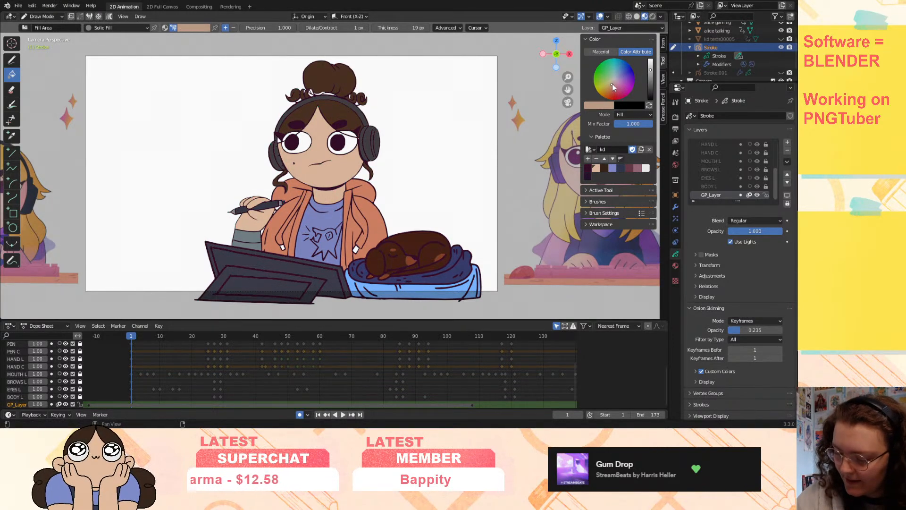
pyautogui.moveTo(615, 87); pyautogui.dragTo(615, 84)
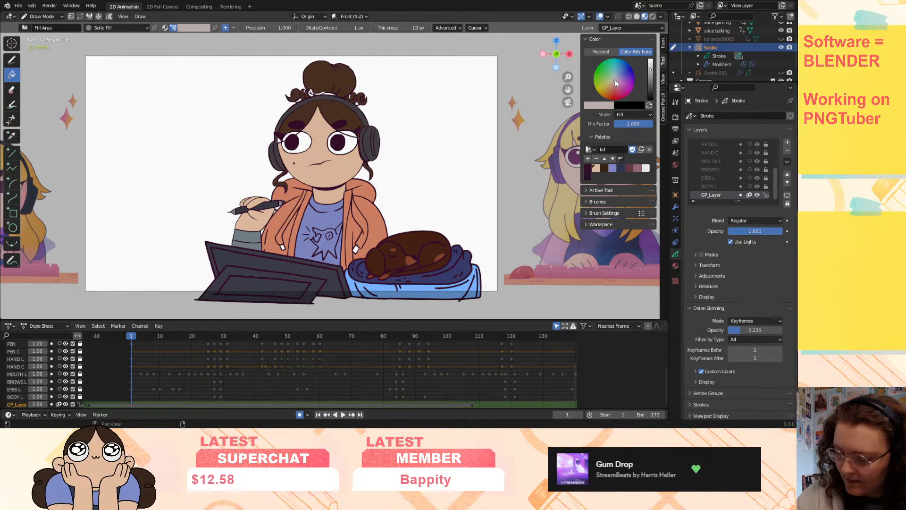
pyautogui.click(651, 69)
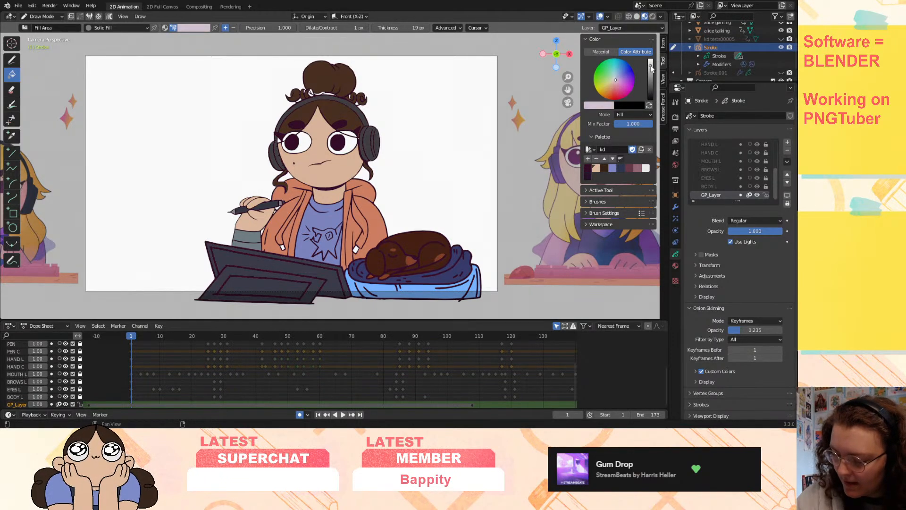
pyautogui.click(651, 70)
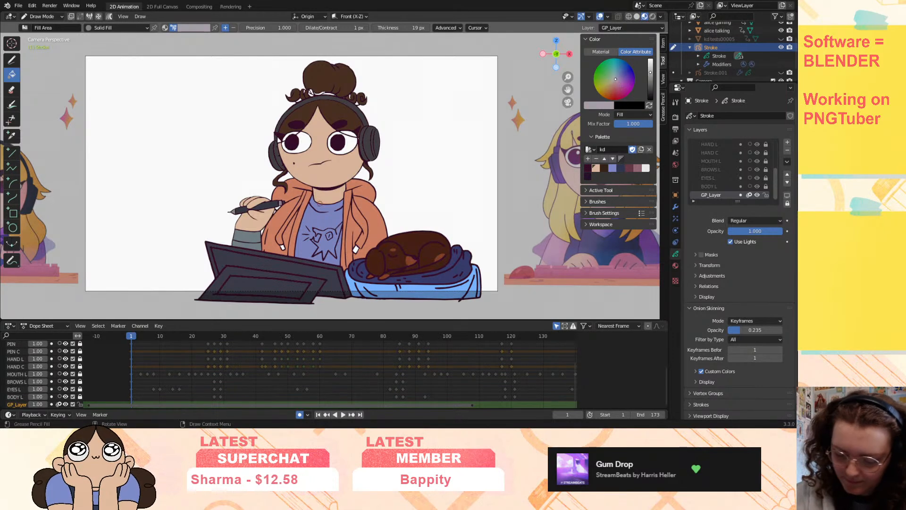
pyautogui.click(329, 218)
pyautogui.click(330, 235)
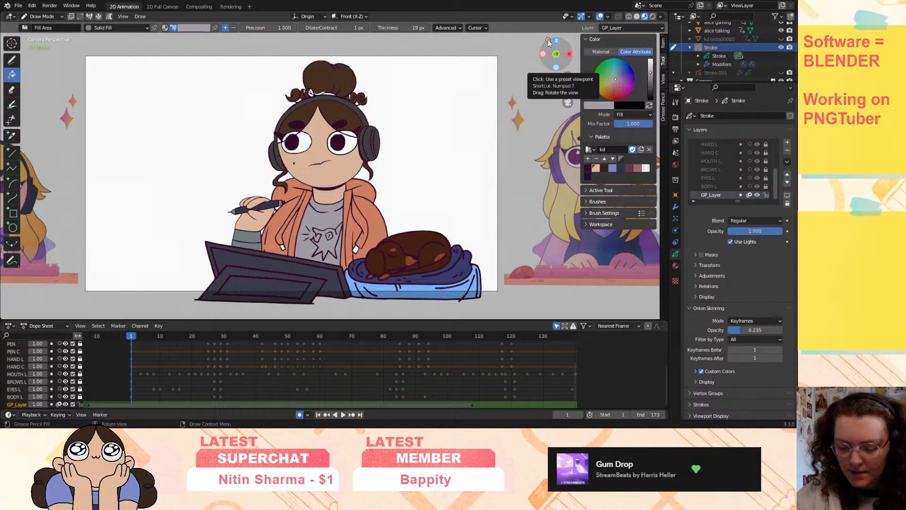
# - Shift the fill colour to a darker blue-grey and refill the T-shirt and its star-shaped print
pyautogui.moveTo(650, 72); pyautogui.dragTo(616, 77)
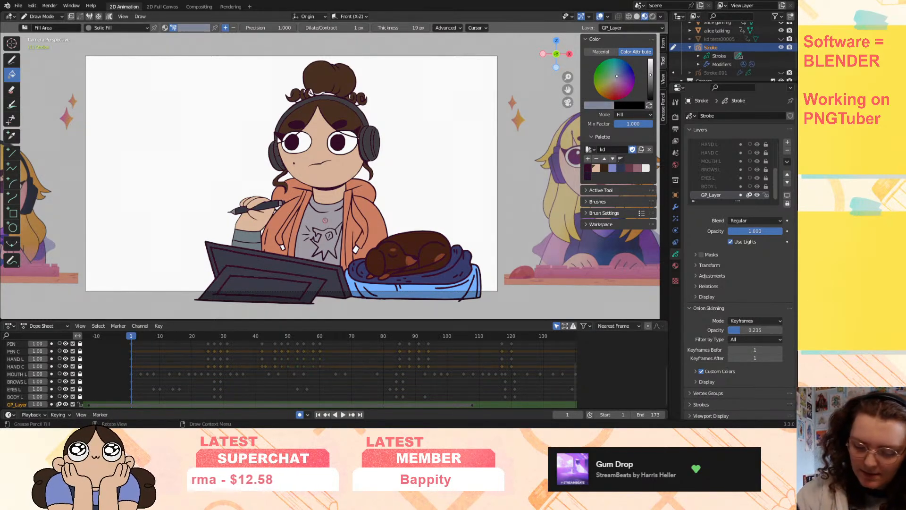
pyautogui.click(330, 217)
pyautogui.click(328, 243)
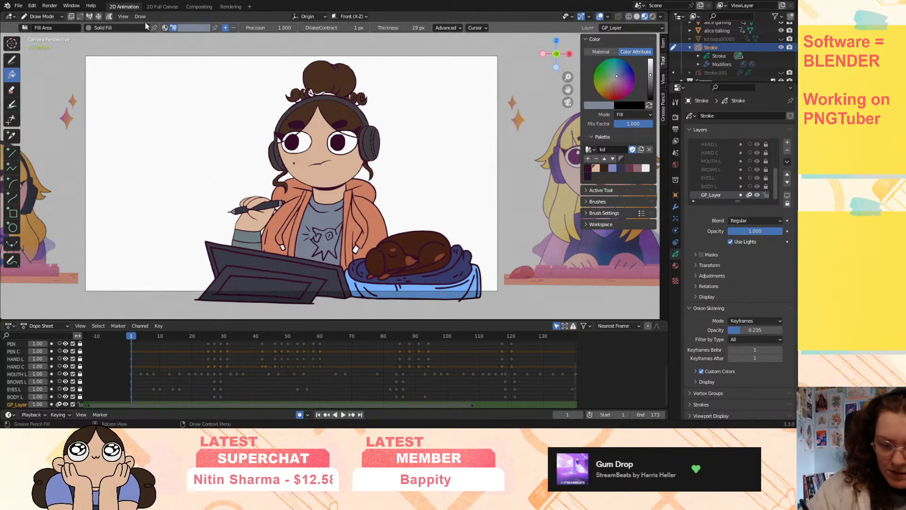
# - Sample the jacket's salmon orange and fill the sleeve and cuff below the pen hand on the HAND C layer
pyautogui.click(184, 29)
pyautogui.click(179, 90)
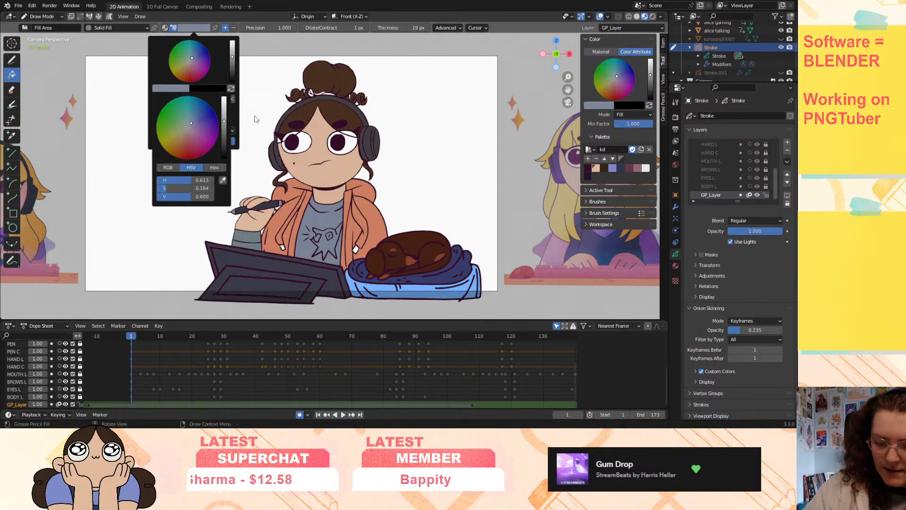
pyautogui.click(223, 180)
pyautogui.click(290, 191)
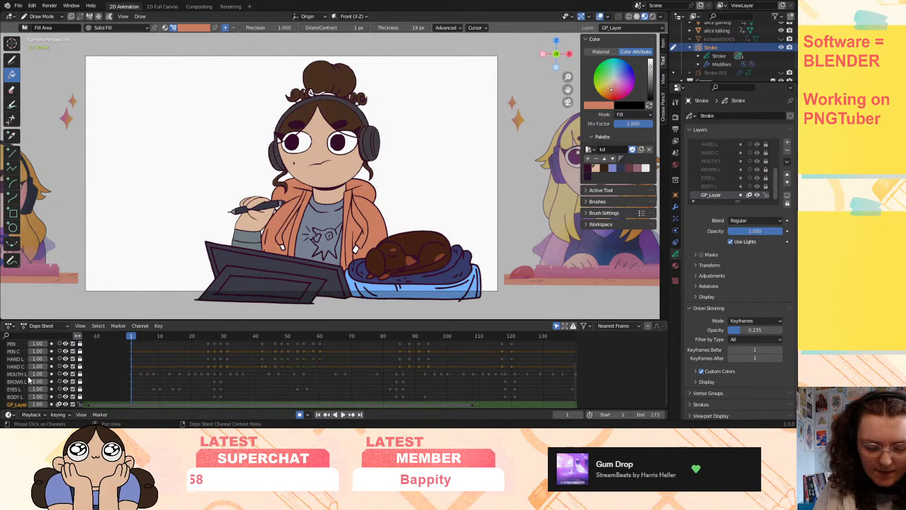
pyautogui.scroll(5, 20, 389)
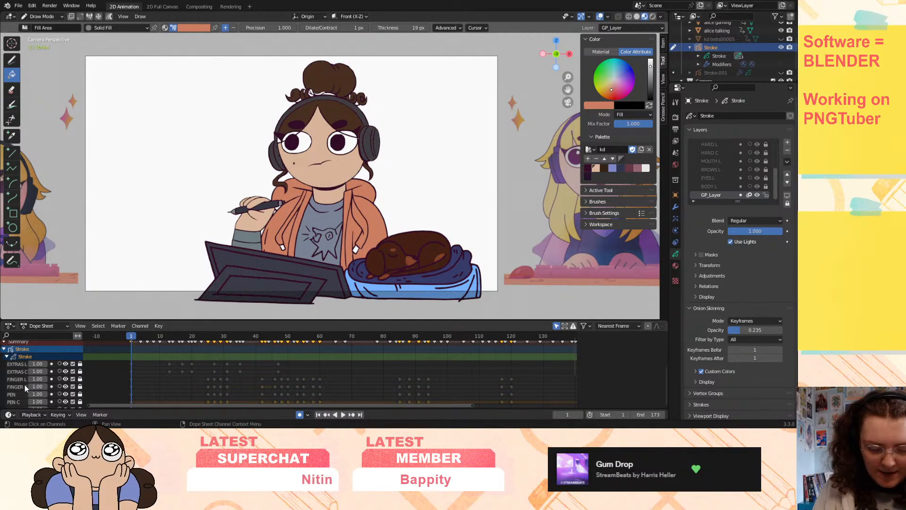
pyautogui.scroll(-3, 24, 384)
pyautogui.click(25, 384)
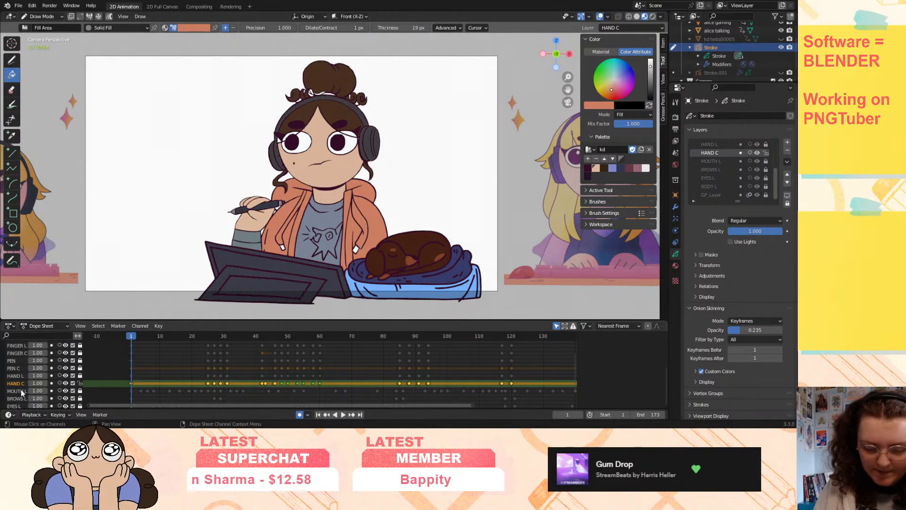
pyautogui.click(247, 237)
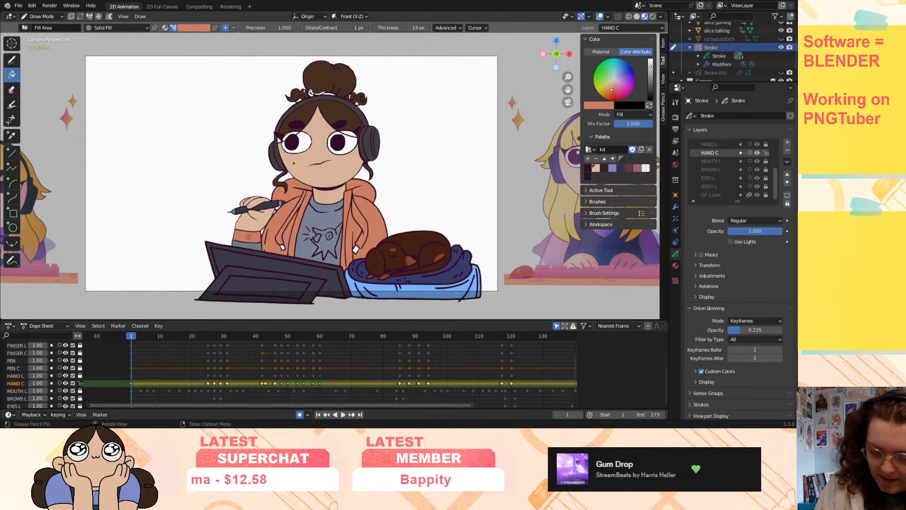
pyautogui.click(248, 244)
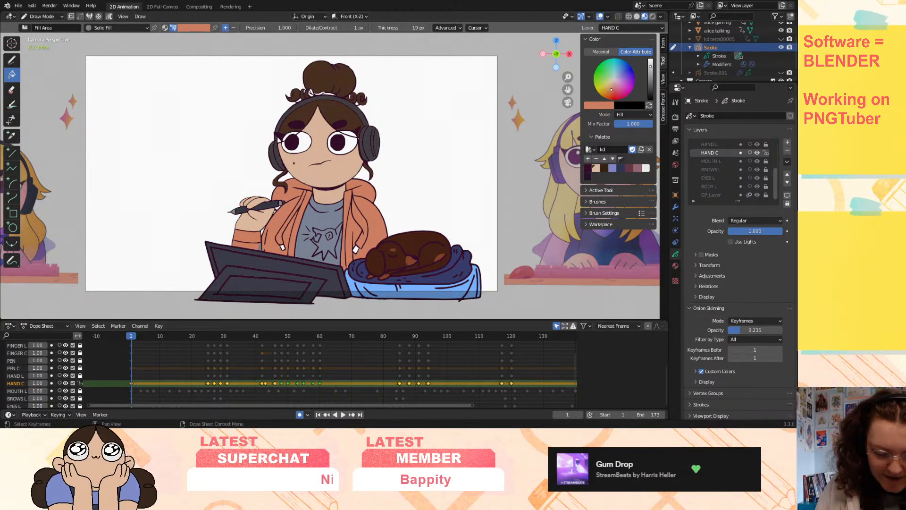
# - Toggle the BODY L layer's visibility off and back on to check the fills beneath the lines
pyautogui.scroll(-3, 66, 386)
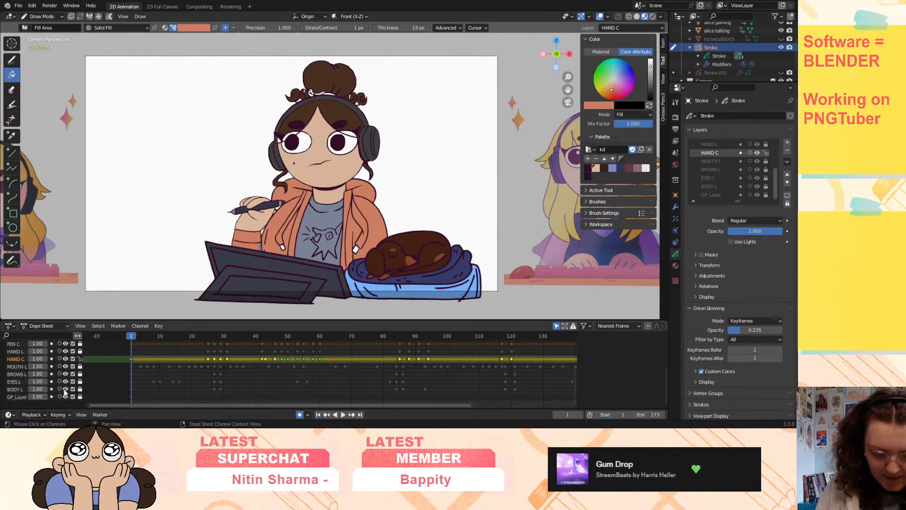
pyautogui.click(65, 389)
pyautogui.click(66, 389)
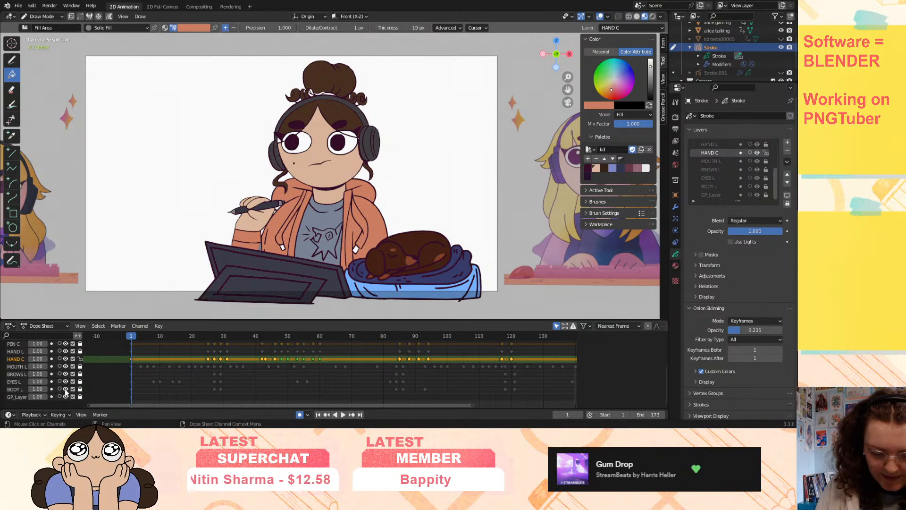
# - Hide the BODY L and GP_Layer layers to isolate the pen hand and its sleeve
pyautogui.click(66, 389)
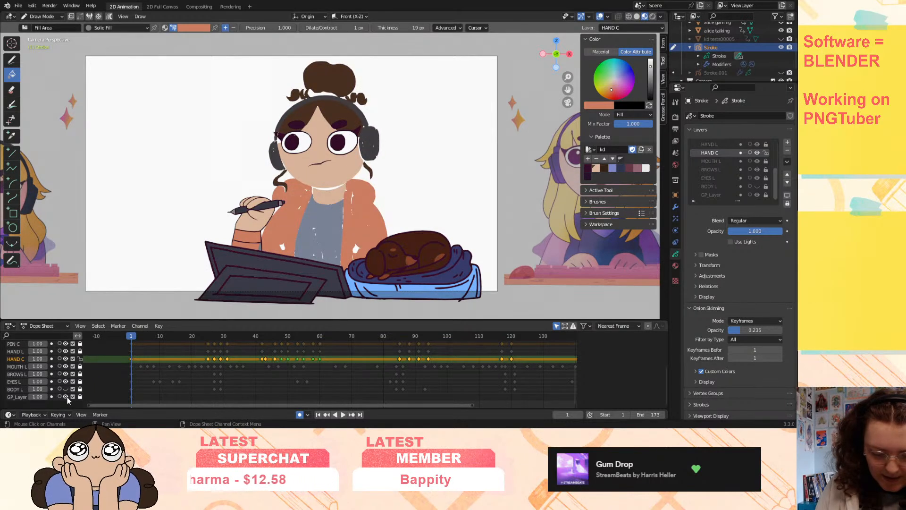
pyautogui.click(66, 396)
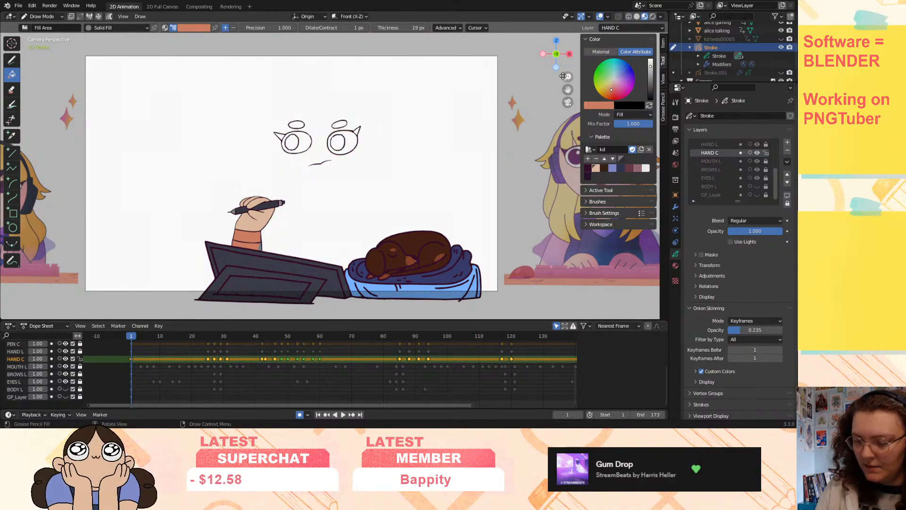
pyautogui.moveTo(563, 78); pyautogui.dragTo(478, 39)
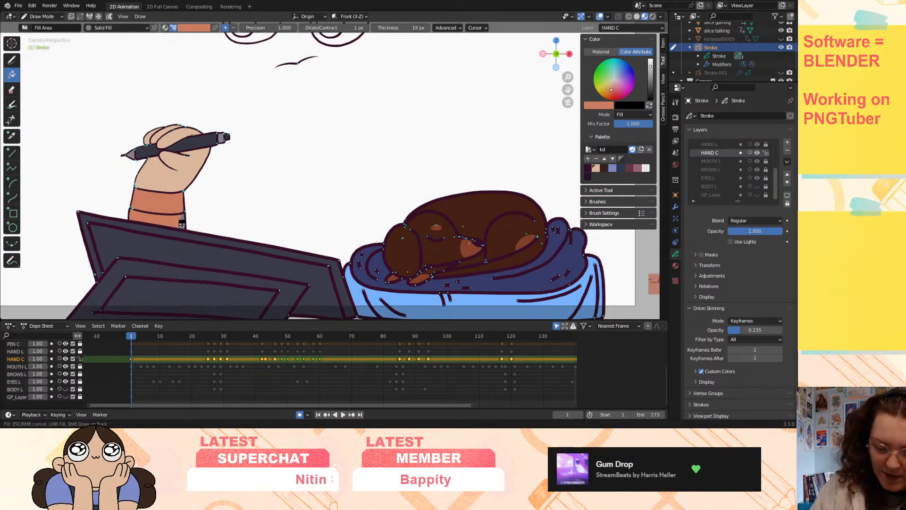
pyautogui.press('d')
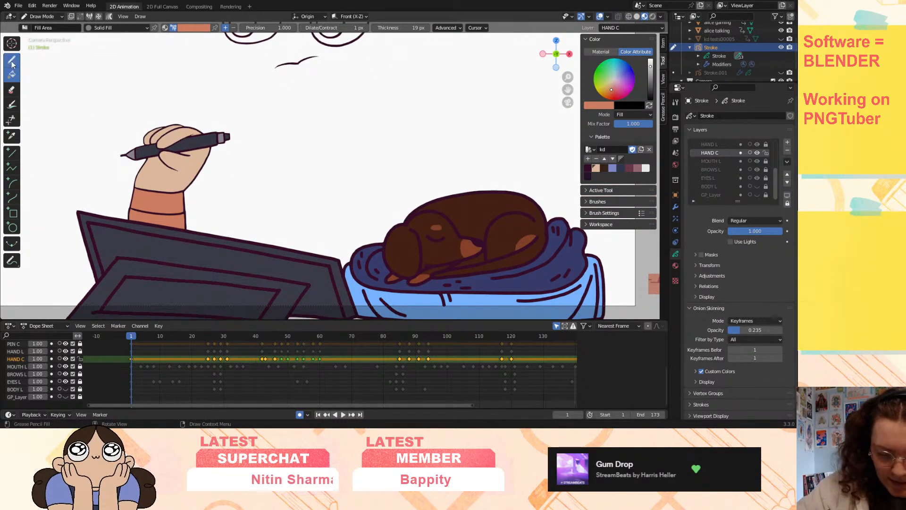
# - Set the Ink Pen brush colour to the salmon orange sampled from the sleeve cuff
pyautogui.click(194, 27)
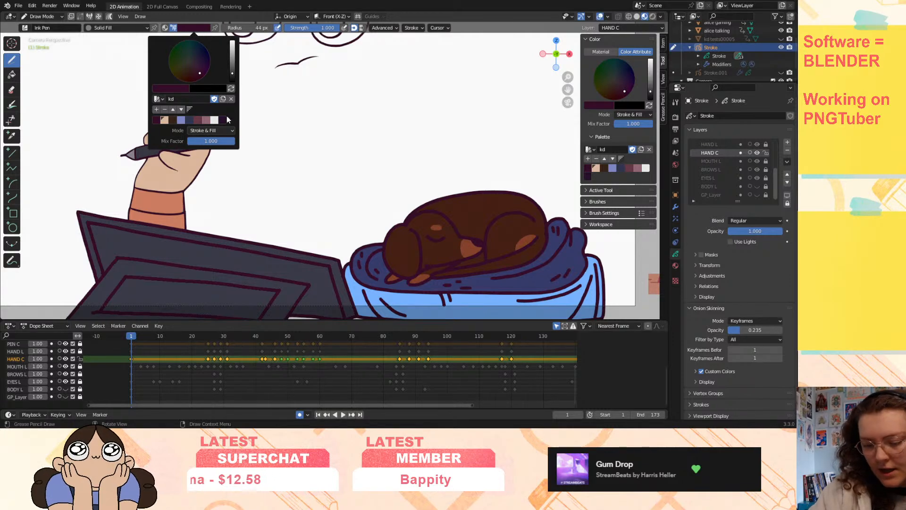
pyautogui.click(179, 89)
pyautogui.click(223, 177)
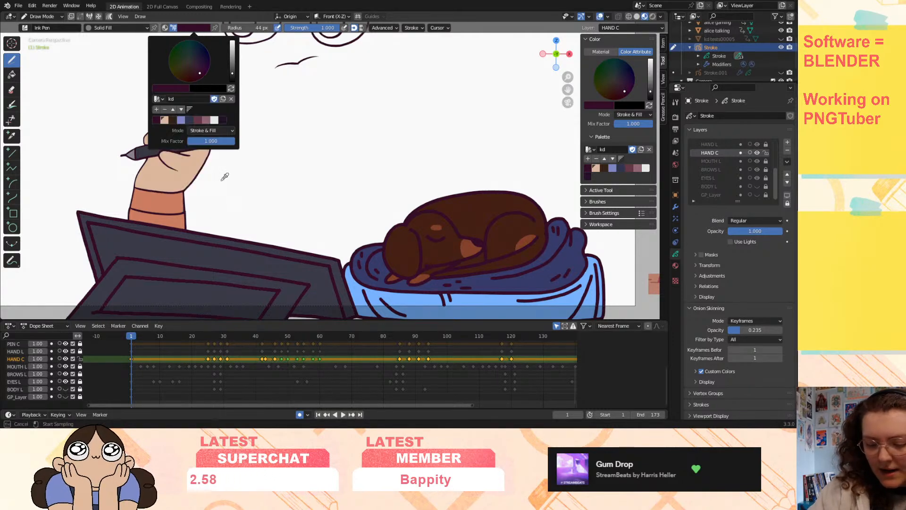
pyautogui.click(160, 203)
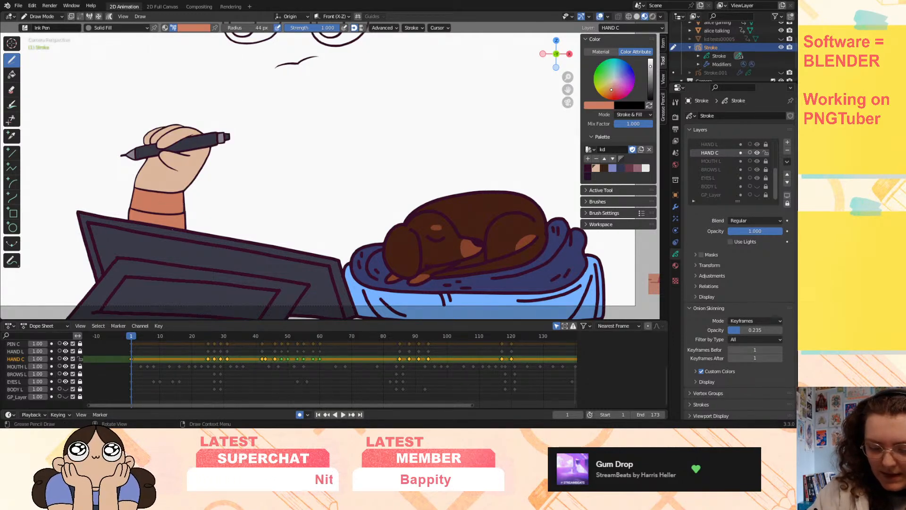
# - Fill the pen hand's cuff and sleeve with salmon orange at frames 25 and 27 on the HAND C layer
pyautogui.press('Up')
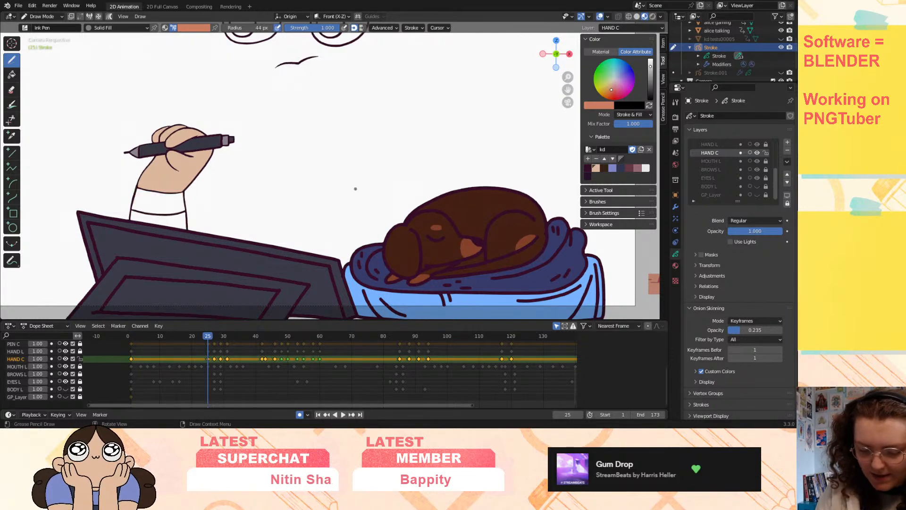
pyautogui.click(12, 74)
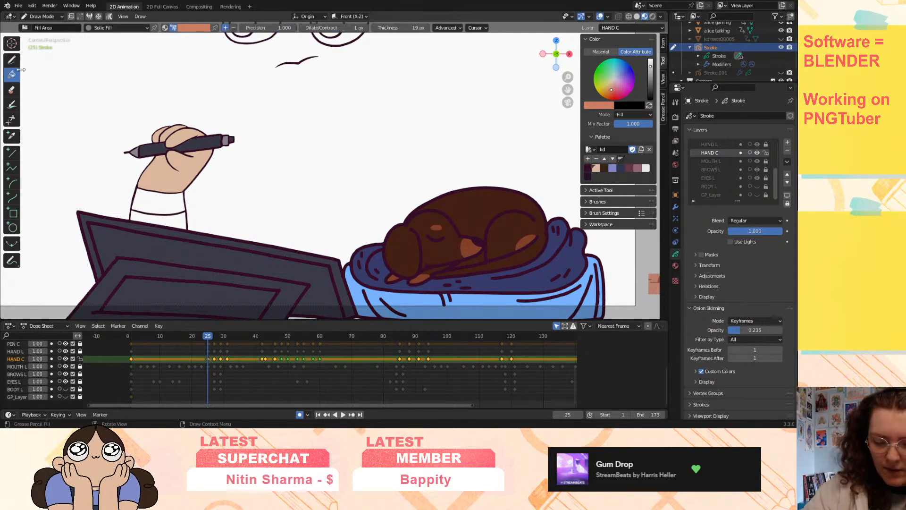
pyautogui.click(160, 200)
pyautogui.click(169, 223)
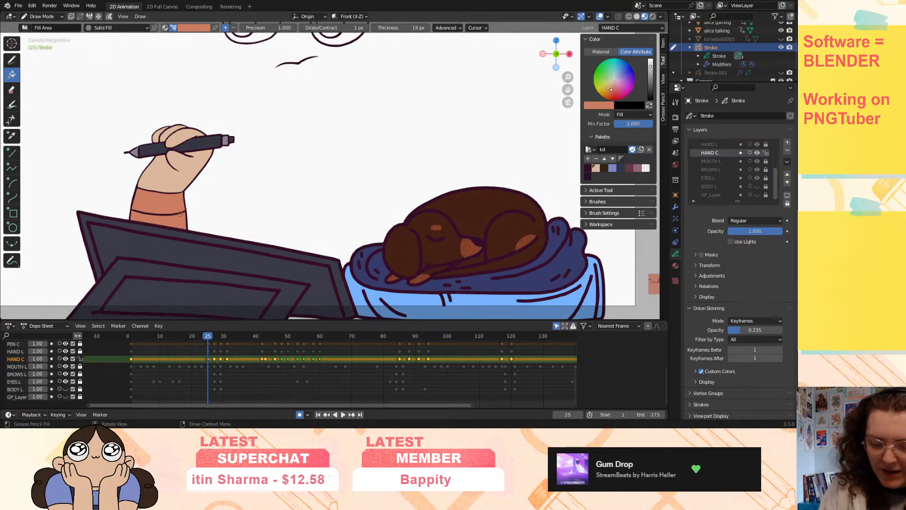
pyautogui.press('Up')
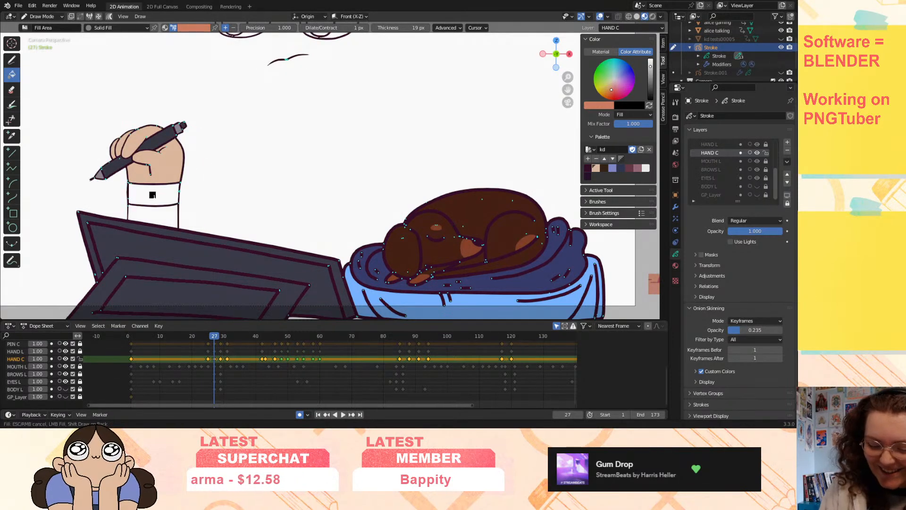
pyautogui.click(151, 195)
pyautogui.click(158, 215)
# - Fill the cuff and sleeve salmon orange at the next two HAND C keyframes, through frame 31
pyautogui.press('Up')
pyautogui.click(133, 188)
pyautogui.click(147, 209)
pyautogui.press('Up')
pyautogui.click(119, 193)
pyautogui.click(136, 208)
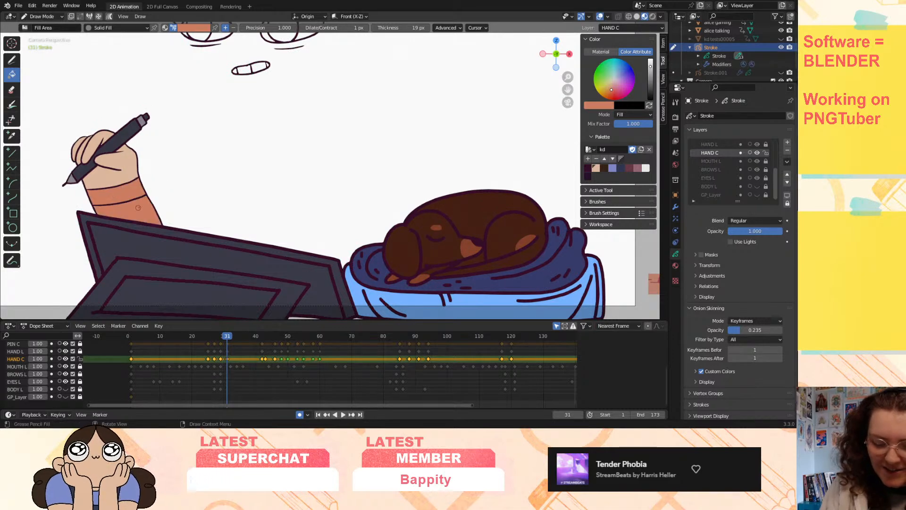
# - Continue the salmon orange cuff and sleeve fills on the two HAND C keyframes after frame 31, ending at frame 43
pyautogui.press('Up')
pyautogui.click(131, 195)
pyautogui.click(135, 208)
pyautogui.press('Up')
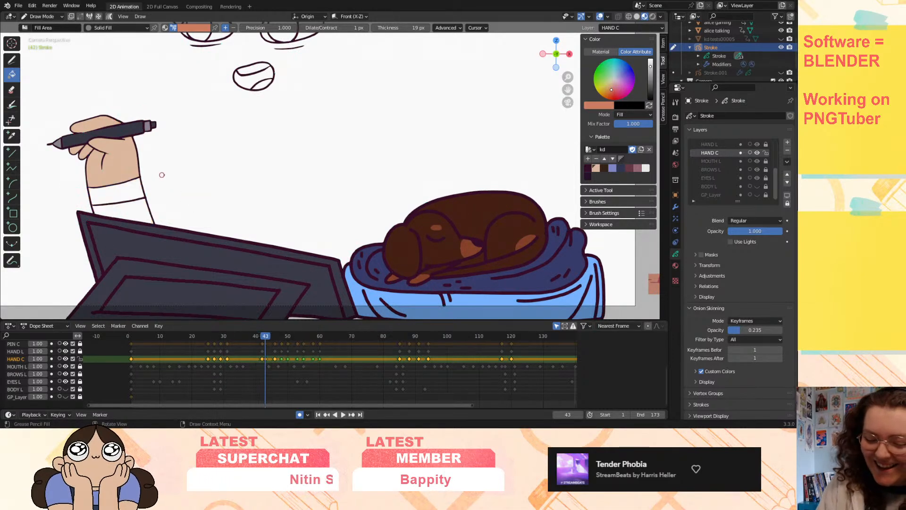
pyautogui.click(123, 188)
pyautogui.click(129, 207)
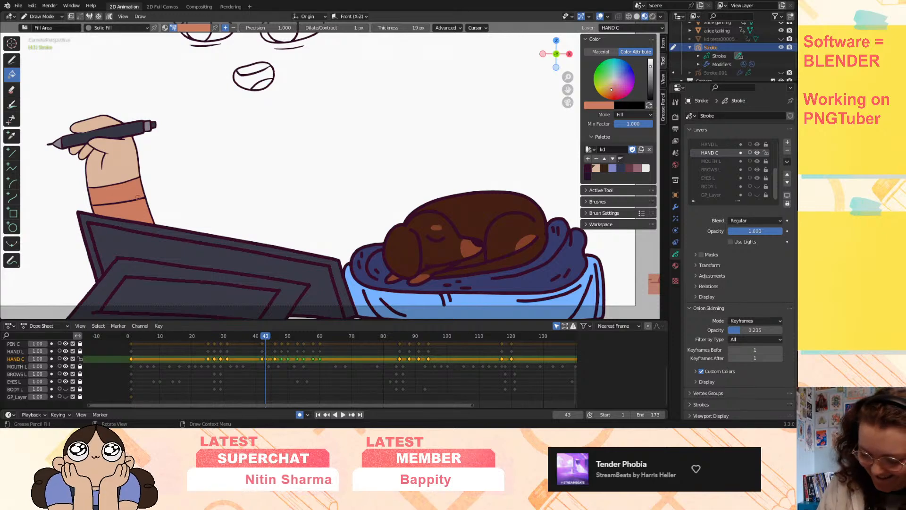
# - Fill the cuff and sleeve of the pen hand with salmon orange at frames 46 and 48
pyautogui.press('Up')
pyautogui.click(115, 190)
pyautogui.click(134, 208)
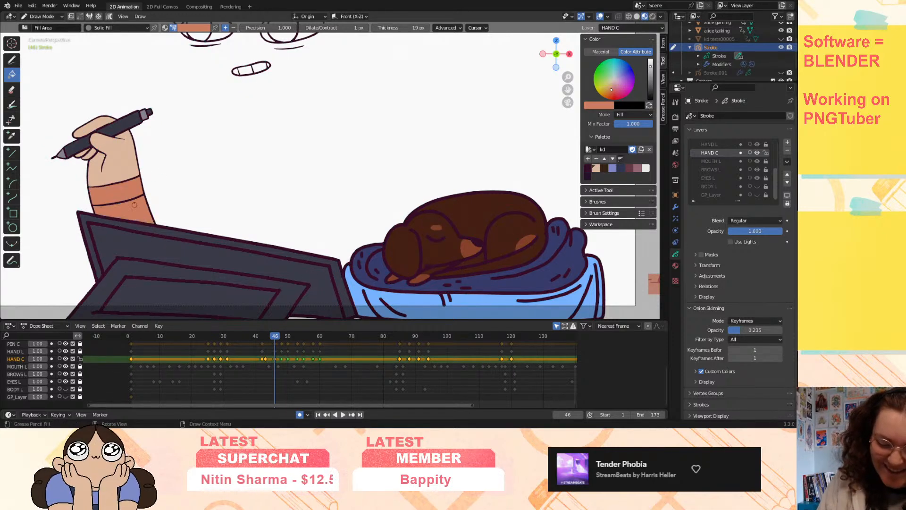
pyautogui.press('Up')
pyautogui.click(125, 189)
pyautogui.click(137, 216)
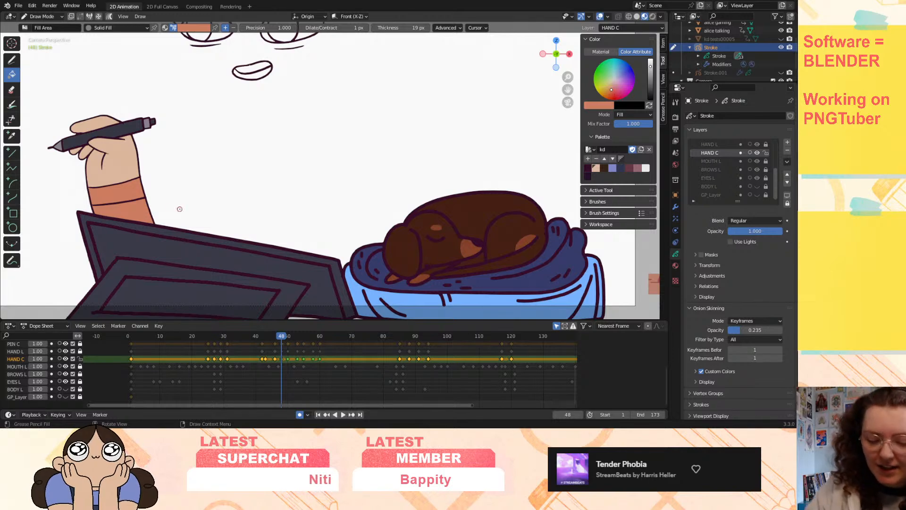
# - Colour the cuff and sleeve salmon orange on the HAND C keyframe after frame 48 and at frame 53
pyautogui.press('Up')
pyautogui.click(126, 193)
pyautogui.click(137, 206)
pyautogui.press('Up')
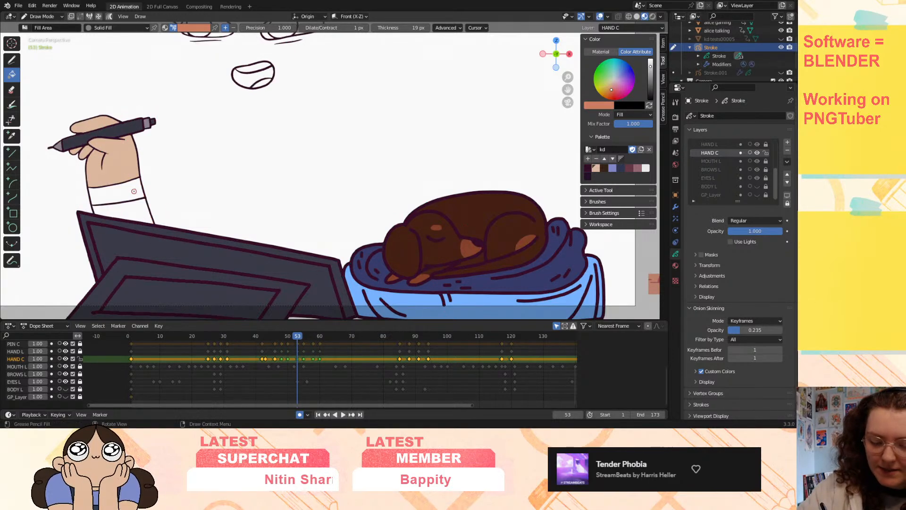
pyautogui.click(133, 189)
pyautogui.click(139, 207)
# - Fill the cuff and sleeve with salmon orange at frames 55 and 58 on the HAND C layer
pyautogui.press('Up')
pyautogui.click(132, 186)
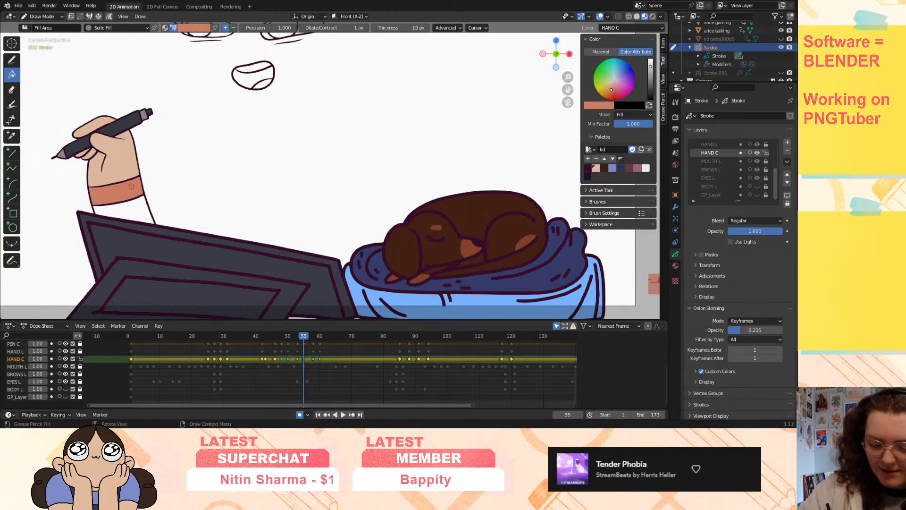
pyautogui.click(140, 206)
pyautogui.press('Up')
pyautogui.click(126, 192)
pyautogui.click(137, 207)
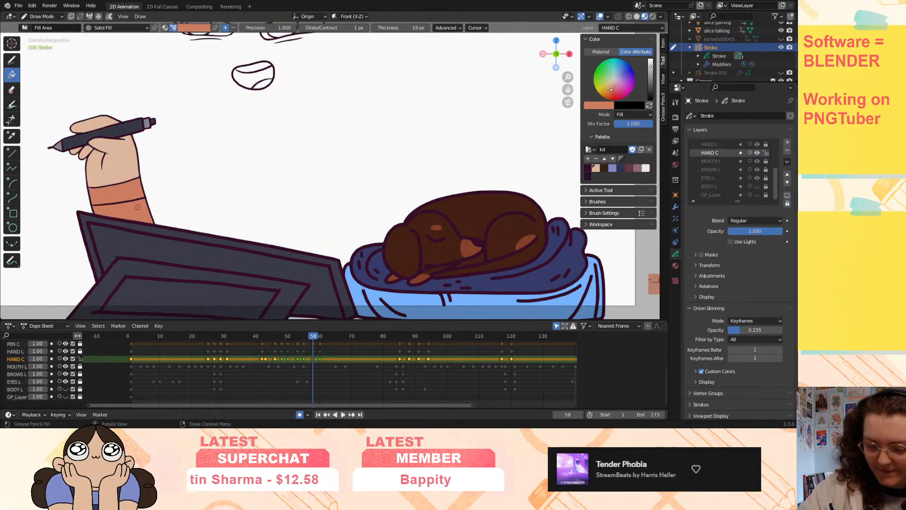
# - Fill the cuff and sleeve salmon orange on the two HAND C keyframes that follow frame 58
pyautogui.press('Up')
pyautogui.click(126, 191)
pyautogui.click(140, 206)
pyautogui.press('Up')
pyautogui.click(129, 194)
pyautogui.click(141, 213)
# - Fill the pen hand's cuff and sleeve with salmon orange at frames 88 and 91
pyautogui.press('Up')
pyautogui.click(135, 195)
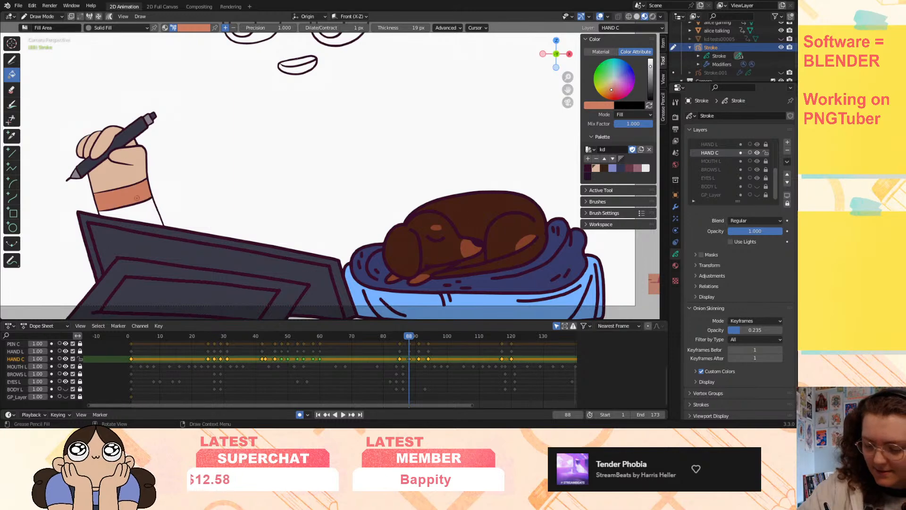
pyautogui.click(142, 211)
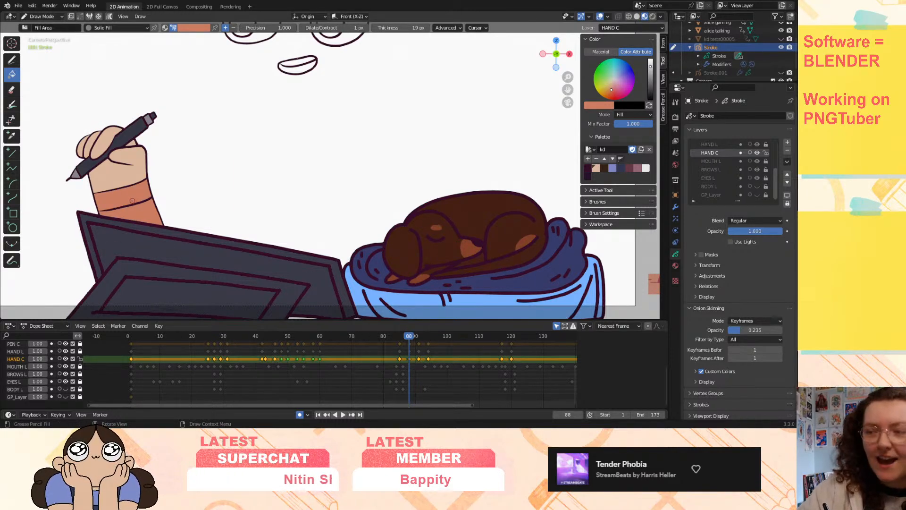
pyautogui.press('Up')
pyautogui.click(146, 198)
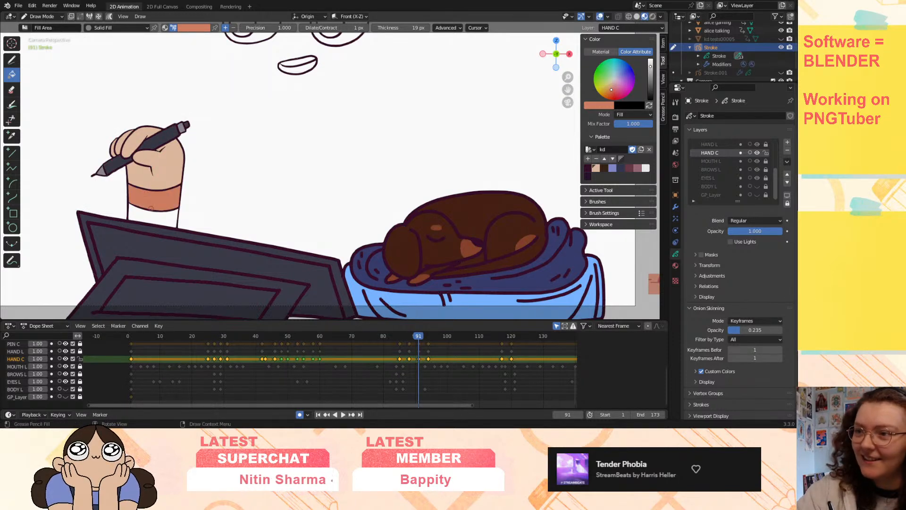
pyautogui.click(170, 221)
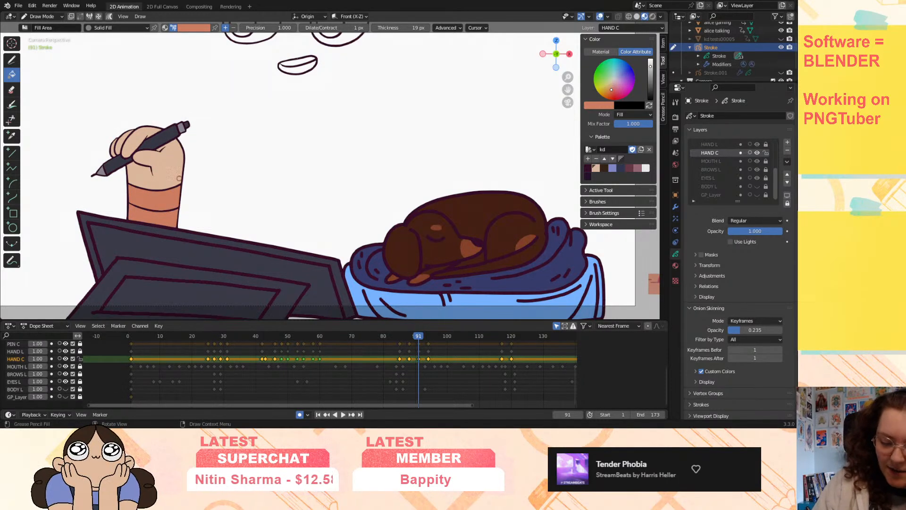
# - Colour the cuff and sleeve salmon orange at frame 94 and on the HAND C keyframe after it
pyautogui.press('Up')
pyautogui.click(166, 199)
pyautogui.click(163, 220)
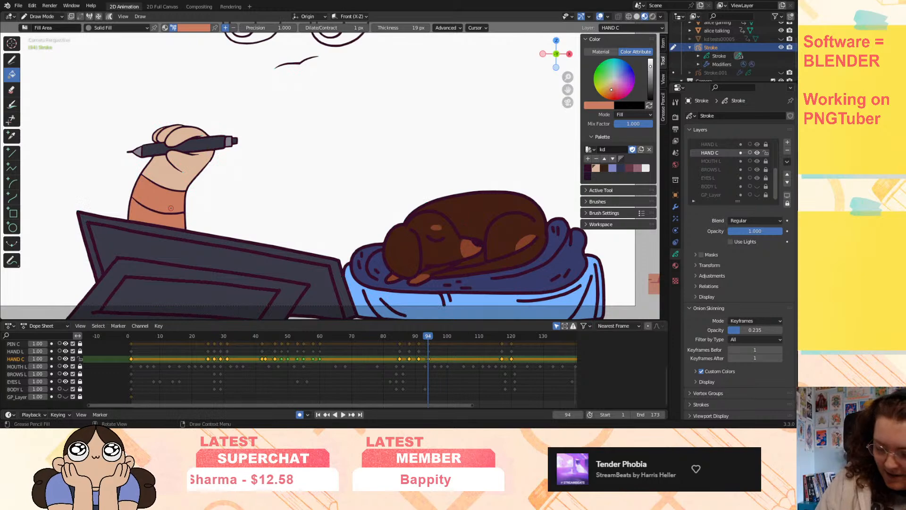
pyautogui.press('Up')
pyautogui.click(183, 191)
pyautogui.click(183, 215)
# - Fill the raised hand's cuff and sleeve with salmon orange at frames 120 and 158
pyautogui.press('Up')
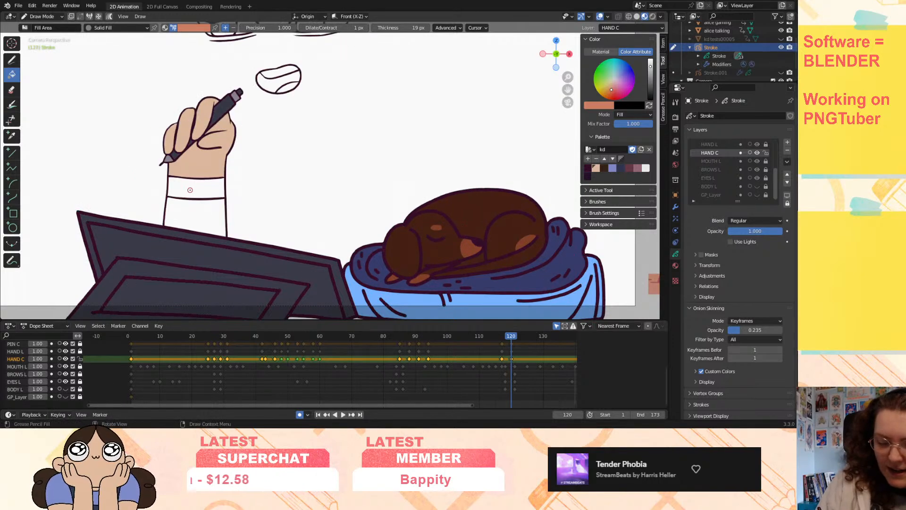
pyautogui.click(200, 184)
pyautogui.click(210, 202)
pyautogui.press('Up')
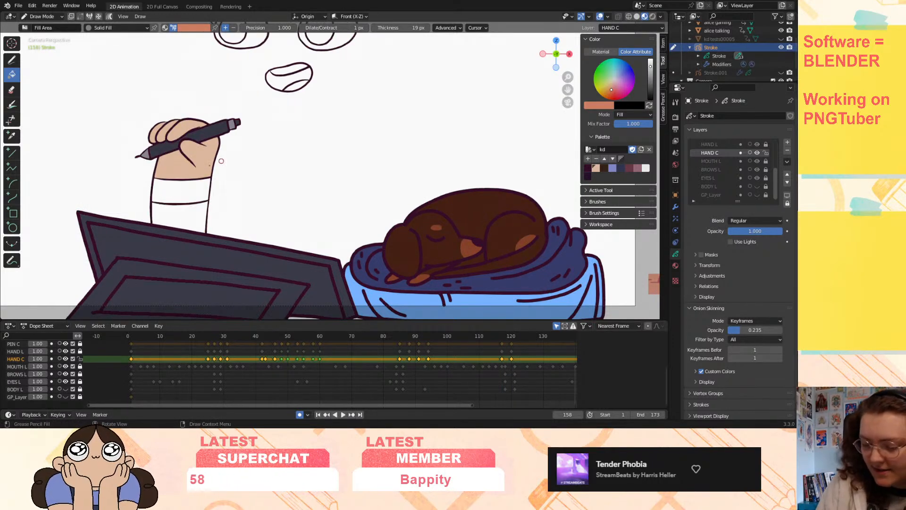
pyautogui.click(172, 189)
pyautogui.click(180, 213)
# - Fill the cuff and sleeve with salmon orange at frame 161, the last HAND C keyframe
pyautogui.moveTo(354, 405); pyautogui.dragTo(566, 404)
pyautogui.press('Up')
pyautogui.click(168, 201)
pyautogui.click(172, 218)
pyautogui.moveTo(568, 78); pyautogui.dragTo(560, 137)
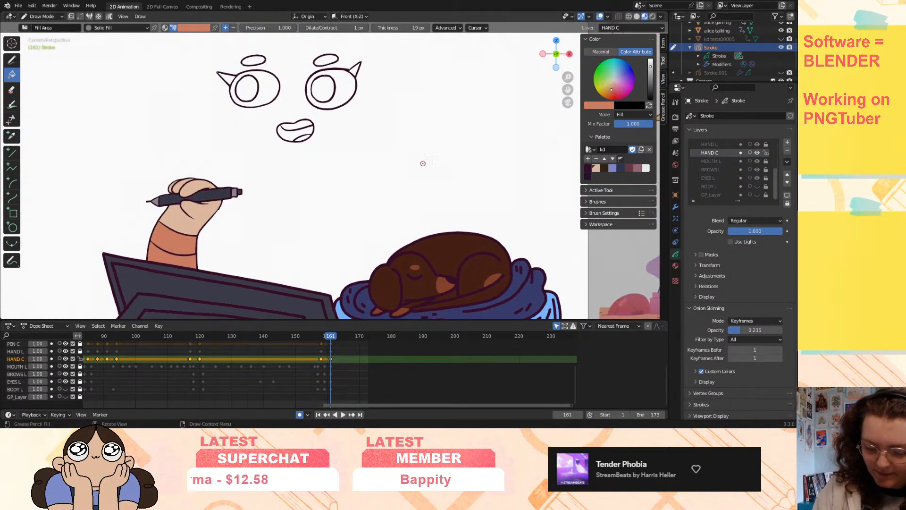
# - Toggle the HAND C and HAND L layers off and back on to check the hand's parts
pyautogui.click(65, 359)
pyautogui.click(64, 351)
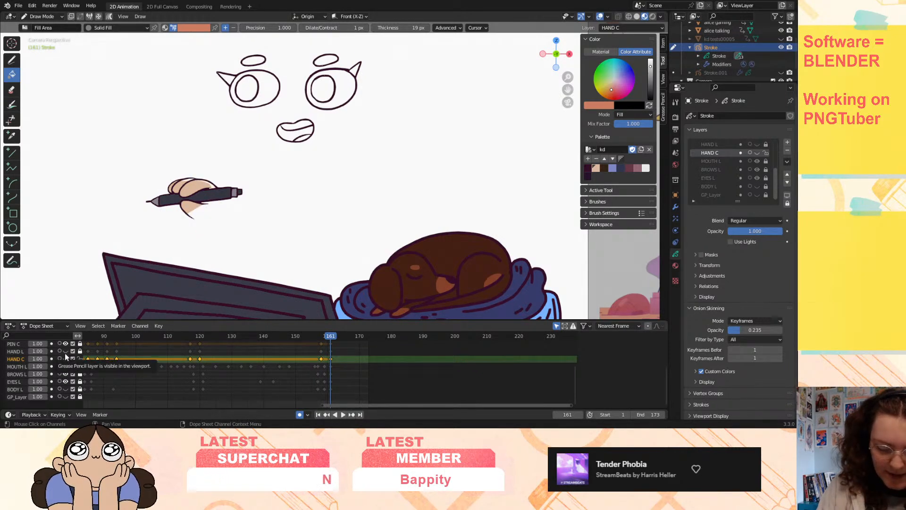
pyautogui.click(66, 358)
pyautogui.click(65, 351)
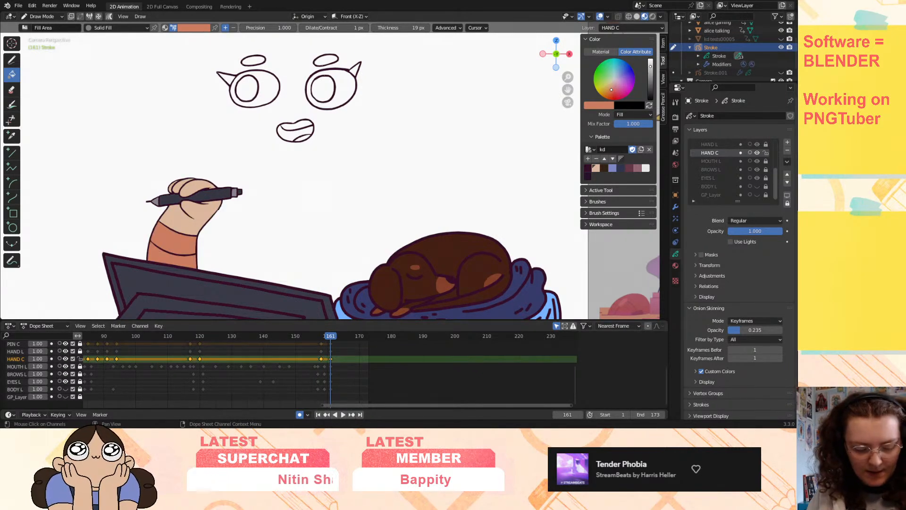
# - Hide the HAND C, HAND L, PEN C, PEN, FINGER C and FINGER L layers to remove the pen hand from view
pyautogui.scroll(2, 15, 362)
pyautogui.scroll(2, 14, 362)
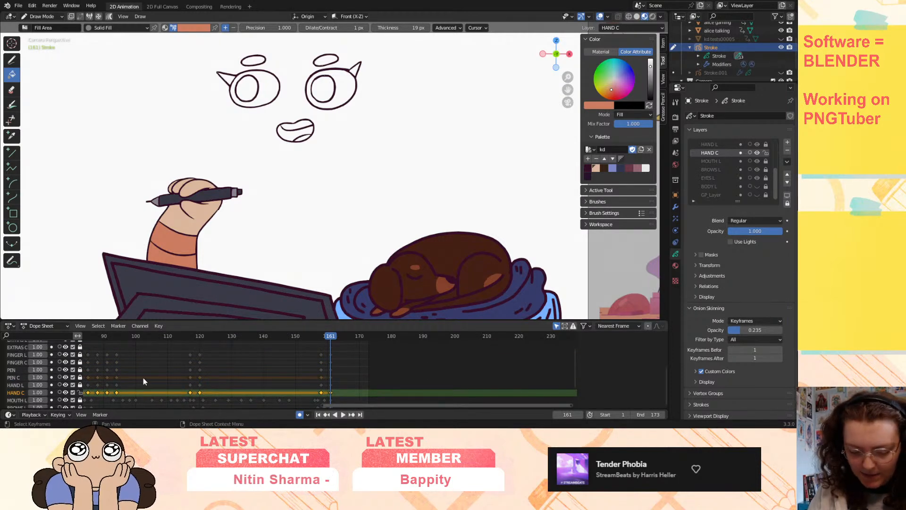
pyautogui.click(65, 393)
pyautogui.click(66, 384)
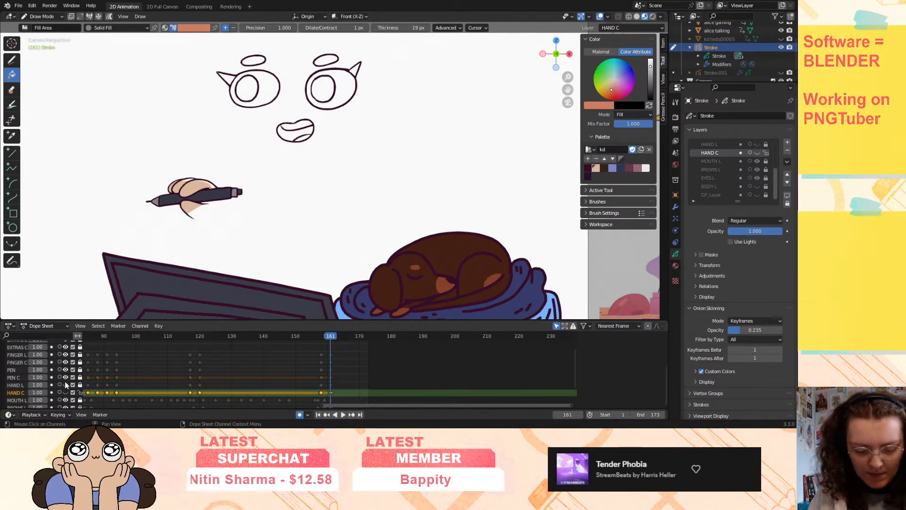
pyautogui.click(65, 377)
pyautogui.click(65, 370)
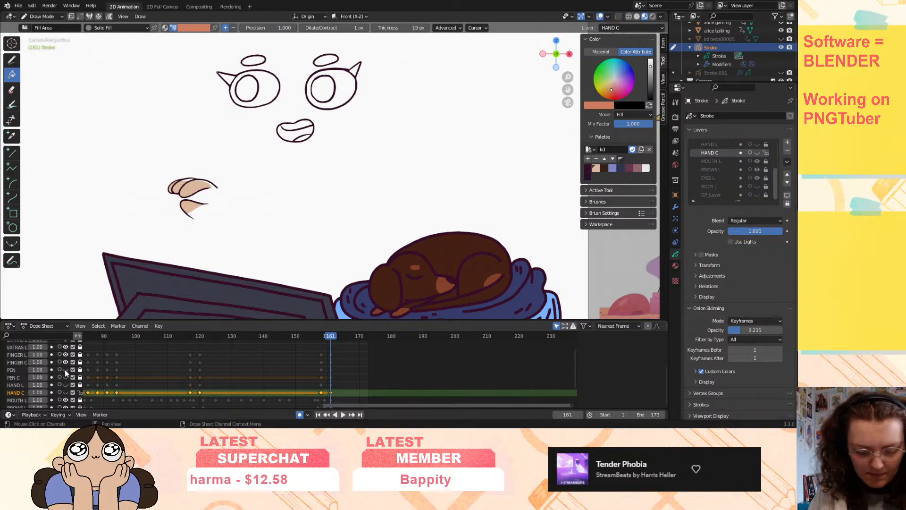
pyautogui.click(65, 362)
pyautogui.click(66, 355)
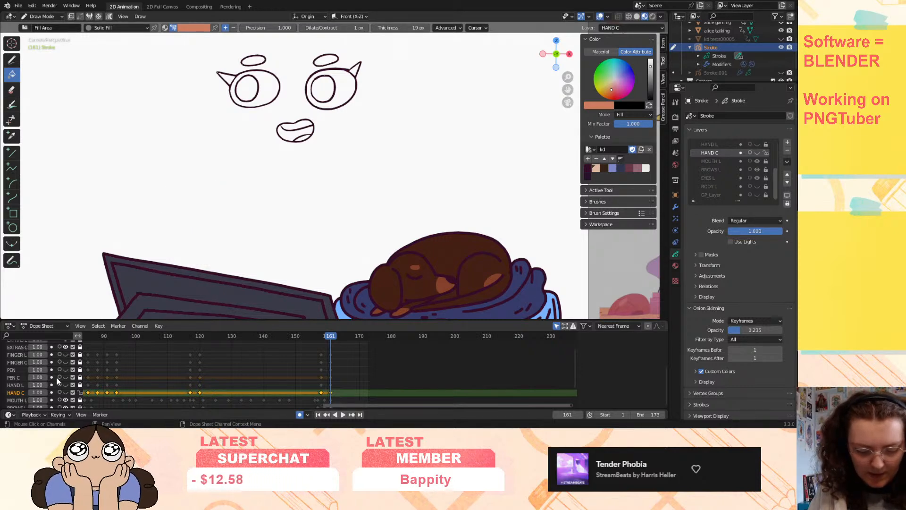
# - Show the BODY L and GP_Layer layers again and make GP_Layer the active layer
pyautogui.scroll(-2, 57, 377)
pyautogui.click(65, 389)
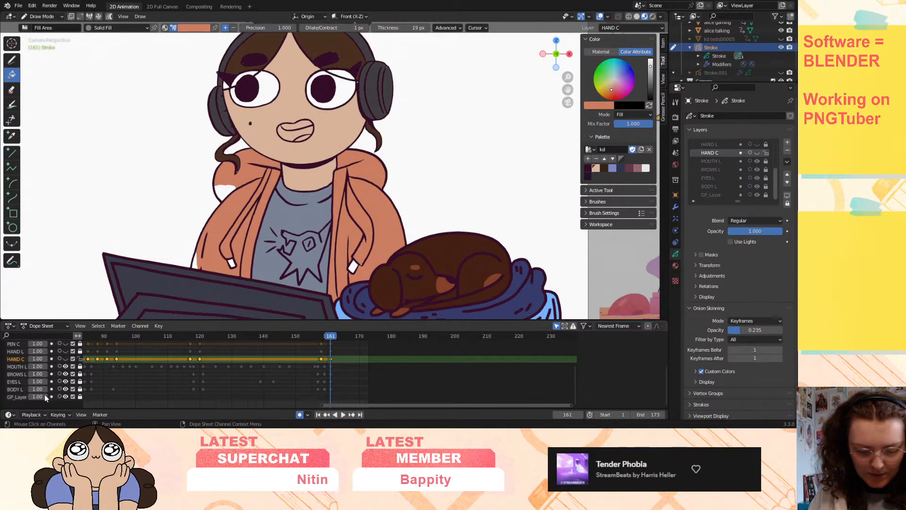
pyautogui.click(21, 397)
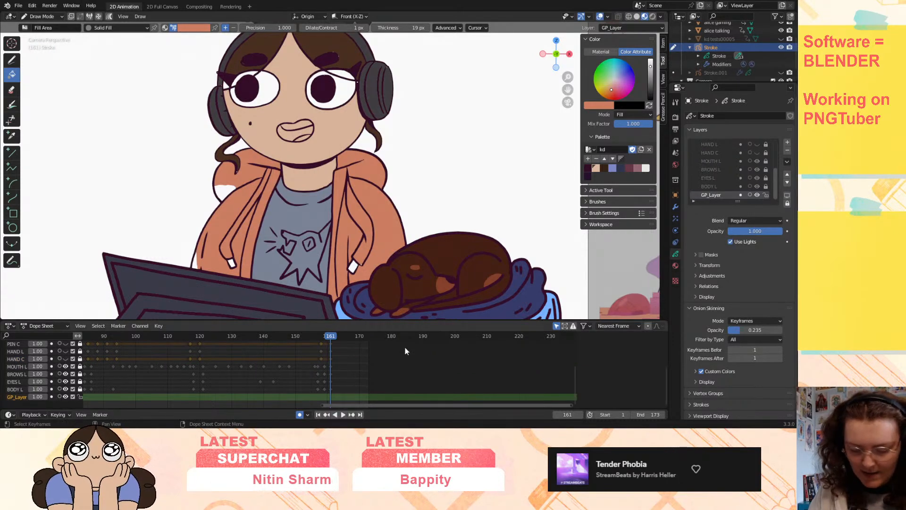
# - Hide GP_Layer and duplicate the BODY L layer with empty keyframes as a new colour layer
pyautogui.click(66, 396)
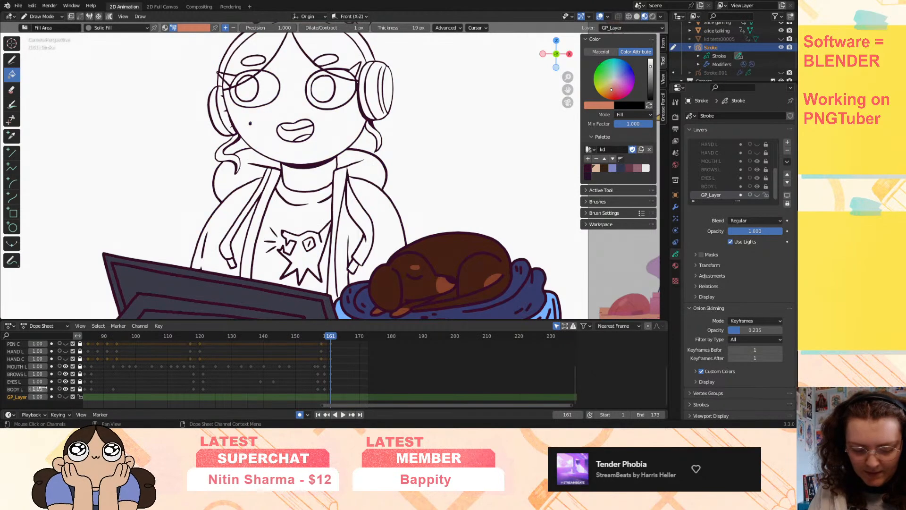
pyautogui.click(15, 389)
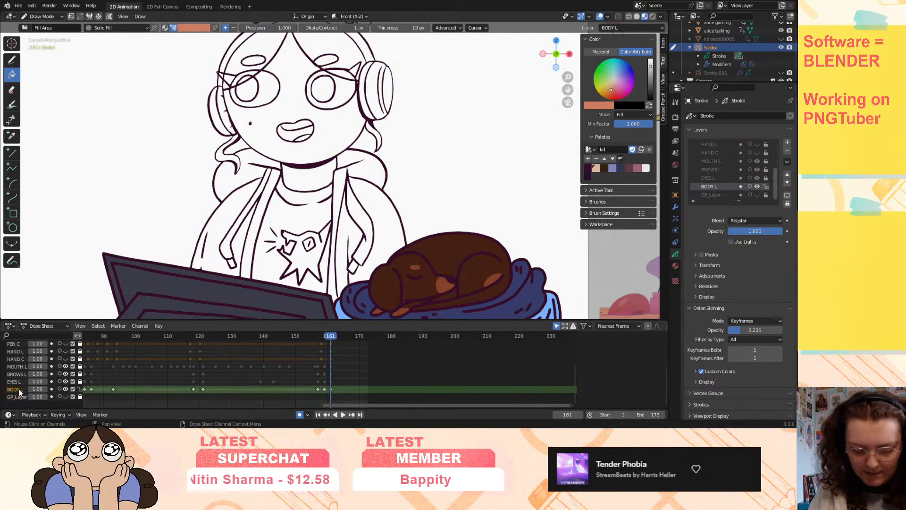
pyautogui.click(787, 162)
pyautogui.click(759, 182)
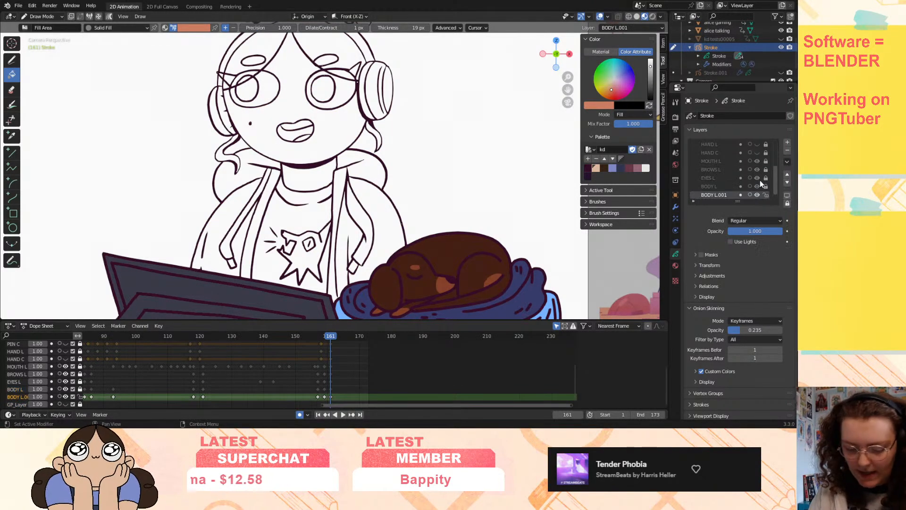
# - Fill the jacket's hood, sleeves, front panels and drawstrings with salmon orange at frame 1 on the BODY L.001 layer
pyautogui.click(317, 414)
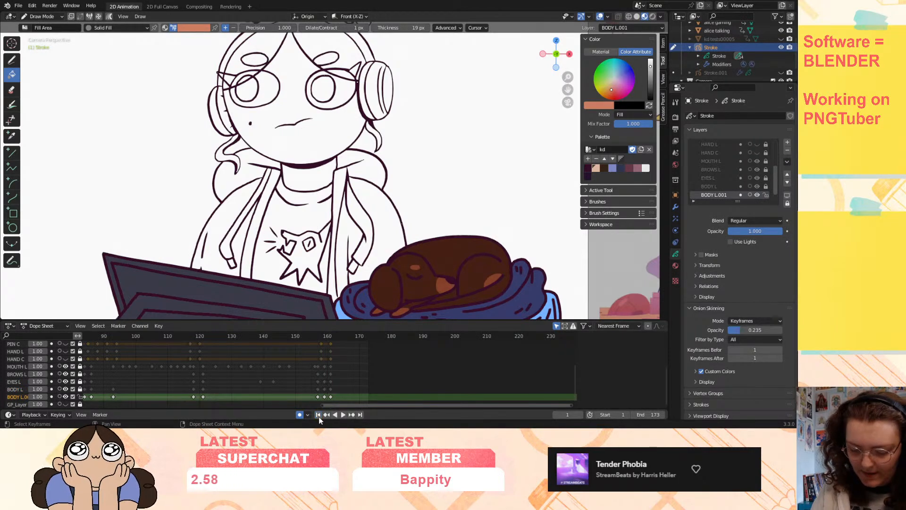
pyautogui.moveTo(329, 405); pyautogui.dragTo(94, 404)
pyautogui.moveTo(504, 404); pyautogui.dragTo(555, 405)
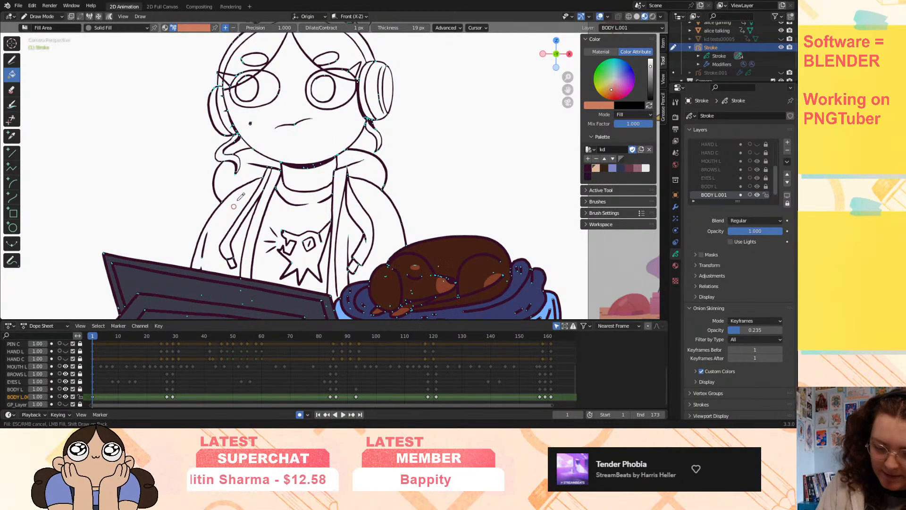
pyautogui.click(248, 177)
pyautogui.click(249, 176)
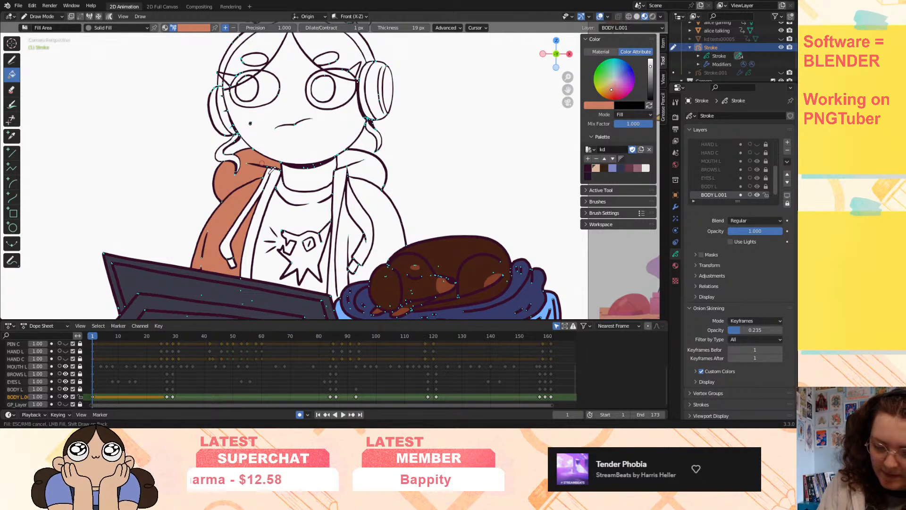
pyautogui.click(258, 182)
pyautogui.click(273, 179)
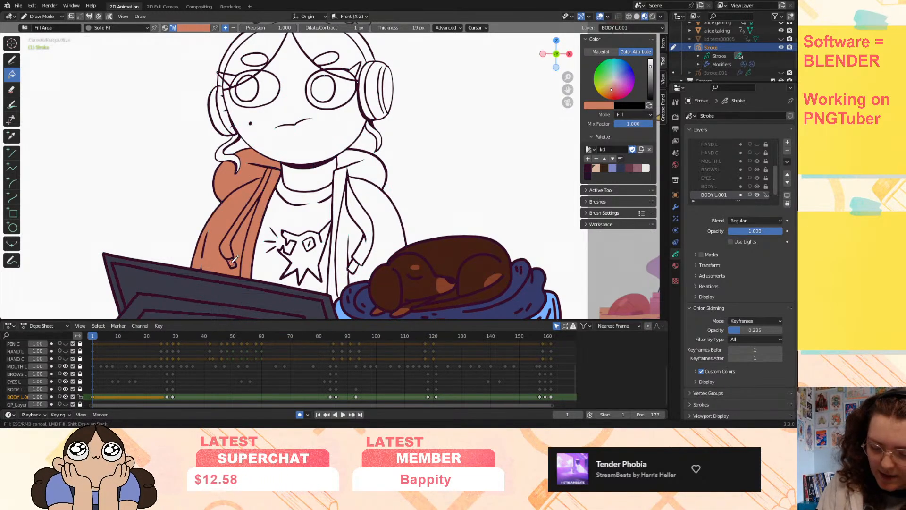
pyautogui.click(338, 179)
pyautogui.click(361, 165)
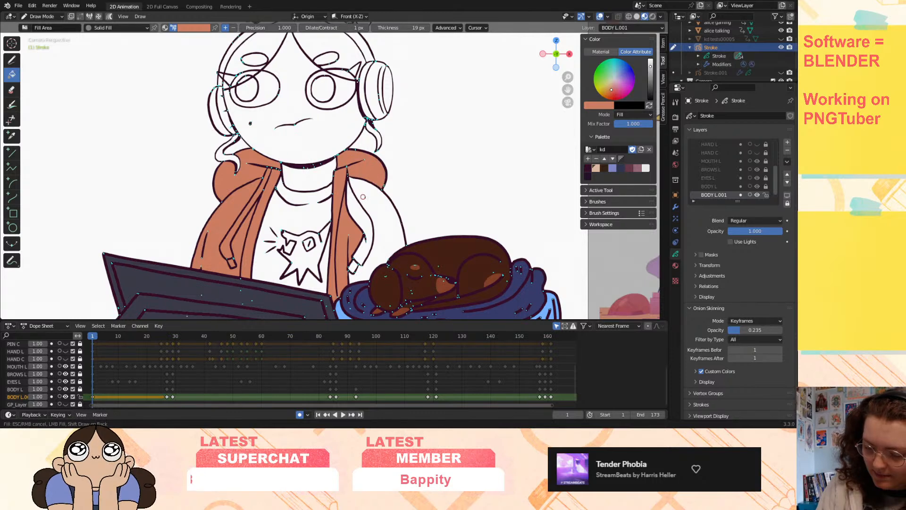
pyautogui.click(380, 212)
pyautogui.click(365, 230)
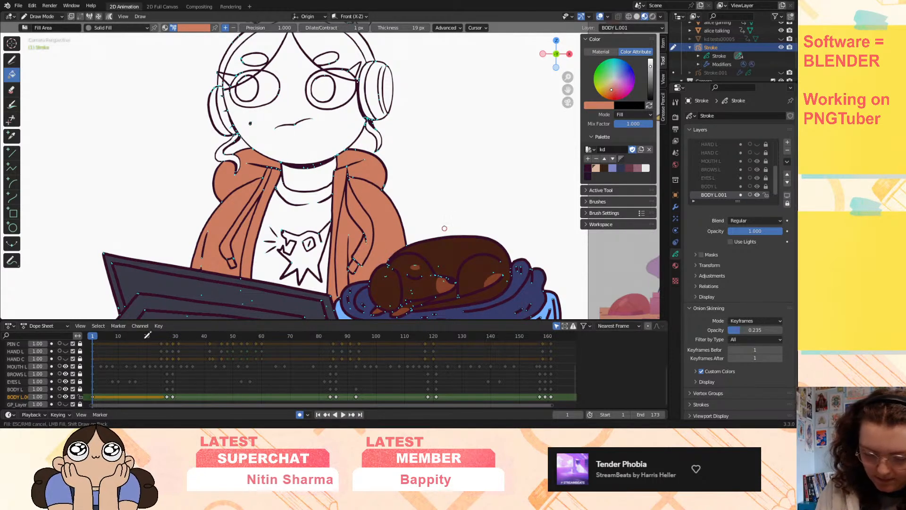
# - Fill the jacket's sleeves, front panels, drawstrings and hood with salmon orange at the frame 27 keyframe
pyautogui.press('Down')
pyautogui.press('Up')
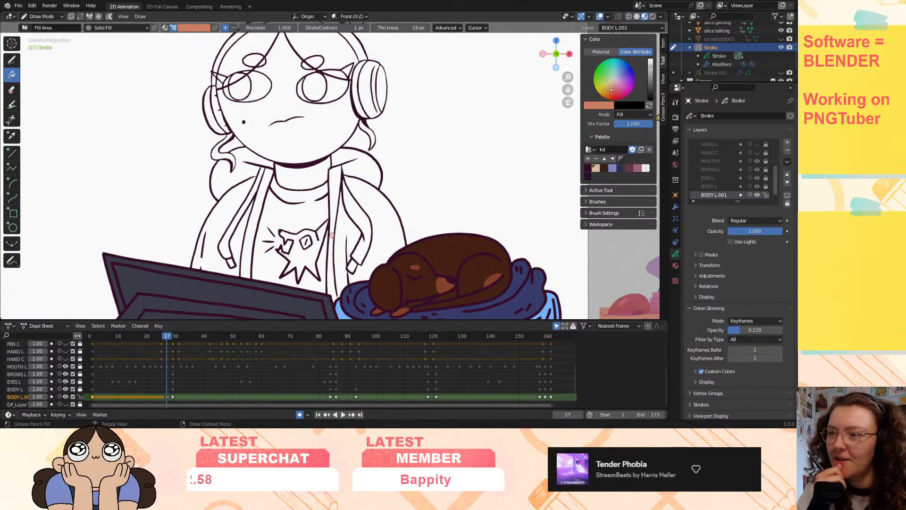
pyautogui.click(364, 197)
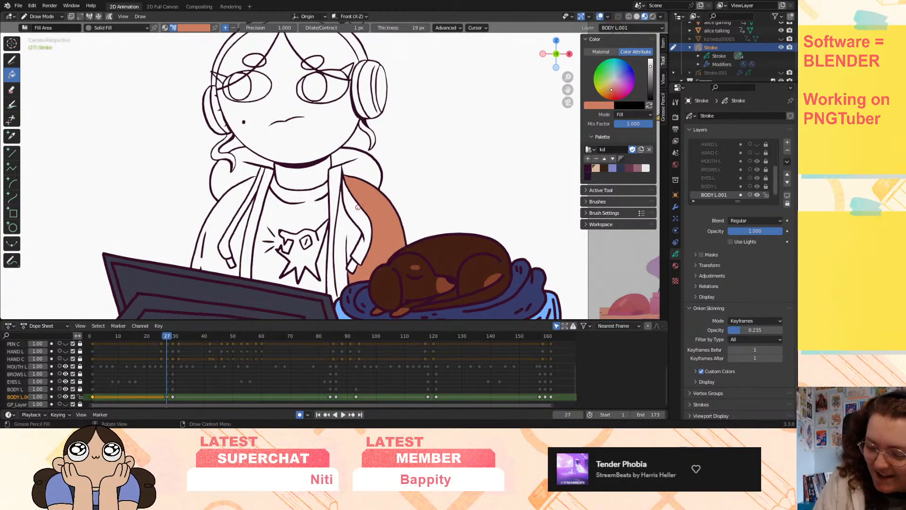
pyautogui.click(357, 213)
pyautogui.click(352, 243)
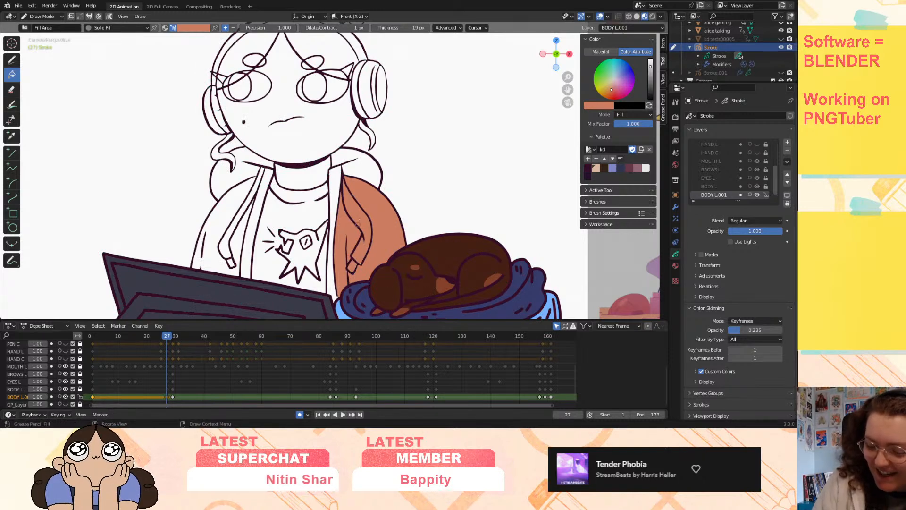
pyautogui.click(361, 166)
pyautogui.click(337, 175)
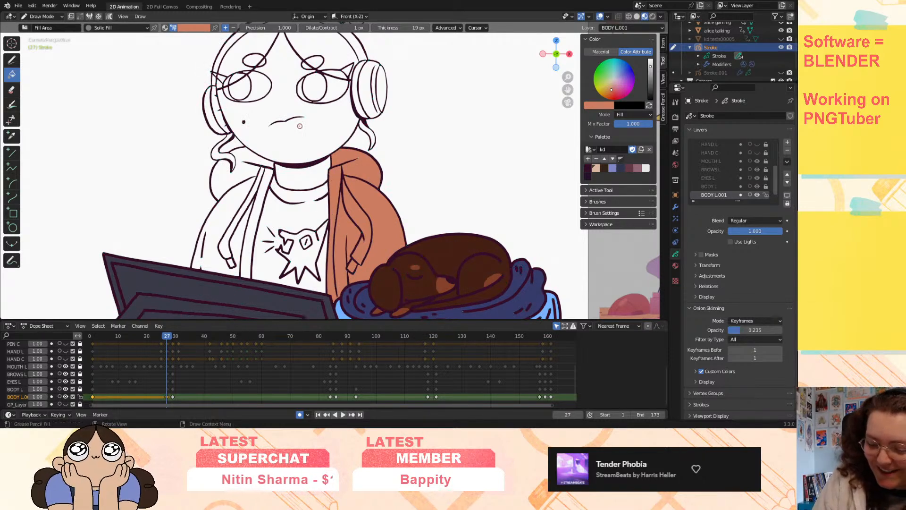
pyautogui.click(264, 187)
pyautogui.click(254, 171)
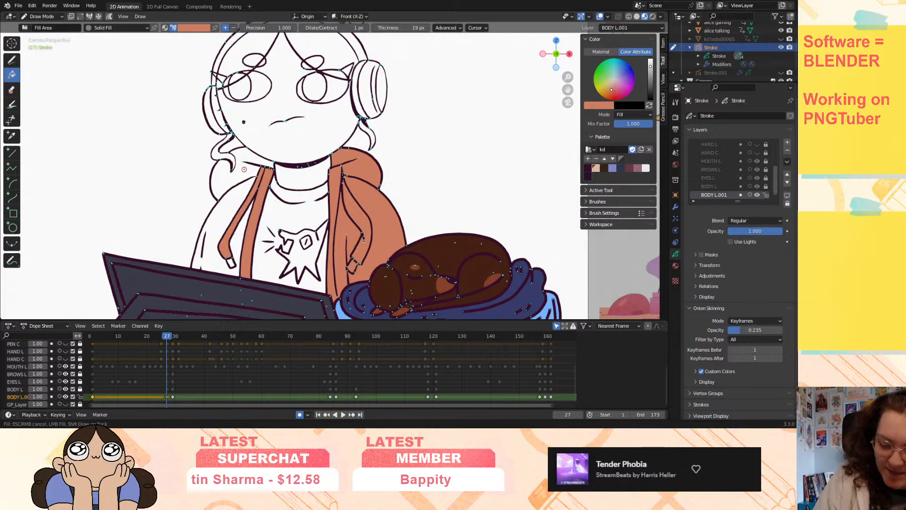
pyautogui.click(244, 171)
pyautogui.click(239, 193)
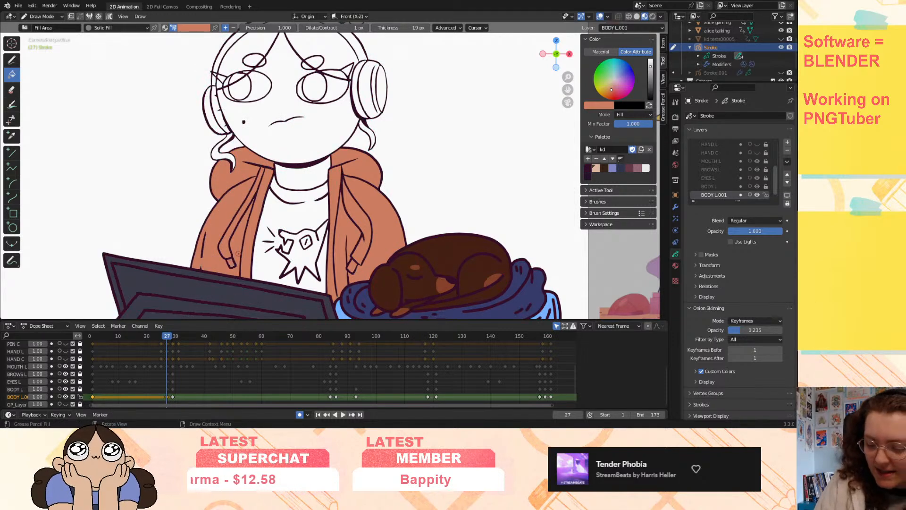
# - Fill all jacket areas, including both drawstring tips, with salmon orange at the frame 29 keyframe
pyautogui.press('Up')
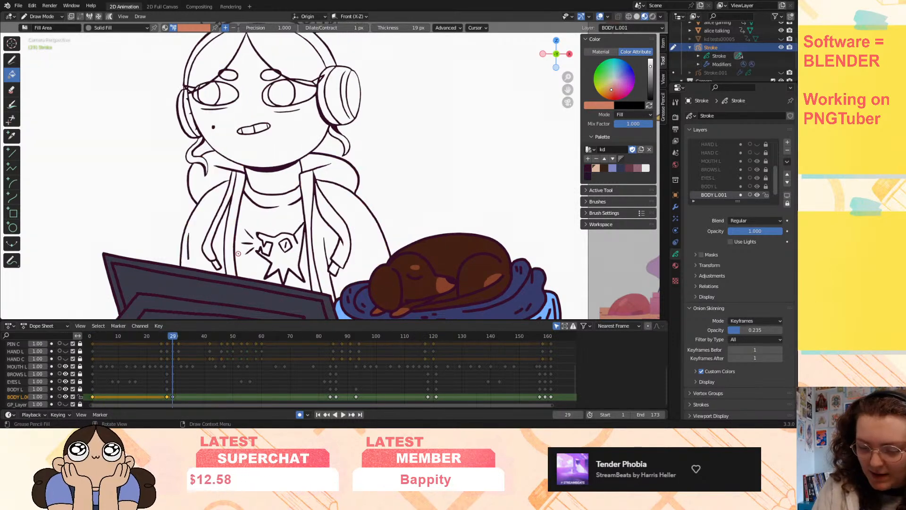
pyautogui.click(217, 175)
pyautogui.click(220, 190)
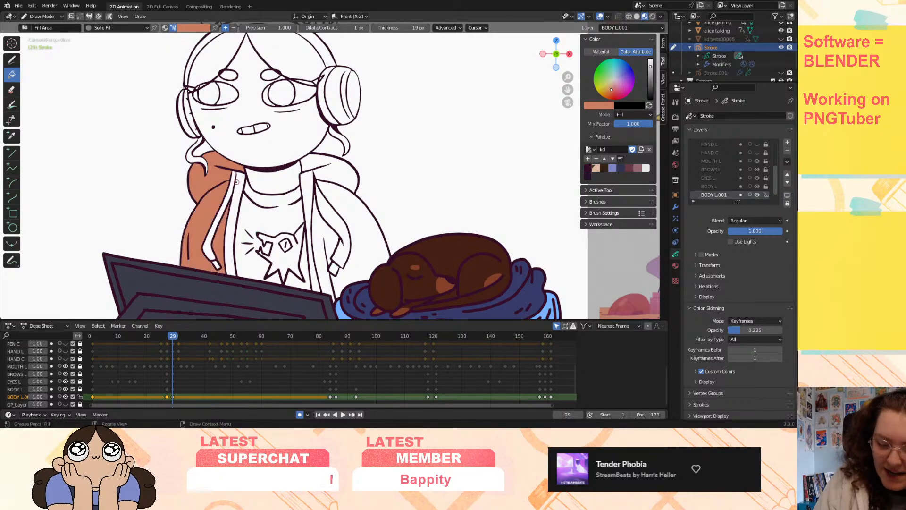
pyautogui.click(239, 181)
pyautogui.click(233, 178)
pyautogui.click(215, 265)
pyautogui.click(325, 212)
pyautogui.click(320, 221)
pyautogui.click(307, 184)
pyautogui.click(336, 168)
pyautogui.click(352, 209)
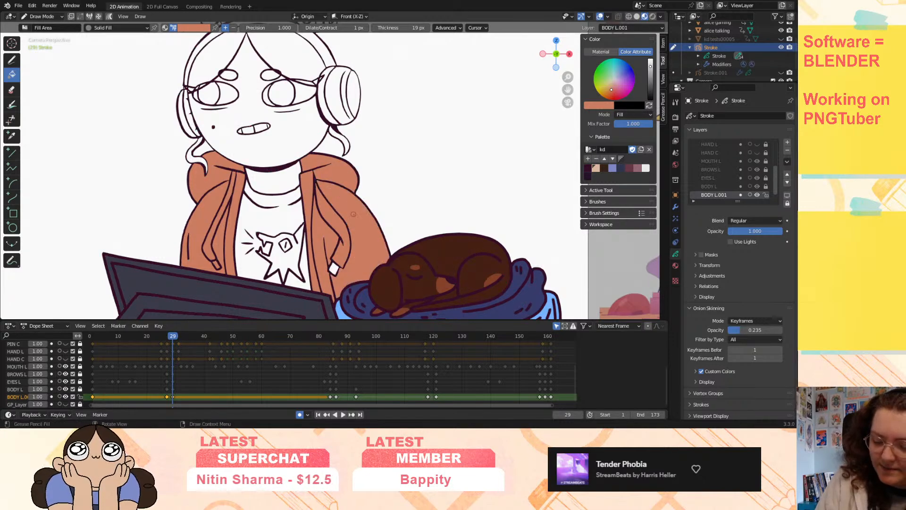
pyautogui.click(333, 267)
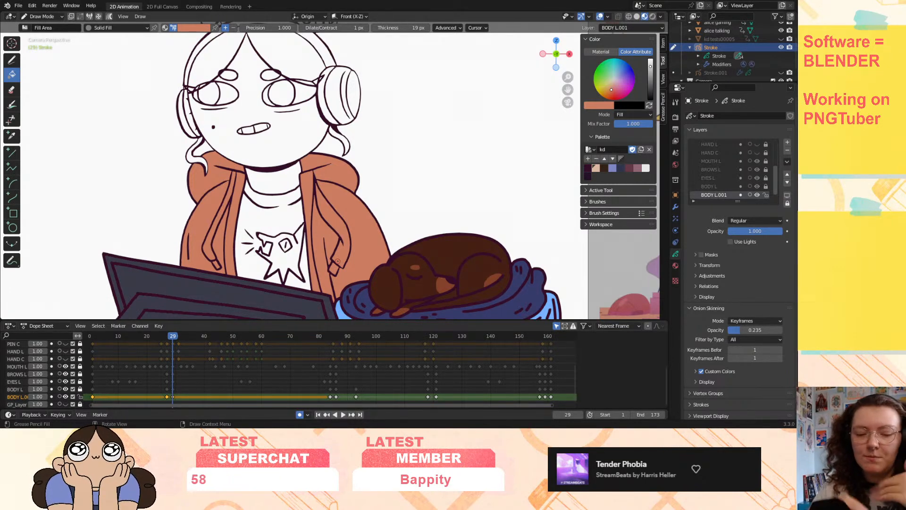
# - Fill the whole jacket, from hood to sleeves and drawstrings, with salmon orange at the frame 84 keyframe
pyautogui.press('Up')
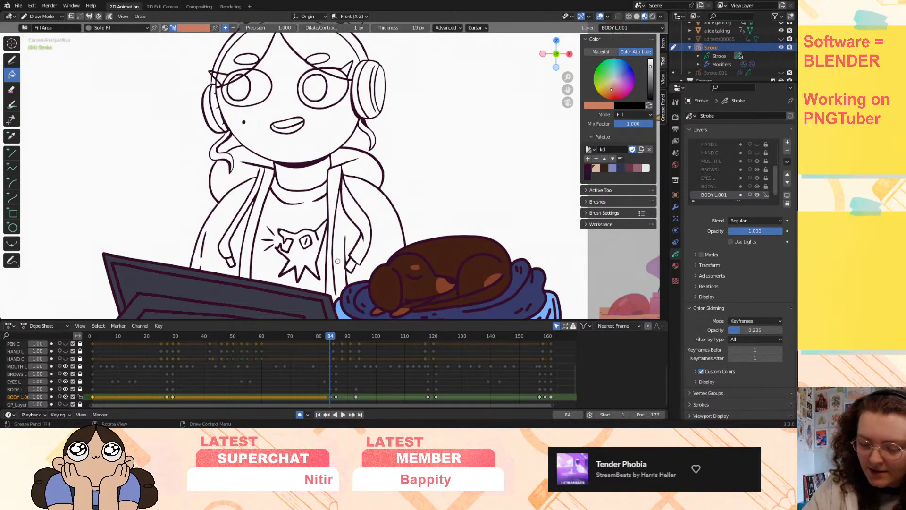
pyautogui.click(362, 194)
pyautogui.click(364, 169)
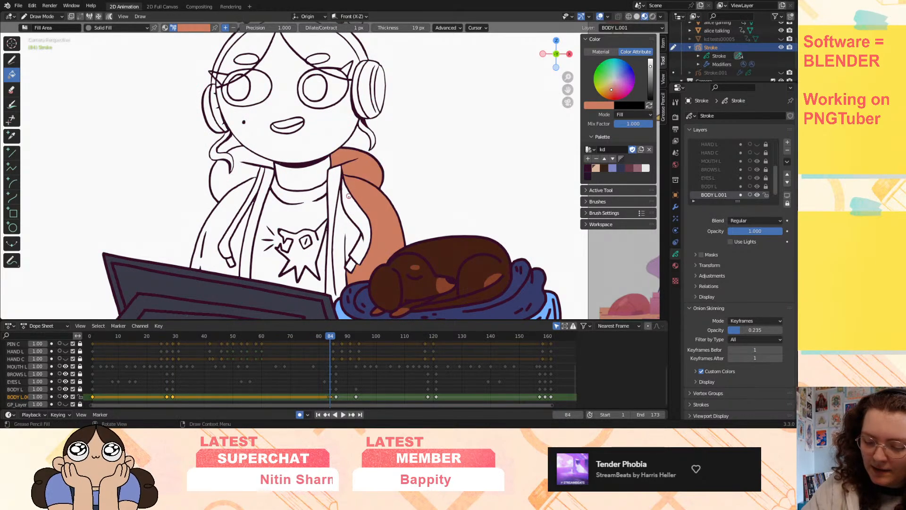
pyautogui.click(350, 204)
pyautogui.click(341, 226)
pyautogui.click(351, 263)
pyautogui.click(256, 208)
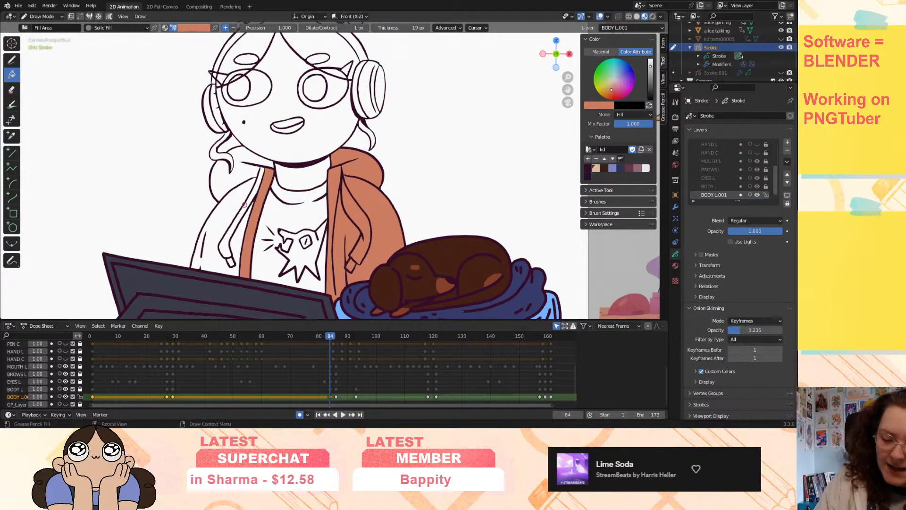
pyautogui.click(241, 215)
pyautogui.click(229, 260)
pyautogui.click(221, 210)
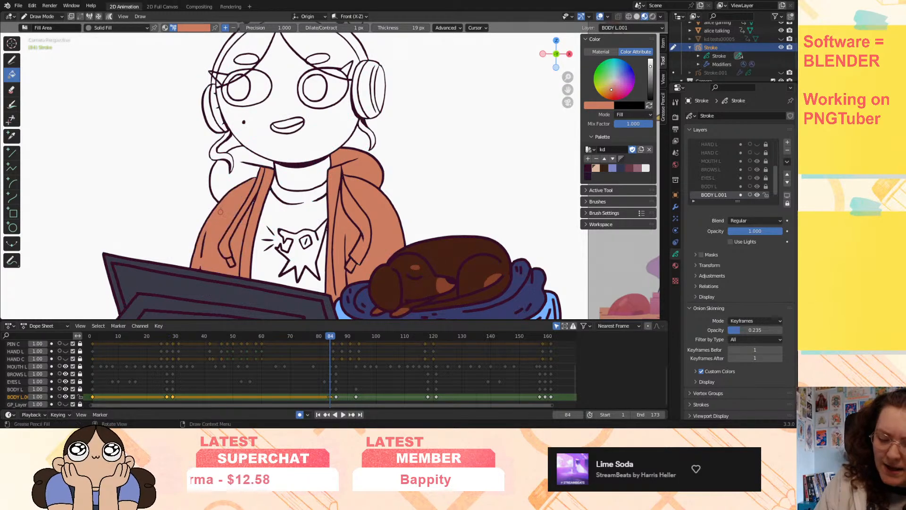
pyautogui.click(233, 182)
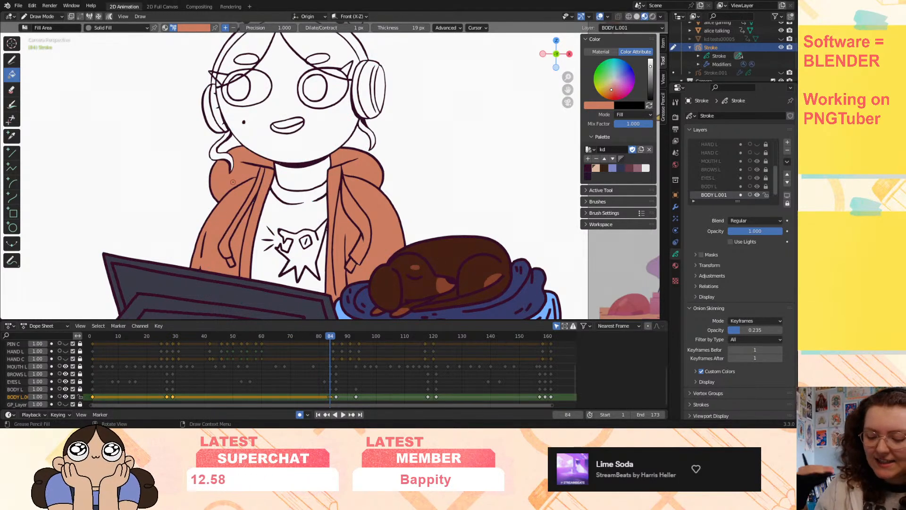
# - Fill the jacket's front panels, sleeves, hood and drawstrings with salmon orange at the frame 86 keyframe
pyautogui.press('Up')
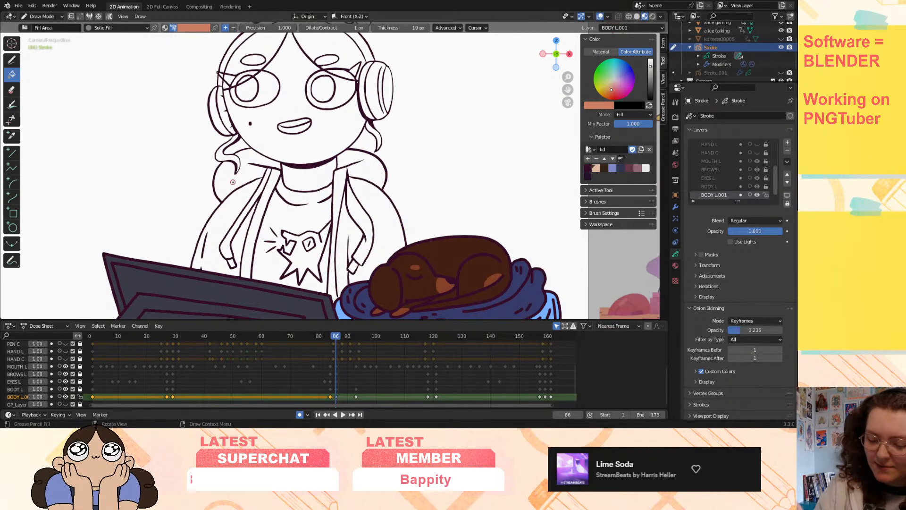
pyautogui.click(346, 218)
pyautogui.click(358, 211)
pyautogui.click(378, 186)
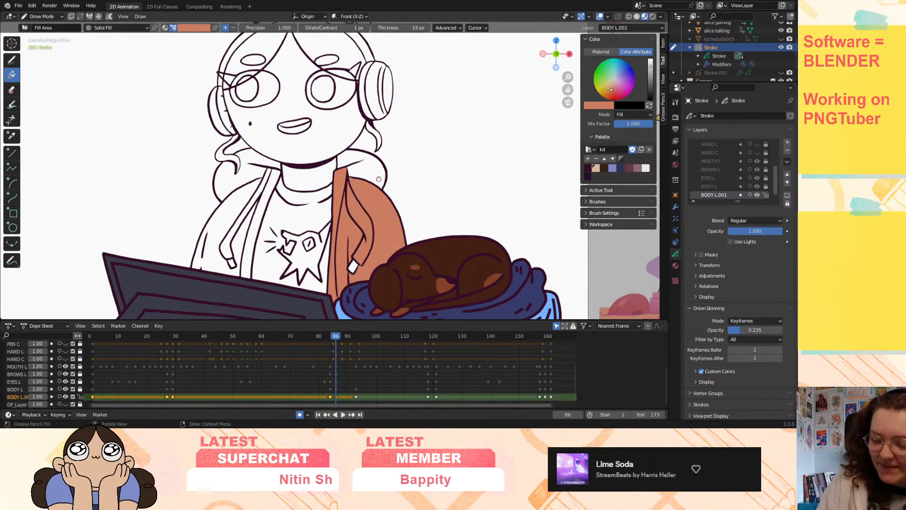
pyautogui.click(373, 174)
pyautogui.click(352, 267)
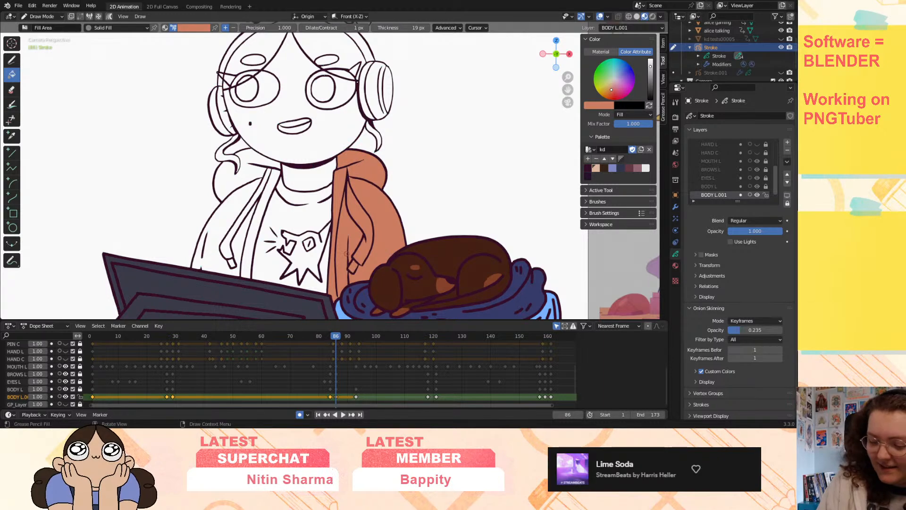
pyautogui.click(226, 226)
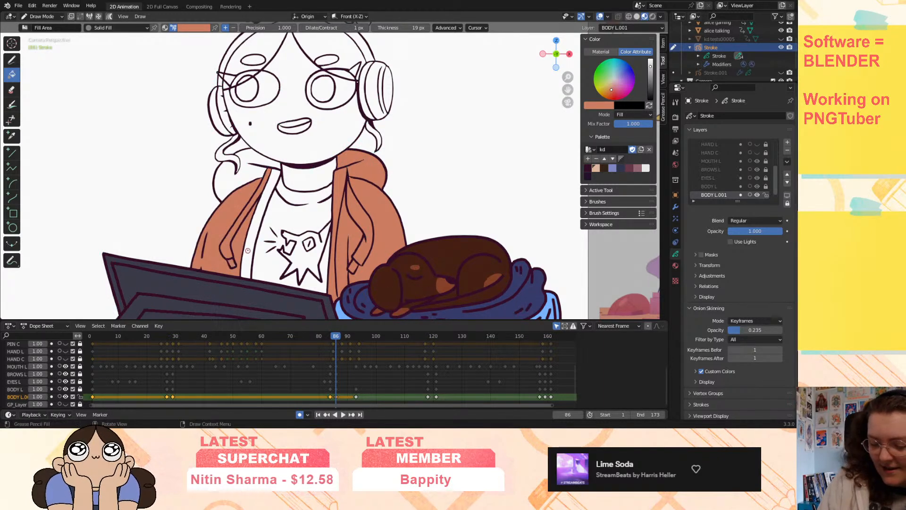
# - Delete the frame 93 keyframe from the BODY L.001 layer and rename that layer BODY C
pyautogui.press('Up')
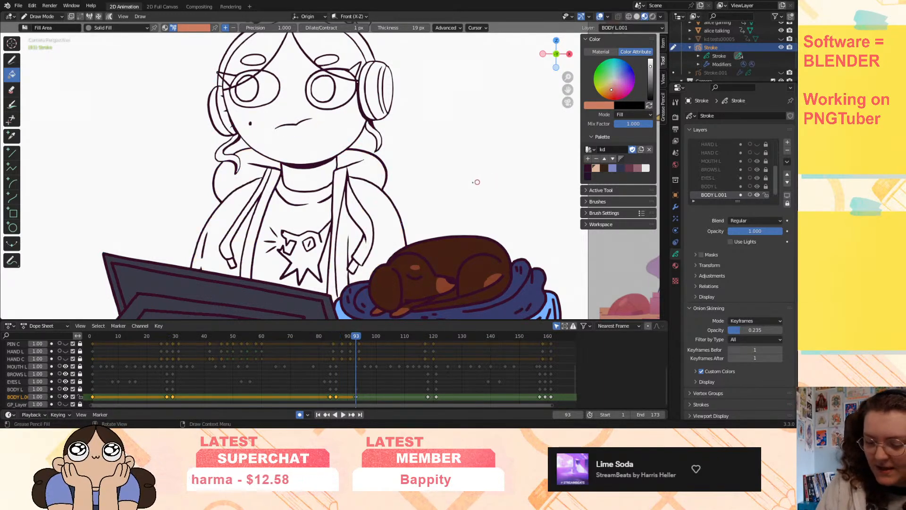
pyautogui.press('Down')
pyautogui.press('Up')
pyautogui.press('Down')
pyautogui.press('Up')
pyautogui.press('Up')
pyautogui.moveTo(367, 335); pyautogui.dragTo(356, 403)
pyautogui.click(356, 397)
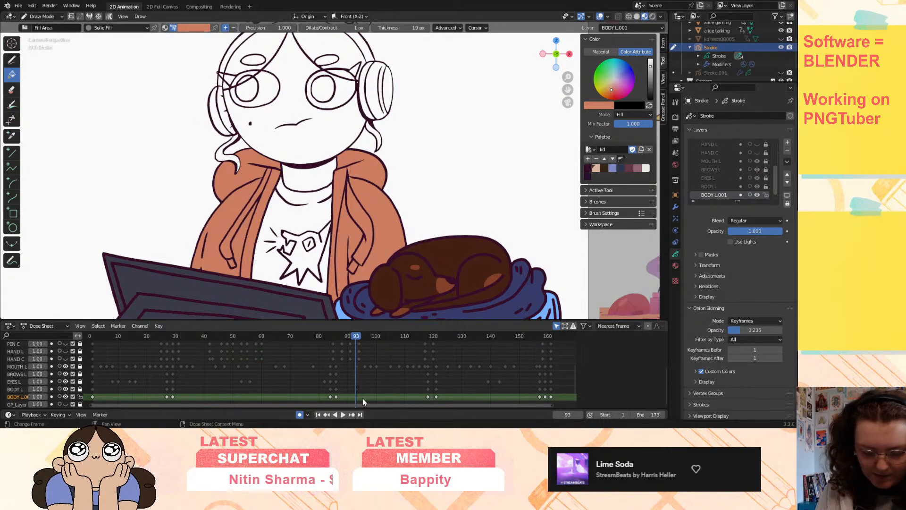
pyautogui.press('Down')
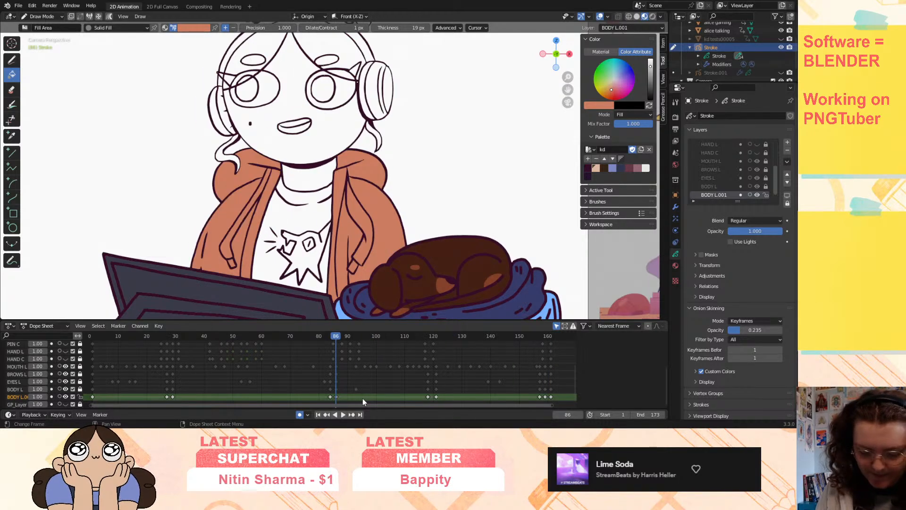
pyautogui.doubleClick(717, 195)
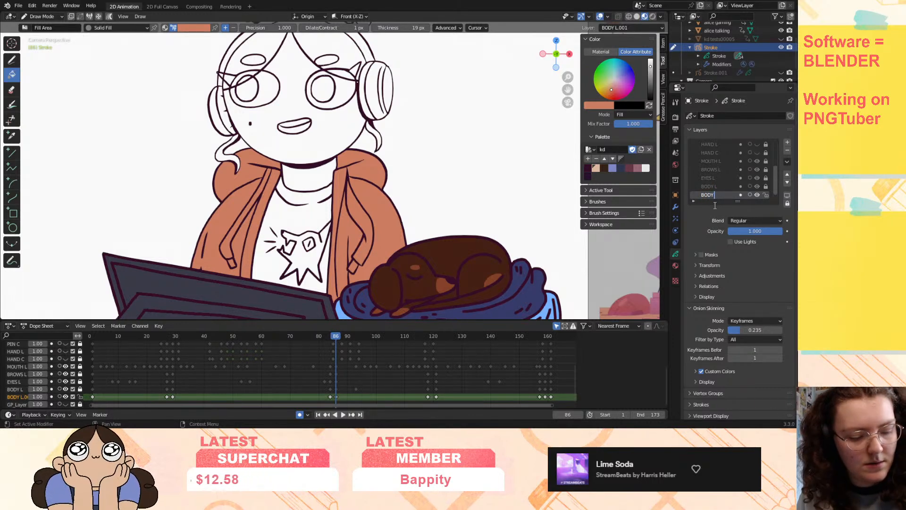
pyautogui.press('Return')
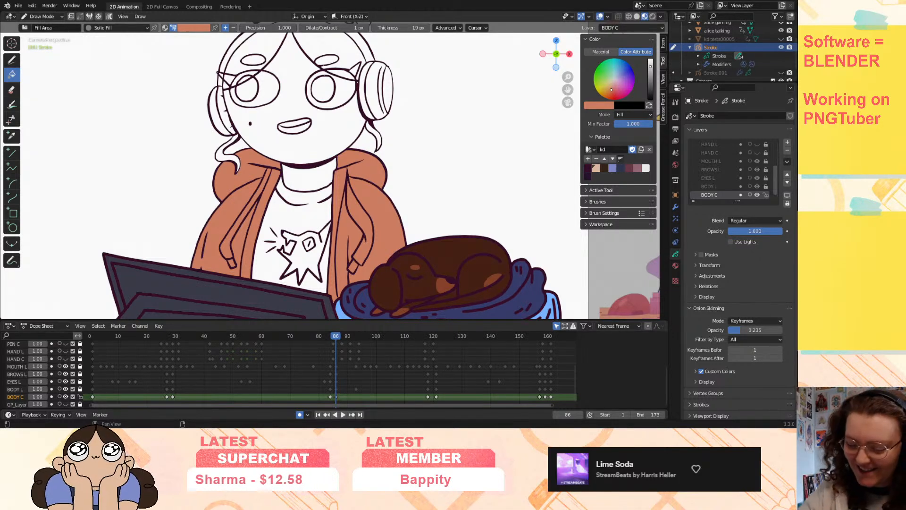
# - Fill the jacket's front panels, sleeves, hood and drawstrings with salmon orange at the frame 118 keyframe
pyautogui.press('Left')
pyautogui.press('Left')
pyautogui.press('Up')
pyautogui.press('Up')
pyautogui.click(326, 199)
pyautogui.click(344, 209)
pyautogui.click(341, 231)
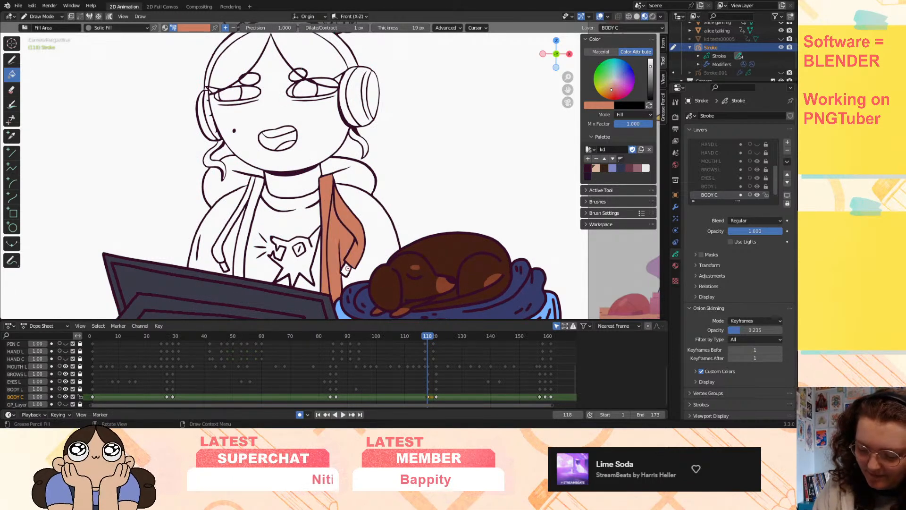
pyautogui.click(373, 230)
pyautogui.click(364, 173)
pyautogui.click(233, 179)
pyautogui.click(258, 183)
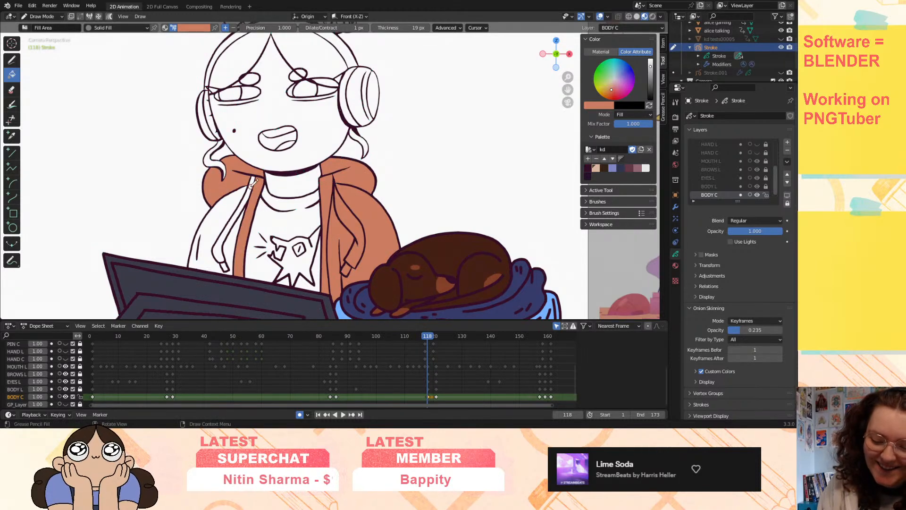
pyautogui.click(250, 186)
pyautogui.click(221, 223)
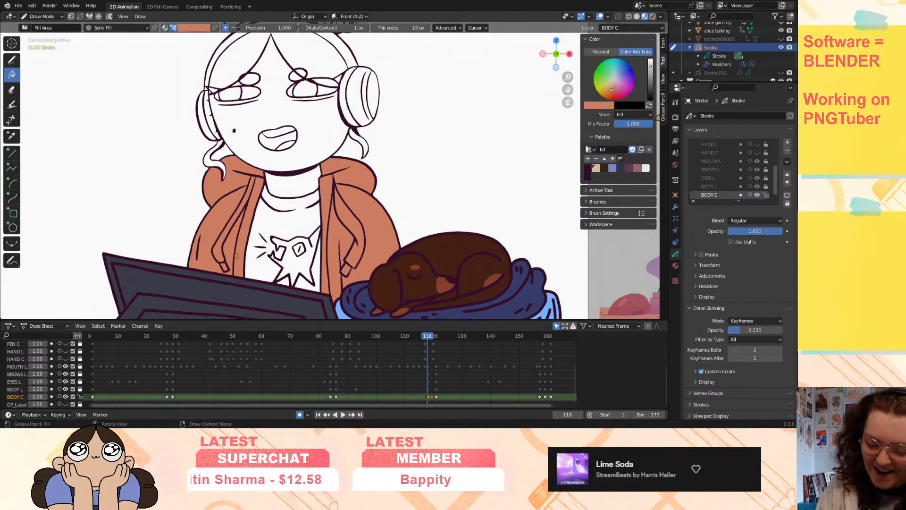
# - Fill every jacket area, including hood, sleeves and drawstrings, with salmon orange at the frame 121 keyframe
pyautogui.press('Right')
pyautogui.press('Right')
pyautogui.press('Right')
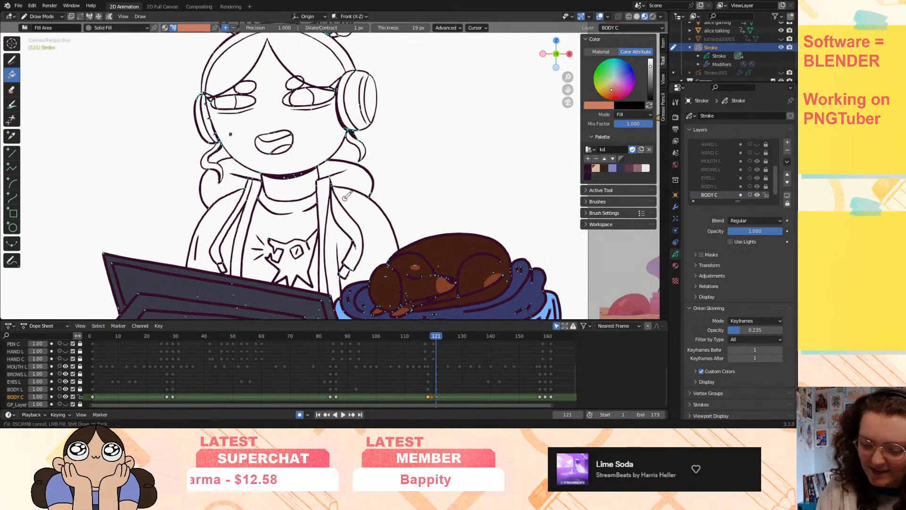
pyautogui.click(345, 197)
pyautogui.click(326, 184)
pyautogui.click(349, 172)
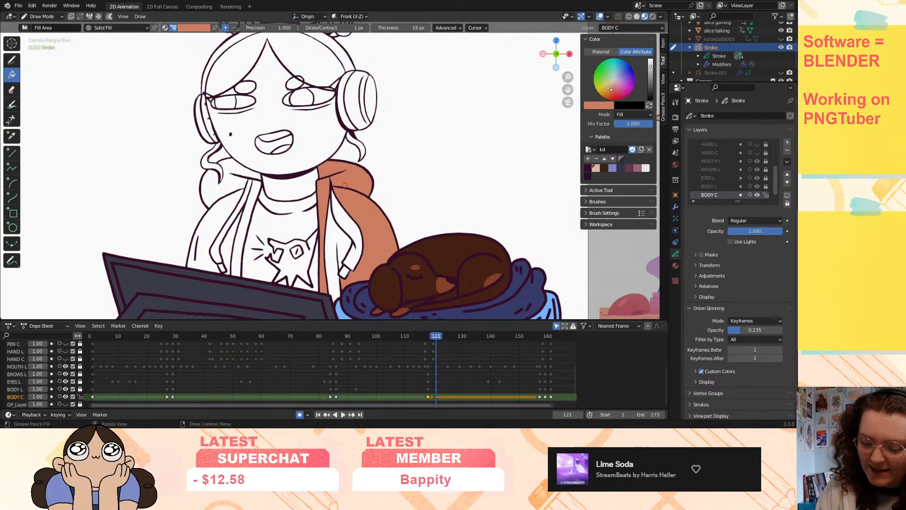
pyautogui.click(340, 214)
pyautogui.click(341, 238)
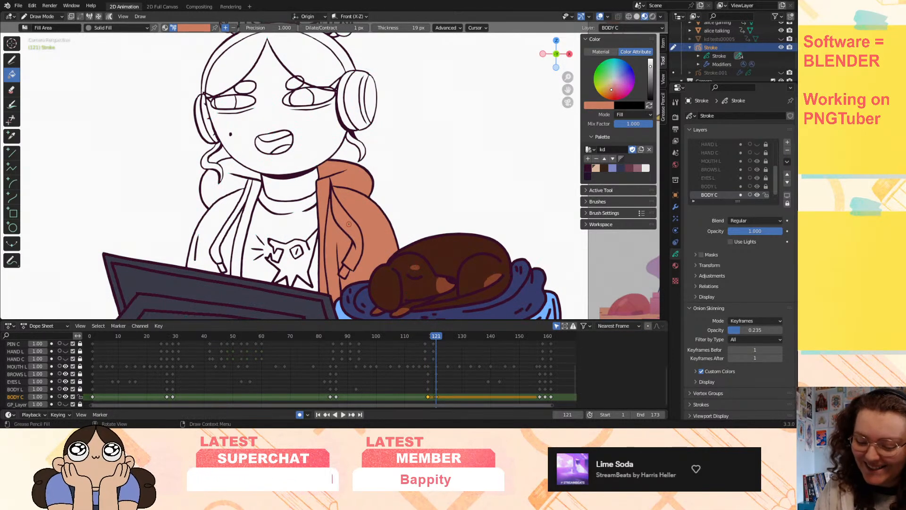
pyautogui.click(214, 232)
pyautogui.click(221, 250)
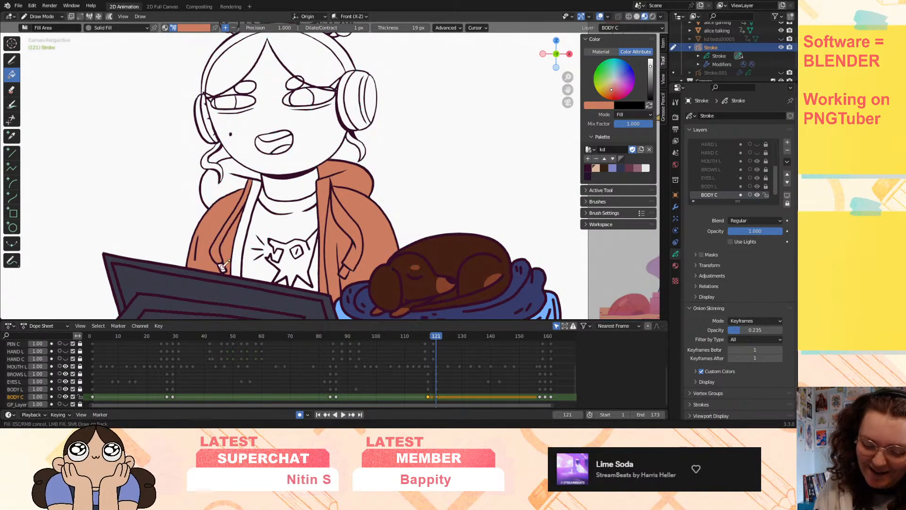
pyautogui.click(232, 177)
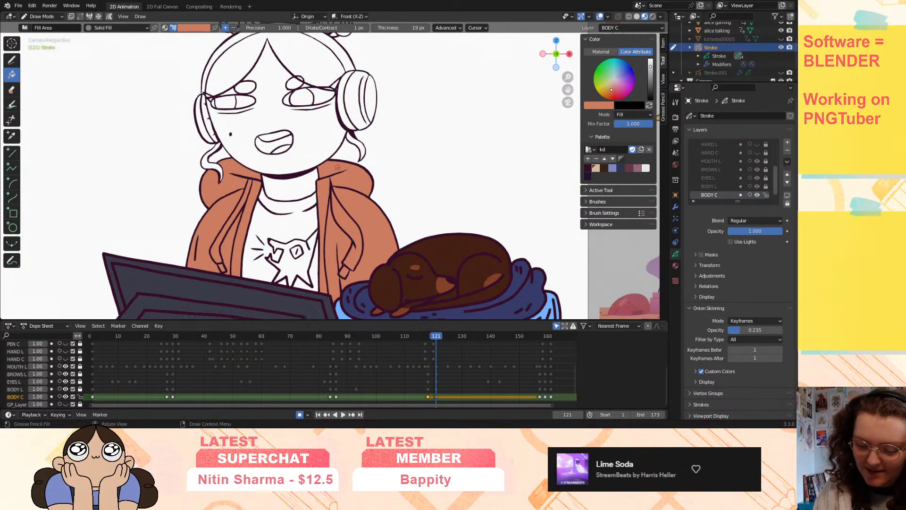
# - Fill the jacket's sleeves, hood, front panels and drawstrings with salmon orange at the frame 157 keyframe
pyautogui.press('Up')
pyautogui.click(380, 219)
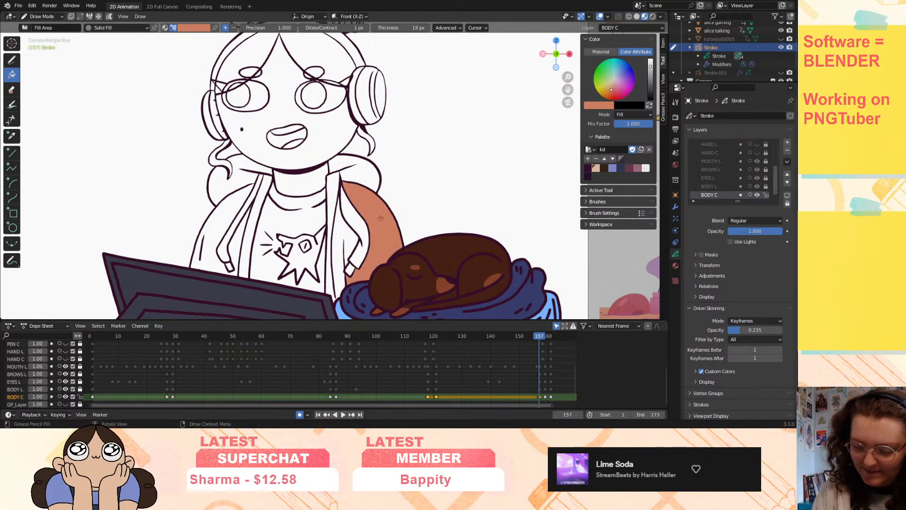
pyautogui.click(367, 174)
pyautogui.click(334, 185)
pyautogui.click(346, 229)
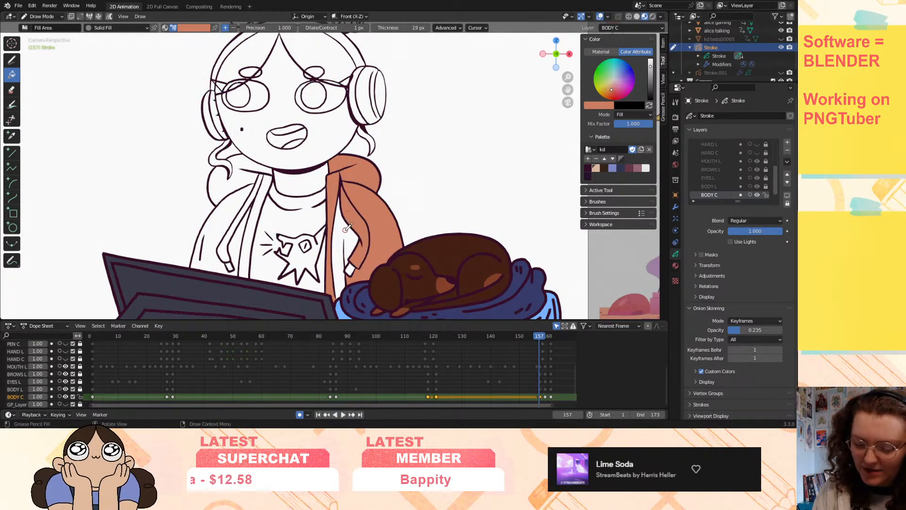
pyautogui.click(232, 240)
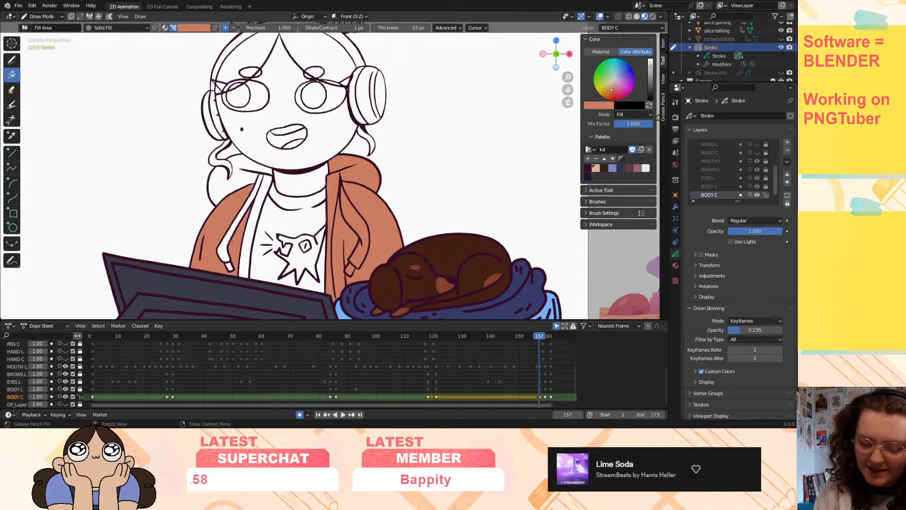
pyautogui.click(225, 240)
pyautogui.click(248, 245)
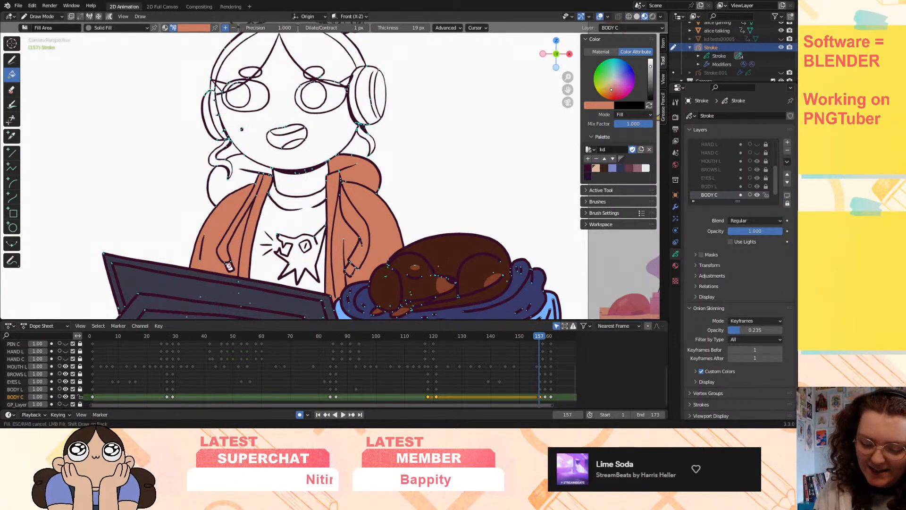
pyautogui.click(229, 267)
pyautogui.click(239, 174)
# - Fill the whole jacket, from hood to front panels, sleeves and drawstrings, with salmon orange at the frame 159 keyframe
pyautogui.press('Up')
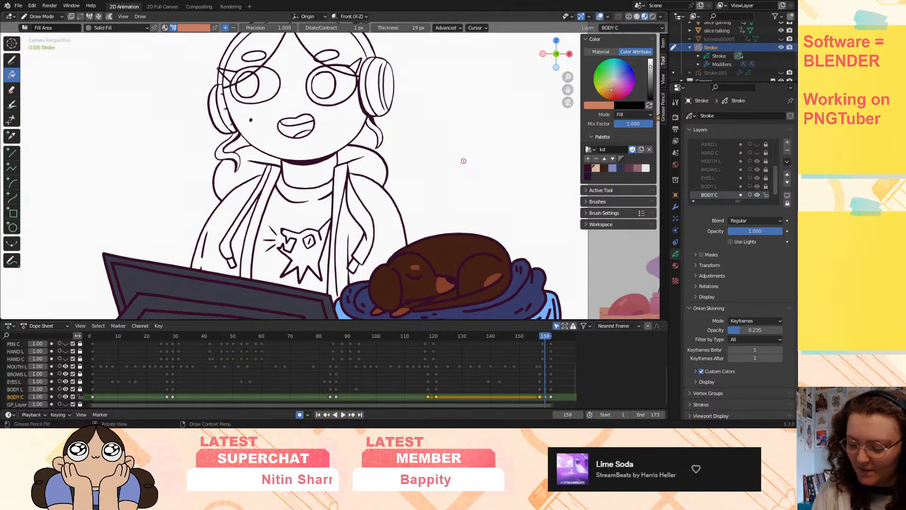
pyautogui.click(361, 163)
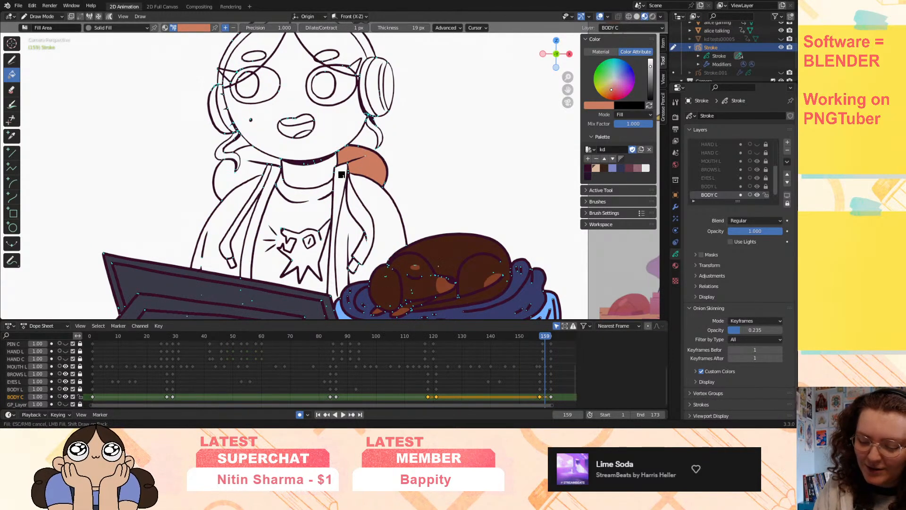
pyautogui.click(343, 172)
pyautogui.click(356, 204)
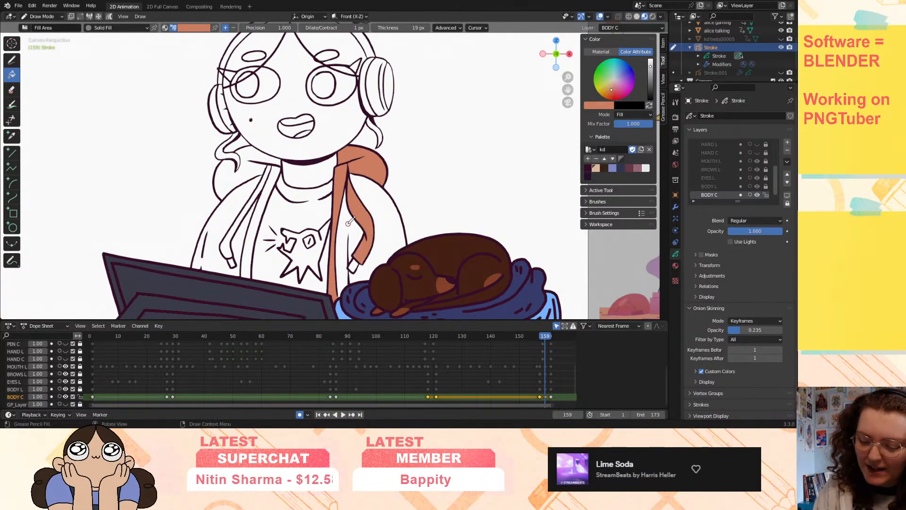
pyautogui.click(355, 263)
pyautogui.click(225, 242)
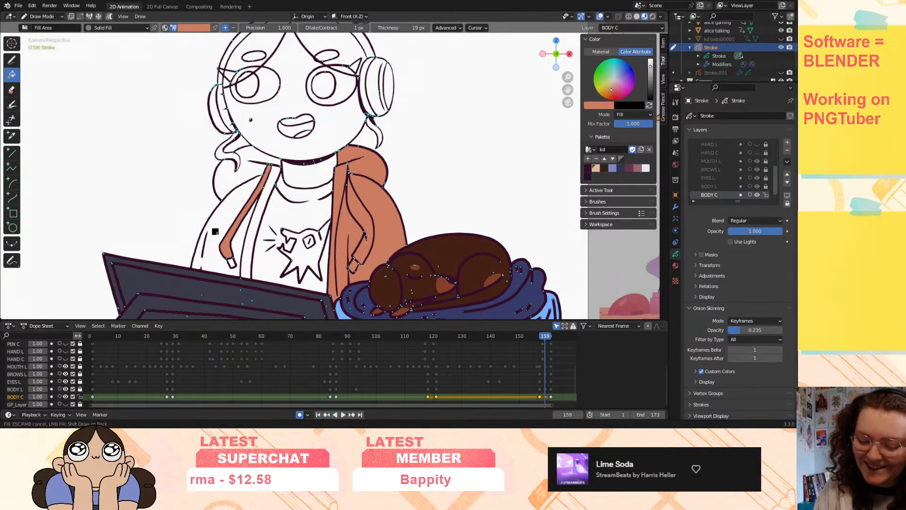
pyautogui.click(217, 229)
pyautogui.click(249, 241)
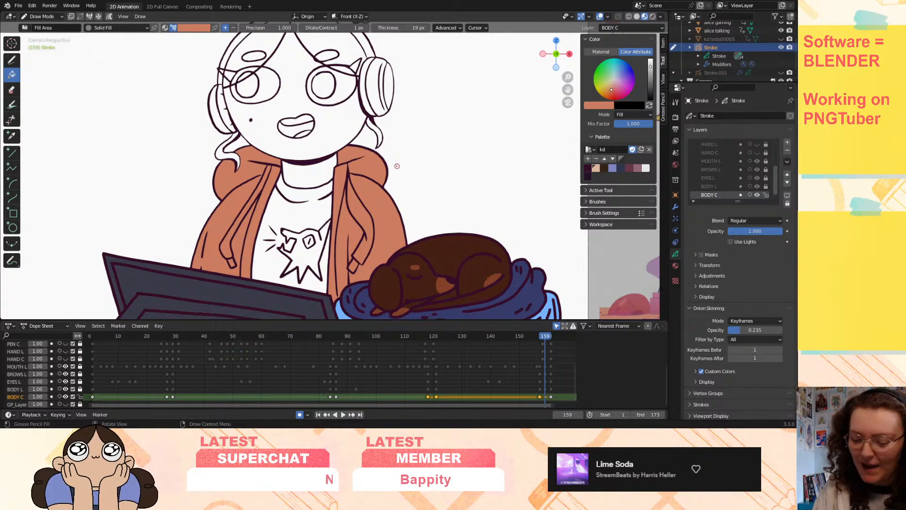
# - Fill the hood, sleeves, front panels and drawstrings of the jacket with salmon orange at the frame 161 keyframe
pyautogui.press('Up')
pyautogui.click(360, 169)
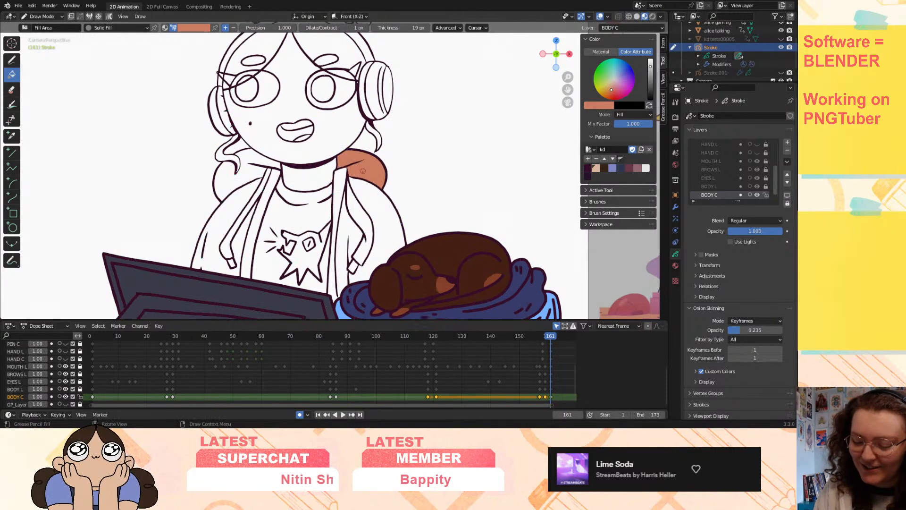
pyautogui.click(359, 205)
pyautogui.click(382, 211)
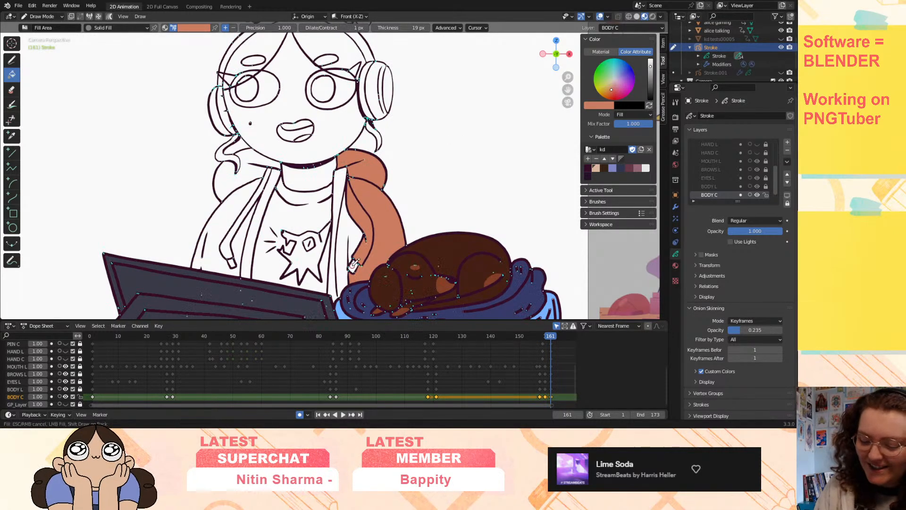
pyautogui.click(353, 228)
pyautogui.click(247, 161)
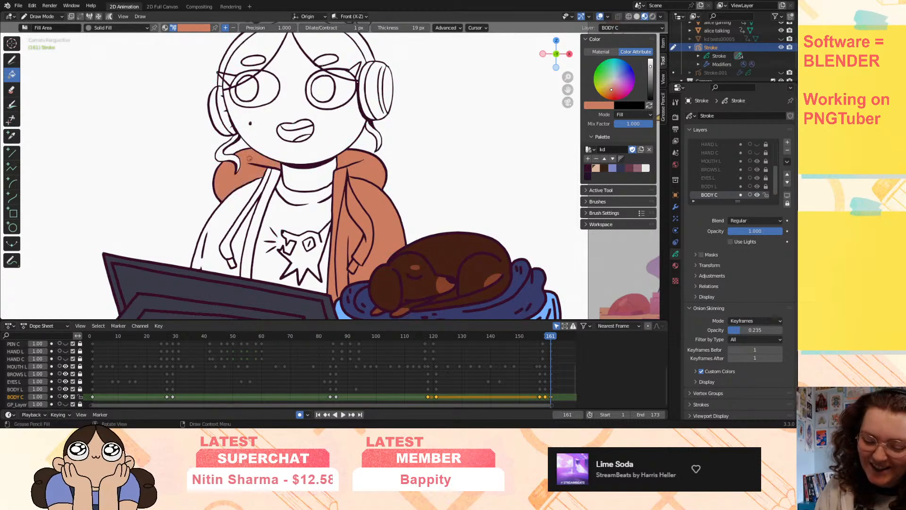
pyautogui.click(270, 182)
pyautogui.click(258, 186)
pyautogui.click(242, 203)
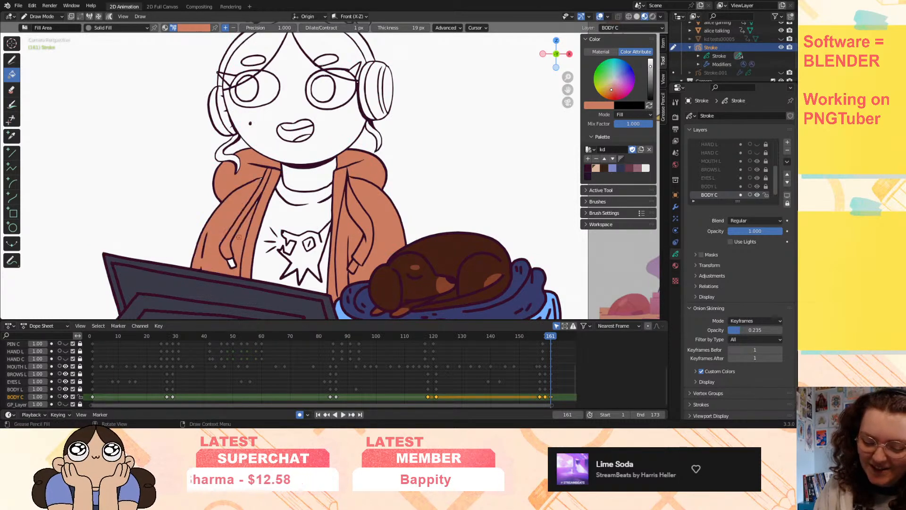
# - Play the end of the animation to check the jacket fill, and return to frame 161
pyautogui.press('space')
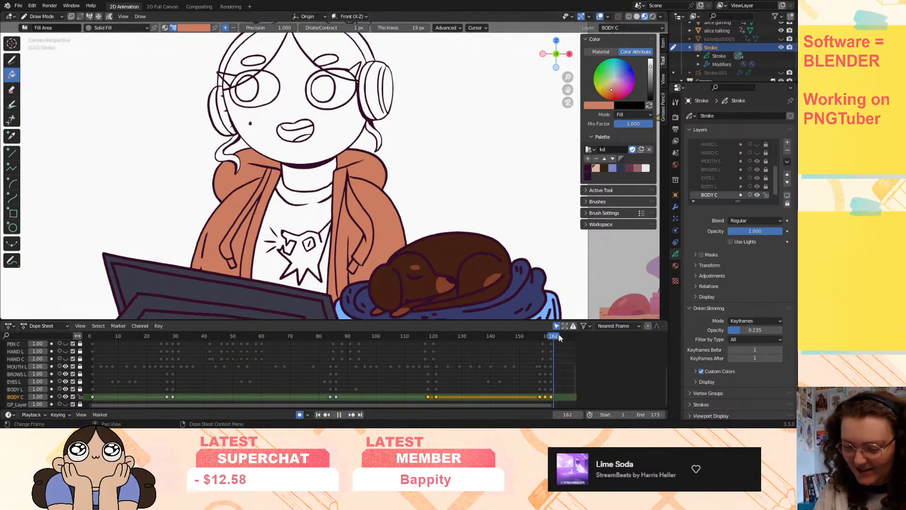
pyautogui.press('space')
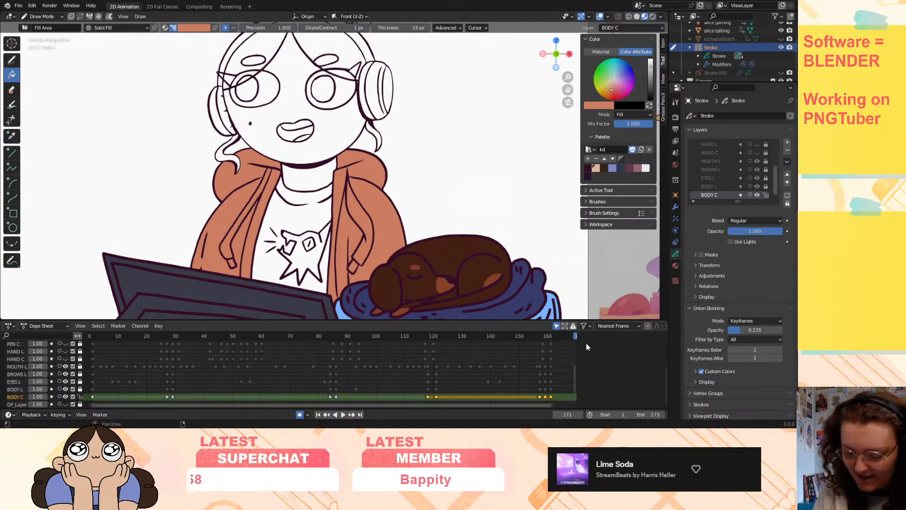
pyautogui.click(551, 336)
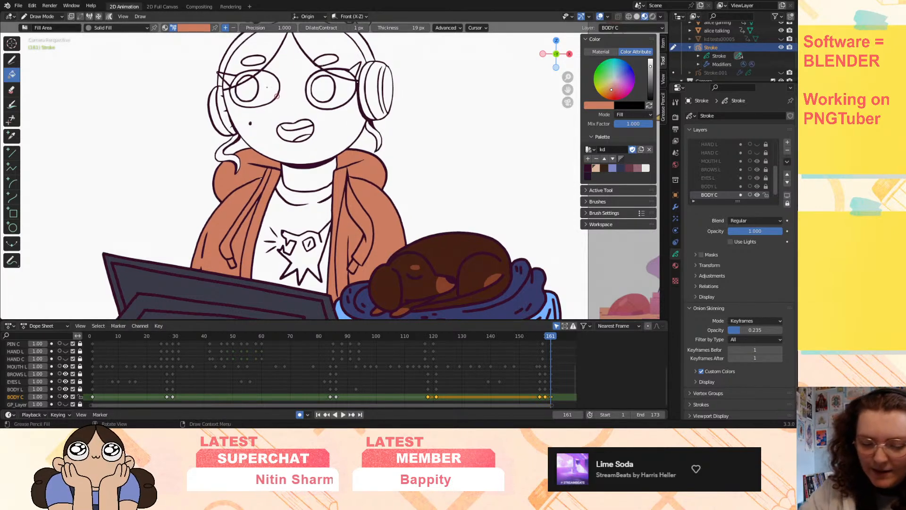
# - Switch from filling to the Draw tool with the Ink Pen brush and the Solid Fill material
pyautogui.click(104, 27)
pyautogui.click(96, 46)
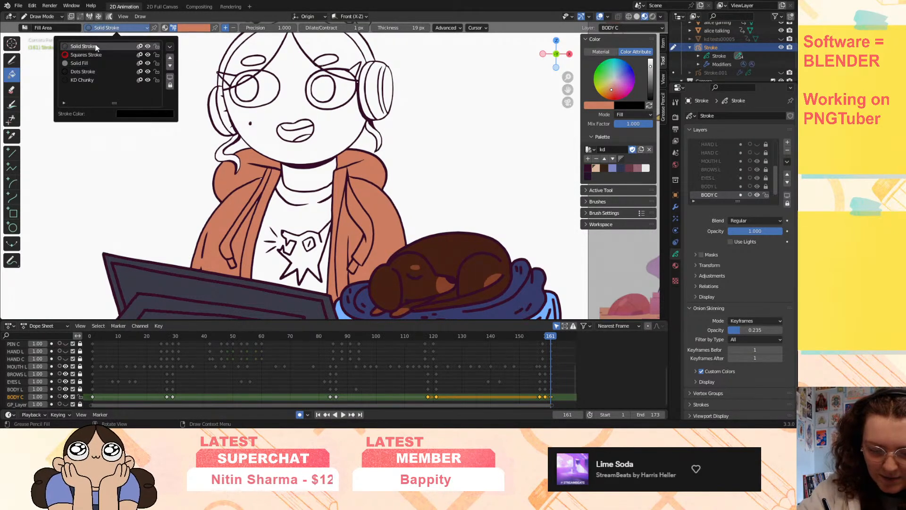
pyautogui.click(9, 62)
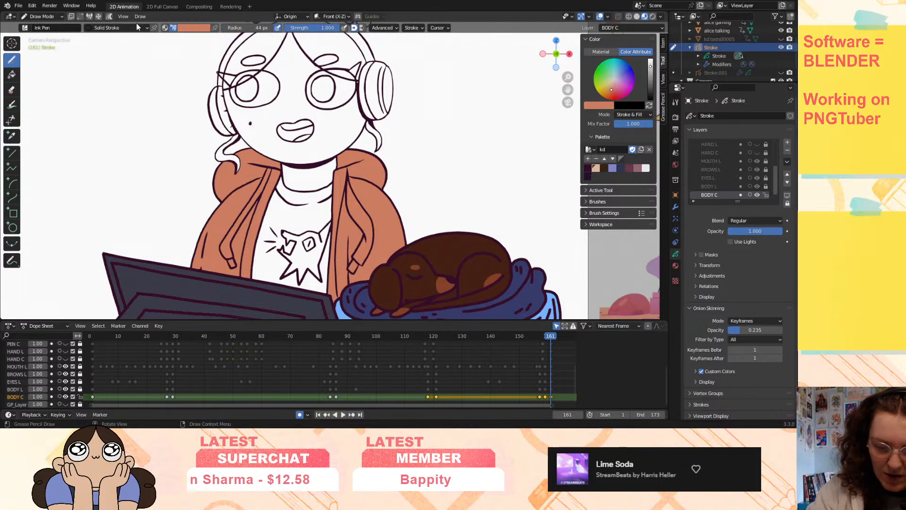
pyautogui.click(130, 29)
pyautogui.click(112, 60)
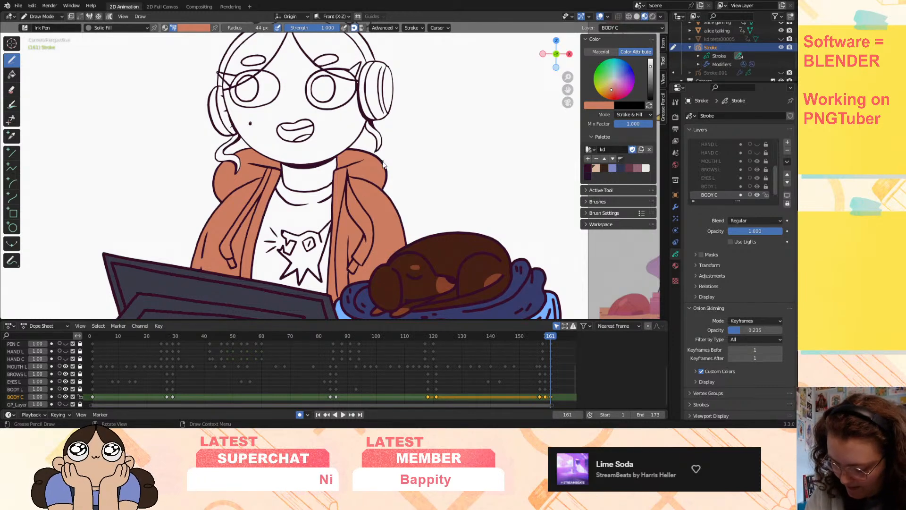
# - Check the jacket fill on the BODY C keyframes from frame 161 back to frame 86
pyautogui.press('Down')
pyautogui.click(544, 398)
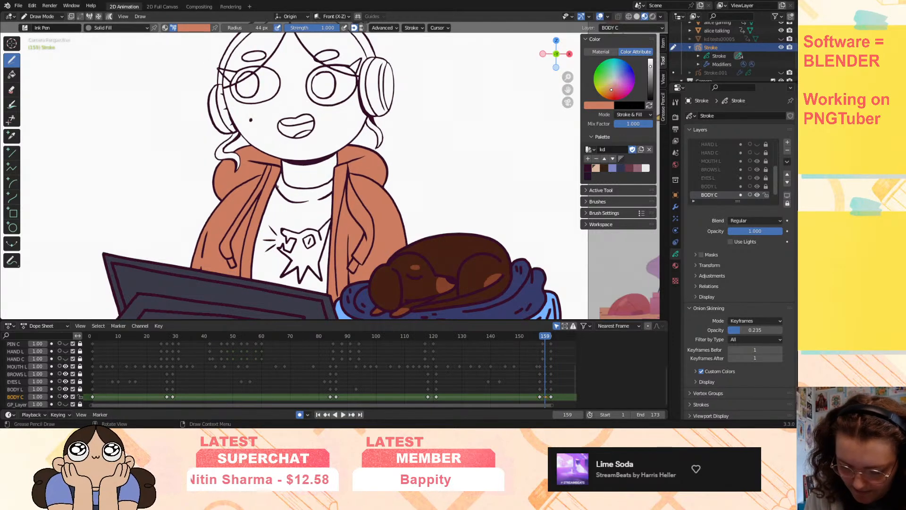
pyautogui.press('Right')
pyautogui.press('Right')
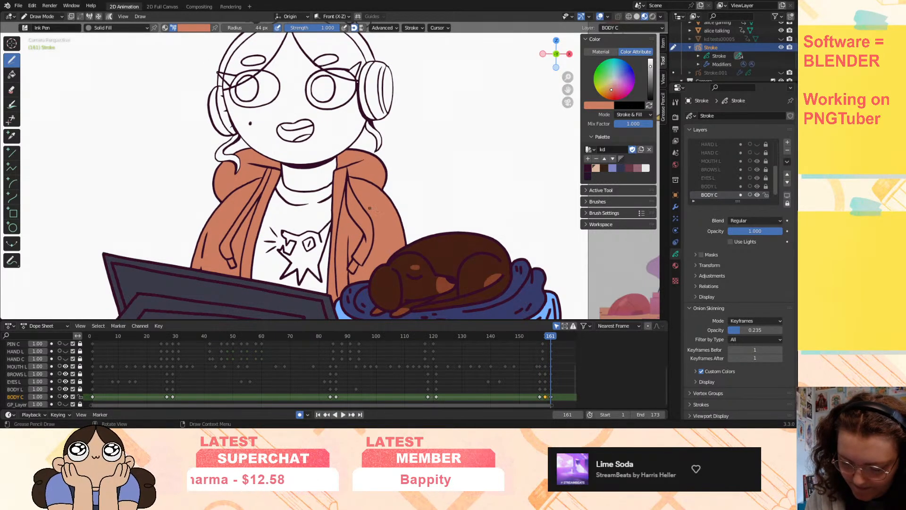
pyautogui.press('Up')
pyautogui.press('Down')
pyautogui.press('Down')
pyautogui.press('Down')
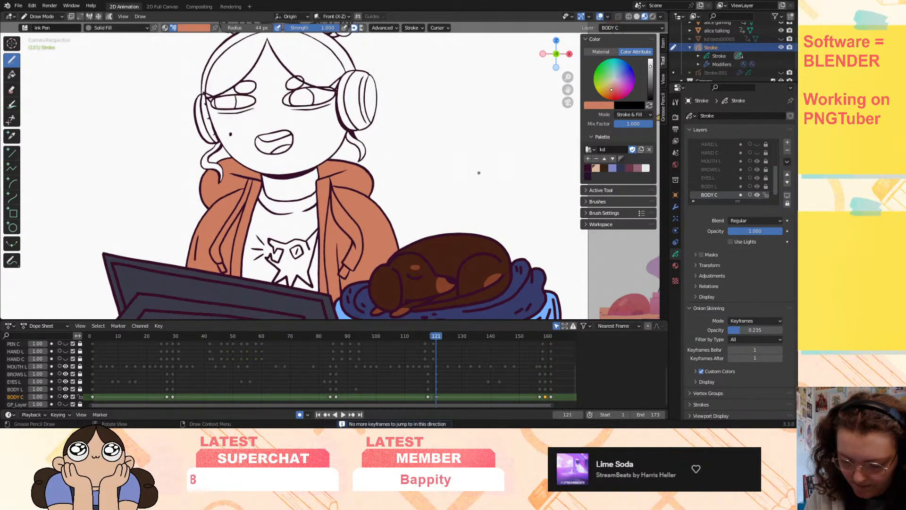
pyautogui.press('Down')
pyautogui.press('Down')
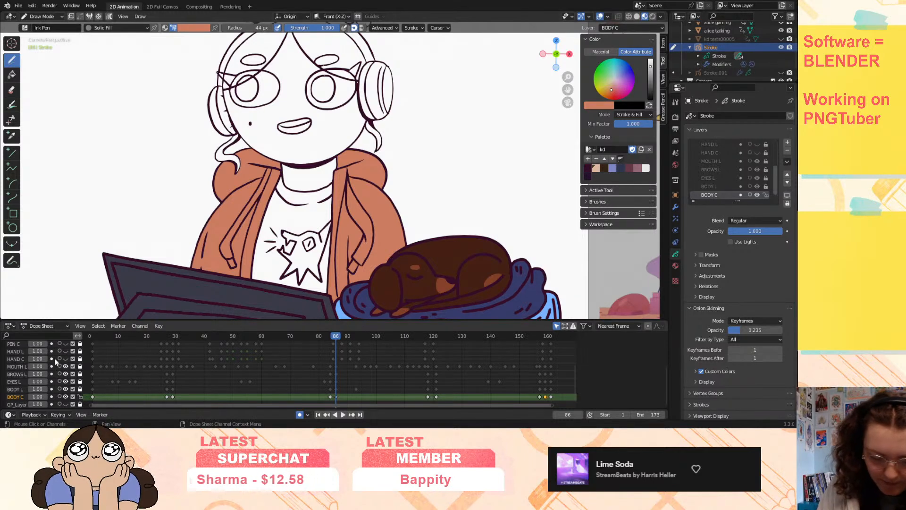
# - Hide the EXTRAS L and EXTRAS C layers to inspect the lower jacket at frame 86, and show both layers again
pyautogui.scroll(5, 5, 349)
pyautogui.click(66, 367)
pyautogui.click(66, 374)
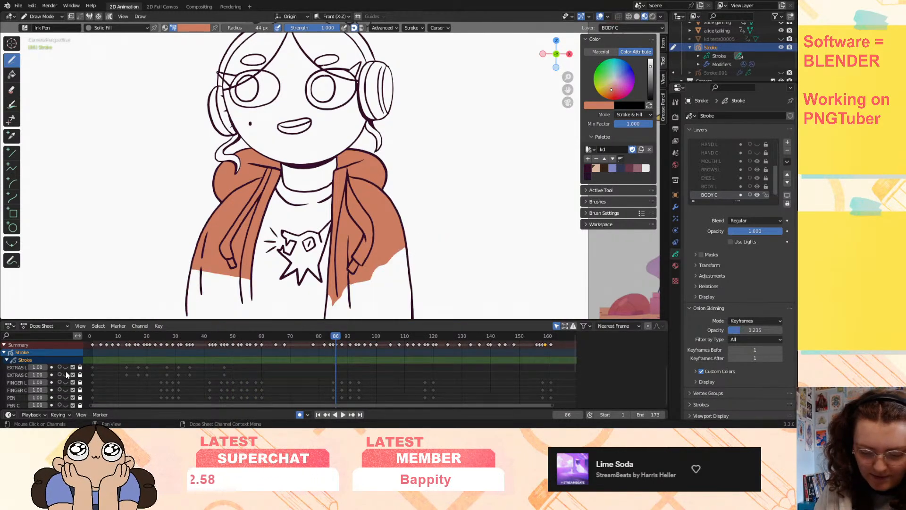
pyautogui.moveTo(569, 75); pyautogui.dragTo(569, 96)
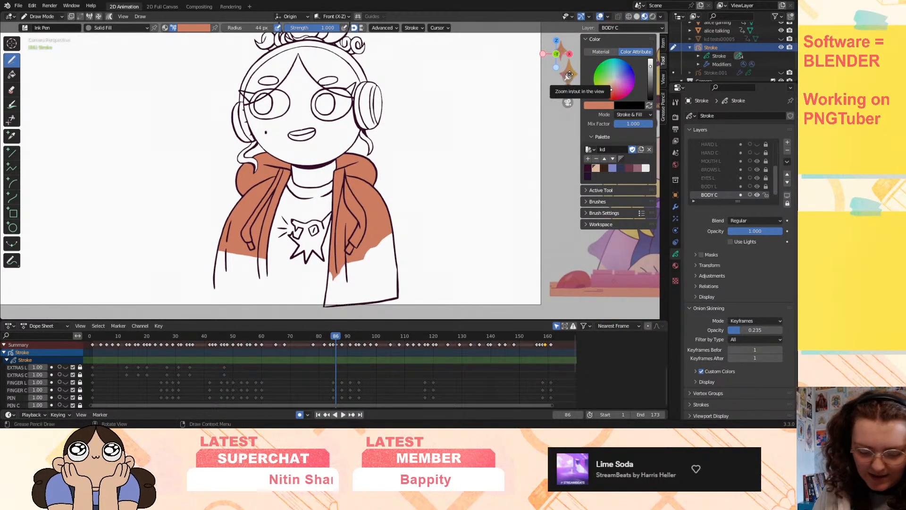
pyautogui.click(65, 367)
pyautogui.click(66, 374)
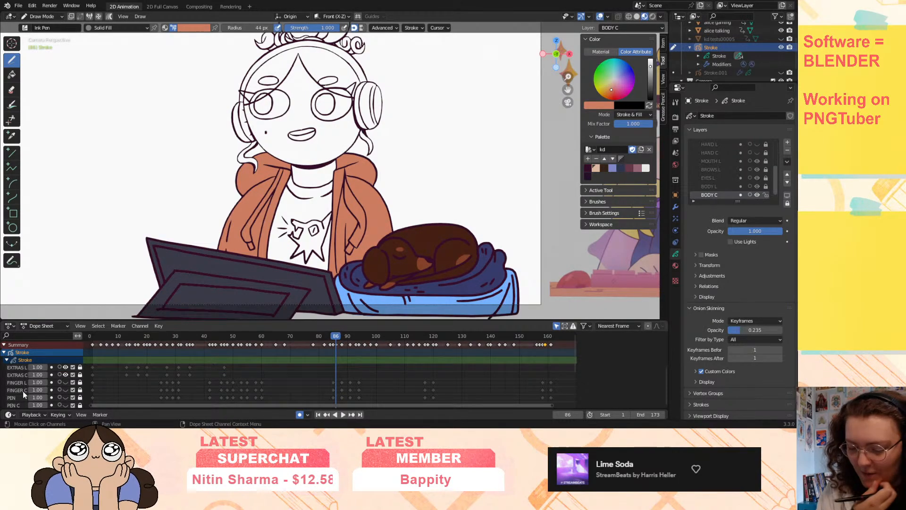
pyautogui.moveTo(568, 76)
pyautogui.mouseDown()
pyautogui.moveTo(568, 63)
pyautogui.moveTo(538, 83)
pyautogui.mouseUp()
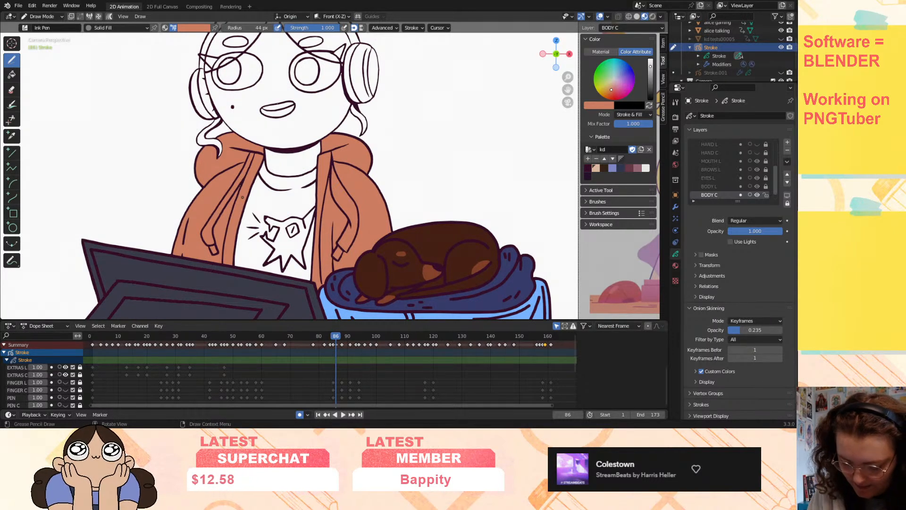
# - Compare the jacket fill on the BODY C keyframes at frames 84, 86 and 118
pyautogui.scroll(-5, 21, 372)
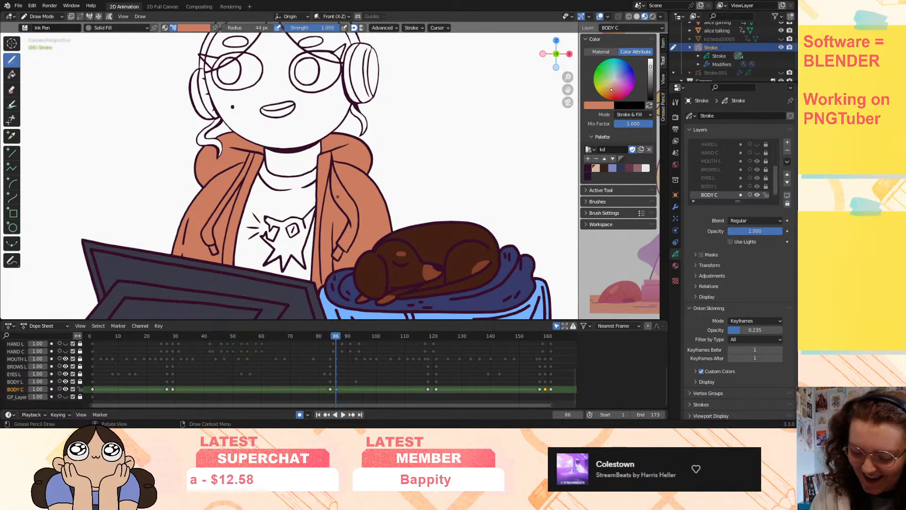
pyautogui.press('Left')
pyautogui.press('Left')
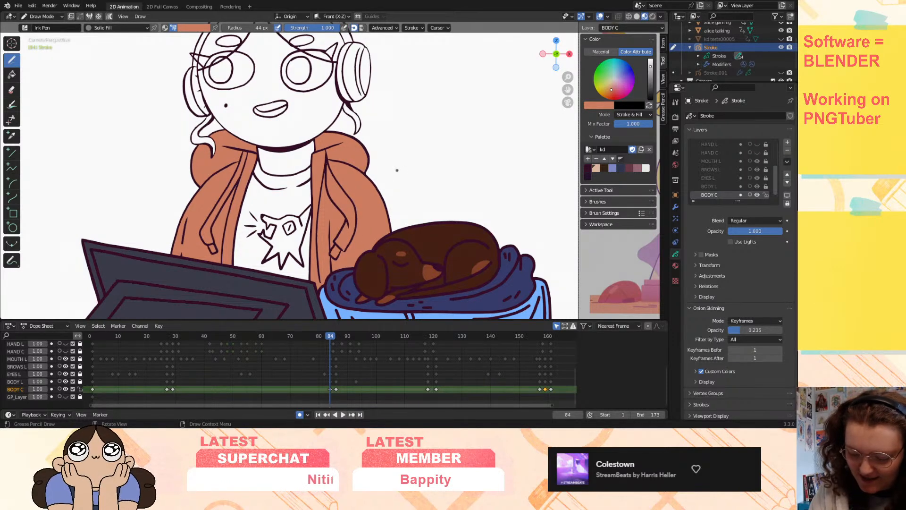
pyautogui.press('Right')
pyautogui.press('Right')
pyautogui.press('Up')
pyautogui.press('Down')
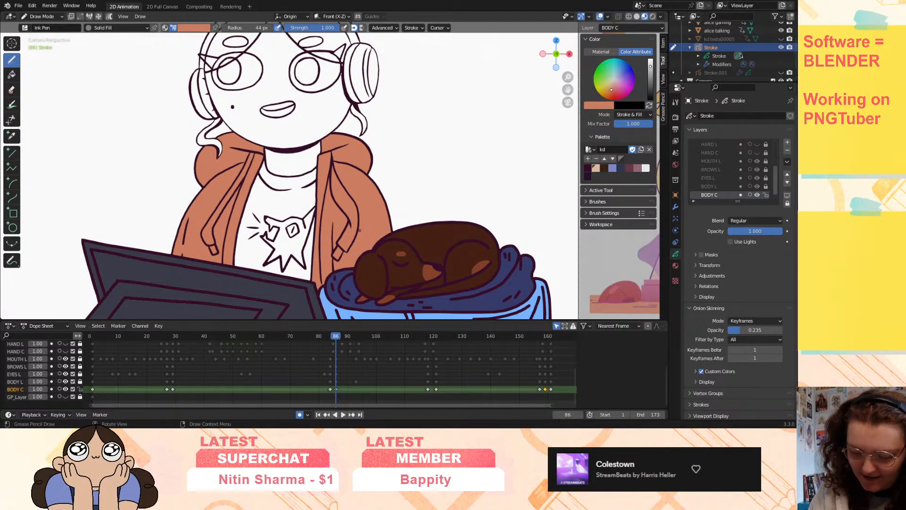
pyautogui.press('Up')
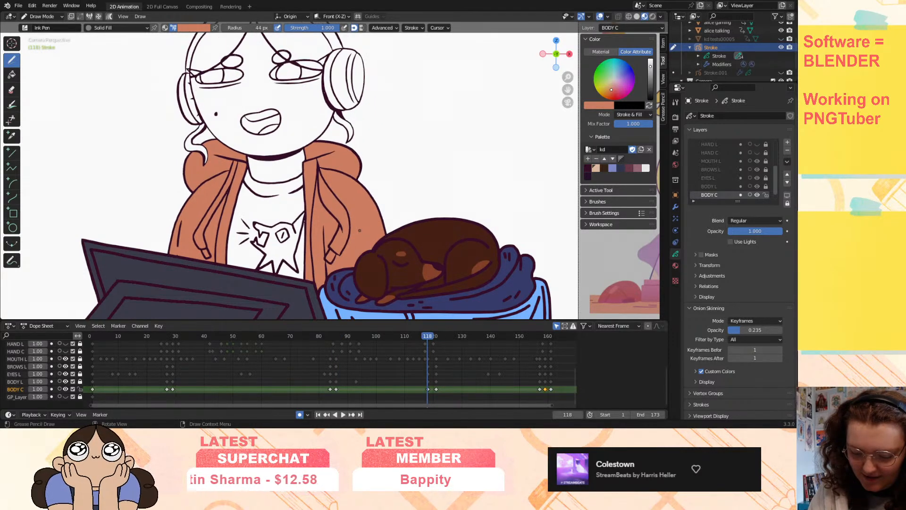
pyautogui.press('Down')
pyautogui.press('Left')
pyautogui.press('Left')
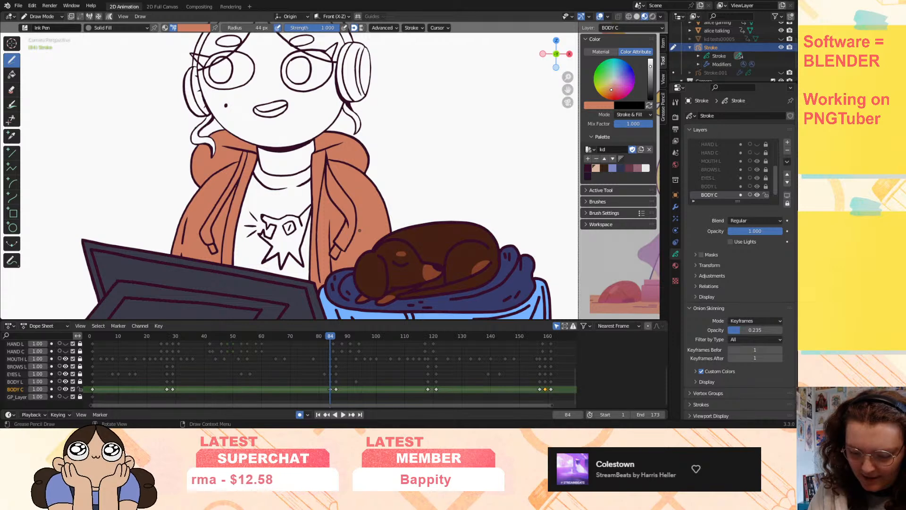
# - Check the jacket fill on the BODY C keyframes from frame 84 back to frame 1
pyautogui.press('Down')
pyautogui.press('Down')
pyautogui.press('Up')
pyautogui.press('Up')
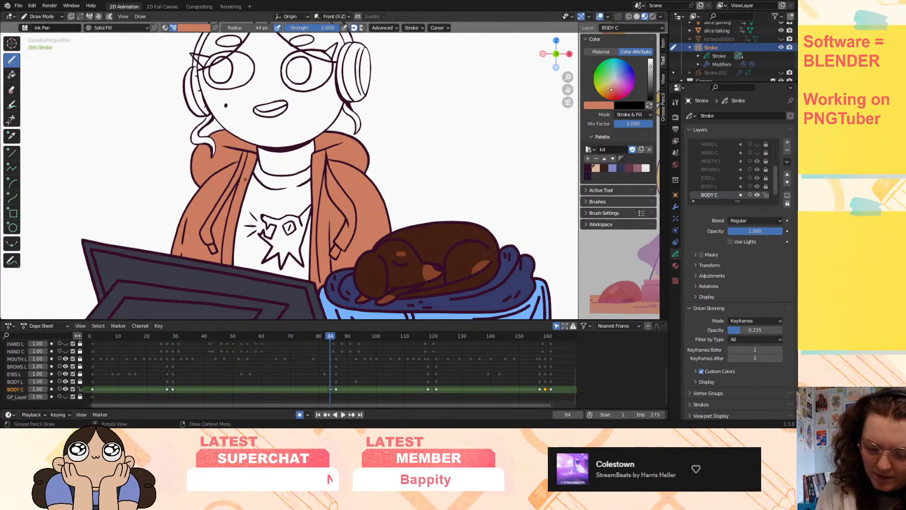
pyautogui.press('Down')
pyautogui.press('Up')
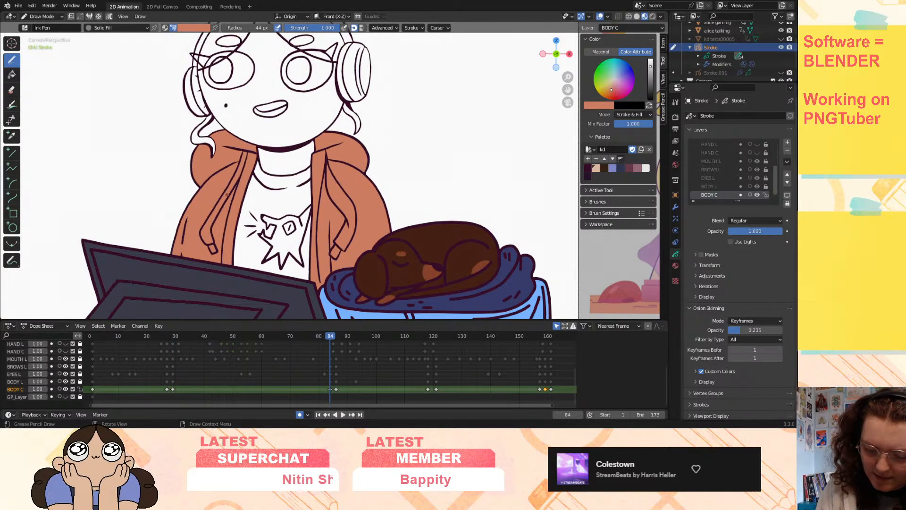
pyautogui.press('Up')
pyautogui.press('Down')
pyautogui.press('Down')
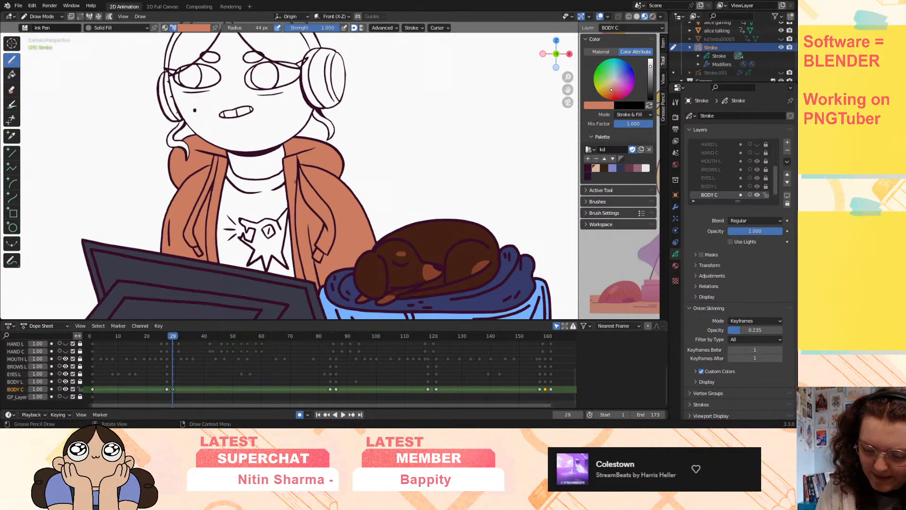
pyautogui.press('Down')
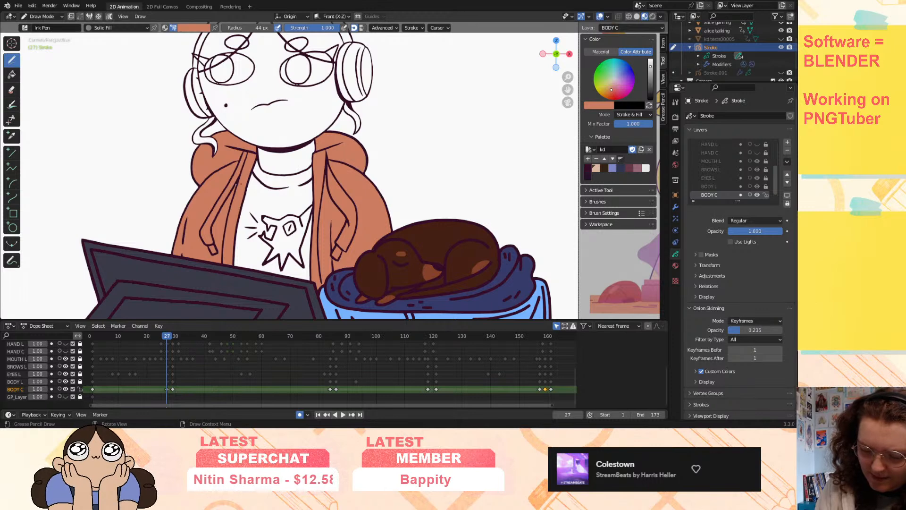
pyautogui.press('Down')
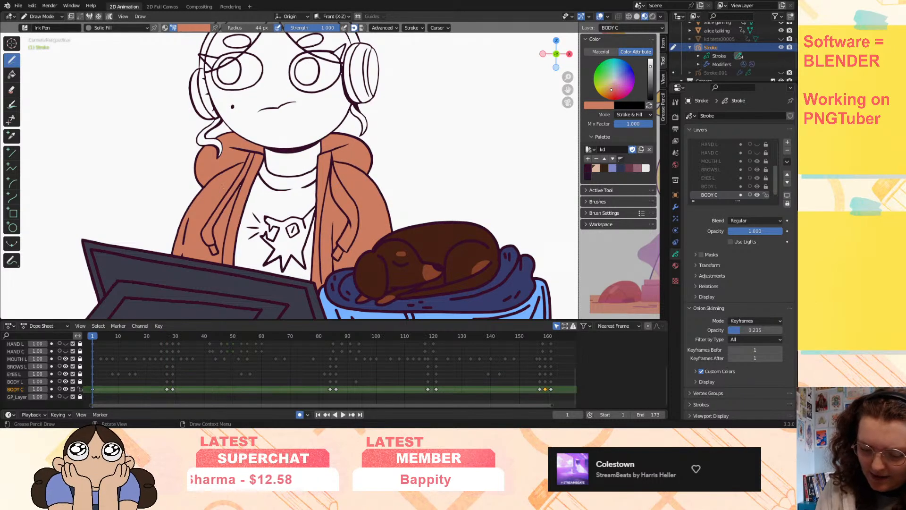
pyautogui.press('Down')
pyautogui.press('Up')
pyautogui.press('Up')
pyautogui.press('Up')
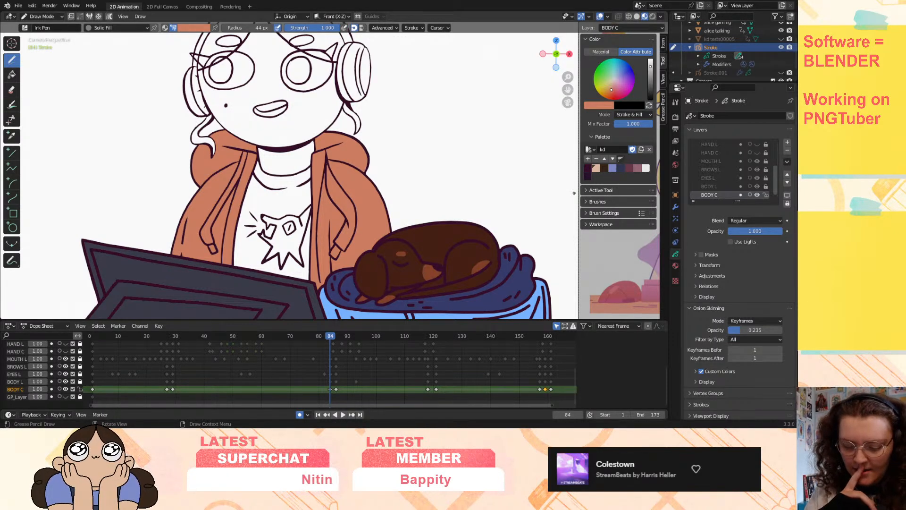
# - Sample the reference shirt's grey-blue at frame 1 as the Ink Pen colour, and hide GP_Layer
pyautogui.click(93, 335)
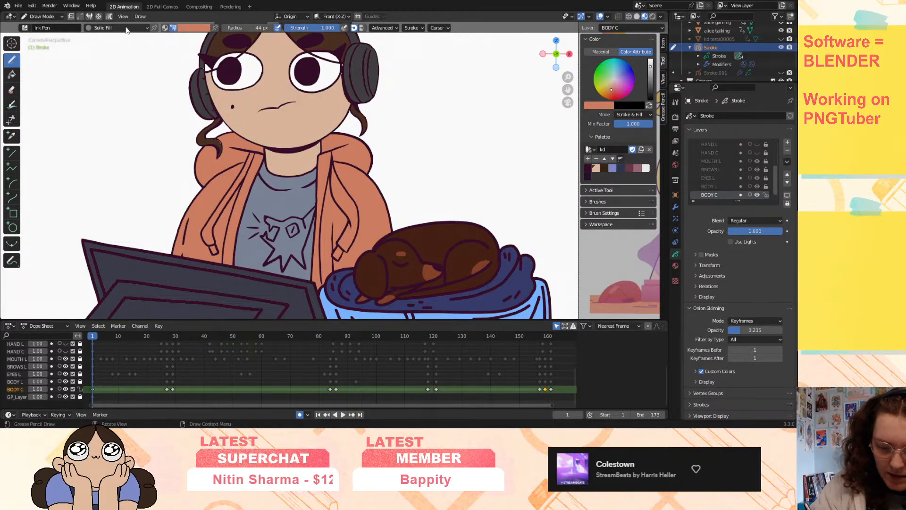
pyautogui.click(193, 28)
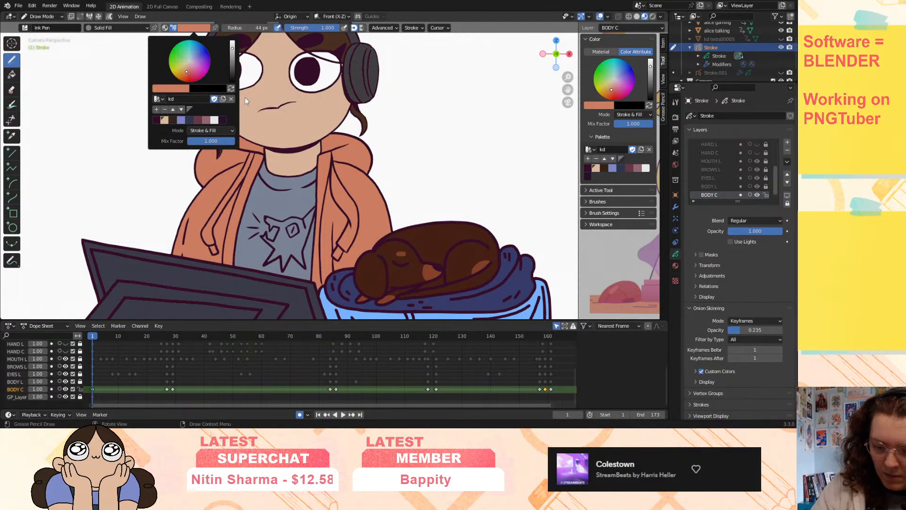
pyautogui.click(193, 28)
pyautogui.click(172, 91)
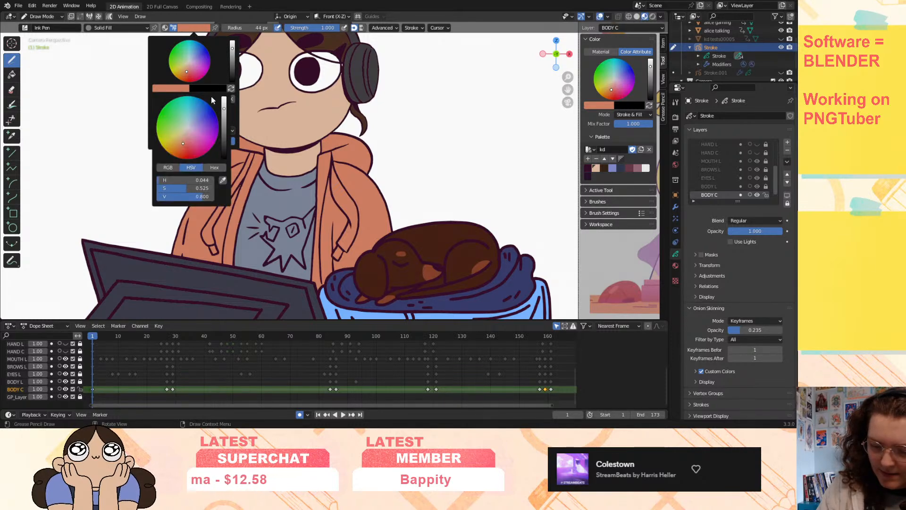
pyautogui.click(223, 180)
pyautogui.click(282, 199)
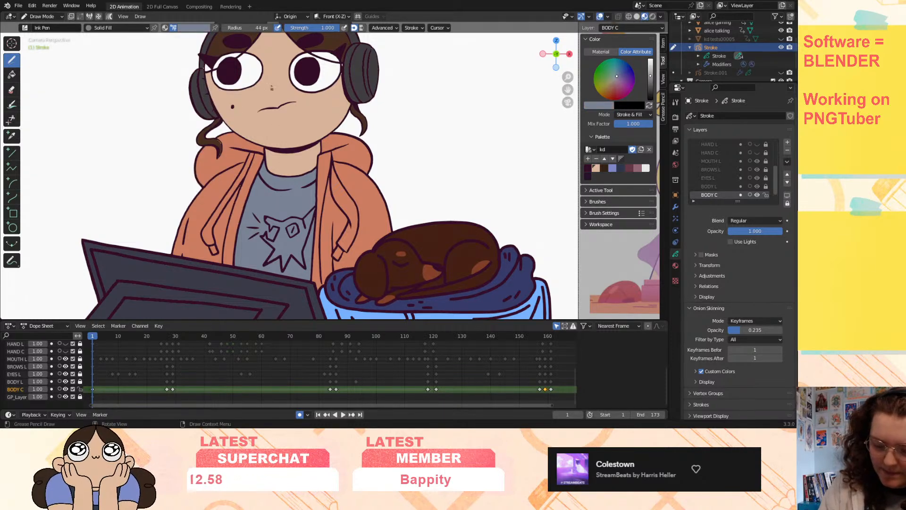
pyautogui.click(66, 397)
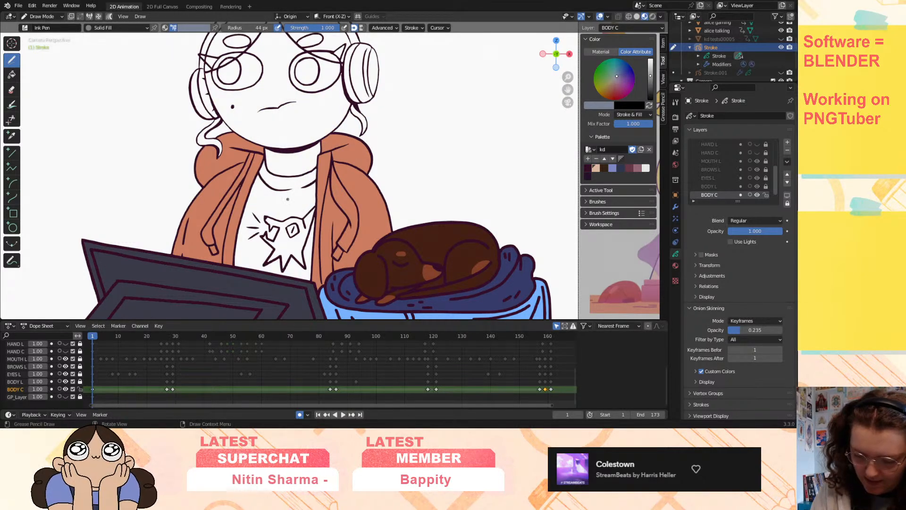
# - Switch to the Fill tool, try filling the shirt at frame 1 with its current orange, and undo that fill
pyautogui.click(12, 74)
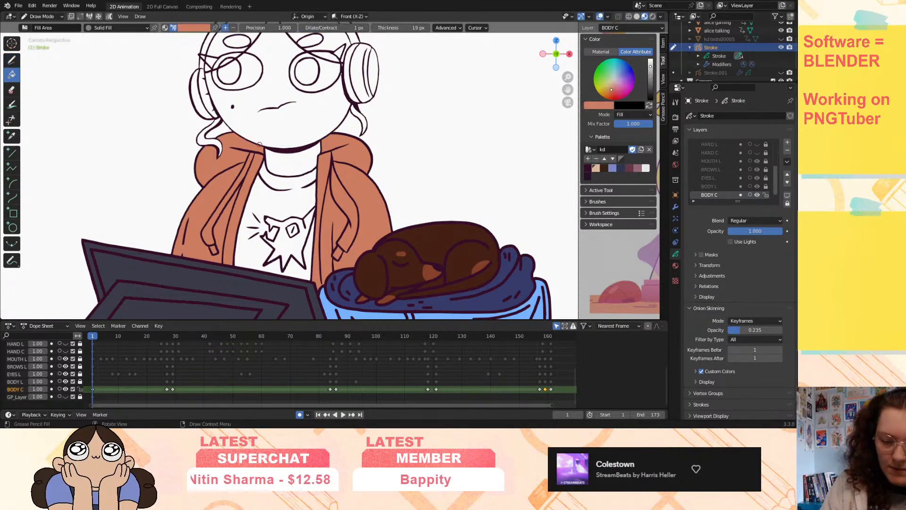
pyautogui.click(299, 200)
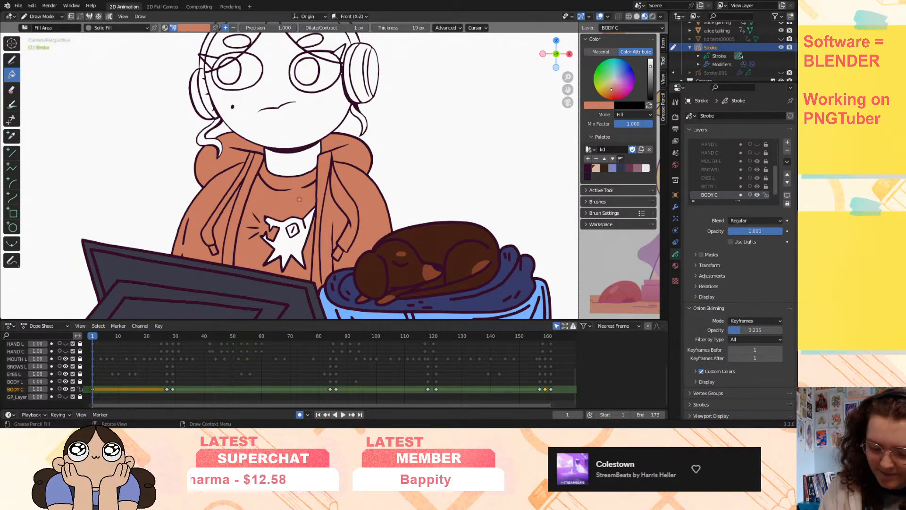
pyautogui.hotkey('ctrl', 'z')
# - Show GP_Layer, sample the reference shirt's grey-blue as the Fill tool colour, and hide the layer again
pyautogui.click(65, 397)
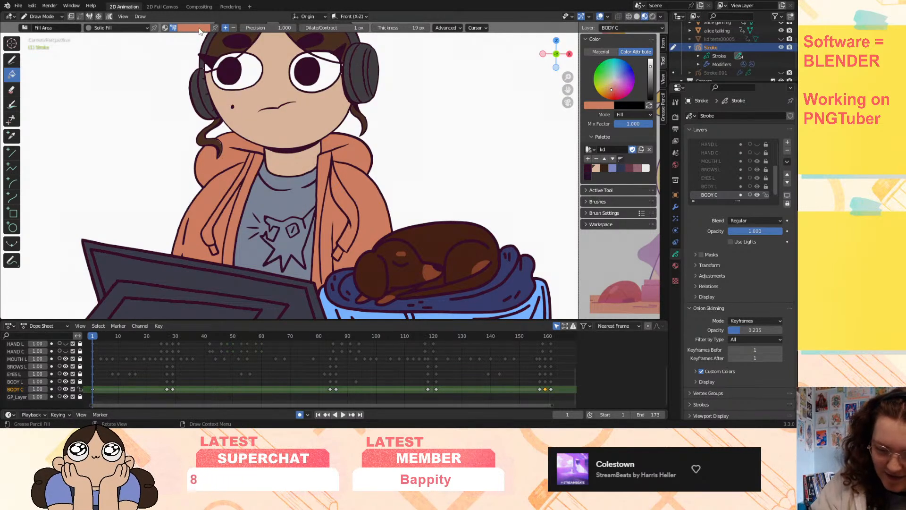
pyautogui.click(194, 27)
pyautogui.click(177, 89)
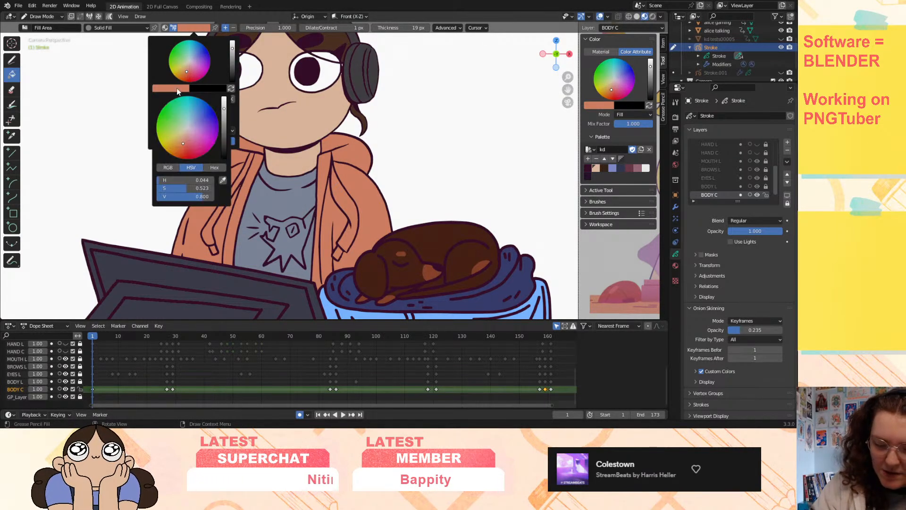
pyautogui.click(222, 180)
pyautogui.click(277, 197)
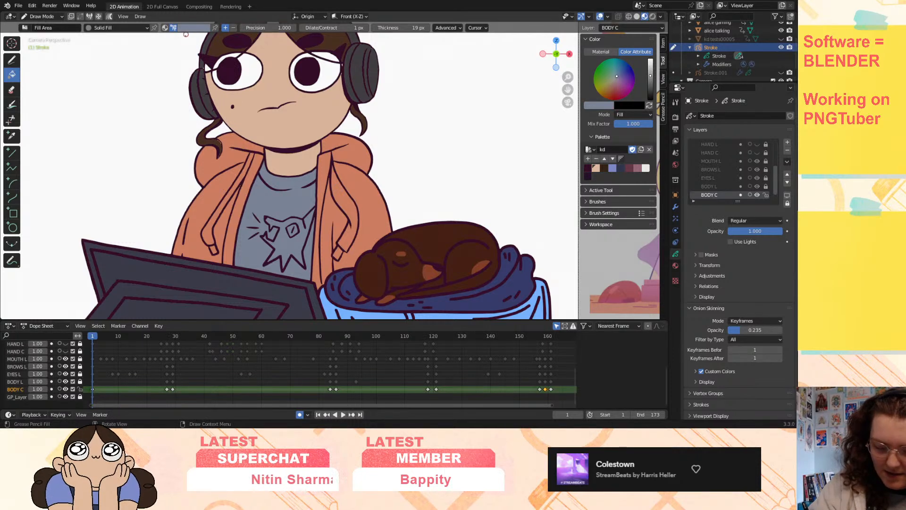
pyautogui.click(65, 397)
# - Fill the shirt and its chest emblem grey-blue on the BODY C keyframes at frames 1 and 27
pyautogui.click(287, 203)
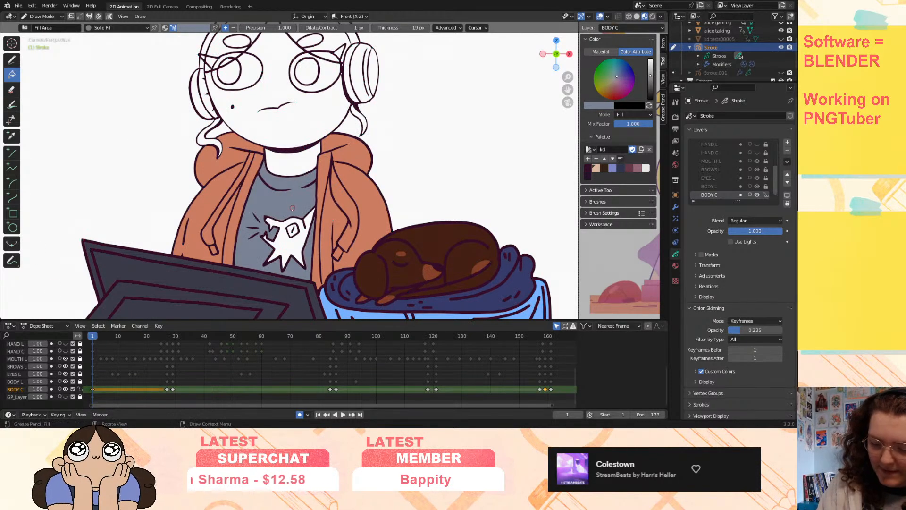
pyautogui.click(292, 238)
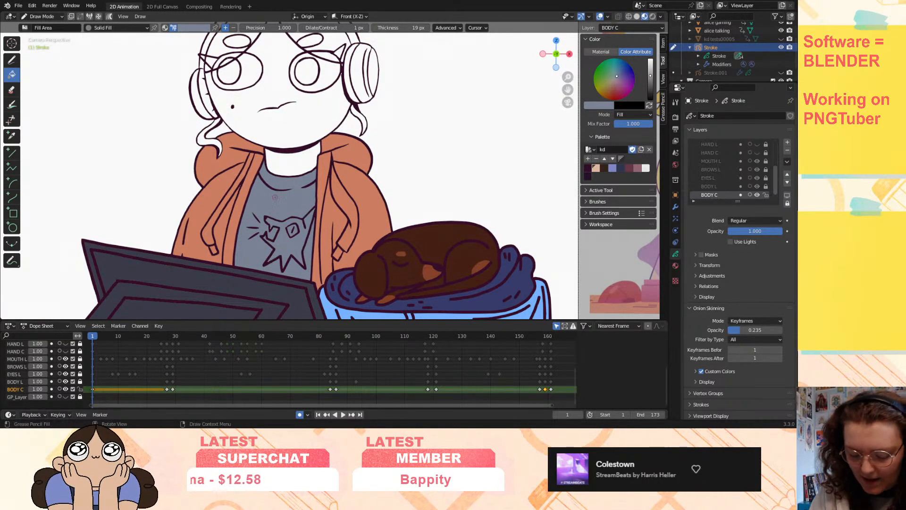
pyautogui.press('Up')
pyautogui.click(294, 237)
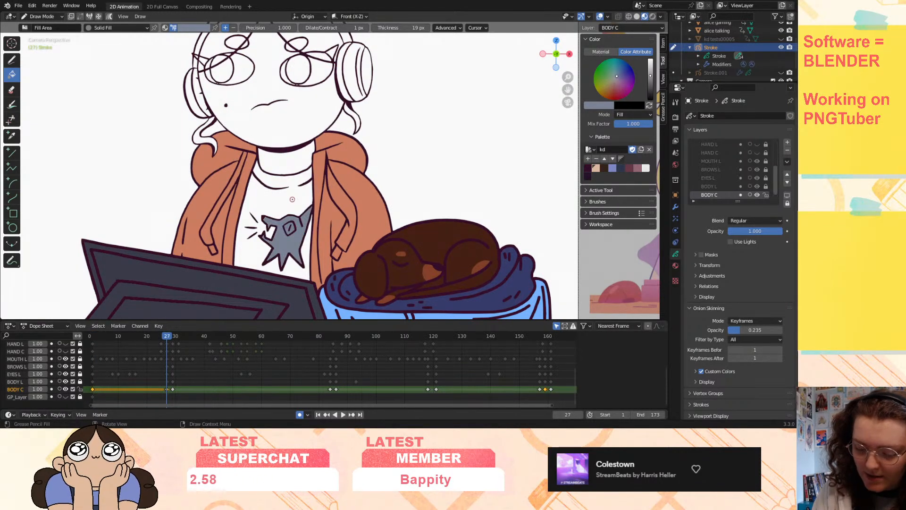
pyautogui.click(294, 200)
# - Fill the shirt, its chest emblem and the small gap beneath the emblem grey-blue at frame 29
pyautogui.press('Up')
pyautogui.click(272, 240)
pyautogui.click(272, 200)
pyautogui.press('Up')
pyautogui.press('Down')
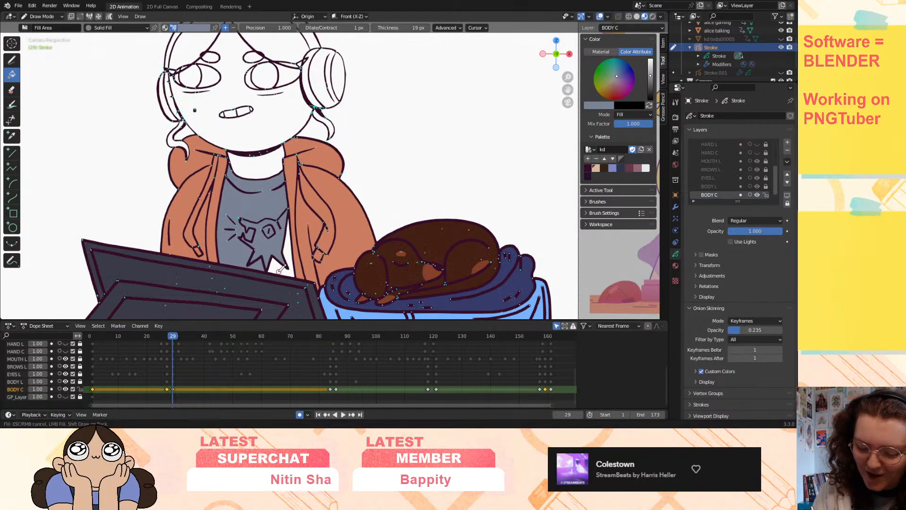
pyautogui.click(283, 272)
# - Fill the shirt and its chest emblem grey-blue on the BODY C keyframes at frames 84 and 86
pyautogui.press('Up')
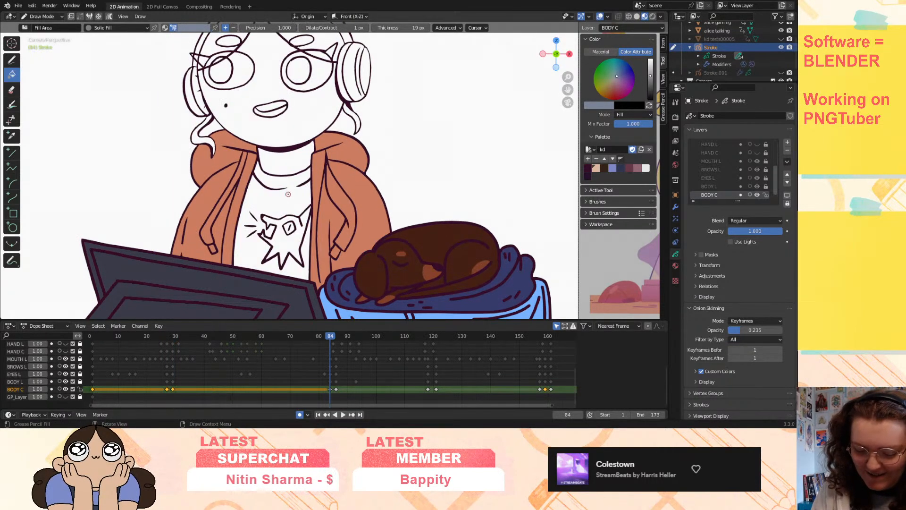
pyautogui.click(287, 194)
pyautogui.click(288, 241)
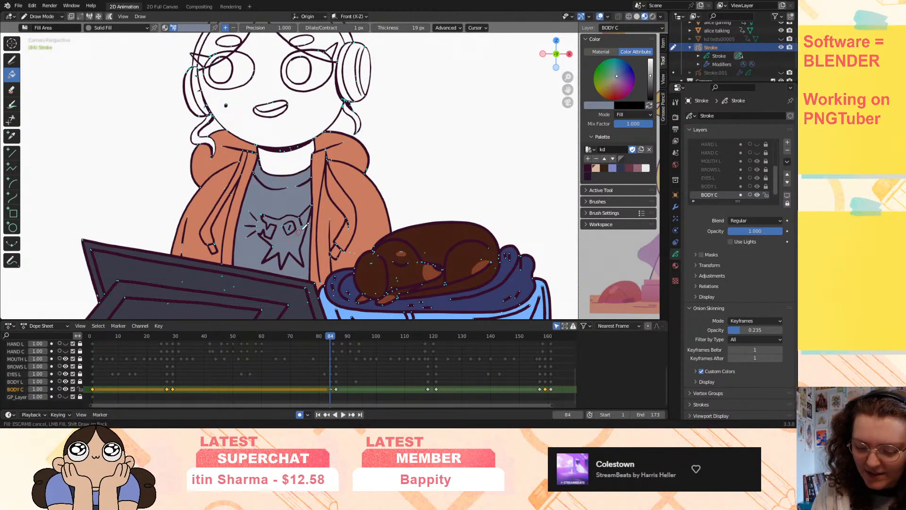
pyautogui.click(293, 244)
pyautogui.press('Down')
pyautogui.press('Up')
pyautogui.press('Up')
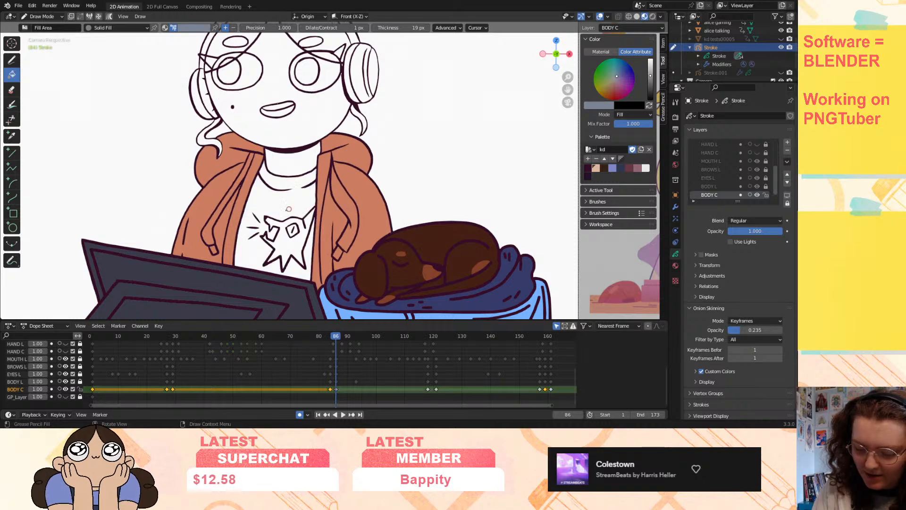
pyautogui.click(285, 238)
pyautogui.click(288, 207)
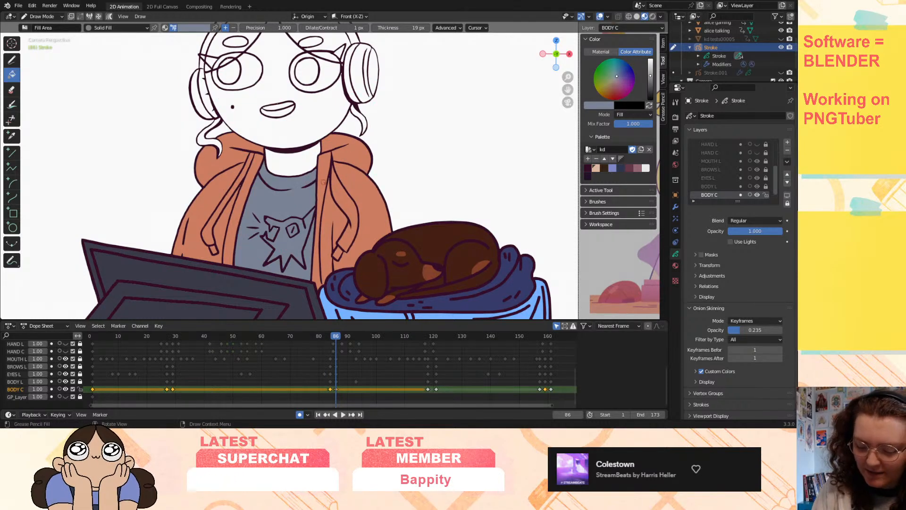
# - Fill the shirt, its chest emblem and the strip beside the jacket edge grey-blue at frame 118
pyautogui.press('Up')
pyautogui.click(274, 209)
pyautogui.click(288, 252)
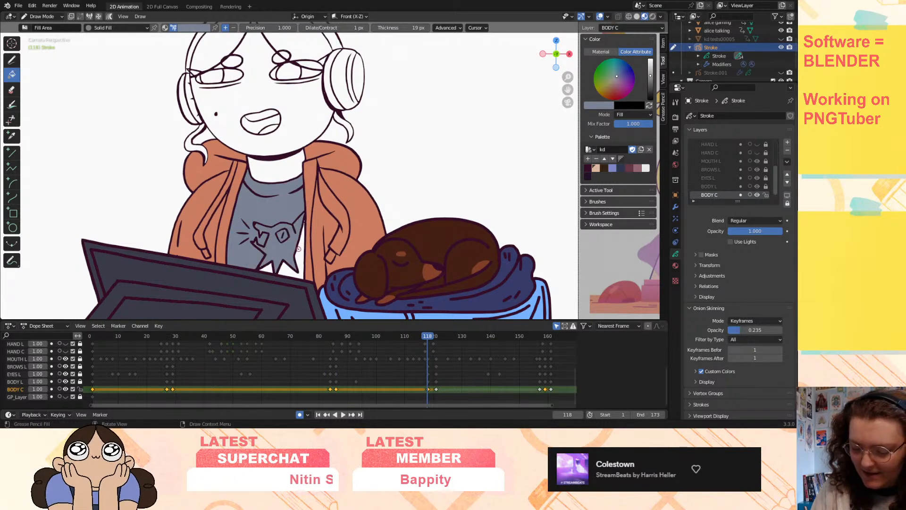
pyautogui.click(300, 248)
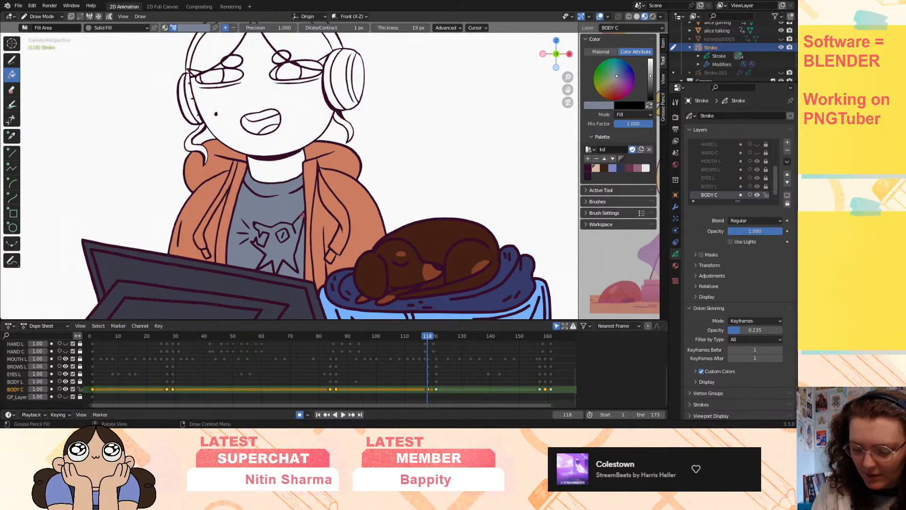
# - Fill the shirt, its emblem and the gaps beside and below the emblem grey-blue at frame 121
pyautogui.press('Up')
pyautogui.click(278, 208)
pyautogui.click(276, 248)
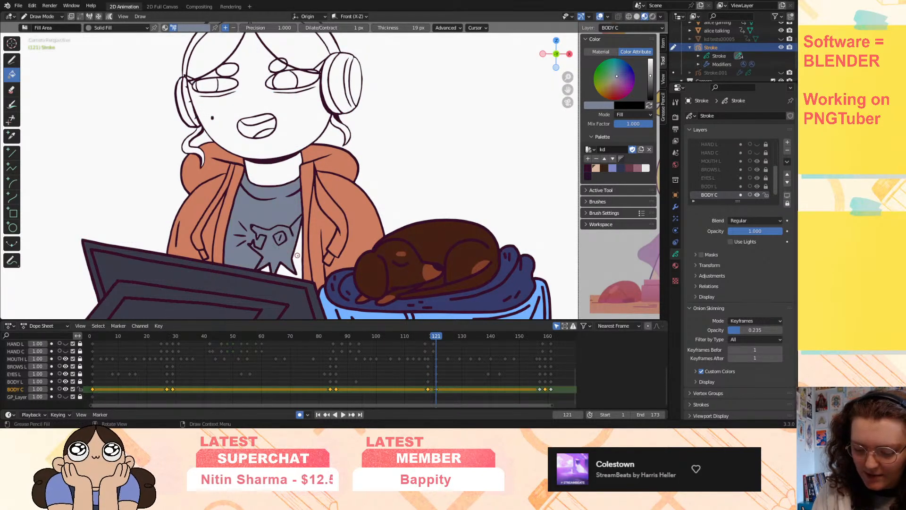
pyautogui.click(295, 250)
pyautogui.click(267, 270)
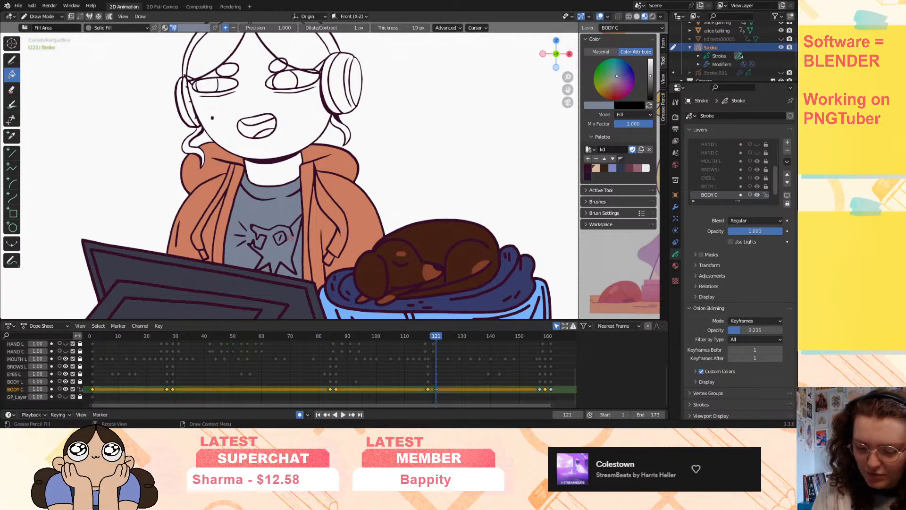
# - Fill the shirt and its chest emblem grey-blue at frame 157, and advance to the keyframe at frame 159
pyautogui.press('Up')
pyautogui.click(279, 202)
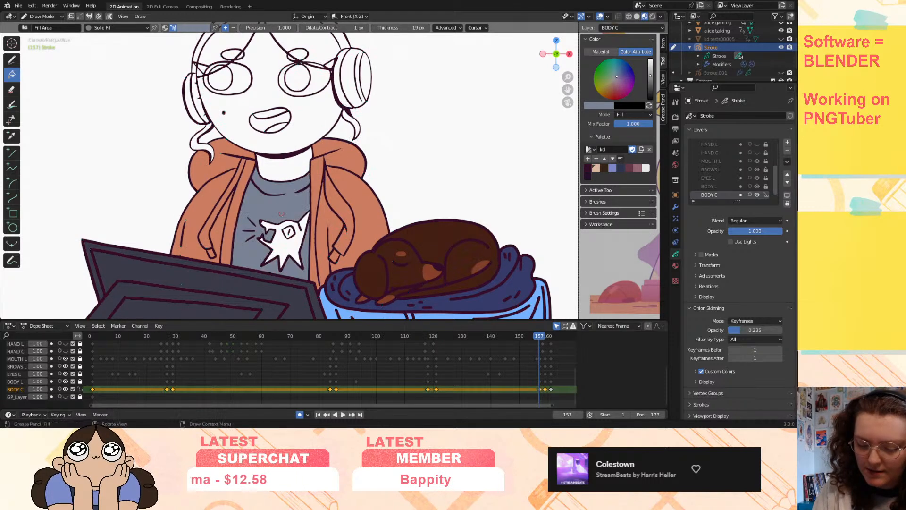
pyautogui.click(290, 241)
pyautogui.press('Up')
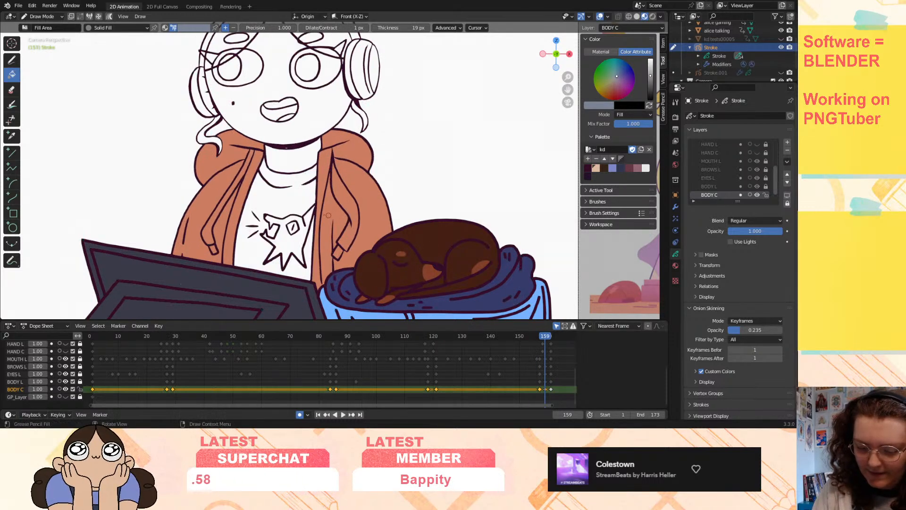
# - Fill the shirt and its chest emblem grey-blue on the BODY C keyframes at frames 159 and 161
pyautogui.click(295, 240)
pyautogui.click(296, 204)
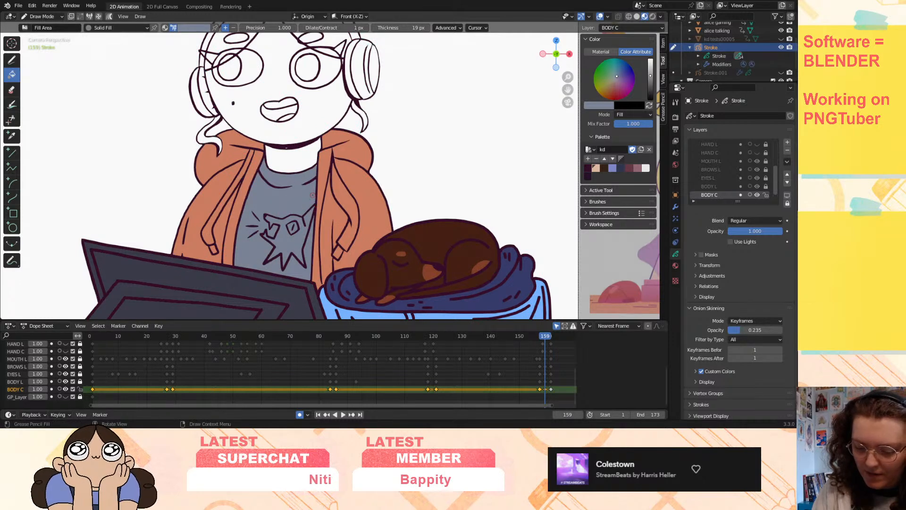
pyautogui.press('Up')
pyautogui.click(295, 238)
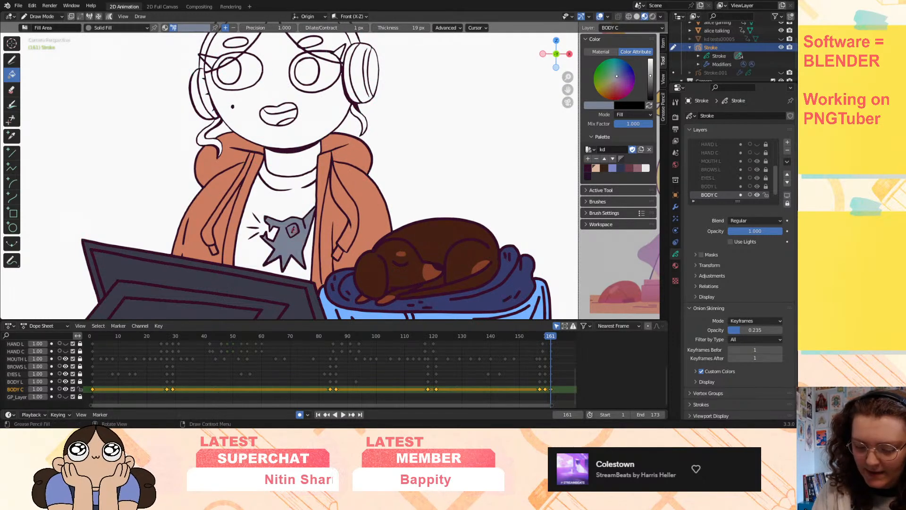
pyautogui.click(293, 211)
pyautogui.press('Up')
pyautogui.press('Down')
pyautogui.press('Up')
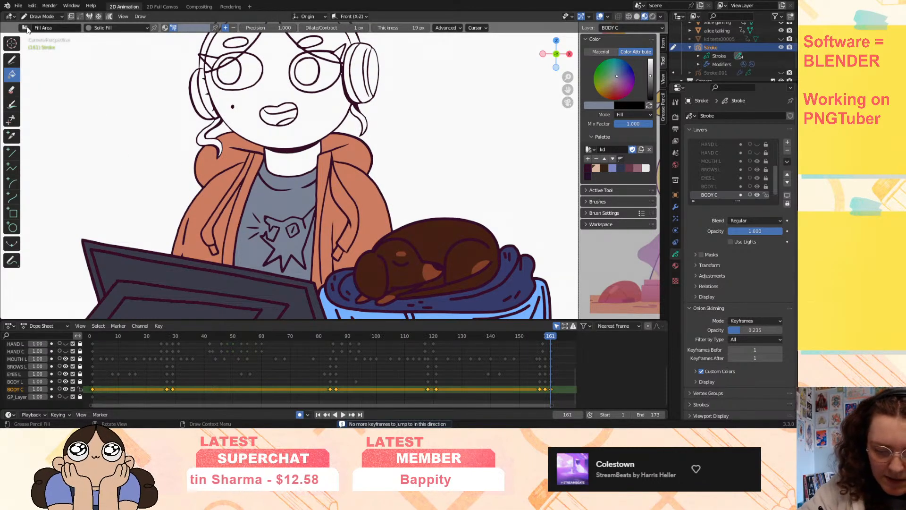
# - Switch to the Ink Pen brush and examine the shirt fill for gaps across the BODY C keyframes from frame 161 back to frame 1
pyautogui.click(12, 59)
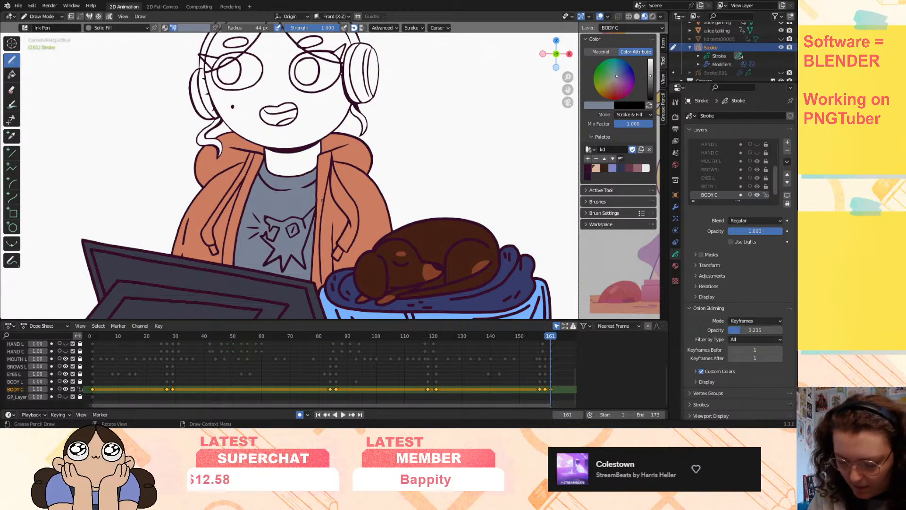
pyautogui.press('Down')
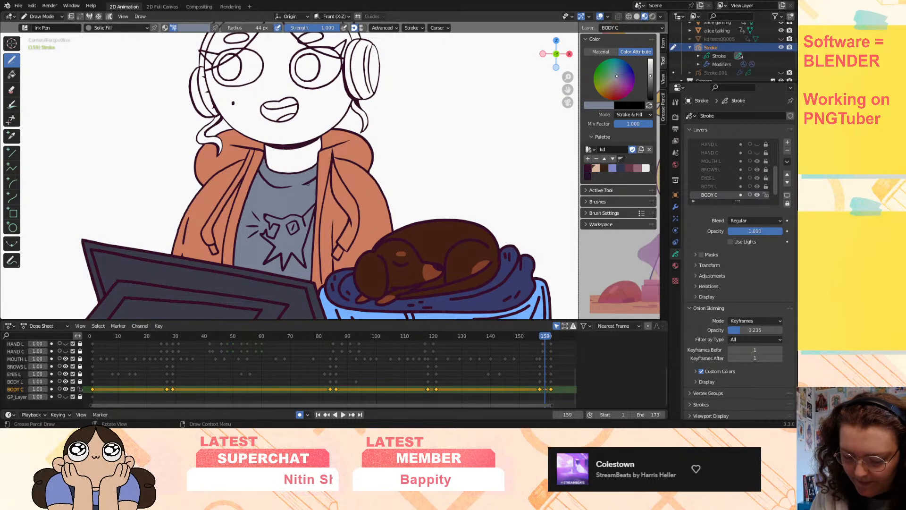
pyautogui.press('Down')
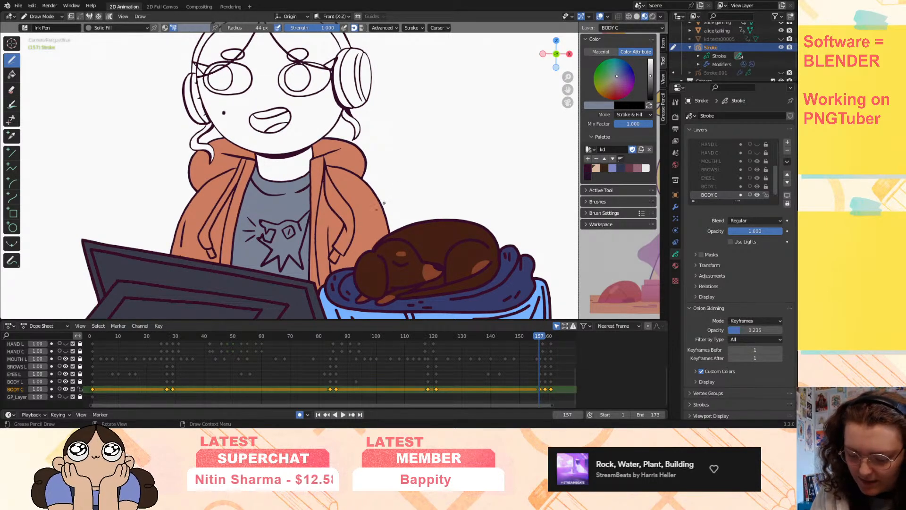
pyautogui.press('Down')
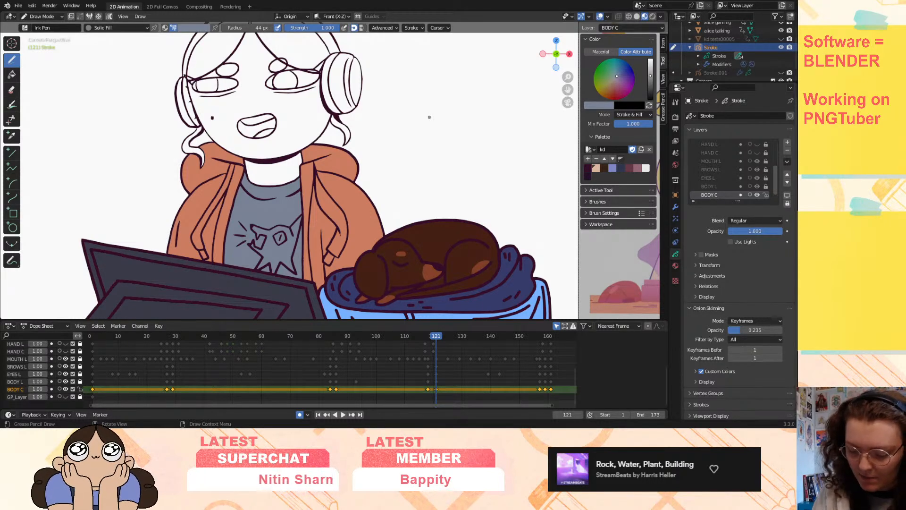
pyautogui.press('Left')
pyautogui.press('Left')
pyautogui.press('Left')
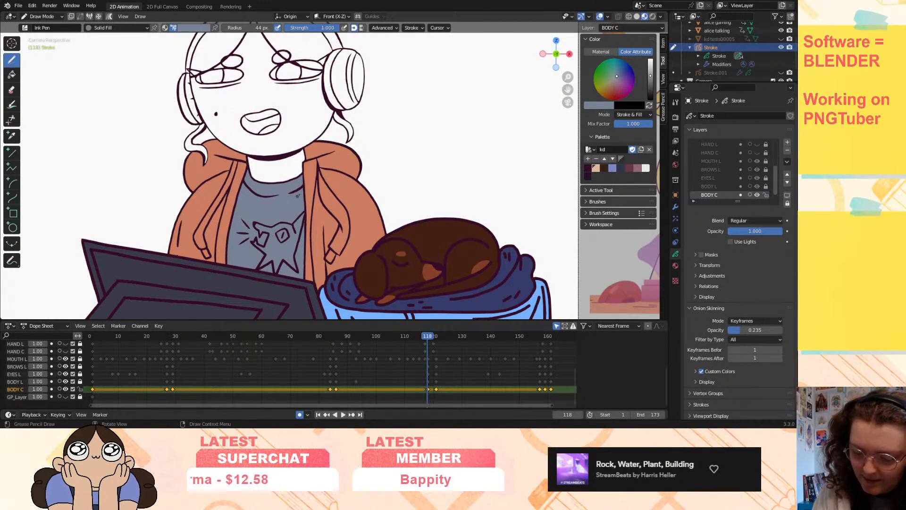
pyautogui.press('Down')
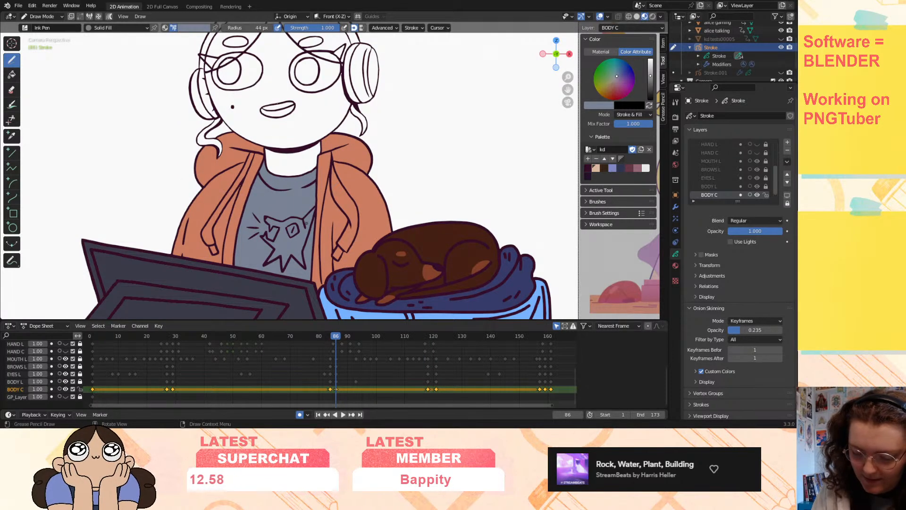
pyautogui.press('Down')
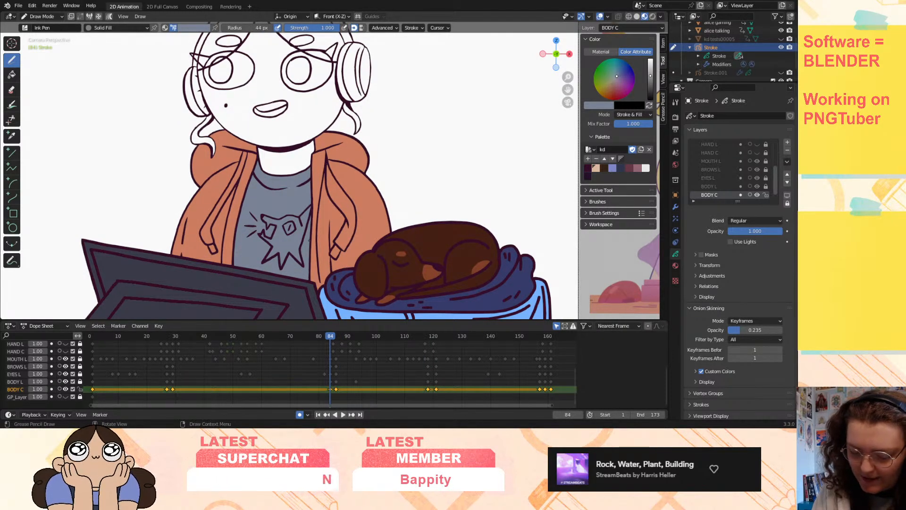
pyautogui.press('Down')
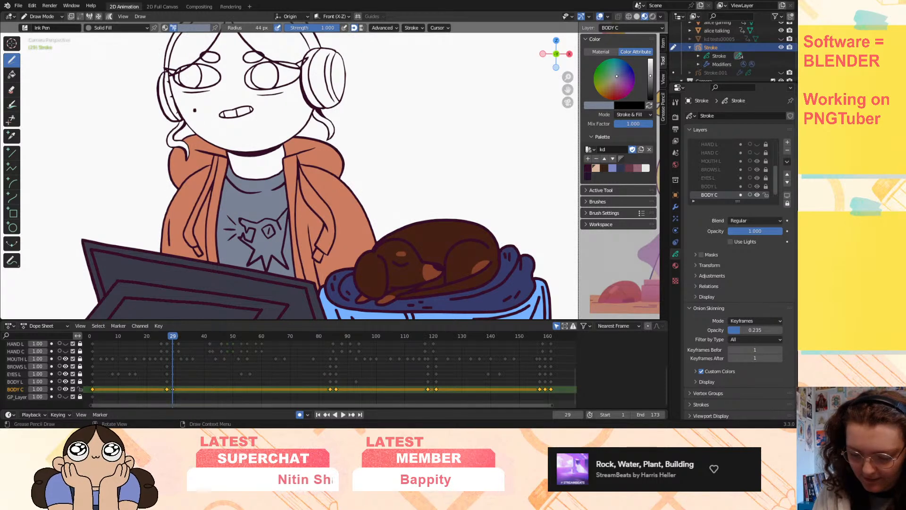
pyautogui.press('Down')
pyautogui.press('Down')
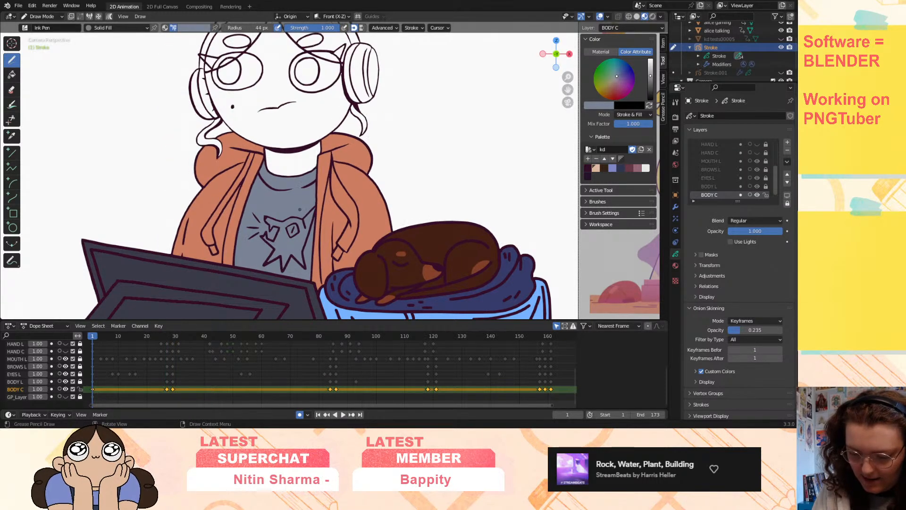
pyautogui.press('Up')
pyautogui.press('Up')
pyautogui.press('Up')
pyautogui.press('Up')
pyautogui.press('Up')
pyautogui.press('Up')
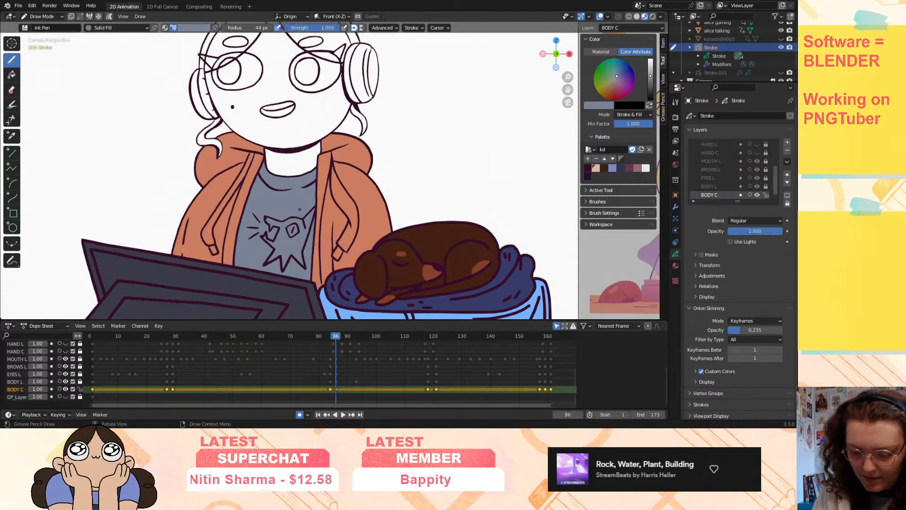
# - Sample the jacket's orange as the Ink Pen colour at frame 121
pyautogui.click(185, 28)
pyautogui.click(177, 88)
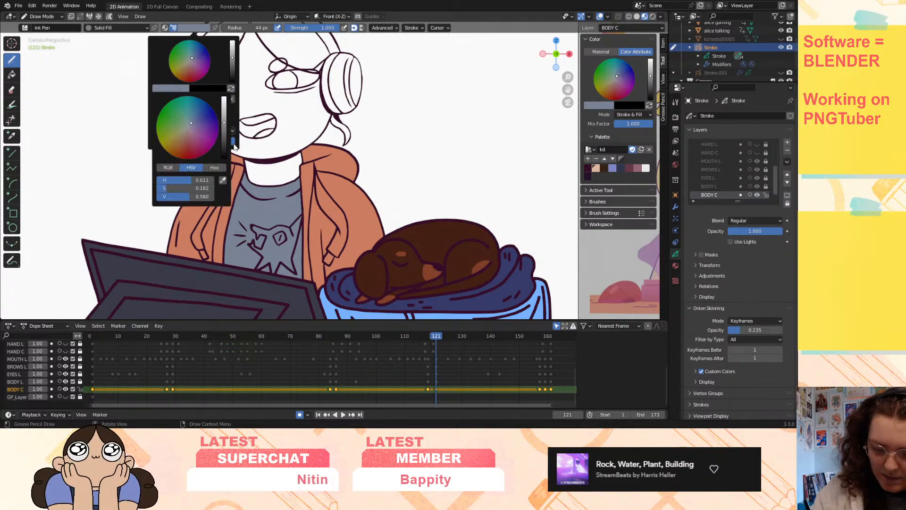
pyautogui.click(225, 181)
pyautogui.click(215, 165)
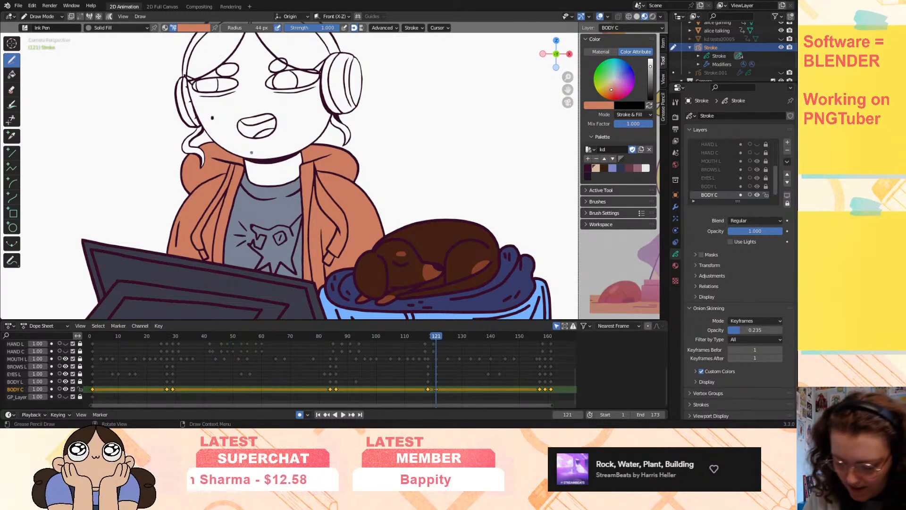
# - Examine the jacket fill for gaps on the BODY C keyframes between frames 118 and 161
pyautogui.press('Down')
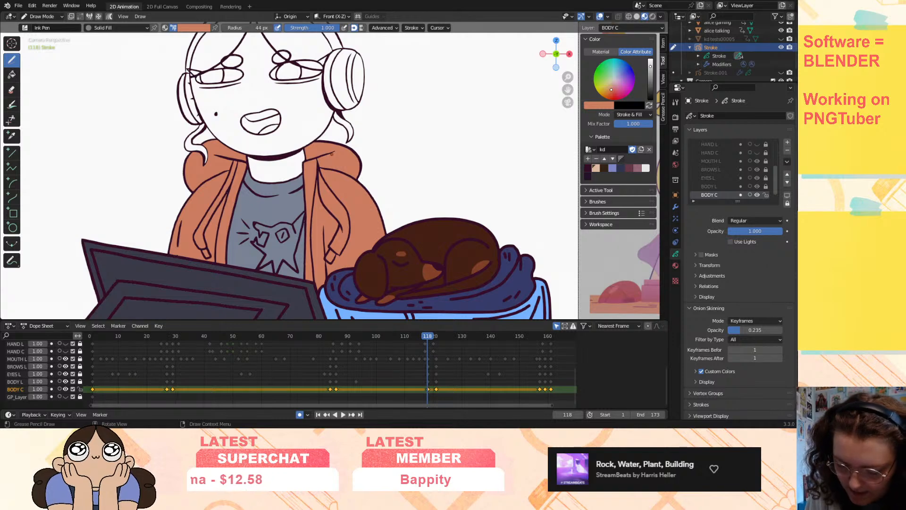
pyautogui.press('Down')
pyautogui.press('Up')
pyautogui.press('Up')
pyautogui.press('Up')
pyautogui.press('Up')
pyautogui.press('Up')
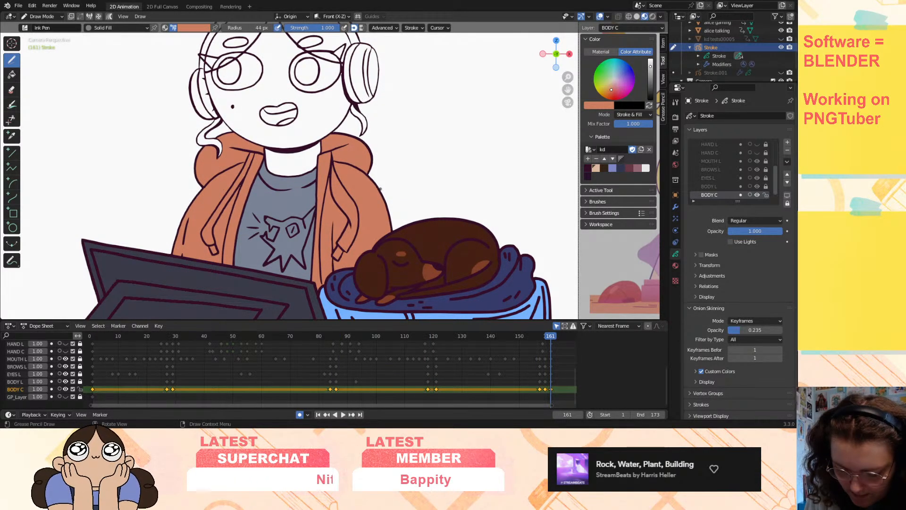
pyautogui.press('Down')
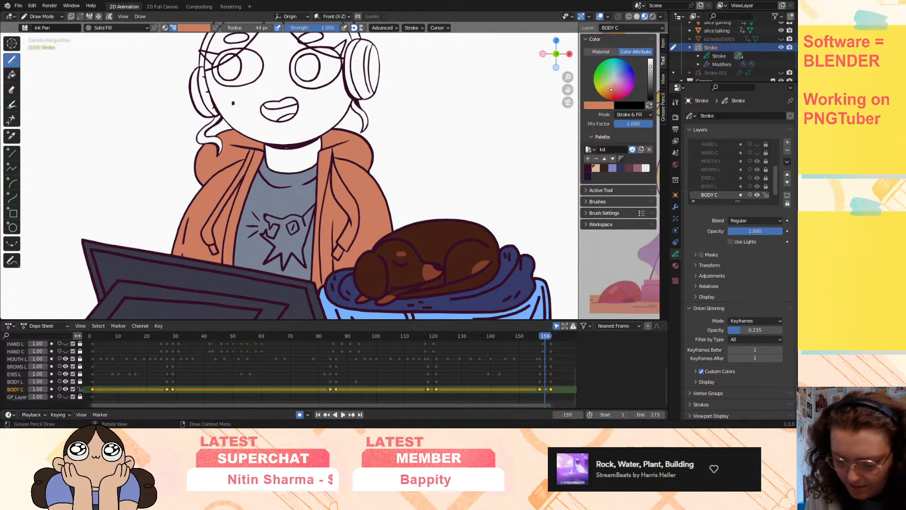
pyautogui.press('Down')
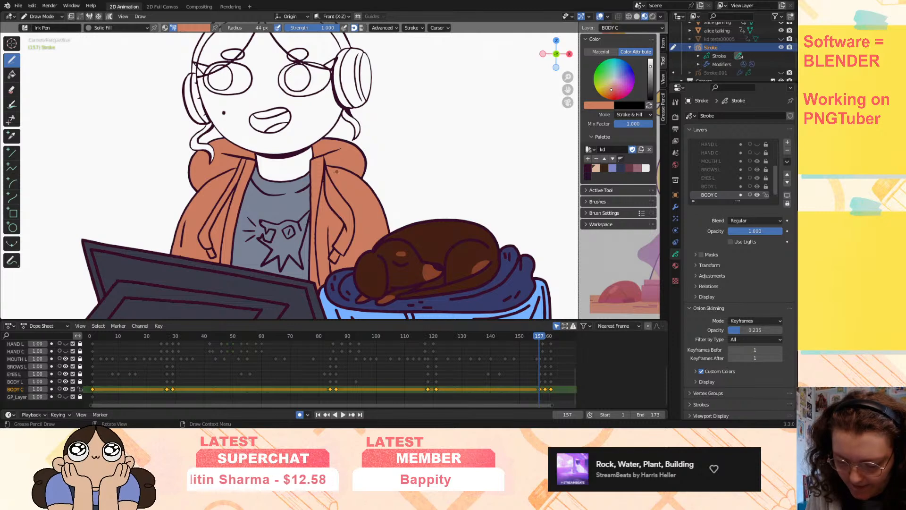
pyautogui.press('Down')
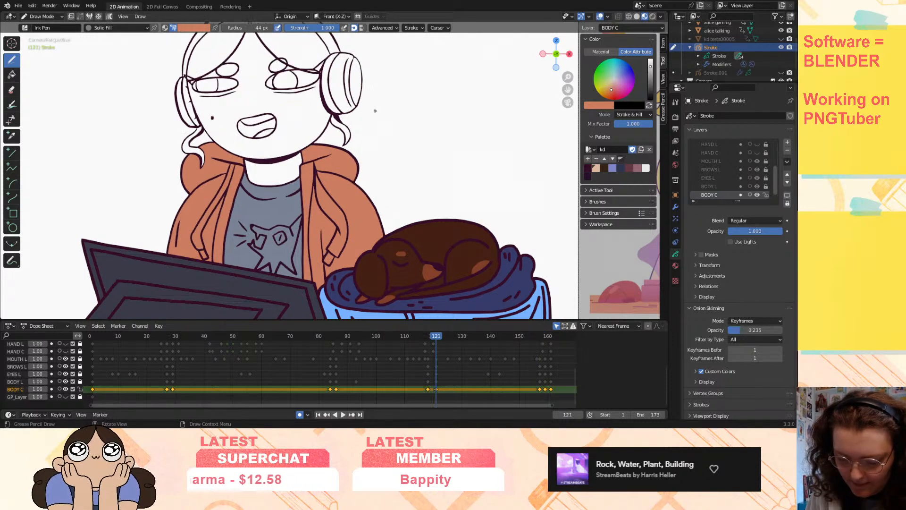
pyautogui.press('Down')
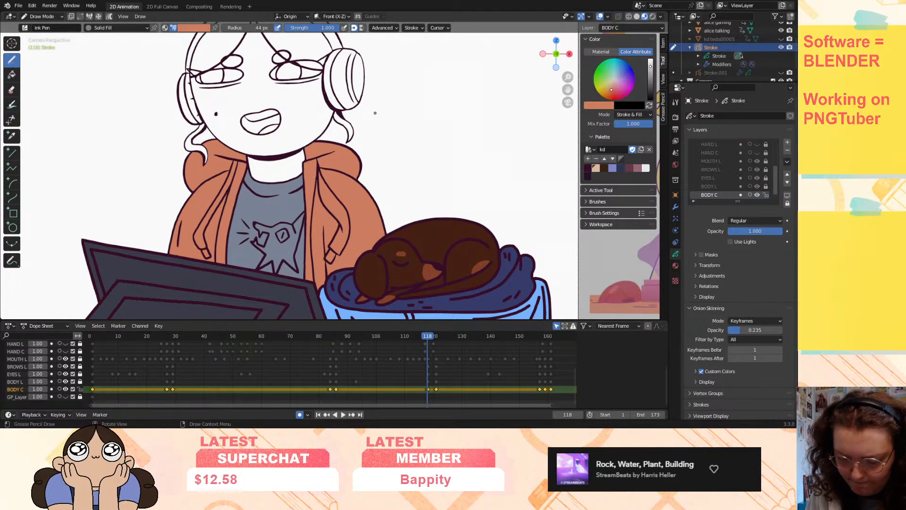
pyautogui.press('Down')
pyautogui.press('Up')
pyautogui.press('Up')
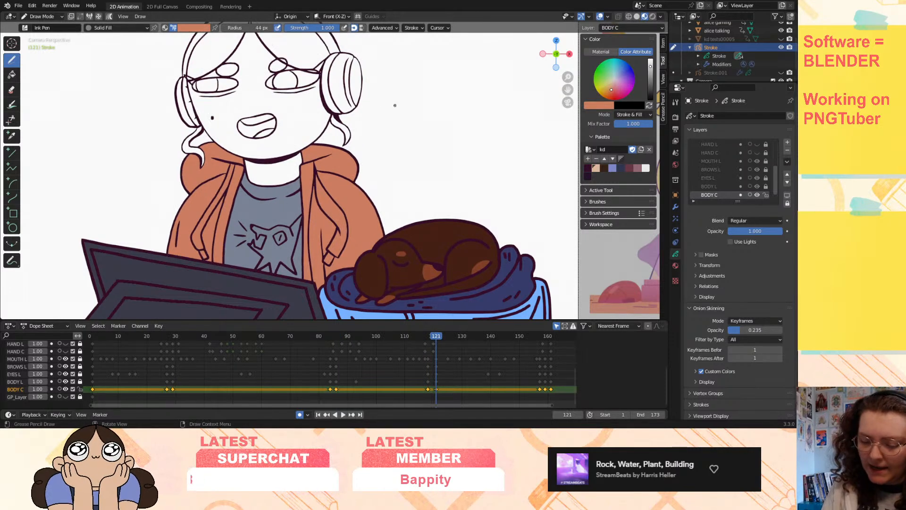
# - Choose the peach palette colour and hide the EYES L, BROWS L and MOUTH L layers to expose the blank face
pyautogui.click(596, 168)
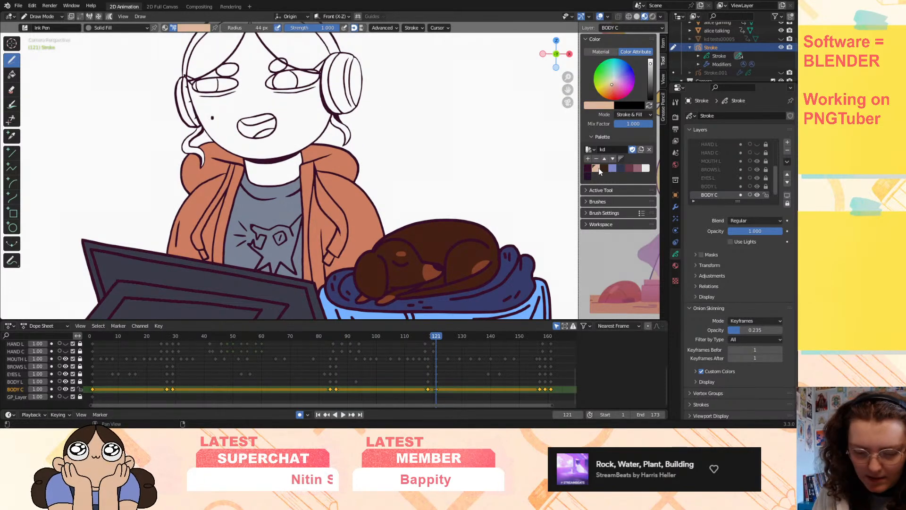
pyautogui.click(66, 373)
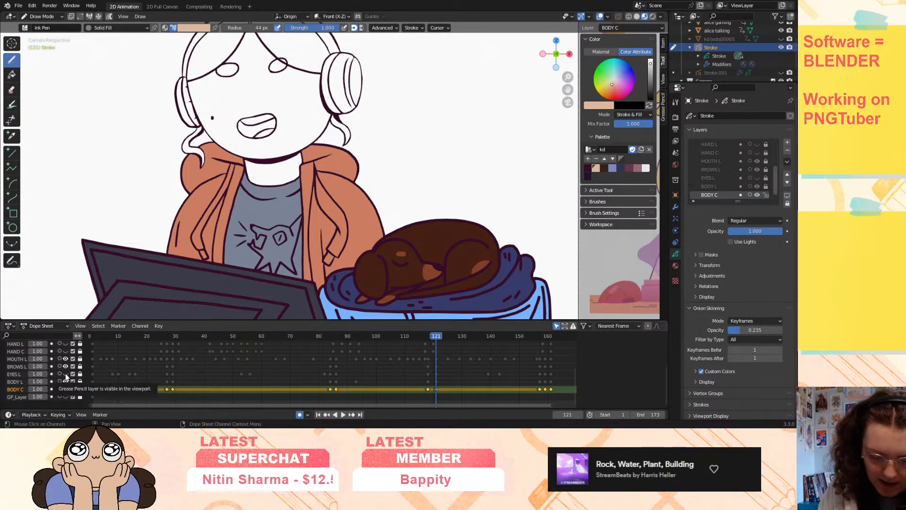
pyautogui.click(66, 358)
pyautogui.moveTo(568, 90)
pyautogui.mouseDown()
pyautogui.moveTo(578, 157)
pyautogui.moveTo(563, 191)
pyautogui.mouseUp()
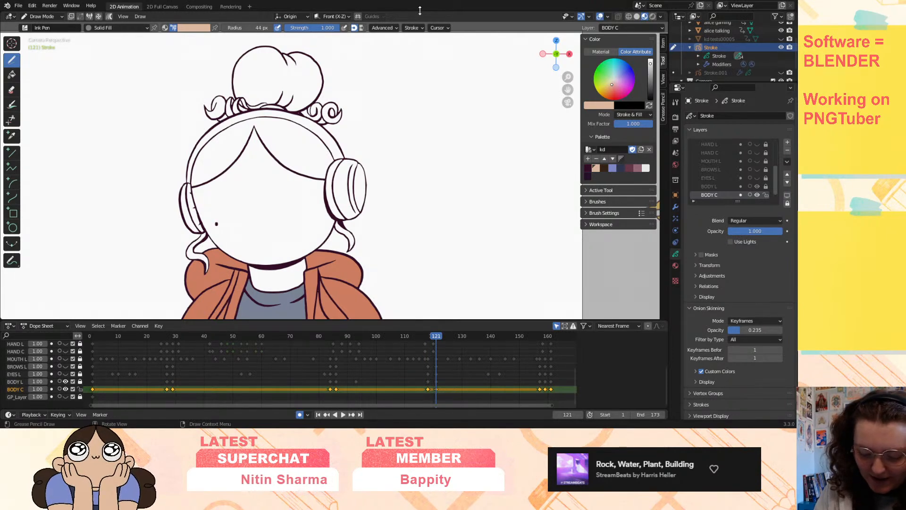
# - Fill the face and neck with the peach palette colour on the BODY C keyframe at frame 1
pyautogui.click(542, 338)
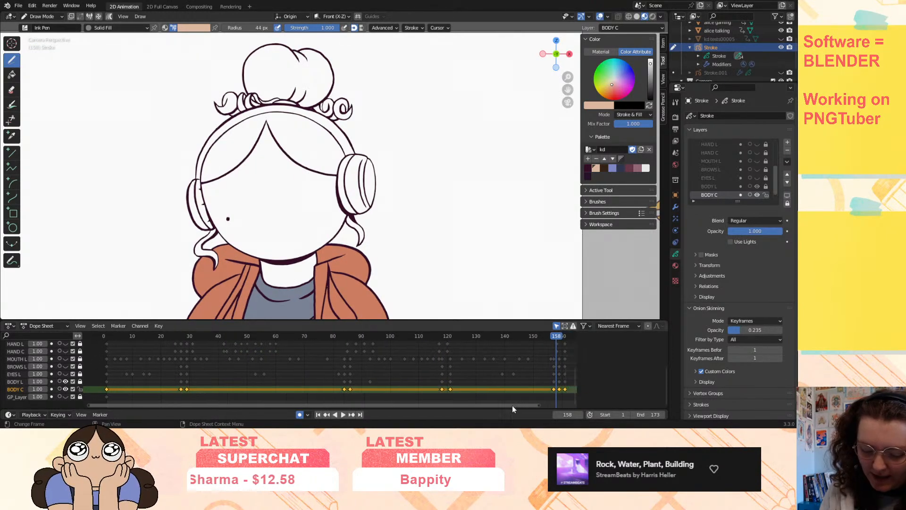
pyautogui.click(90, 336)
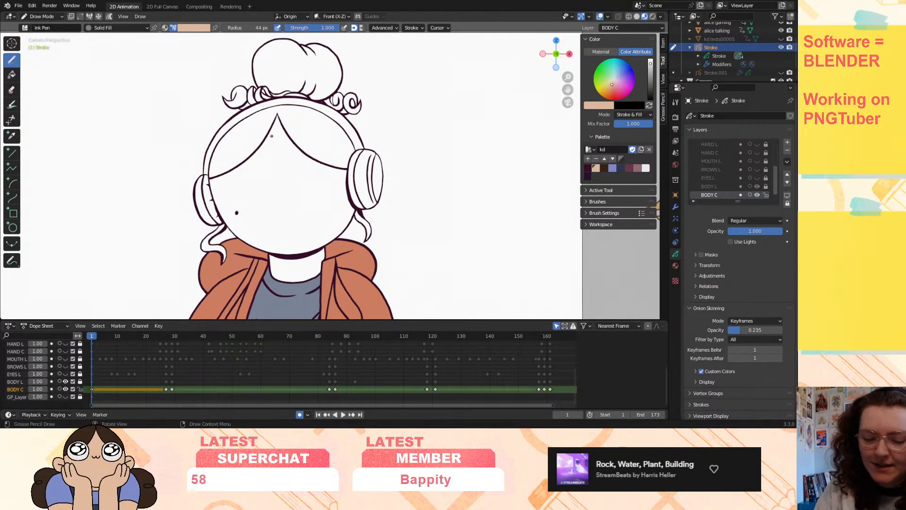
pyautogui.click(12, 75)
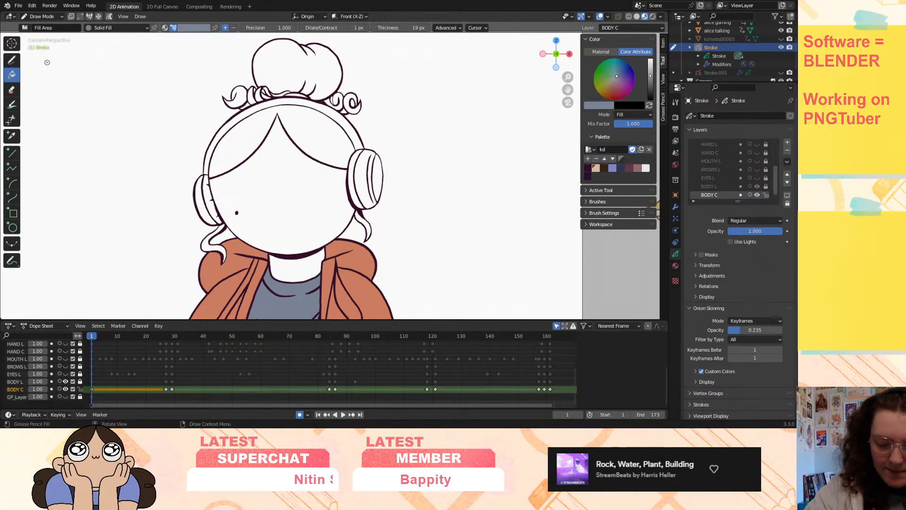
pyautogui.click(596, 168)
pyautogui.click(302, 207)
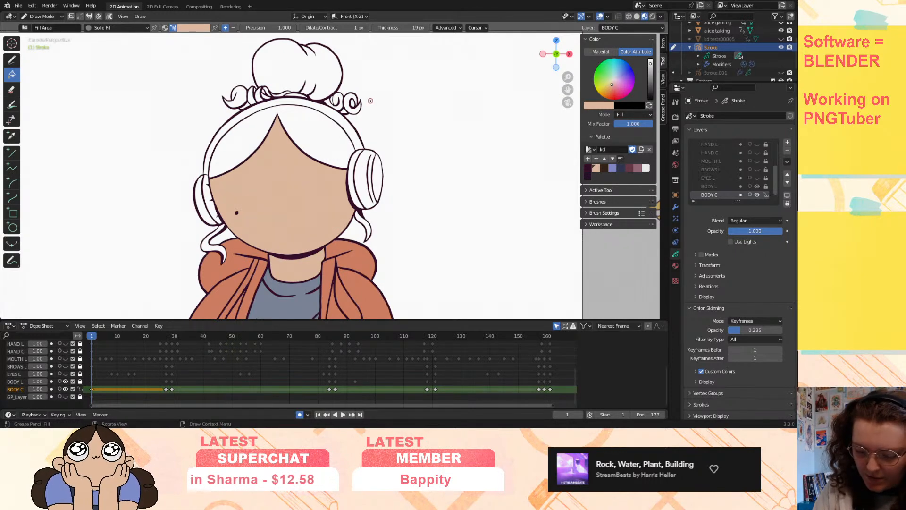
# - Fill the face and neck peach on the BODY C keyframes at frames 27, 29 and 84
pyautogui.press('Up')
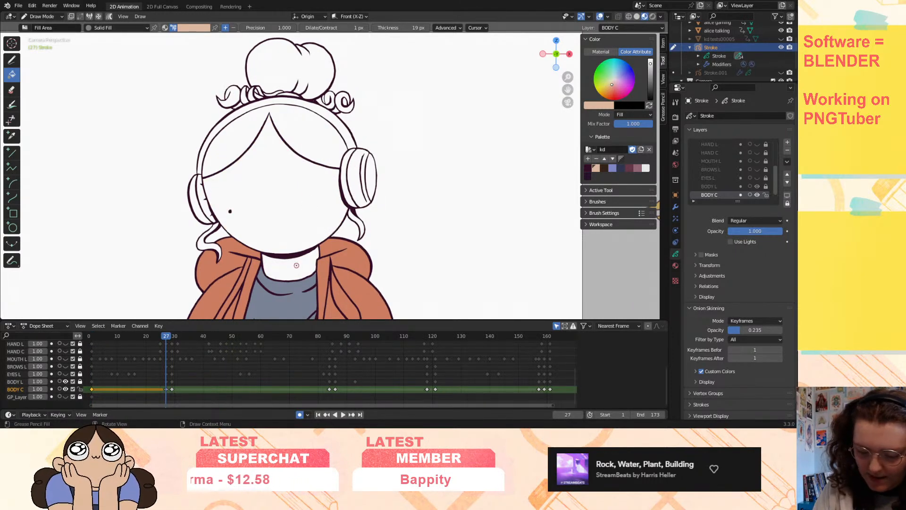
pyautogui.press('Up')
pyautogui.click(280, 221)
pyautogui.press('Up')
pyautogui.click(288, 219)
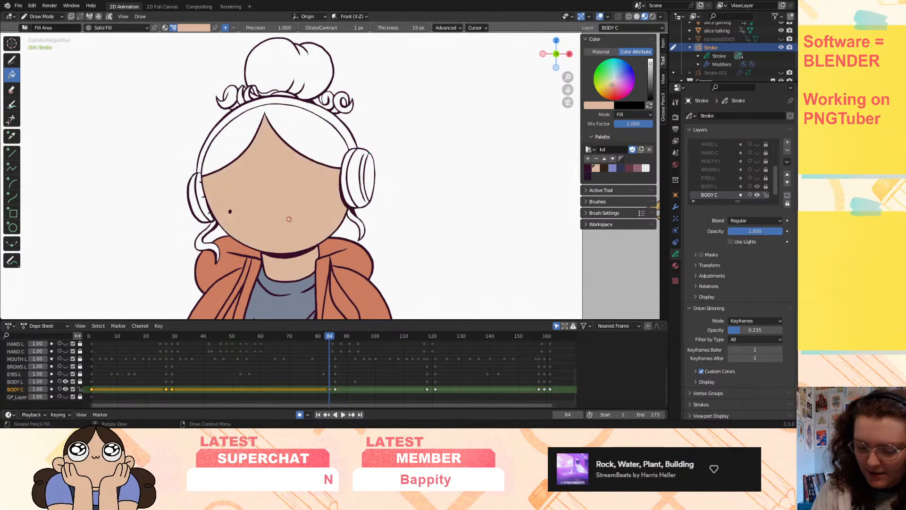
# - Fill the neck and face peach on the BODY C keyframes at frames 86 and 118
pyautogui.press('Up')
pyautogui.click(297, 269)
pyautogui.click(299, 221)
pyautogui.press('Up')
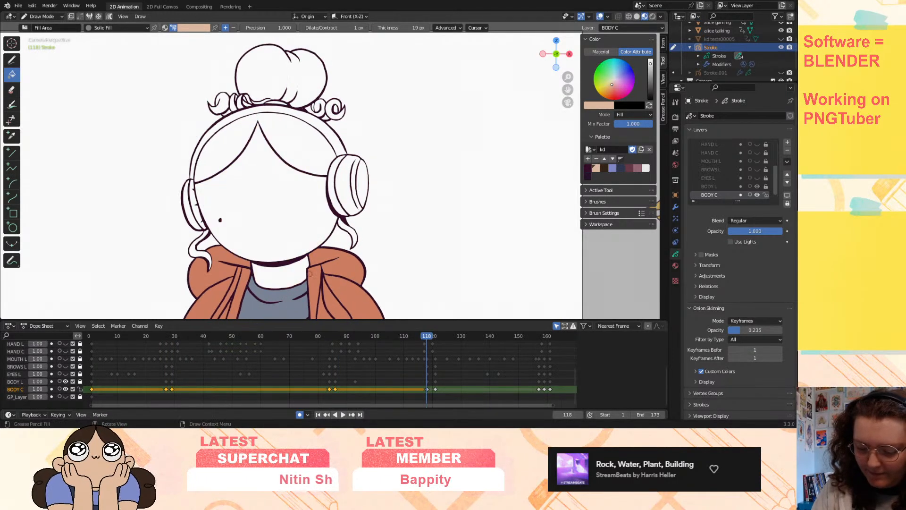
pyautogui.click(290, 273)
pyautogui.click(294, 220)
# - Fill the neck and face peach on the BODY C keyframes at frames 121 and 157
pyautogui.press('Up')
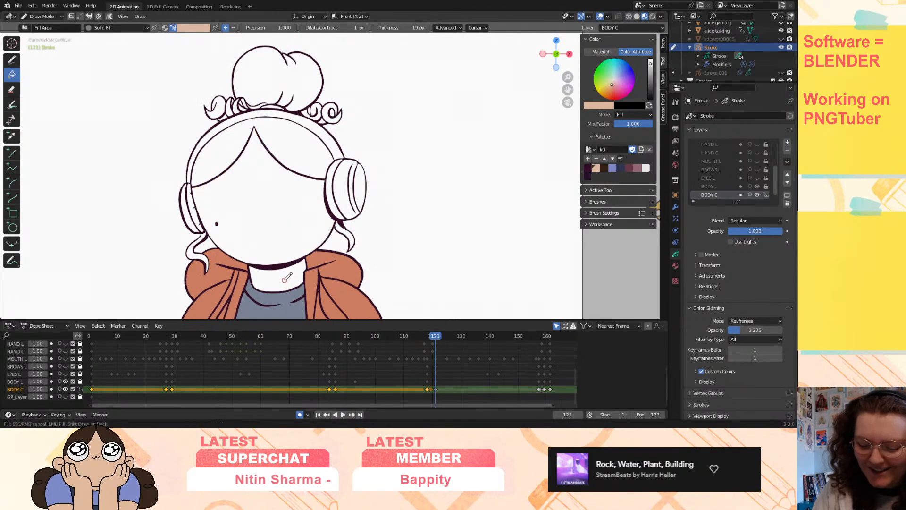
pyautogui.click(285, 276)
pyautogui.click(286, 238)
pyautogui.press('Up')
pyautogui.click(298, 274)
pyautogui.click(307, 223)
# - Fill the face peach at frame 159 and advance to the BODY C keyframe at frame 161
pyautogui.press('Up')
pyautogui.click(304, 212)
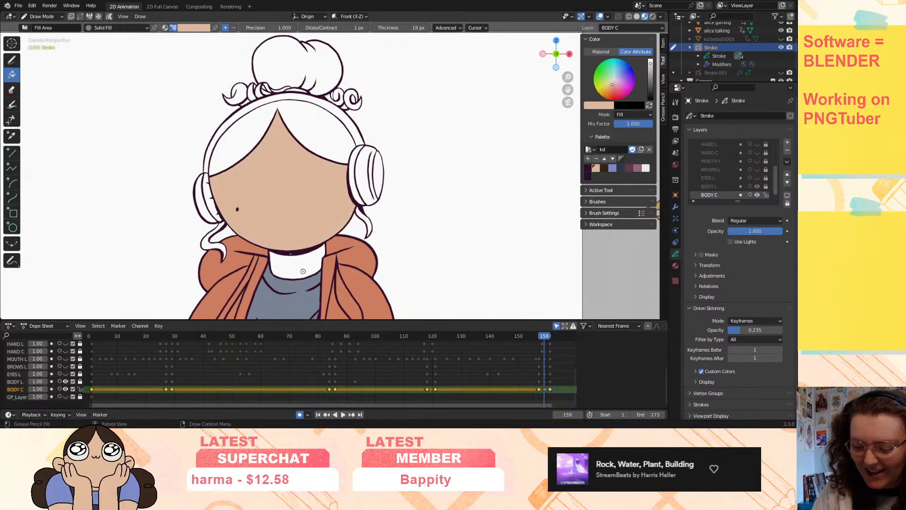
pyautogui.press('Up')
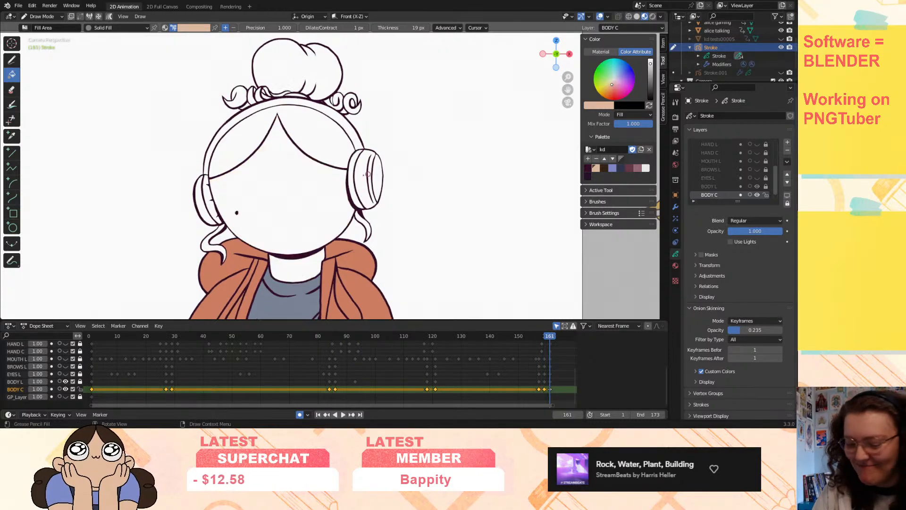
# - Fill the face and neck peach on the BODY C keyframe at frame 161
pyautogui.click(303, 213)
pyautogui.click(305, 266)
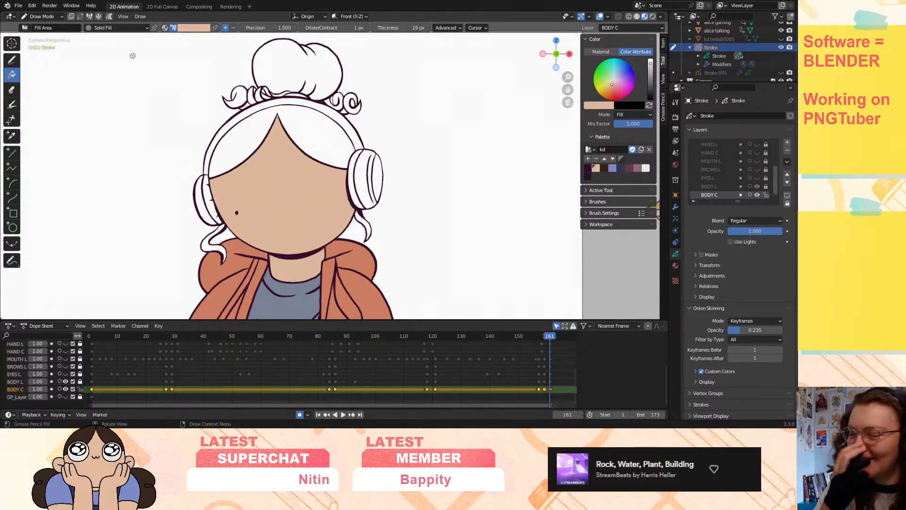
# - Switch from filling to the Draw tool and frame the face closely at the BODY C keyframe at frame 161
pyautogui.moveTo(568, 89); pyautogui.dragTo(548, 98)
pyautogui.press('Down')
pyautogui.press('Down')
pyautogui.press('Down')
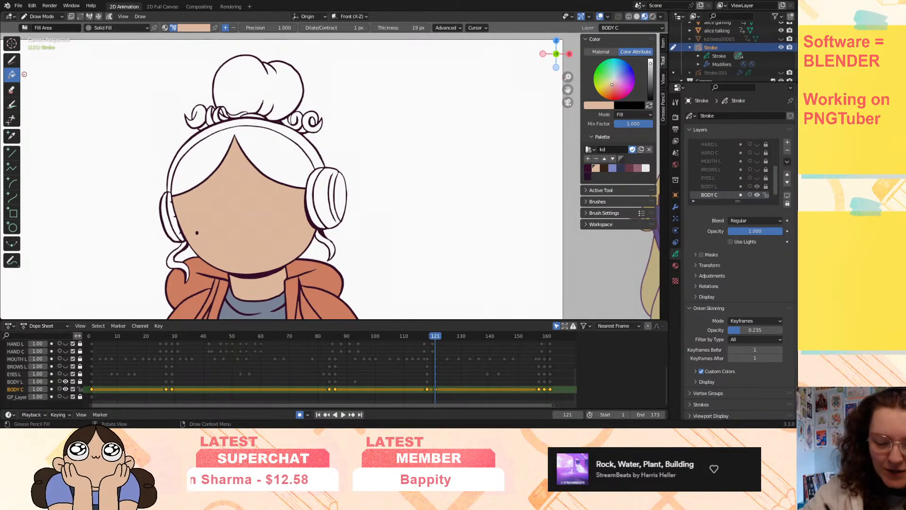
pyautogui.click(12, 59)
pyautogui.press('Up')
pyautogui.press('Up')
pyautogui.press('Up')
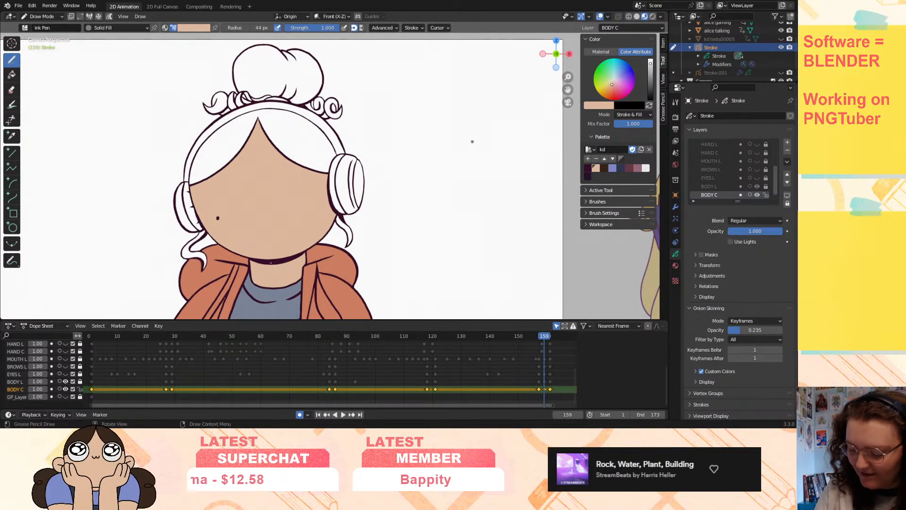
pyautogui.scroll(1, 567, 89)
pyautogui.moveTo(568, 90)
pyautogui.mouseDown()
pyautogui.moveTo(589, 61)
pyautogui.moveTo(547, 75)
pyautogui.mouseUp()
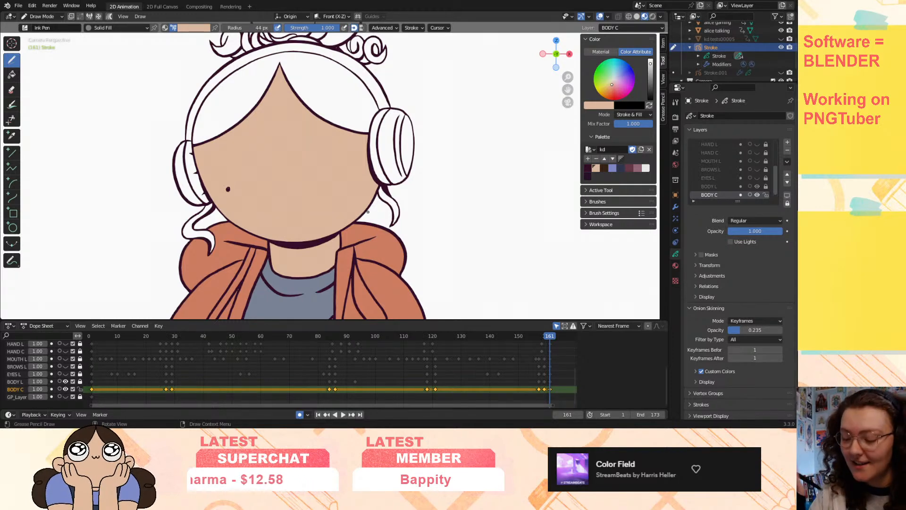
# - Inspect the edges of the face and neck fills on the BODY C keyframes at frames 159, 157, 121, 118 and 86
pyautogui.press('Down')
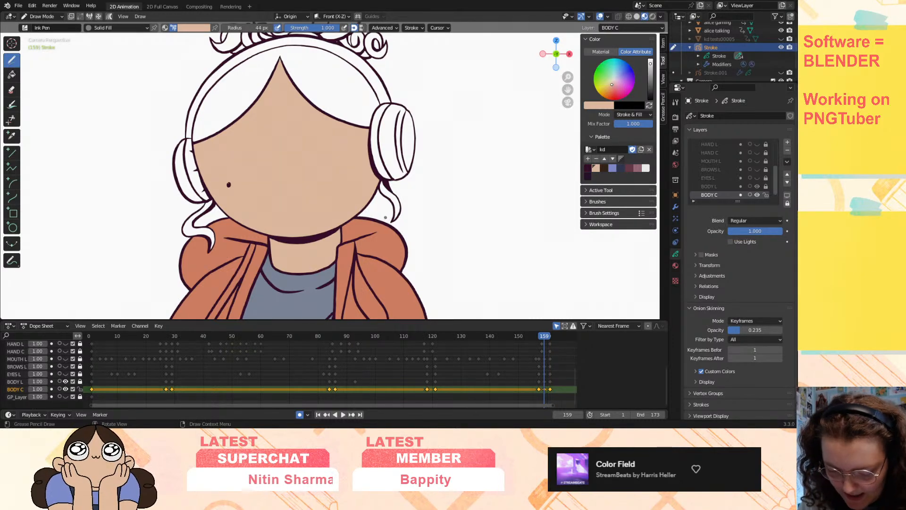
pyautogui.press('Down')
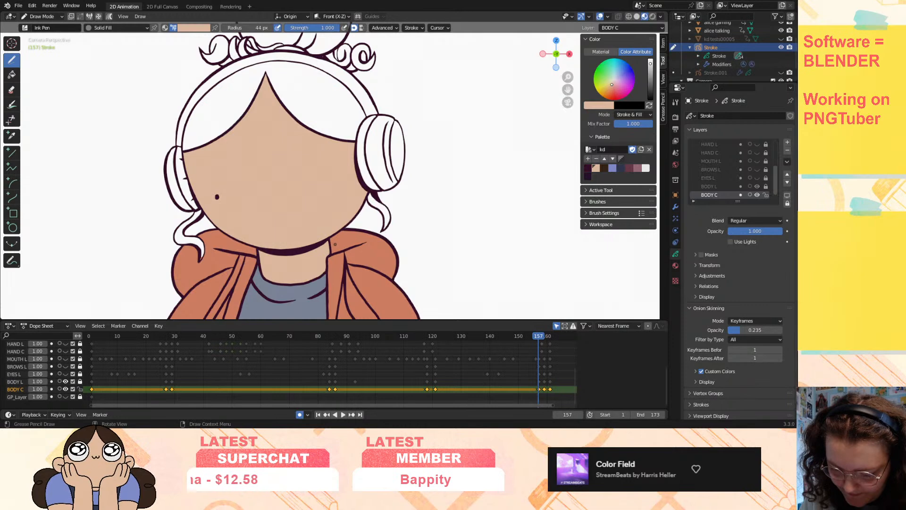
pyautogui.click(417, 28)
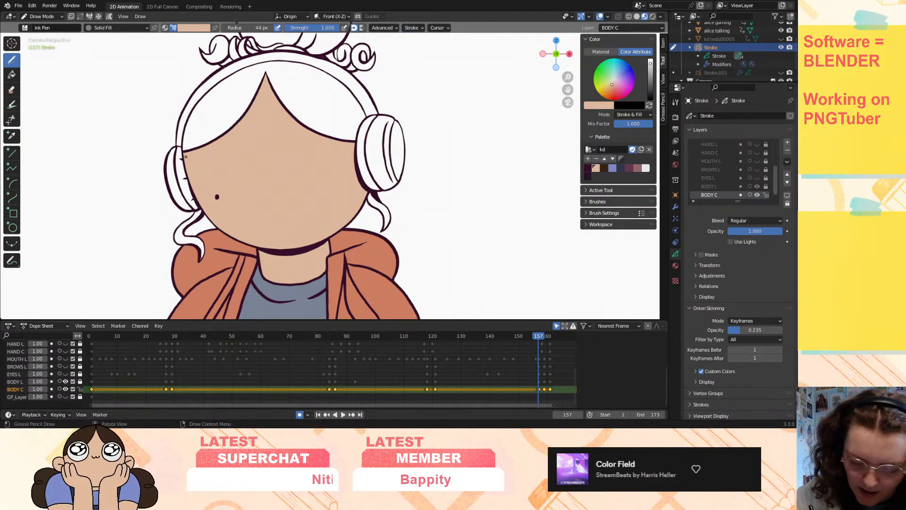
pyautogui.press('Down')
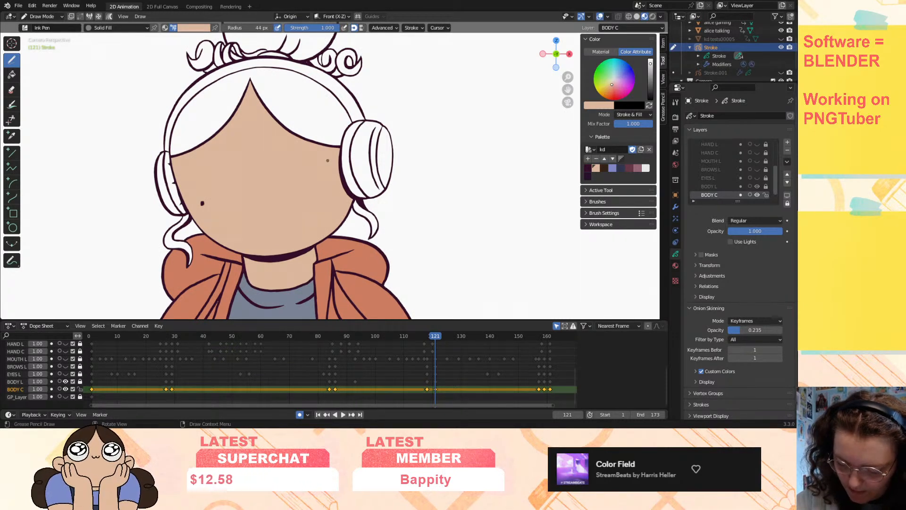
pyautogui.press('Up')
pyautogui.press('Down')
pyautogui.press('Down')
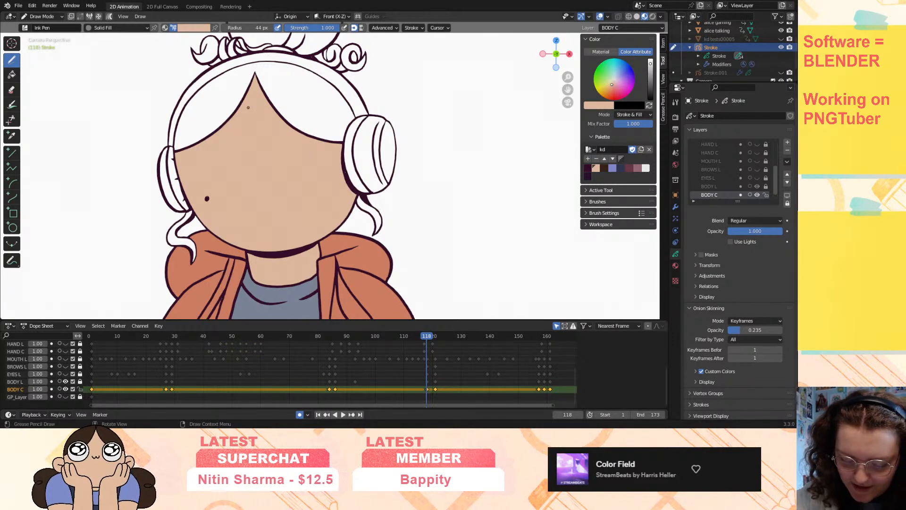
pyautogui.press('Up')
pyautogui.press('Down')
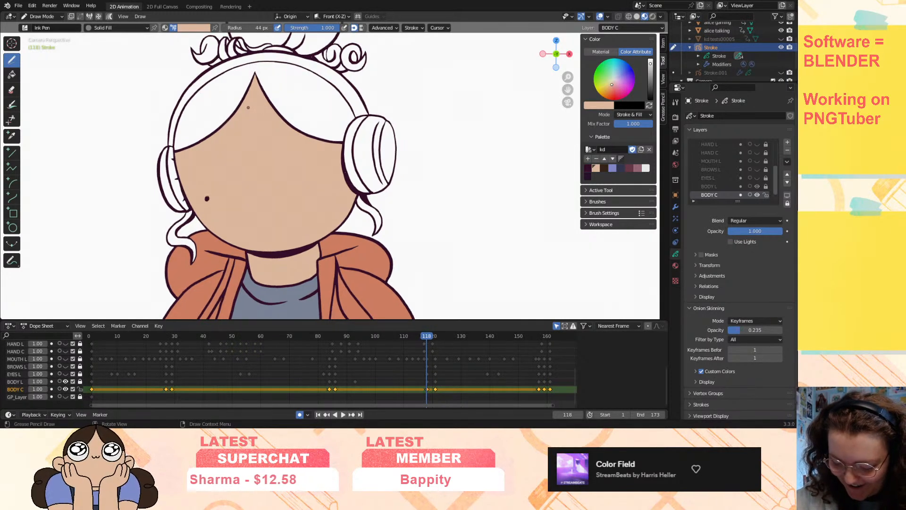
pyautogui.press('Down')
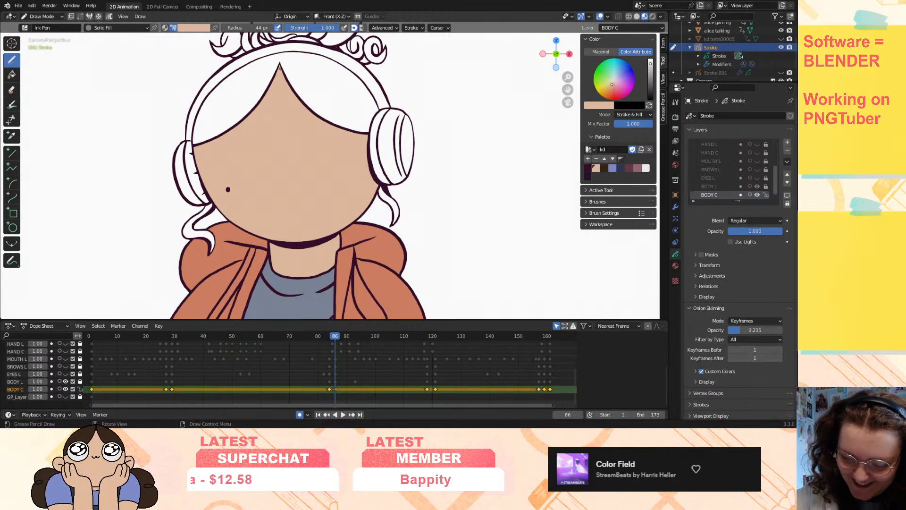
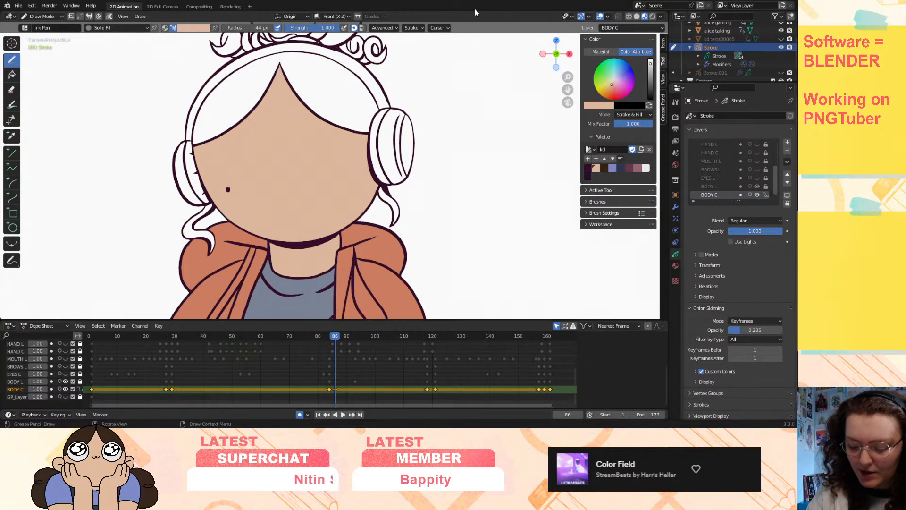
# - Compare the BODY C keyframes at frames 86 and 118, ending on the keyframe at frame 84
pyautogui.moveTo(334, 335); pyautogui.dragTo(338, 335)
pyautogui.click(335, 336)
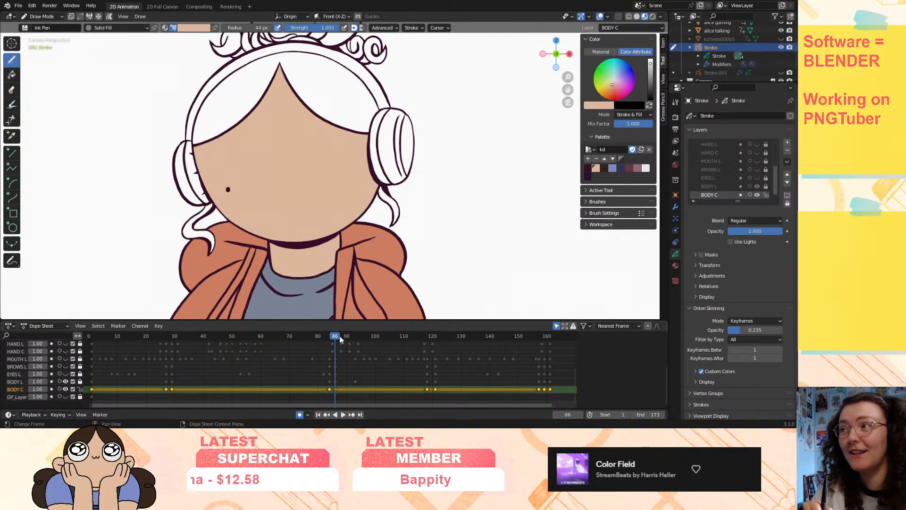
pyautogui.press('Up')
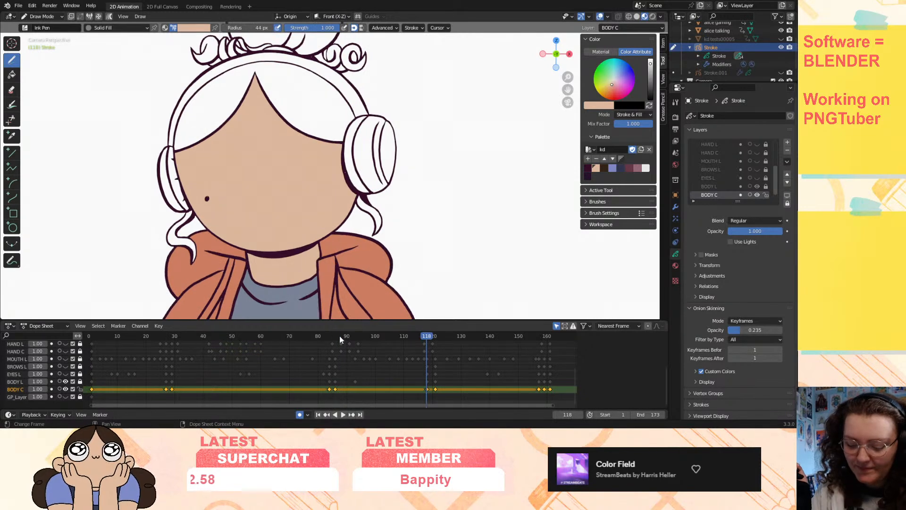
pyautogui.press('Down')
pyautogui.press('Down')
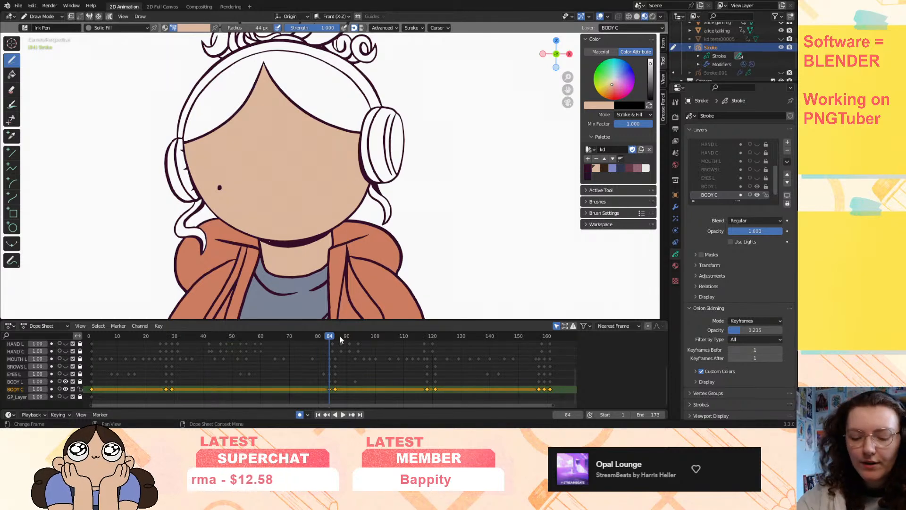
# - Sample the jacket's orange as the drawing colour
pyautogui.hotkey('ctrl', 'c')
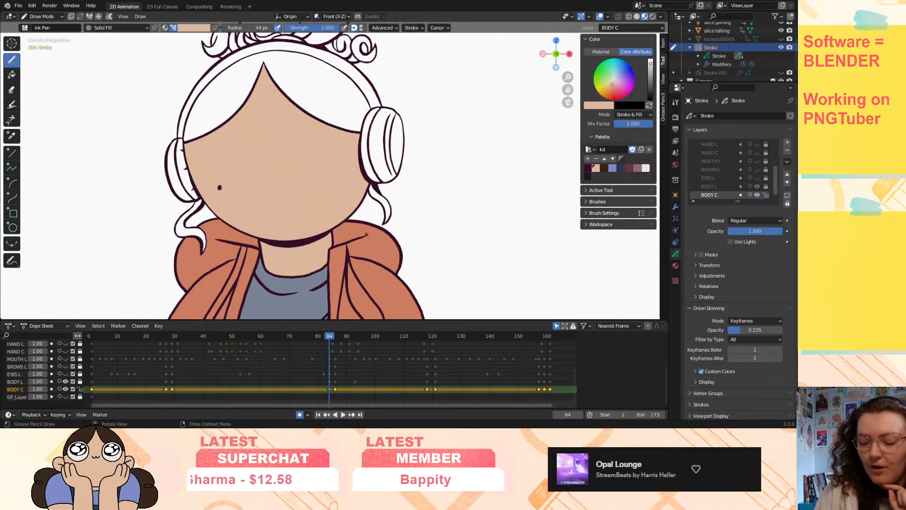
pyautogui.click(193, 28)
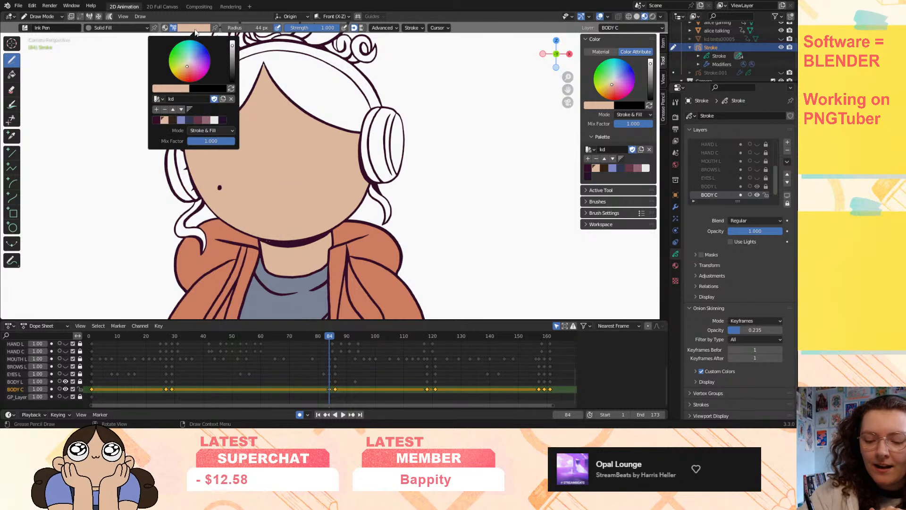
pyautogui.click(163, 89)
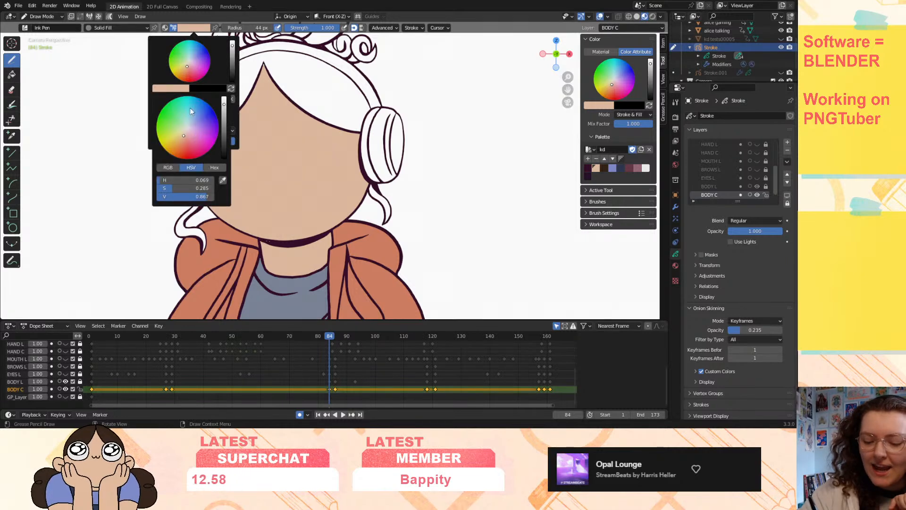
pyautogui.click(222, 180)
pyautogui.click(349, 256)
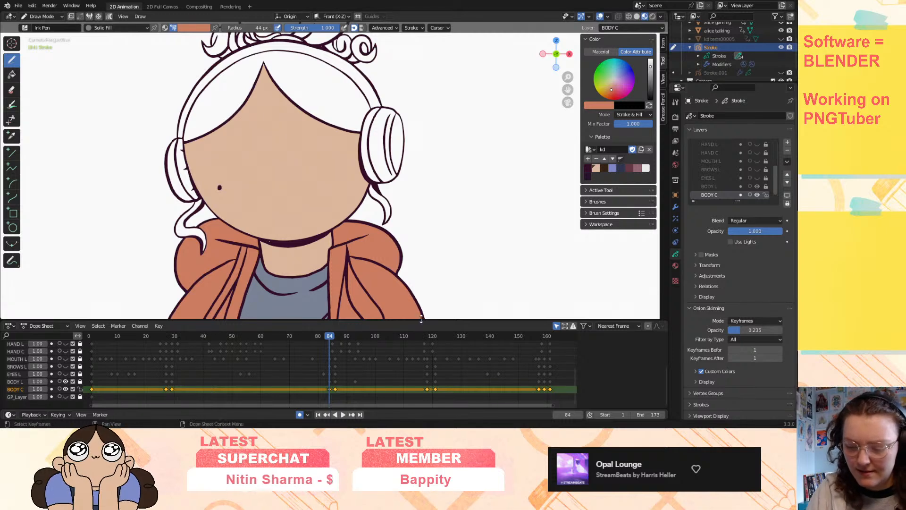
# - Try to copy and paste the Stroke object, and undo the paste
pyautogui.hotkey('ctrl', 'c')
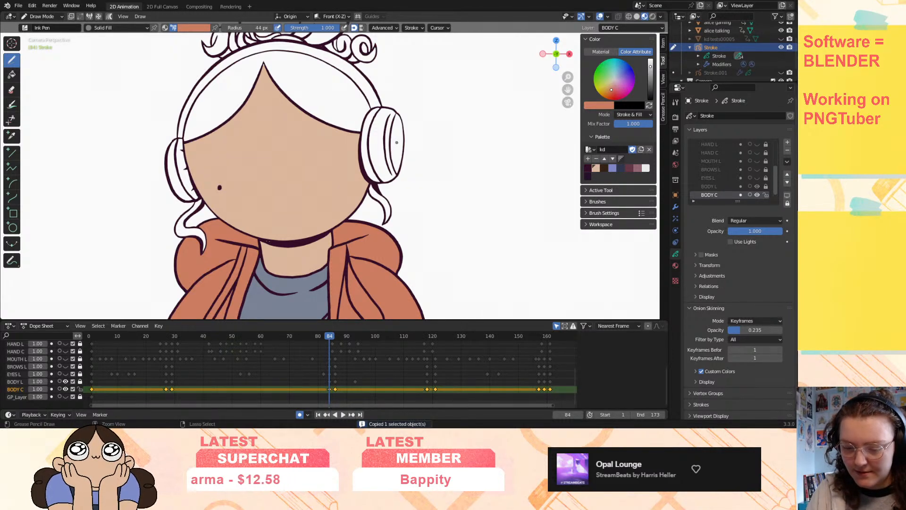
pyautogui.hotkey('ctrl', 'v')
pyautogui.hotkey('ctrl', 'z')
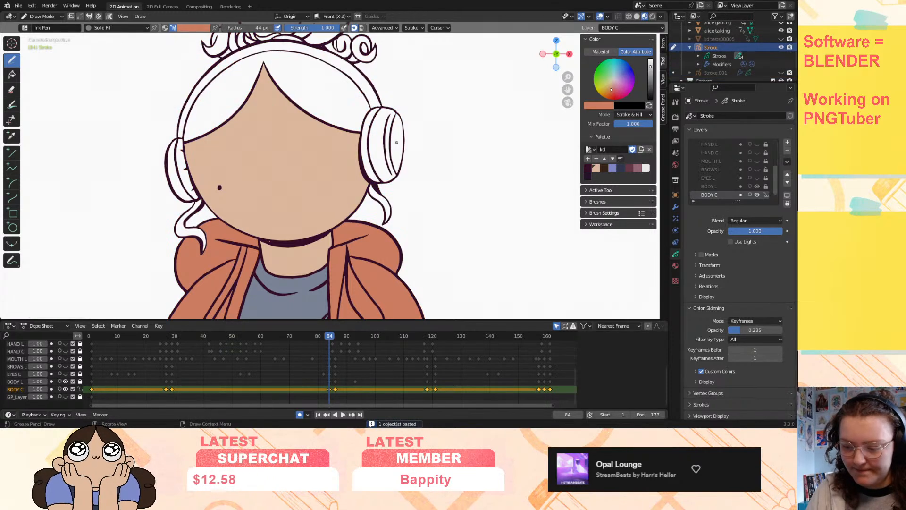
# - Paint a mint-green test shape on the face at frame 84, try to copy and paste it, and undo the test
pyautogui.click(12, 44)
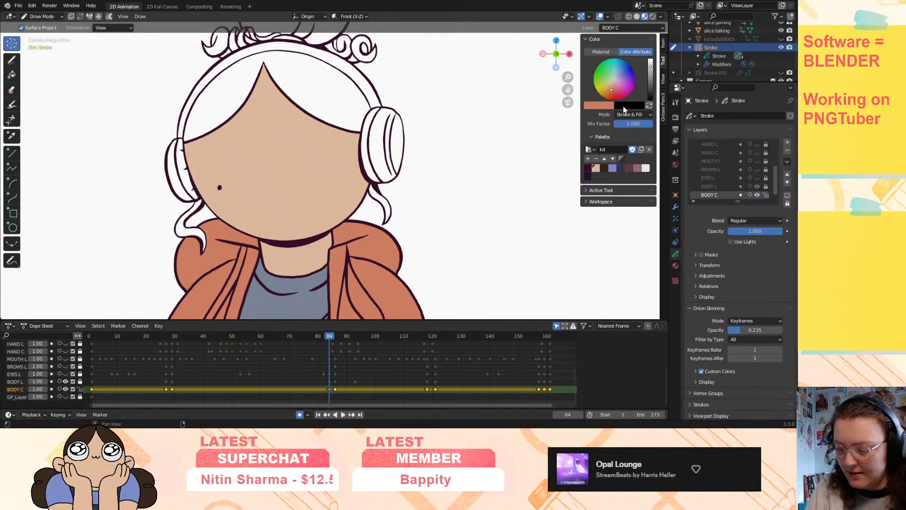
pyautogui.moveTo(596, 87); pyautogui.dragTo(612, 75)
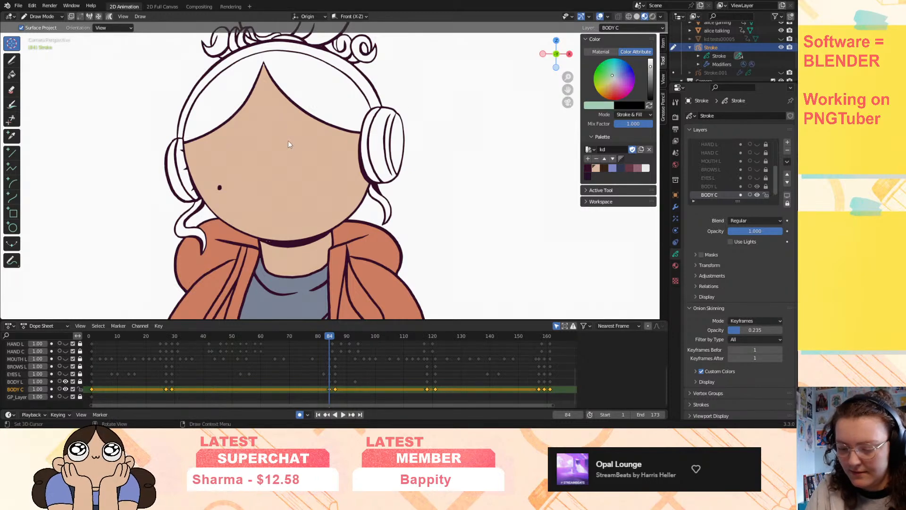
pyautogui.click(12, 63)
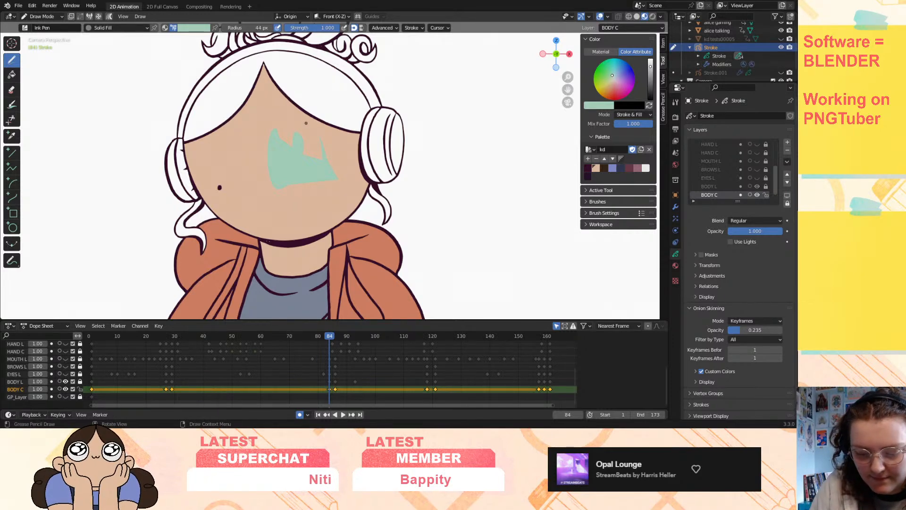
pyautogui.hotkey('ctrl', 'c')
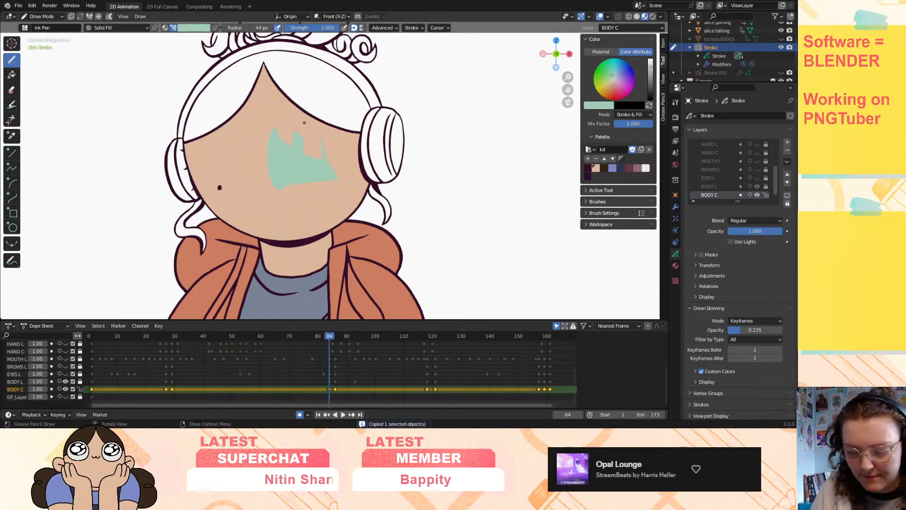
pyautogui.hotkey('ctrl', 'v')
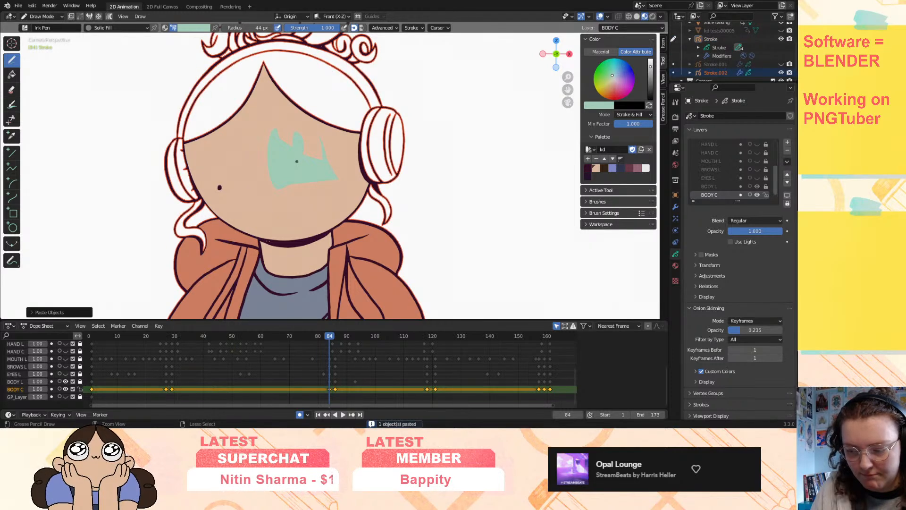
pyautogui.hotkey('ctrl', 'z')
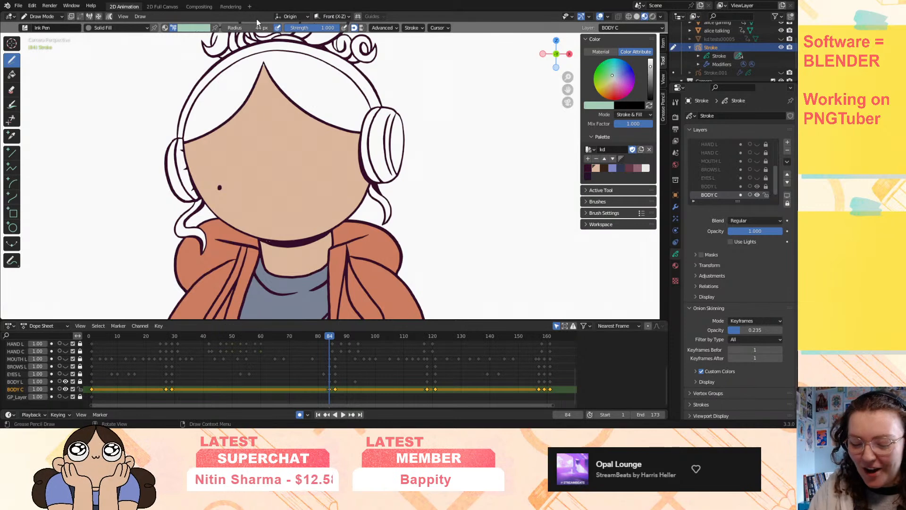
# - Clear the keyframe selection on the BODY C layer and stop playback at frame 84
pyautogui.press('space')
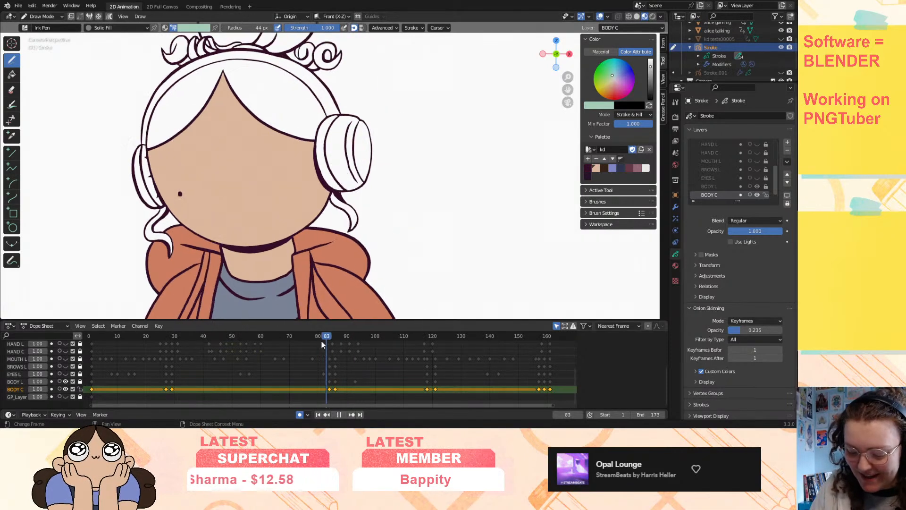
pyautogui.click(350, 386)
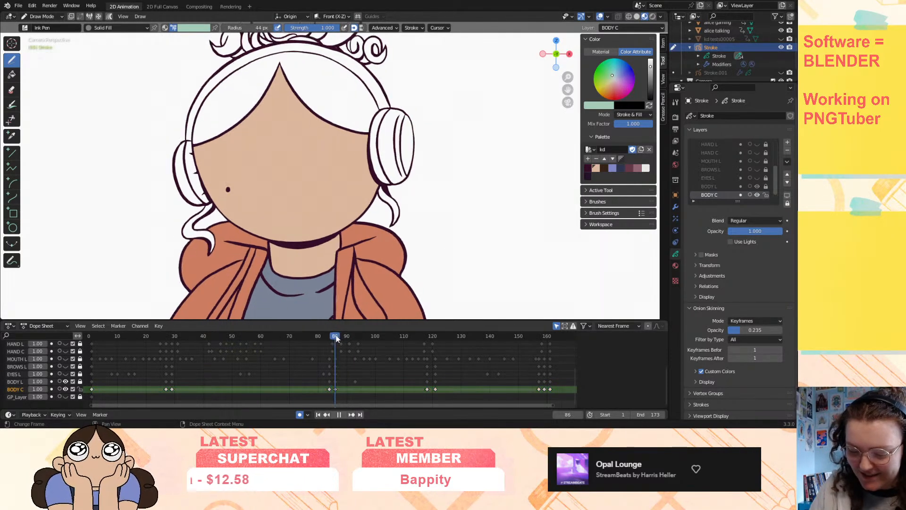
pyautogui.press('Escape')
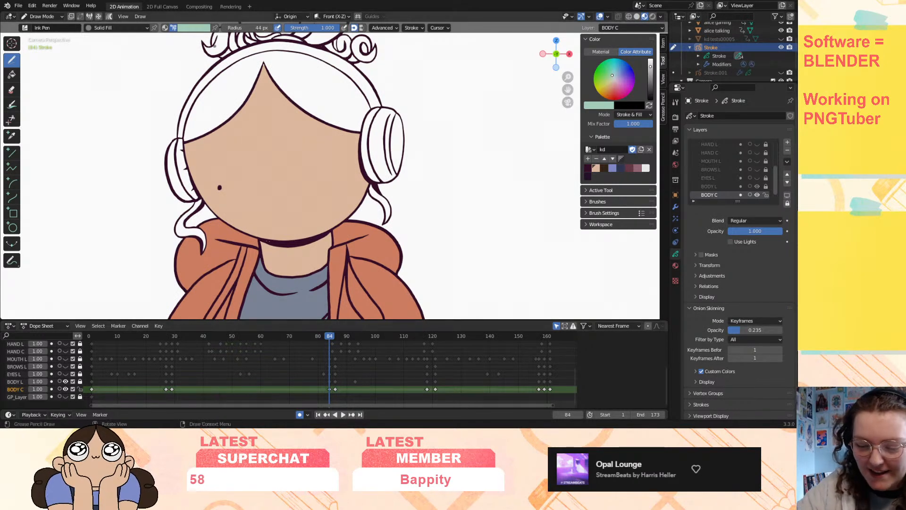
# - Sample the face's peach as the drawing colour and go to the BODY C keyframe at frame 29
pyautogui.click(190, 28)
pyautogui.click(182, 88)
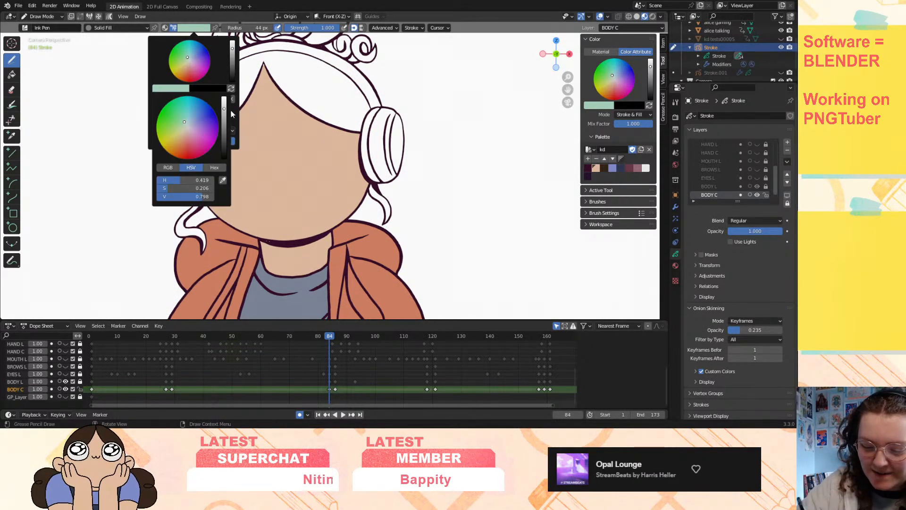
pyautogui.click(222, 181)
pyautogui.click(264, 192)
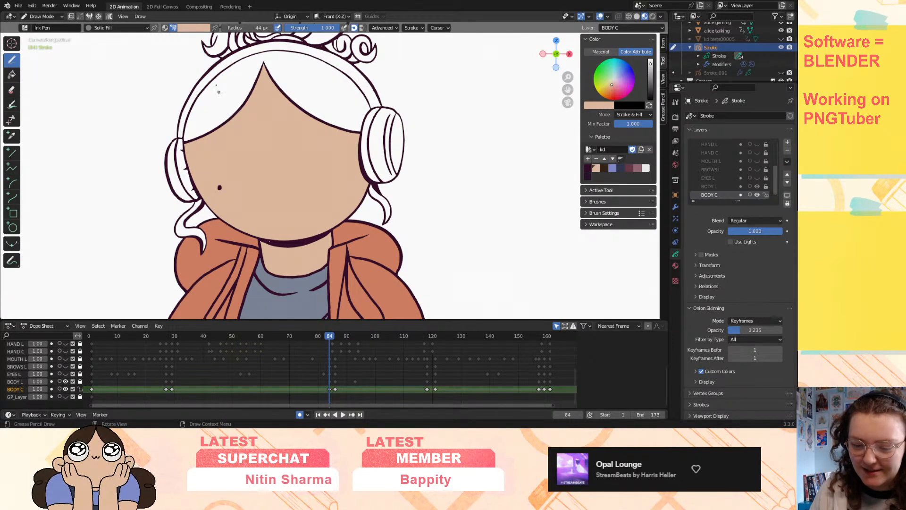
pyautogui.click(202, 27)
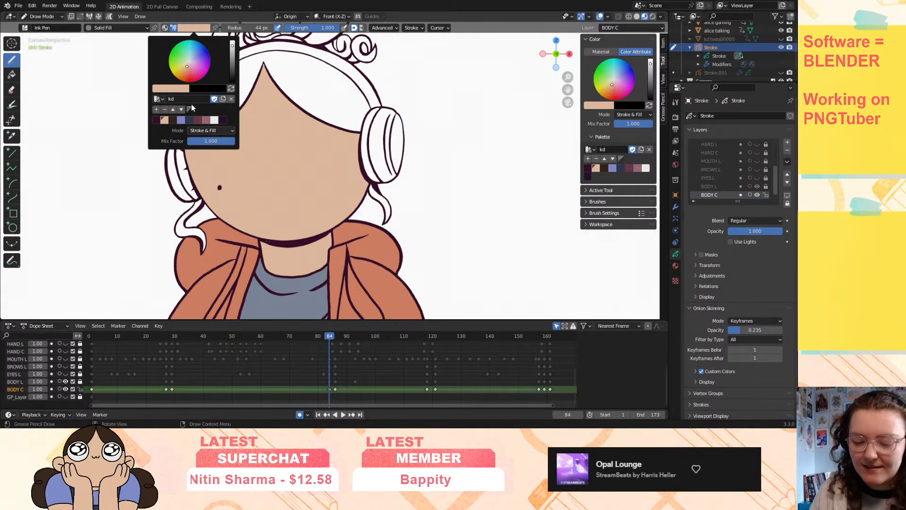
pyautogui.click(596, 105)
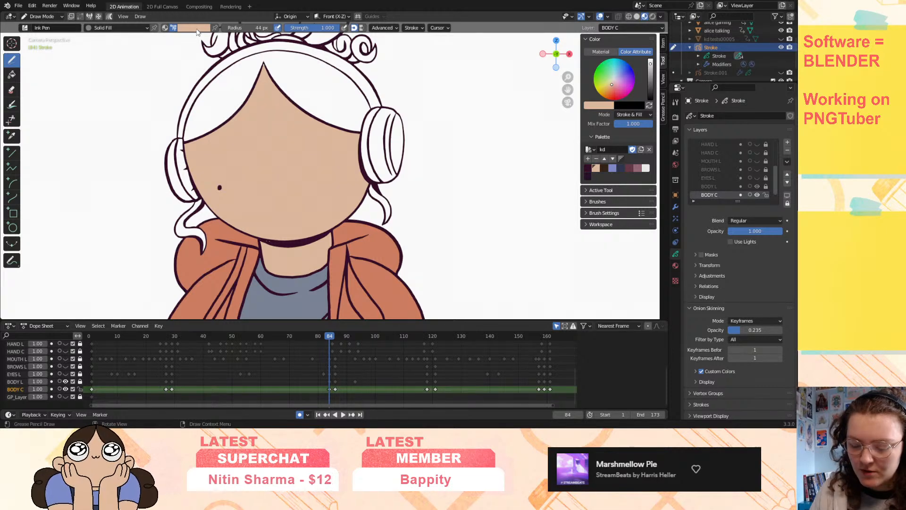
pyautogui.press('Down')
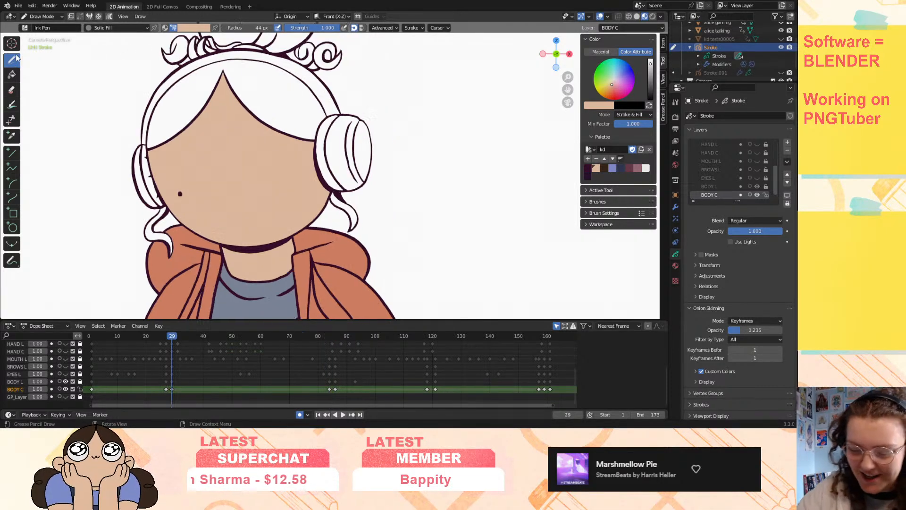
# - Check the face, neck and jacket fills on the BODY C keyframes between frame 1 and frame 159
pyautogui.press('Down')
pyautogui.press('Down')
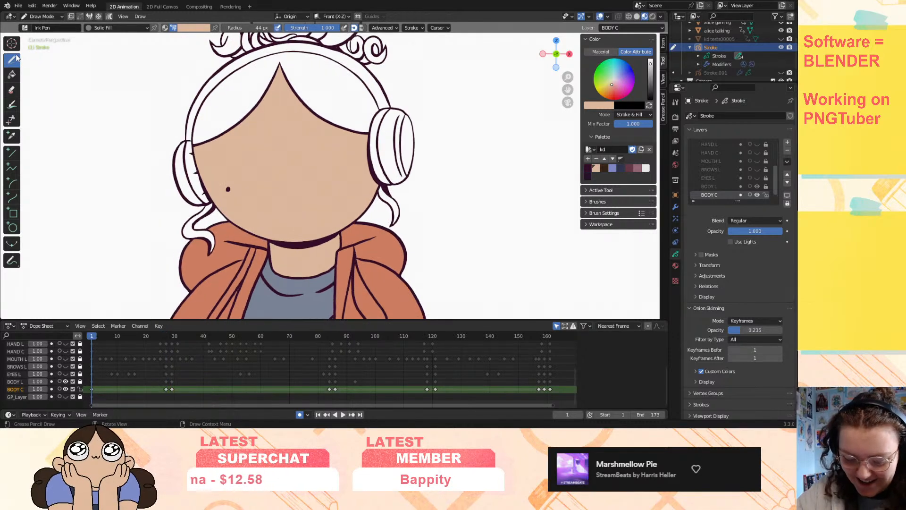
pyautogui.press('Up')
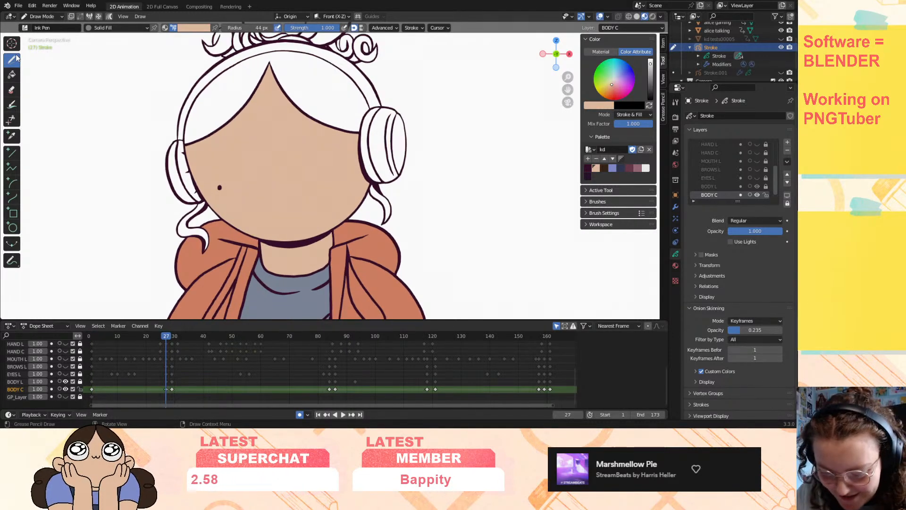
pyautogui.press('Up')
pyautogui.press('Up')
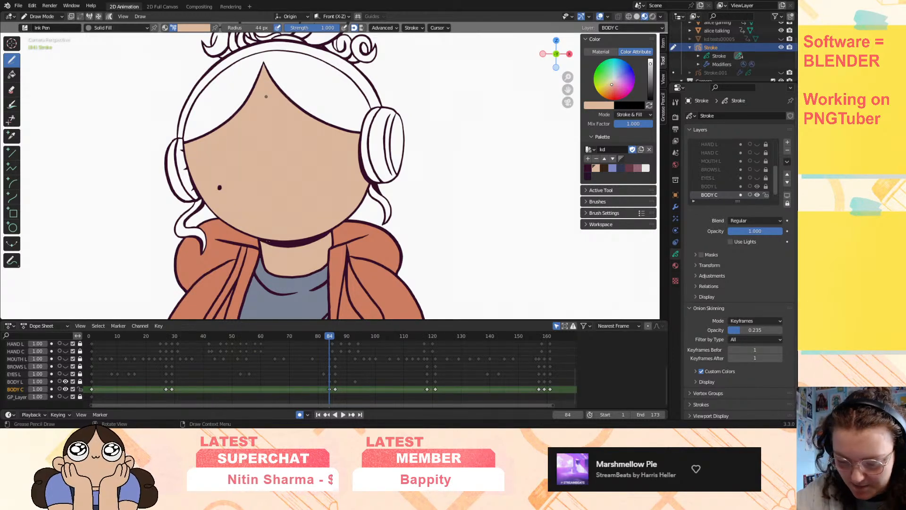
pyautogui.press('Up')
pyautogui.press('Up')
pyautogui.press('Up')
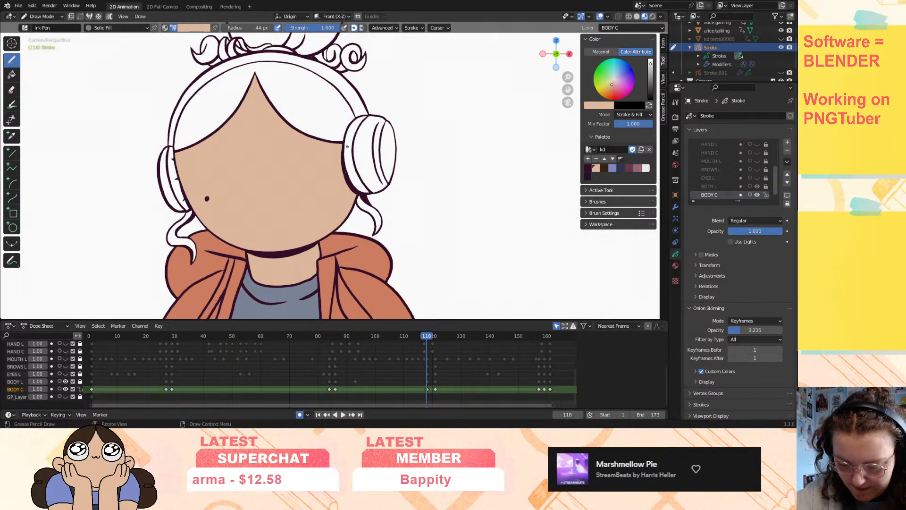
pyautogui.press('Up')
pyautogui.press('Up')
pyautogui.press('Up')
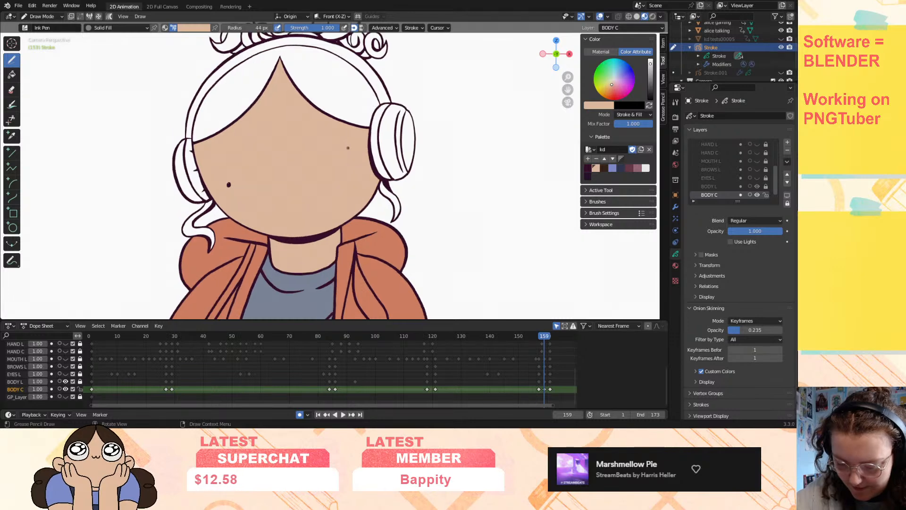
pyautogui.press('Down')
pyautogui.press('Down')
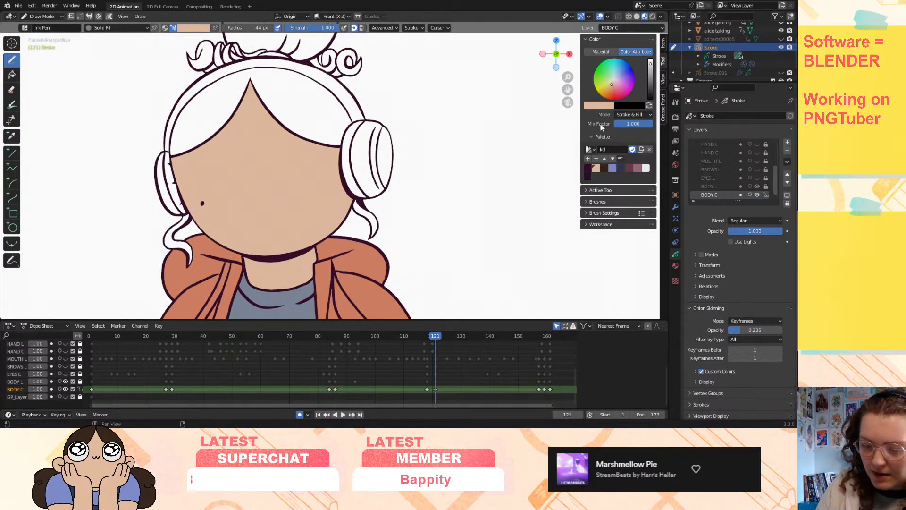
# - Pick the palette's dark brown for the pen, bring the hair bun into view and go to the BODY C keyframe at frame 161
pyautogui.click(604, 167)
pyautogui.moveTo(567, 89); pyautogui.dragTo(584, 134)
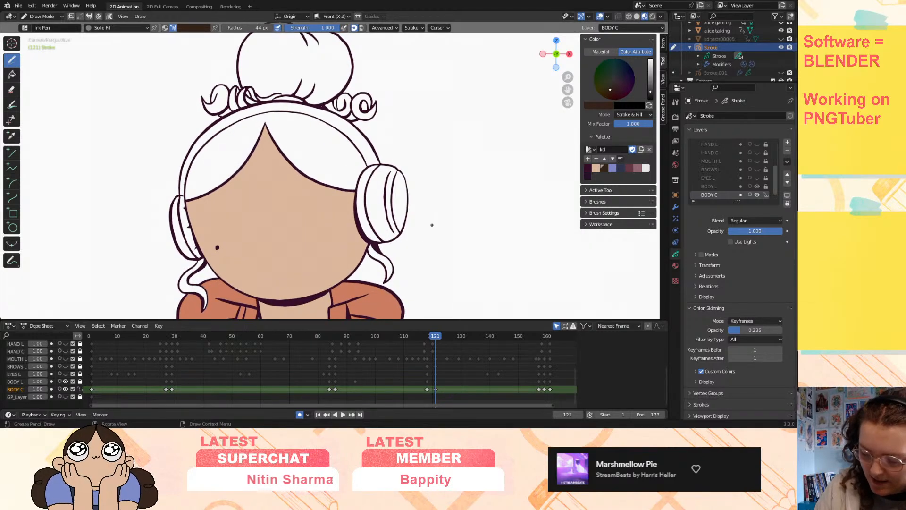
pyautogui.press('Down')
pyautogui.press('Down')
pyautogui.press('Up')
pyautogui.press('Up')
pyautogui.press('Up')
pyautogui.press('Up')
pyautogui.press('Up')
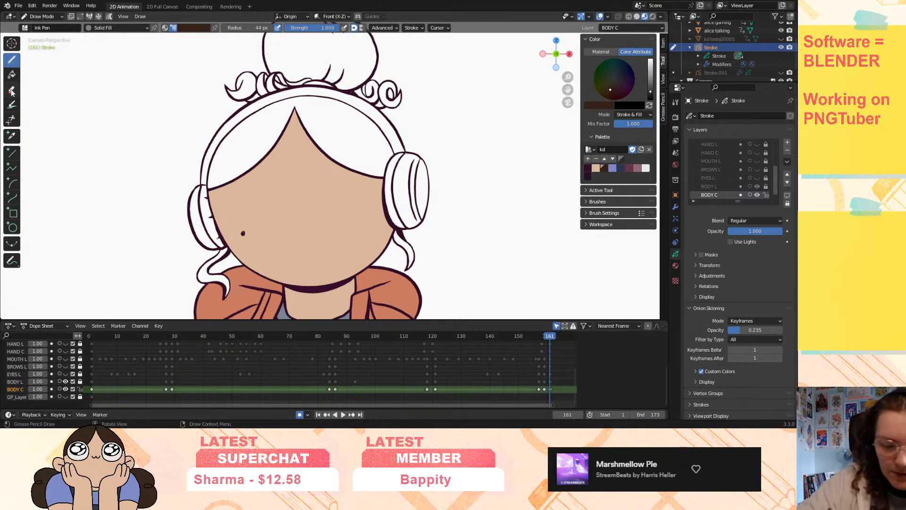
# - Set the Fill tool's leak size to 8 px and stroke extension to 0, and test-fill the hair strand below the right headphone
pyautogui.click(11, 74)
pyautogui.click(456, 28)
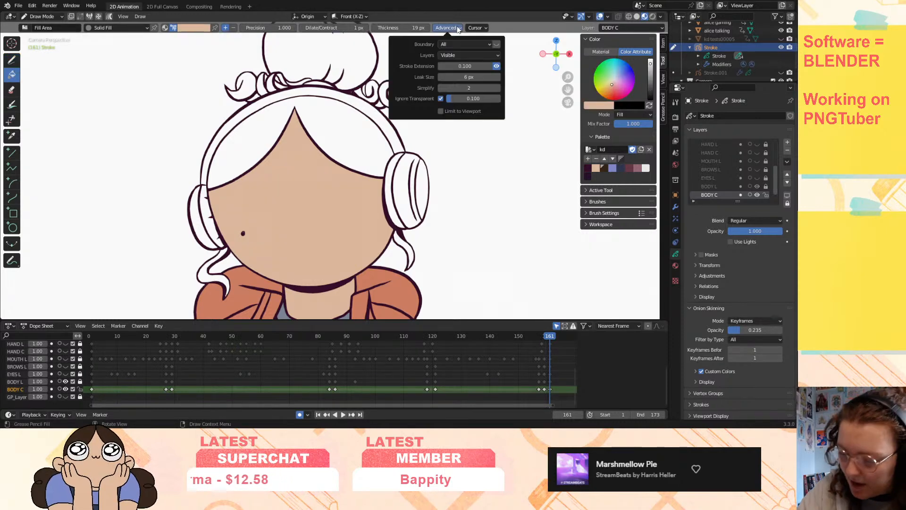
pyautogui.click(499, 77)
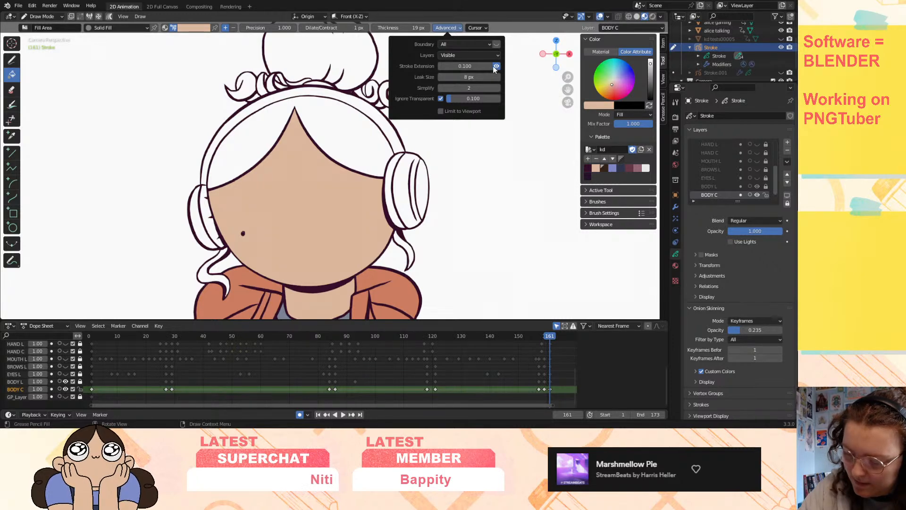
pyautogui.click(401, 241)
pyautogui.click(448, 28)
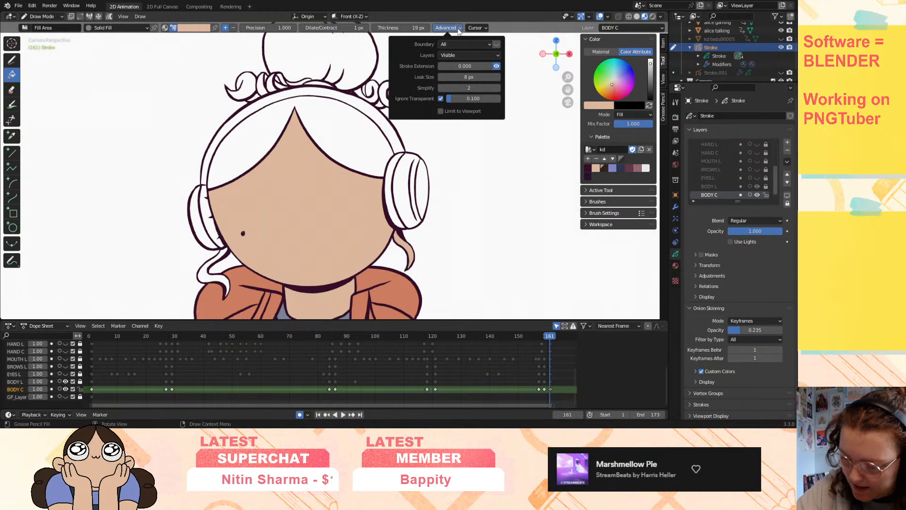
# - Fill both loose hair strands and the fringe with the palette's dark brown at frame 161, raising the leak size to 10 px
pyautogui.click(605, 168)
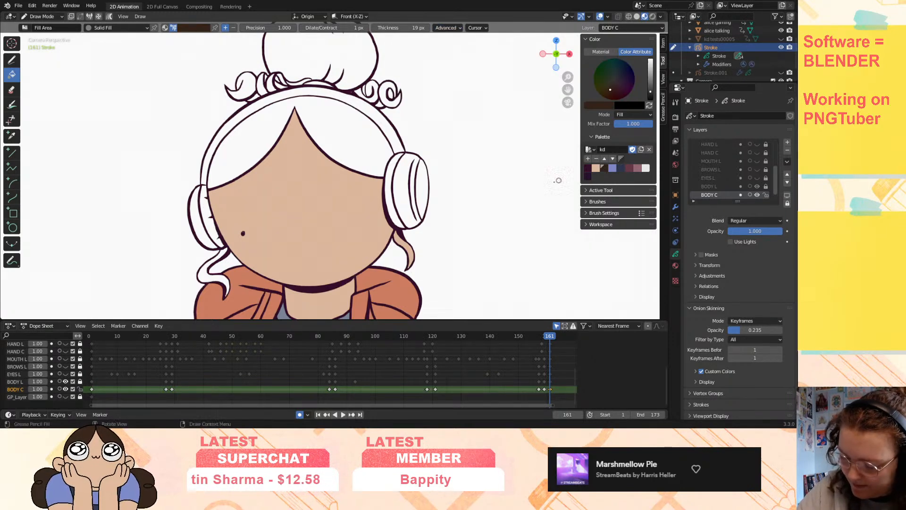
pyautogui.click(398, 248)
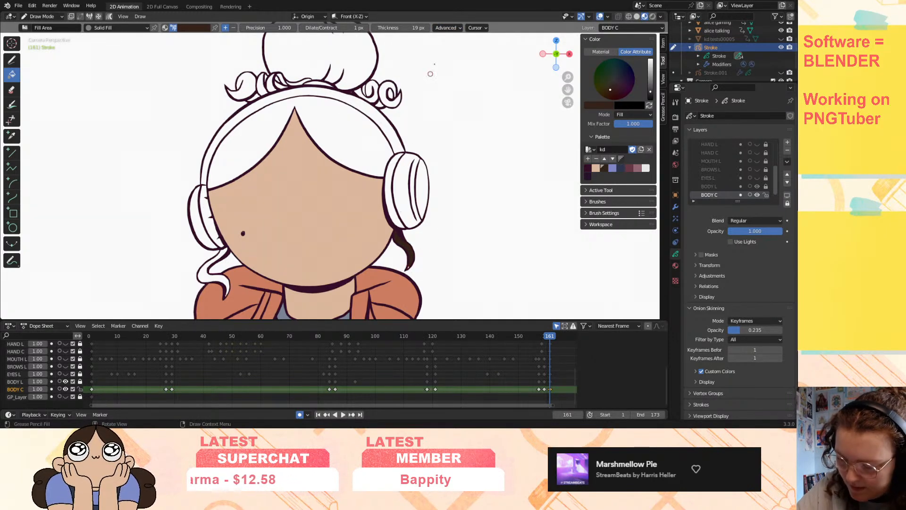
pyautogui.click(448, 28)
pyautogui.click(497, 78)
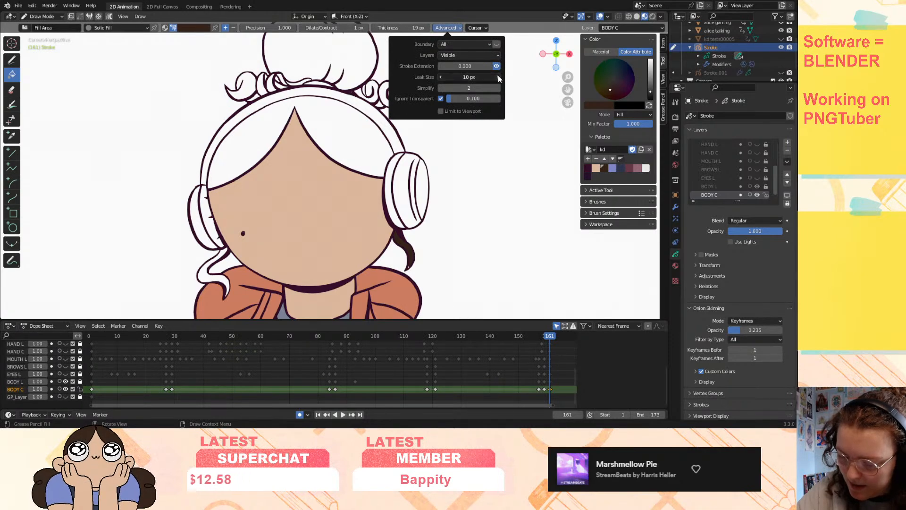
pyautogui.click(208, 275)
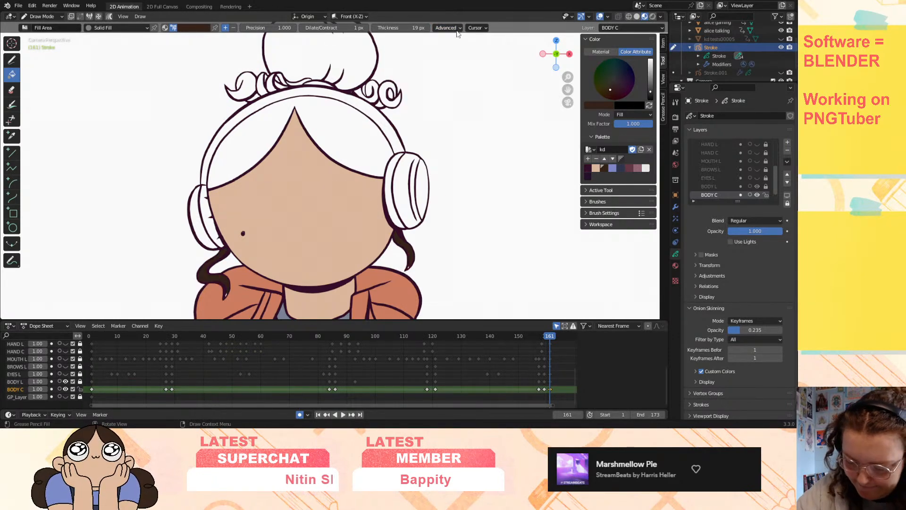
pyautogui.click(366, 122)
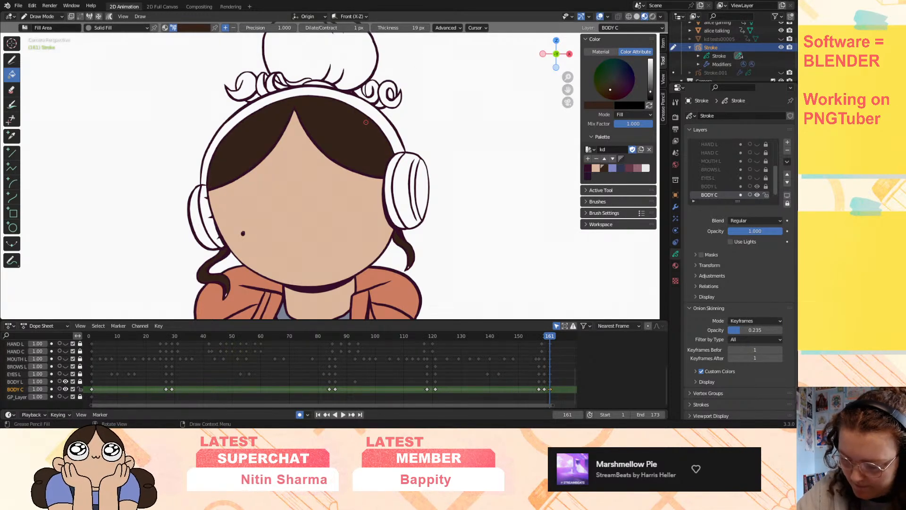
# - Lighten the dark brown slightly and fill the fringe, bun and curls beside the bun with it at frame 161
pyautogui.moveTo(650, 91); pyautogui.dragTo(650, 84)
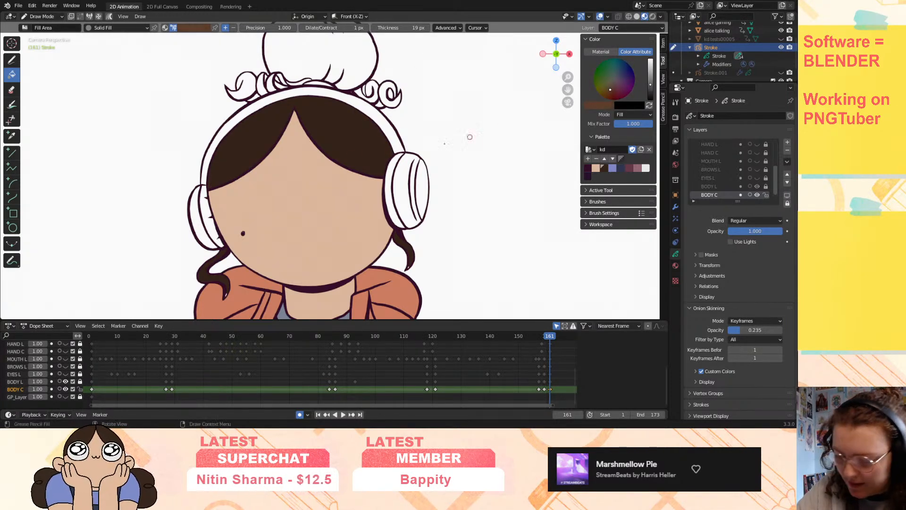
pyautogui.click(347, 136)
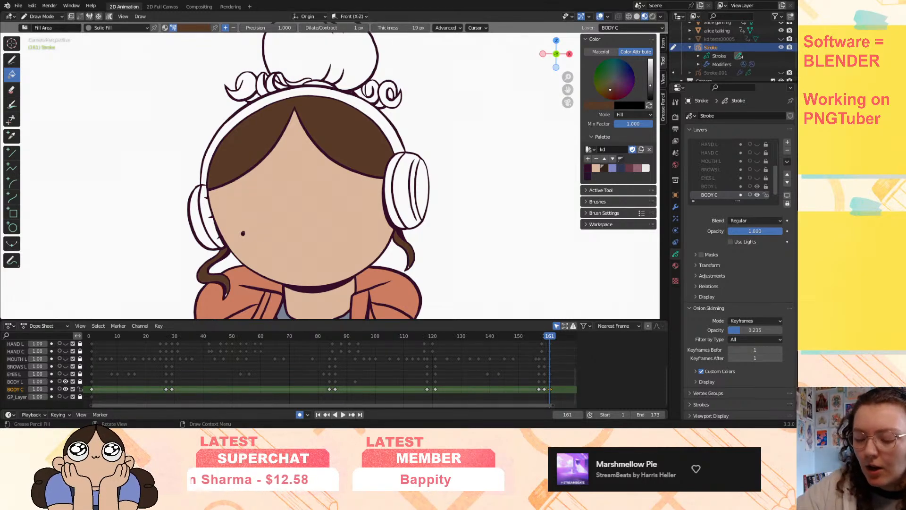
pyautogui.click(312, 47)
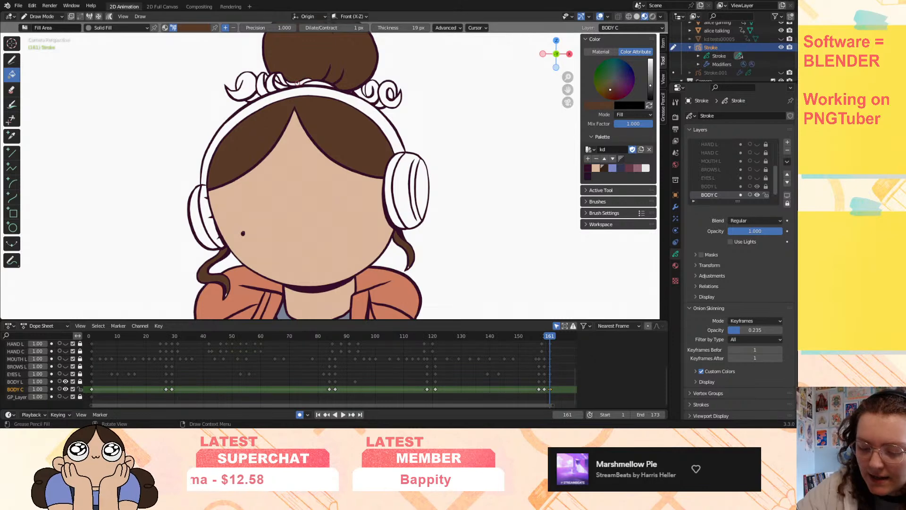
pyautogui.click(271, 81)
pyautogui.click(261, 88)
pyautogui.click(247, 88)
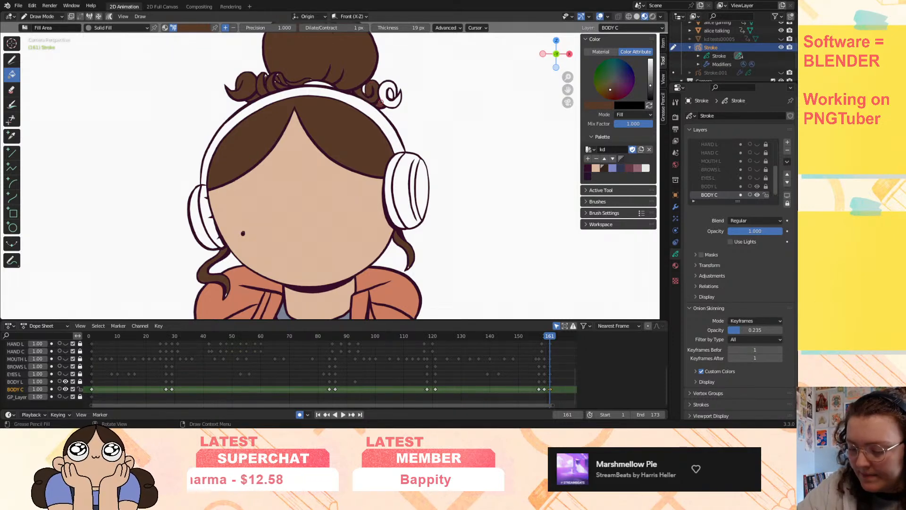
pyautogui.click(384, 92)
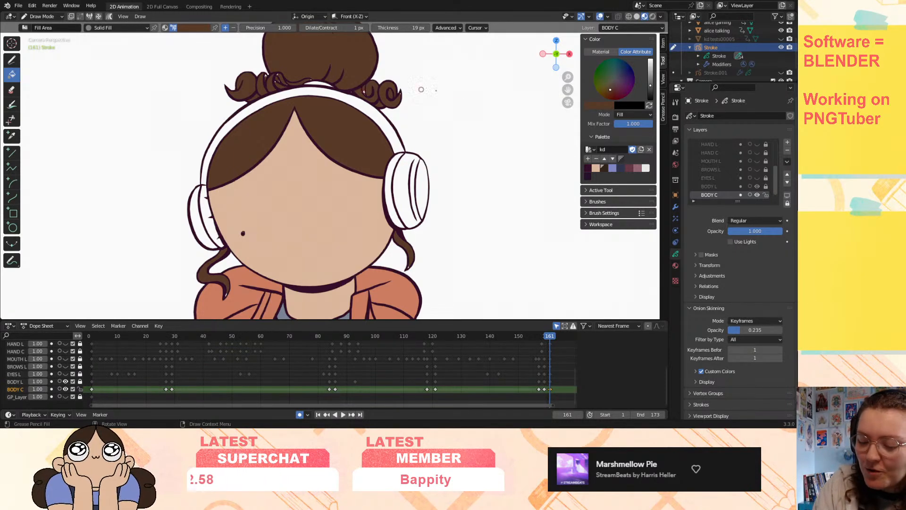
# - Fill the bun, curls, fringe and both loose hair strands with brown at frame 159
pyautogui.moveTo(568, 90)
pyautogui.mouseDown()
pyautogui.moveTo(507, 14)
pyautogui.moveTo(516, 99)
pyautogui.mouseUp()
pyautogui.press('Left')
pyautogui.press('Left')
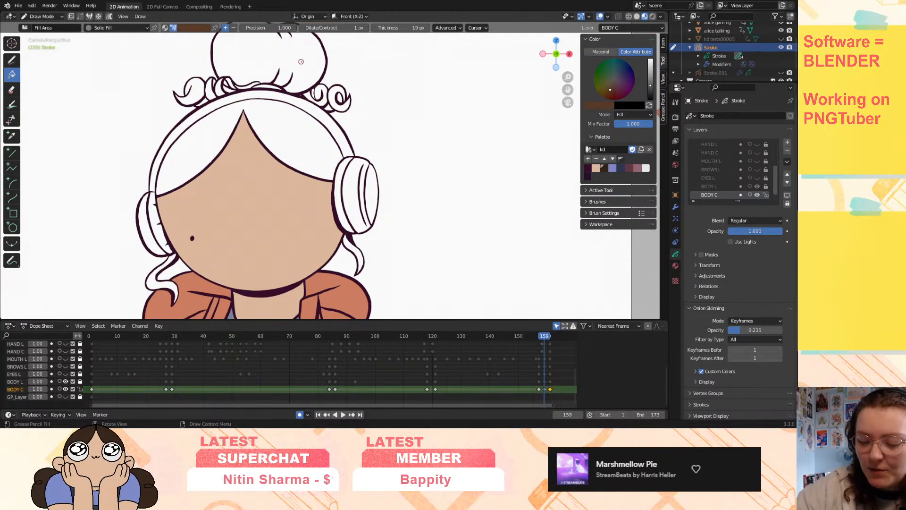
pyautogui.click(303, 66)
pyautogui.click(318, 89)
pyautogui.click(333, 97)
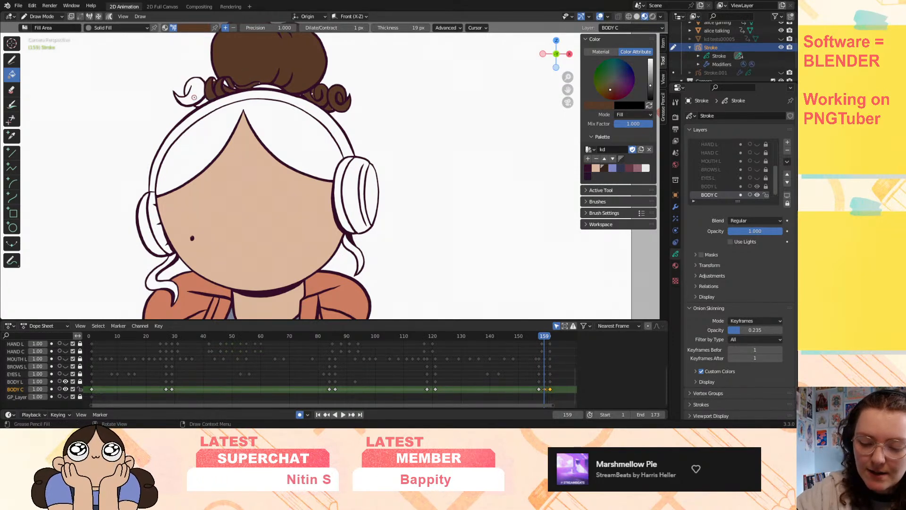
pyautogui.click(200, 95)
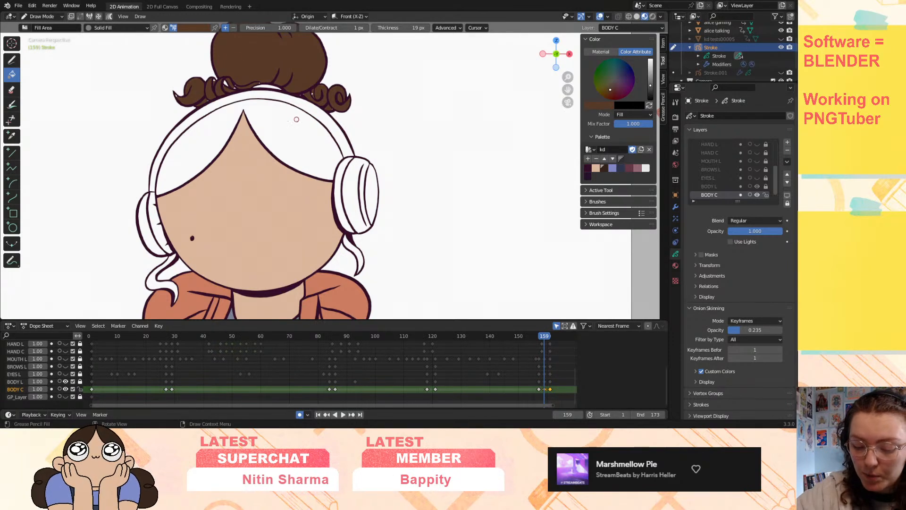
pyautogui.click(300, 140)
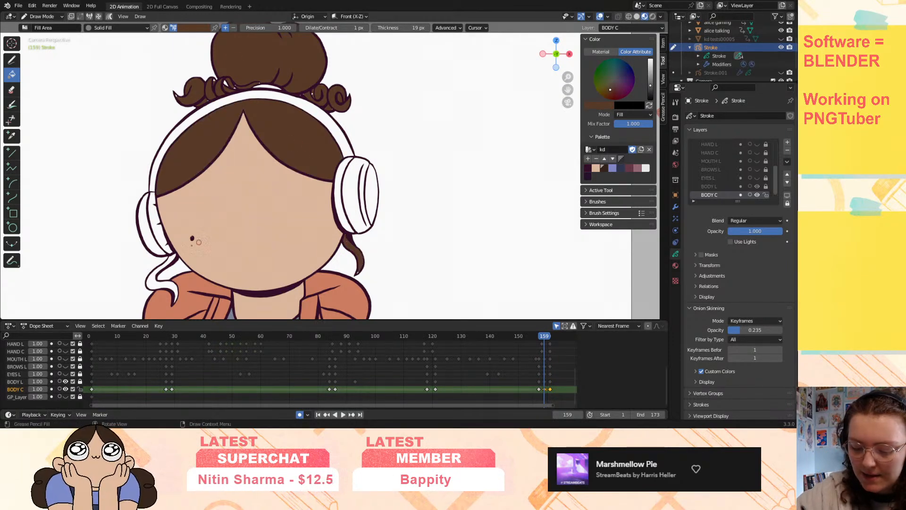
pyautogui.click(153, 276)
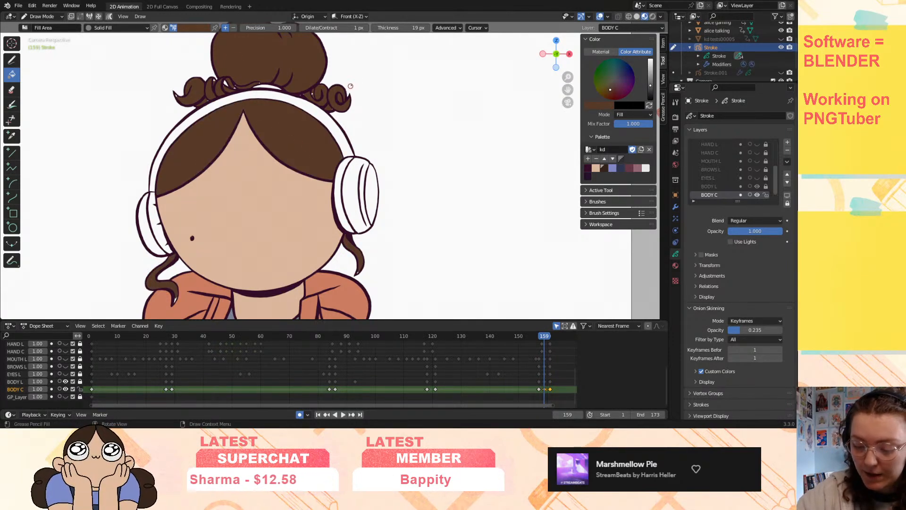
# - Fill the bun and the small curls on its left side with brown at frame 157
pyautogui.press('Left')
pyautogui.press('Left')
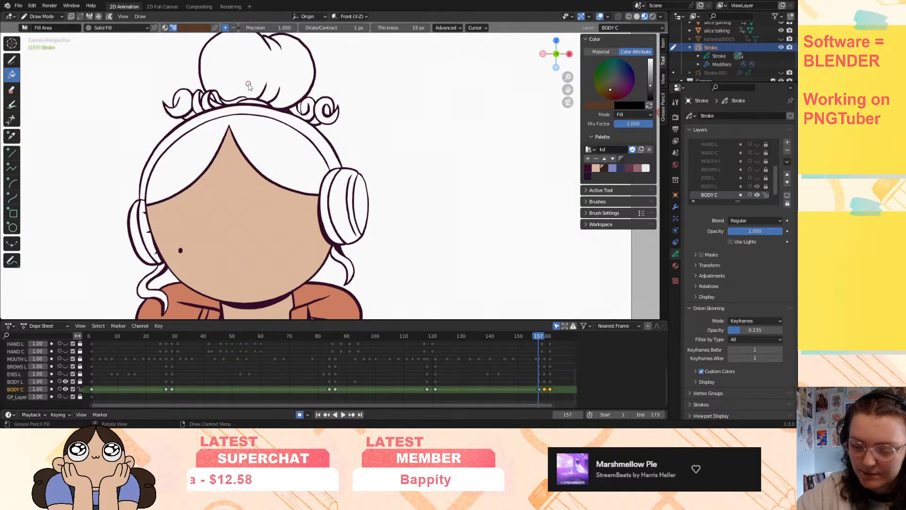
pyautogui.click(248, 84)
pyautogui.click(184, 103)
pyautogui.click(192, 115)
pyautogui.click(198, 104)
pyautogui.click(204, 101)
pyautogui.click(208, 101)
pyautogui.click(212, 100)
pyautogui.click(215, 96)
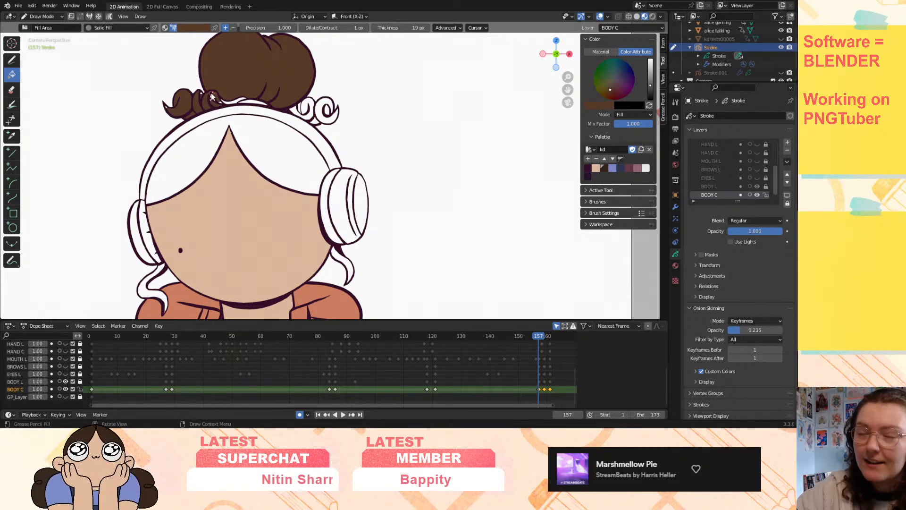
pyautogui.click(211, 97)
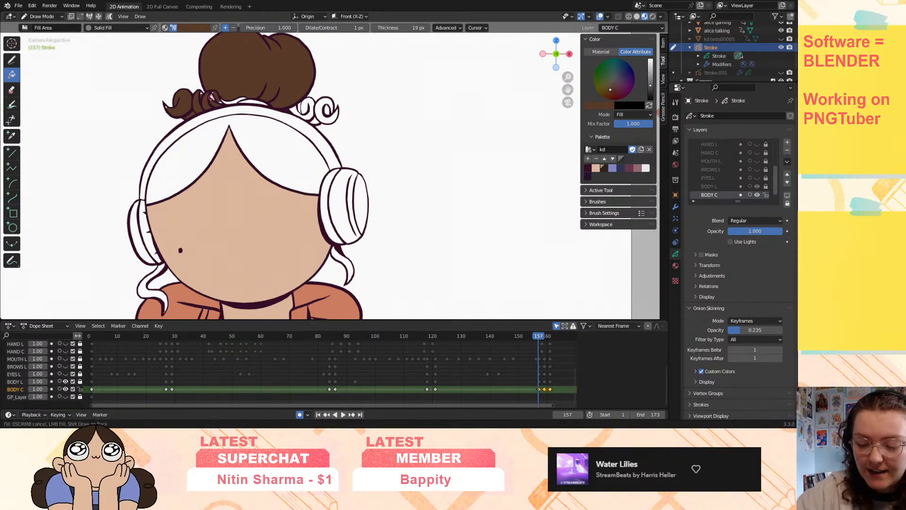
pyautogui.click(229, 101)
# - Fill the right-hand curls, the fringe and both loose hair strands with brown at frame 157
pyautogui.click(303, 107)
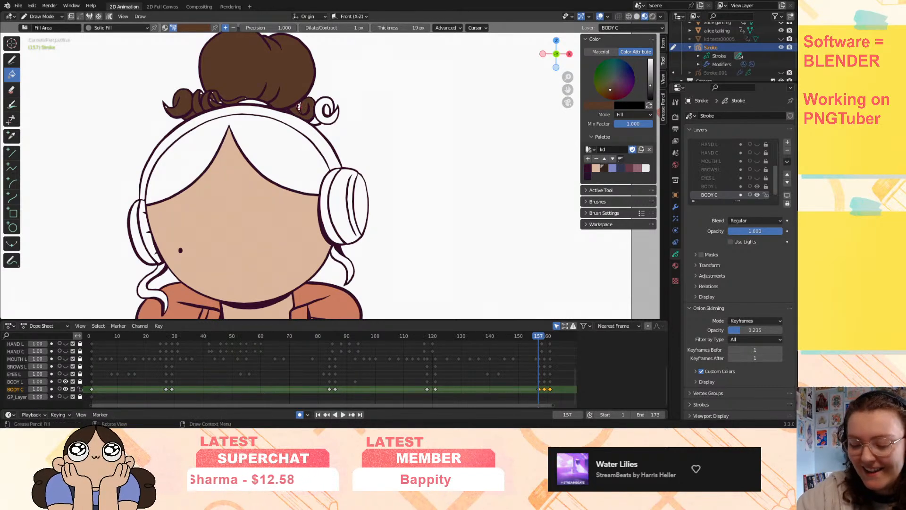
pyautogui.click(320, 115)
pyautogui.click(297, 166)
pyautogui.click(338, 257)
pyautogui.click(144, 286)
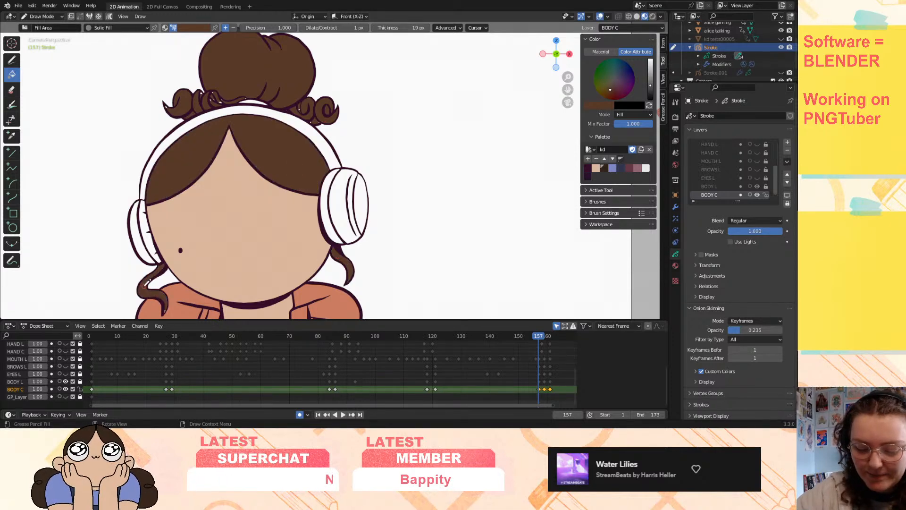
# - Go to the BODY C keyframe at frame 121 and fill the bun, fringe and right-hand curls with brown
pyautogui.press('Right')
pyautogui.press('Left')
pyautogui.press('Down')
pyautogui.click(253, 72)
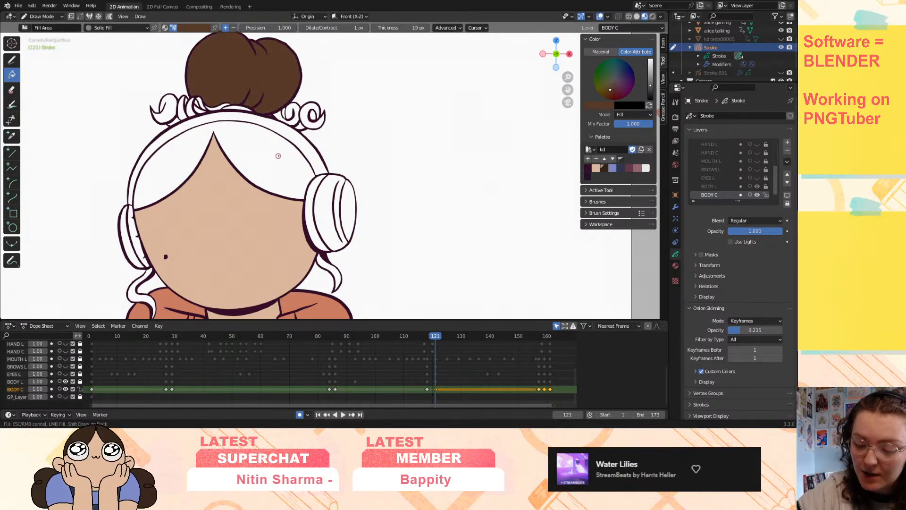
pyautogui.click(288, 131)
pyautogui.click(288, 112)
pyautogui.click(303, 116)
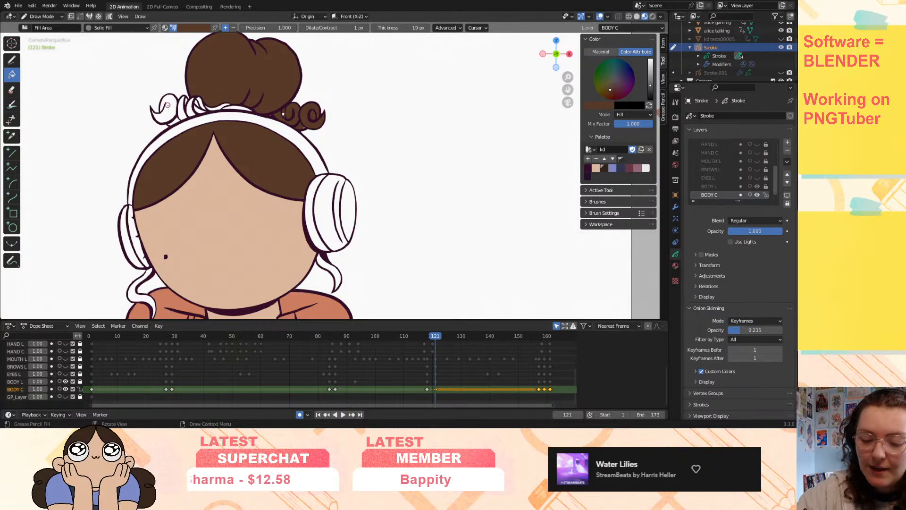
# - Fill the curls left of the bun and the left loose hair strand with brown at frame 121
pyautogui.click(167, 104)
pyautogui.click(182, 111)
pyautogui.click(192, 103)
pyautogui.click(198, 110)
pyautogui.click(199, 102)
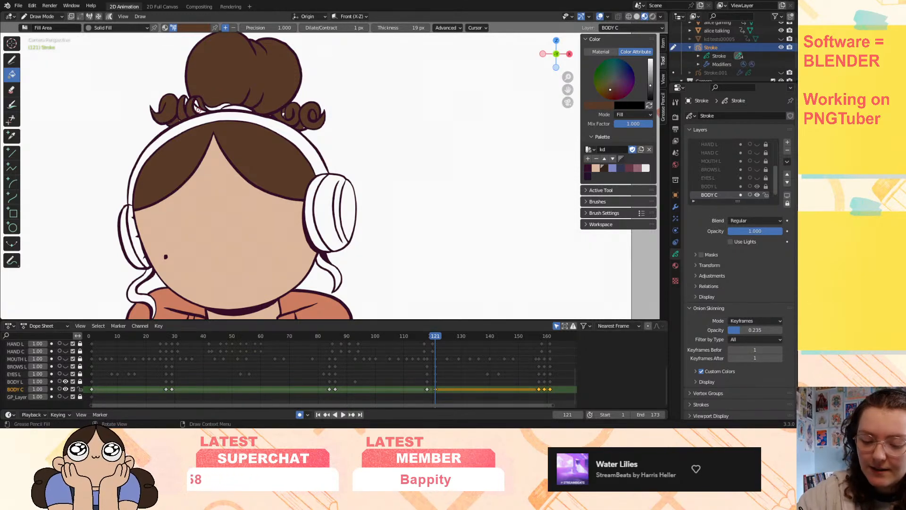
pyautogui.click(200, 106)
pyautogui.click(193, 98)
pyautogui.click(212, 109)
pyautogui.click(136, 291)
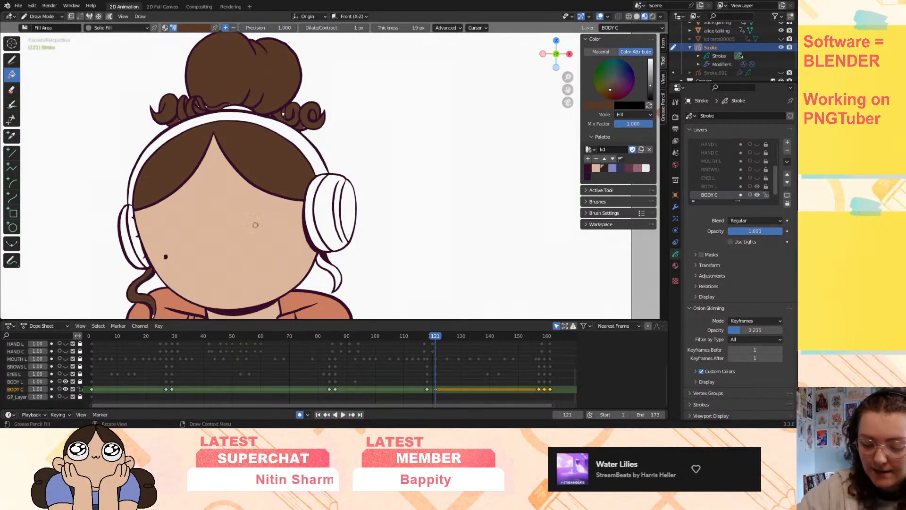
# - Fill the right loose hair strand with brown at frame 121 and go to the BODY C keyframe at frame 118
pyautogui.click(328, 266)
pyautogui.press('Left')
pyautogui.press('Left')
pyautogui.press('Left')
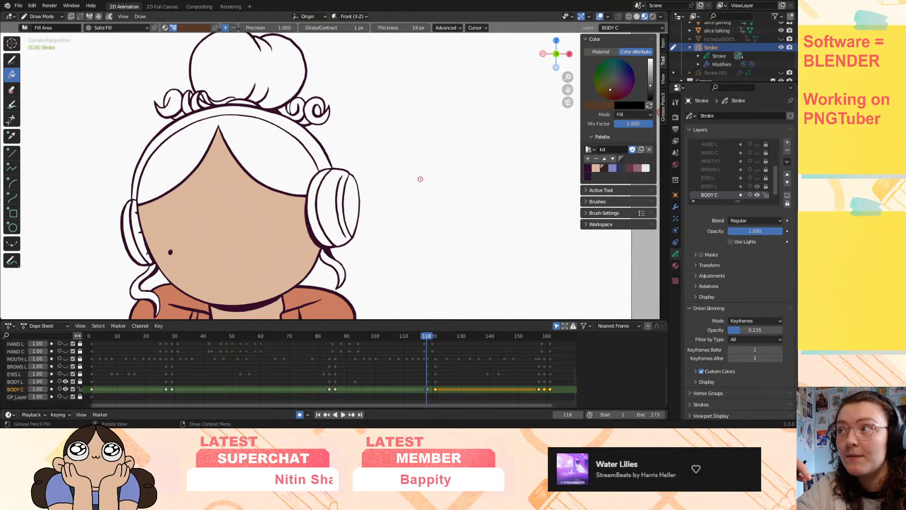
# - Fill the bun and the small curls on both sides of it with brown at frame 118
pyautogui.click(245, 74)
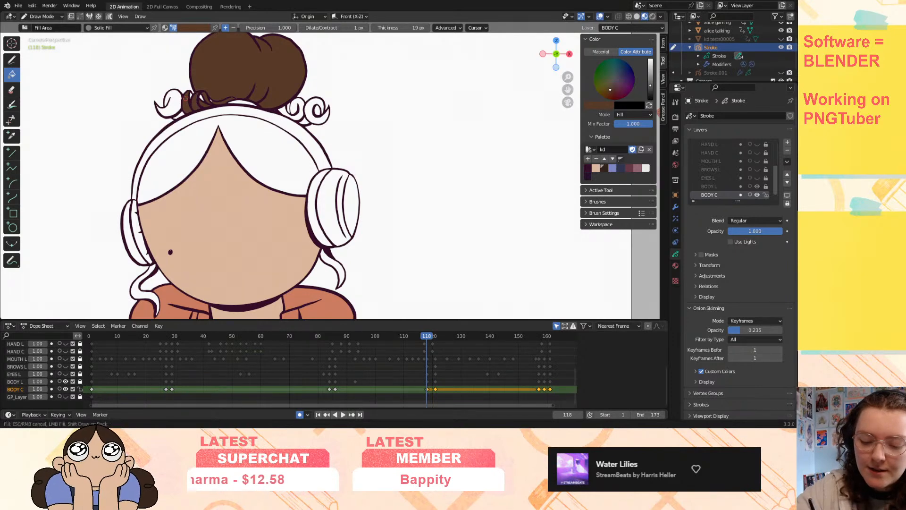
pyautogui.click(176, 101)
pyautogui.click(180, 114)
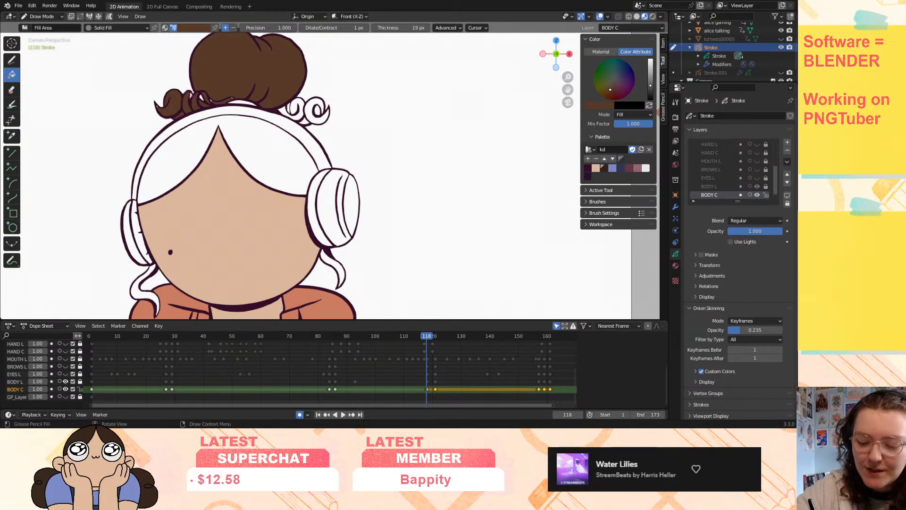
pyautogui.click(293, 109)
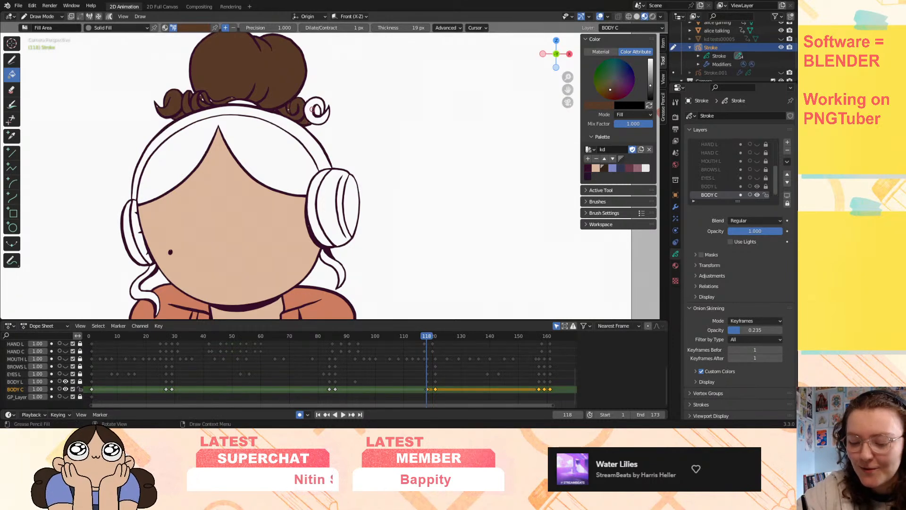
pyautogui.click(312, 110)
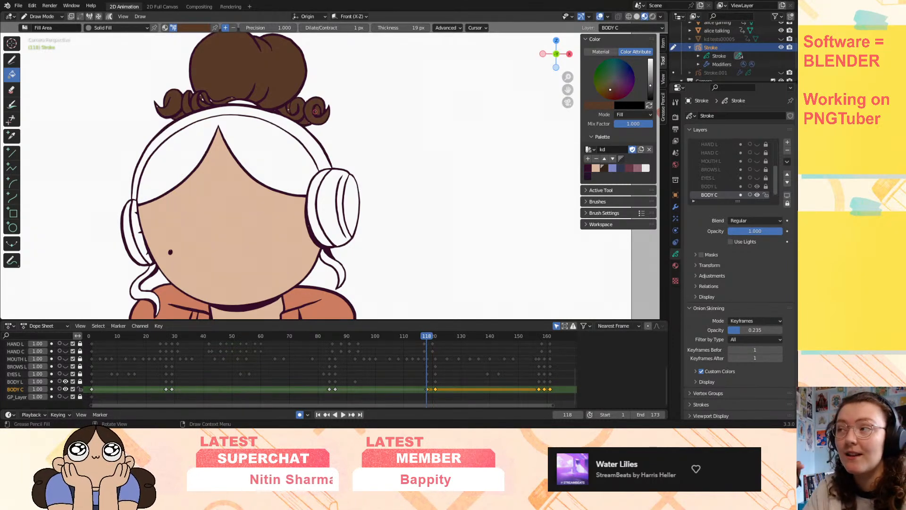
# - Fill the fringe and both loose hair strands with brown at frame 118, then compare with the neighbouring keyframe
pyautogui.moveTo(567, 90); pyautogui.dragTo(581, 82)
pyautogui.click(279, 143)
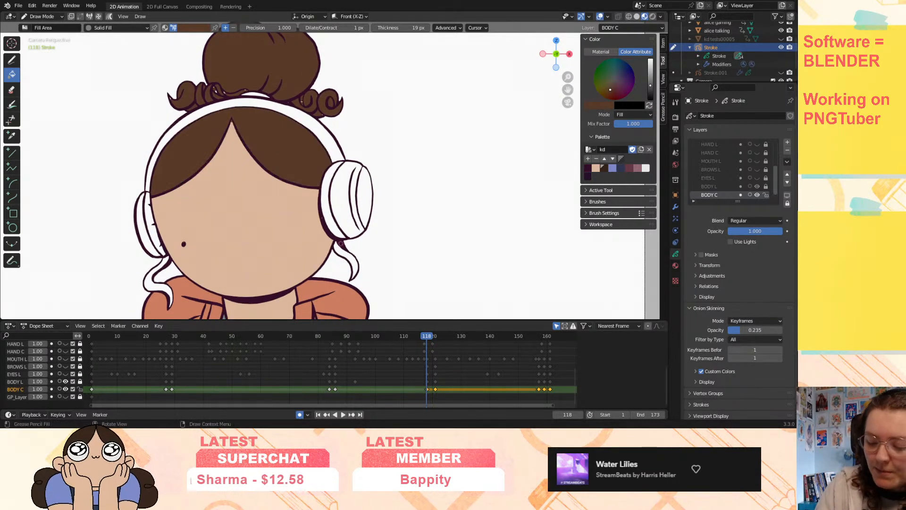
pyautogui.click(337, 252)
pyautogui.click(148, 279)
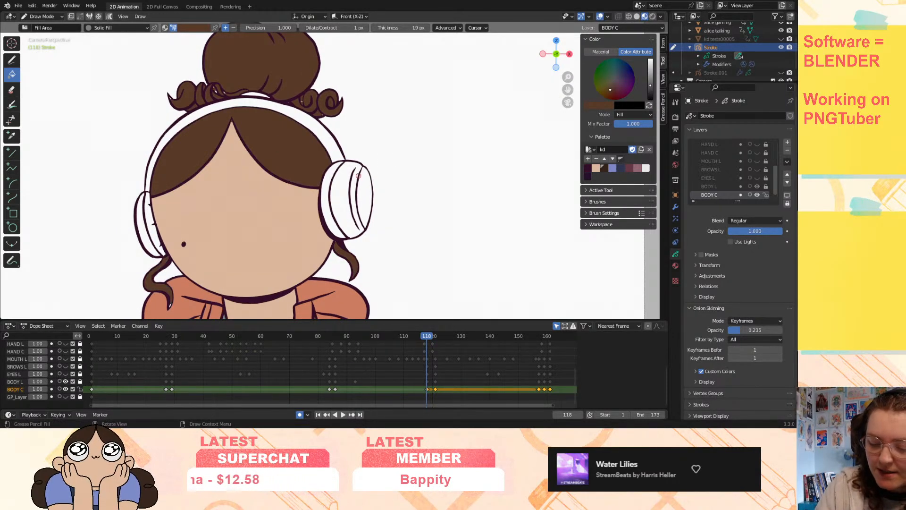
pyautogui.press('Up')
pyautogui.press('Down')
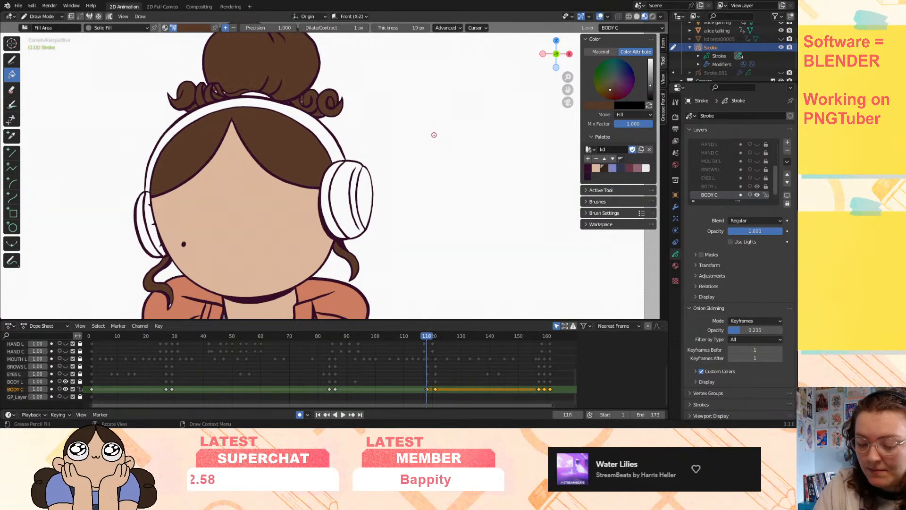
# - Go to the BODY C keyframe at frame 86 and fill both loose strands, the fringe and the bun with brown
pyautogui.press('Down')
pyautogui.click(360, 241)
pyautogui.click(321, 142)
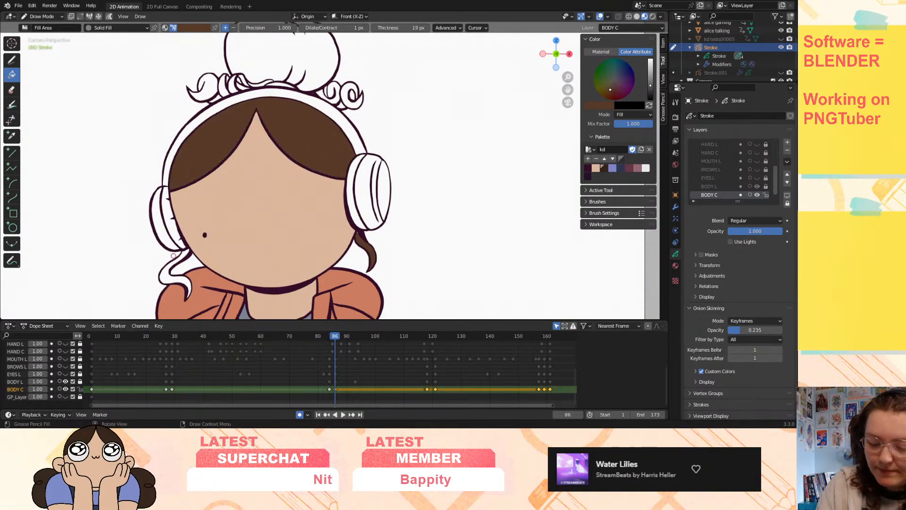
pyautogui.click(164, 274)
pyautogui.click(288, 63)
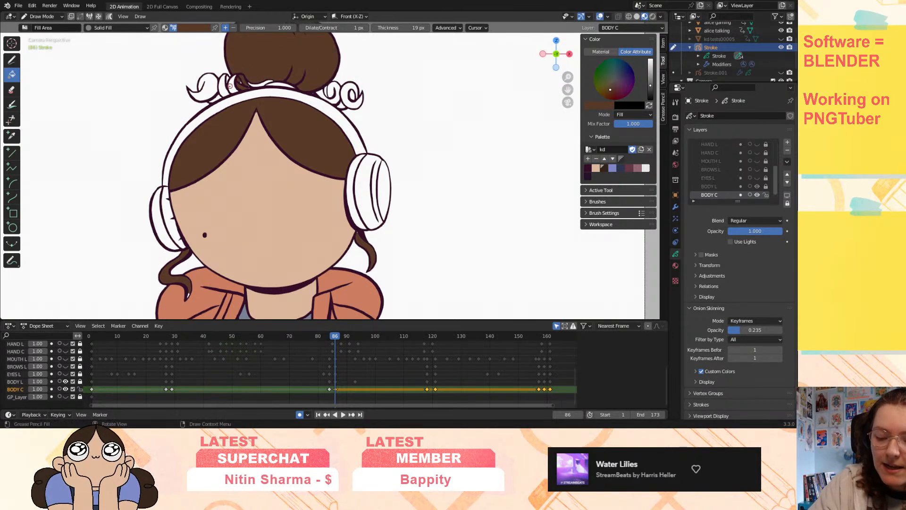
# - Fill the small curls on both sides of the bun with brown at frame 86 and compare with the neighbouring keyframe
pyautogui.click(215, 86)
pyautogui.click(218, 96)
pyautogui.click(227, 79)
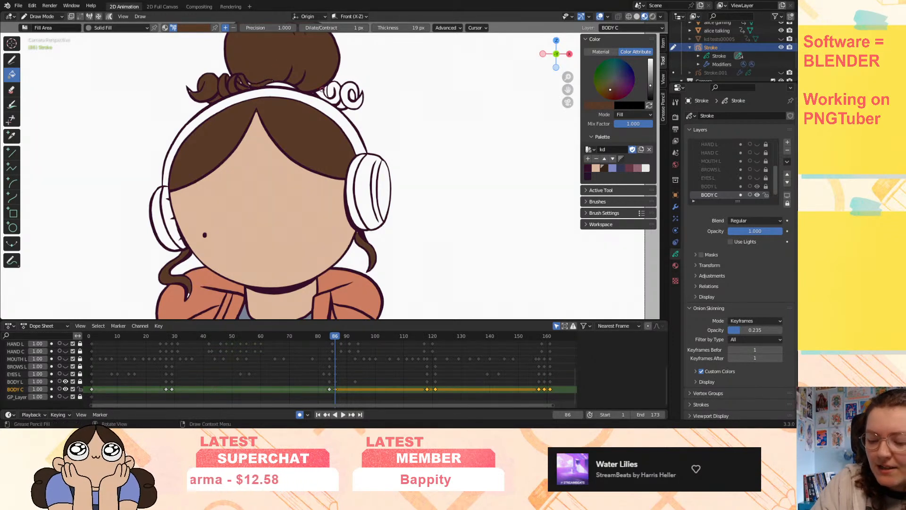
pyautogui.click(330, 88)
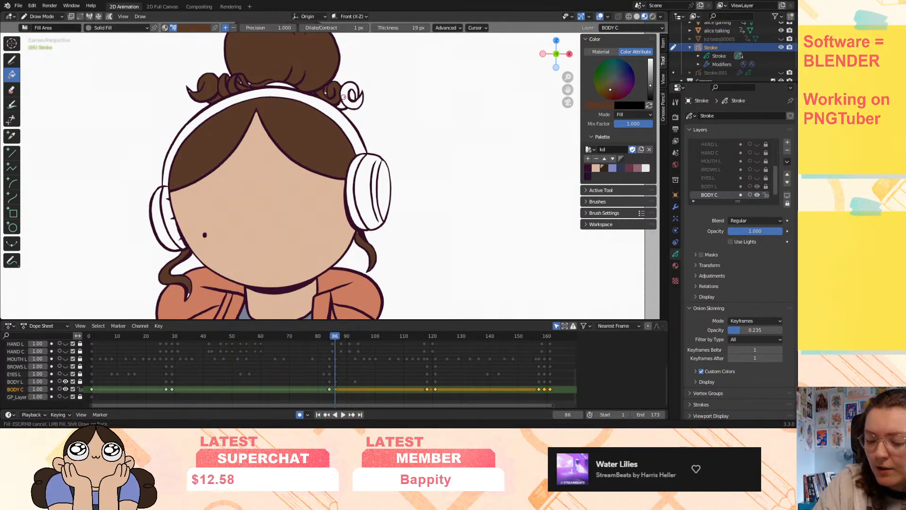
pyautogui.click(348, 98)
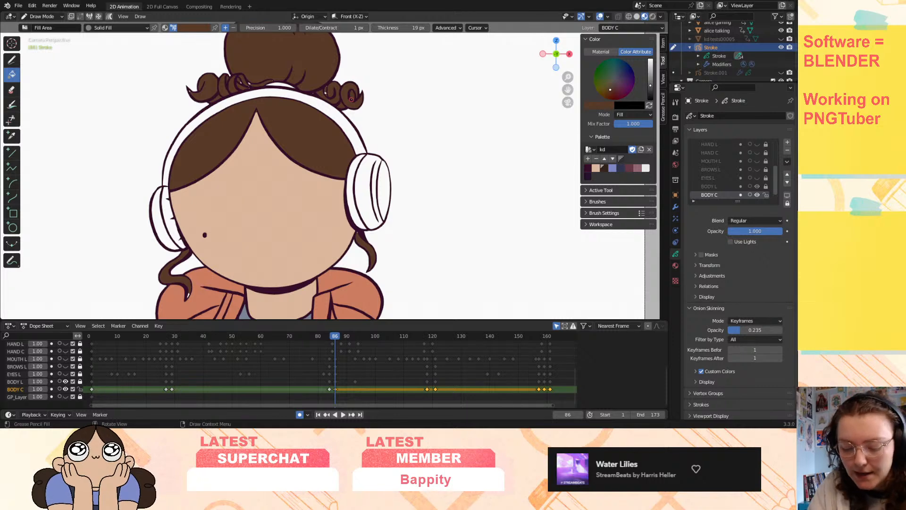
pyautogui.press('Up')
pyautogui.press('Down')
# - Go to the BODY C keyframe at frame 84 and fill the loose strands, fringe and bun with brown
pyautogui.press('Down')
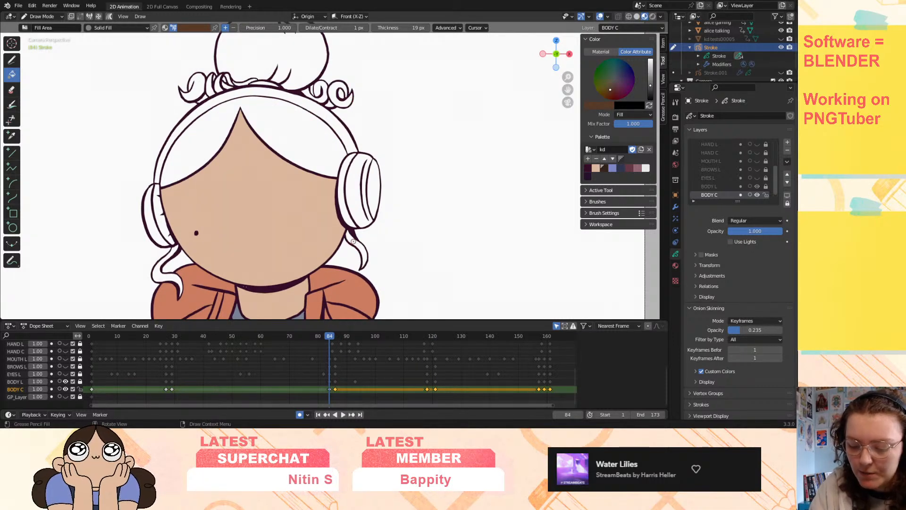
pyautogui.click(160, 275)
pyautogui.click(196, 148)
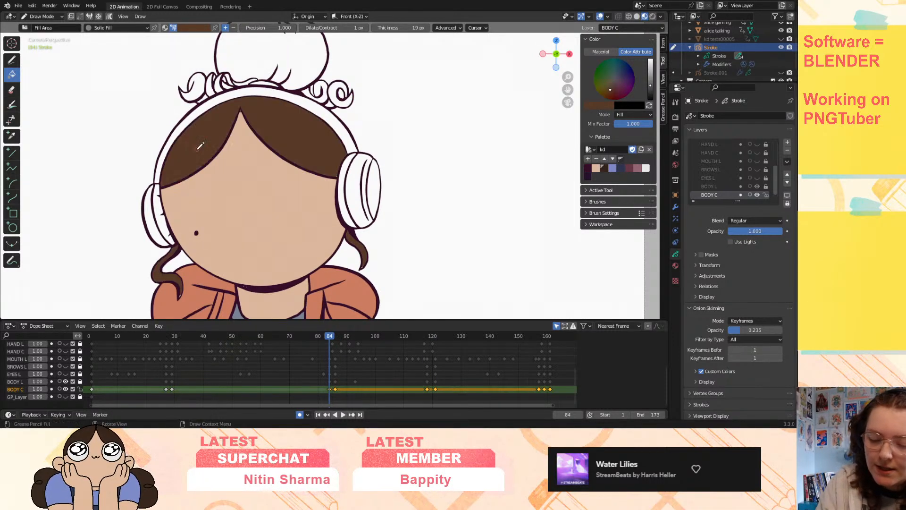
pyautogui.click(273, 50)
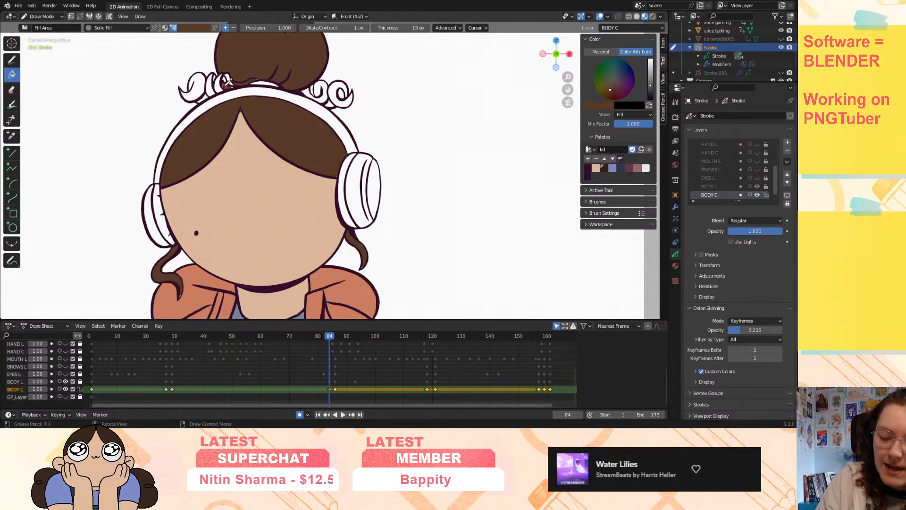
# - Fill the small curls on both sides of the bun with brown at frame 84
pyautogui.click(219, 86)
pyautogui.click(211, 86)
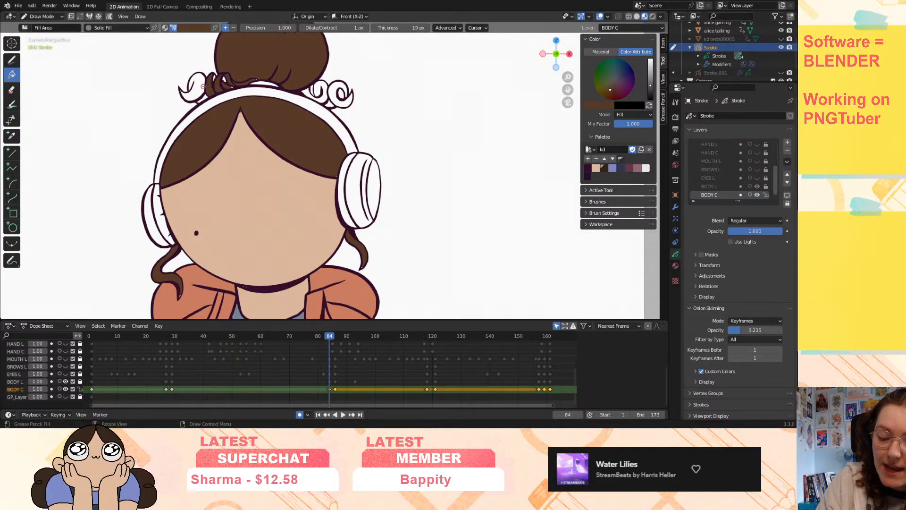
pyautogui.click(201, 87)
pyautogui.click(206, 96)
pyautogui.click(216, 75)
pyautogui.click(225, 79)
pyautogui.click(312, 92)
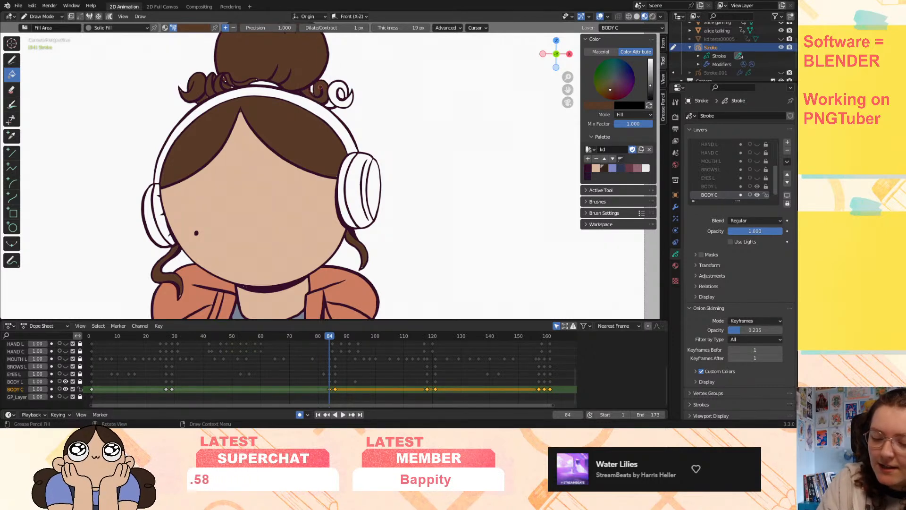
pyautogui.click(346, 92)
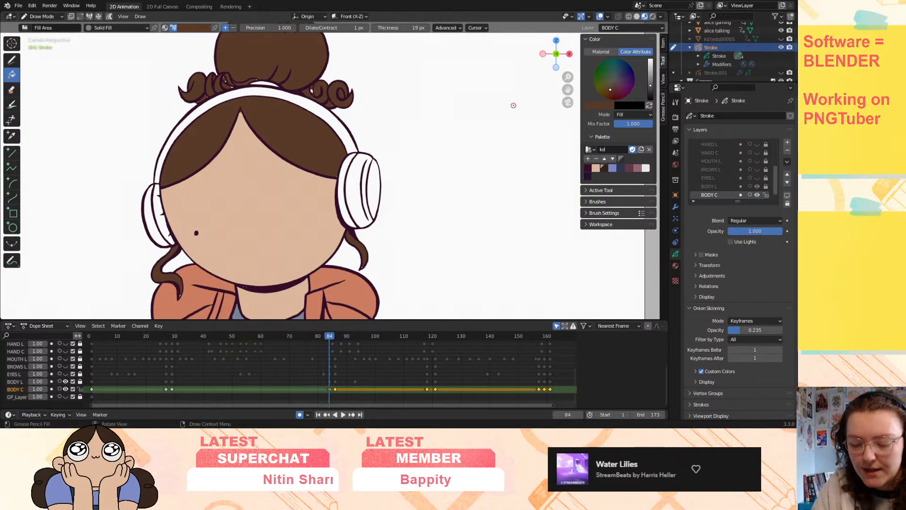
# - Go to the BODY C keyframe at frame 29 and fill the bun and the curls on both sides with brown
pyautogui.press('Down')
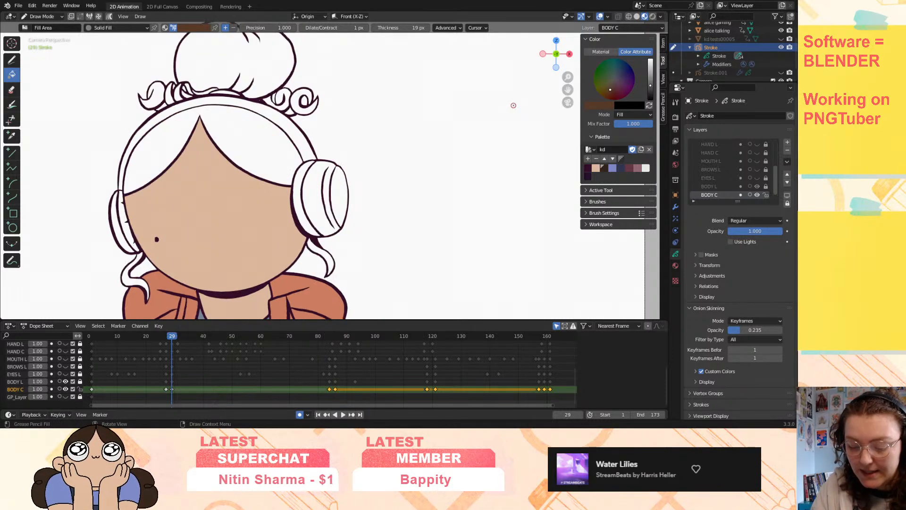
pyautogui.click(238, 61)
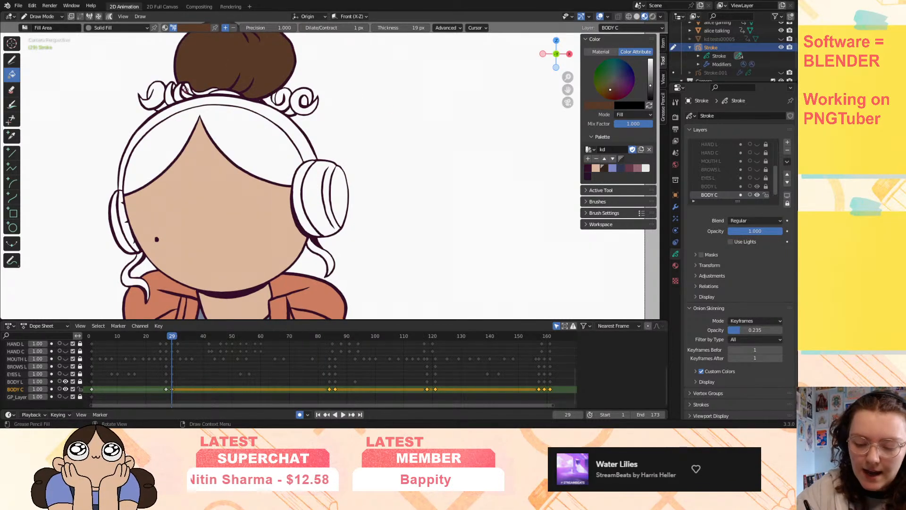
pyautogui.click(158, 97)
pyautogui.click(169, 97)
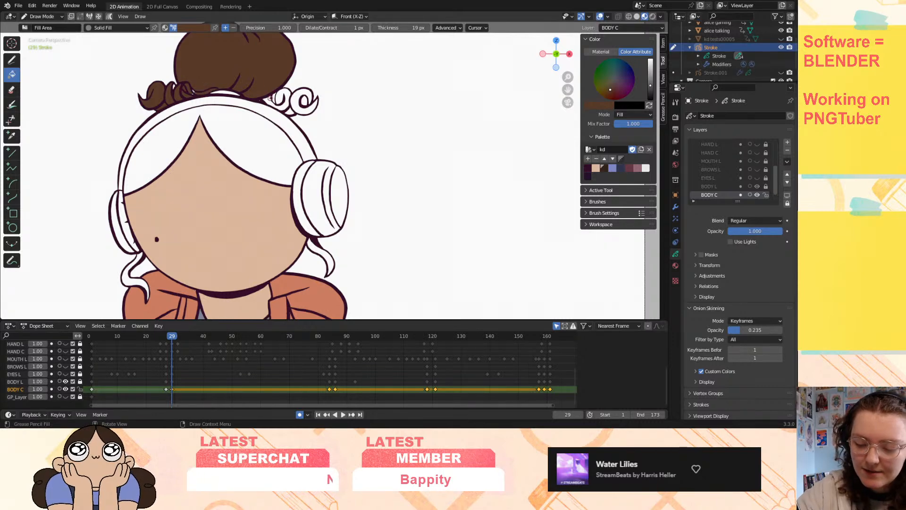
pyautogui.click(276, 98)
pyautogui.click(290, 108)
pyautogui.click(302, 91)
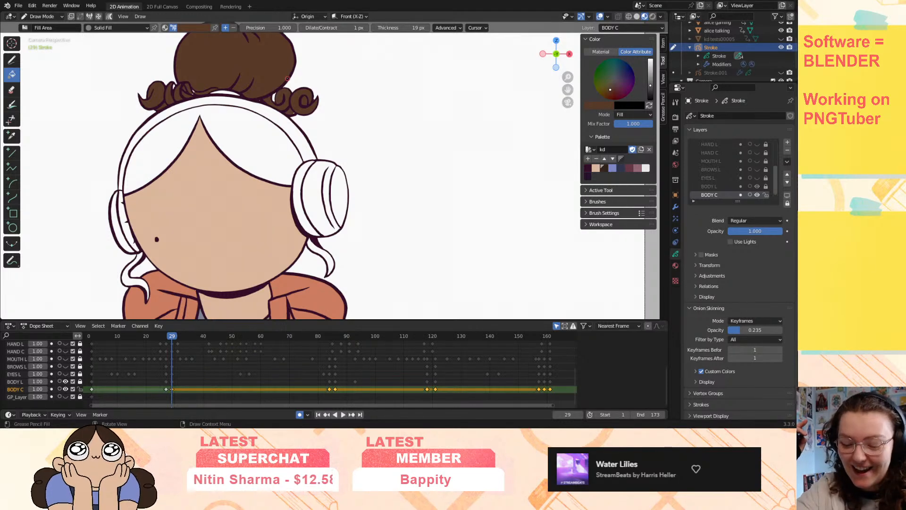
# - Fill the fringe and the right loose hair strand with brown at frame 29, and go to the keyframe at frame 27
pyautogui.press('Down')
pyautogui.press('Up')
pyautogui.press('Up')
pyautogui.press('Down')
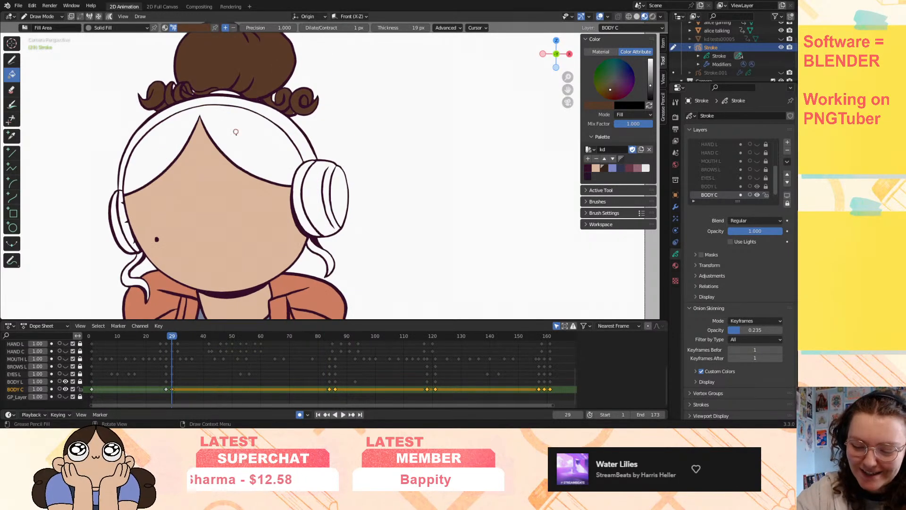
pyautogui.click(234, 120)
pyautogui.click(319, 251)
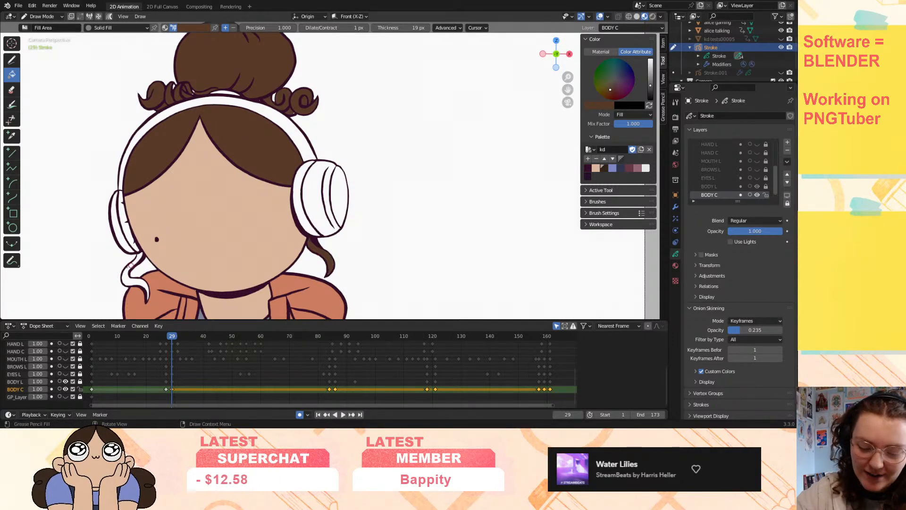
pyautogui.press('Down')
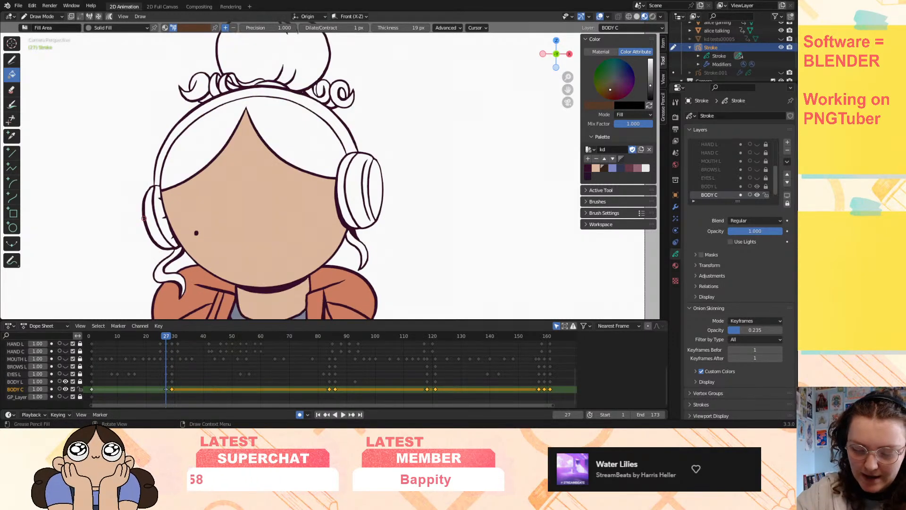
# - Fill the front hair, the bun and the outermost left curl with brown on frame 27 of the BODY C layer
pyautogui.click(277, 122)
pyautogui.click(263, 47)
pyautogui.click(201, 91)
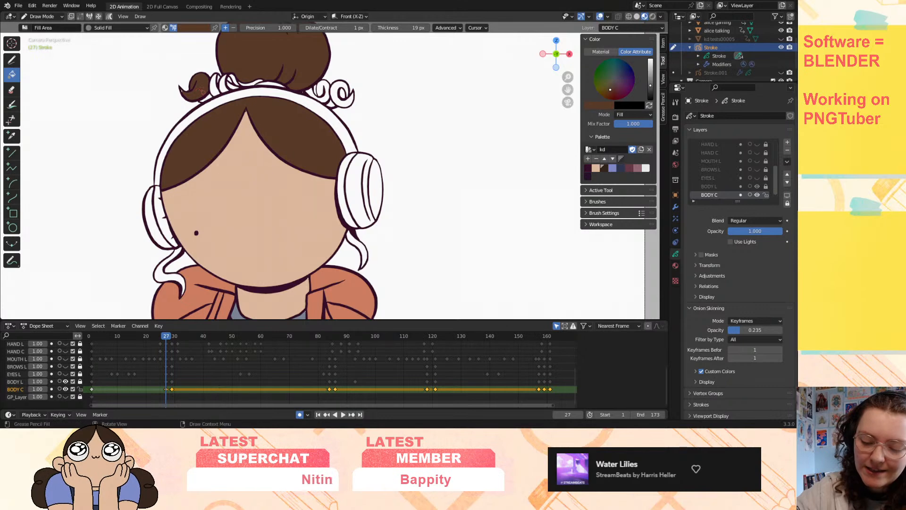
# - Fill the remaining small curls on both sides of the bun with brown on frame 27
pyautogui.click(221, 82)
pyautogui.click(232, 85)
pyautogui.click(231, 77)
pyautogui.click(234, 79)
pyautogui.click(249, 85)
pyautogui.click(317, 100)
pyautogui.click(324, 89)
pyautogui.click(330, 105)
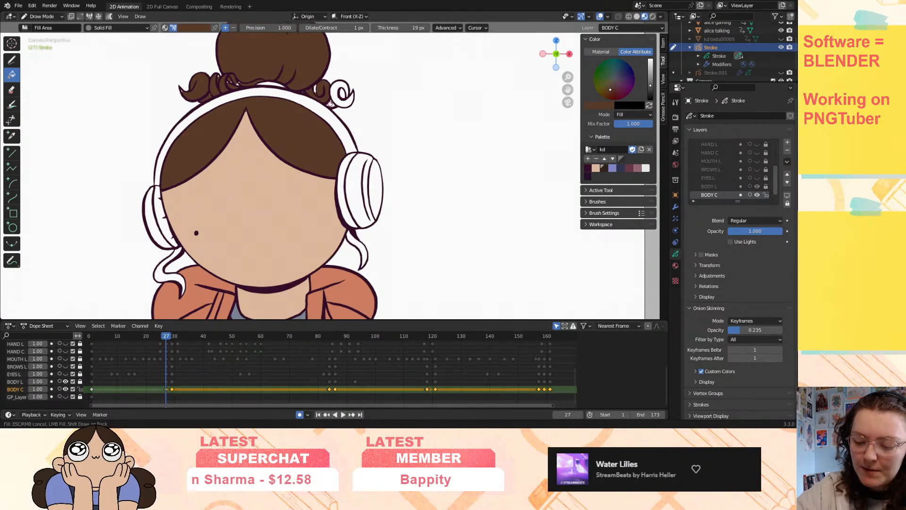
pyautogui.click(345, 91)
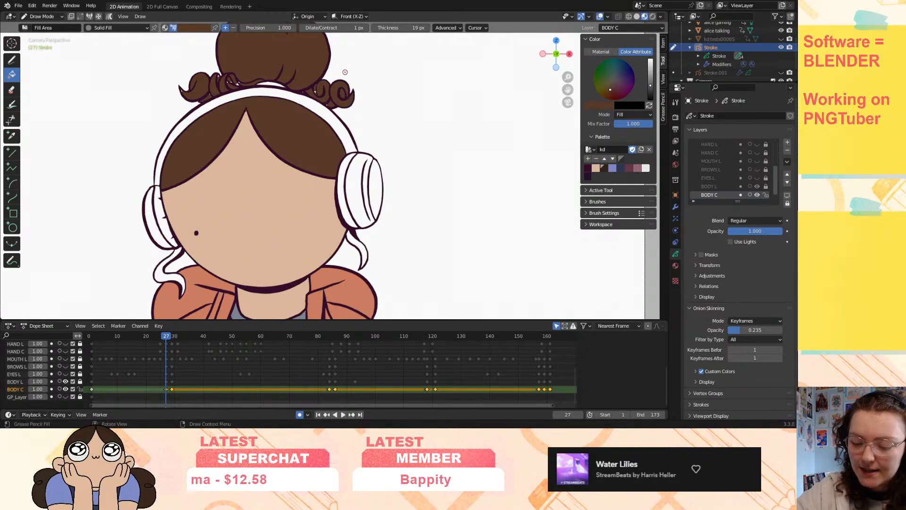
# - Go to the keyframe at frame 1 and fill the bun and the curls to its right with brown
pyautogui.hotkey('shift', 'Left')
pyautogui.click(268, 78)
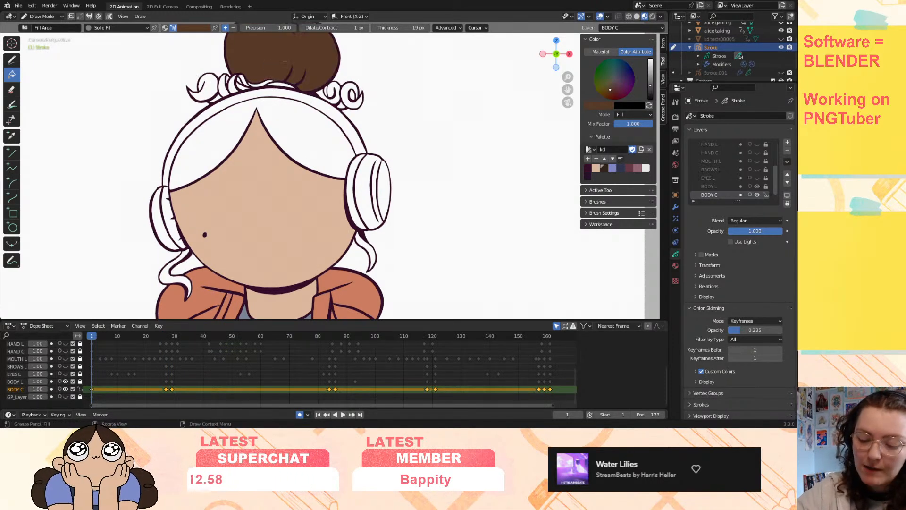
pyautogui.click(332, 89)
pyautogui.click(346, 90)
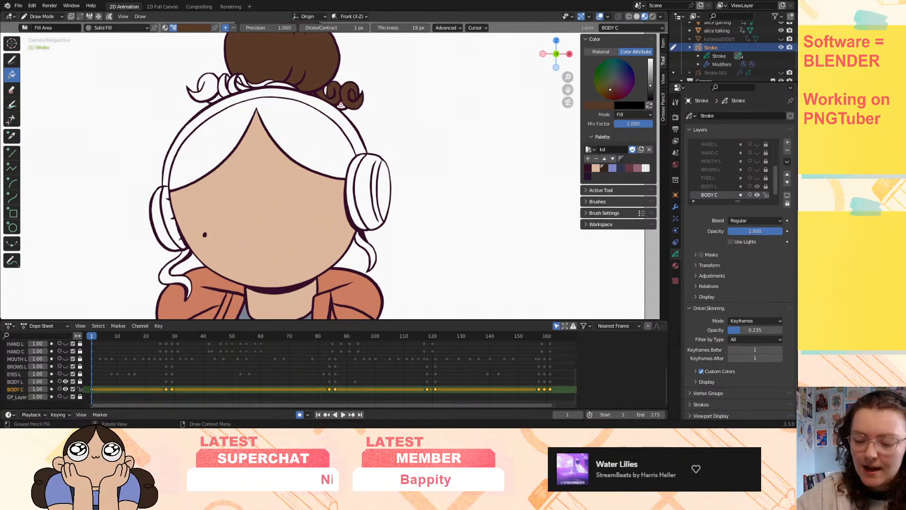
# - Fill the curls left of the bun, the front hair and the hanging side locks with brown on frame 1
pyautogui.click(241, 85)
pyautogui.click(245, 79)
pyautogui.click(258, 84)
pyautogui.click(231, 85)
pyautogui.click(224, 80)
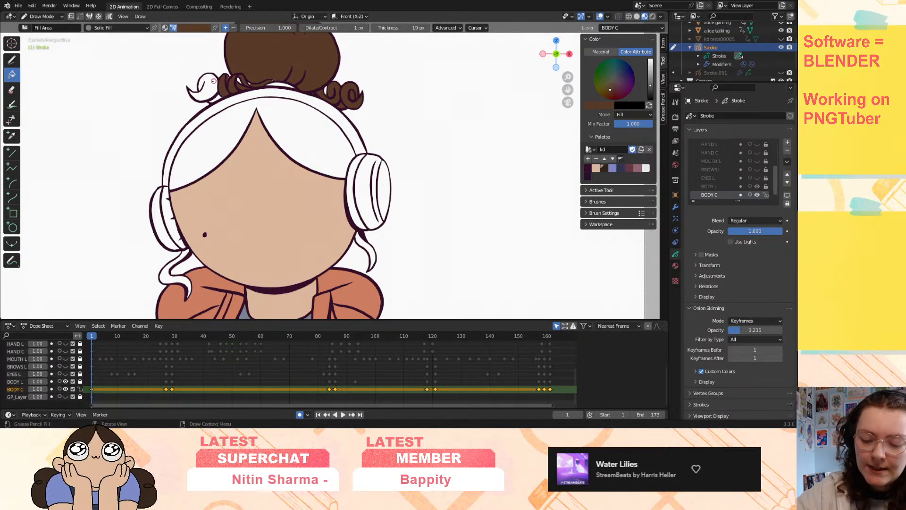
pyautogui.click(213, 82)
pyautogui.click(216, 98)
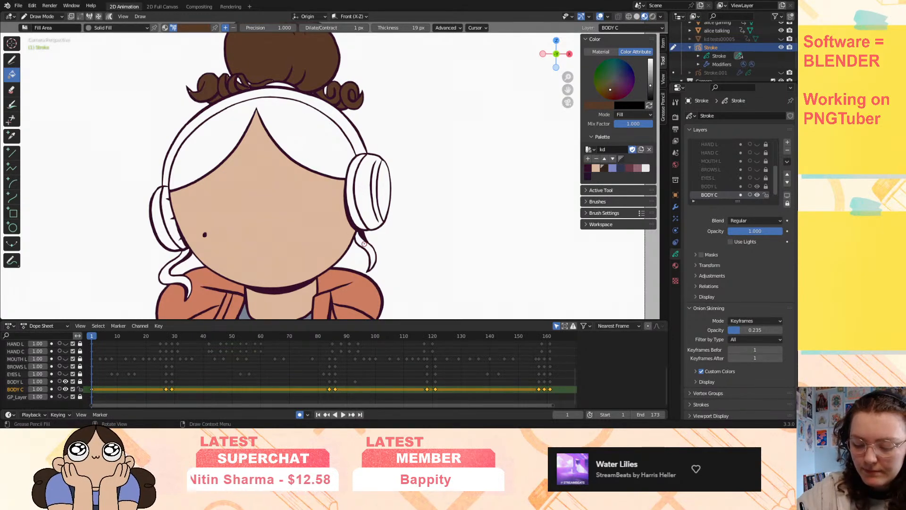
pyautogui.click(313, 134)
pyautogui.click(181, 259)
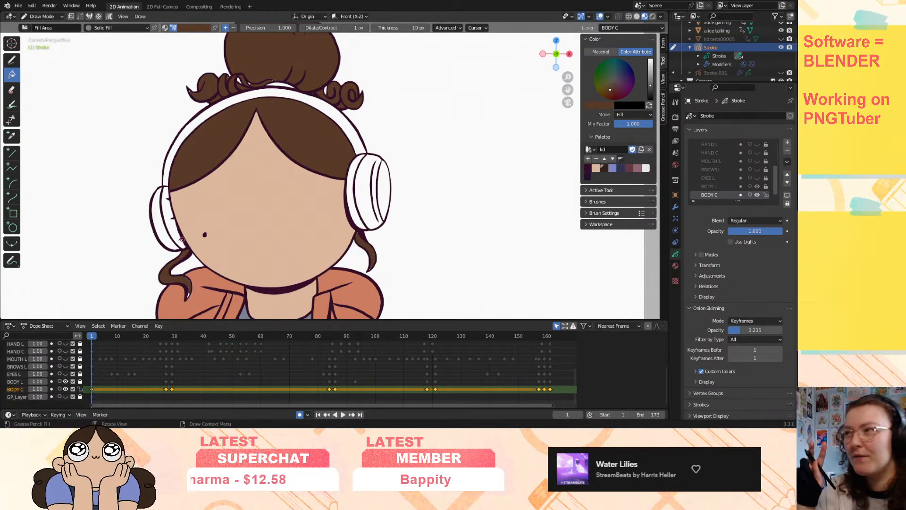
# - Compare the neighbouring keyframes and fill both hanging side locks with brown on frame 27
pyautogui.press('Down')
pyautogui.press('Up')
pyautogui.press('Up')
pyautogui.press('Down')
pyautogui.press('Down')
pyautogui.press('Up')
pyautogui.click(356, 238)
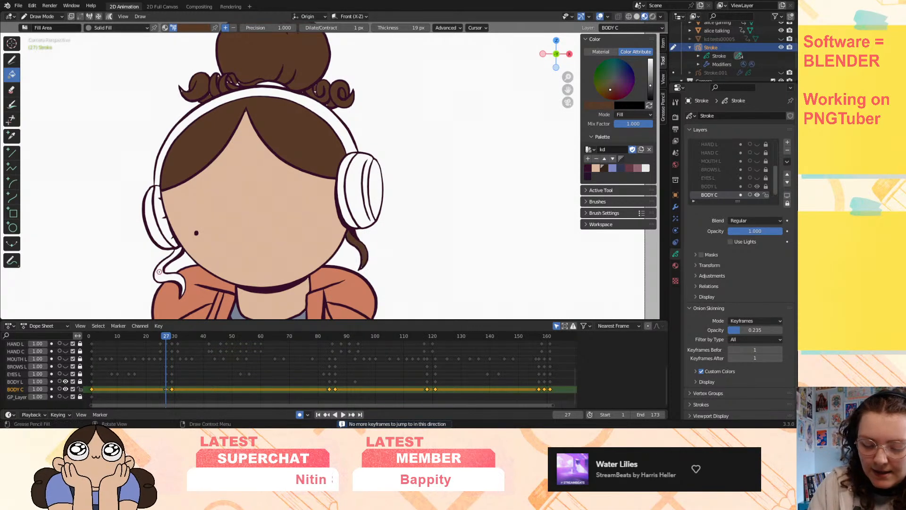
pyautogui.click(169, 273)
# - Check the hair fill on the remaining BODY C keyframes up to frame 159, deselect all keyframes and return to frame 1
pyautogui.press('Up')
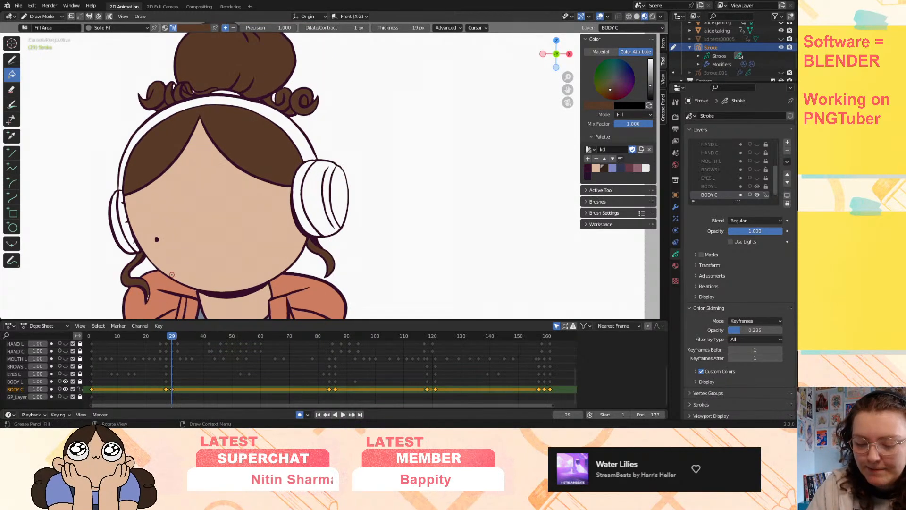
pyautogui.press('Up')
pyautogui.press('Up')
pyautogui.press('Up')
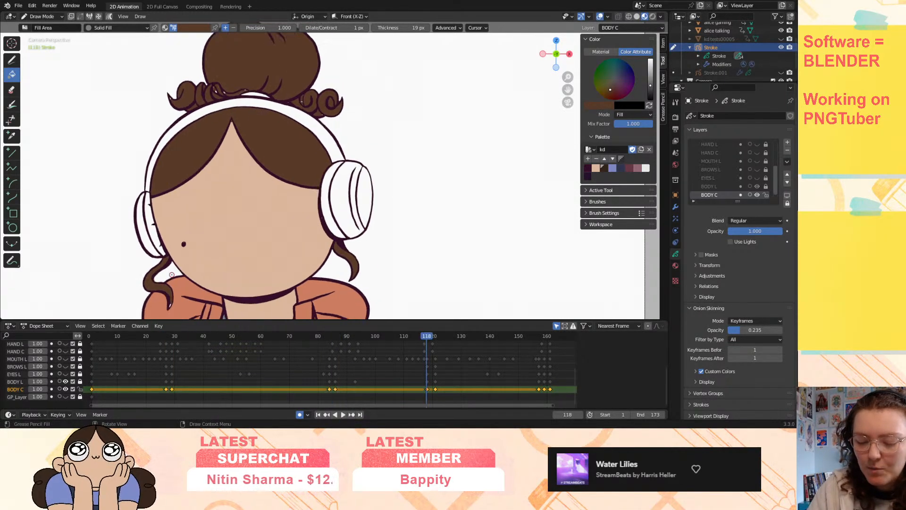
pyautogui.press('Up')
pyautogui.press('Up')
pyautogui.press('Up')
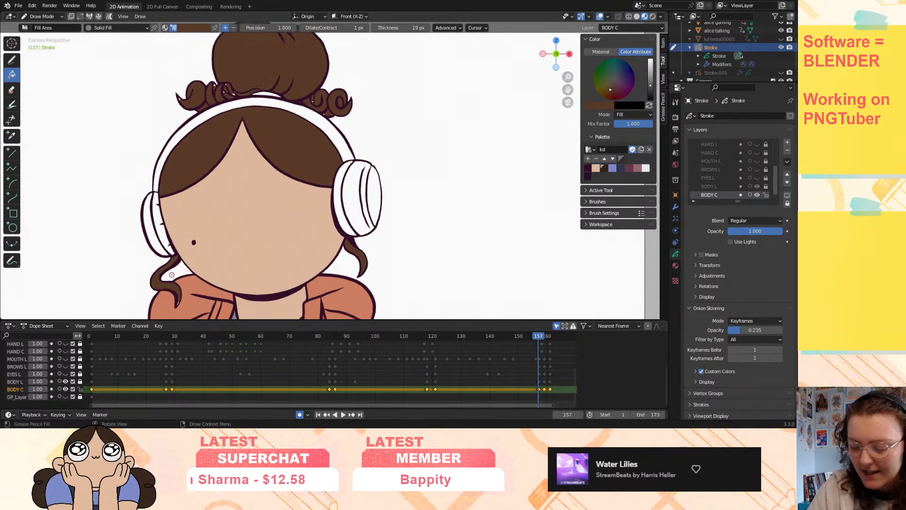
pyautogui.click(502, 389)
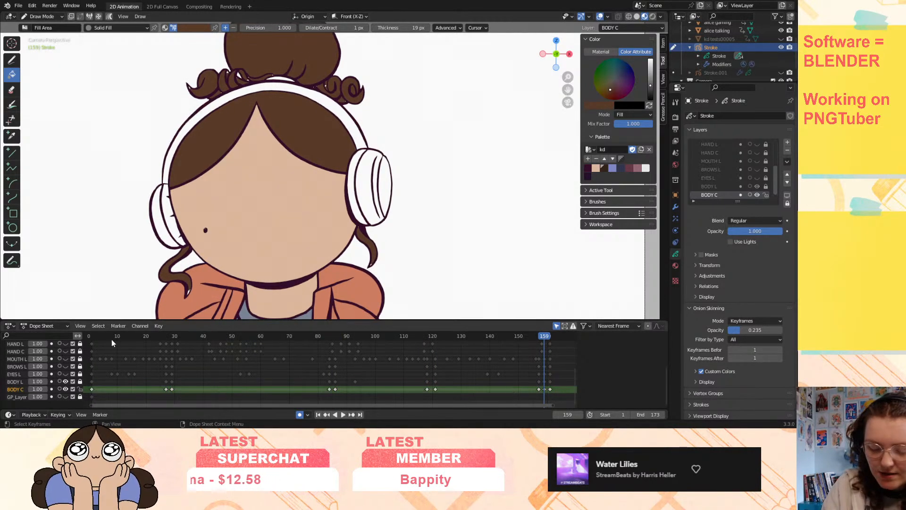
pyautogui.click(93, 335)
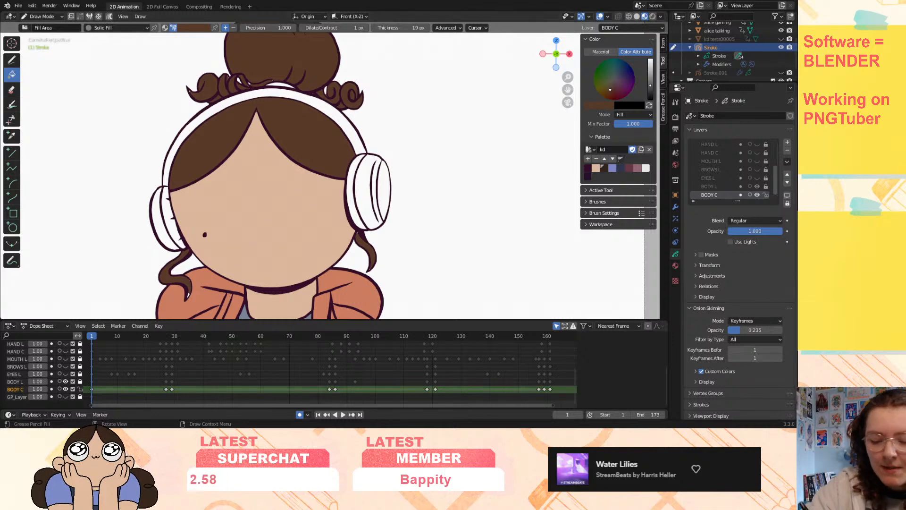
# - Switch to the Draw tool with the frame 1 BODY C keyframe selected and remove the dark brown swatch from the kd palette
pyautogui.click(13, 61)
pyautogui.moveTo(567, 77)
pyautogui.mouseDown()
pyautogui.moveTo(611, 31)
pyautogui.moveTo(569, 82)
pyautogui.moveTo(575, 4)
pyautogui.moveTo(603, 30)
pyautogui.moveTo(585, 57)
pyautogui.mouseUp()
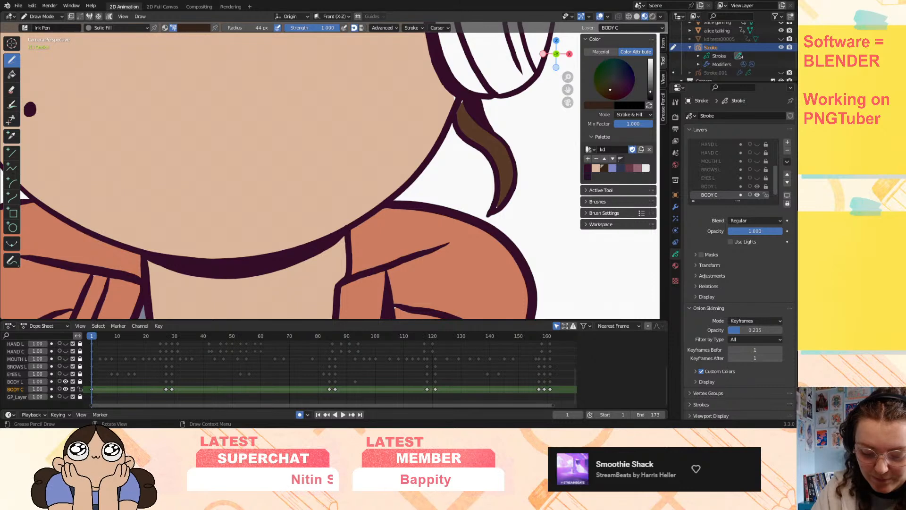
pyautogui.click(92, 389)
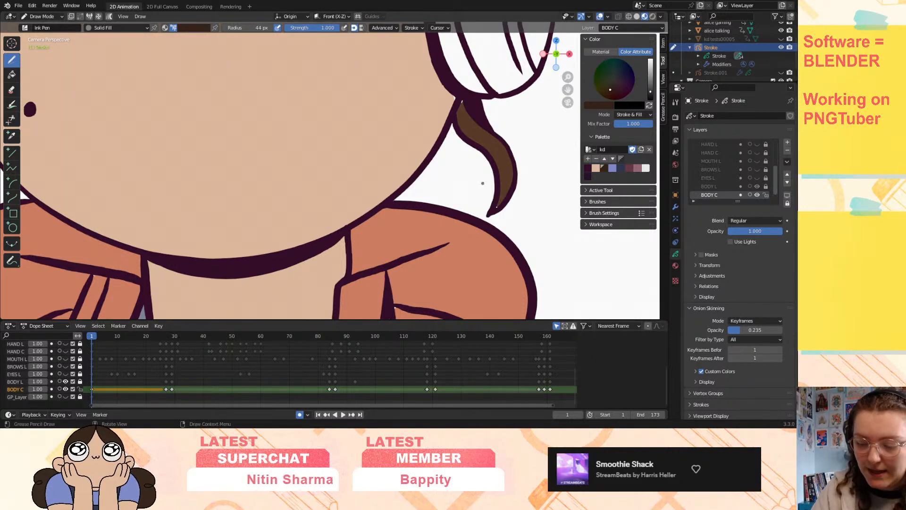
pyautogui.click(194, 27)
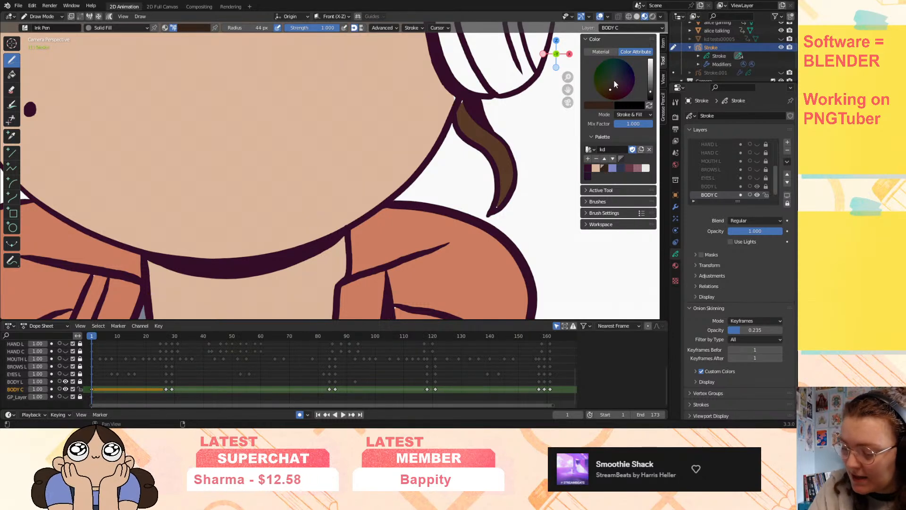
pyautogui.click(596, 159)
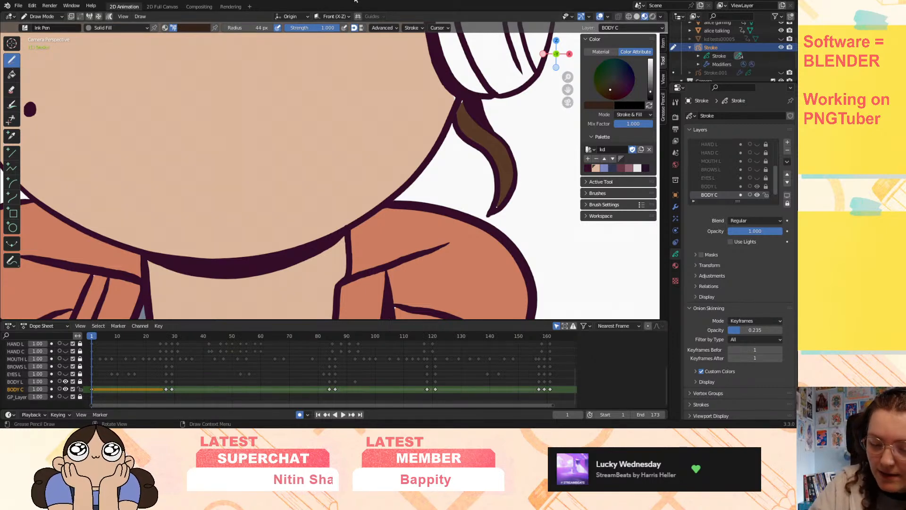
# - Sample the brown of the hanging side lock beneath the right headphone as the drawing colour
pyautogui.click(605, 104)
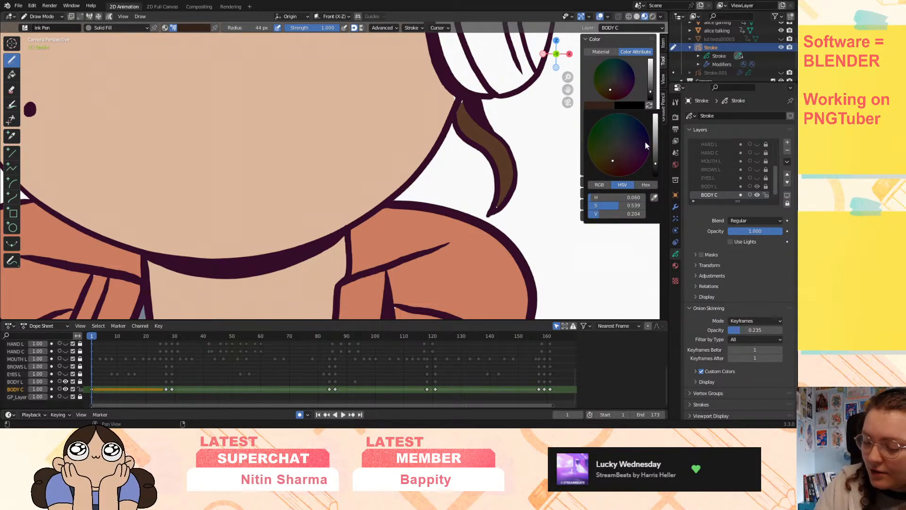
pyautogui.click(652, 196)
pyautogui.click(486, 140)
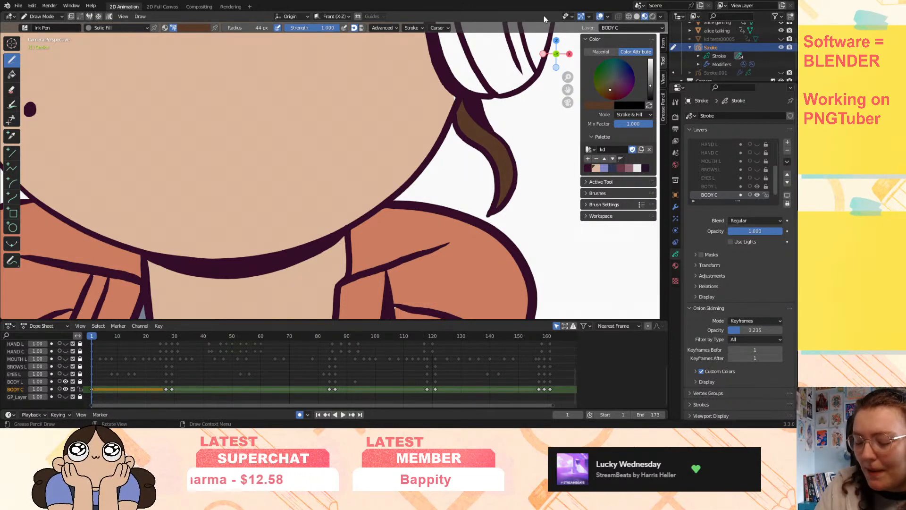
# - Paint brown over the unfilled gaps in the curls on both sides of the bun on frame 1
pyautogui.moveTo(567, 90)
pyautogui.mouseDown()
pyautogui.moveTo(542, 255)
pyautogui.moveTo(593, 364)
pyautogui.moveTo(653, 400)
pyautogui.moveTo(653, 412)
pyautogui.mouseUp()
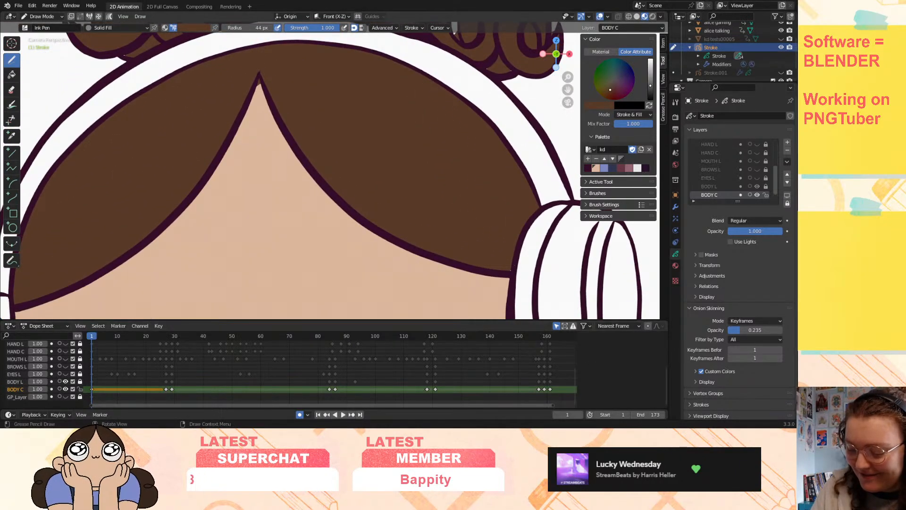
pyautogui.moveTo(567, 89); pyautogui.dragTo(524, 233)
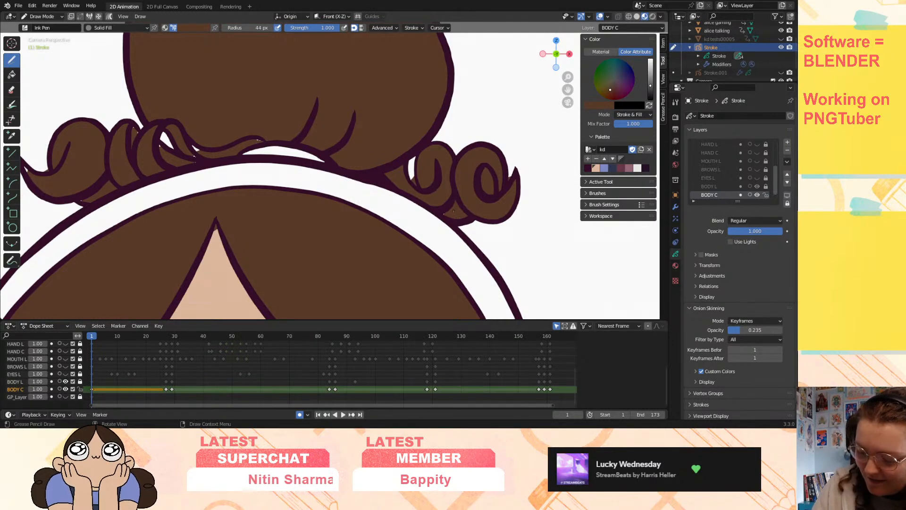
pyautogui.moveTo(413, 178); pyautogui.dragTo(411, 158)
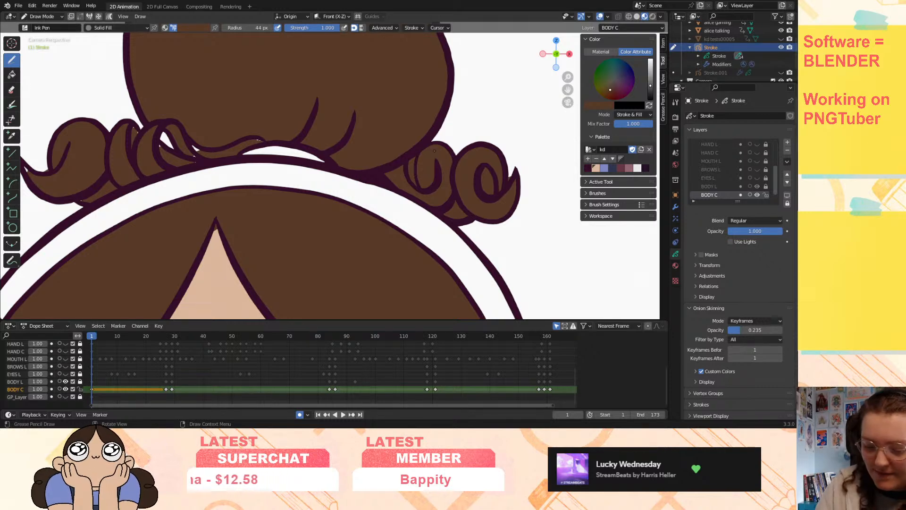
pyautogui.moveTo(163, 135); pyautogui.dragTo(196, 150)
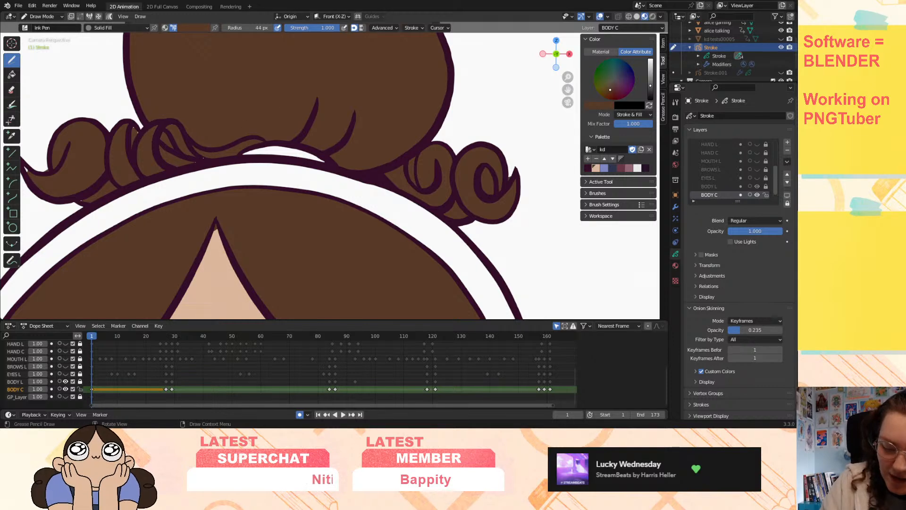
# - Try erasing the outermost left curl's brown fill with the soft eraser in Stroke mode
pyautogui.click(189, 27)
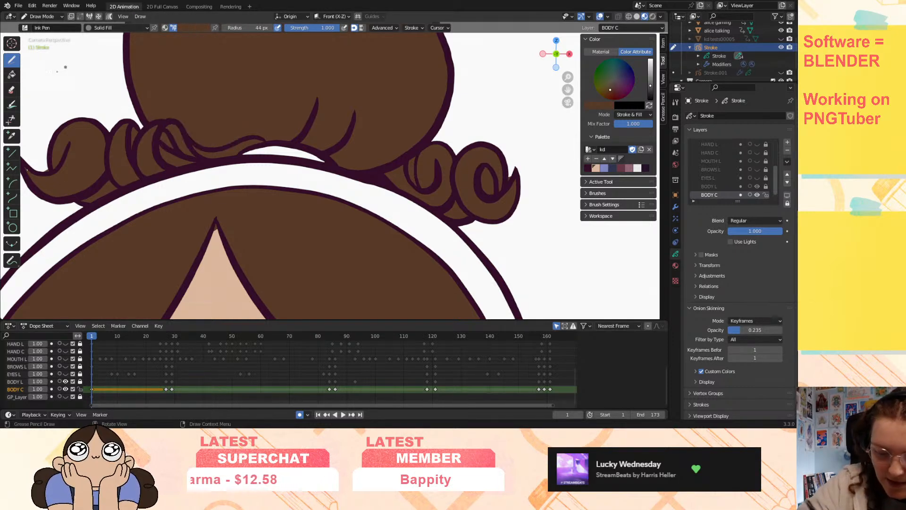
pyautogui.click(12, 91)
pyautogui.click(40, 167)
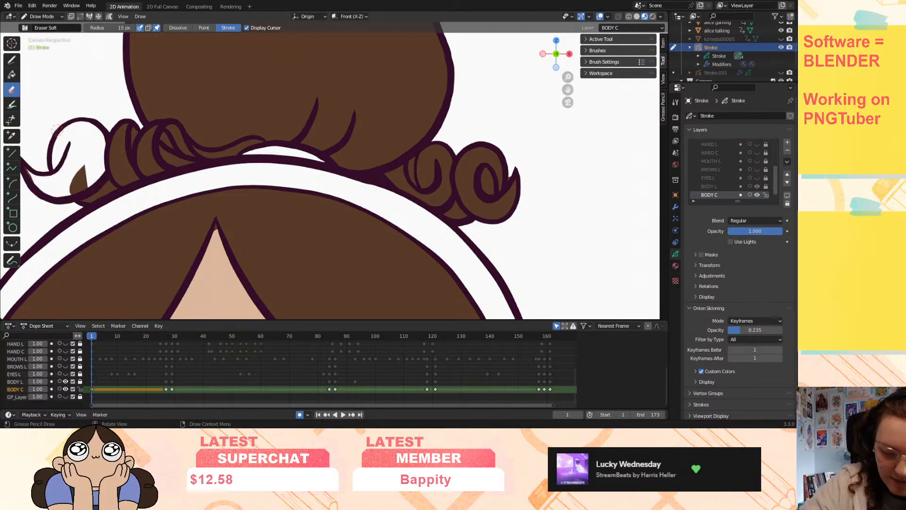
pyautogui.hotkey('ctrl', 'z')
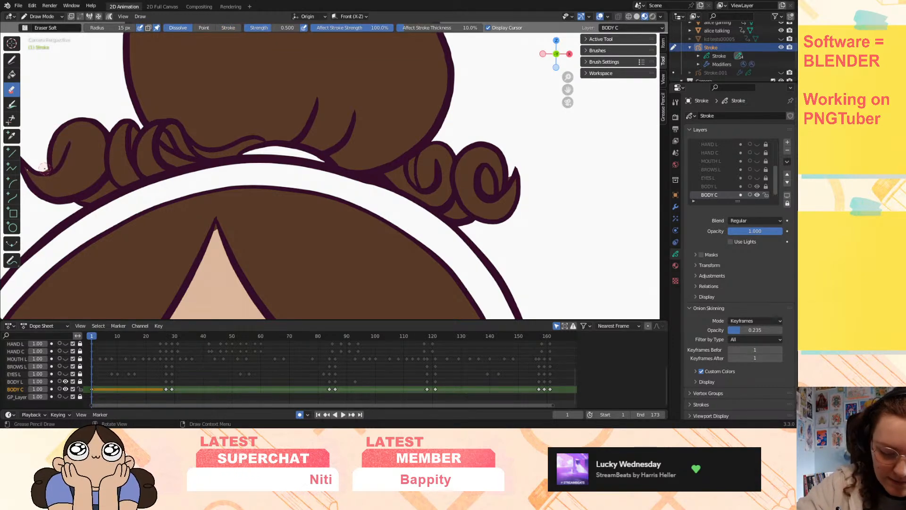
# - Set the eraser to Point mode and erase parts of the brown fill in the outermost left and right curls on frame 1
pyautogui.click(204, 27)
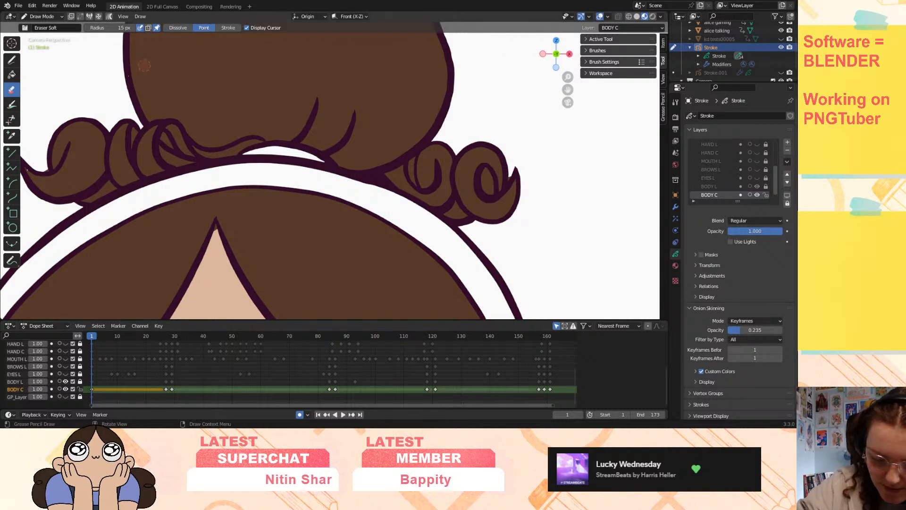
pyautogui.click(43, 169)
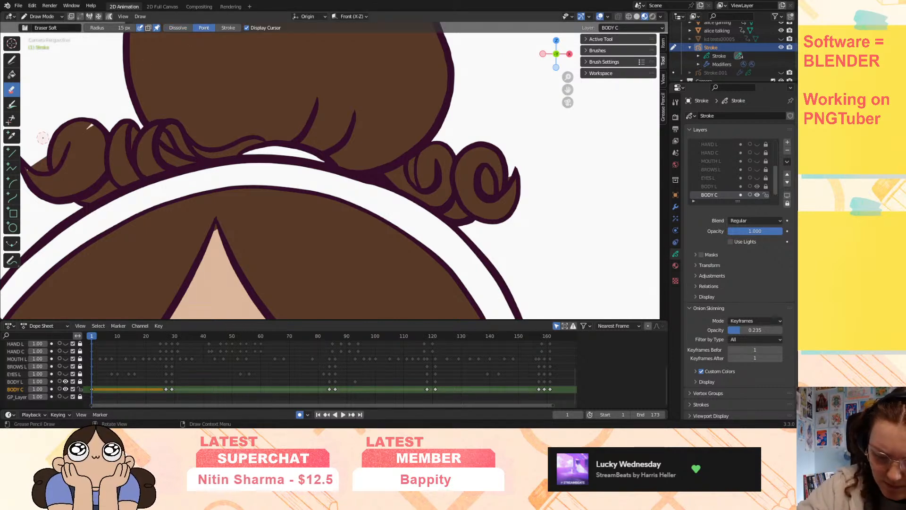
pyautogui.moveTo(66, 143)
pyautogui.mouseDown()
pyautogui.moveTo(79, 145)
pyautogui.moveTo(57, 137)
pyautogui.moveTo(32, 175)
pyautogui.mouseUp()
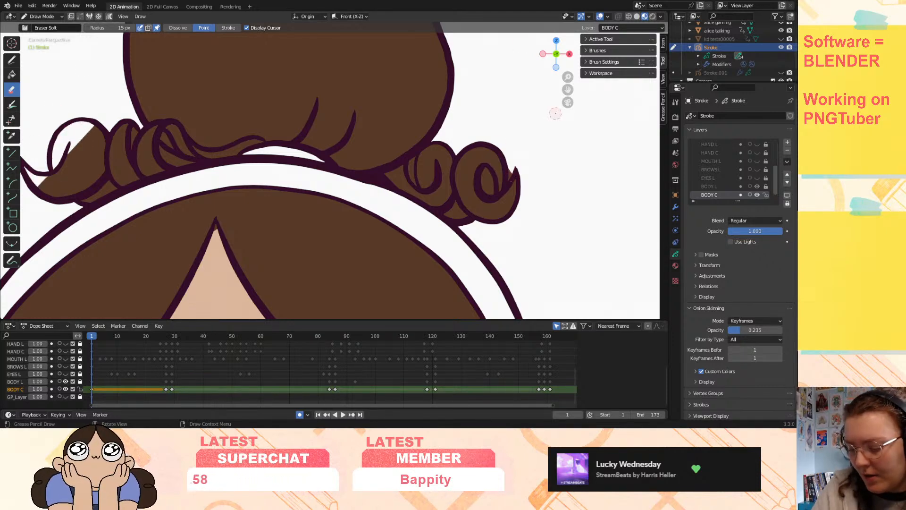
pyautogui.moveTo(514, 177); pyautogui.dragTo(523, 186)
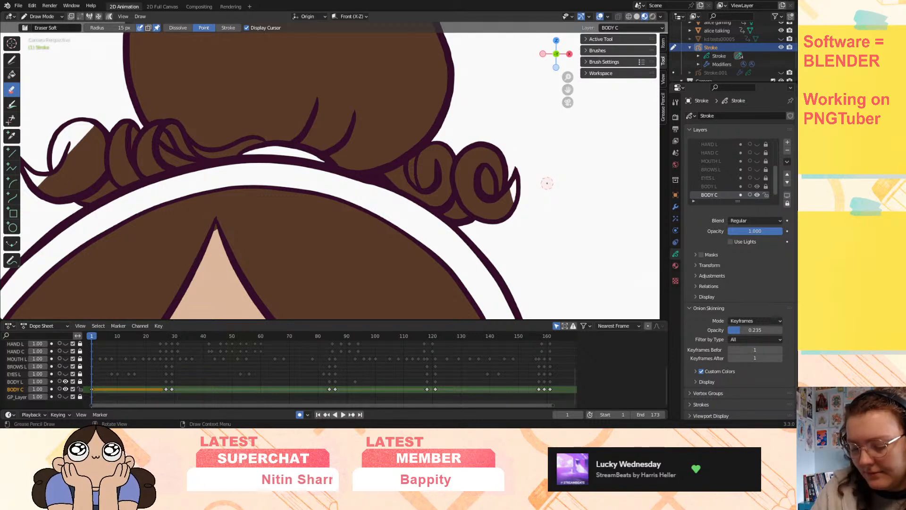
# - Erase the brown fill from the curls right of the bun on frames 1 and 27, and from the left curl's tip on frame 27
pyautogui.moveTo(567, 77); pyautogui.dragTo(563, 146)
pyautogui.moveTo(551, 339); pyautogui.dragTo(74, 400)
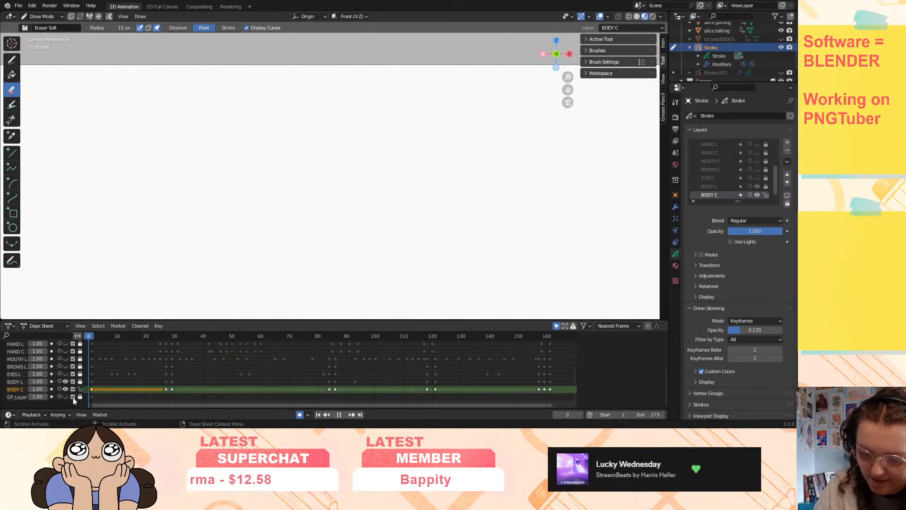
pyautogui.press('Right')
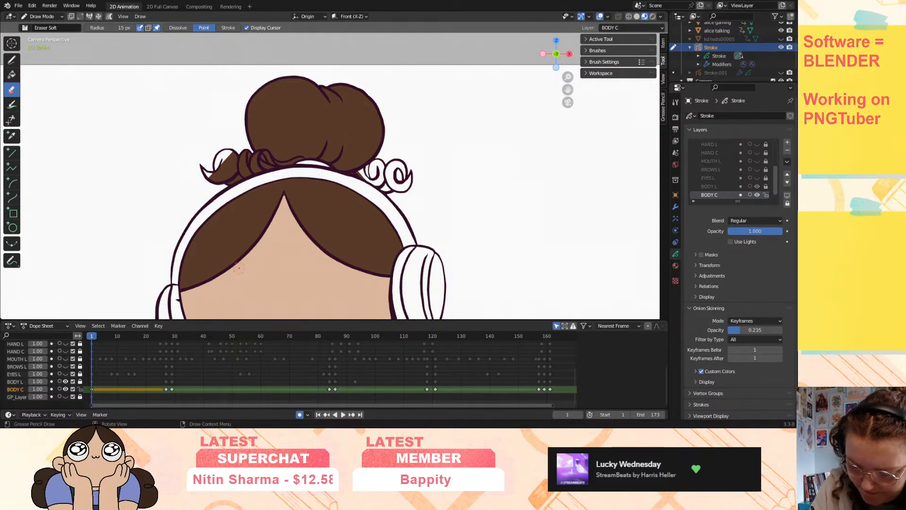
pyautogui.press('Up')
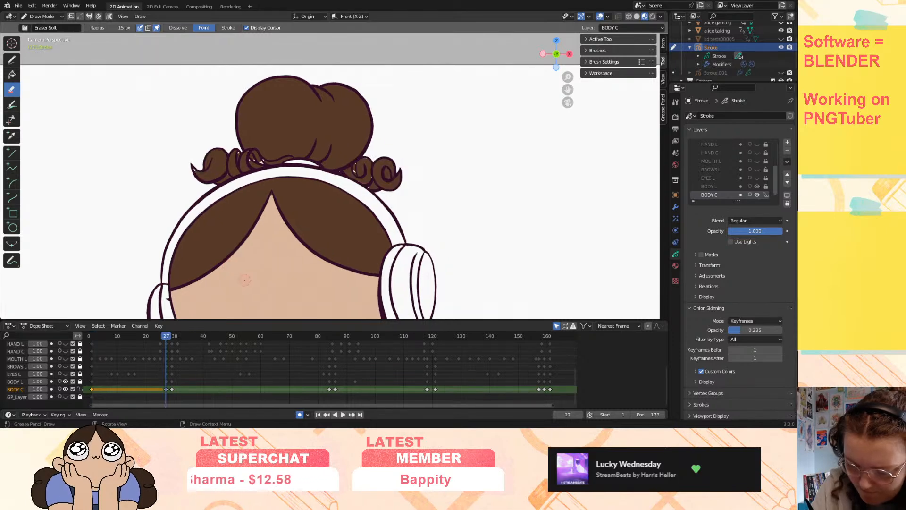
pyautogui.moveTo(396, 186)
pyautogui.mouseDown()
pyautogui.moveTo(373, 165)
pyautogui.moveTo(351, 168)
pyautogui.mouseUp()
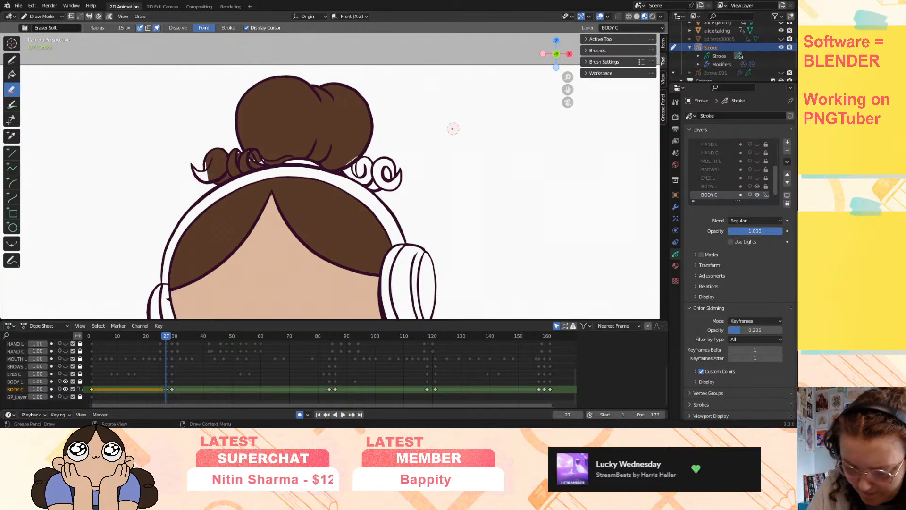
# - Erase the brown fill from the outermost left and right curl tips and around the inner right curl on frame 29
pyautogui.moveTo(569, 77); pyautogui.dragTo(634, 36)
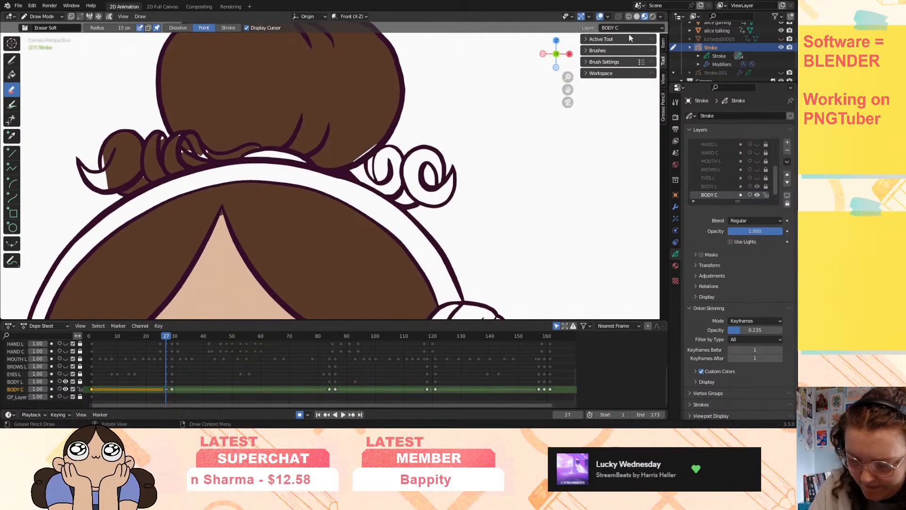
pyautogui.press('Down')
pyautogui.press('Up')
pyautogui.press('Up')
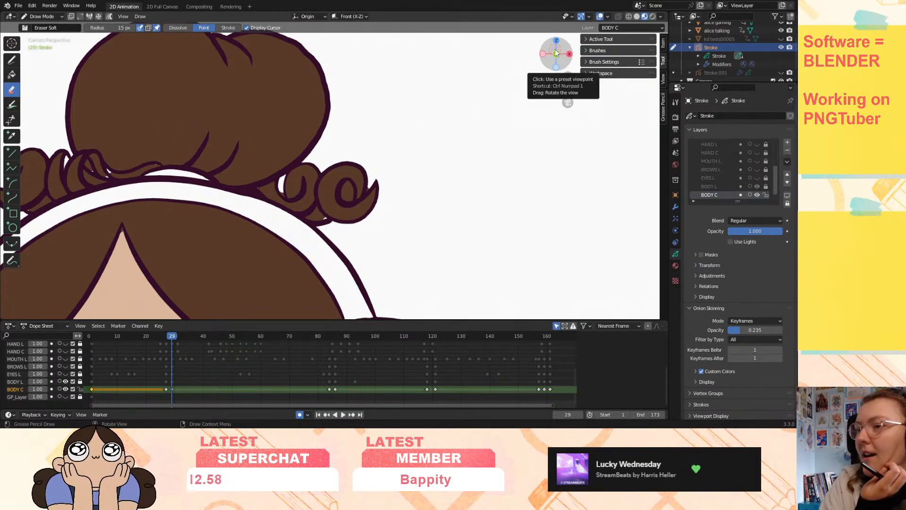
pyautogui.moveTo(568, 90); pyautogui.dragTo(683, 93)
pyautogui.moveTo(119, 188)
pyautogui.mouseDown()
pyautogui.moveTo(114, 177)
pyautogui.moveTo(121, 196)
pyautogui.mouseUp()
pyautogui.moveTo(497, 176); pyautogui.dragTo(486, 214)
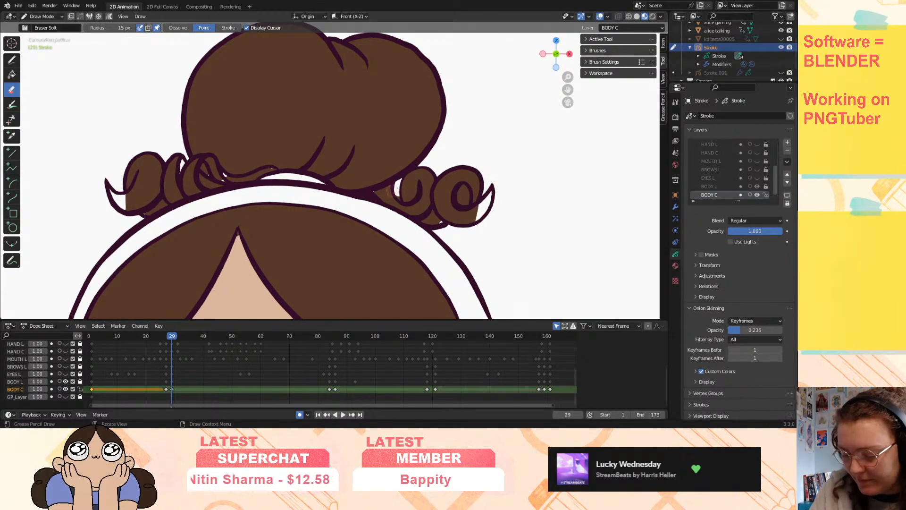
pyautogui.moveTo(397, 191)
pyautogui.mouseDown()
pyautogui.moveTo(385, 202)
pyautogui.moveTo(389, 182)
pyautogui.moveTo(404, 206)
pyautogui.mouseUp()
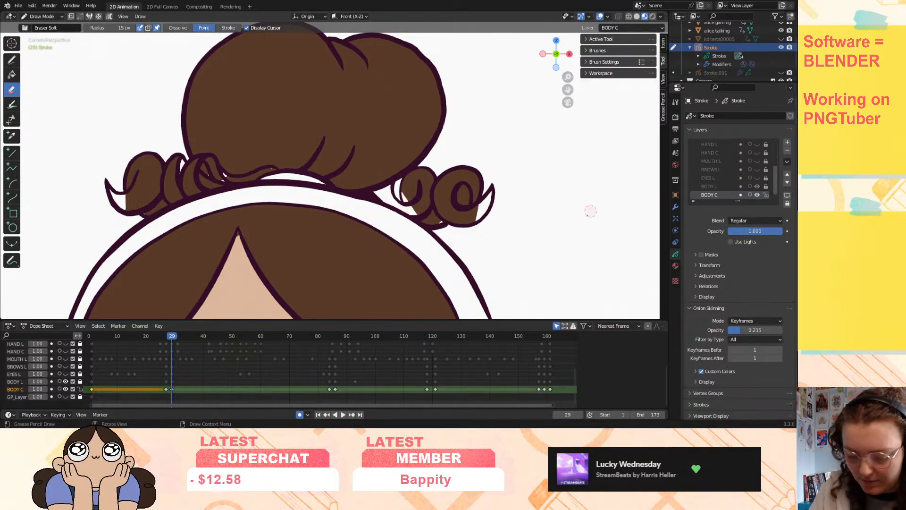
# - Erase the brown fill from the right curls on frames 84 and 86, and from the left curl's tip on frame 86
pyautogui.press('Up')
pyautogui.moveTo(559, 180)
pyautogui.mouseDown()
pyautogui.moveTo(550, 207)
pyautogui.moveTo(560, 203)
pyautogui.mouseUp()
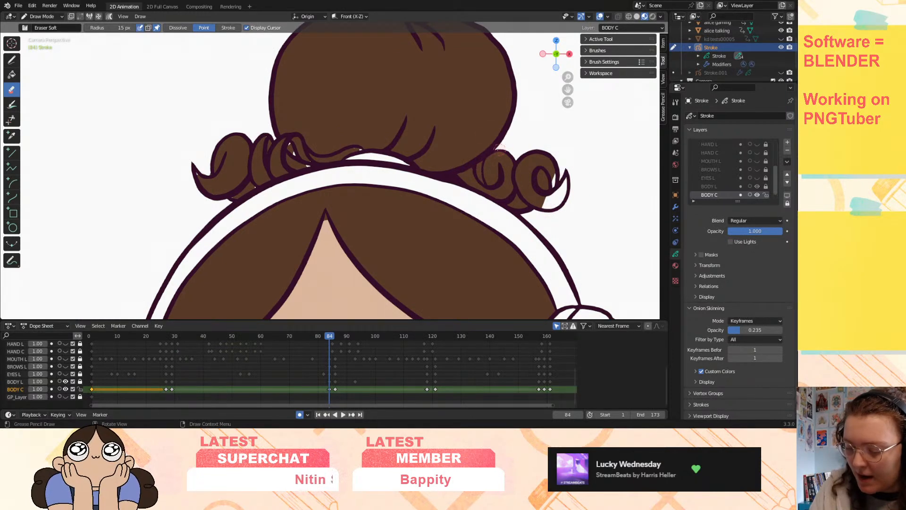
pyautogui.moveTo(503, 154); pyautogui.dragTo(474, 185)
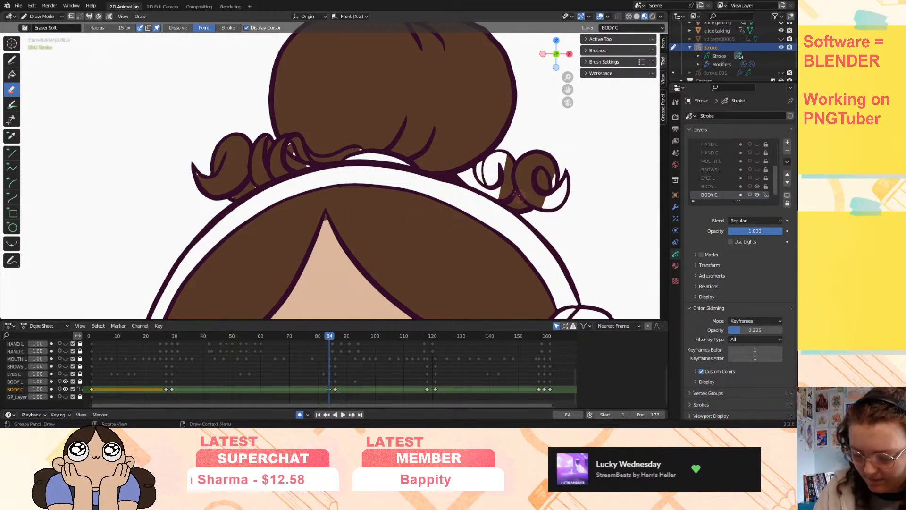
pyautogui.press('Up')
pyautogui.moveTo(595, 162); pyautogui.dragTo(575, 229)
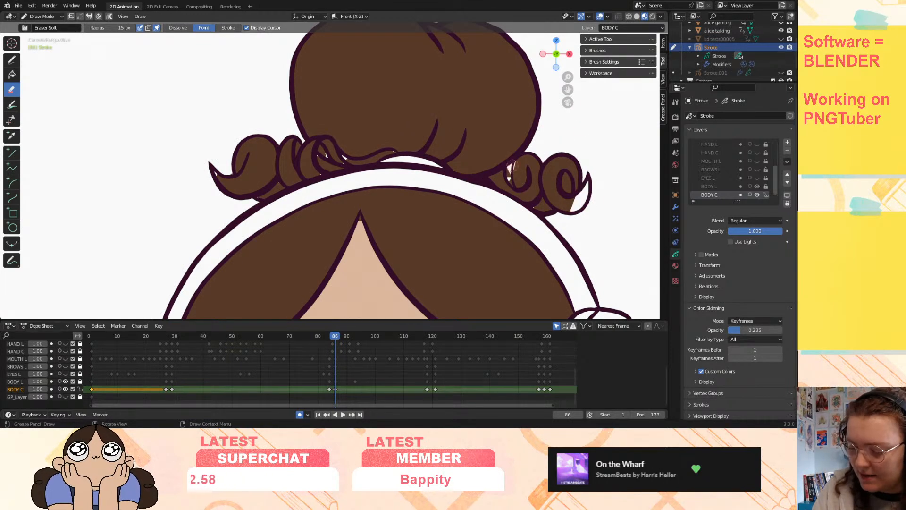
pyautogui.moveTo(513, 159); pyautogui.dragTo(525, 163)
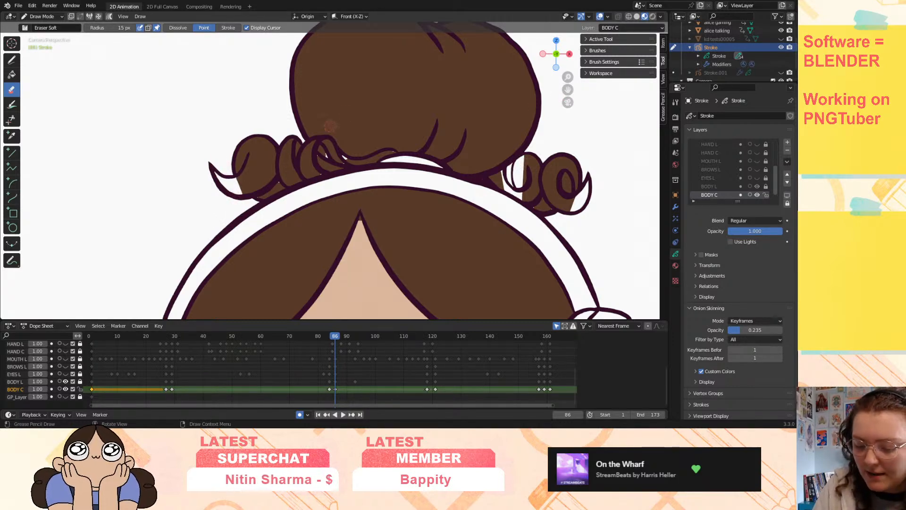
# - Erase the brown fill around the inner right curl on frames 118 and 121, and from both outermost curl tips on frame 121
pyautogui.press('Up')
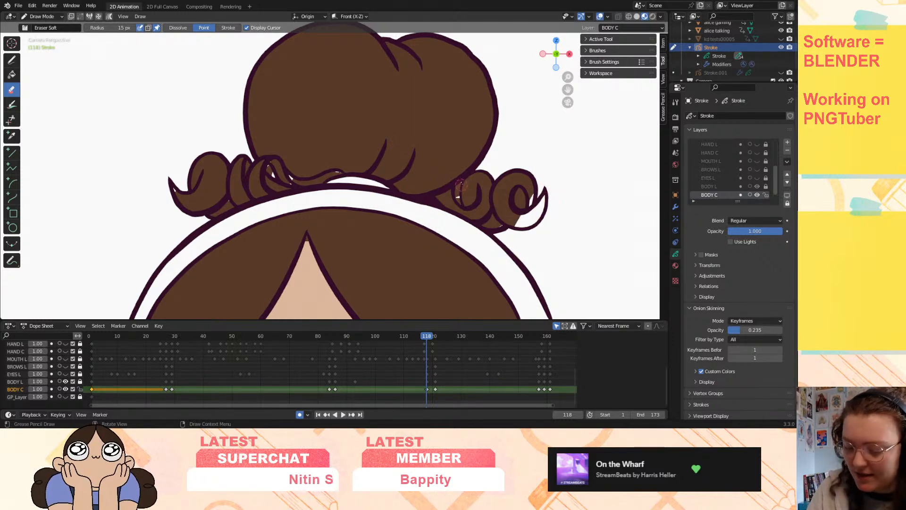
pyautogui.moveTo(476, 187); pyautogui.dragTo(469, 183)
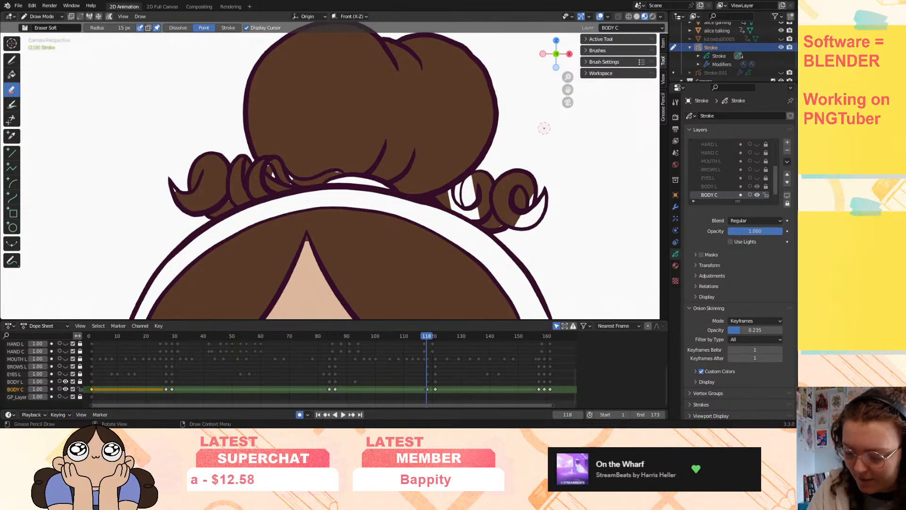
pyautogui.press('Up')
pyautogui.moveTo(168, 192)
pyautogui.mouseDown()
pyautogui.moveTo(185, 218)
pyautogui.moveTo(174, 214)
pyautogui.mouseUp()
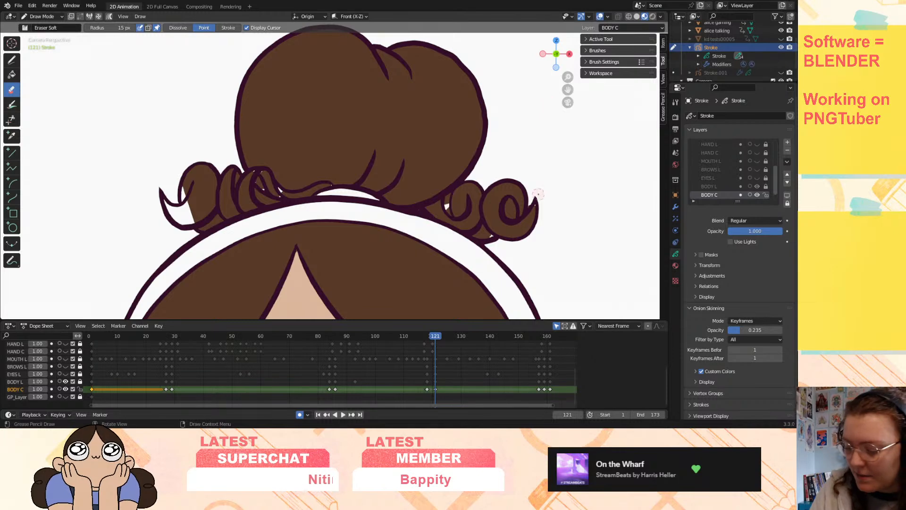
pyautogui.moveTo(536, 197); pyautogui.dragTo(517, 243)
pyautogui.click(449, 195)
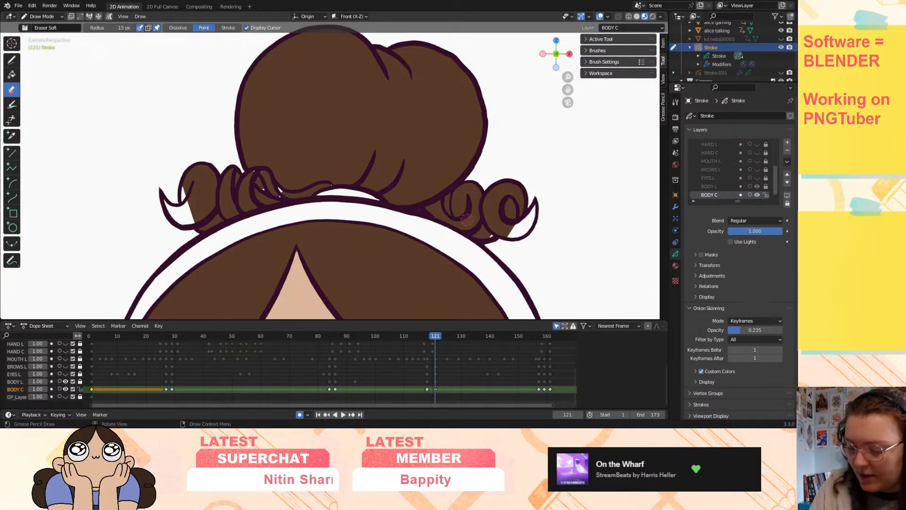
pyautogui.moveTo(455, 191)
pyautogui.mouseDown()
pyautogui.moveTo(443, 208)
pyautogui.moveTo(454, 223)
pyautogui.moveTo(474, 225)
pyautogui.moveTo(481, 212)
pyautogui.mouseUp()
# - Erase the brown fill beside the inner right curl and from the outermost left curl's tip on frames 157 and 159
pyautogui.press('Up')
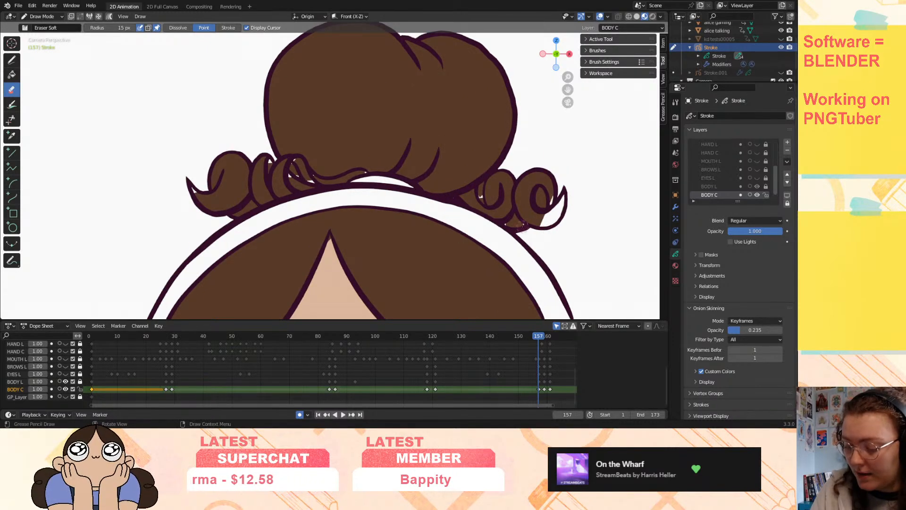
pyautogui.moveTo(478, 192); pyautogui.dragTo(474, 212)
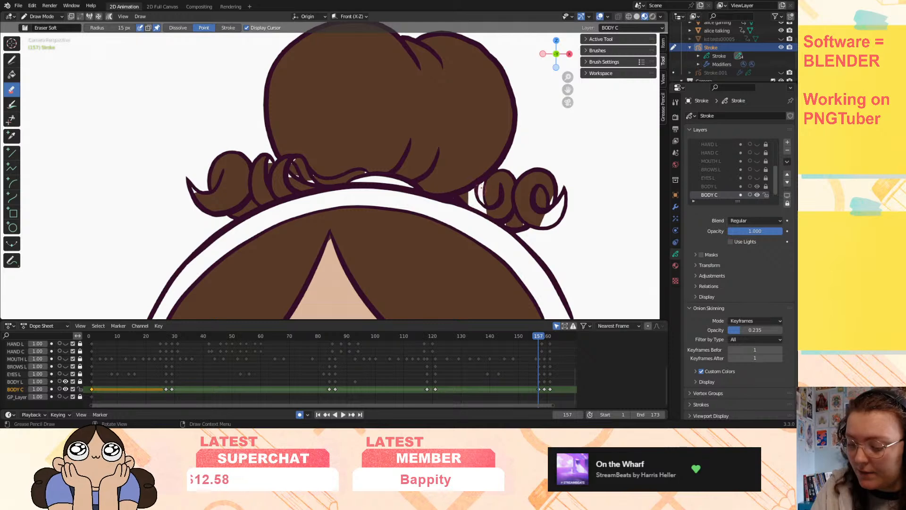
pyautogui.moveTo(194, 193)
pyautogui.mouseDown()
pyautogui.moveTo(207, 215)
pyautogui.moveTo(218, 210)
pyautogui.mouseUp()
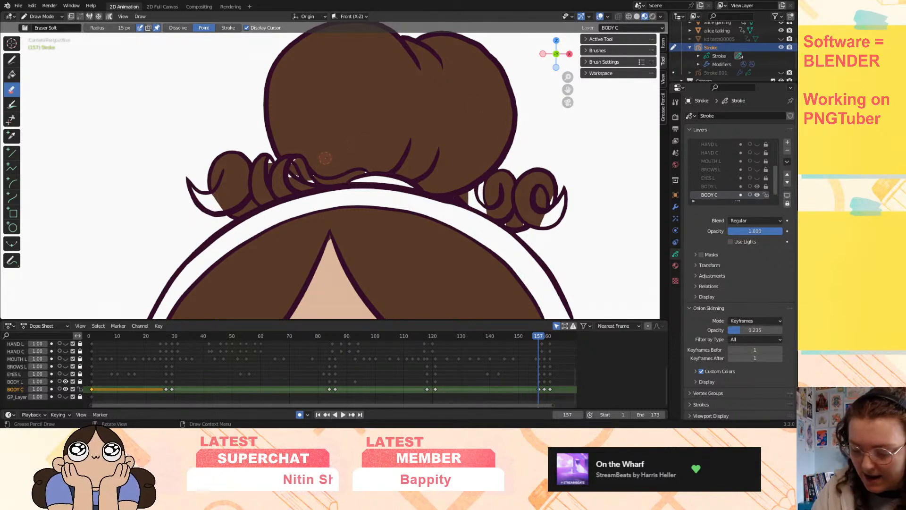
pyautogui.press('Up')
pyautogui.moveTo(597, 162)
pyautogui.mouseDown()
pyautogui.moveTo(574, 210)
pyautogui.moveTo(581, 187)
pyautogui.mouseUp()
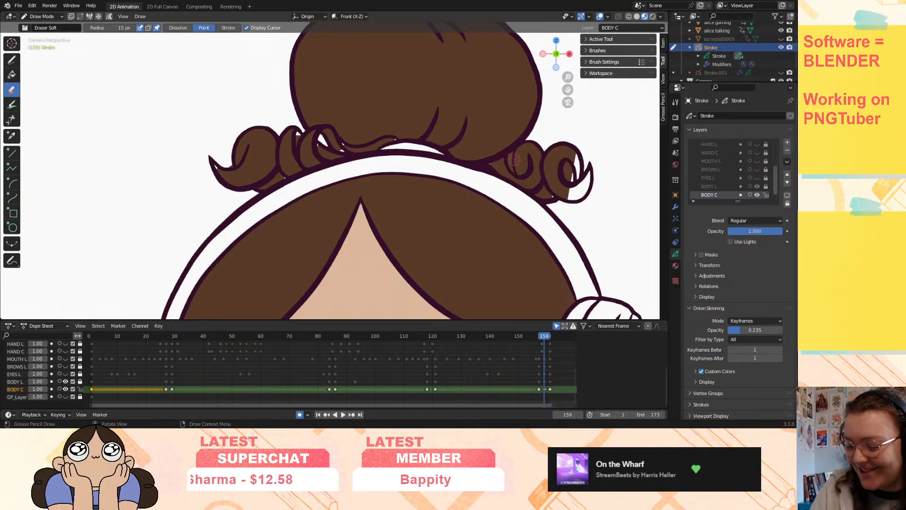
pyautogui.moveTo(506, 158)
pyautogui.mouseDown()
pyautogui.moveTo(508, 173)
pyautogui.moveTo(519, 172)
pyautogui.mouseUp()
pyautogui.moveTo(220, 176)
pyautogui.mouseDown()
pyautogui.moveTo(236, 184)
pyautogui.moveTo(233, 169)
pyautogui.mouseUp()
# - Erase the brown fill around the inner right curl and from the left curl's tip on frame 161
pyautogui.press('Up')
pyautogui.press('Down')
pyautogui.press('Up')
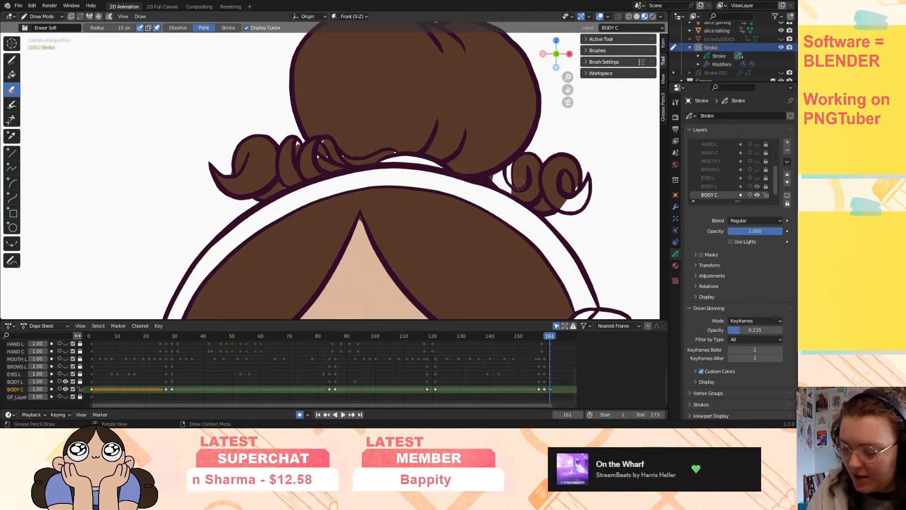
pyautogui.click(505, 189)
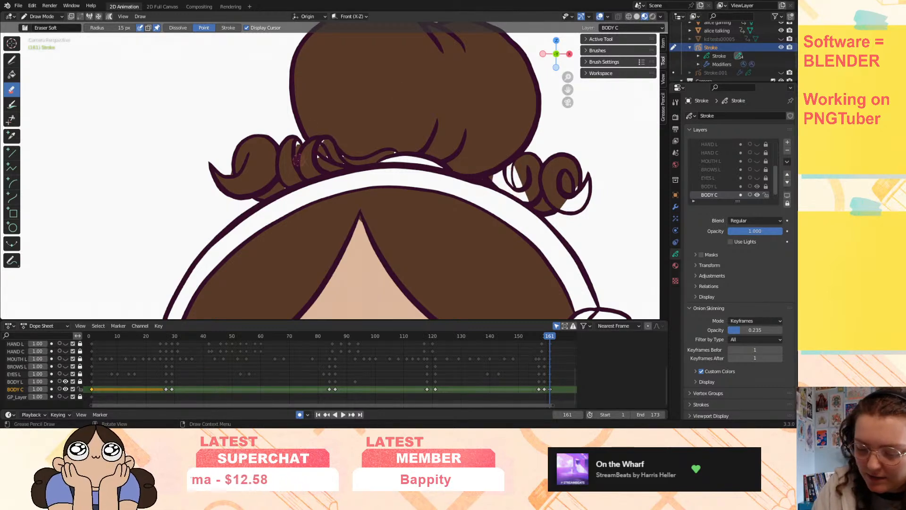
pyautogui.moveTo(223, 175)
pyautogui.mouseDown()
pyautogui.moveTo(221, 187)
pyautogui.moveTo(240, 192)
pyautogui.mouseUp()
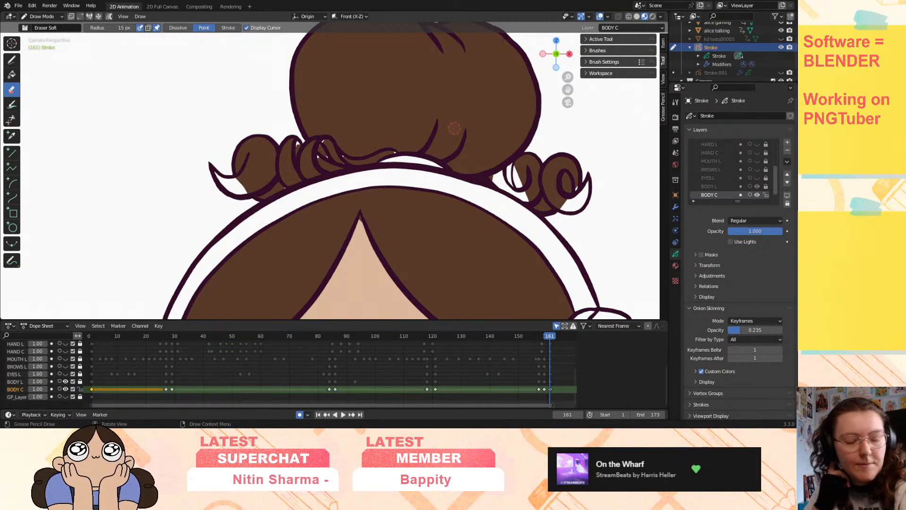
# - Return to frame 1 and paint brown over the curls right of the bun and the outermost left curl with the Ink Pen
pyautogui.keyDown('shift'); pyautogui.moveTo(566, 91); pyautogui.dragTo(497, 114, button='middle'); pyautogui.keyUp('shift')
pyautogui.press('Up')
pyautogui.press('Down')
pyautogui.press('Down')
pyautogui.press('Down')
pyautogui.press('Down')
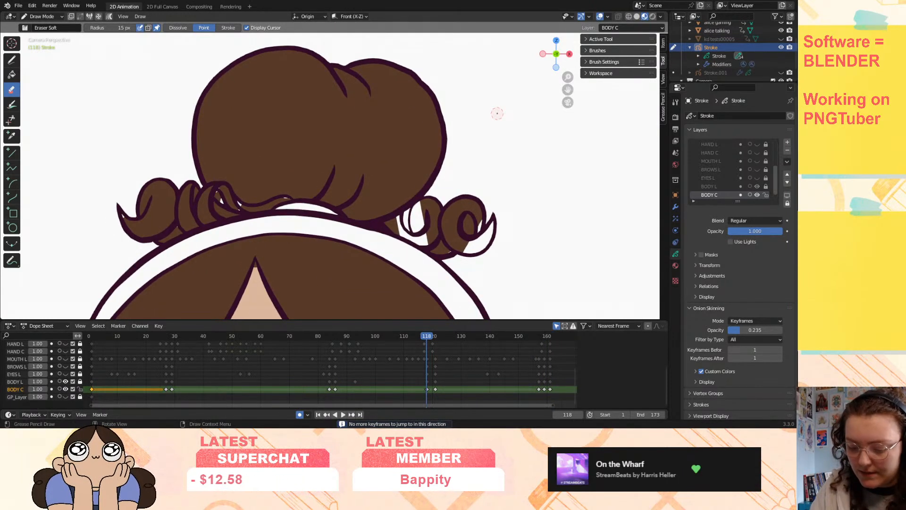
pyautogui.hotkey('shift', 'Left')
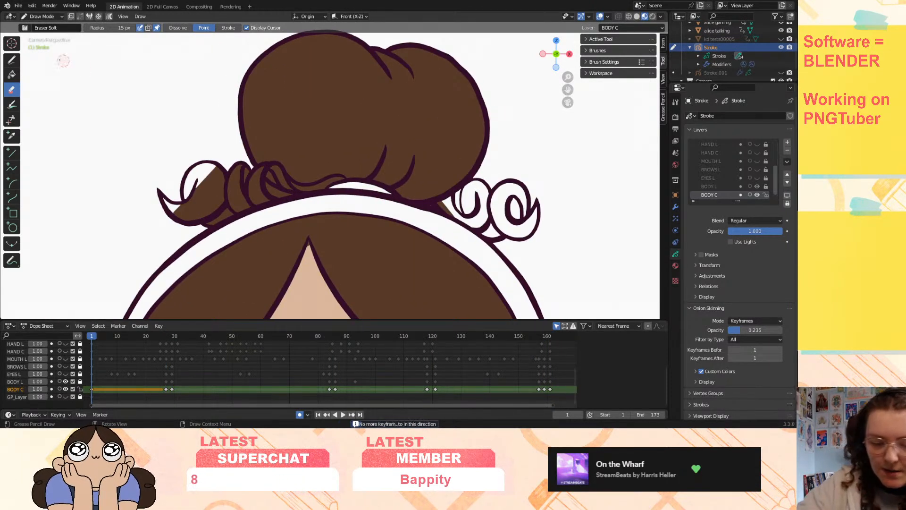
pyautogui.click(12, 60)
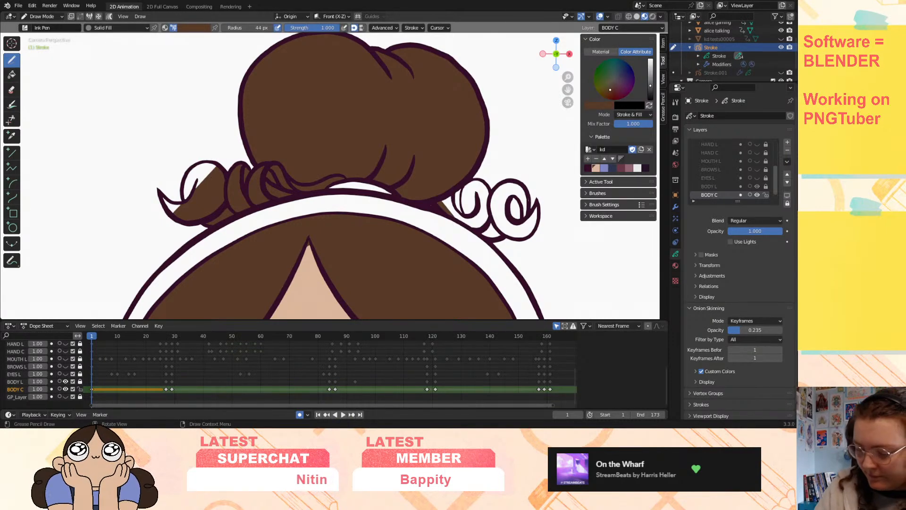
pyautogui.moveTo(538, 208)
pyautogui.mouseDown()
pyautogui.moveTo(528, 235)
pyautogui.moveTo(514, 237)
pyautogui.moveTo(517, 209)
pyautogui.mouseUp()
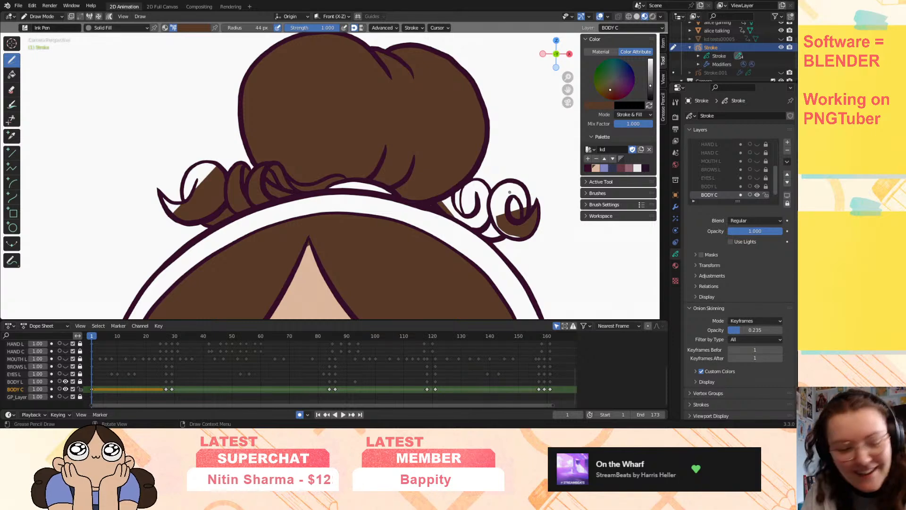
pyautogui.hotkey('ctrl', 'z')
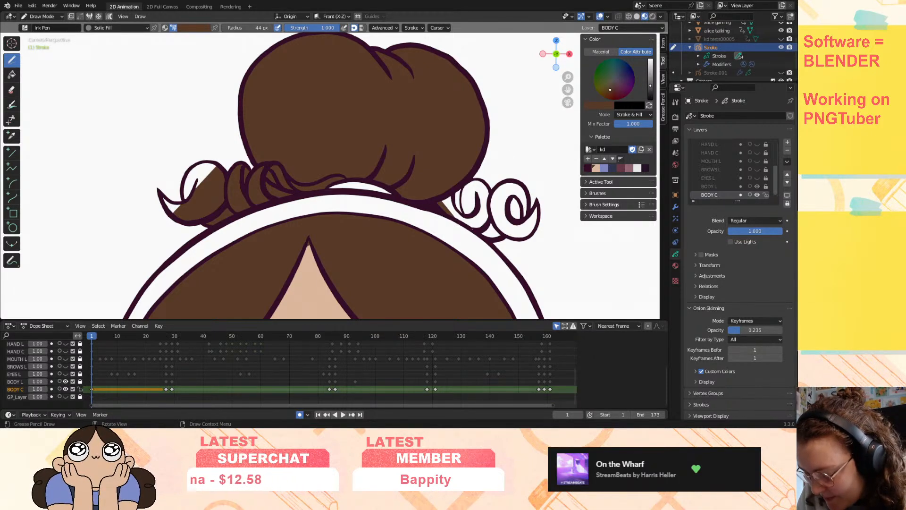
pyautogui.moveTo(488, 239)
pyautogui.mouseDown()
pyautogui.moveTo(529, 236)
pyautogui.moveTo(536, 210)
pyautogui.moveTo(524, 186)
pyautogui.moveTo(469, 181)
pyautogui.moveTo(448, 210)
pyautogui.moveTo(444, 200)
pyautogui.moveTo(462, 164)
pyautogui.mouseUp()
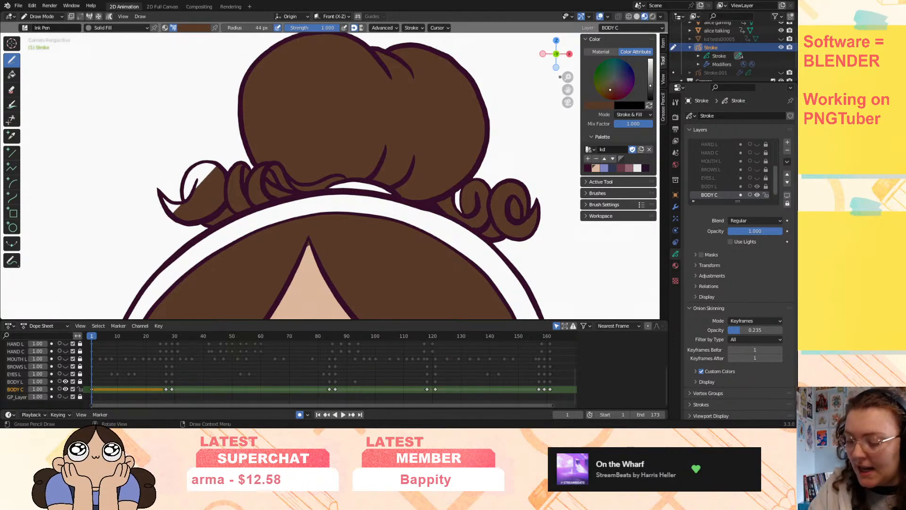
pyautogui.scroll(3, 462, 164)
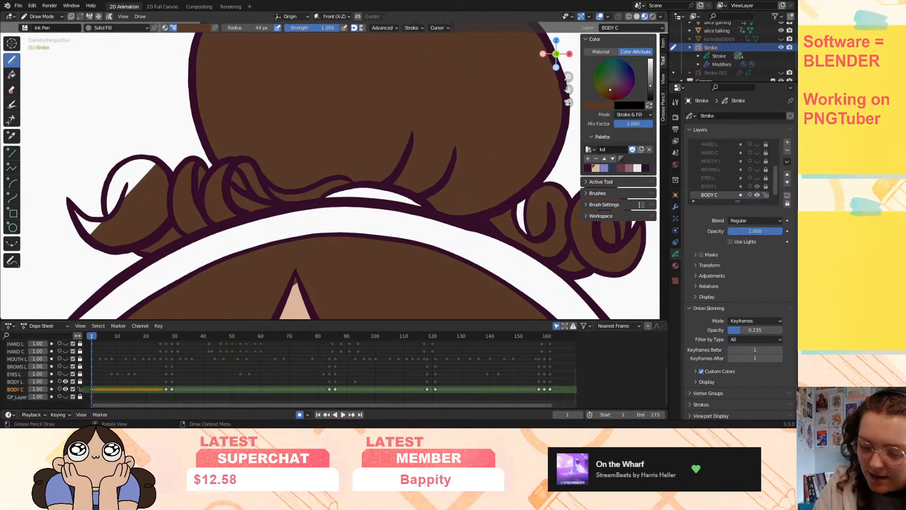
pyautogui.moveTo(156, 162)
pyautogui.mouseDown()
pyautogui.moveTo(128, 163)
pyautogui.moveTo(107, 189)
pyautogui.moveTo(107, 213)
pyautogui.moveTo(78, 198)
pyautogui.moveTo(97, 175)
pyautogui.moveTo(142, 160)
pyautogui.mouseUp()
# - Paint brown over the right curls, the small gaps in the left curls and the left curl's tip on frame 27
pyautogui.press('Up')
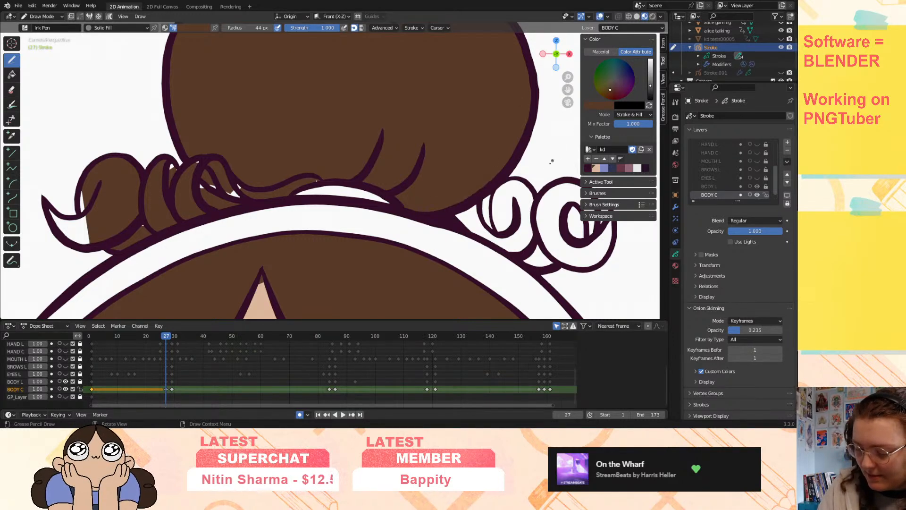
pyautogui.keyDown('shift'); pyautogui.moveTo(582, 83); pyautogui.dragTo(475, 72, button='middle'); pyautogui.keyUp('shift')
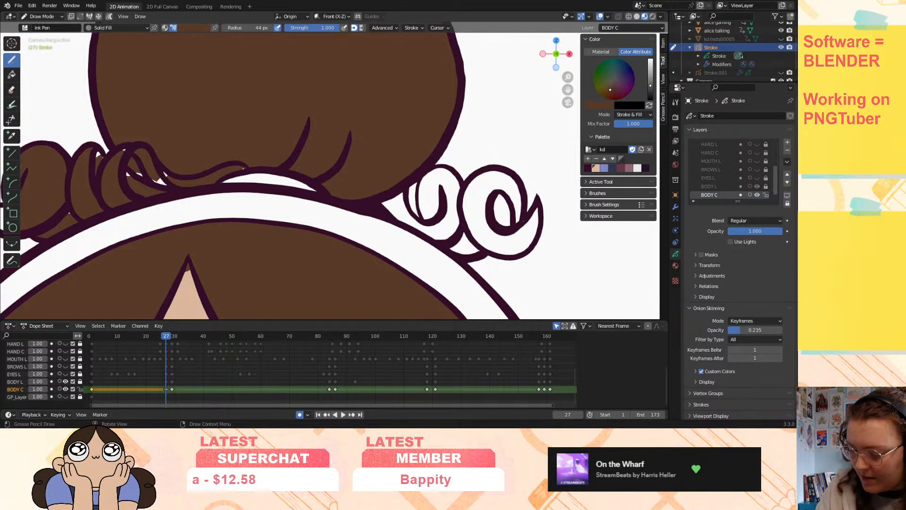
pyautogui.moveTo(537, 213)
pyautogui.mouseDown()
pyautogui.moveTo(520, 253)
pyautogui.moveTo(470, 254)
pyautogui.moveTo(392, 216)
pyautogui.moveTo(415, 190)
pyautogui.moveTo(420, 214)
pyautogui.moveTo(439, 221)
pyautogui.moveTo(418, 209)
pyautogui.moveTo(446, 177)
pyautogui.moveTo(501, 207)
pyautogui.moveTo(484, 180)
pyautogui.moveTo(514, 175)
pyautogui.moveTo(521, 208)
pyautogui.moveTo(502, 212)
pyautogui.moveTo(498, 229)
pyautogui.moveTo(516, 222)
pyautogui.mouseUp()
pyautogui.moveTo(568, 89); pyautogui.dragTo(681, 82)
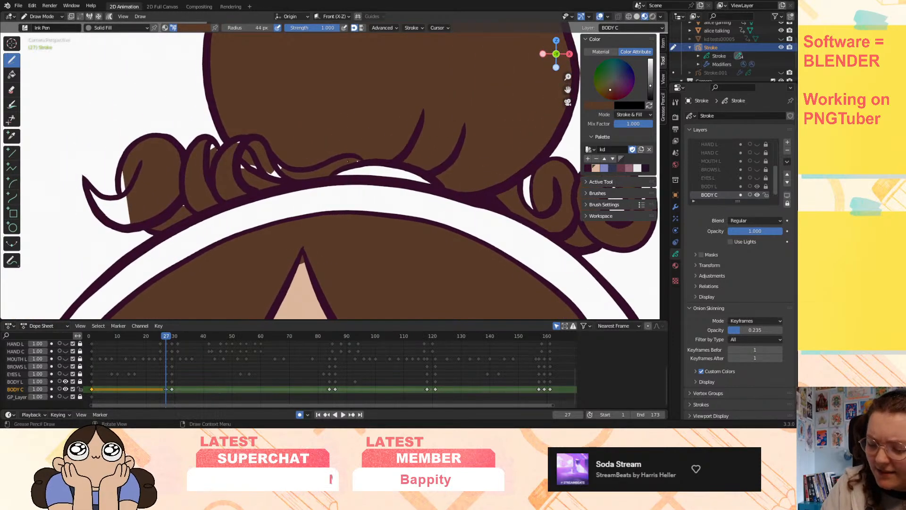
pyautogui.moveTo(280, 176)
pyautogui.mouseDown()
pyautogui.moveTo(231, 166)
pyautogui.moveTo(275, 175)
pyautogui.mouseUp()
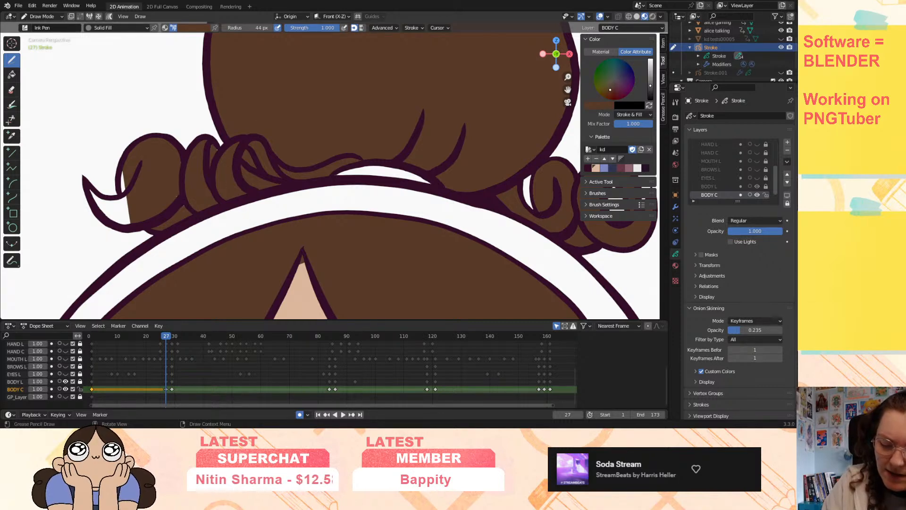
pyautogui.moveTo(120, 192)
pyautogui.mouseDown()
pyautogui.moveTo(90, 168)
pyautogui.moveTo(94, 198)
pyautogui.moveTo(124, 222)
pyautogui.moveTo(125, 197)
pyautogui.mouseUp()
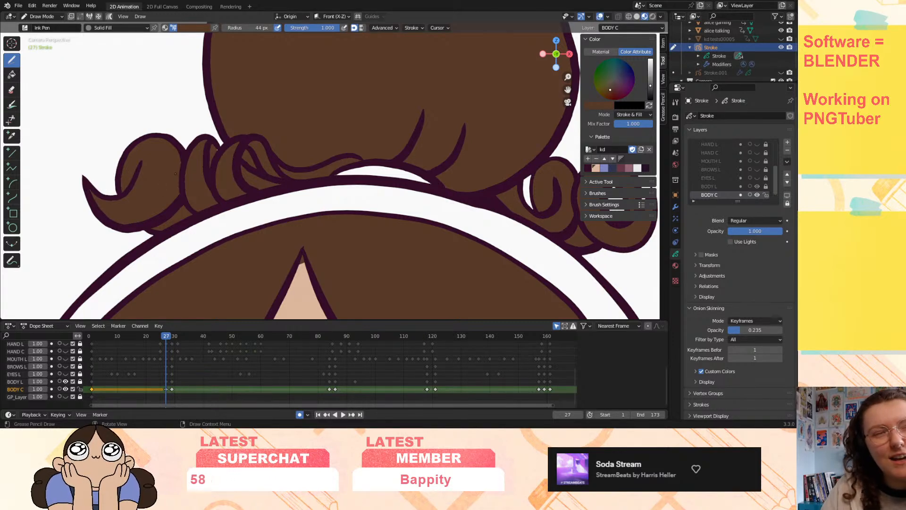
# - Paint brown over the right curls, the gap beside the bun and the left curl's tip on frame 29
pyautogui.moveTo(568, 77); pyautogui.dragTo(532, 115)
pyautogui.press('Up')
pyautogui.moveTo(568, 77)
pyautogui.mouseDown()
pyautogui.moveTo(609, 31)
pyautogui.moveTo(546, 57)
pyautogui.moveTo(544, 19)
pyautogui.mouseUp()
pyautogui.moveTo(427, 238)
pyautogui.mouseDown()
pyautogui.moveTo(453, 194)
pyautogui.moveTo(439, 207)
pyautogui.moveTo(420, 193)
pyautogui.mouseUp()
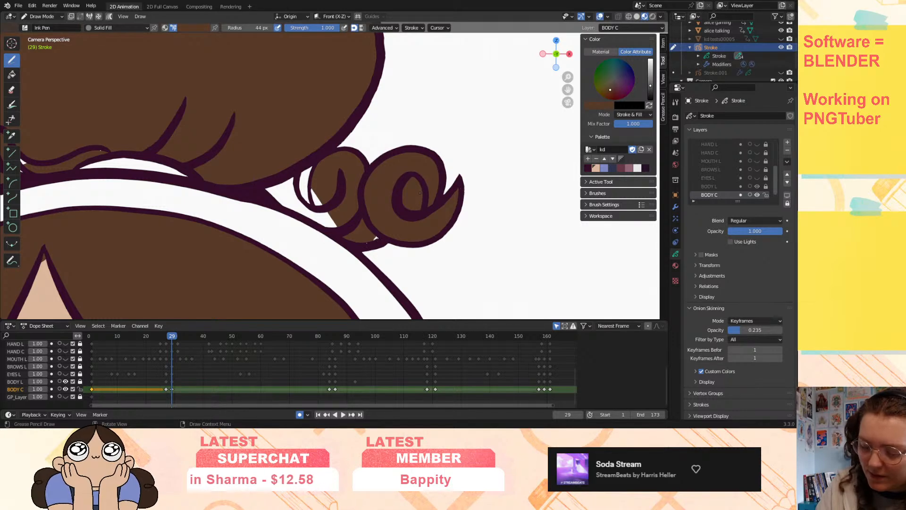
pyautogui.moveTo(337, 230)
pyautogui.mouseDown()
pyautogui.moveTo(285, 209)
pyautogui.moveTo(269, 188)
pyautogui.moveTo(299, 168)
pyautogui.moveTo(301, 200)
pyautogui.moveTo(314, 194)
pyautogui.mouseUp()
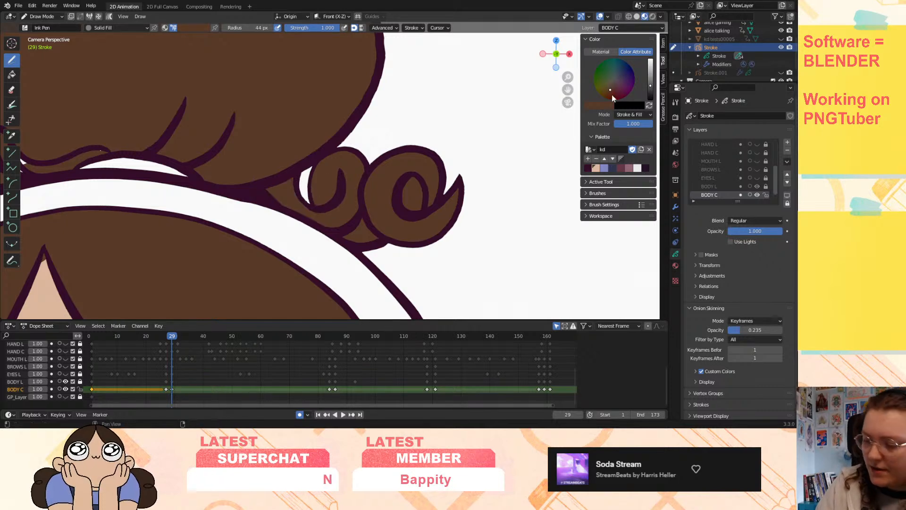
pyautogui.moveTo(566, 89); pyautogui.dragTo(783, 94)
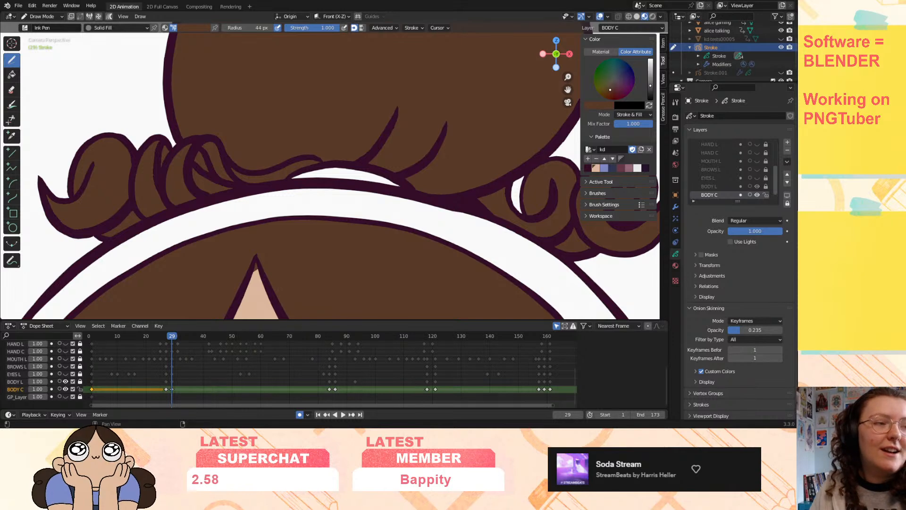
pyautogui.moveTo(568, 77); pyautogui.dragTo(529, 6)
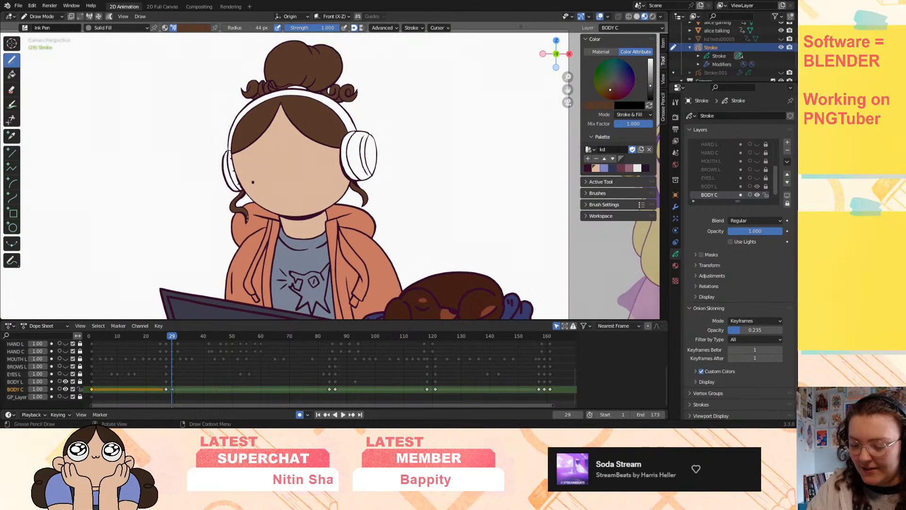
# - Play back the animation and step through the keyframes around frame 29 to examine the brown hair fills
pyautogui.click(321, 414)
pyautogui.click(342, 415)
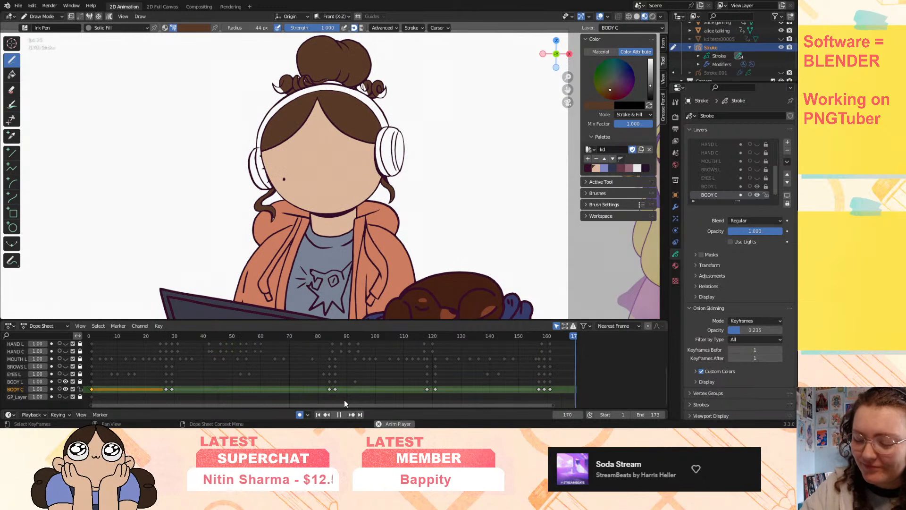
pyautogui.press('space')
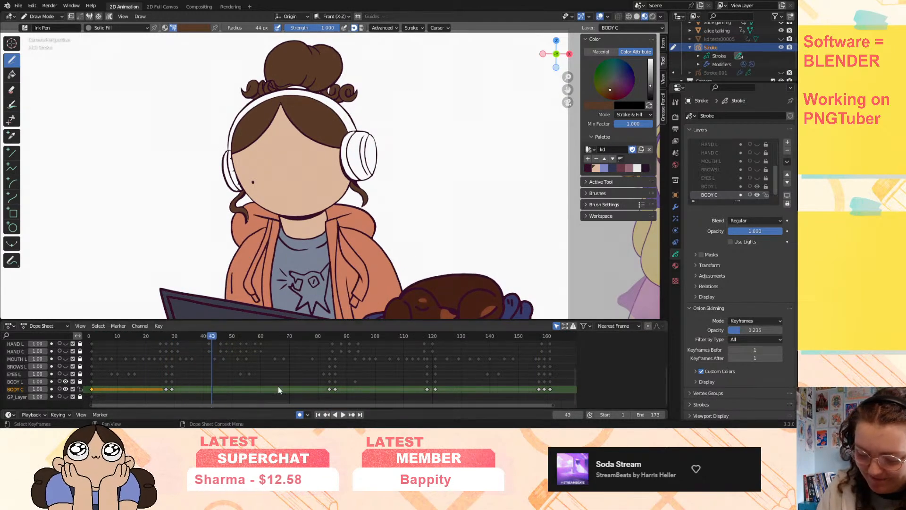
pyautogui.click(152, 336)
pyautogui.press('Up')
pyautogui.press('Up')
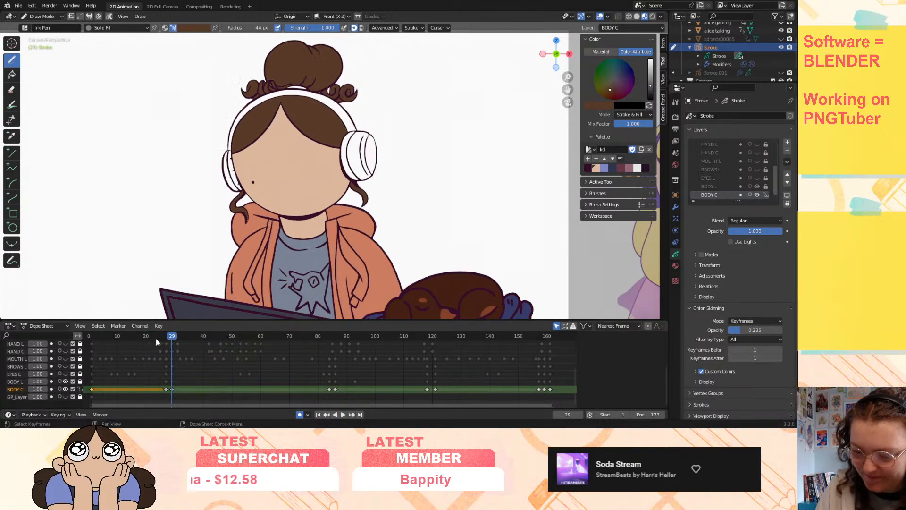
# - Return to frame 1 and erase the brown fill from the curls right of the bun with the soft eraser
pyautogui.press('Down')
pyautogui.press('Down')
pyautogui.moveTo(567, 77); pyautogui.dragTo(466, 282)
pyautogui.hotkey('shift', 'Left')
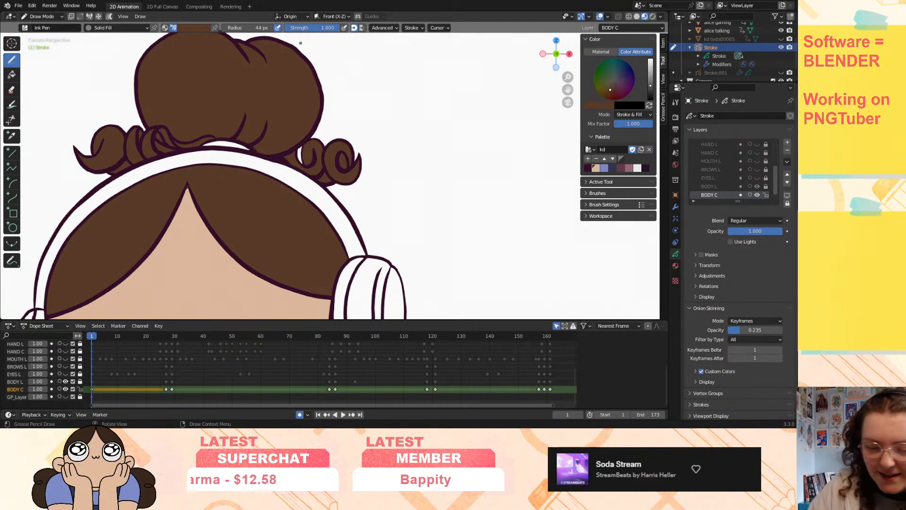
pyautogui.click(12, 89)
pyautogui.moveTo(342, 162); pyautogui.dragTo(349, 160)
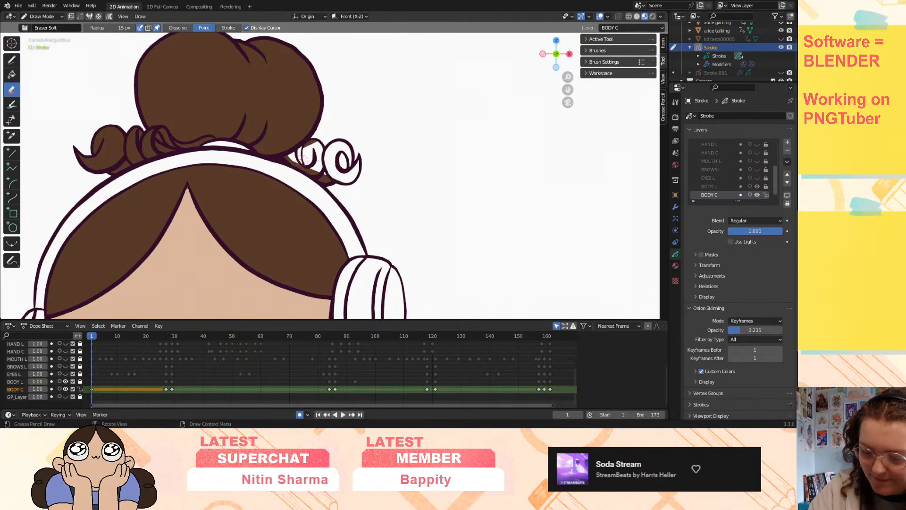
# - Repaint the right curls brown on frame 1 with the Ink Pen, leaving the outer curl's centre open
pyautogui.click(11, 60)
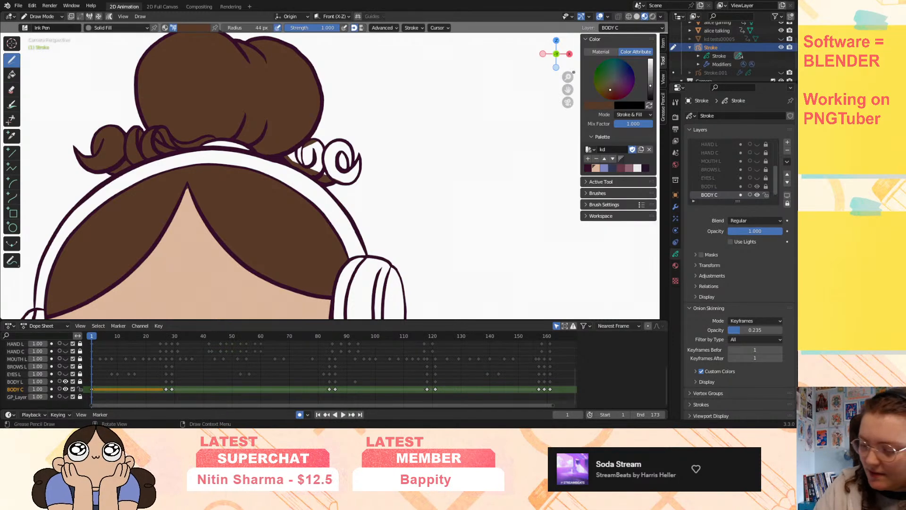
pyautogui.moveTo(568, 77); pyautogui.dragTo(621, 28)
pyautogui.scroll(1, 337, 188)
pyautogui.moveTo(351, 196)
pyautogui.mouseDown()
pyautogui.moveTo(369, 196)
pyautogui.moveTo(389, 150)
pyautogui.moveTo(339, 170)
pyautogui.moveTo(351, 136)
pyautogui.moveTo(361, 164)
pyautogui.moveTo(377, 148)
pyautogui.moveTo(361, 116)
pyautogui.moveTo(333, 118)
pyautogui.moveTo(321, 179)
pyautogui.moveTo(310, 144)
pyautogui.moveTo(323, 185)
pyautogui.moveTo(337, 175)
pyautogui.moveTo(277, 156)
pyautogui.moveTo(283, 166)
pyautogui.moveTo(306, 108)
pyautogui.moveTo(267, 112)
pyautogui.moveTo(273, 155)
pyautogui.moveTo(236, 137)
pyautogui.moveTo(252, 152)
pyautogui.mouseUp()
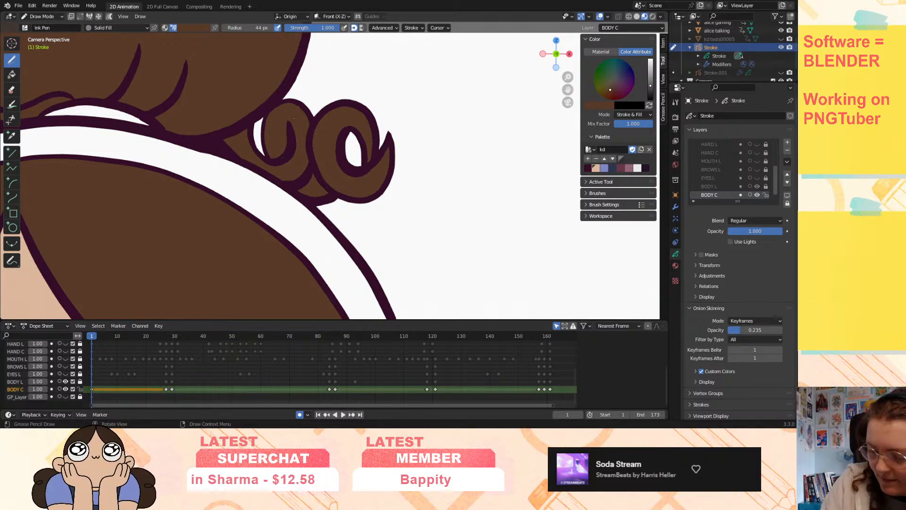
pyautogui.moveTo(567, 90); pyautogui.dragTo(546, 103)
# - Erase the brown fill from the outermost right curl on frame 29
pyautogui.press('Up')
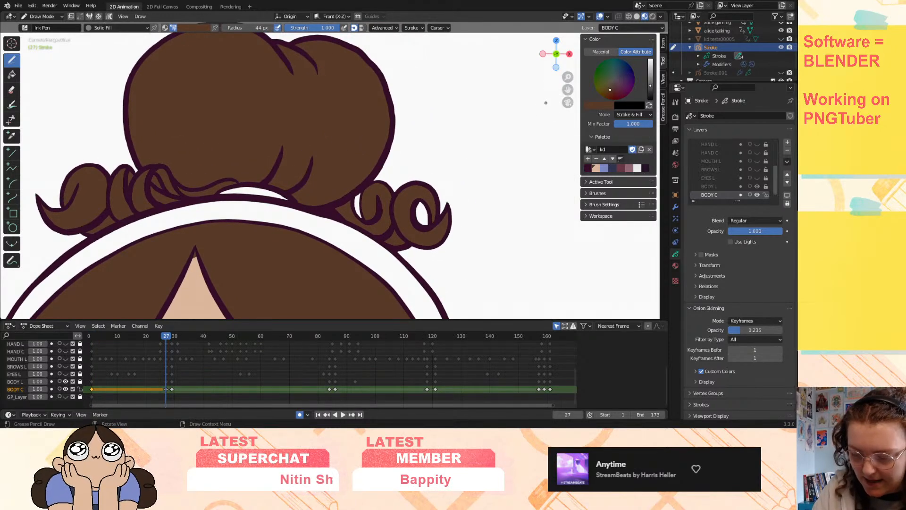
pyautogui.press('Up')
pyautogui.moveTo(568, 89)
pyautogui.mouseDown()
pyautogui.moveTo(668, 71)
pyautogui.moveTo(647, 82)
pyautogui.mouseUp()
pyautogui.click(12, 90)
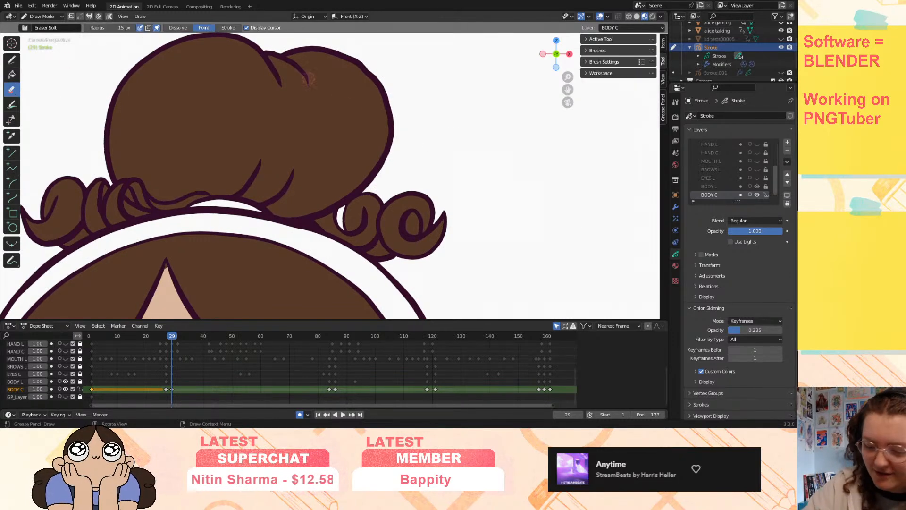
pyautogui.moveTo(425, 223)
pyautogui.mouseDown()
pyautogui.moveTo(436, 243)
pyautogui.moveTo(445, 220)
pyautogui.moveTo(407, 257)
pyautogui.moveTo(418, 224)
pyautogui.moveTo(413, 196)
pyautogui.moveTo(396, 189)
pyautogui.mouseUp()
# - Repaint the outermost right curl brown on frame 29 with the Ink Pen, leaving its centre open
pyautogui.click(12, 60)
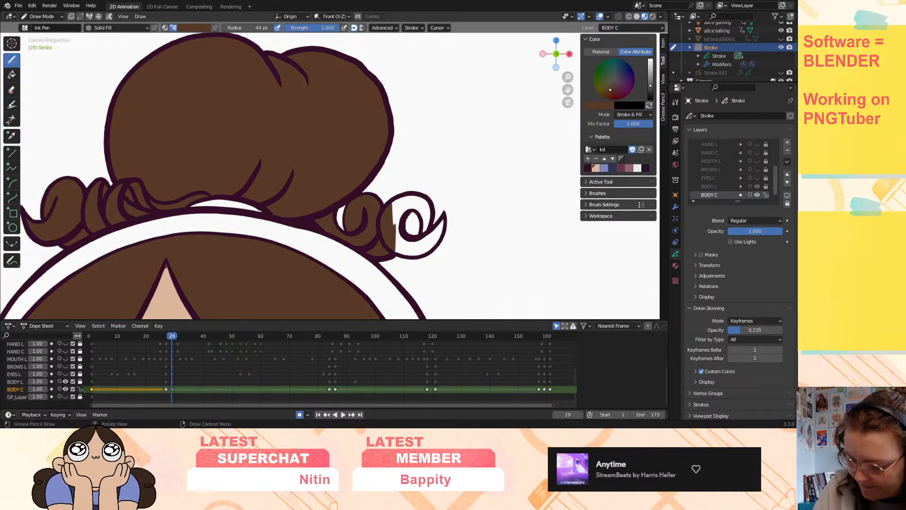
pyautogui.moveTo(414, 237)
pyautogui.mouseDown()
pyautogui.moveTo(403, 219)
pyautogui.moveTo(419, 213)
pyautogui.moveTo(422, 233)
pyautogui.moveTo(410, 199)
pyautogui.moveTo(394, 226)
pyautogui.moveTo(398, 243)
pyautogui.moveTo(425, 253)
pyautogui.moveTo(444, 218)
pyautogui.mouseUp()
pyautogui.moveTo(571, 87); pyautogui.dragTo(642, 78)
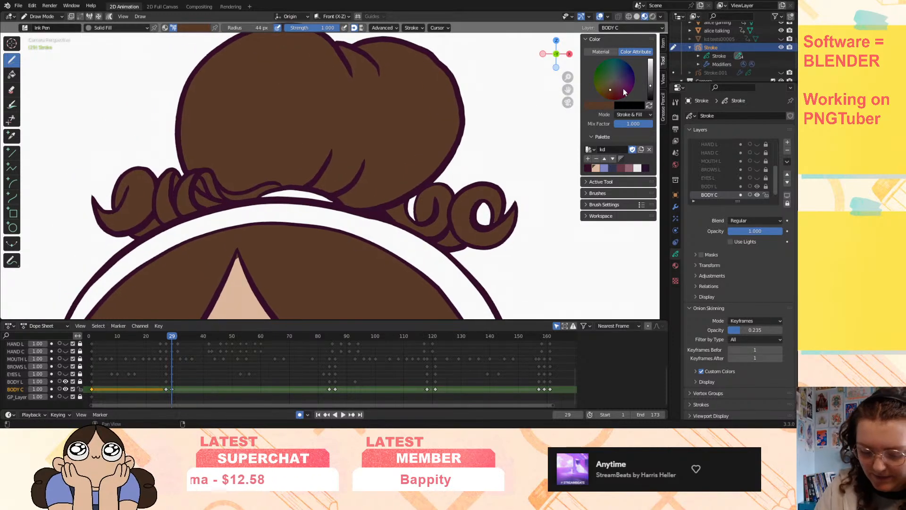
# - Go to frame 84 and erase the brown fill from the centre and outer side of the outermost right curl
pyautogui.press('Down')
pyautogui.press('Up')
pyautogui.press('Up')
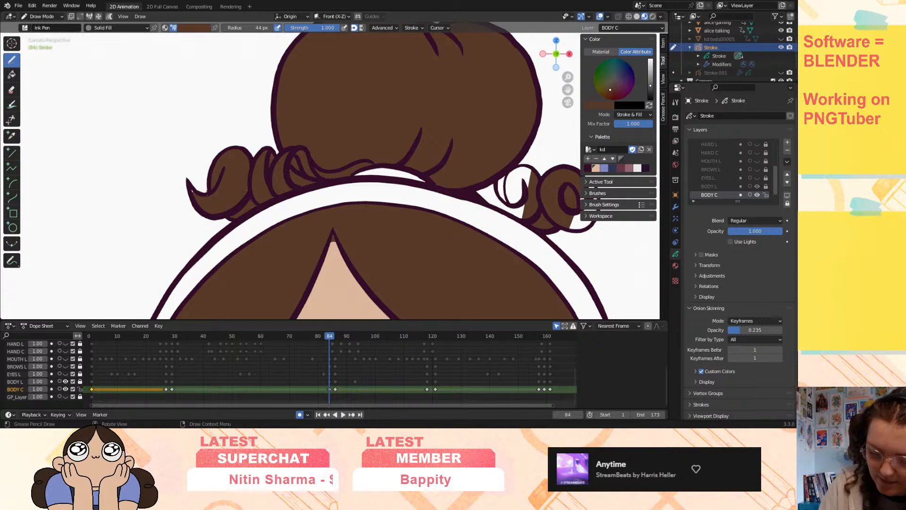
pyautogui.moveTo(568, 89); pyautogui.dragTo(255, 120)
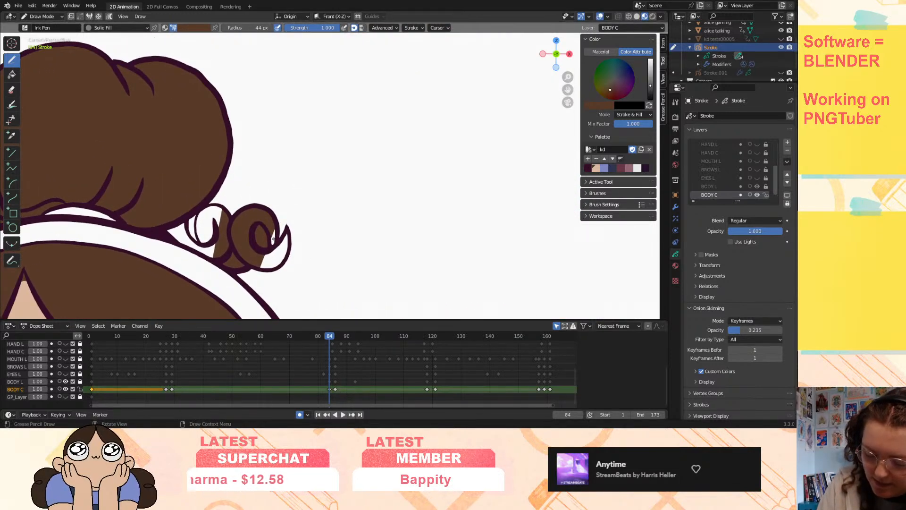
pyautogui.click(12, 90)
pyautogui.moveTo(284, 215)
pyautogui.mouseDown()
pyautogui.moveTo(280, 198)
pyautogui.moveTo(262, 198)
pyautogui.mouseUp()
# - Paint brown over both right curls and the gap beside the bun on frame 84, leaving the outer curl's centre open
pyautogui.click(12, 59)
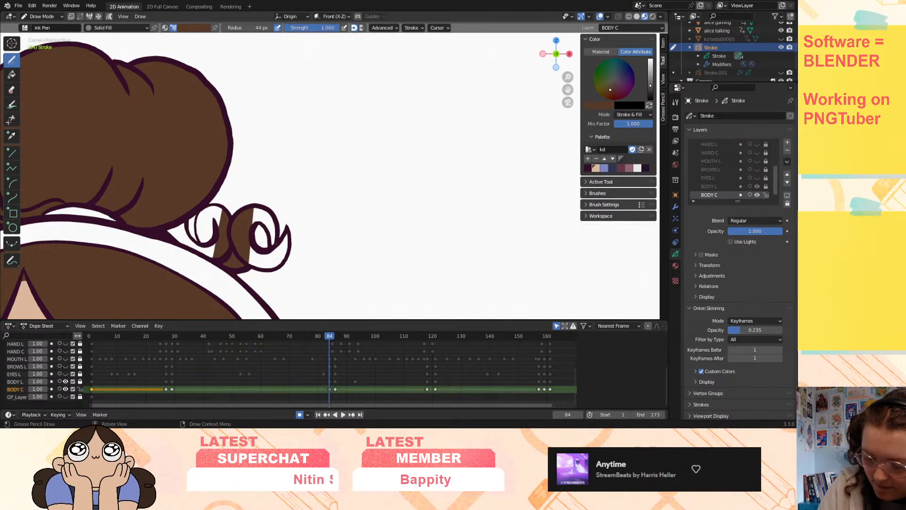
pyautogui.moveTo(273, 208)
pyautogui.mouseDown()
pyautogui.moveTo(255, 228)
pyautogui.moveTo(264, 244)
pyautogui.moveTo(257, 240)
pyautogui.moveTo(251, 259)
pyautogui.moveTo(265, 270)
pyautogui.moveTo(286, 236)
pyautogui.moveTo(276, 214)
pyautogui.mouseUp()
pyautogui.moveTo(219, 208)
pyautogui.mouseDown()
pyautogui.moveTo(196, 220)
pyautogui.moveTo(198, 239)
pyautogui.moveTo(191, 219)
pyautogui.moveTo(203, 239)
pyautogui.moveTo(196, 250)
pyautogui.moveTo(212, 255)
pyautogui.moveTo(211, 246)
pyautogui.mouseUp()
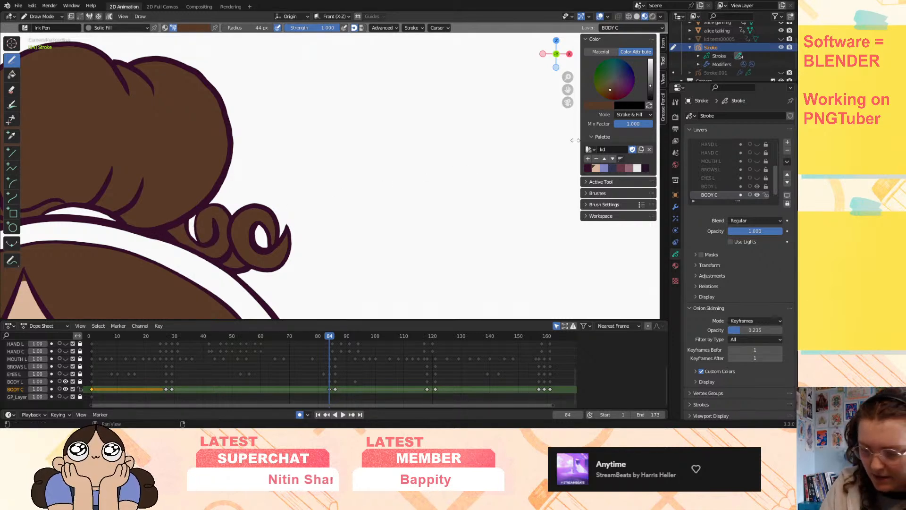
pyautogui.moveTo(569, 87); pyautogui.dragTo(751, 83)
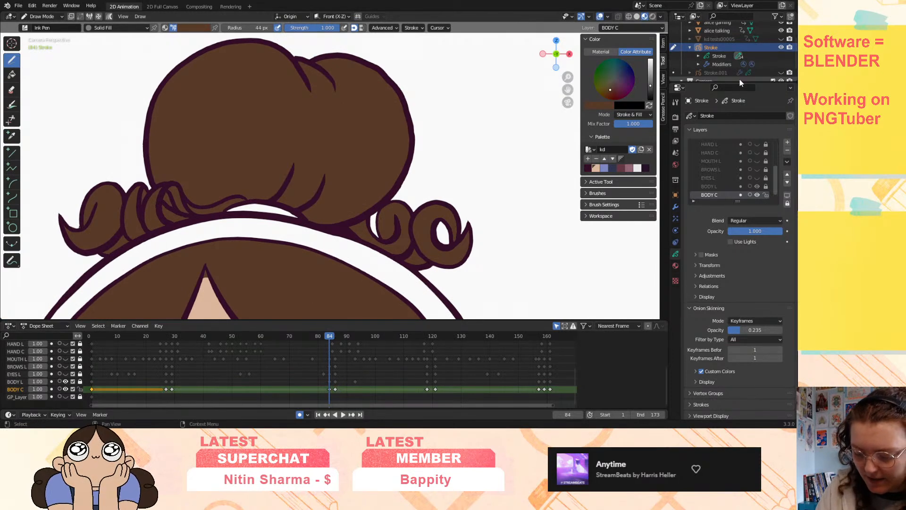
# - Erase the brown fill from both right curls on frame 86
pyautogui.press('Up')
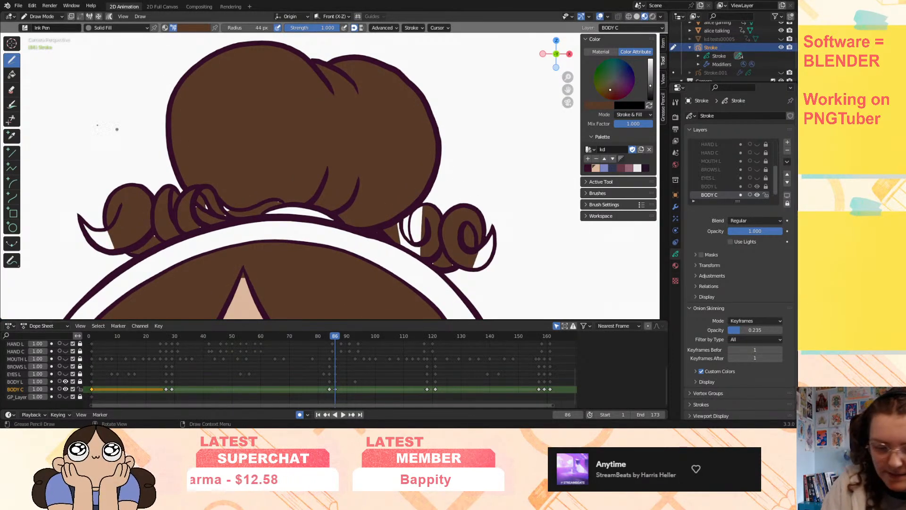
pyautogui.click(12, 91)
pyautogui.moveTo(483, 251); pyautogui.dragTo(428, 231)
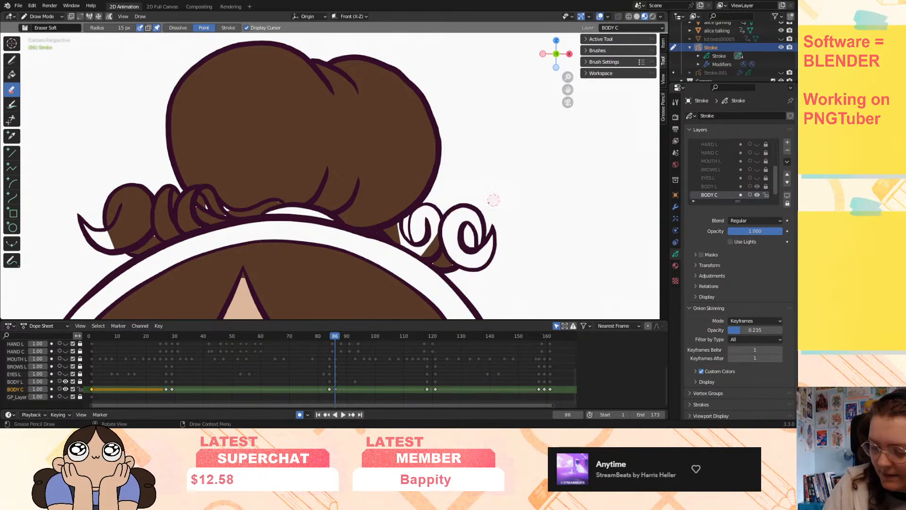
# - Paint the right curls and the left curl's tip brown on frame 86, leaving the outer right curl's centre open
pyautogui.click(12, 60)
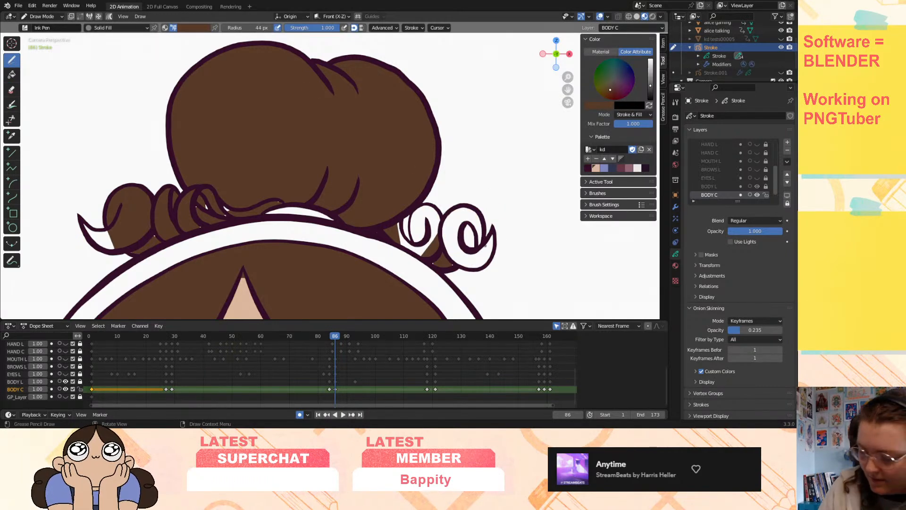
pyautogui.moveTo(492, 234)
pyautogui.mouseDown()
pyautogui.moveTo(487, 260)
pyautogui.moveTo(474, 266)
pyautogui.moveTo(401, 243)
pyautogui.moveTo(415, 238)
pyautogui.moveTo(405, 219)
pyautogui.moveTo(413, 242)
pyautogui.moveTo(409, 231)
pyautogui.moveTo(433, 207)
pyautogui.moveTo(474, 222)
pyautogui.moveTo(482, 228)
pyautogui.moveTo(469, 240)
pyautogui.moveTo(482, 238)
pyautogui.mouseUp()
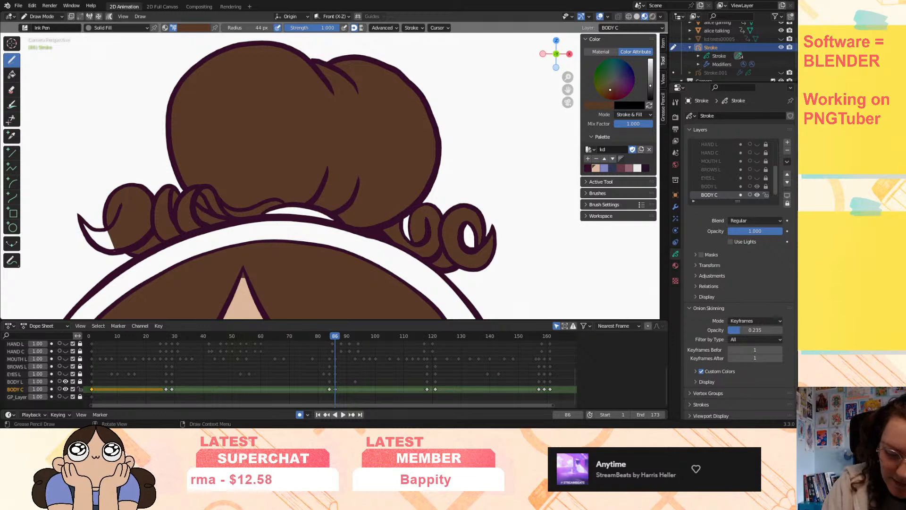
pyautogui.moveTo(108, 246)
pyautogui.mouseDown()
pyautogui.moveTo(85, 225)
pyautogui.moveTo(110, 235)
pyautogui.mouseUp()
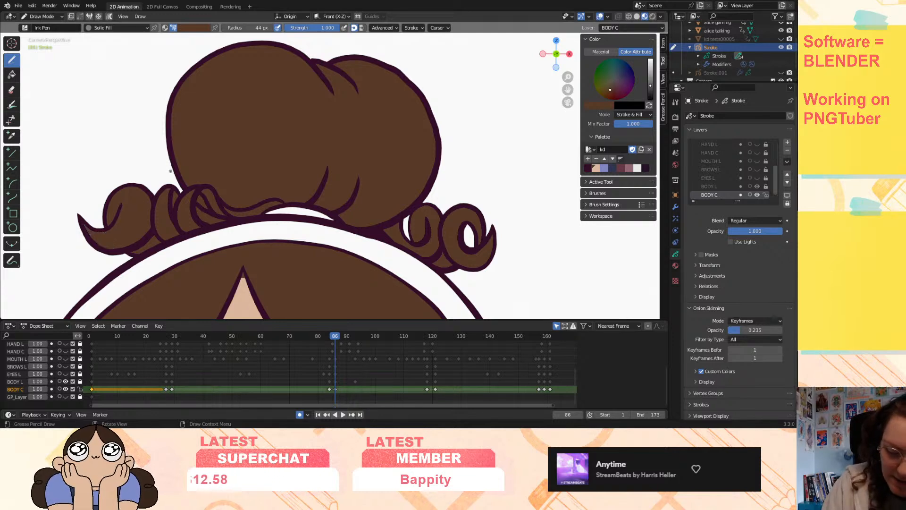
pyautogui.moveTo(567, 78); pyautogui.dragTo(574, 55)
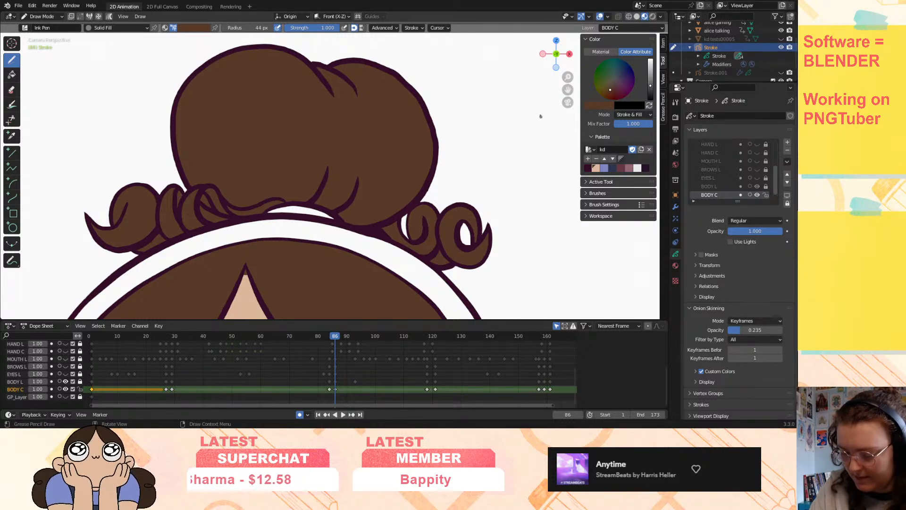
# - Go to frame 118 and erase the brown fill from the outermost right curl
pyautogui.press('Down')
pyautogui.press('Up')
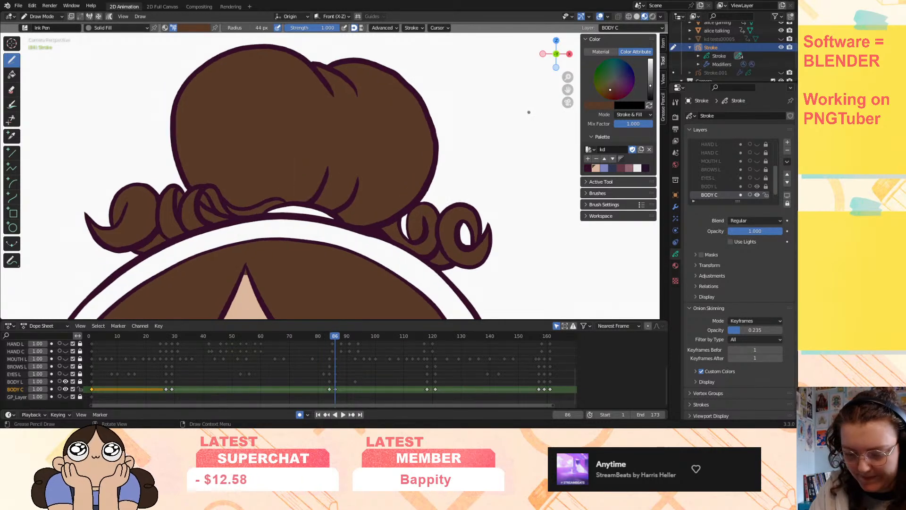
pyautogui.press('Up')
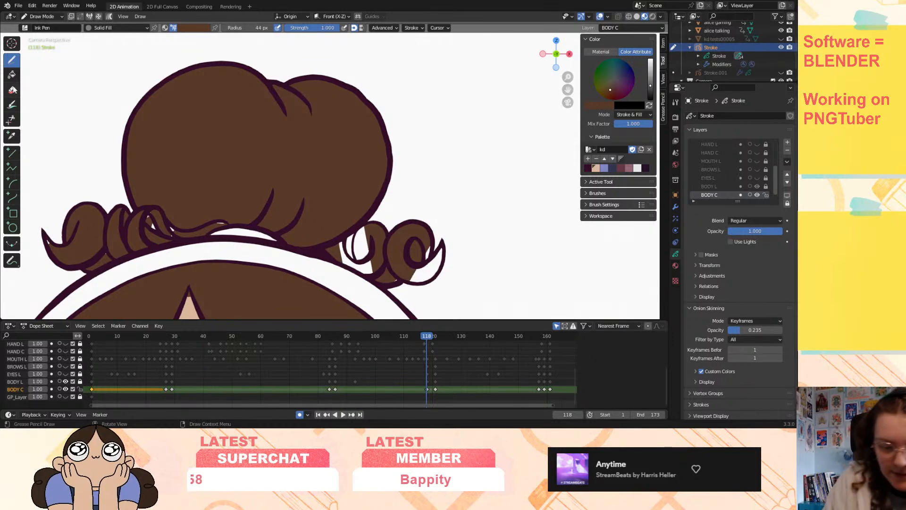
pyautogui.press('e')
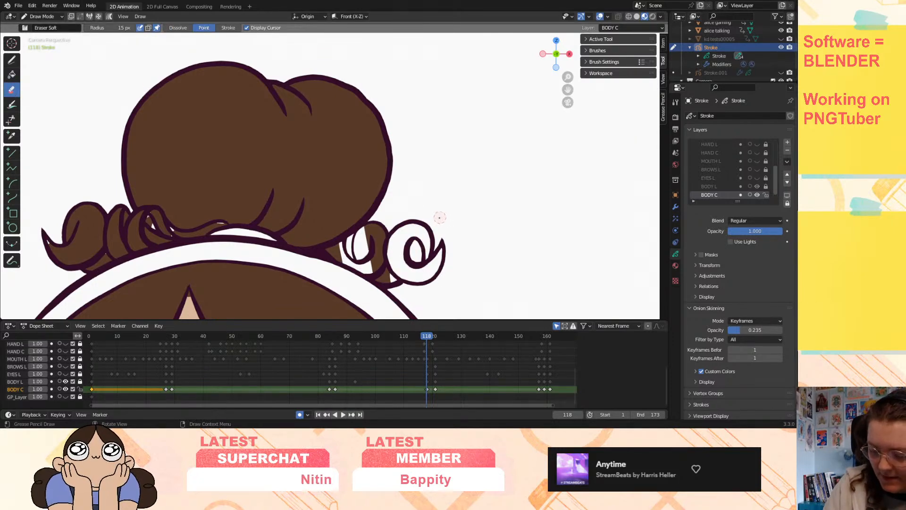
pyautogui.press('Down')
pyautogui.press('Up')
# - Erase the brown fill from the outermost right curl on each keyframe from 121 through 161
pyautogui.press('Up')
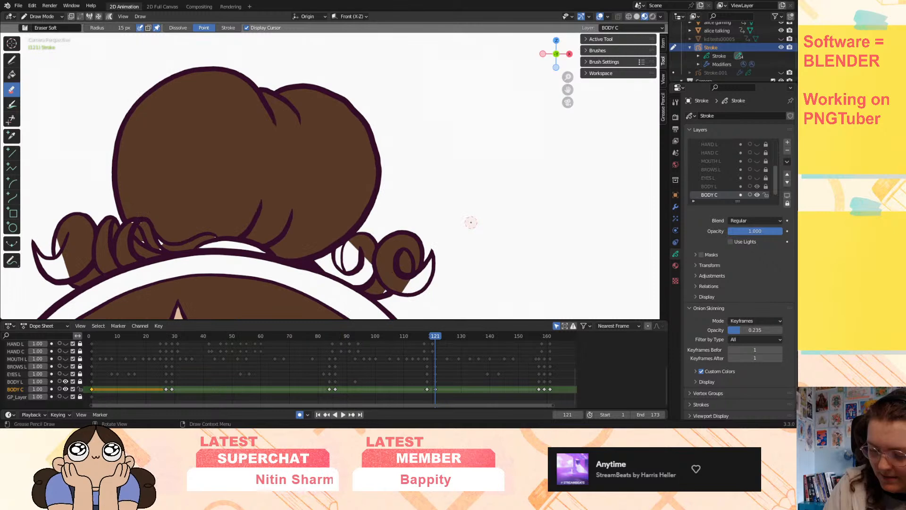
pyautogui.press('Up')
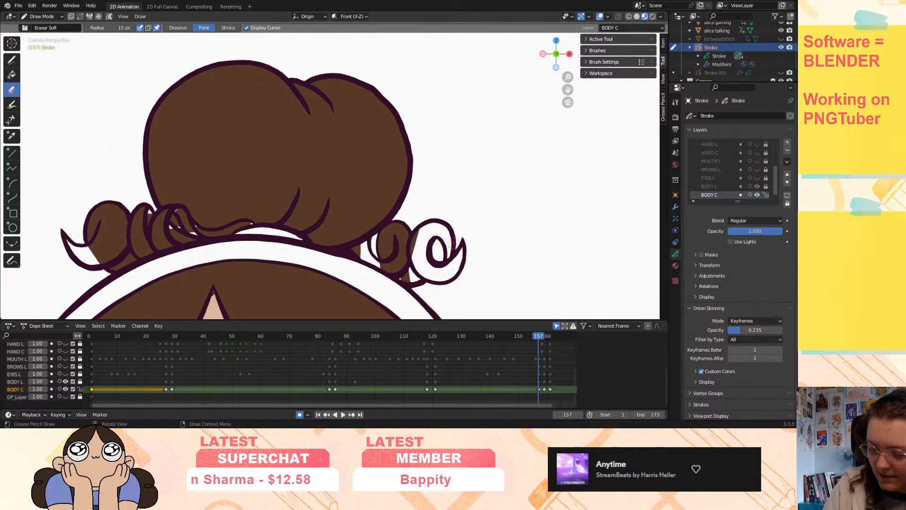
pyautogui.press('Up')
pyautogui.moveTo(470, 222)
pyautogui.mouseDown()
pyautogui.moveTo(477, 200)
pyautogui.moveTo(476, 220)
pyautogui.moveTo(470, 206)
pyautogui.mouseUp()
pyautogui.press('Up')
pyautogui.press('Up')
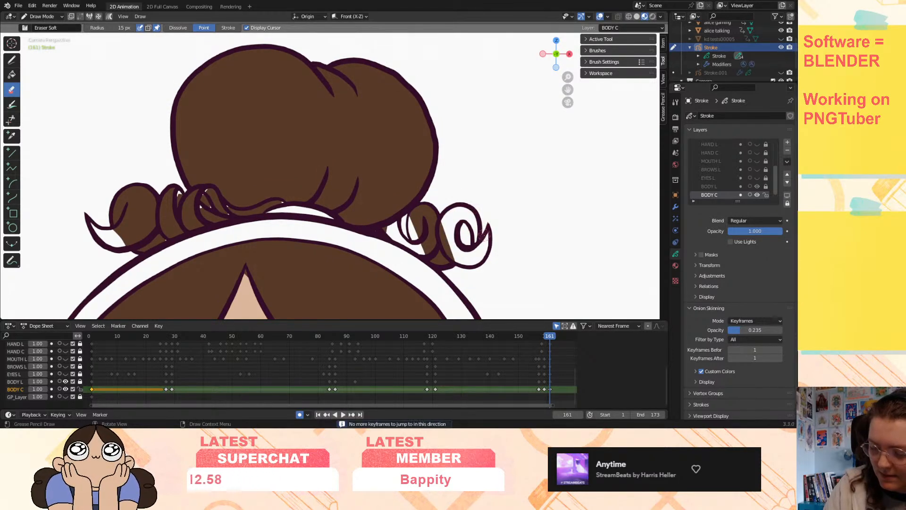
# - Return to frame 118 and paint brown over the right curls with the Ink Pen, leaving the outer curl's centre open
pyautogui.press('Down')
pyautogui.press('Down')
pyautogui.press('Down')
pyautogui.press('Down')
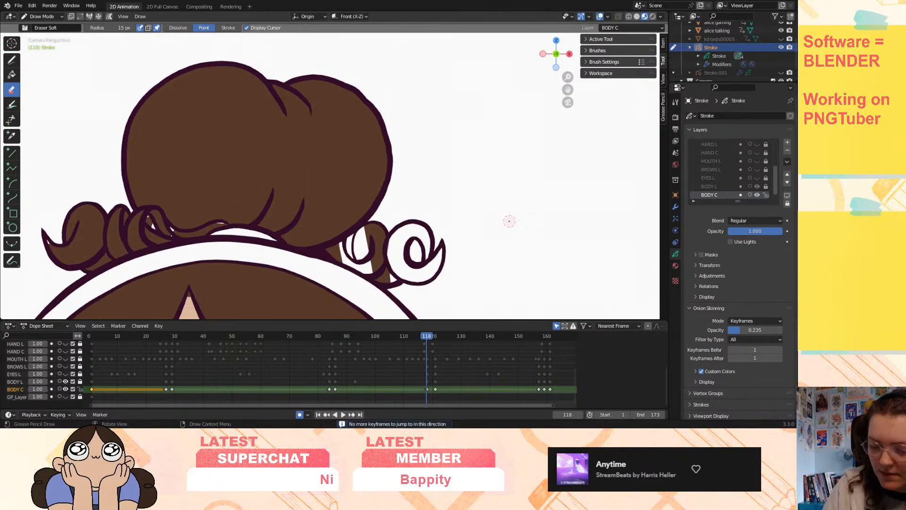
pyautogui.press('Down')
pyautogui.press('Down')
pyautogui.click(12, 60)
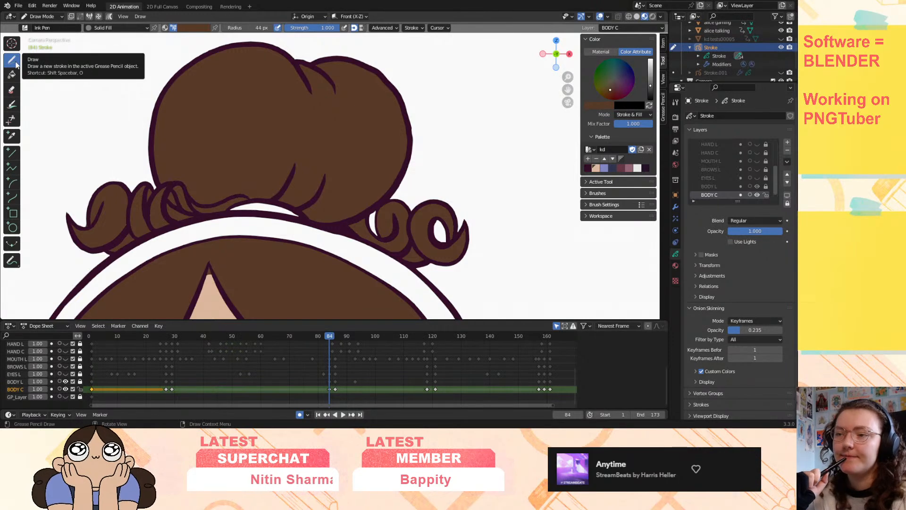
pyautogui.press('Down')
pyautogui.press('Up')
pyautogui.press('Up')
pyautogui.press('Up')
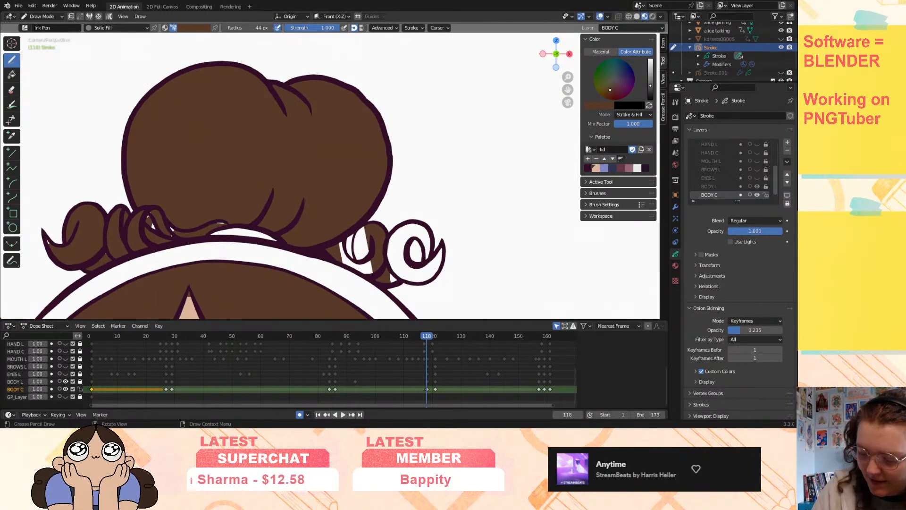
pyautogui.moveTo(402, 283)
pyautogui.mouseDown()
pyautogui.moveTo(435, 272)
pyautogui.moveTo(444, 254)
pyautogui.moveTo(409, 225)
pyautogui.moveTo(389, 255)
pyautogui.moveTo(397, 267)
pyautogui.moveTo(417, 253)
pyautogui.moveTo(405, 272)
pyautogui.moveTo(405, 254)
pyautogui.moveTo(396, 265)
pyautogui.moveTo(388, 254)
pyautogui.moveTo(390, 261)
pyautogui.mouseUp()
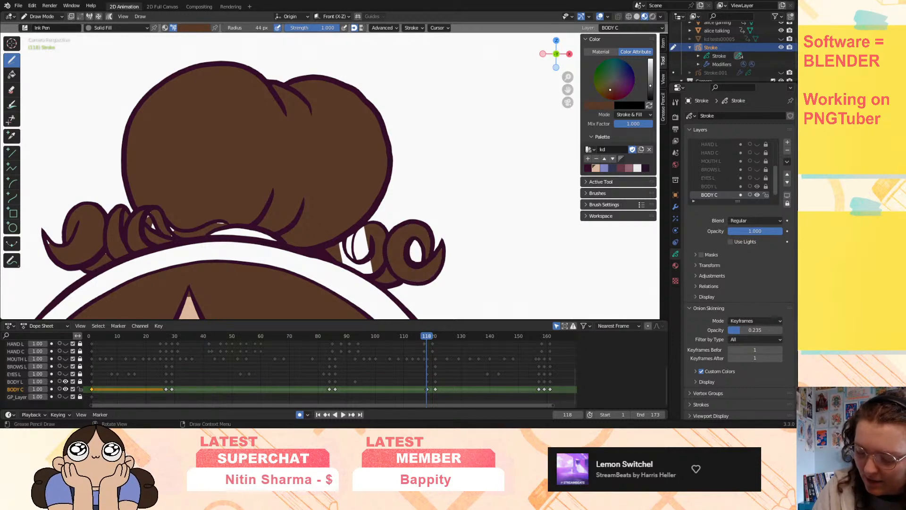
pyautogui.moveTo(353, 242)
pyautogui.mouseDown()
pyautogui.moveTo(355, 259)
pyautogui.moveTo(344, 239)
pyautogui.moveTo(342, 268)
pyautogui.moveTo(372, 271)
pyautogui.mouseUp()
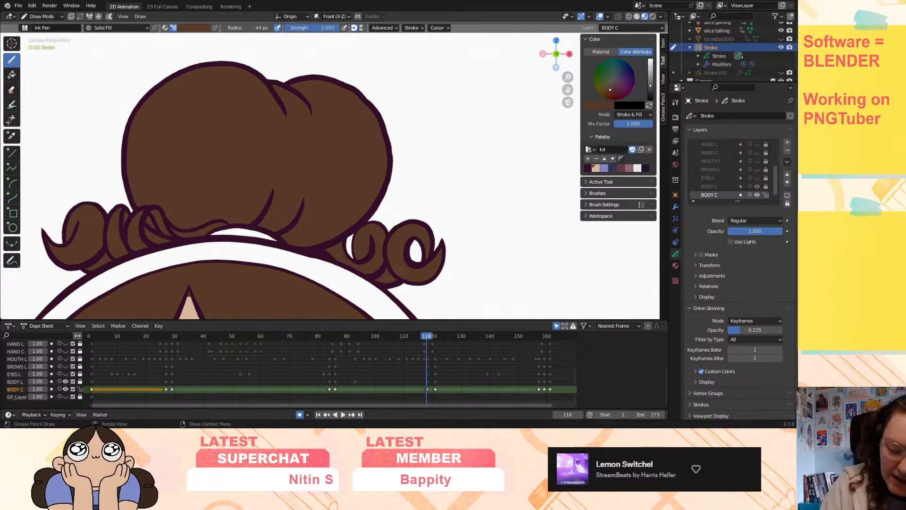
# - Go to frame 121 and paint the right curls and the left curl's tip brown, leaving the outer right curl's centre open
pyautogui.press('Up')
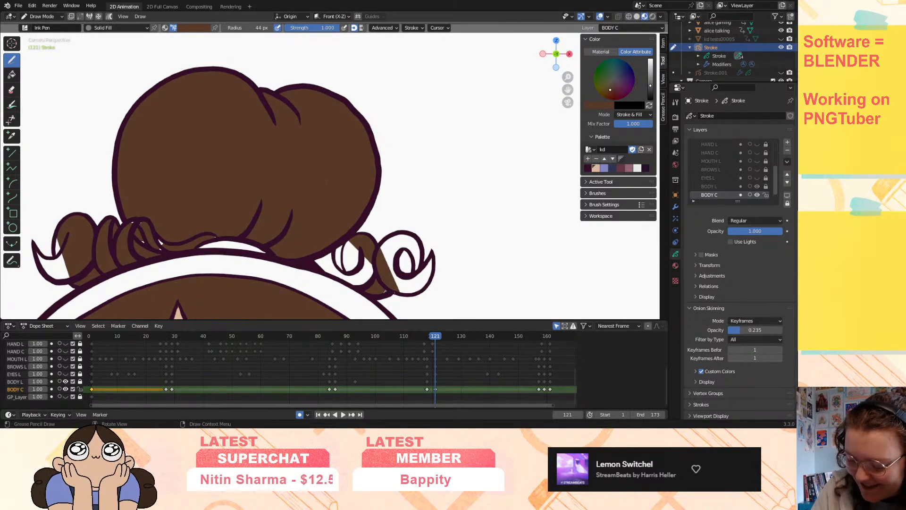
pyautogui.moveTo(397, 292)
pyautogui.mouseDown()
pyautogui.moveTo(422, 284)
pyautogui.moveTo(430, 267)
pyautogui.moveTo(404, 267)
pyautogui.moveTo(417, 246)
pyautogui.moveTo(395, 235)
pyautogui.moveTo(381, 259)
pyautogui.moveTo(411, 273)
pyautogui.mouseUp()
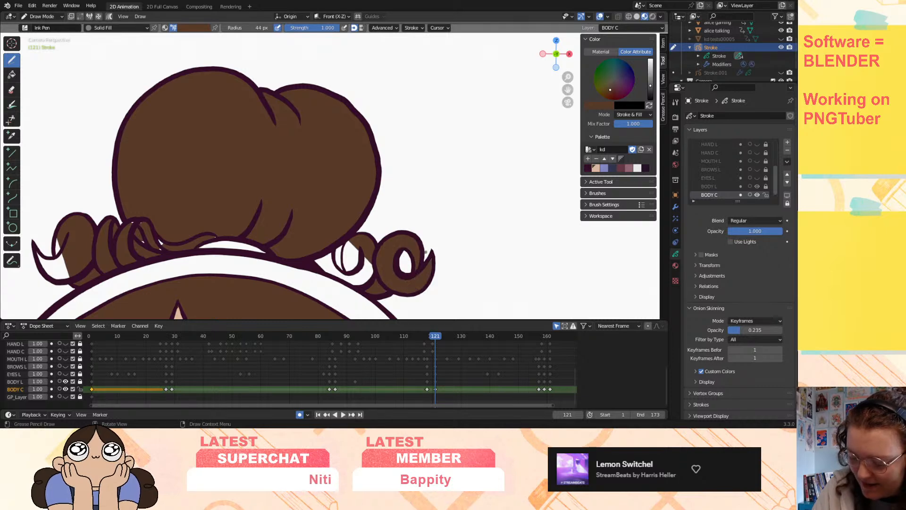
pyautogui.moveTo(359, 237)
pyautogui.mouseDown()
pyautogui.moveTo(344, 262)
pyautogui.moveTo(363, 280)
pyautogui.moveTo(369, 272)
pyautogui.moveTo(323, 264)
pyautogui.moveTo(355, 283)
pyautogui.moveTo(339, 271)
pyautogui.mouseUp()
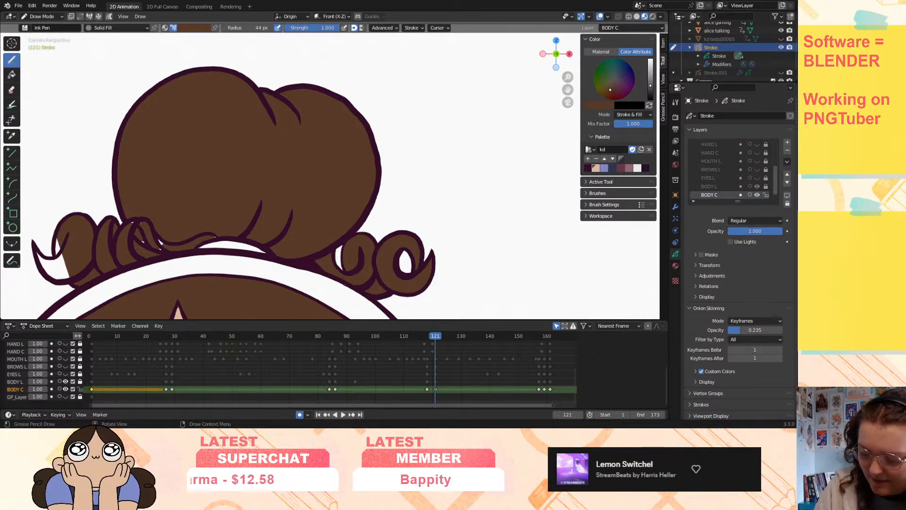
pyautogui.moveTo(567, 90); pyautogui.dragTo(660, 64)
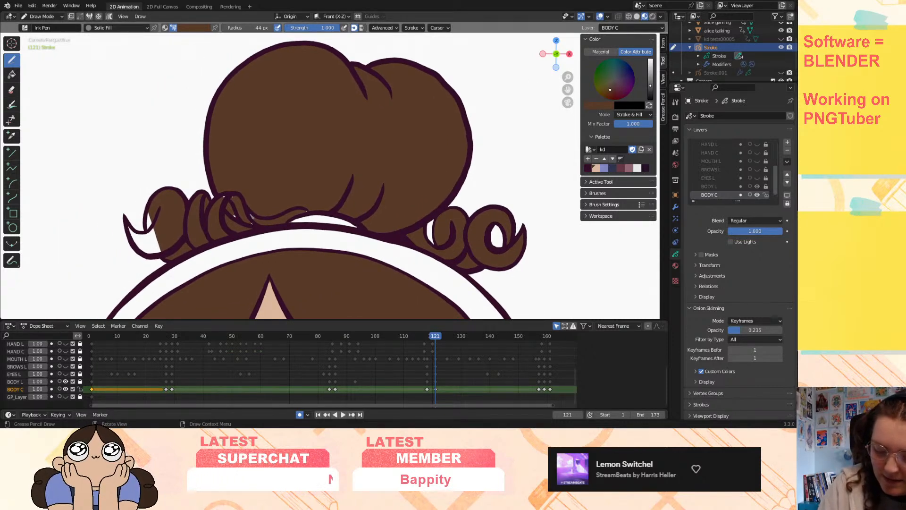
pyautogui.moveTo(174, 244)
pyautogui.mouseDown()
pyautogui.moveTo(160, 222)
pyautogui.moveTo(147, 220)
pyautogui.moveTo(147, 234)
pyautogui.moveTo(133, 227)
pyautogui.moveTo(142, 249)
pyautogui.moveTo(160, 251)
pyautogui.moveTo(155, 239)
pyautogui.mouseUp()
# - On frame 157, paint the left curl's tip and the right curls brown, leaving the outer right curl's centre open
pyautogui.press('Down')
pyautogui.press('Up')
pyautogui.press('Up')
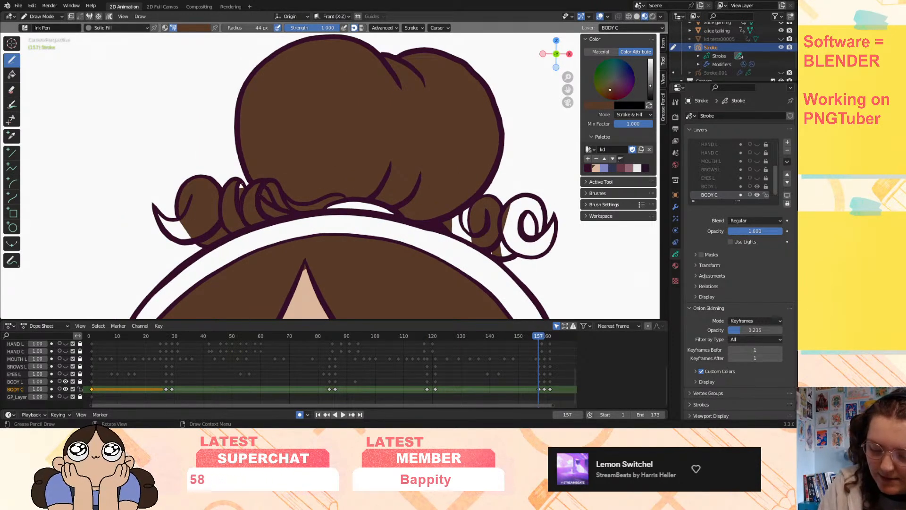
pyautogui.moveTo(191, 238); pyautogui.dragTo(157, 214)
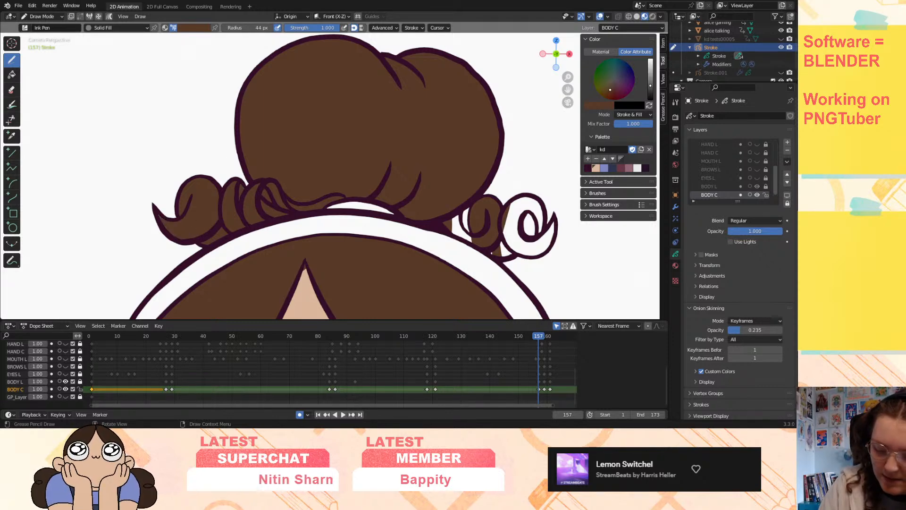
pyautogui.moveTo(468, 231)
pyautogui.mouseDown()
pyautogui.moveTo(461, 212)
pyautogui.moveTo(450, 230)
pyautogui.moveTo(473, 242)
pyautogui.mouseUp()
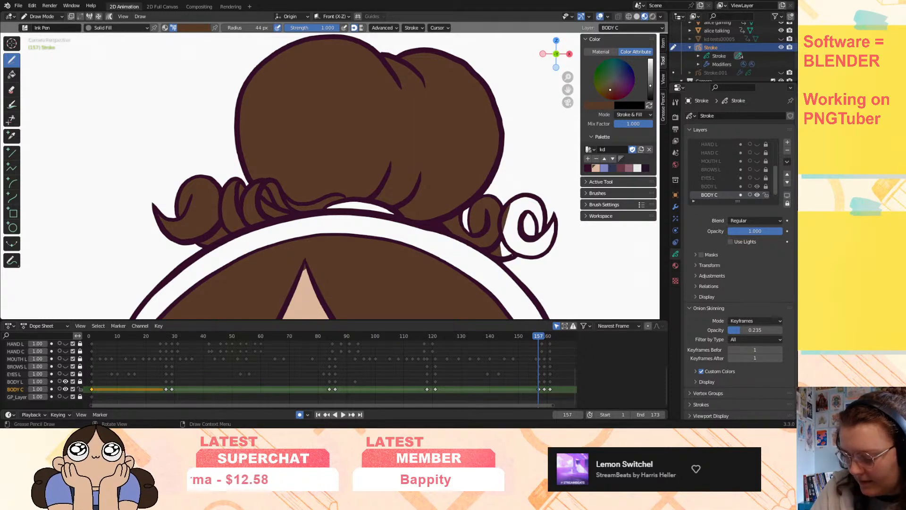
pyautogui.moveTo(532, 255)
pyautogui.mouseDown()
pyautogui.moveTo(556, 225)
pyautogui.moveTo(541, 230)
pyautogui.moveTo(545, 214)
pyautogui.moveTo(512, 239)
pyautogui.moveTo(508, 203)
pyautogui.mouseUp()
pyautogui.moveTo(502, 242)
pyautogui.mouseDown()
pyautogui.moveTo(536, 222)
pyautogui.moveTo(517, 244)
pyautogui.moveTo(524, 240)
pyautogui.mouseUp()
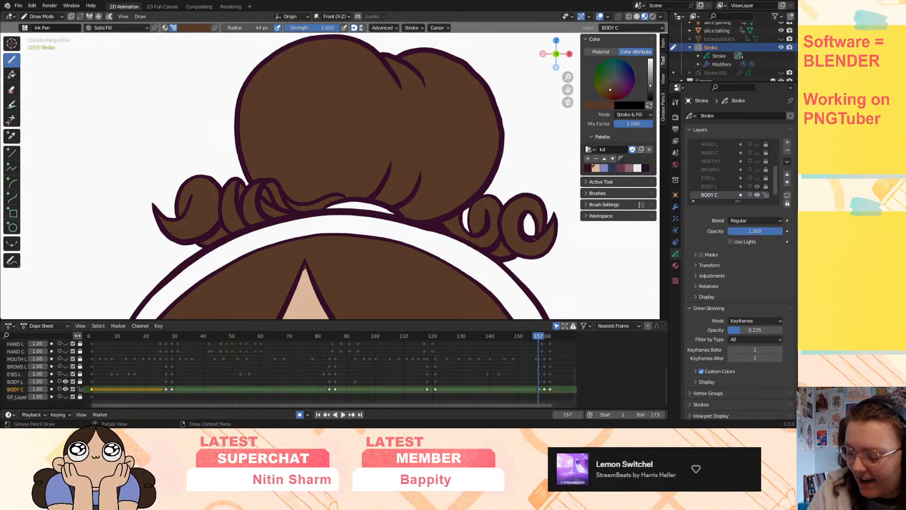
# - On frame 159, fill the right curls and the left curl's tip with brown, keeping the outer right curl's centre open
pyautogui.press('Down')
pyautogui.press('Up')
pyautogui.press('Up')
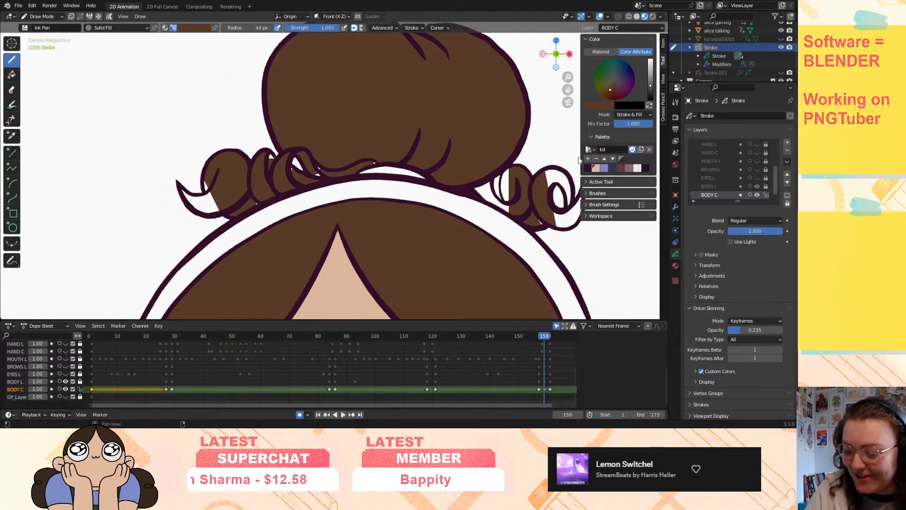
pyautogui.moveTo(568, 90); pyautogui.dragTo(447, 109)
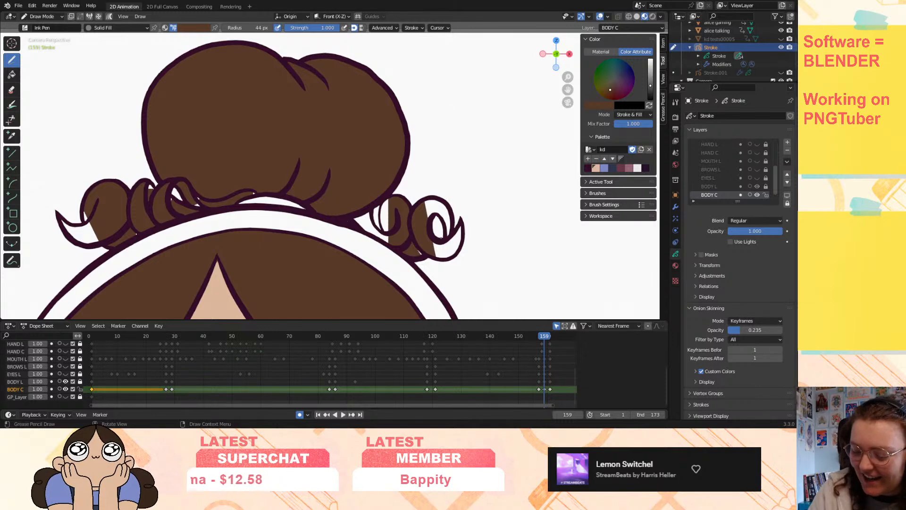
pyautogui.moveTo(441, 236)
pyautogui.mouseDown()
pyautogui.moveTo(433, 198)
pyautogui.moveTo(456, 248)
pyautogui.moveTo(439, 256)
pyautogui.moveTo(426, 246)
pyautogui.mouseUp()
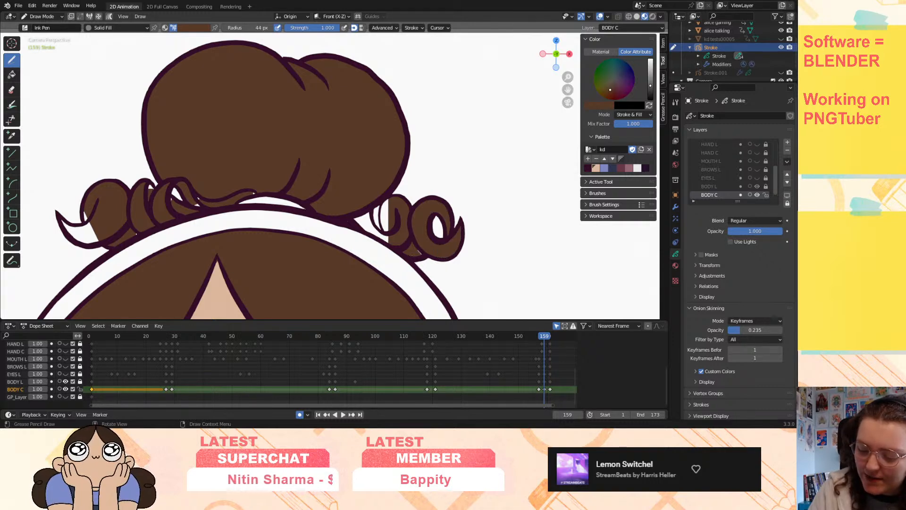
pyautogui.moveTo(390, 199)
pyautogui.mouseDown()
pyautogui.moveTo(381, 219)
pyautogui.moveTo(392, 232)
pyautogui.moveTo(363, 223)
pyautogui.moveTo(373, 236)
pyautogui.mouseUp()
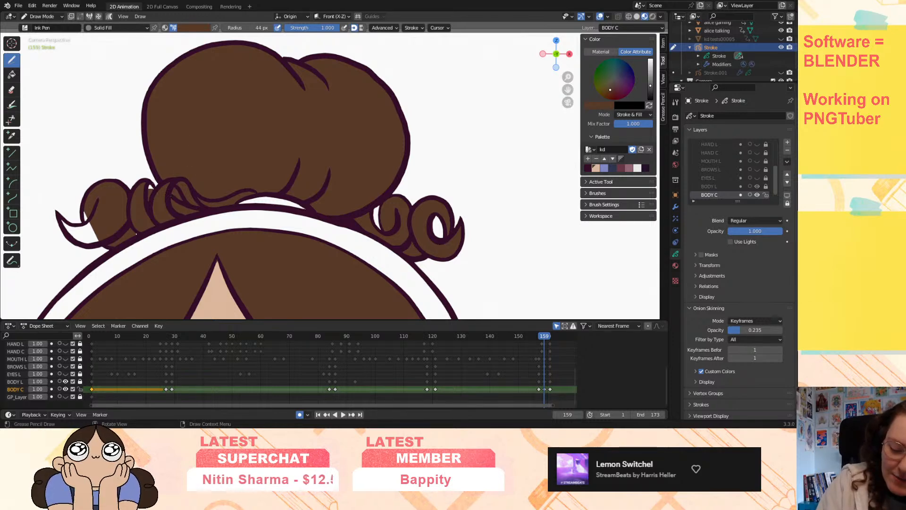
pyautogui.moveTo(98, 244)
pyautogui.mouseDown()
pyautogui.moveTo(61, 215)
pyautogui.moveTo(81, 224)
pyautogui.moveTo(86, 213)
pyautogui.mouseUp()
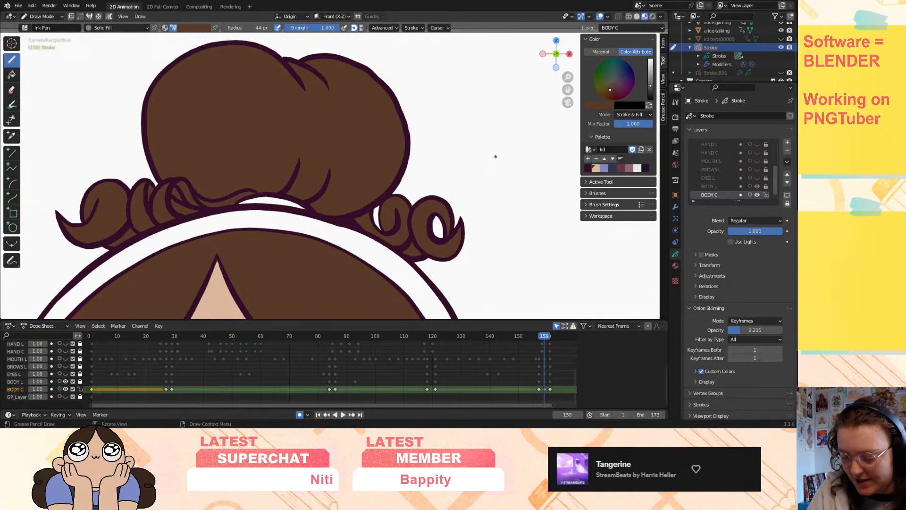
# - Go to frame 161 and paint brown over the right curls and the left curl's tip, leaving the outer right curl's centre open
pyautogui.press('Right')
pyautogui.press('Right')
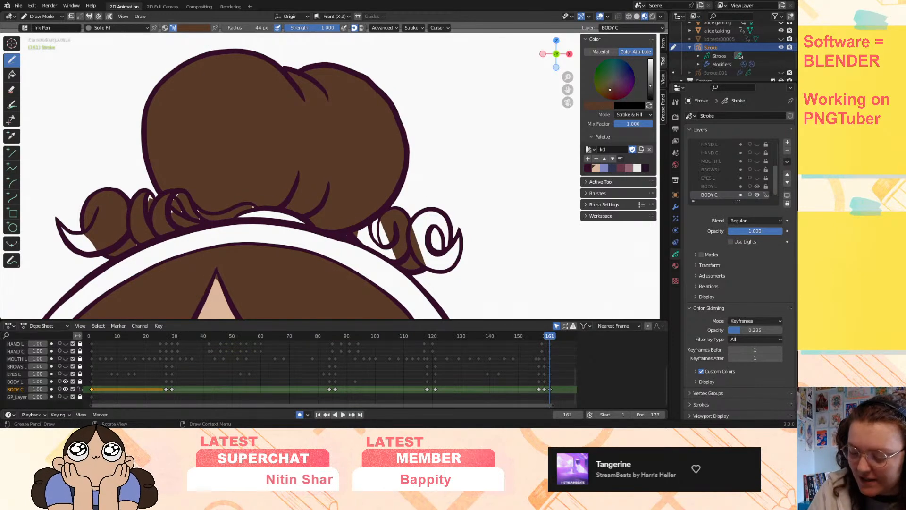
pyautogui.moveTo(459, 237)
pyautogui.mouseDown()
pyautogui.moveTo(452, 262)
pyautogui.moveTo(438, 271)
pyautogui.moveTo(418, 260)
pyautogui.moveTo(424, 213)
pyautogui.moveTo(448, 231)
pyautogui.moveTo(437, 250)
pyautogui.mouseUp()
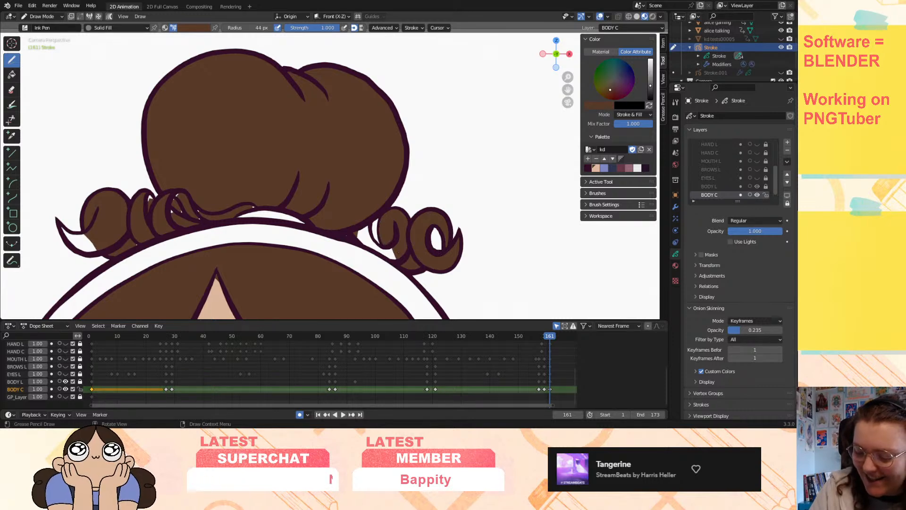
pyautogui.moveTo(394, 258)
pyautogui.mouseDown()
pyautogui.moveTo(361, 238)
pyautogui.moveTo(375, 226)
pyautogui.moveTo(377, 244)
pyautogui.mouseUp()
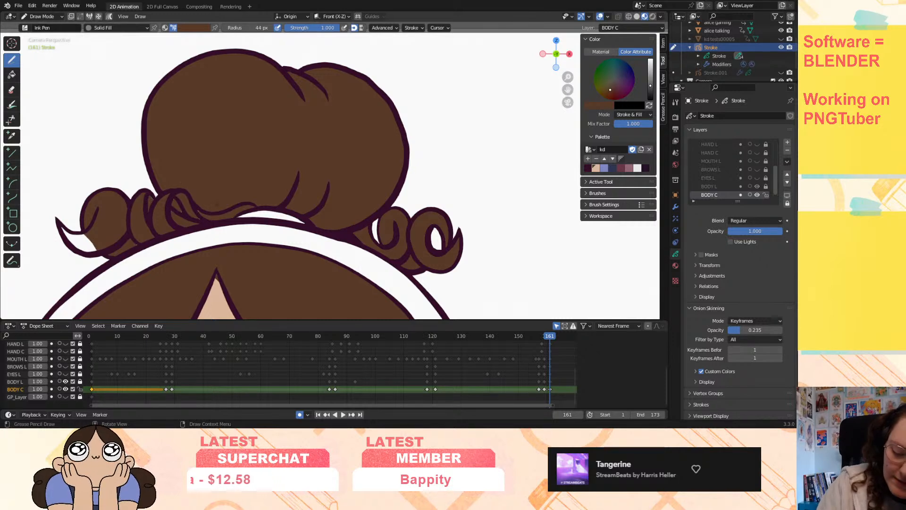
pyautogui.moveTo(94, 251); pyautogui.dragTo(57, 220)
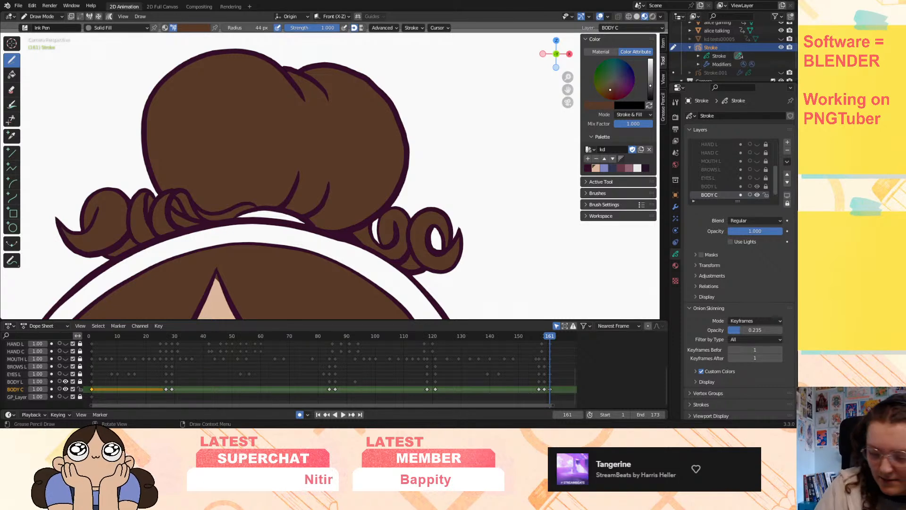
# - Step back and forth through the BODY C keyframes between 86 and 161 to check the brown fill on the bun and curls
pyautogui.press('Down')
pyautogui.press('Down')
pyautogui.press('Down')
pyautogui.moveTo(567, 77); pyautogui.dragTo(637, 140)
pyautogui.press('Up')
pyautogui.press('Down')
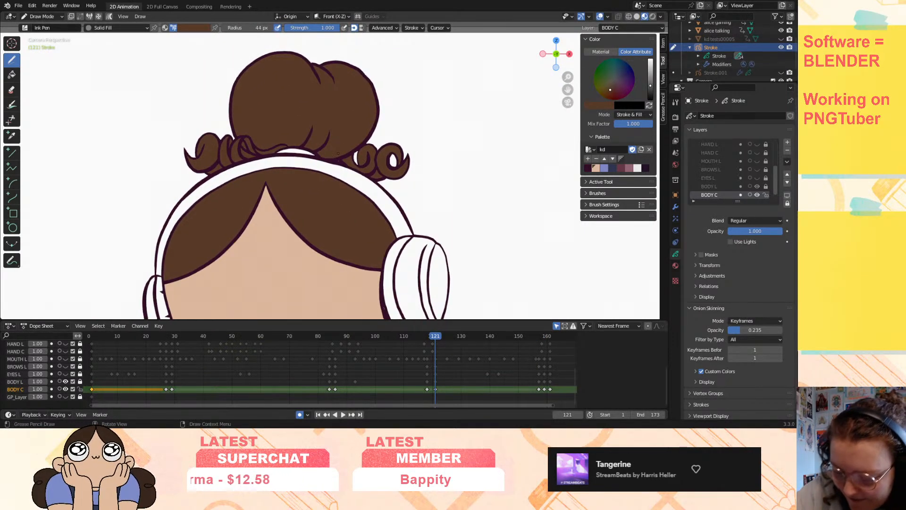
pyautogui.press('Down')
pyautogui.press('Down')
pyautogui.press('Up')
pyautogui.press('Up')
pyautogui.press('Up')
pyautogui.press('Up')
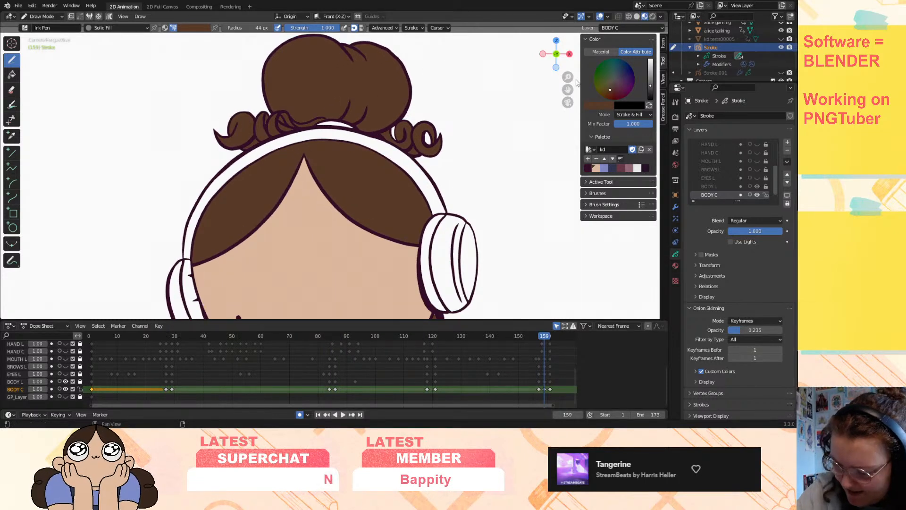
pyautogui.scroll(4, 580, 86)
pyautogui.press('Up')
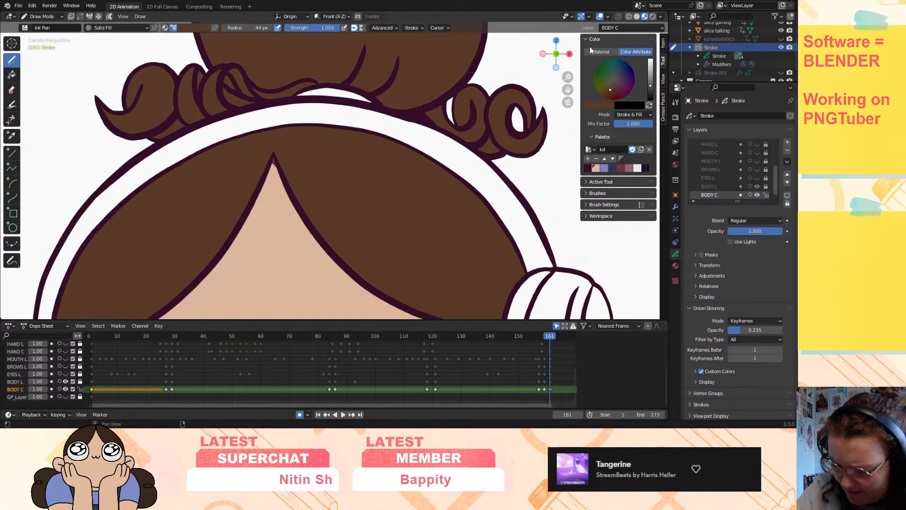
# - Go back keyframe by keyframe from frame 161 to frame 1, examining the curls' fill up close
pyautogui.press('Down')
pyautogui.press('Down')
pyautogui.press('Down')
pyautogui.press('Down')
pyautogui.press('Down')
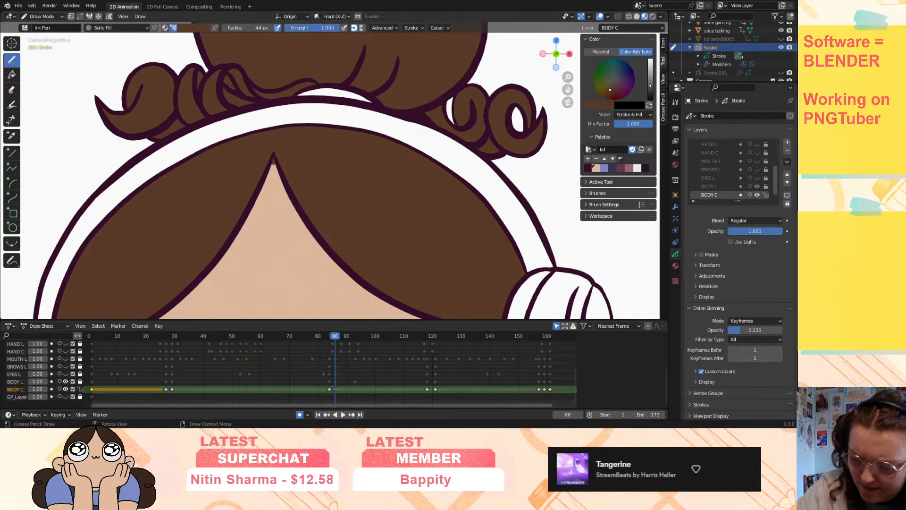
pyautogui.press('Down')
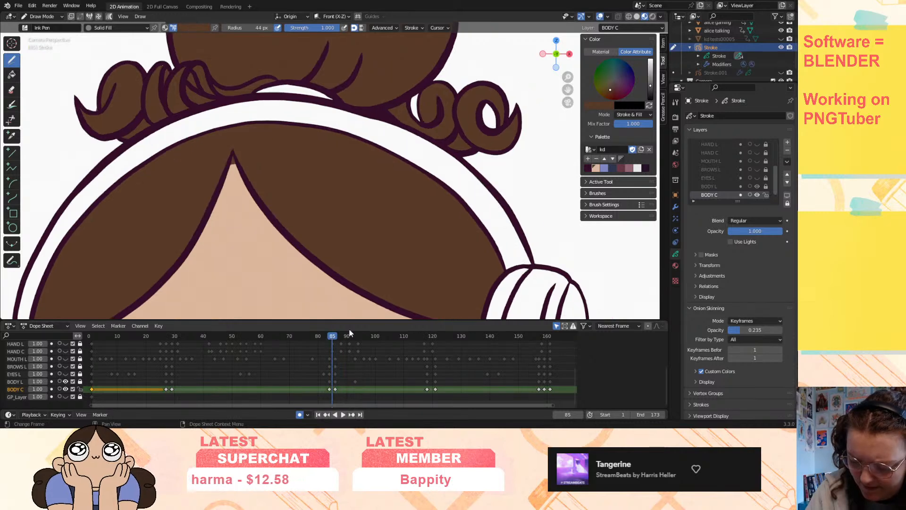
pyautogui.press('Down')
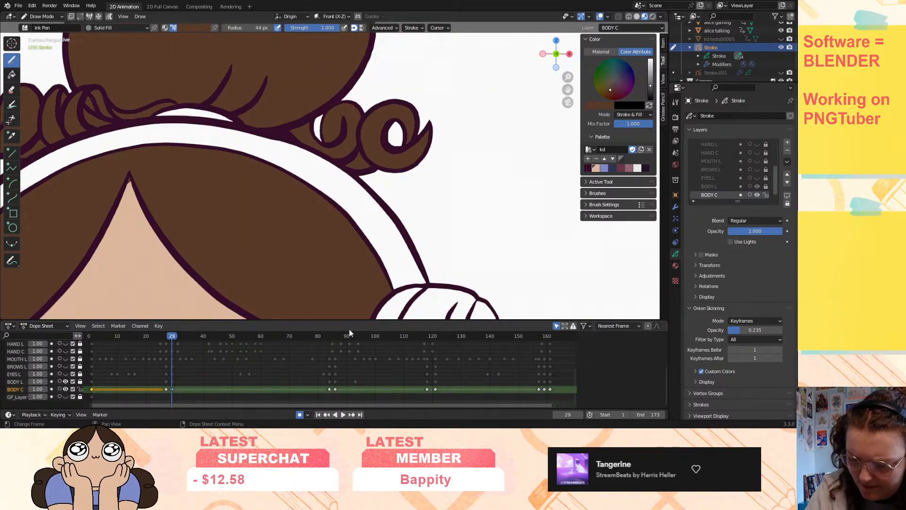
pyautogui.moveTo(568, 89); pyautogui.dragTo(797, 92)
pyautogui.press('Down')
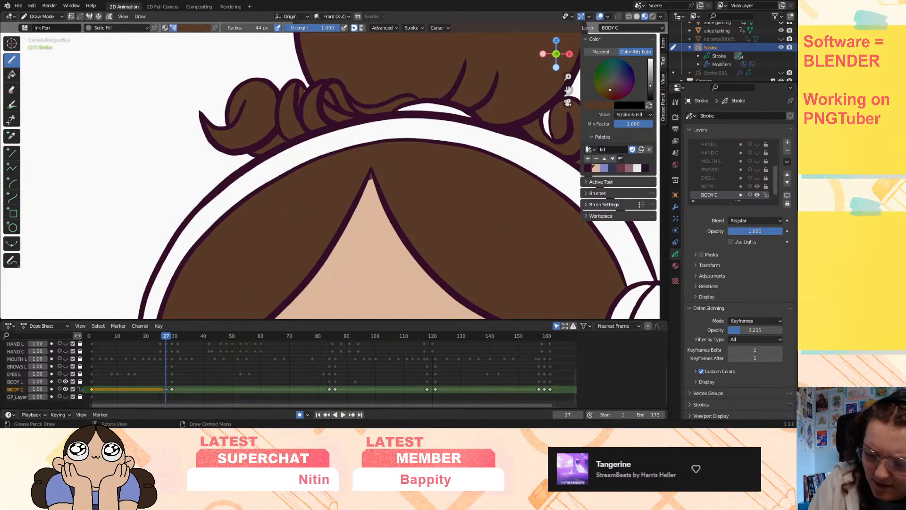
pyautogui.moveTo(568, 90); pyautogui.dragTo(485, 106)
pyautogui.hotkey('shift', 'Left')
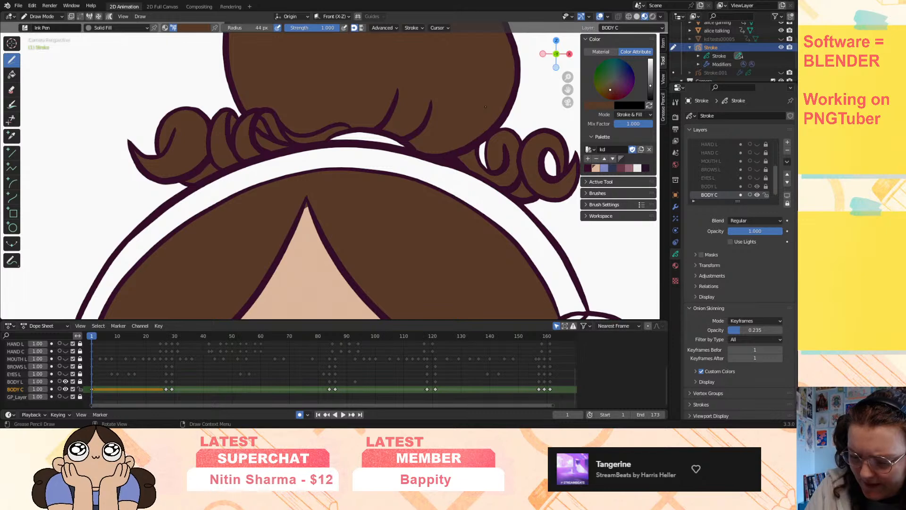
# - Advance through the BODY C keyframes from frame 1 to frame 161 to check that the hair colouring is consistent
pyautogui.press('Down')
pyautogui.press('Up')
pyautogui.press('Up')
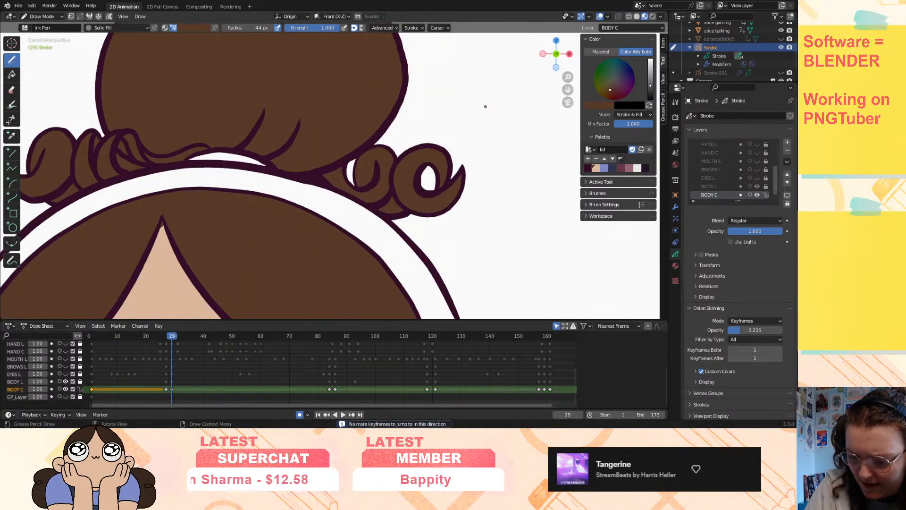
pyautogui.press('Up')
pyautogui.press('Up')
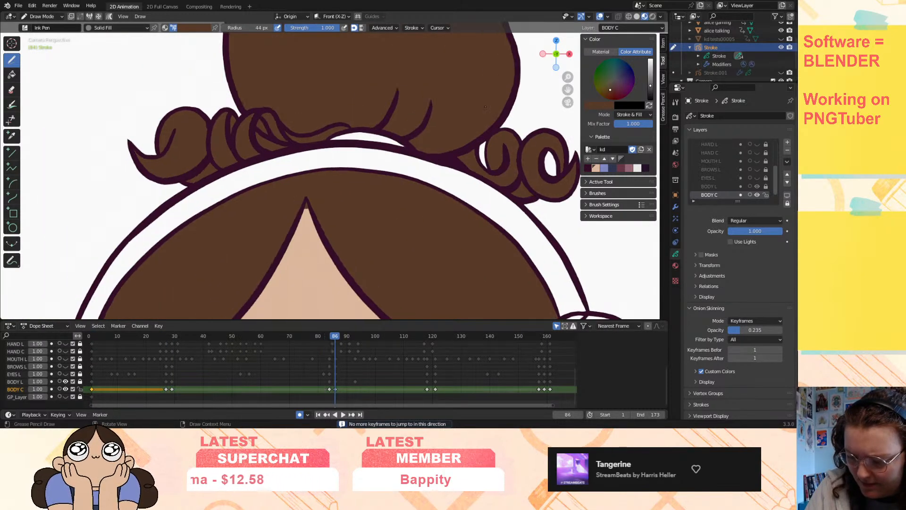
pyautogui.press('Up')
pyautogui.press('Up')
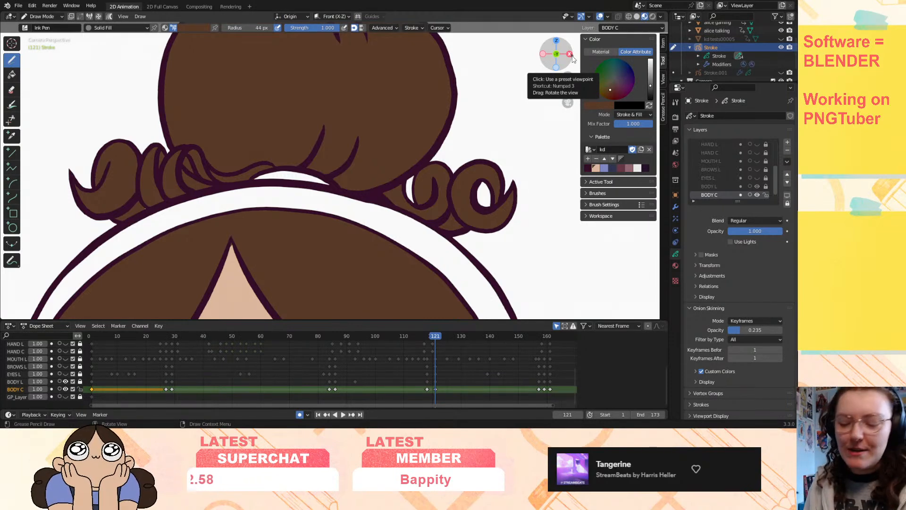
pyautogui.moveTo(570, 80); pyautogui.dragTo(537, 78)
pyautogui.press('Down')
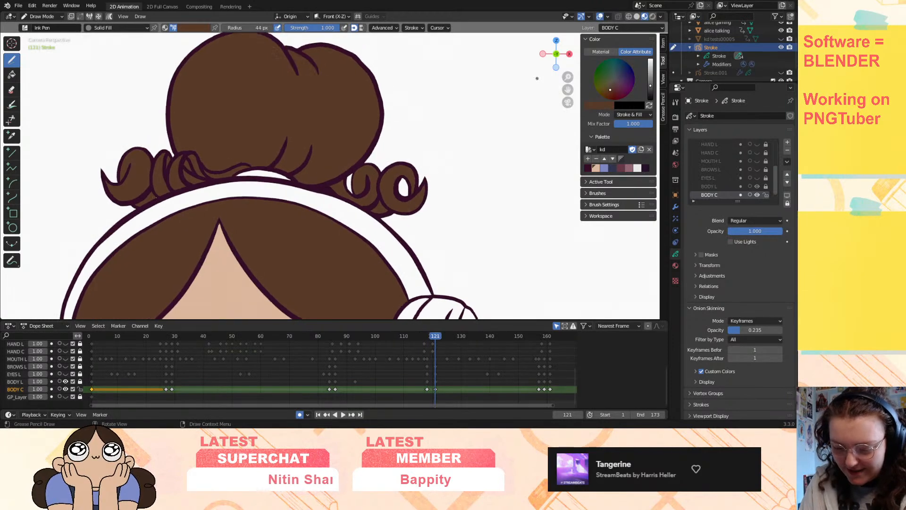
pyautogui.press('Up')
pyautogui.press('Up')
pyautogui.press('Up')
pyautogui.press('Up')
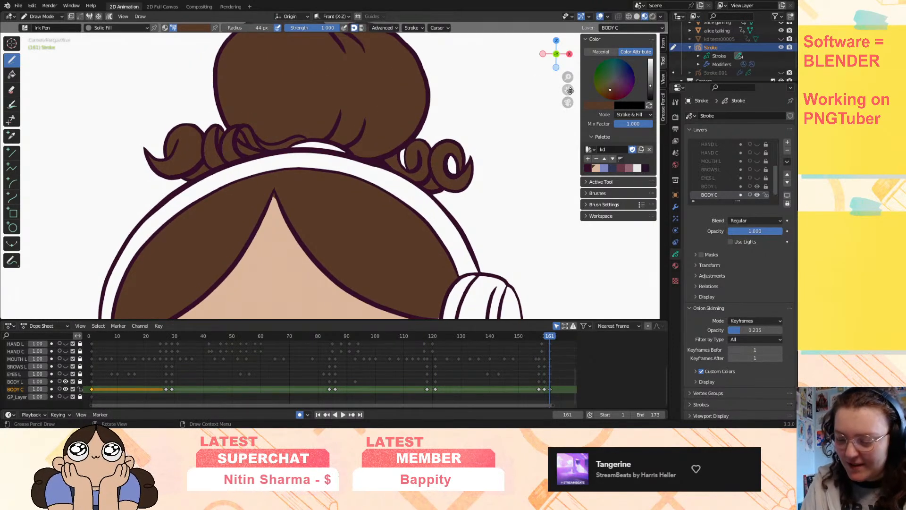
# - Examine the headphones, neck and loose hair strands below the face on frames 161 and 159
pyautogui.moveTo(568, 90); pyautogui.dragTo(565, 2)
pyautogui.moveTo(570, 90); pyautogui.dragTo(488, 6)
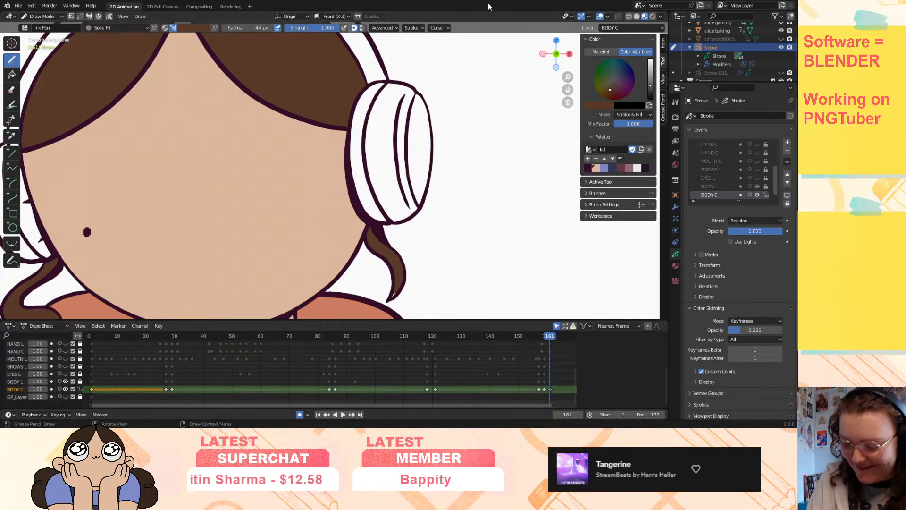
pyautogui.moveTo(568, 90); pyautogui.dragTo(642, 79)
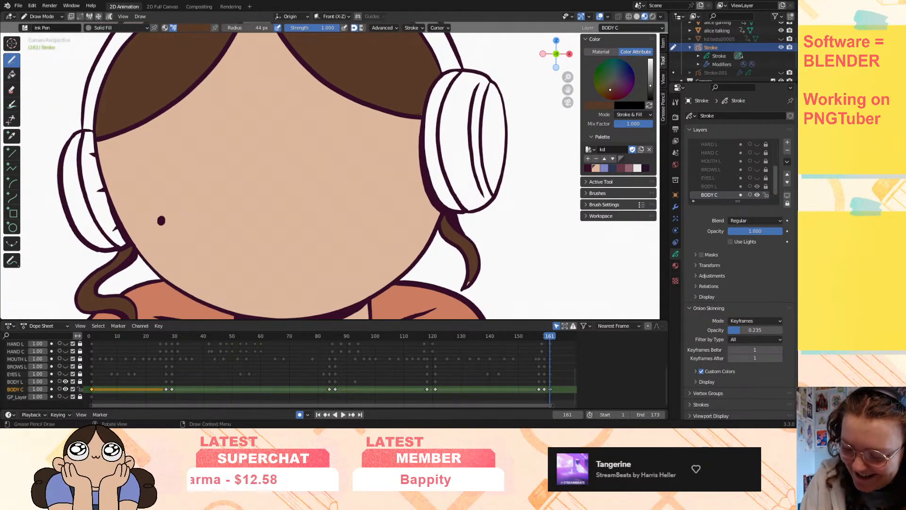
pyautogui.moveTo(567, 89); pyautogui.dragTo(581, 32)
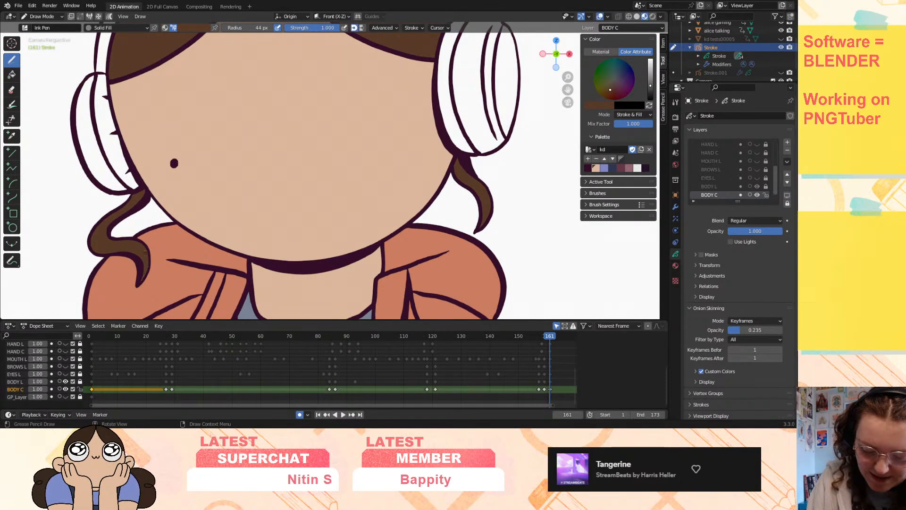
pyautogui.press('Up')
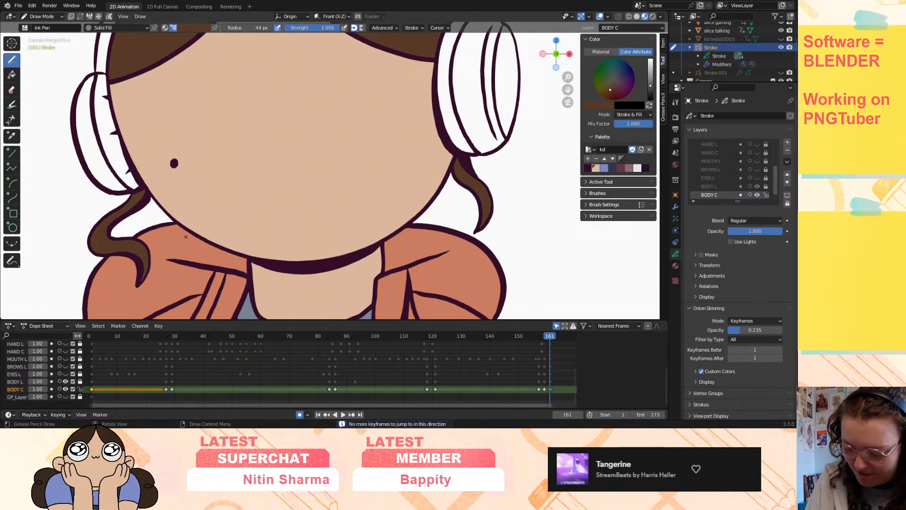
pyautogui.press('Down')
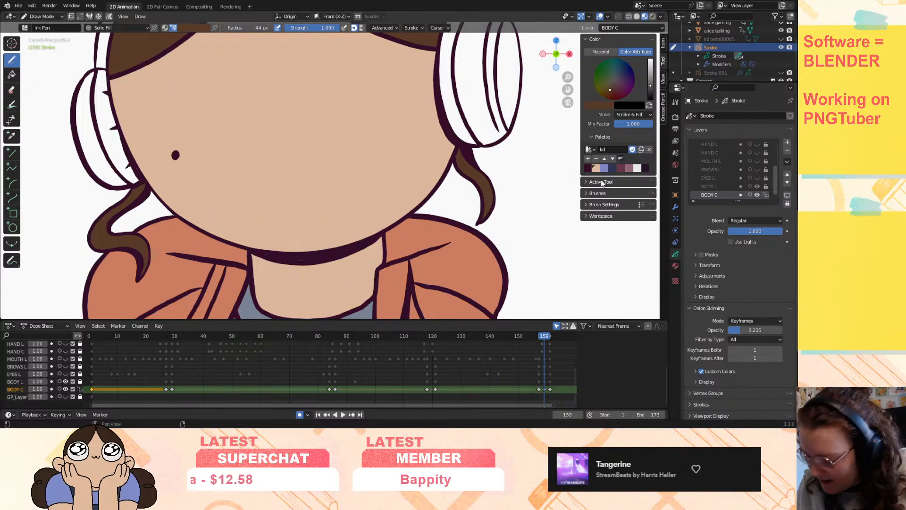
# - Add the current hair brown to the kd palette and make its skin tone the active drawing colour
pyautogui.click(587, 158)
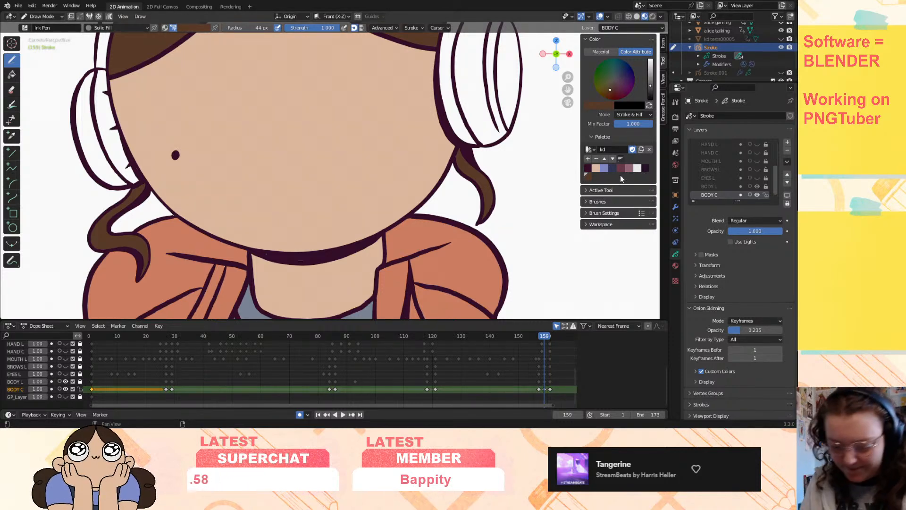
pyautogui.click(588, 168)
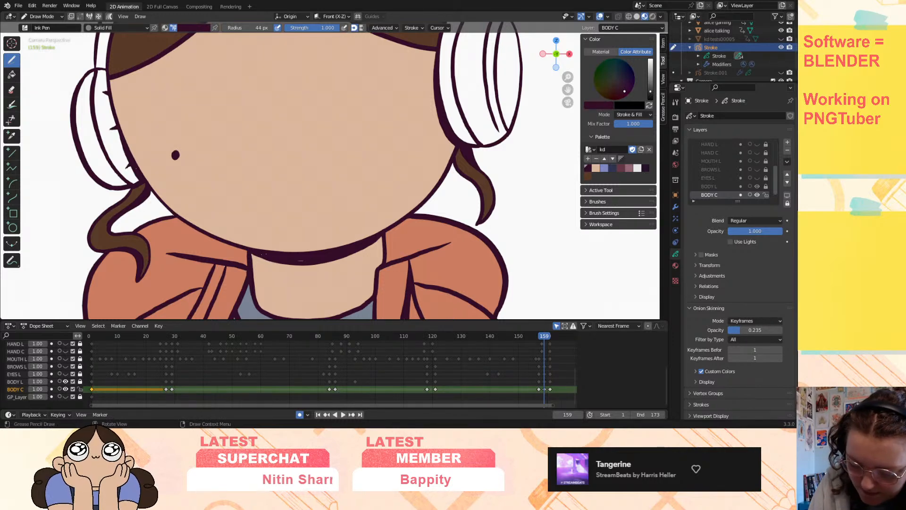
pyautogui.click(596, 168)
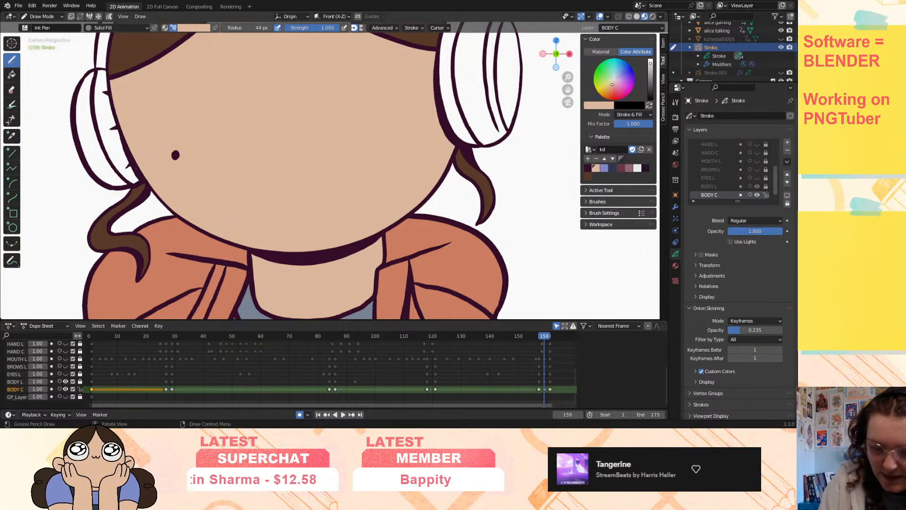
# - Sample the jacket's orange from the drawing and add it to the kd palette
pyautogui.click(604, 104)
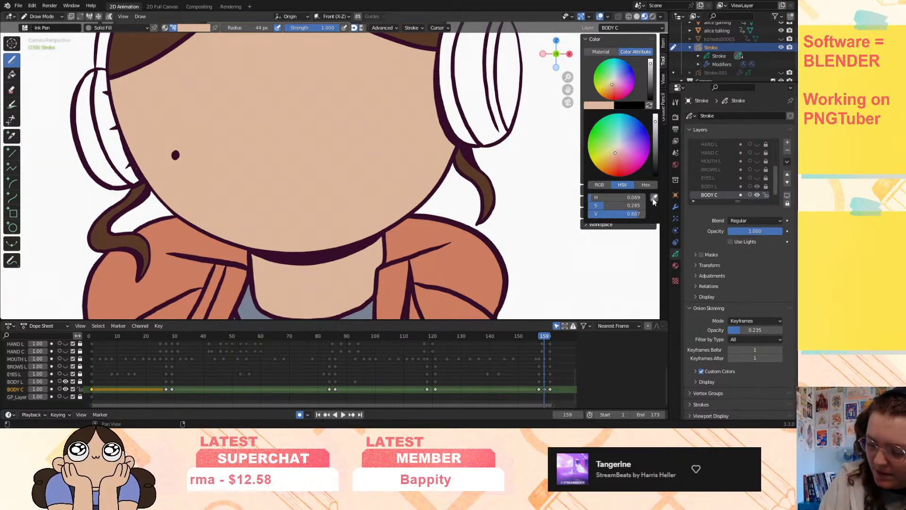
pyautogui.click(653, 180)
pyautogui.click(231, 286)
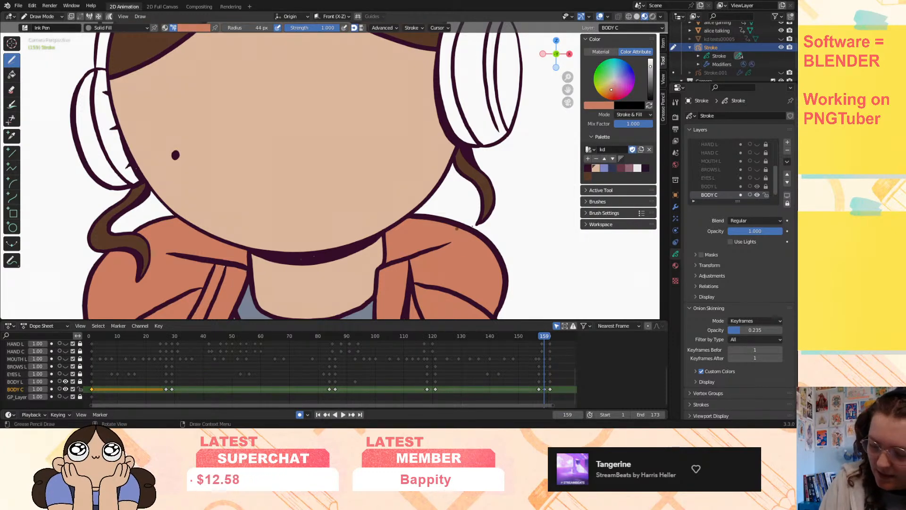
pyautogui.click(588, 159)
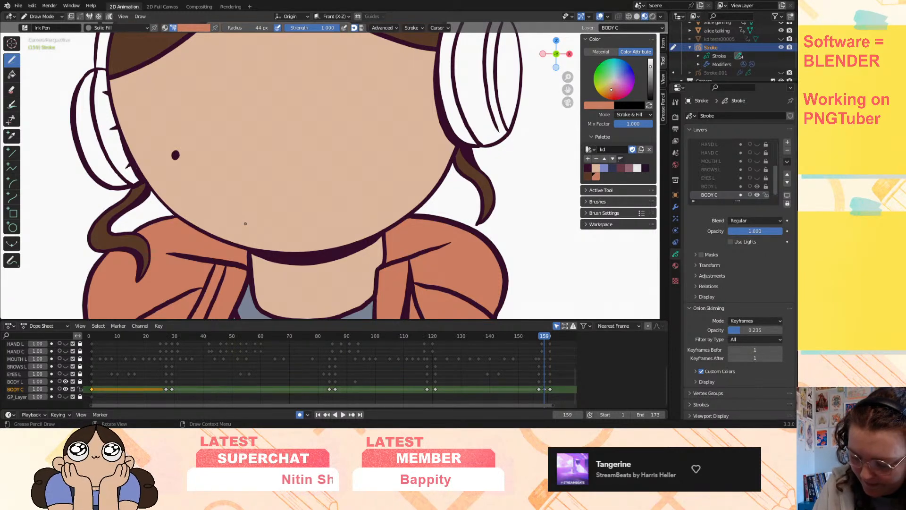
# - With the palette's brown active, go back through the BODY C keyframes from 159 to 1 to check the loose hair strands
pyautogui.click(589, 177)
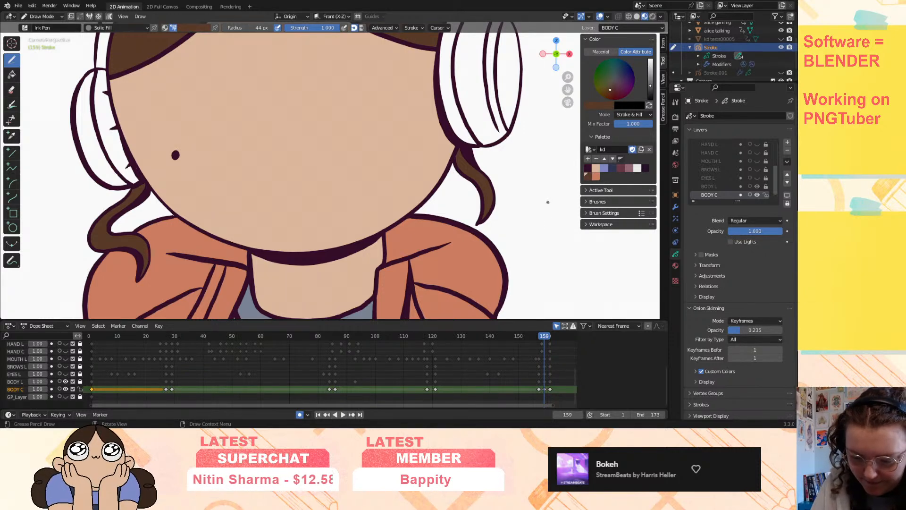
pyautogui.press('Left')
pyautogui.press('Left')
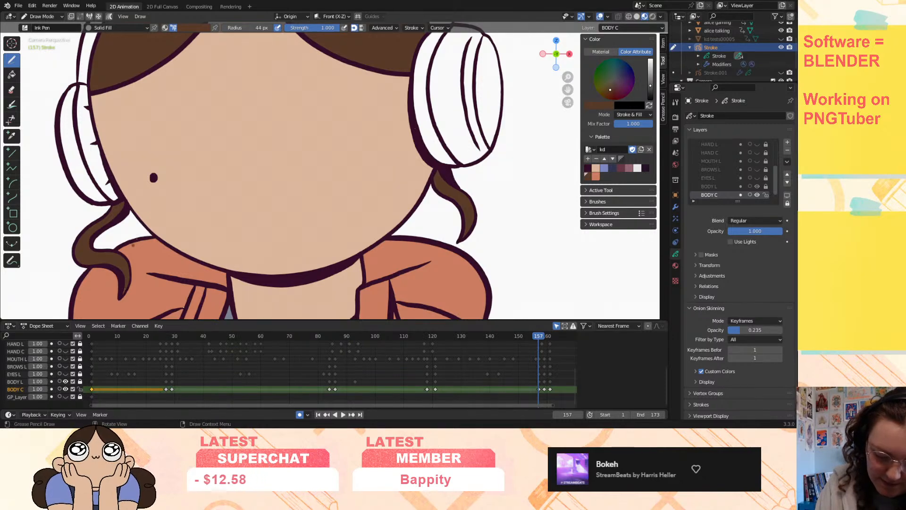
pyautogui.press('Down')
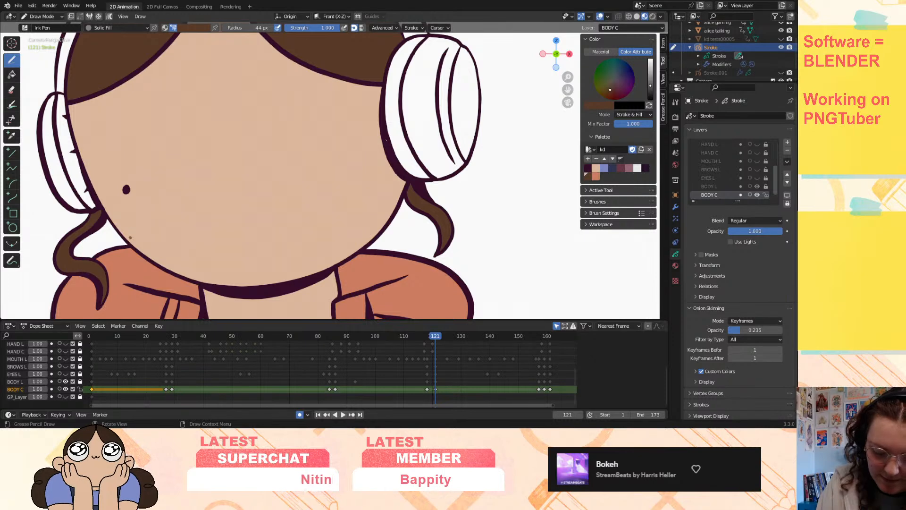
pyautogui.press('Down')
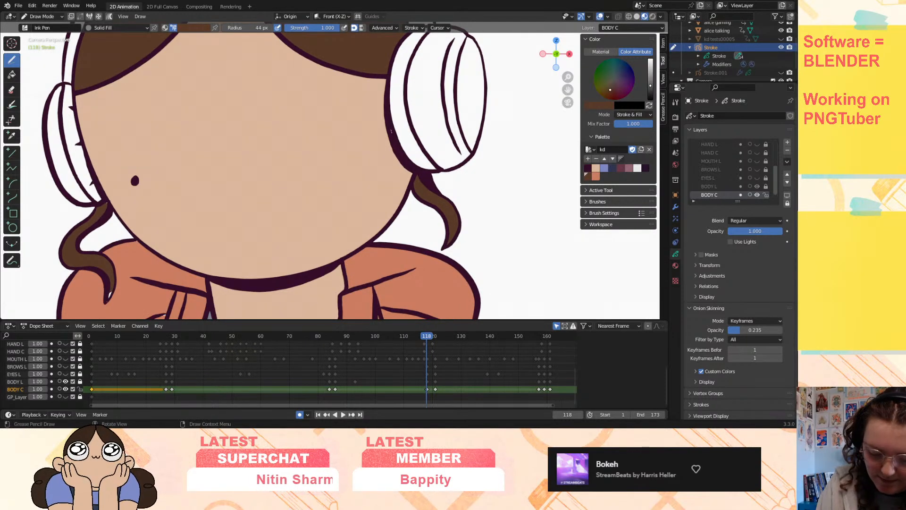
pyautogui.press('Down')
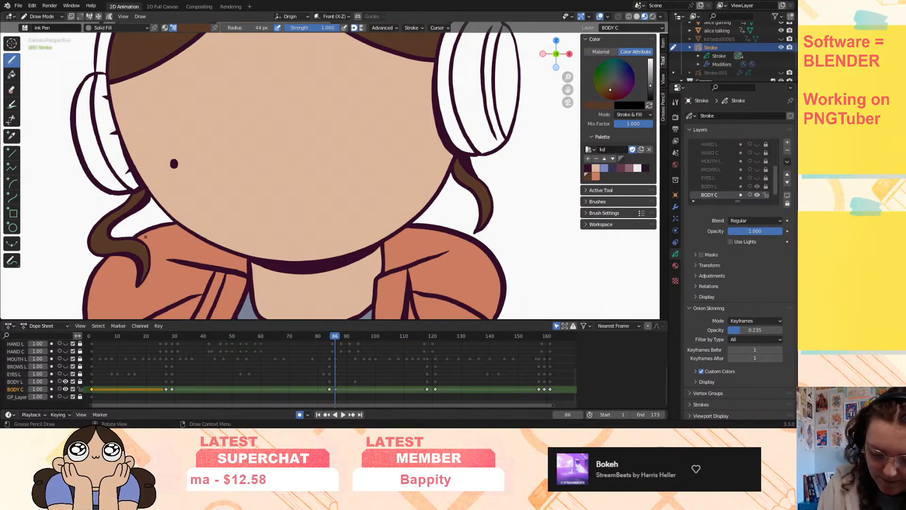
pyautogui.press('Down')
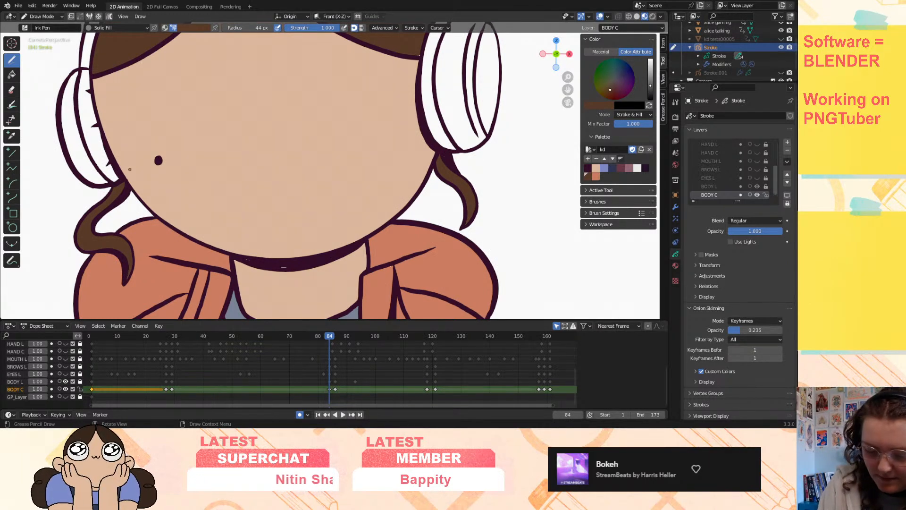
pyautogui.press('Down')
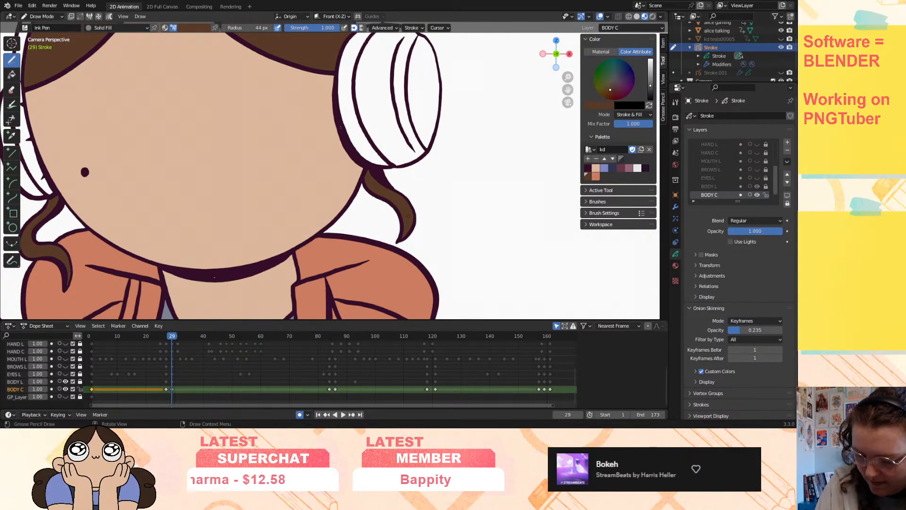
pyautogui.press('Down')
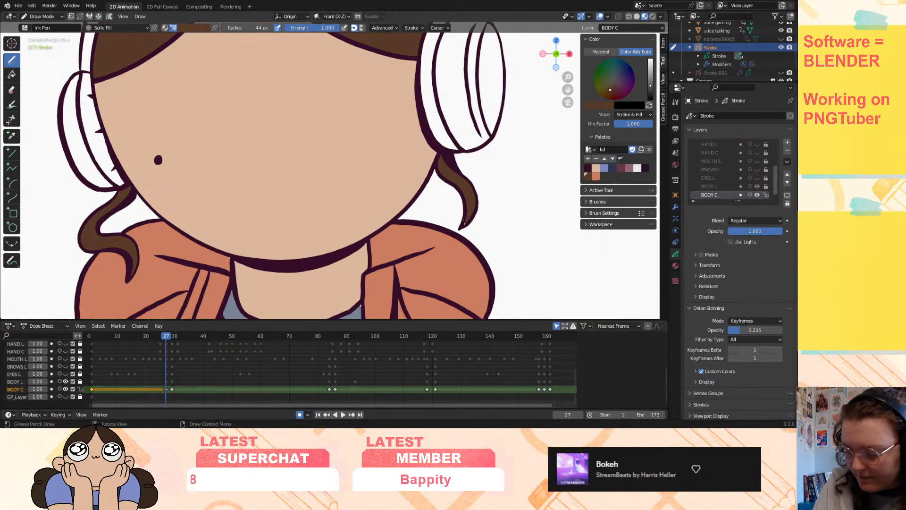
pyautogui.press('Down')
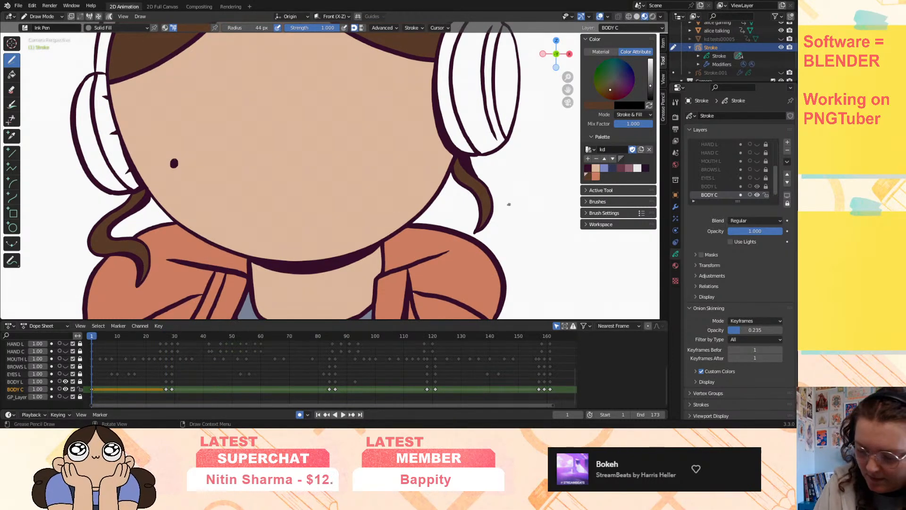
pyautogui.press('Down')
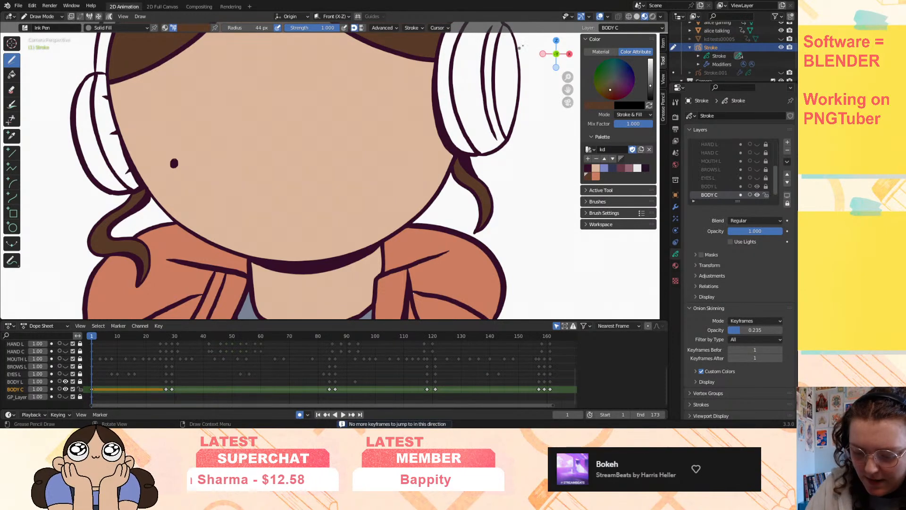
# - With the palette's skin tone active, advance through the BODY C keyframes from 1 to 161 to check the face fill along the hairline
pyautogui.click(596, 168)
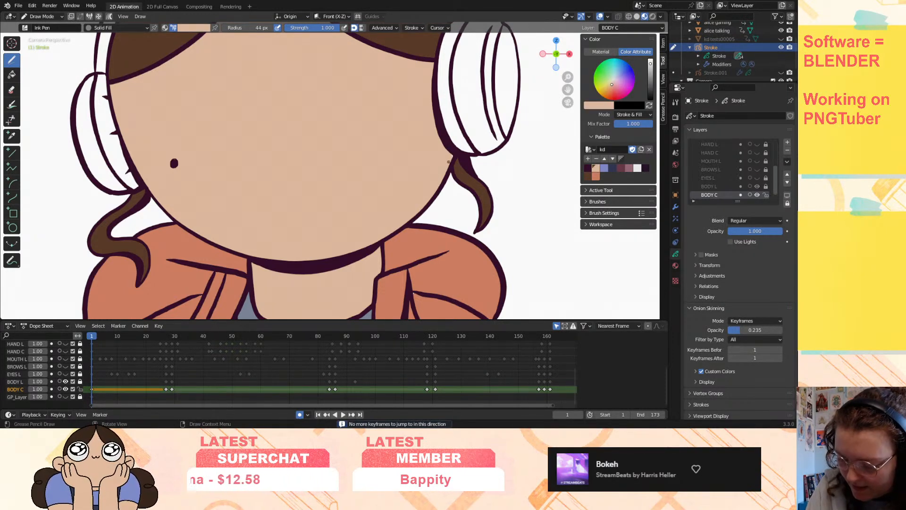
pyautogui.moveTo(567, 89)
pyautogui.mouseDown()
pyautogui.moveTo(553, 161)
pyautogui.moveTo(560, 238)
pyautogui.mouseUp()
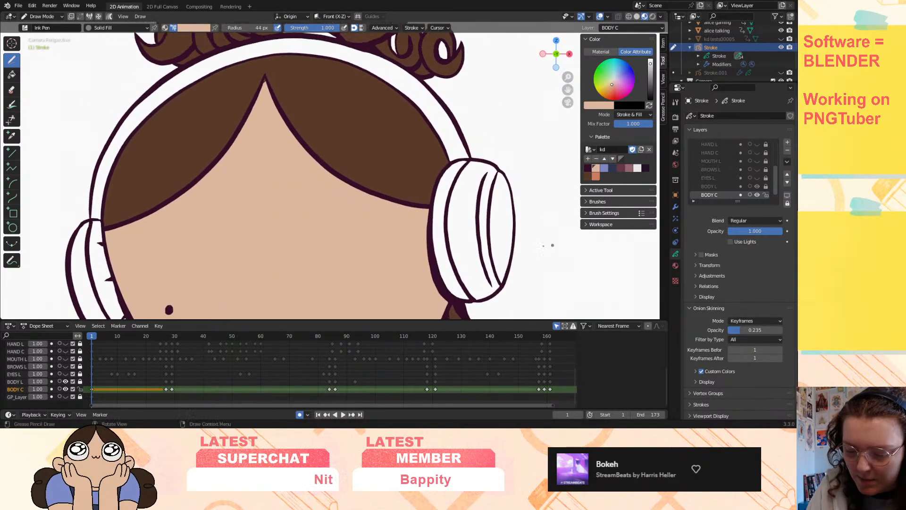
pyautogui.press('Down')
pyautogui.press('Up')
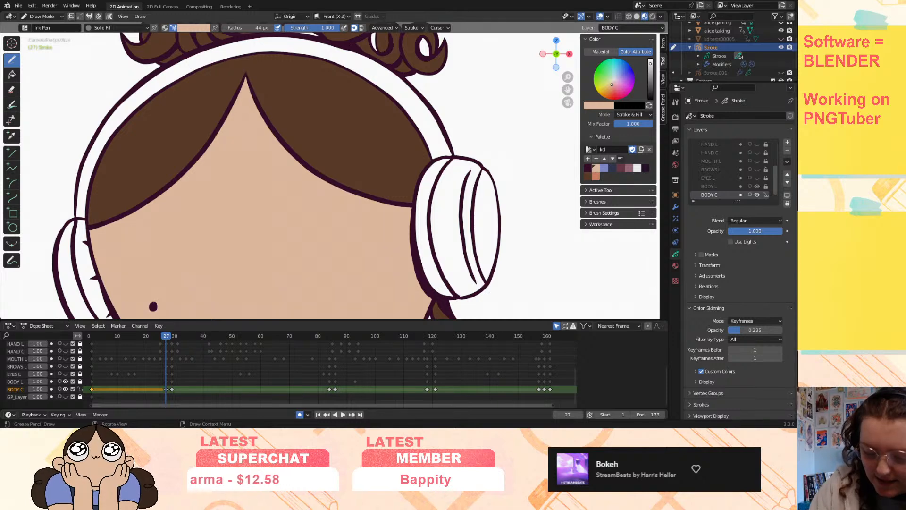
pyautogui.moveTo(568, 77); pyautogui.dragTo(578, 26)
pyautogui.press('Up')
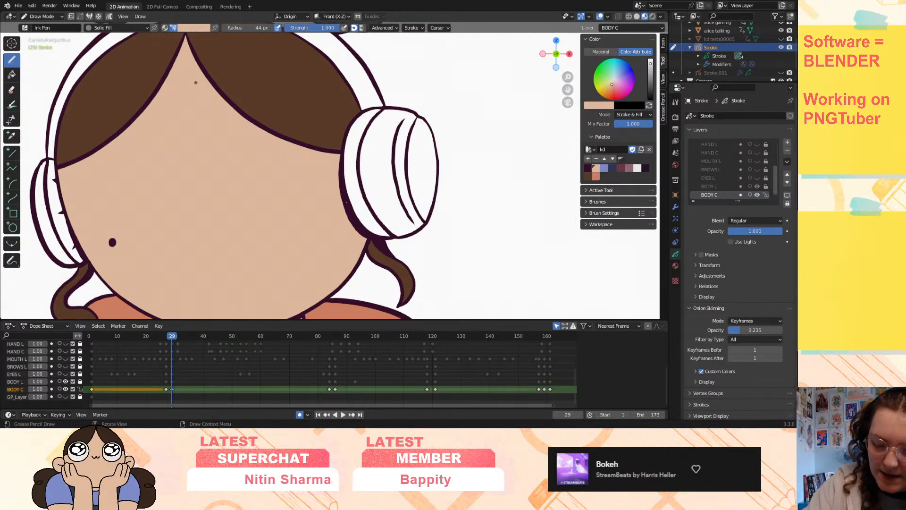
pyautogui.press('Up')
pyautogui.moveTo(568, 89); pyautogui.dragTo(560, 105)
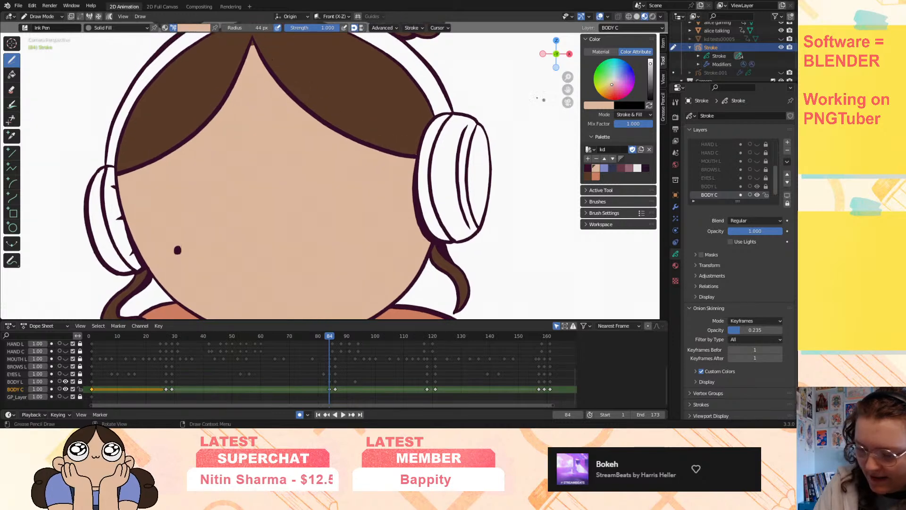
pyautogui.press('Up')
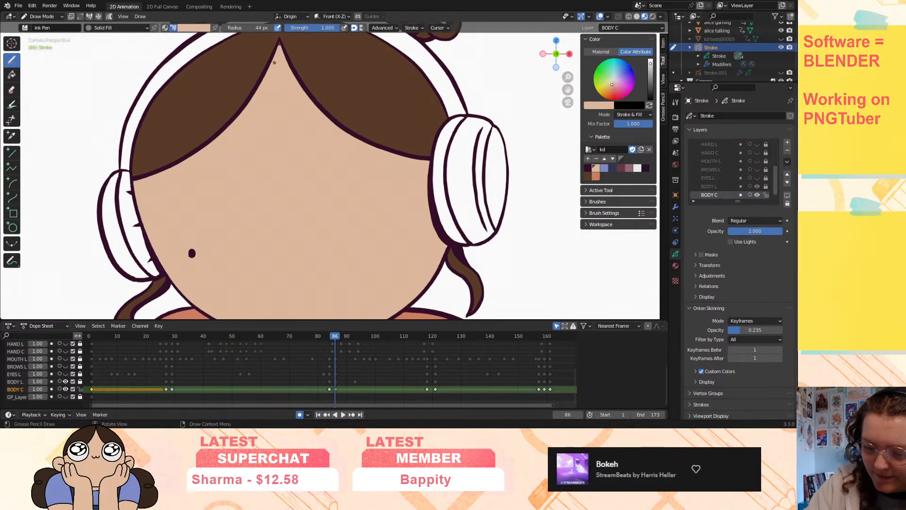
pyautogui.press('Up')
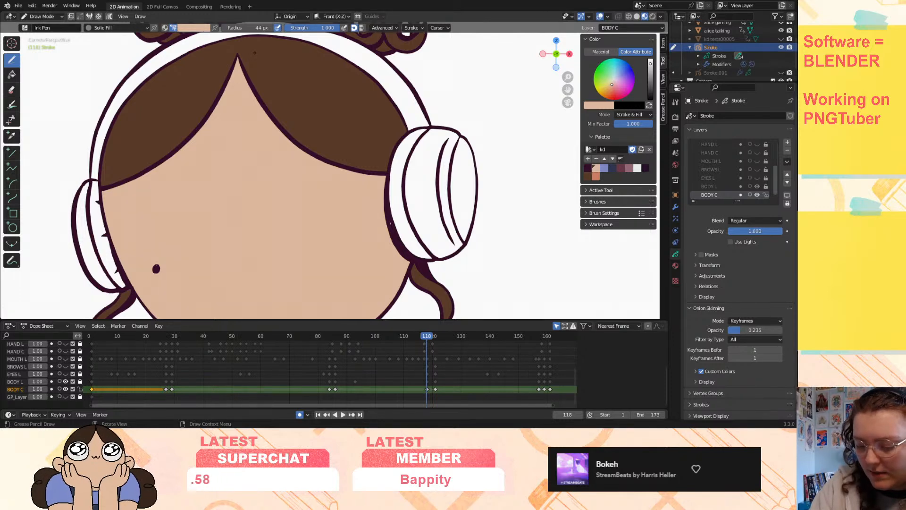
pyautogui.press('Up')
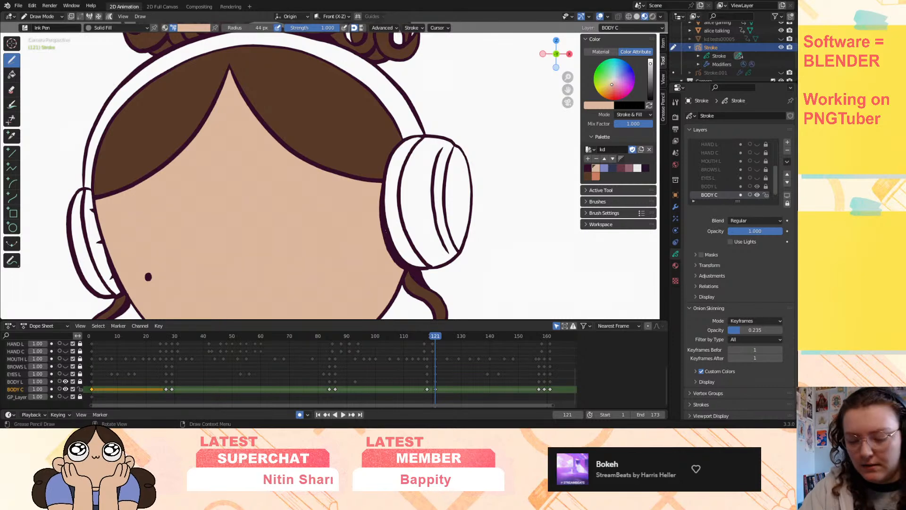
pyautogui.press('Up')
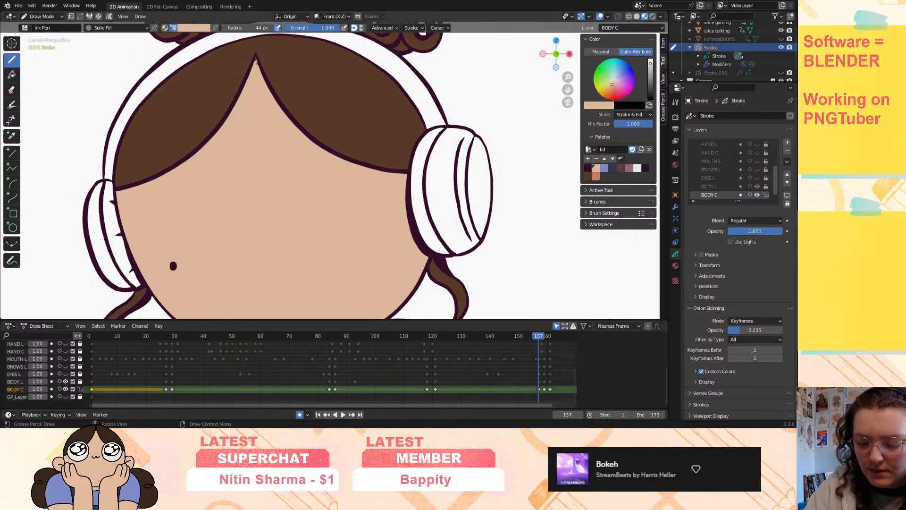
pyautogui.press('Up')
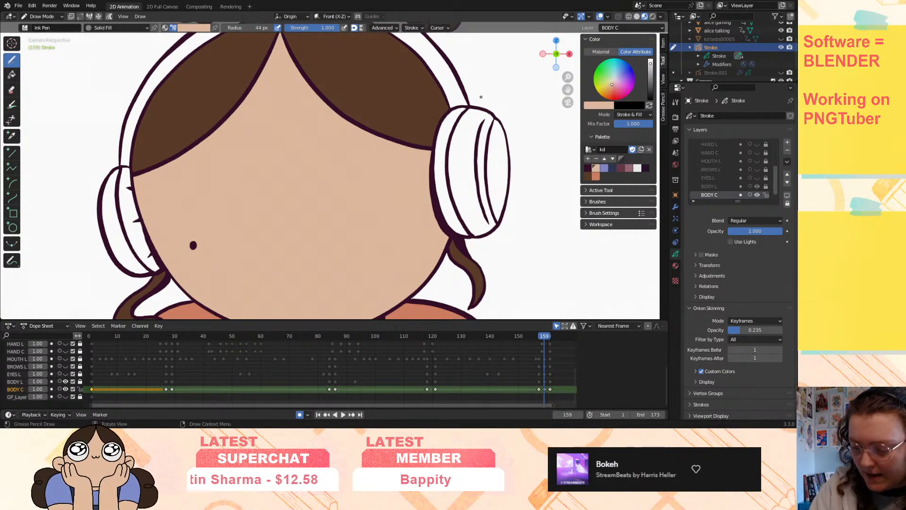
pyautogui.keyDown('shift'); pyautogui.moveTo(527, 96); pyautogui.dragTo(514, 119, button='middle'); pyautogui.keyUp('shift')
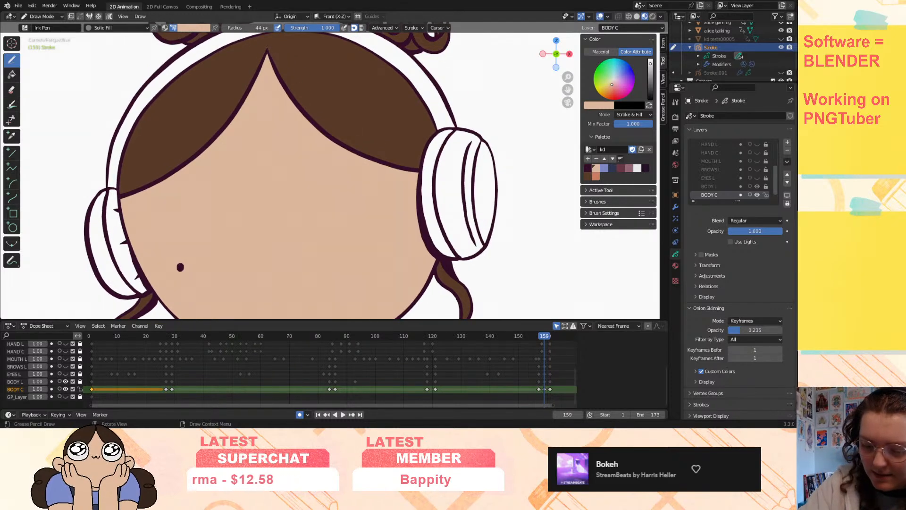
pyautogui.moveTo(568, 89)
pyautogui.mouseDown()
pyautogui.moveTo(541, 54)
pyautogui.moveTo(562, 92)
pyautogui.mouseUp()
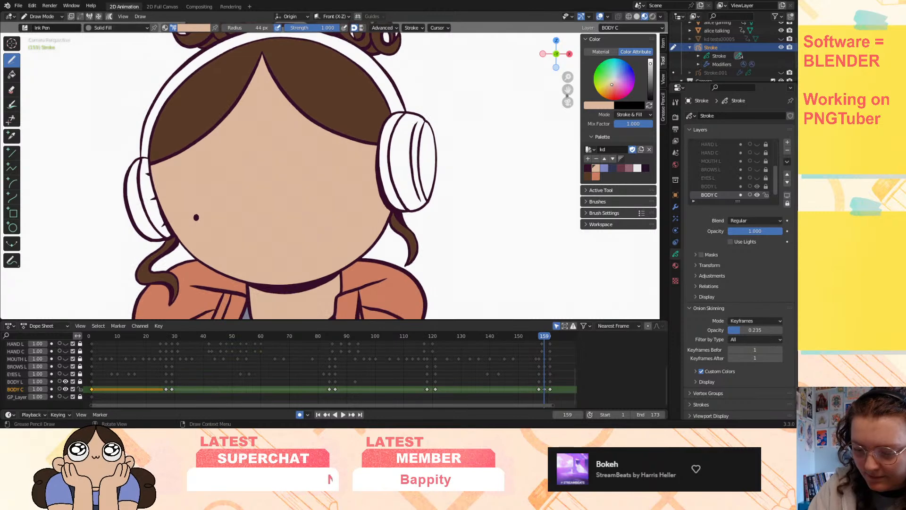
pyautogui.press('Up')
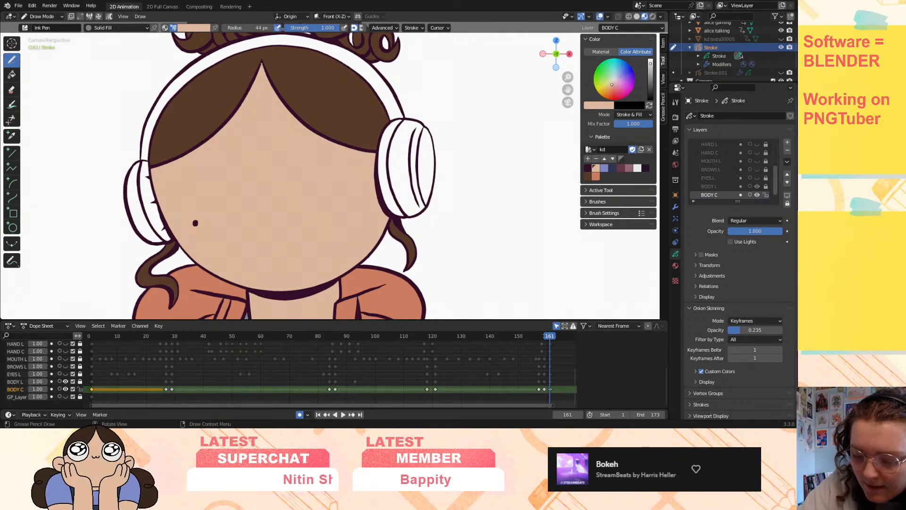
pyautogui.press('Up')
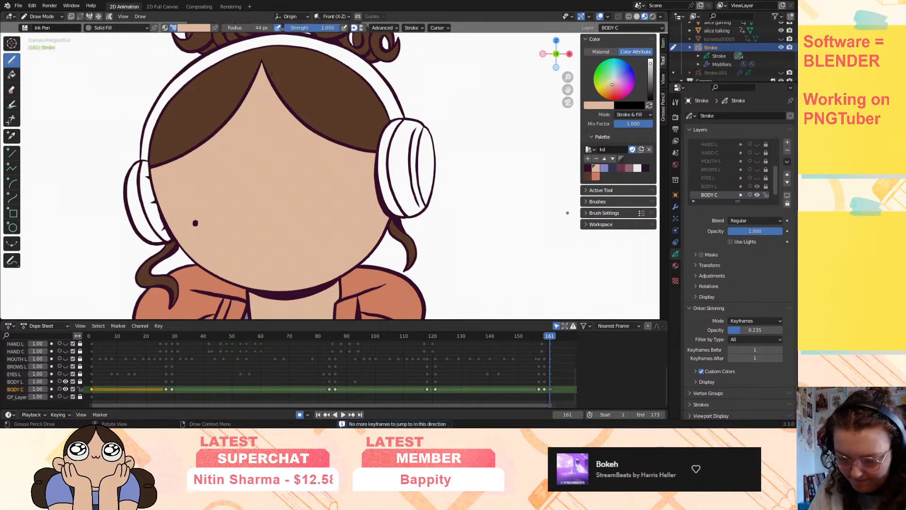
# - With the palette's brown active, go back through the BODY C keyframes from 161 to 118 to check the strands overlapping the jacket
pyautogui.moveTo(565, 81); pyautogui.dragTo(540, 24)
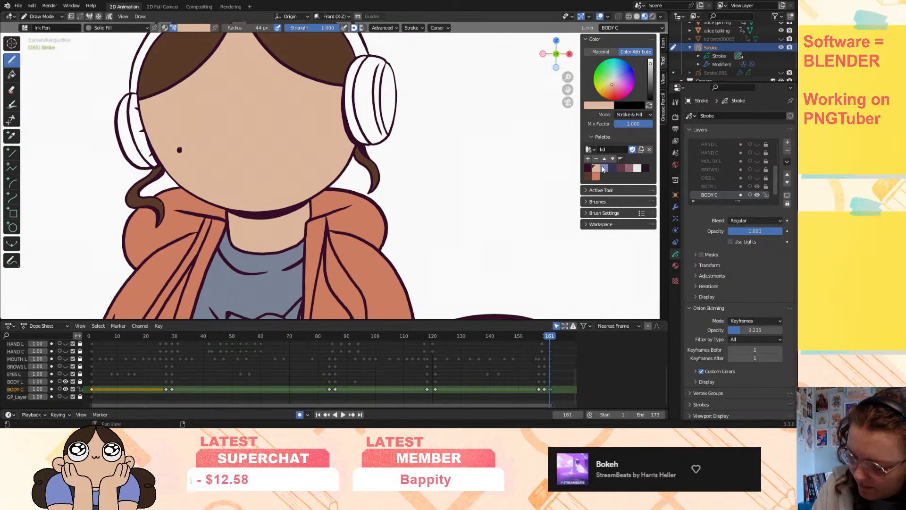
pyautogui.click(589, 176)
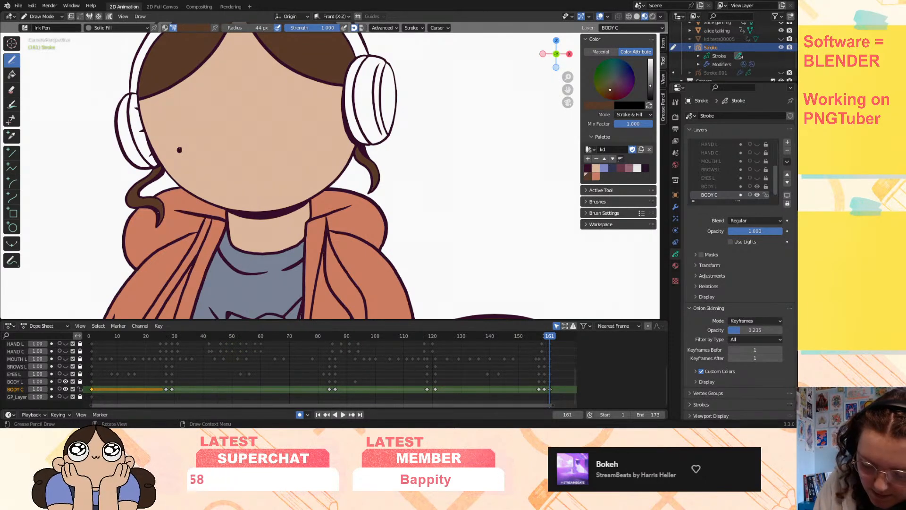
pyautogui.press('Down')
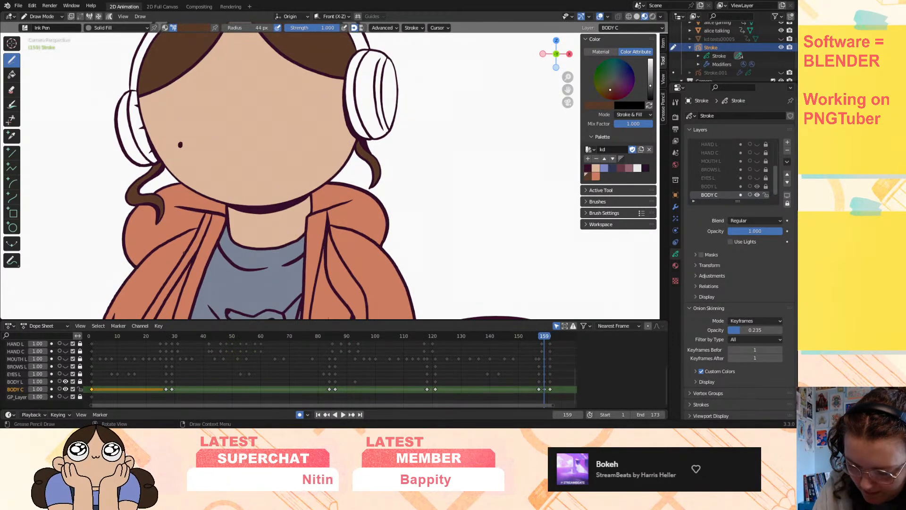
pyautogui.press('Down')
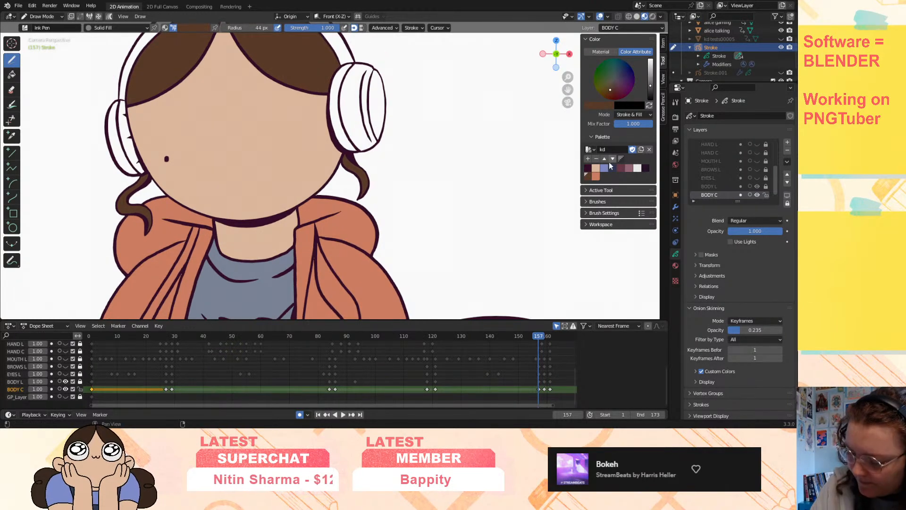
pyautogui.click(595, 176)
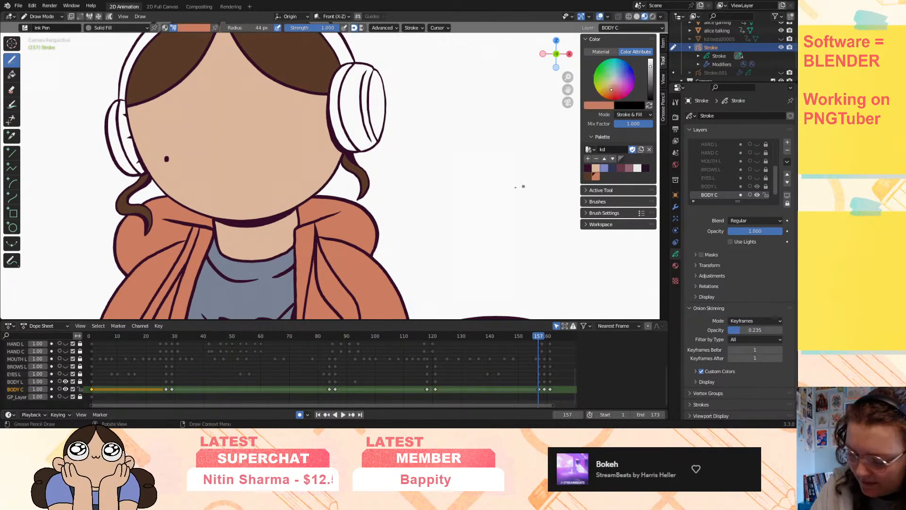
pyautogui.click(587, 176)
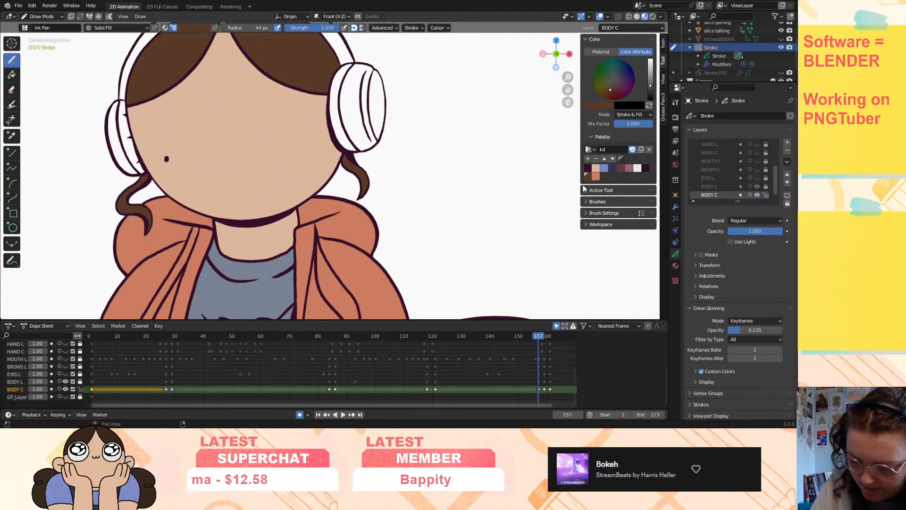
pyautogui.press('Down')
pyautogui.press('Down')
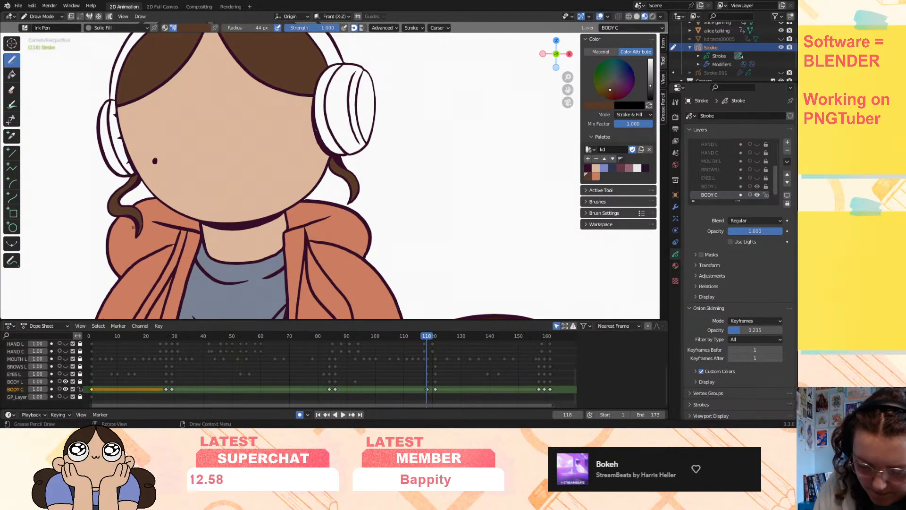
# - Go back through the BODY C keyframes from 118 to 1, switching from jacket orange to the dark outline colour while checking the jacket
pyautogui.click(595, 176)
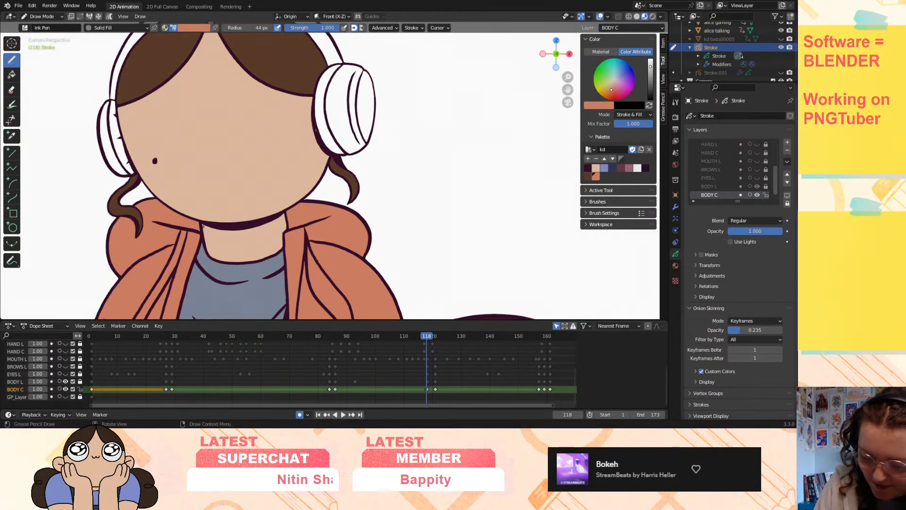
pyautogui.press('Down')
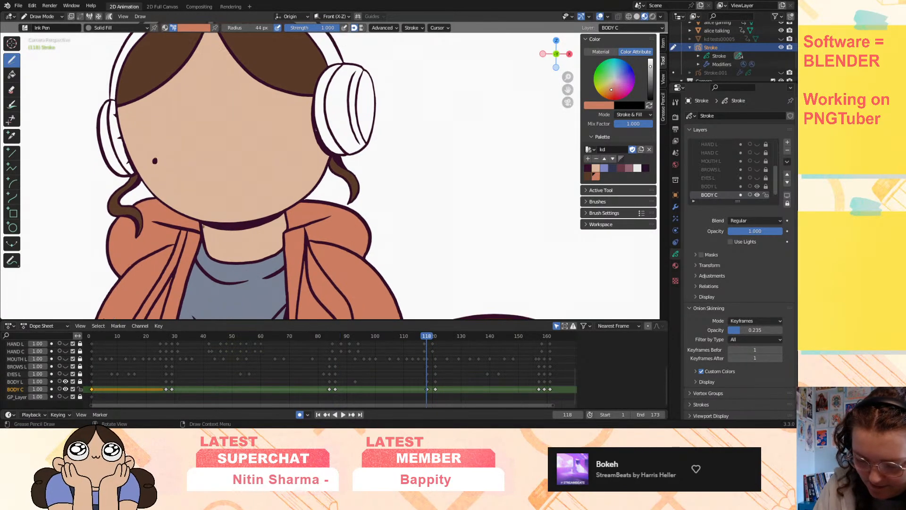
pyautogui.press('Down')
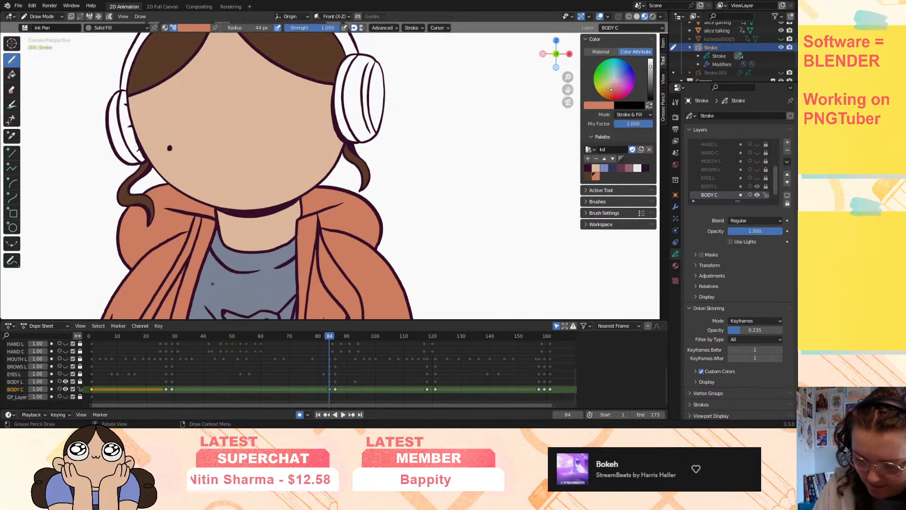
pyautogui.click(588, 168)
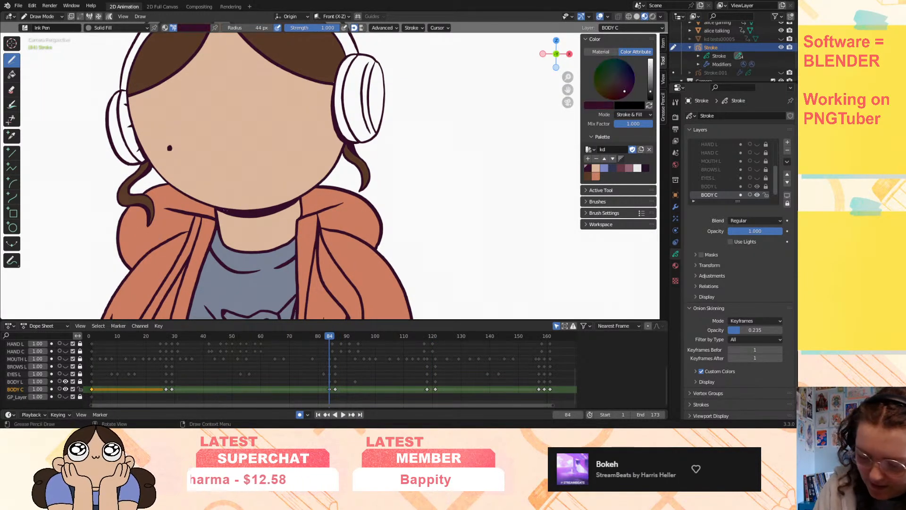
pyautogui.press('Down')
pyautogui.press('Down')
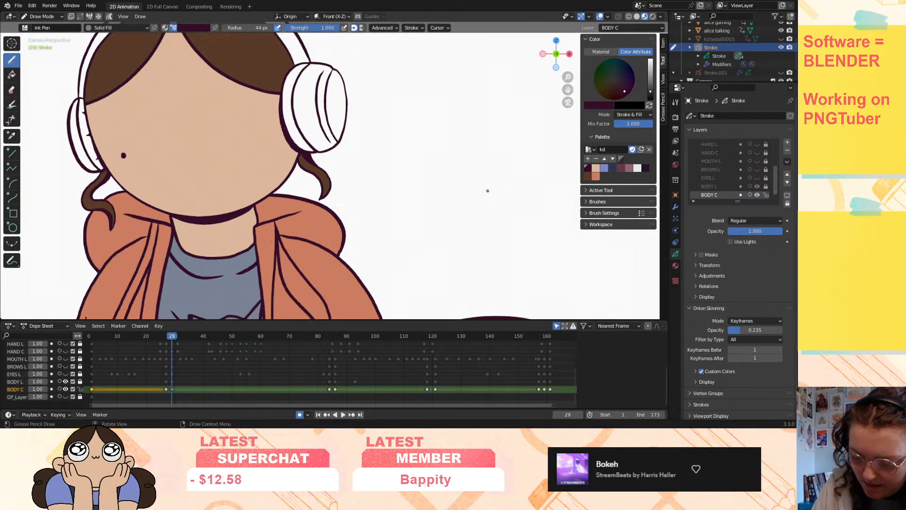
pyautogui.press('Down')
pyautogui.press('Down')
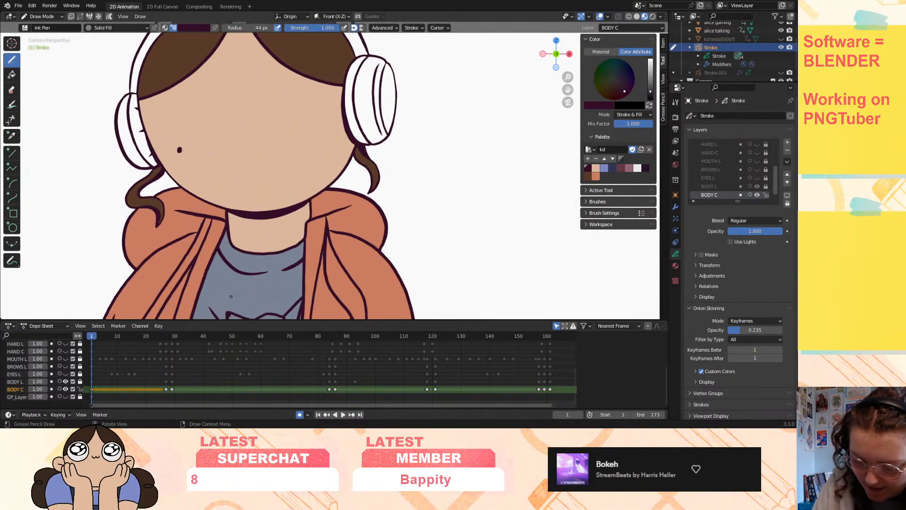
# - With the palette's jacket orange active, advance through the BODY C keyframes from 1 to 161 to check the jacket fill
pyautogui.click(595, 176)
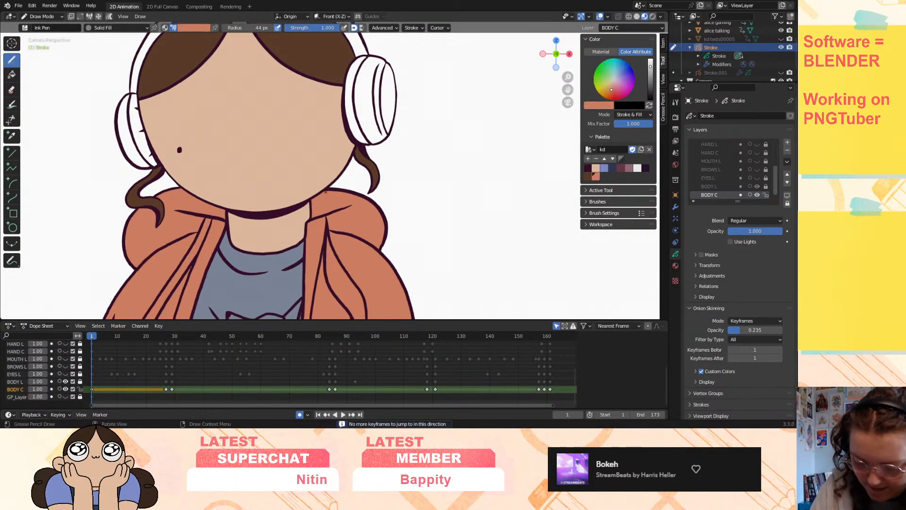
pyautogui.press('Up')
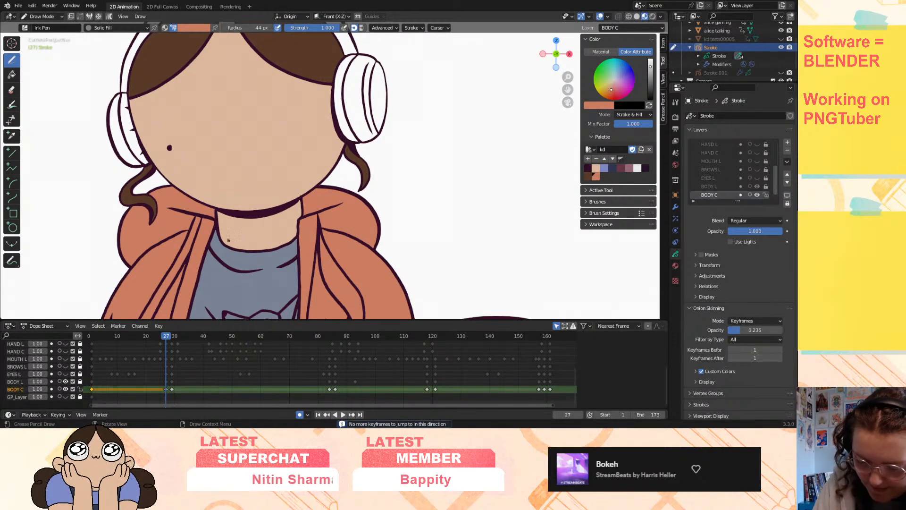
pyautogui.press('Up')
pyautogui.press('Up')
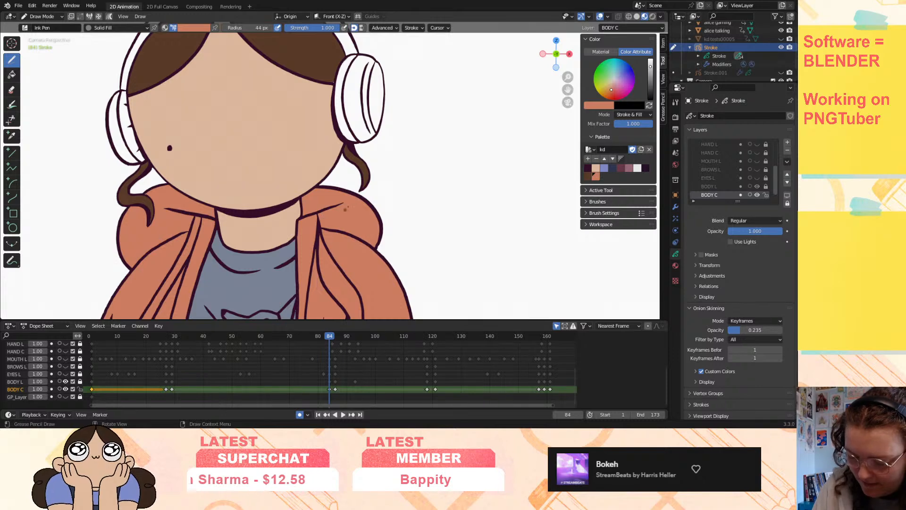
pyautogui.press('Up')
pyautogui.press('Up')
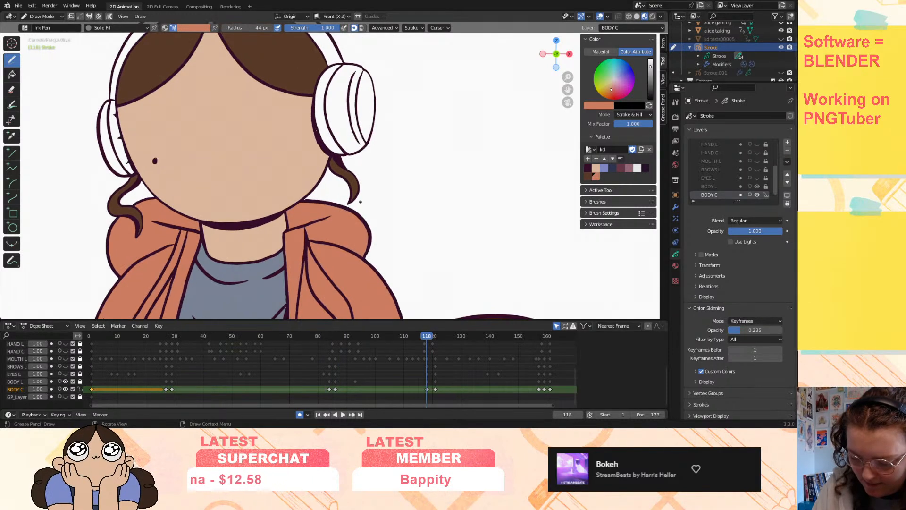
pyautogui.press('Up')
pyautogui.press('Up')
pyautogui.press('Up')
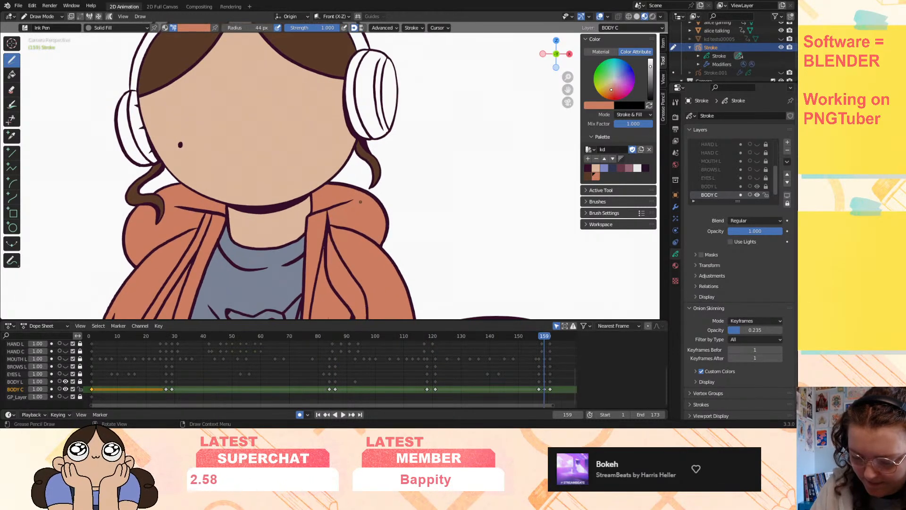
pyautogui.press('Up')
# - Fill the gap between the bun and the headband on keyframe 161 with the palette's orange using the Fill tool
pyautogui.moveTo(568, 77); pyautogui.dragTo(565, 103)
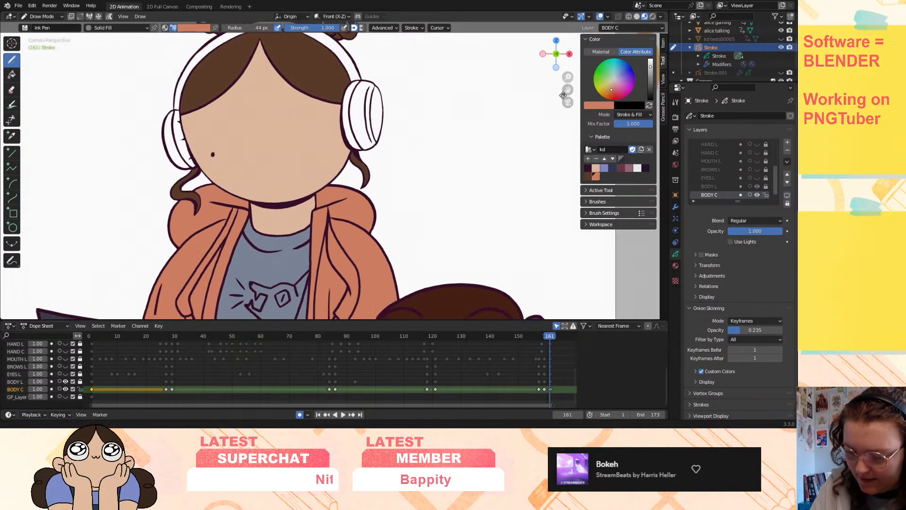
pyautogui.click(564, 103)
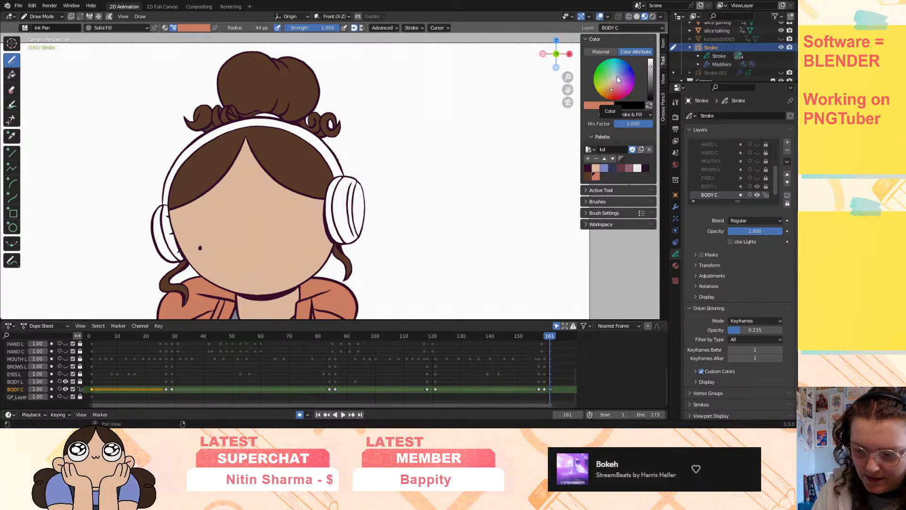
pyautogui.click(15, 88)
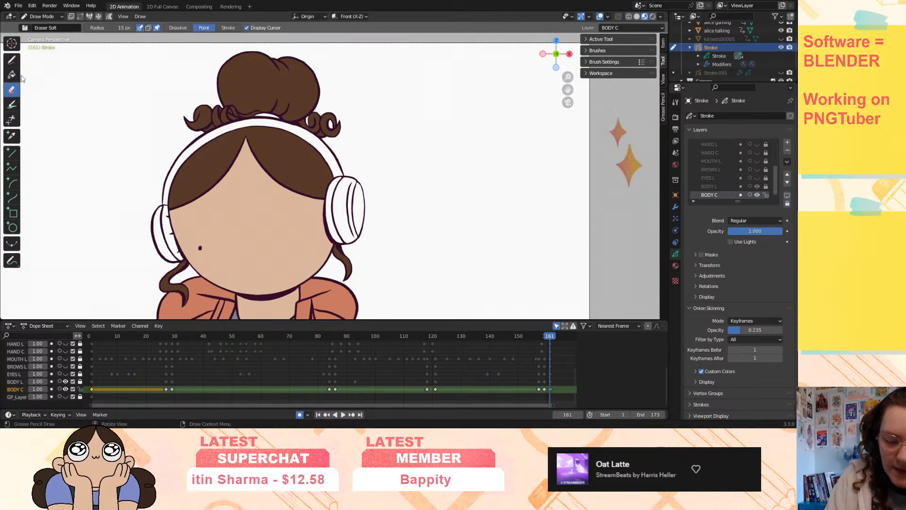
pyautogui.click(13, 76)
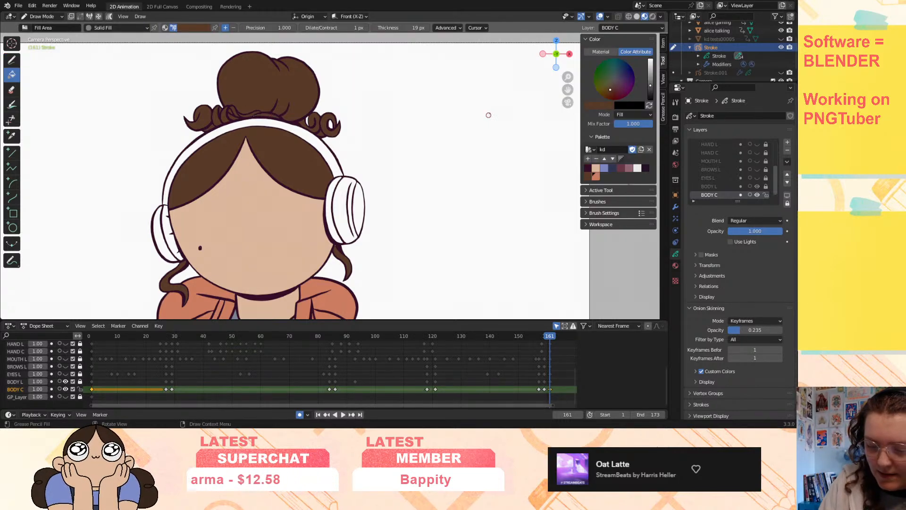
pyautogui.click(596, 175)
pyautogui.click(267, 115)
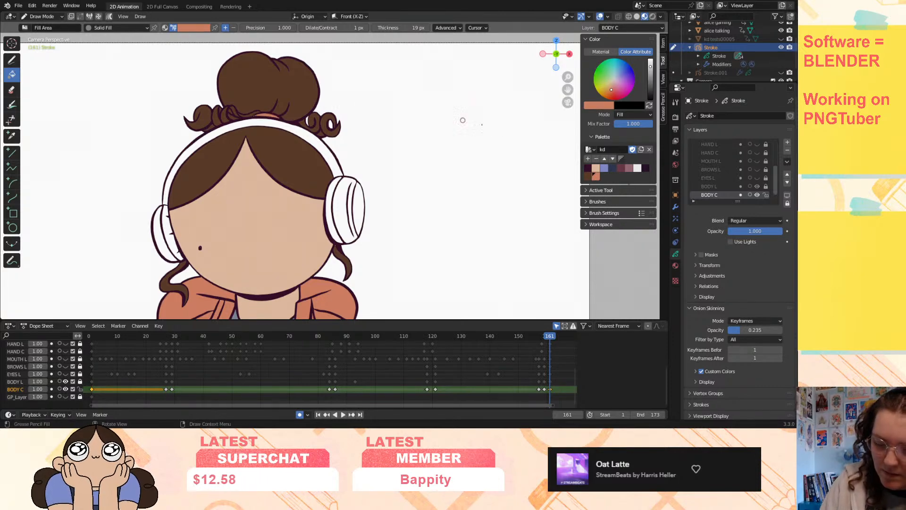
pyautogui.moveTo(568, 77); pyautogui.dragTo(569, 60)
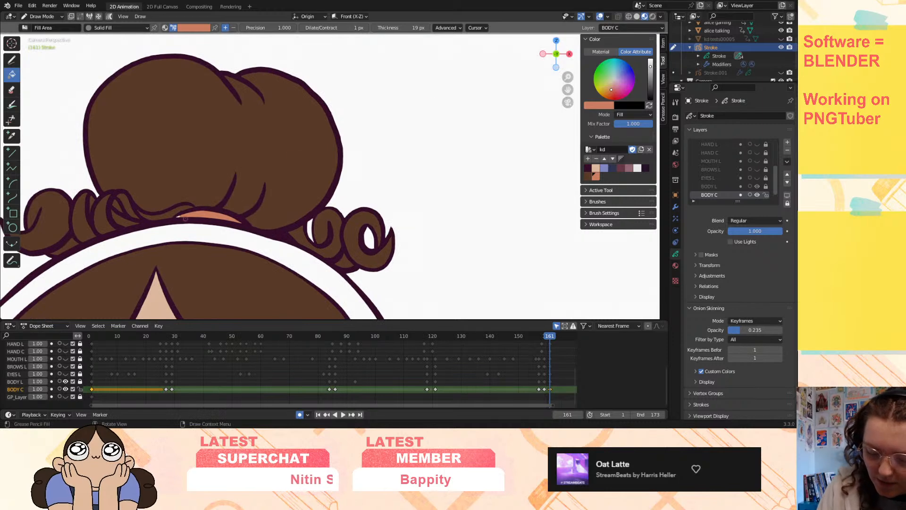
# - Paint the gap under the bun orange on keyframe 159 with the Ink Pen, comparing it with keyframe 161
pyautogui.click(12, 60)
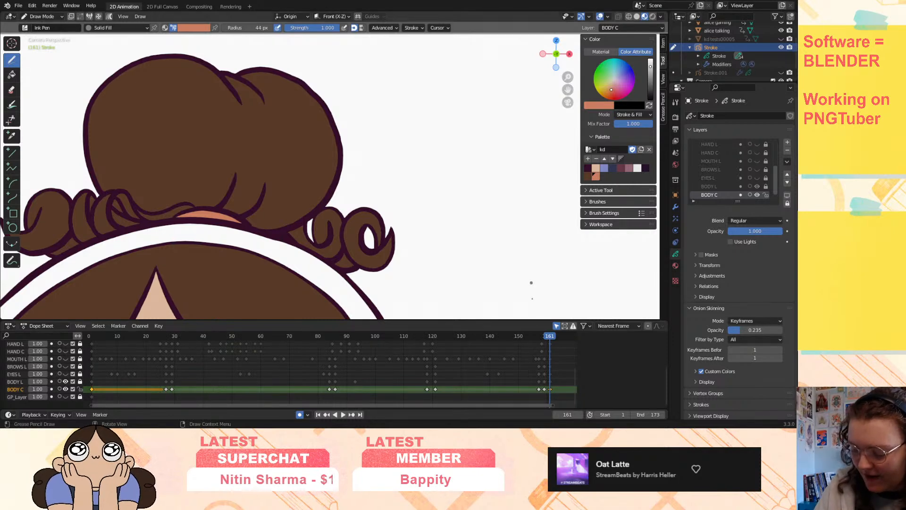
pyautogui.click(550, 335)
pyautogui.press('Up')
pyautogui.press('Down')
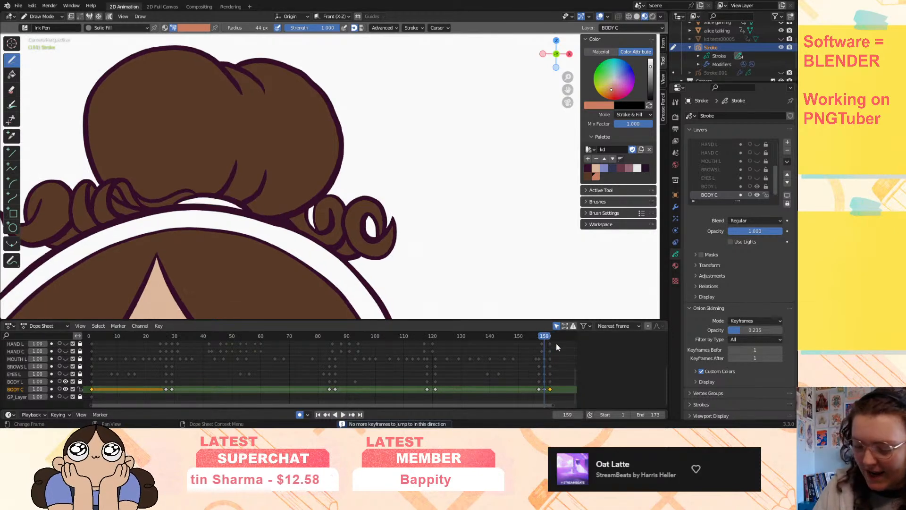
pyautogui.moveTo(241, 208)
pyautogui.mouseDown()
pyautogui.moveTo(178, 202)
pyautogui.moveTo(227, 207)
pyautogui.mouseUp()
pyautogui.press('Down')
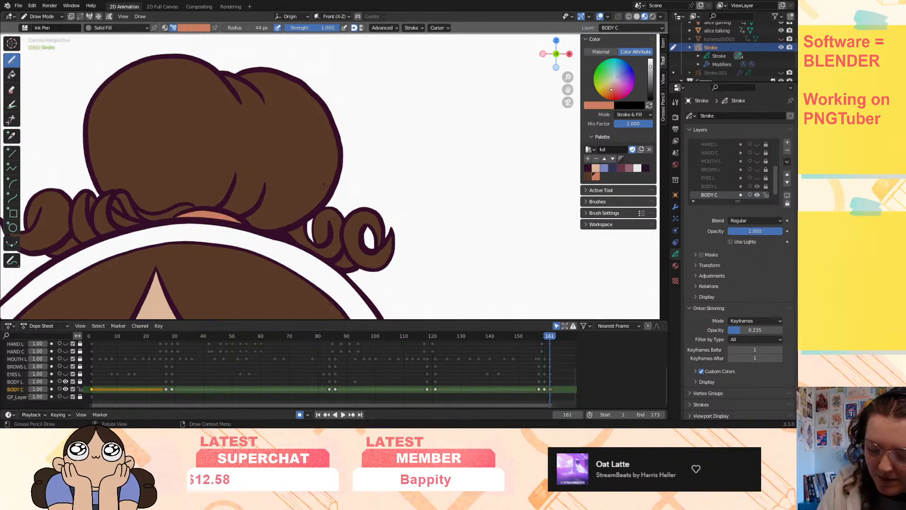
pyautogui.press('Up')
pyautogui.press('Down')
pyautogui.moveTo(211, 239); pyautogui.dragTo(147, 236)
pyautogui.press('Up')
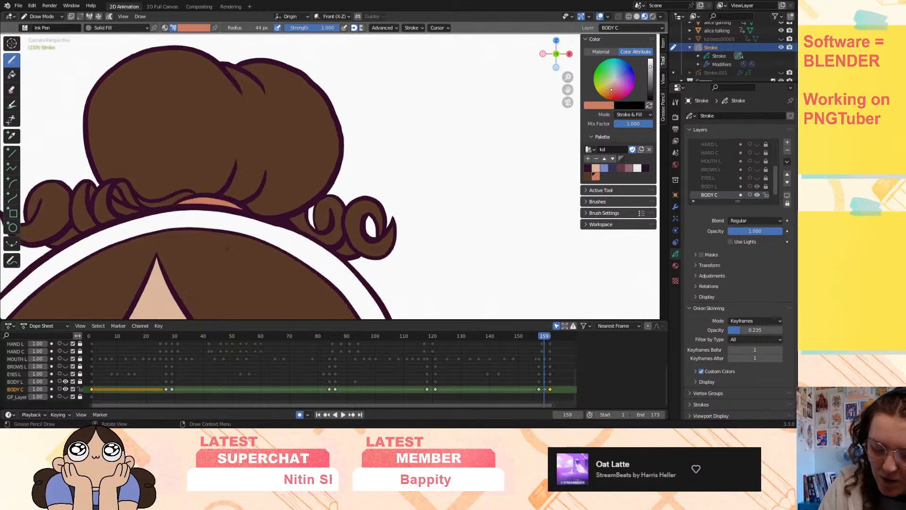
# - Paint the gap between the bun and the headband orange on keyframes 157 and 121
pyautogui.press('Down')
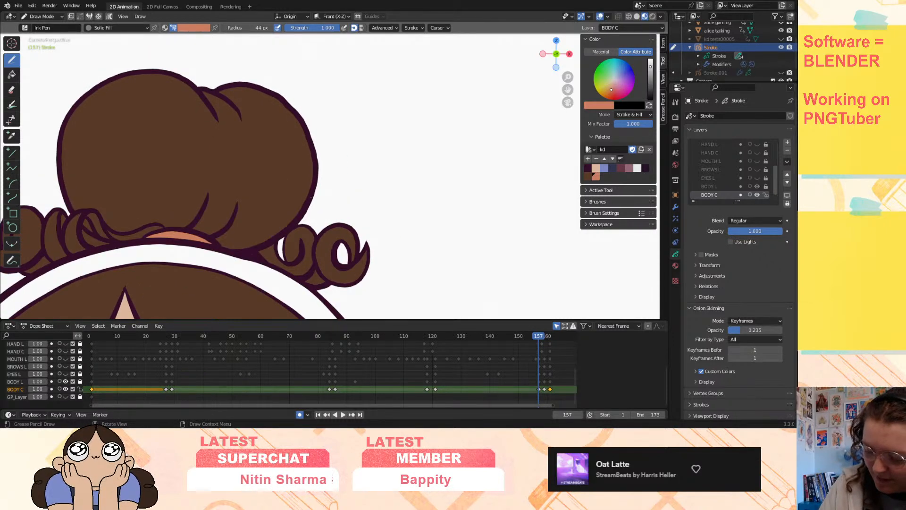
pyautogui.press('Down')
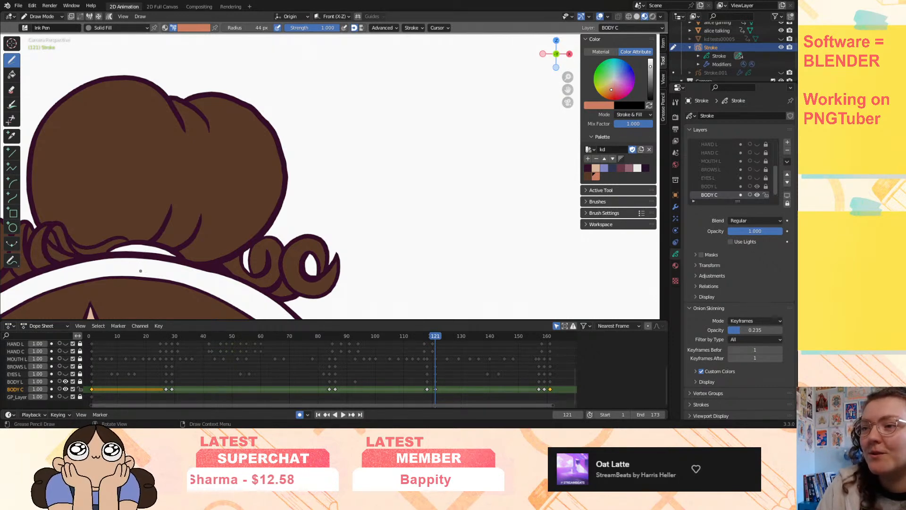
pyautogui.moveTo(568, 77); pyautogui.dragTo(730, 64)
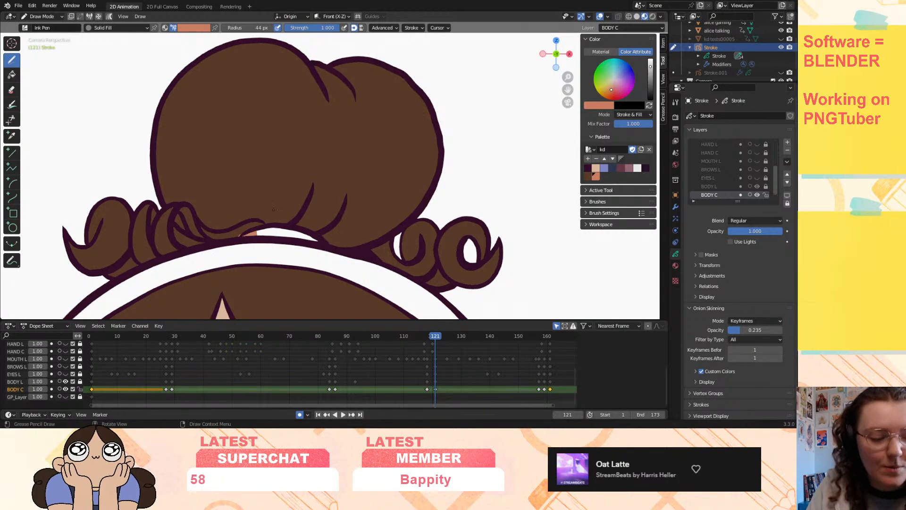
pyautogui.moveTo(243, 232)
pyautogui.mouseDown()
pyautogui.moveTo(309, 238)
pyautogui.moveTo(248, 233)
pyautogui.mouseUp()
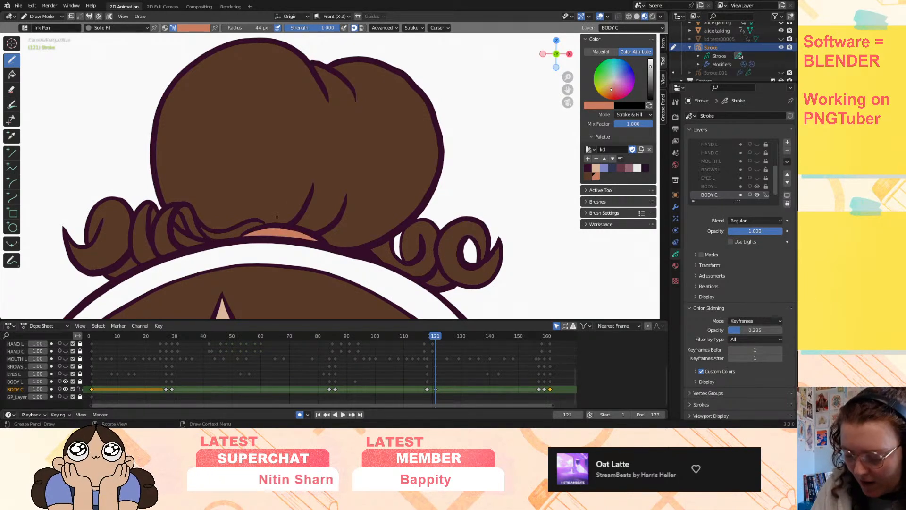
# - Paint the gap under the bun orange on keyframe 118 and on the keyframe before it
pyautogui.press('Down')
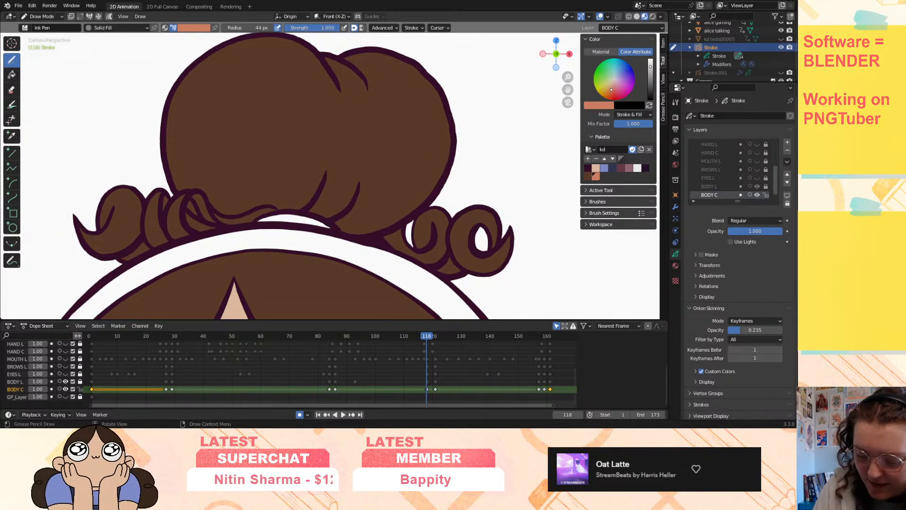
pyautogui.moveTo(255, 219); pyautogui.dragTo(328, 227)
pyautogui.press('Up')
pyautogui.press('Down')
pyautogui.press('Down')
pyautogui.moveTo(386, 207)
pyautogui.mouseDown()
pyautogui.moveTo(320, 194)
pyautogui.moveTo(330, 191)
pyautogui.moveTo(281, 194)
pyautogui.mouseUp()
# - Go back to keyframe 29 and paint the gap between the bun and the headband orange
pyautogui.press('Up')
pyautogui.press('Down')
pyautogui.press('Down')
pyautogui.press('Down')
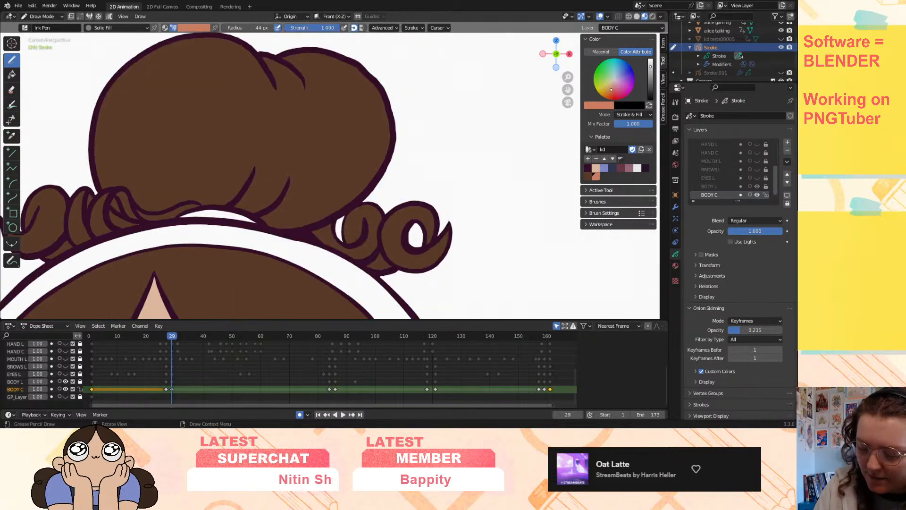
pyautogui.moveTo(175, 216)
pyautogui.mouseDown()
pyautogui.moveTo(217, 205)
pyautogui.moveTo(215, 214)
pyautogui.moveTo(255, 221)
pyautogui.mouseUp()
pyautogui.hotkey('ctrl', 'z')
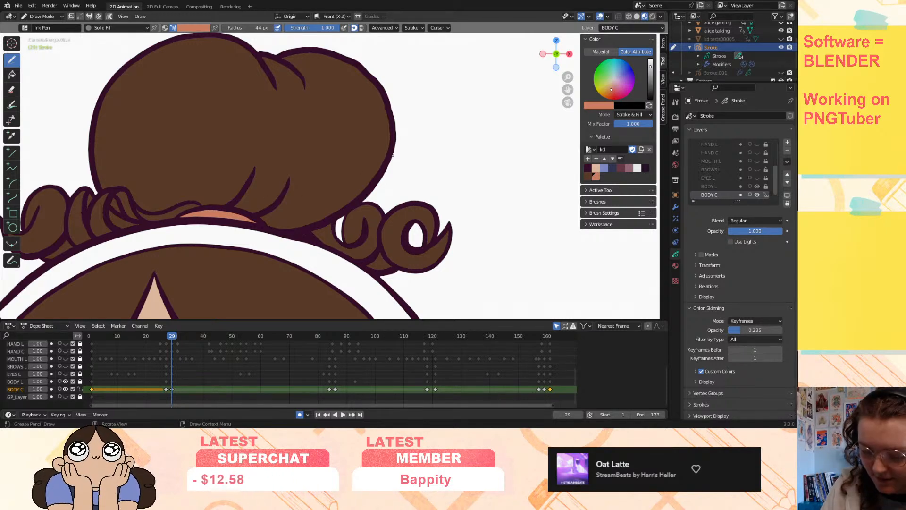
# - Paint the gap between the bun and the headband orange on keyframe 27, then go back to keyframe 1
pyautogui.press('Down')
pyautogui.moveTo(294, 197); pyautogui.dragTo(390, 202)
pyautogui.press('Down')
pyautogui.press('Down')
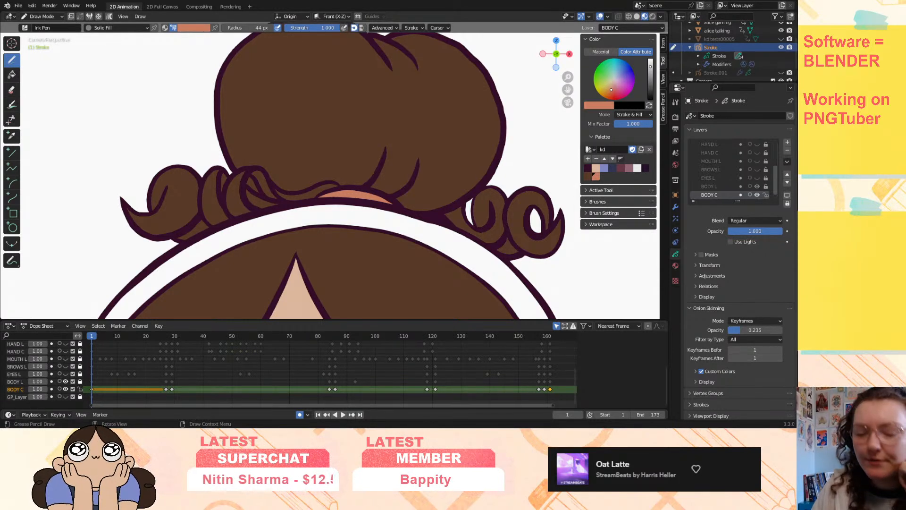
# - Look through the program preferences and the brush's quick settings, including its colour picker
pyautogui.click(18, 5)
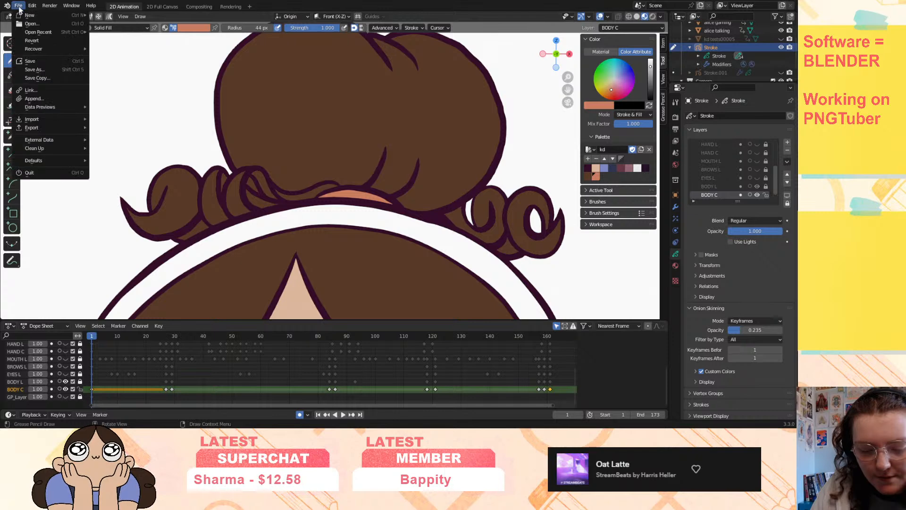
pyautogui.click(18, 5)
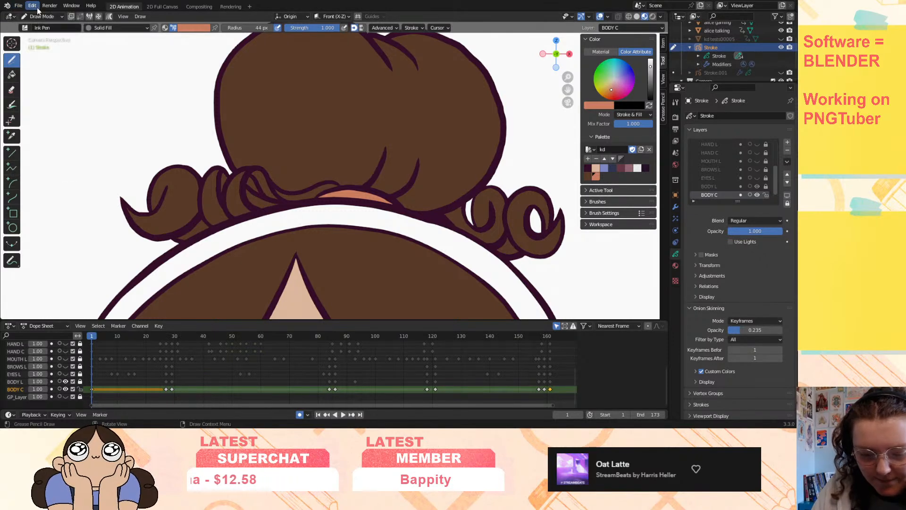
pyautogui.click(32, 5)
pyautogui.click(66, 127)
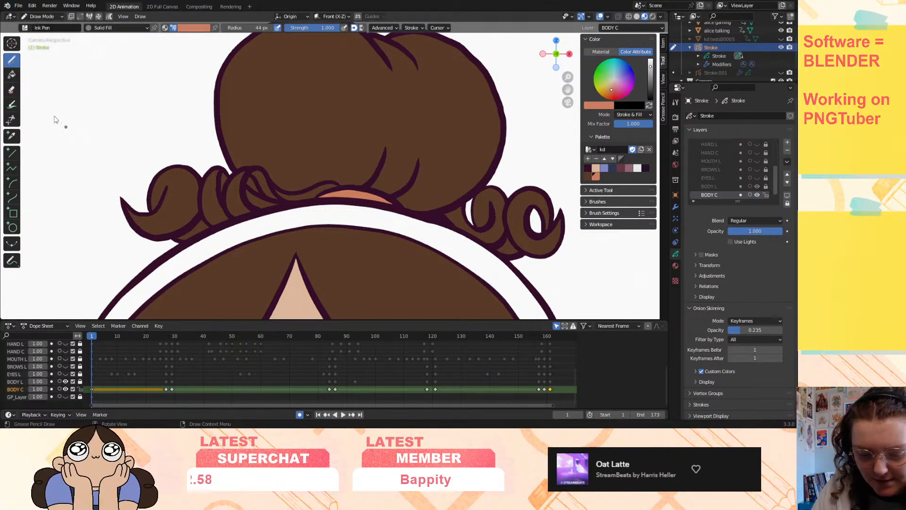
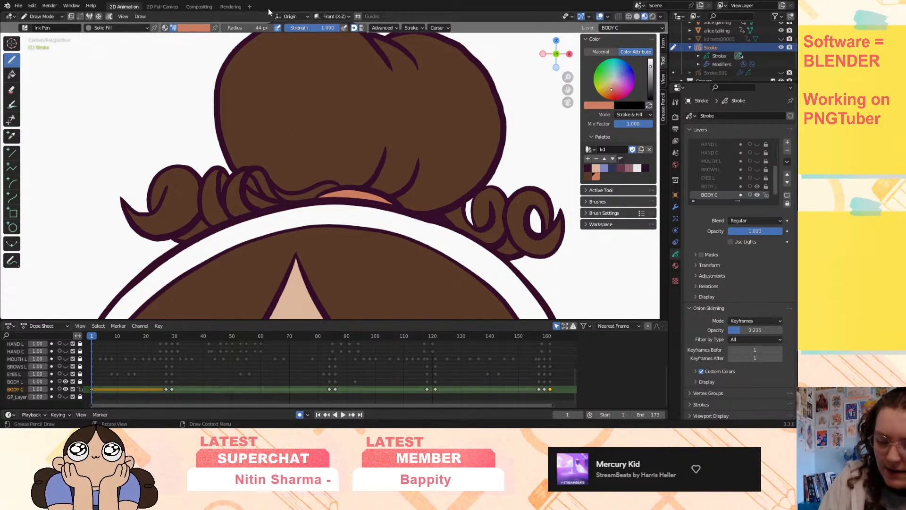
pyautogui.rightClick(338, 120)
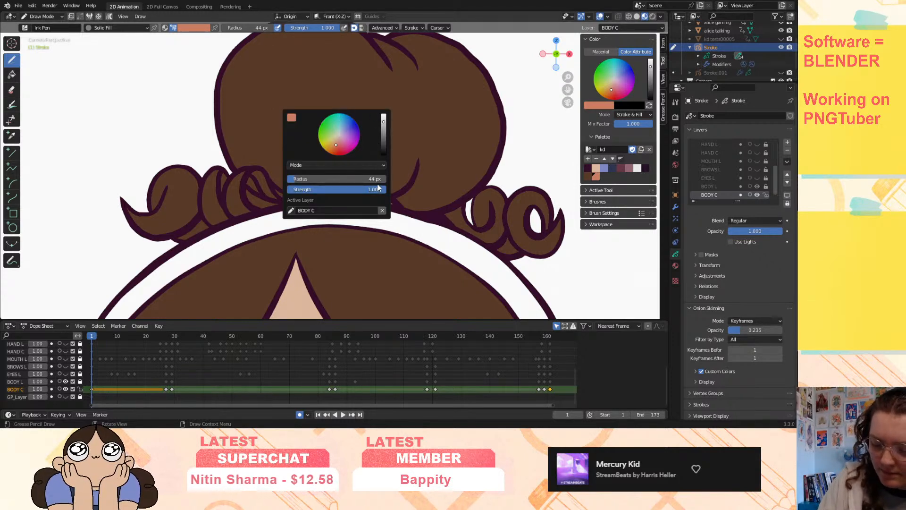
pyautogui.rightClick(430, 162)
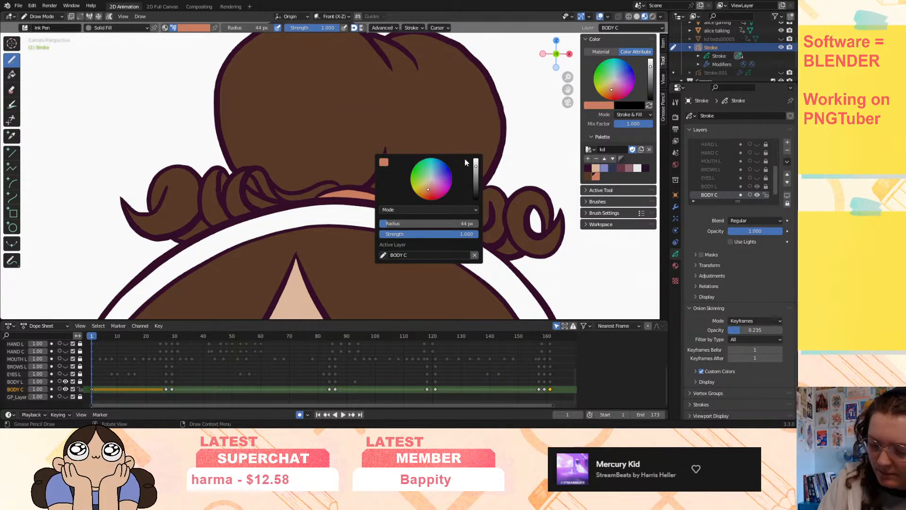
pyautogui.rightClick(454, 111)
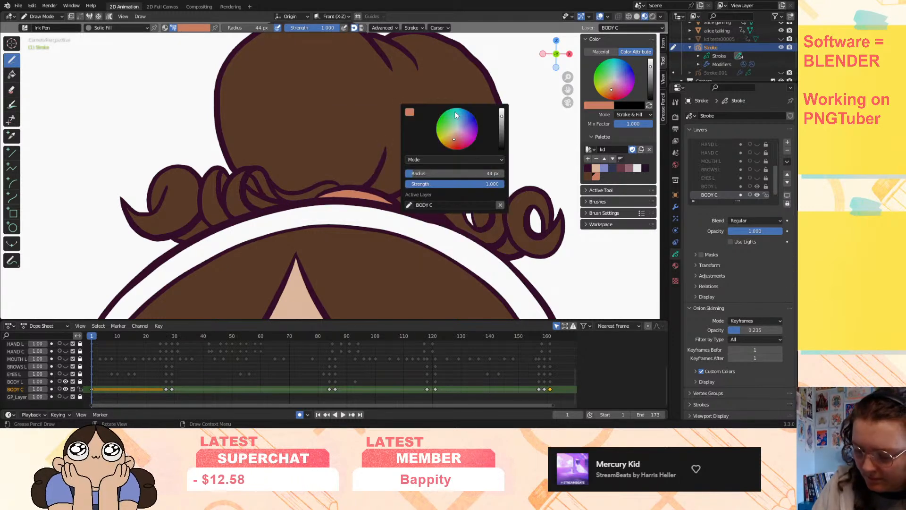
pyautogui.click(408, 114)
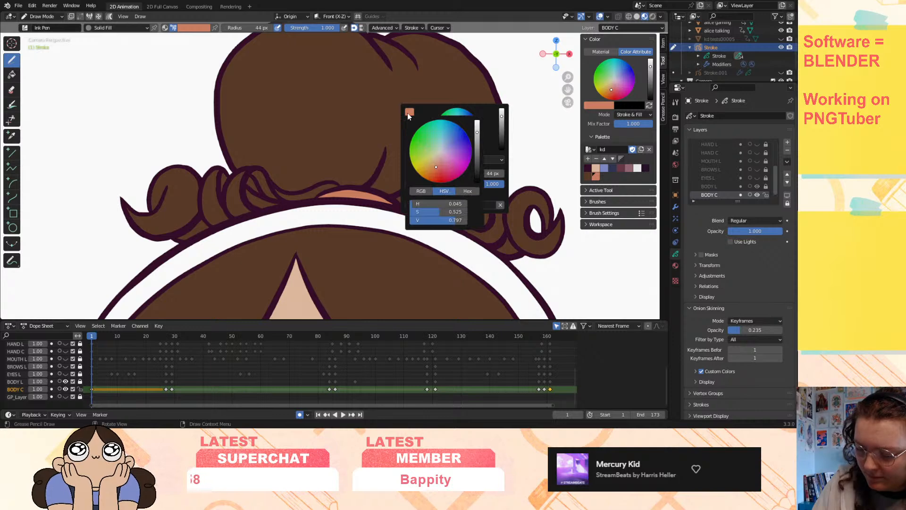
pyautogui.click(408, 114)
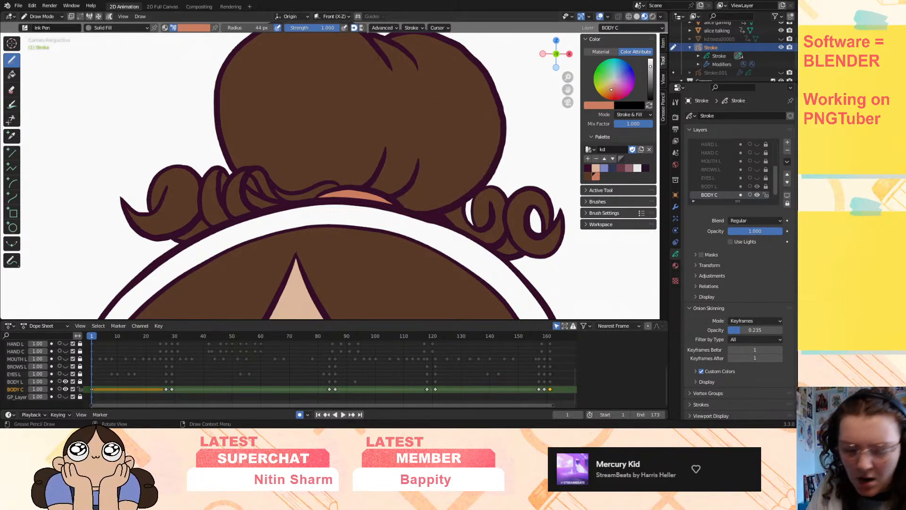
pyautogui.click(31, 5)
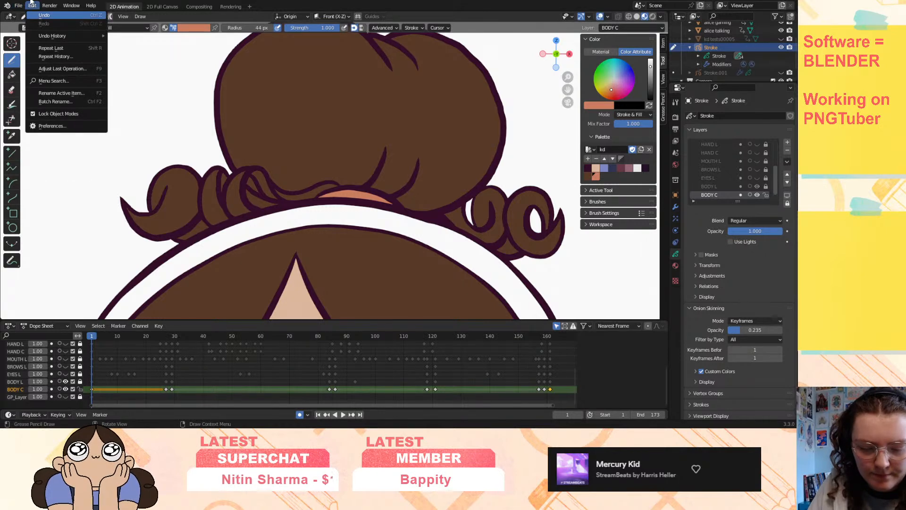
pyautogui.click(61, 125)
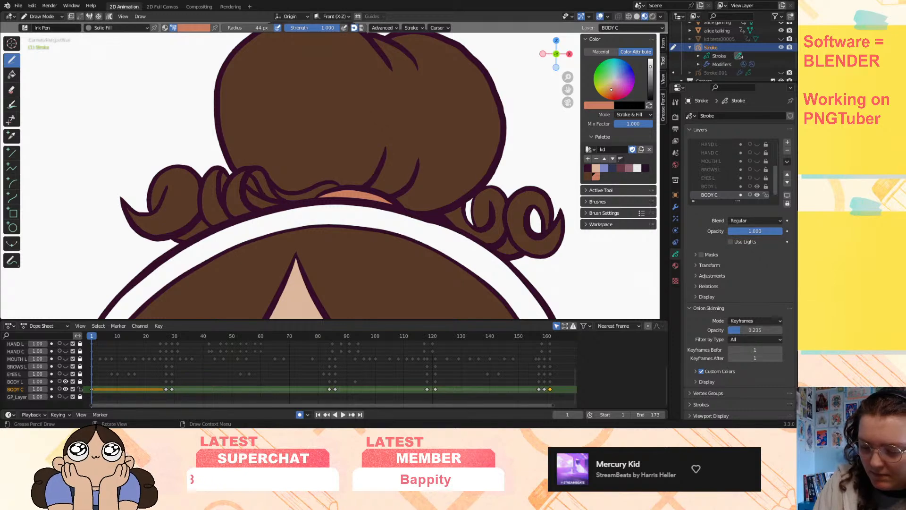
# - Paint a small orange test dab on the bun and undo it
pyautogui.moveTo(407, 128); pyautogui.dragTo(409, 116)
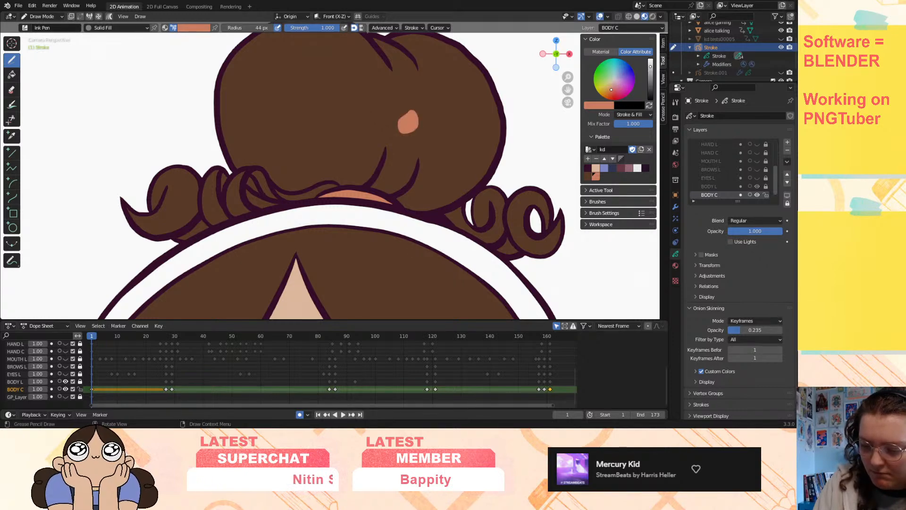
pyautogui.hotkey('ctrl', 'z')
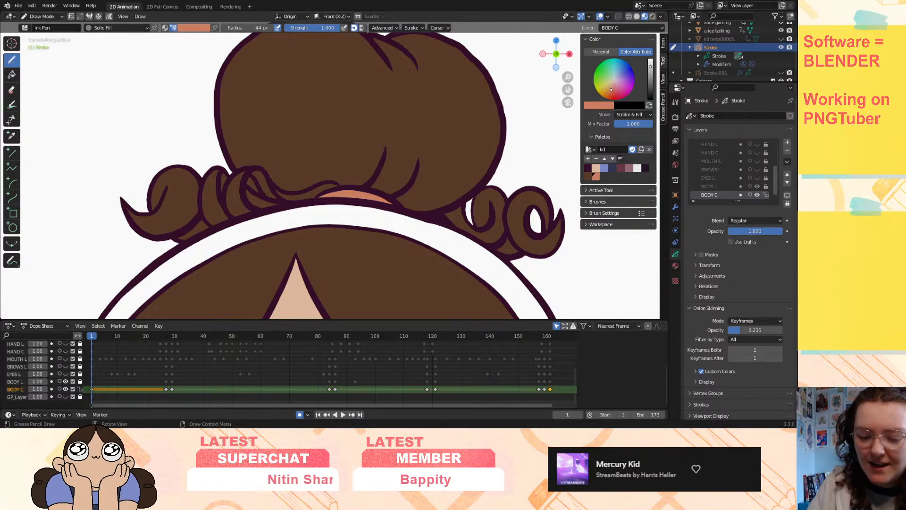
# - Step through the BODY C keyframes up to frame 84 to check the orange area under the bun
pyautogui.press('Down')
pyautogui.press('Up')
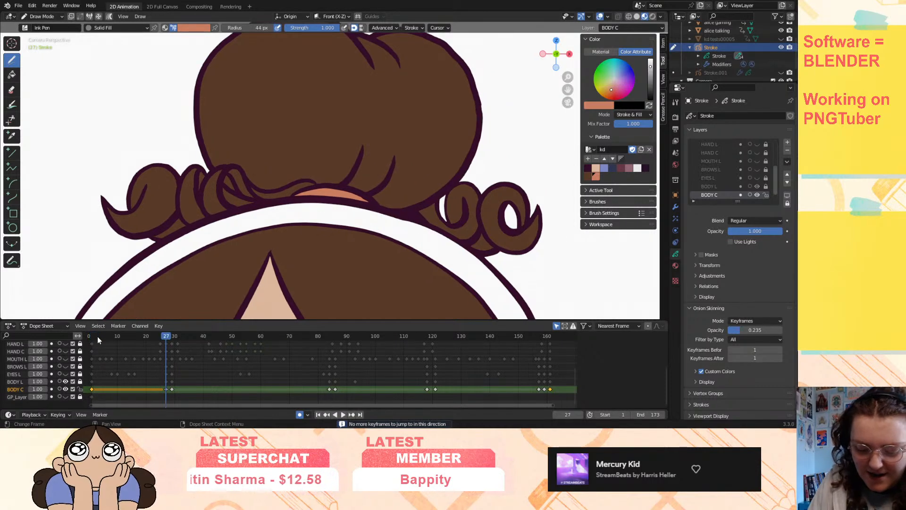
pyautogui.press('Up')
pyautogui.press('Up')
pyautogui.moveTo(567, 84)
pyautogui.mouseDown()
pyautogui.moveTo(581, 73)
pyautogui.moveTo(597, 84)
pyautogui.mouseUp()
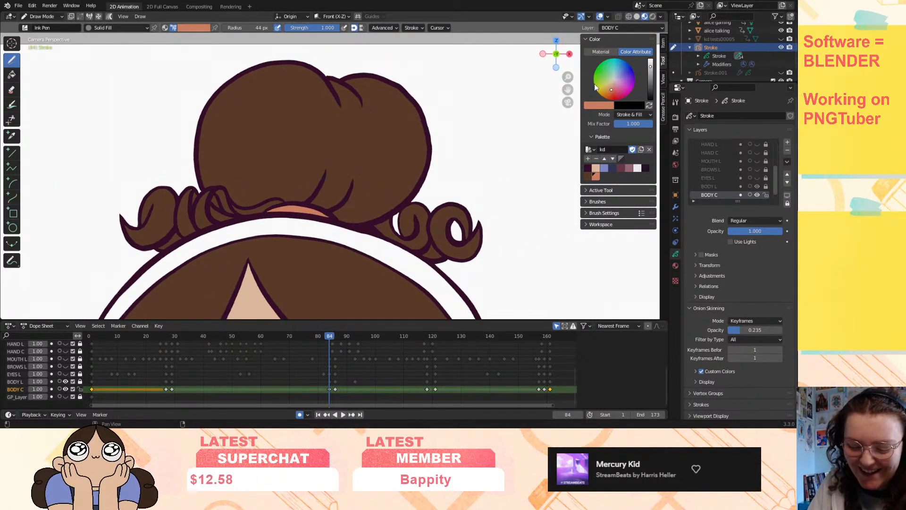
# - Return to frame 1 and show GP_Layer to bring up the coloured headphones as reference
pyautogui.click(588, 176)
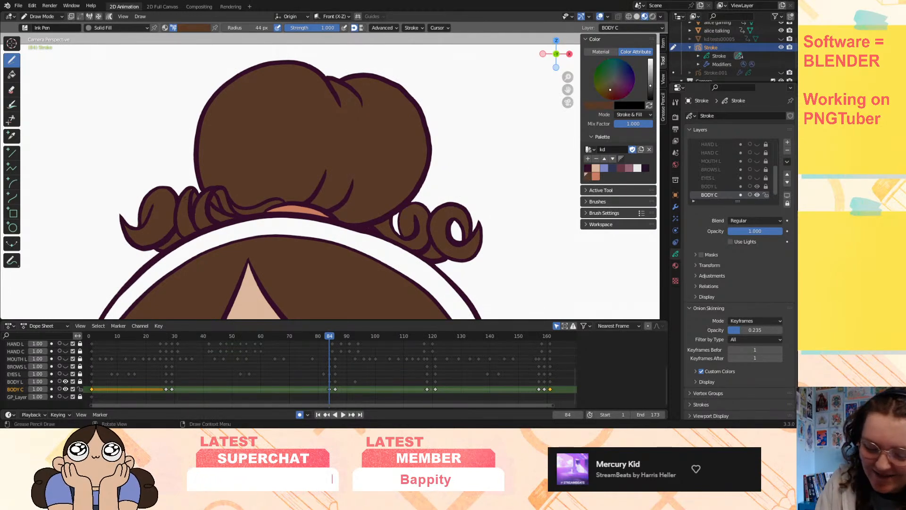
pyautogui.moveTo(568, 76)
pyautogui.mouseDown()
pyautogui.moveTo(568, 100)
pyautogui.moveTo(567, 19)
pyautogui.mouseUp()
pyautogui.moveTo(567, 76)
pyautogui.mouseDown()
pyautogui.moveTo(568, 100)
pyautogui.moveTo(534, 13)
pyautogui.moveTo(539, 31)
pyautogui.mouseUp()
pyautogui.moveTo(97, 337); pyautogui.dragTo(91, 338)
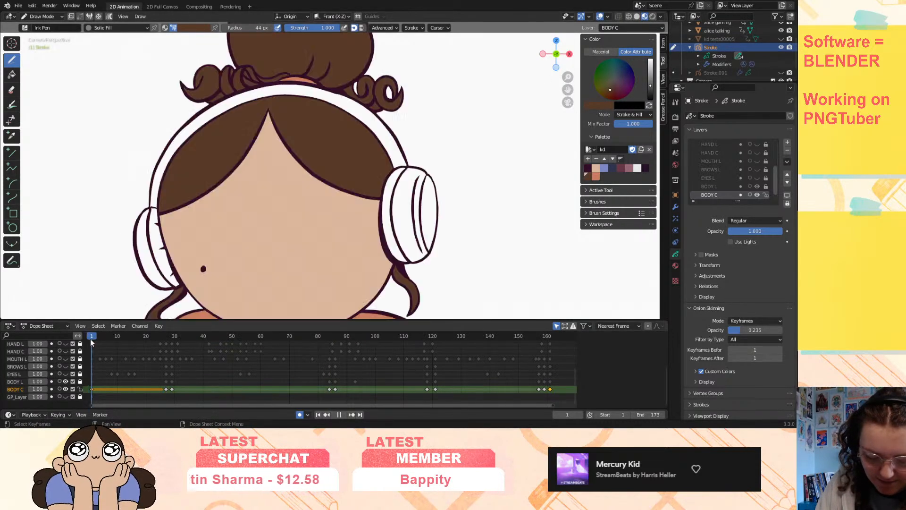
pyautogui.click(65, 397)
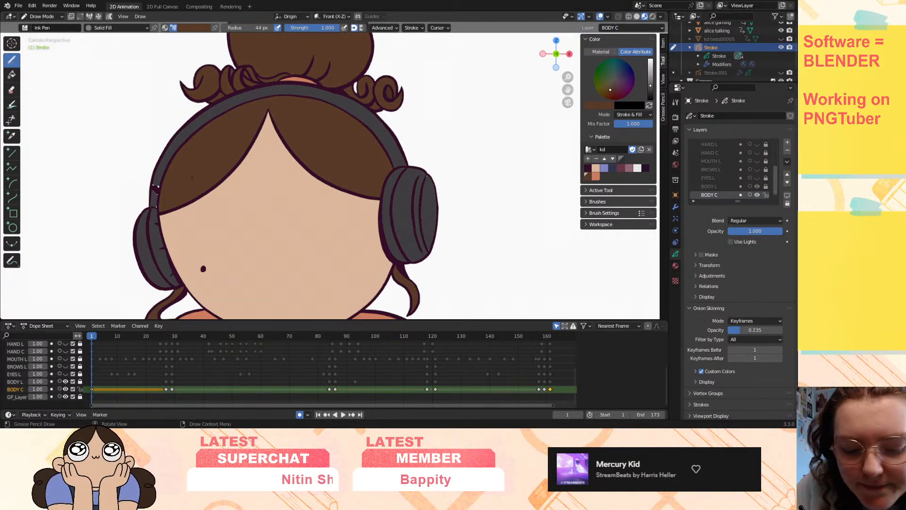
pyautogui.press('KP_Divide')
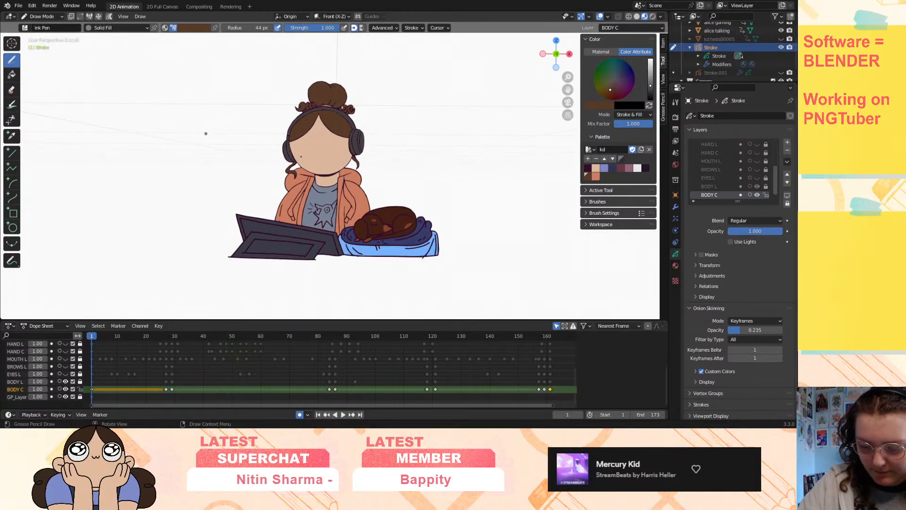
pyautogui.press('KP_Divide')
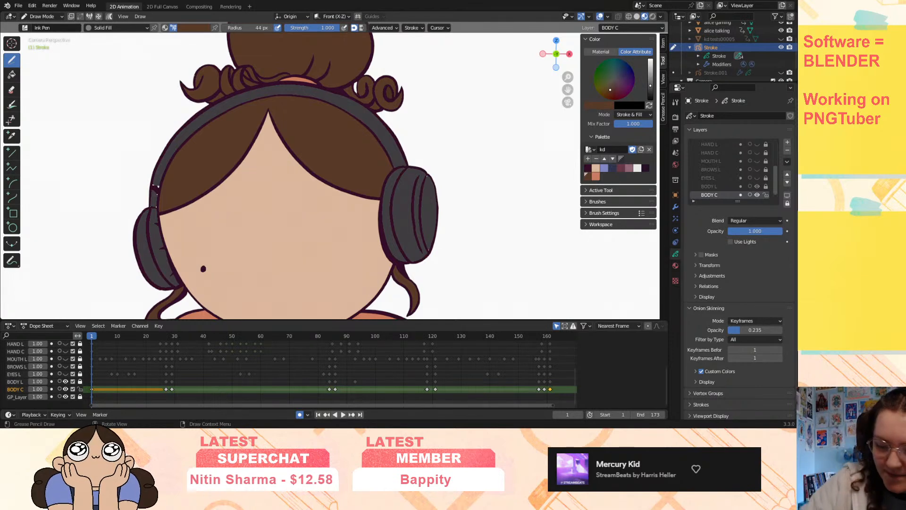
# - Sample the dark grey of the headband as the Ink Pen colour and hide GP_Layer
pyautogui.click(602, 106)
pyautogui.click(655, 199)
pyautogui.click(373, 117)
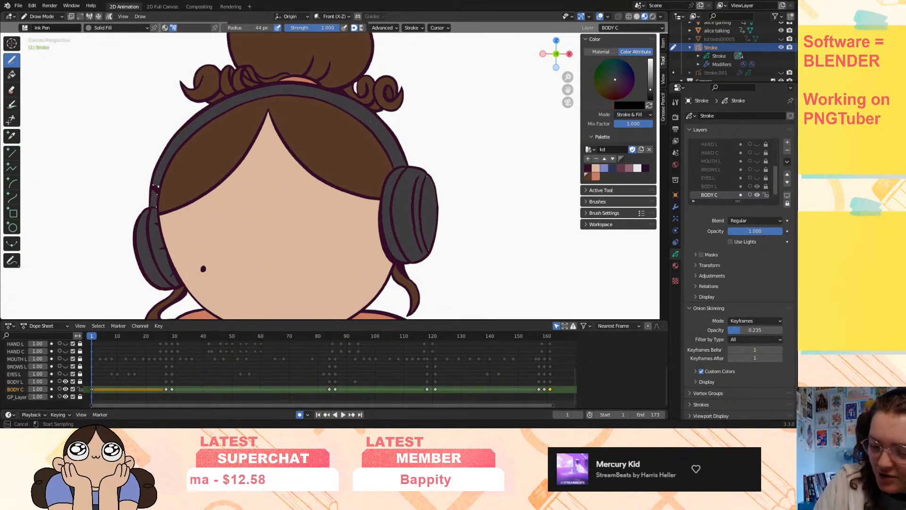
pyautogui.click(65, 397)
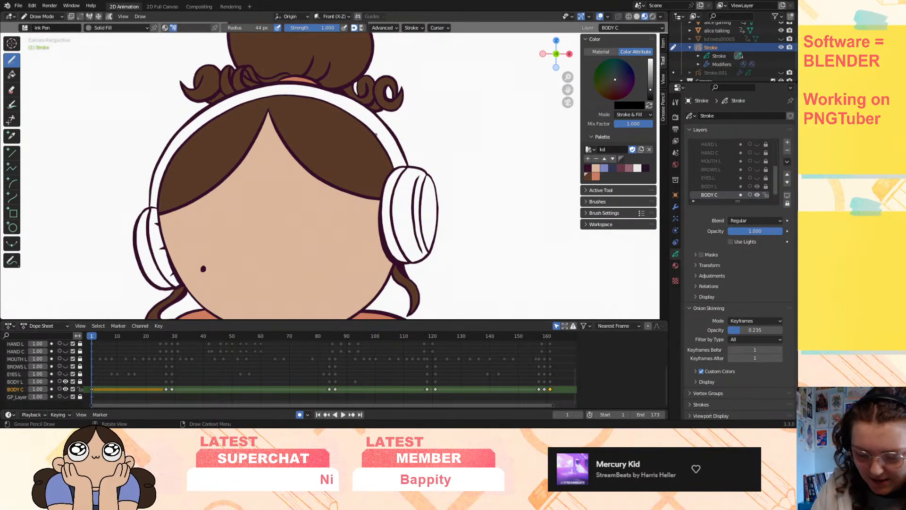
# - Switch to the Fill tool, sample its colour from the dark grey earcup on GP_Layer, and hide that layer again
pyautogui.click(12, 76)
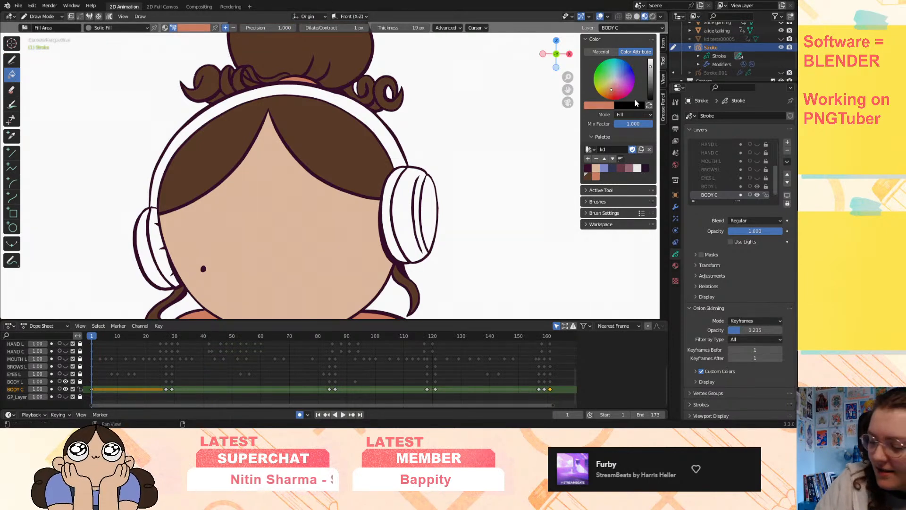
pyautogui.click(603, 107)
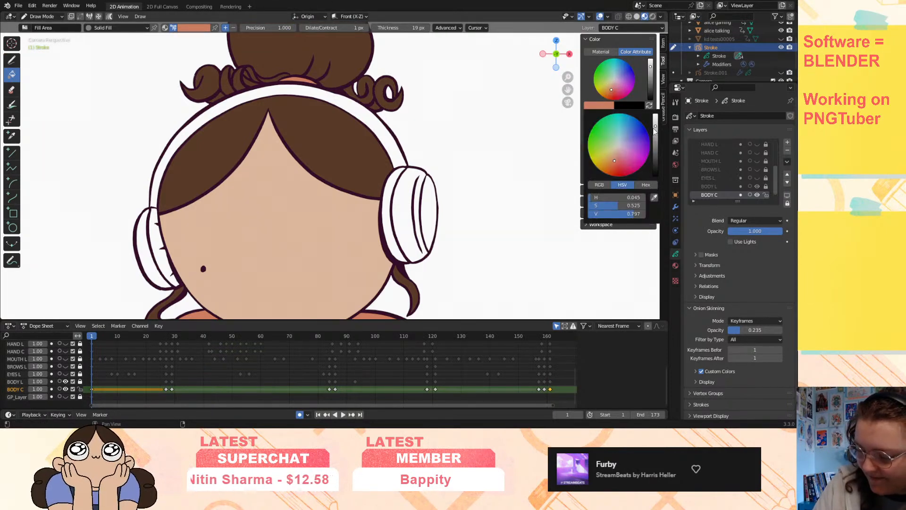
pyautogui.click(650, 197)
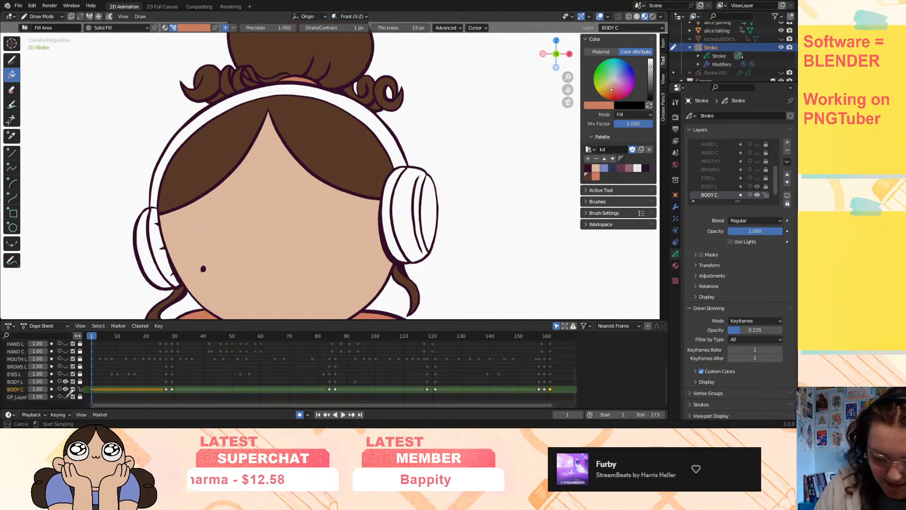
pyautogui.click(66, 397)
pyautogui.click(66, 397)
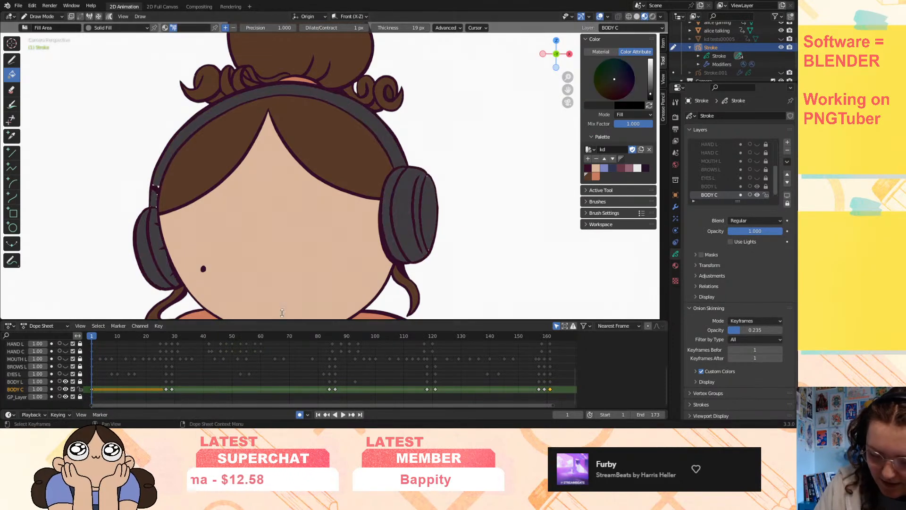
pyautogui.click(595, 109)
pyautogui.click(654, 197)
pyautogui.click(402, 192)
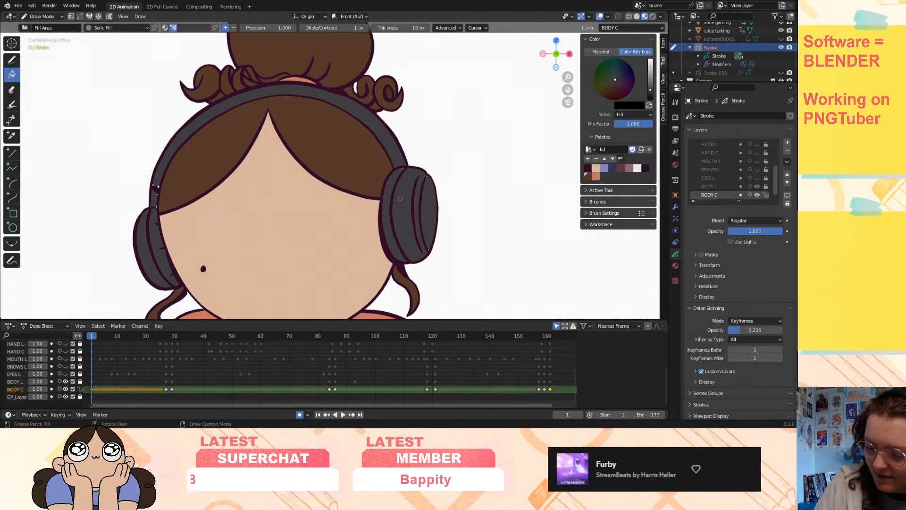
pyautogui.click(65, 396)
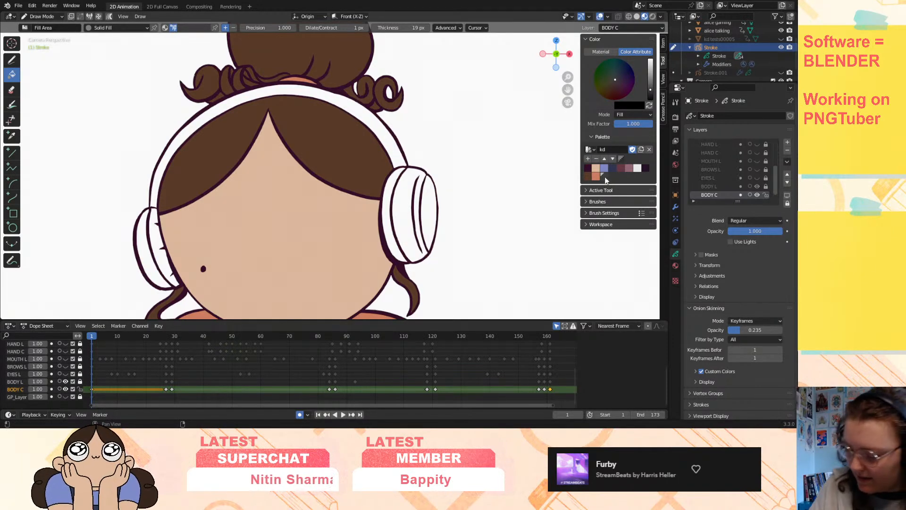
# - Fill both earcups and the headband of the headphones dark grey on keyframe 1 of BODY C
pyautogui.click(392, 211)
pyautogui.click(401, 208)
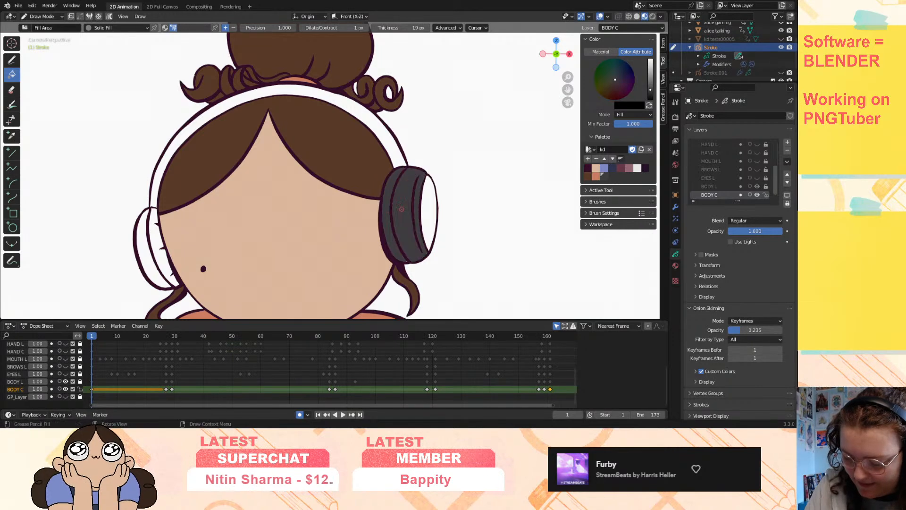
pyautogui.click(428, 201)
pyautogui.click(391, 147)
pyautogui.click(150, 249)
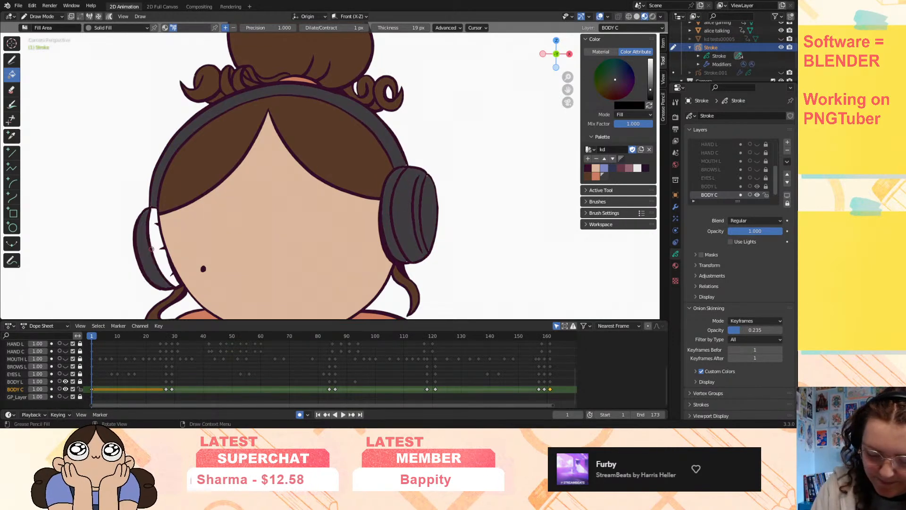
pyautogui.click(155, 244)
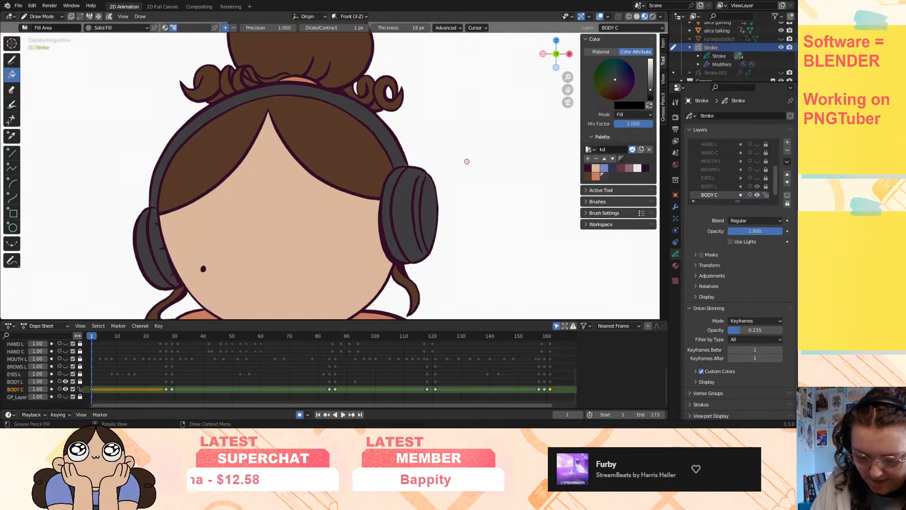
# - Fill the headband and both earcups dark grey on keyframe 27, then move on to keyframe 29
pyautogui.press('Up')
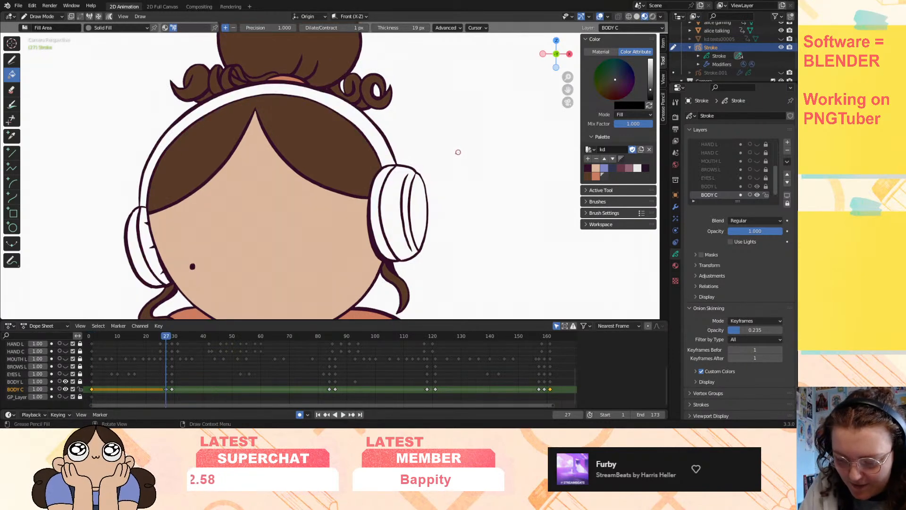
pyautogui.click(414, 204)
pyautogui.click(405, 202)
pyautogui.click(378, 186)
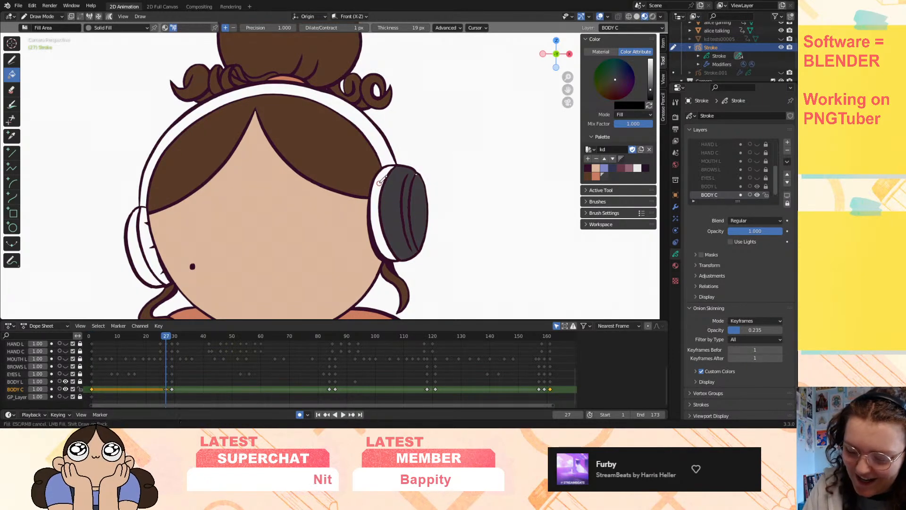
pyautogui.click(386, 153)
pyautogui.click(141, 246)
pyautogui.click(135, 246)
pyautogui.press('Up')
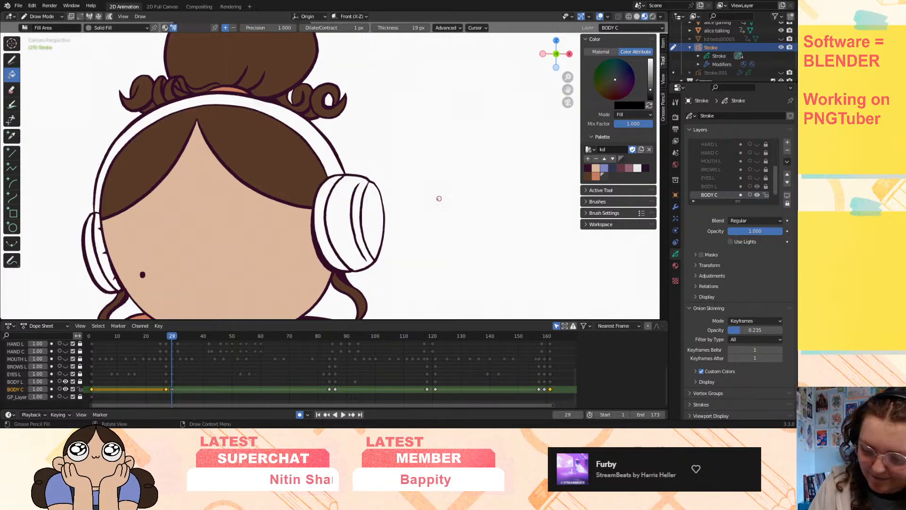
# - Fill both earcups and the headband of the headphones dark grey on keyframe 29 of BODY C
pyautogui.click(379, 216)
pyautogui.click(359, 221)
pyautogui.click(321, 228)
pyautogui.click(333, 156)
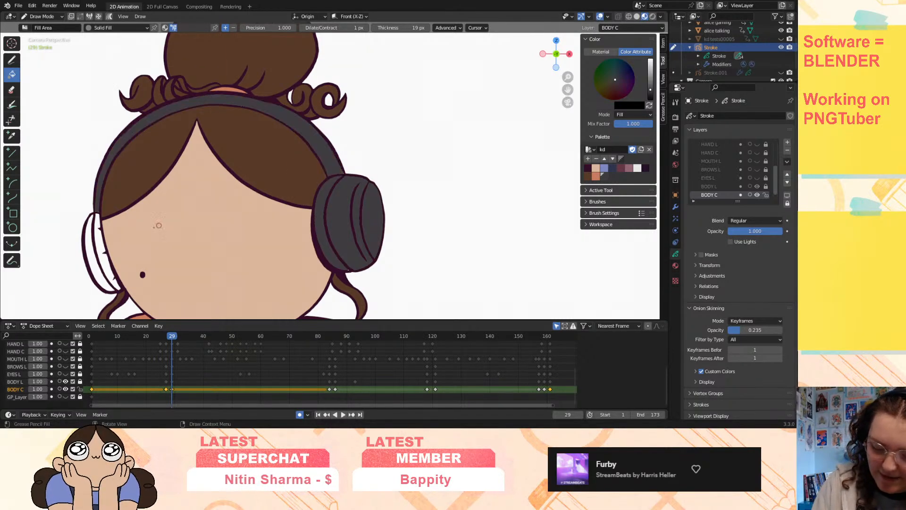
pyautogui.click(90, 250)
pyautogui.click(101, 248)
# - Go to keyframe 84 and fill both earcups and the headband dark grey
pyautogui.press('Up')
pyautogui.click(411, 188)
pyautogui.click(399, 199)
pyautogui.click(381, 177)
pyautogui.click(389, 146)
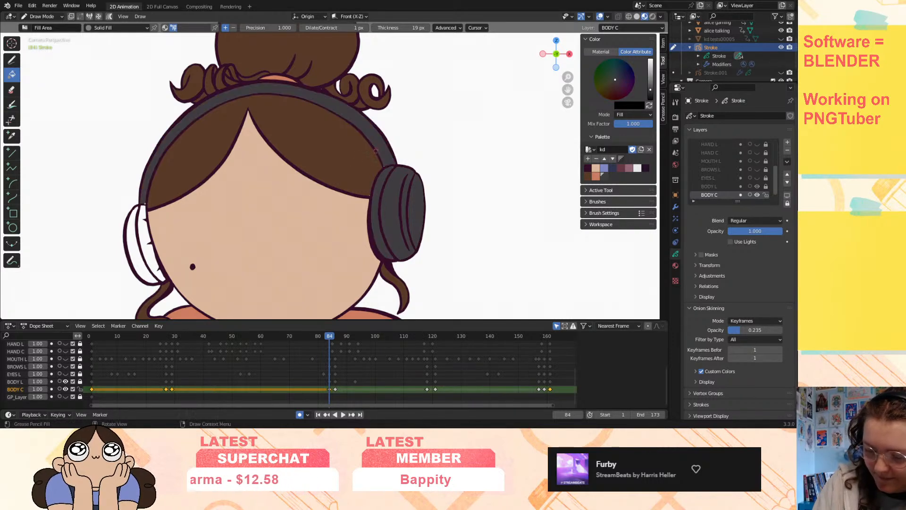
pyautogui.click(141, 237)
pyautogui.click(150, 238)
# - Go to keyframe 86 and fill every section of the headphones dark grey
pyautogui.press('Up')
pyautogui.click(431, 201)
pyautogui.click(404, 208)
pyautogui.click(390, 189)
pyautogui.click(398, 148)
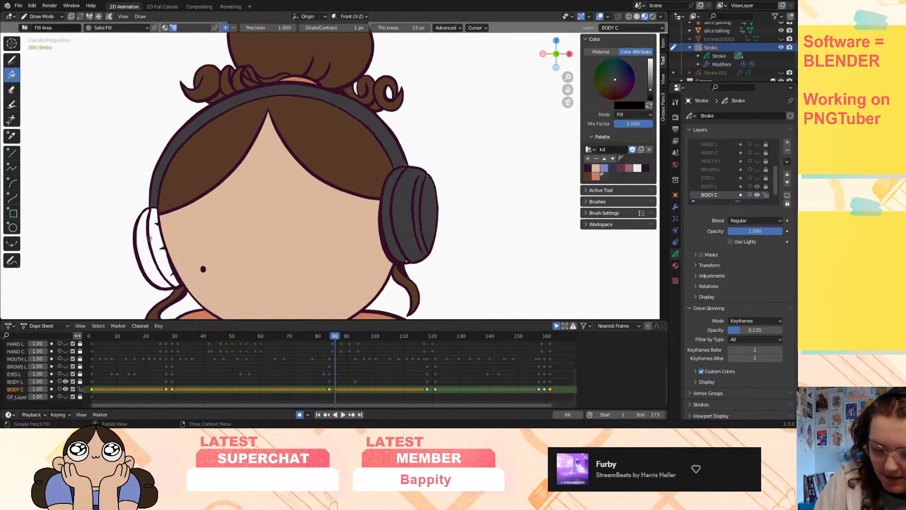
pyautogui.click(152, 240)
pyautogui.click(155, 240)
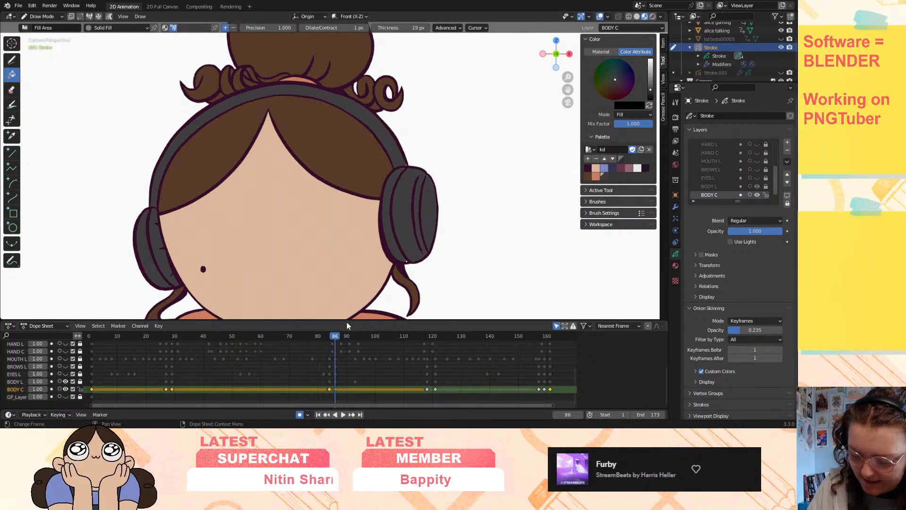
# - Fill the headphones' earcups and headband dark grey on keyframe 118
pyautogui.press('Up')
pyautogui.click(401, 211)
pyautogui.click(369, 228)
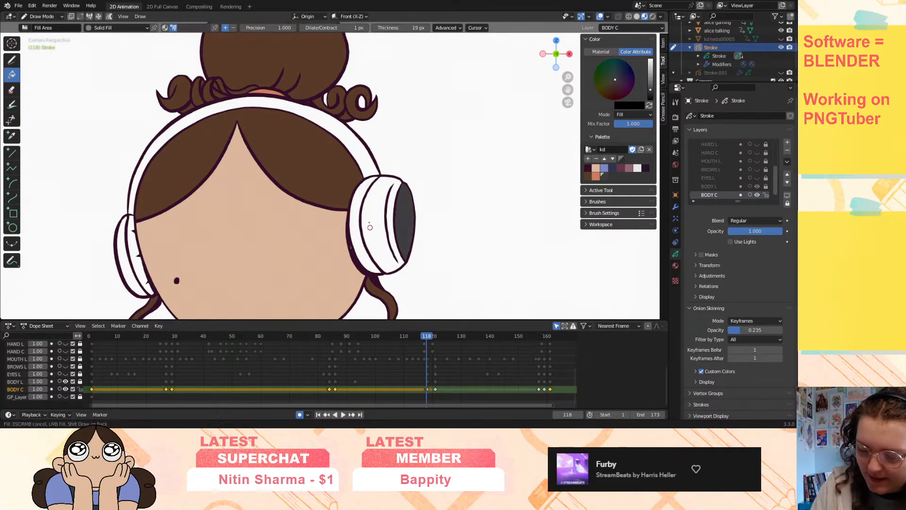
pyautogui.click(368, 160)
pyautogui.click(122, 249)
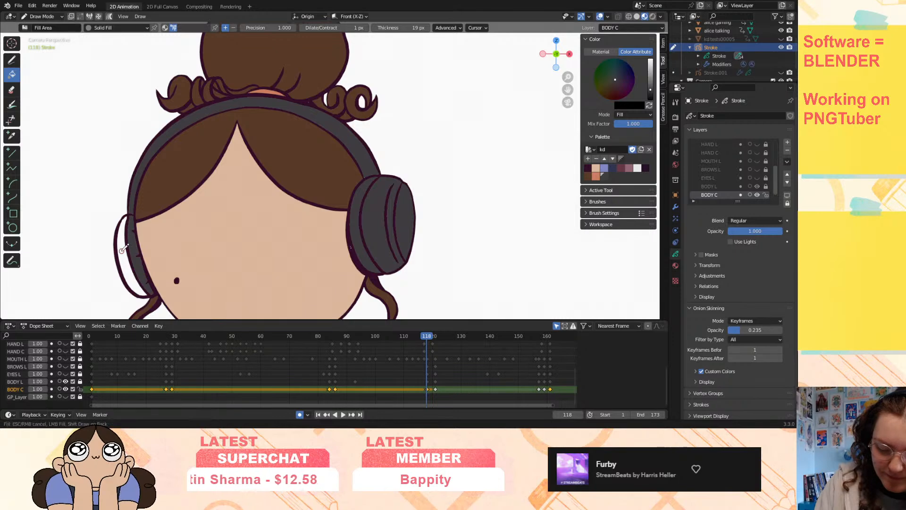
# - Move to keyframe 121 and fill both earcups and the headband dark grey
pyautogui.press('Up')
pyautogui.click(397, 230)
pyautogui.click(359, 238)
pyautogui.click(353, 245)
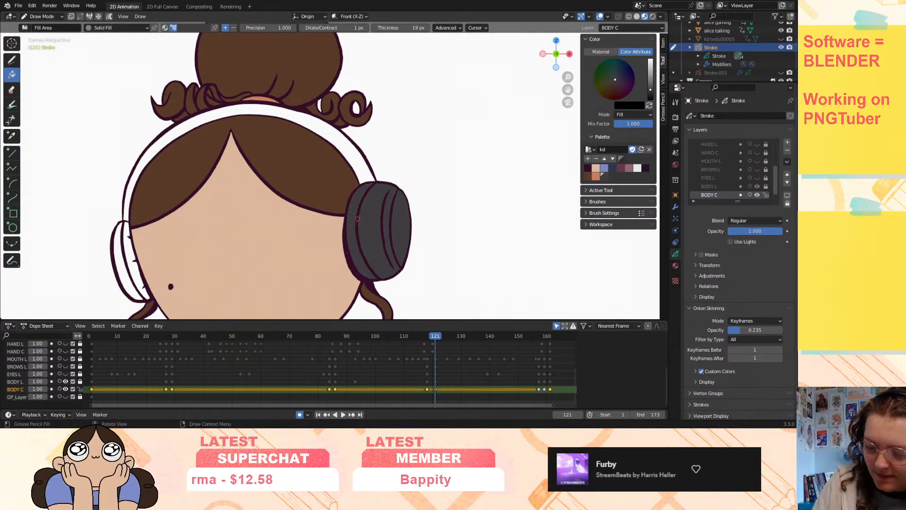
pyautogui.click(363, 168)
pyautogui.click(133, 269)
pyautogui.click(119, 258)
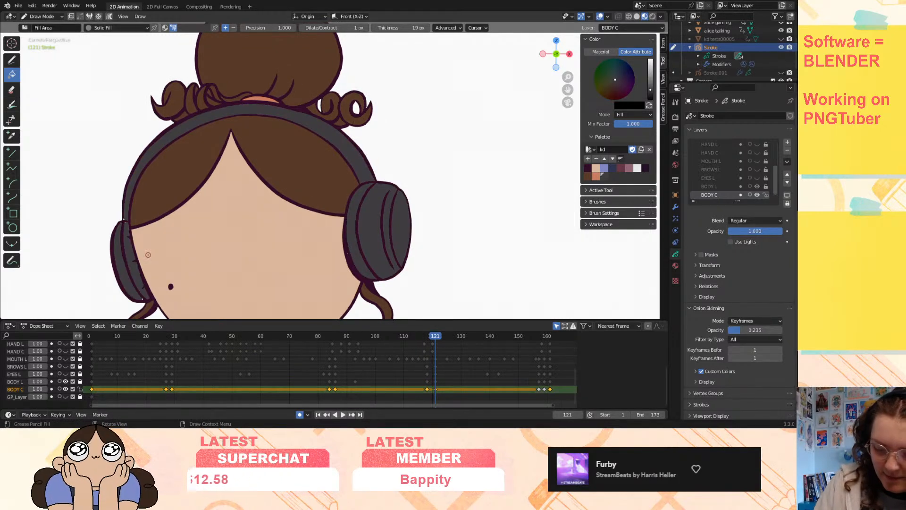
# - Move to keyframe 157 and fill the earcups and headband of the headphones dark grey
pyautogui.press('Up')
pyautogui.click(417, 213)
pyautogui.click(394, 220)
pyautogui.click(372, 231)
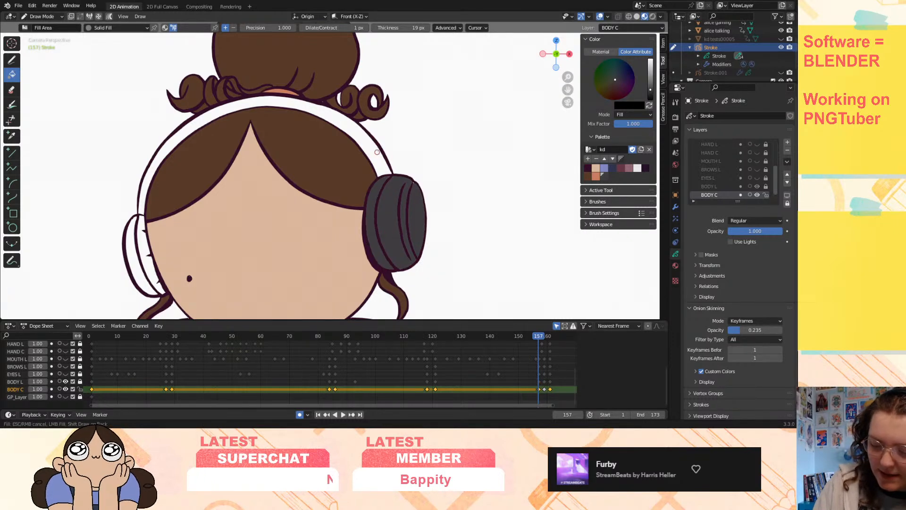
pyautogui.click(377, 152)
pyautogui.click(132, 255)
pyautogui.click(150, 248)
# - Move to keyframe 159 and colour both earcups and the headband dark grey
pyautogui.press('Up')
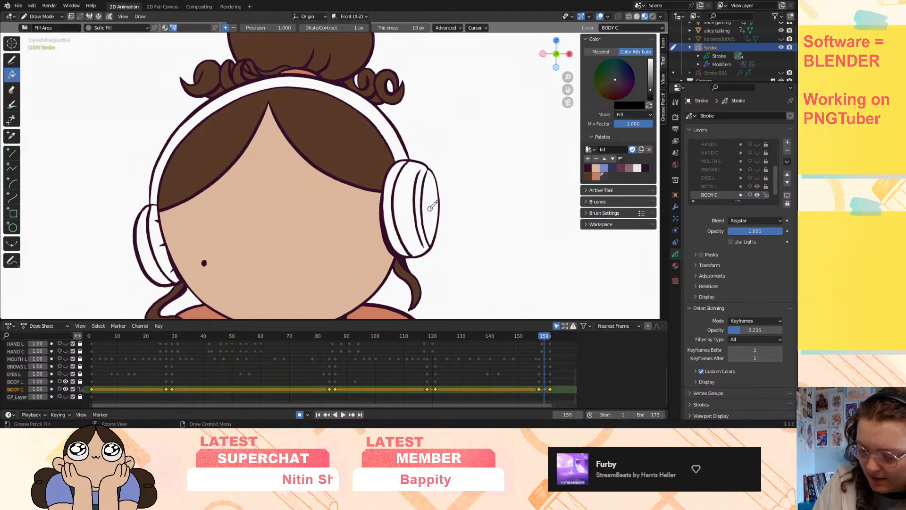
pyautogui.click(429, 208)
pyautogui.click(408, 212)
pyautogui.click(387, 216)
pyautogui.click(397, 147)
pyautogui.click(145, 250)
pyautogui.click(158, 241)
# - Fill the earcups and headband dark grey on keyframe 161, the last keyframe of BODY C
pyautogui.press('Up')
pyautogui.click(429, 208)
pyautogui.click(409, 211)
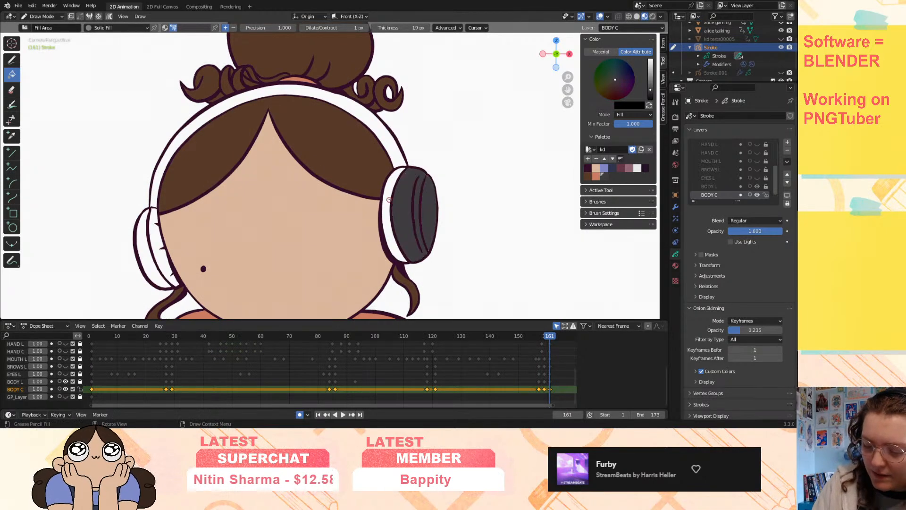
pyautogui.click(390, 201)
pyautogui.click(400, 144)
pyautogui.click(395, 154)
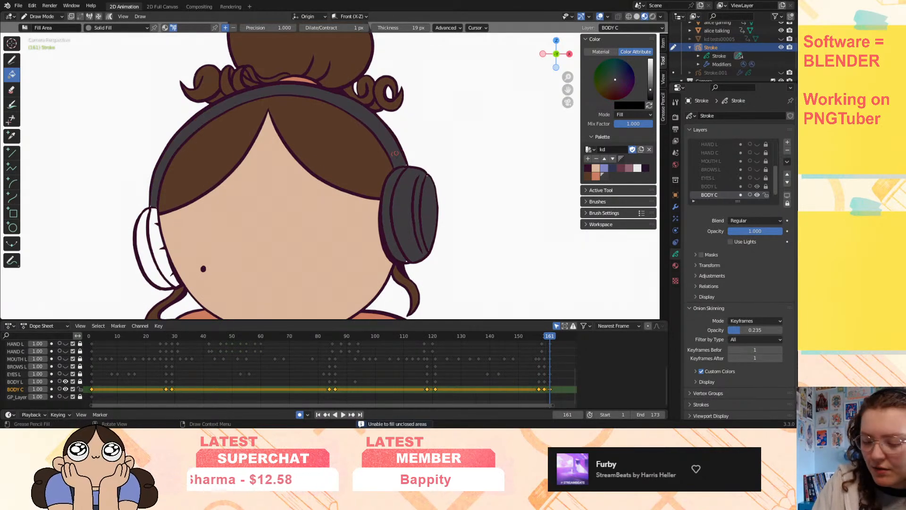
pyautogui.click(144, 252)
pyautogui.click(158, 241)
pyautogui.press('Up')
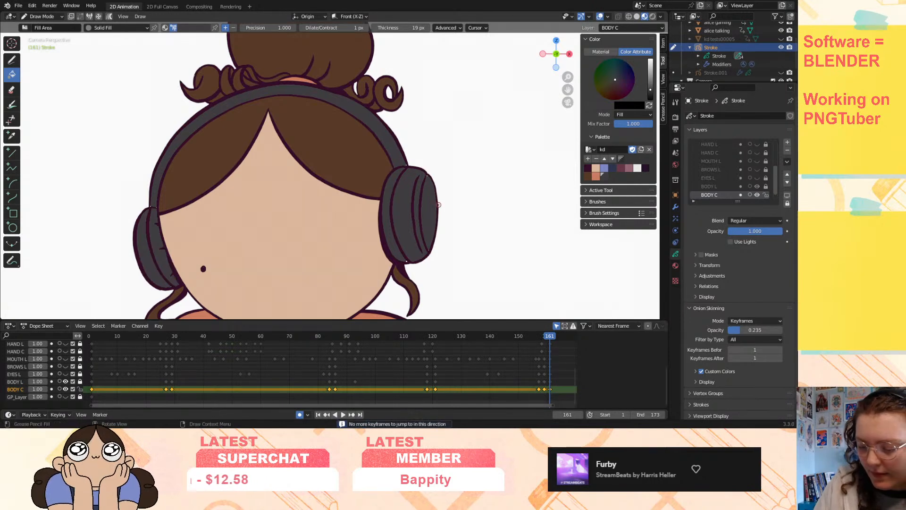
# - Step back through the BODY C keyframes from 161 to 1, checking the dark grey headphone fills
pyautogui.press('Down')
pyautogui.press('Down')
pyautogui.press('Down')
pyautogui.press('Down')
pyautogui.press('Down')
pyautogui.press('Down')
pyautogui.press('Down')
pyautogui.press('Down')
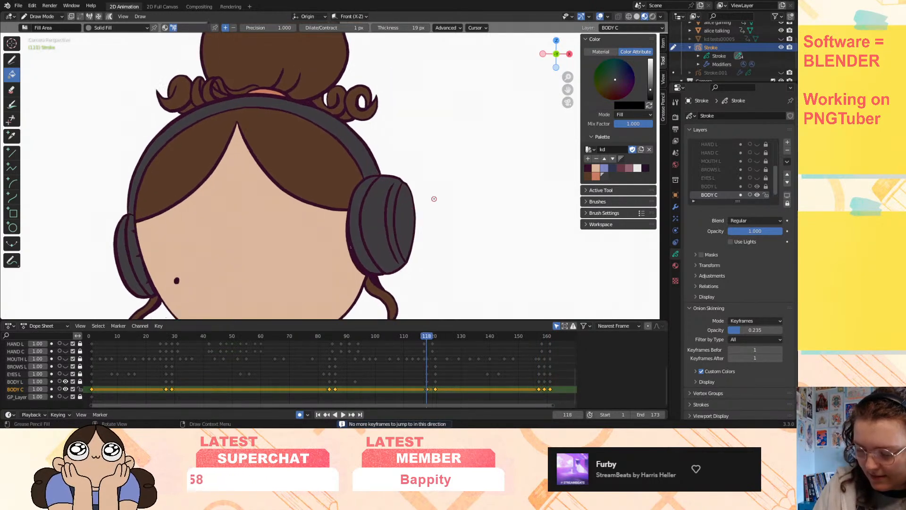
pyautogui.press('Down')
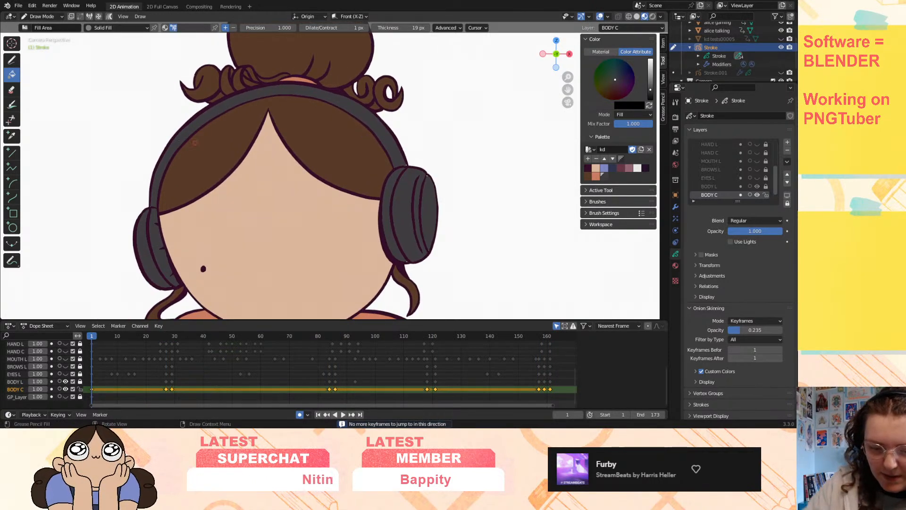
# - Switch to the Ink Pen tool and examine the headphones up close on keyframes 1, 27, 29, 84 and 86
pyautogui.click(12, 60)
pyautogui.moveTo(568, 77); pyautogui.dragTo(651, 1)
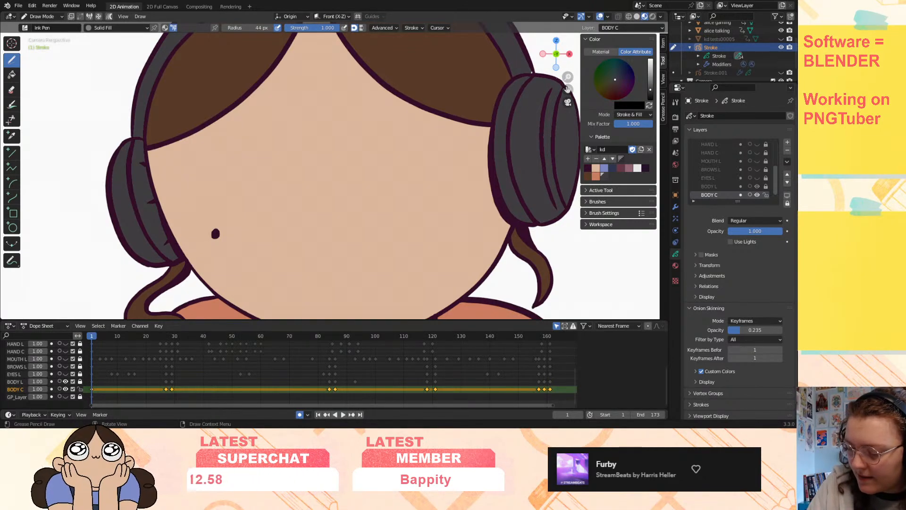
pyautogui.moveTo(567, 90)
pyautogui.mouseDown()
pyautogui.moveTo(526, 241)
pyautogui.moveTo(518, 223)
pyautogui.moveTo(517, 108)
pyautogui.moveTo(568, 87)
pyautogui.mouseUp()
pyautogui.moveTo(568, 89); pyautogui.dragTo(562, 108)
pyautogui.press('Up')
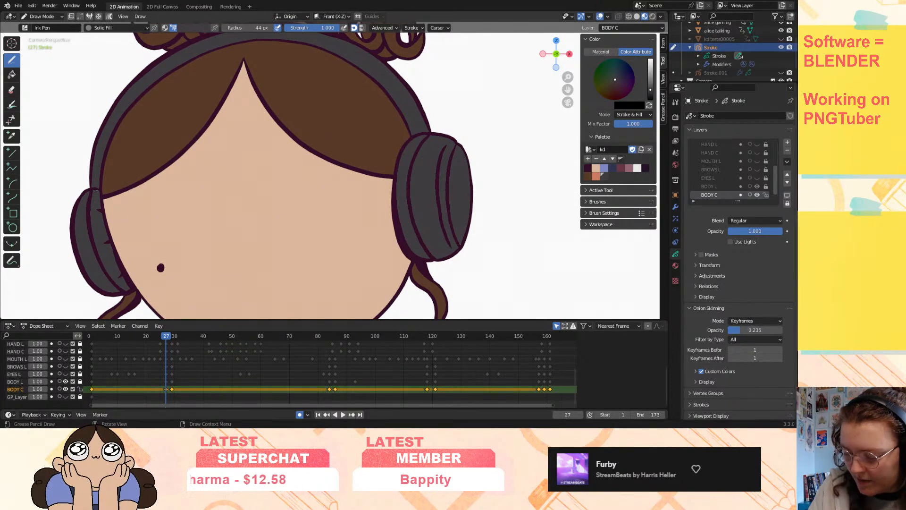
pyautogui.press('Up')
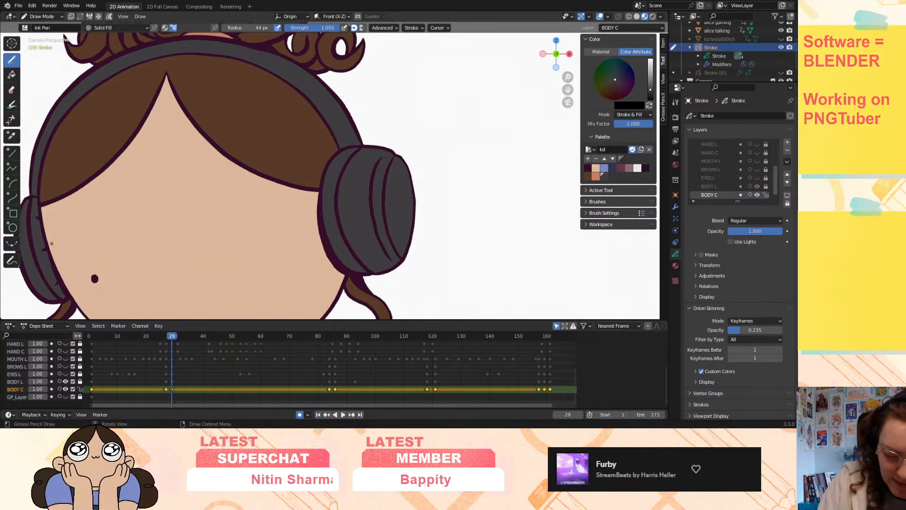
pyautogui.press('Up')
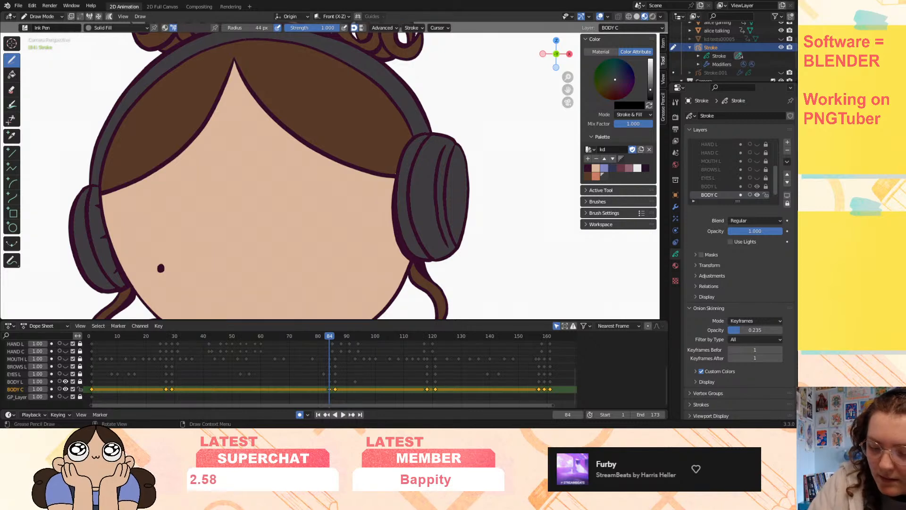
pyautogui.moveTo(568, 89)
pyautogui.mouseDown()
pyautogui.moveTo(558, 119)
pyautogui.moveTo(558, 84)
pyautogui.mouseUp()
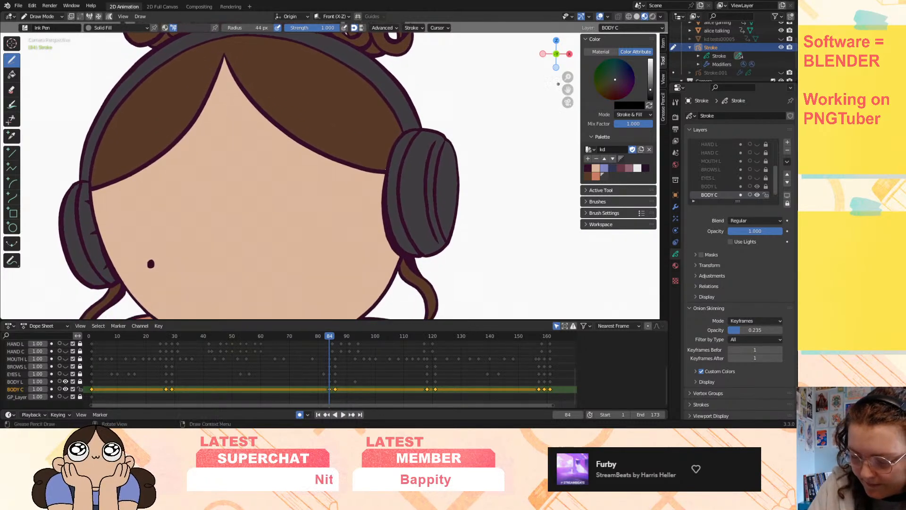
pyautogui.press('Right')
pyautogui.press('Right')
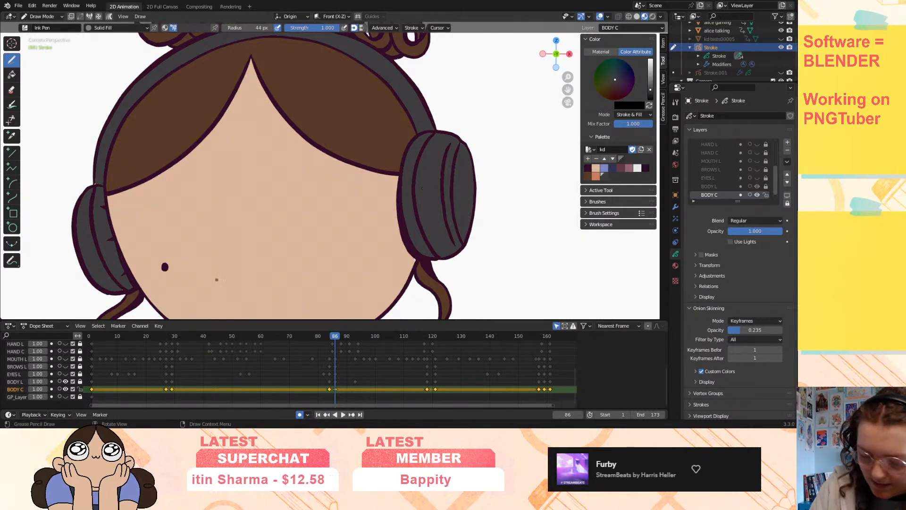
# - Pick the skin tone from the palette on keyframe 86, and return to the dark grey swatch
pyautogui.click(596, 169)
pyautogui.moveTo(567, 90); pyautogui.dragTo(567, 102)
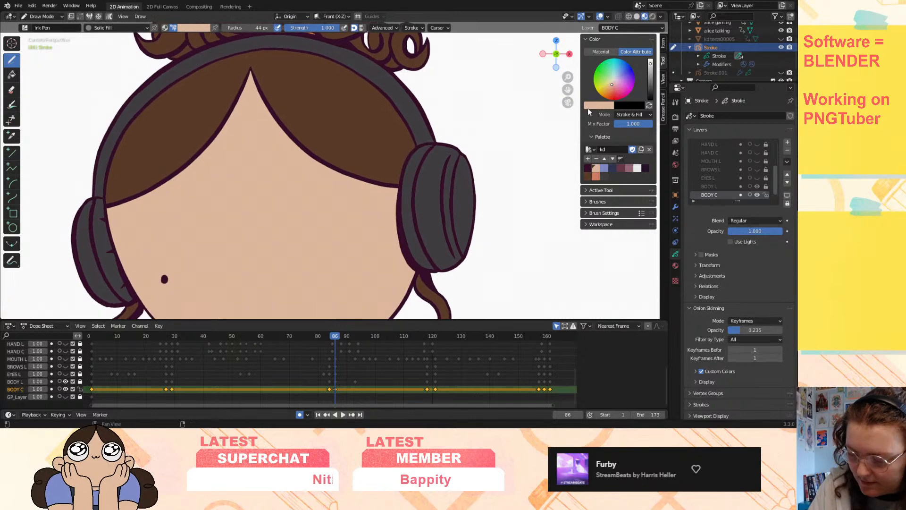
pyautogui.click(606, 178)
# - Examine the headphones up close for unfilled gaps on keyframes 118, 121, 157, 159 and 161
pyautogui.press('Up')
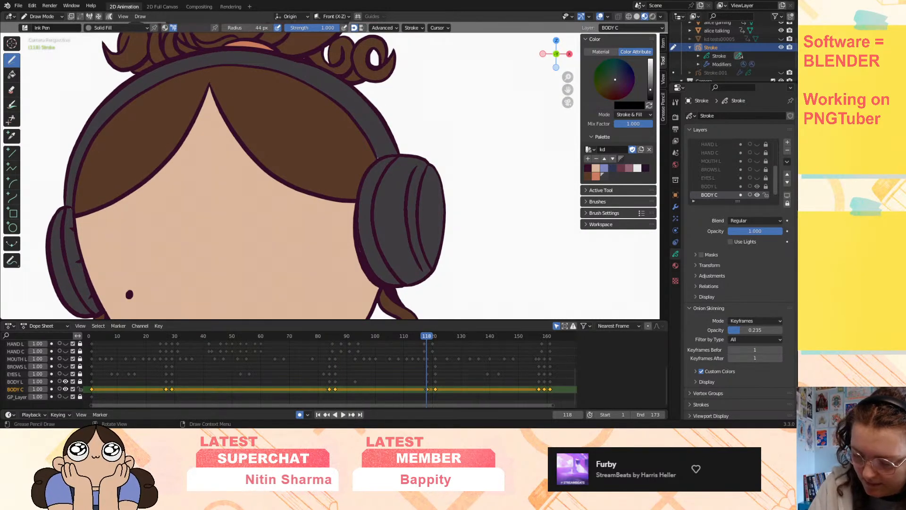
pyautogui.press('Up')
pyautogui.press('Down')
pyautogui.press('Up')
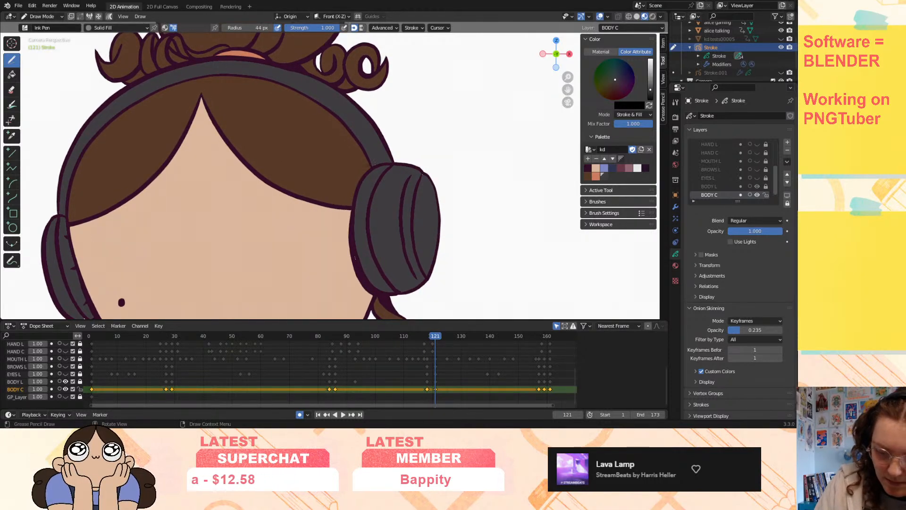
pyautogui.press('Up')
pyautogui.press('Down')
pyautogui.press('Up')
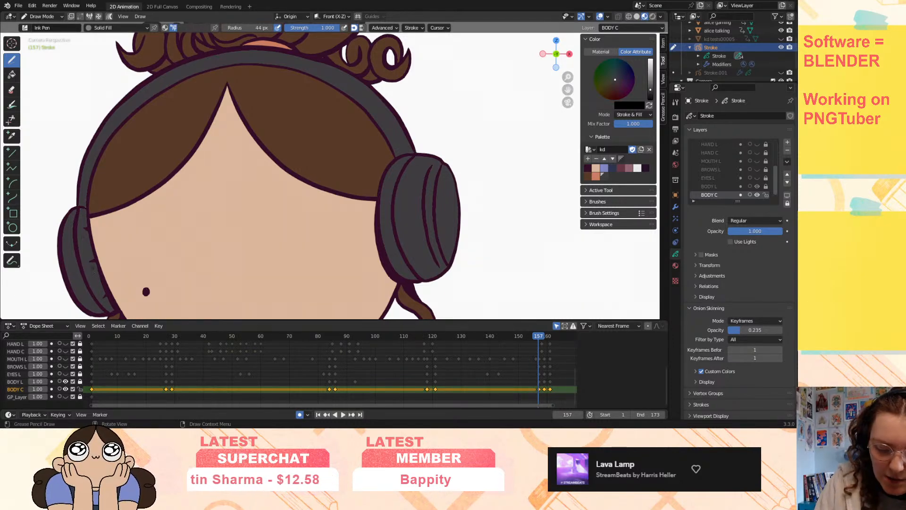
pyautogui.press('Right')
pyautogui.press('Right')
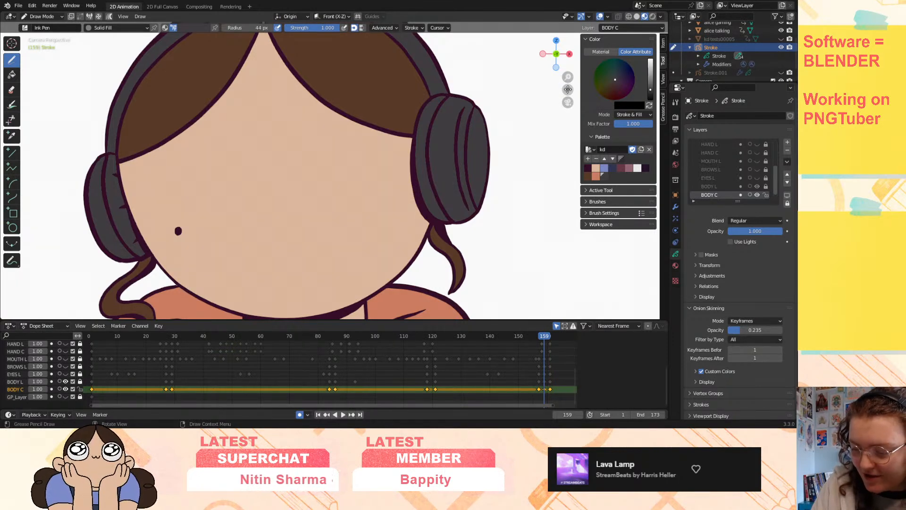
pyautogui.press('Right')
pyautogui.press('Right')
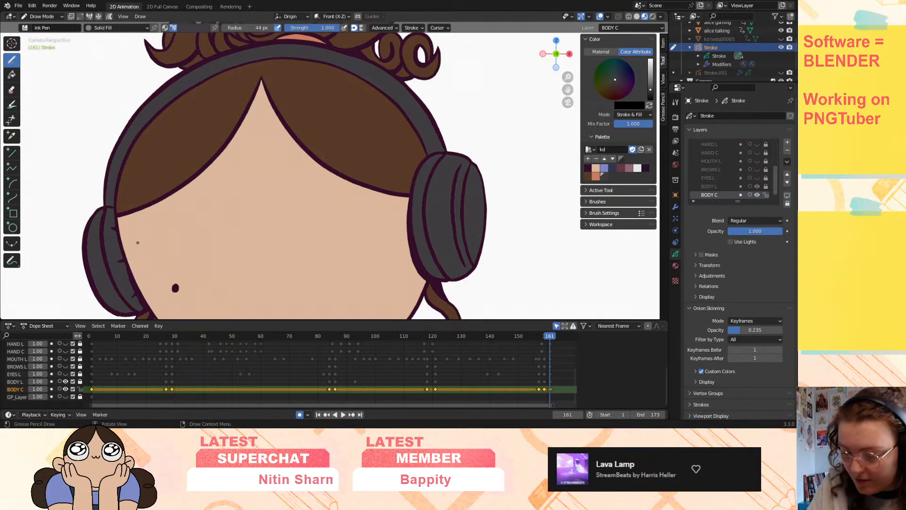
# - Examine the lower earcups, face and hoodie shoulders on the BODY C keyframes from 161 back to 27
pyautogui.moveTo(565, 81); pyautogui.dragTo(568, 9)
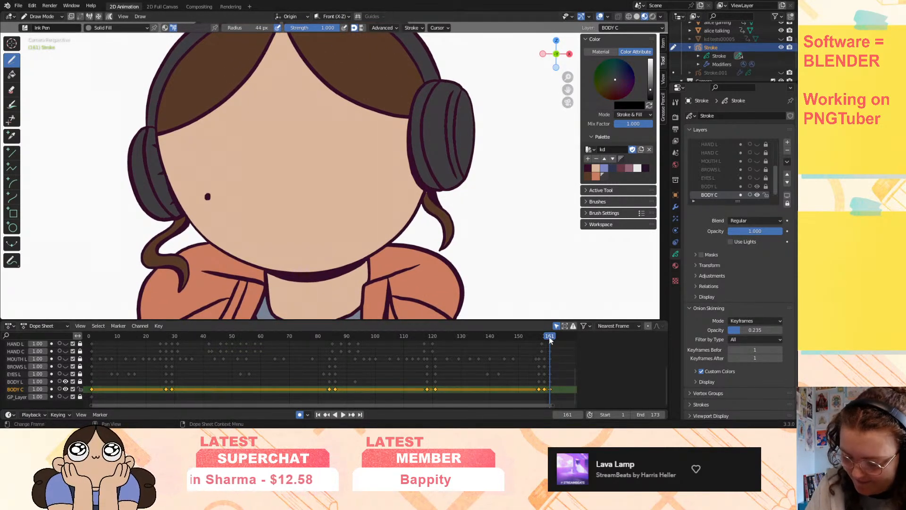
pyautogui.press('Up')
pyautogui.press('Down')
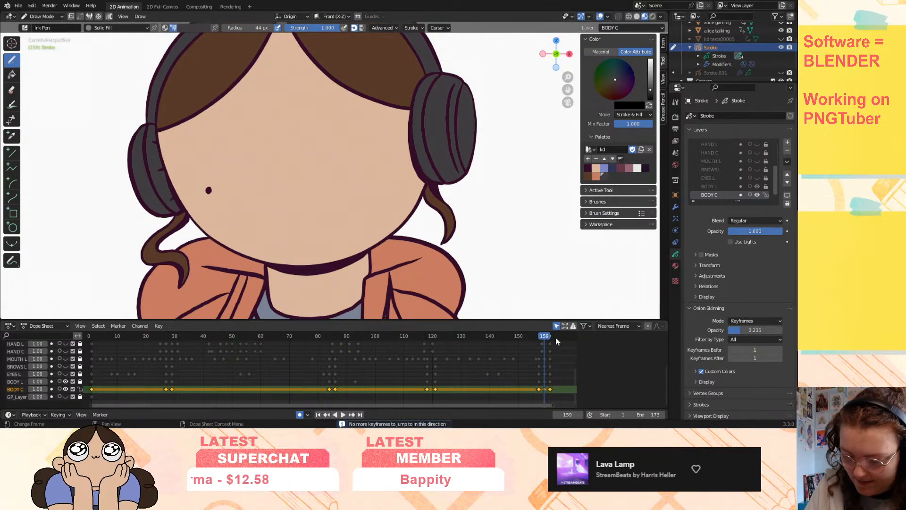
pyautogui.press('Down')
pyautogui.press('Up')
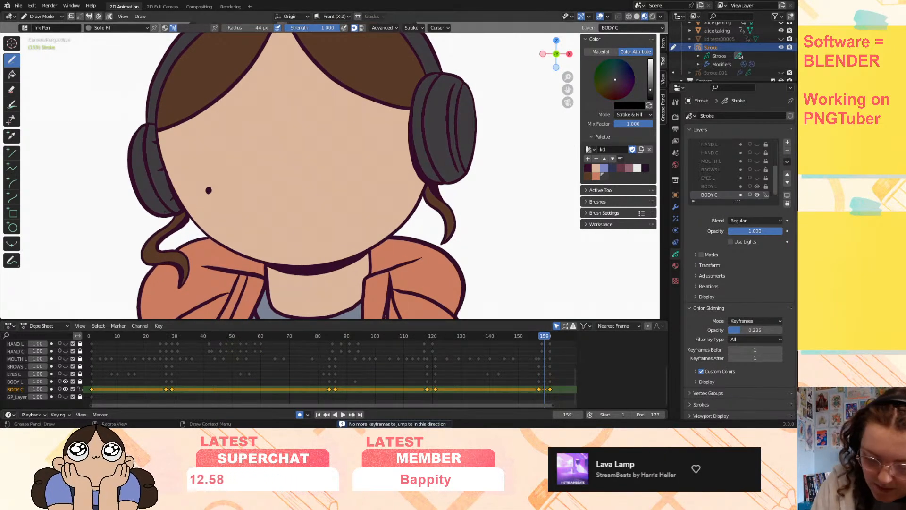
pyautogui.press('Down')
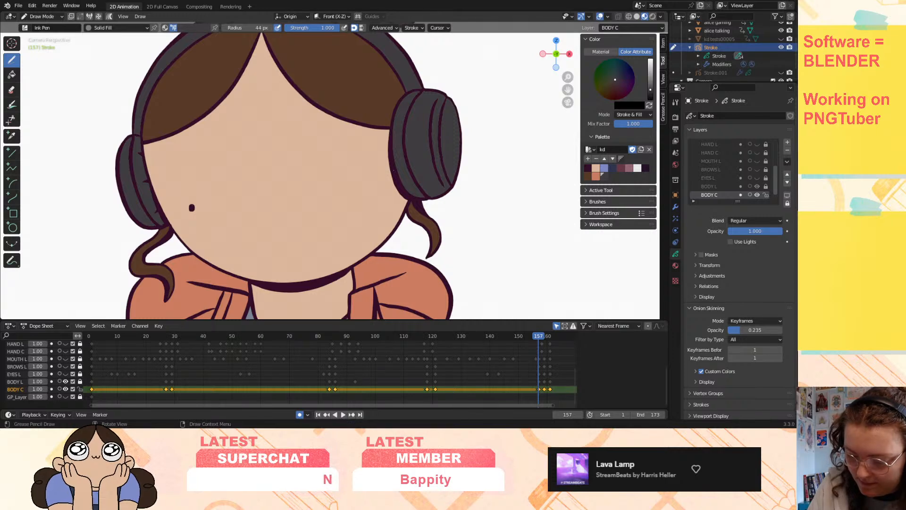
pyautogui.press('Down')
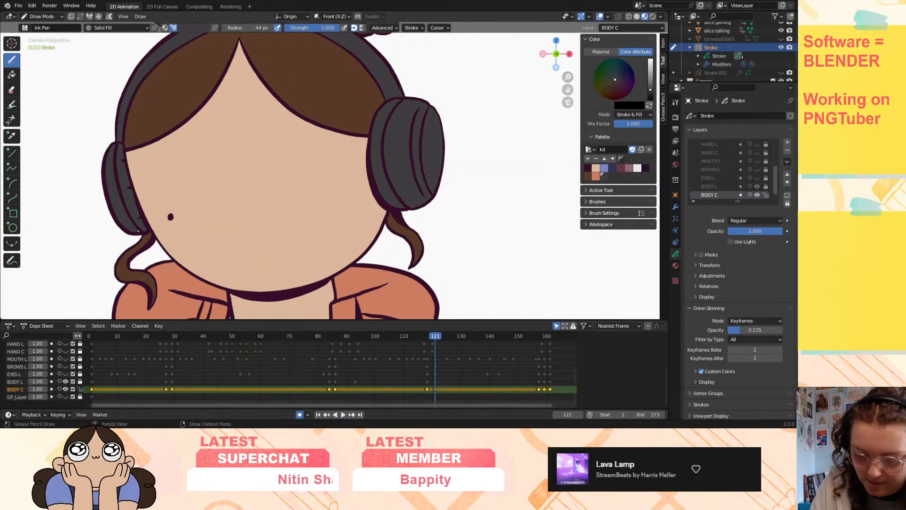
pyautogui.press('Down')
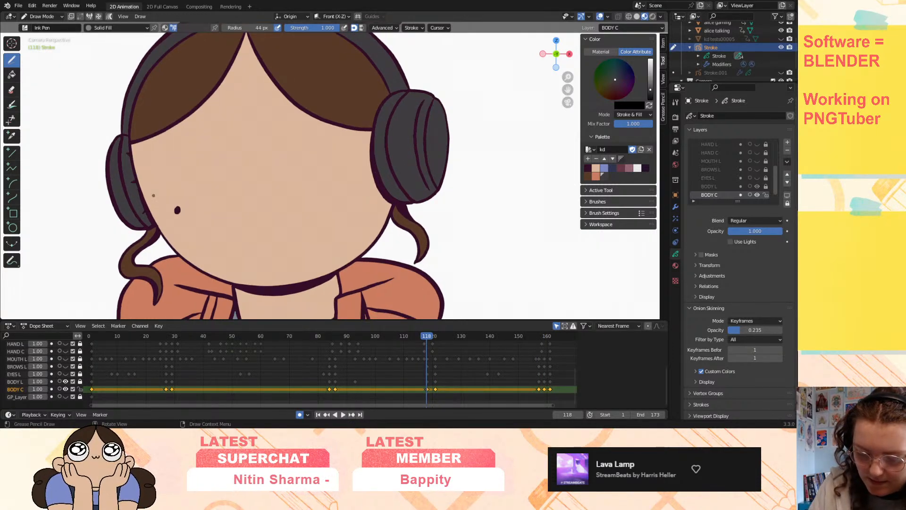
pyautogui.press('Down')
pyautogui.press('Down')
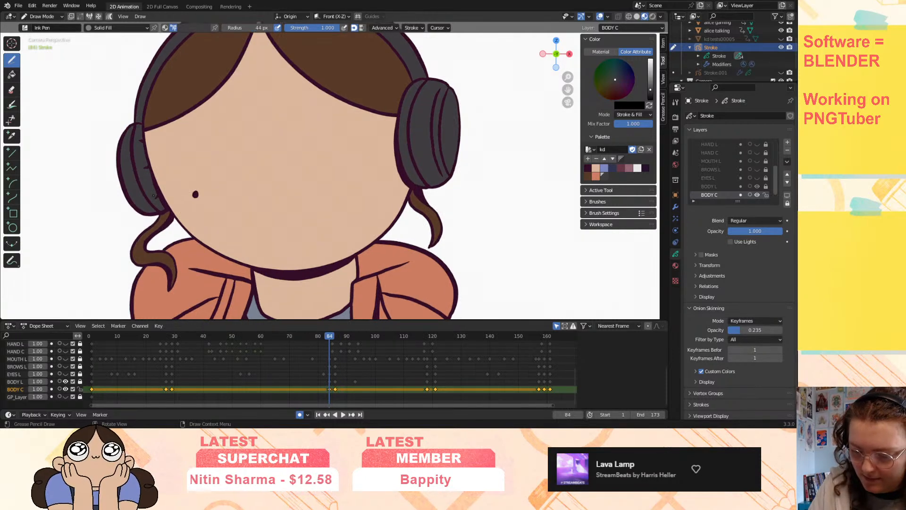
pyautogui.press('Down')
pyautogui.press('Down')
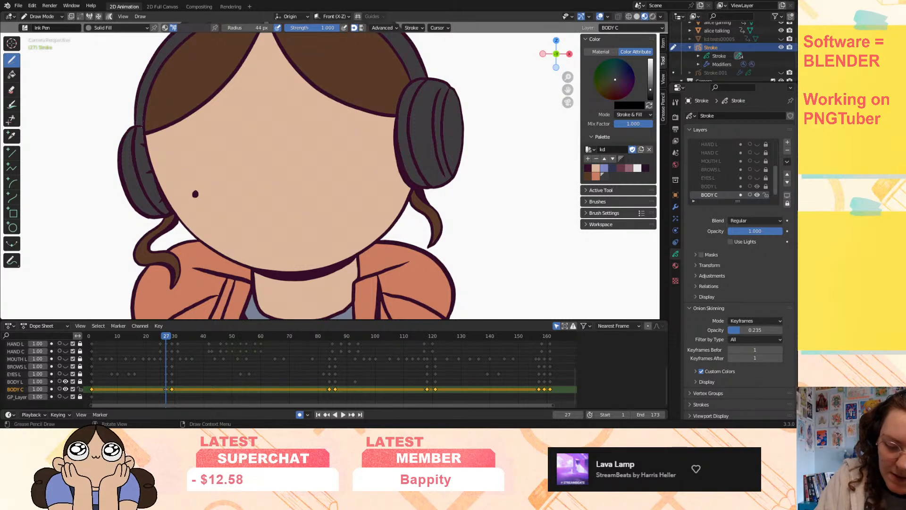
# - Examine the coloured character on BODY C keyframes 1 and 27, and play and scrub the animation with the whole figure in view
pyautogui.press('Down')
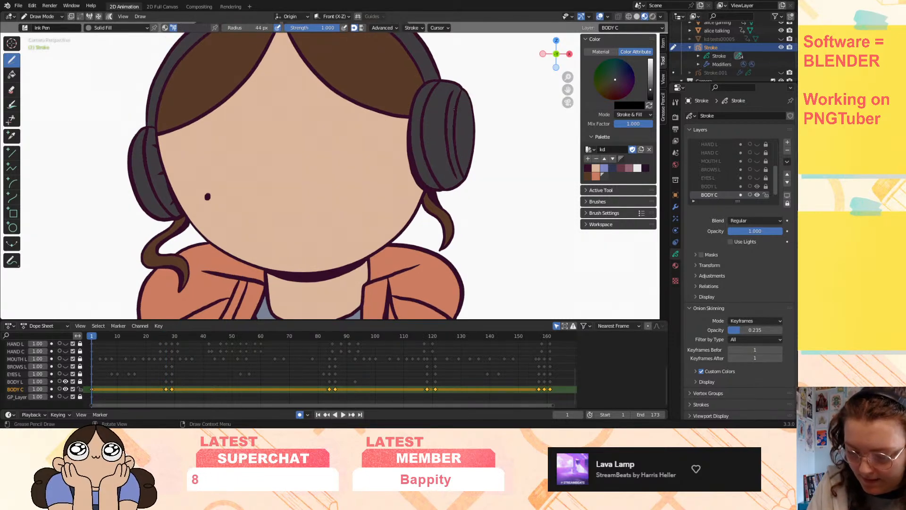
pyautogui.press('Down')
pyautogui.press('Up')
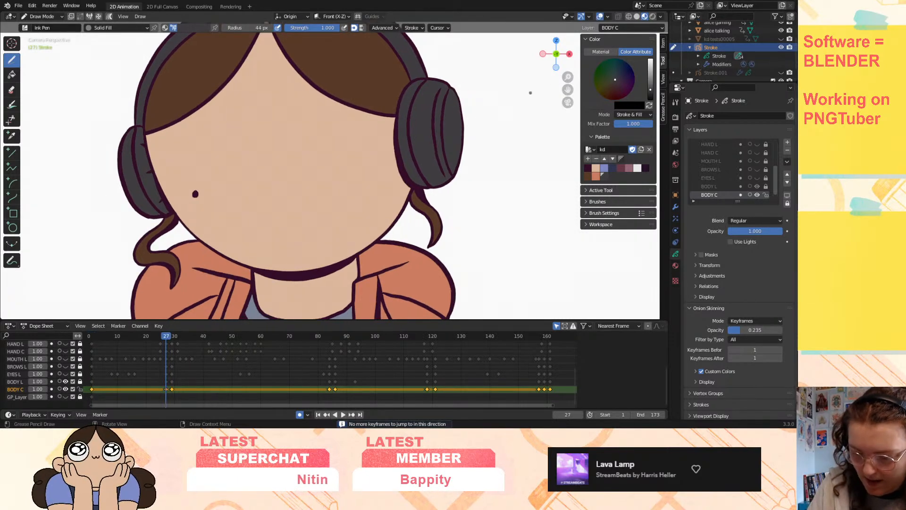
pyautogui.scroll(-3, 564, 132)
pyautogui.scroll(-2, 564, 133)
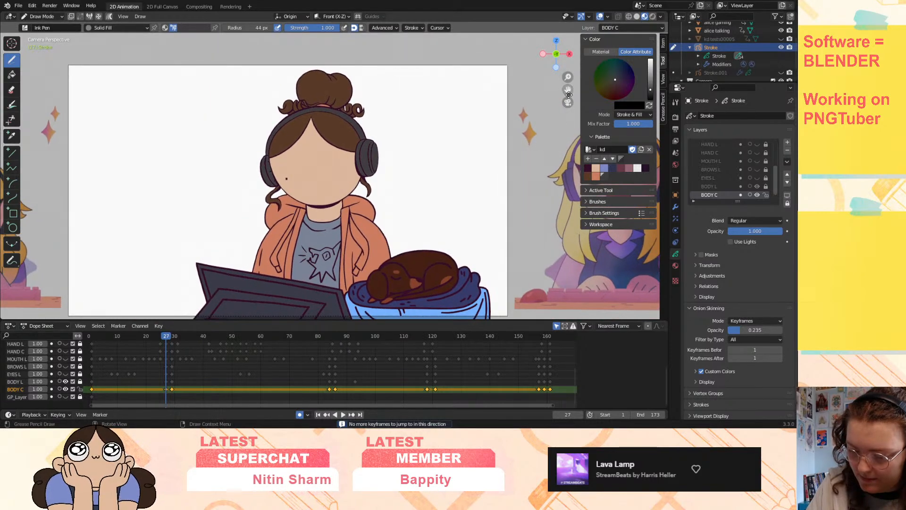
pyautogui.moveTo(568, 90); pyautogui.dragTo(520, 64)
pyautogui.press('space')
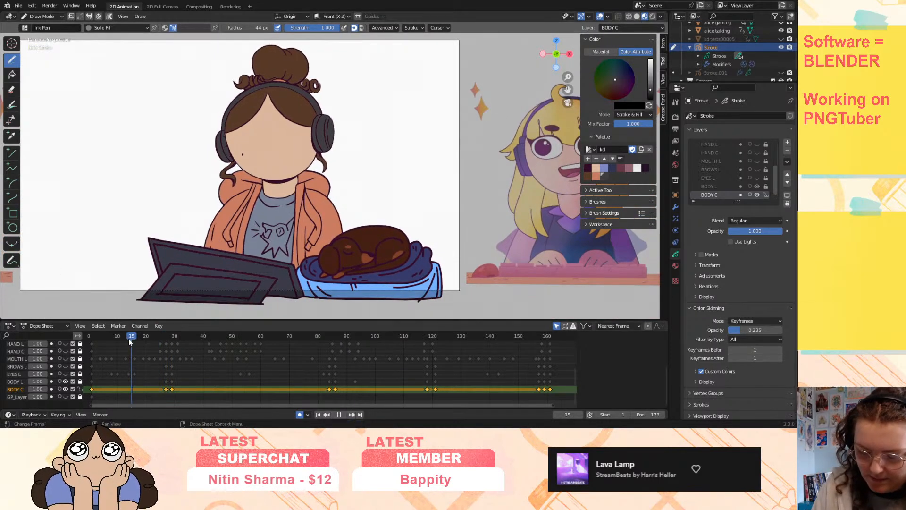
pyautogui.moveTo(294, 353); pyautogui.dragTo(160, 364)
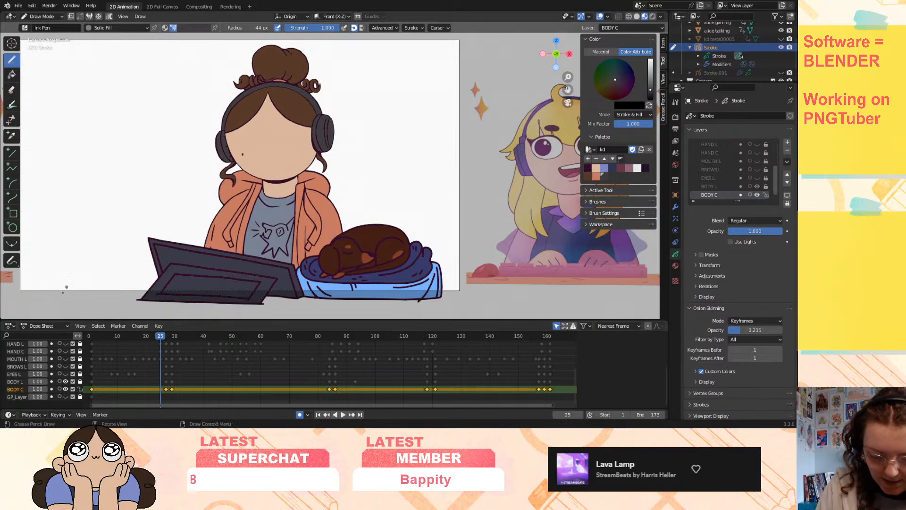
# - Show the EYES L and BROWS L layers and hide the BODY L and BODY C layers
pyautogui.click(65, 374)
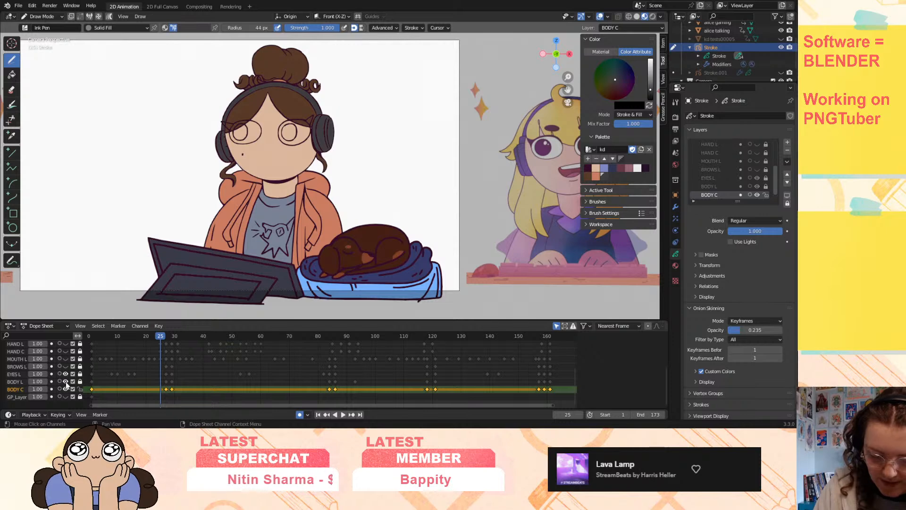
pyautogui.click(66, 389)
pyautogui.click(66, 366)
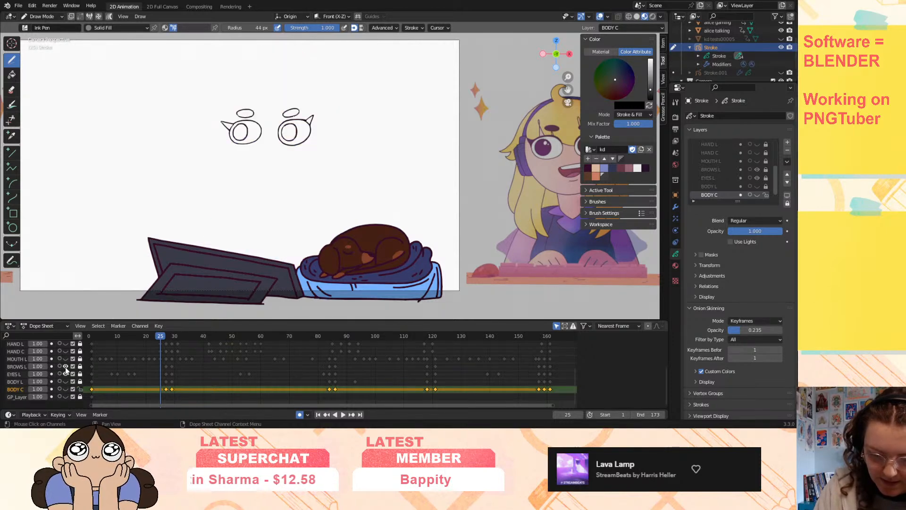
# - Duplicate the EYES L layer with empty keyframes and name the copy EYES C
pyautogui.click(18, 382)
pyautogui.click(21, 374)
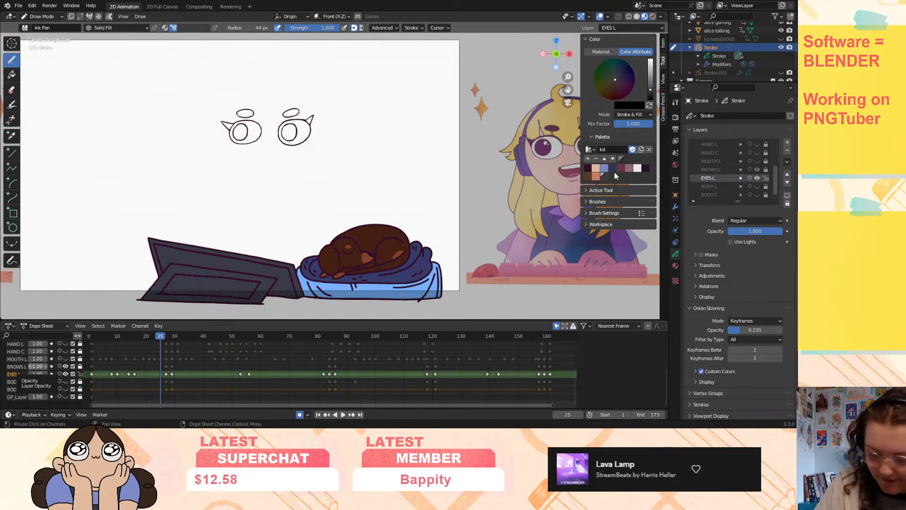
pyautogui.click(787, 161)
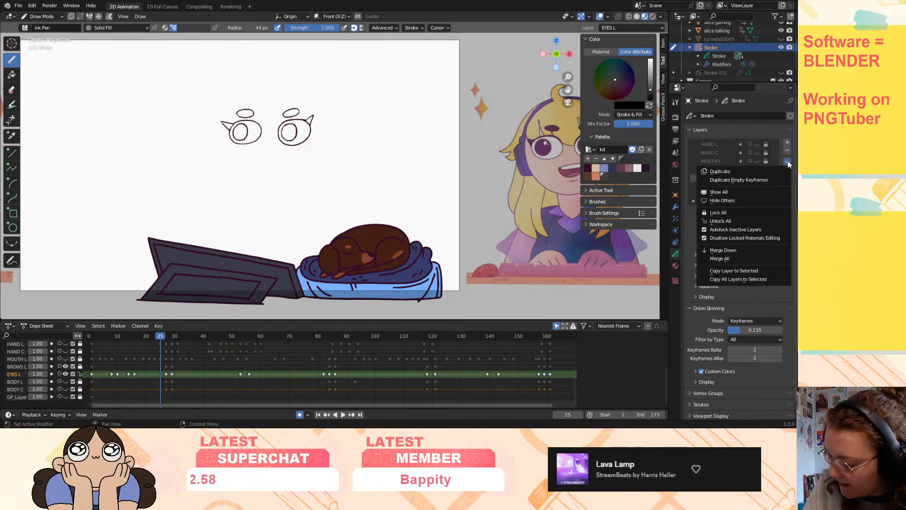
pyautogui.click(766, 180)
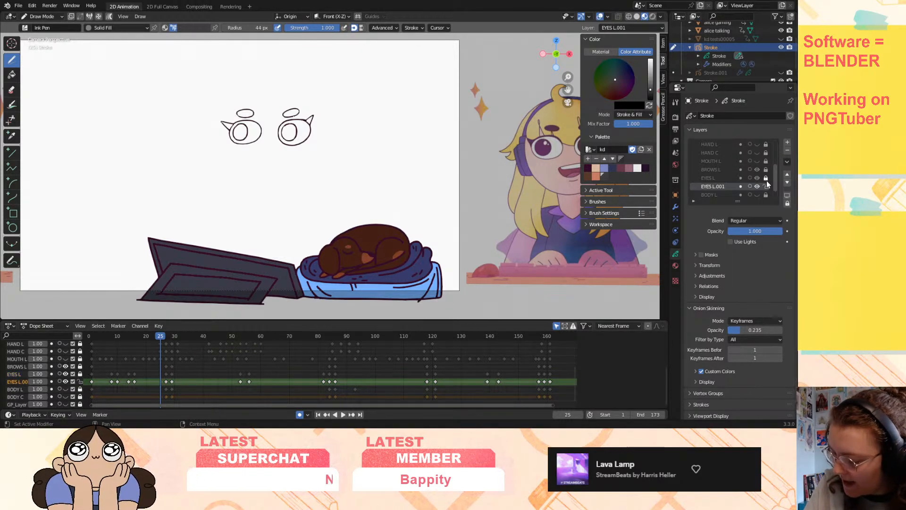
pyautogui.doubleClick(712, 187)
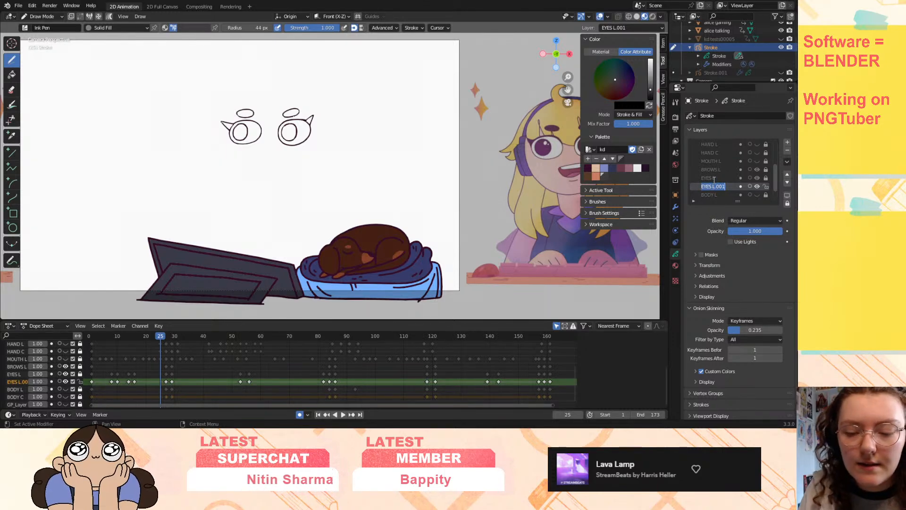
pyautogui.write('EYES C')
pyautogui.press('Return')
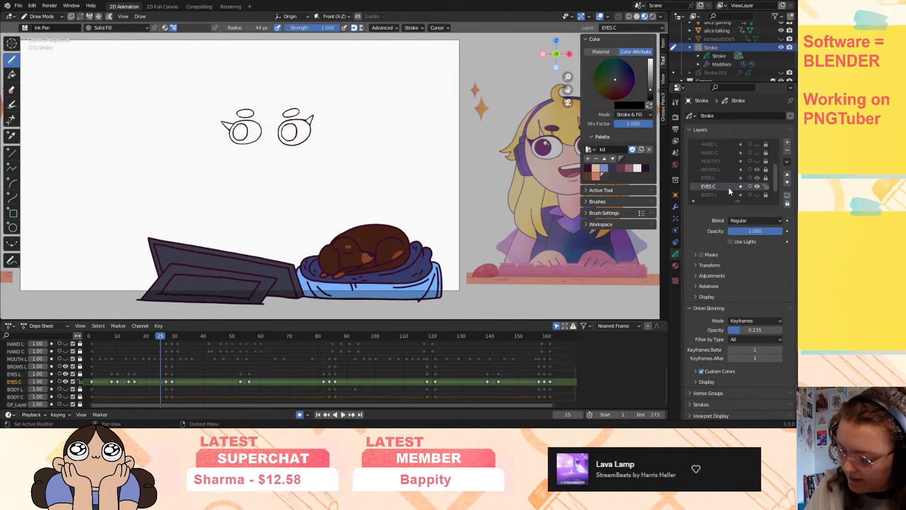
# - Duplicate the BROWS L layer with empty keyframes and name the copy BROWS C
pyautogui.click(729, 169)
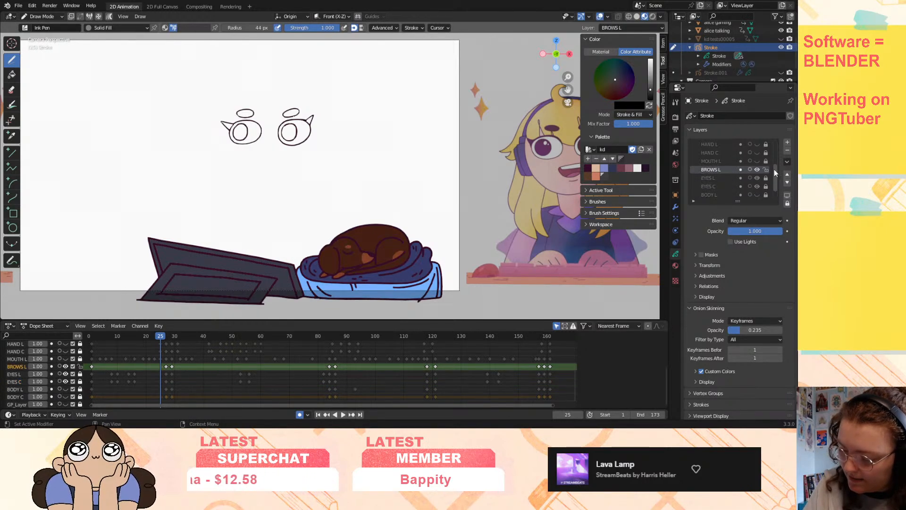
pyautogui.click(787, 162)
pyautogui.click(760, 179)
pyautogui.doubleClick(727, 179)
pyautogui.write('BROWS C')
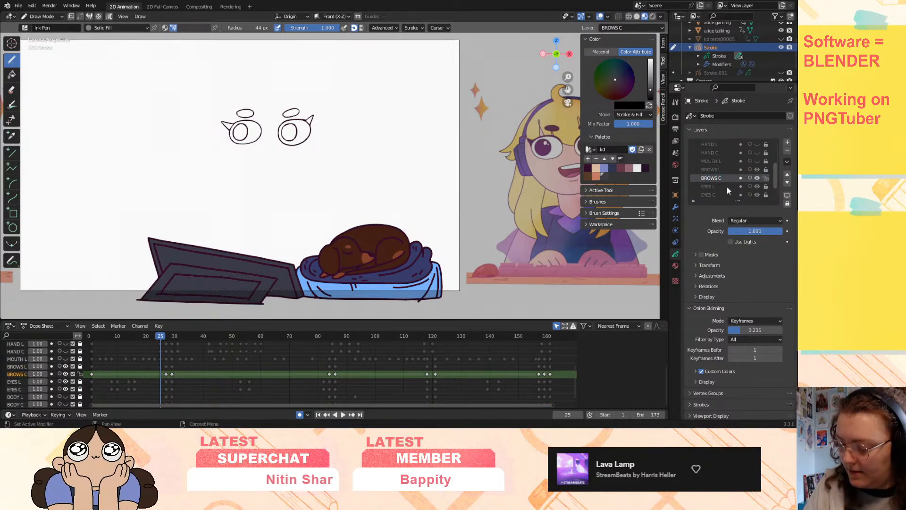
# - Fill both pupils dark purple on keyframe 1 of the EYES C layer using the Fill tool
pyautogui.click(726, 196)
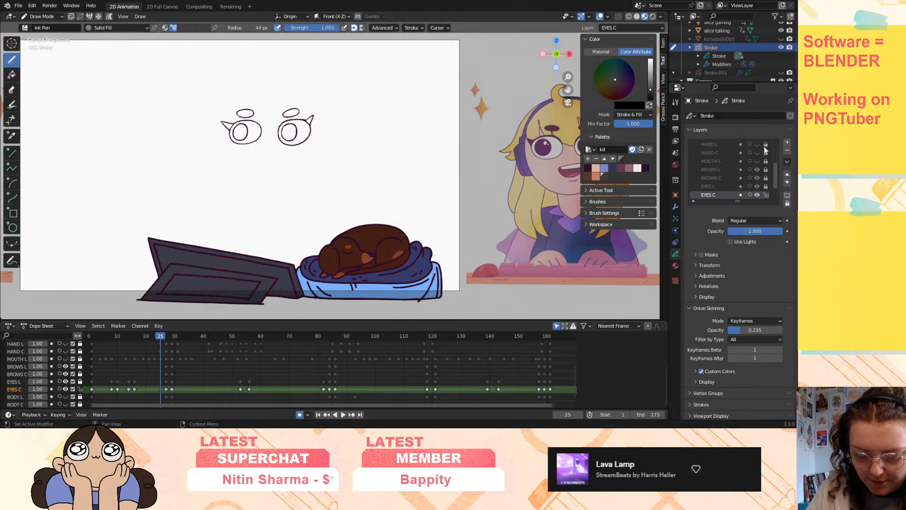
pyautogui.scroll(-2, 763, 152)
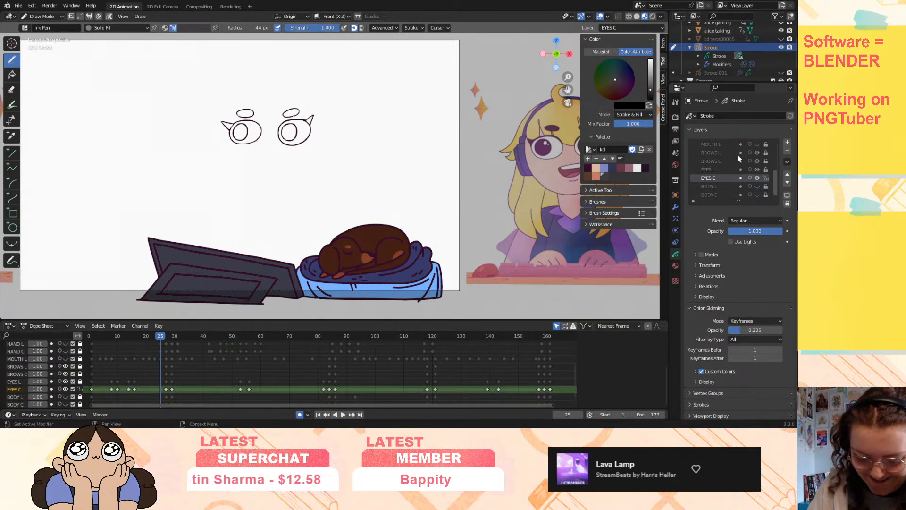
pyautogui.click(92, 335)
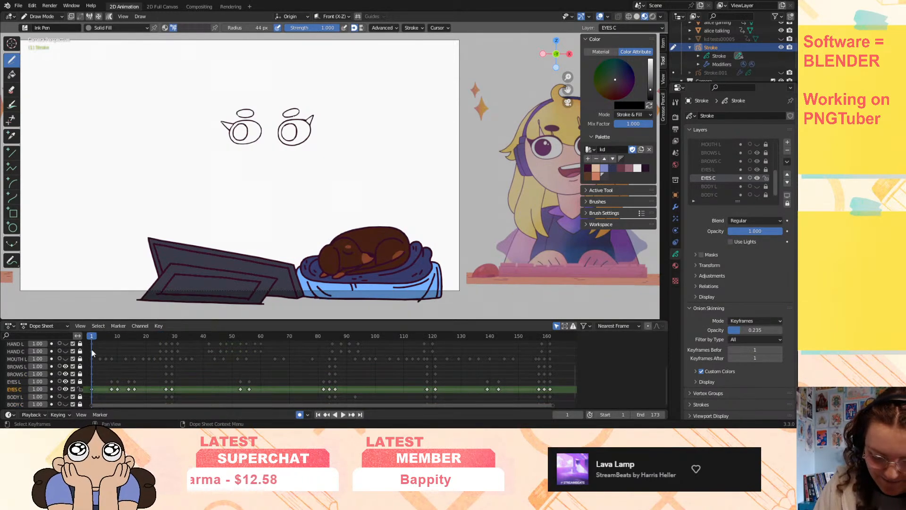
pyautogui.click(92, 389)
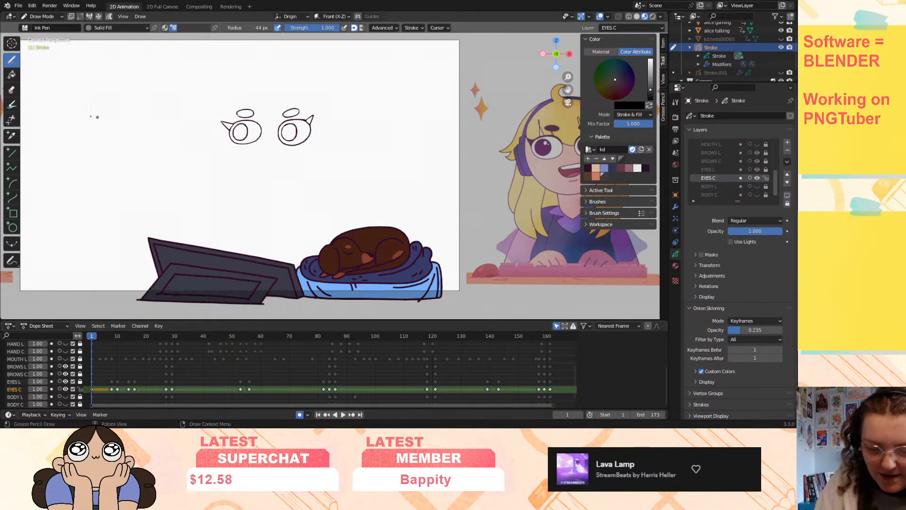
pyautogui.click(12, 74)
pyautogui.click(588, 168)
pyautogui.moveTo(568, 76)
pyautogui.mouseDown()
pyautogui.moveTo(568, 55)
pyautogui.moveTo(590, 119)
pyautogui.moveTo(650, 198)
pyautogui.mouseUp()
pyautogui.click(336, 209)
pyautogui.click(255, 209)
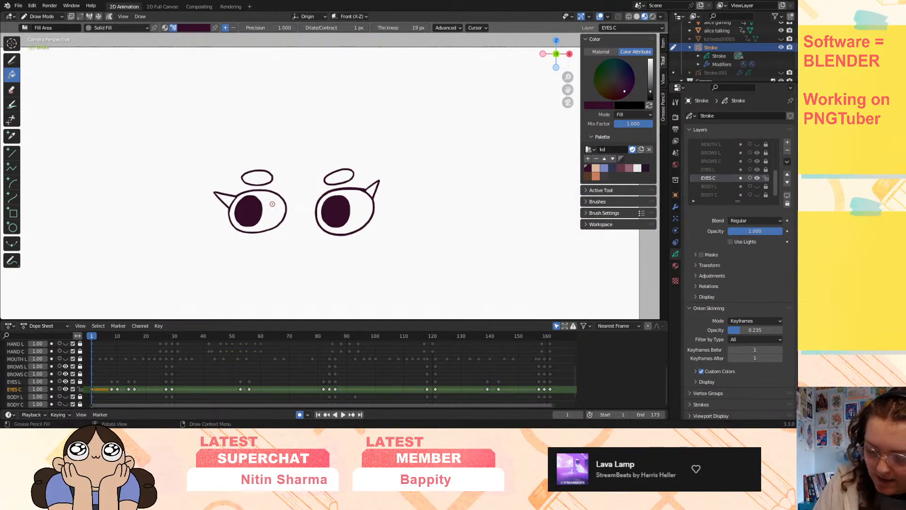
# - Fill both pupils on EYES C keyframes 8 and 14 and the closed eyes on keyframe 10 with dark purple
pyautogui.press('Up')
pyautogui.click(327, 218)
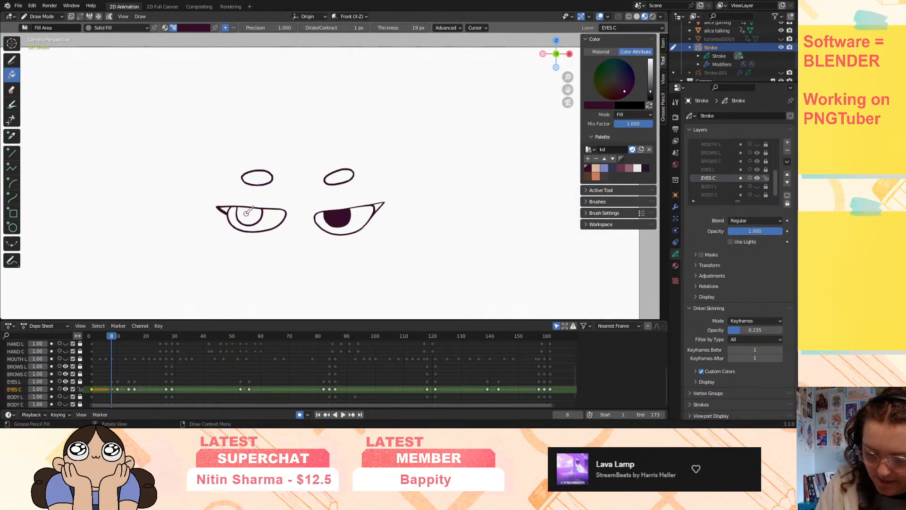
pyautogui.click(249, 215)
pyautogui.press('Up')
pyautogui.click(341, 229)
pyautogui.click(250, 223)
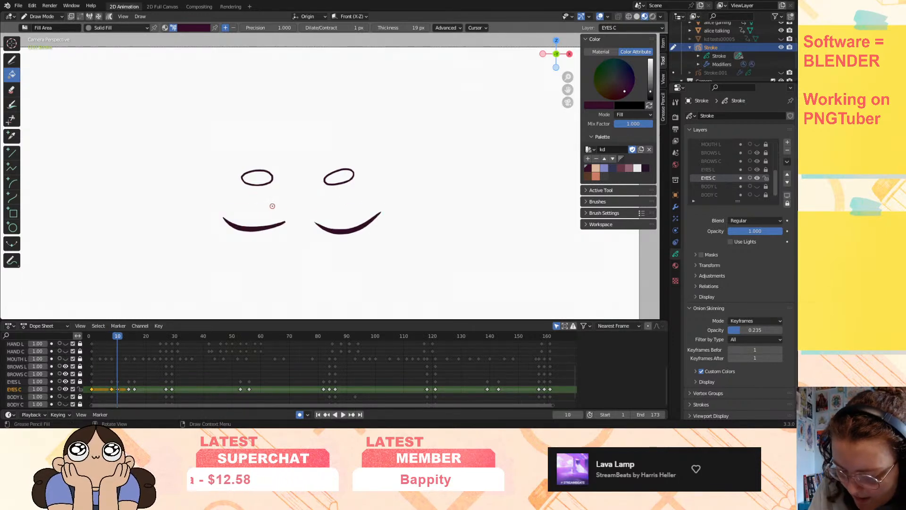
pyautogui.press('Up')
pyautogui.click(338, 218)
pyautogui.click(251, 214)
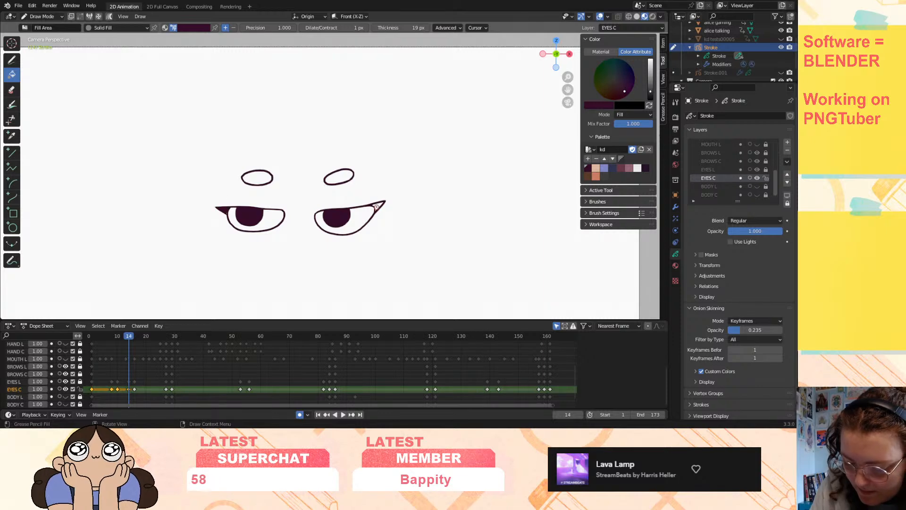
# - Return to keyframe 1 of EYES C and fill both outer eyelashes dark purple
pyautogui.press('Down')
pyautogui.press('Down')
pyautogui.press('Down')
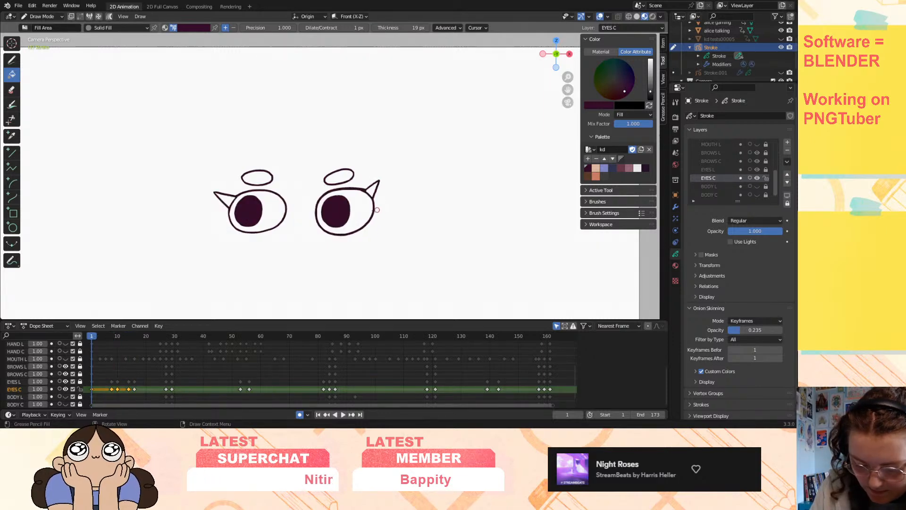
pyautogui.click(226, 197)
pyautogui.click(374, 189)
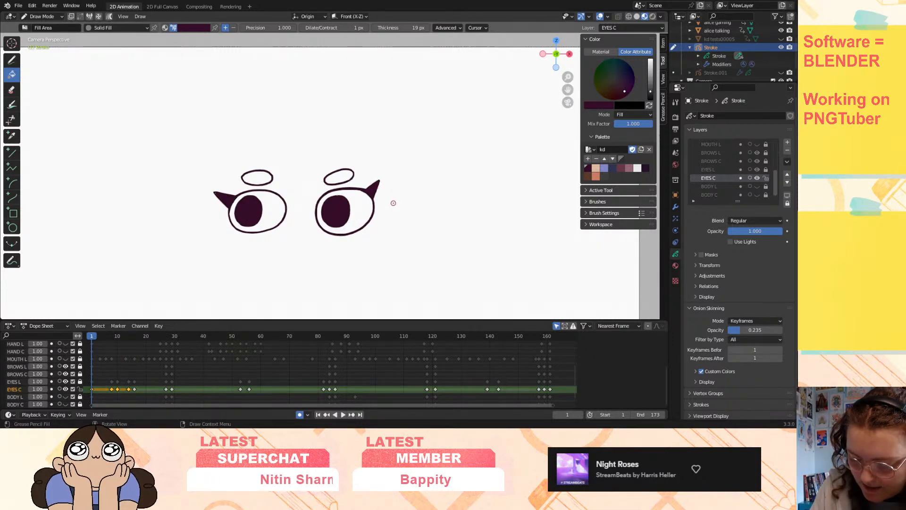
# - Fill both pupils and outer eyelashes dark purple on EYES C keyframe 16
pyautogui.press('Up')
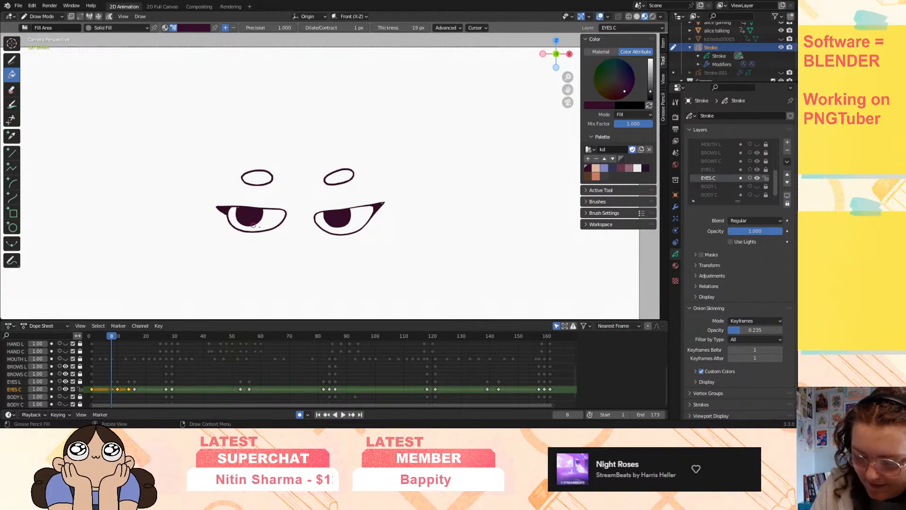
pyautogui.press('Up')
pyautogui.press('Up')
pyautogui.press('Up')
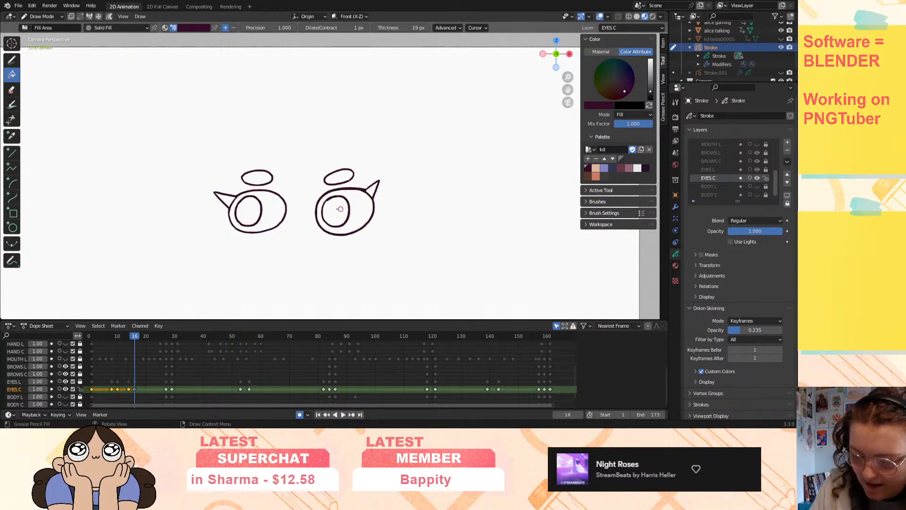
pyautogui.click(225, 199)
pyautogui.click(248, 211)
pyautogui.click(335, 211)
pyautogui.click(372, 189)
# - Fill both pupils and outer eyelashes dark purple on EYES C keyframe 27
pyautogui.press('Up')
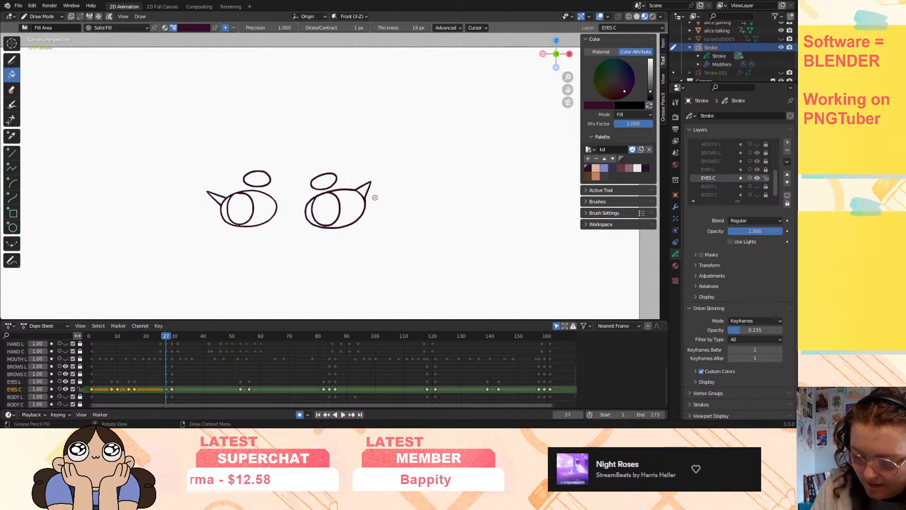
pyautogui.click(363, 189)
pyautogui.click(326, 207)
pyautogui.click(236, 207)
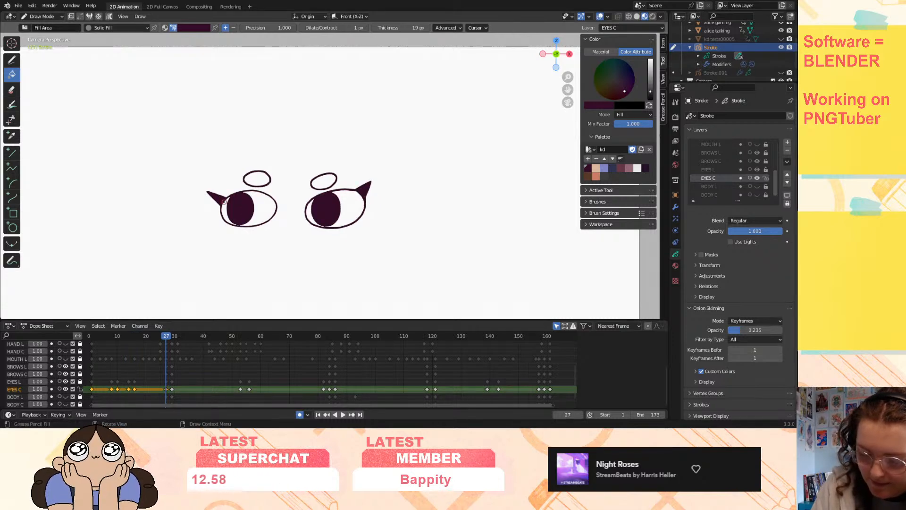
pyautogui.click(216, 198)
# - Fill both pupils and outer eyelashes dark purple on EYES C keyframe 29
pyautogui.press('Up')
pyautogui.click(289, 212)
pyautogui.click(204, 215)
pyautogui.click(183, 210)
pyautogui.click(332, 201)
# - Fill both pupils and outer eyelashes dark purple on EYES C keyframe 53
pyautogui.press('Up')
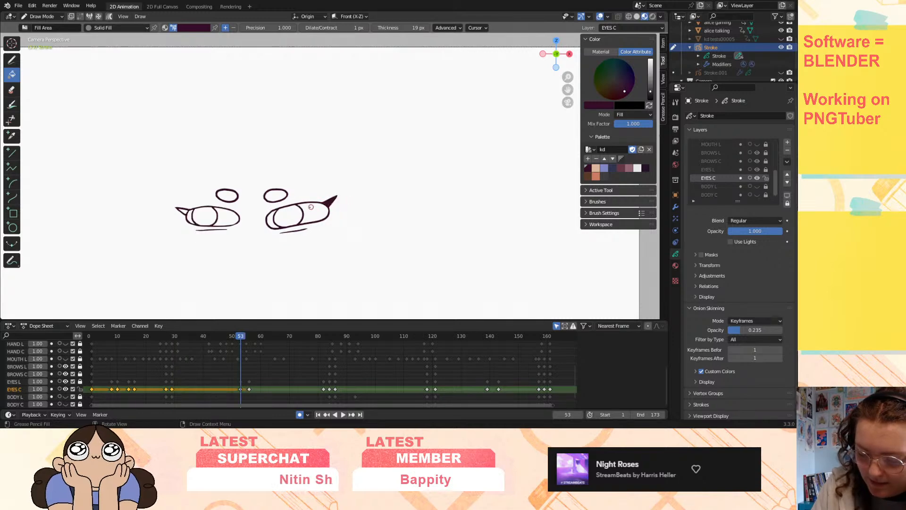
pyautogui.click(330, 202)
pyautogui.click(289, 216)
pyautogui.click(223, 218)
pyautogui.click(184, 210)
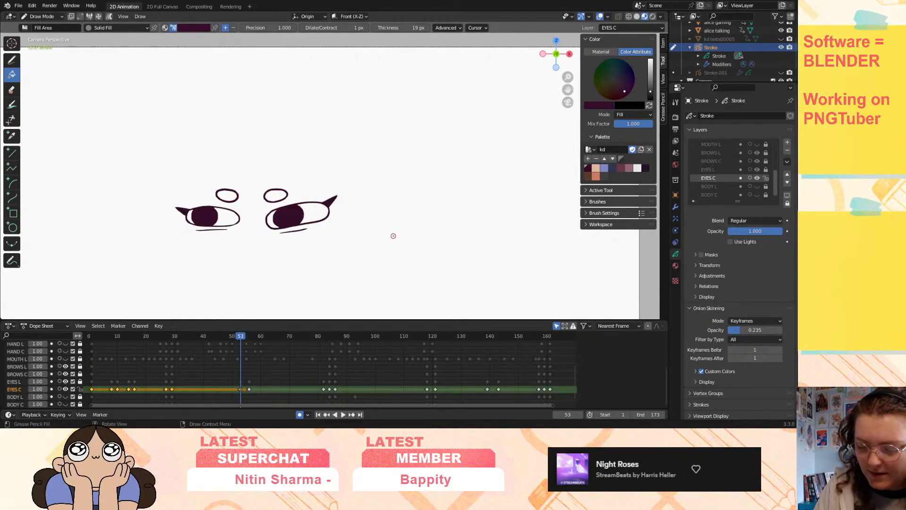
# - Fill both pupils and outer eyelashes dark purple on EYES C keyframe 56
pyautogui.press('Up')
pyautogui.click(331, 203)
pyautogui.click(289, 215)
pyautogui.click(205, 216)
pyautogui.click(185, 211)
# - Examine the pupil and eyelash fills on the EYES C keyframes between 10 and 56
pyautogui.press('Down')
pyautogui.press('Down')
pyautogui.press('Down')
pyautogui.press('Down')
pyautogui.press('Down')
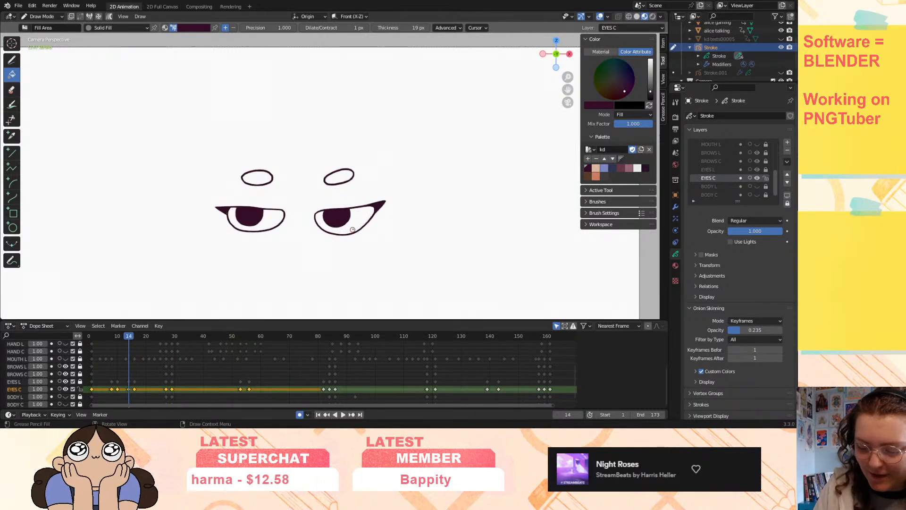
pyautogui.press('Up')
pyautogui.press('Up')
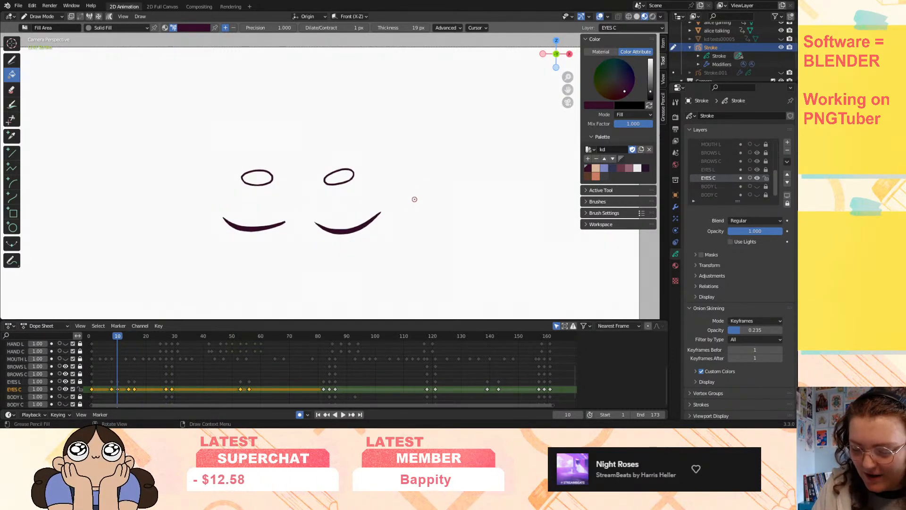
pyautogui.press('Up')
pyautogui.press('Up')
pyautogui.press('Up')
pyautogui.press('Up')
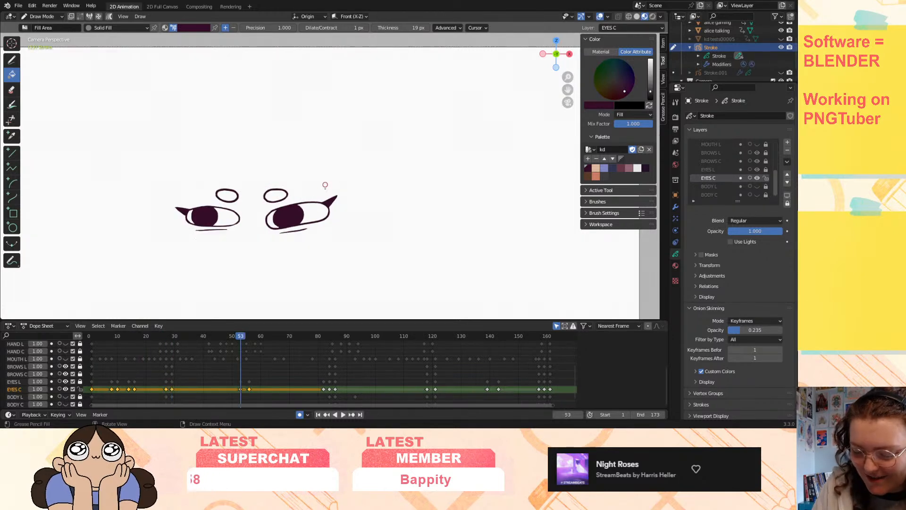
# - Fill both pupils dark purple on EYES C keyframe 82, and move to keyframe 84
pyautogui.click(290, 215)
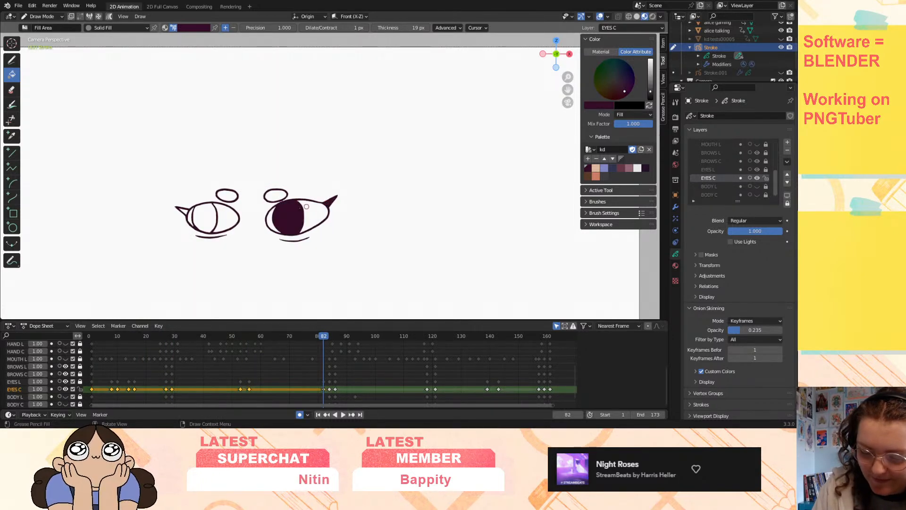
pyautogui.click(208, 214)
pyautogui.press('Up')
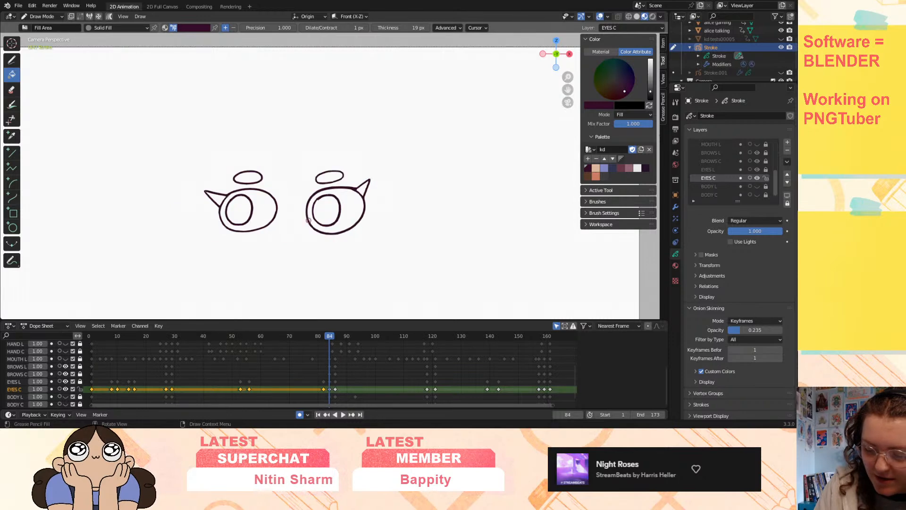
# - Fill both pupils and outer eyelashes dark purple on EYES C keyframe 84
pyautogui.click(329, 208)
pyautogui.click(241, 205)
pyautogui.click(213, 199)
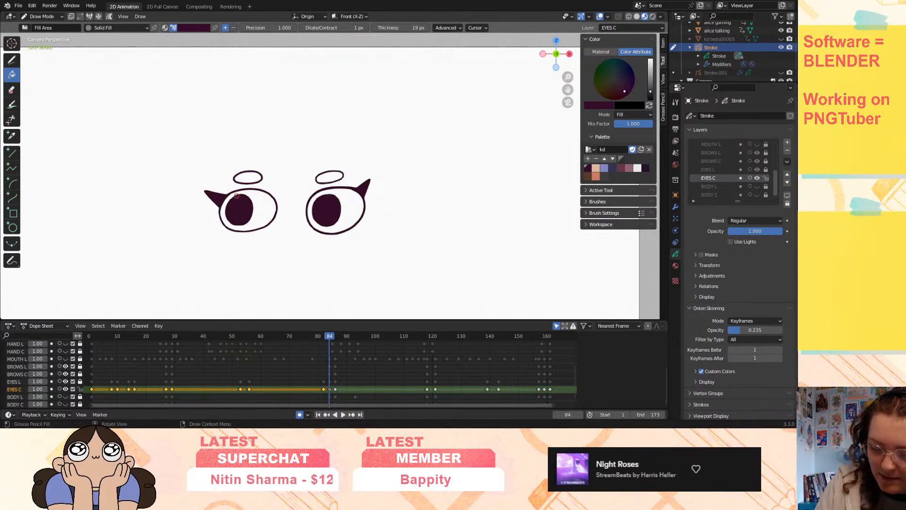
# - Fill both pupils and outer eyelashes dark purple on EYES C keyframe 86
pyautogui.press('Up')
pyautogui.click(373, 188)
pyautogui.click(335, 211)
pyautogui.click(249, 208)
pyautogui.click(226, 198)
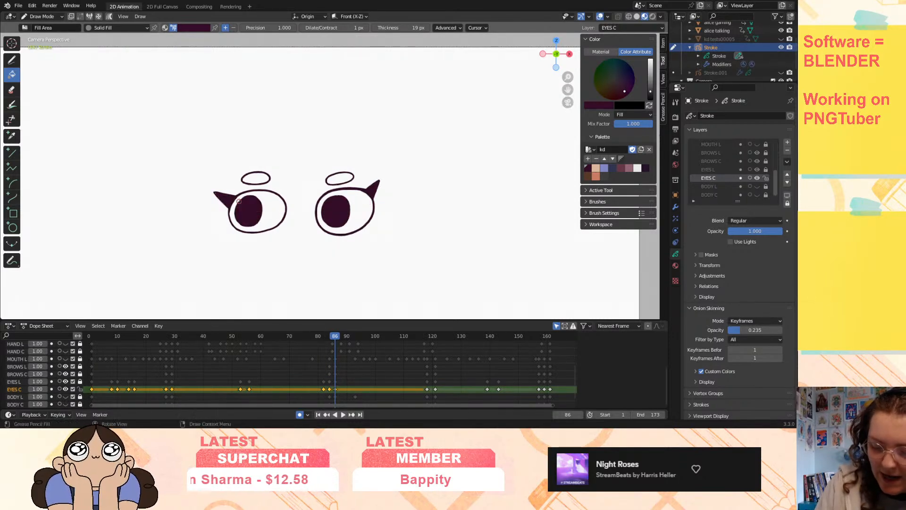
# - Fill both pupils and outer eyelashes dark purple on EYES C keyframe 118
pyautogui.press('Up')
pyautogui.click(314, 209)
pyautogui.click(353, 198)
pyautogui.click(229, 218)
pyautogui.click(209, 214)
# - Fill both pupils and outer eyelashes dark purple on EYES C keyframe 121
pyautogui.press('Up')
pyautogui.click(350, 207)
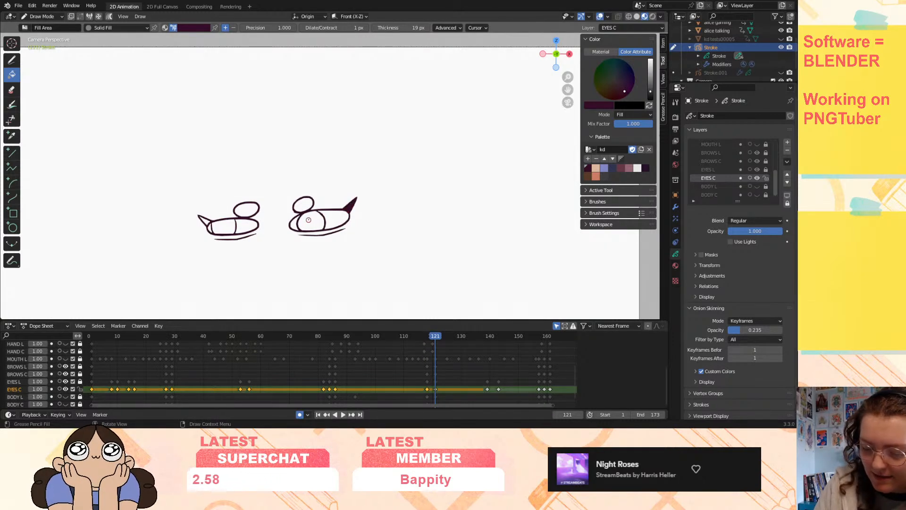
pyautogui.click(311, 220)
pyautogui.click(222, 226)
pyautogui.click(204, 220)
# - Fill the pupils and outer eyelashes dark purple on EYES C keyframe 143, skipping the closed-eye keyframe 139
pyautogui.press('Up')
pyautogui.press('Up')
pyautogui.click(312, 221)
pyautogui.click(235, 226)
pyautogui.click(288, 231)
pyautogui.click(361, 210)
# - Fill both pupils and outer eyelashes dark purple on EYES C keyframe 157
pyautogui.press('Up')
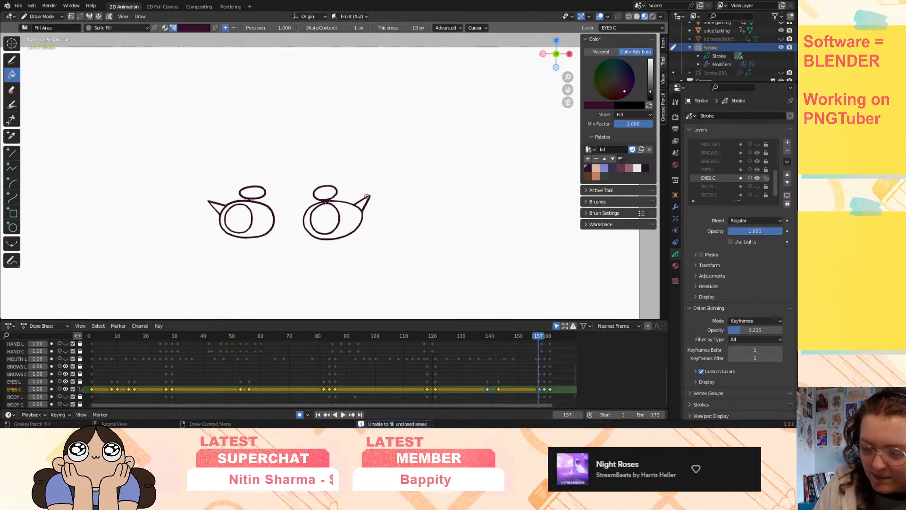
pyautogui.click(360, 205)
pyautogui.click(325, 218)
pyautogui.click(238, 218)
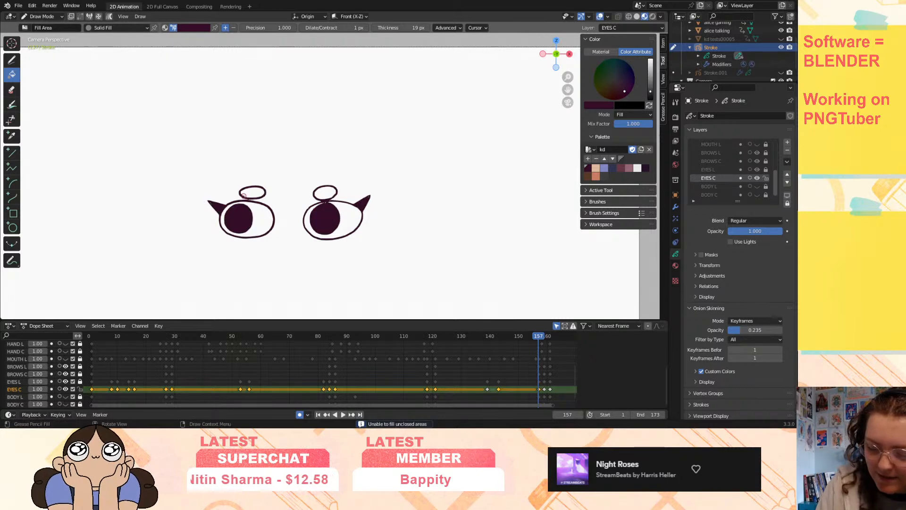
pyautogui.click(218, 208)
# - Fill both pupils and outer eyelashes dark purple on EYES C keyframe 159
pyautogui.press('Up')
pyautogui.click(372, 184)
pyautogui.click(333, 206)
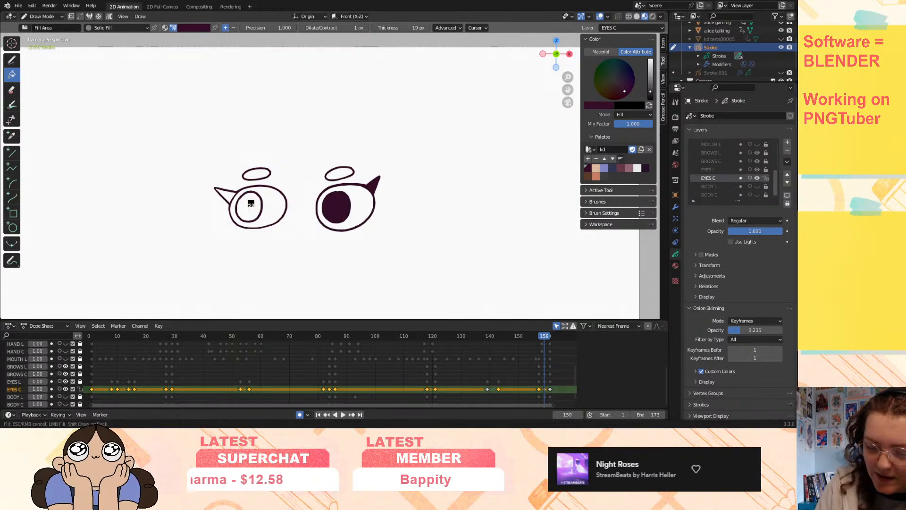
pyautogui.click(249, 205)
pyautogui.click(225, 194)
# - Fill both pupils and outer eyelashes dark purple on the last EYES C keyframe, 161
pyautogui.press('Up')
pyautogui.click(373, 189)
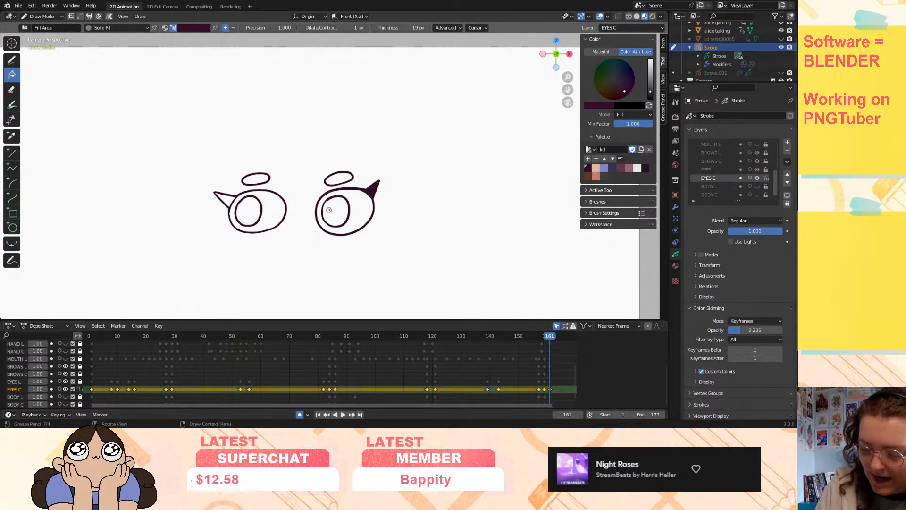
pyautogui.click(334, 211)
pyautogui.click(249, 210)
pyautogui.click(238, 198)
pyautogui.press('Up')
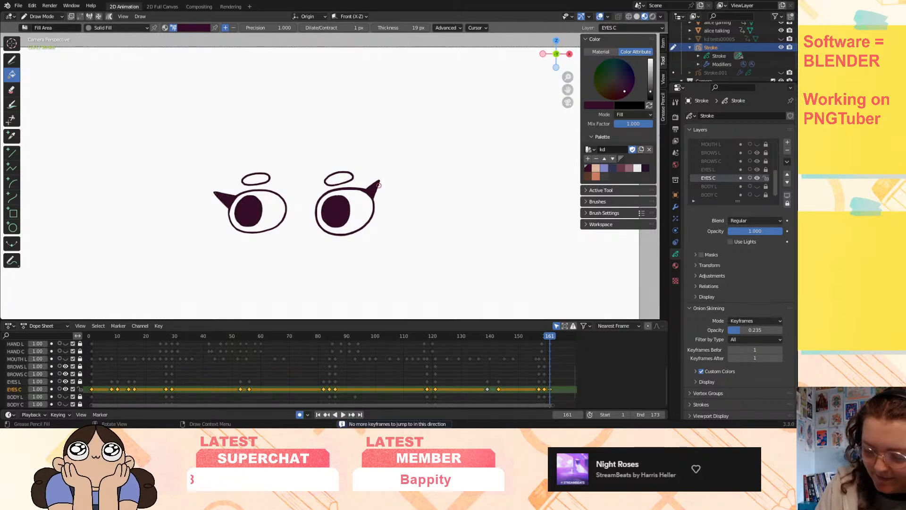
# - Make BROWS C the active layer and fill both eyebrows dark purple on keyframes 161 and 159
pyautogui.scroll(3, 378, 186)
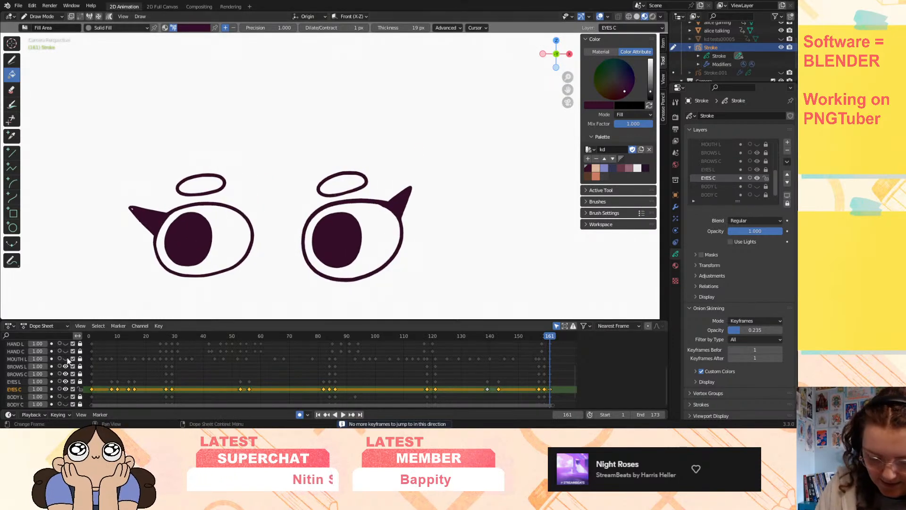
pyautogui.click(17, 374)
pyautogui.click(201, 184)
pyautogui.click(342, 182)
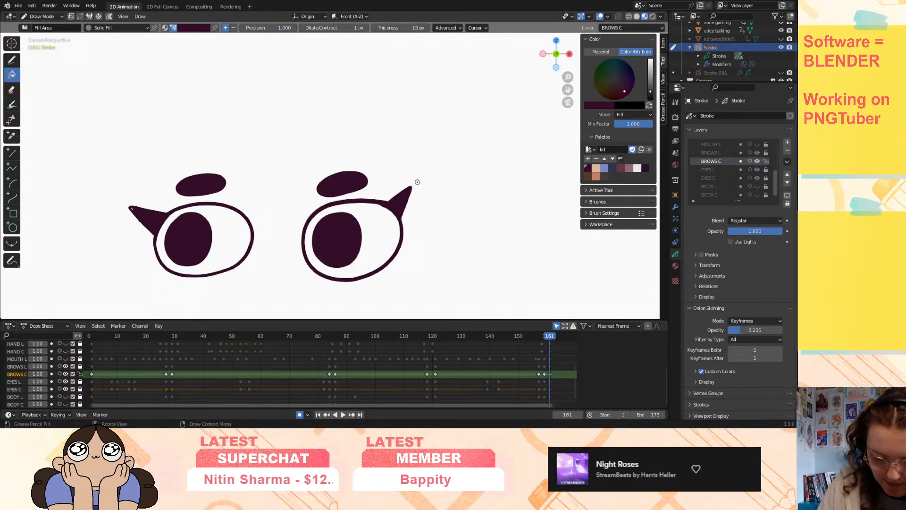
pyautogui.press('Down')
pyautogui.click(354, 176)
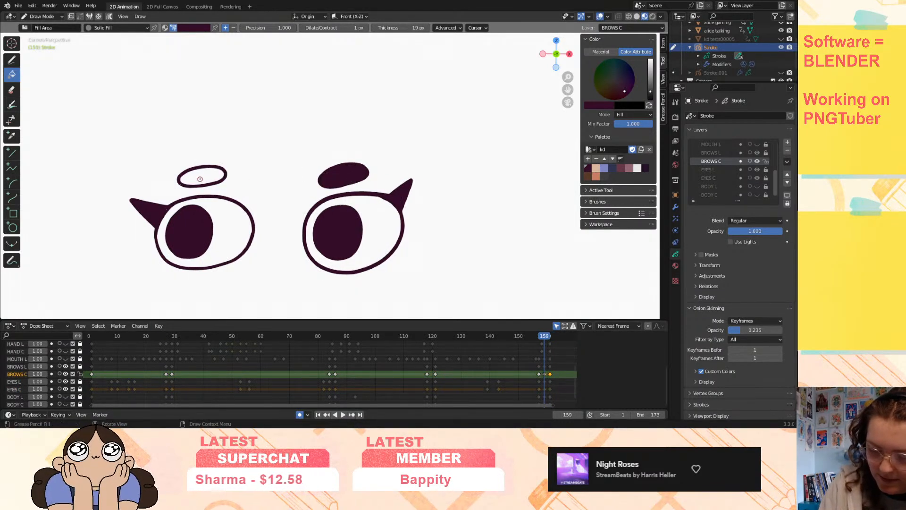
pyautogui.click(202, 177)
# - Fill both eyebrows dark purple on BROWS C keyframes 157 and 121
pyautogui.press('Down')
pyautogui.click(318, 207)
pyautogui.click(195, 207)
pyautogui.press('Down')
pyautogui.click(297, 222)
pyautogui.click(196, 236)
# - Fill both eyebrows dark purple on BROWS C keyframes 118 and 86
pyautogui.press('Down')
pyautogui.click(283, 216)
pyautogui.click(194, 219)
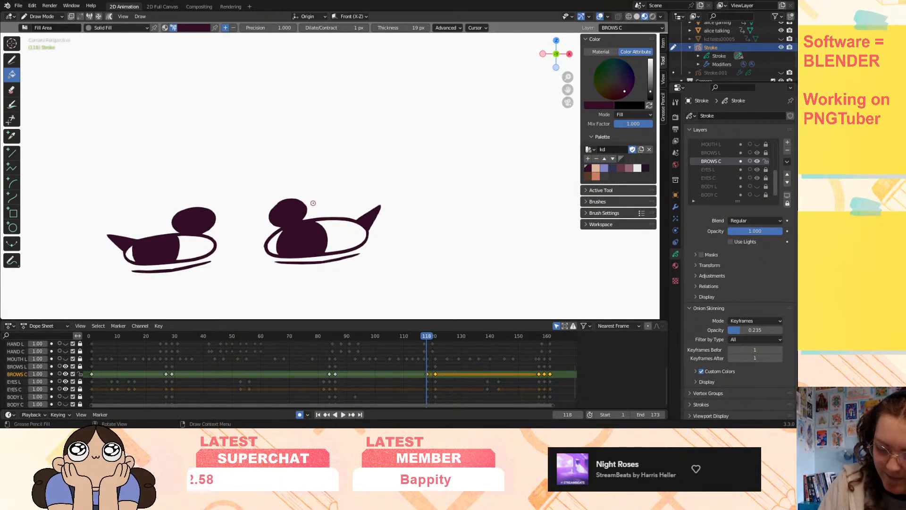
pyautogui.press('Down')
pyautogui.click(344, 183)
pyautogui.click(201, 183)
# - Fill both eyebrows dark purple on BROWS C keyframes 84 and 29
pyautogui.press('Down')
pyautogui.click(326, 182)
pyautogui.click(189, 182)
pyautogui.press('Down')
pyautogui.click(231, 210)
pyautogui.click(151, 213)
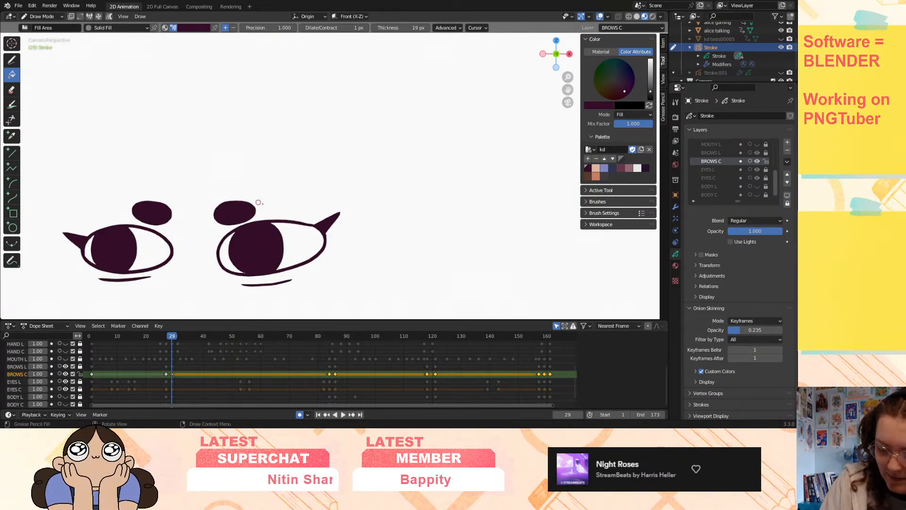
# - Fill both eyebrows dark purple on BROWS C keyframes 27 and 1
pyautogui.press('Down')
pyautogui.click(203, 184)
pyautogui.click(325, 188)
pyautogui.press('Down')
pyautogui.click(348, 184)
pyautogui.click(203, 182)
pyautogui.press('Down')
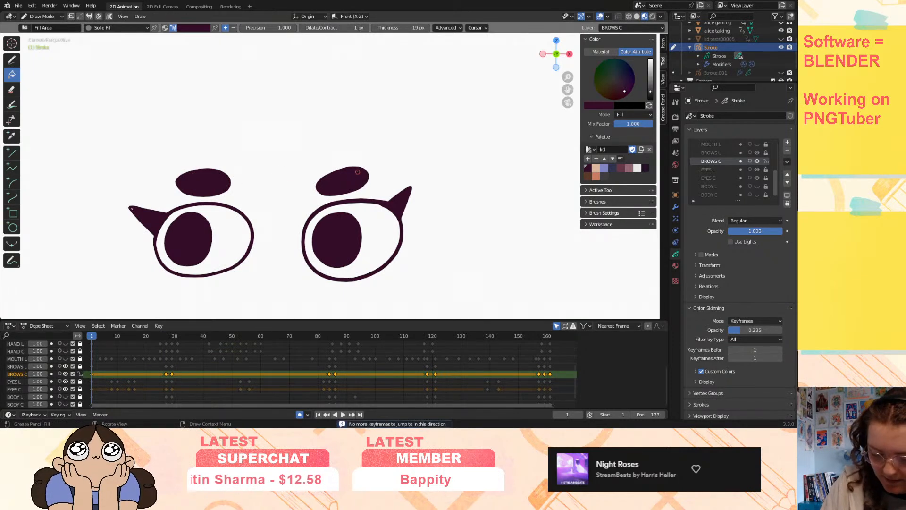
# - Switch to the Draw tool's Ink Pen brush and load the dark purple palette colour
pyautogui.click(12, 61)
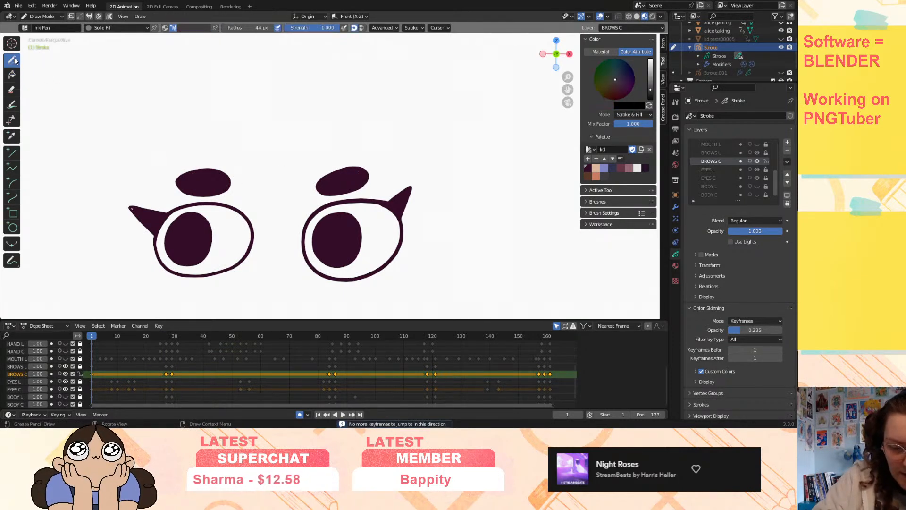
pyautogui.click(589, 167)
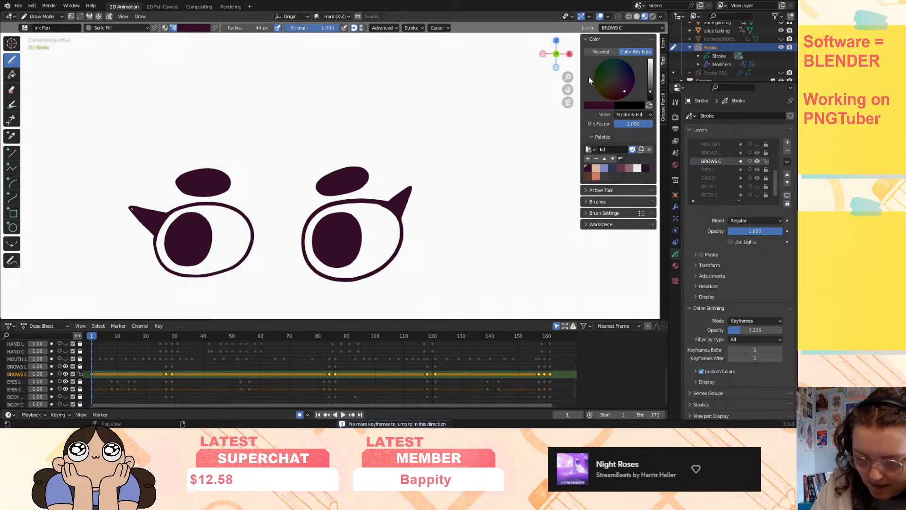
# - Examine the eyebrow fills on all BROWS C keyframes from 1 to 161
pyautogui.press('Up')
pyautogui.press('Up')
pyautogui.press('Up')
pyautogui.press('Up')
pyautogui.press('Up')
pyautogui.press('Up')
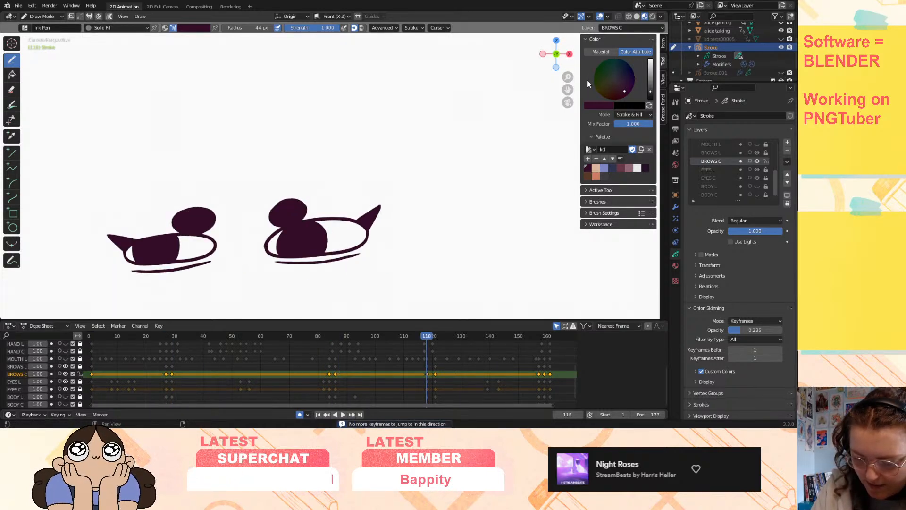
pyautogui.press('Up')
pyautogui.press('Up')
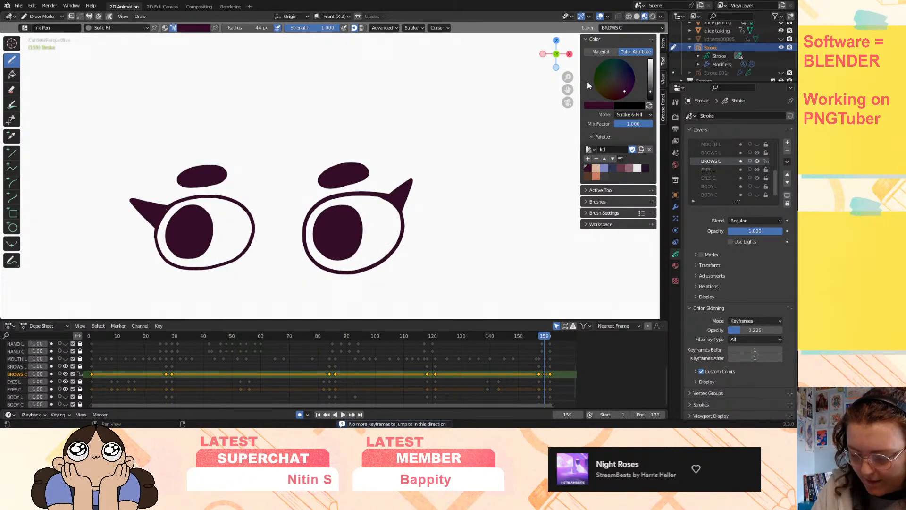
pyautogui.press('Right')
pyautogui.press('Right')
# - Make EYES C the active layer and paint over the tiny gap at the left eyelash's tip on keyframe 161
pyautogui.click(21, 390)
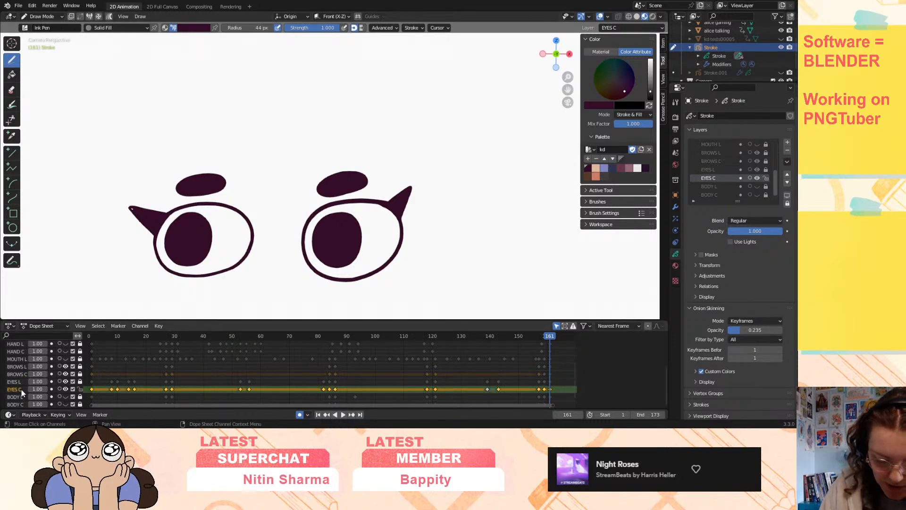
pyautogui.moveTo(568, 77)
pyautogui.mouseDown()
pyautogui.moveTo(597, 44)
pyautogui.moveTo(600, 77)
pyautogui.moveTo(615, 68)
pyautogui.mouseUp()
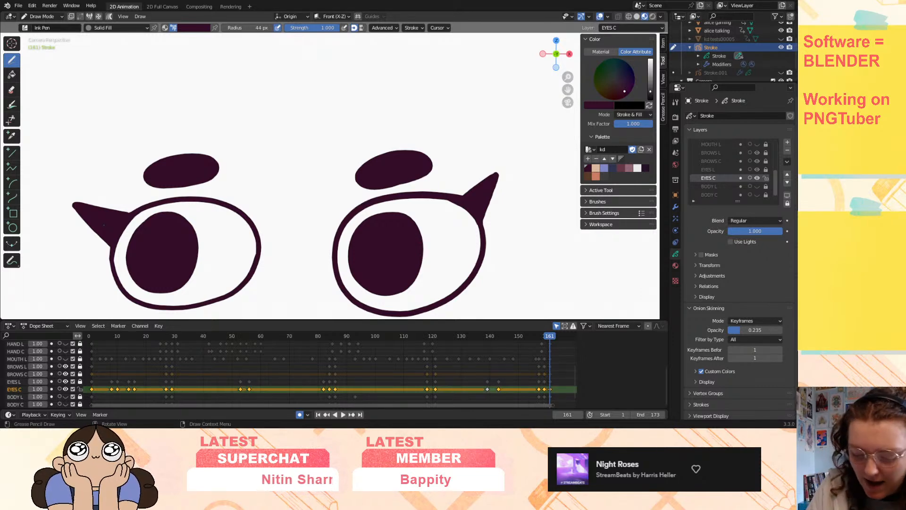
# - Examine the eyelash and pupil fills for small gaps on the EYES C keyframes from 161 back to 16
pyautogui.press('Up')
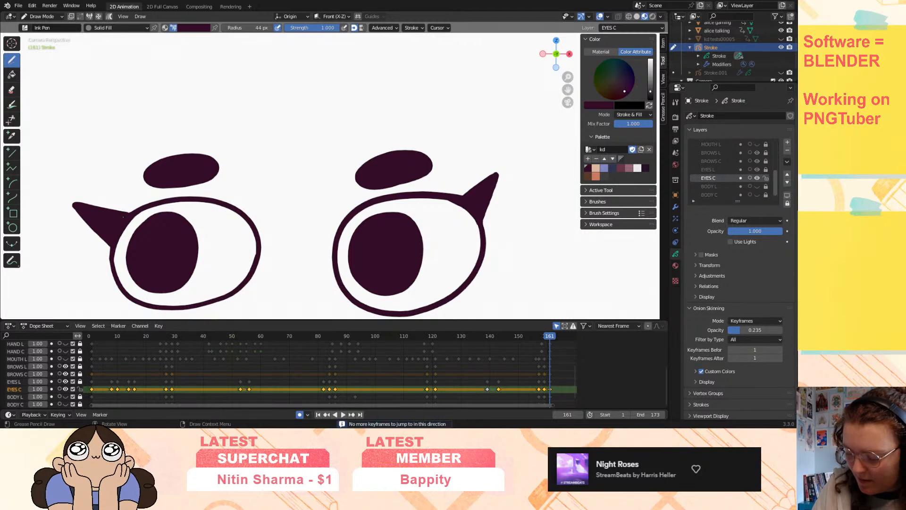
pyautogui.press('Down')
pyautogui.press('Down')
pyautogui.press('Up')
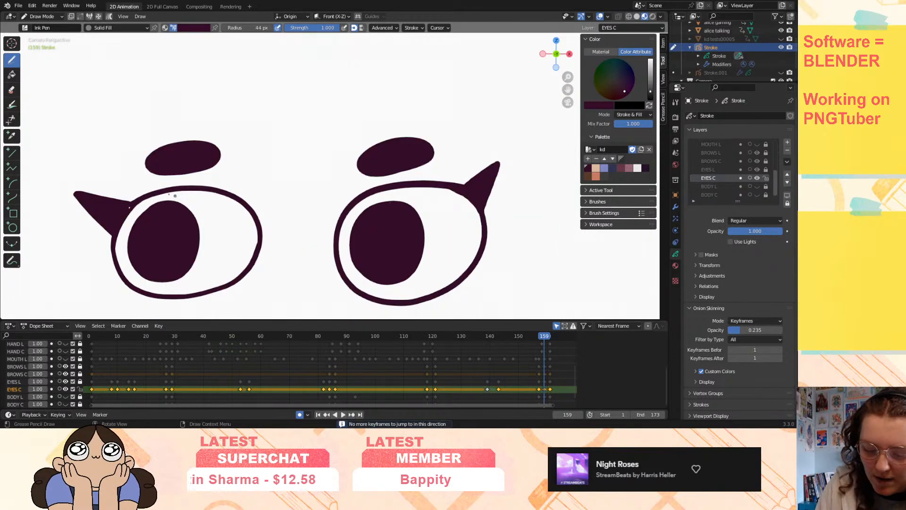
pyautogui.press('Down')
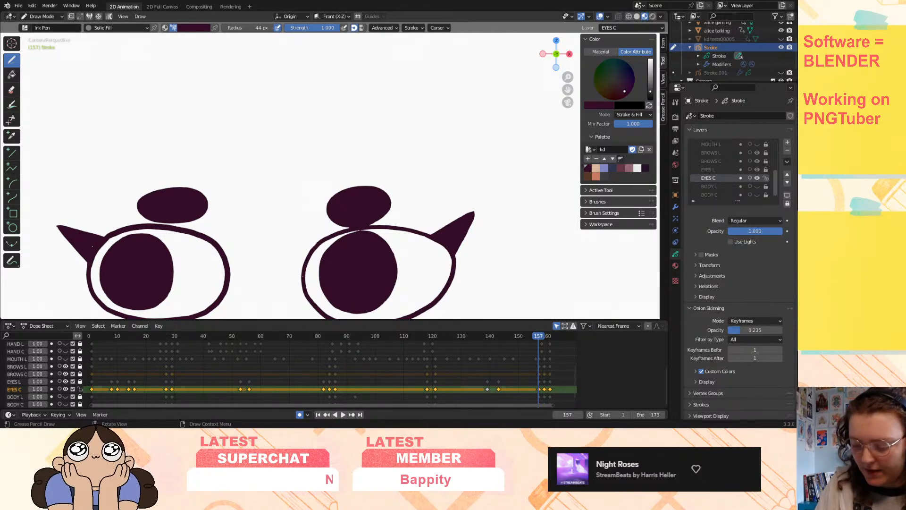
pyautogui.press('Down')
pyautogui.press('Down')
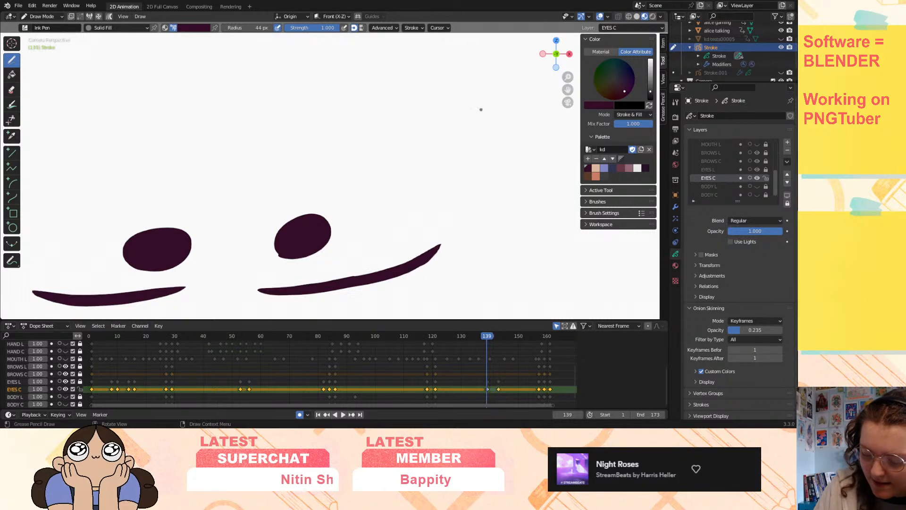
pyautogui.press('Down')
pyautogui.press('Down')
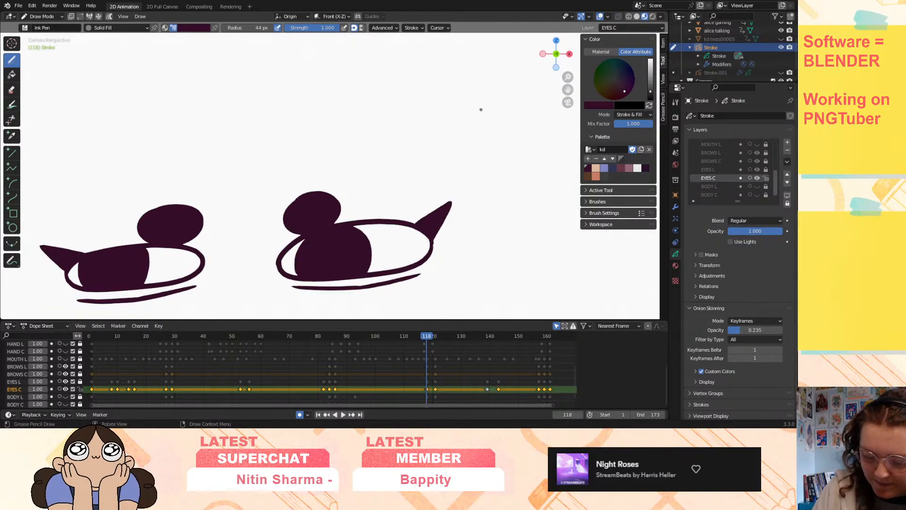
pyautogui.press('Down')
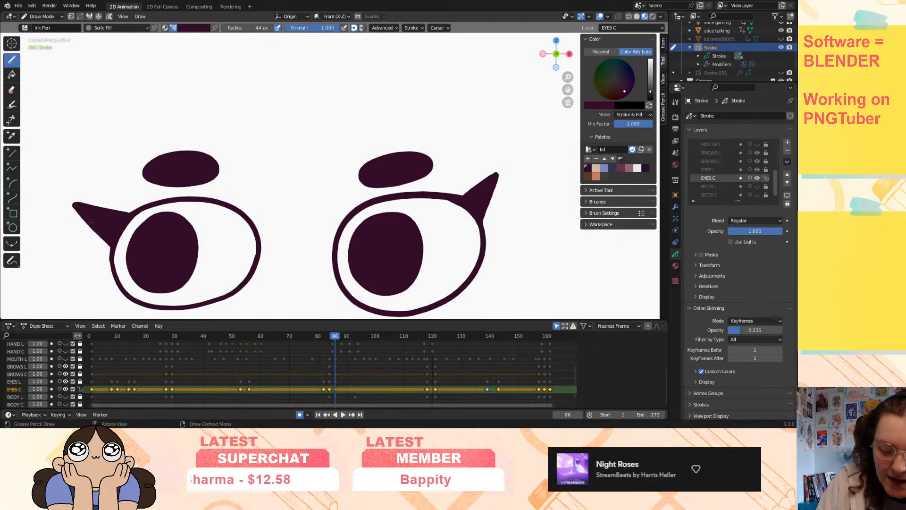
pyautogui.press('Down')
pyautogui.press('Left')
pyautogui.press('Left')
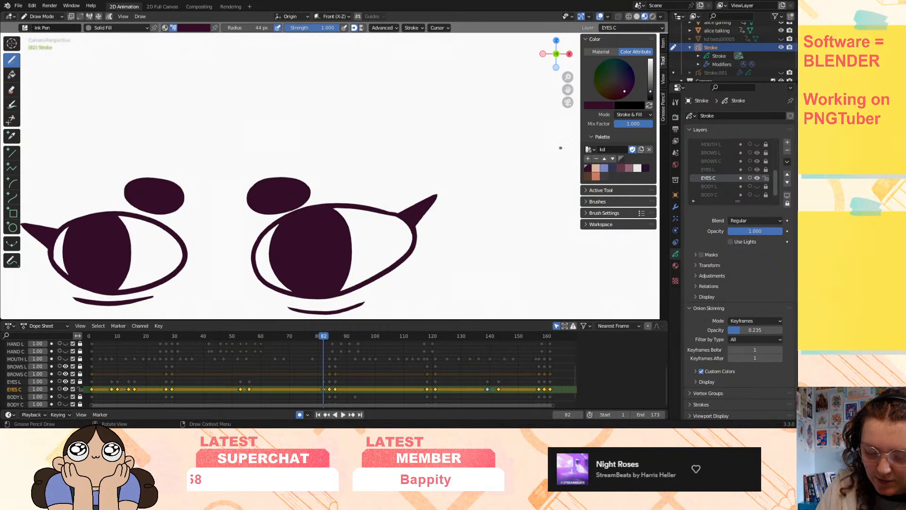
pyautogui.press('Down')
pyautogui.press('Down')
pyautogui.keyDown('shift'); pyautogui.moveTo(430, 204); pyautogui.dragTo(484, 195, button='middle'); pyautogui.keyUp('shift')
pyautogui.press('Down')
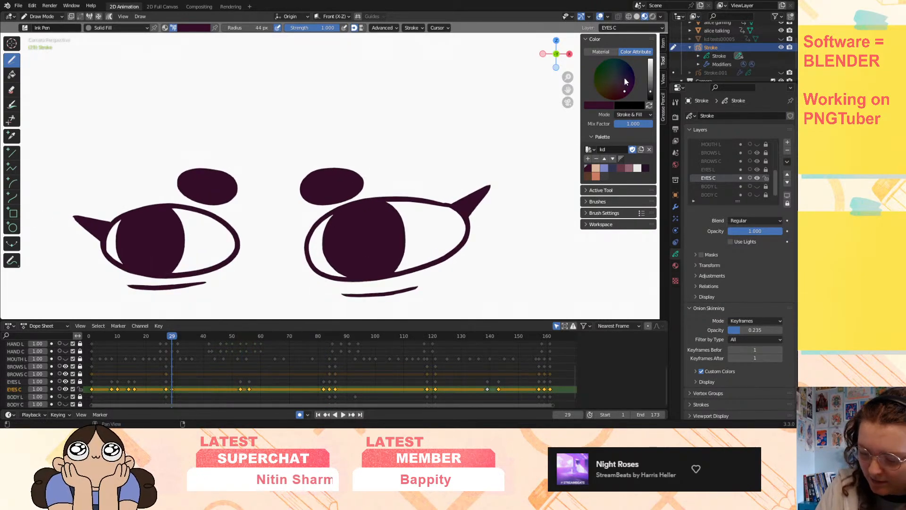
pyautogui.press('Down')
pyautogui.press('Down')
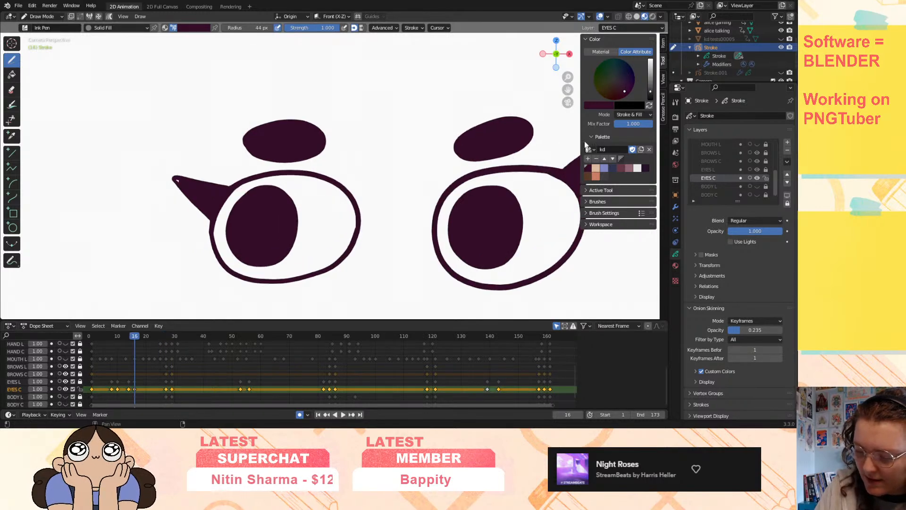
# - Examine the eye drawings on the EYES C keyframes from frame 16 back to frame 1
pyautogui.press('Left')
pyautogui.press('Left')
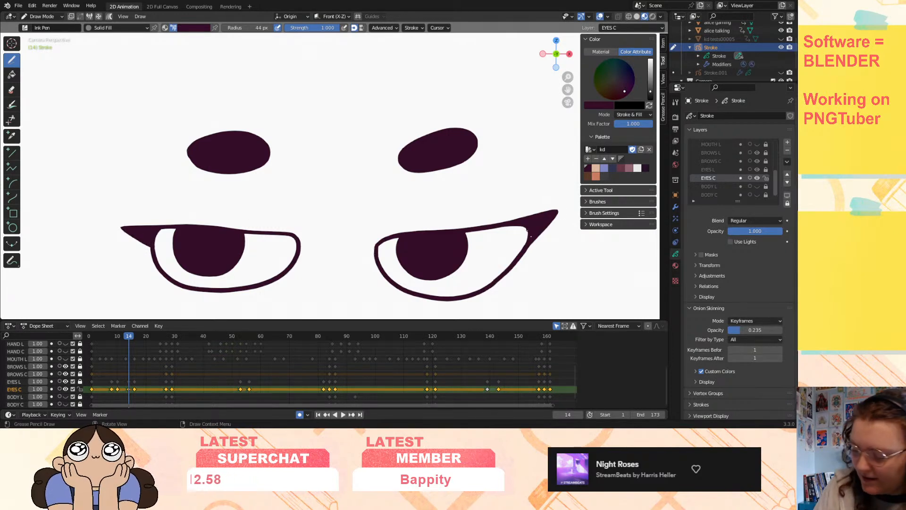
pyautogui.press('Down')
pyautogui.press('Down')
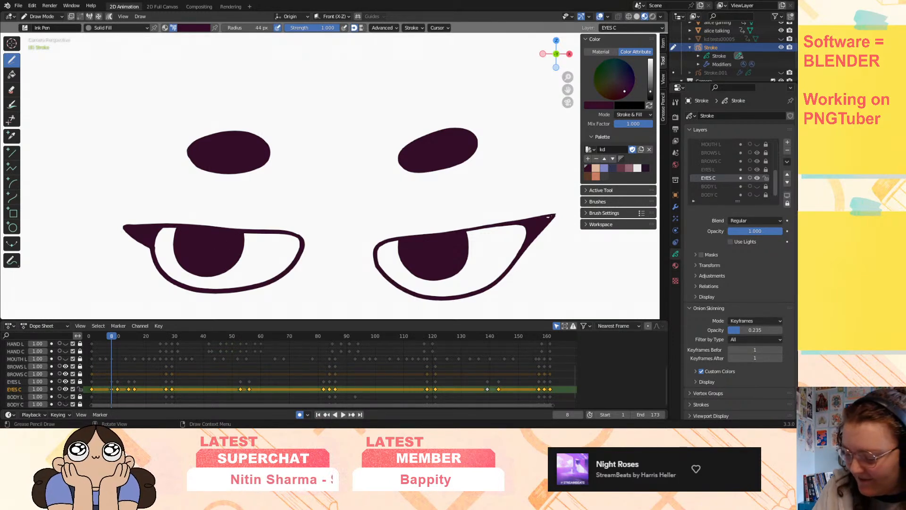
pyautogui.press('Down')
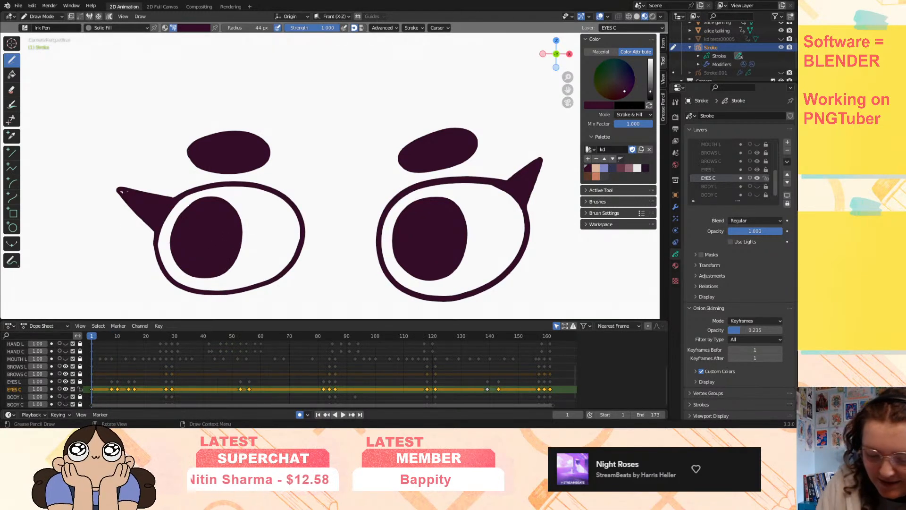
pyautogui.press('Down')
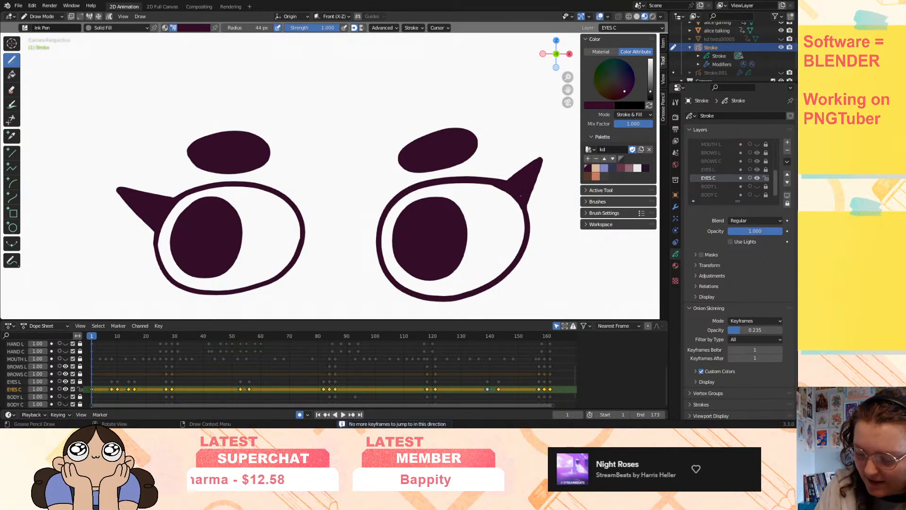
pyautogui.press('Up')
pyautogui.press('Down')
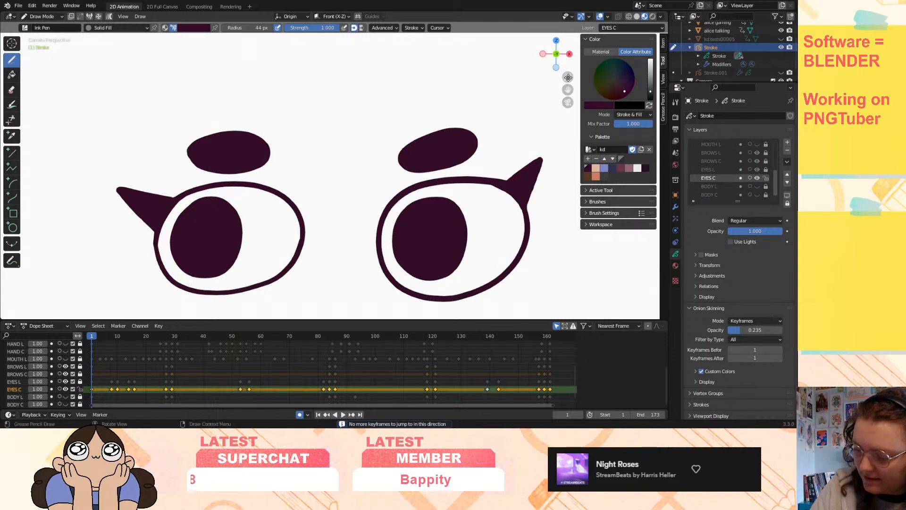
# - Show the BODY C layer behind the eyes
pyautogui.scroll(-5, 552, 119)
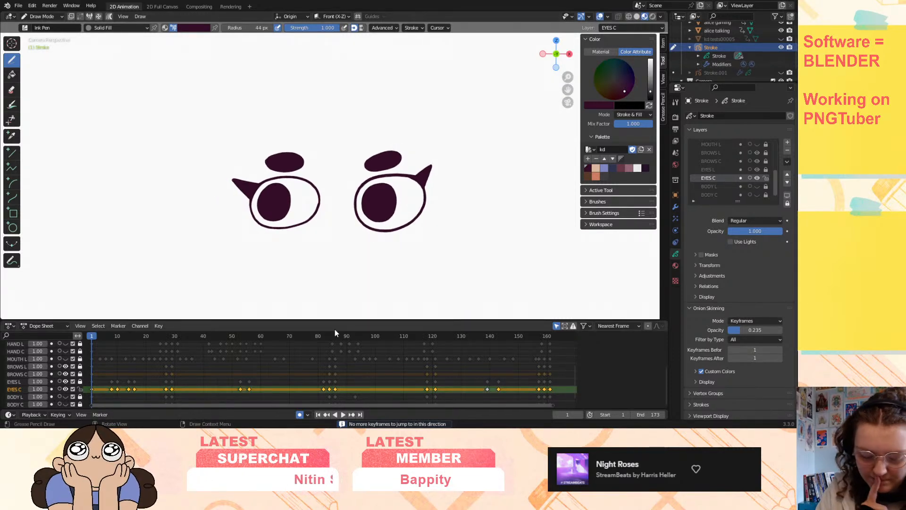
pyautogui.click(65, 404)
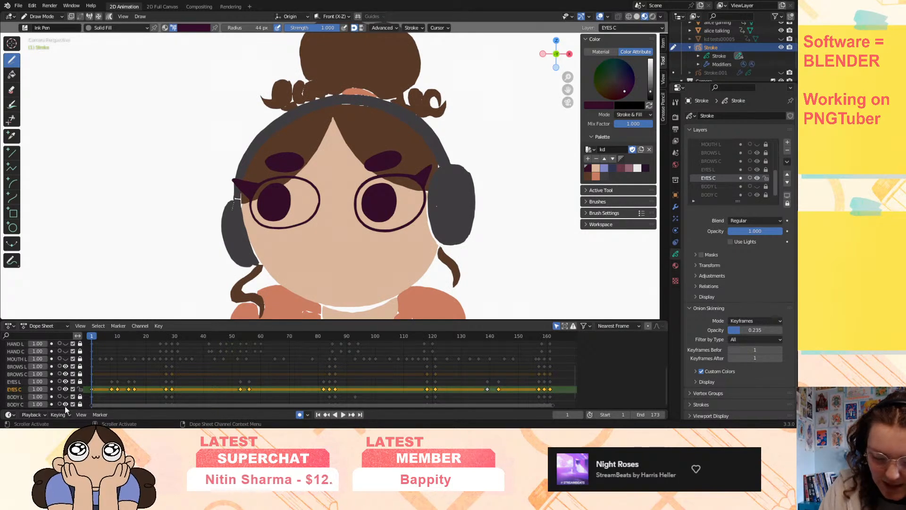
pyautogui.click(65, 404)
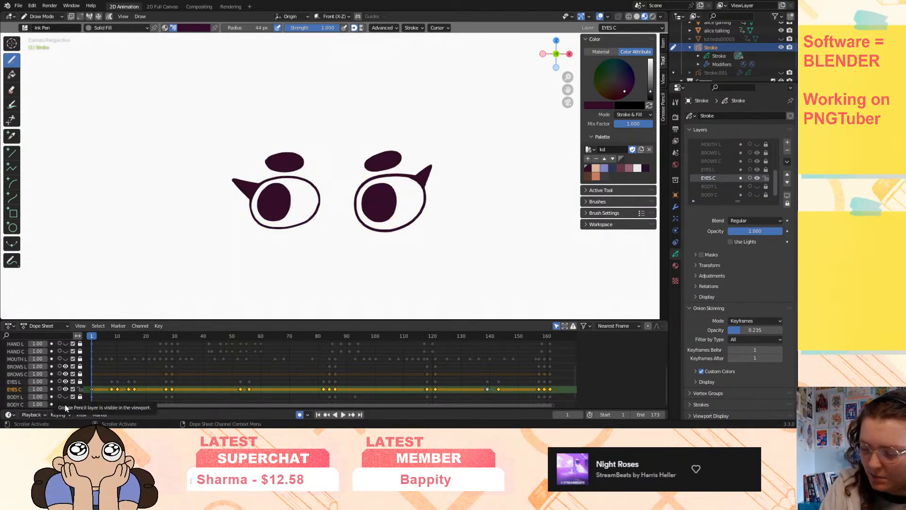
pyautogui.click(65, 404)
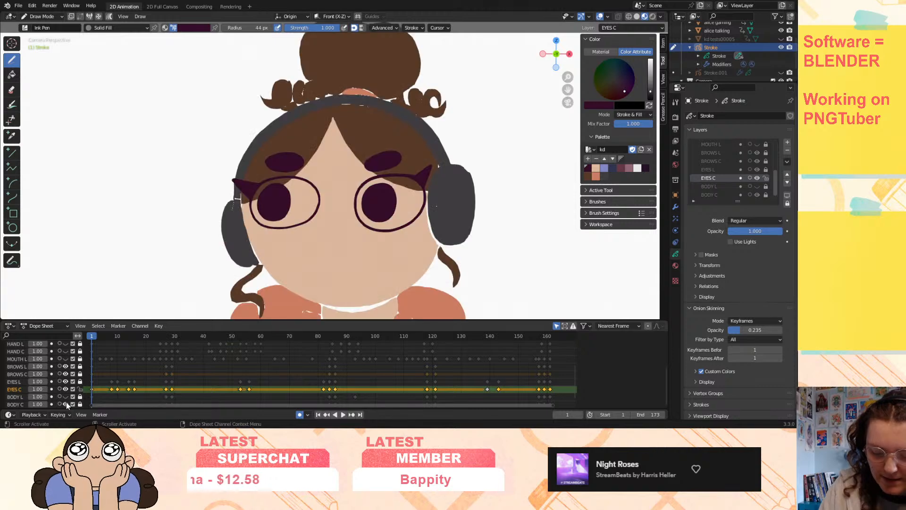
# - Switch to the Fill tool with the palette's off-white colour on the EYES C layer
pyautogui.click(636, 169)
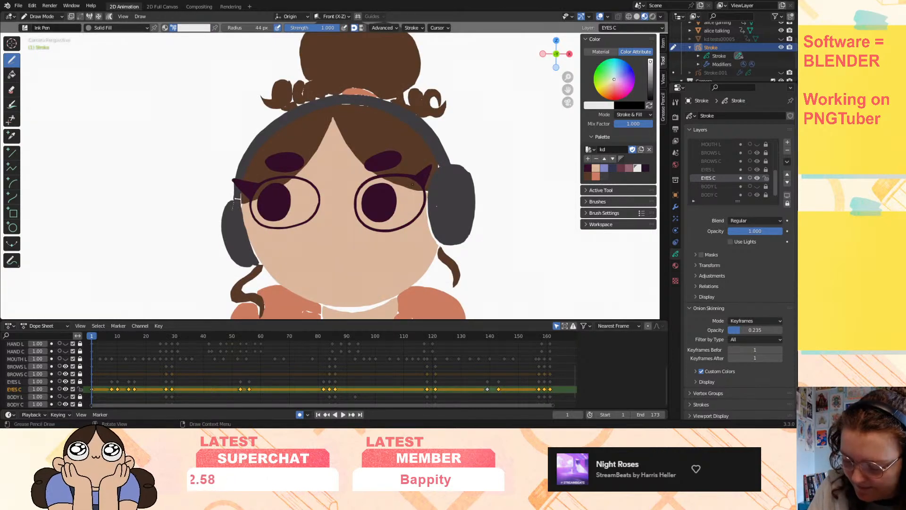
pyautogui.click(12, 74)
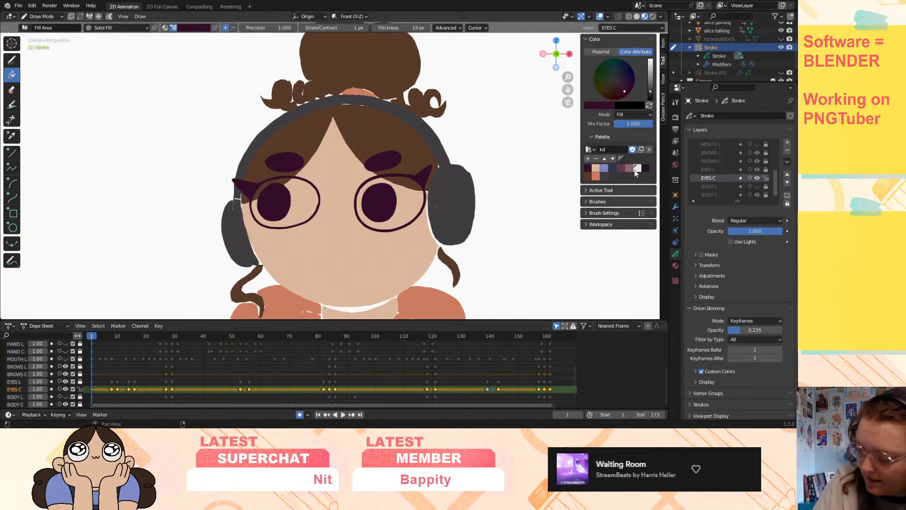
# - Try filling the right-hand eye off-white over the visible body, undo that fill, and hide the BODY C layer
pyautogui.click(425, 195)
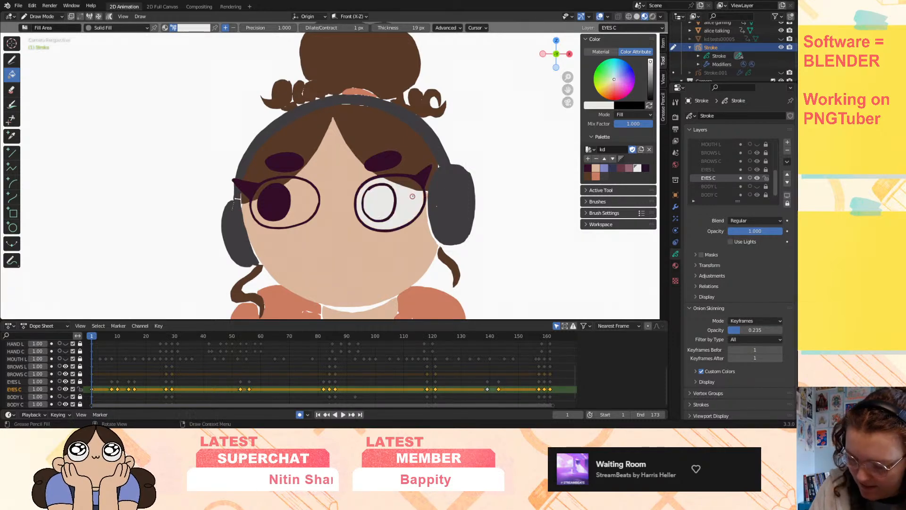
pyautogui.click(422, 201)
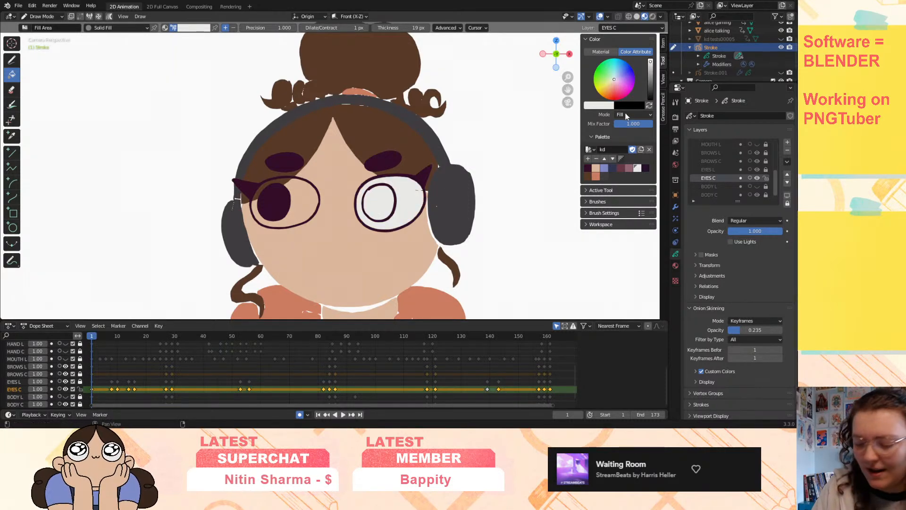
pyautogui.hotkey('ctrl', 'z')
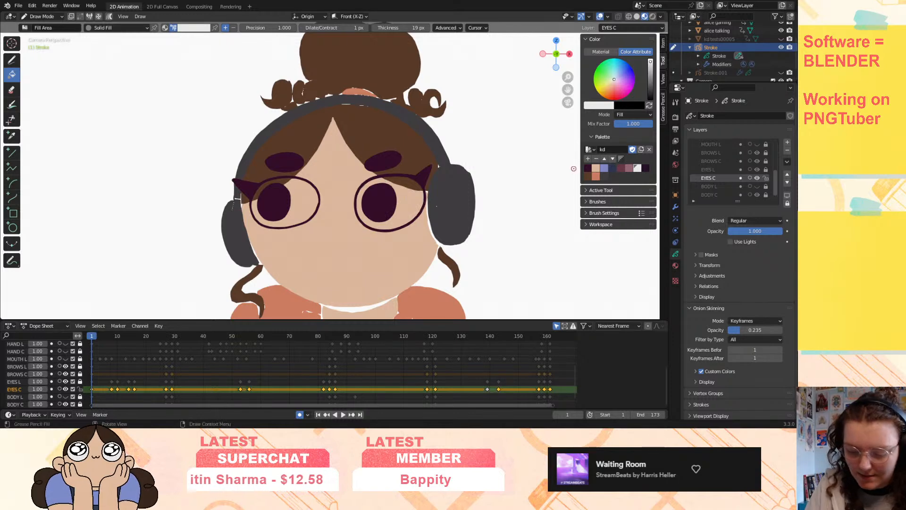
pyautogui.click(66, 404)
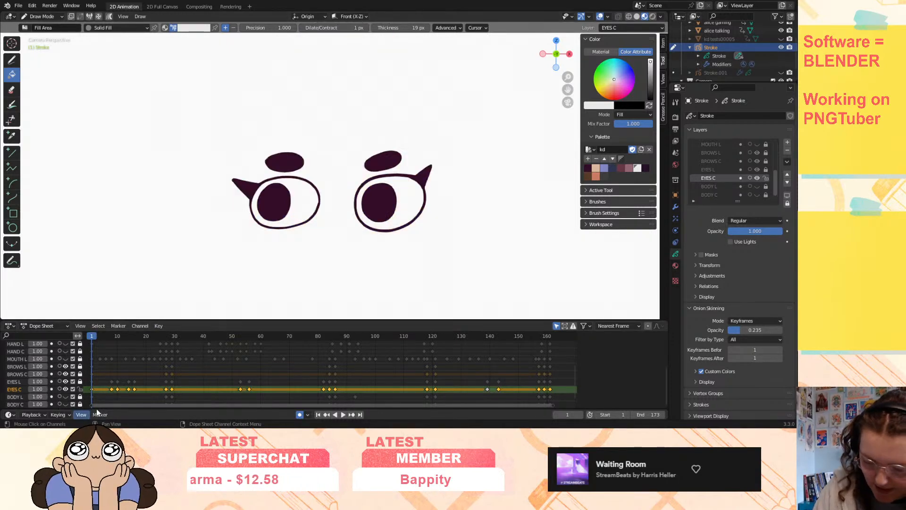
# - Fill the whites of both eyes with off-white on frames 1 and 8 of the EYES C layer
pyautogui.click(399, 210)
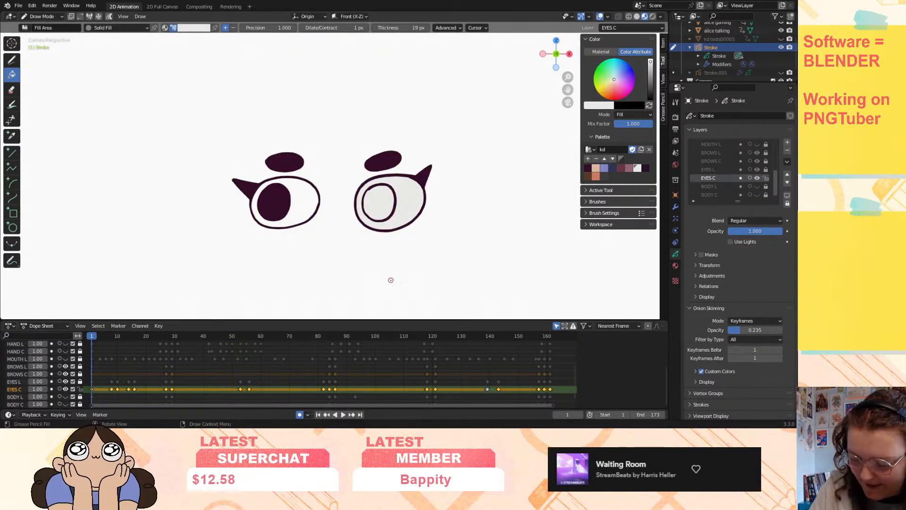
pyautogui.click(315, 197)
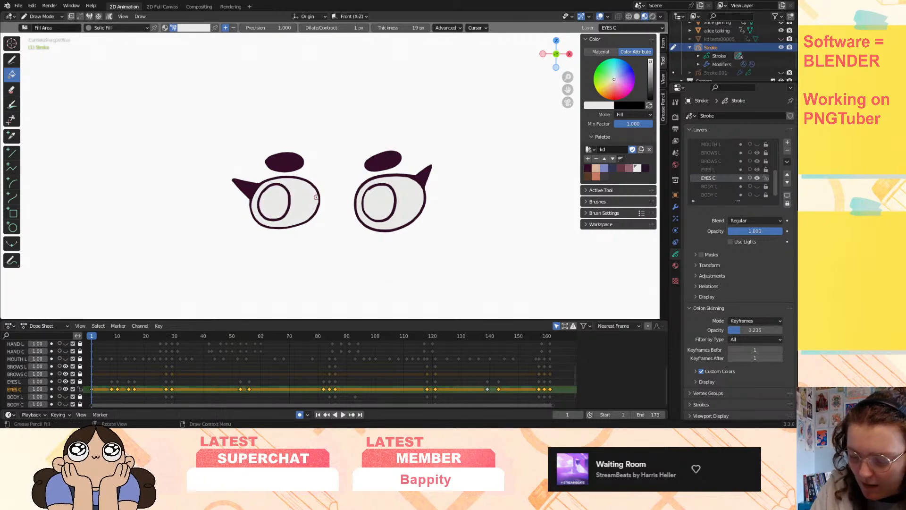
pyautogui.press('Up')
pyautogui.click(409, 206)
pyautogui.click(300, 212)
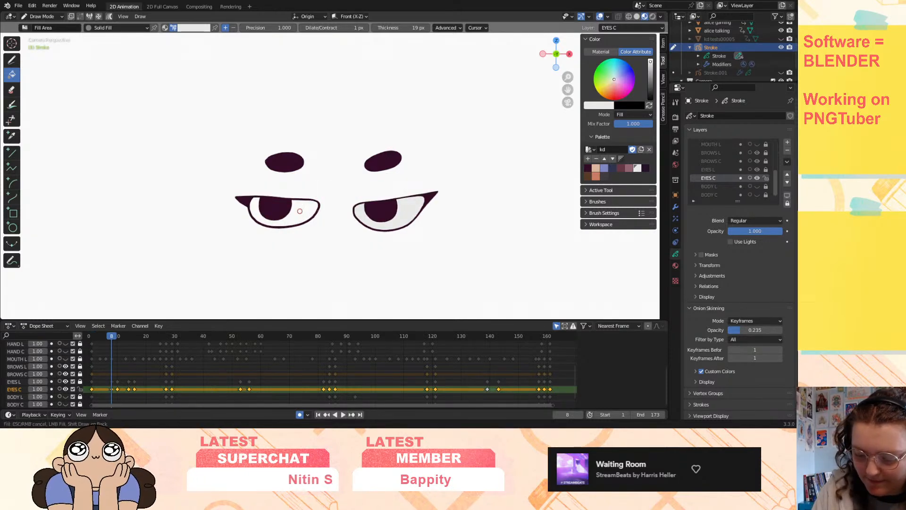
# - Fill the whites of both eyes with off-white on keyframes 16 and 27
pyautogui.press('Up')
pyautogui.press('Up')
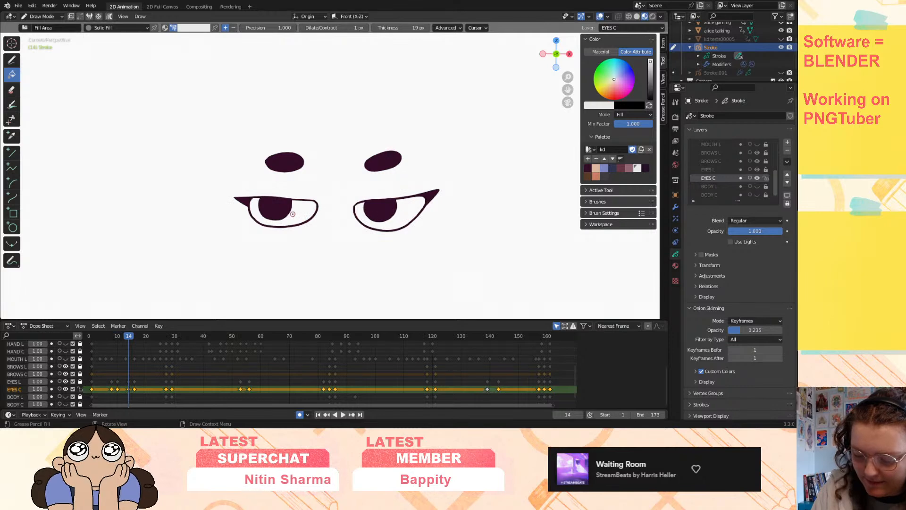
pyautogui.press('Up')
pyautogui.click(407, 206)
pyautogui.click(309, 199)
pyautogui.press('Up')
pyautogui.click(402, 199)
pyautogui.click(281, 198)
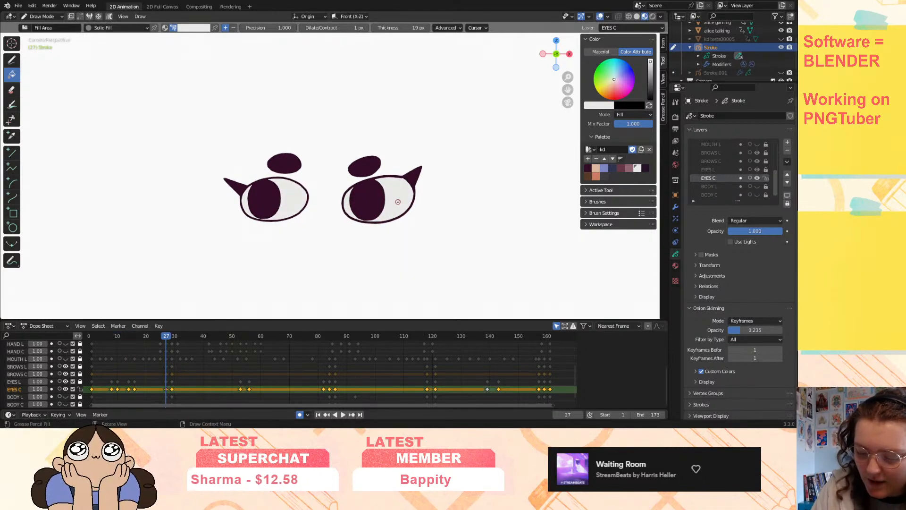
# - Fill the whites of both eyes with off-white on keyframes 29 and 53
pyautogui.press('Up')
pyautogui.click(354, 200)
pyautogui.click(249, 206)
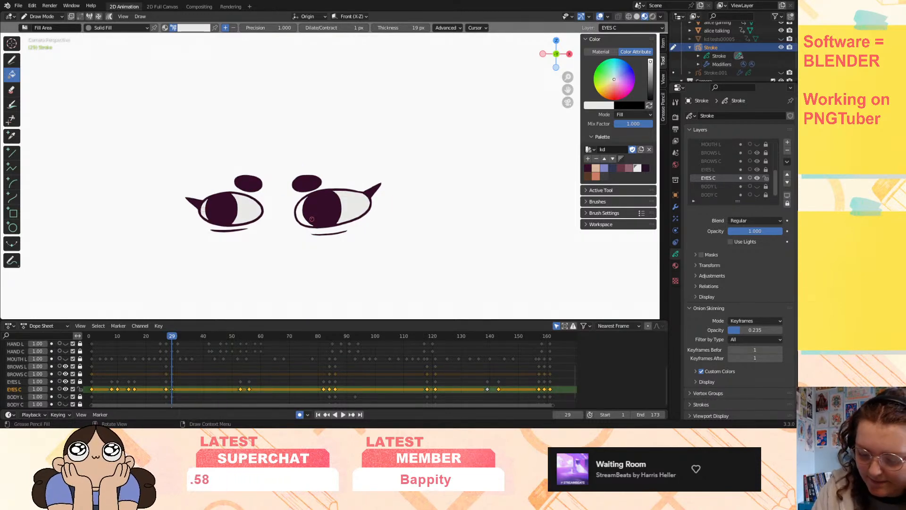
pyautogui.press('Up')
pyautogui.click(316, 213)
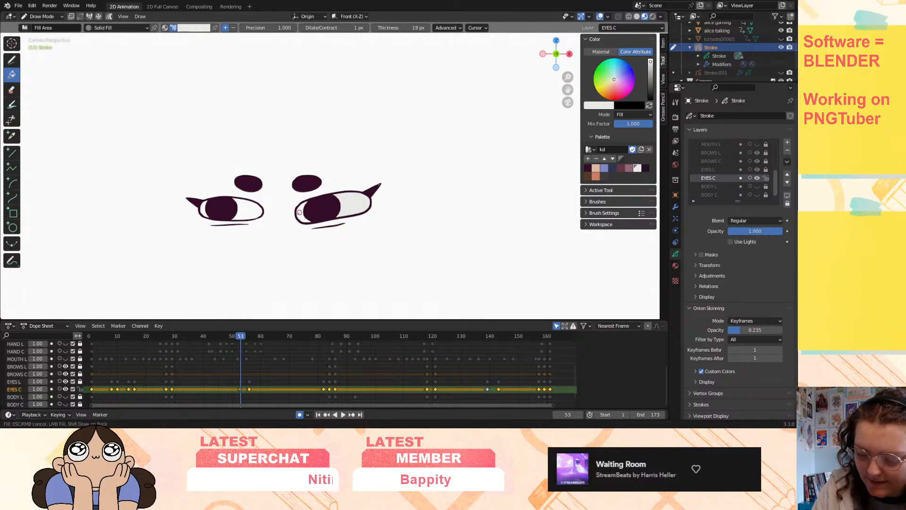
pyautogui.click(249, 210)
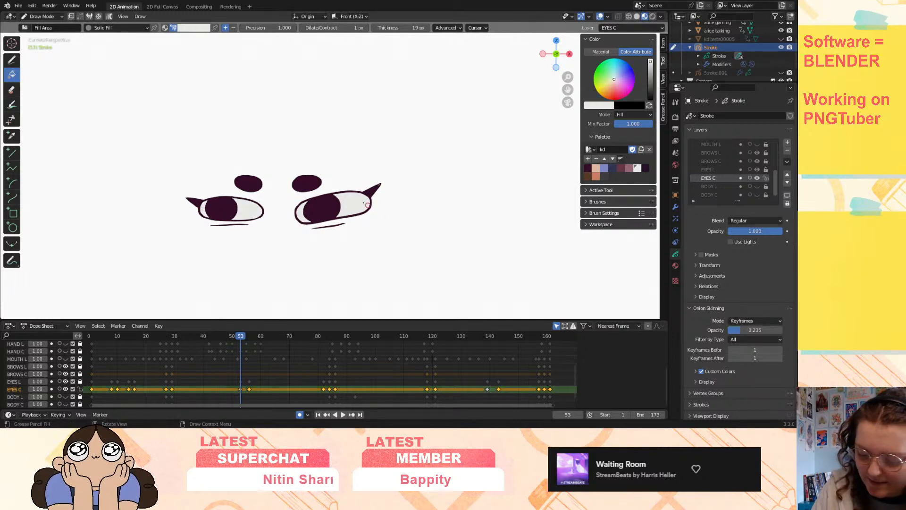
# - Fill the whites of both eyes with off-white on keyframes 56 and 82
pyautogui.press('Up')
pyautogui.click(352, 205)
pyautogui.click(251, 210)
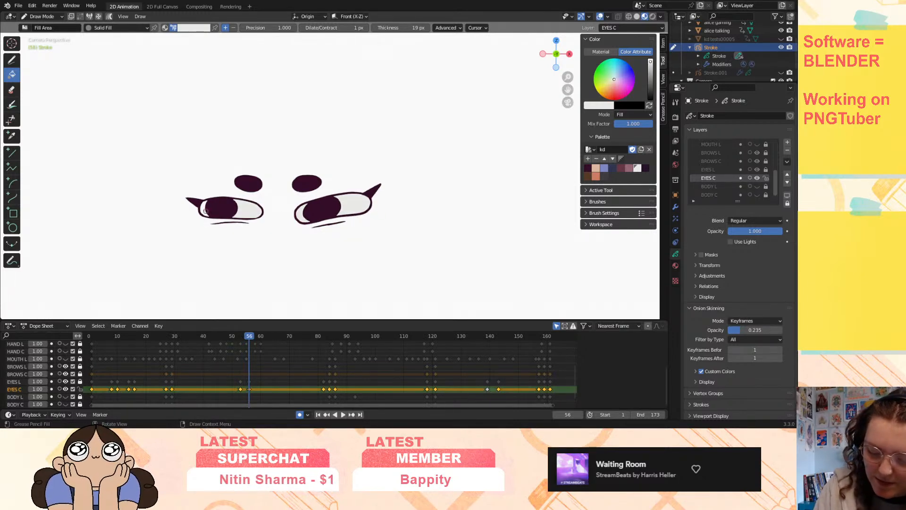
pyautogui.press('Up')
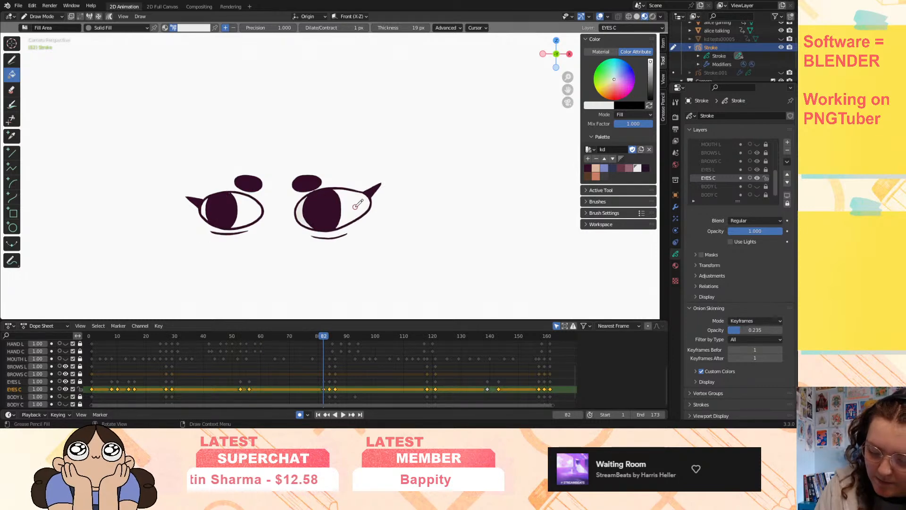
pyautogui.click(313, 208)
pyautogui.click(248, 207)
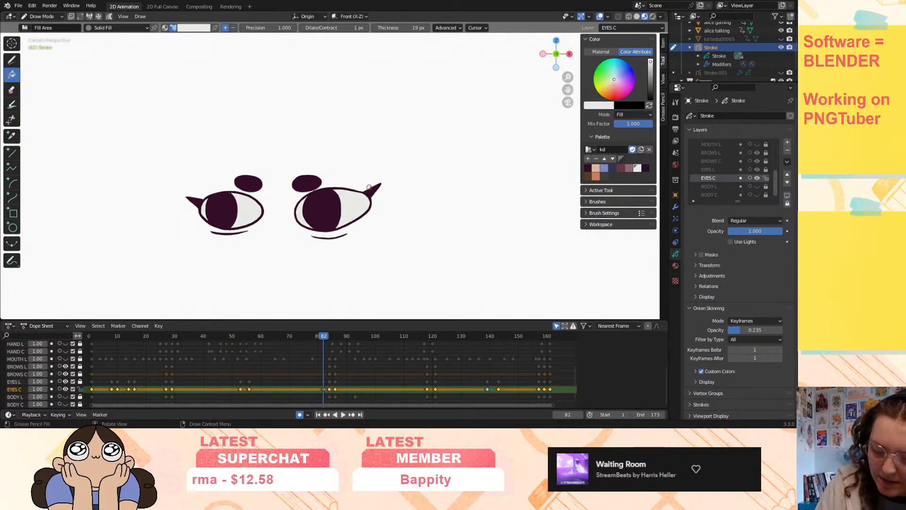
# - Fill the whites of both eyes with off-white on the two keyframes following frame 82
pyautogui.press('Up')
pyautogui.click(384, 200)
pyautogui.click(300, 196)
pyautogui.press('Up')
pyautogui.click(410, 195)
pyautogui.click(310, 197)
# - Fill the whites of both eyes with off-white on keyframes 118 and 121
pyautogui.press('Up')
pyautogui.click(384, 197)
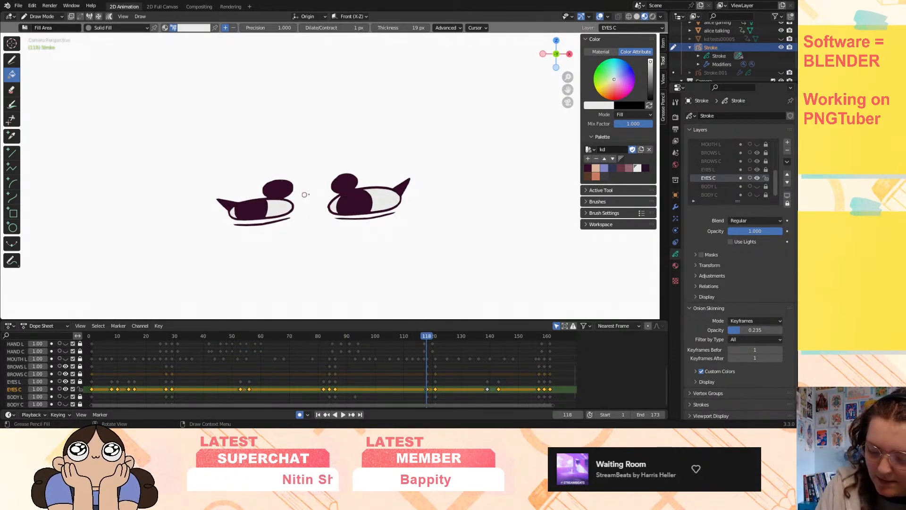
pyautogui.press('Up')
pyautogui.click(380, 213)
pyautogui.click(272, 217)
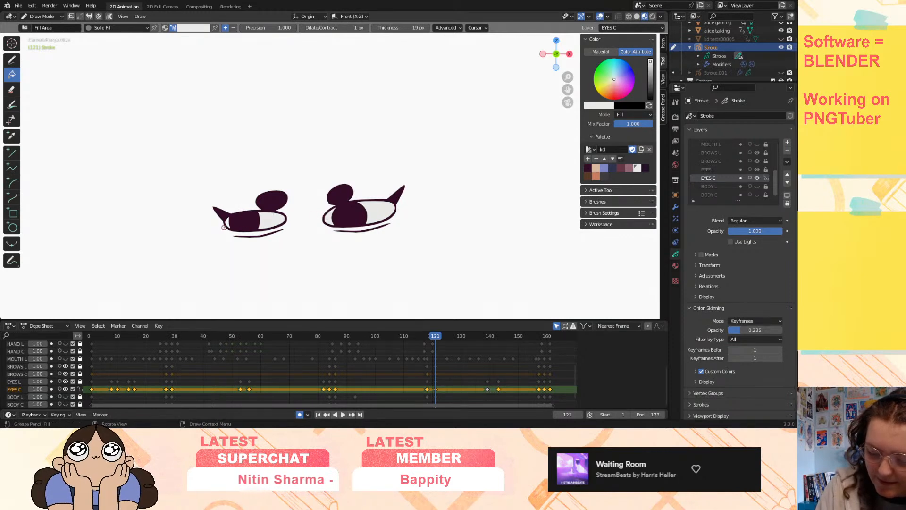
# - Fill the eye whites with off-white on keyframes 143 and 157
pyautogui.press('Up')
pyautogui.press('Up')
pyautogui.click(383, 210)
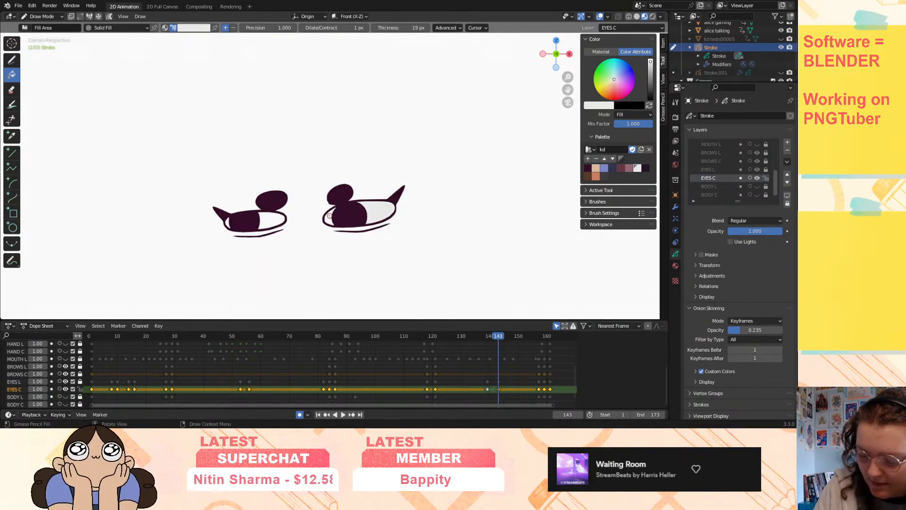
pyautogui.press('Up')
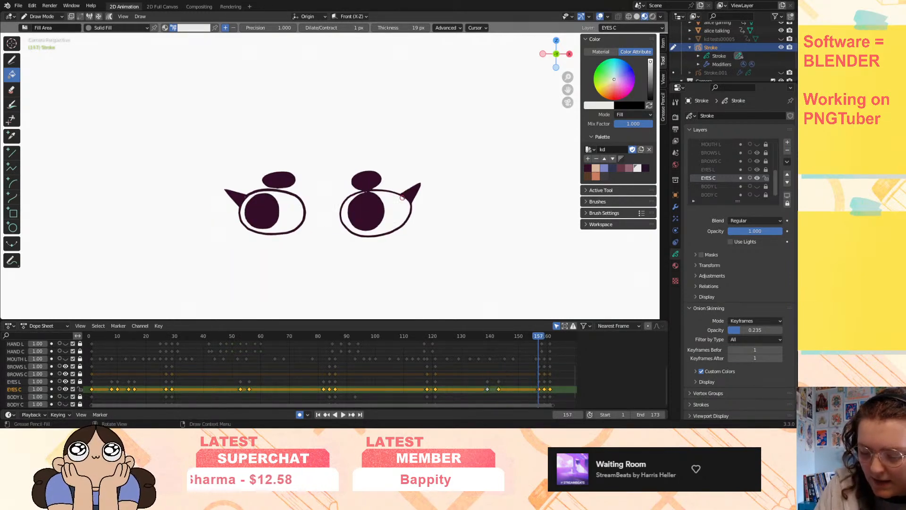
pyautogui.click(394, 211)
pyautogui.click(283, 210)
# - Fill both eyes with off-white on keyframes 159 and 161
pyautogui.press('Up')
pyautogui.click(414, 197)
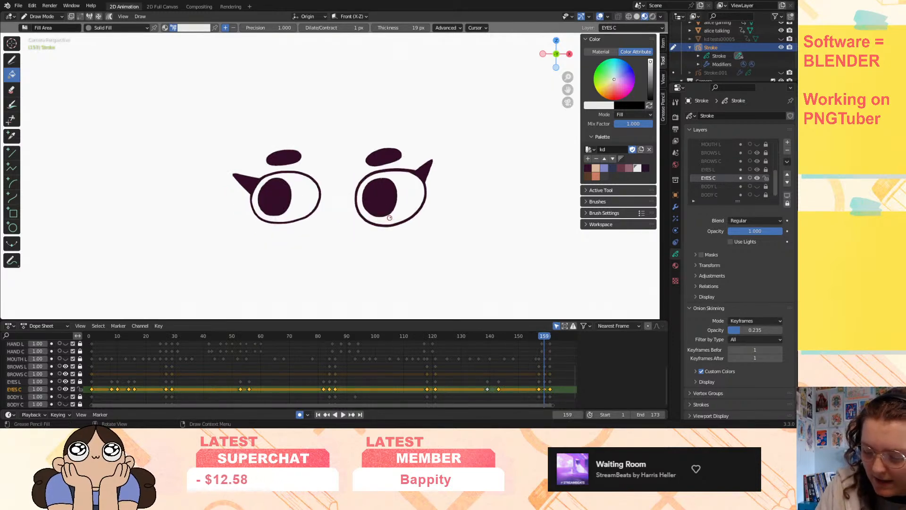
pyautogui.click(307, 192)
pyautogui.press('Up')
pyautogui.click(410, 194)
pyautogui.click(308, 194)
pyautogui.press('Up')
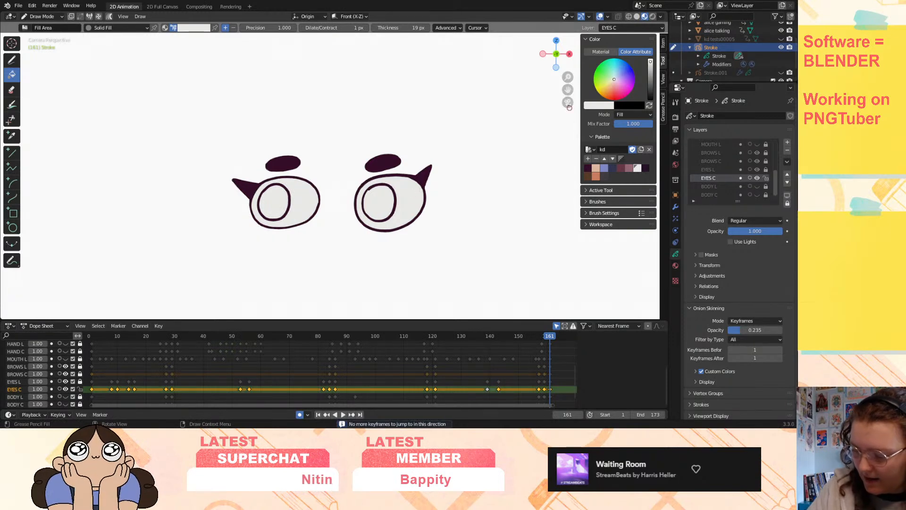
# - Paint the right-hand eye's pupil solid dark purple on frame 161 with the Ink Pen in Draw
pyautogui.moveTo(569, 76); pyautogui.dragTo(607, 78)
pyautogui.click(10, 62)
pyautogui.click(614, 168)
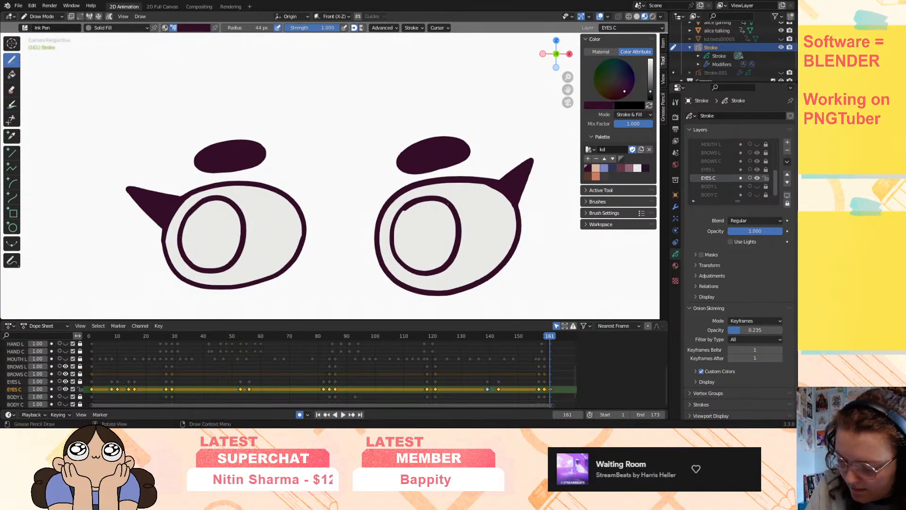
pyautogui.moveTo(394, 232)
pyautogui.mouseDown()
pyautogui.moveTo(397, 255)
pyautogui.moveTo(415, 271)
pyautogui.moveTo(444, 265)
pyautogui.moveTo(458, 238)
pyautogui.moveTo(445, 193)
pyautogui.mouseUp()
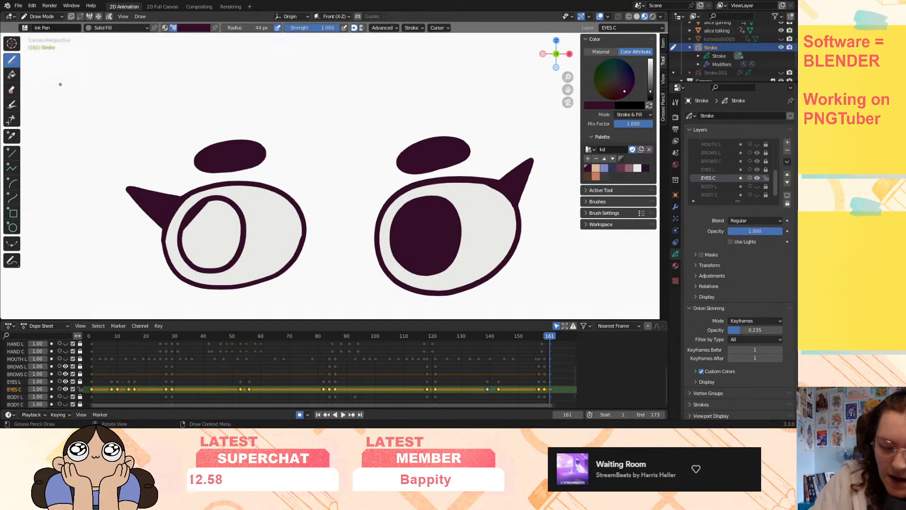
# - Fill the left-hand pupil on keyframe 161 and both pupils on keyframe 159 with dark purple
pyautogui.click(12, 75)
pyautogui.click(589, 170)
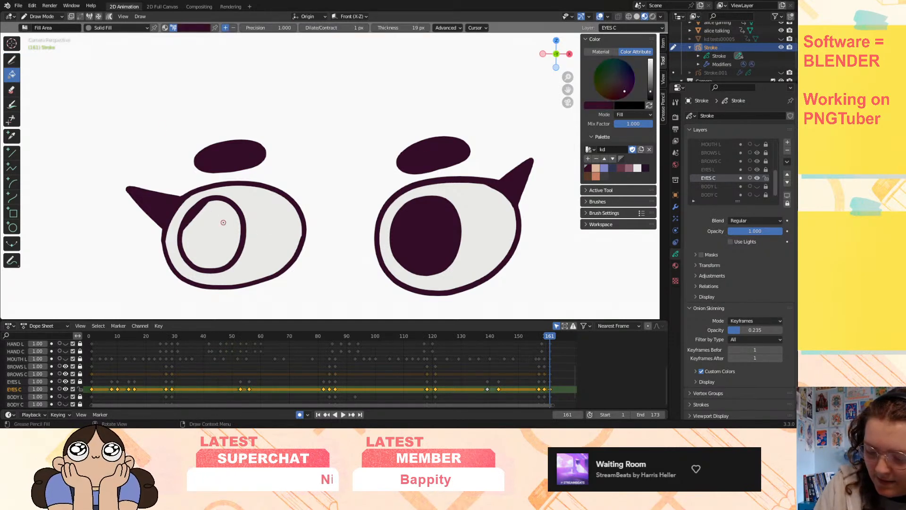
pyautogui.click(225, 222)
pyautogui.press('Down')
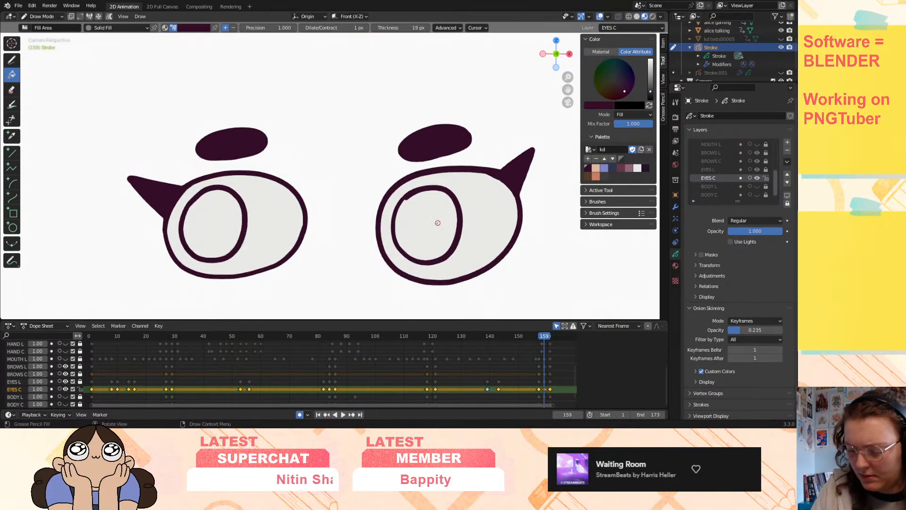
pyautogui.click(447, 220)
pyautogui.click(209, 211)
# - Fill both pupils with dark purple on keyframes 157 and 143
pyautogui.press('Down')
pyautogui.click(427, 236)
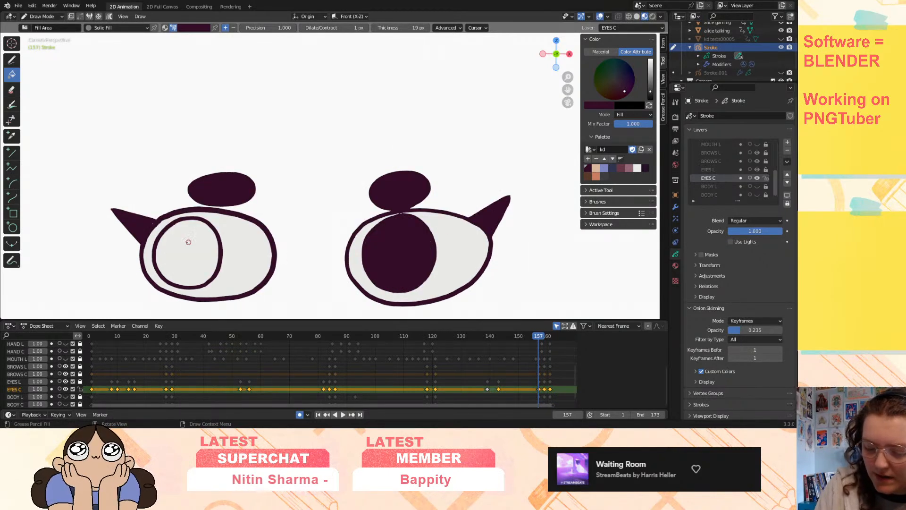
pyautogui.click(198, 237)
pyautogui.press('Down')
pyautogui.press('Down')
pyautogui.press('Down')
pyautogui.press('Down')
pyautogui.press('Down')
pyautogui.press('Down')
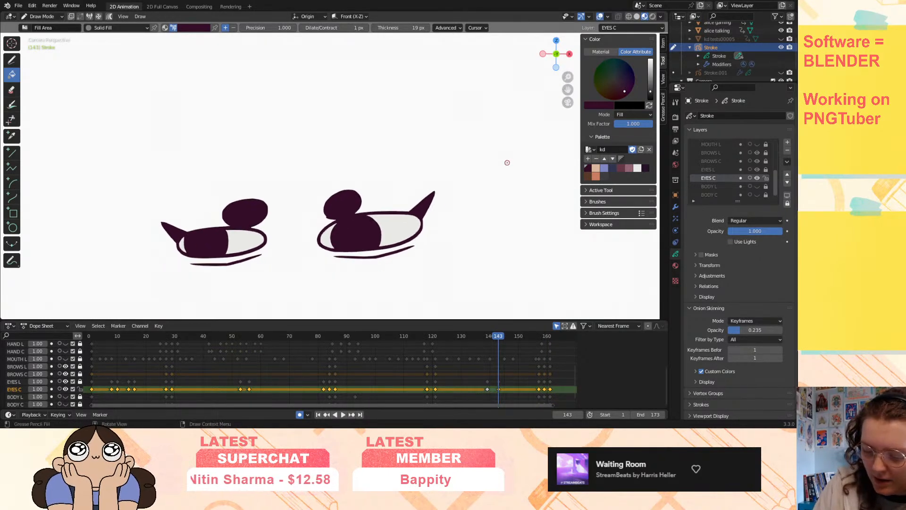
# - Fill both pupils with dark purple on keyframes 86 and 84
pyautogui.click(407, 212)
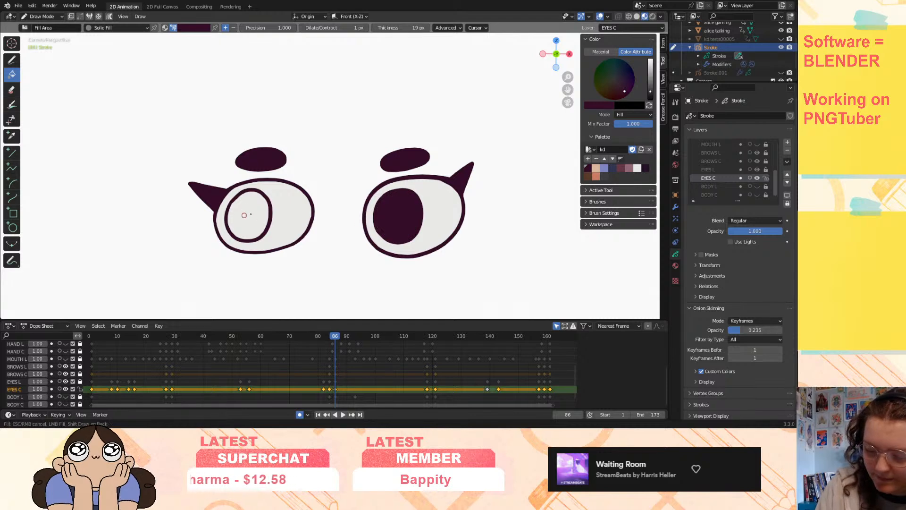
pyautogui.click(237, 211)
pyautogui.press('Down')
pyautogui.click(390, 210)
pyautogui.click(248, 215)
# - Continue filling both pupils with dark purple on the open-eye keyframes from 82 back to 16
pyautogui.press('Down')
pyautogui.press('Down')
pyautogui.press('Down')
pyautogui.press('Down')
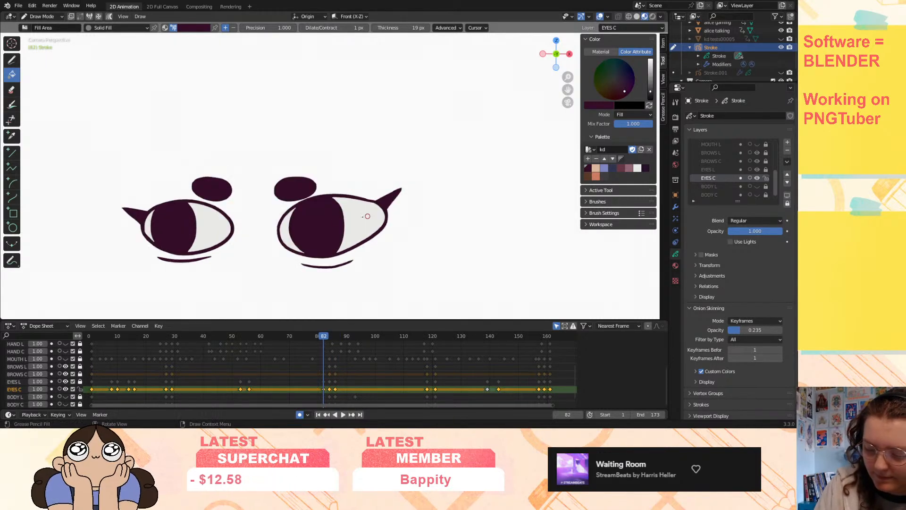
pyautogui.press('Down')
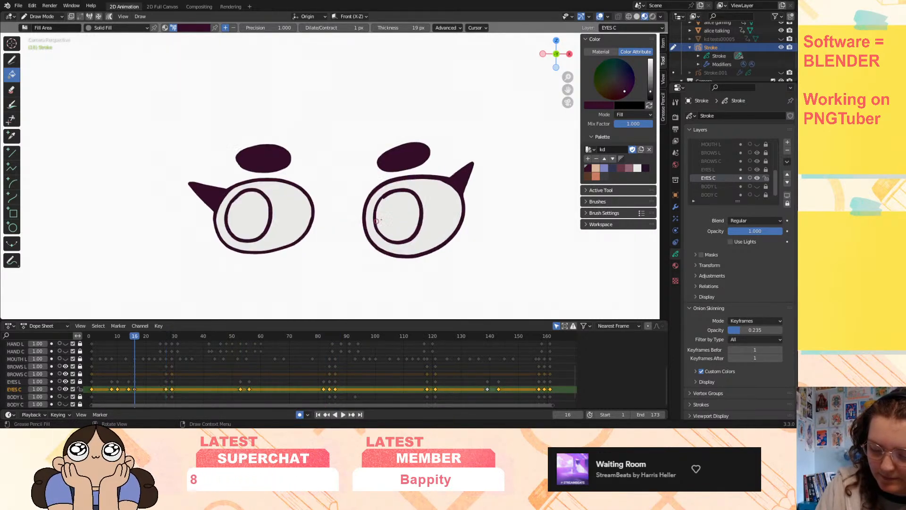
pyautogui.click(401, 212)
pyautogui.click(250, 215)
# - Fill both pupils with dark purple on the remaining open-eye keyframes back to frame 1
pyautogui.press('Down')
pyautogui.press('Down')
pyautogui.press('Down')
pyautogui.press('Down')
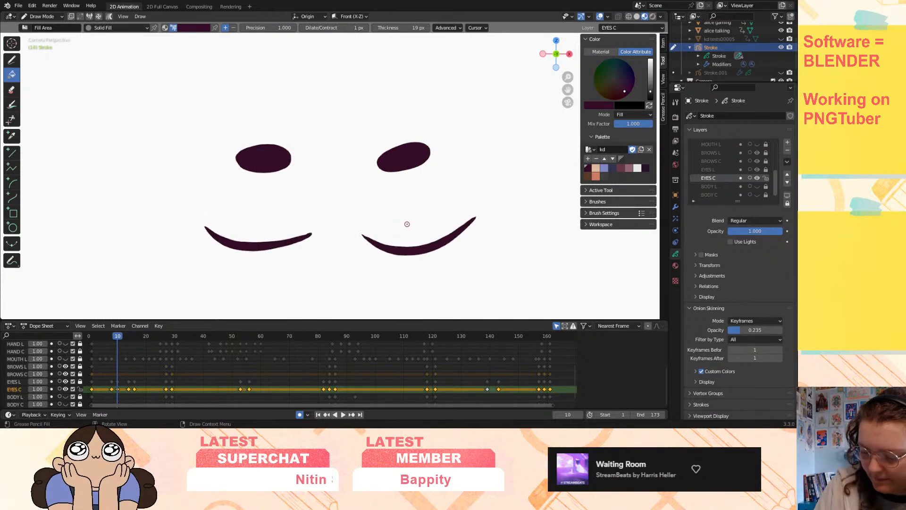
pyautogui.click(401, 217)
pyautogui.click(264, 214)
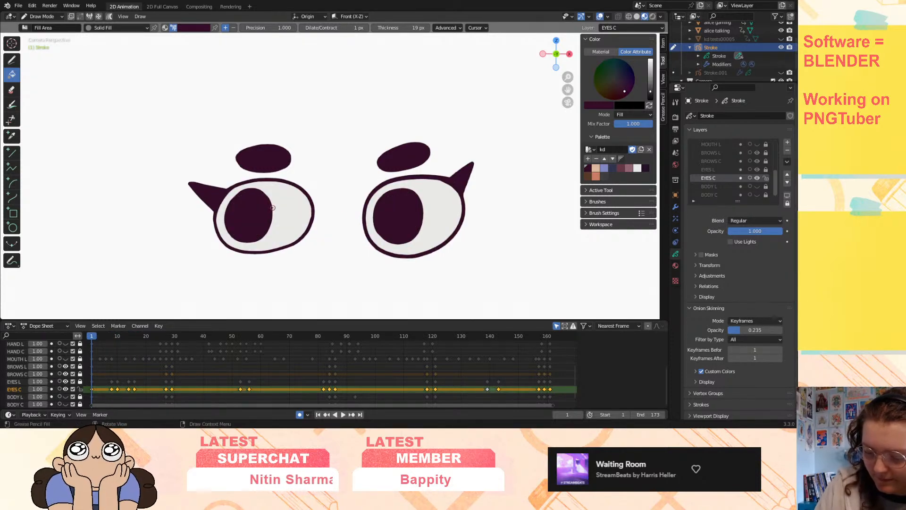
# - Step forward through the EYES C keyframes from frame 1 to 143 to check the pupil fills
pyautogui.press('Up')
pyautogui.press('Up')
pyautogui.press('Up')
pyautogui.press('Up')
pyautogui.press('Up')
pyautogui.press('Up')
pyautogui.press('Up')
pyautogui.press('Up')
pyautogui.press('Up')
pyautogui.press('Up')
pyautogui.press('Up')
pyautogui.press('Up')
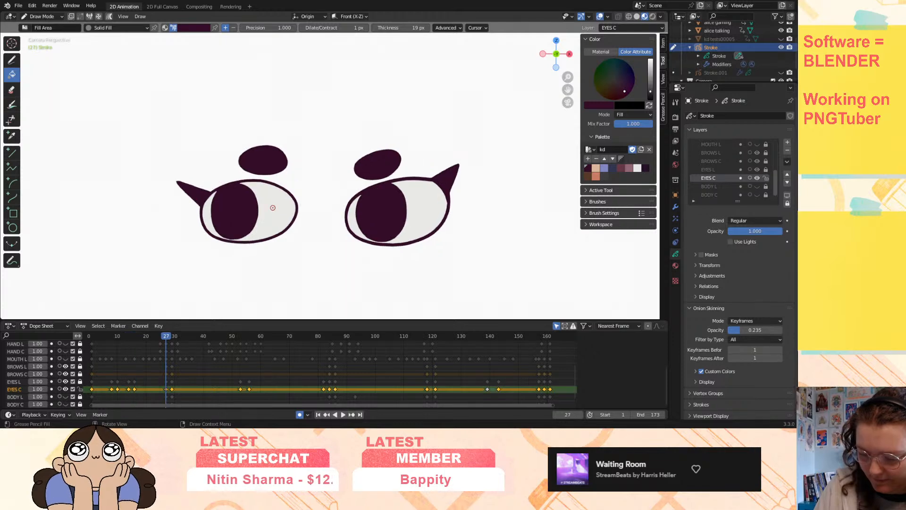
pyautogui.press('Up')
pyautogui.press('Up')
pyautogui.press('Up')
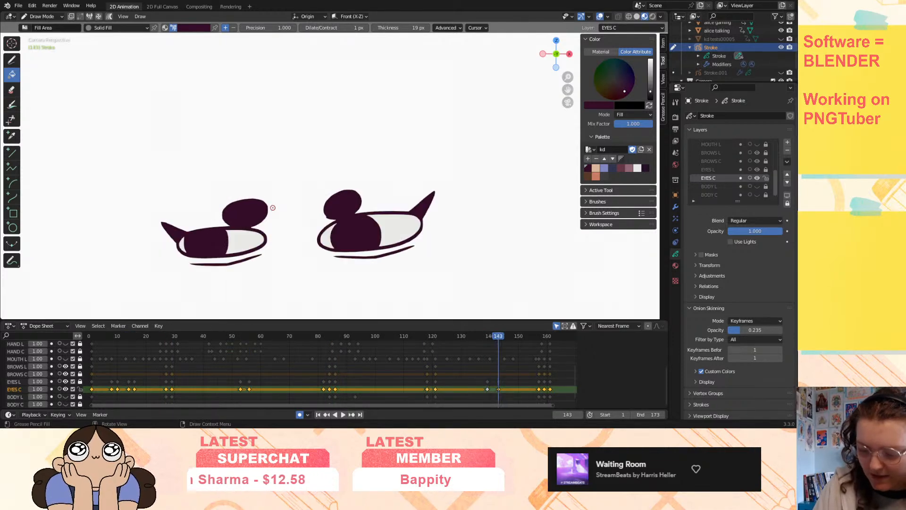
# - Show the BODY L, BODY C and MOUTH L layers with the whole character in view
pyautogui.click(66, 397)
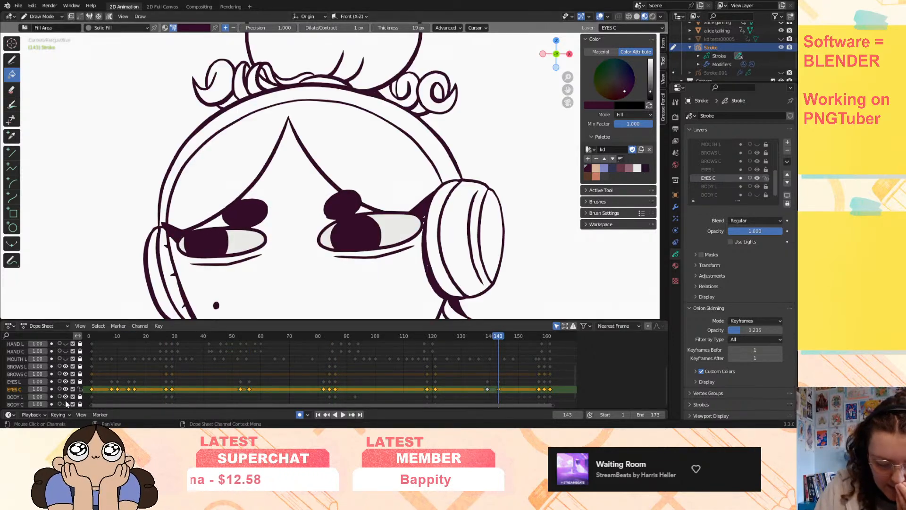
pyautogui.click(65, 405)
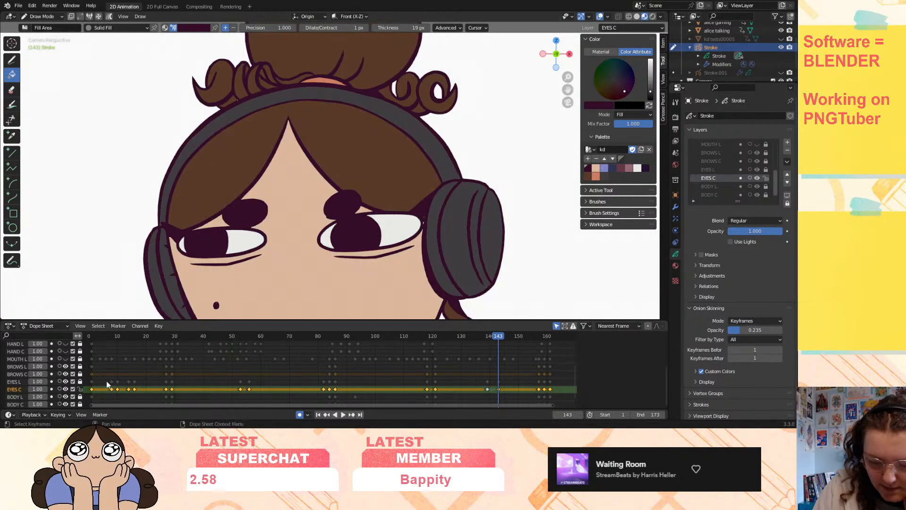
pyautogui.moveTo(567, 77); pyautogui.dragTo(561, 156)
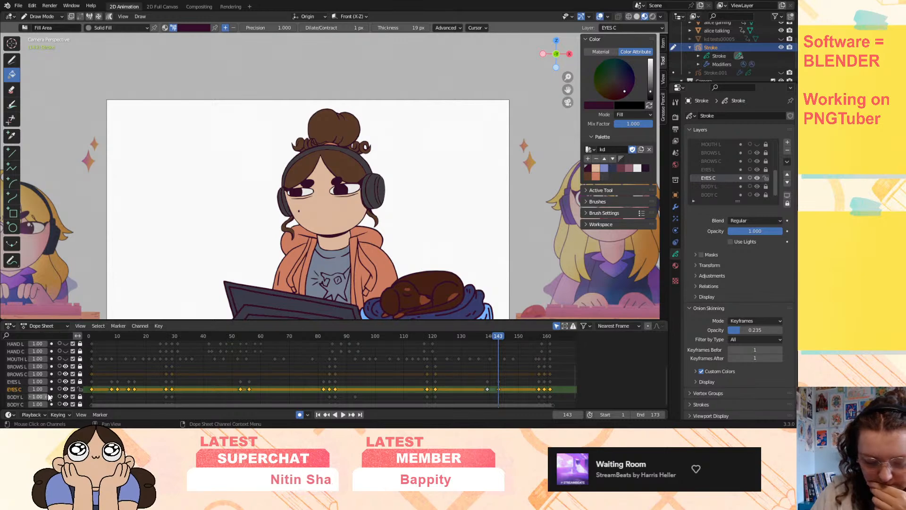
pyautogui.scroll(-2, 28, 397)
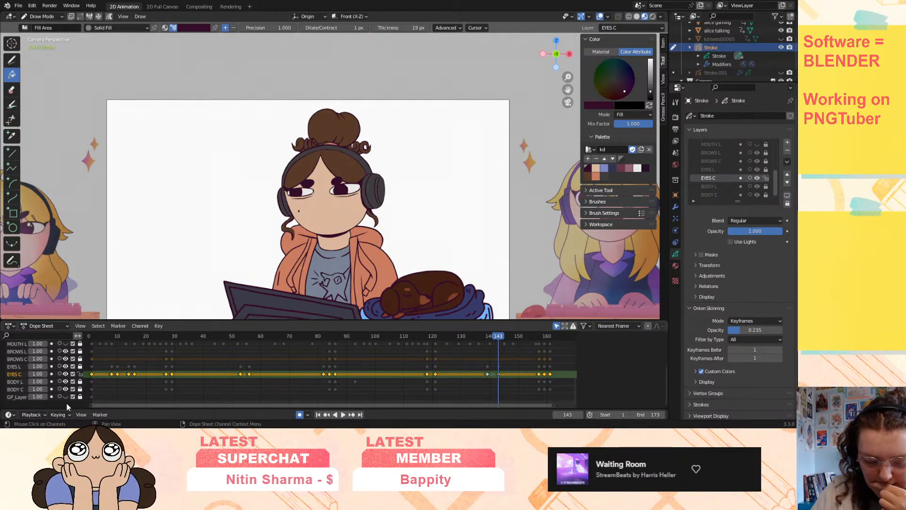
pyautogui.scroll(4, 71, 399)
pyautogui.click(65, 377)
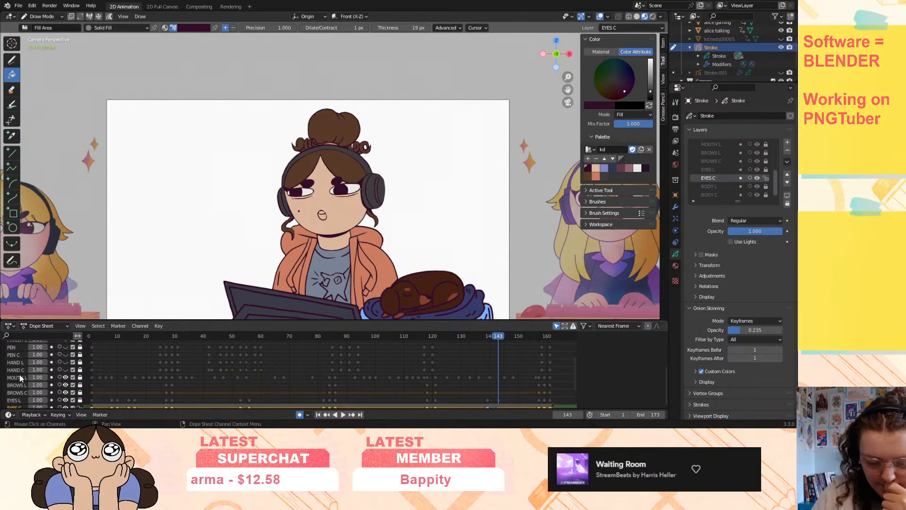
# - Make MOUTH L the active layer and show the hand, pen and finger layers
pyautogui.click(19, 377)
pyautogui.click(66, 362)
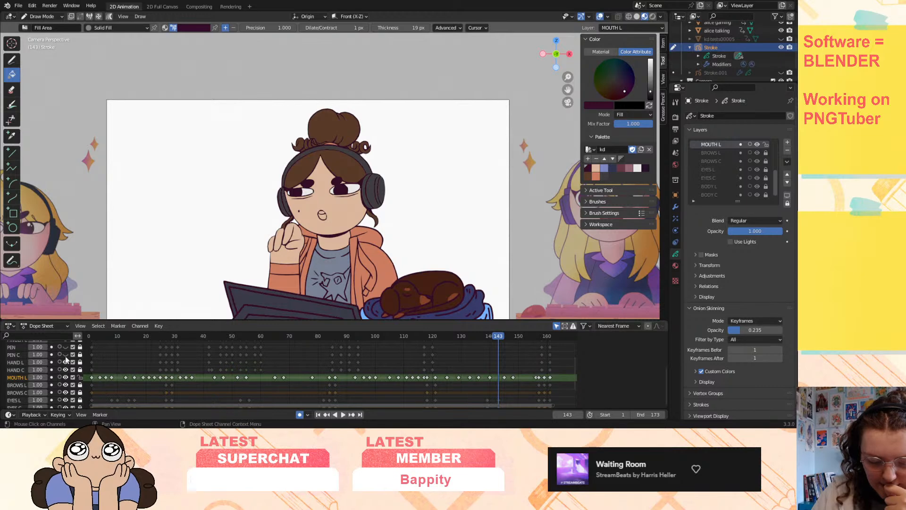
pyautogui.click(66, 355)
pyautogui.scroll(2, 65, 355)
pyautogui.click(65, 364)
pyautogui.click(65, 357)
pyautogui.click(65, 349)
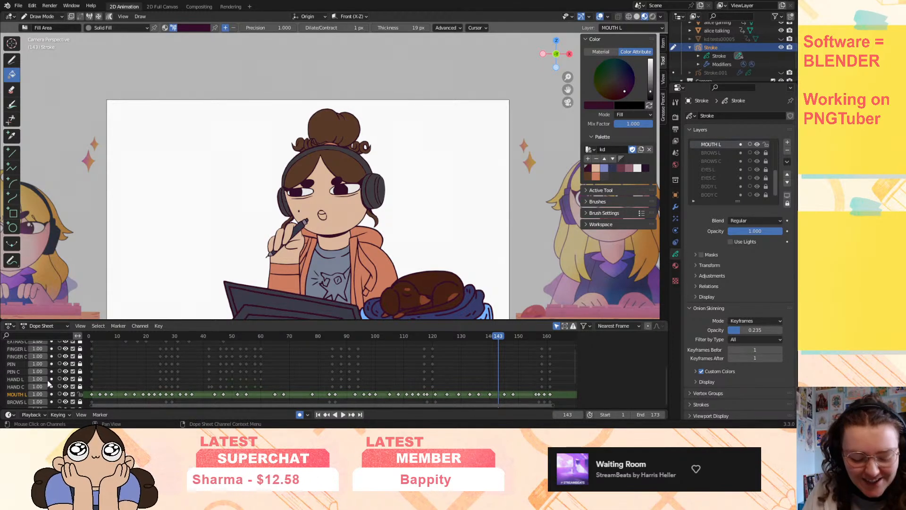
# - Hide the finger and pen layers, go to frame 1 and show them again to check the hand artwork
pyautogui.click(66, 356)
pyautogui.click(66, 363)
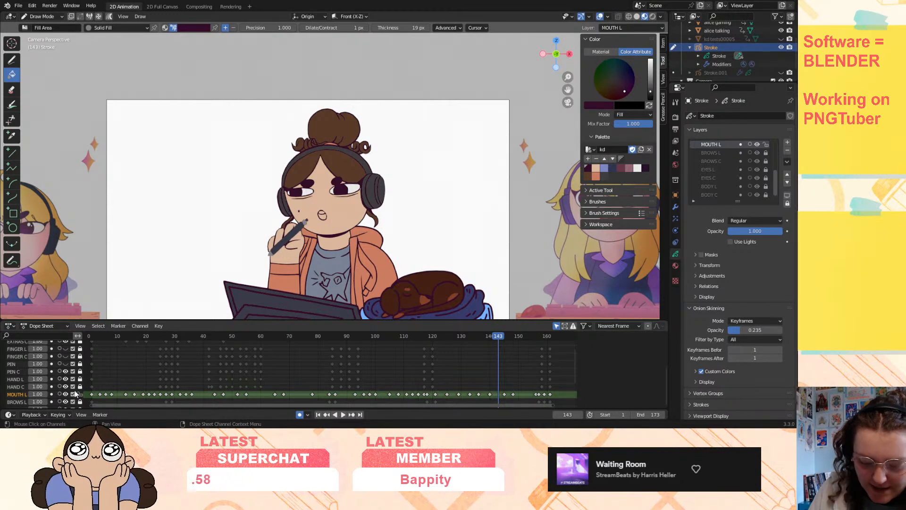
pyautogui.click(66, 372)
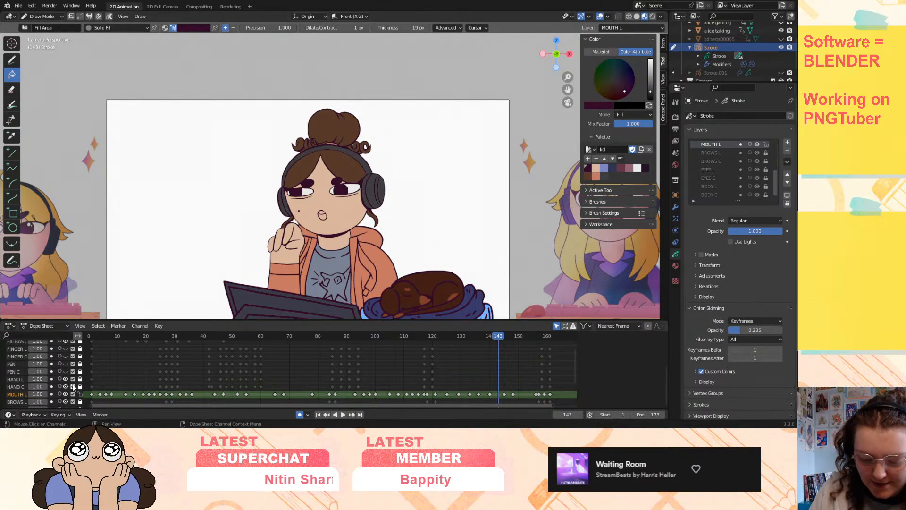
pyautogui.moveTo(118, 336); pyautogui.dragTo(92, 361)
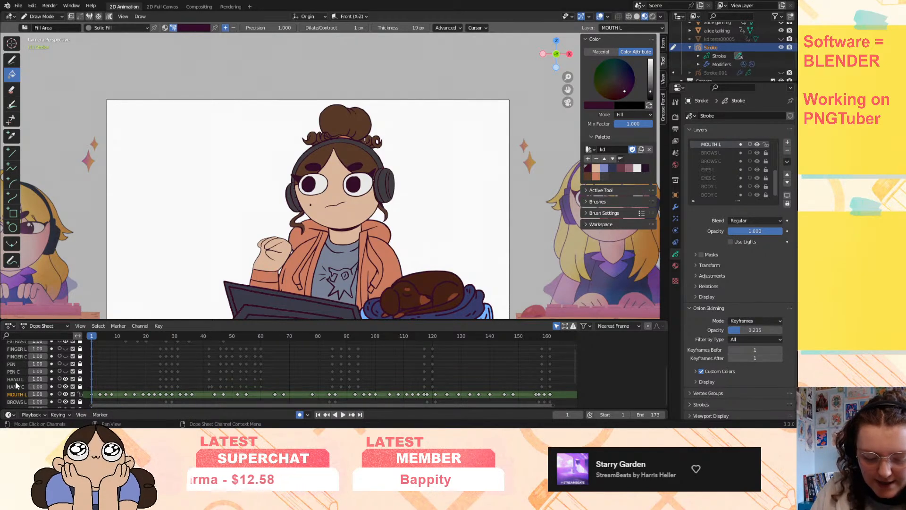
pyautogui.click(65, 371)
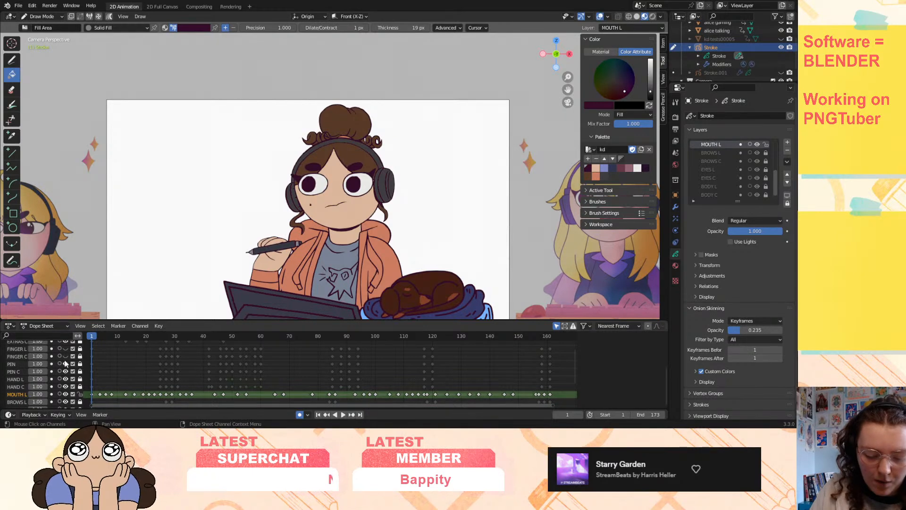
pyautogui.click(65, 348)
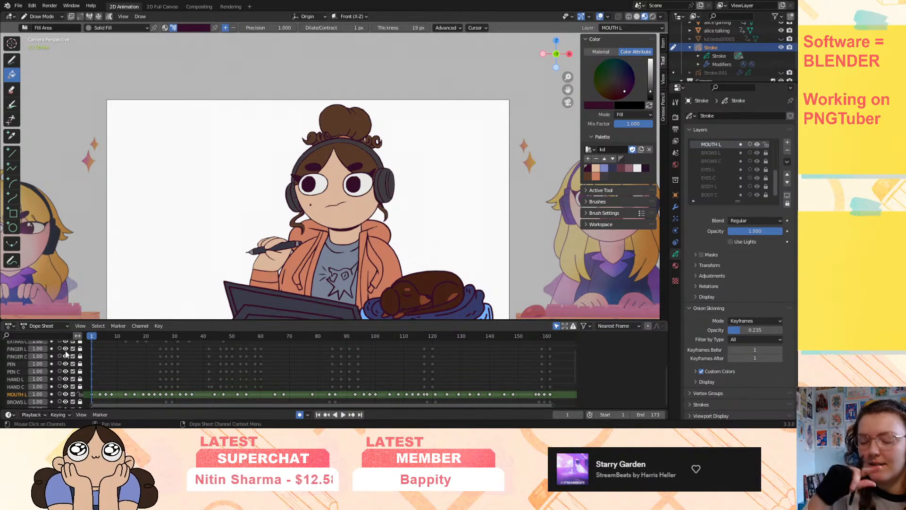
# - Play the animation with HAND L and HAND C hidden, restore both layers and scrub to frame 54
pyautogui.click(66, 379)
pyautogui.click(66, 386)
pyautogui.press('space')
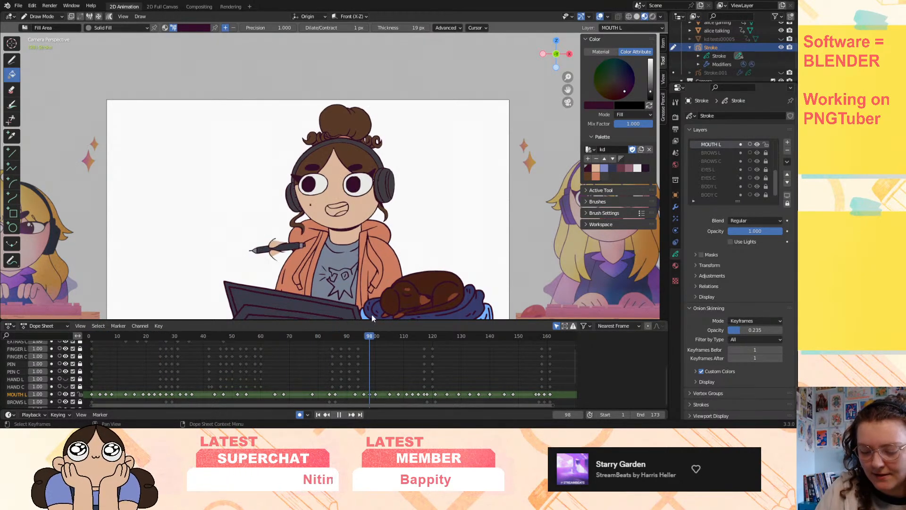
pyautogui.press('space')
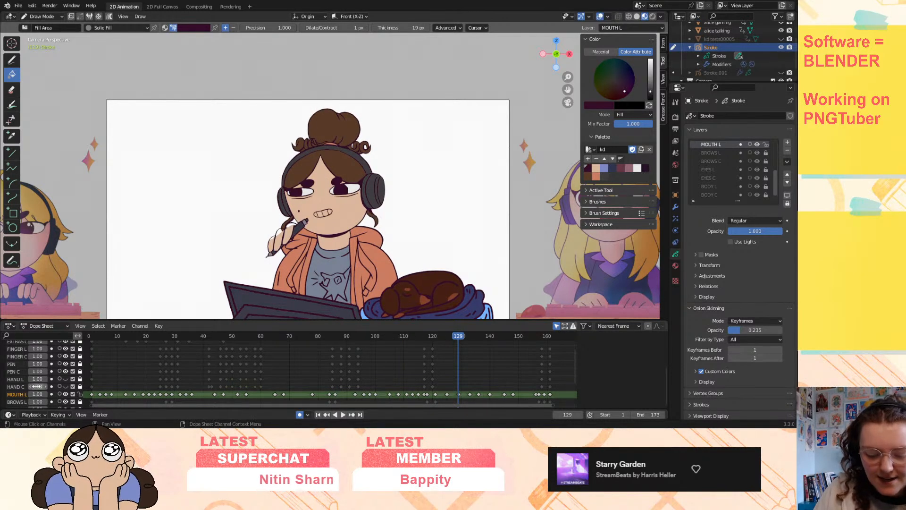
pyautogui.click(66, 387)
pyautogui.click(66, 379)
pyautogui.moveTo(148, 336); pyautogui.dragTo(243, 341)
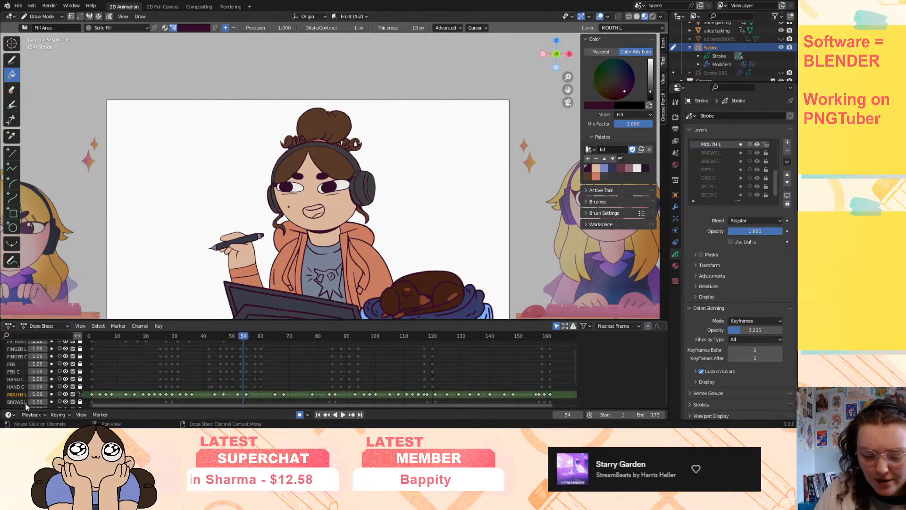
# - Duplicate the MOUTH L layer and rename the copy MOUTH C, keeping EYES C locked
pyautogui.scroll(-2, 8, 375)
pyautogui.scroll(-2, 15, 382)
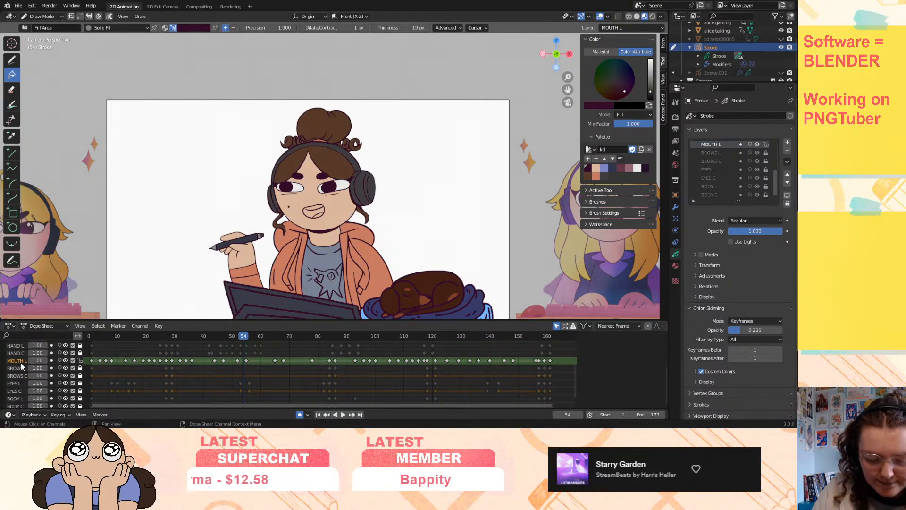
pyautogui.click(787, 161)
pyautogui.click(762, 182)
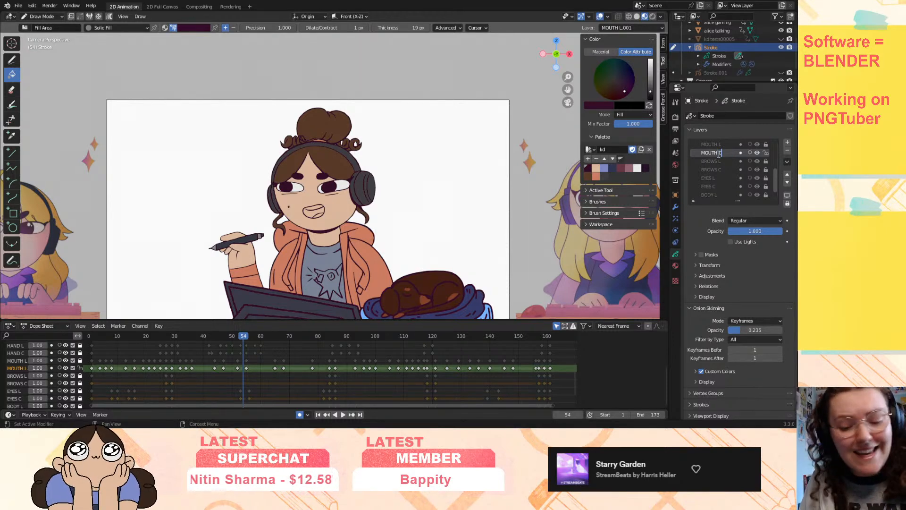
pyautogui.press('Return')
pyautogui.click(765, 186)
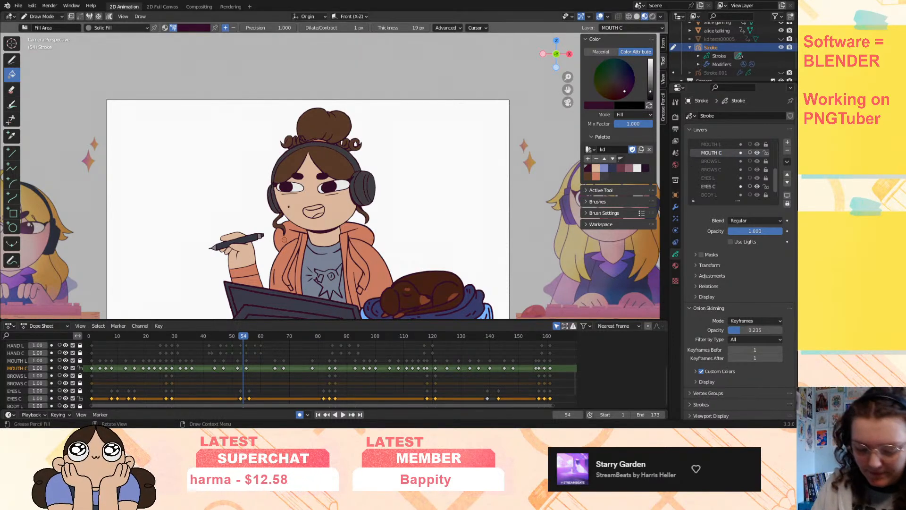
pyautogui.hotkey('ctrl', 'z')
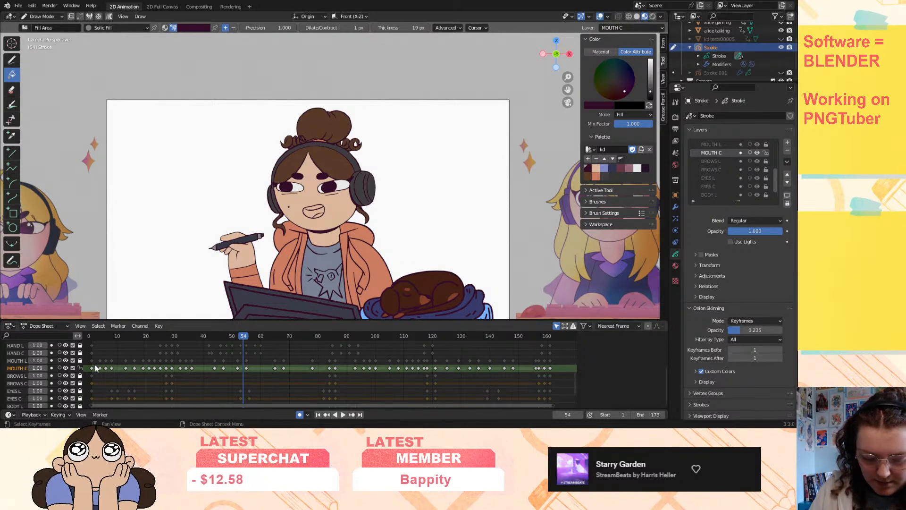
# - Fill the open mouth with dark mauve-red on MOUTH C keyframe 4 and the two keyframes following it
pyautogui.click(92, 336)
pyautogui.press('space')
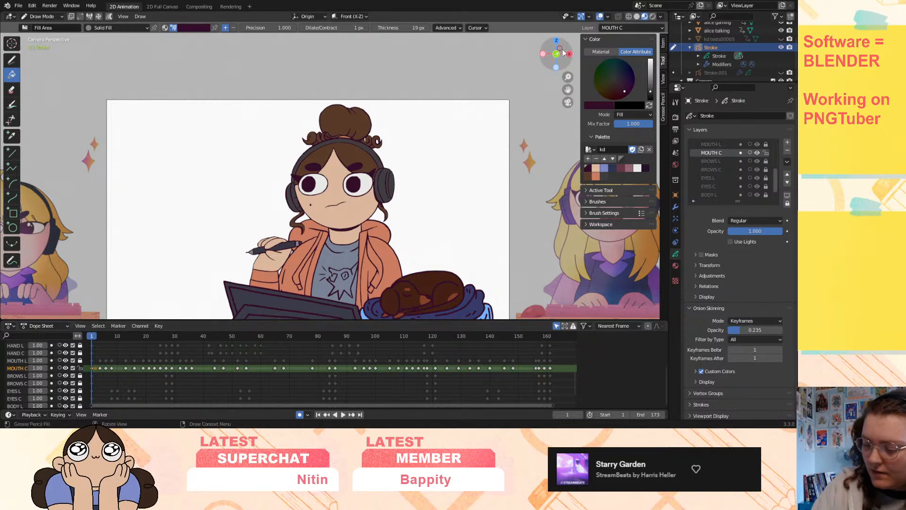
pyautogui.moveTo(567, 77); pyautogui.dragTo(494, 70)
pyautogui.click(630, 168)
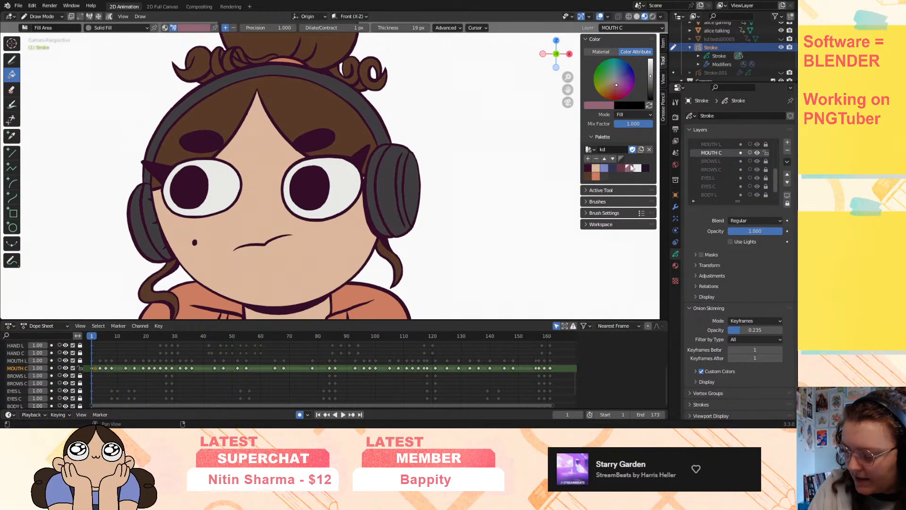
pyautogui.press('Down')
pyautogui.press('Up')
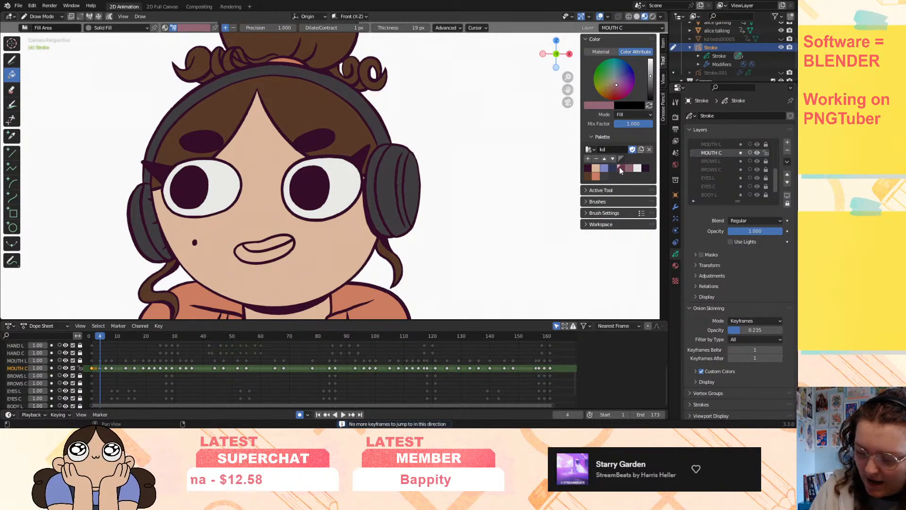
pyautogui.click(620, 169)
pyautogui.click(263, 257)
pyautogui.press('Up')
pyautogui.click(285, 253)
pyautogui.press('Up')
pyautogui.click(287, 252)
# - Fill the open mouth with dark mauve-red on two MOUTH C keyframes between frames 13 and 27
pyautogui.press('Up')
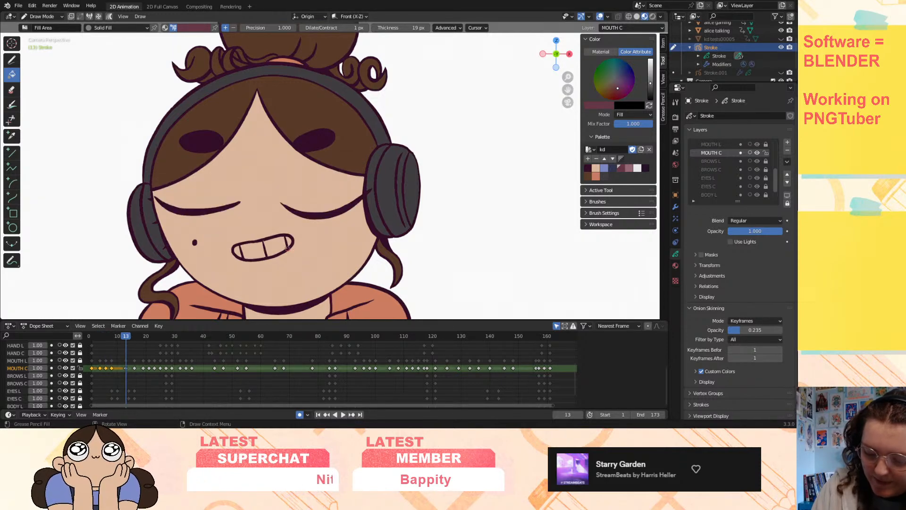
pyautogui.press('Up')
pyautogui.press('Up')
pyautogui.click(287, 252)
pyautogui.press('Up')
pyautogui.click(262, 255)
pyautogui.press('Up')
pyautogui.press('Up')
pyautogui.press('Up')
pyautogui.press('Up')
pyautogui.press('Up')
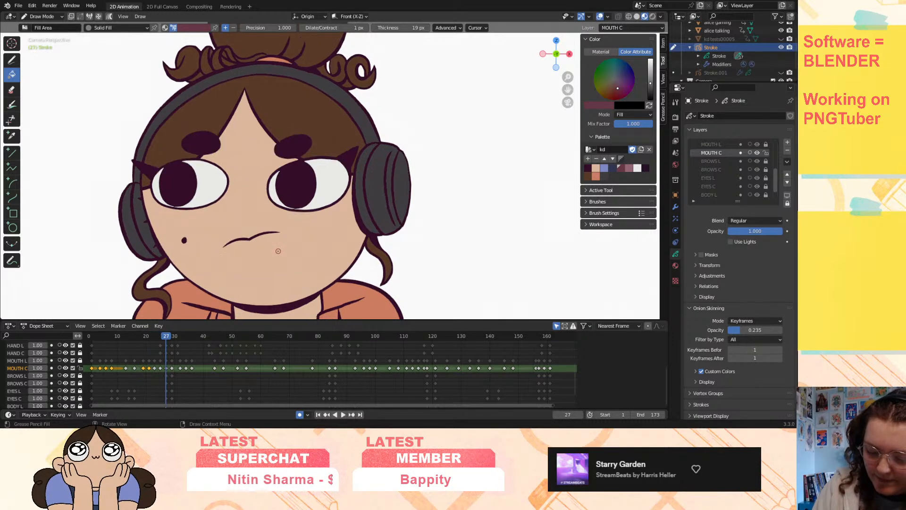
# - Fill the open mouth with dark mauve-red on three consecutive MOUTH C keyframes after frame 27, through frame 36
pyautogui.click(206, 261)
pyautogui.press('Up')
pyautogui.click(204, 265)
pyautogui.press('Up')
pyautogui.click(220, 260)
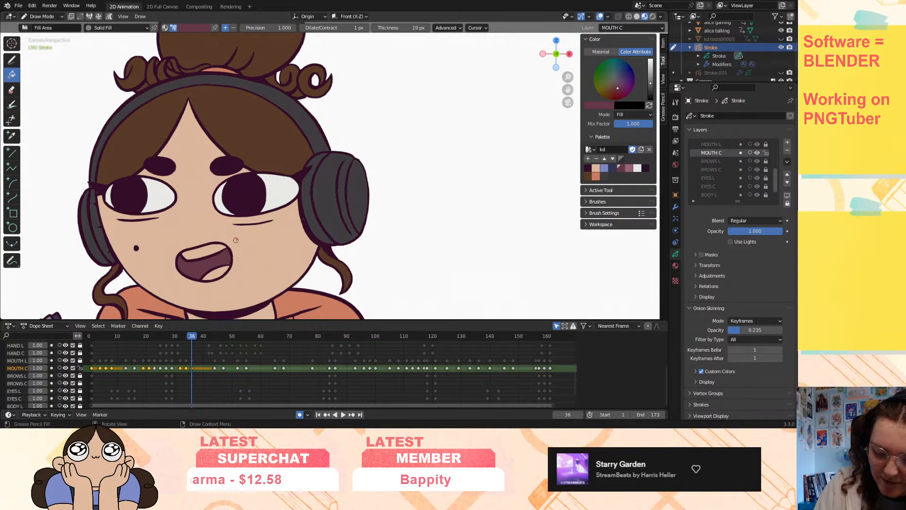
# - Fill the open mouth with dark mauve-red on the MOUTH C keyframes between frames 36 and 52
pyautogui.press('Up')
pyautogui.press('Up')
pyautogui.press('Up')
pyautogui.press('Down')
pyautogui.click(205, 261)
pyautogui.press('Down')
pyautogui.press('Up')
pyautogui.press('Up')
pyautogui.click(211, 260)
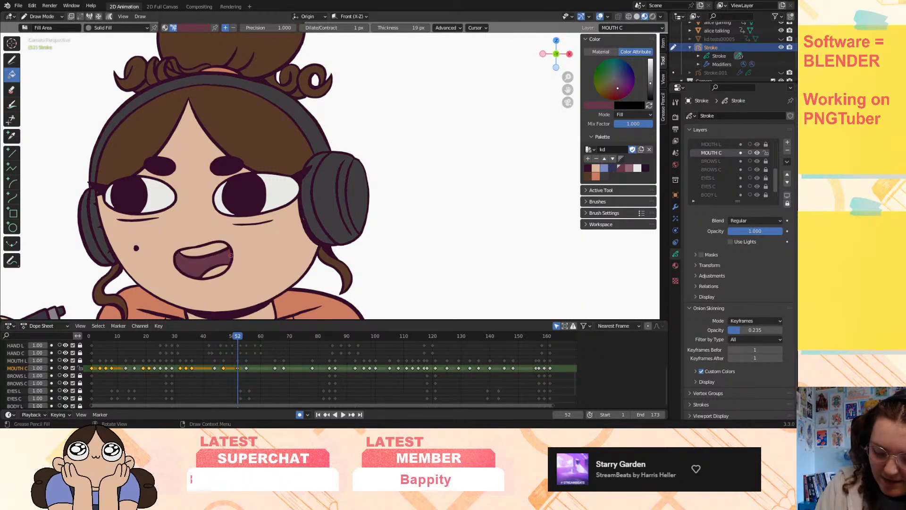
# - Fill the open mouth with dark mauve-red on the MOUTH C keyframes after frame 52, through frame 84
pyautogui.press('Up')
pyautogui.press('Up')
pyautogui.click(212, 258)
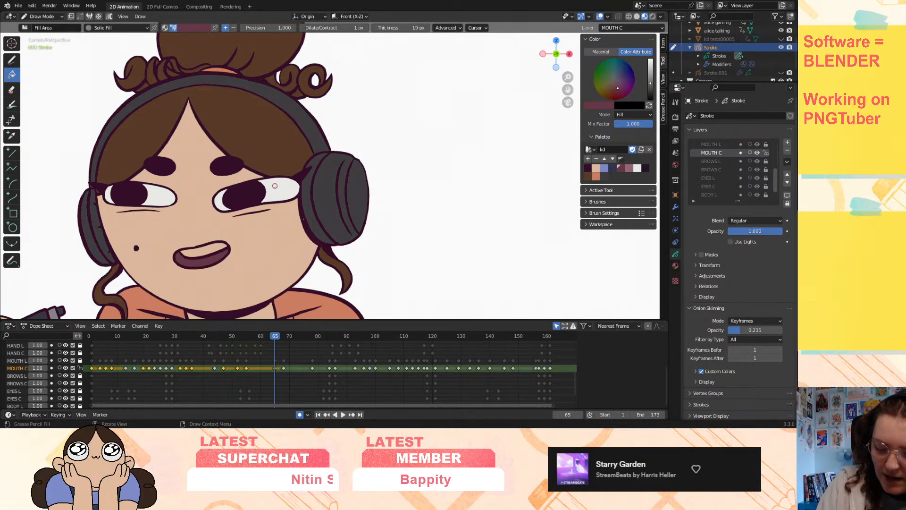
pyautogui.press('Up')
pyautogui.press('Up')
pyautogui.click(206, 261)
pyautogui.press('Up')
pyautogui.click(263, 252)
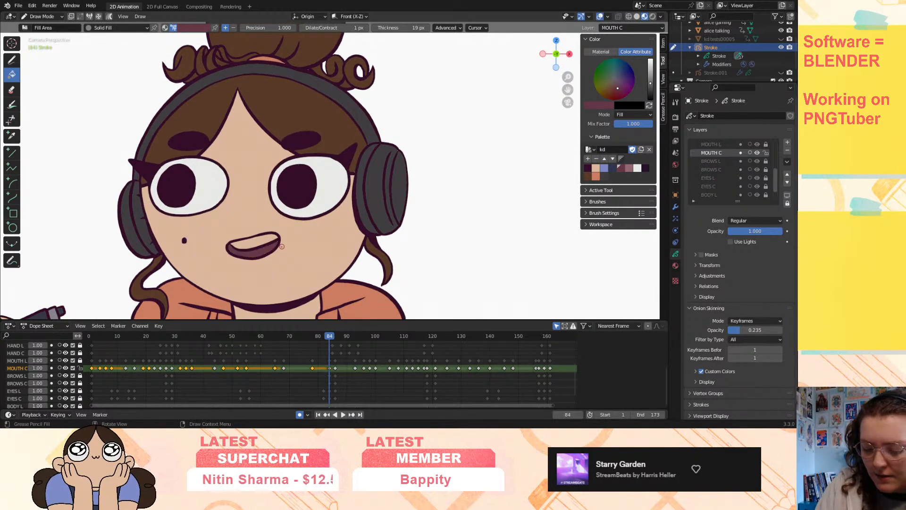
# - Fill the open mouth with dark mauve-red on the MOUTH C keyframes after frame 84, through frame 96
pyautogui.press('Up')
pyautogui.click(275, 250)
pyautogui.press('Up')
pyautogui.press('Up')
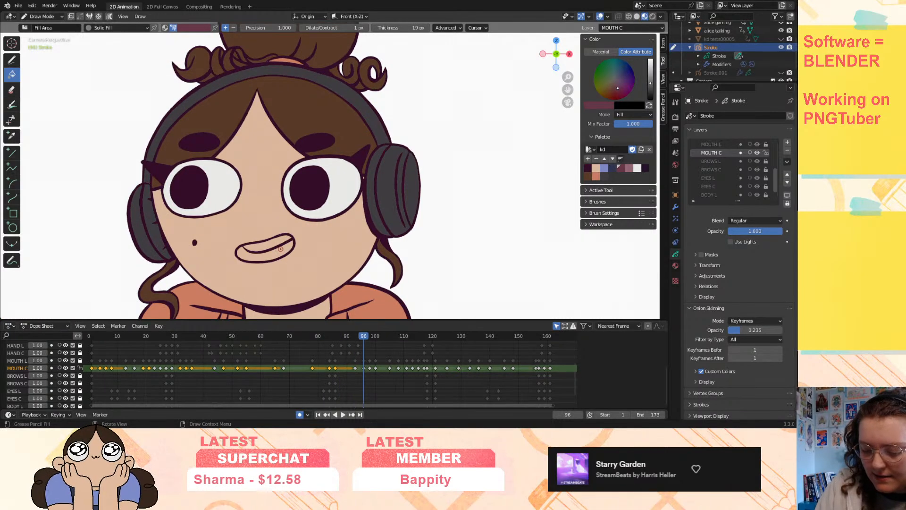
pyautogui.click(281, 250)
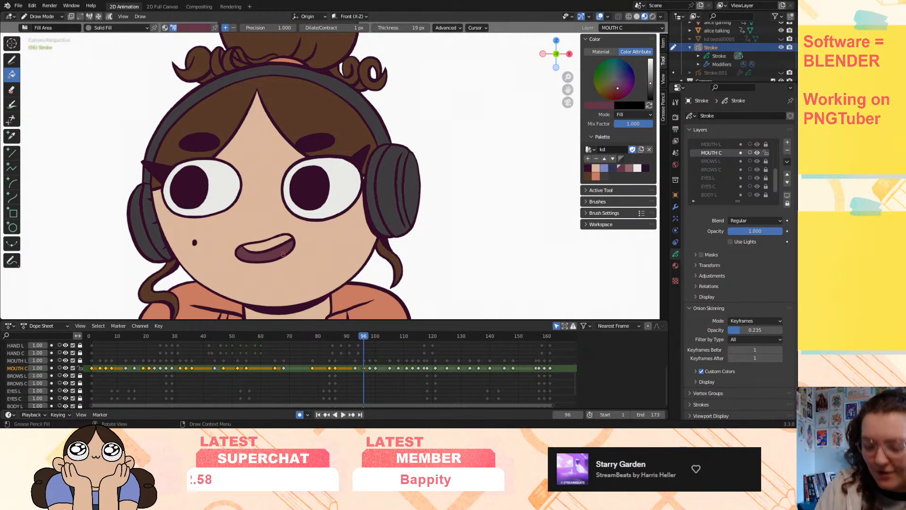
# - Step through the MOUTH C keyframes following frame 96 and fill the open mouth with dark mauve-red
pyautogui.press('Up')
pyautogui.press('Up')
pyautogui.press('Down')
pyautogui.press('Up')
pyautogui.press('Up')
pyautogui.press('Up')
pyautogui.press('Up')
pyautogui.press('Up')
pyautogui.press('Down')
pyautogui.click(286, 249)
# - Fill the remaining open mouths with dark mauve-red on the MOUTH C keyframes leading up to frame 140
pyautogui.press('Up')
pyautogui.press('Up')
pyautogui.press('Up')
pyautogui.press('Up')
pyautogui.click(264, 261)
pyautogui.press('Up')
pyautogui.click(267, 259)
pyautogui.press('Up')
pyautogui.click(236, 269)
pyautogui.press('Up')
pyautogui.press('Up')
pyautogui.click(232, 261)
pyautogui.press('Up')
pyautogui.press('Up')
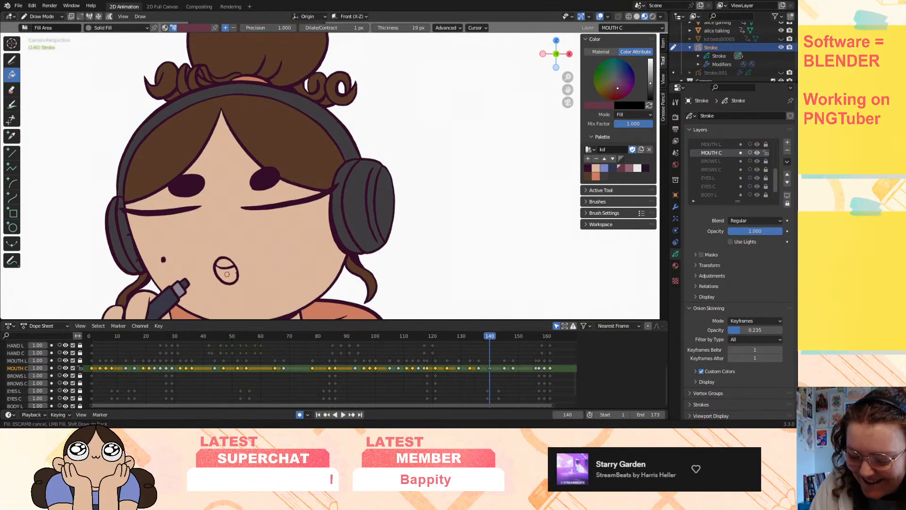
# - Fill the open mouth with dark mauve-red on the MOUTH C keyframes from frame 140 through frame 161
pyautogui.press('Up')
pyautogui.press('Up')
pyautogui.press('Up')
pyautogui.press('Up')
pyautogui.press('Up')
pyautogui.click(264, 251)
pyautogui.press('Up')
pyautogui.click(276, 247)
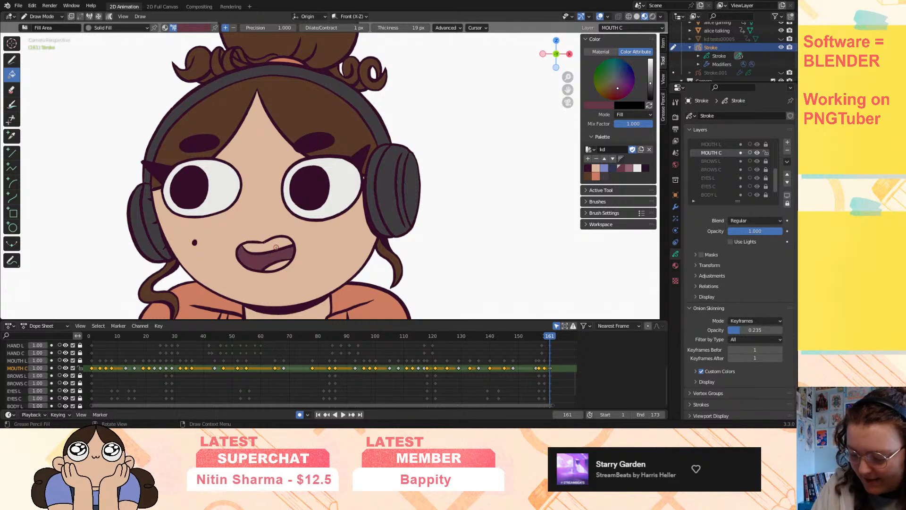
# - Choose the lighter mauve-pink palette colour and fill the tongues on MOUTH C keyframes from frame 161 back to 118
pyautogui.click(631, 168)
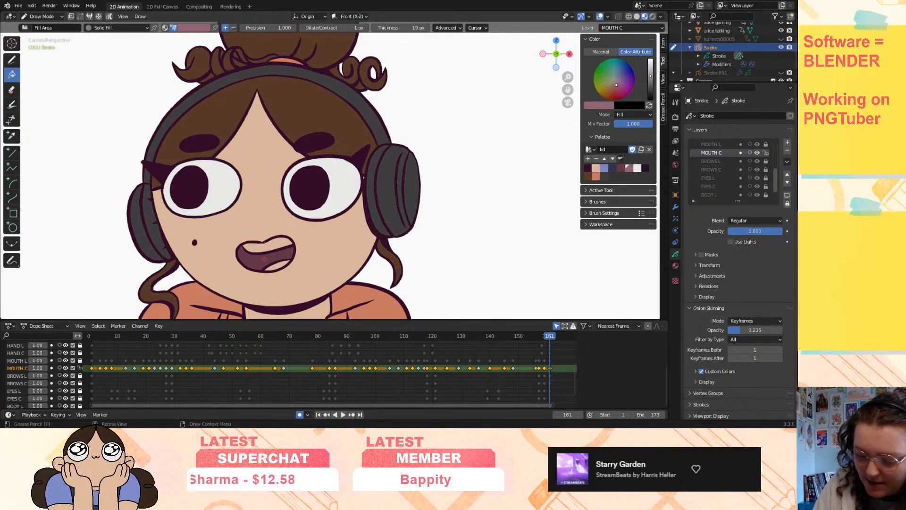
pyautogui.press('Down')
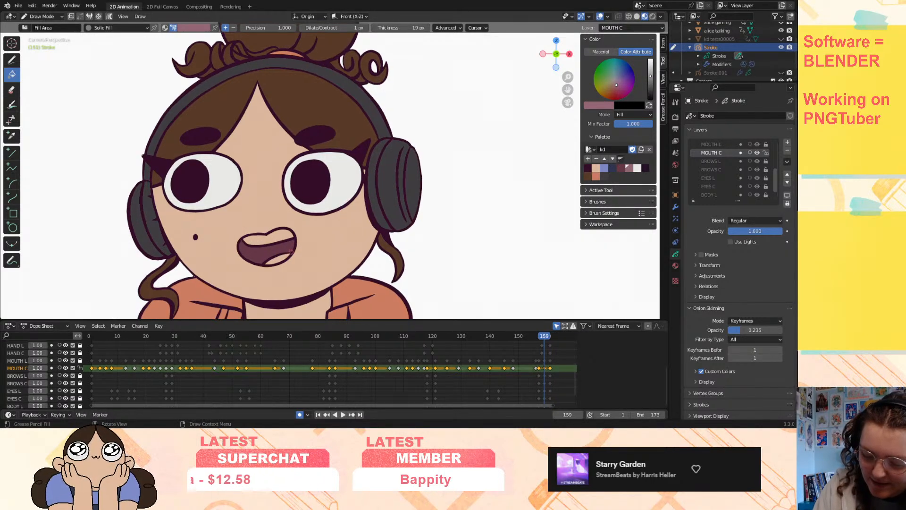
pyautogui.press('Down')
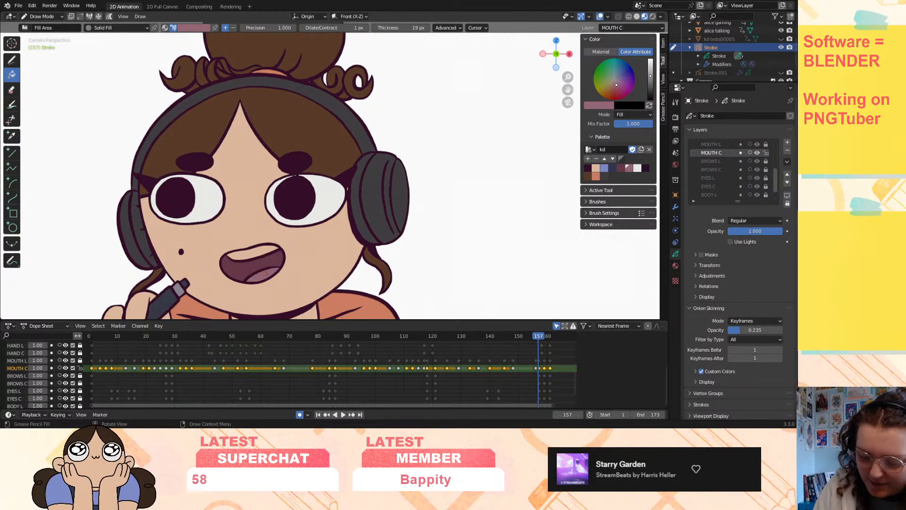
pyautogui.press('Down')
pyautogui.press('Down')
pyautogui.press('Down')
pyautogui.press('Down')
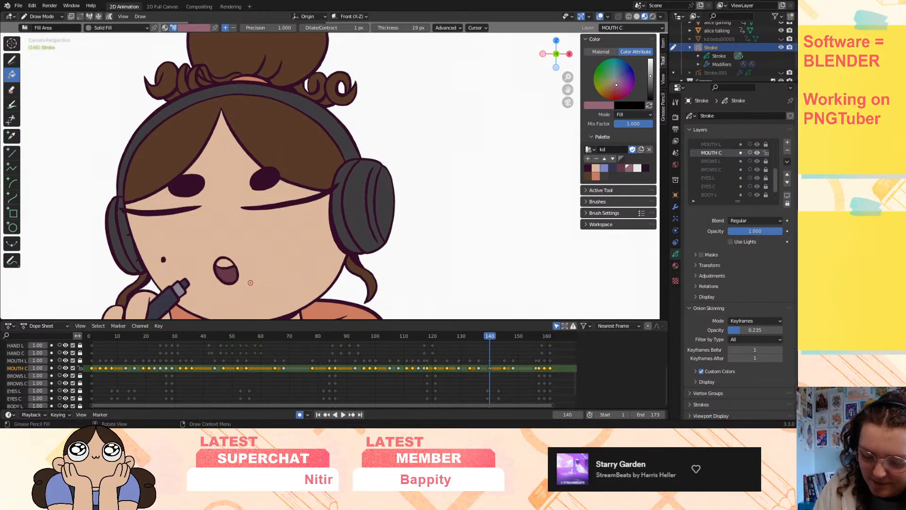
pyautogui.press('Down')
pyautogui.press('Down')
pyautogui.press('Down')
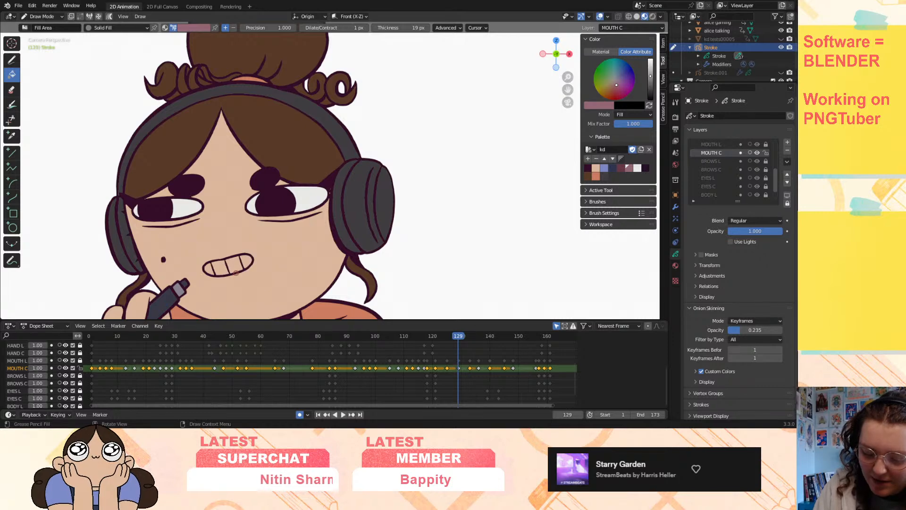
pyautogui.press('Down')
pyautogui.press('Down')
pyautogui.press('Down')
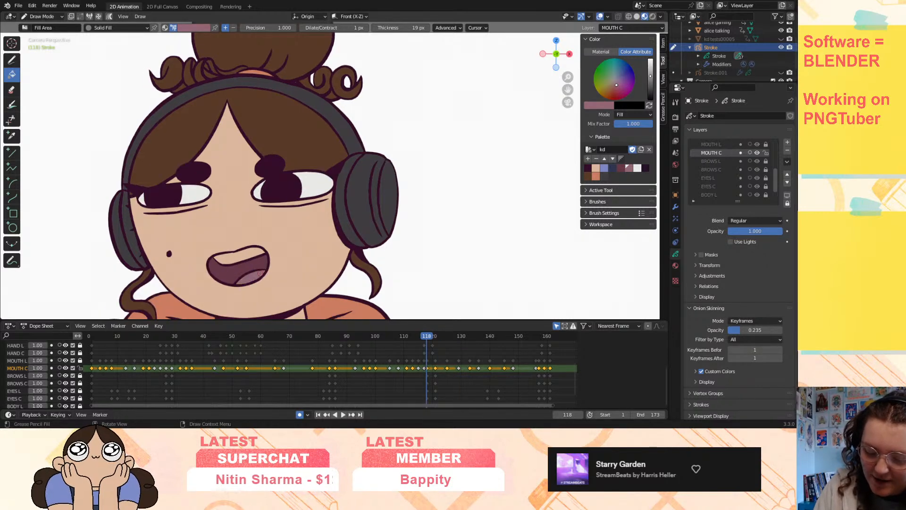
# - Work back through the MOUTH C keyframes from frame 118 to 96, filling visible tongues with mauve-pink
pyautogui.press('Down')
pyautogui.press('Down')
pyautogui.press('Down')
pyautogui.press('Down')
pyautogui.press('Down')
pyautogui.press('Down')
pyautogui.press('Down')
pyautogui.press('Down')
pyautogui.press('Down')
pyautogui.press('Down')
pyautogui.press('Down')
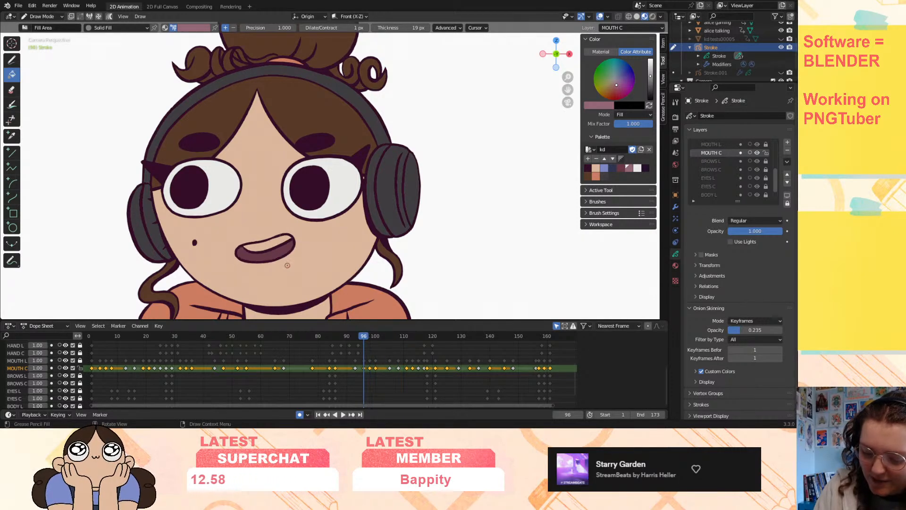
# - Work back through the MOUTH C keyframes from frame 96 to 55, filling visible tongues with mauve-pink
pyautogui.press('Down')
pyautogui.press('Down')
pyautogui.press('Down')
pyautogui.press('Down')
pyautogui.press('Down')
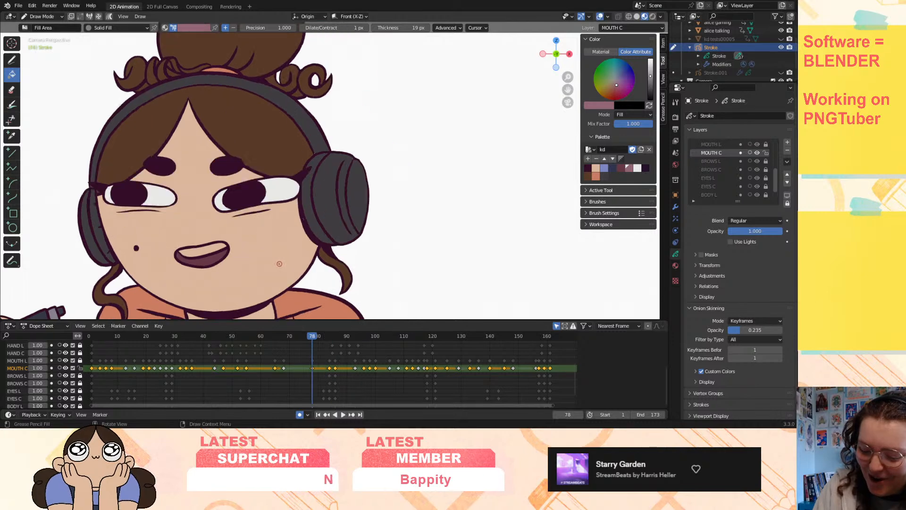
pyautogui.press('Down')
pyautogui.press('Down')
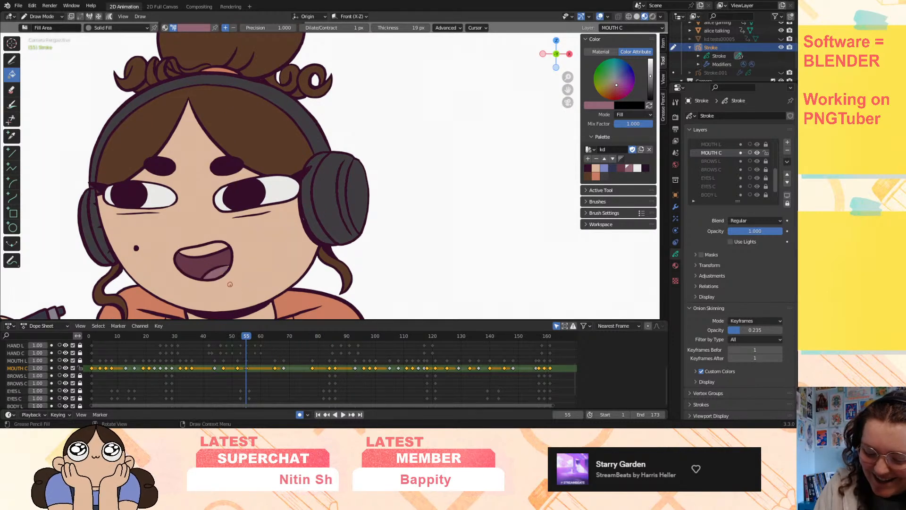
# - Fill the tongues with mauve-pink on the MOUTH C keyframes between frames 55 and 34
pyautogui.press('Down')
pyautogui.press('Down')
pyautogui.press('Down')
pyautogui.press('Down')
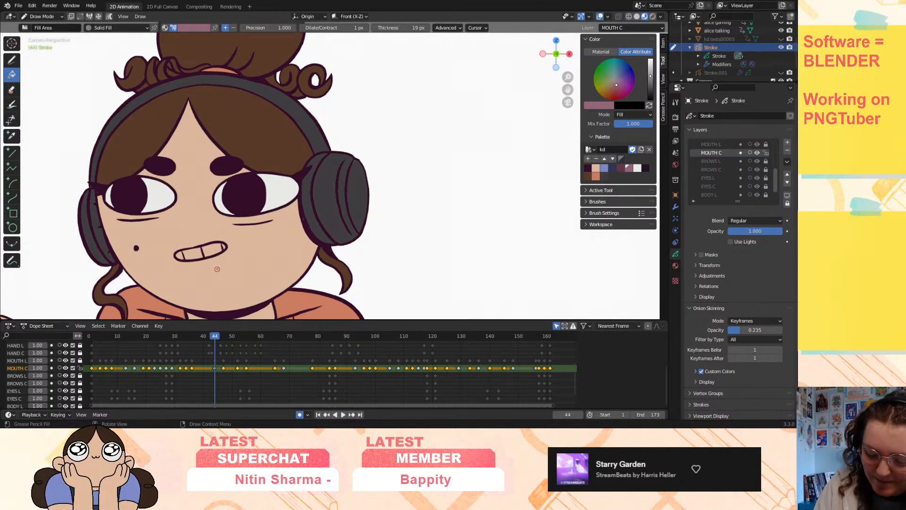
pyautogui.press('Down')
pyautogui.press('Up')
pyautogui.press('Up')
pyautogui.press('Up')
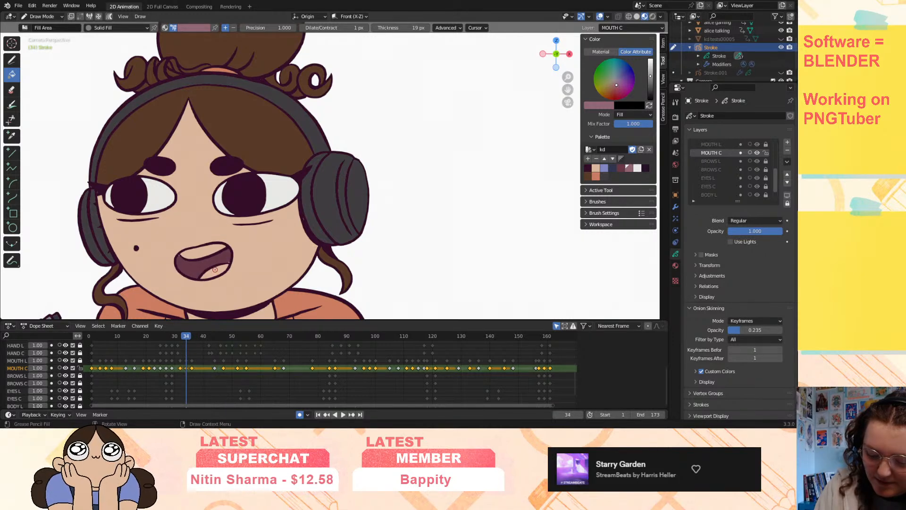
pyautogui.press('Down')
pyautogui.click(219, 272)
# - Check the tongue fills on the MOUTH C keyframes between frames 34 and 55
pyautogui.press('Up')
pyautogui.press('Up')
pyautogui.press('Up')
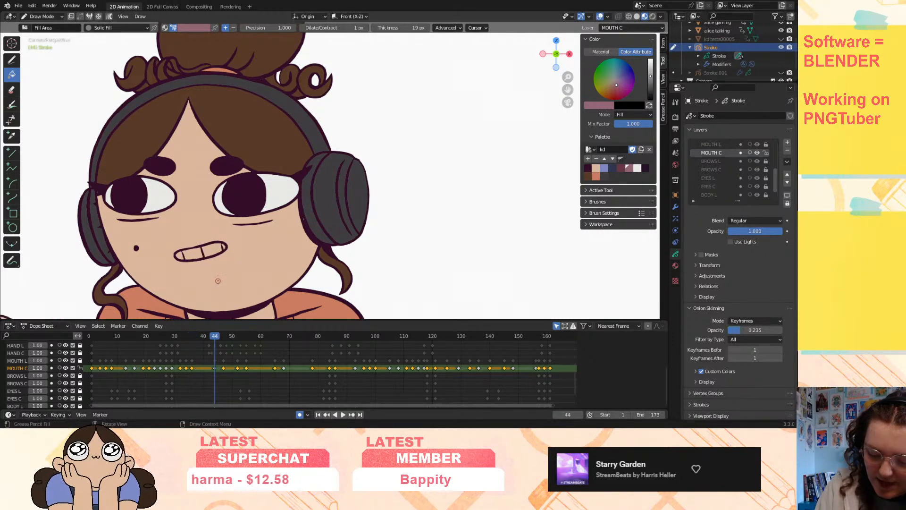
pyautogui.press('Up')
pyautogui.press('Up')
pyautogui.press('Up')
pyautogui.press('Up')
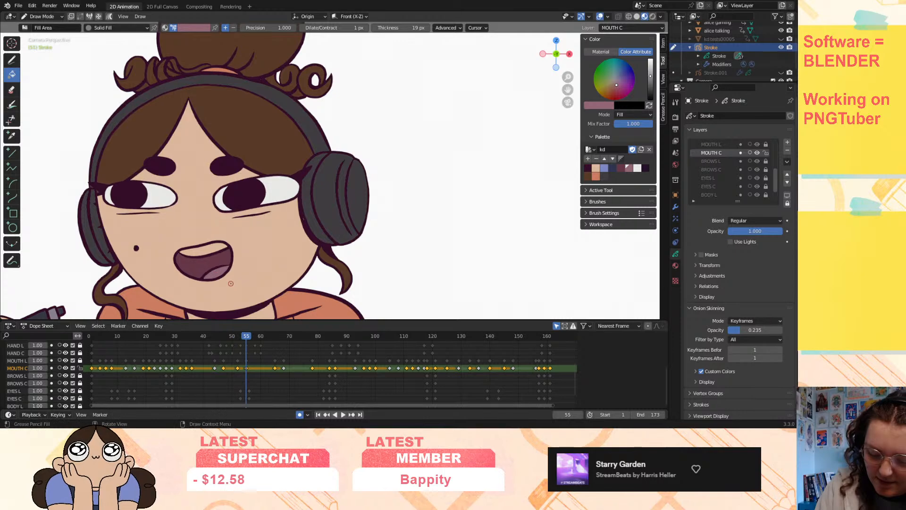
pyautogui.press('Down')
pyautogui.press('Down')
pyautogui.press('Down')
pyautogui.press('Down')
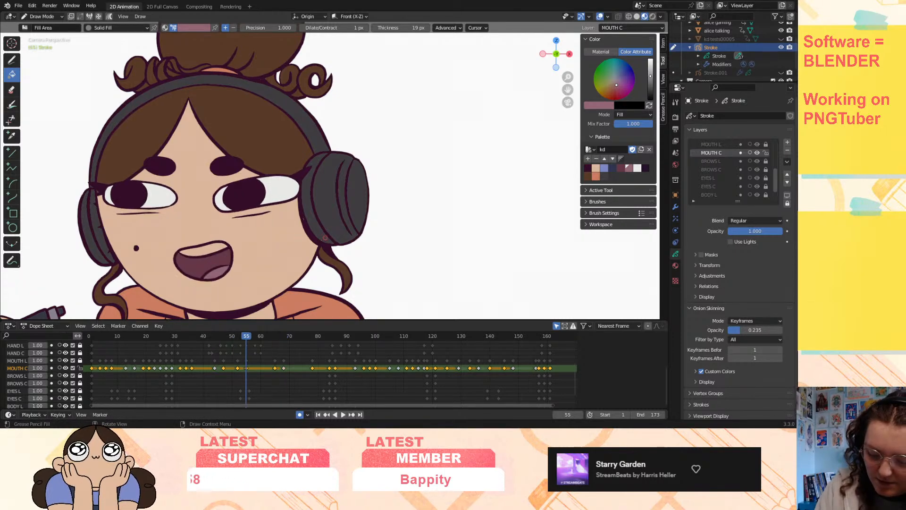
# - Fill the tongue with mauve-pink on the MOUTH C keyframe at frame 34 and step back to frame 27
pyautogui.press('Down')
pyautogui.press('Down')
pyautogui.press('Down')
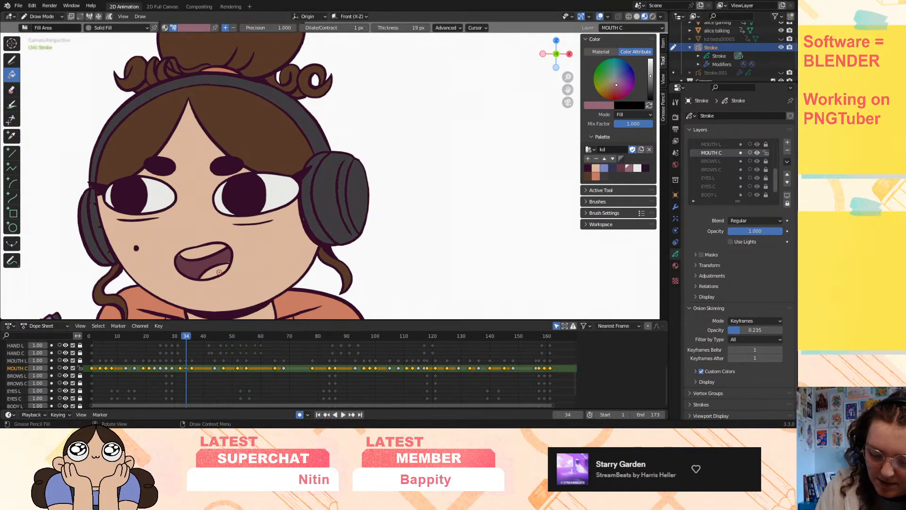
pyautogui.press('Down')
pyautogui.press('Down')
pyautogui.press('Down')
pyautogui.press('Down')
pyautogui.press('Down')
pyautogui.press('Down')
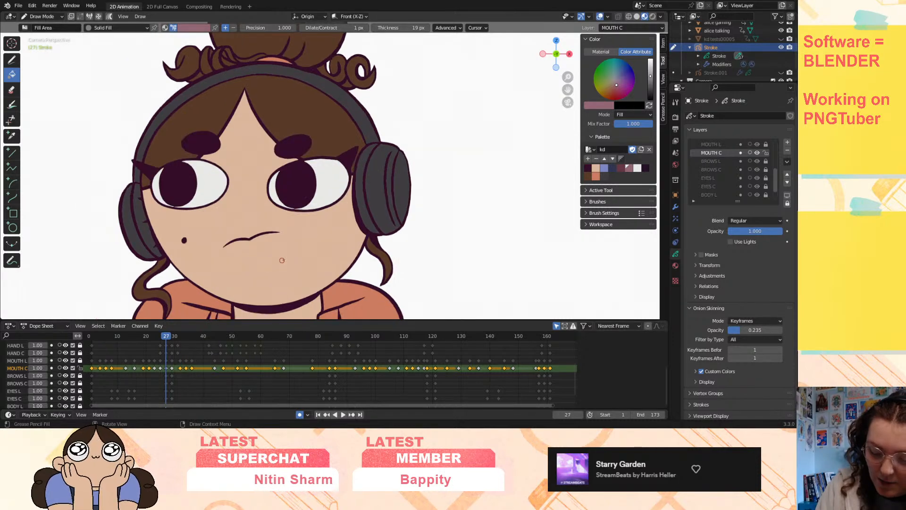
# - Go back through the MOUTH C keyframes to frame 1 and choose white from the palette as the fill colour
pyautogui.press('Down')
pyautogui.press('Down')
pyautogui.press('Down')
pyautogui.press('Down')
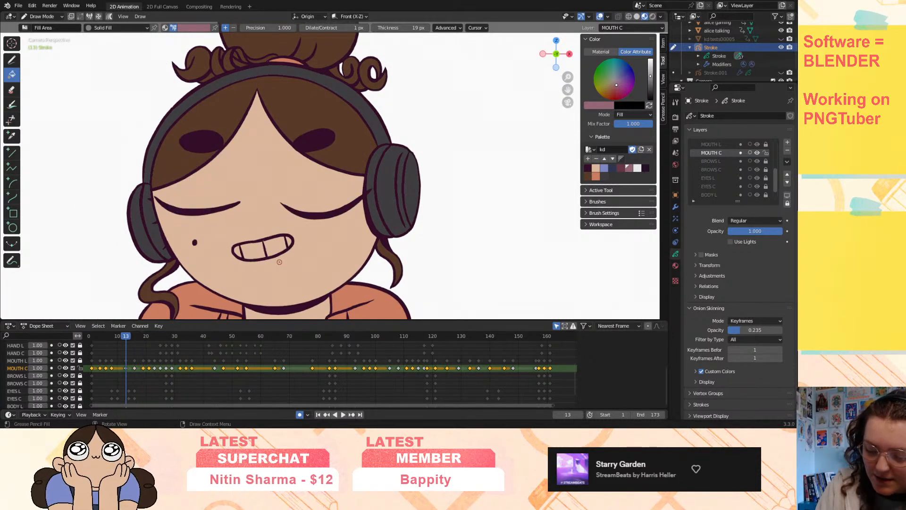
pyautogui.press('Down')
pyautogui.press('Down')
pyautogui.press('Up')
pyautogui.press('Down')
pyautogui.press('Down')
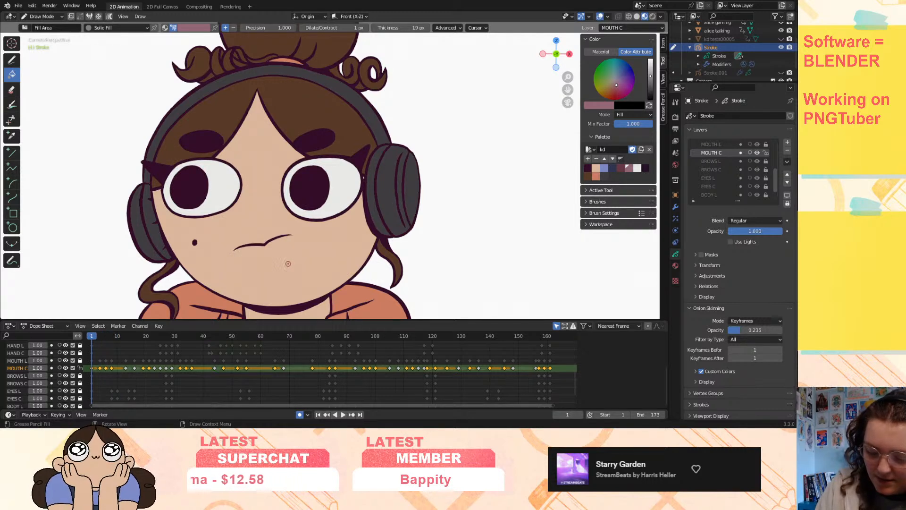
pyautogui.click(638, 169)
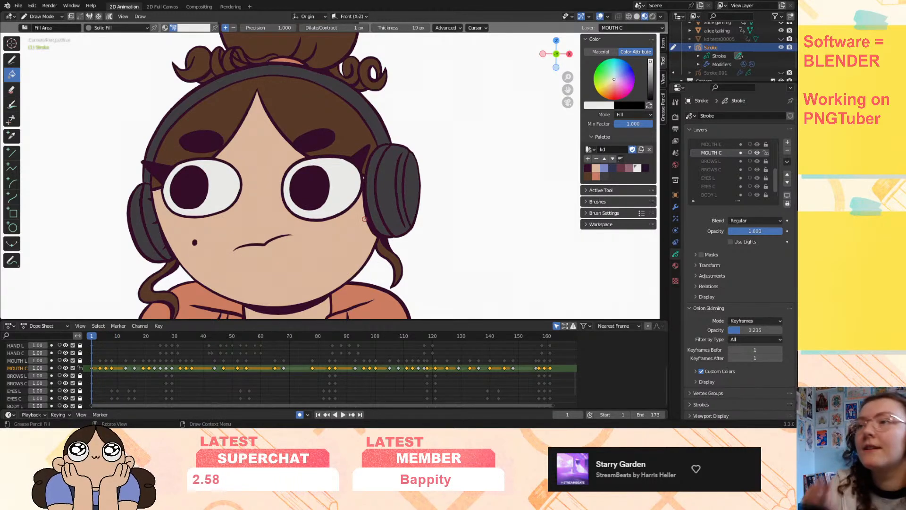
# - Play the animation in full camera view, scrub through the early frames and stop playback
pyautogui.moveTo(568, 77)
pyautogui.mouseDown()
pyautogui.moveTo(561, 144)
pyautogui.moveTo(561, 62)
pyautogui.mouseUp()
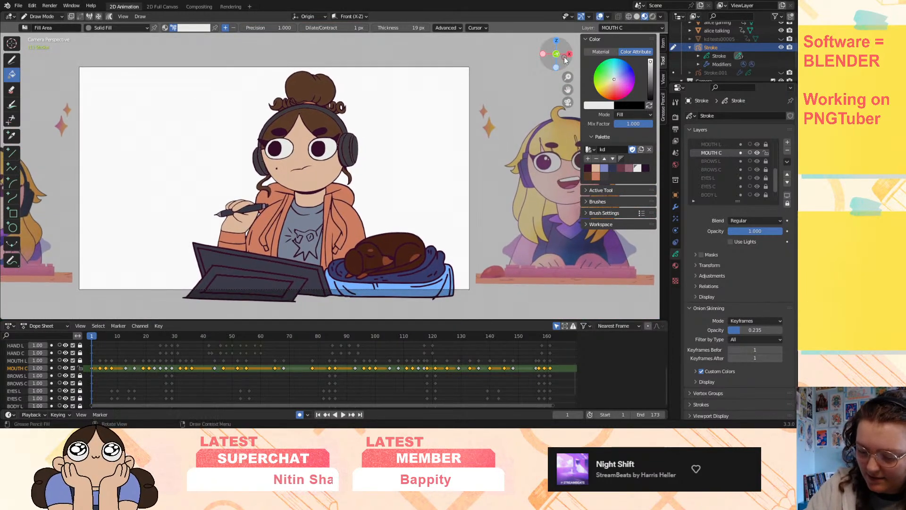
pyautogui.click(343, 415)
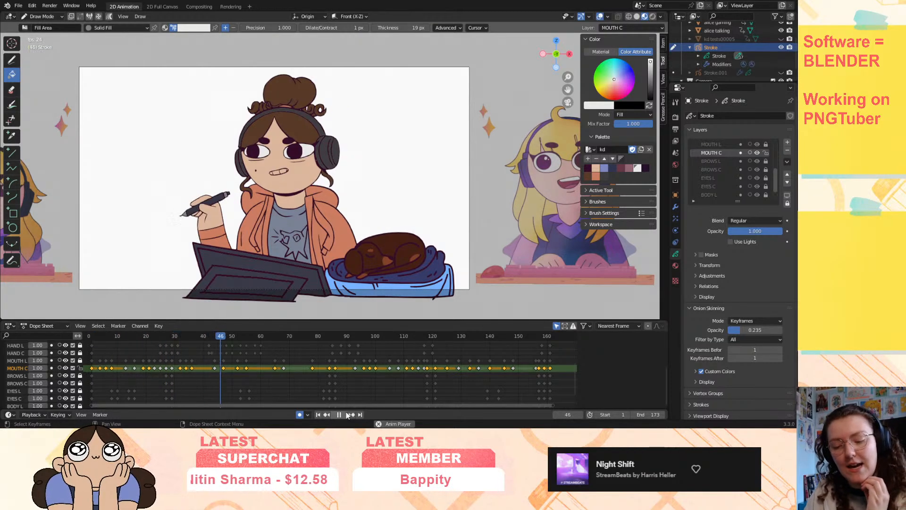
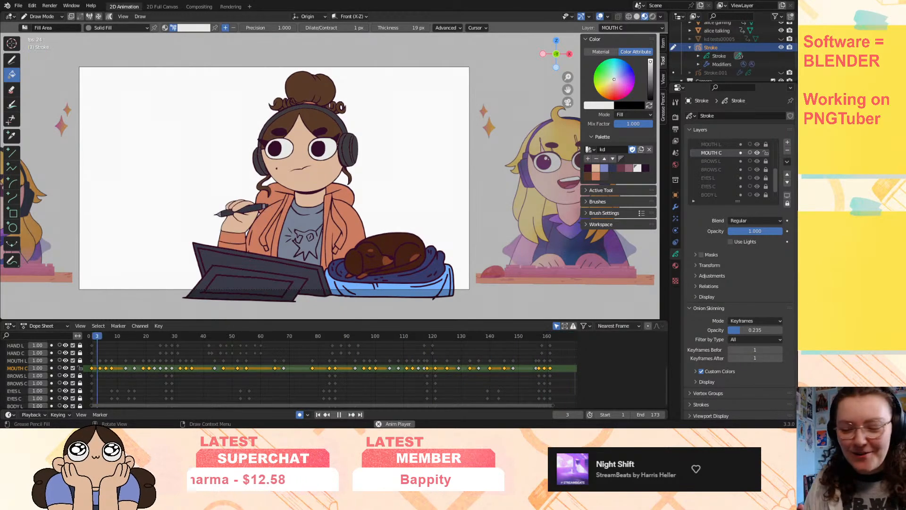
pyautogui.moveTo(182, 338); pyautogui.dragTo(131, 339)
pyautogui.click(339, 415)
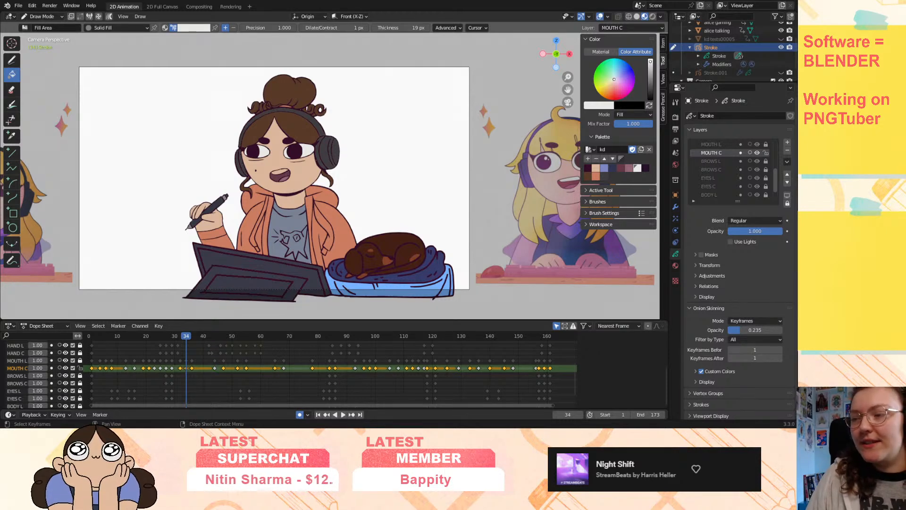
# - Fill the upper teeth white on the early open-mouth MOUTH C keyframes at frames 4, 6 and 8
pyautogui.moveTo(567, 77); pyautogui.dragTo(594, 76)
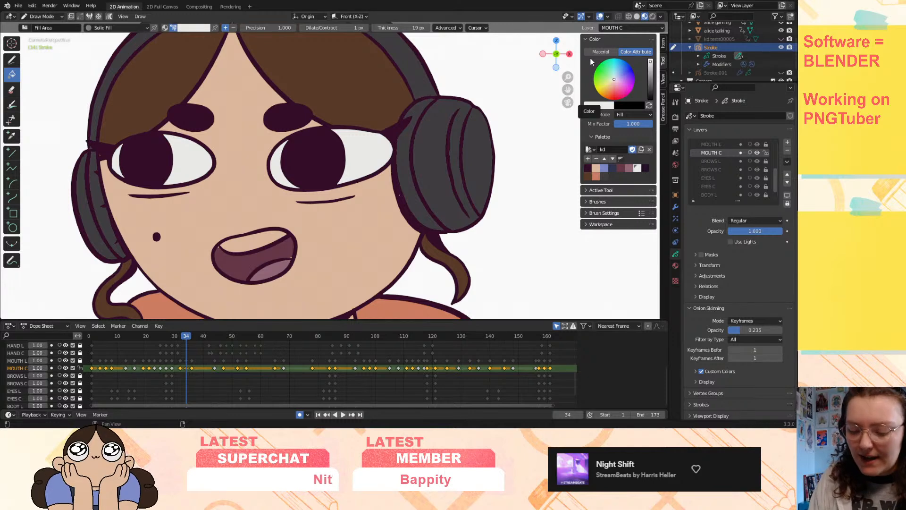
pyautogui.click(94, 372)
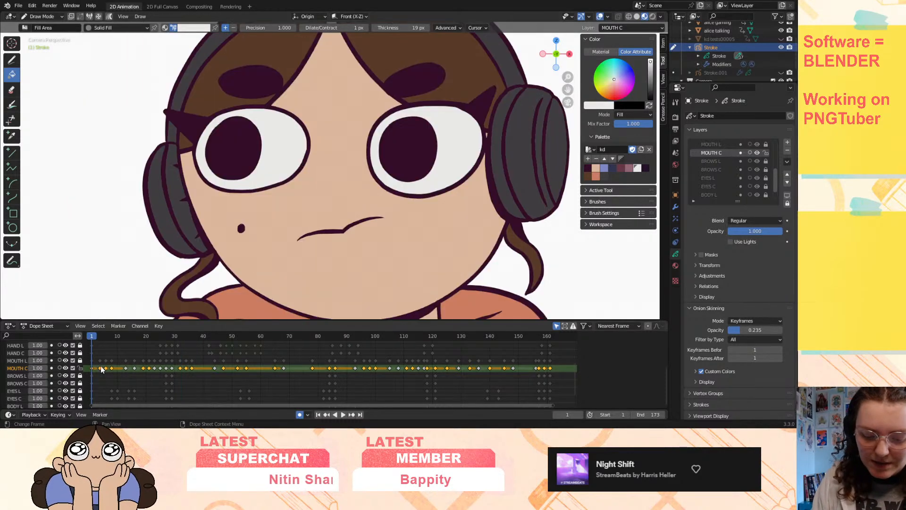
pyautogui.click(100, 373)
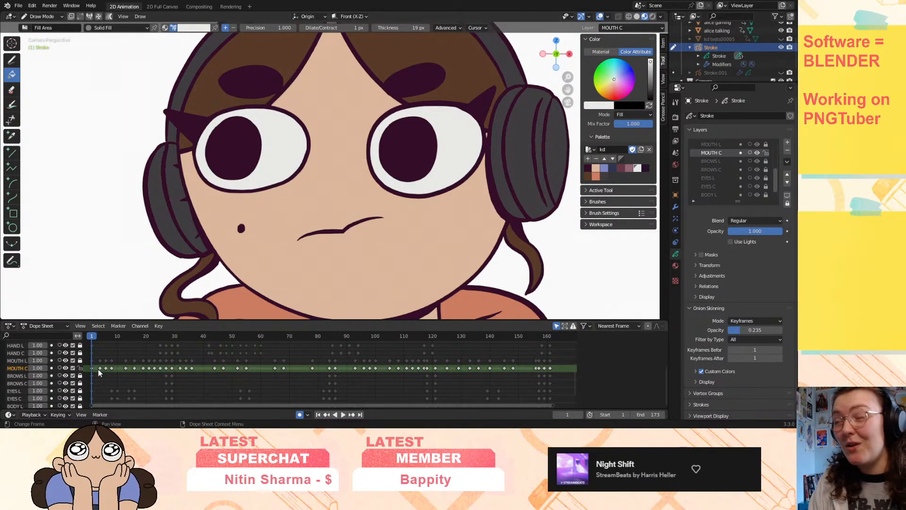
pyautogui.press('Down')
pyautogui.press('Up')
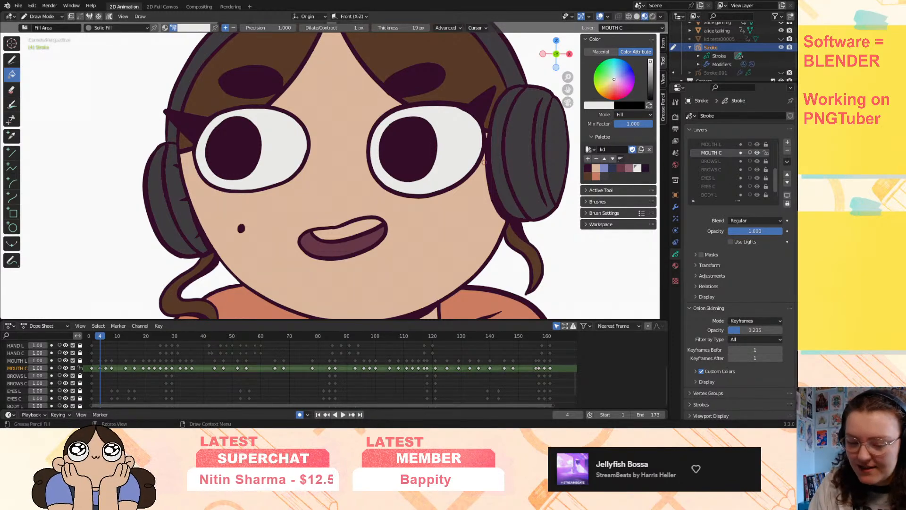
pyautogui.click(354, 229)
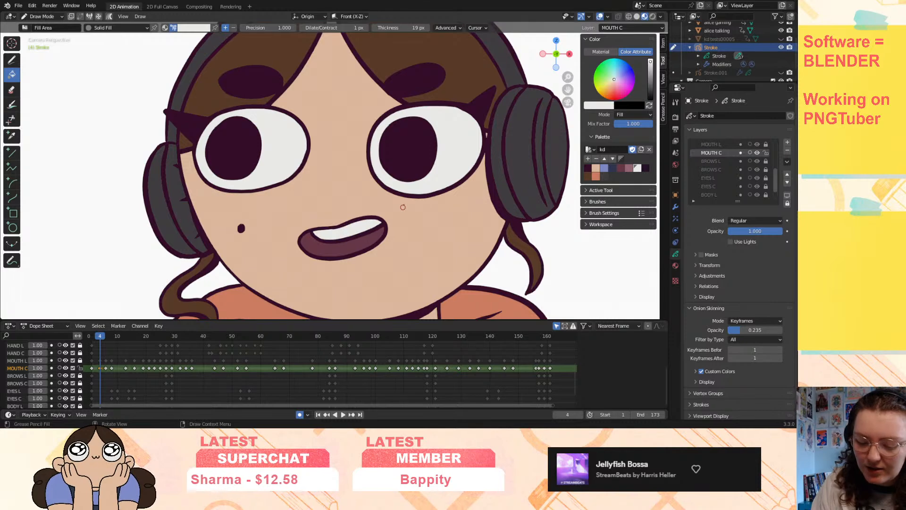
pyautogui.press('Up')
pyautogui.click(367, 222)
pyautogui.press('Up')
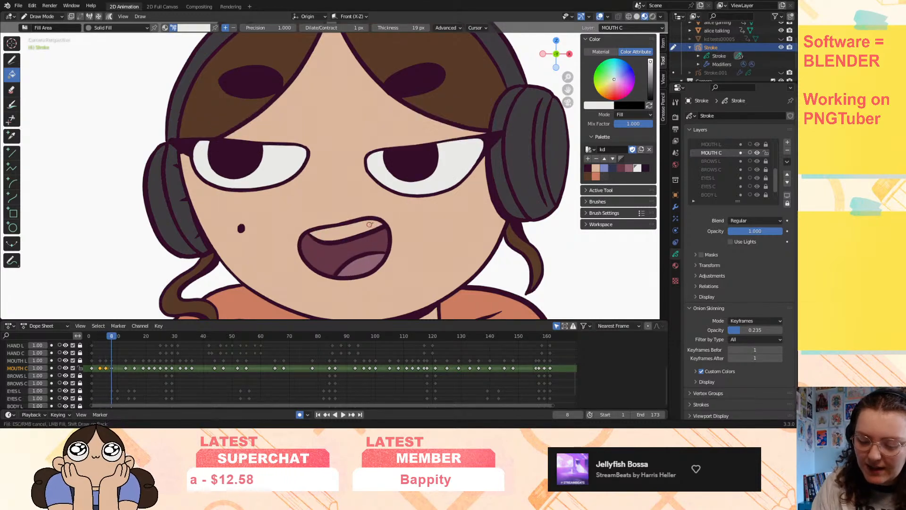
# - Fill the clenched teeth segments white on the MOUTH C keyframe at frame 13 and on the following clenched-teeth keyframe
pyautogui.press('Up')
pyautogui.click(364, 232)
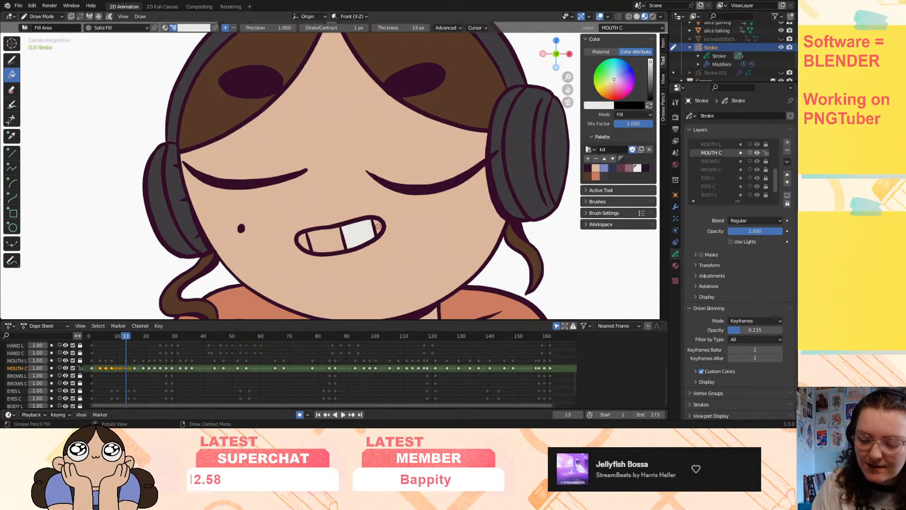
pyautogui.click(323, 242)
pyautogui.click(307, 238)
pyautogui.press('Up')
pyautogui.click(381, 224)
pyautogui.click(354, 229)
pyautogui.click(323, 240)
pyautogui.click(300, 239)
# - Fill the teeth white on the MOUTH C keyframes at frames 21 and 23
pyautogui.press('Up')
pyautogui.press('Up')
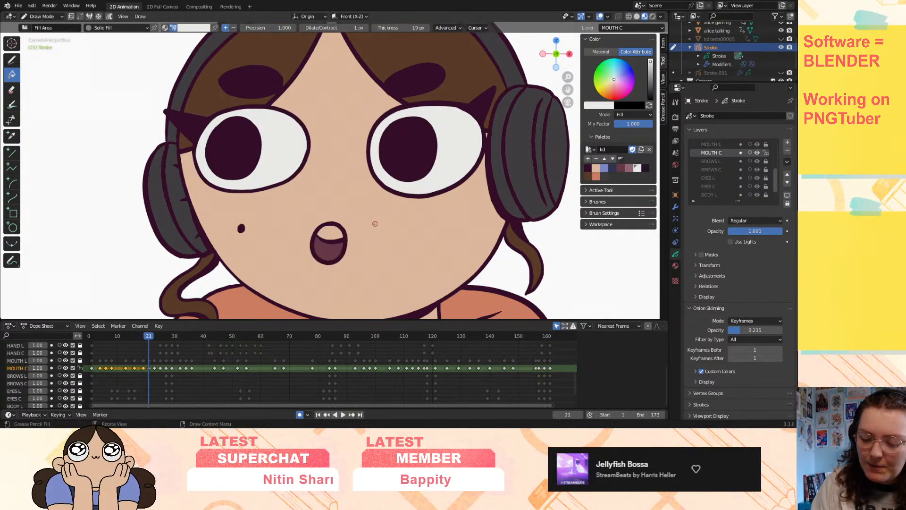
pyautogui.click(328, 234)
pyautogui.press('Up')
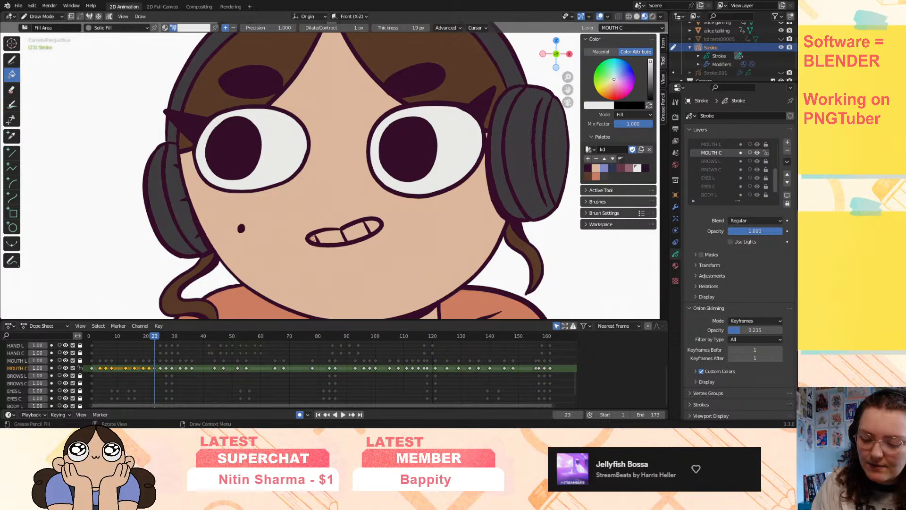
pyautogui.click(333, 234)
pyautogui.click(360, 229)
pyautogui.press('Up')
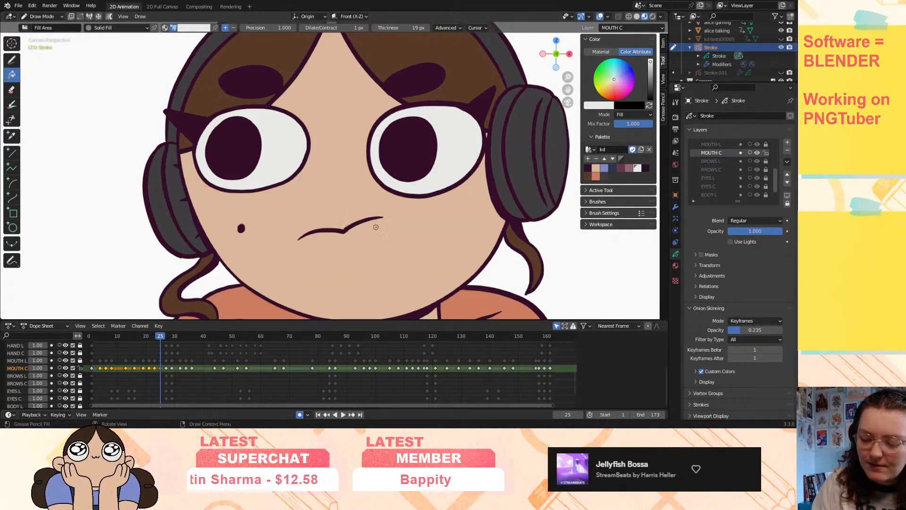
# - Fill the three clenched teeth segments white on the MOUTH C keyframe at frame 29
pyautogui.press('Up')
pyautogui.press('Up')
pyautogui.click(282, 232)
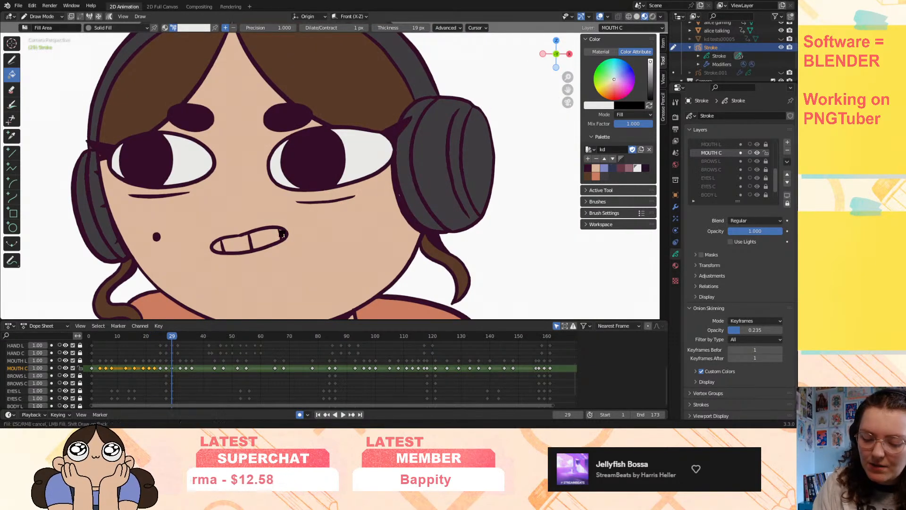
pyautogui.click(262, 240)
pyautogui.click(236, 245)
# - Fill the teeth white on the MOUTH C keyframes from frame 32 to frame 44
pyautogui.press('Up')
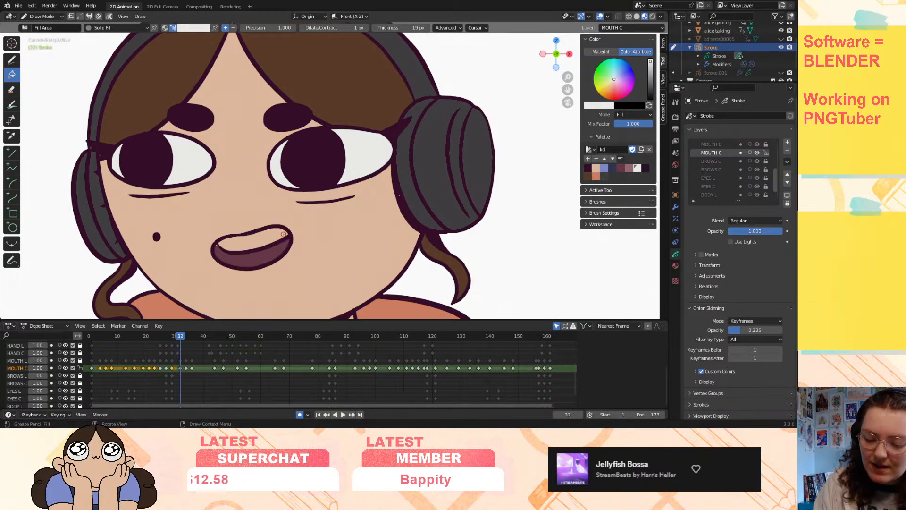
pyautogui.press('Up')
pyautogui.click(264, 240)
pyautogui.press('Up')
pyautogui.click(268, 244)
pyautogui.press('Up')
pyautogui.click(269, 238)
pyautogui.click(241, 245)
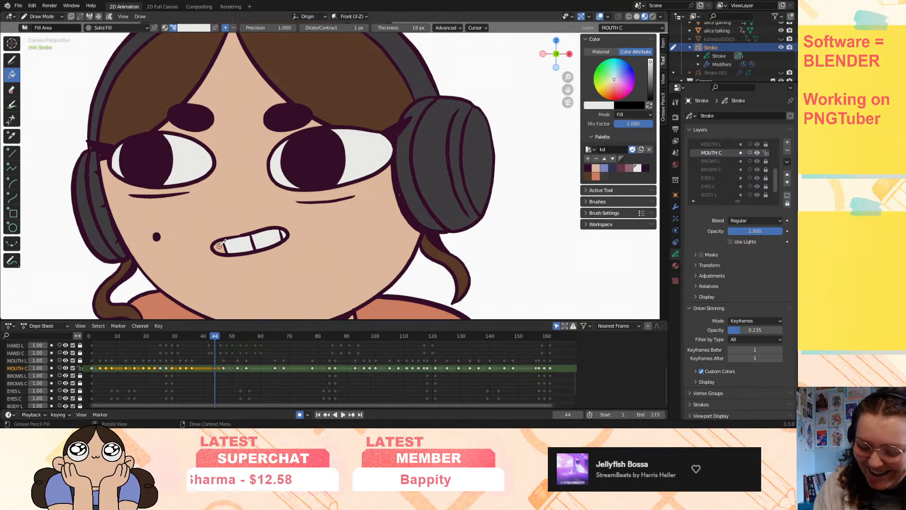
# - Continue filling the teeth white on the MOUTH C keyframes after frame 44 up to frame 78
pyautogui.press('Up')
pyautogui.press('Up')
pyautogui.press('Up')
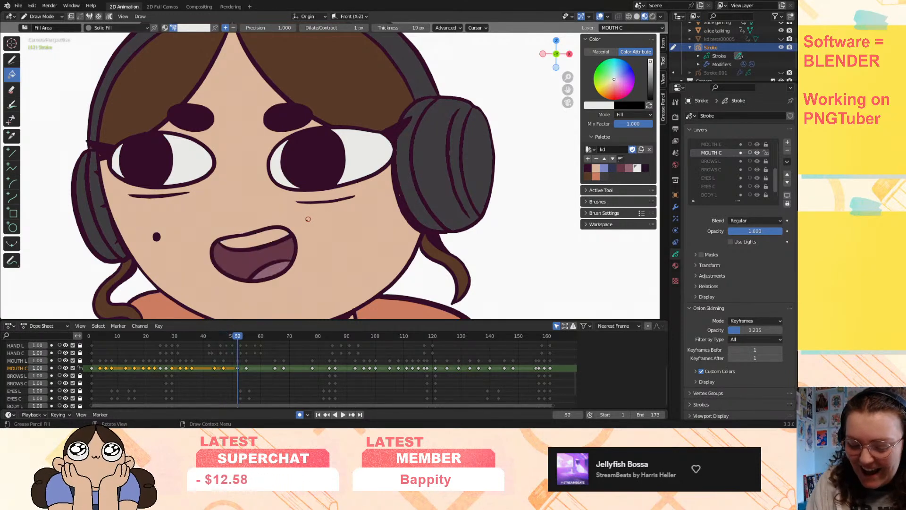
pyautogui.press('Up')
pyautogui.press('Up')
pyautogui.press('Up')
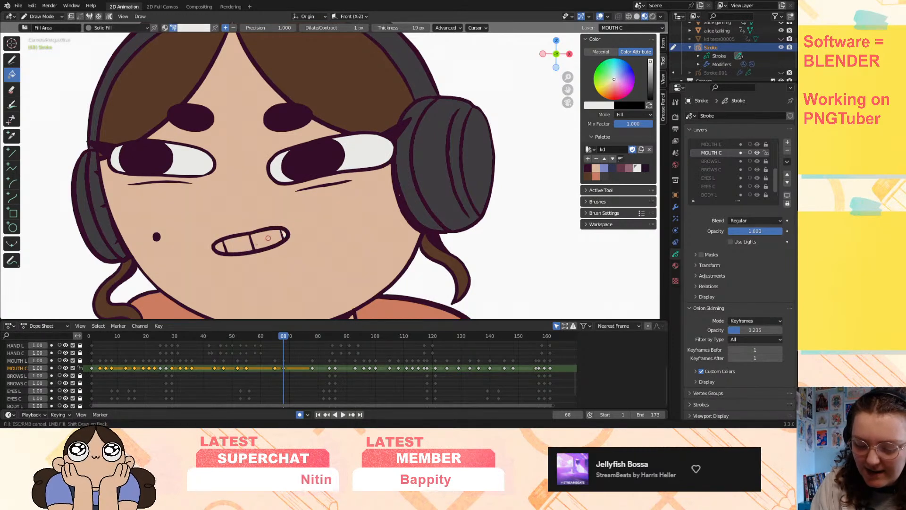
pyautogui.press('Up')
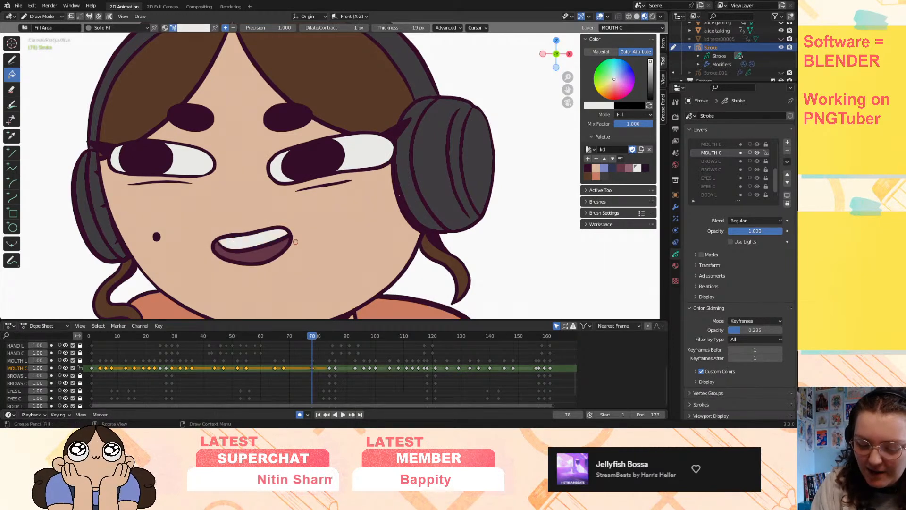
# - Fill the teeth white on the MOUTH C keyframes after frame 78, working forward to frame 98
pyautogui.press('Up')
pyautogui.press('Up')
pyautogui.press('Up')
pyautogui.press('Up')
pyautogui.press('Up')
pyautogui.press('Up')
pyautogui.press('Up')
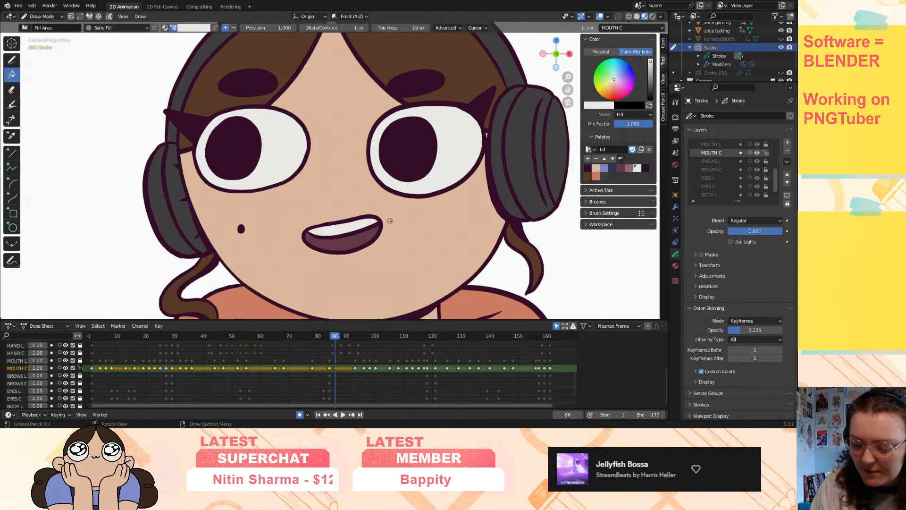
pyautogui.press('Up')
pyautogui.press('Up')
pyautogui.press('Up')
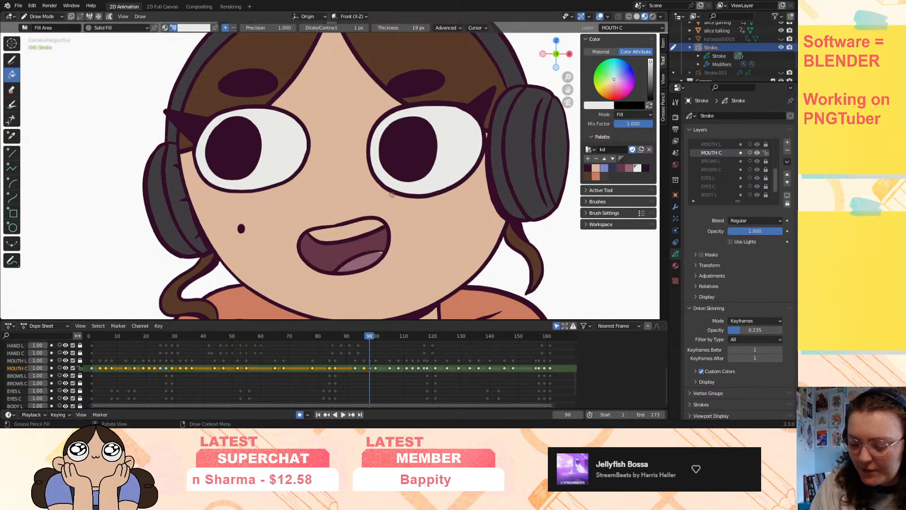
# - Fill each clenched tooth segment white on the MOUTH C keyframes between frames 98 and 113
pyautogui.click(377, 226)
pyautogui.click(358, 232)
pyautogui.click(325, 236)
pyautogui.click(304, 241)
pyautogui.press('Up')
pyautogui.click(326, 239)
pyautogui.click(298, 241)
pyautogui.click(358, 232)
pyautogui.click(381, 226)
# - Fill the upper teeth white up to the round mouth at frame 113, plus the teeth segments on the keyframe after it
pyautogui.press('Up')
pyautogui.click(362, 229)
pyautogui.press('Up')
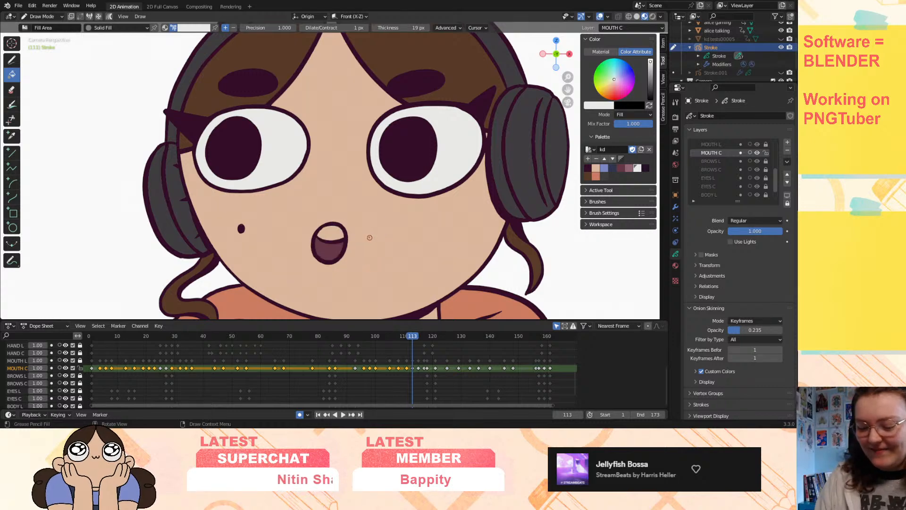
pyautogui.click(332, 234)
pyautogui.press('Up')
pyautogui.click(327, 237)
pyautogui.click(359, 229)
pyautogui.click(373, 223)
# - Fill the upper teeth white on the MOUTH C keyframes leading up to frame 121 and on the one right after it
pyautogui.press('Up')
pyautogui.press('Up')
pyautogui.click(320, 242)
pyautogui.press('Up')
pyautogui.click(318, 248)
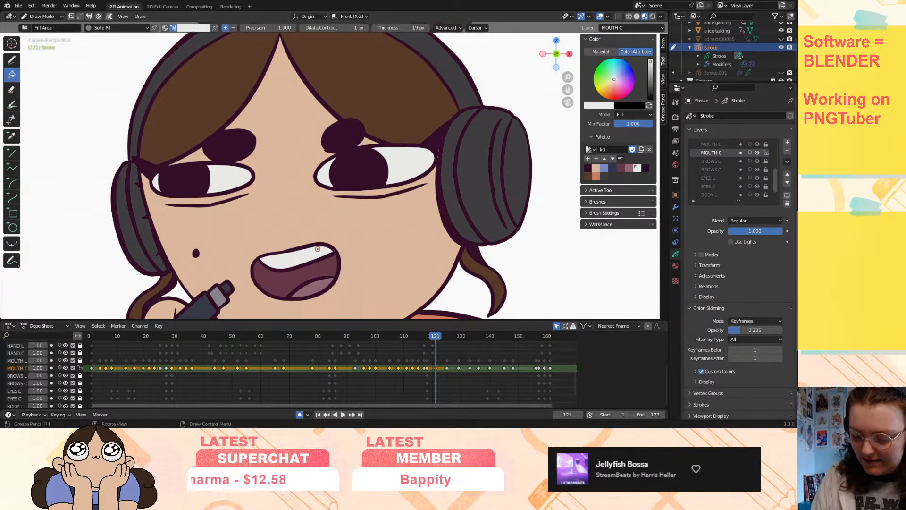
pyautogui.press('Up')
pyautogui.click(302, 254)
# - Fill all four clenched teeth segments white on the MOUTH C keyframe at frame 129
pyautogui.press('Up')
pyautogui.click(314, 252)
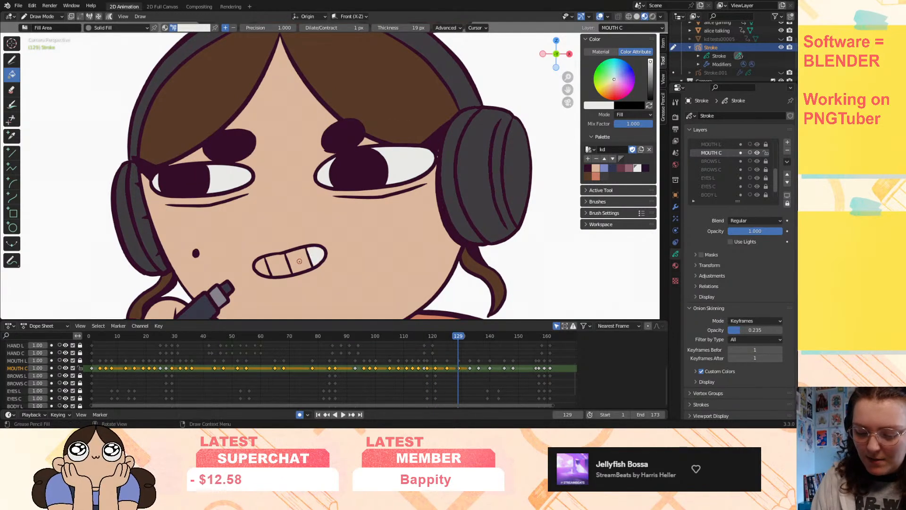
pyautogui.click(300, 260)
pyautogui.click(279, 262)
pyautogui.click(262, 265)
# - Fill the teeth white on the MOUTH C keyframes from frame 133 to frame 156
pyautogui.press('Up')
pyautogui.click(324, 242)
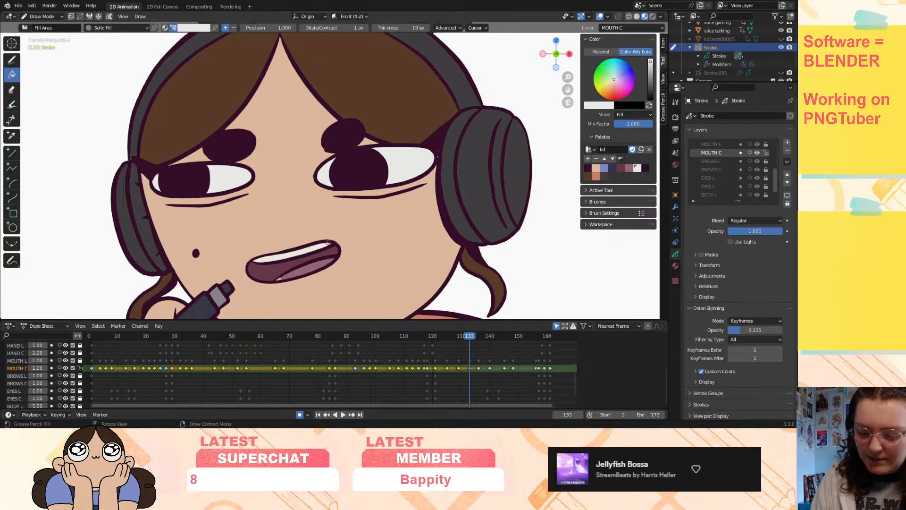
pyautogui.press('Up')
pyautogui.press('Up')
pyautogui.press('Up')
pyautogui.press('Up')
pyautogui.press('Up')
pyautogui.click(279, 260)
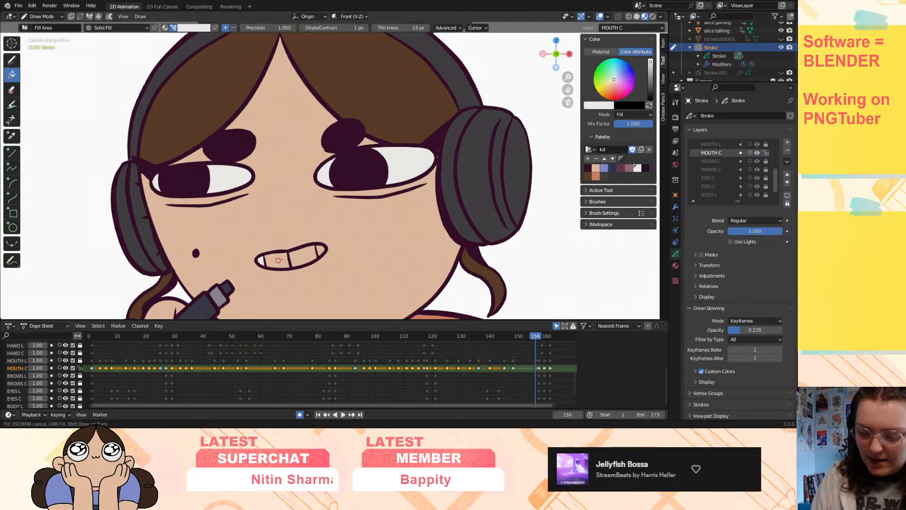
pyautogui.click(304, 255)
pyautogui.click(322, 249)
# - Fill the upper teeth white on the last MOUTH C keyframes at frames 157, 159 and 161
pyautogui.press('Up')
pyautogui.click(337, 239)
pyautogui.press('Up')
pyautogui.click(373, 211)
pyautogui.press('Up')
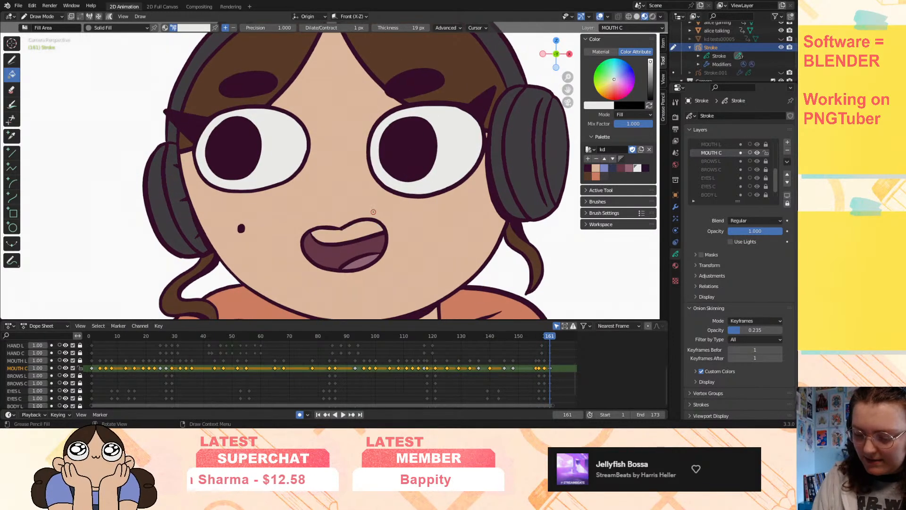
pyautogui.click(378, 220)
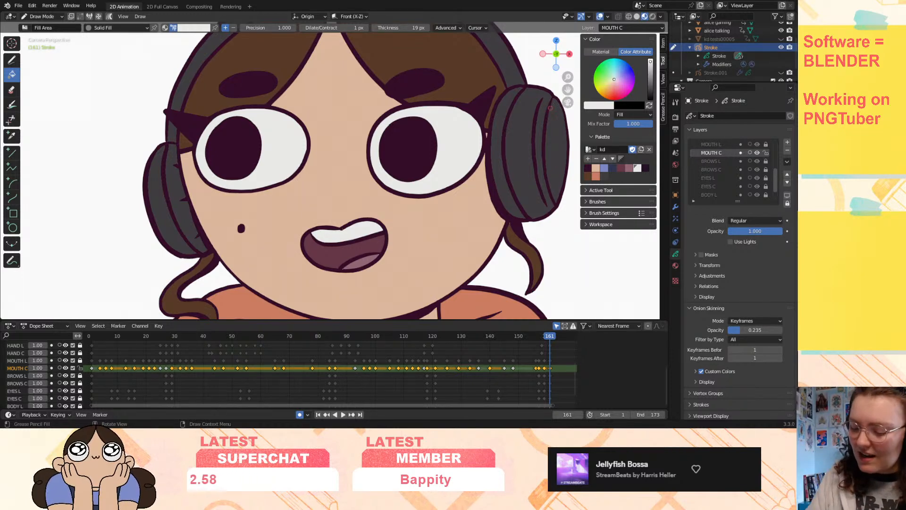
# - Switch to the Draw tool at frame 161, clear the keyframe selection and choose mauve-pink from the palette
pyautogui.moveTo(568, 77); pyautogui.dragTo(504, 53)
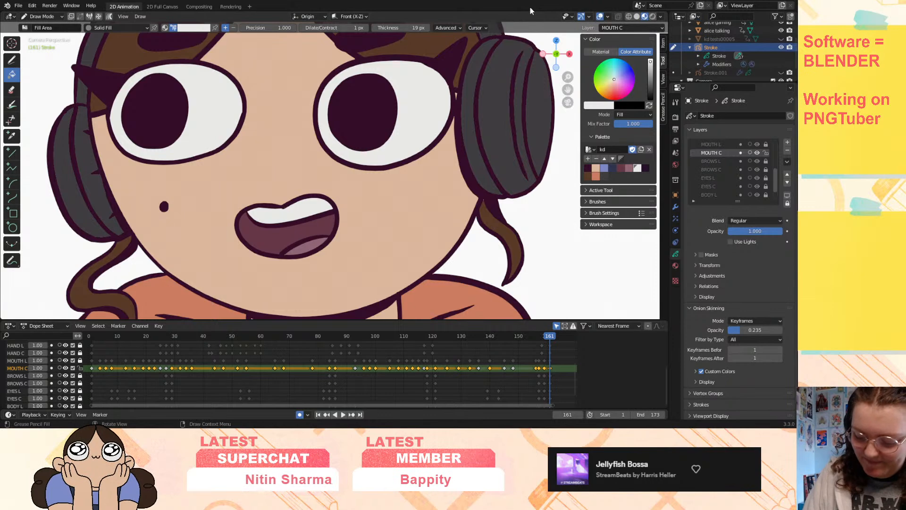
pyautogui.click(544, 336)
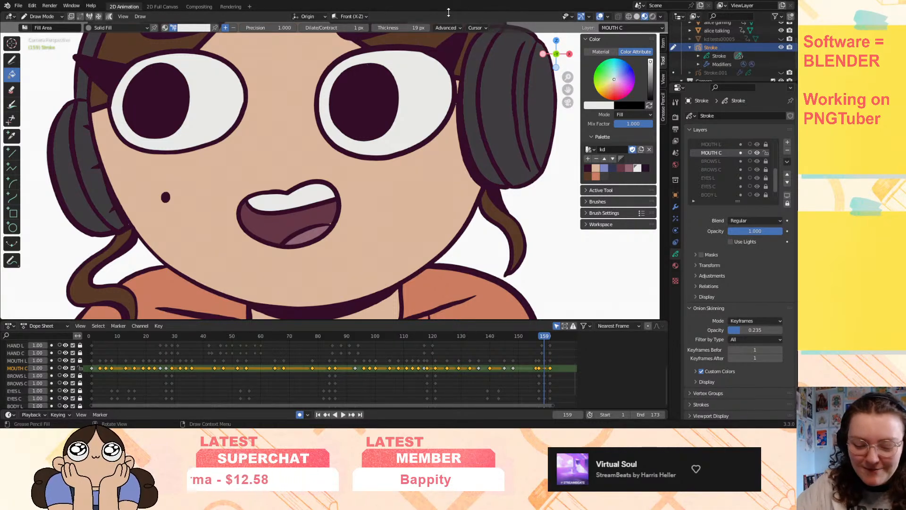
pyautogui.moveTo(535, 336); pyautogui.dragTo(550, 334)
pyautogui.click(12, 60)
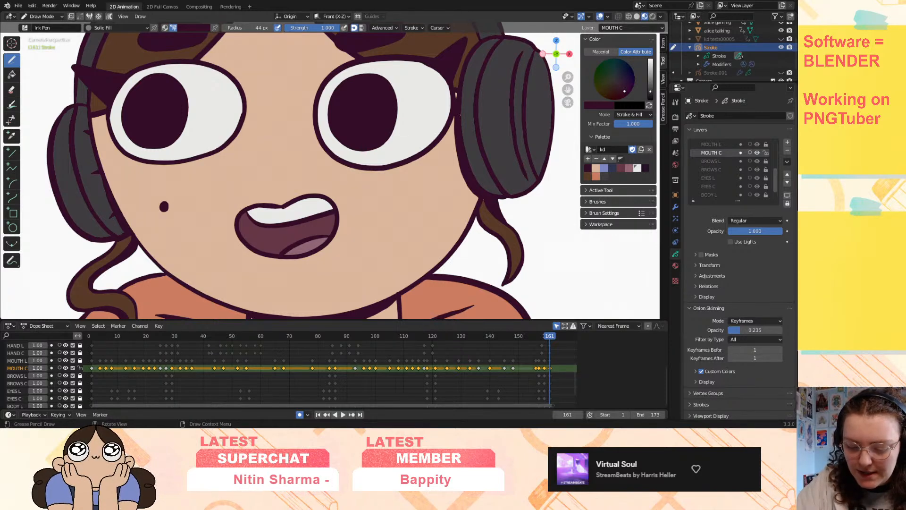
pyautogui.click(555, 368)
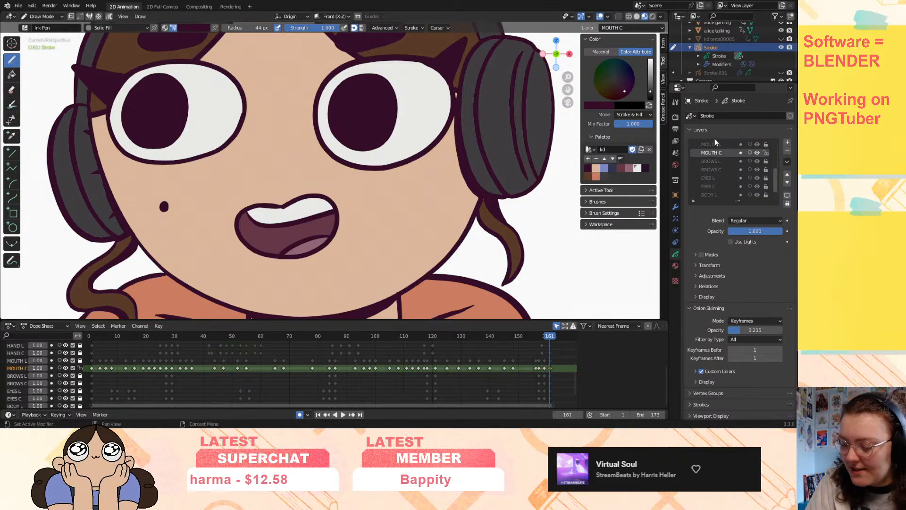
pyautogui.click(621, 167)
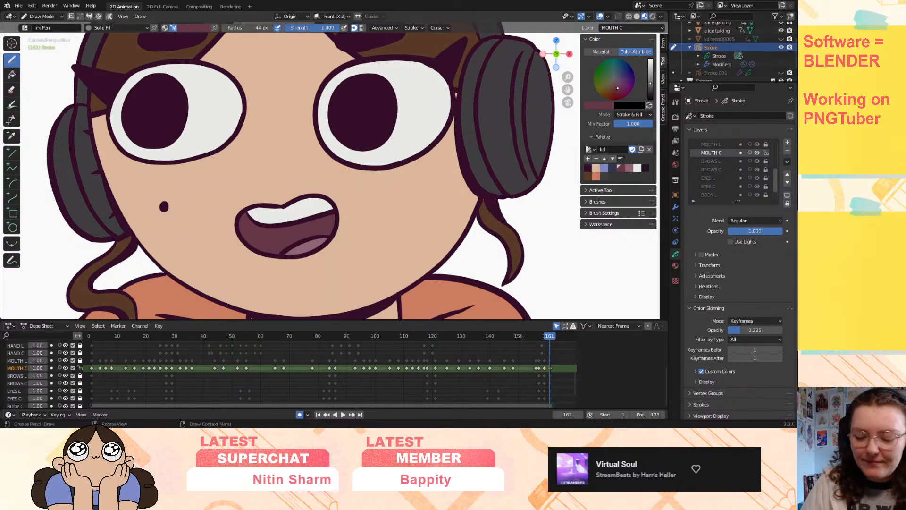
pyautogui.click(628, 168)
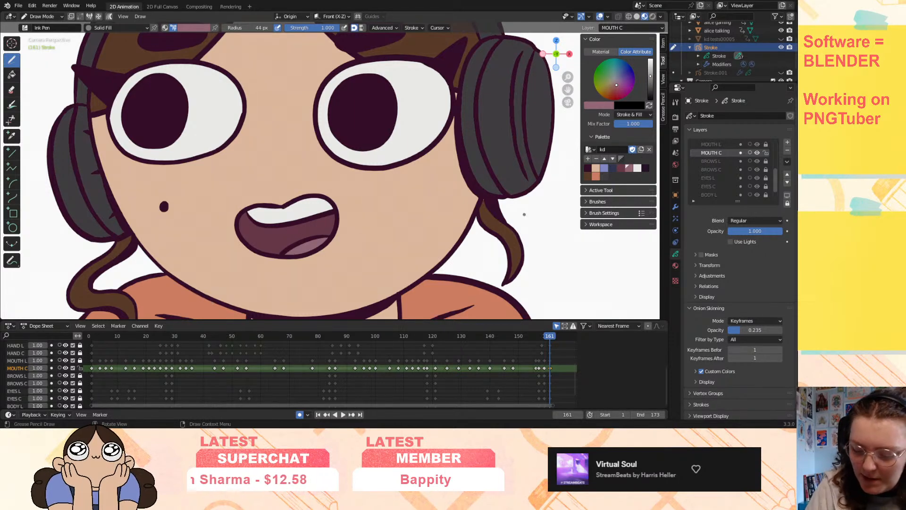
# - Choose the dark mauve mouth-interior colour from the palette and go back to frame 157
pyautogui.press('Left')
pyautogui.press('Left')
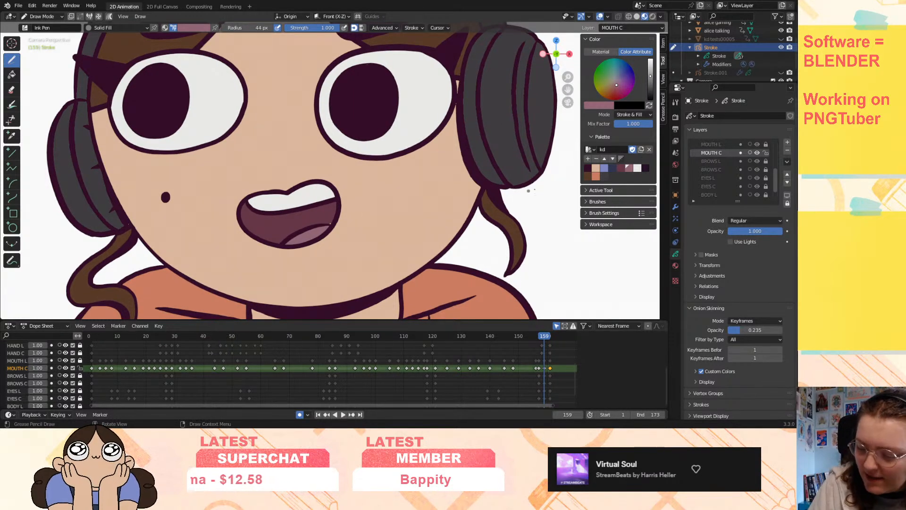
pyautogui.click(621, 168)
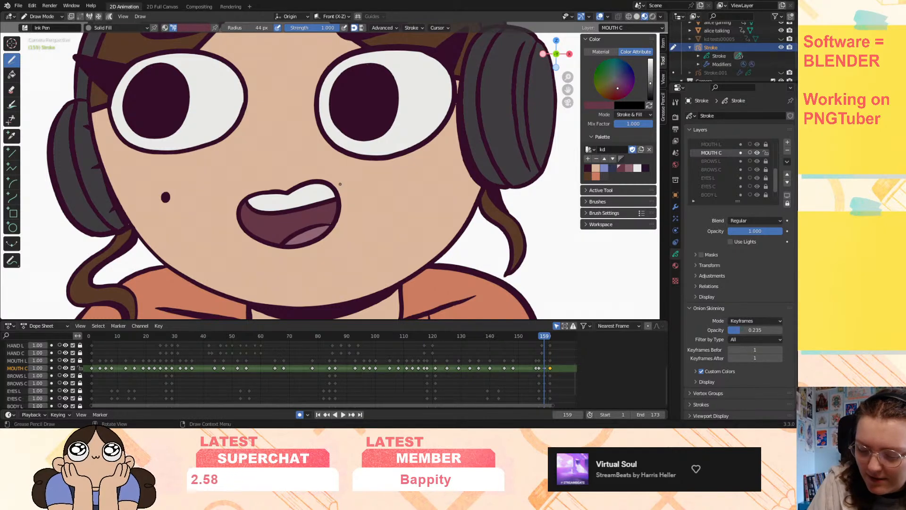
pyautogui.press('Left')
pyautogui.press('Left')
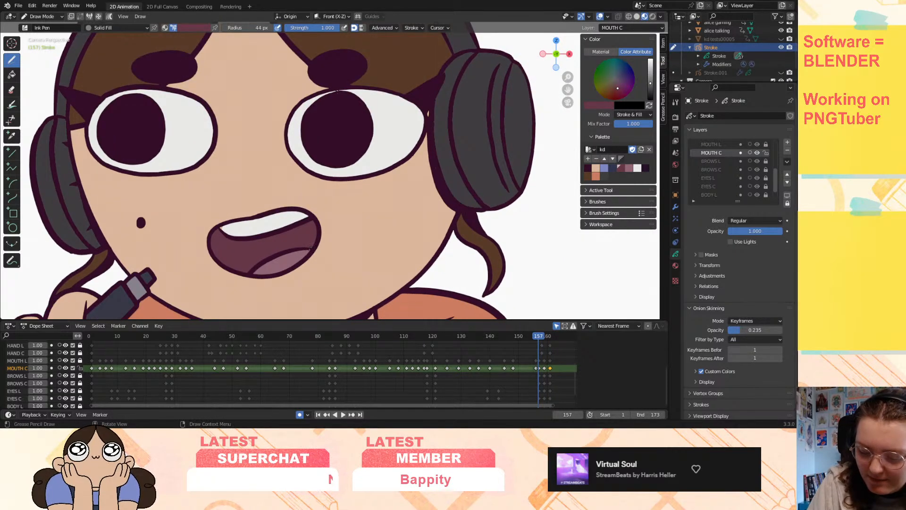
# - Choose mauve-pink from the palette and step back through the mouth drawings to frame 156
pyautogui.click(629, 168)
pyautogui.press('Left')
pyautogui.press('Left')
pyautogui.press('Left')
pyautogui.press('Left')
pyautogui.press('Left')
pyautogui.press('Left')
pyautogui.press('Left')
pyautogui.press('Left')
pyautogui.press('Left')
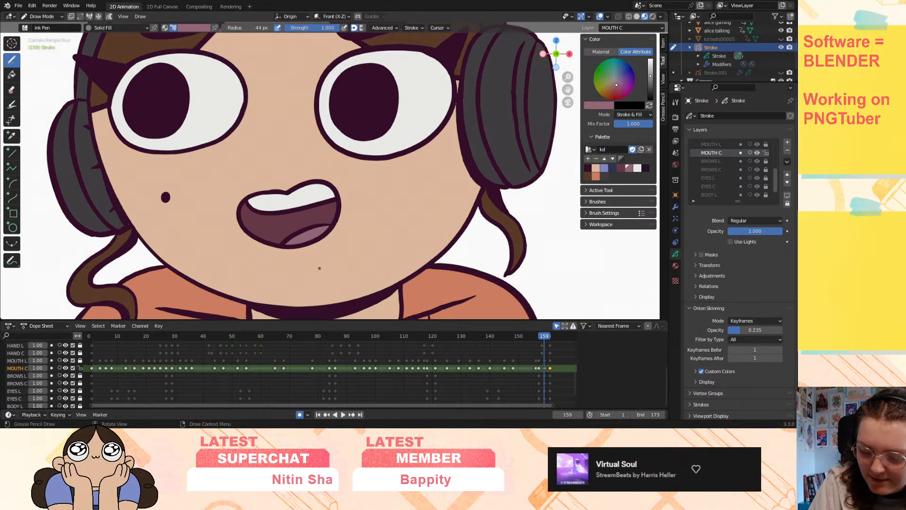
pyautogui.press('Up')
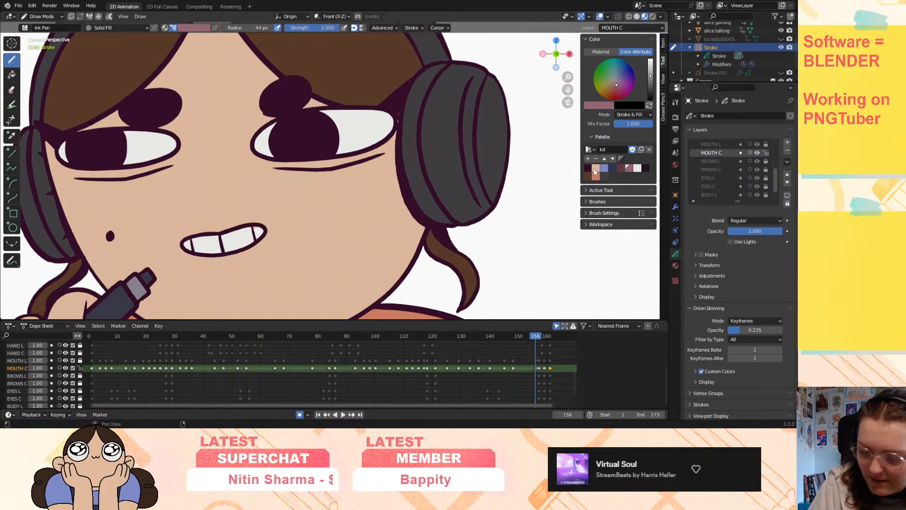
# - Choose white from the palette for the clenched teeth at frame 156 and go back to the round mouth at frame 145
pyautogui.click(637, 169)
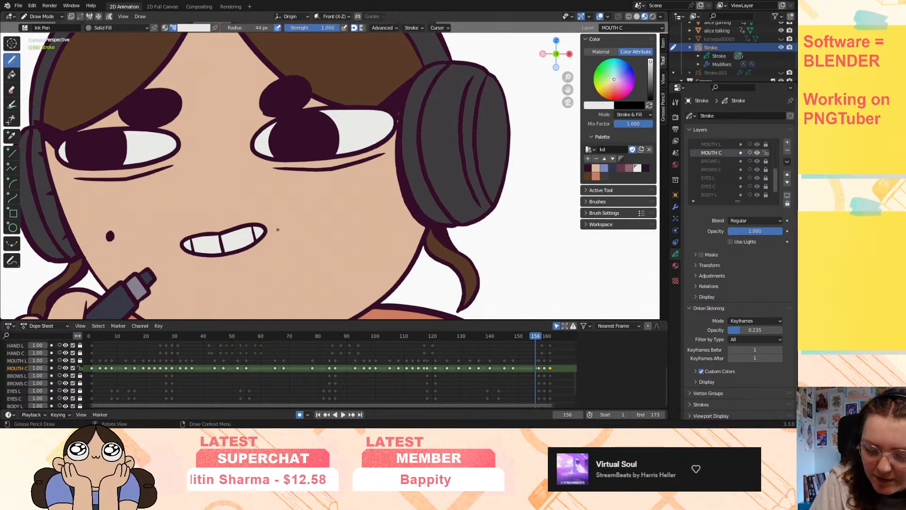
pyautogui.press('Left')
pyautogui.press('Left')
pyautogui.press('Left')
pyautogui.press('Left')
pyautogui.press('Left')
pyautogui.press('Left')
pyautogui.press('Left')
pyautogui.press('Left')
pyautogui.press('Left')
pyautogui.press('Left')
pyautogui.press('Left')
pyautogui.press('Left')
pyautogui.press('Left')
pyautogui.press('Left')
pyautogui.press('Left')
pyautogui.press('Left')
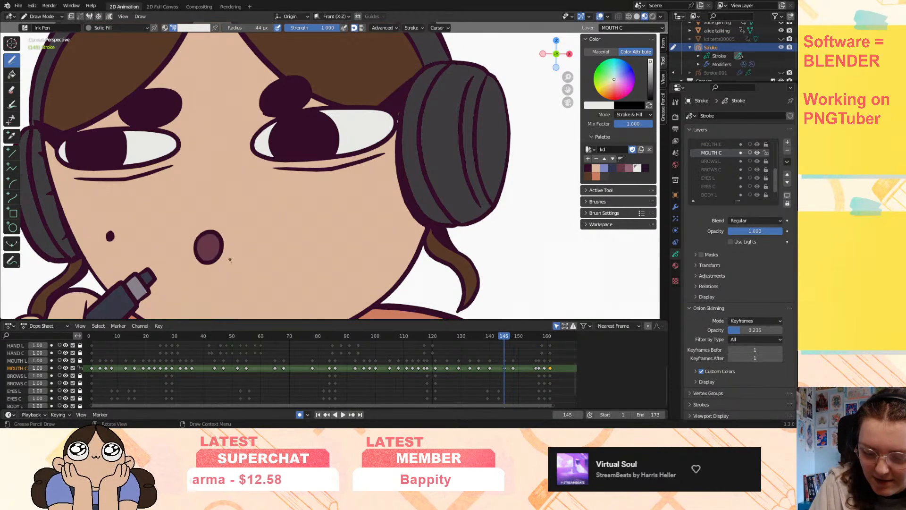
# - Go back to the open mouth at frame 133 and choose mauve-pink for the tongue, followed by white for the teeth
pyautogui.press('Left')
pyautogui.press('Left')
pyautogui.press('Left')
pyautogui.press('Left')
pyautogui.press('Left')
pyautogui.press('Left')
pyautogui.press('Left')
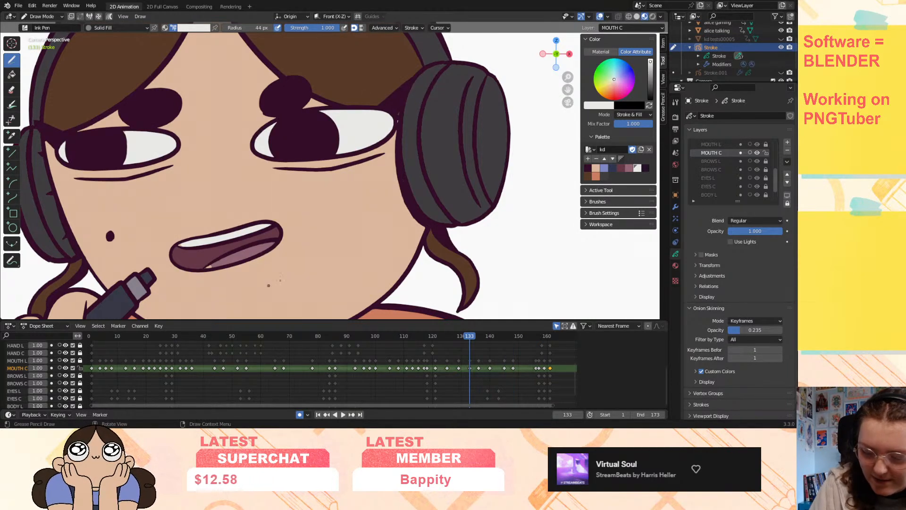
pyautogui.click(628, 168)
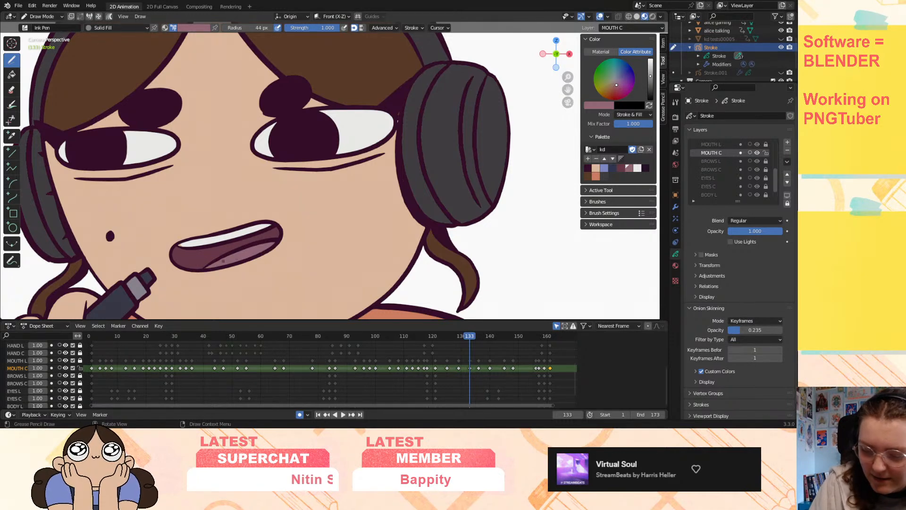
pyautogui.click(637, 168)
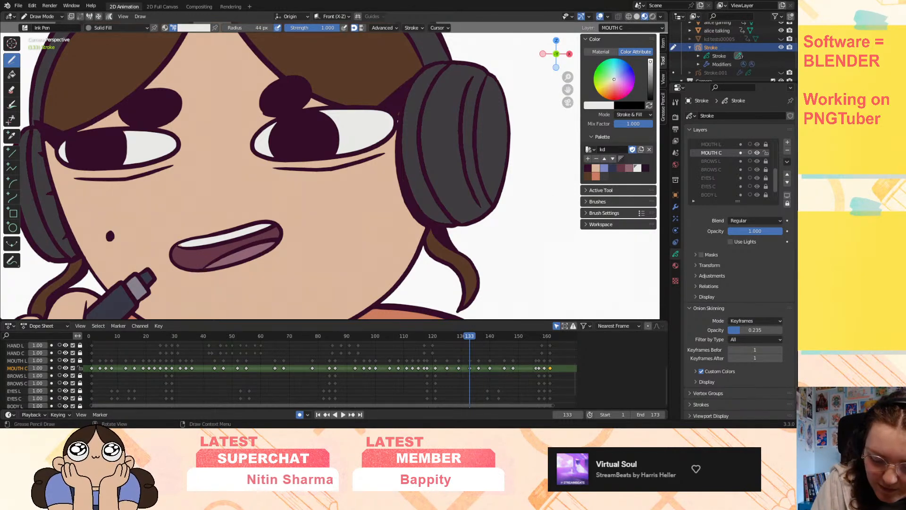
# - Step back past the MOUTH C keyframe at frame 129 to frame 125 with white as the drawing colour
pyautogui.press('Down')
pyautogui.press('Down')
pyautogui.press('Up')
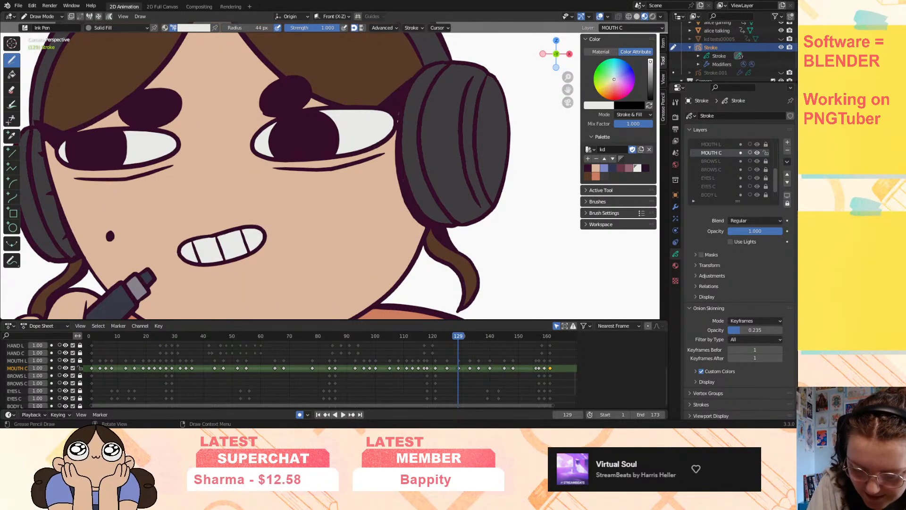
pyautogui.press('Down')
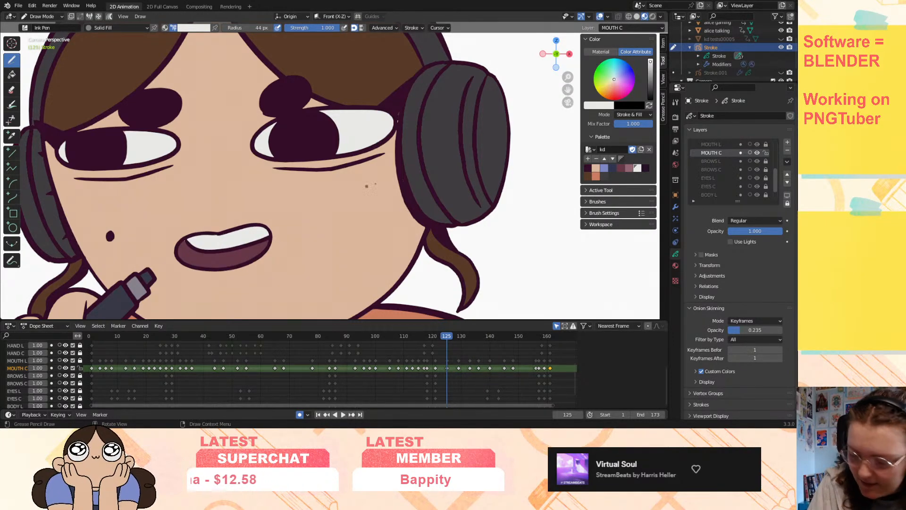
# - Choose dark mauve for the mouth interior at frame 125 and work back through the MOUTH C keyframes to frame 108
pyautogui.click(620, 168)
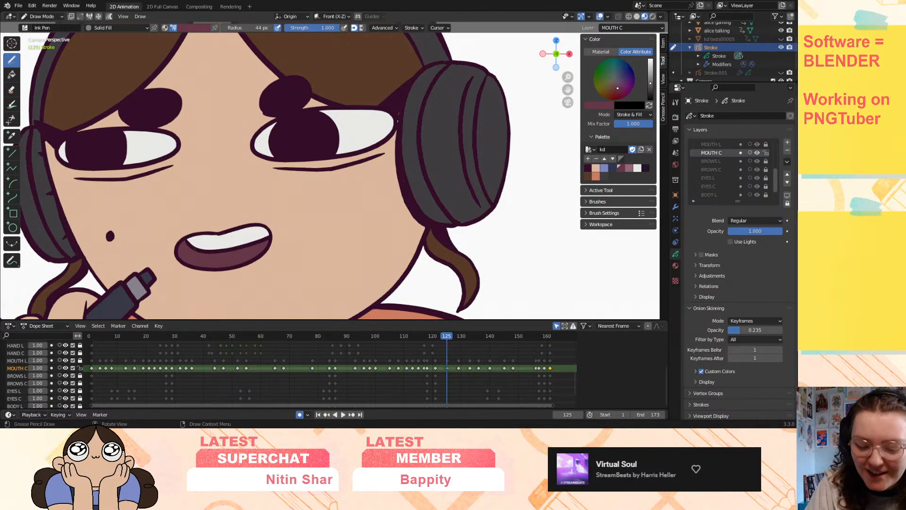
pyautogui.press('Down')
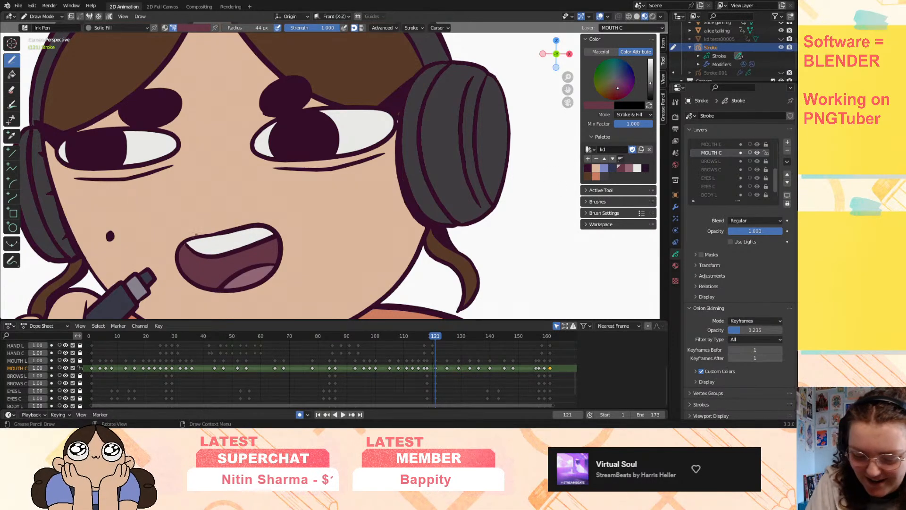
pyautogui.press('Down')
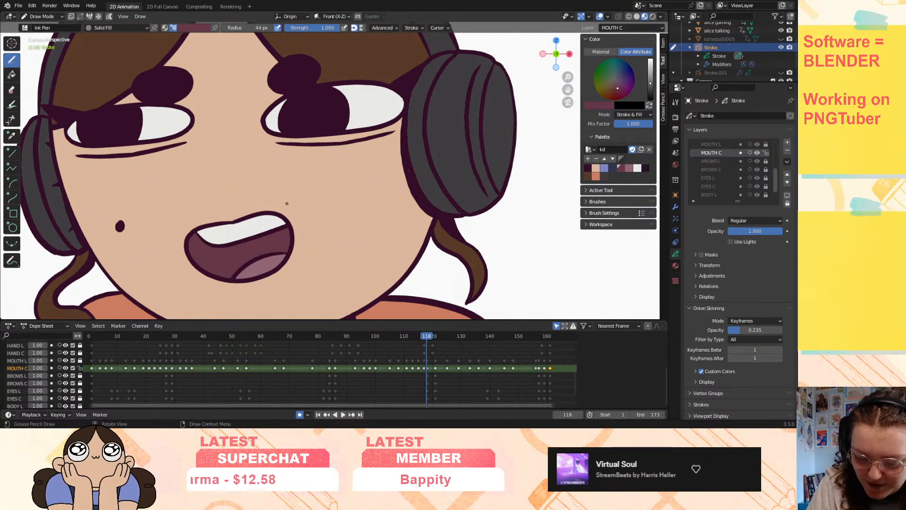
pyautogui.press('Down')
pyautogui.press('Down')
pyautogui.press('Up')
pyautogui.press('Down')
pyautogui.press('Down')
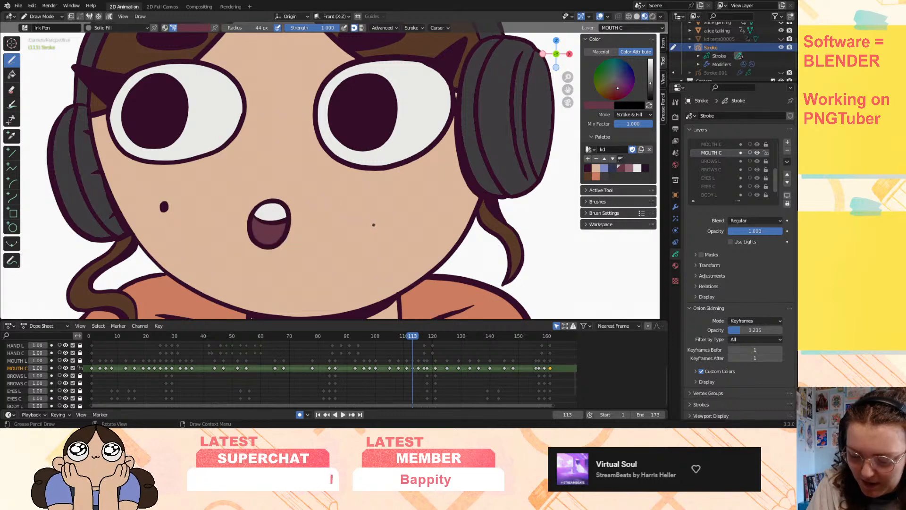
pyautogui.press('Down')
pyautogui.press('Down')
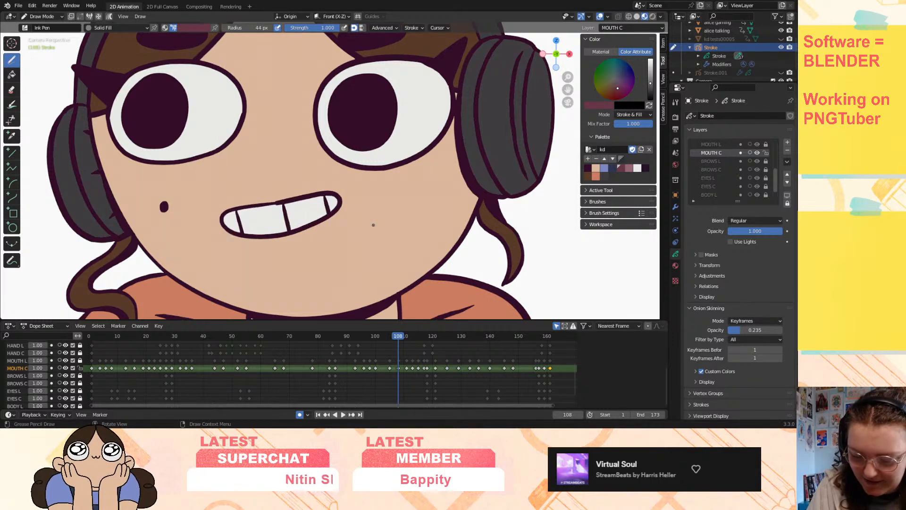
# - Choose white for the teeth at frame 108 and step back through the MOUTH C keyframes to frame 100
pyautogui.click(637, 169)
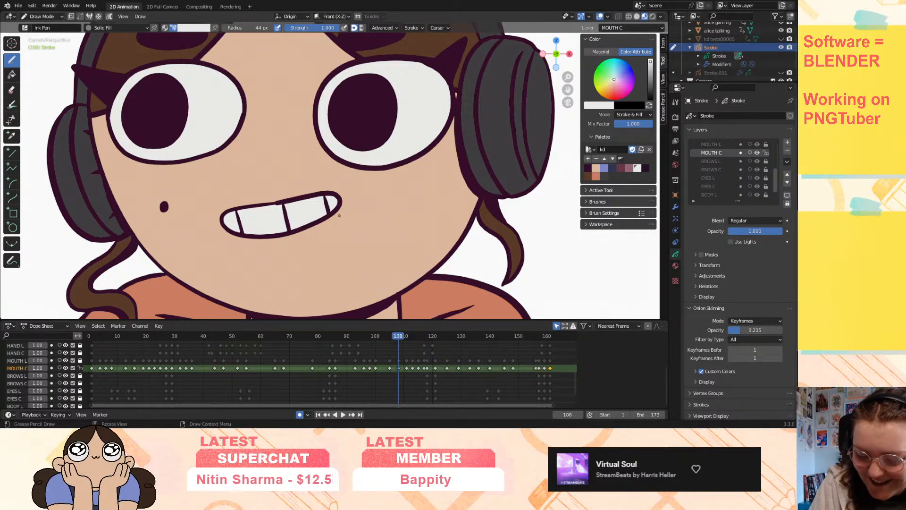
pyautogui.press('Down')
pyautogui.press('Down')
pyautogui.press('Up')
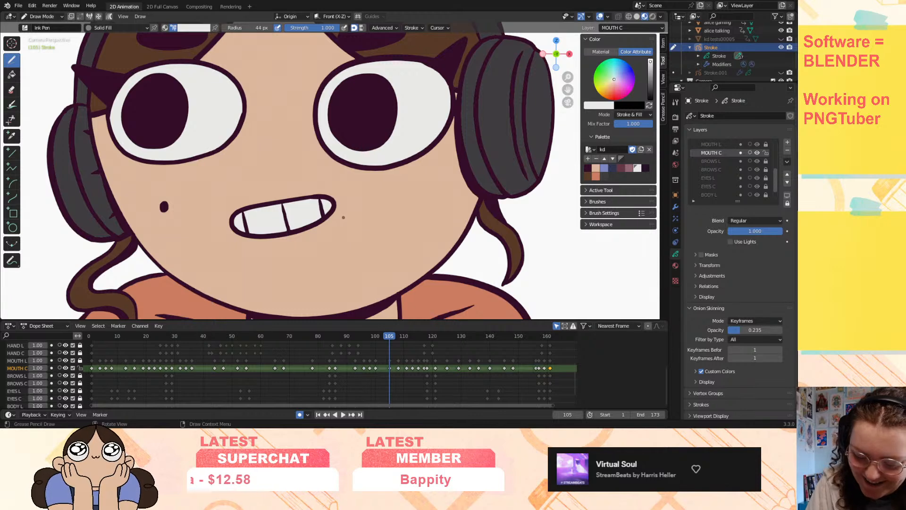
pyautogui.press('Down')
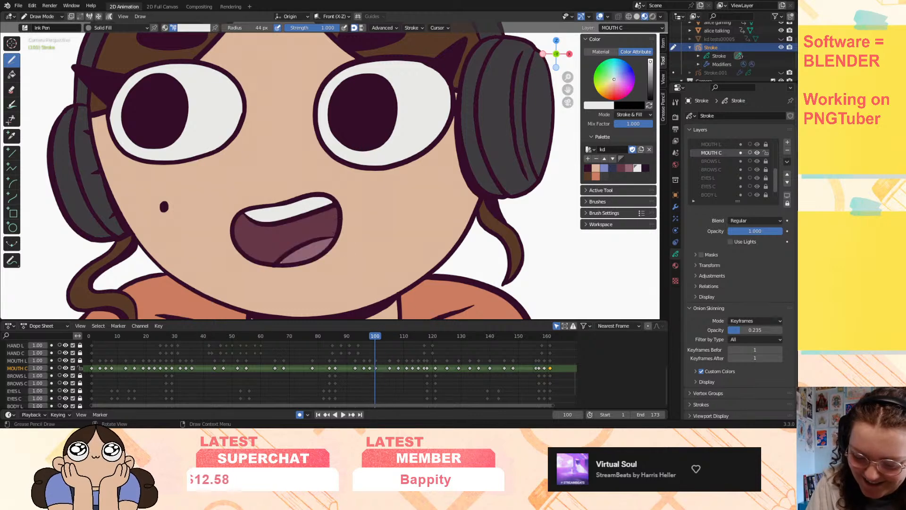
# - Choose mauve-pink for the tongue at frame 100 and dark mauve for the interior at frame 98, ending on frame 96
pyautogui.click(629, 168)
pyautogui.press('Down')
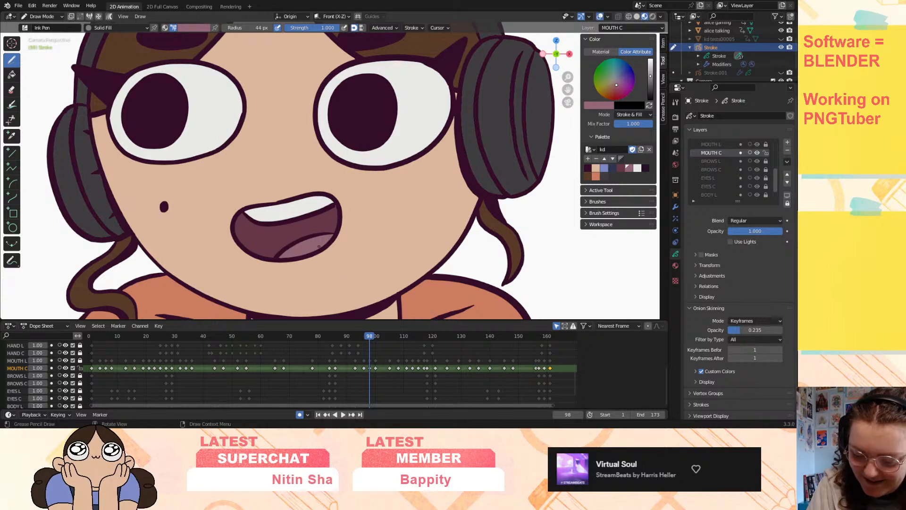
pyautogui.click(622, 168)
pyautogui.press('Down')
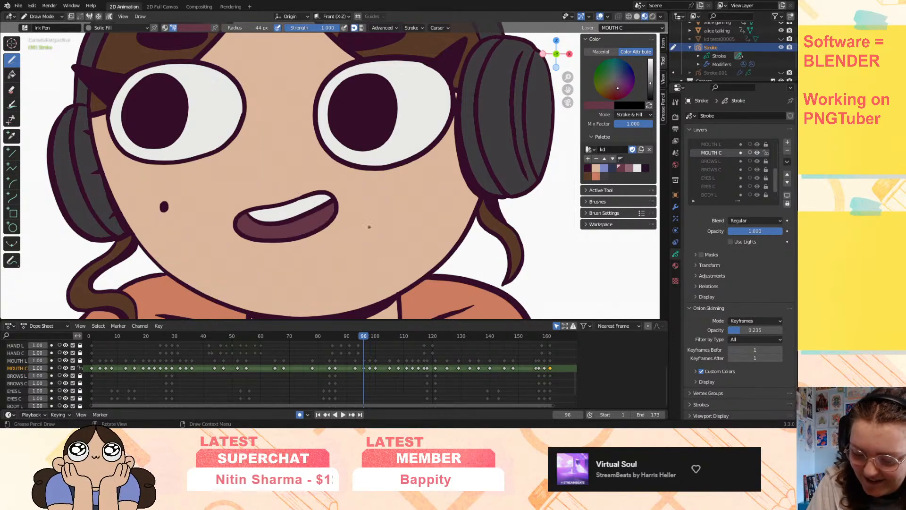
# - Choose white for the teeth at frame 96 and work back through the MOUTH C keyframes to frame 55
pyautogui.click(637, 168)
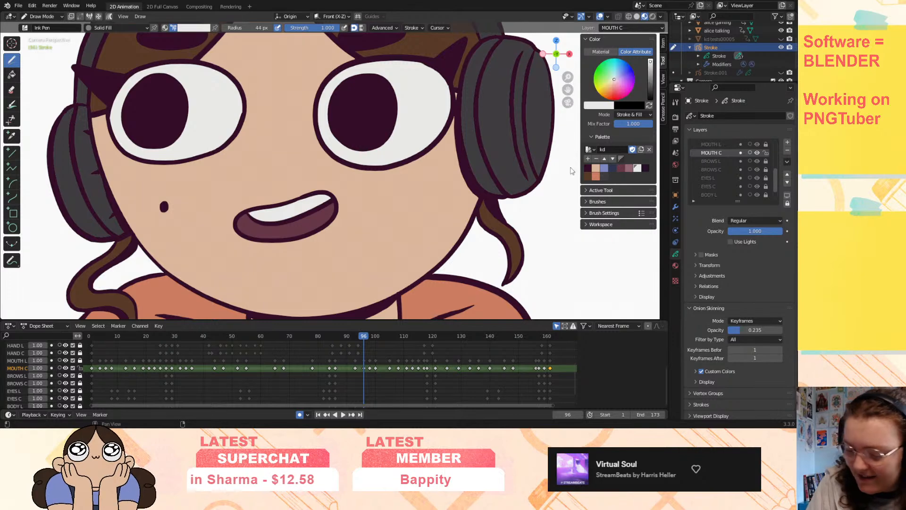
pyautogui.press('Down')
pyautogui.press('Down')
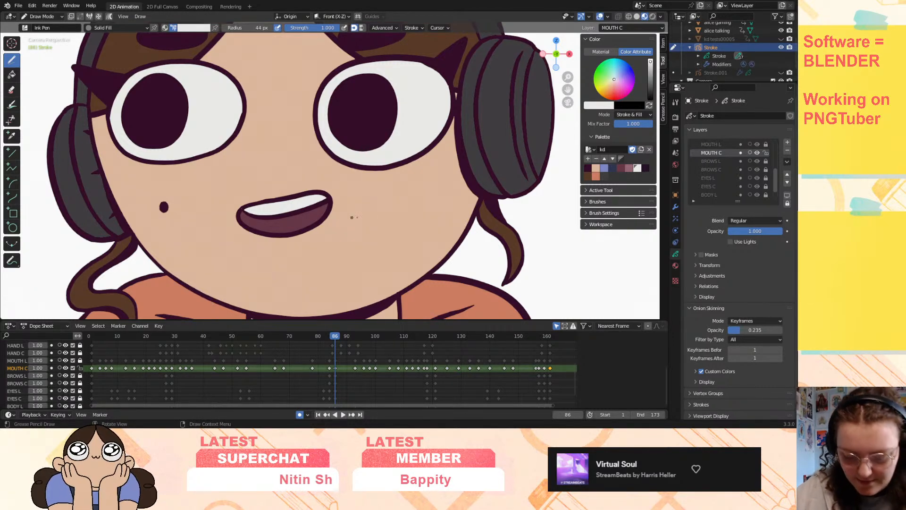
pyautogui.press('Down')
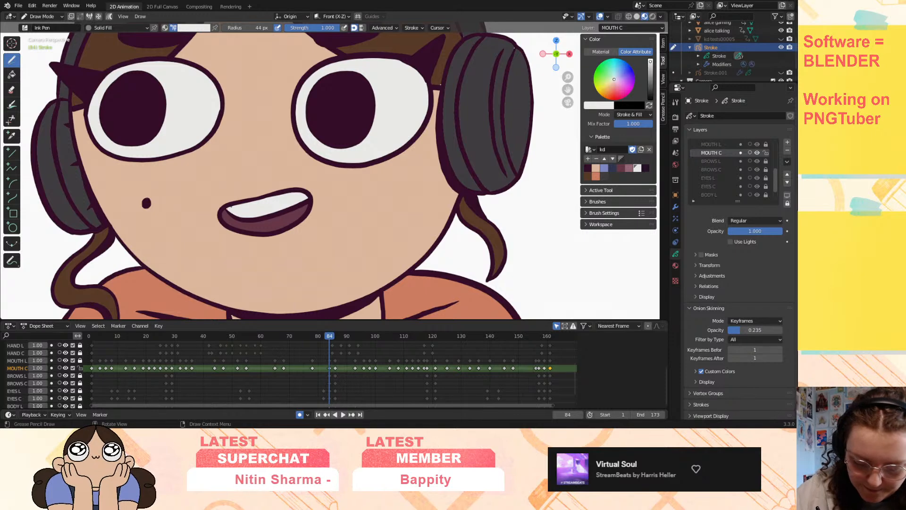
pyautogui.press('Down')
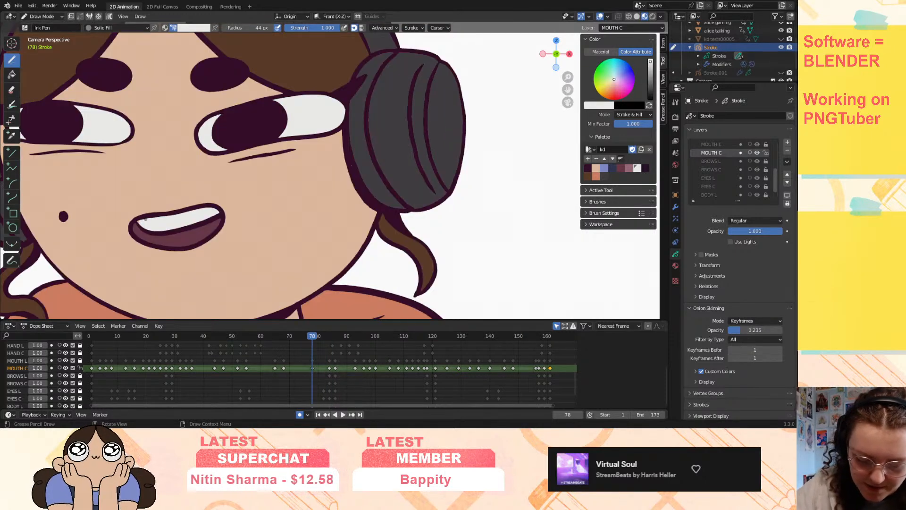
pyautogui.press('Down')
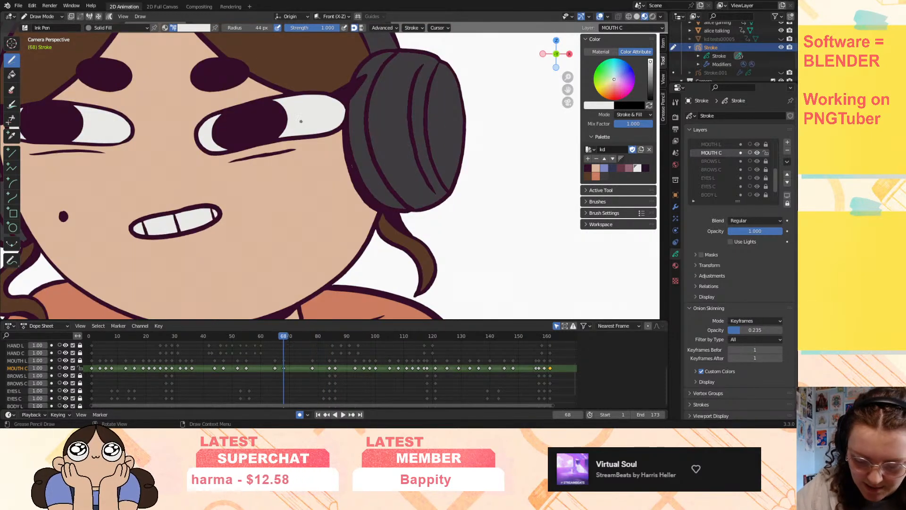
pyautogui.press('Down')
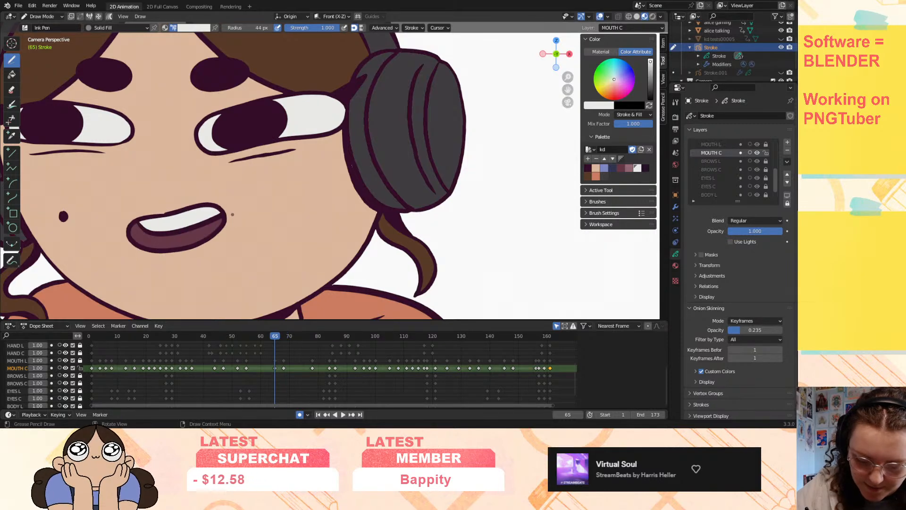
pyautogui.press('Down')
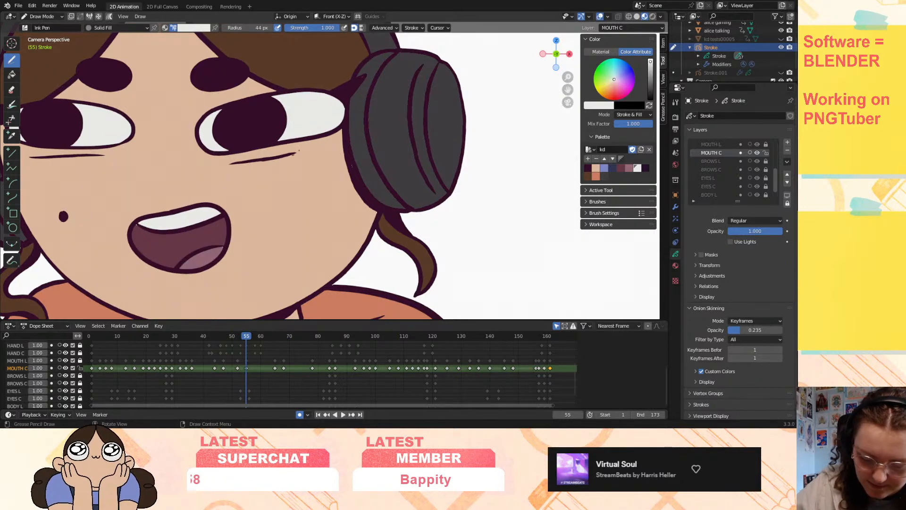
# - At frame 55, choose mauve-pink for the tongue, followed by dark mauve for the mouth interior
pyautogui.click(625, 168)
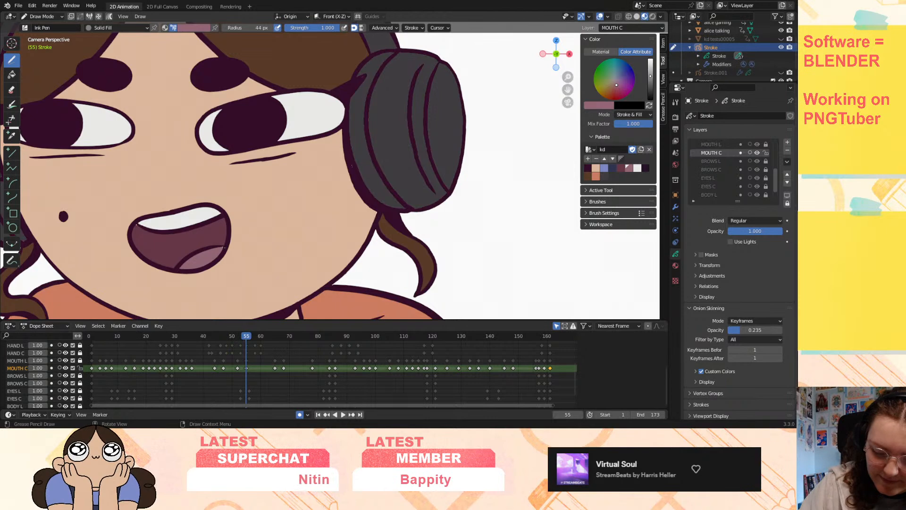
pyautogui.click(621, 167)
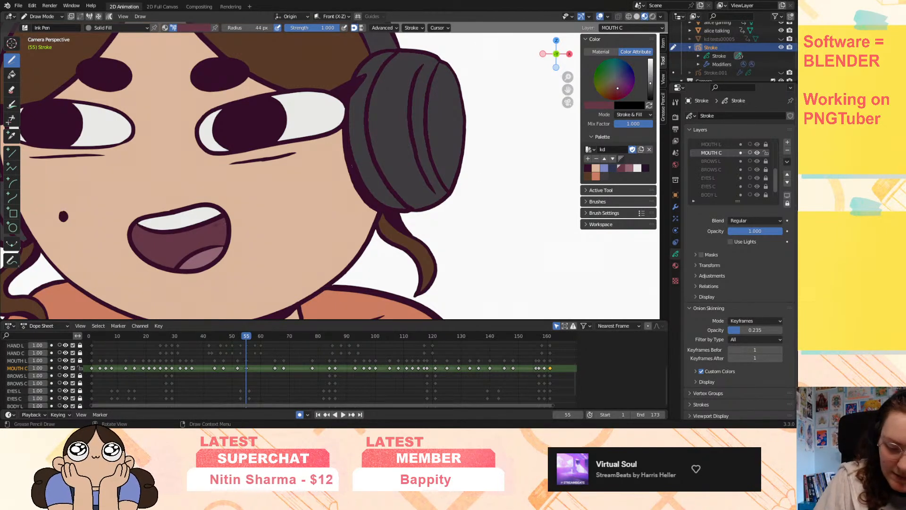
pyautogui.press('Down')
pyautogui.press('Up')
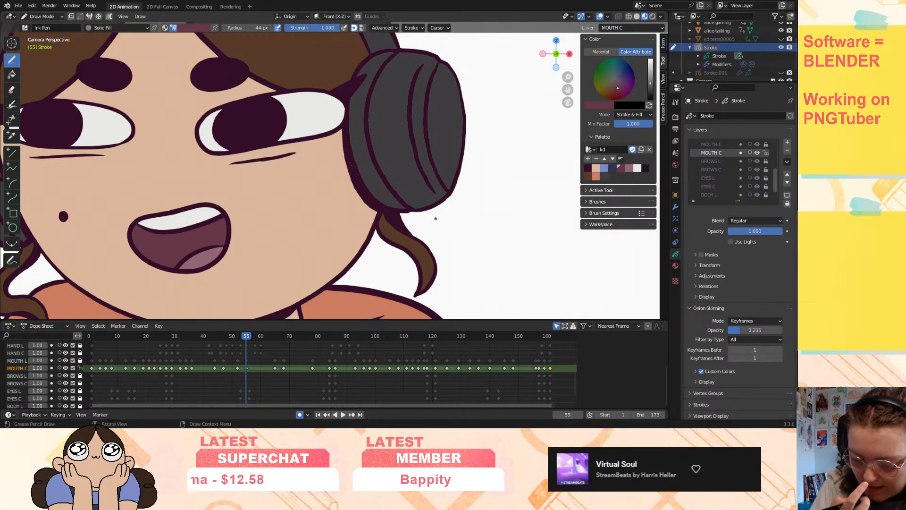
# - Step back from frame 55 through the MOUTH C keyframes to the open mouth at frame 36
pyautogui.press('Down')
pyautogui.moveTo(567, 90); pyautogui.dragTo(607, 96)
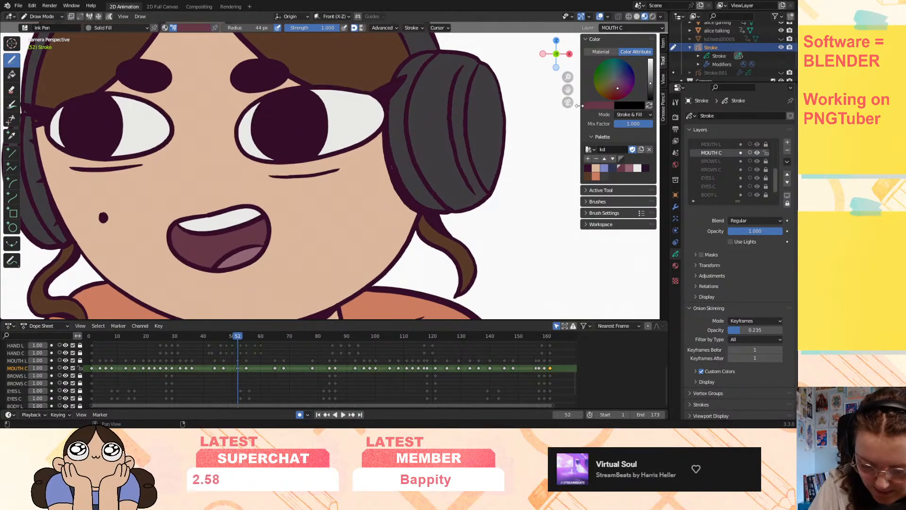
pyautogui.press('Down')
pyautogui.press('Down')
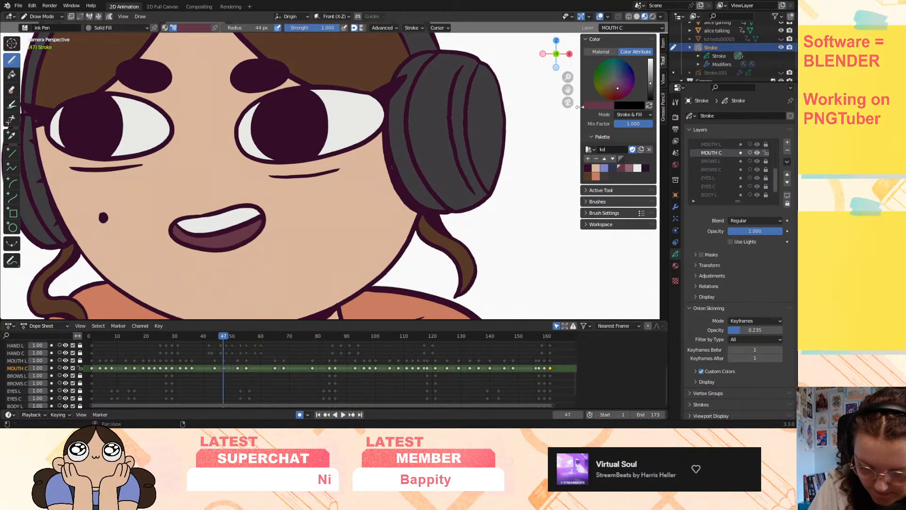
pyautogui.press('Down')
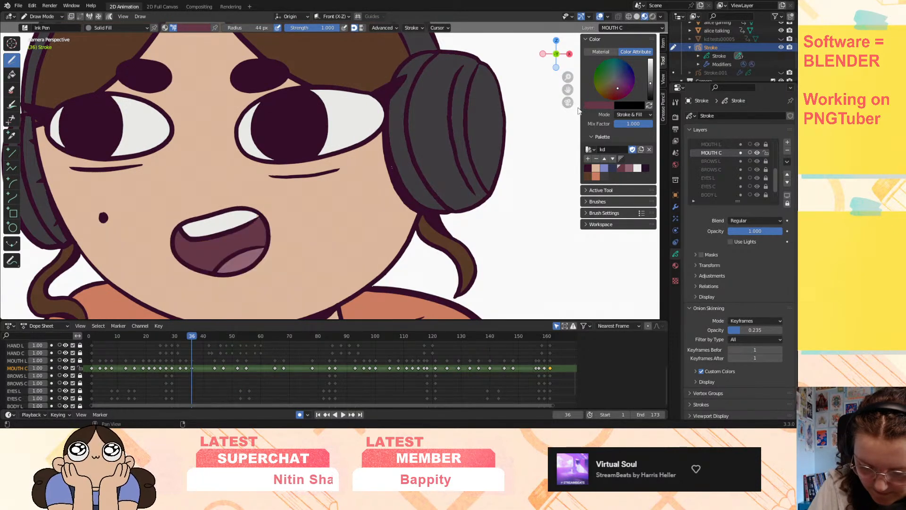
# - At frame 36, choose white for the teeth, dark mauve for the interior and mauve-pink for the tongue in turn
pyautogui.click(637, 168)
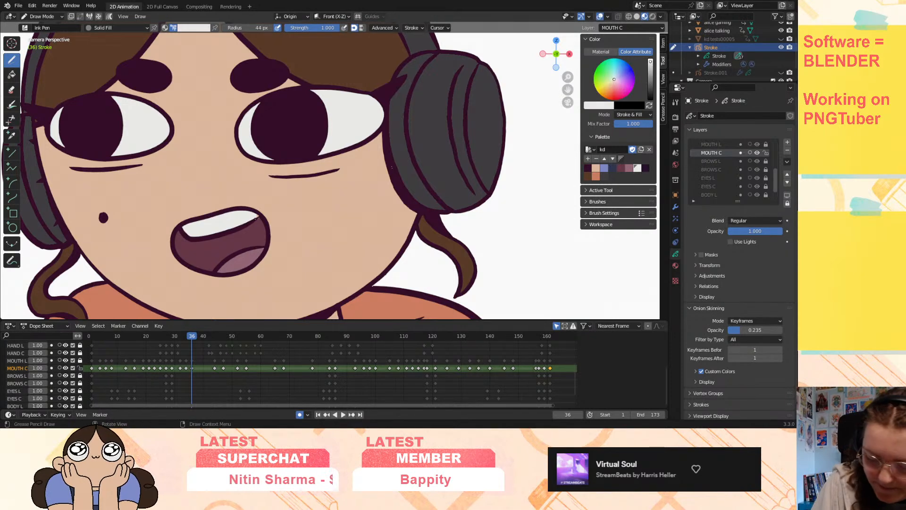
pyautogui.click(620, 168)
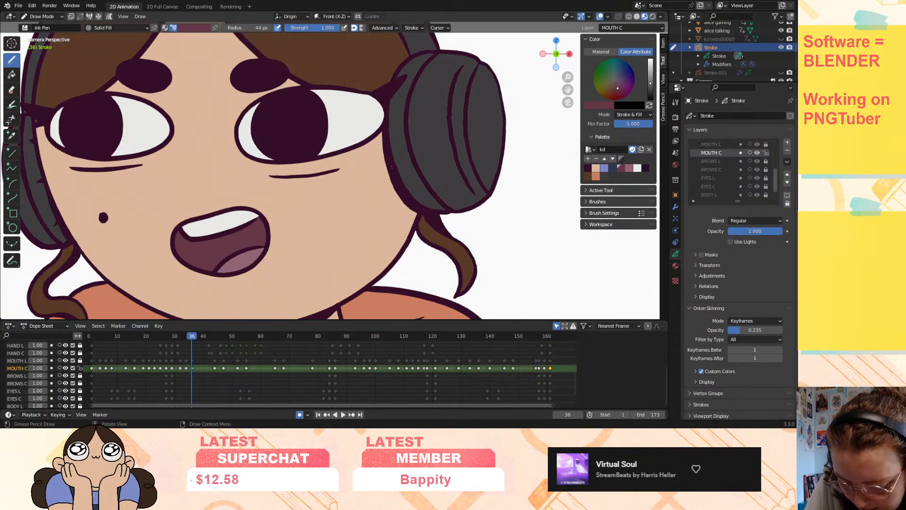
pyautogui.click(629, 170)
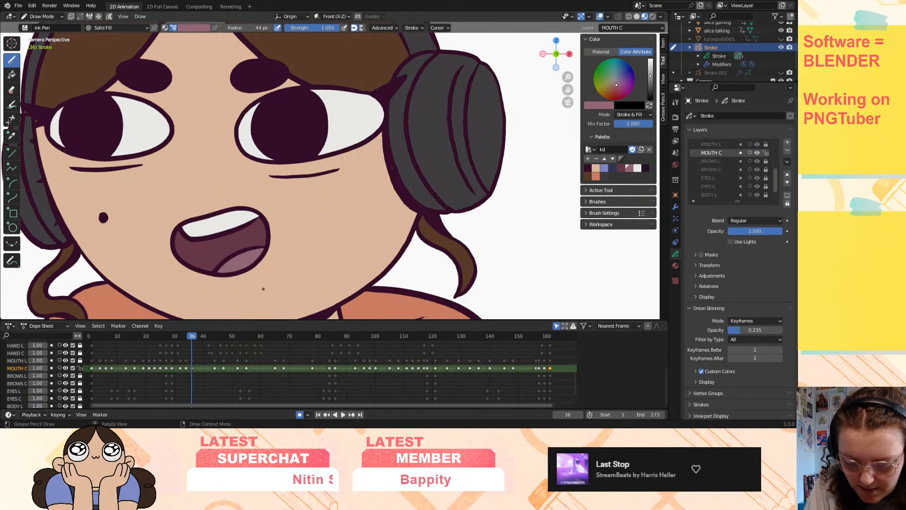
# - Choose dark mauve for the mouth interior at frame 34 and step back through the MOUTH C keyframes to frame 29
pyautogui.press('Down')
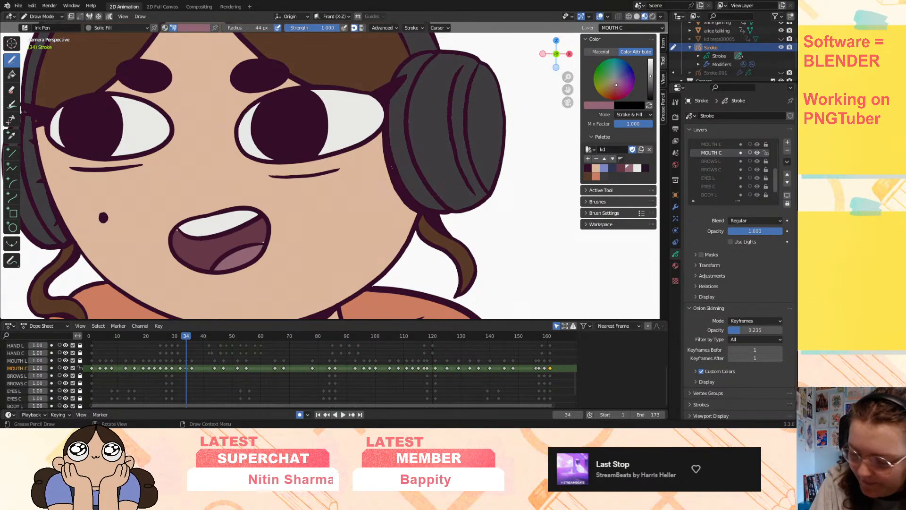
pyautogui.click(620, 168)
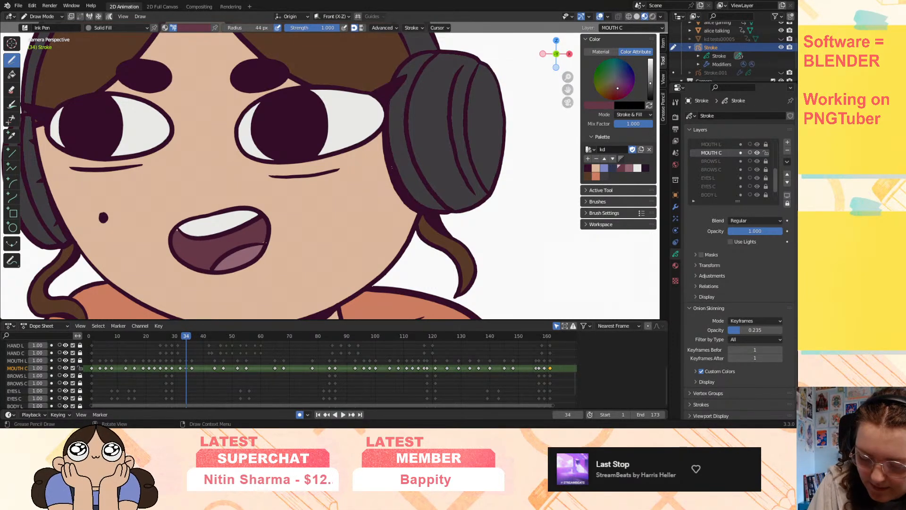
pyautogui.press('Down')
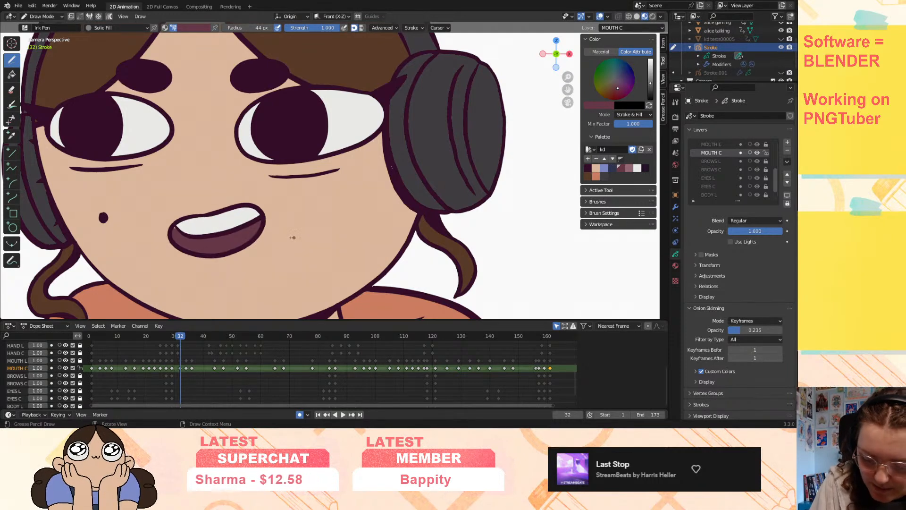
pyautogui.press('Down')
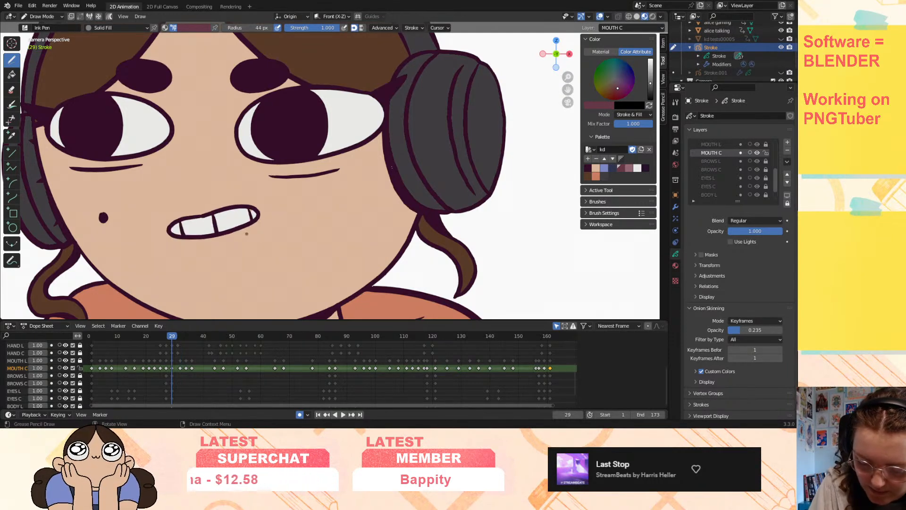
# - Choose white for the teeth at frame 29, followed by dark mauve for the mouth interior at frame 21
pyautogui.click(638, 168)
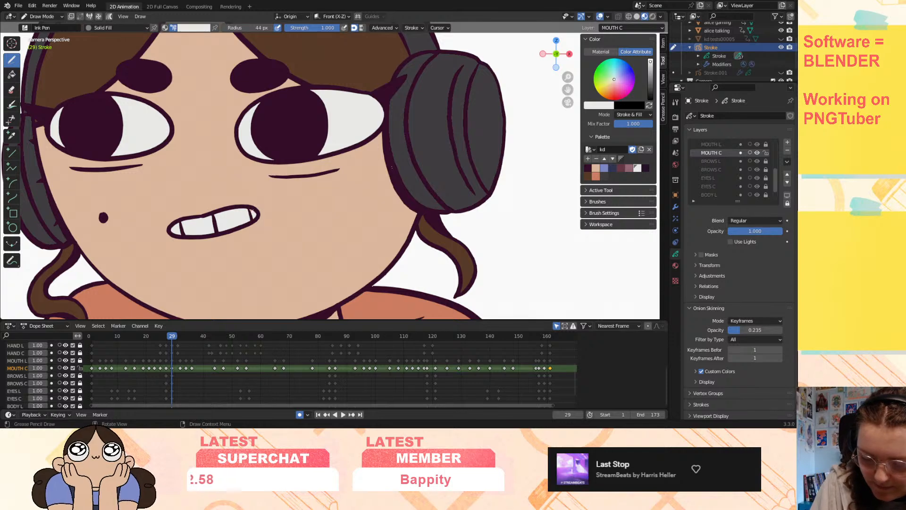
pyautogui.press('Down')
pyautogui.press('Down')
pyautogui.press('Down')
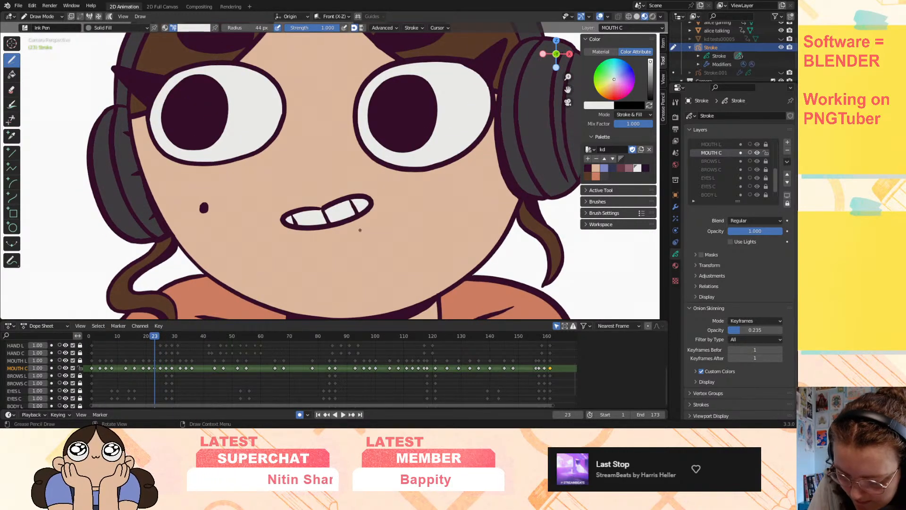
pyautogui.press('Down')
pyautogui.click(622, 168)
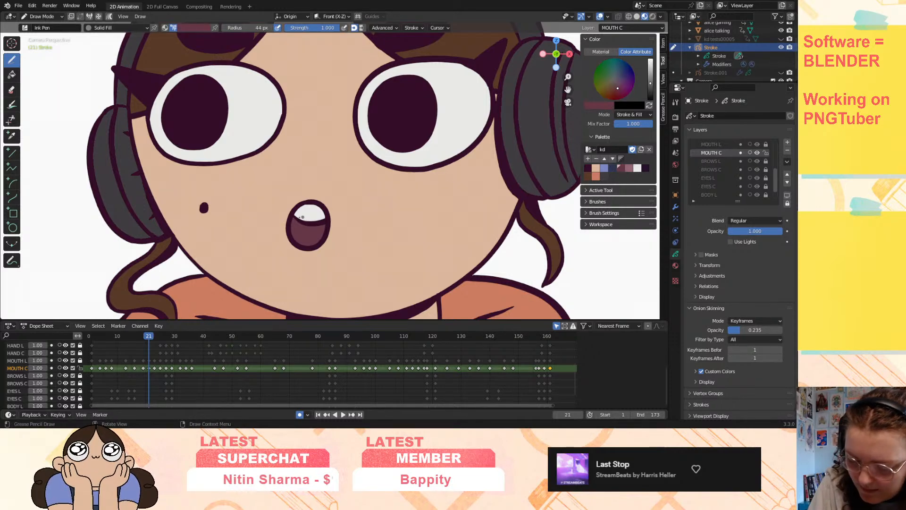
# - Check the mouth colours on the MOUTH C keyframes from frame 21 back to the open mouths at frames 8 and 6
pyautogui.press('Down')
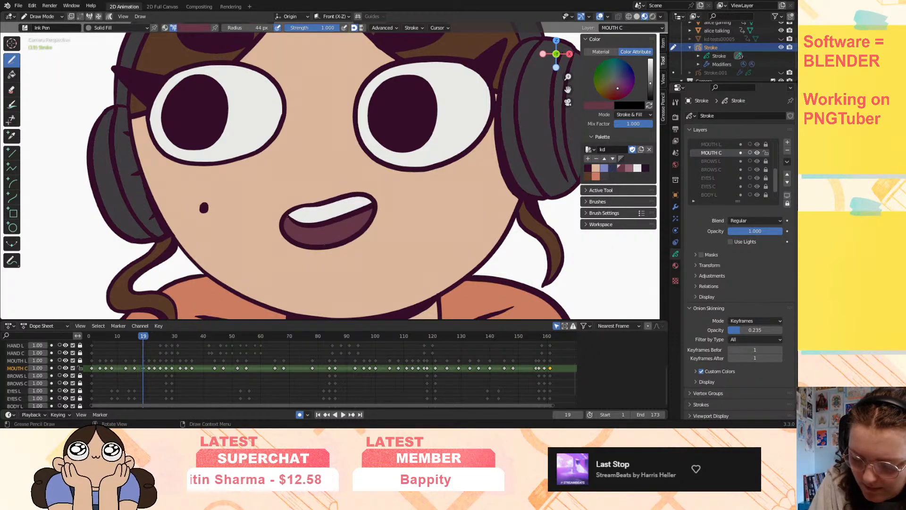
pyautogui.press('Down')
pyautogui.press('Down')
pyautogui.press('Down')
pyautogui.press('Down')
pyautogui.press('Down')
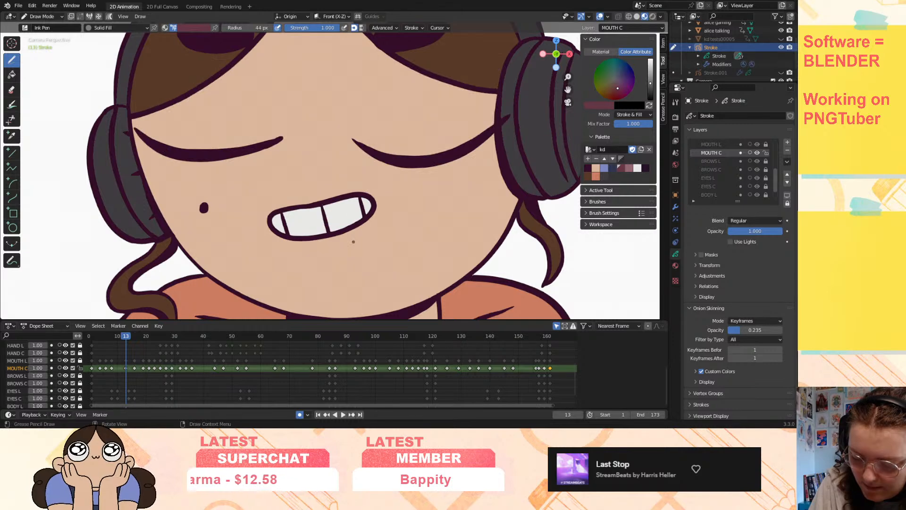
pyautogui.press('Up')
pyautogui.press('Up')
pyautogui.press('Down')
pyautogui.press('Down')
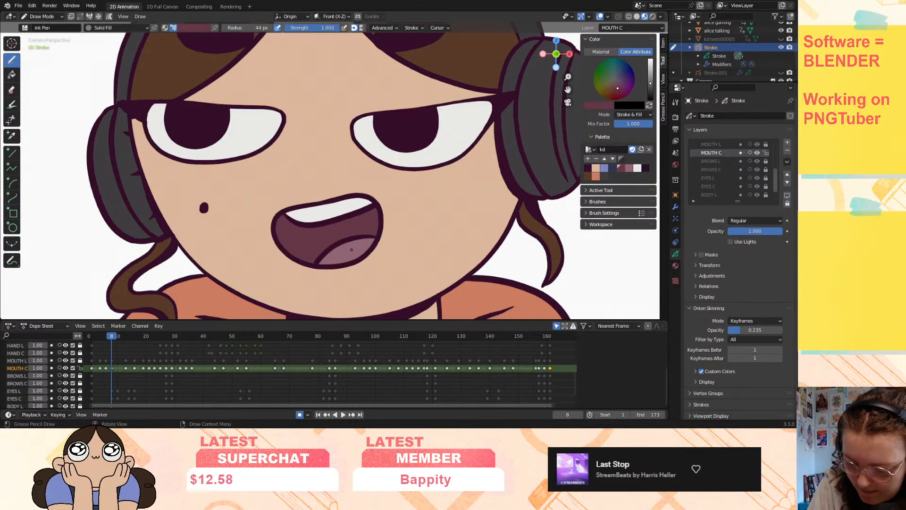
pyautogui.press('Down')
pyautogui.press('Up')
pyautogui.press('Up')
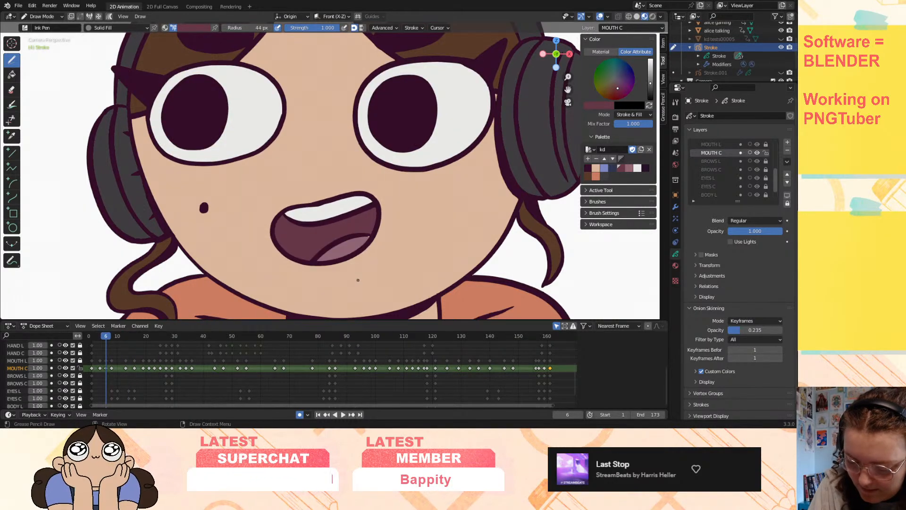
# - Choose white for the teeth at frame 8 and mauve-pink for the tongue at frame 6, ending at frame 1
pyautogui.click(637, 168)
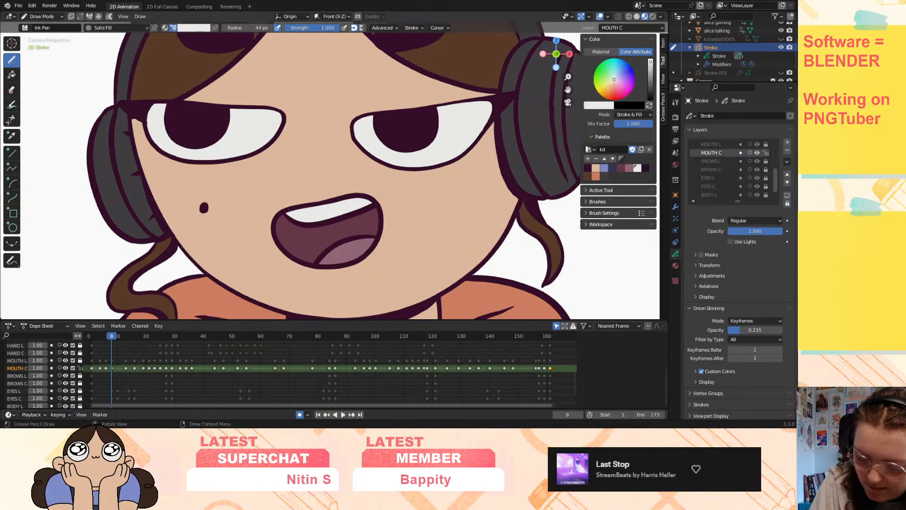
pyautogui.press('Down')
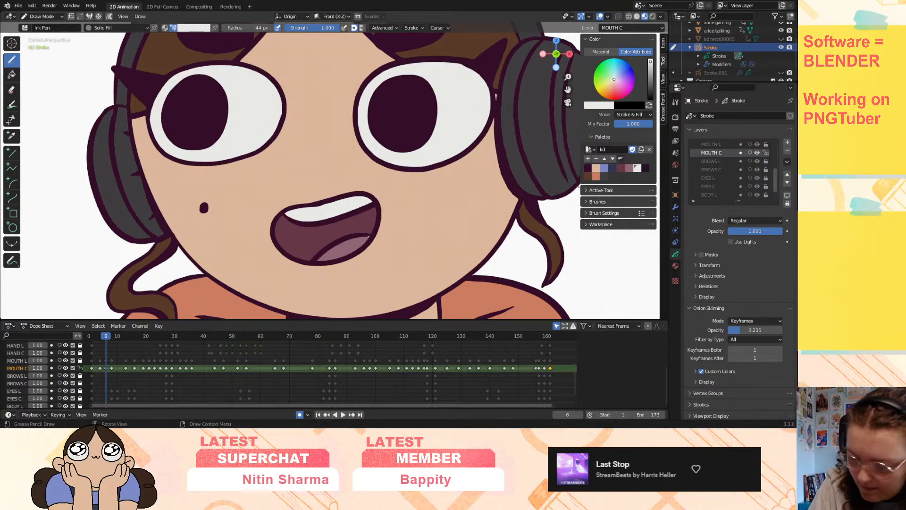
pyautogui.click(627, 168)
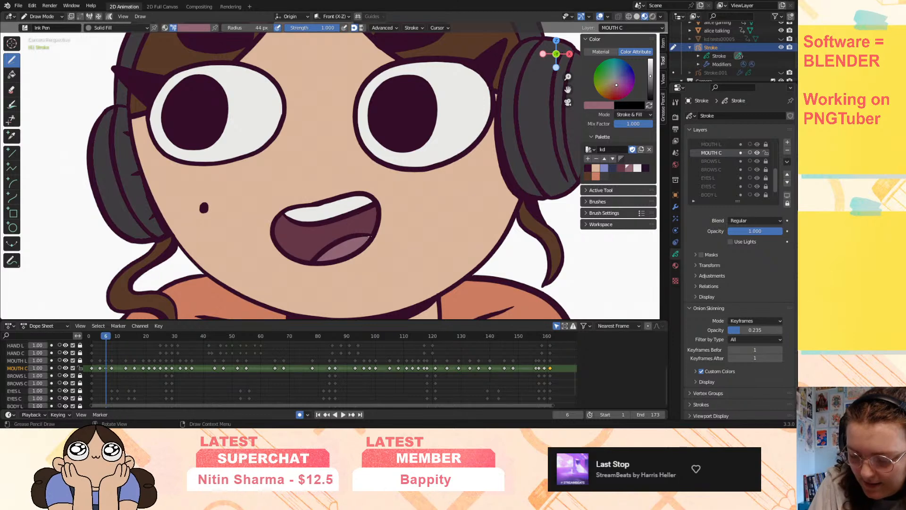
pyautogui.press('Down')
pyautogui.press('Down')
pyautogui.press('Down')
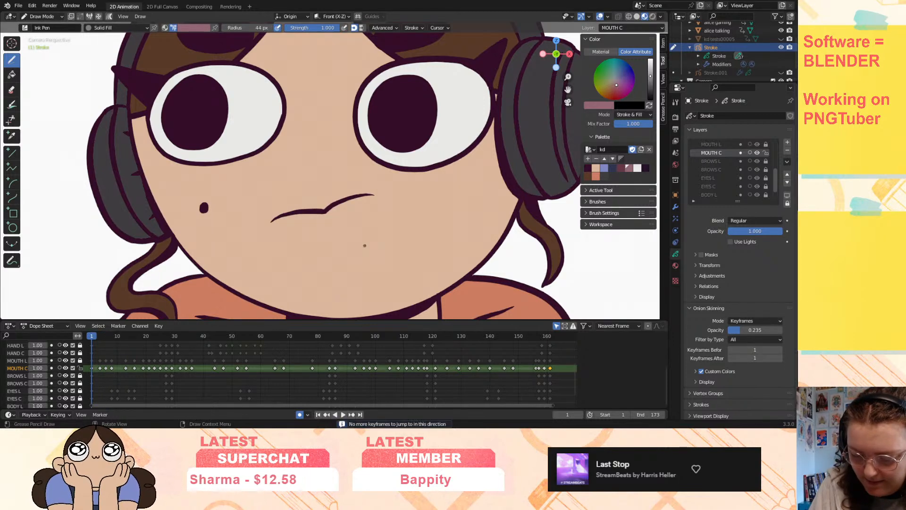
# - Play back the coloured animation of the whole character from frame 1 and stop at frame 128
pyautogui.moveTo(568, 76); pyautogui.dragTo(537, 77)
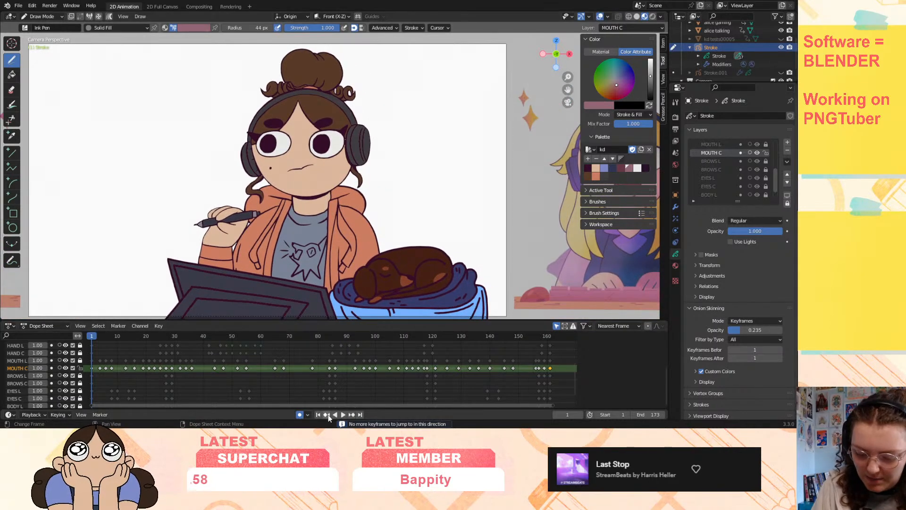
pyautogui.click(343, 414)
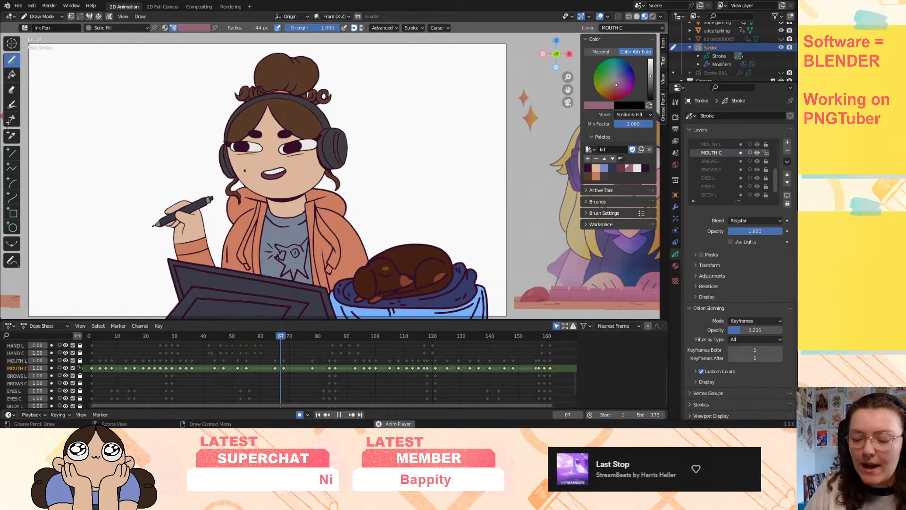
pyautogui.click(339, 414)
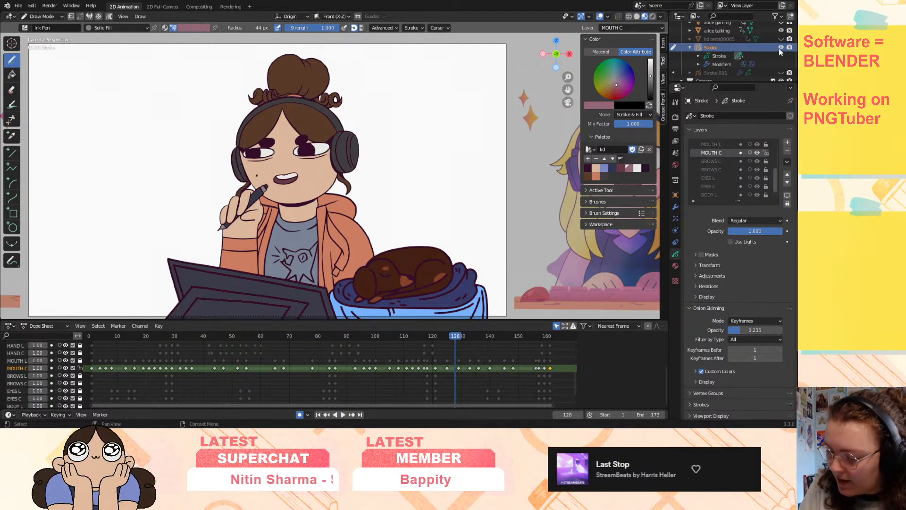
# - Hide the coloured Stroke object, and show and select Stroke.001 in its place
pyautogui.click(780, 48)
pyautogui.click(690, 47)
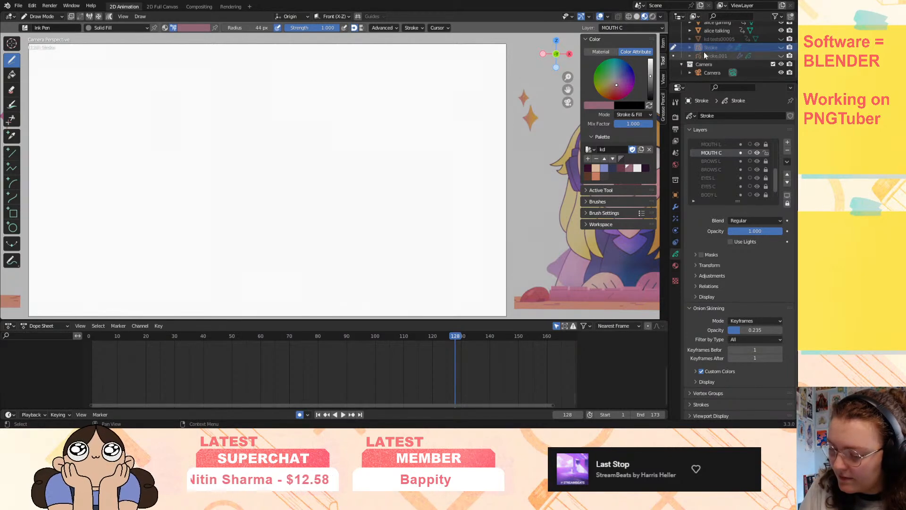
pyautogui.click(781, 56)
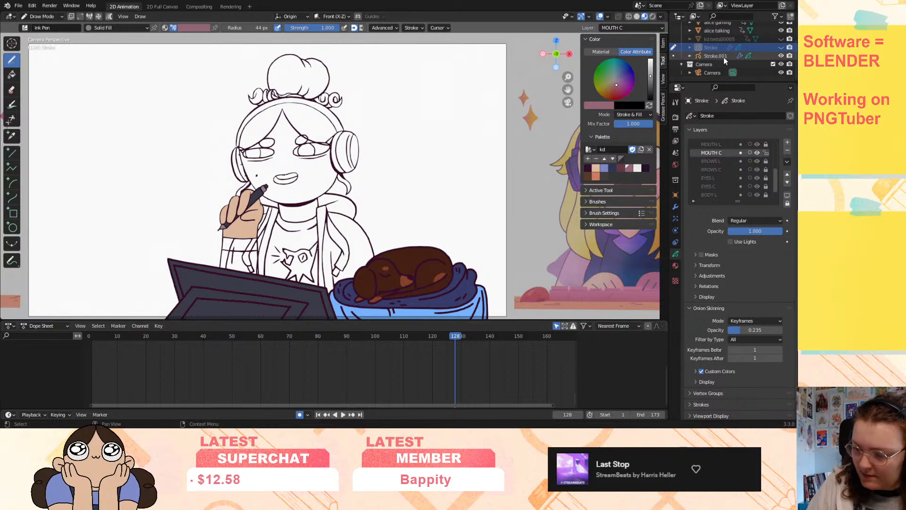
pyautogui.click(709, 57)
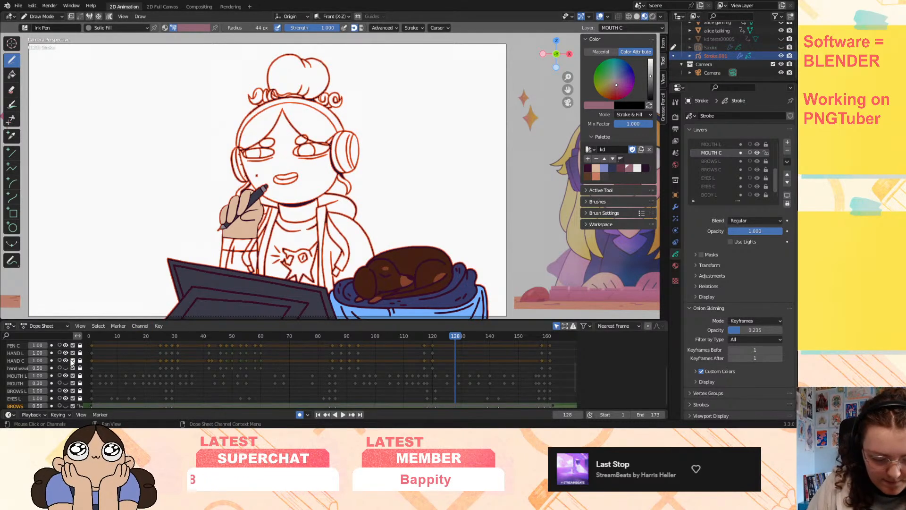
# - In Stroke.001, hide the clean EXTRAS, FINGER, PEN C and HAND layers and show the rough extras, PEN and hand layers
pyautogui.scroll(4, 71, 362)
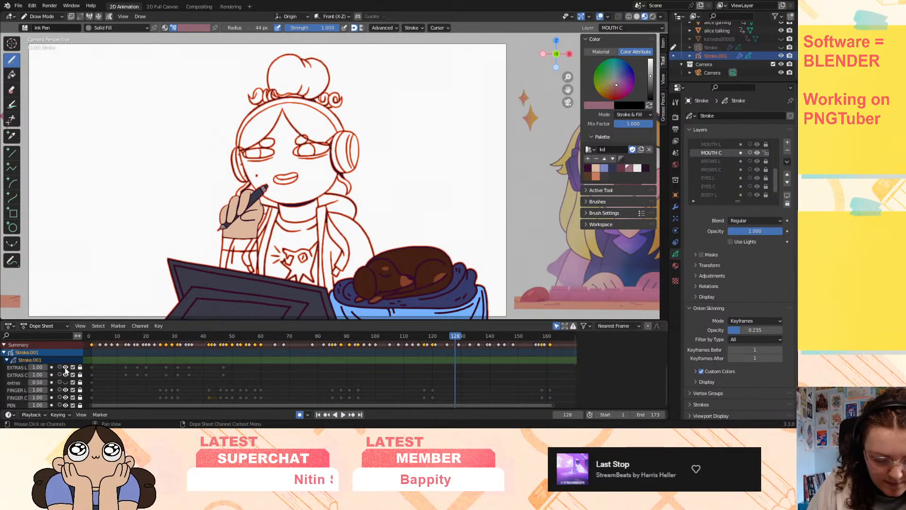
pyautogui.click(65, 367)
pyautogui.click(66, 381)
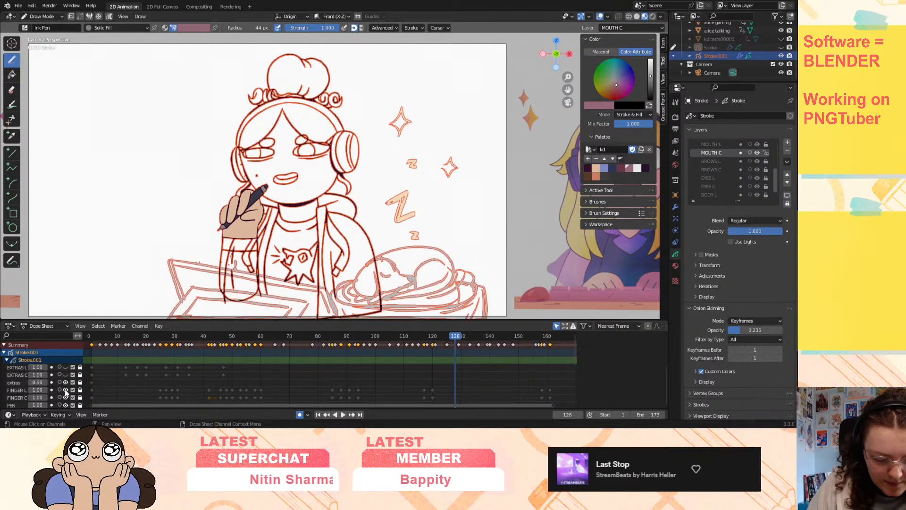
pyautogui.scroll(-4, 66, 395)
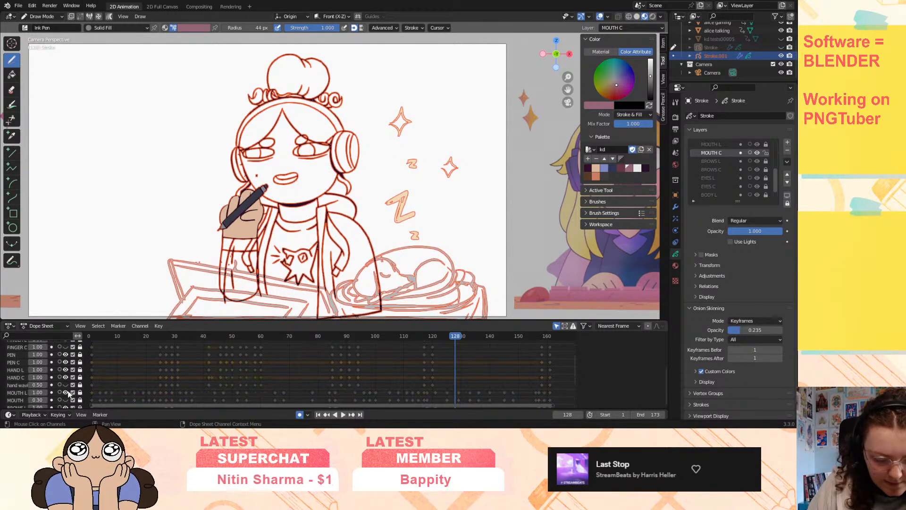
pyautogui.click(66, 361)
pyautogui.click(66, 369)
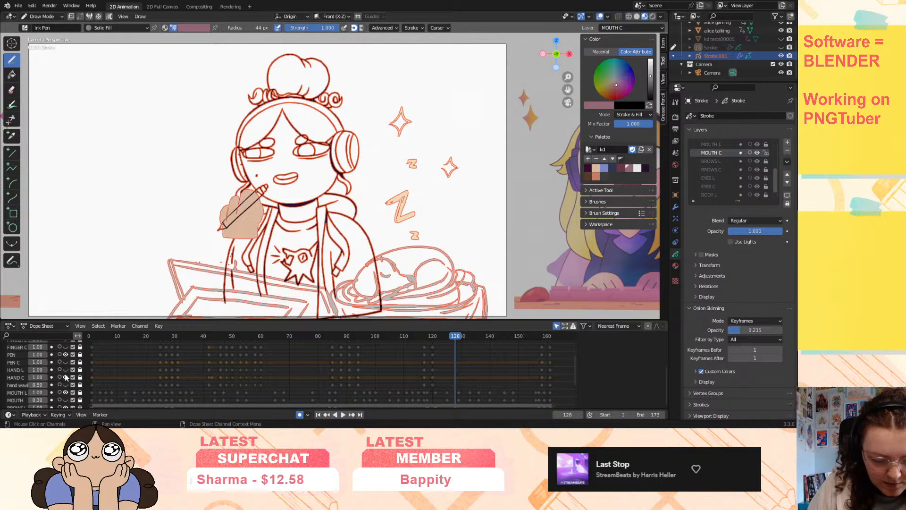
pyautogui.click(66, 377)
pyautogui.click(65, 384)
# - Hide the MOUTH L, BROWS L, EYES L and BODY L layers and show the rough MOUTH, BROWS, EYES and BODY layers
pyautogui.scroll(-3, 65, 384)
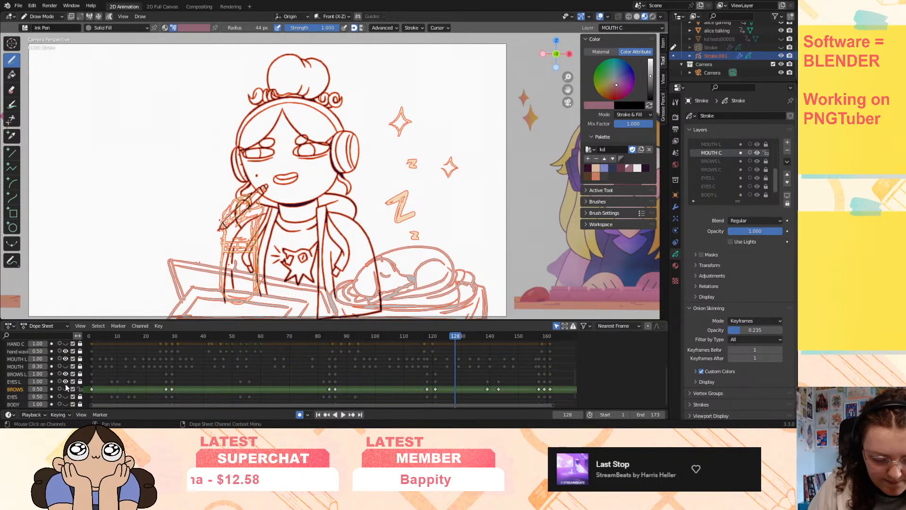
pyautogui.click(66, 367)
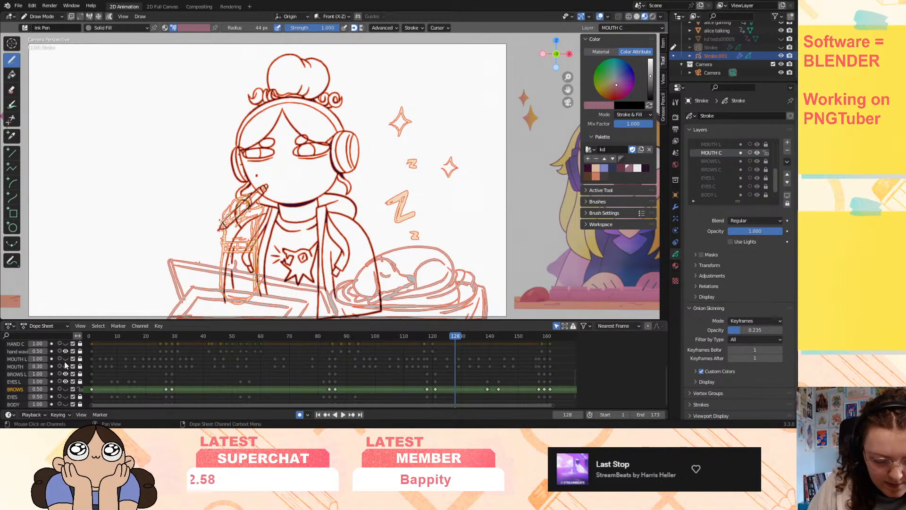
pyautogui.click(66, 373)
pyautogui.click(66, 379)
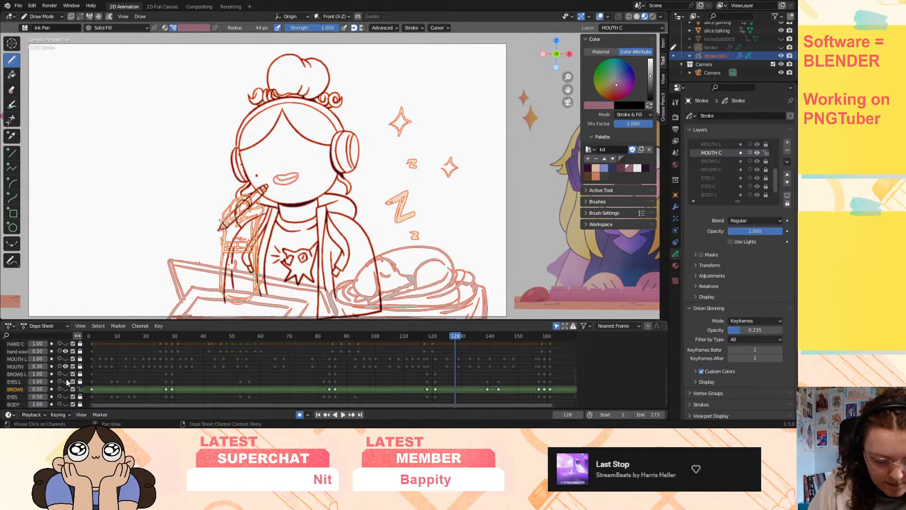
pyautogui.click(66, 388)
pyautogui.scroll(-1, 66, 388)
pyautogui.click(66, 382)
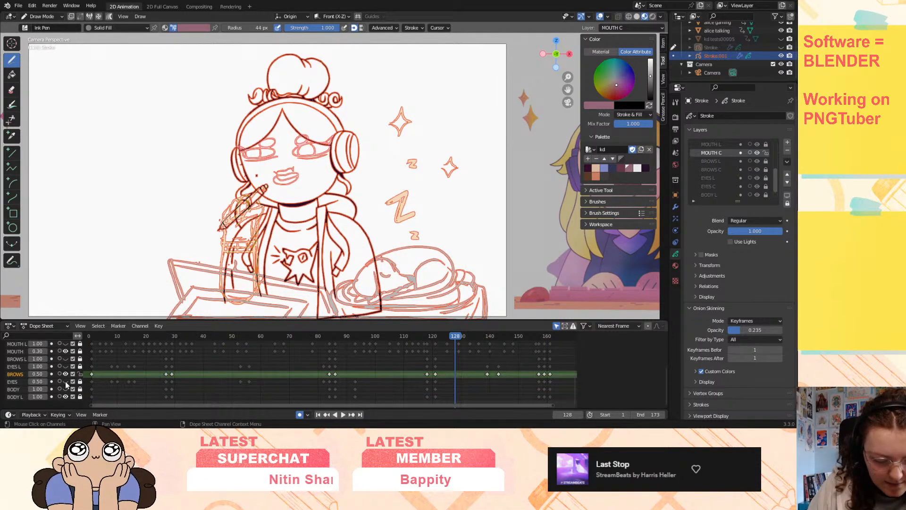
pyautogui.click(66, 389)
pyautogui.click(66, 396)
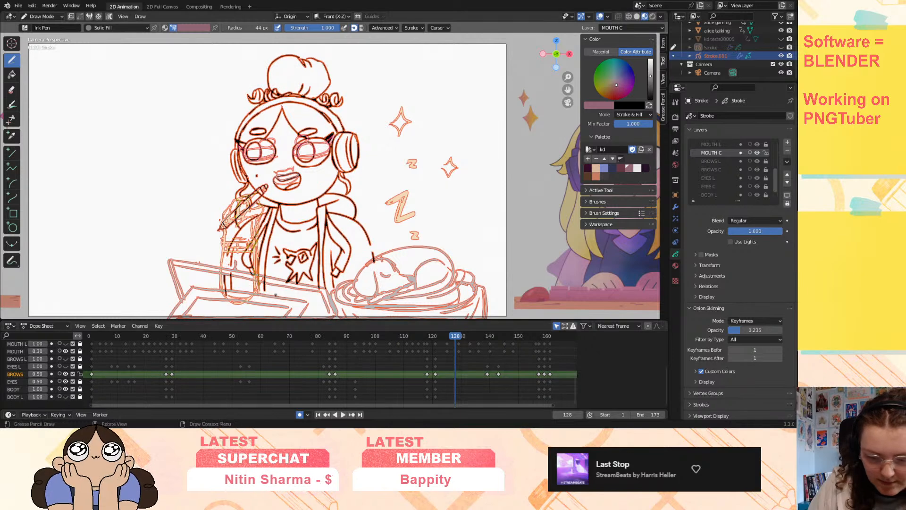
# - Switch to the Cursor tool and scrub the rough sketch animation back to frame 38
pyautogui.click(13, 44)
pyautogui.click(426, 367)
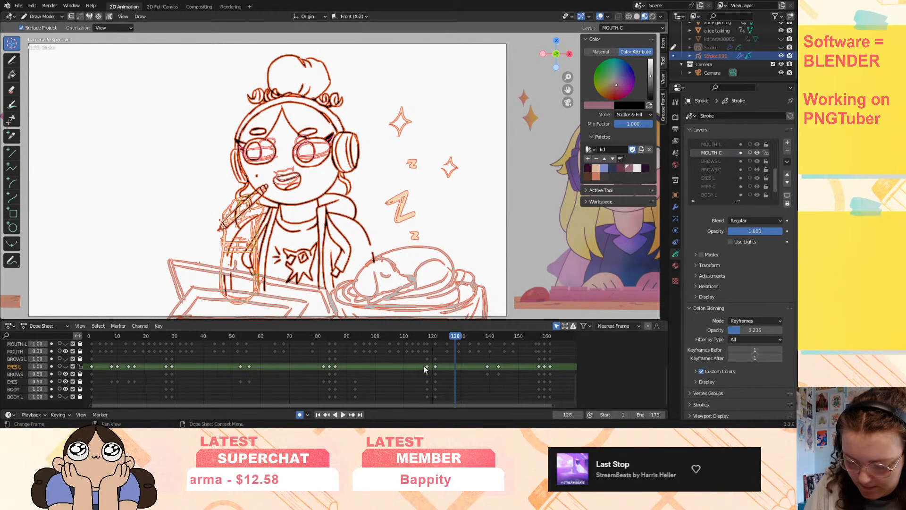
pyautogui.moveTo(435, 333)
pyautogui.mouseDown()
pyautogui.moveTo(118, 346)
pyautogui.moveTo(198, 349)
pyautogui.mouseUp()
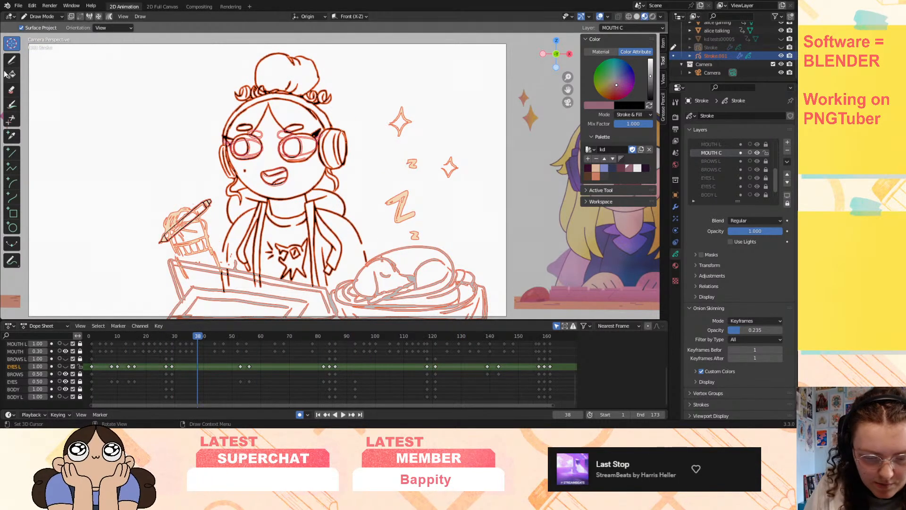
# - Select the Stroke.001 data so its strokes lose the selection highlight, and play the rough animation from the first frame
pyautogui.click(690, 56)
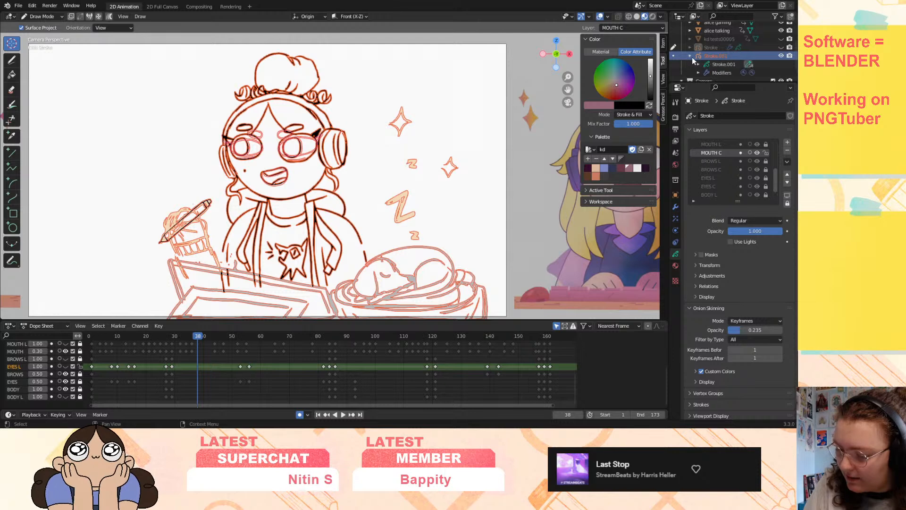
pyautogui.click(712, 64)
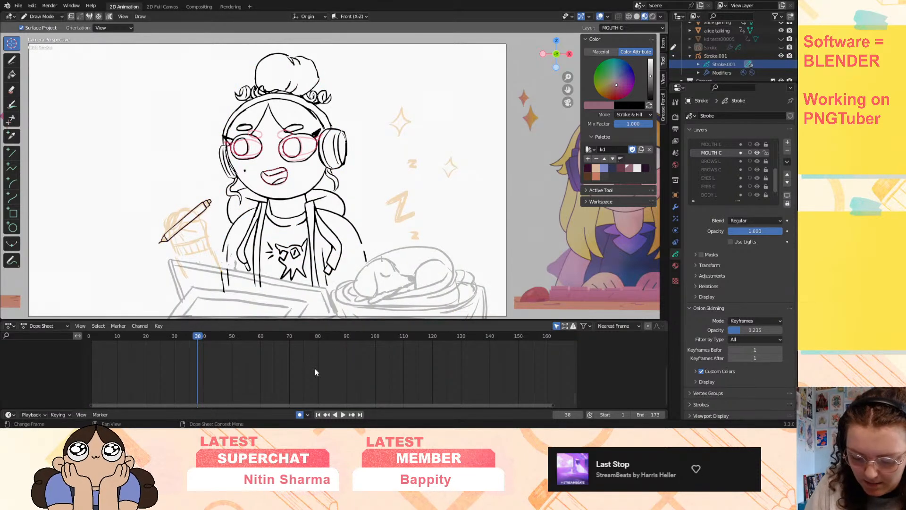
pyautogui.click(318, 414)
pyautogui.click(343, 415)
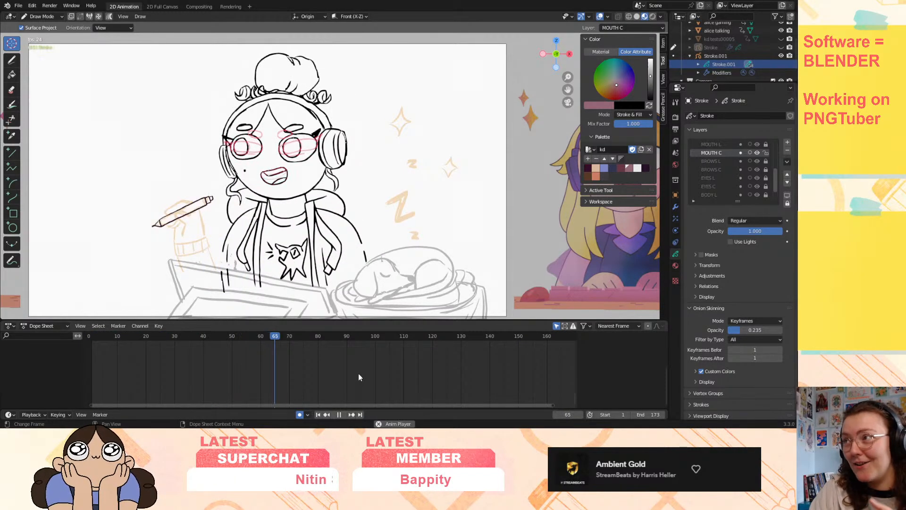
# - Stop the playback, hide the rough Stroke.001 object, show the coloured Stroke object and select its Grease Pencil data
pyautogui.click(339, 415)
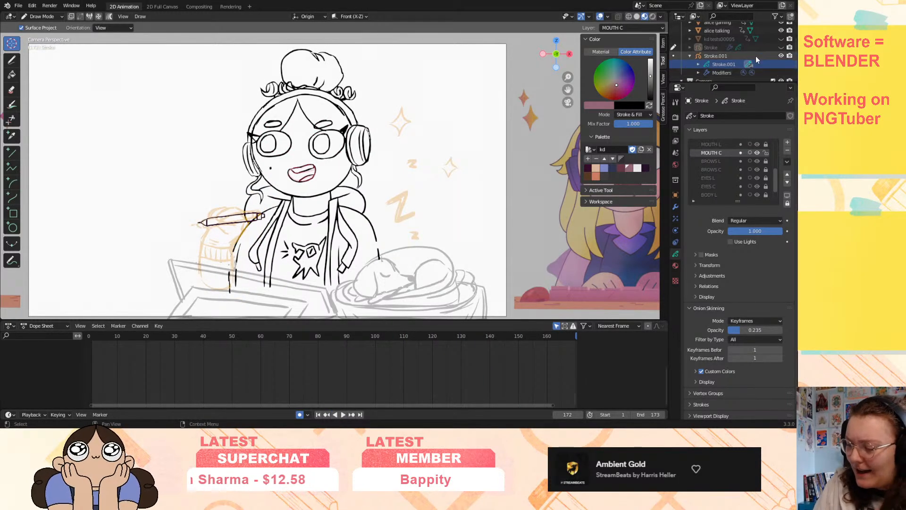
pyautogui.click(781, 56)
pyautogui.click(781, 47)
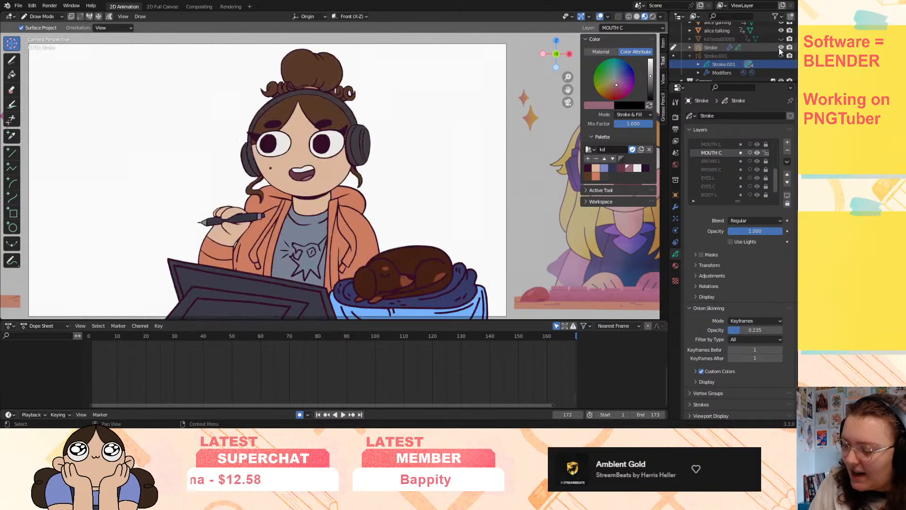
pyautogui.click(689, 56)
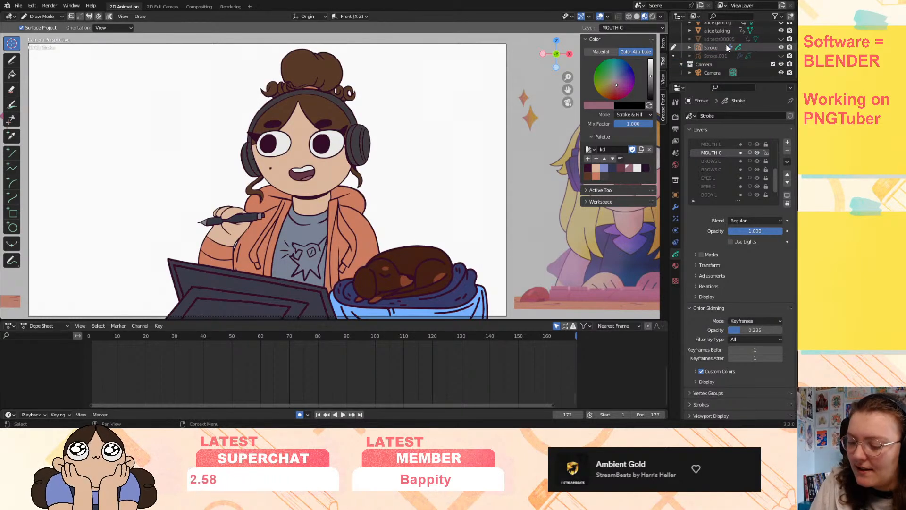
pyautogui.click(718, 47)
pyautogui.click(689, 47)
pyautogui.click(716, 56)
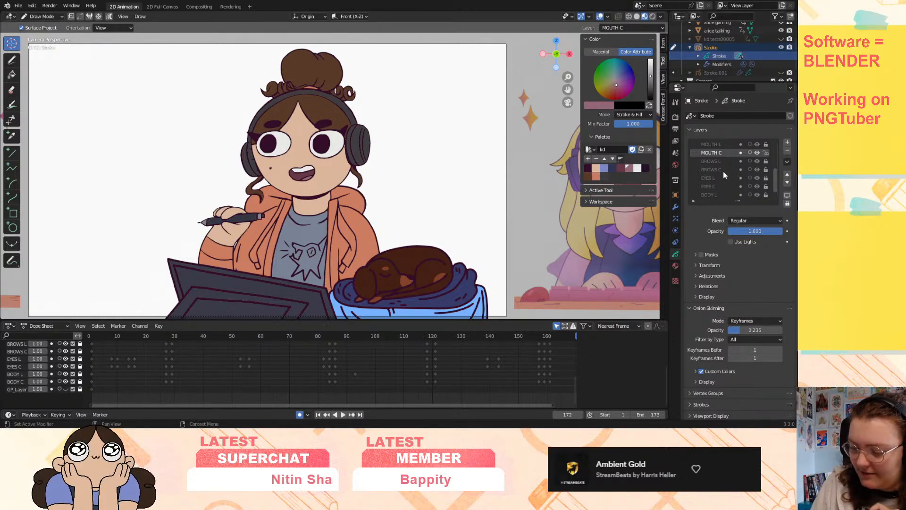
# - Play the coloured animation and scrub it back to frame 5
pyautogui.press('space')
pyautogui.click(391, 336)
pyautogui.moveTo(394, 336); pyautogui.dragTo(103, 336)
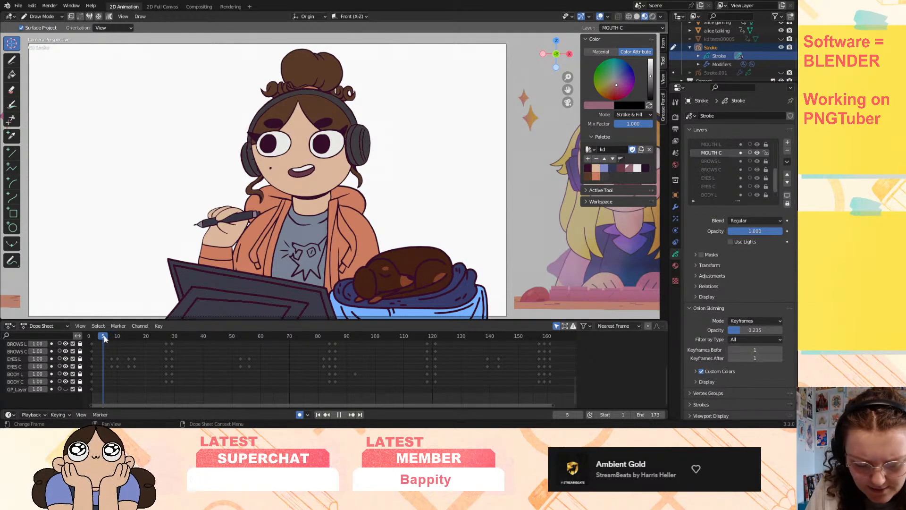
# - Make EYES C the active layer and play the animation from the first frame with the face in close-up
pyautogui.scroll(3, 33, 367)
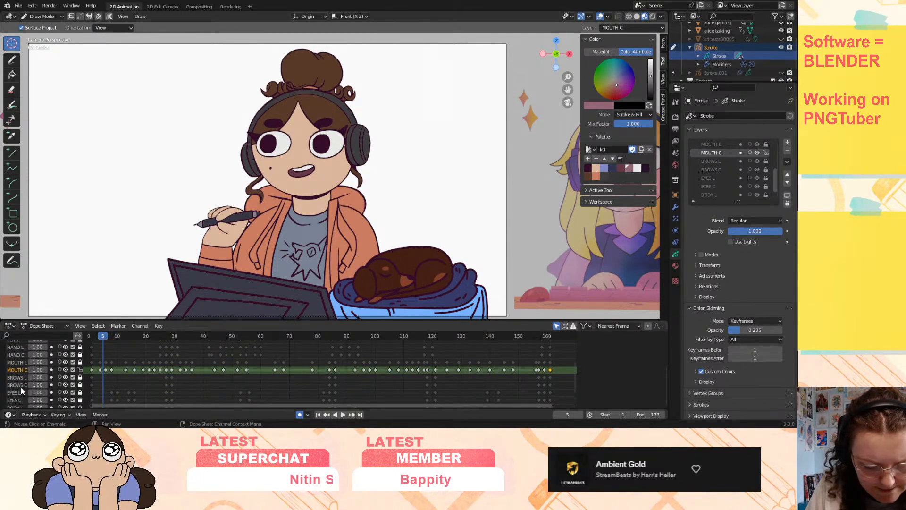
pyautogui.click(20, 399)
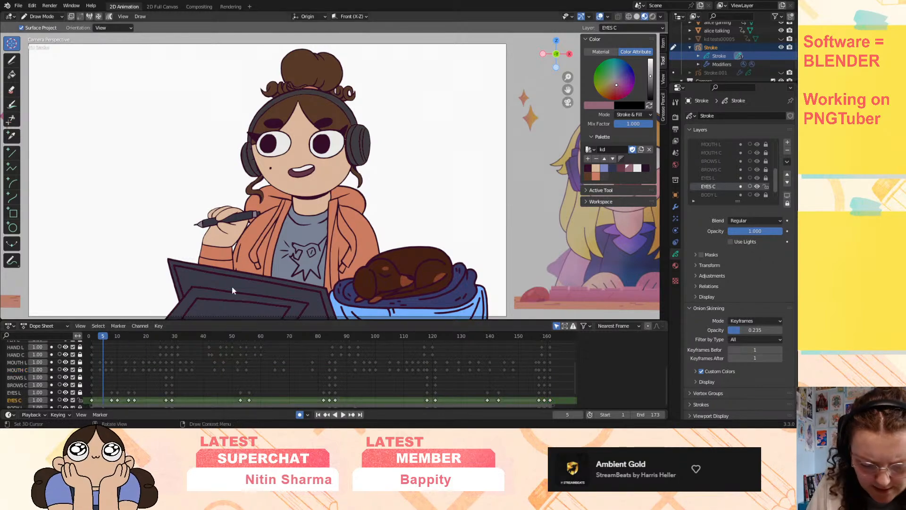
pyautogui.scroll(7, 571, 75)
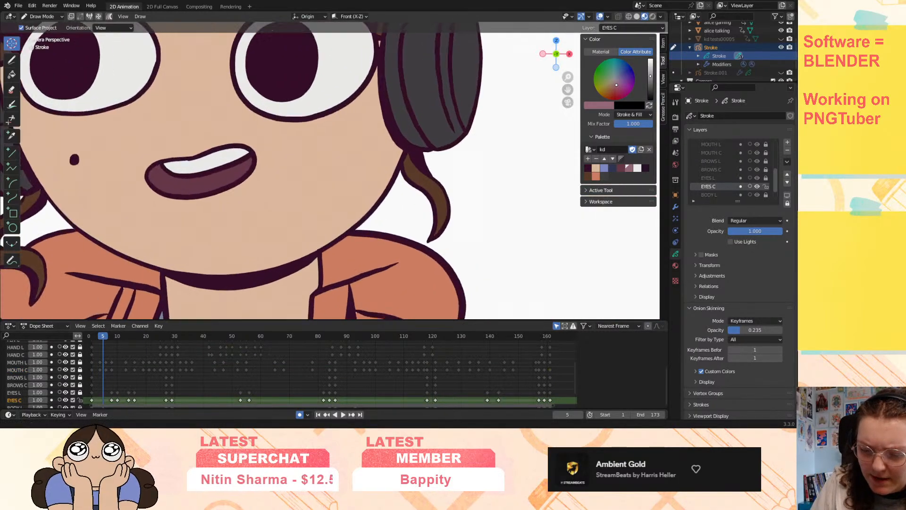
pyautogui.scroll(-5, 563, 96)
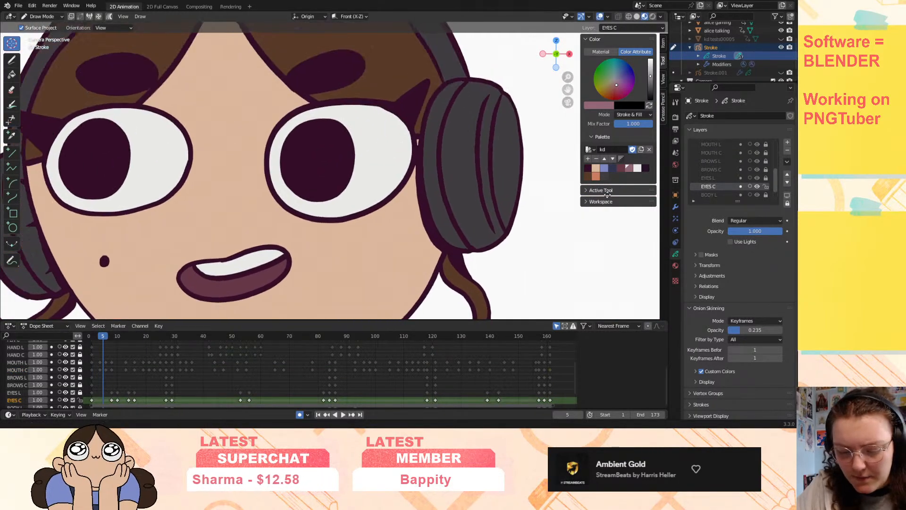
pyautogui.hotkey('shift', 'Left')
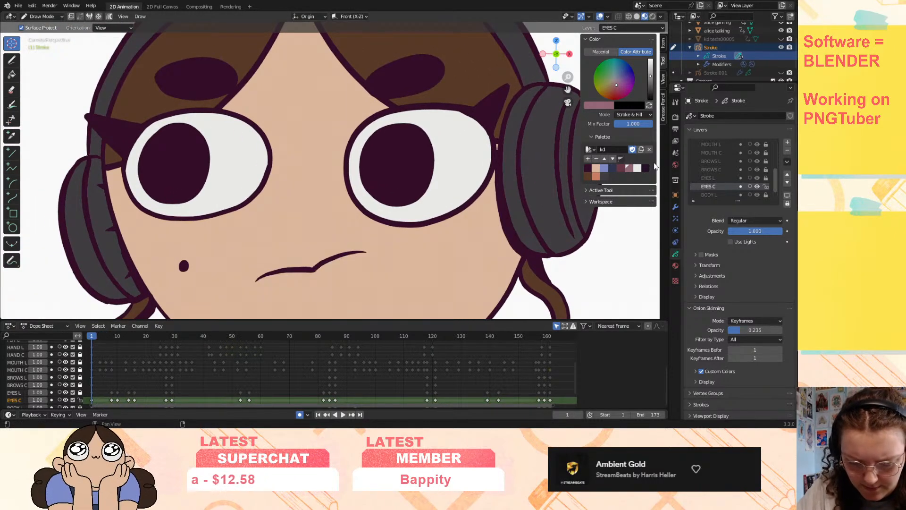
pyautogui.press('space')
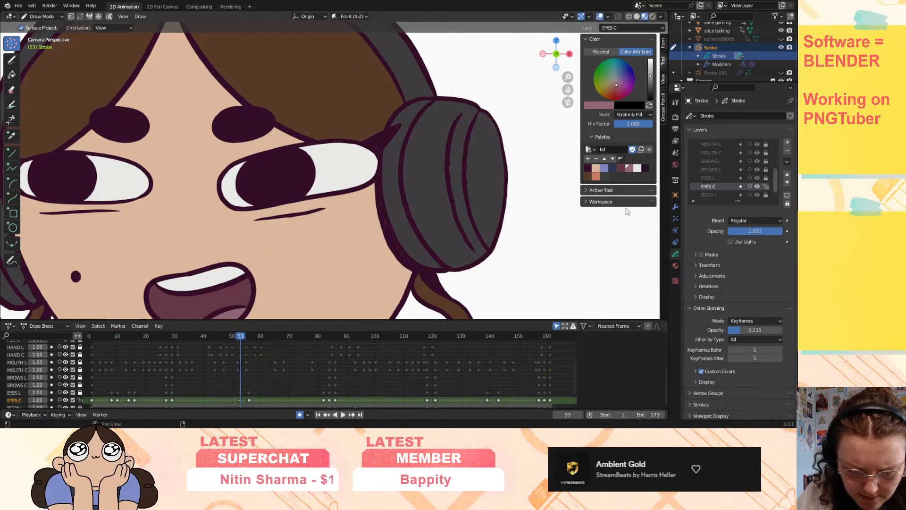
# - With the Stroke data selected, go to the eye keyframe at frame 29 and choose the Draw tool with the white palette colour
pyautogui.press('Down')
pyautogui.moveTo(568, 89); pyautogui.dragTo(698, 74)
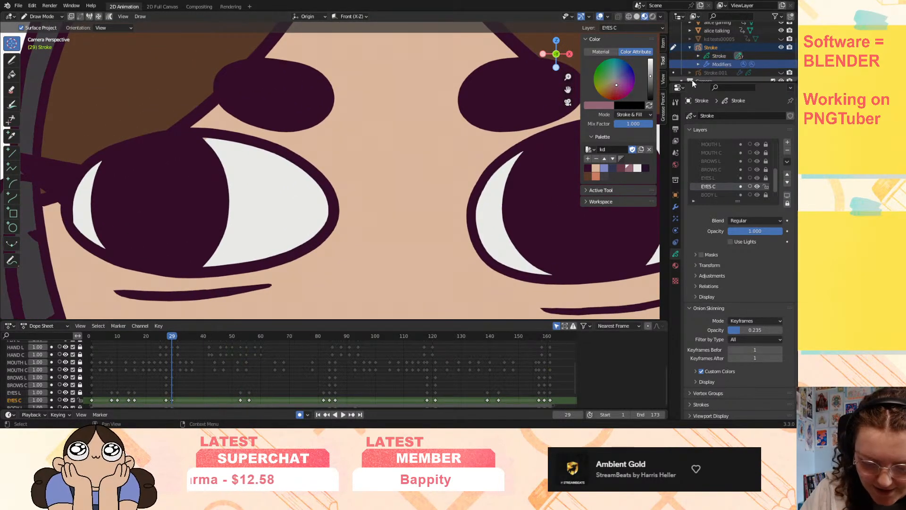
pyautogui.click(694, 76)
pyautogui.press('Up')
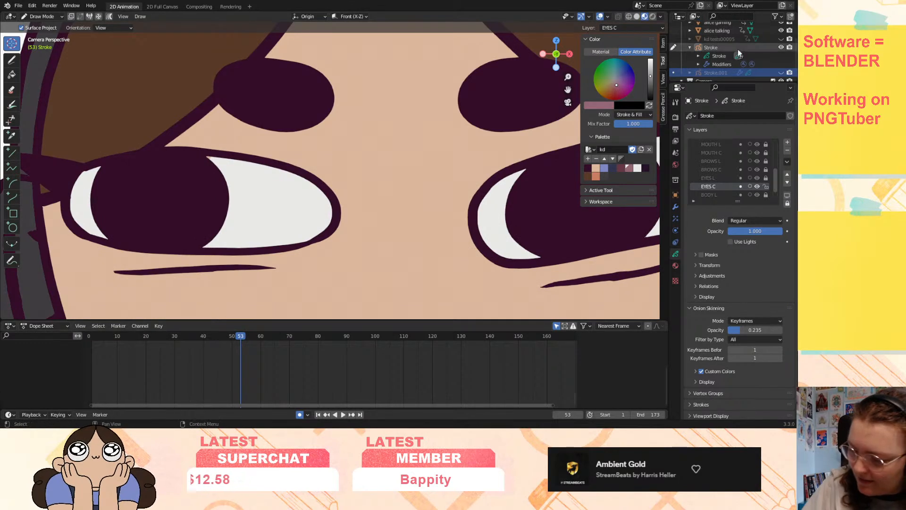
pyautogui.click(721, 57)
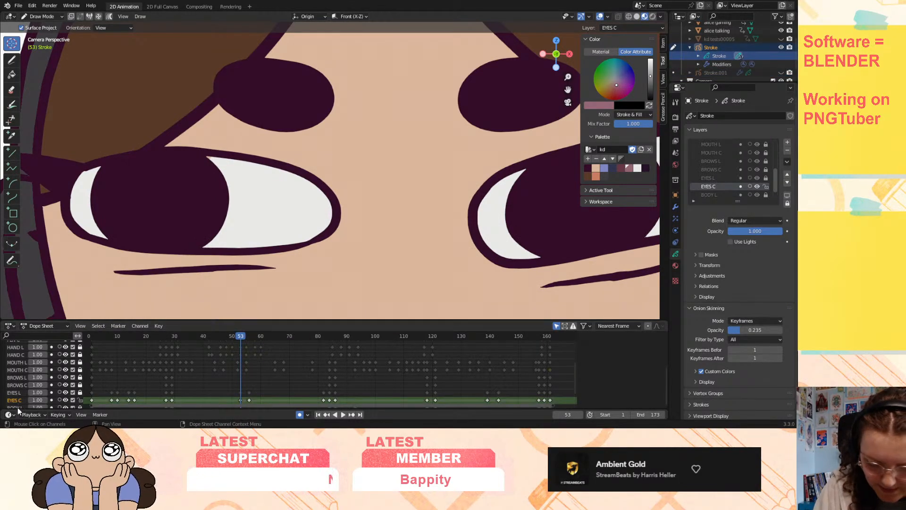
pyautogui.press('Down')
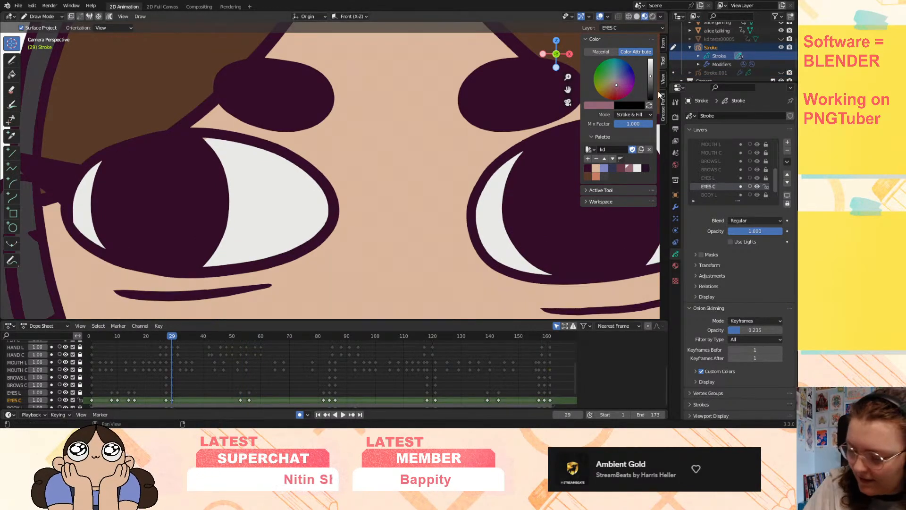
pyautogui.click(638, 168)
pyautogui.click(11, 61)
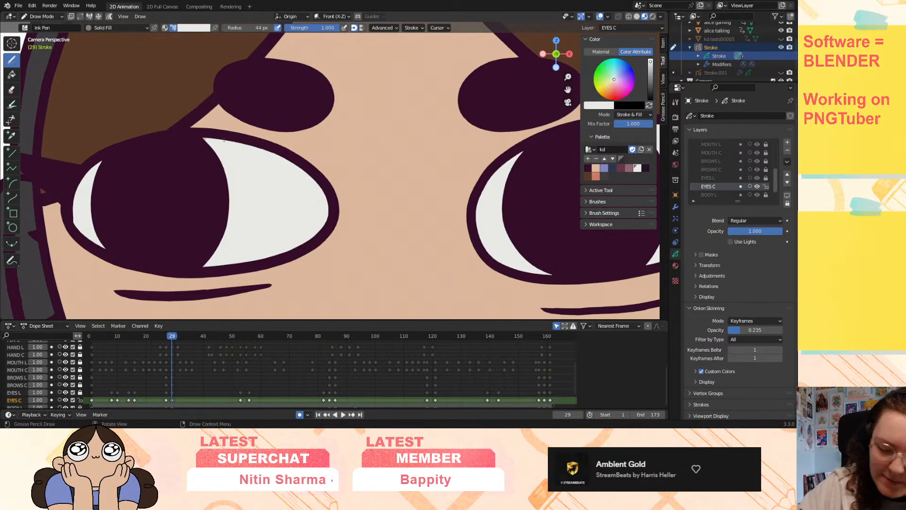
# - Go through the EYES C keyframes from frame 16 to 53 and examine the fill of the eye whites
pyautogui.press('Down')
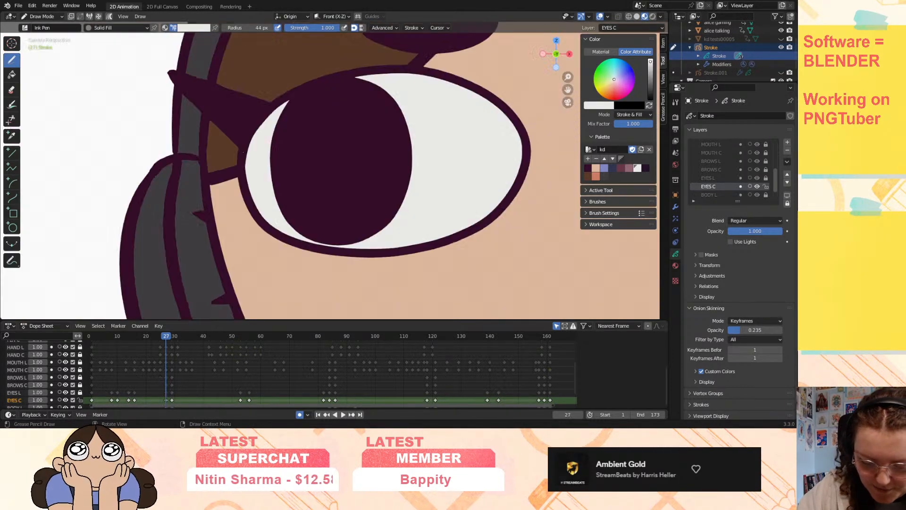
pyautogui.press('Down')
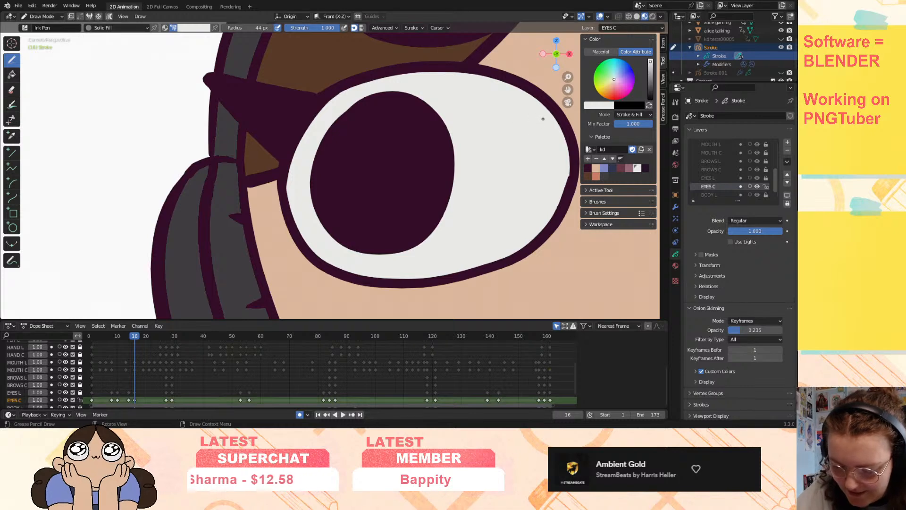
pyautogui.press('Up')
pyautogui.press('Up')
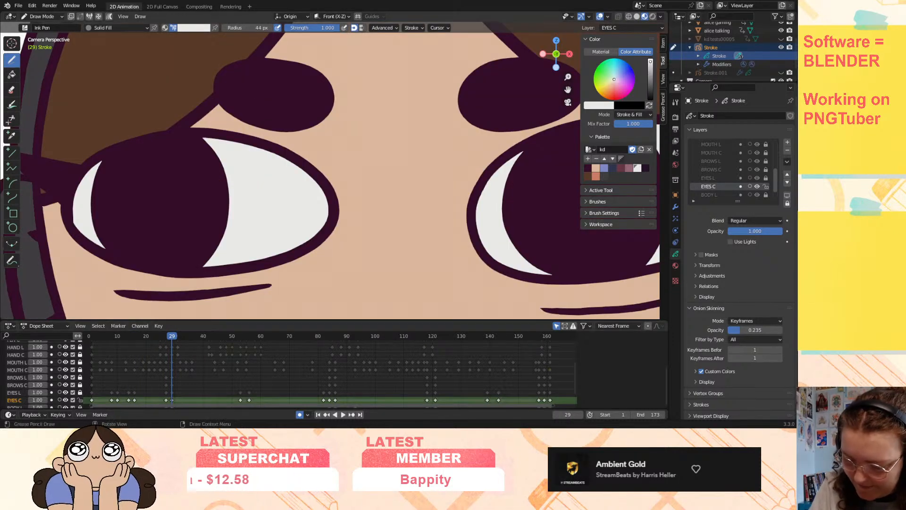
pyautogui.moveTo(568, 77); pyautogui.dragTo(491, 102)
pyautogui.press('Down')
pyautogui.press('Up')
pyautogui.press('Up')
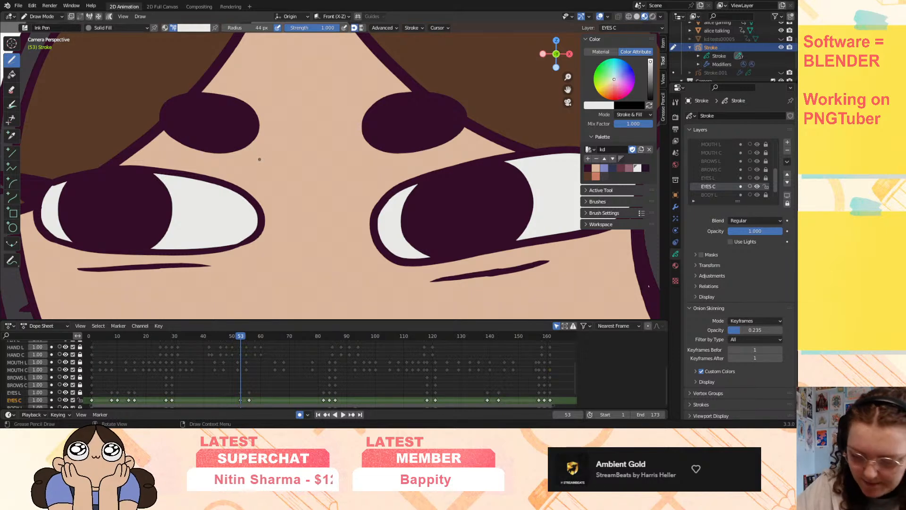
# - Check the eye whites on the remaining EYES C keyframes, from frame 56 to 161
pyautogui.press('Up')
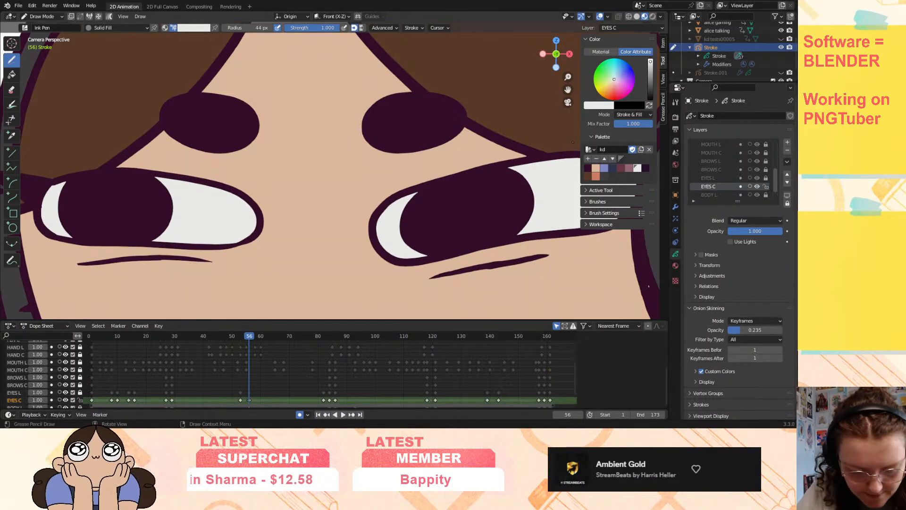
pyautogui.press('Up')
pyautogui.press('Up')
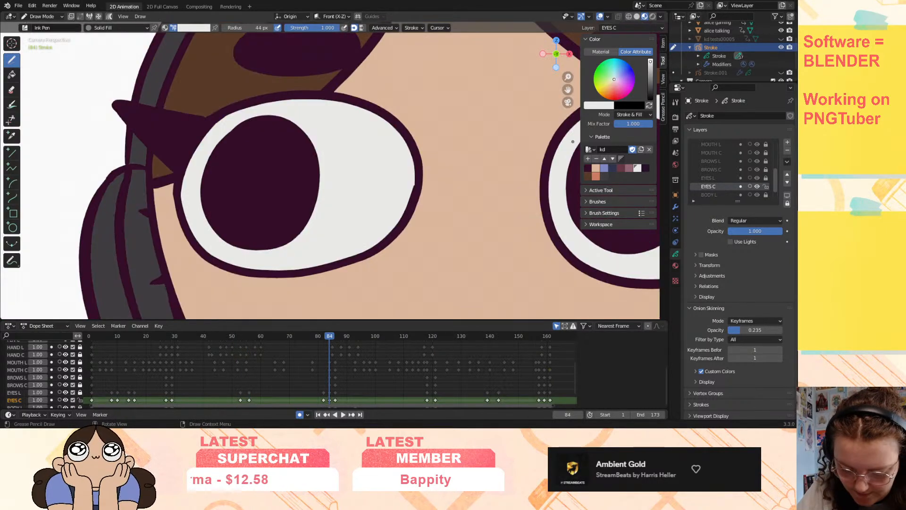
pyautogui.moveTo(567, 90); pyautogui.dragTo(442, 111)
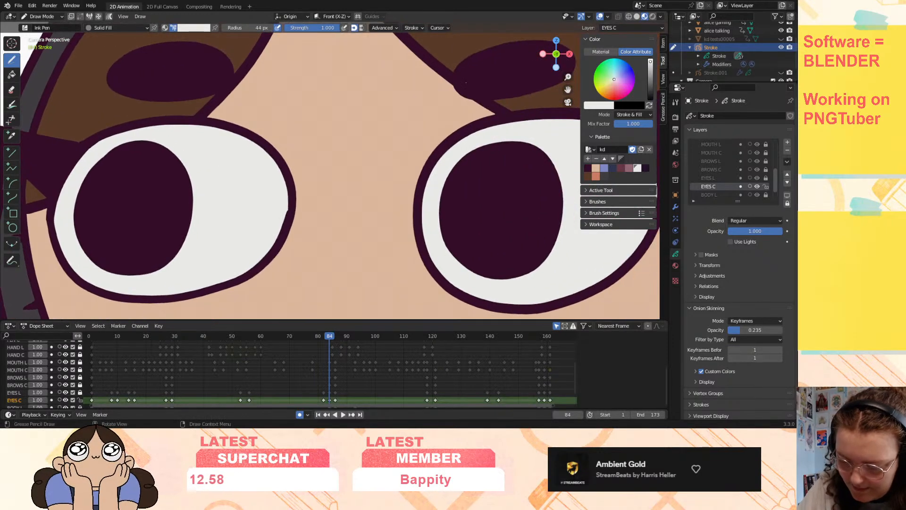
pyautogui.press('Up')
pyautogui.press('Up')
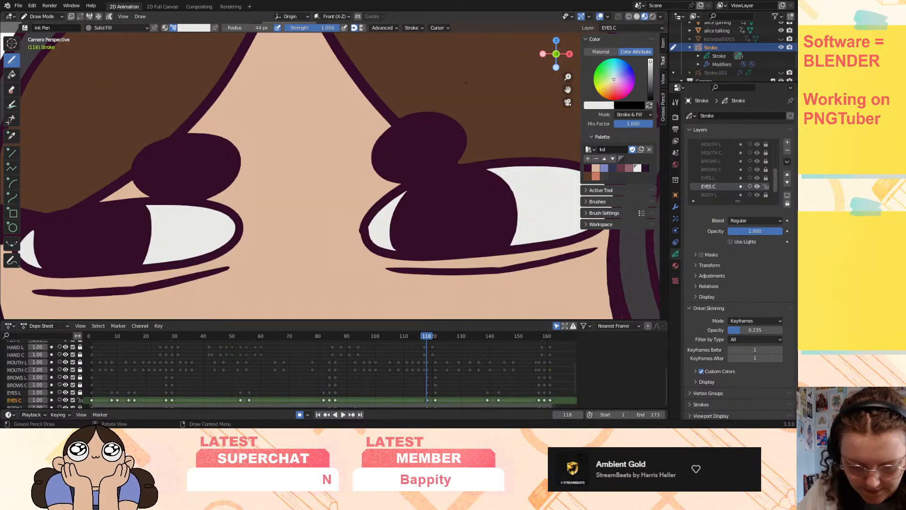
pyautogui.press('Up')
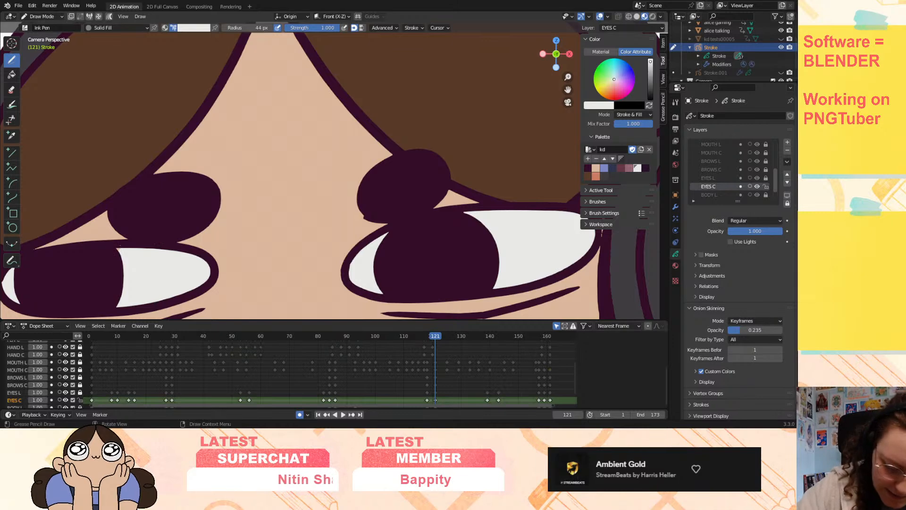
pyautogui.press('Up')
pyautogui.press('Up')
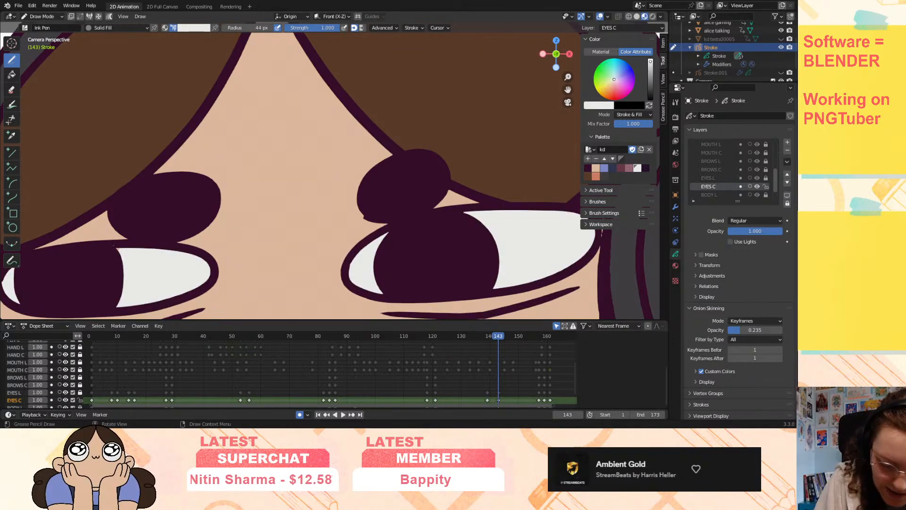
pyautogui.press('Up')
pyautogui.press('Up')
pyautogui.press('Up')
pyautogui.press('Up')
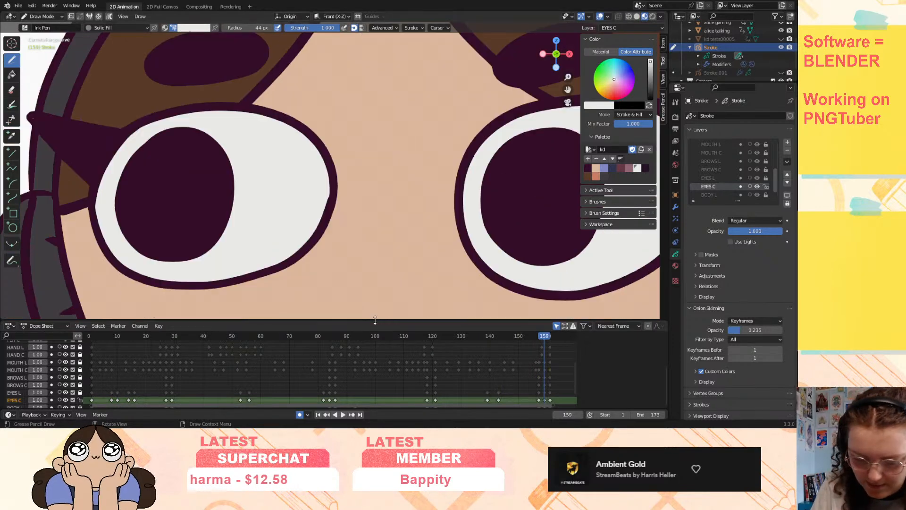
# - Play the coloured animation from the first frame with the whole scene in view, and return to frame 1
pyautogui.moveTo(568, 77); pyautogui.dragTo(498, 86)
pyautogui.moveTo(567, 76); pyautogui.dragTo(536, 77)
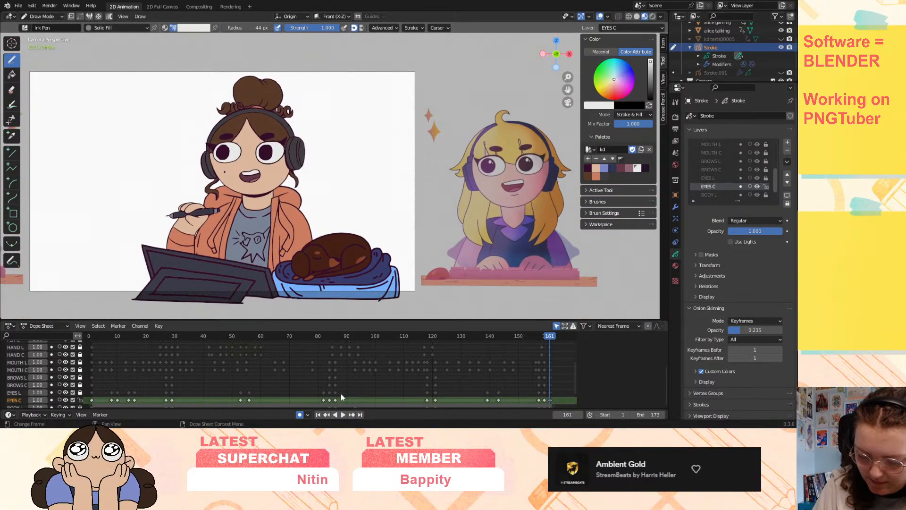
pyautogui.click(318, 414)
pyautogui.click(343, 414)
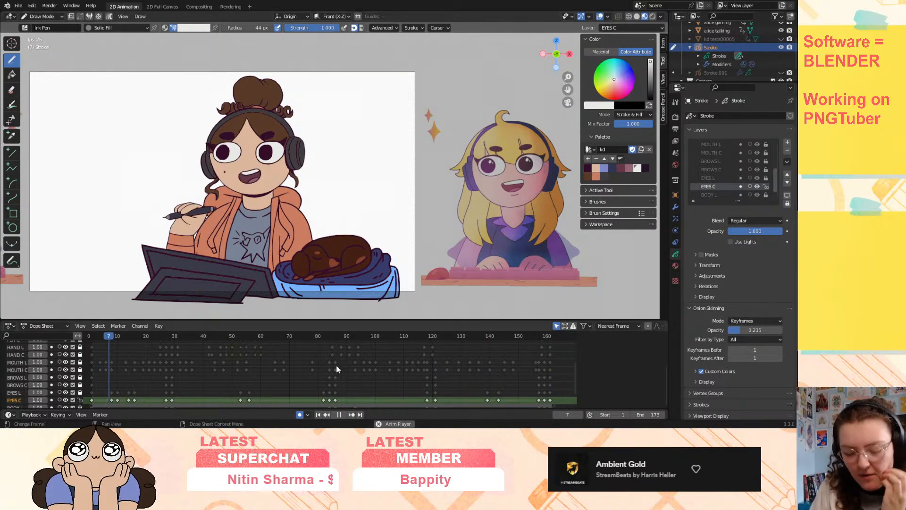
pyautogui.press('space')
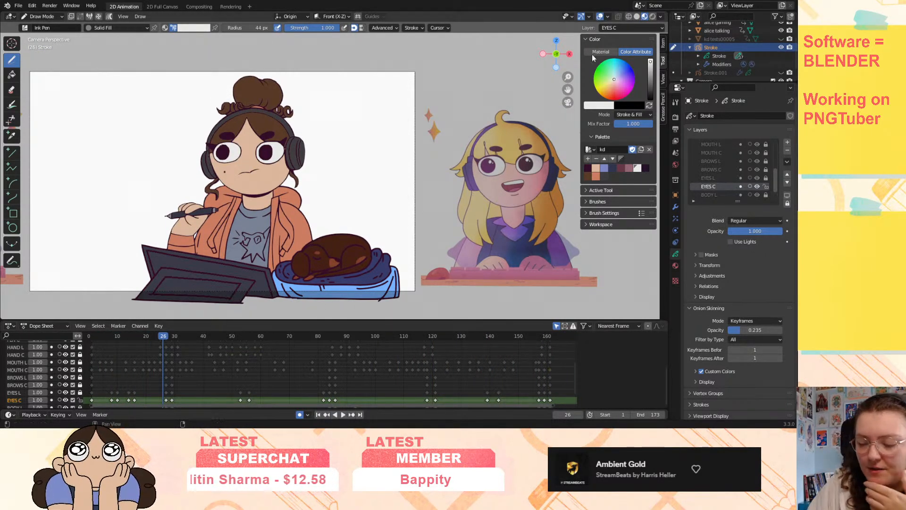
pyautogui.moveTo(163, 335); pyautogui.dragTo(91, 335)
pyautogui.press('space')
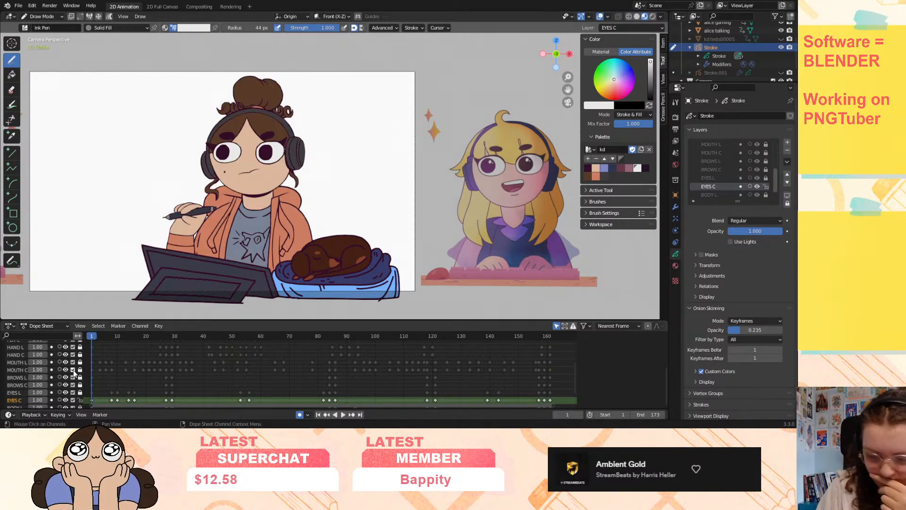
# - Activate the EXTRAS L layer, make a pasted copy of the Stroke object, and hide the original Stroke object
pyautogui.moveTo(777, 175); pyautogui.dragTo(777, 143)
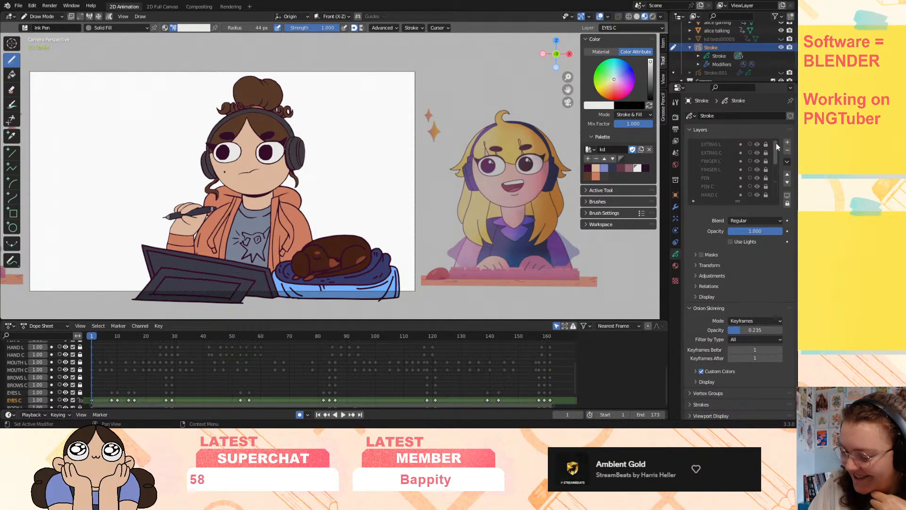
pyautogui.click(736, 144)
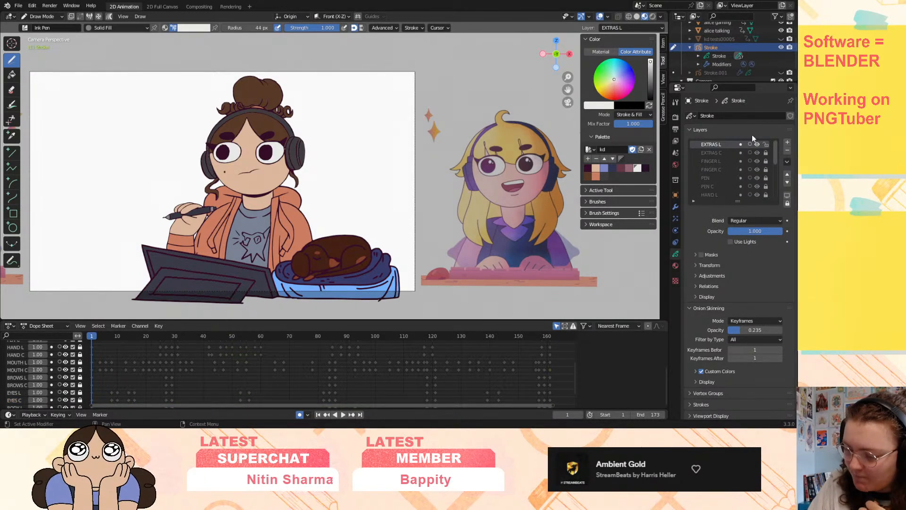
pyautogui.rightClick(723, 52)
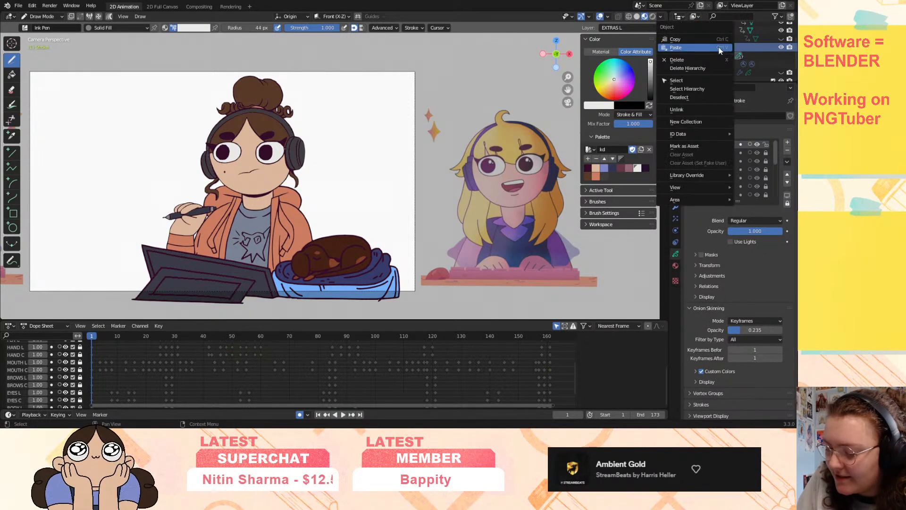
pyautogui.click(716, 47)
pyautogui.rightClick(717, 47)
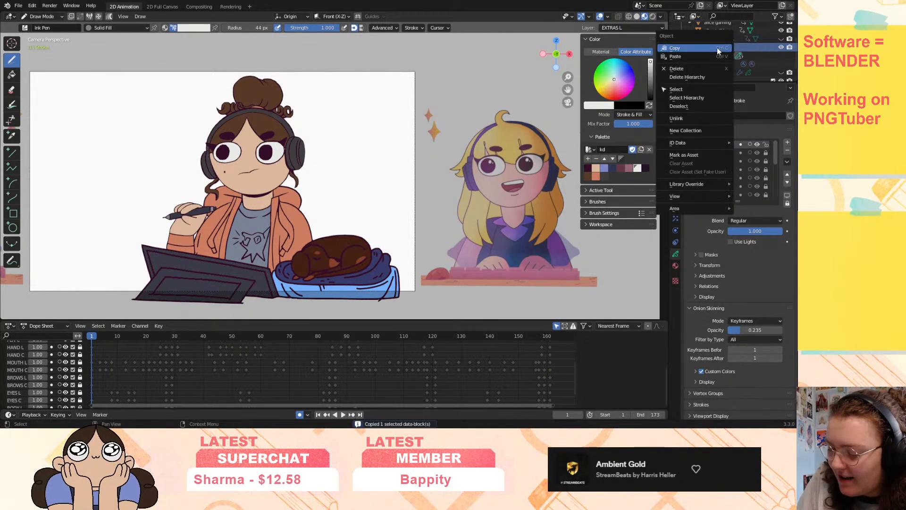
pyautogui.click(701, 56)
pyautogui.click(690, 39)
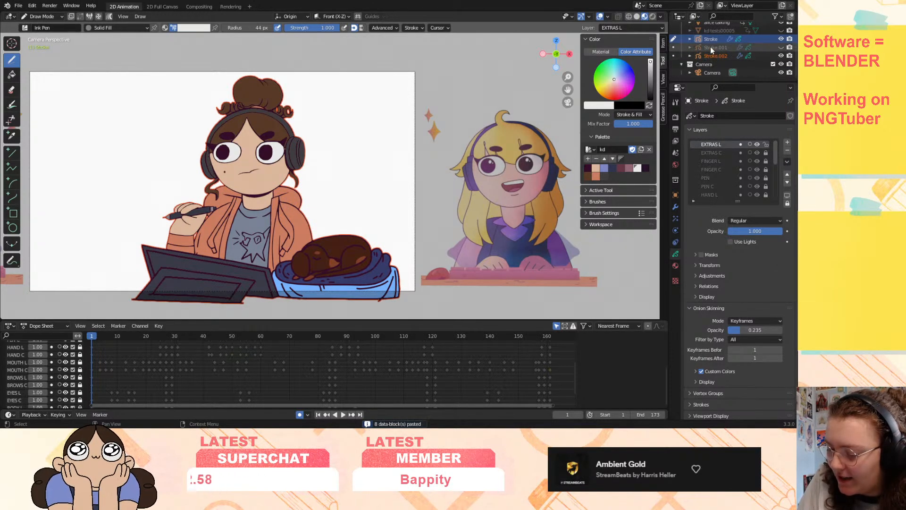
pyautogui.click(781, 39)
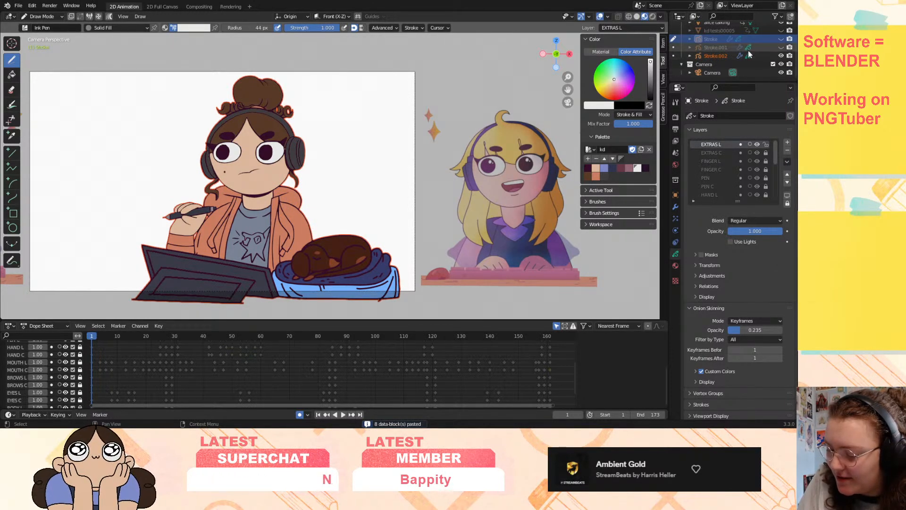
# - Rename the Stroke.001 object ROUGH and the original hidden Stroke object LINE
pyautogui.doubleClick(716, 55)
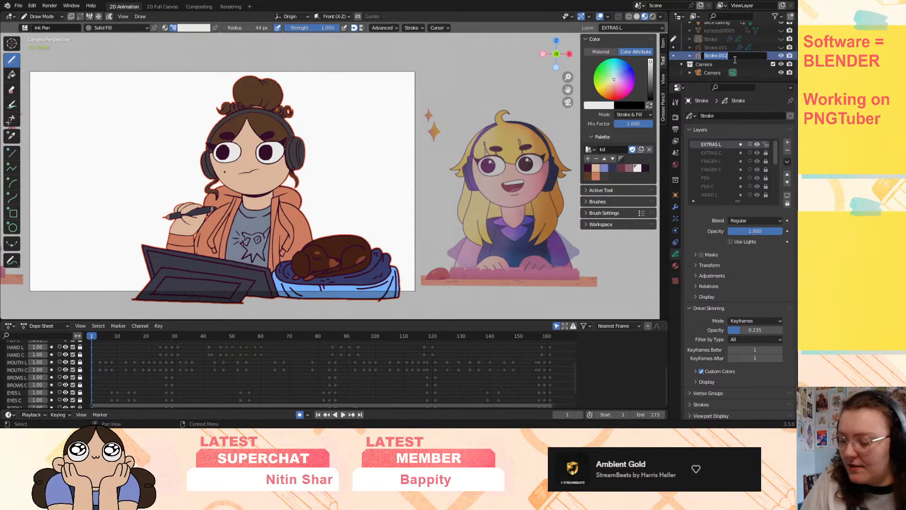
pyautogui.doubleClick(716, 47)
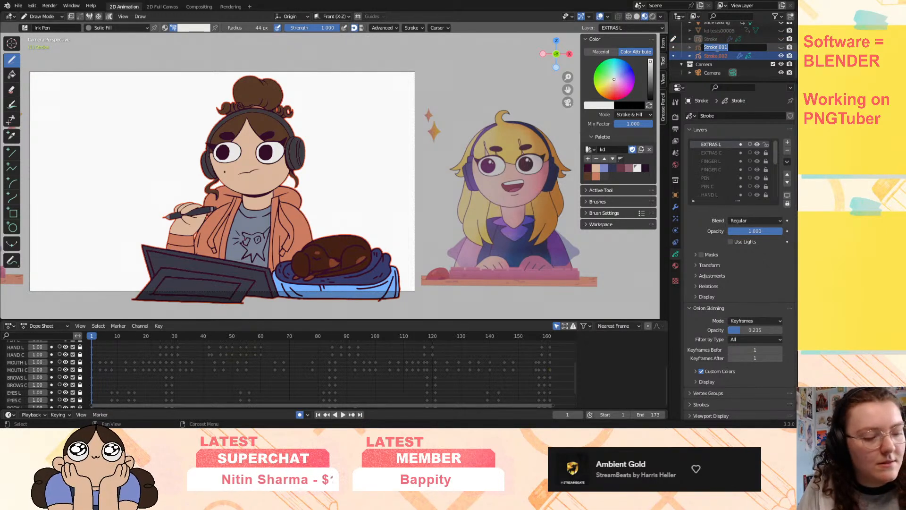
pyautogui.write('R')
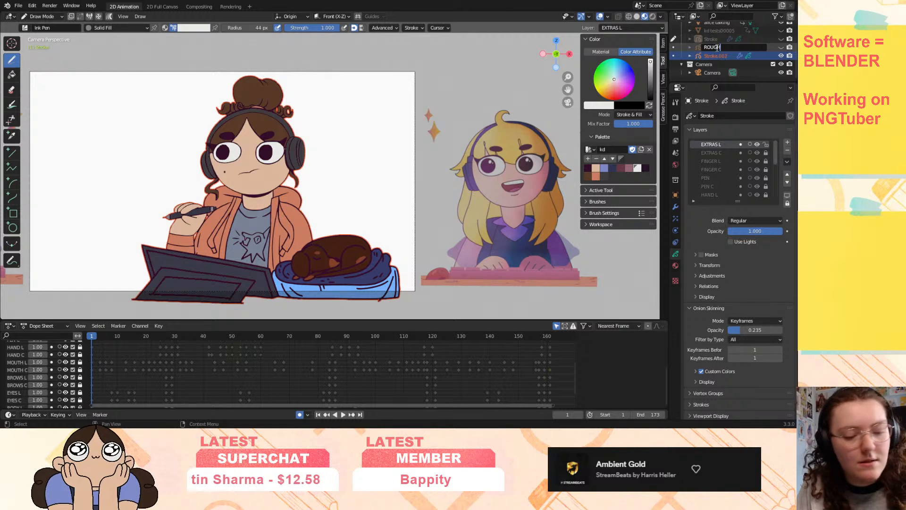
pyautogui.write('OUGH')
pyautogui.press('Return')
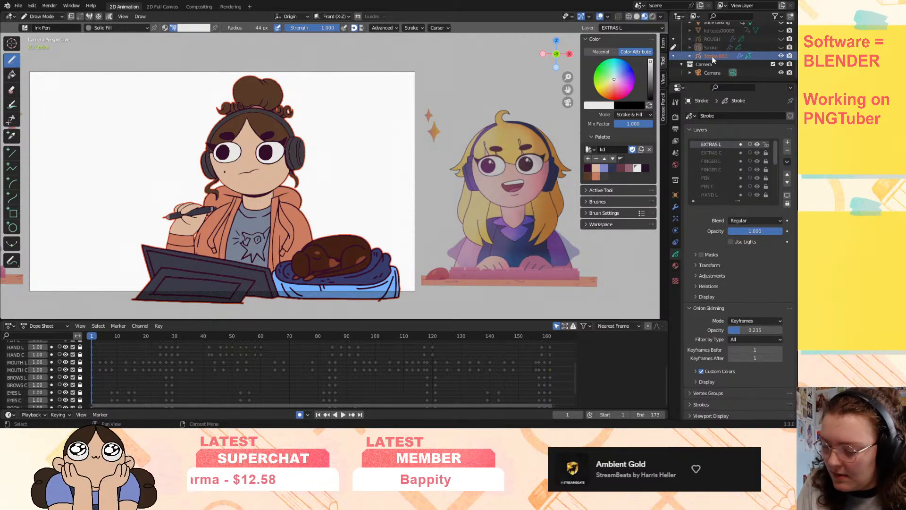
pyautogui.doubleClick(712, 48)
pyautogui.write('LINE')
pyautogui.press('Return')
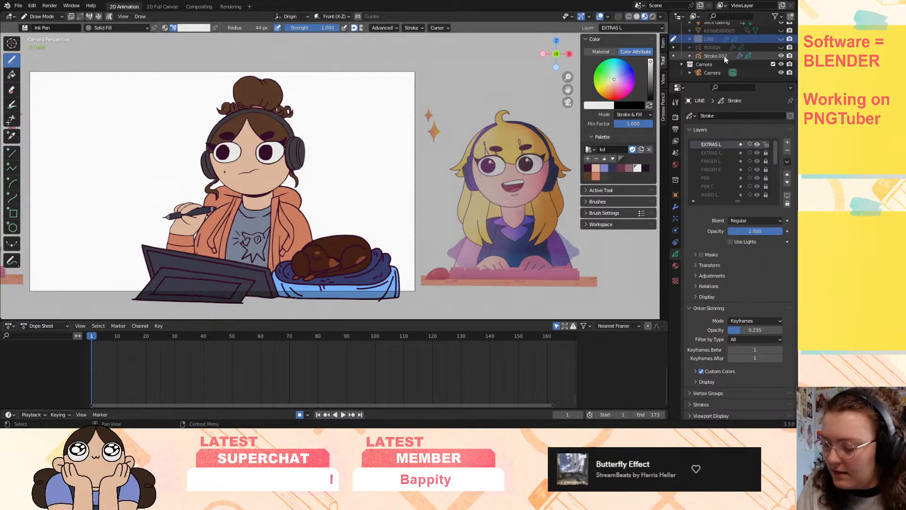
# - Rename the pasted copy Stroke.002 as COLOUR
pyautogui.doubleClick(724, 55)
pyautogui.write('C')
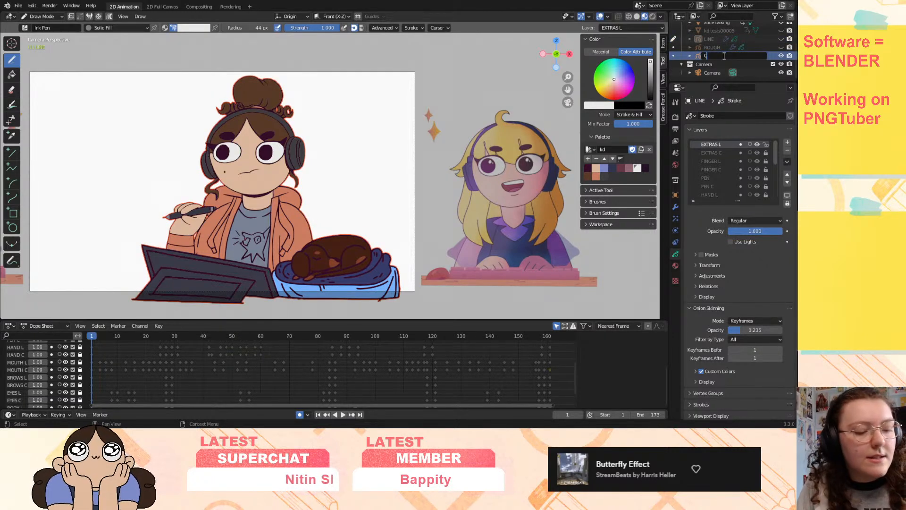
pyautogui.write('OLOUR')
pyautogui.press('Return')
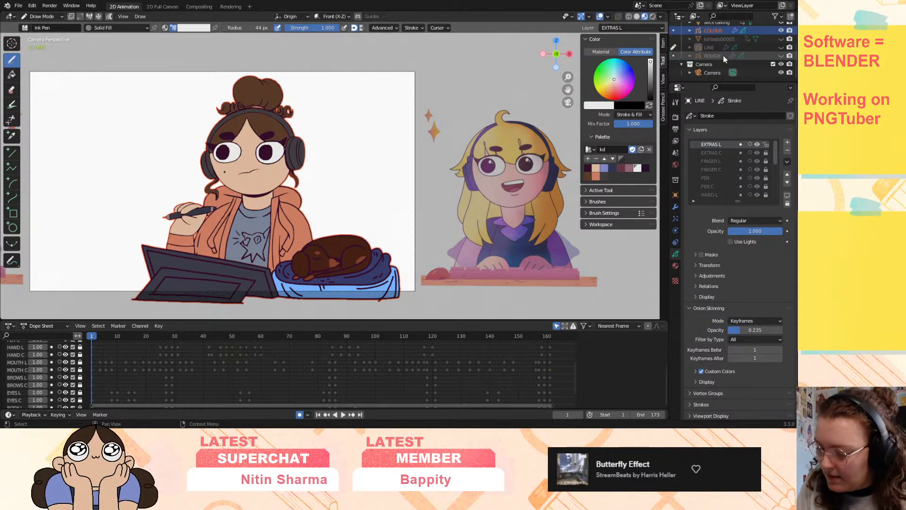
# - Try to merge the EXTRAS L layer down into the unlocked EXTRAS C layer of the LINE object
pyautogui.scroll(1, 729, 59)
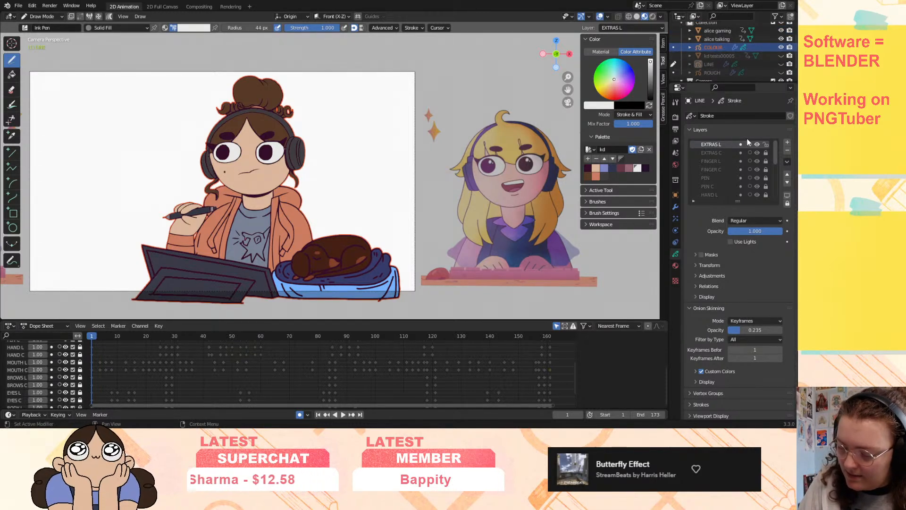
pyautogui.click(765, 152)
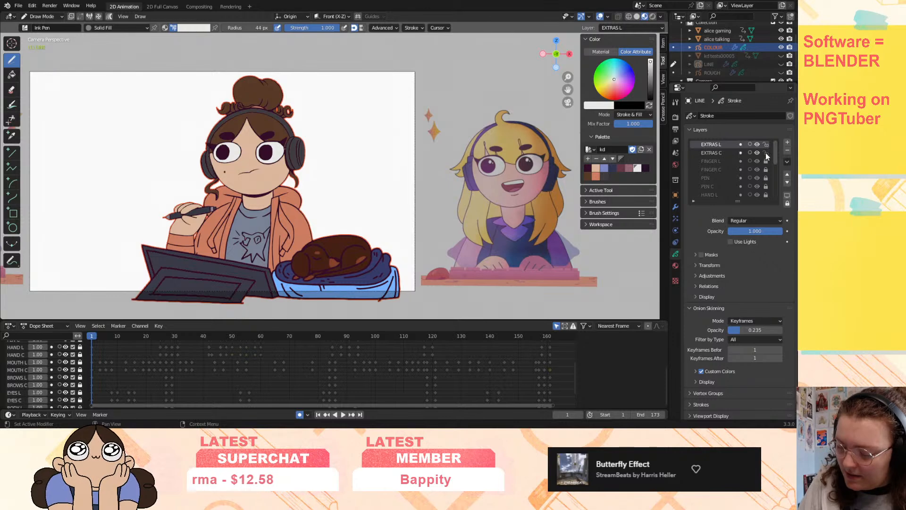
pyautogui.click(733, 152)
pyautogui.click(723, 144)
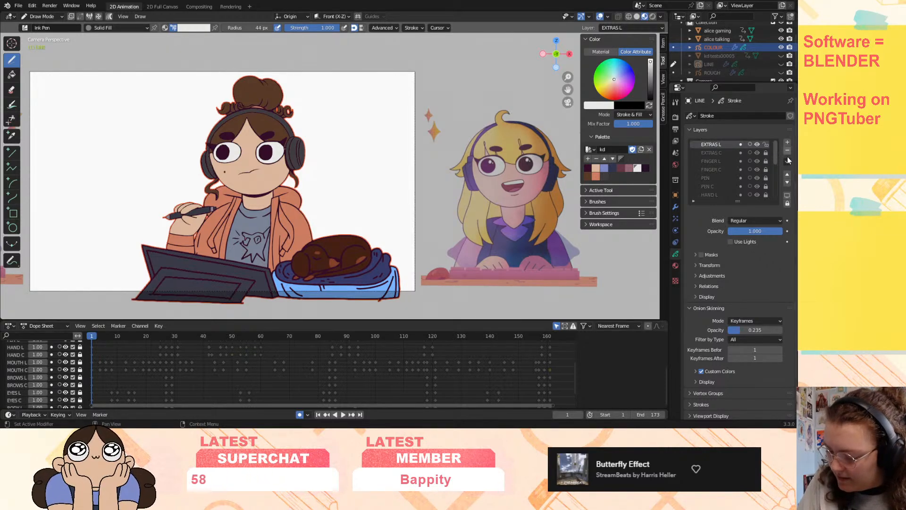
pyautogui.click(787, 162)
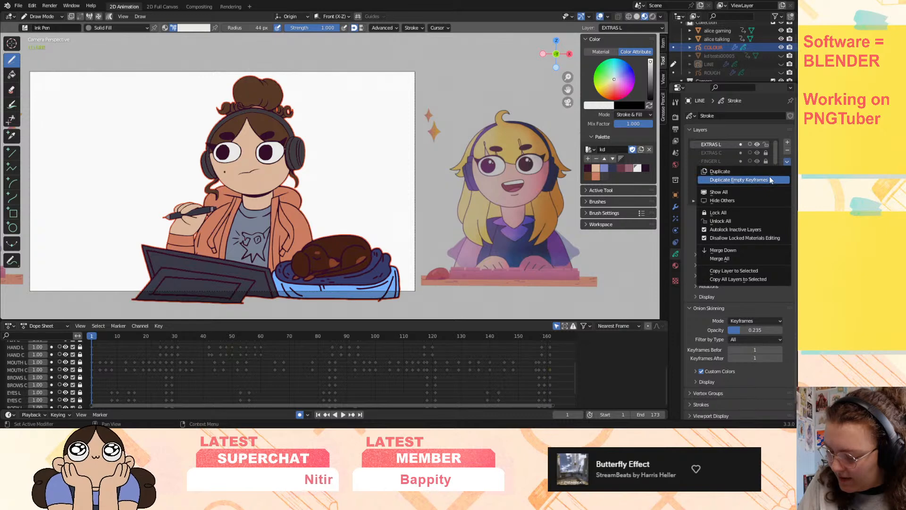
pyautogui.click(743, 251)
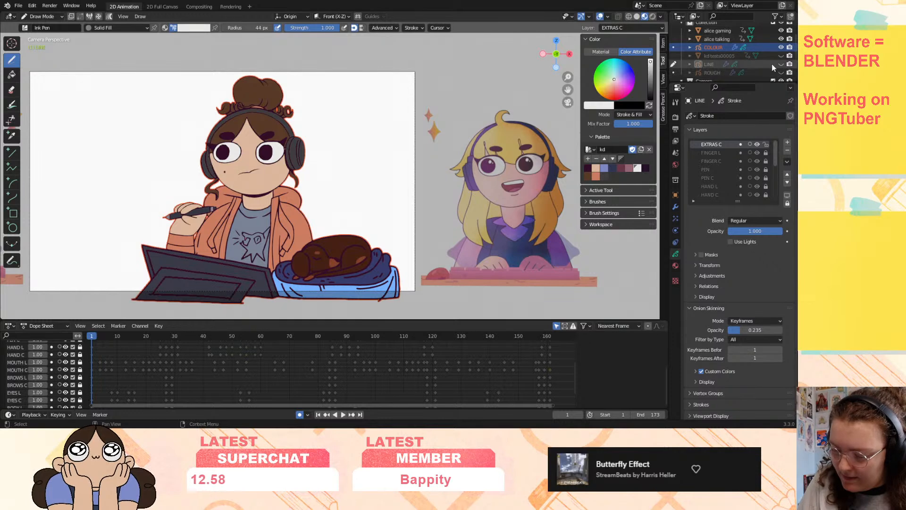
# - Expand COLOUR, leave Draw mode on LINE, and make COLOUR the active object in Object mode
pyautogui.click(692, 48)
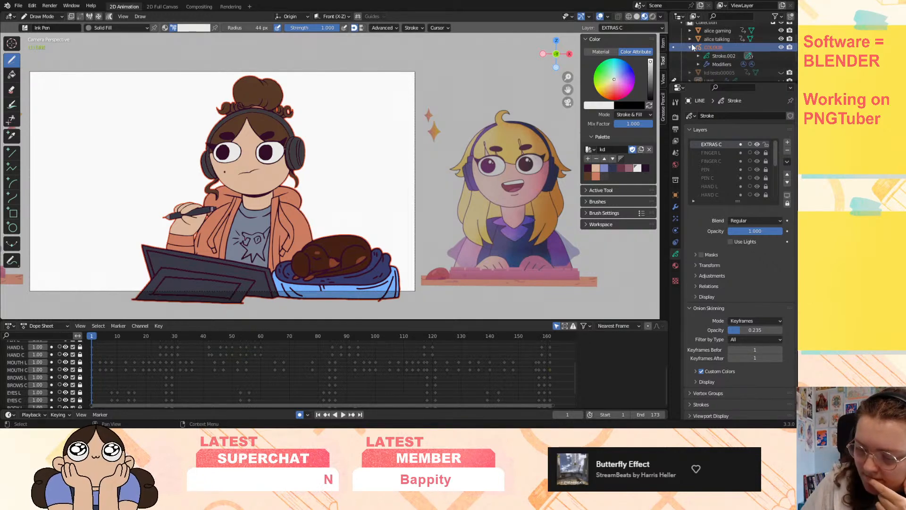
pyautogui.click(717, 56)
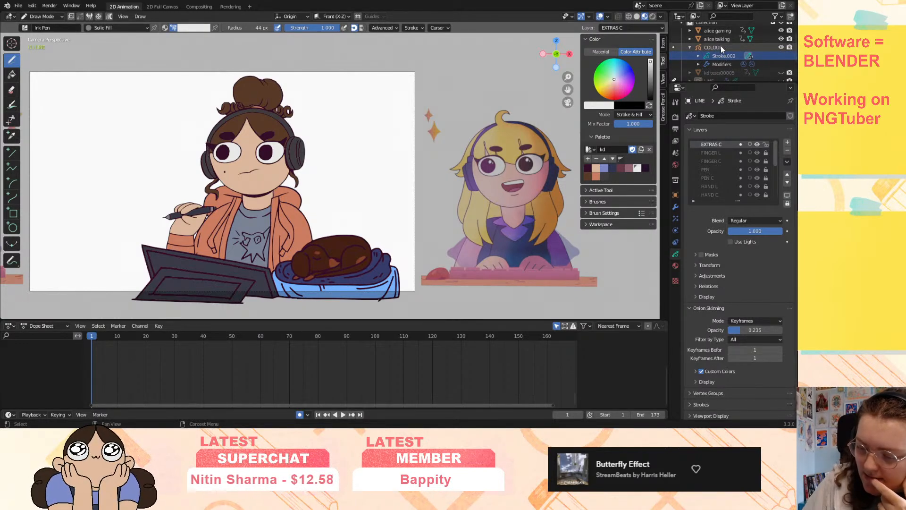
pyautogui.scroll(-3, 721, 46)
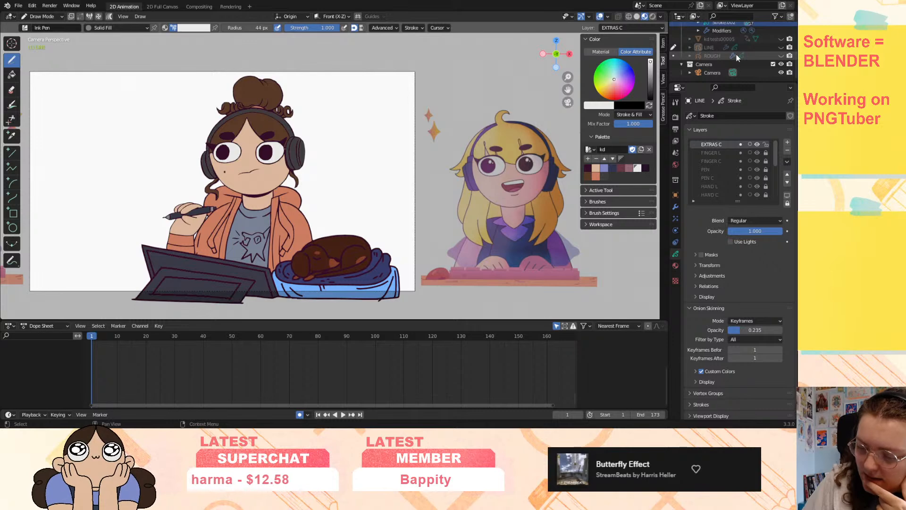
pyautogui.click(673, 47)
pyautogui.scroll(2, 680, 37)
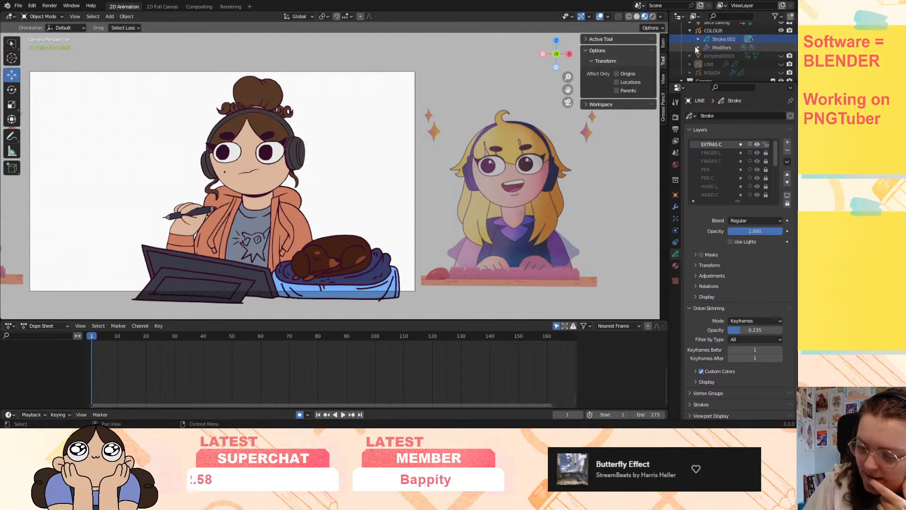
pyautogui.click(675, 30)
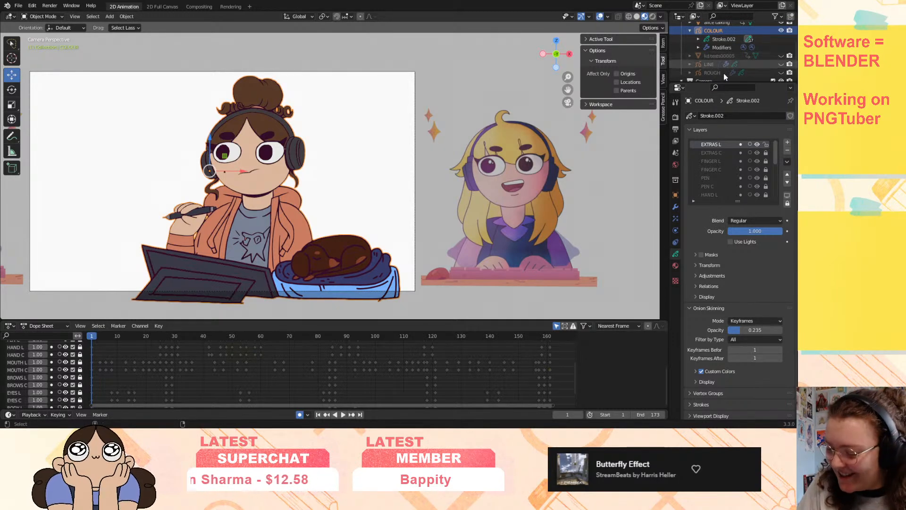
# - Undo the object switch and the merge of the EXTRAS layers in the LINE object
pyautogui.hotkey('ctrl', 'z')
pyautogui.hotkey('ctrl', 'z')
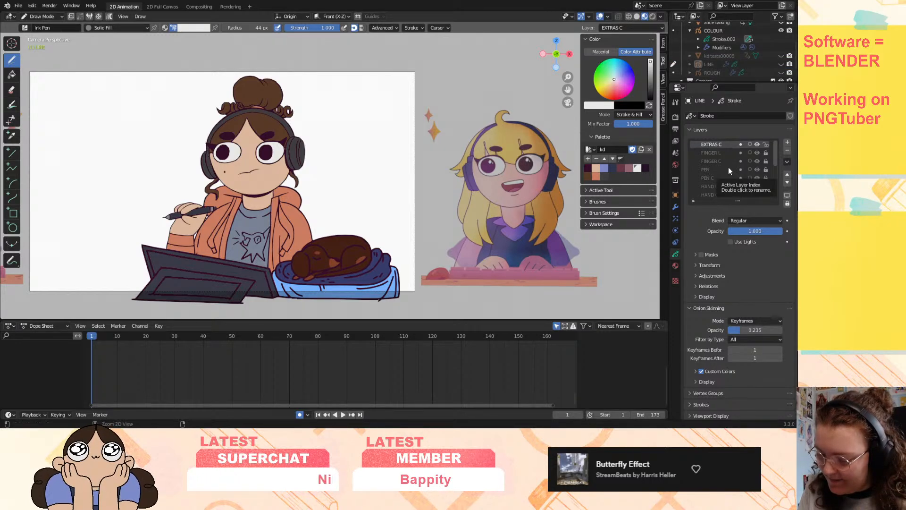
pyautogui.hotkey('ctrl', 'z')
pyautogui.scroll(1, 728, 169)
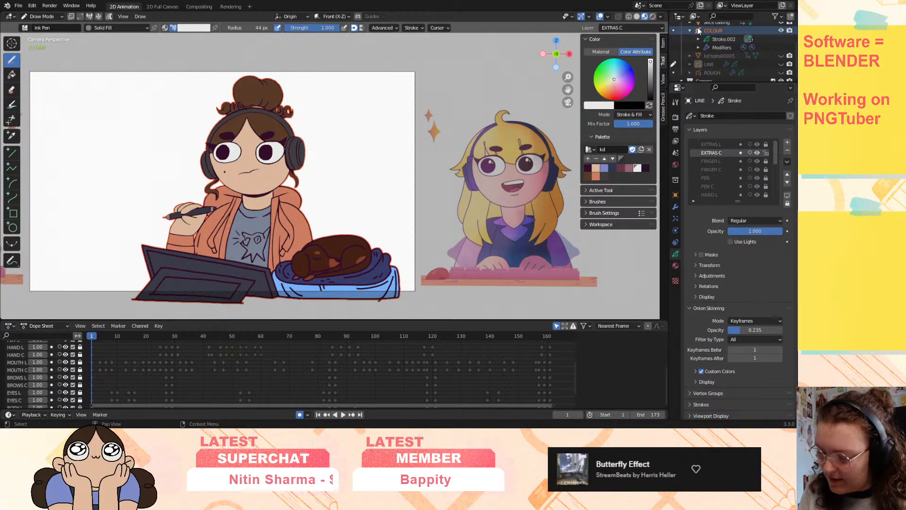
# - Exit Draw mode on LINE, make COLOUR the active object, and display its Grease Pencil layer data
pyautogui.click(689, 64)
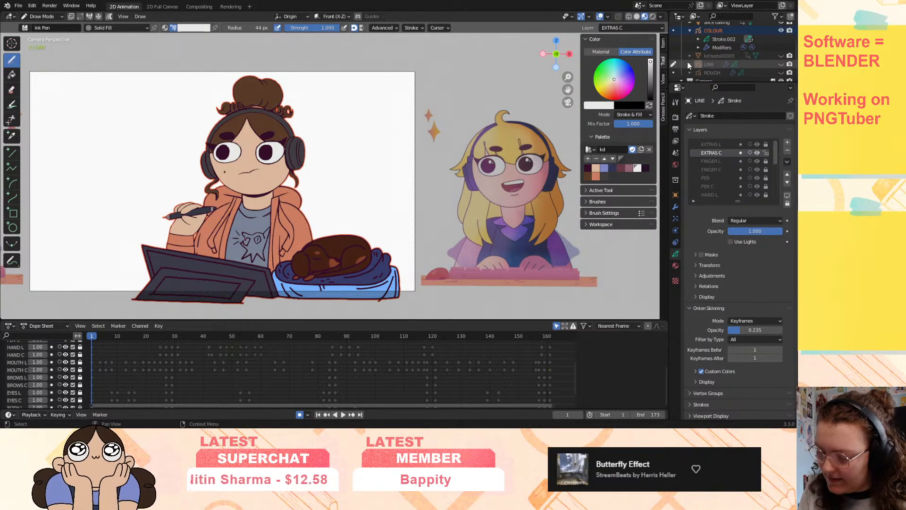
pyautogui.click(674, 64)
pyautogui.click(677, 28)
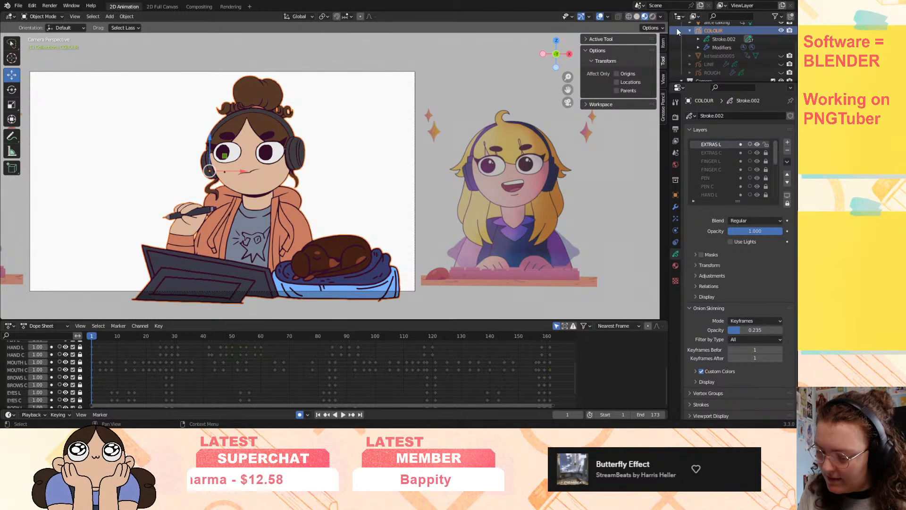
pyautogui.doubleClick(709, 30)
pyautogui.scroll(1, 710, 29)
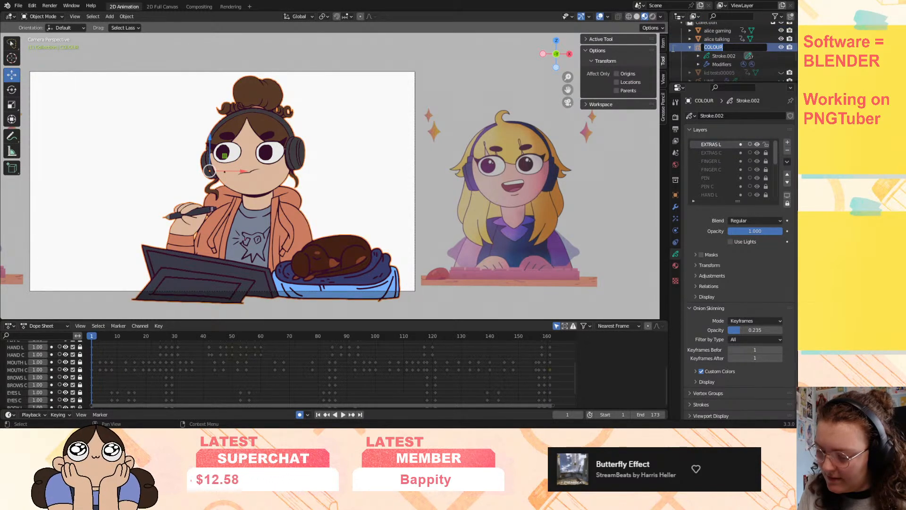
pyautogui.click(674, 48)
pyautogui.click(698, 47)
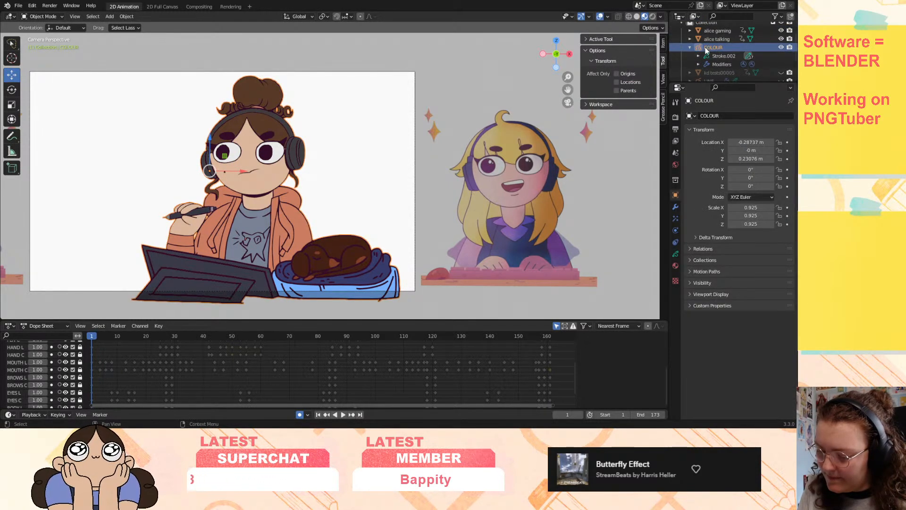
pyautogui.click(689, 47)
pyautogui.click(691, 47)
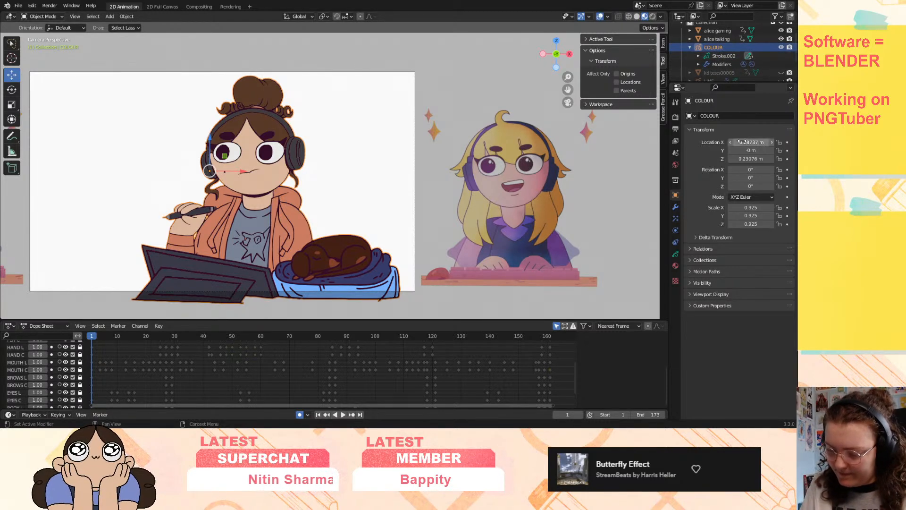
pyautogui.click(675, 254)
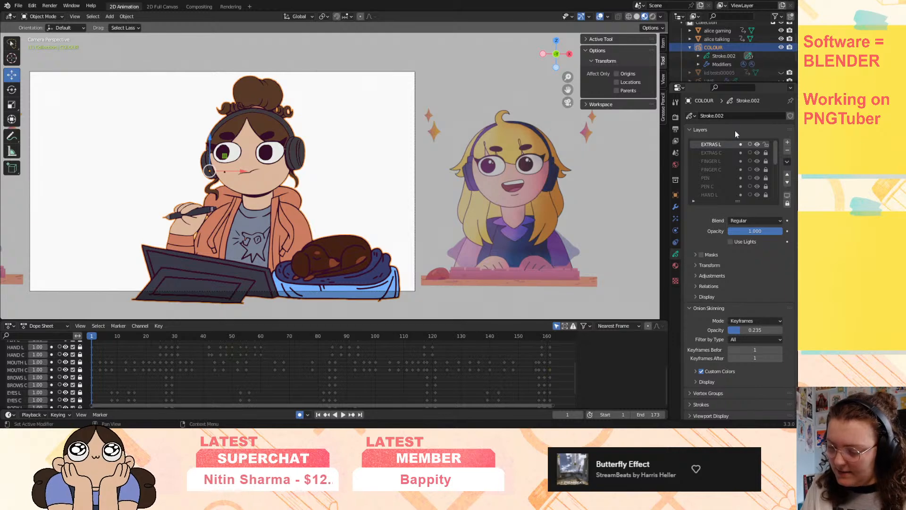
# - Unlock EXTRAS C in the COLOUR object, merge EXTRAS L down into it, and select the FINGER L layer
pyautogui.click(766, 153)
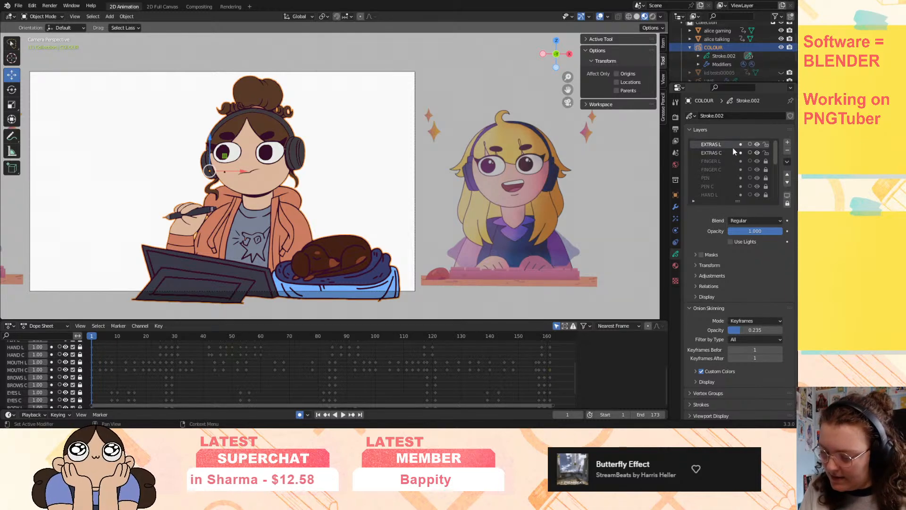
pyautogui.click(784, 161)
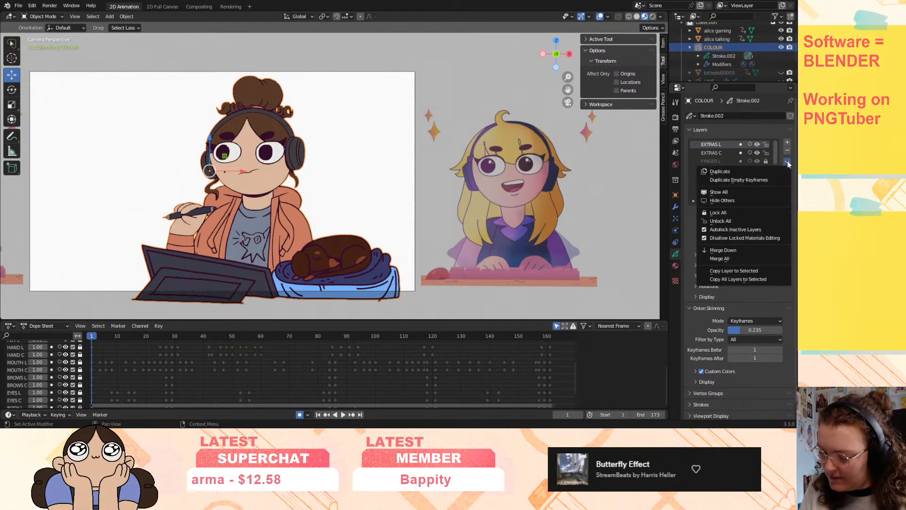
pyautogui.click(743, 250)
pyautogui.click(757, 144)
pyautogui.click(757, 145)
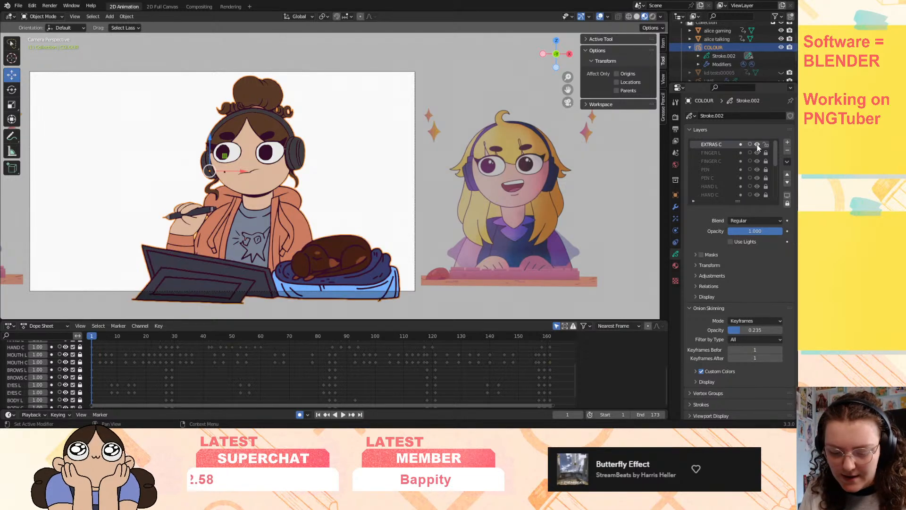
pyautogui.click(730, 154)
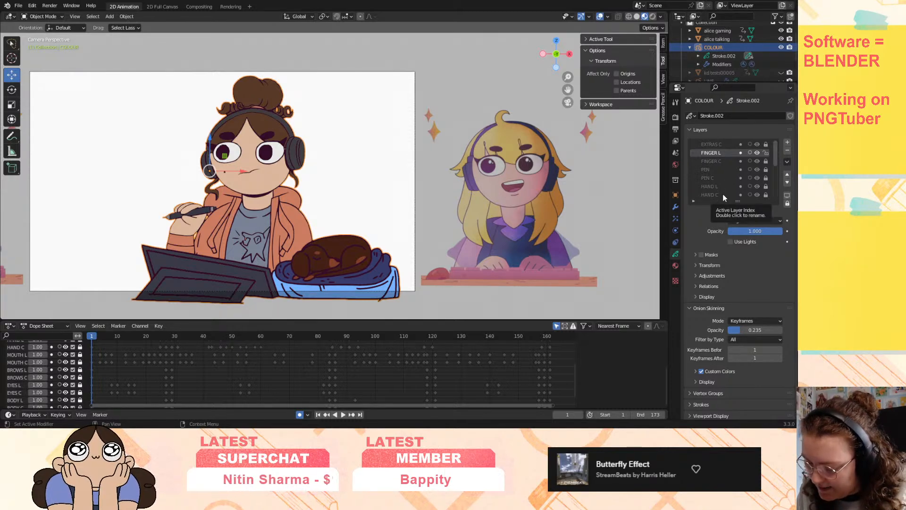
# - Merge the FINGER L layer down into FINGER C in the COLOUR object
pyautogui.click(723, 194)
pyautogui.click(717, 153)
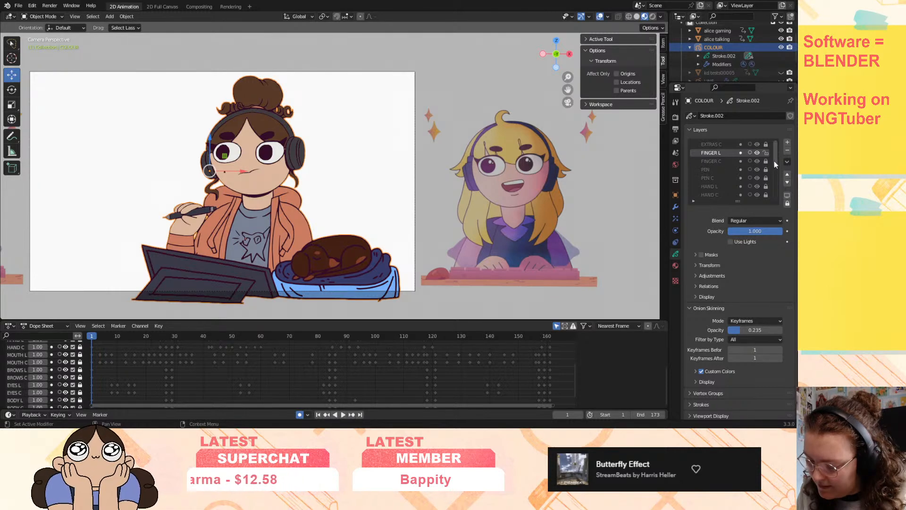
pyautogui.moveTo(766, 162); pyautogui.dragTo(765, 193)
pyautogui.click(710, 195)
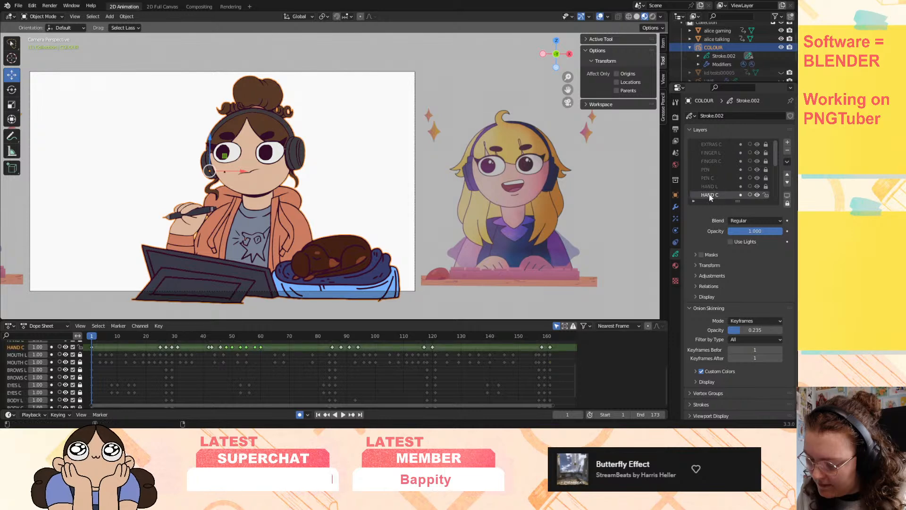
pyautogui.click(714, 161)
pyautogui.click(693, 152)
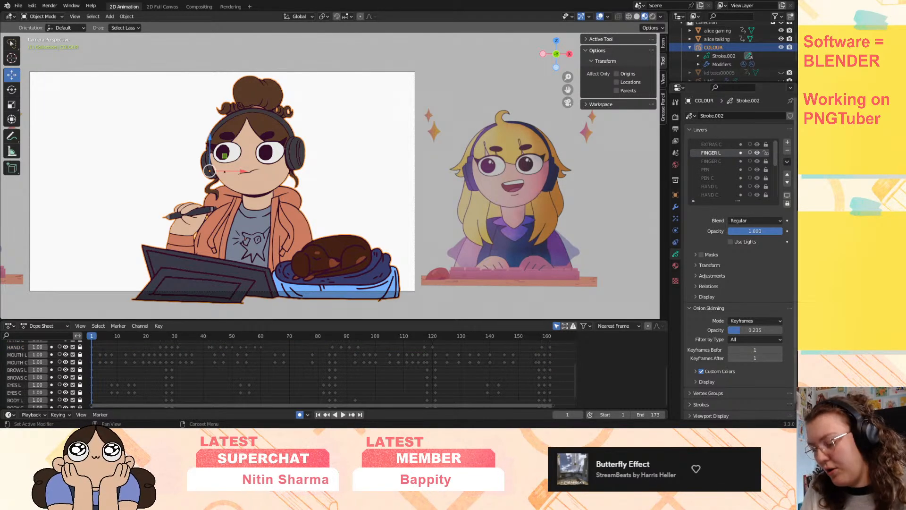
pyautogui.click(787, 162)
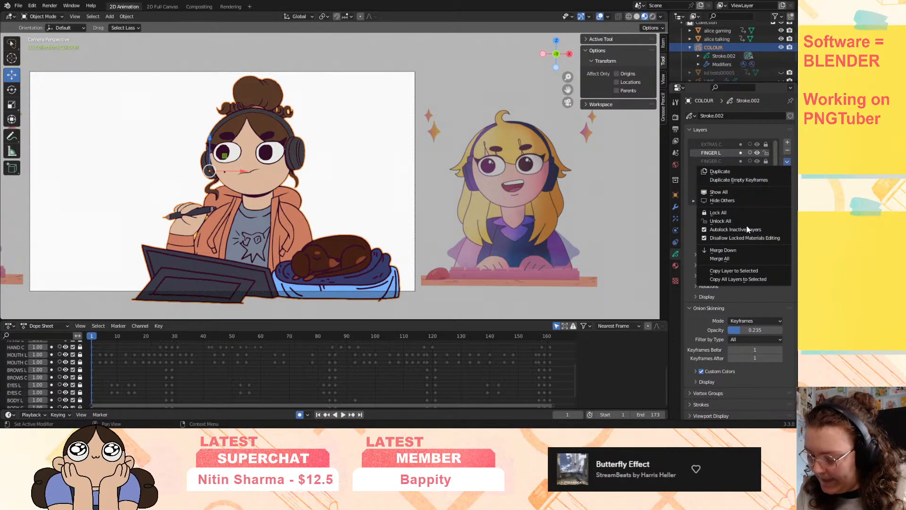
pyautogui.click(739, 250)
# - Merge the FINGER C layer down into PEN and unlock the HAND L layer
pyautogui.click(786, 162)
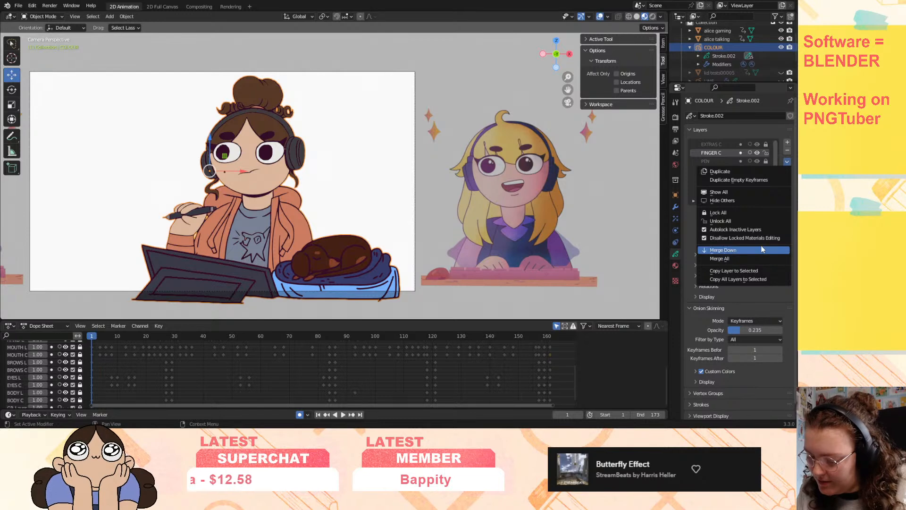
pyautogui.click(761, 251)
pyautogui.click(766, 170)
# - Unlock HAND C and merge the PEN, PEN C and HAND L layers down successively into HAND C
pyautogui.click(766, 178)
pyautogui.click(787, 162)
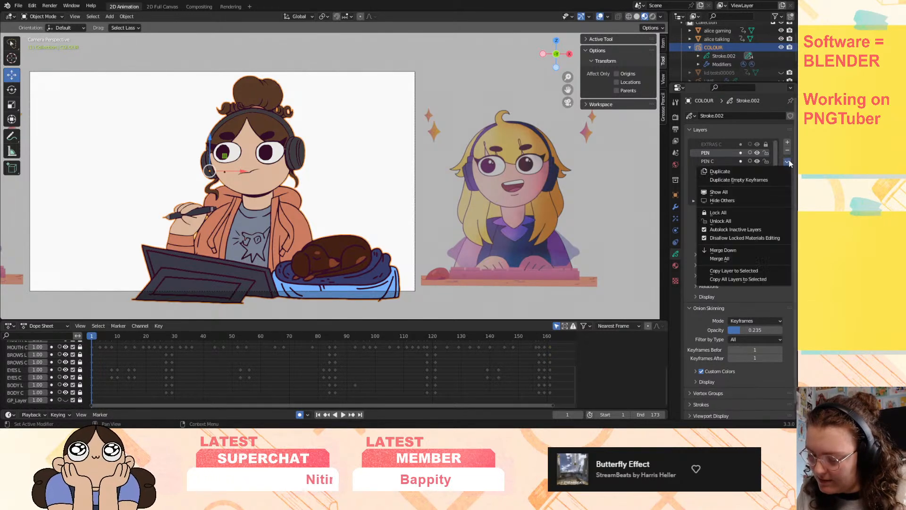
pyautogui.click(744, 249)
pyautogui.click(786, 162)
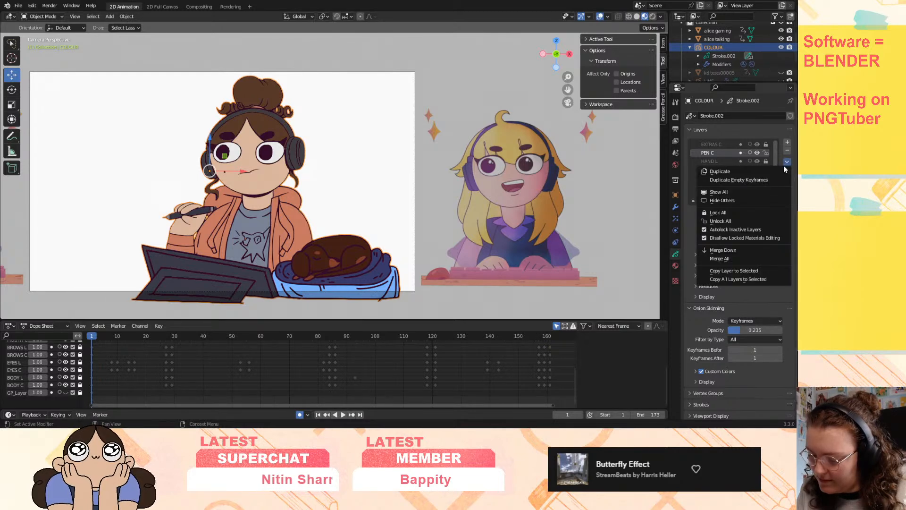
pyautogui.click(734, 250)
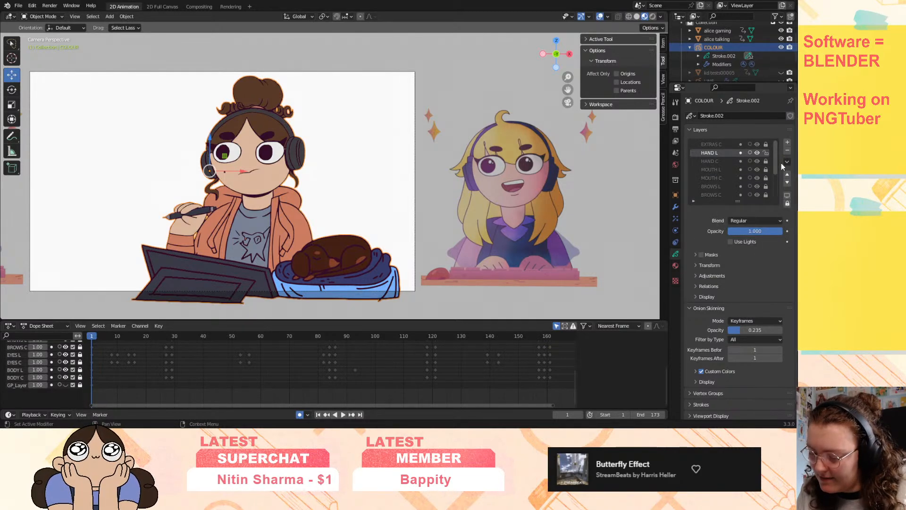
pyautogui.click(786, 162)
pyautogui.click(737, 249)
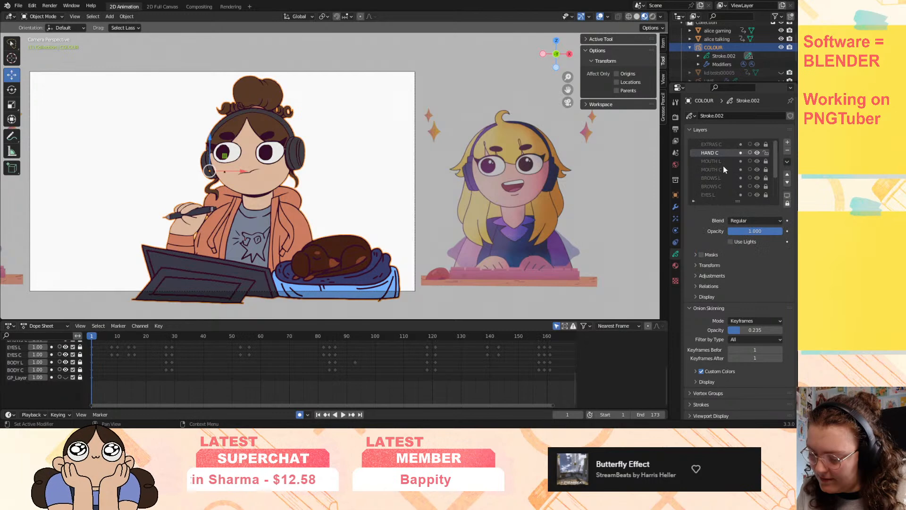
# - Merge the MOUTH L layer down into MOUTH C and BROWS L down into BROWS C
pyautogui.click(724, 161)
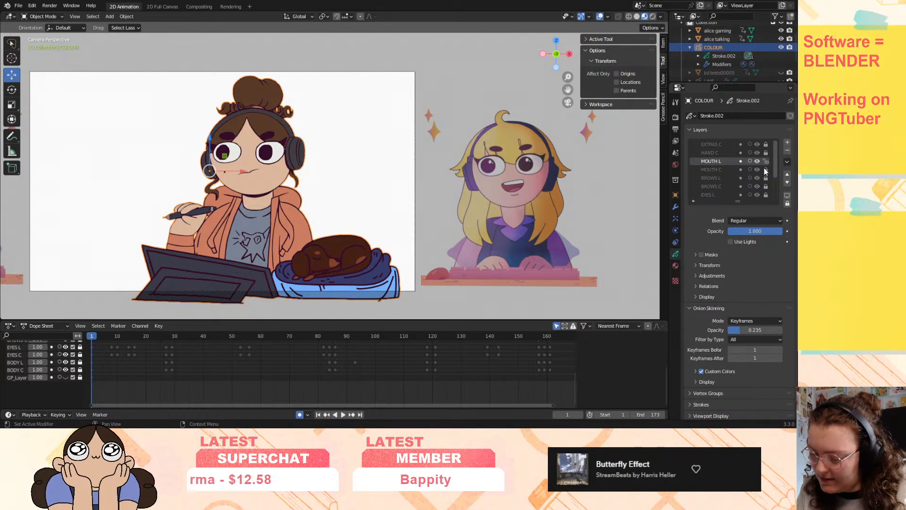
pyautogui.click(786, 161)
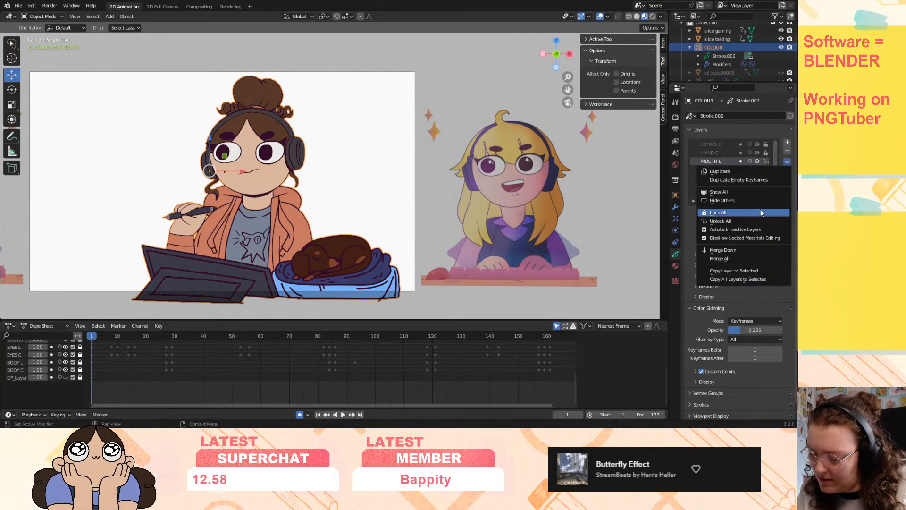
pyautogui.click(734, 248)
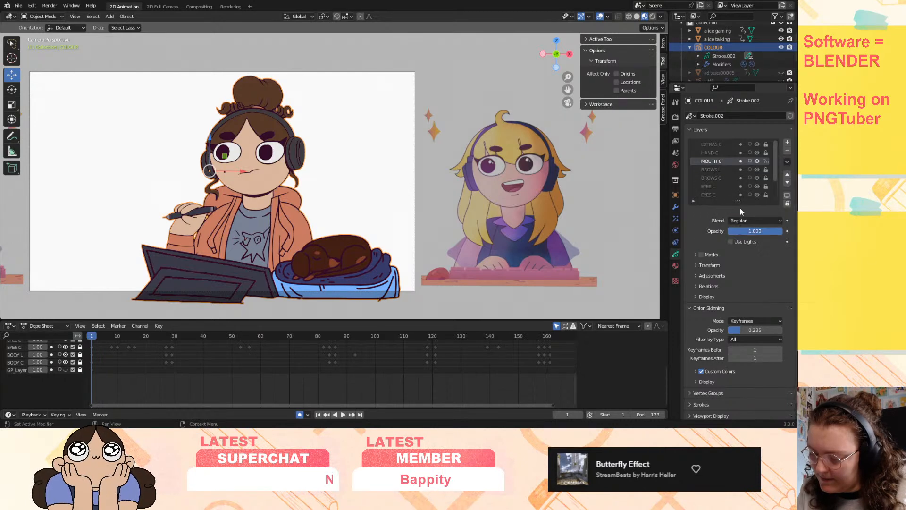
pyautogui.click(726, 170)
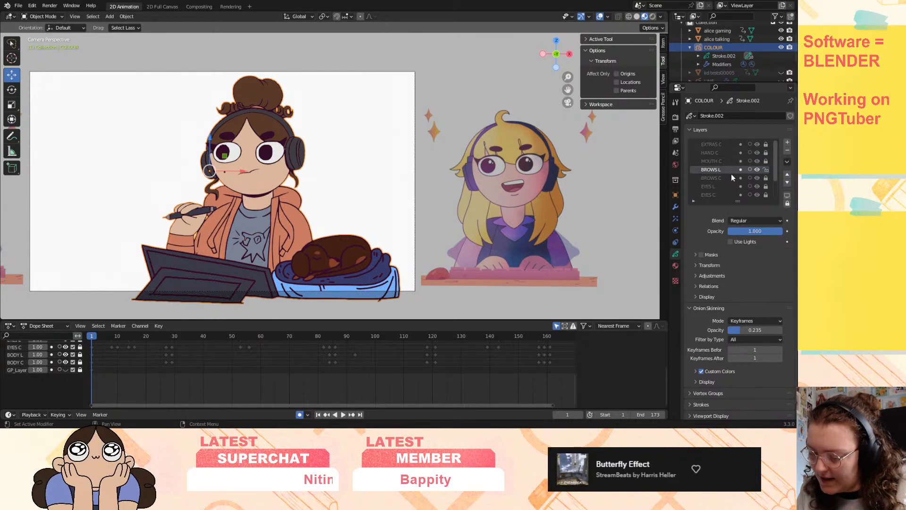
pyautogui.click(787, 161)
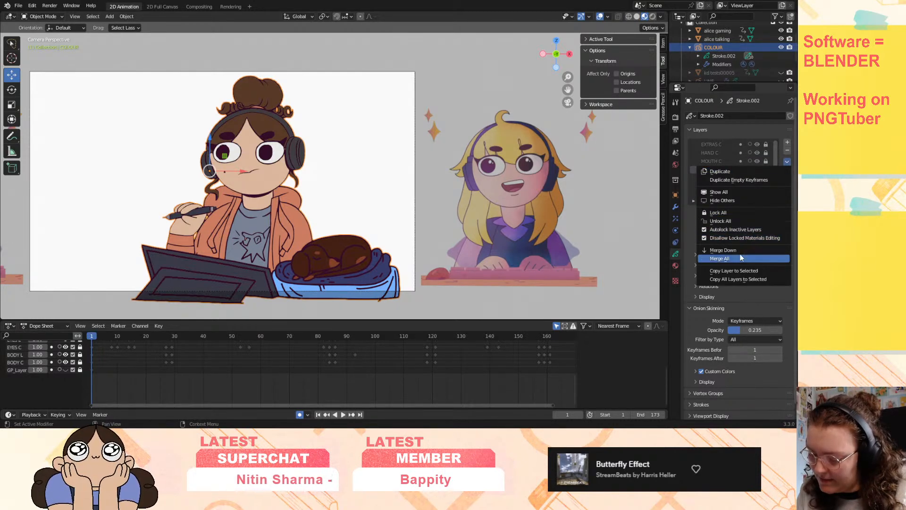
pyautogui.click(726, 250)
# - Unlock EYES C and BODY C, merging EYES L down into EYES C and BODY L down into BODY C
pyautogui.click(724, 177)
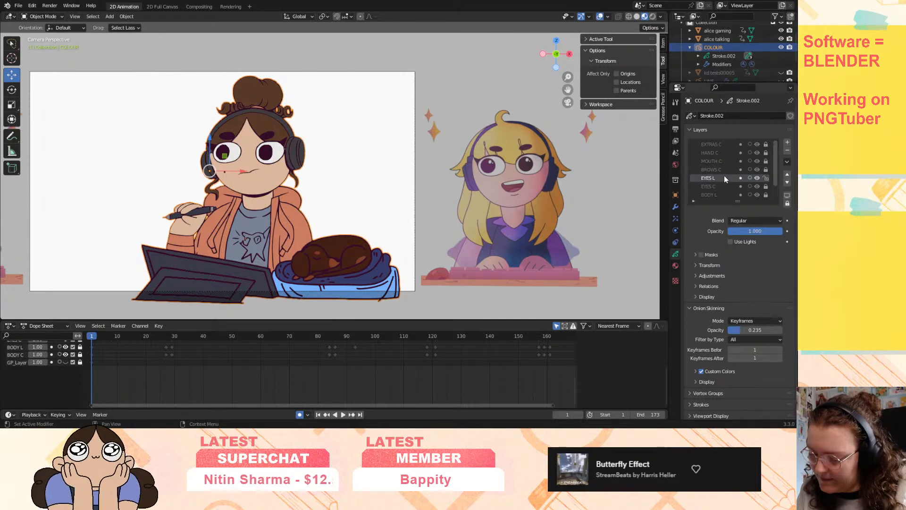
pyautogui.click(765, 186)
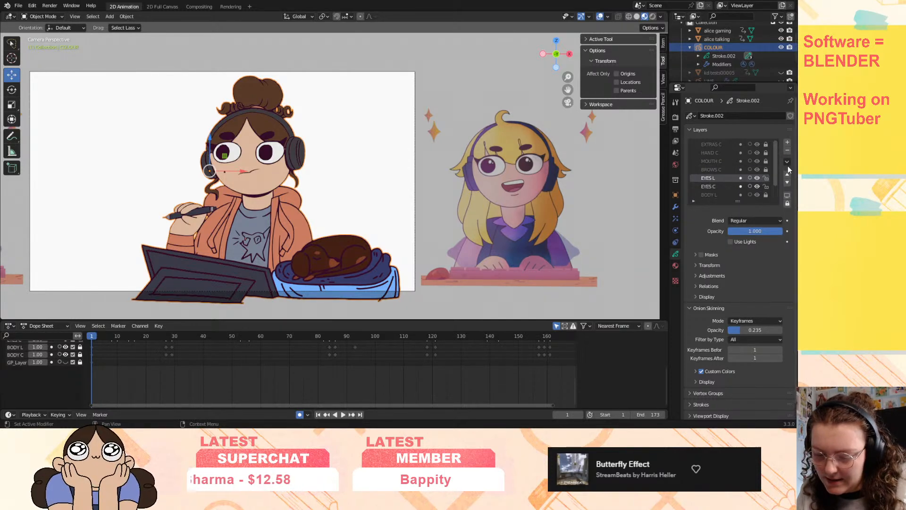
pyautogui.click(787, 162)
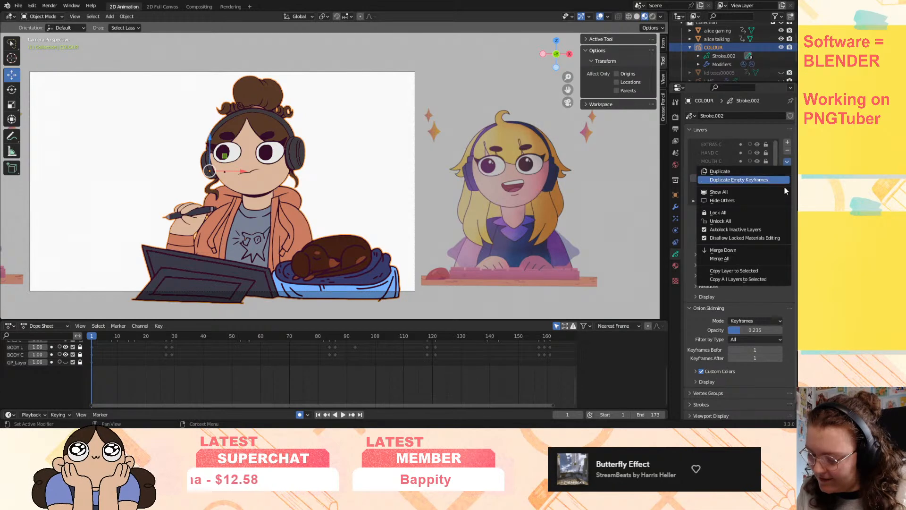
pyautogui.click(746, 250)
pyautogui.click(727, 185)
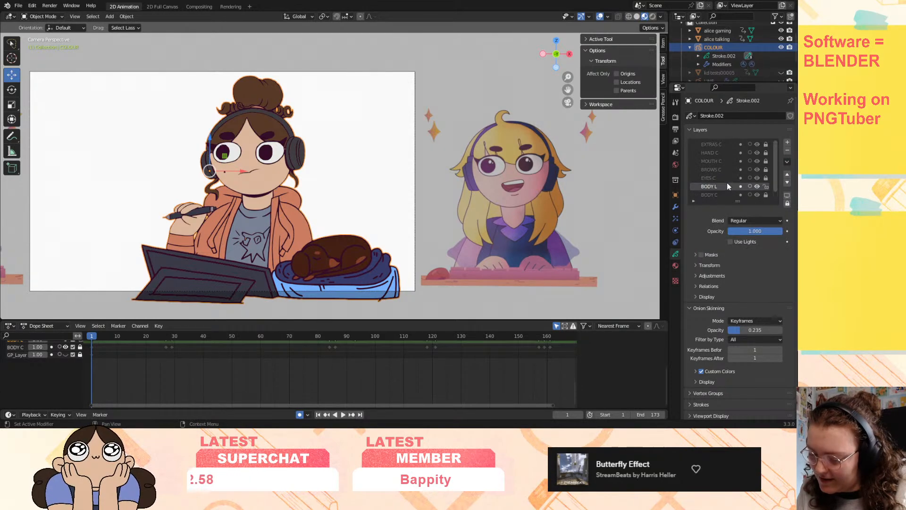
pyautogui.click(765, 195)
pyautogui.click(788, 162)
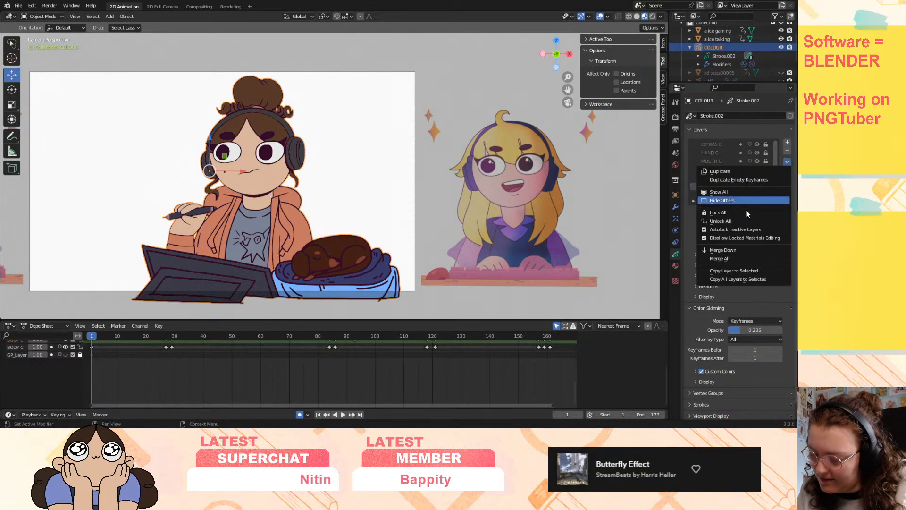
pyautogui.click(745, 249)
# - Delete GP_Layer from the COLOUR object and make EXTRAS C the active layer
pyautogui.scroll(-1, 726, 176)
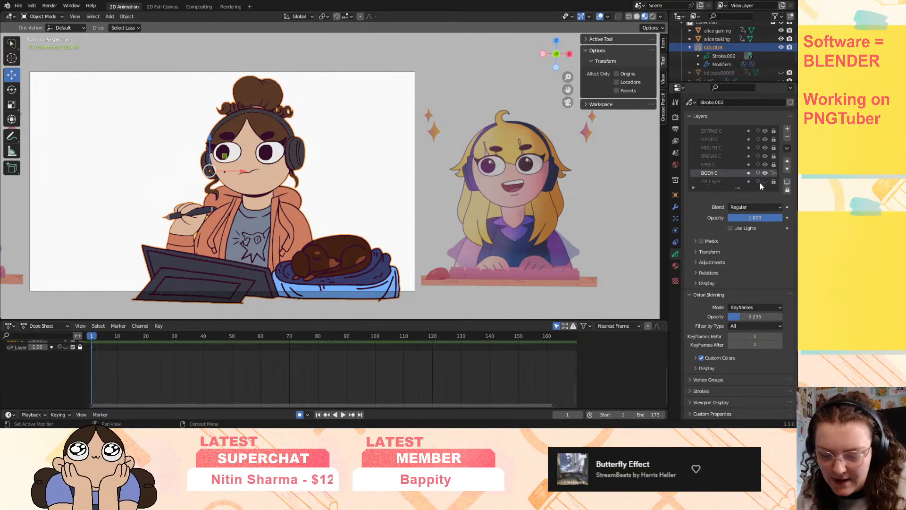
pyautogui.click(735, 181)
pyautogui.click(787, 137)
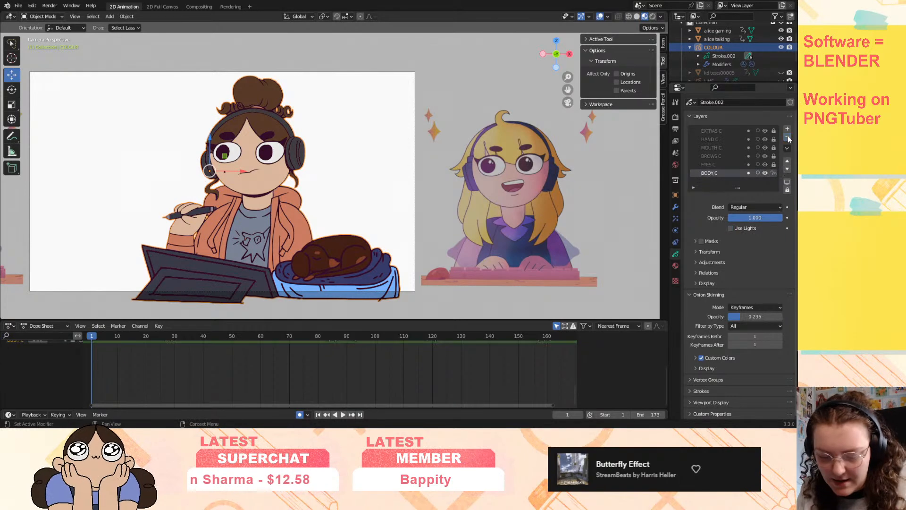
pyautogui.press('Home')
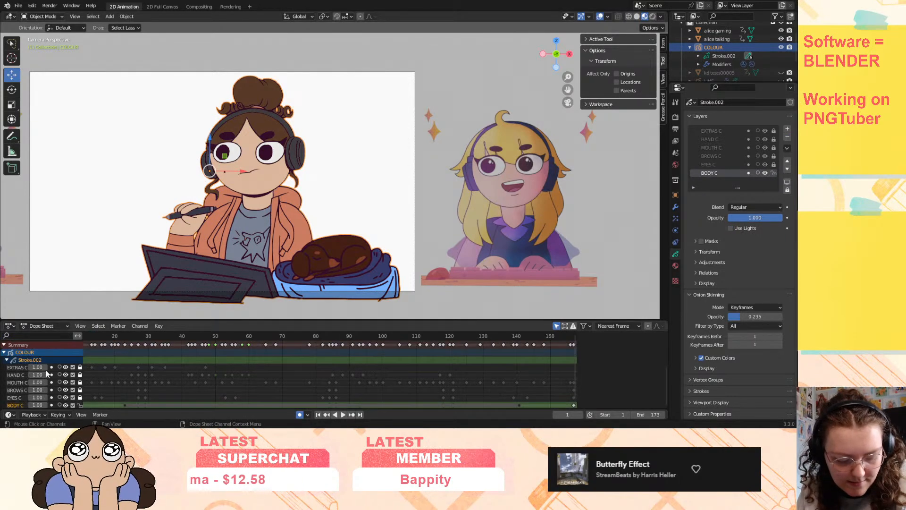
pyautogui.scroll(-1, 46, 375)
pyautogui.click(18, 359)
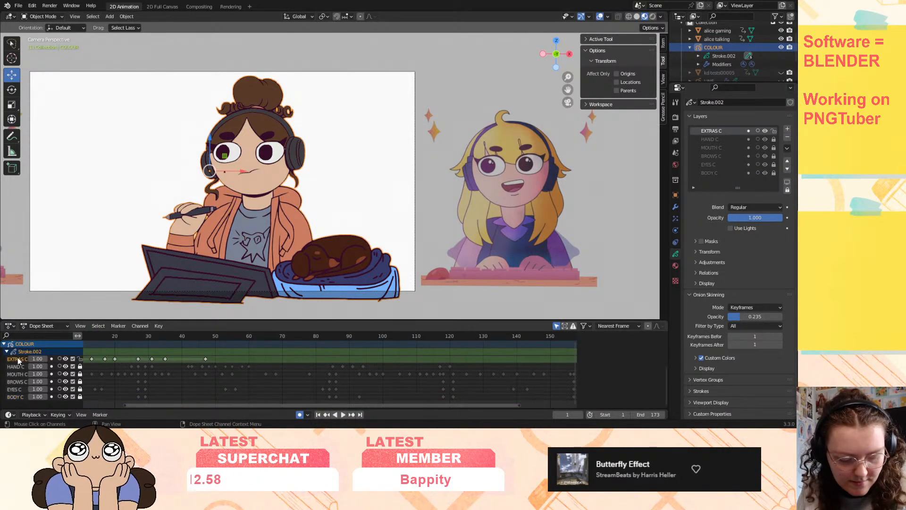
# - Play back the merged animation and switch the COLOUR object to Draw mode
pyautogui.click(342, 414)
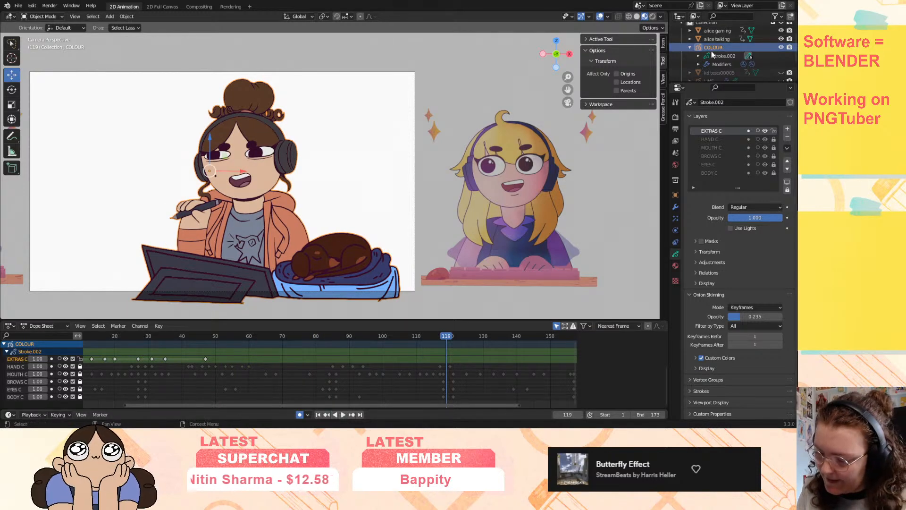
pyautogui.click(722, 55)
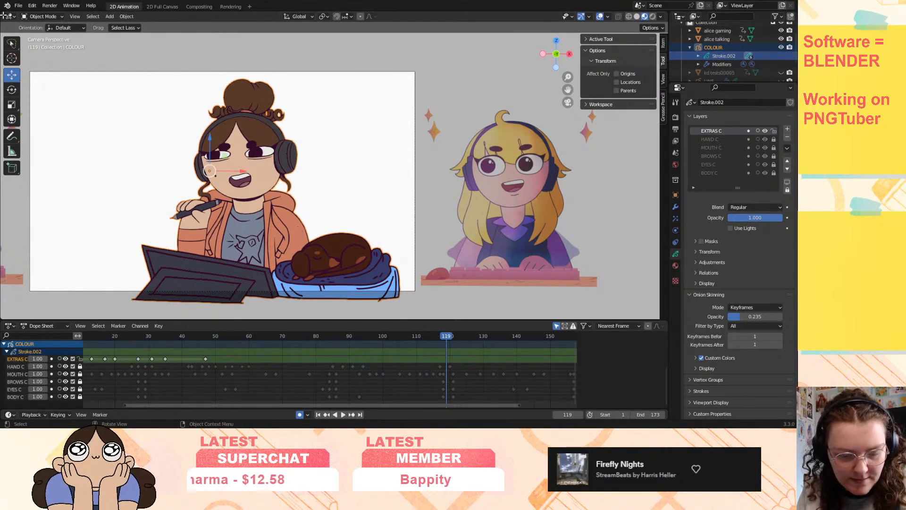
pyautogui.click(49, 17)
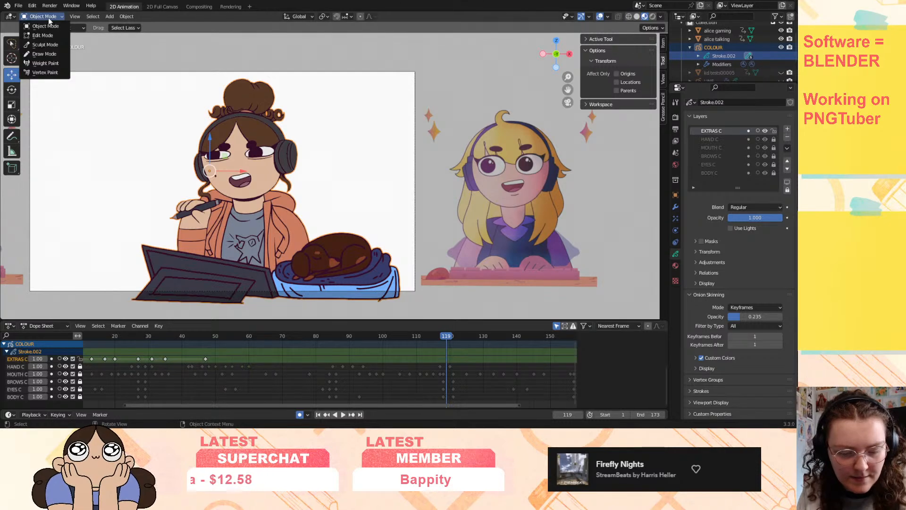
pyautogui.click(50, 53)
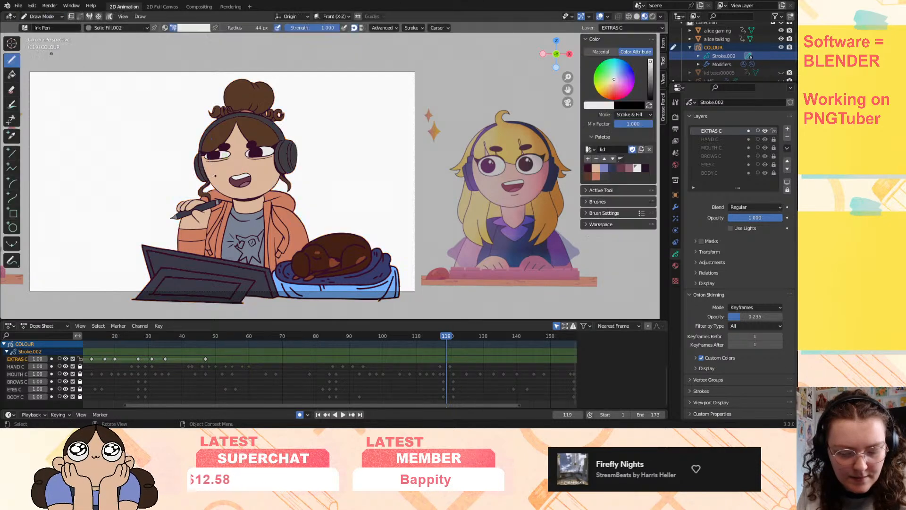
# - Play the animation from its first frame and scrub back to frame 43 to check the merged hand drawings
pyautogui.click(318, 414)
pyautogui.click(343, 415)
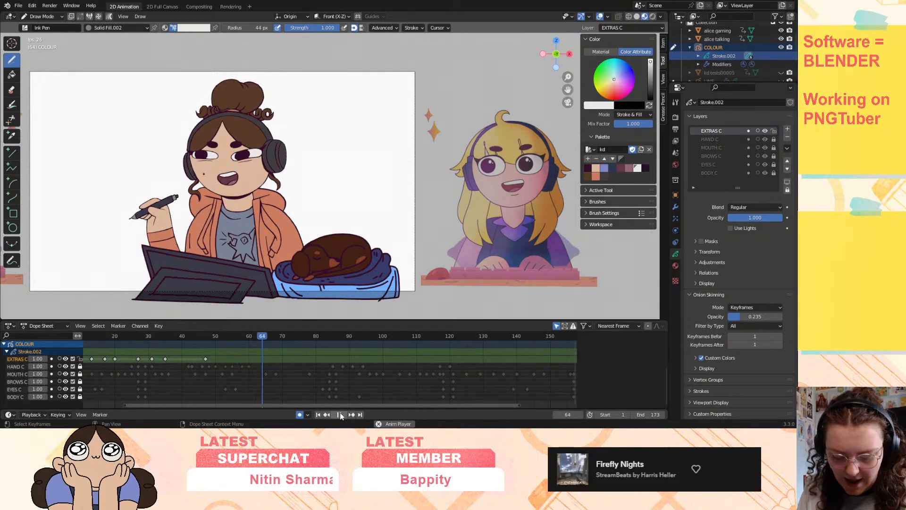
pyautogui.click(339, 414)
pyautogui.moveTo(290, 338); pyautogui.dragTo(191, 340)
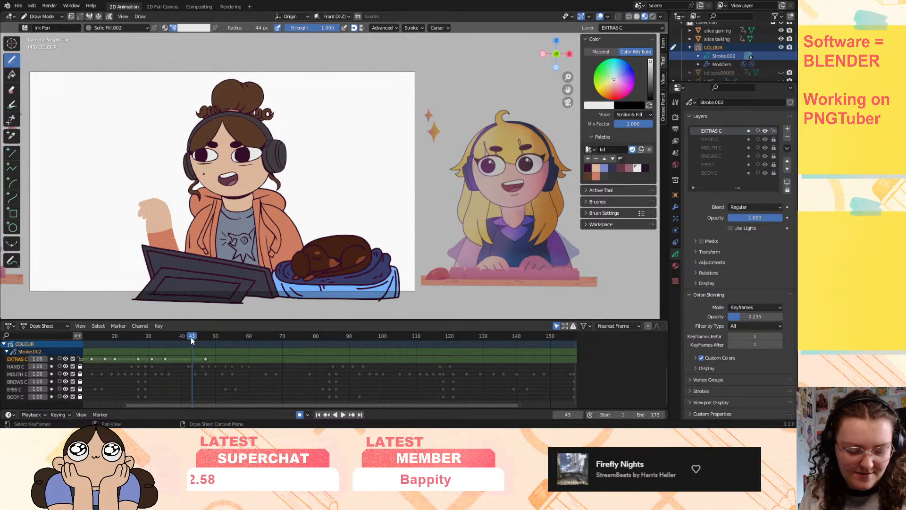
# - Undo the Draw mode switch, the GP_Layer deletion and the COLOUR layer merges back to separate PEN, PEN C and HAND L layers
pyautogui.hotkey('ctrl', 'z')
pyautogui.hotkey('ctrl', 'z')
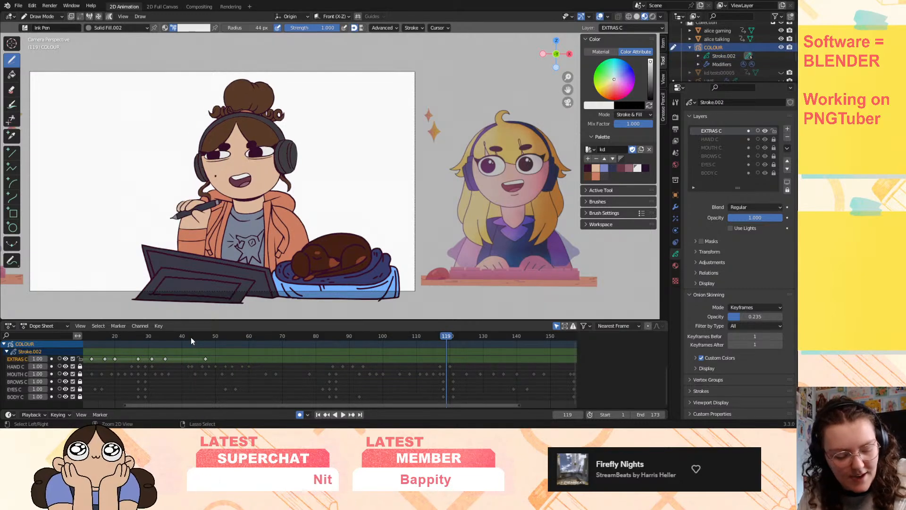
pyautogui.hotkey('ctrl', 'z')
pyautogui.hotkey('ctrl', 'z')
pyautogui.hotkey('ctrl', 'z')
pyautogui.hotkey('ctrl', 'z')
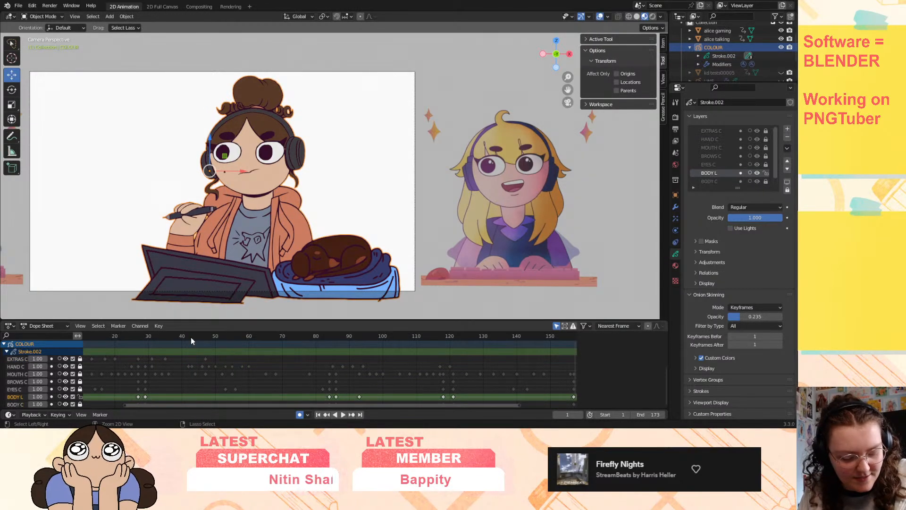
pyautogui.hotkey('ctrl', 'z')
pyautogui.hotkey('ctrl', 'z')
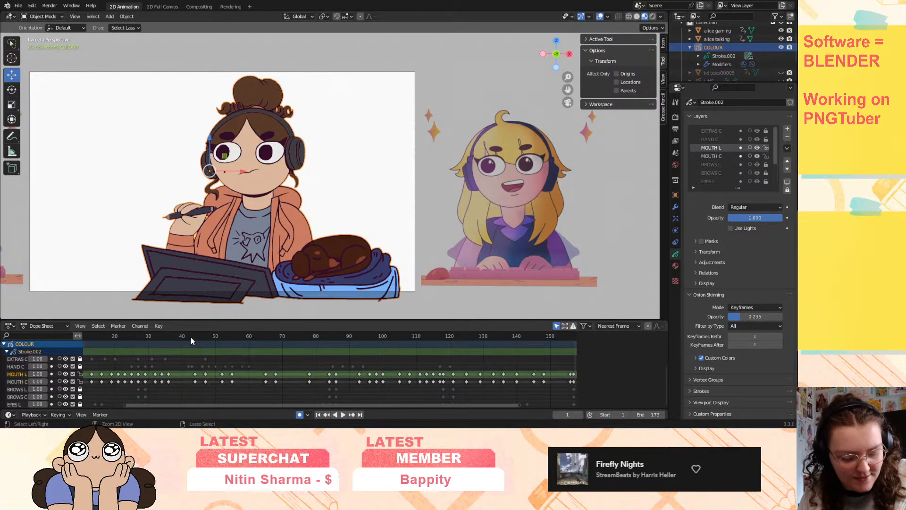
pyautogui.hotkey('ctrl', 'z')
pyautogui.hotkey('ctrl', 'z')
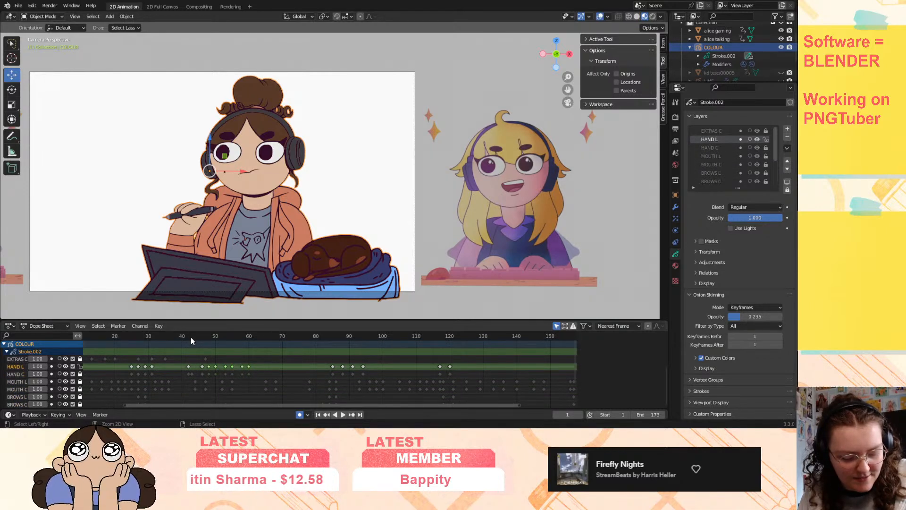
pyautogui.hotkey('ctrl', 'z')
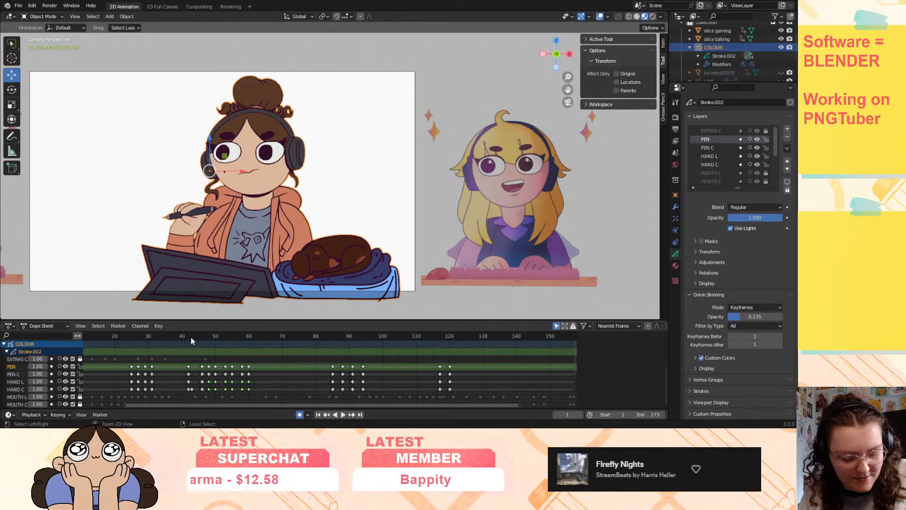
pyautogui.hotkey('ctrl', 'z')
pyautogui.hotkey('ctrl', 'z')
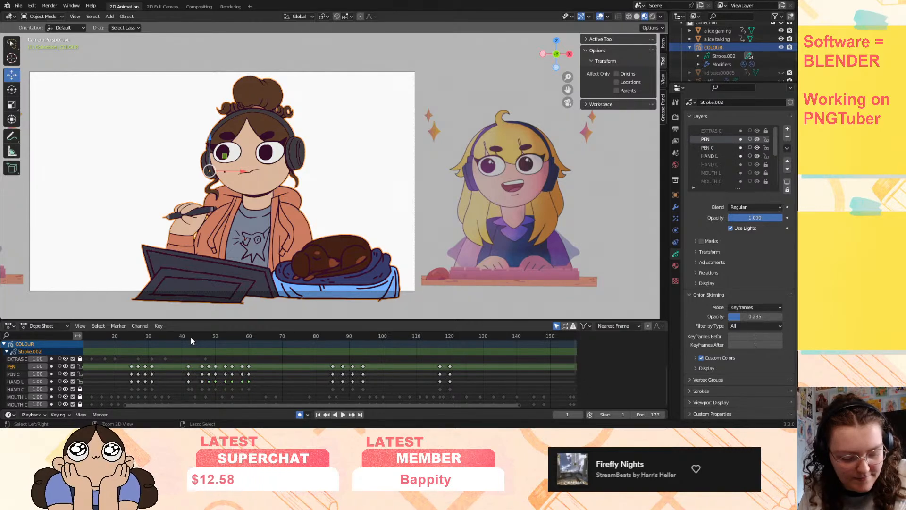
# - Undo the remaining finger layer merges on the COLOUR object back to separate FINGER L and FINGER C layers
pyautogui.hotkey('ctrl', 'z')
pyautogui.hotkey('ctrl', 'z')
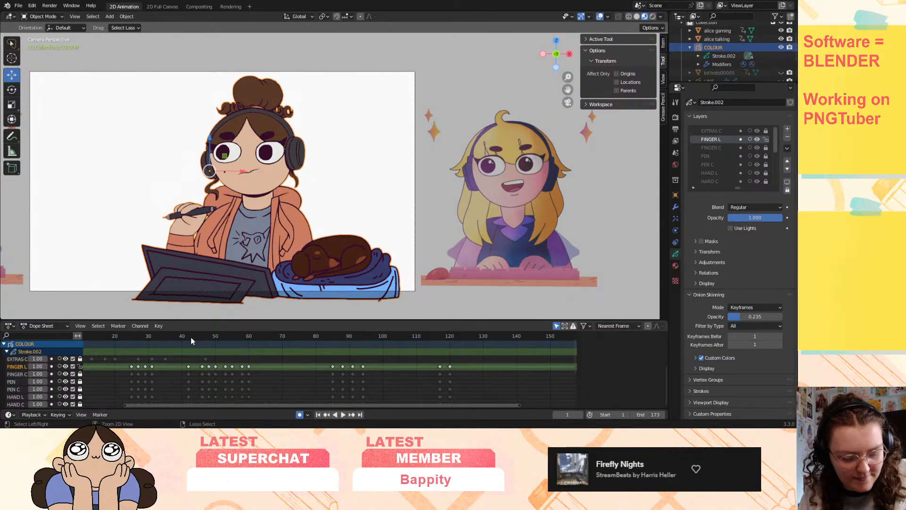
# - Move the HAND C layer's keyframe at frame 43 back to frame 42 and scrub the animation ahead to frame 63
pyautogui.press('Home')
pyautogui.scroll(-2, 197, 399)
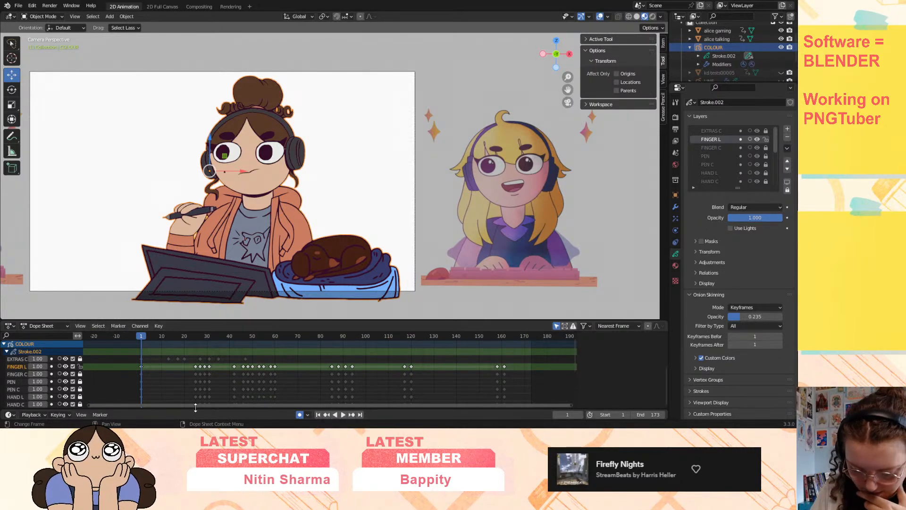
pyautogui.scroll(-1, 339, 372)
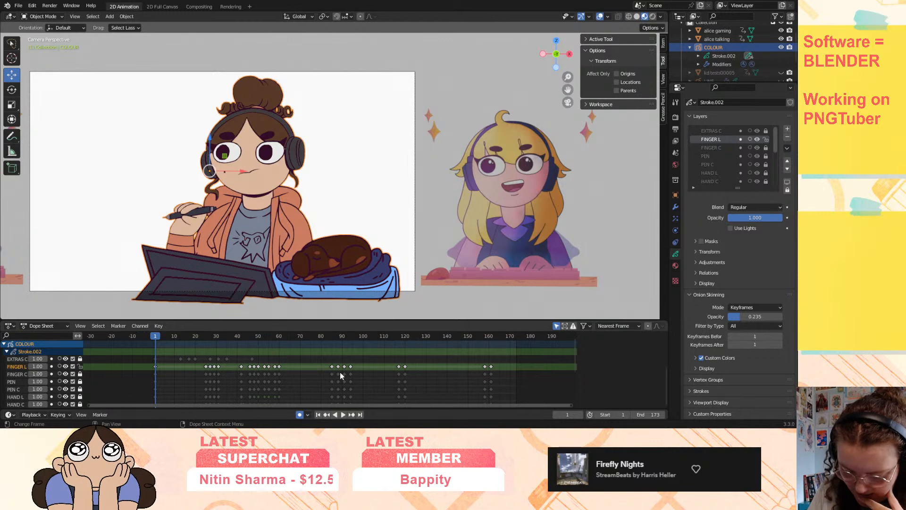
pyautogui.scroll(-2, 55, 399)
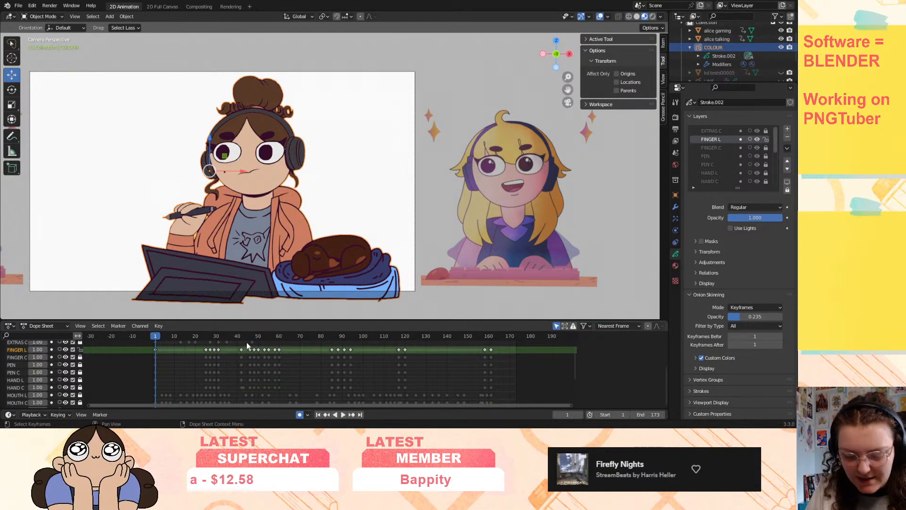
pyautogui.moveTo(242, 336)
pyautogui.mouseDown()
pyautogui.moveTo(258, 340)
pyautogui.moveTo(241, 339)
pyautogui.mouseUp()
pyautogui.moveTo(571, 404); pyautogui.dragTo(290, 414)
pyautogui.moveTo(211, 405); pyautogui.dragTo(274, 404)
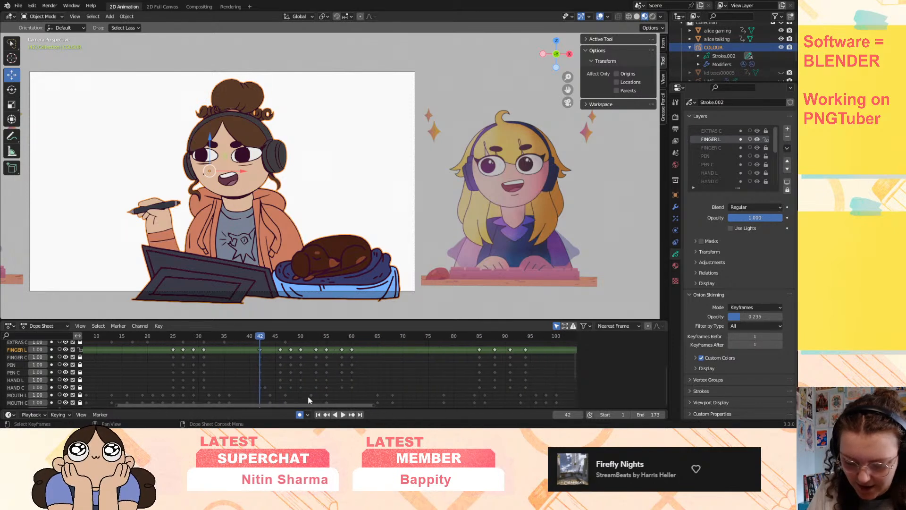
pyautogui.click(269, 380)
pyautogui.click(265, 387)
pyautogui.moveTo(265, 336); pyautogui.dragTo(267, 336)
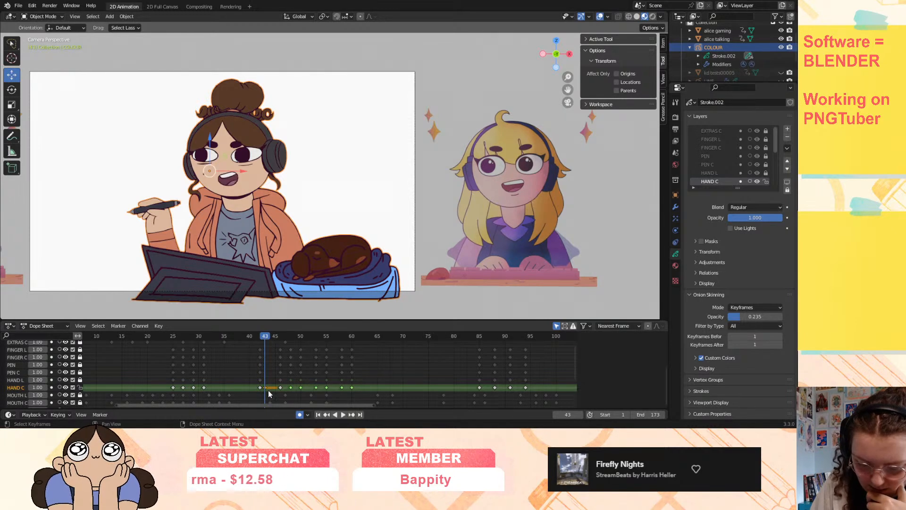
pyautogui.moveTo(265, 387); pyautogui.dragTo(258, 388)
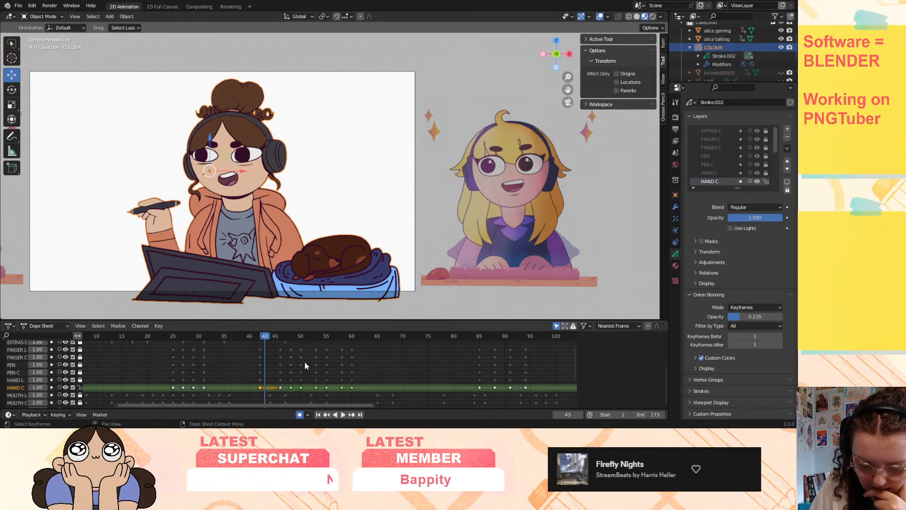
pyautogui.moveTo(268, 339); pyautogui.dragTo(366, 373)
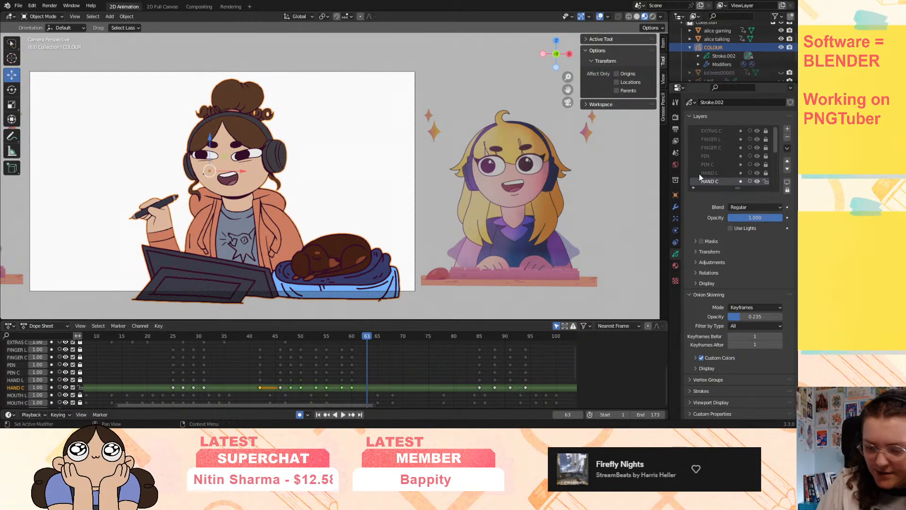
# - Merge the BODY L layer down into BODY C and the EYES L layer down into EYES C
pyautogui.moveTo(774, 142); pyautogui.dragTo(772, 188)
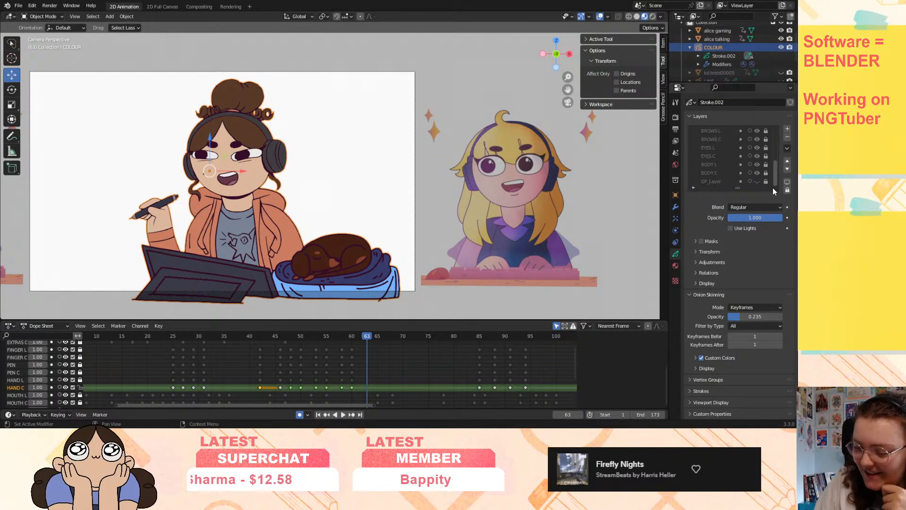
pyautogui.click(724, 165)
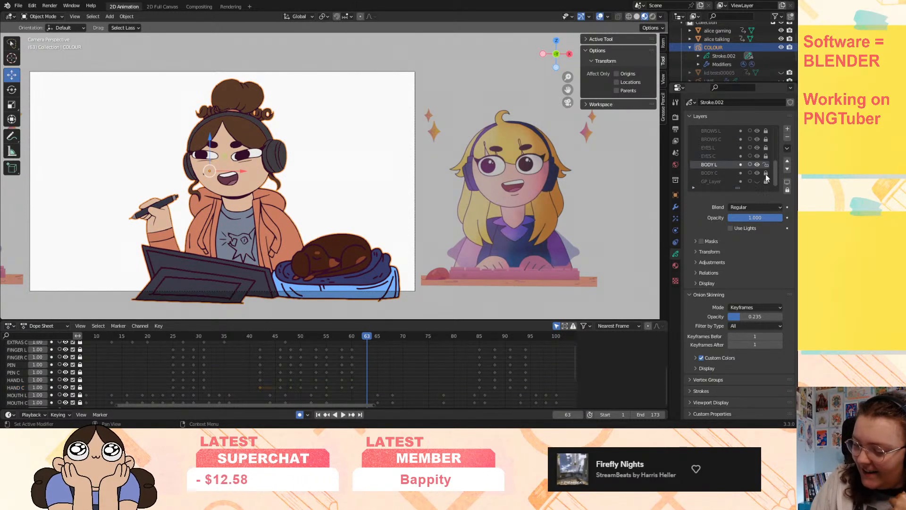
pyautogui.click(787, 148)
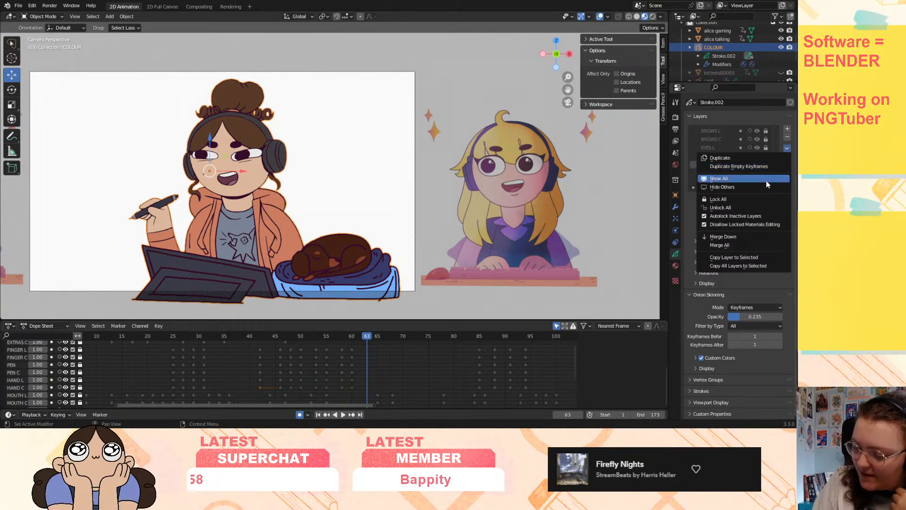
pyautogui.click(741, 237)
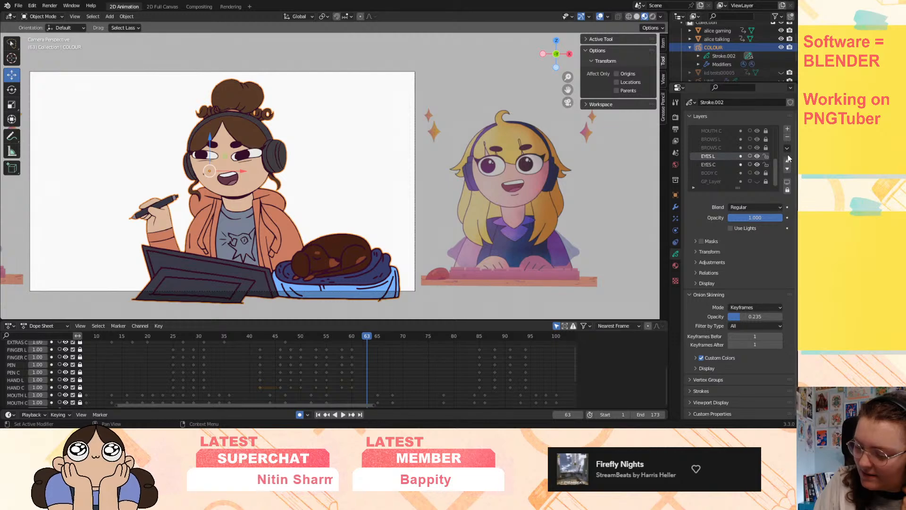
pyautogui.click(786, 148)
pyautogui.click(744, 238)
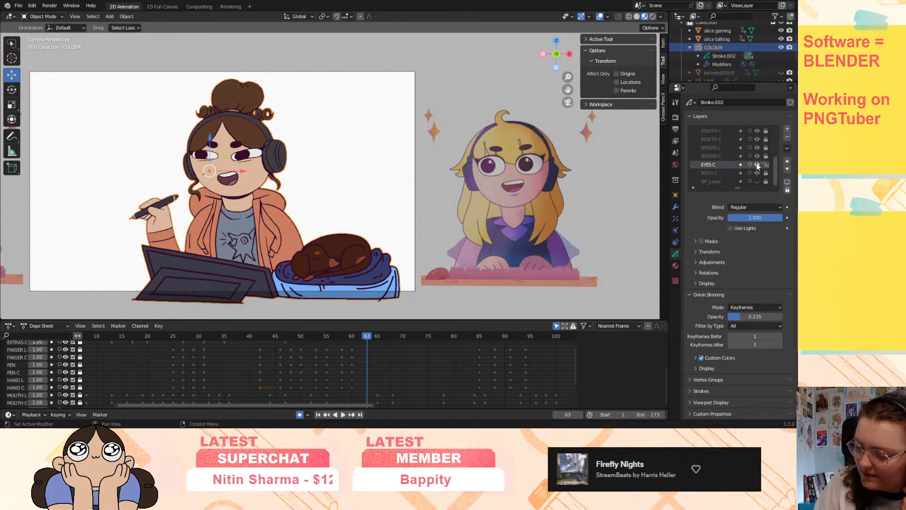
# - Unlock the BROWS C layer and merge BROWS L down into it
pyautogui.click(727, 148)
pyautogui.click(787, 148)
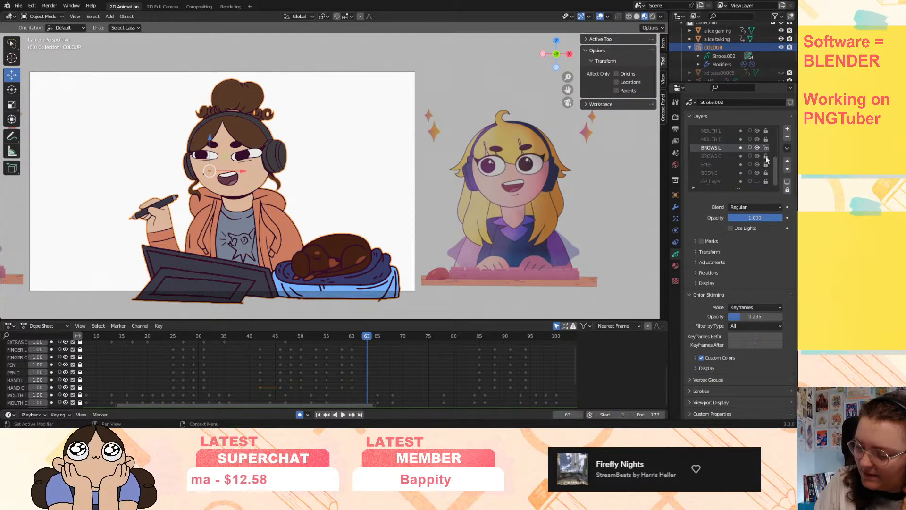
pyautogui.click(786, 147)
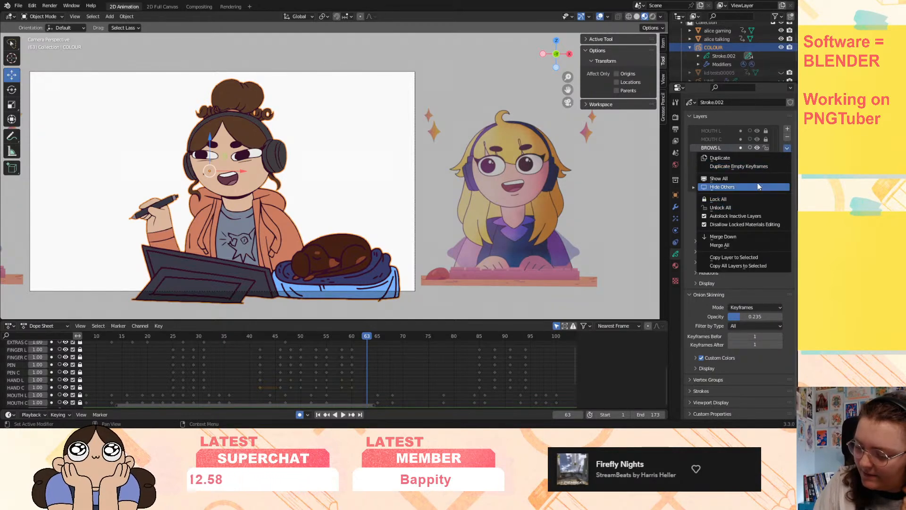
pyautogui.click(749, 238)
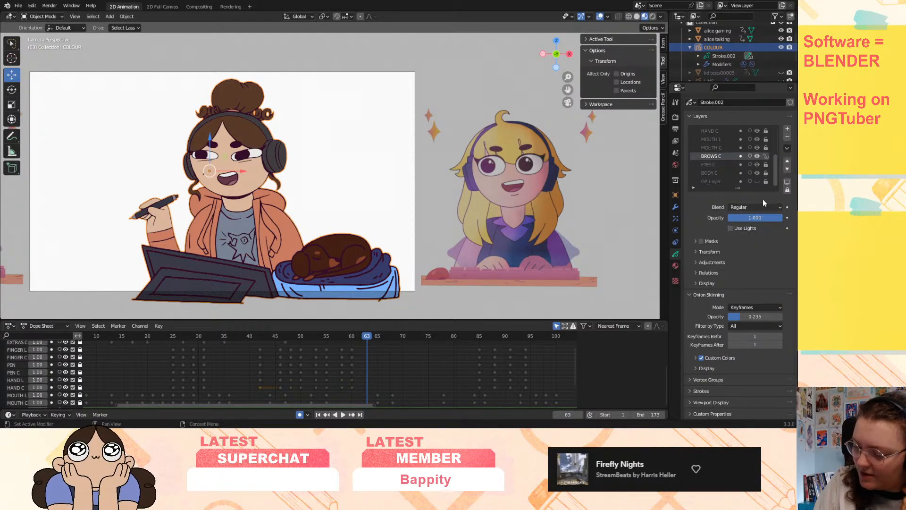
# - Unlock the MOUTH C layer and merge MOUTH L down into it
pyautogui.click(735, 139)
pyautogui.click(766, 147)
pyautogui.click(787, 147)
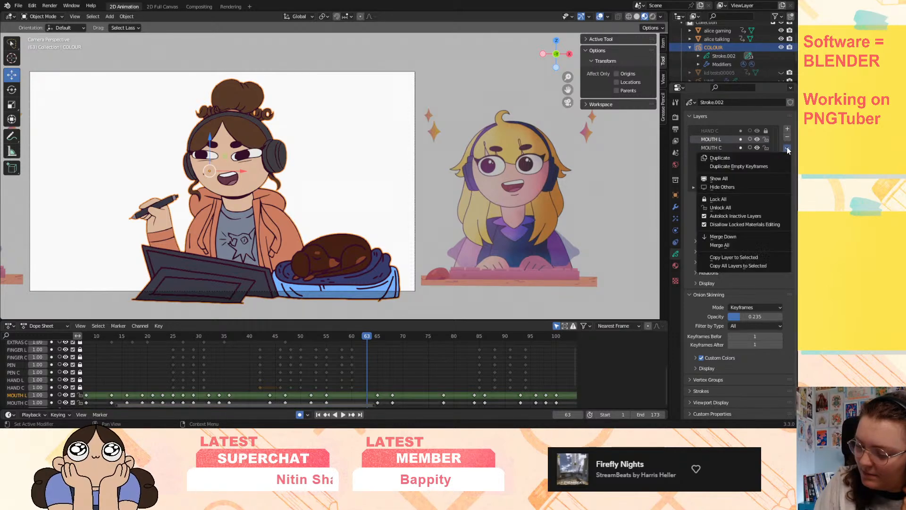
pyautogui.click(755, 215)
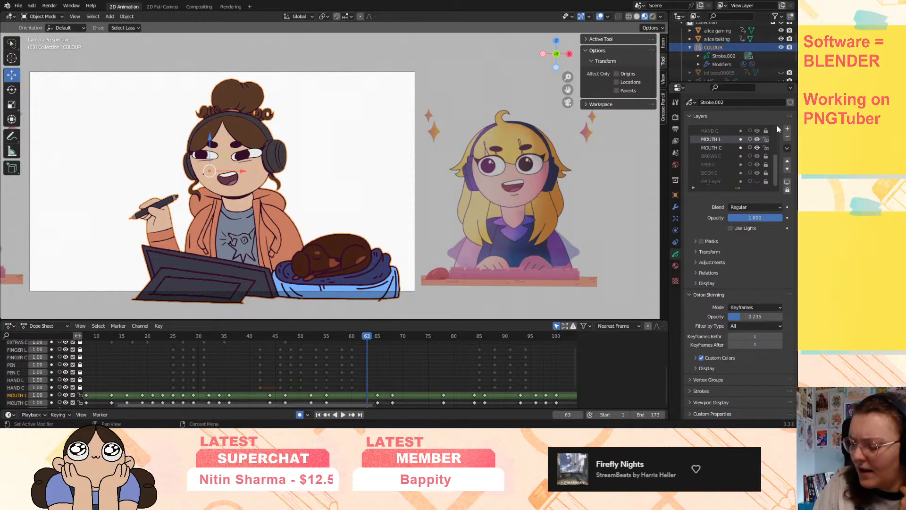
pyautogui.click(786, 148)
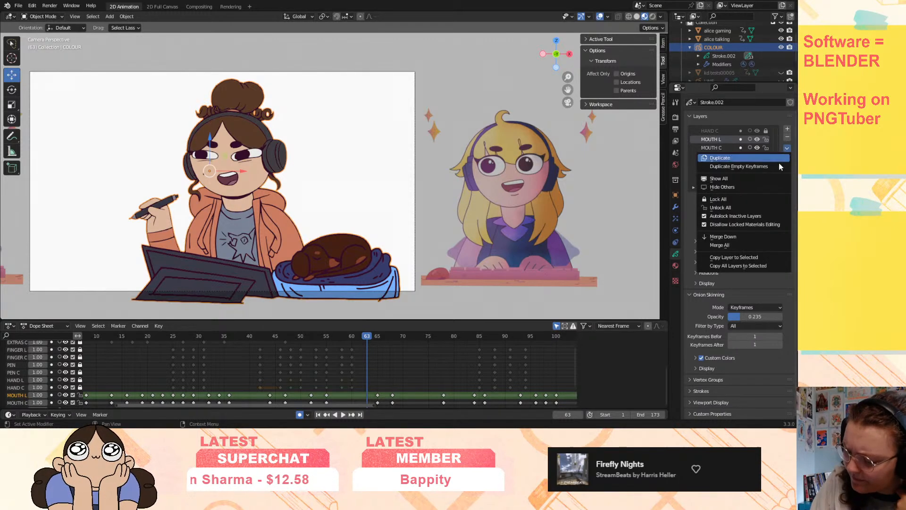
pyautogui.click(738, 235)
# - Unlock the FINGER C layer and merge FINGER L down into it
pyautogui.scroll(2, 777, 153)
pyautogui.scroll(3, 777, 150)
pyautogui.click(723, 140)
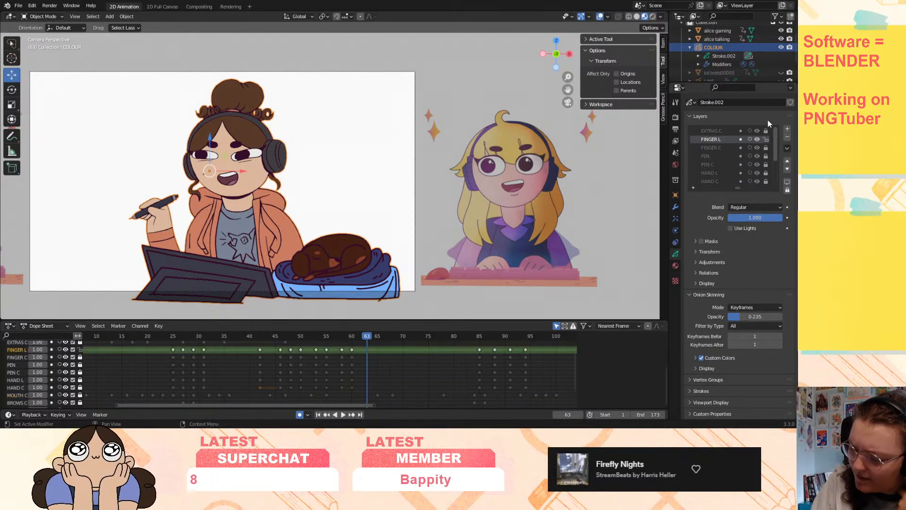
pyautogui.click(766, 148)
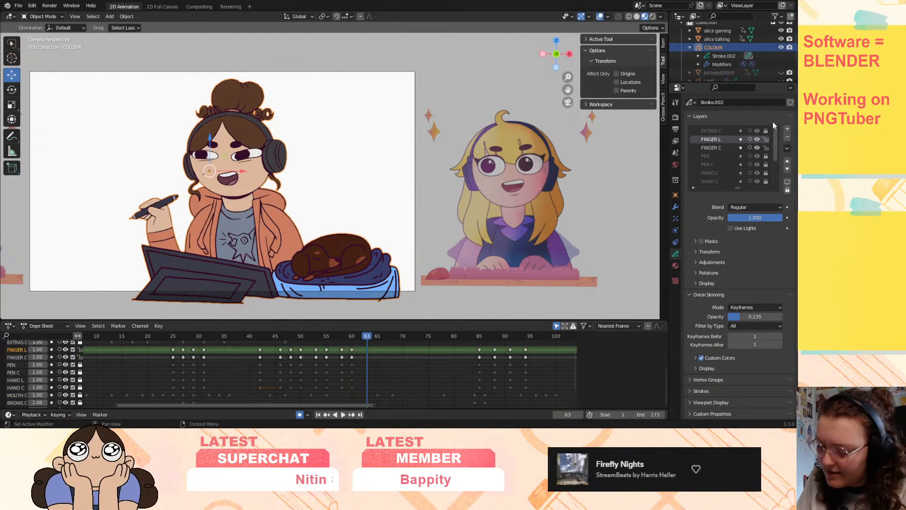
pyautogui.click(787, 148)
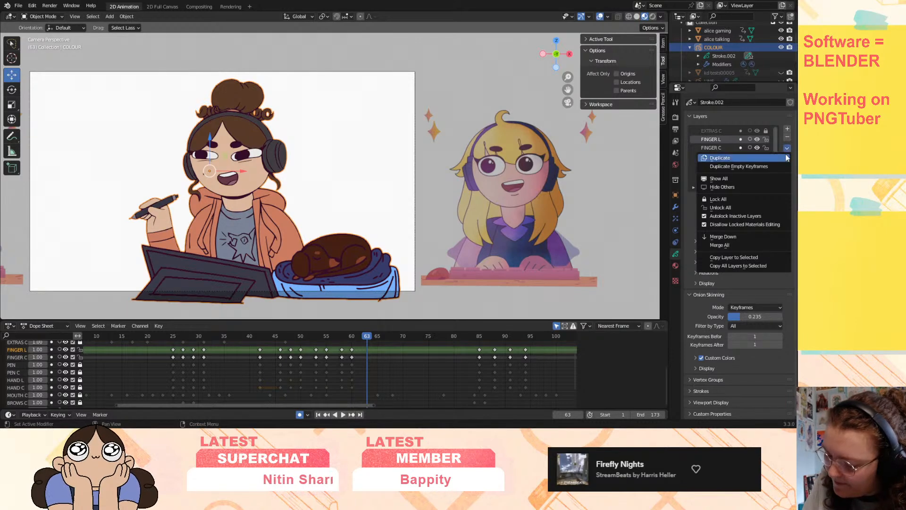
pyautogui.click(751, 238)
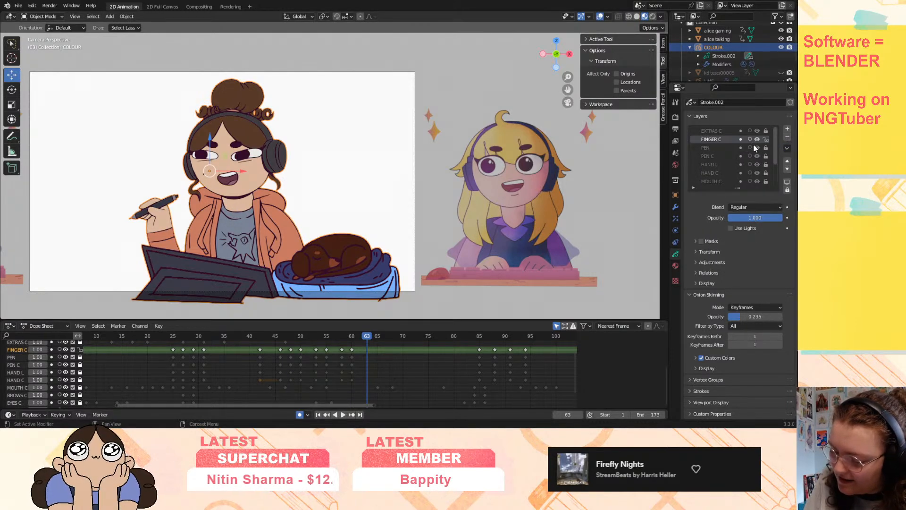
# - Merge the FINGER C layer down into PEN and the resulting PEN layer down into PEN C, unlocking each target layer first
pyautogui.click(766, 147)
pyautogui.click(786, 148)
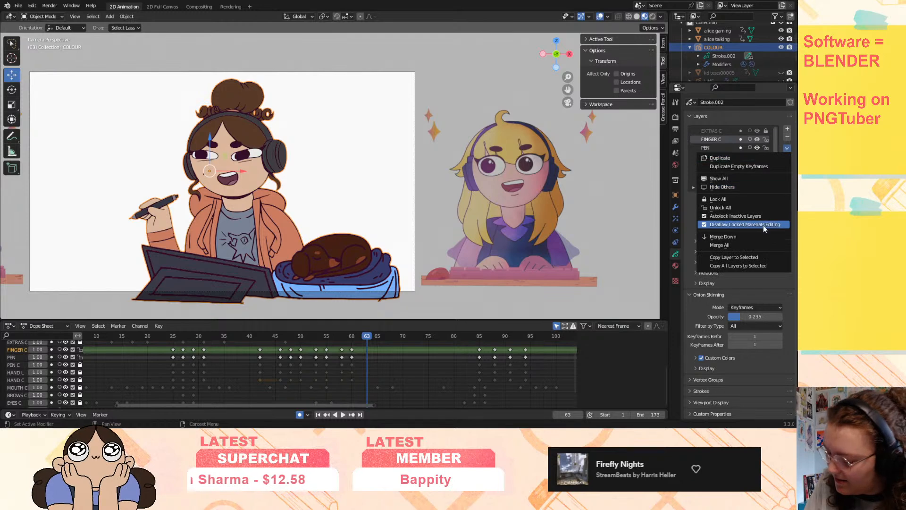
pyautogui.click(759, 236)
pyautogui.click(766, 148)
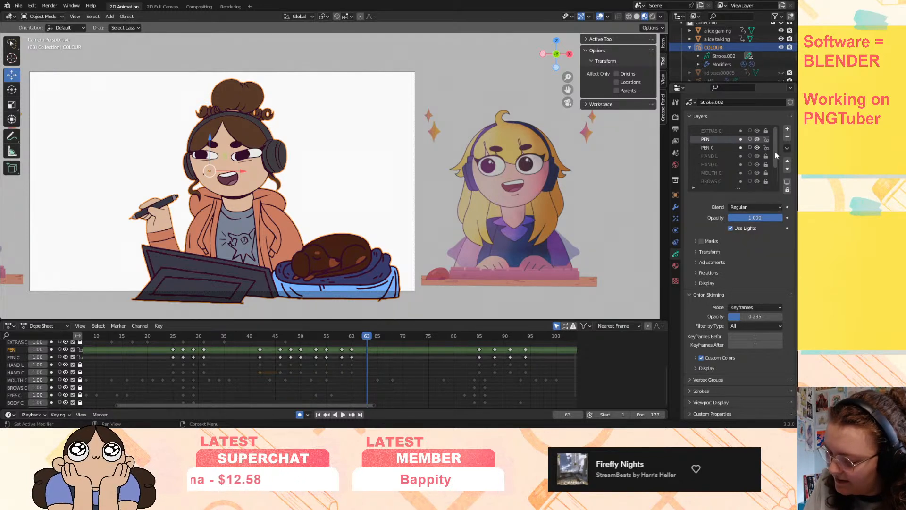
pyautogui.click(787, 148)
pyautogui.click(755, 237)
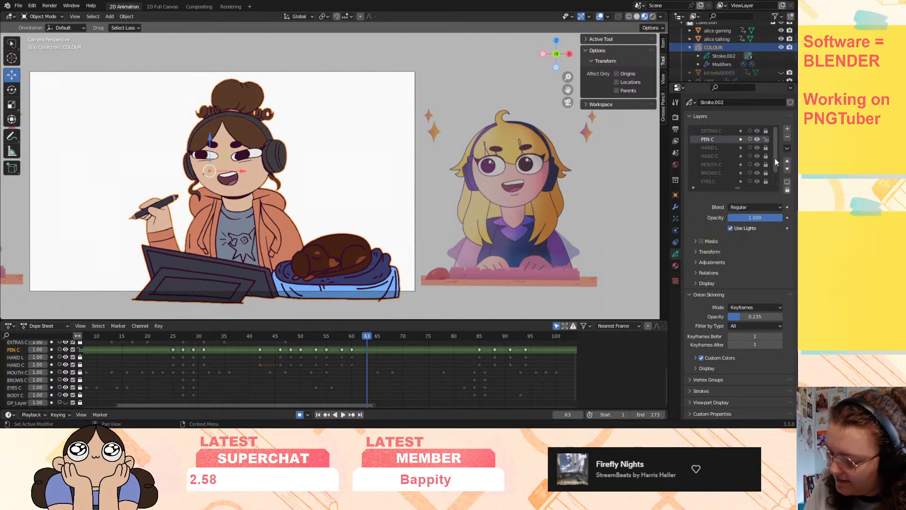
# - Merge the PEN C layer down into HAND L and the combined layer down into HAND C, unlocking each target layer first
pyautogui.click(766, 148)
pyautogui.click(787, 147)
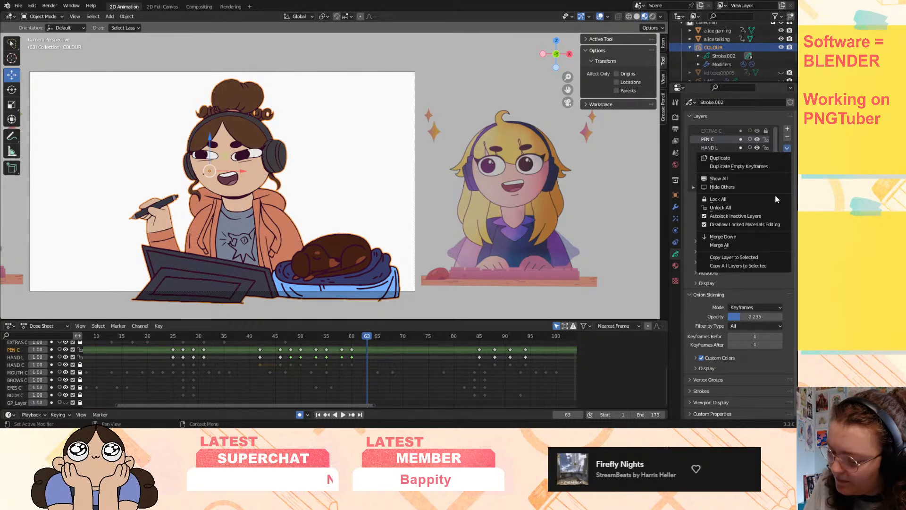
pyautogui.click(745, 238)
pyautogui.click(766, 148)
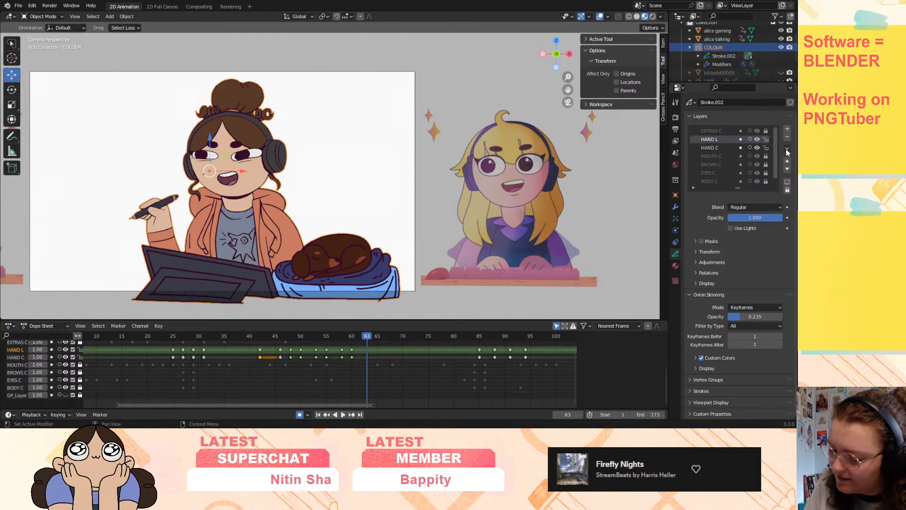
pyautogui.click(787, 148)
pyautogui.click(741, 236)
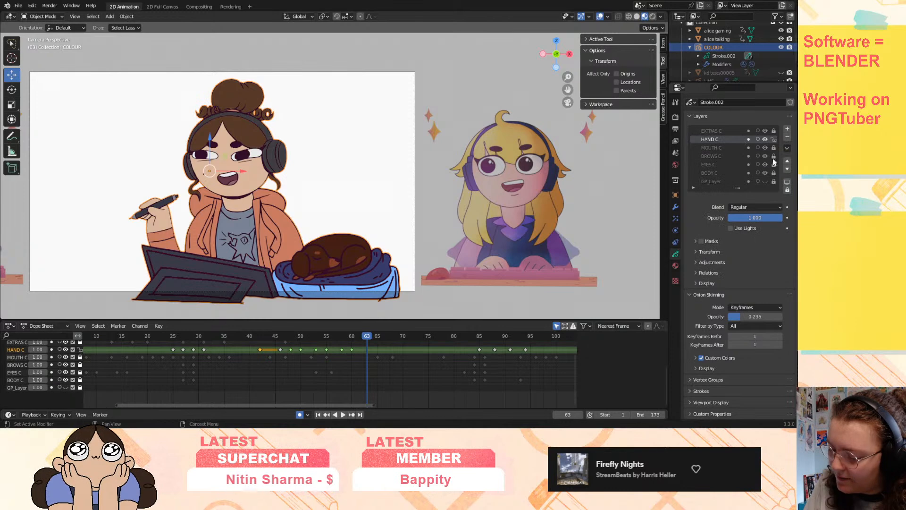
pyautogui.click(787, 148)
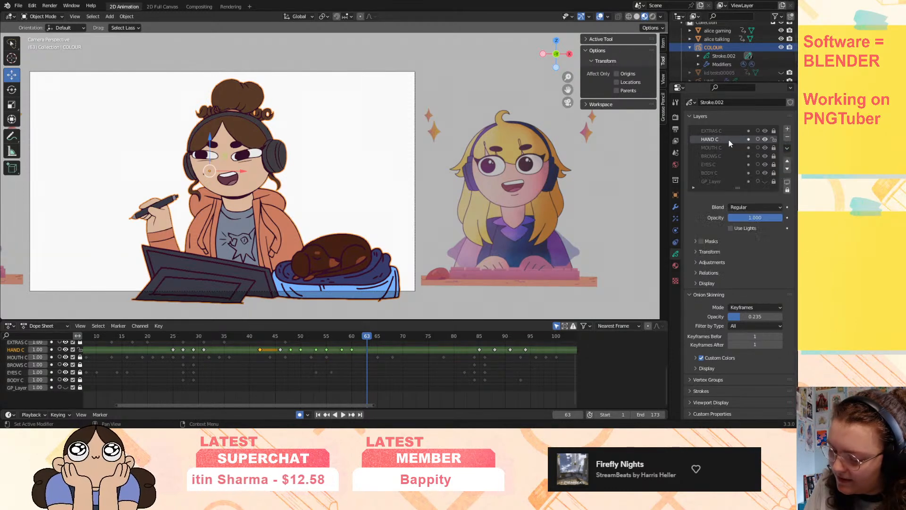
# - Scrub the animation back to frame 6 and switch the COLOUR object to Draw mode
pyautogui.moveTo(366, 347); pyautogui.dragTo(76, 372)
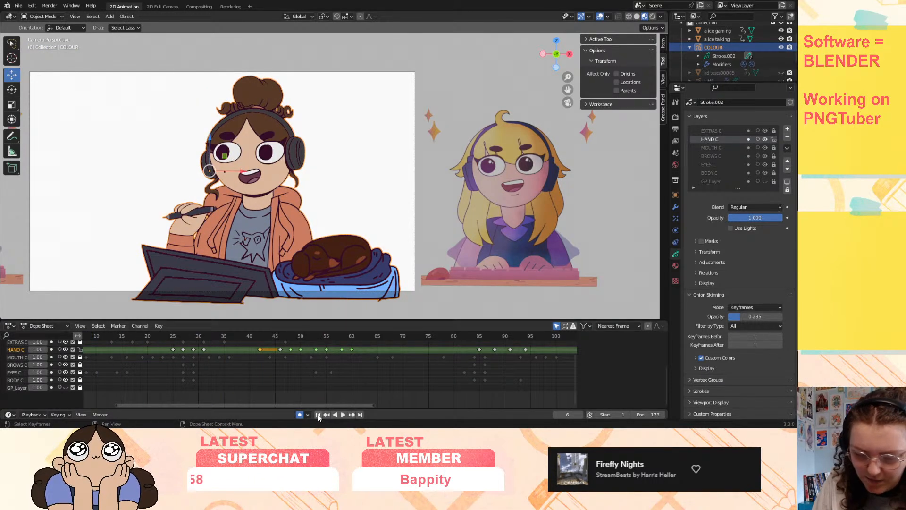
pyautogui.click(47, 17)
pyautogui.click(45, 54)
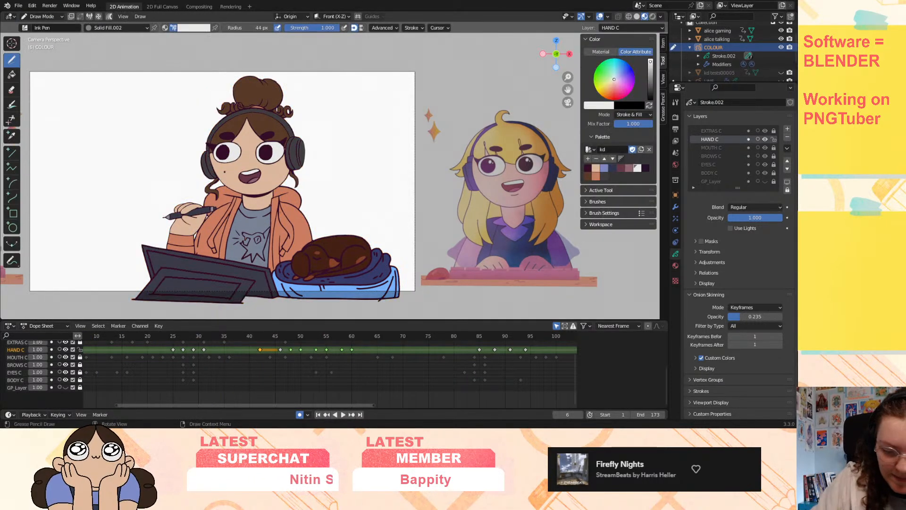
# - Play back and scrub through the COLOUR animation to examine the body and head drawings across the timeline
pyautogui.press('space')
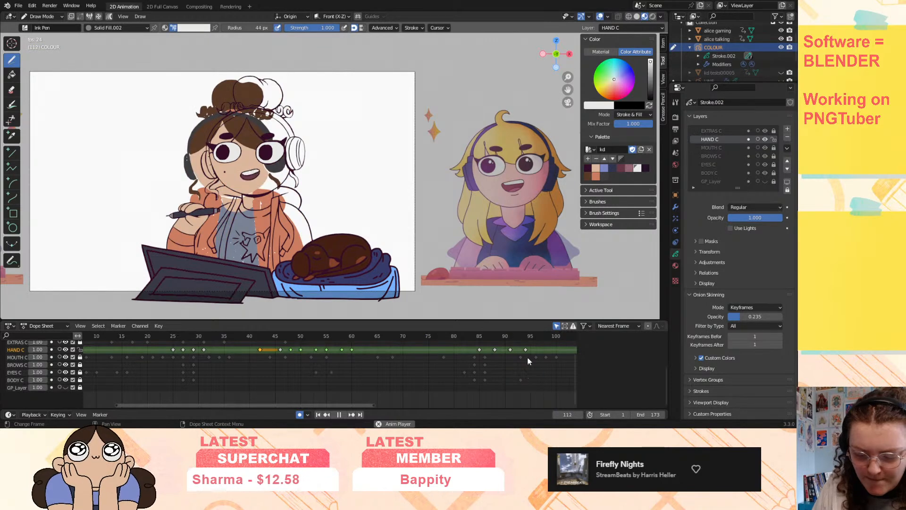
pyautogui.press('space')
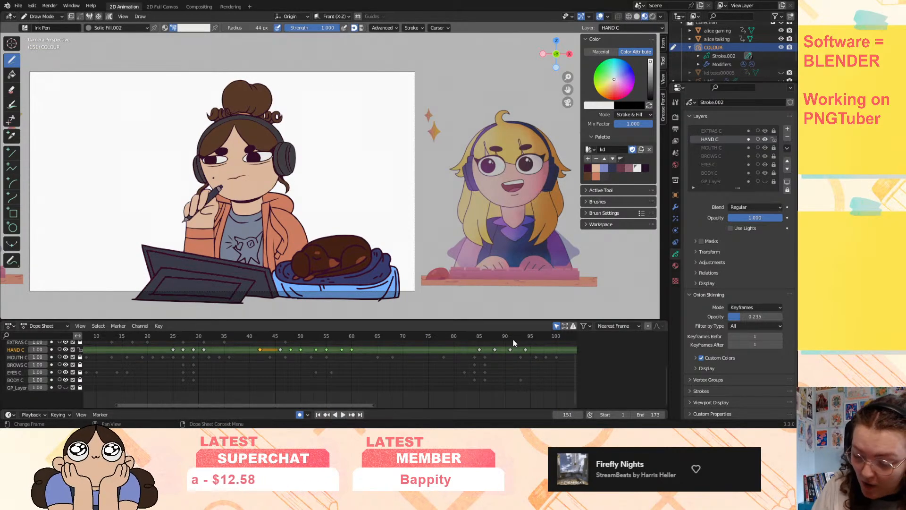
pyautogui.click(519, 336)
pyautogui.moveTo(518, 336); pyautogui.dragTo(536, 349)
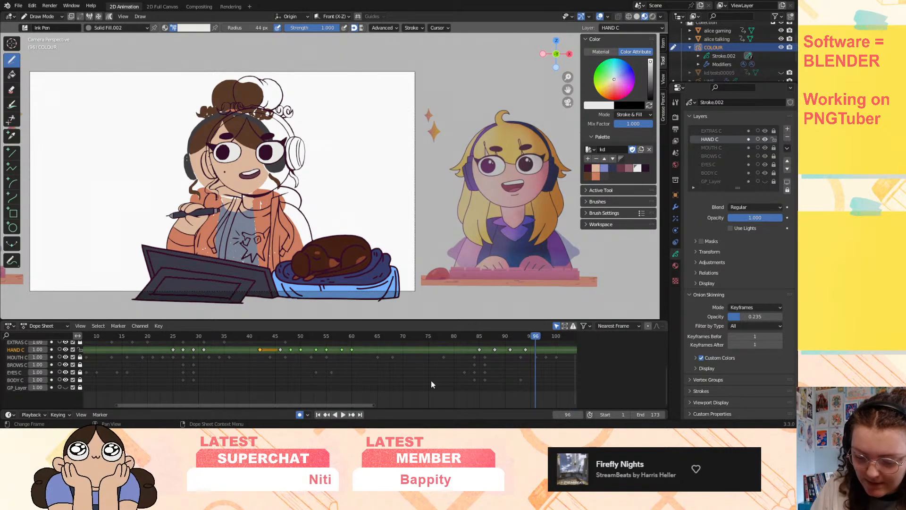
pyautogui.moveTo(373, 405); pyautogui.dragTo(648, 381)
pyautogui.moveTo(292, 341); pyautogui.dragTo(407, 358)
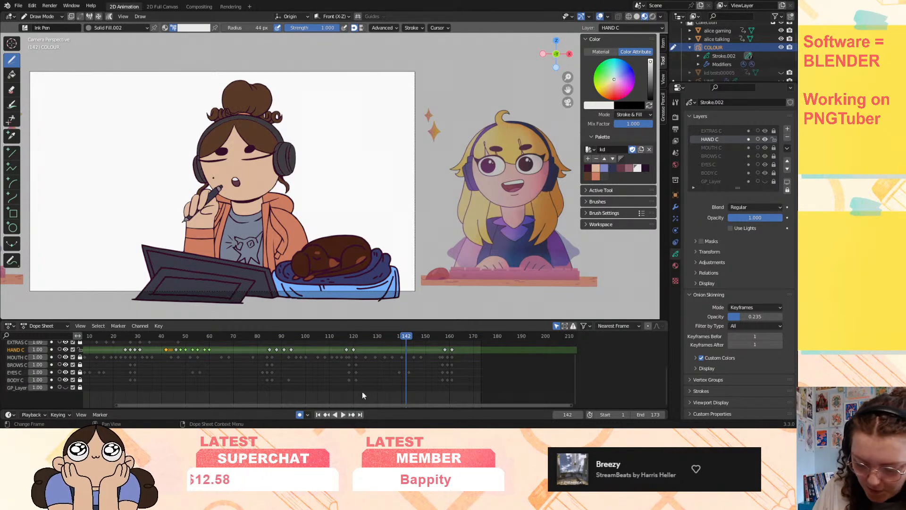
pyautogui.moveTo(305, 341)
pyautogui.mouseDown()
pyautogui.moveTo(282, 348)
pyautogui.moveTo(295, 344)
pyautogui.mouseUp()
# - Undo the layer merges on the COLOUR object back to the separate line (L) and colour (C) layers
pyautogui.hotkey('ctrl', 'z')
pyautogui.hotkey('ctrl', 'z')
pyautogui.hotkey('ctrl', 'z')
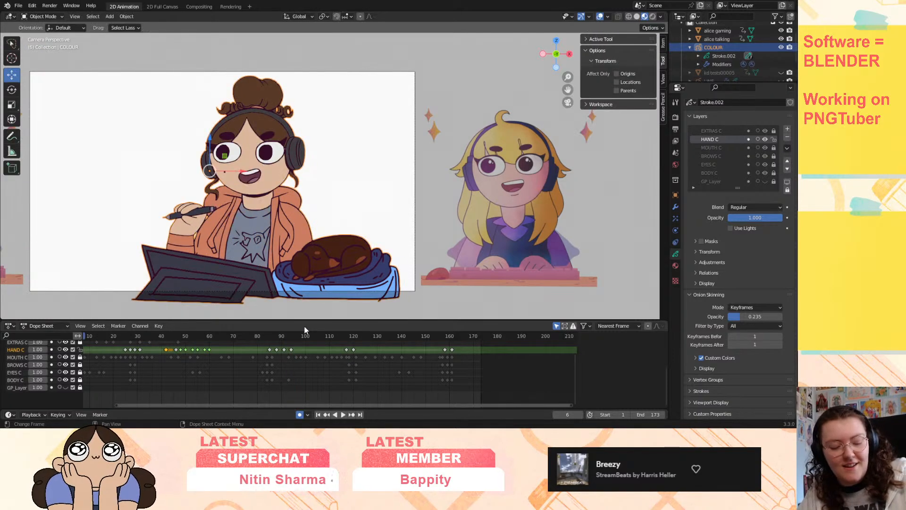
pyautogui.hotkey('ctrl', 'z')
pyautogui.hotkey('ctrl', 'z')
pyautogui.hotkey('ctrl', 'z')
pyautogui.hotkey('ctrl', 'z')
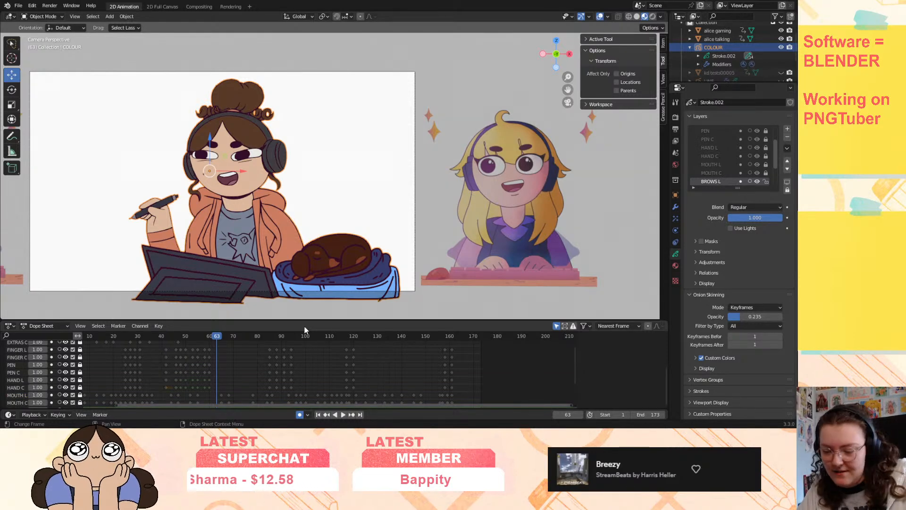
pyautogui.moveTo(775, 147); pyautogui.dragTo(775, 185)
pyautogui.hotkey('ctrl', 'z')
pyautogui.hotkey('ctrl', 'z')
pyautogui.hotkey('ctrl', 'z')
pyautogui.hotkey('ctrl', 'z')
pyautogui.hotkey('ctrl', 'z')
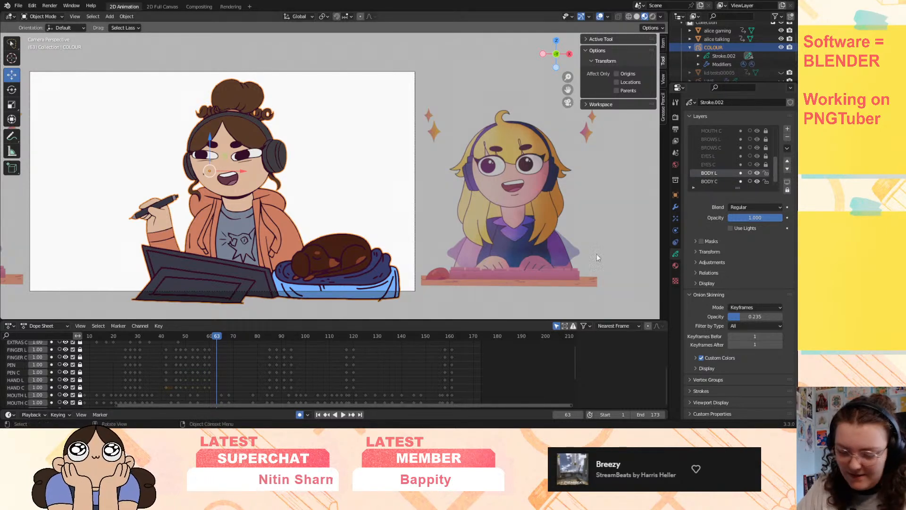
# - Play the animation from the first frame to check the drawings with the separate layers
pyautogui.moveTo(301, 335)
pyautogui.mouseDown()
pyautogui.moveTo(532, 338)
pyautogui.moveTo(134, 371)
pyautogui.moveTo(205, 384)
pyautogui.moveTo(223, 375)
pyautogui.mouseUp()
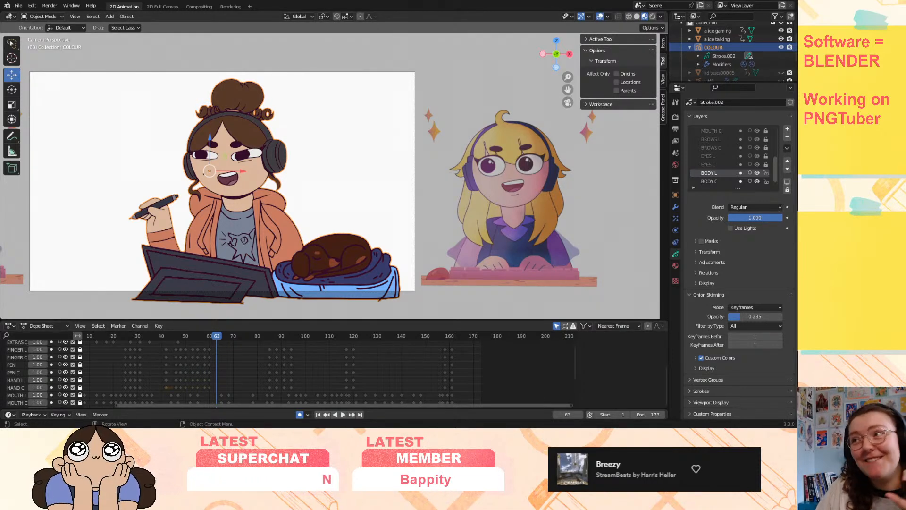
pyautogui.click(335, 414)
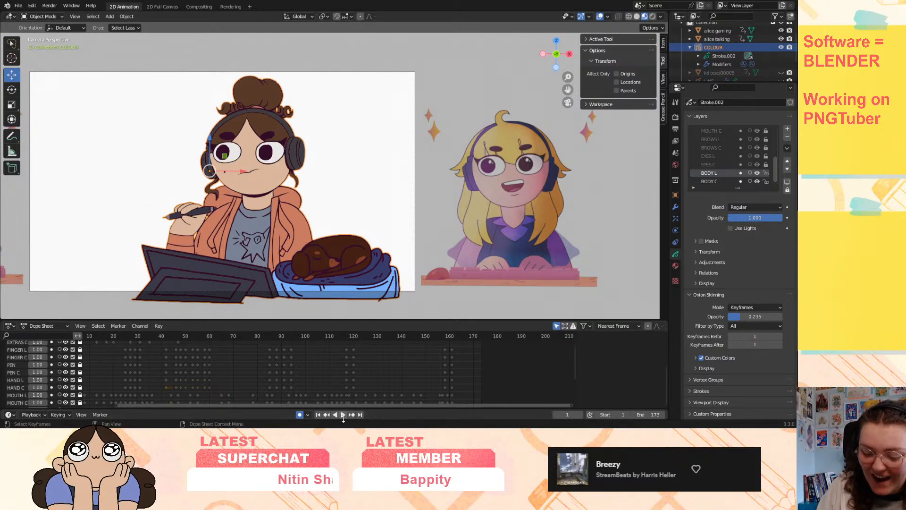
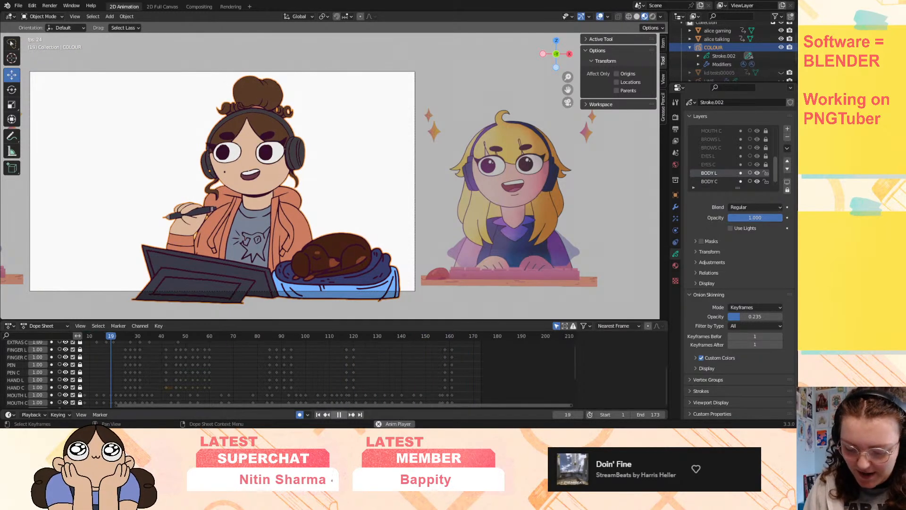
pyautogui.click(110, 335)
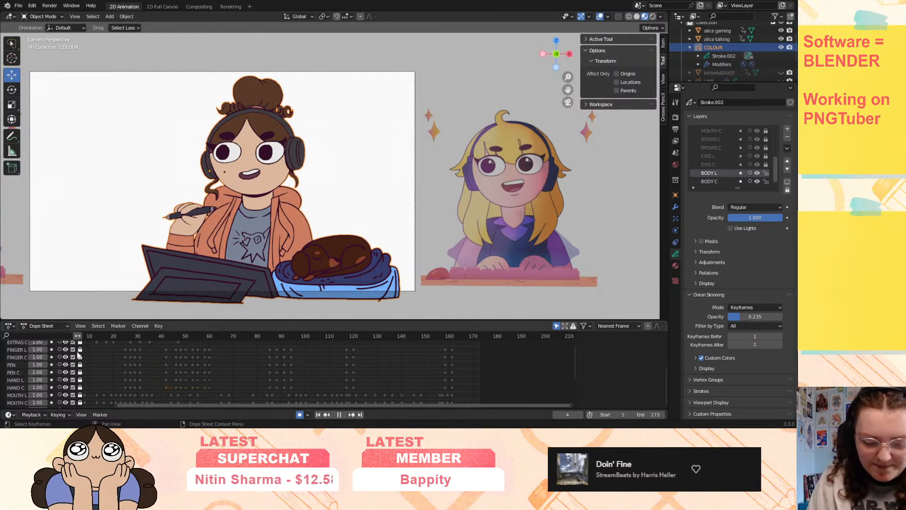
pyautogui.press('space')
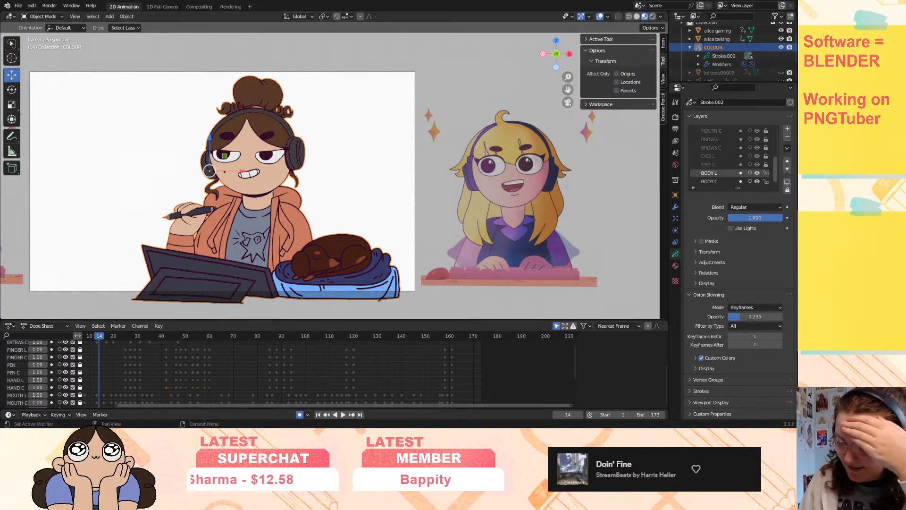
# - Delete the extra BODY L keyframe at frame 93 and review the animation around it
pyautogui.scroll(-3, 411, 379)
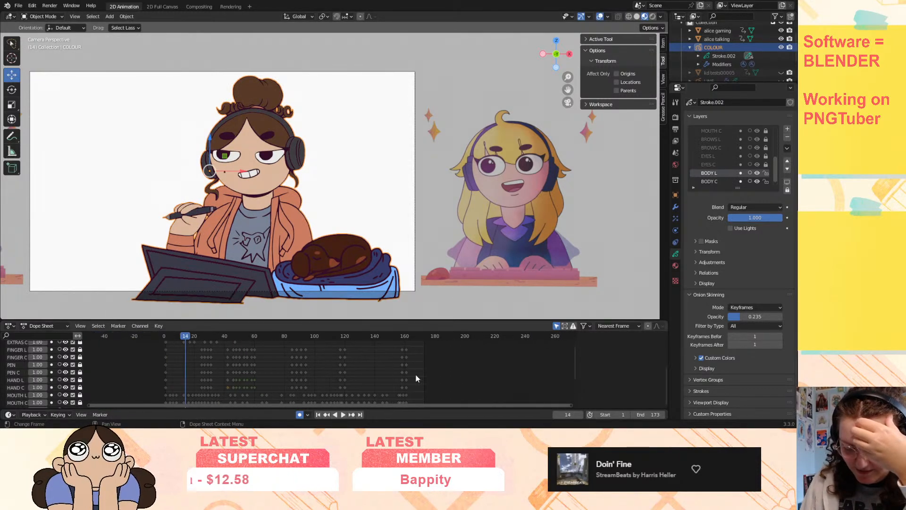
pyautogui.scroll(3, 250, 384)
pyautogui.scroll(-4, 28, 376)
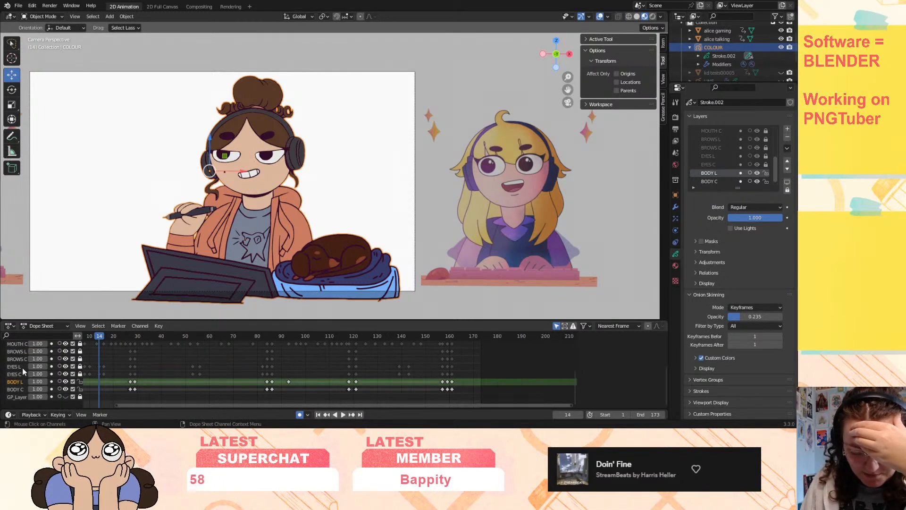
pyautogui.moveTo(290, 336)
pyautogui.mouseDown()
pyautogui.moveTo(281, 335)
pyautogui.moveTo(291, 335)
pyautogui.mouseUp()
pyautogui.click(289, 382)
pyautogui.press('Delete')
pyautogui.press('space')
pyautogui.moveTo(329, 341); pyautogui.dragTo(286, 349)
pyautogui.press('space')
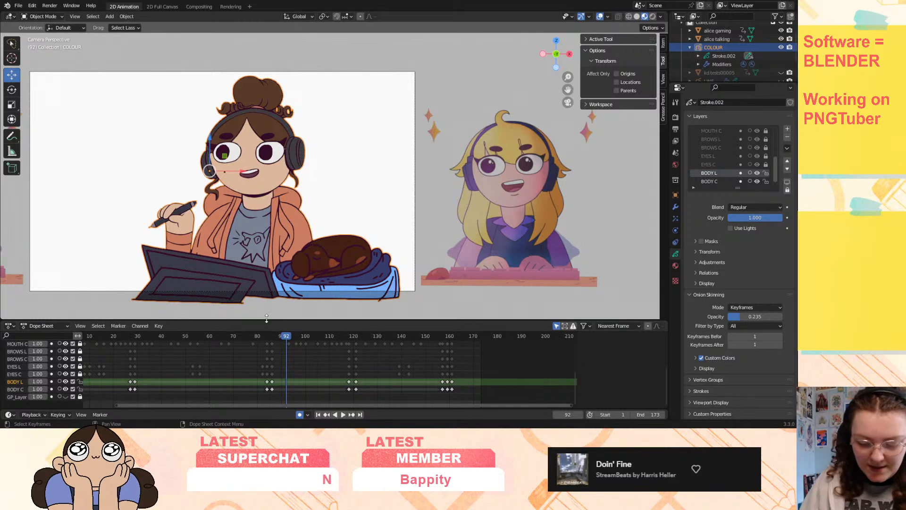
# - Merge the BODY L layer down into BODY C and play the animation from the start to check it
pyautogui.click(785, 149)
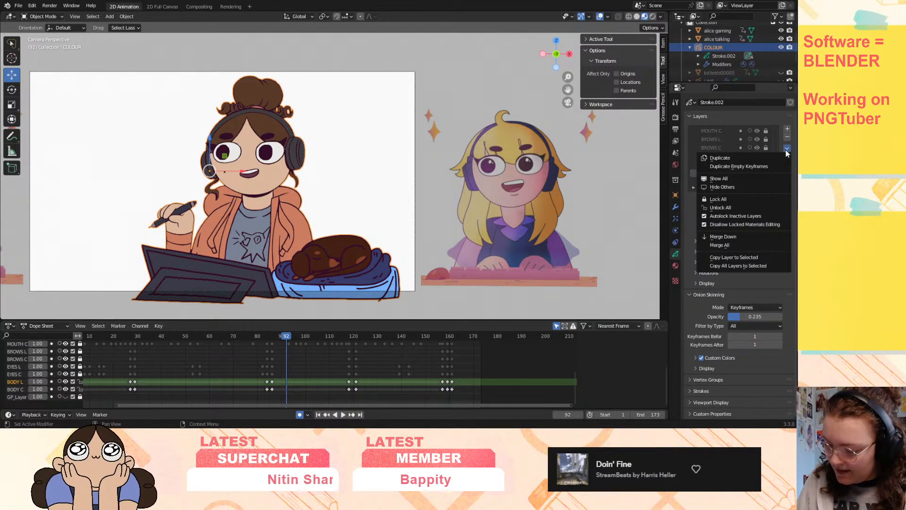
pyautogui.click(743, 237)
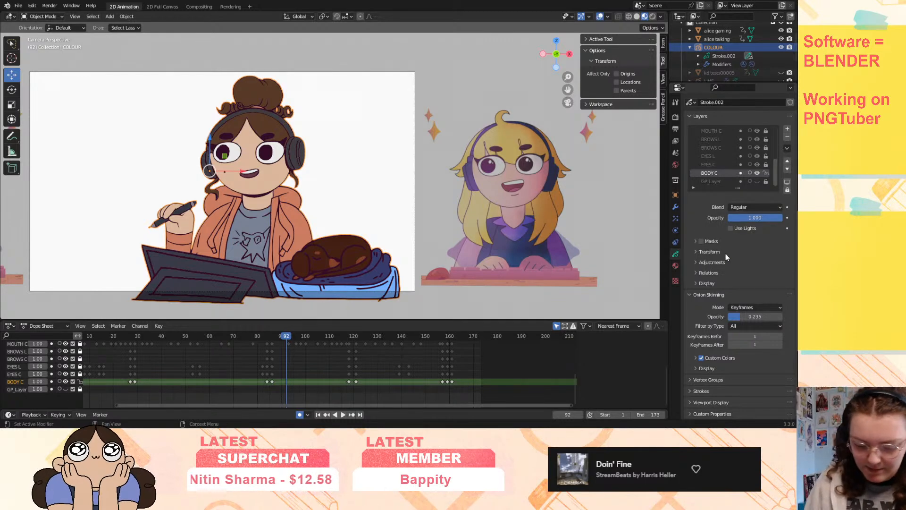
pyautogui.click(318, 415)
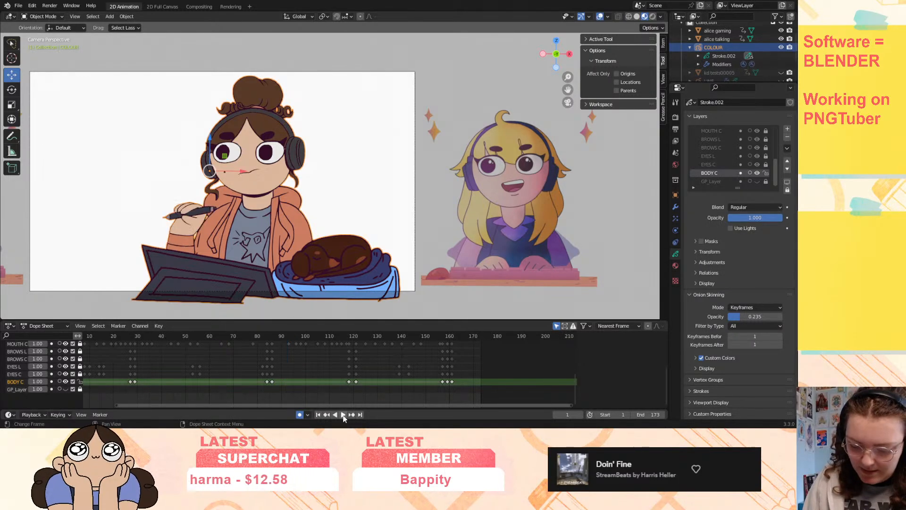
pyautogui.click(343, 415)
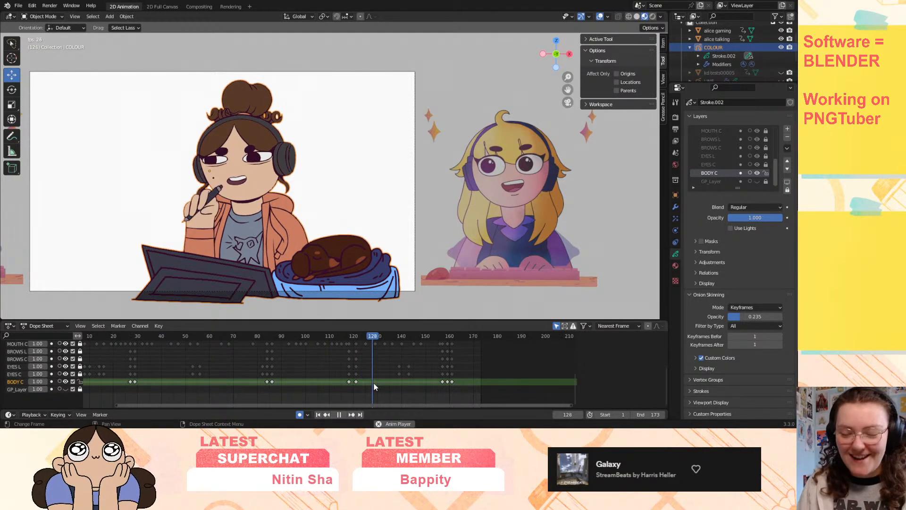
pyautogui.click(339, 414)
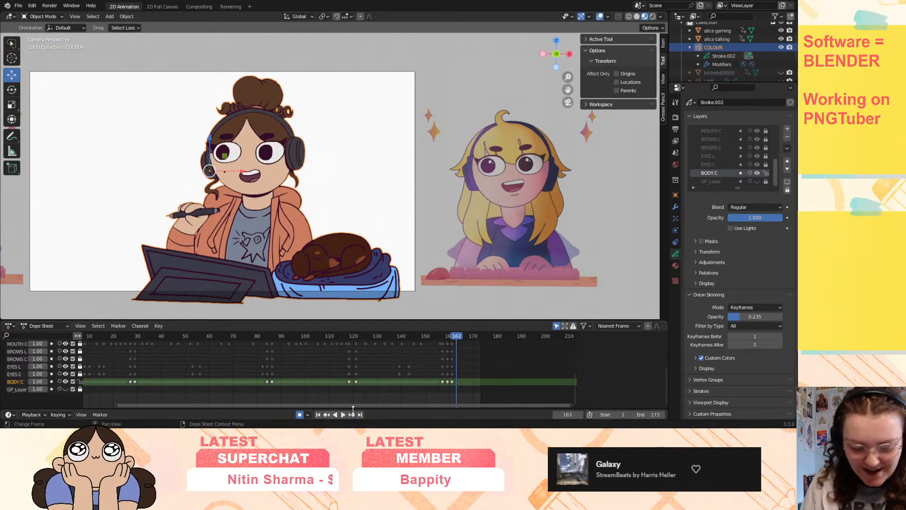
# - Unlock EYES C and merge the EYES L layer down into it
pyautogui.click(18, 367)
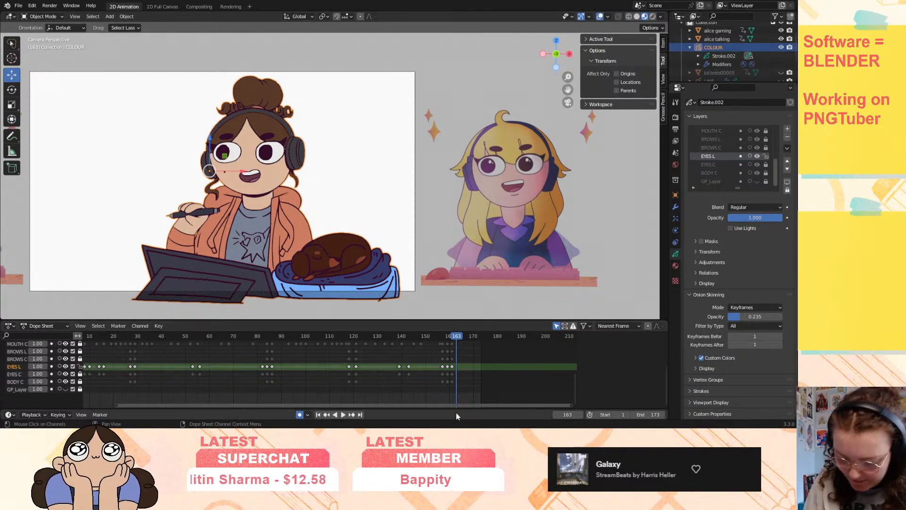
pyautogui.moveTo(446, 405)
pyautogui.mouseDown()
pyautogui.moveTo(298, 417)
pyautogui.moveTo(441, 409)
pyautogui.mouseUp()
pyautogui.click(765, 164)
pyautogui.click(786, 148)
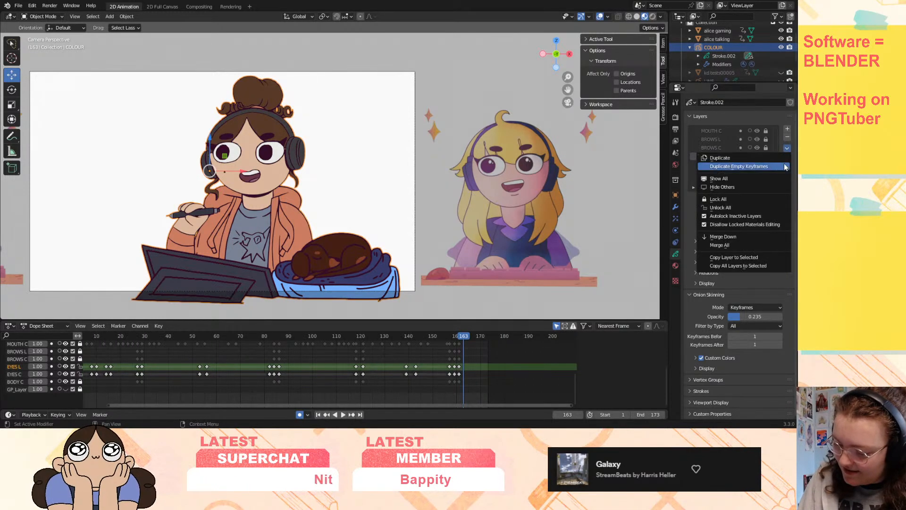
pyautogui.click(736, 236)
# - Compare the brow layers' keyframes and merge the BROWS L layer down into BROWS C
pyautogui.click(16, 359)
pyautogui.click(16, 351)
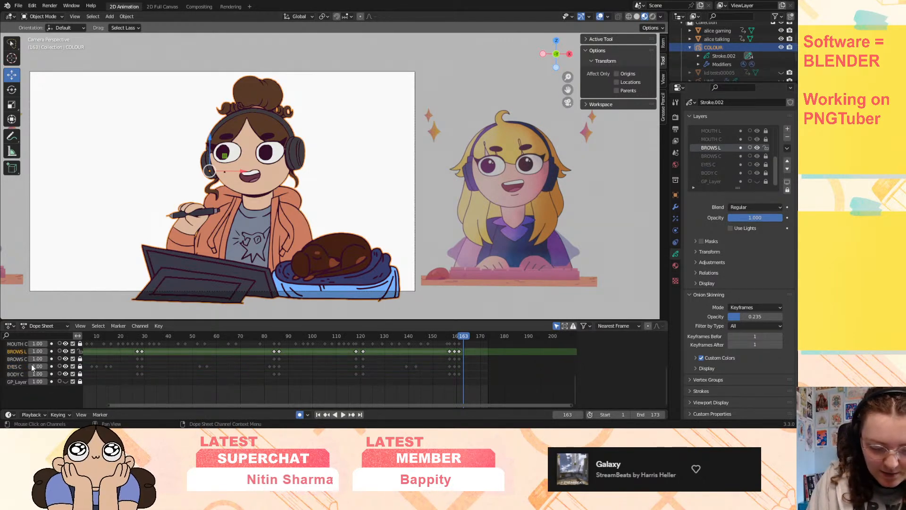
pyautogui.moveTo(498, 405); pyautogui.dragTo(433, 410)
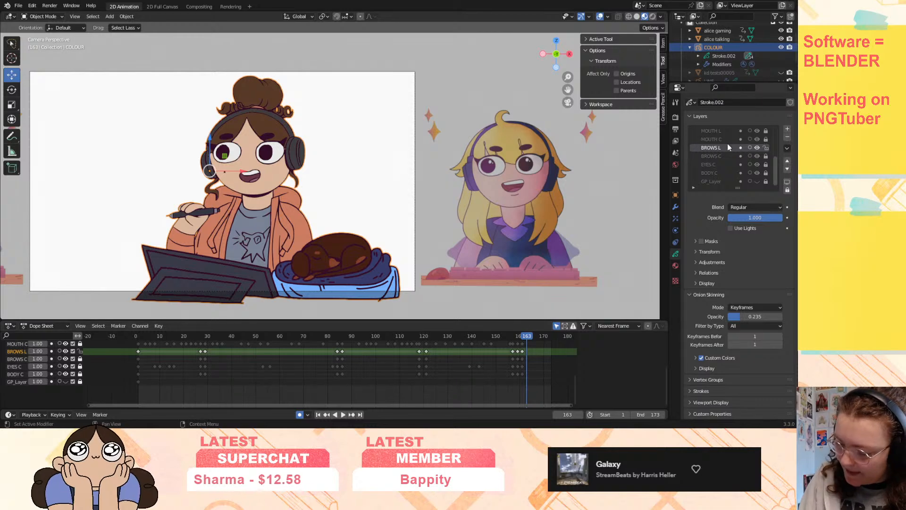
pyautogui.click(787, 148)
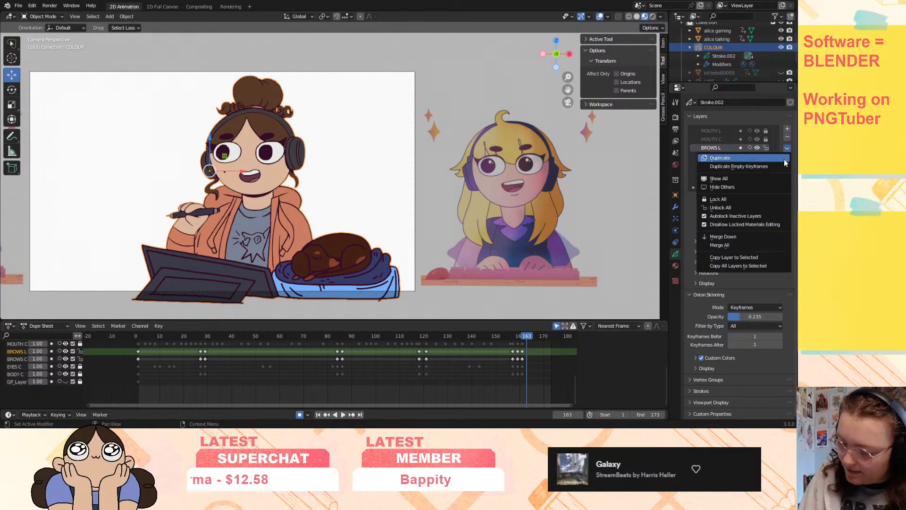
pyautogui.click(732, 237)
# - Compare the mouth layers' keyframes and merge the MOUTH L layer down into MOUTH C
pyautogui.click(721, 146)
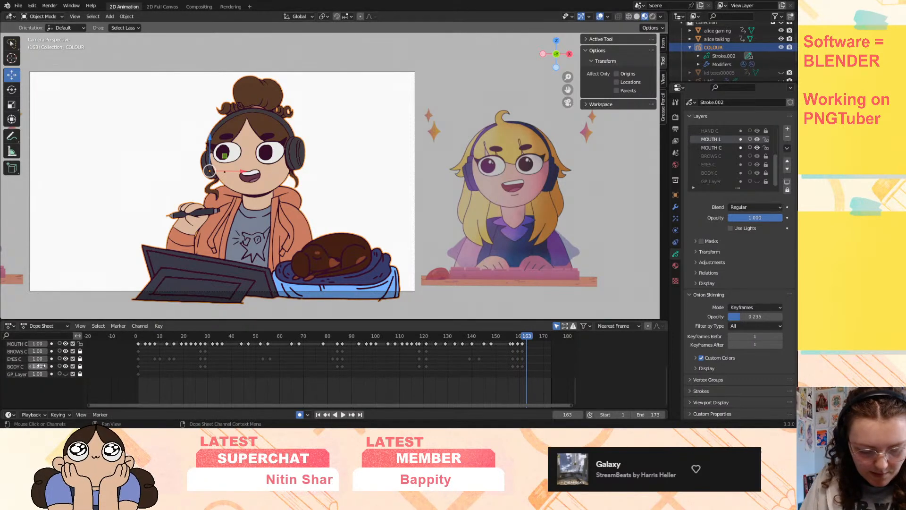
pyautogui.scroll(3, 40, 369)
pyautogui.scroll(-1, 40, 369)
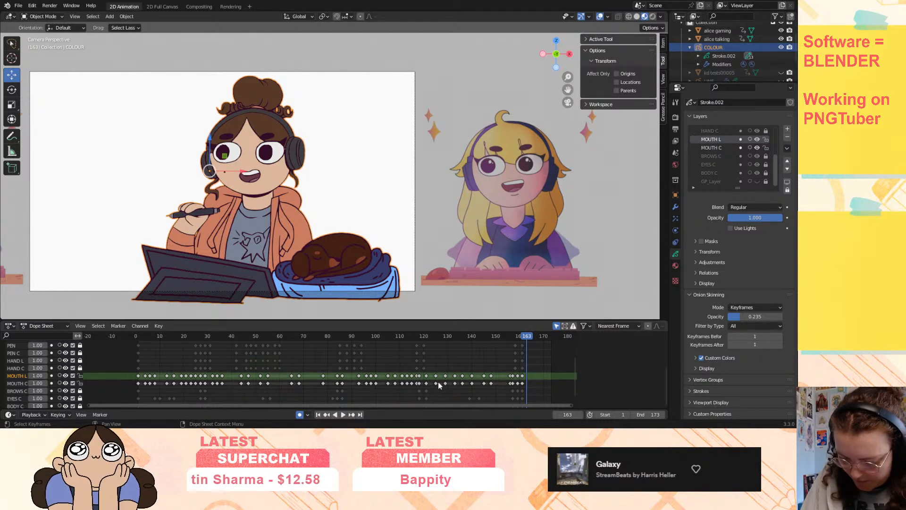
pyautogui.click(787, 148)
pyautogui.click(747, 237)
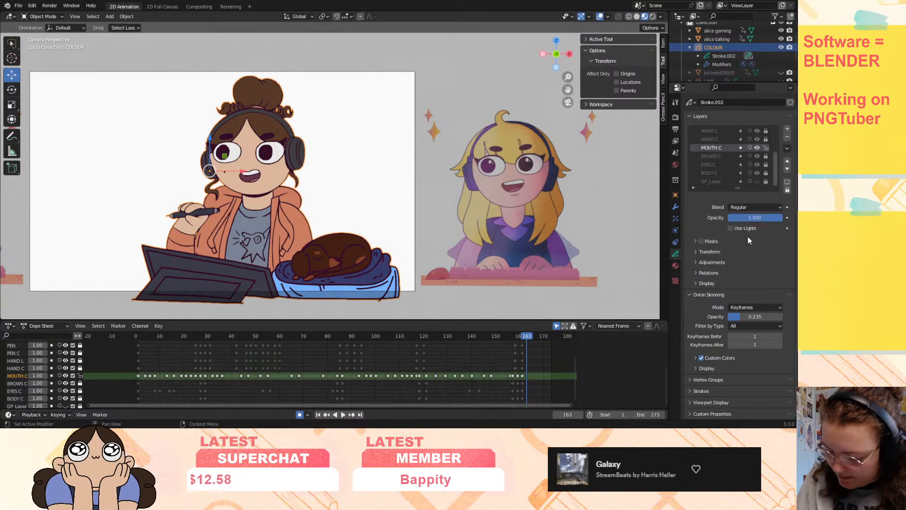
# - Scrub through the timeline and replay the animation from the start to check the merged face layers
pyautogui.moveTo(527, 336); pyautogui.dragTo(302, 353)
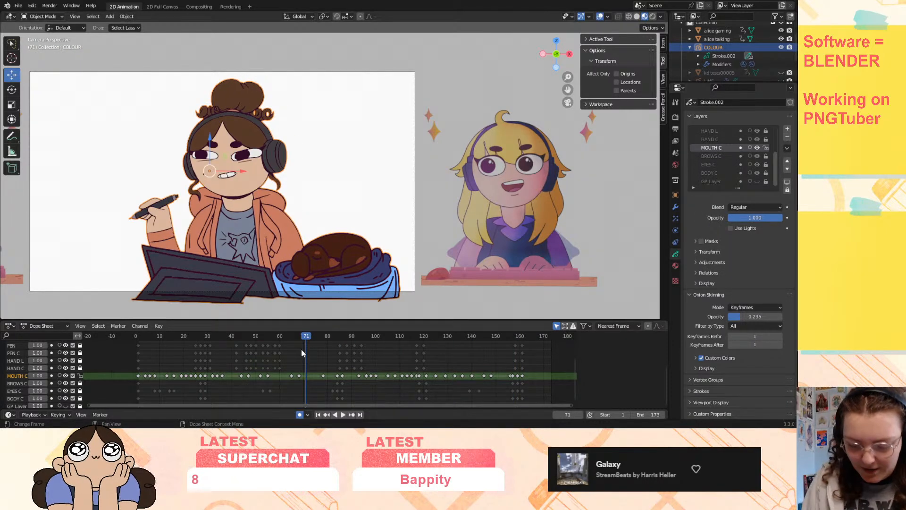
pyautogui.click(319, 414)
pyautogui.click(343, 414)
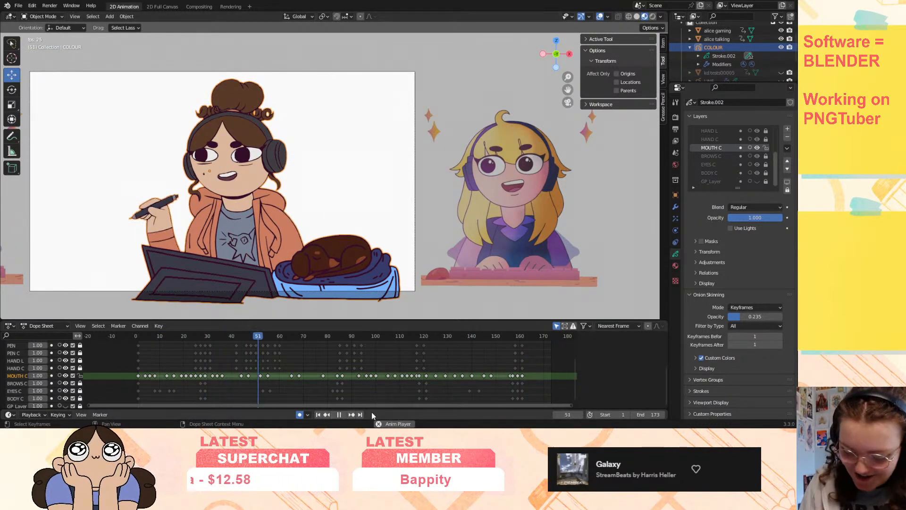
pyautogui.press('space')
# - Unlock the FINGER, PEN and HAND layers and select FINGER L, comparing their keyframes
pyautogui.click(729, 138)
pyautogui.click(724, 131)
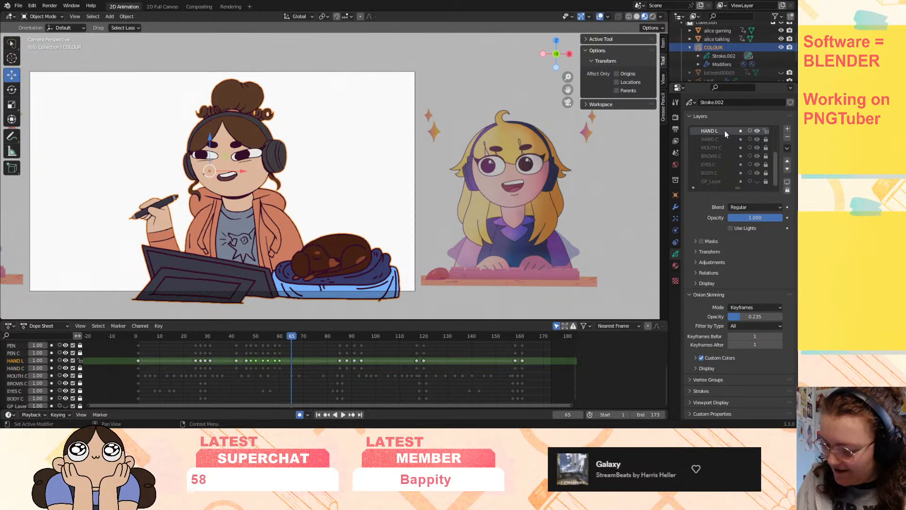
pyautogui.moveTo(775, 151); pyautogui.dragTo(776, 131)
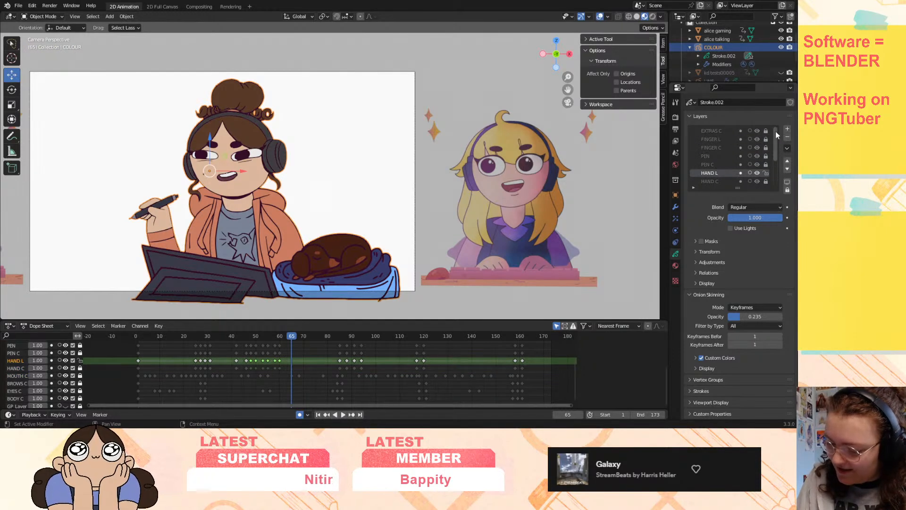
pyautogui.click(720, 140)
pyautogui.click(766, 156)
pyautogui.click(765, 164)
pyautogui.click(766, 173)
pyautogui.click(766, 181)
pyautogui.moveTo(777, 144); pyautogui.dragTo(776, 147)
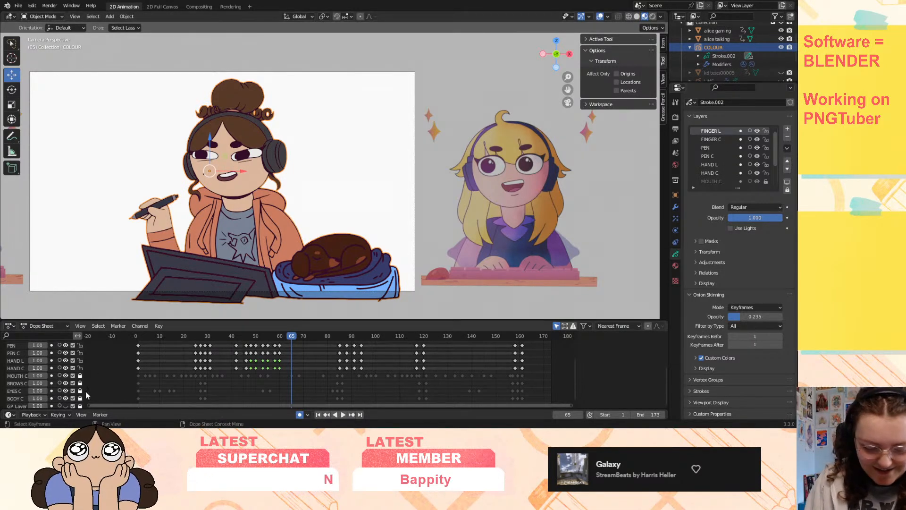
pyautogui.scroll(2, 50, 389)
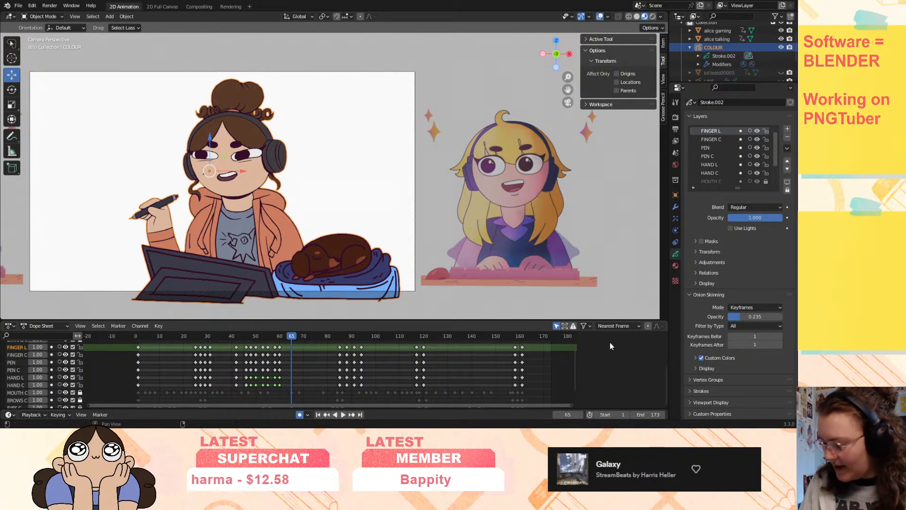
# - Merge FINGER L, FINGER C, PEN, PEN C and HAND L down in turn into HAND C
pyautogui.click(787, 148)
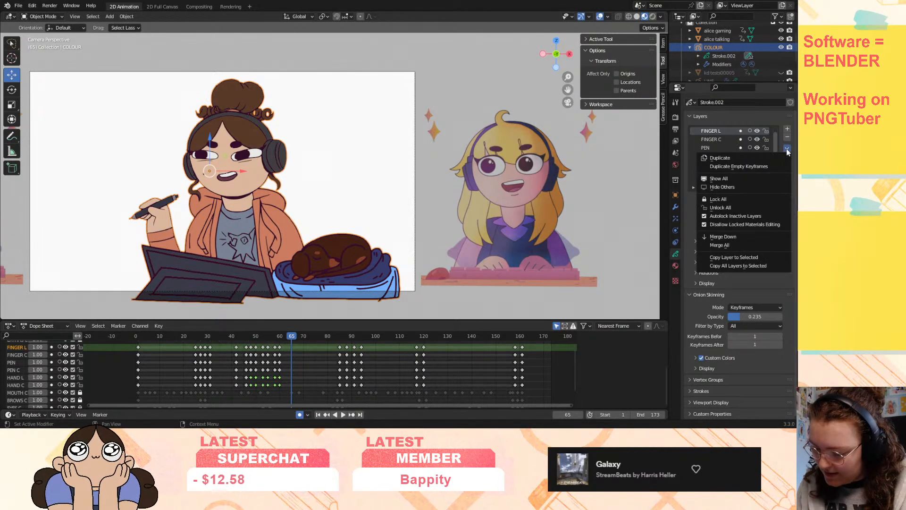
pyautogui.click(723, 236)
pyautogui.click(787, 149)
pyautogui.click(723, 236)
pyautogui.click(787, 148)
pyautogui.click(723, 237)
pyautogui.click(787, 149)
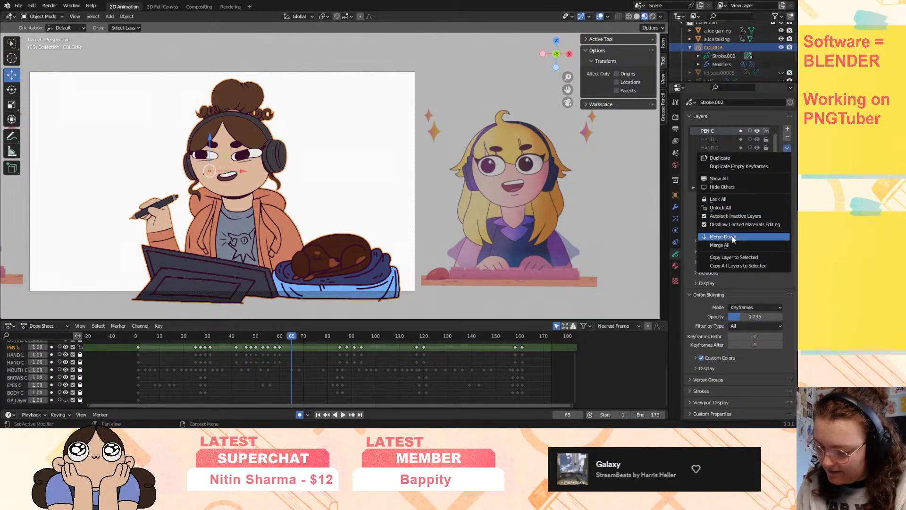
pyautogui.click(723, 236)
pyautogui.click(786, 148)
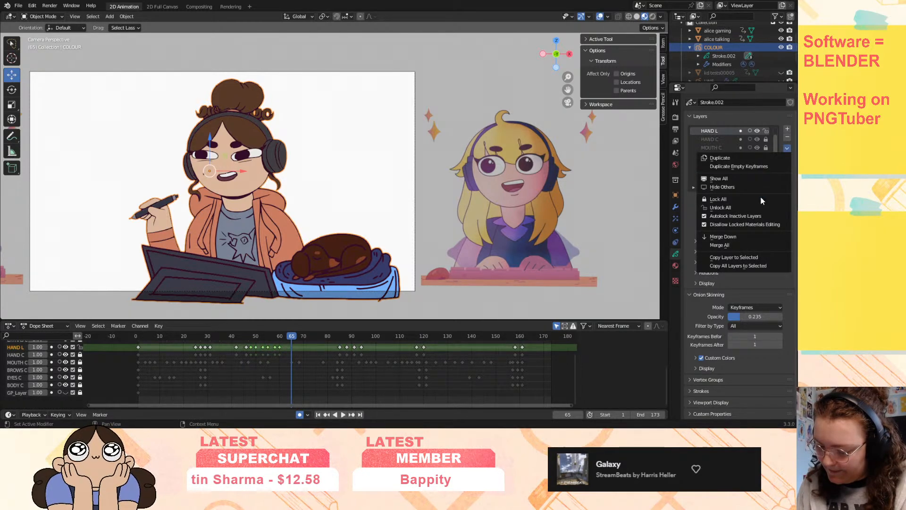
pyautogui.click(723, 237)
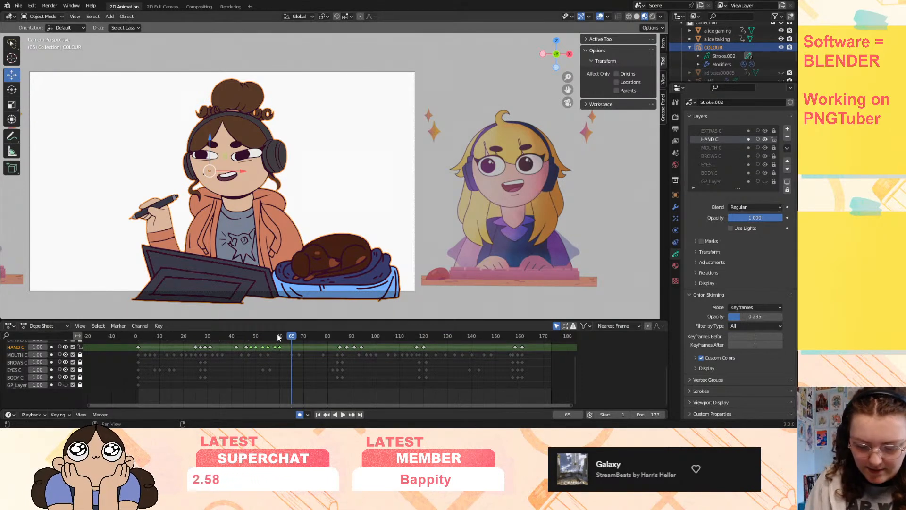
# - Scrub the timeline to frame 170 to check the merged hand, then select the EXTRAS C layer
pyautogui.moveTo(291, 336); pyautogui.dragTo(545, 344)
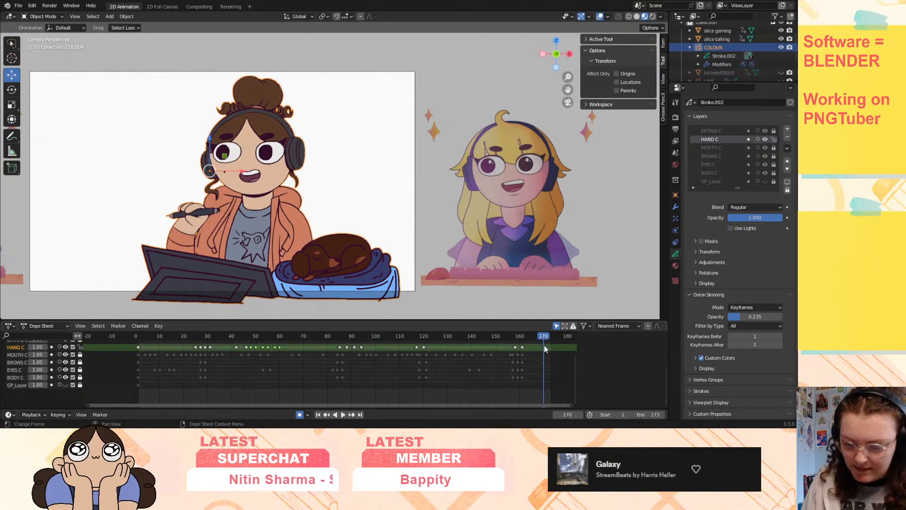
pyautogui.scroll(1, 753, 135)
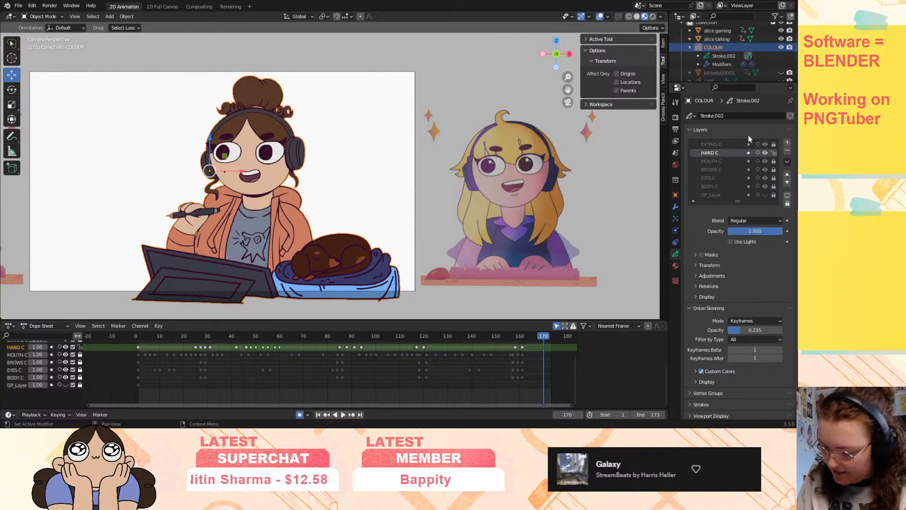
pyautogui.click(746, 143)
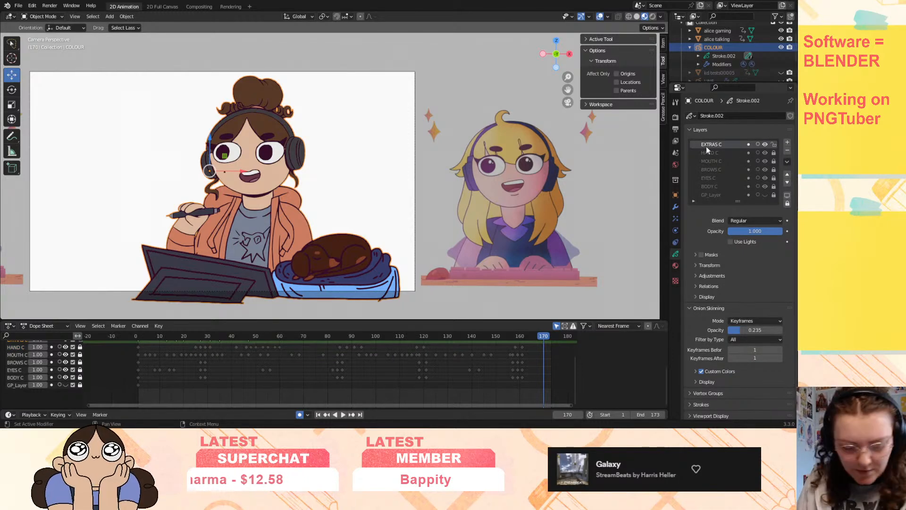
pyautogui.scroll(2, 40, 378)
pyautogui.scroll(-1, 39, 373)
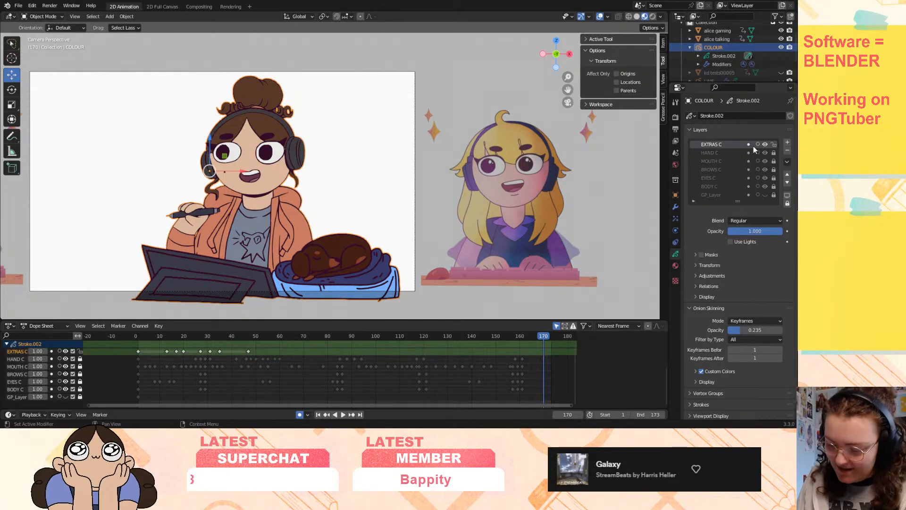
# - Add a Grease Pencil layer above EXTRAS C and name it TEXTURE 1
pyautogui.click(786, 143)
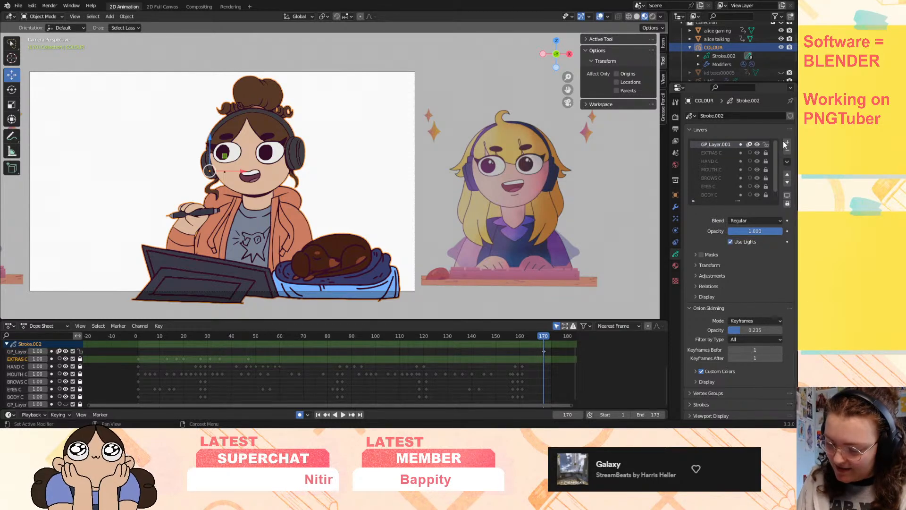
pyautogui.doubleClick(726, 144)
pyautogui.write('TEXTURE 1')
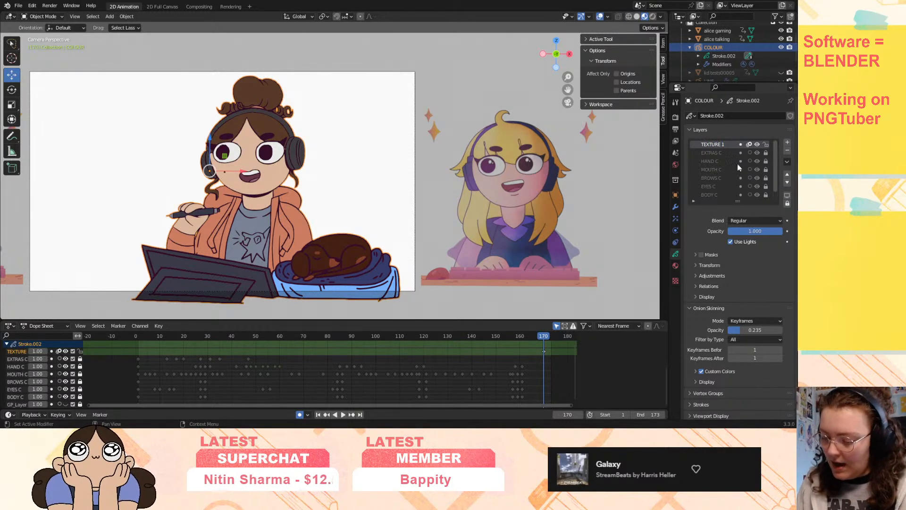
# - Switch to Draw Mode with the KD Charcoal brush, and make and undo a test stroke beside the character
pyautogui.click(42, 16)
pyautogui.click(49, 55)
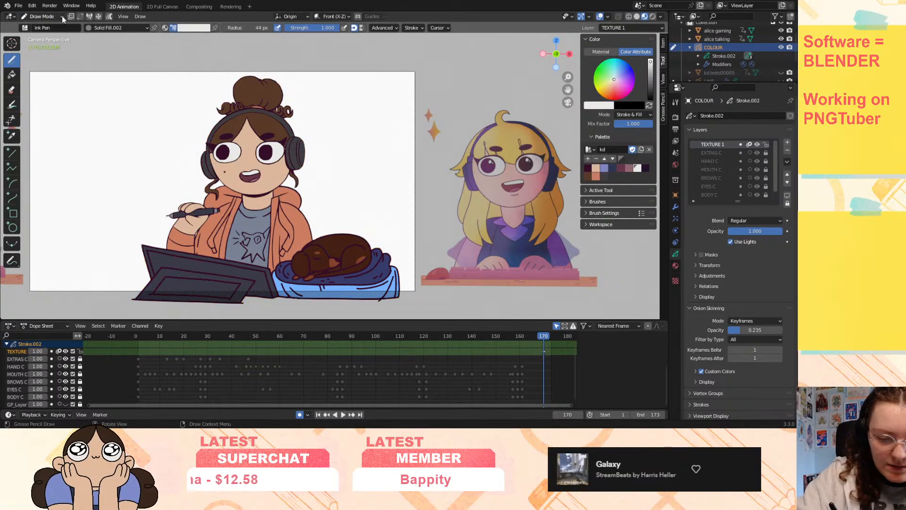
pyautogui.click(41, 28)
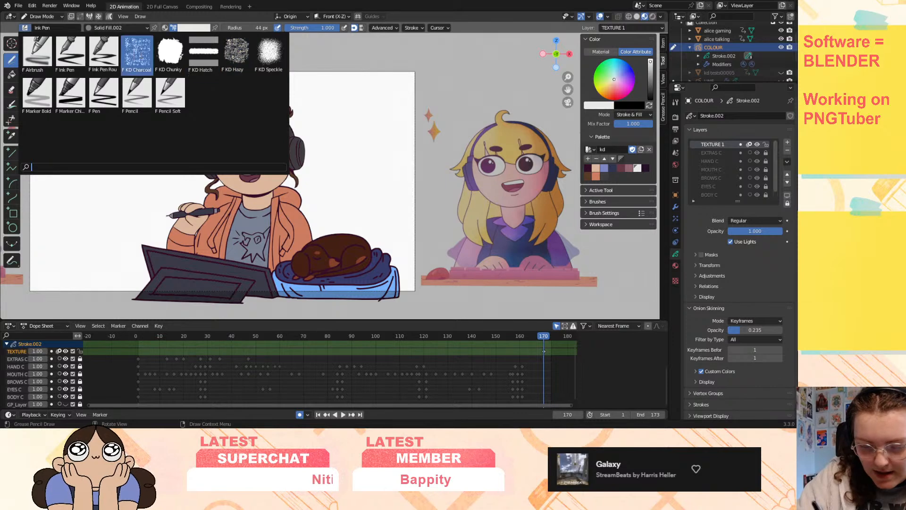
pyautogui.click(137, 53)
pyautogui.moveTo(317, 145)
pyautogui.mouseDown()
pyautogui.moveTo(325, 165)
pyautogui.moveTo(382, 159)
pyautogui.mouseUp()
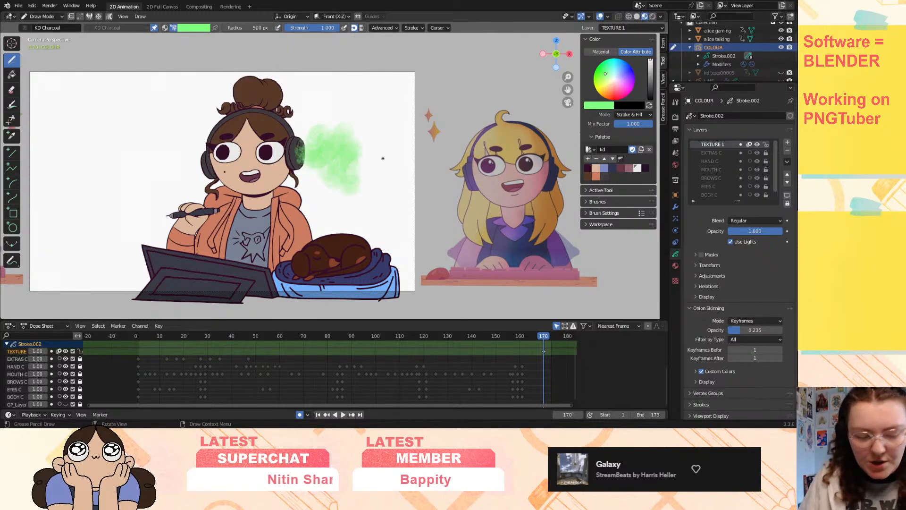
pyautogui.hotkey('ctrl', 'z')
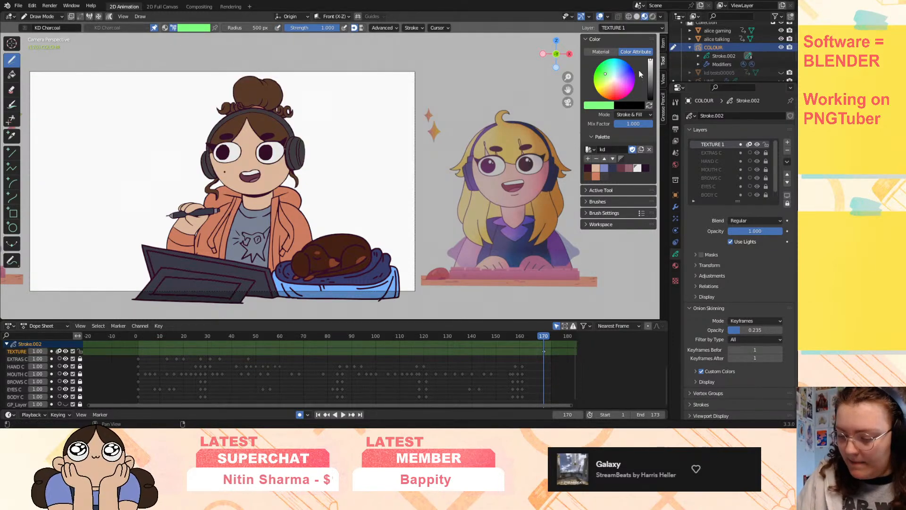
# - Pick a pink brush colour, set the radius to 800 px, and paint charcoal texture over the bun, face, hoodie, tablet and dog
pyautogui.moveTo(621, 84); pyautogui.dragTo(618, 95)
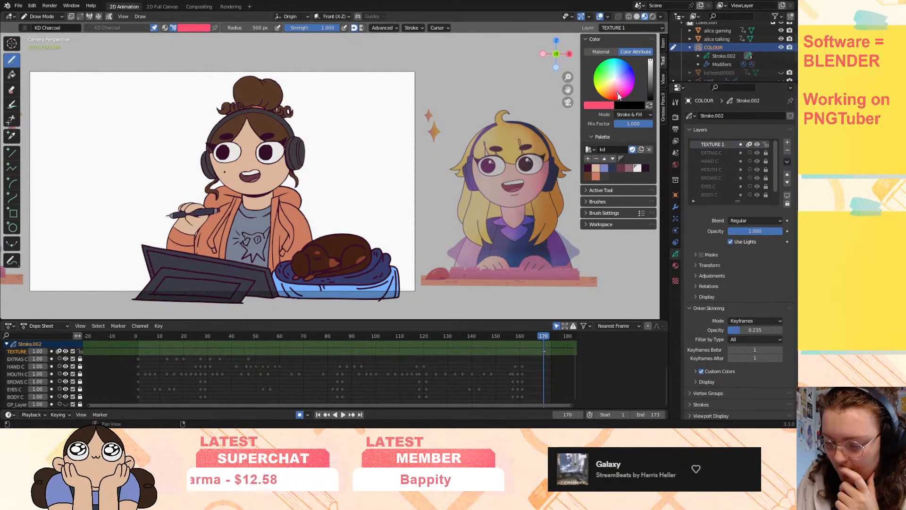
pyautogui.moveTo(274, 82); pyautogui.dragTo(247, 87)
pyautogui.click(255, 27)
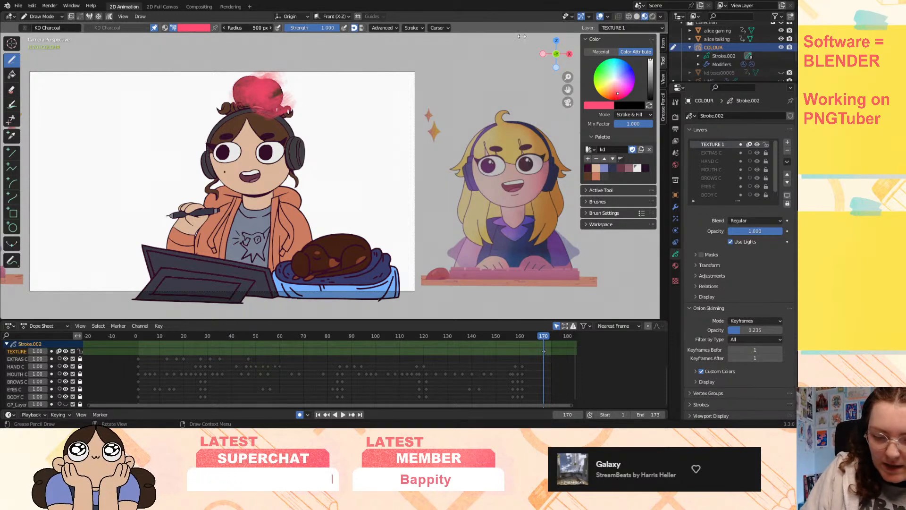
pyautogui.write('800')
pyautogui.press('Return')
pyautogui.moveTo(271, 136)
pyautogui.mouseDown()
pyautogui.moveTo(293, 119)
pyautogui.moveTo(249, 129)
pyautogui.moveTo(288, 160)
pyautogui.moveTo(267, 167)
pyautogui.moveTo(258, 189)
pyautogui.moveTo(292, 200)
pyautogui.moveTo(316, 235)
pyautogui.moveTo(277, 245)
pyautogui.moveTo(243, 269)
pyautogui.moveTo(269, 226)
pyautogui.moveTo(255, 201)
pyautogui.moveTo(195, 289)
pyautogui.moveTo(269, 283)
pyautogui.moveTo(330, 250)
pyautogui.moveTo(377, 240)
pyautogui.moveTo(391, 283)
pyautogui.moveTo(221, 304)
pyautogui.mouseUp()
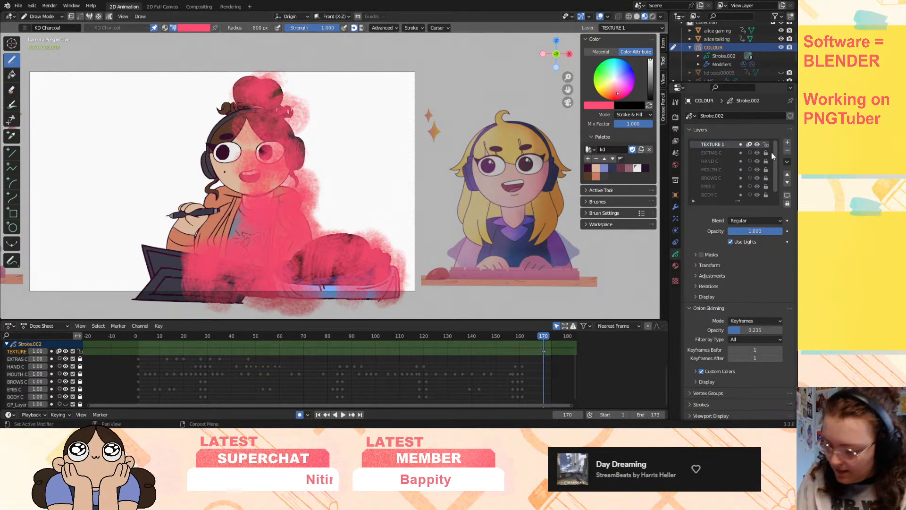
# - Try the Hard Light, Add, Subtract and Multiply blend modes on the pink TEXTURE 1 layer
pyautogui.click(763, 222)
pyautogui.click(760, 239)
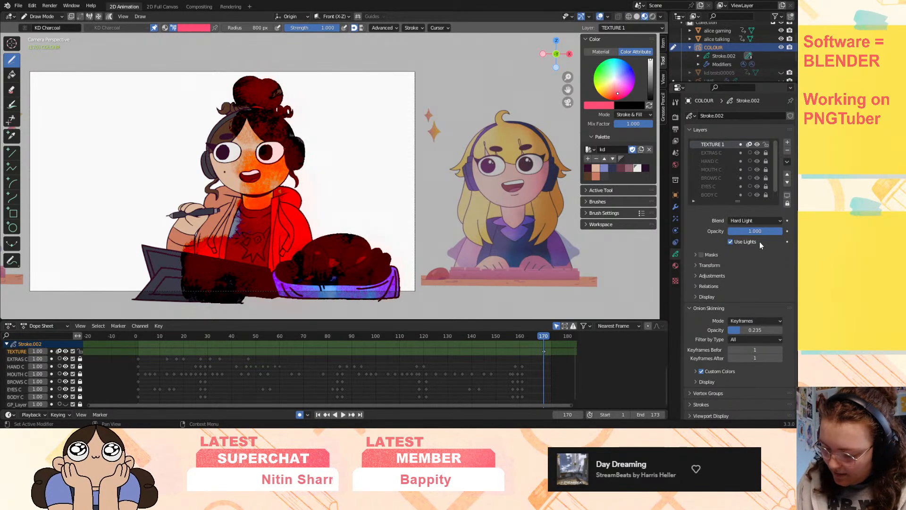
pyautogui.click(763, 221)
pyautogui.click(761, 248)
pyautogui.click(763, 222)
pyautogui.click(758, 257)
pyautogui.click(759, 221)
pyautogui.click(756, 258)
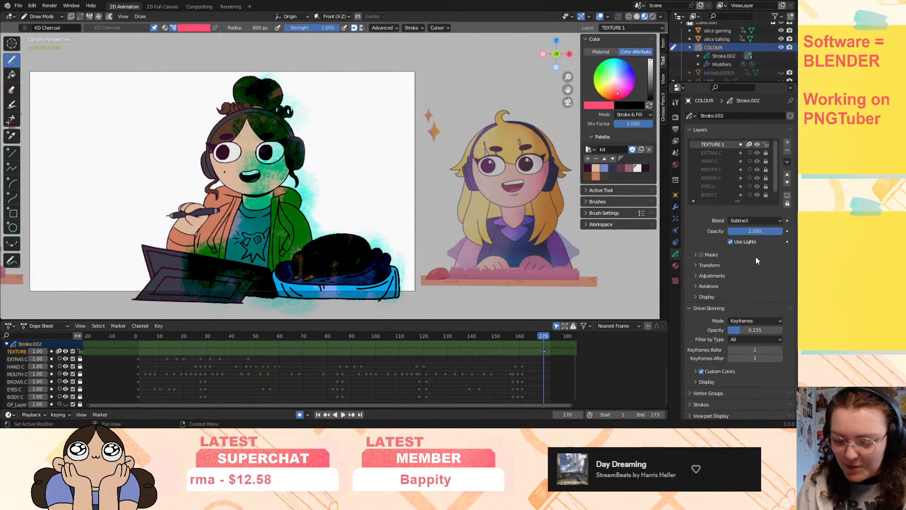
pyautogui.click(755, 222)
pyautogui.click(758, 268)
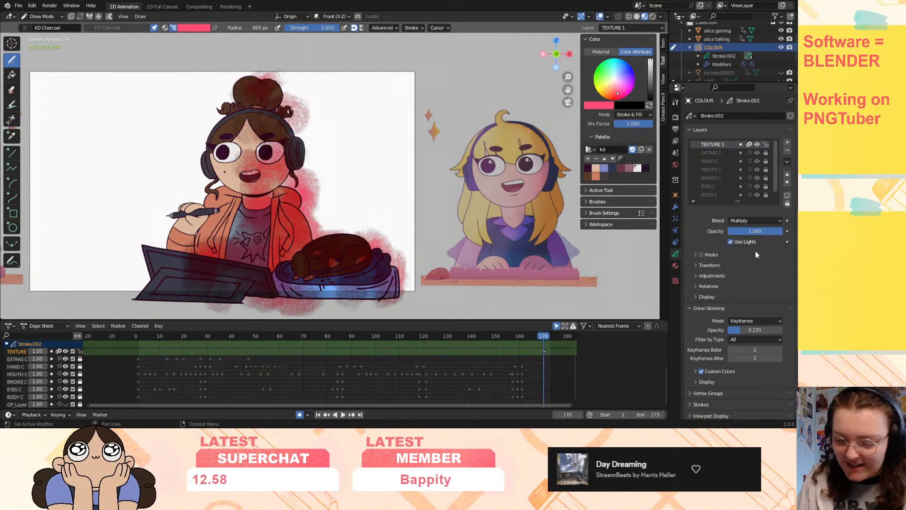
# - Set TEXTURE 1's blend mode to Divide, disable Use Lights, and lower its opacity to 0.261
pyautogui.click(756, 220)
pyautogui.click(758, 276)
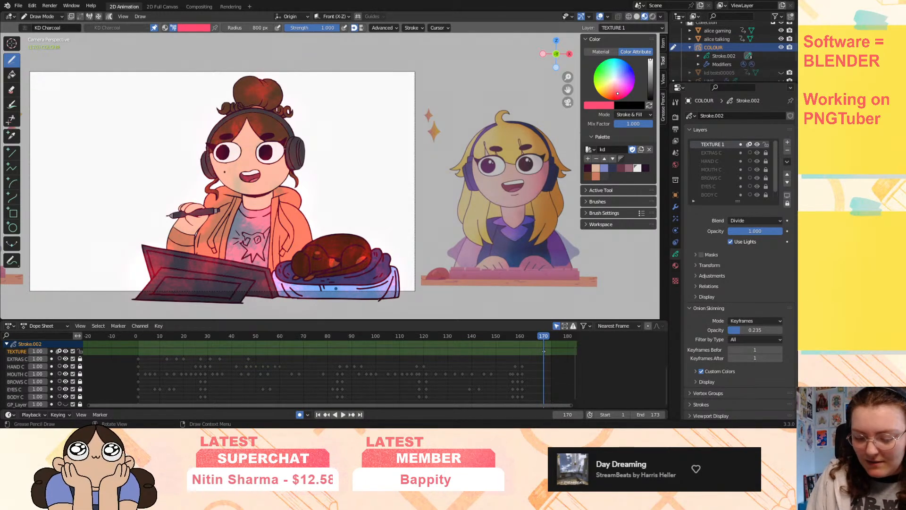
pyautogui.click(750, 243)
pyautogui.click(763, 238)
pyautogui.moveTo(765, 234); pyautogui.dragTo(722, 245)
# - Add a layer above TEXTURE 1 and name it TEXTURE 2 YELL
pyautogui.click(787, 143)
pyautogui.doubleClick(725, 145)
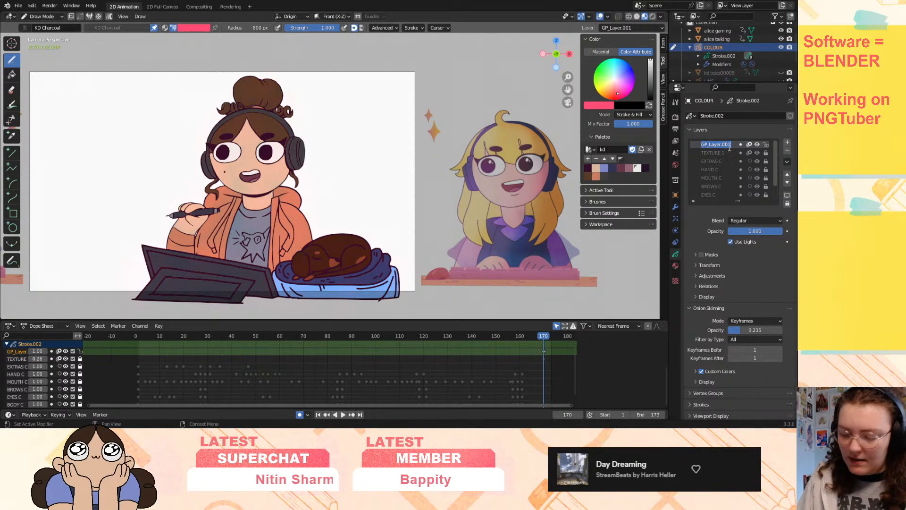
pyautogui.write('TEXTURE')
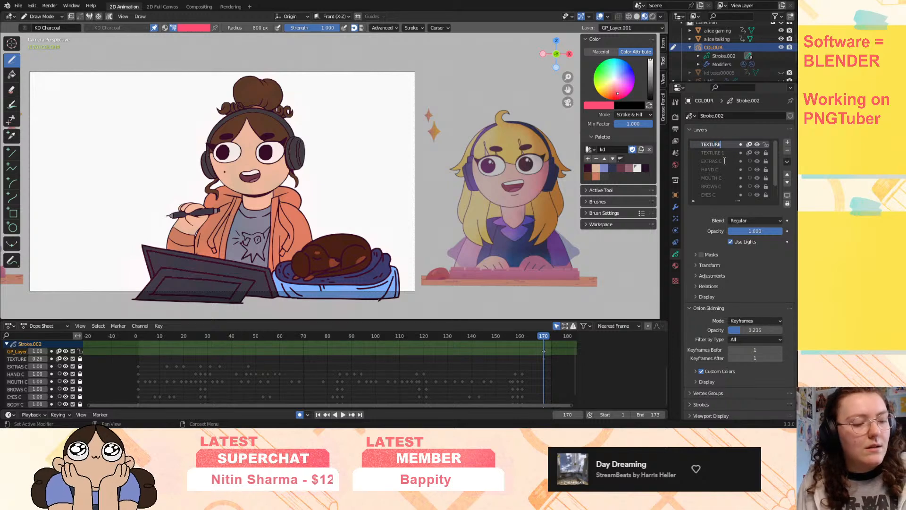
pyautogui.write(' 2 YELL')
pyautogui.press('Return')
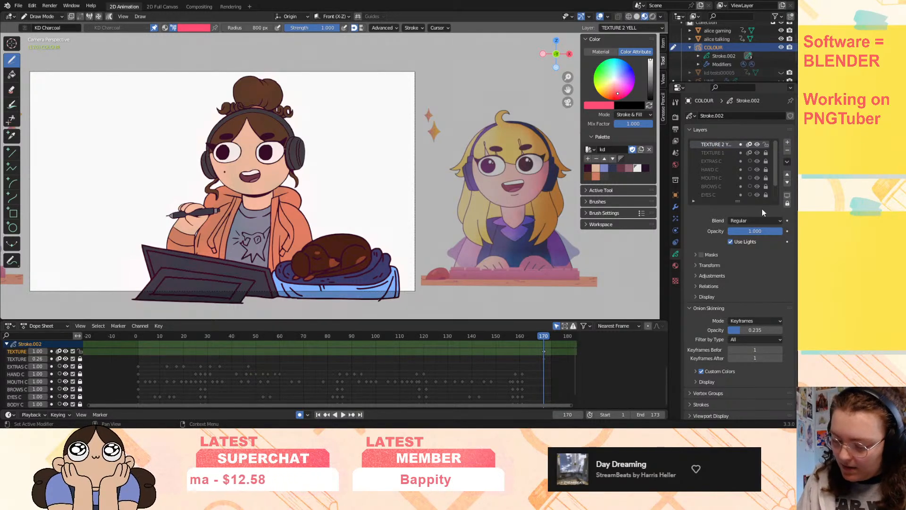
# - Rename the TEXTURE 1 layer as TEXTURE 1 PINK
pyautogui.click(730, 153)
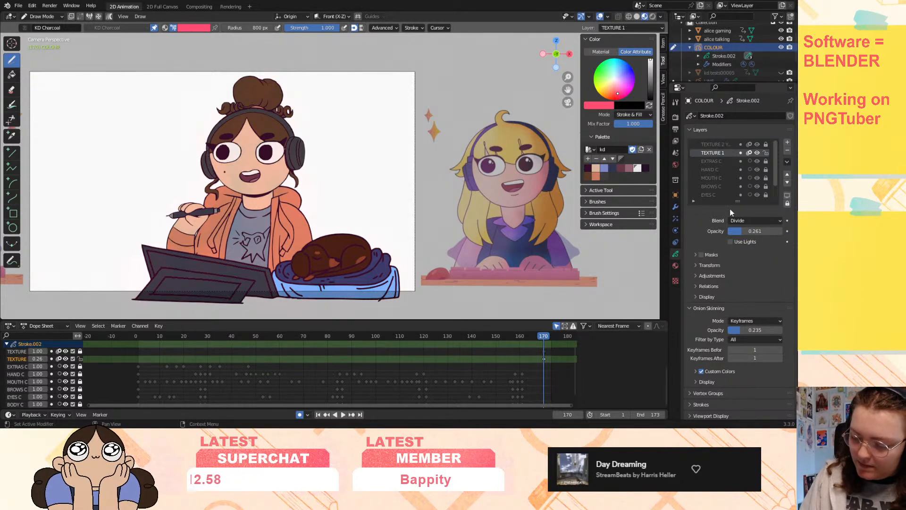
pyautogui.doubleClick(728, 152)
pyautogui.write('PINK')
pyautogui.press('Return')
# - On TEXTURE 2 YELL, disable Use Lights and paint yellow-orange charcoal texture over the bun, face, pen arm, tablet and dog
pyautogui.click(727, 144)
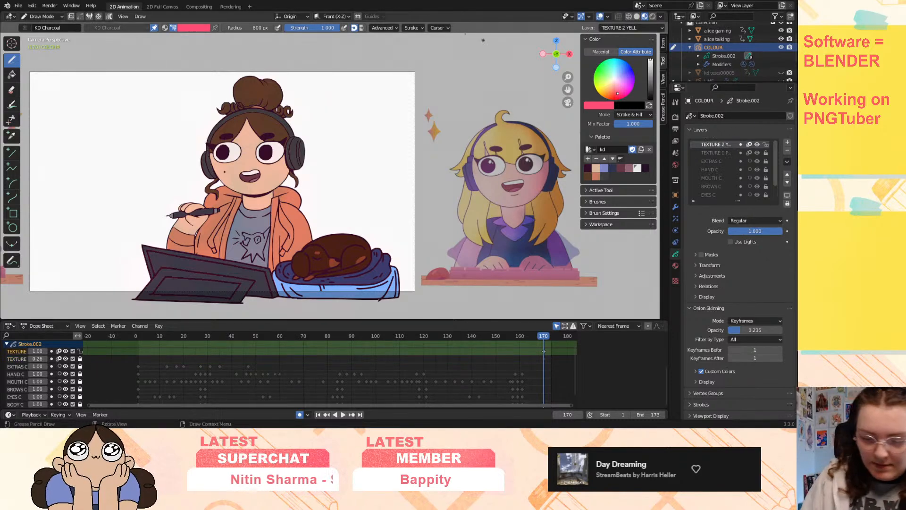
pyautogui.moveTo(609, 88); pyautogui.dragTo(604, 93)
pyautogui.moveTo(228, 124)
pyautogui.mouseDown()
pyautogui.moveTo(220, 142)
pyautogui.moveTo(240, 88)
pyautogui.moveTo(222, 172)
pyautogui.moveTo(198, 208)
pyautogui.moveTo(264, 245)
pyautogui.moveTo(166, 226)
pyautogui.moveTo(141, 283)
pyautogui.moveTo(161, 302)
pyautogui.moveTo(193, 279)
pyautogui.moveTo(198, 298)
pyautogui.mouseUp()
pyautogui.moveTo(294, 269)
pyautogui.mouseDown()
pyautogui.moveTo(328, 255)
pyautogui.moveTo(311, 273)
pyautogui.mouseUp()
# - Try the Hard Light, Add, Subtract and Multiply blend modes on the yellow TEXTURE 2 YELL layer
pyautogui.click(755, 220)
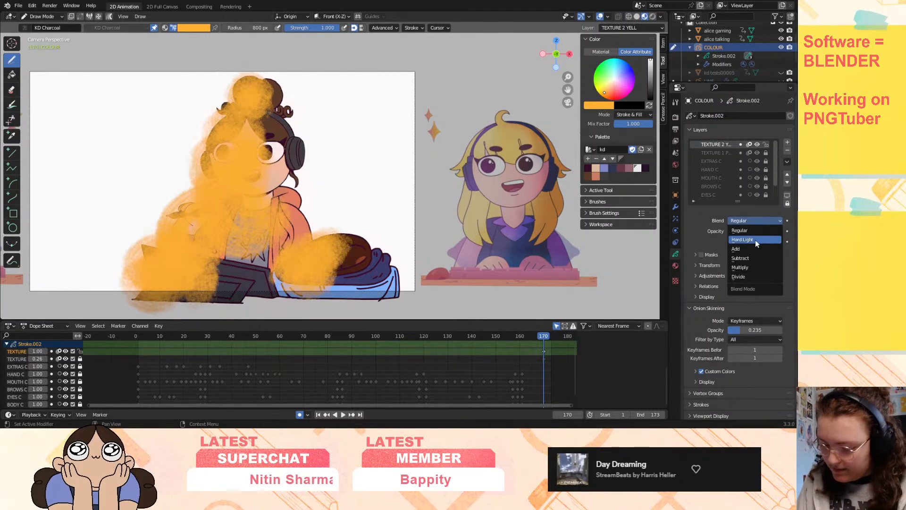
pyautogui.click(755, 240)
pyautogui.click(760, 222)
pyautogui.click(755, 250)
pyautogui.click(755, 223)
pyautogui.click(751, 245)
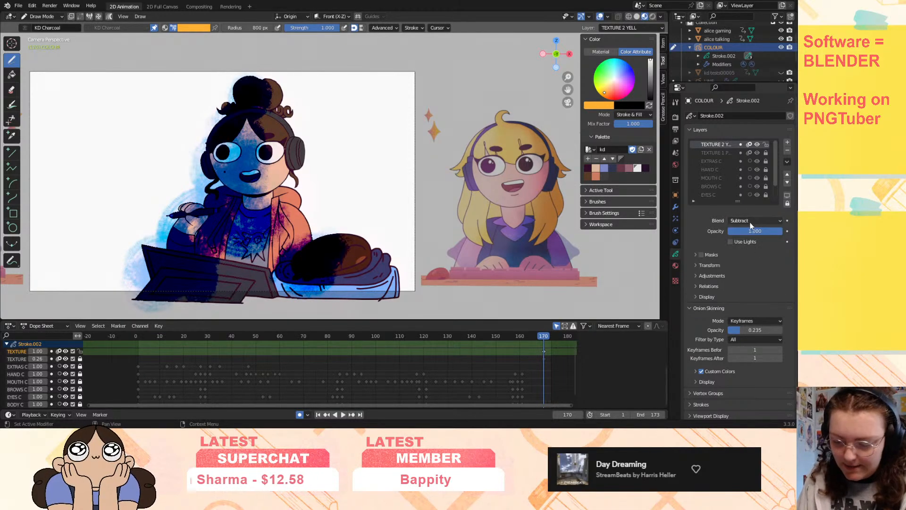
pyautogui.click(751, 221)
pyautogui.click(754, 265)
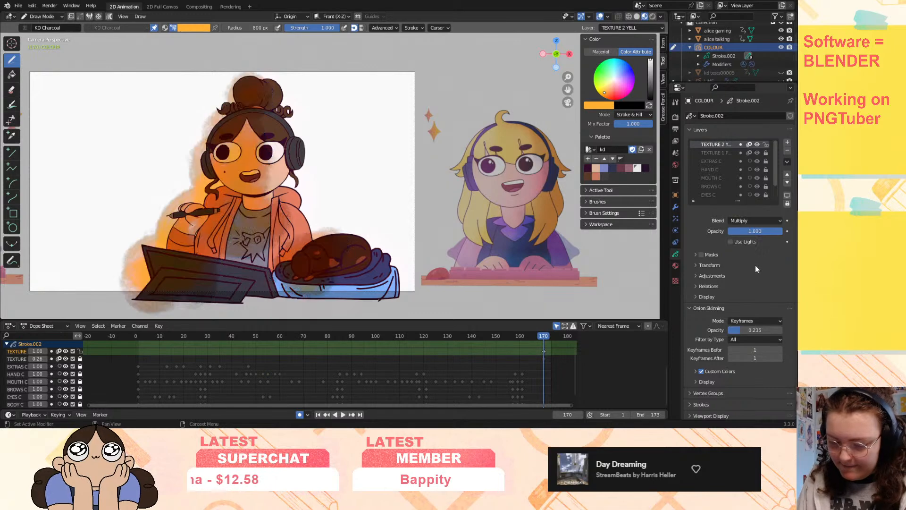
# - Set TEXTURE 2 YELL's blend mode to Divide and lower its opacity to about 0.38
pyautogui.click(755, 220)
pyautogui.click(755, 276)
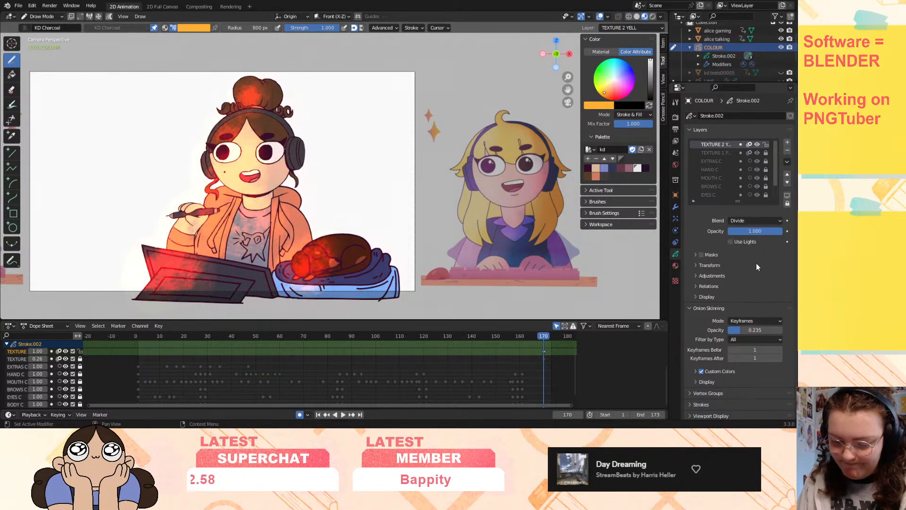
pyautogui.moveTo(764, 233); pyautogui.dragTo(731, 245)
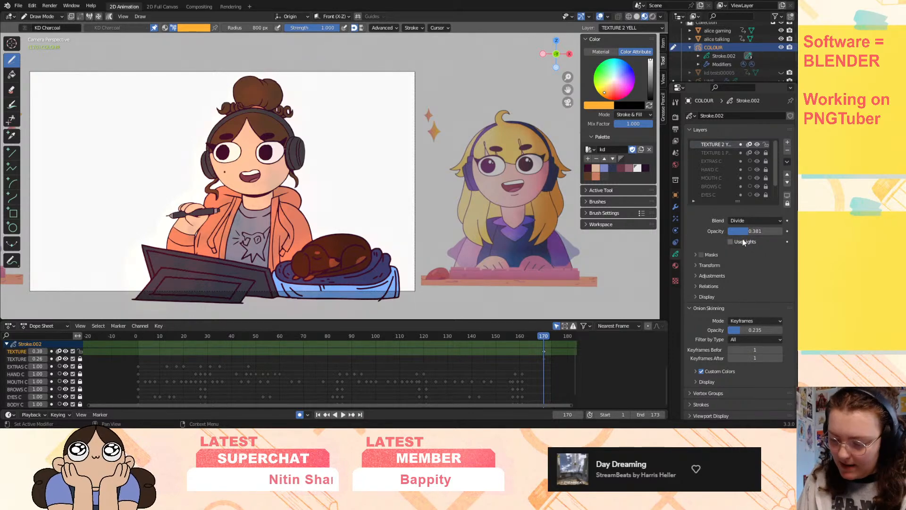
# - Move the TEXTURE 2 YELL and TEXTURE 1 PINK keyframes from frame 170 back to the start of the animation
pyautogui.click(743, 233)
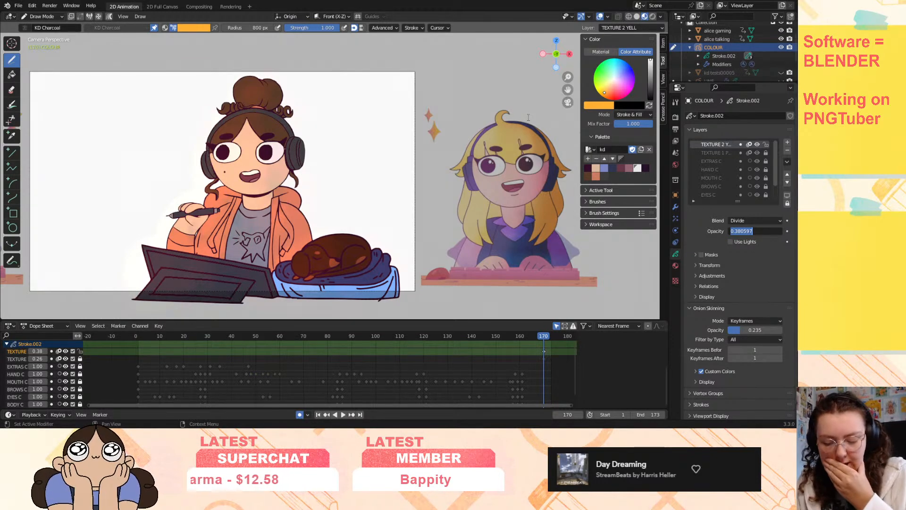
pyautogui.click(545, 353)
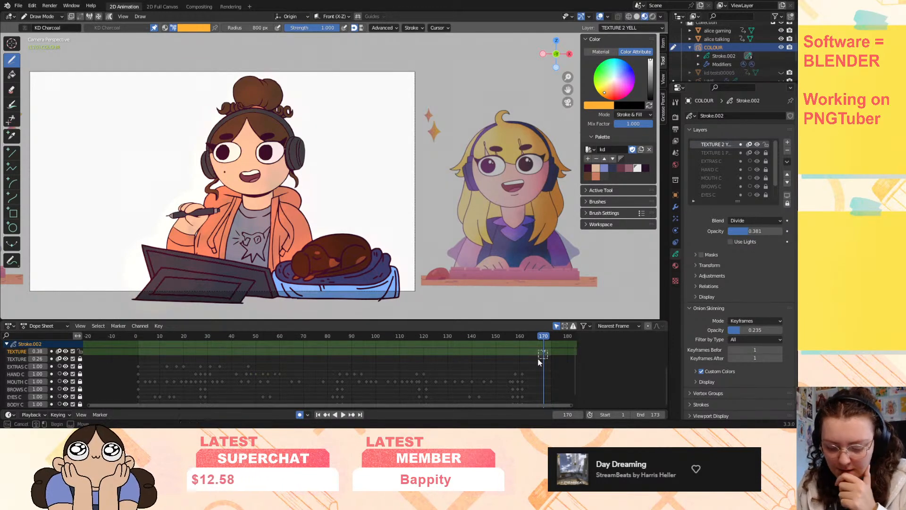
pyautogui.press('g')
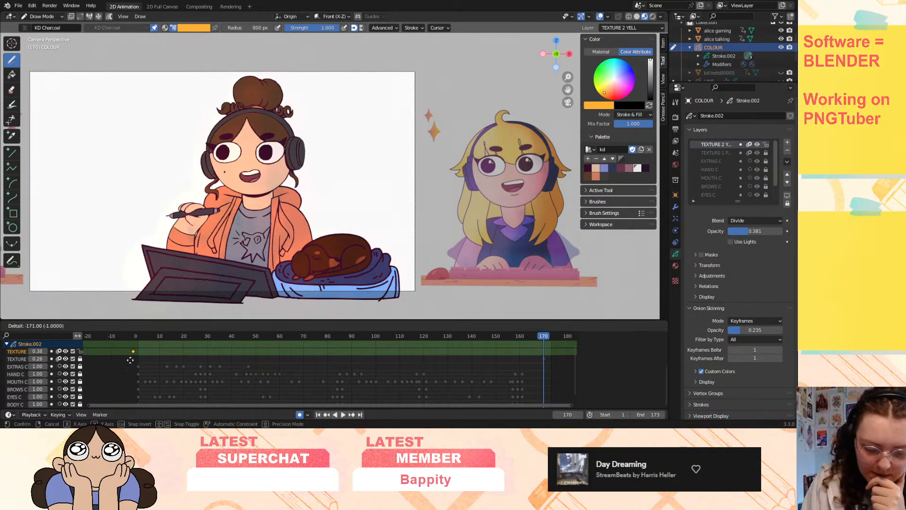
pyautogui.click(143, 361)
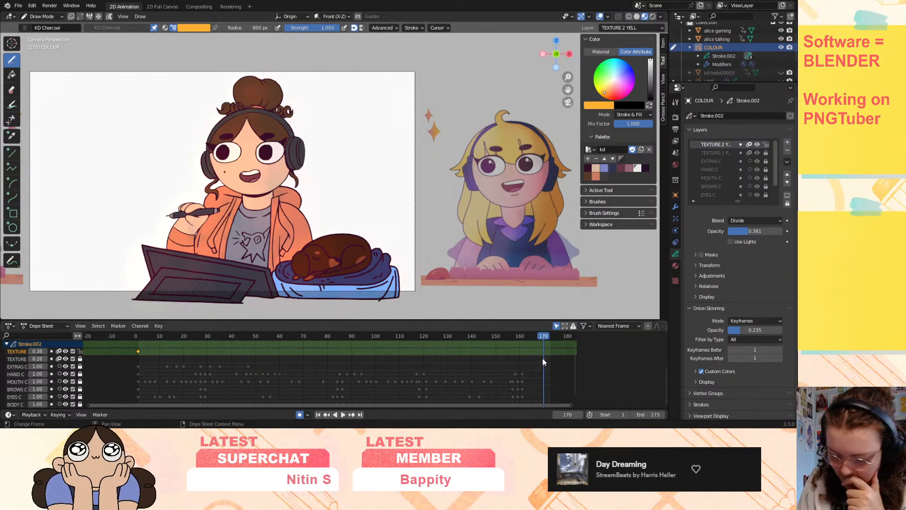
pyautogui.click(18, 358)
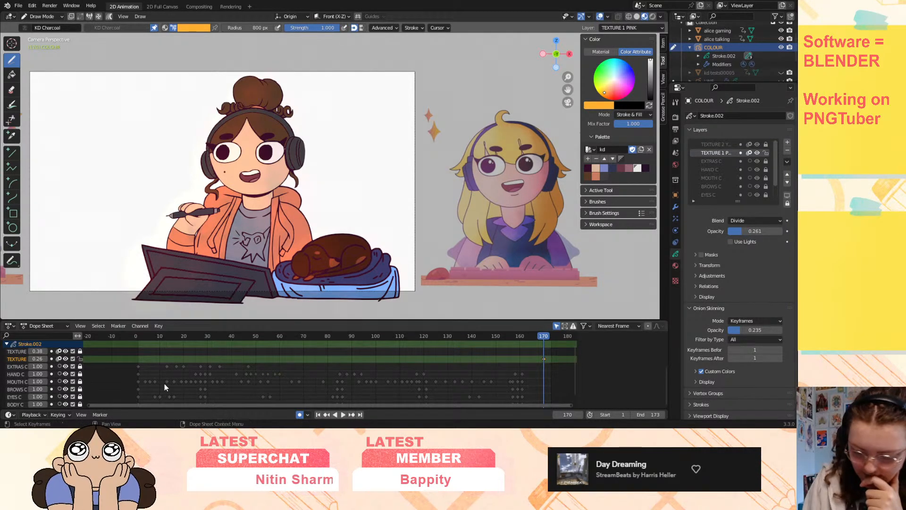
pyautogui.click(543, 358)
pyautogui.press('g')
pyautogui.click(134, 364)
# - Move the stray TEXTURE 2 YELL keyframe from the negative frames onto frame 1
pyautogui.moveTo(203, 406); pyautogui.dragTo(73, 399)
pyautogui.click(165, 351)
pyautogui.press('g')
pyautogui.click(335, 353)
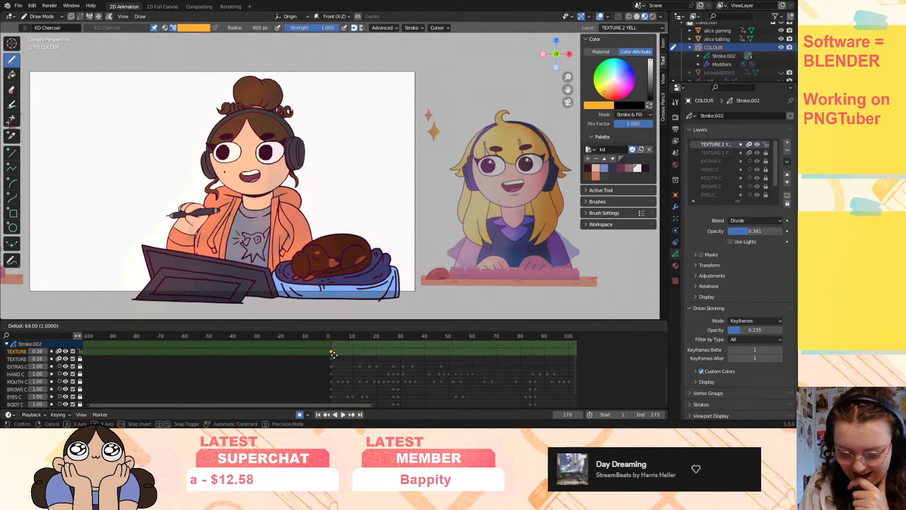
# - Play the animation to check the texture layers over the character, and return to frame 1
pyautogui.moveTo(294, 405); pyautogui.dragTo(466, 392)
pyautogui.click(393, 337)
pyautogui.press('space')
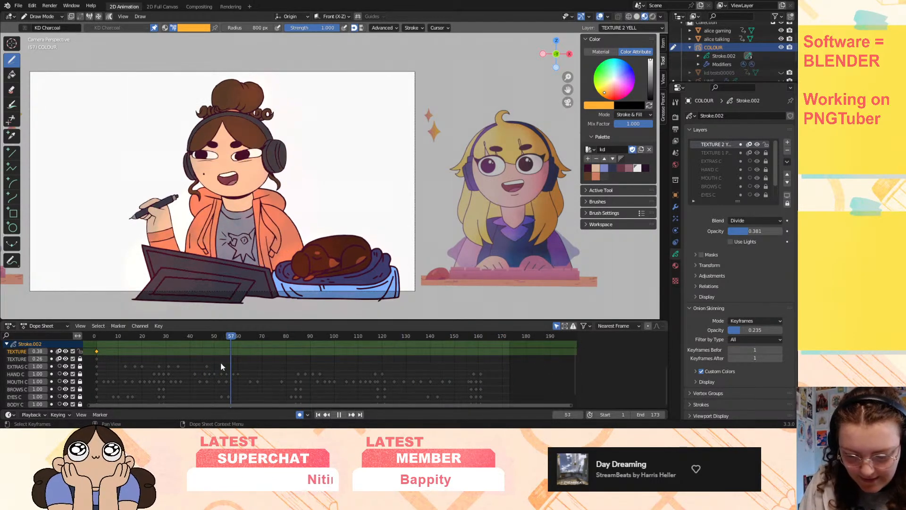
pyautogui.moveTo(111, 375); pyautogui.dragTo(97, 374)
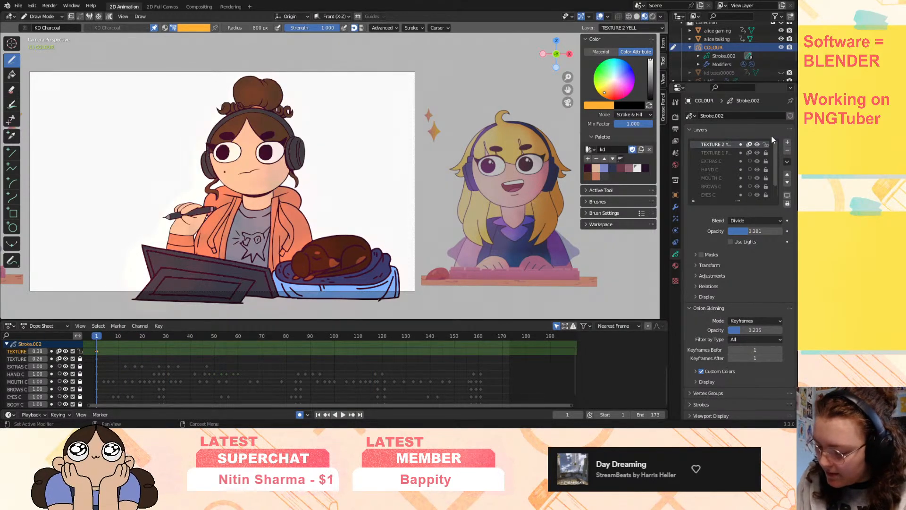
# - Add a new Grease Pencil layer and name it TEXTURE 3 PURPLE
pyautogui.click(787, 142)
pyautogui.doubleClick(719, 146)
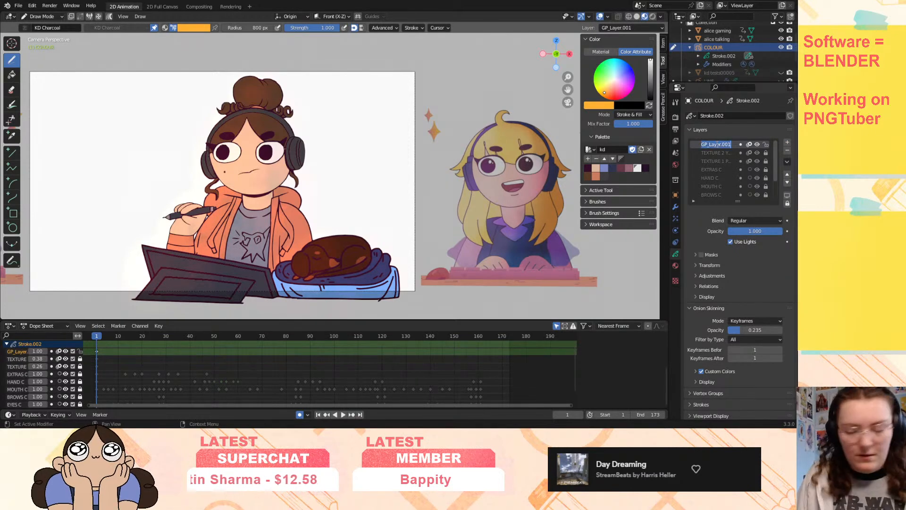
pyautogui.write('TE')
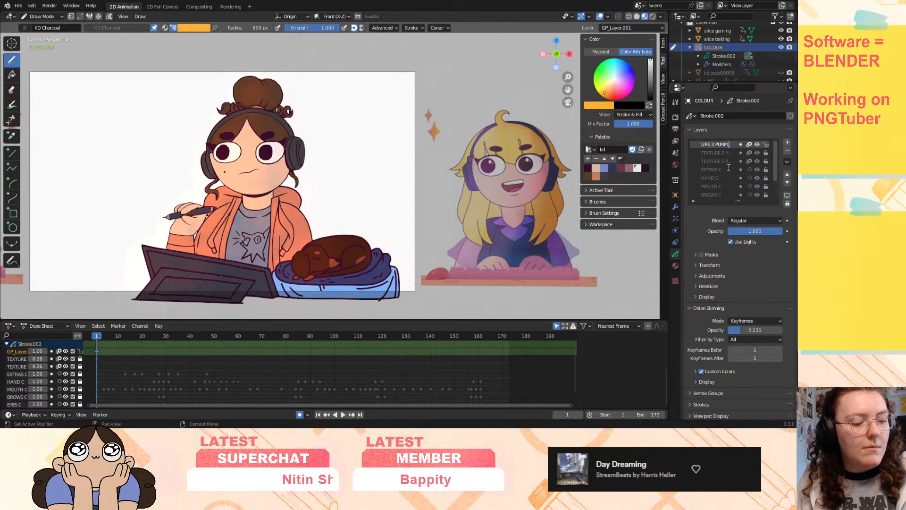
pyautogui.press('Return')
# - Choose a dark purple colour and the KD Hazy brush, and paint a test stroke across the tablet's lower edge
pyautogui.click(622, 91)
pyautogui.moveTo(620, 88)
pyautogui.mouseDown()
pyautogui.moveTo(651, 76)
pyautogui.moveTo(651, 86)
pyautogui.mouseUp()
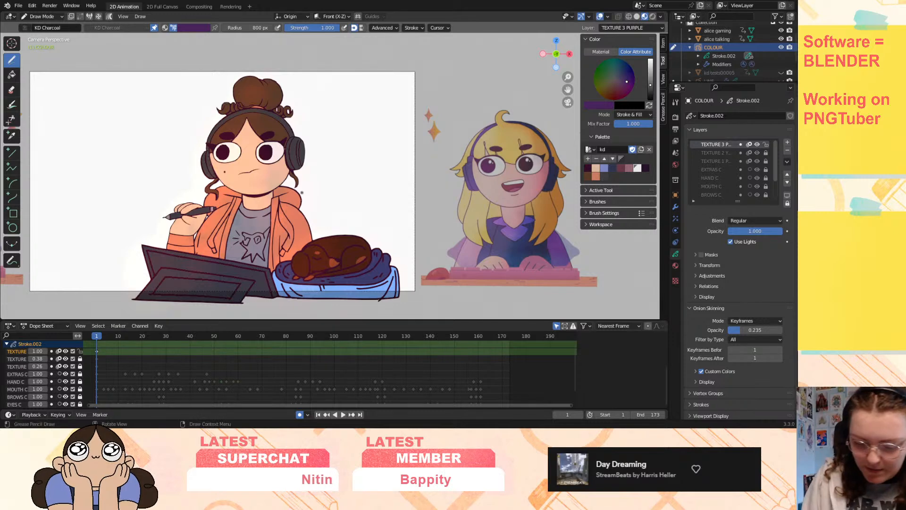
pyautogui.click(24, 28)
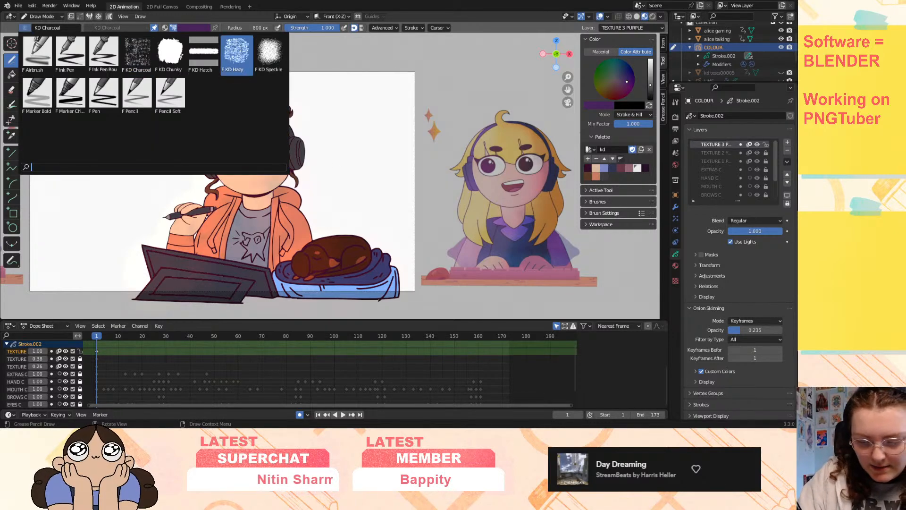
pyautogui.click(237, 53)
pyautogui.moveTo(194, 296); pyautogui.dragTo(261, 284)
# - Set the KD Hazy brush's colour to a dark blue-purple
pyautogui.click(625, 78)
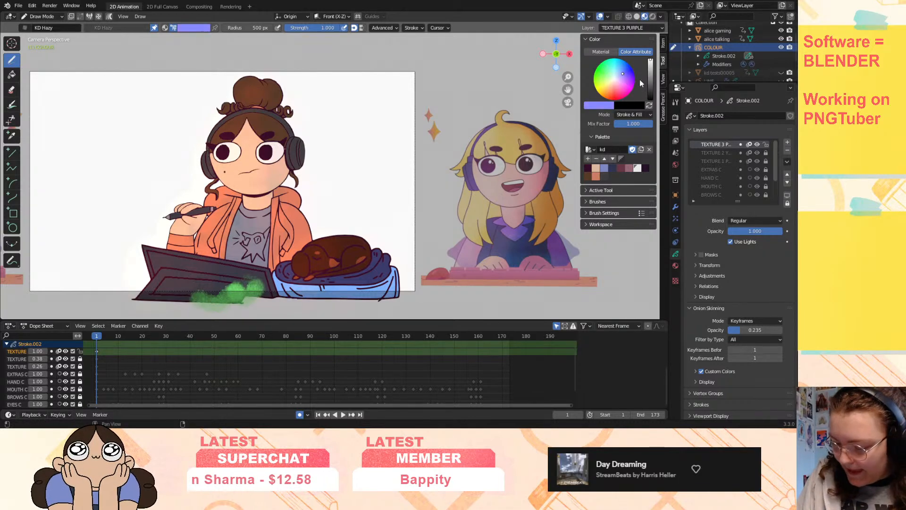
pyautogui.moveTo(650, 80); pyautogui.dragTo(650, 88)
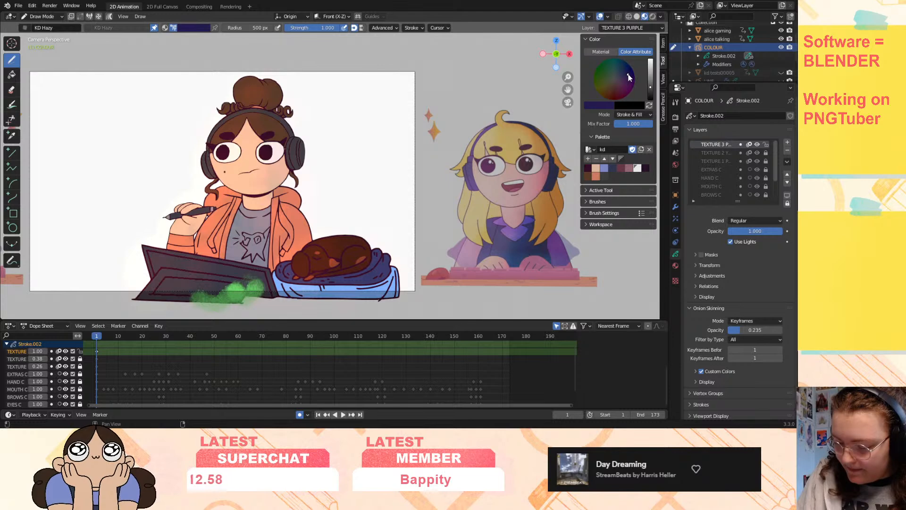
pyautogui.click(629, 74)
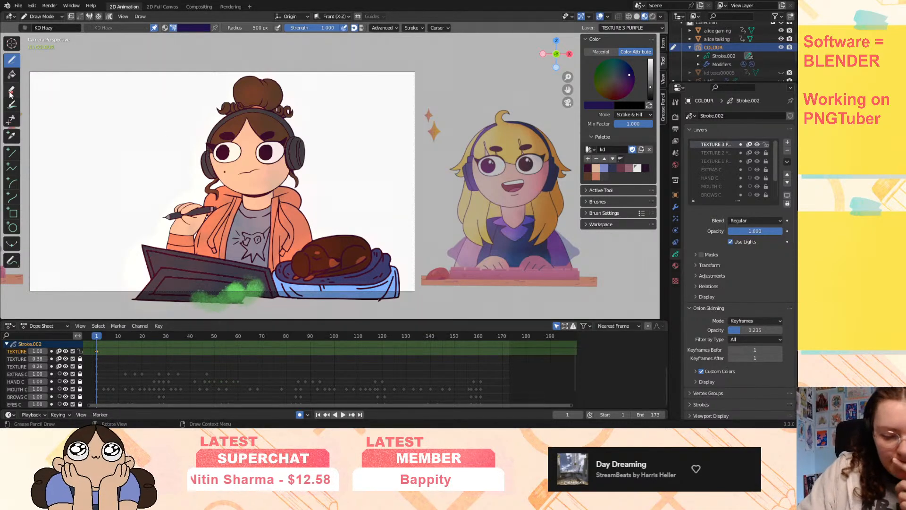
# - Erase the green test stroke on the tablet with the Eraser in Stroke mode and return to the Draw tool
pyautogui.press('e')
pyautogui.click(228, 28)
pyautogui.click(227, 290)
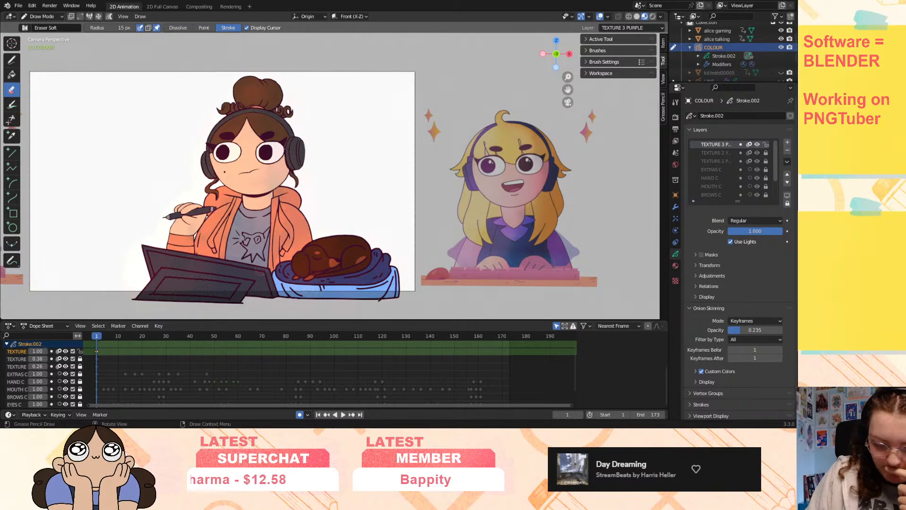
pyautogui.press('d')
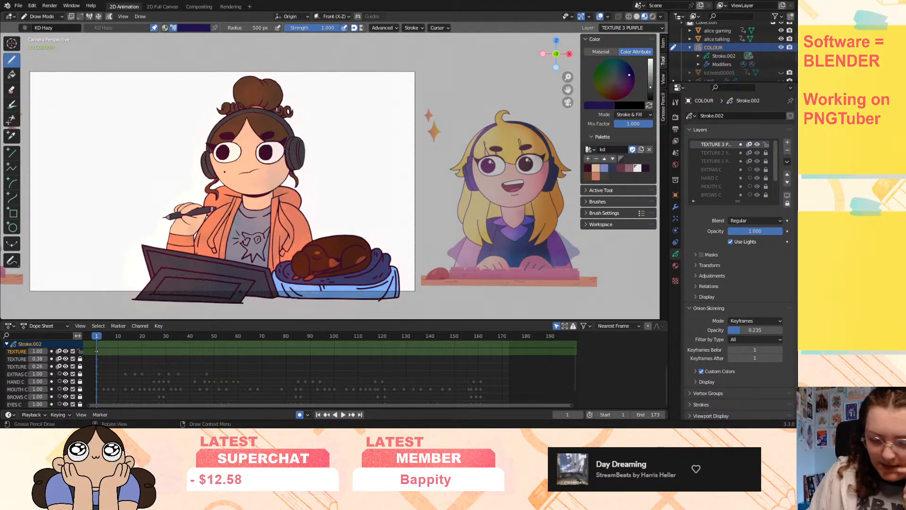
# - Try dark KD Hazy strokes with an 800 px radius on the sleeve and dog bed, and undo them
pyautogui.doubleClick(250, 28)
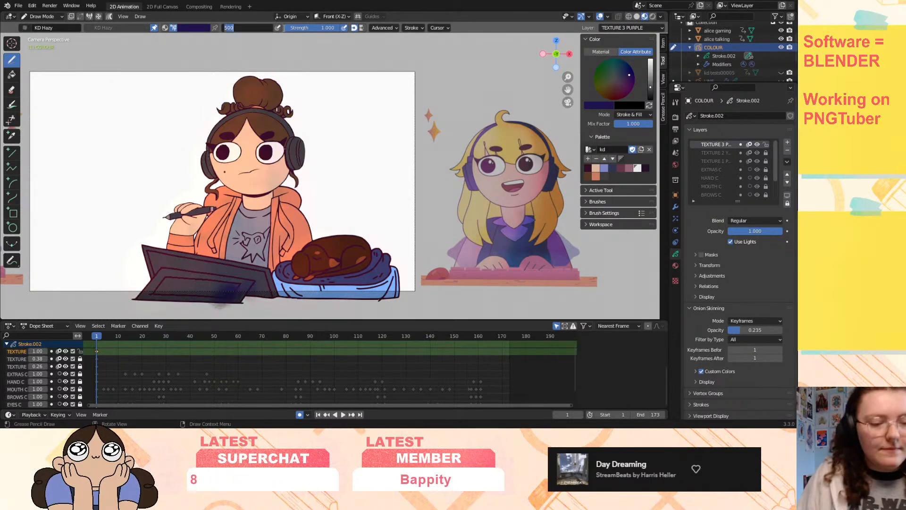
pyautogui.write('800')
pyautogui.press('Return')
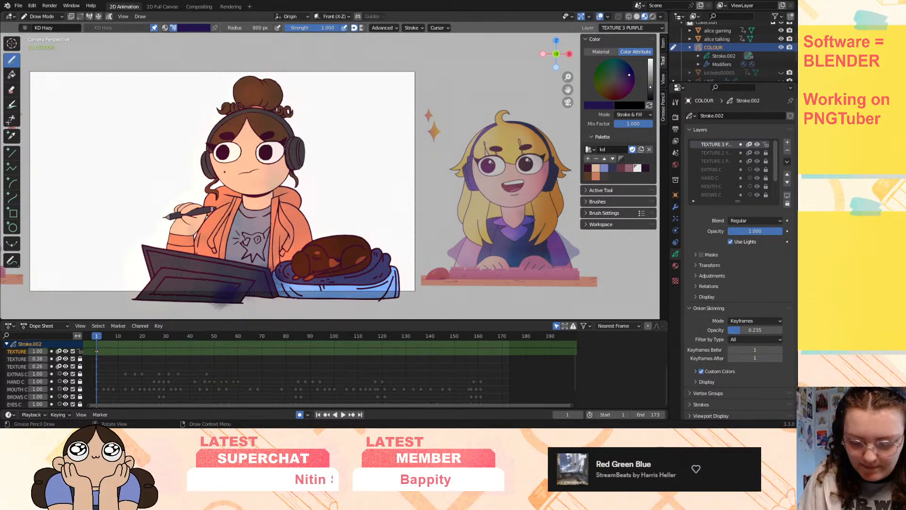
pyautogui.moveTo(282, 261); pyautogui.dragTo(293, 251)
pyautogui.moveTo(372, 289); pyautogui.dragTo(402, 267)
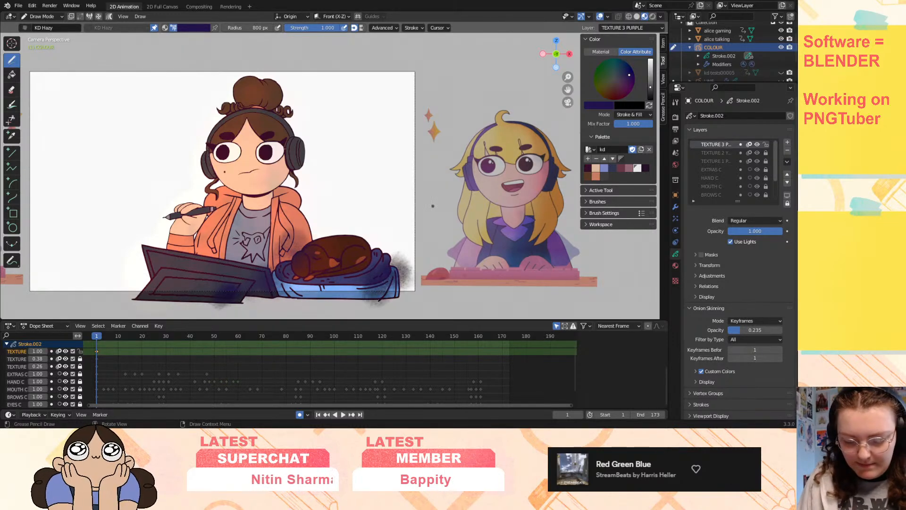
pyautogui.hotkey('ctrl', 'z')
pyautogui.hotkey('ctrl', 'z')
pyautogui.hotkey('ctrl', 'z')
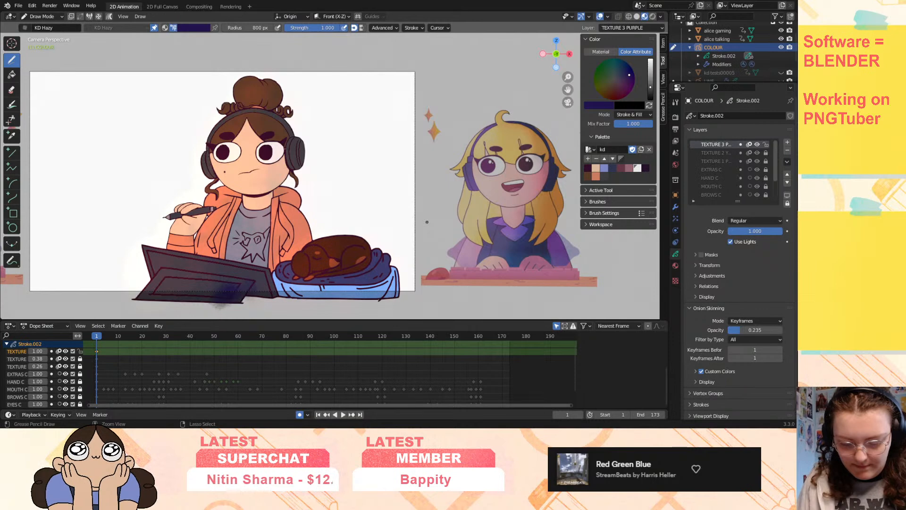
# - Set the brush radius to 1200 px and paint dark hazy shading over the tablet, dog bed and the character's headphone side
pyautogui.click(261, 28)
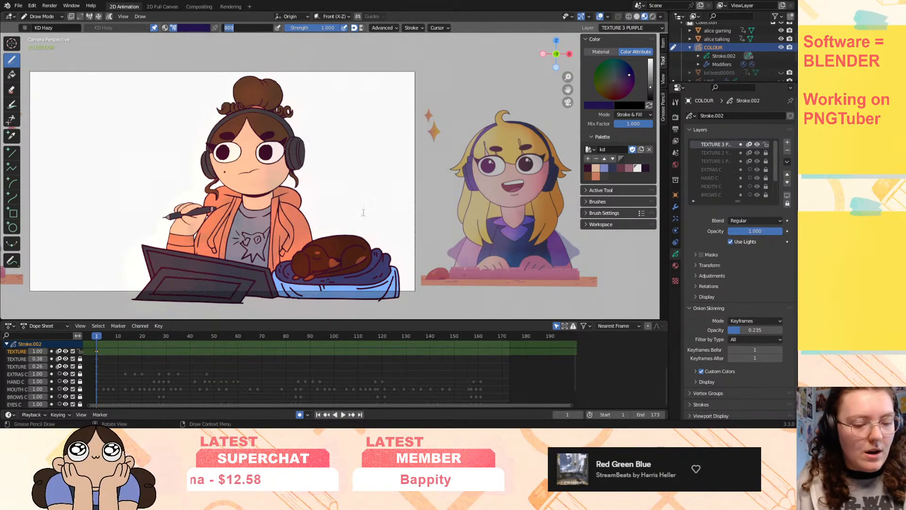
pyautogui.write('1200')
pyautogui.press('Return')
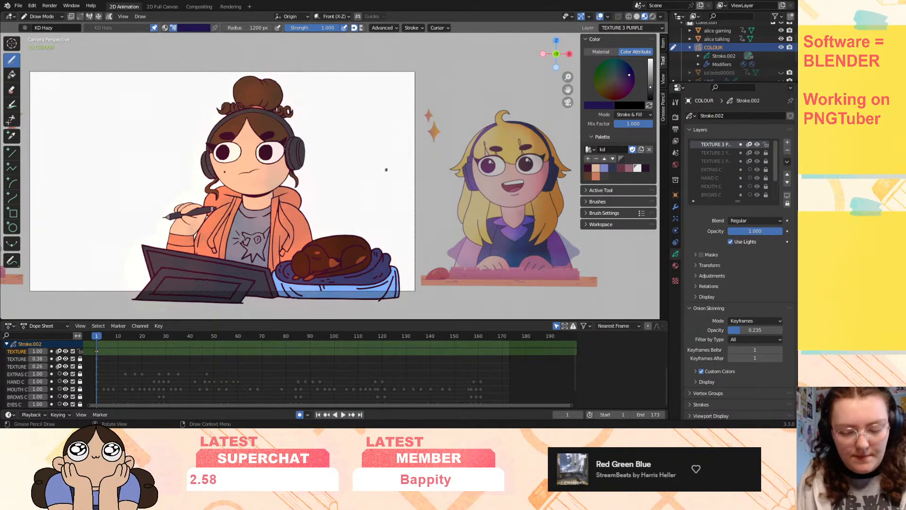
pyautogui.moveTo(189, 300)
pyautogui.mouseDown()
pyautogui.moveTo(269, 302)
pyautogui.moveTo(283, 278)
pyautogui.moveTo(387, 283)
pyautogui.moveTo(353, 246)
pyautogui.moveTo(326, 302)
pyautogui.moveTo(302, 198)
pyautogui.moveTo(264, 185)
pyautogui.moveTo(311, 122)
pyautogui.moveTo(276, 63)
pyautogui.moveTo(264, 212)
pyautogui.moveTo(307, 250)
pyautogui.moveTo(337, 213)
pyautogui.mouseUp()
# - Try the Hard Light, Add, Subtract, Multiply and Divide blend modes on TEXTURE 3 PURPLE, and delete the layer
pyautogui.click(753, 221)
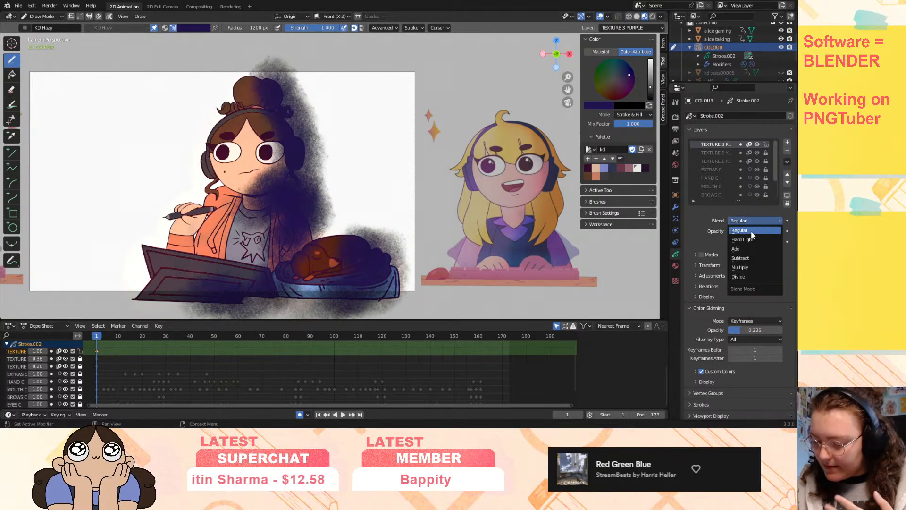
pyautogui.click(745, 239)
pyautogui.click(754, 221)
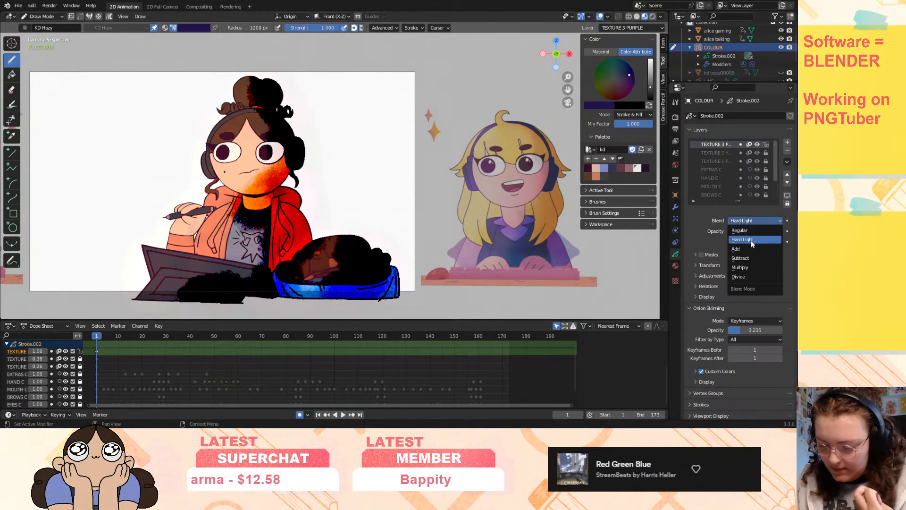
pyautogui.click(752, 249)
pyautogui.click(755, 221)
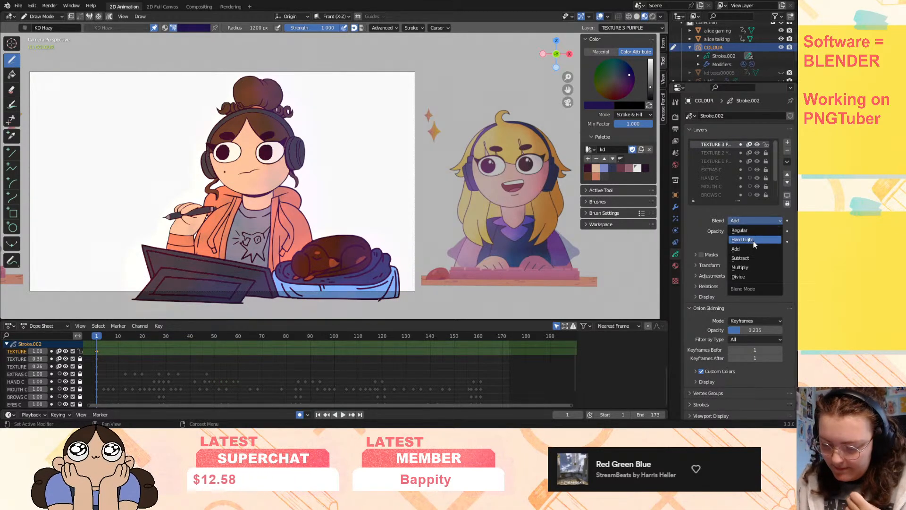
pyautogui.click(749, 257)
pyautogui.click(752, 222)
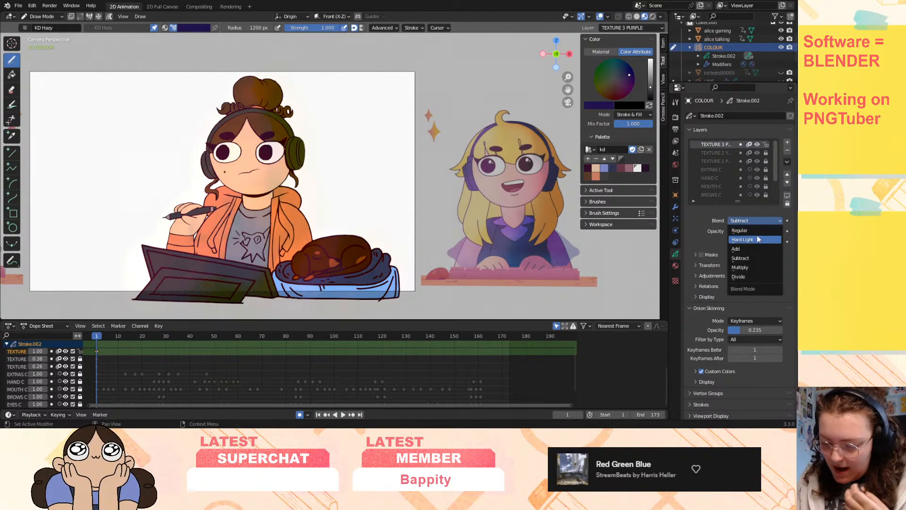
pyautogui.click(751, 258)
pyautogui.click(757, 222)
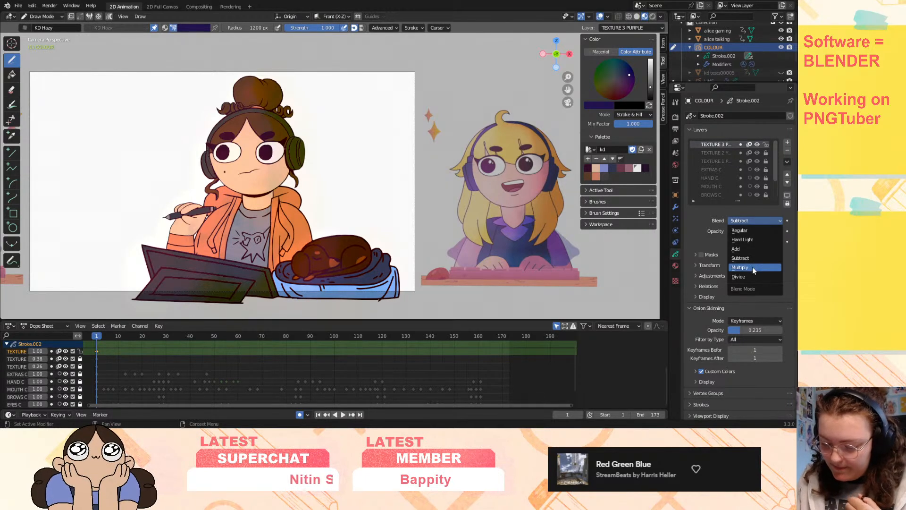
pyautogui.click(752, 267)
pyautogui.click(755, 220)
pyautogui.click(752, 273)
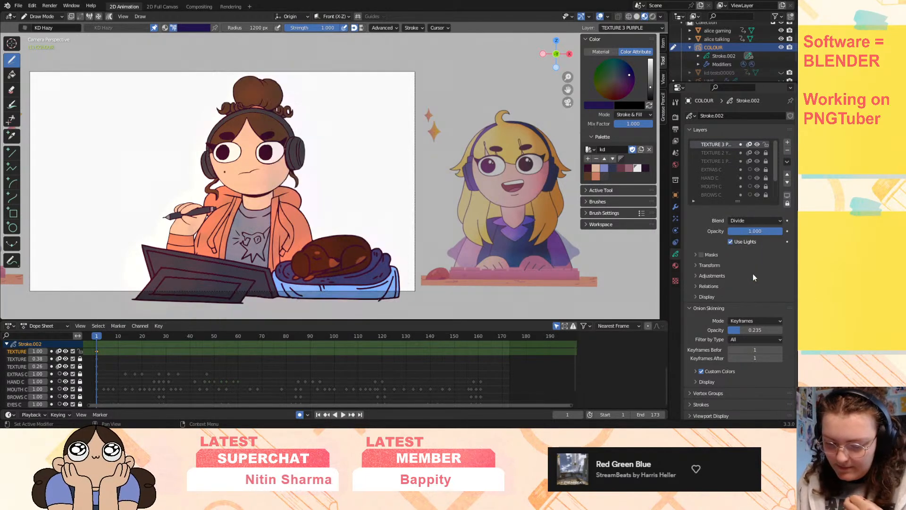
pyautogui.click(787, 150)
# - Raise the TEXTURE 2 YELL layer's opacity to about 0.455
pyautogui.moveTo(773, 231); pyautogui.dragTo(785, 231)
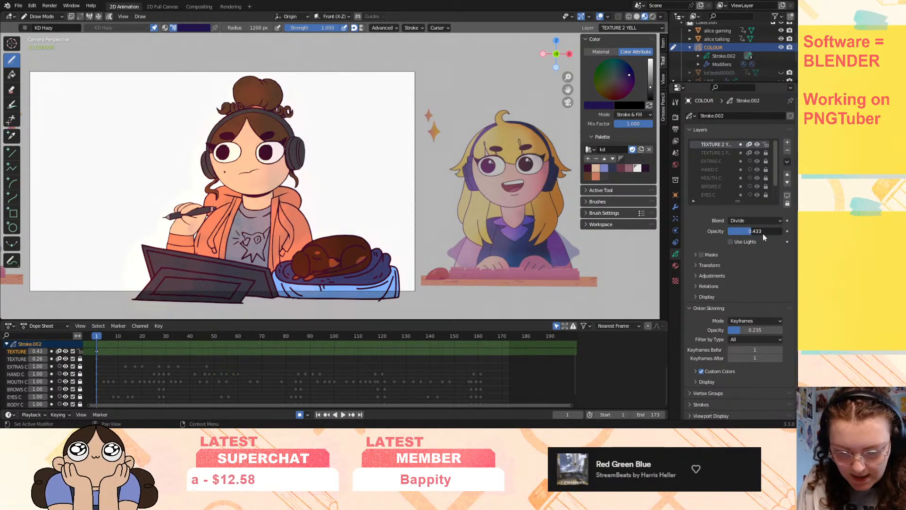
pyautogui.moveTo(764, 234); pyautogui.dragTo(782, 204)
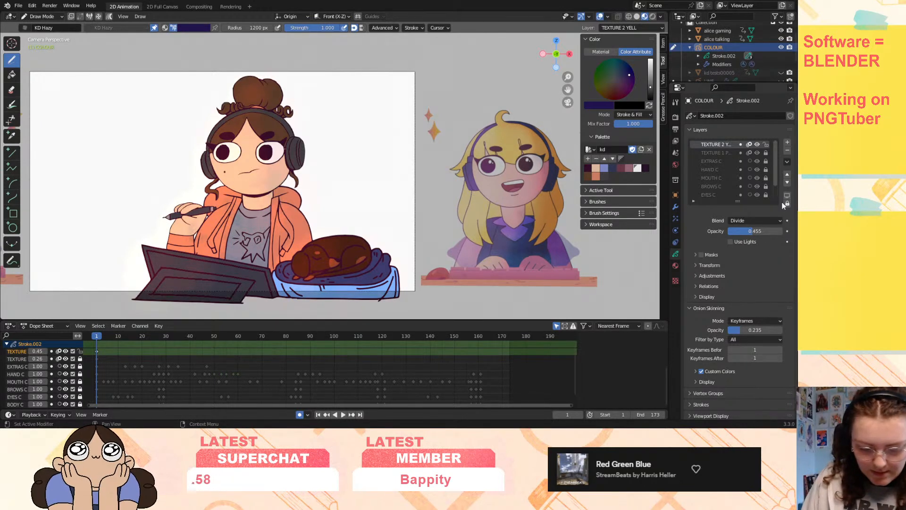
# - Reassign the COLOUR object's first TimeOffset modifier to the EXTRAS C layer
pyautogui.click(675, 207)
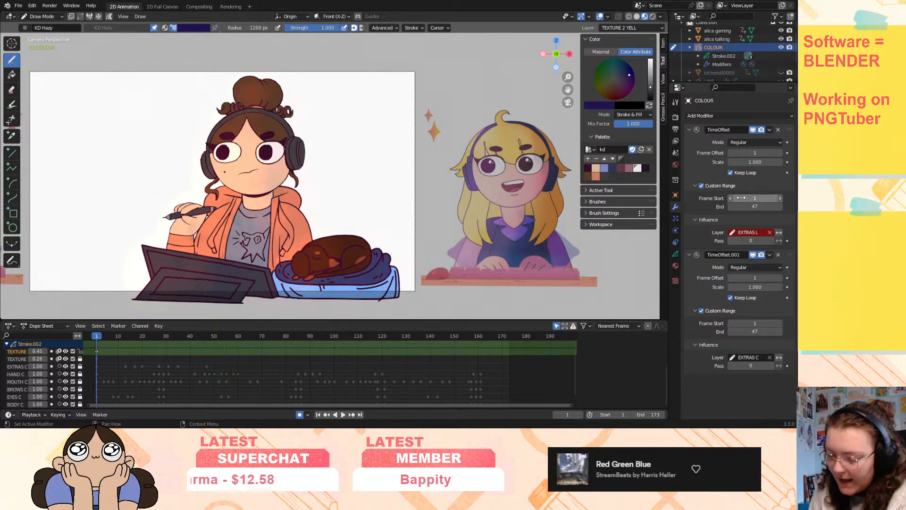
pyautogui.click(744, 233)
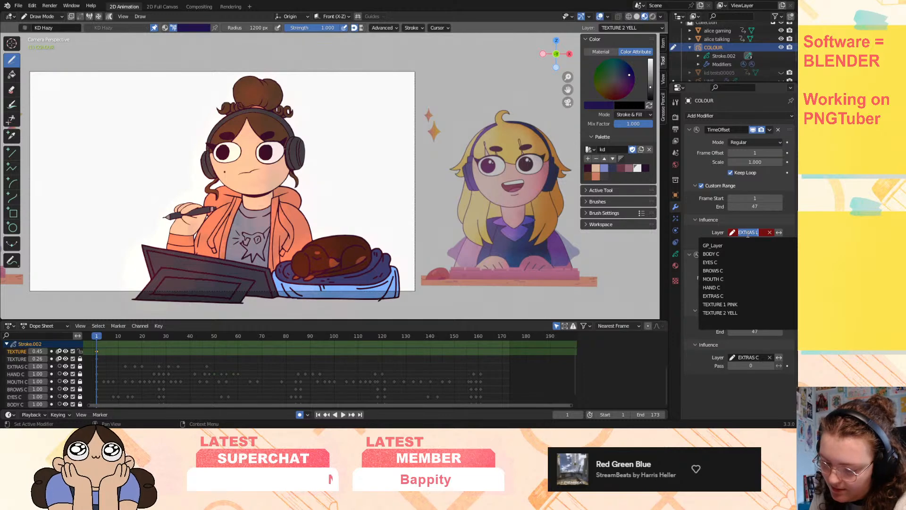
pyautogui.click(693, 231)
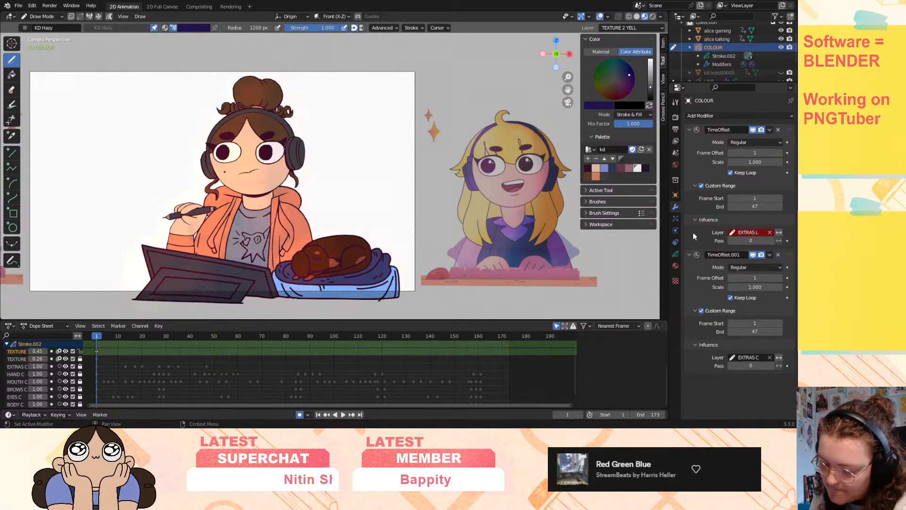
pyautogui.click(770, 232)
pyautogui.click(754, 232)
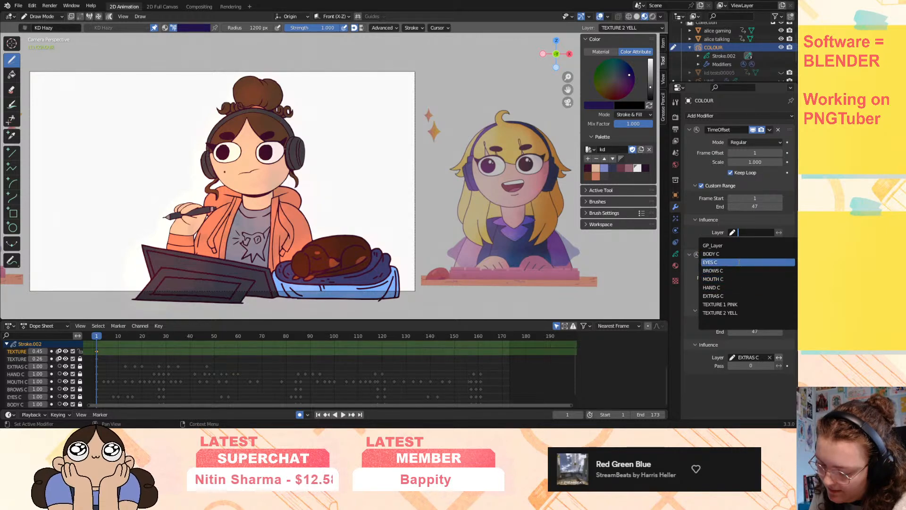
pyautogui.press('Up')
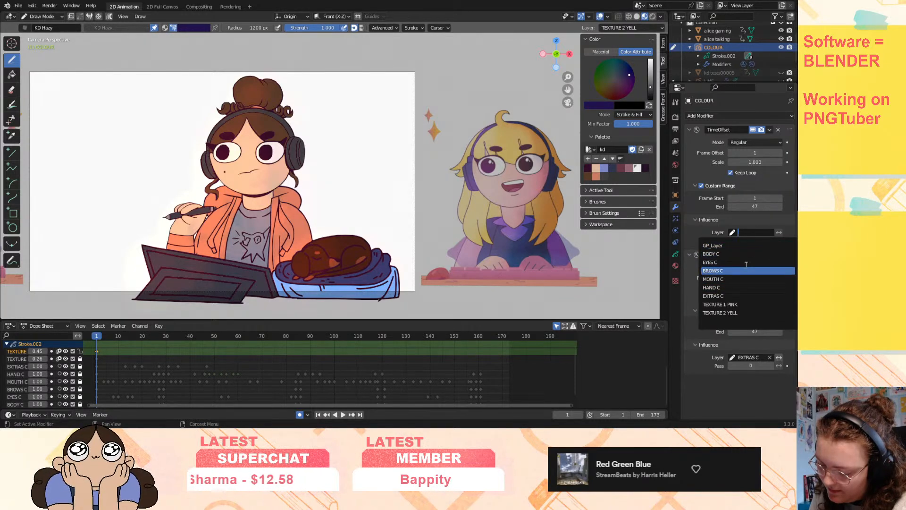
pyautogui.press('Escape')
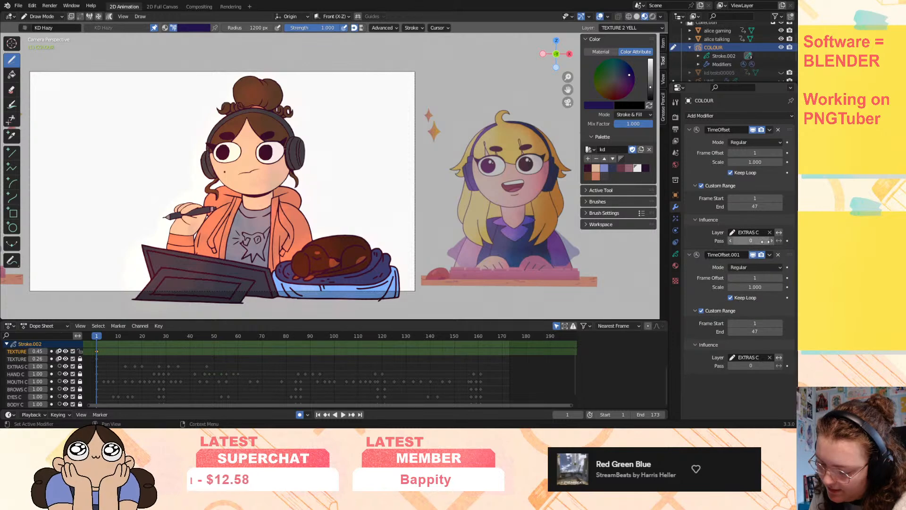
# - Clear the influence layer of the TimeOffset.001 modifier and play the animation to check the effect
pyautogui.click(770, 357)
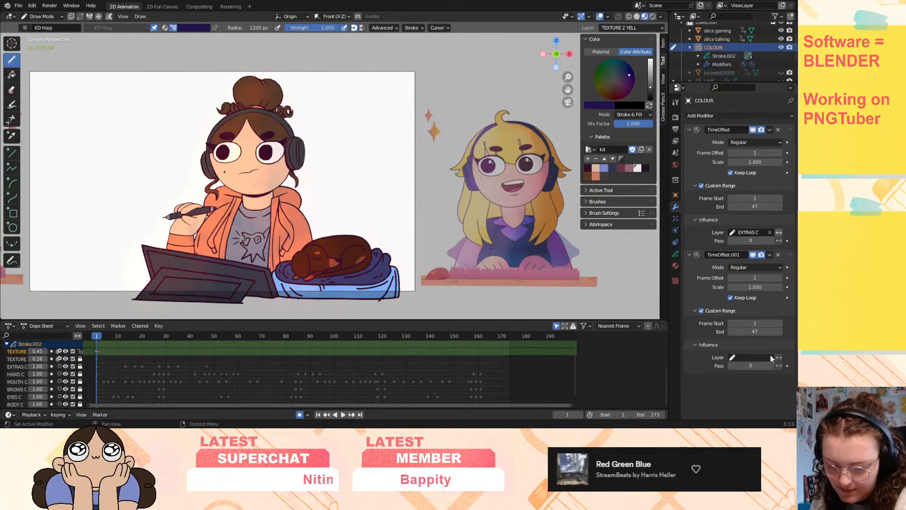
pyautogui.press('space')
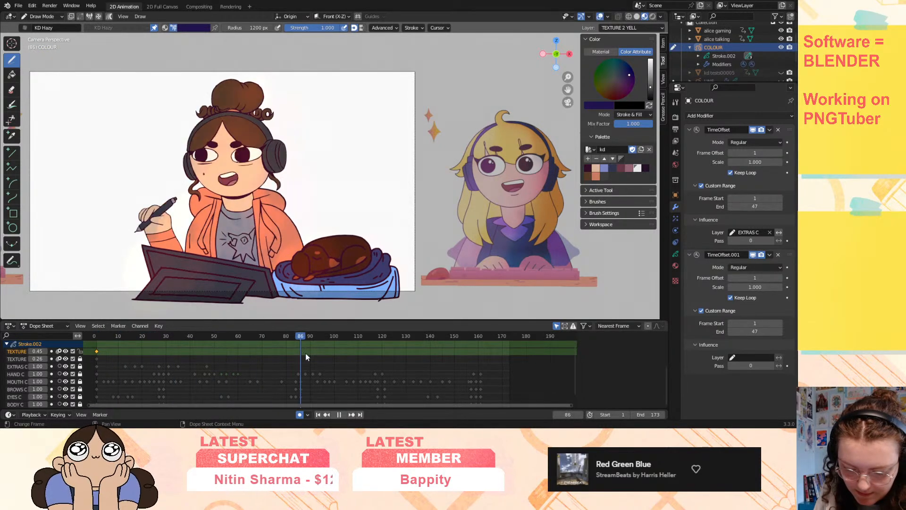
pyautogui.press('space')
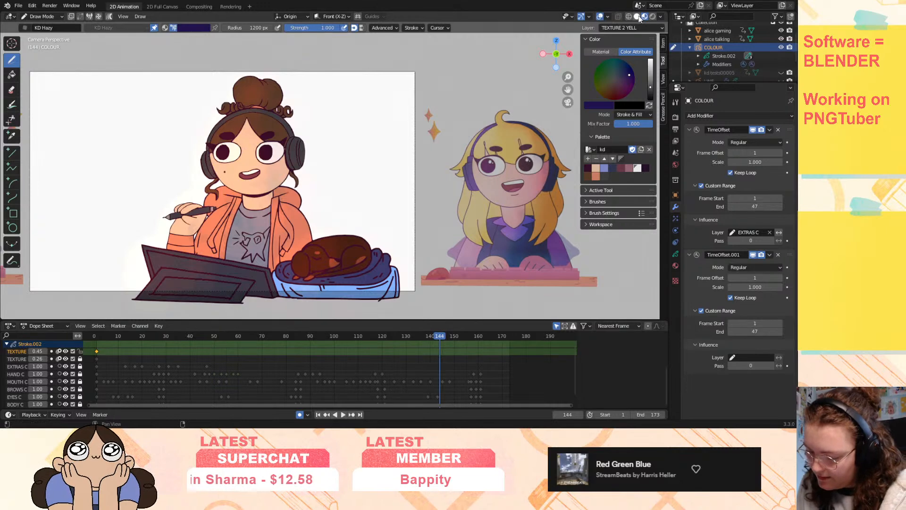
# - Delete the first TimeOffset modifier, keeping TimeOffset.001, and check the animation over a few frames
pyautogui.click(778, 130)
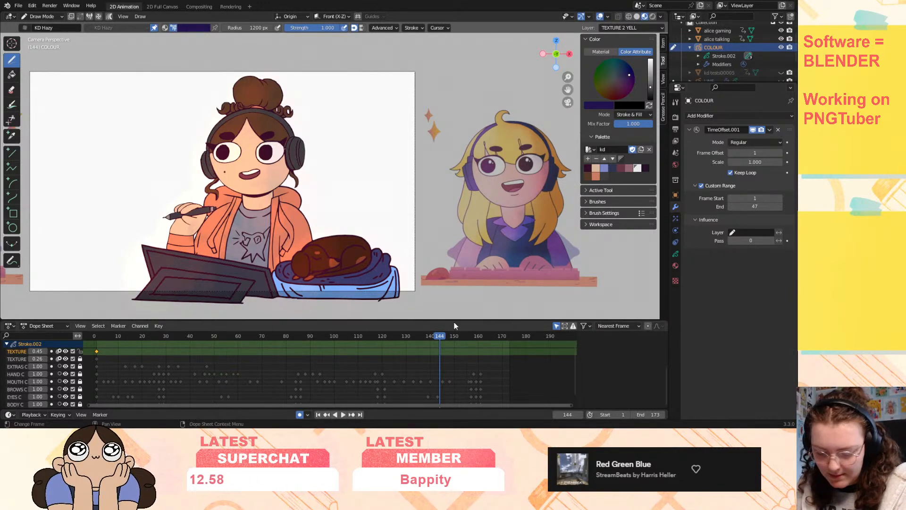
pyautogui.moveTo(441, 336); pyautogui.dragTo(388, 321)
pyautogui.press('space')
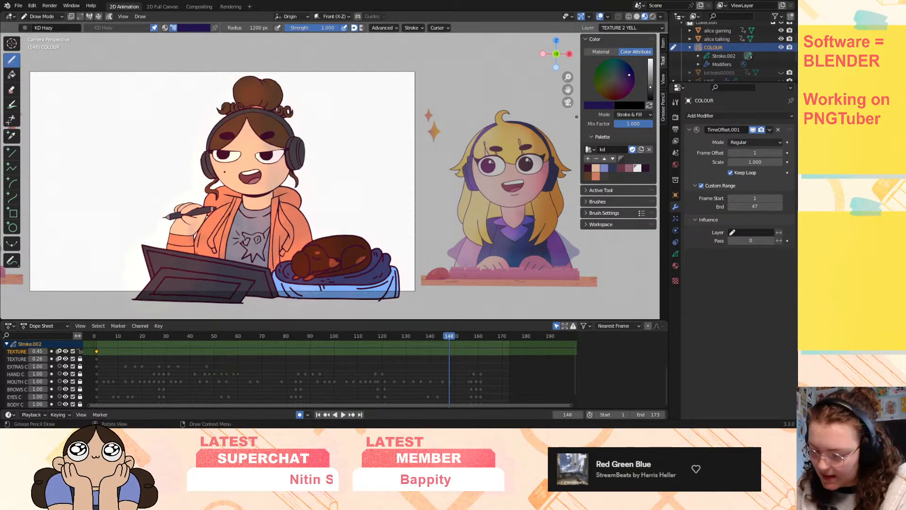
# - Add a Noise modifier to COLOUR and, during playback, set position to 0.76, strength to 0.19 and noise scale to 0.634
pyautogui.click(731, 118)
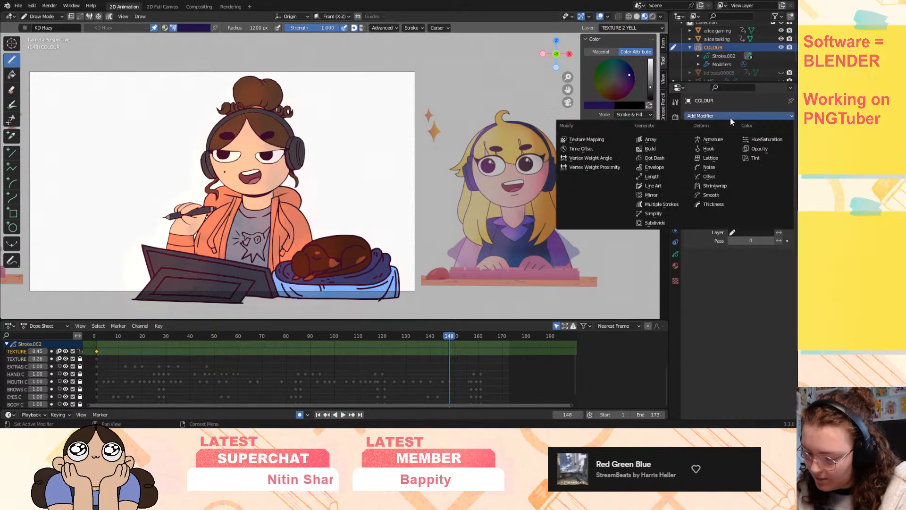
pyautogui.click(718, 165)
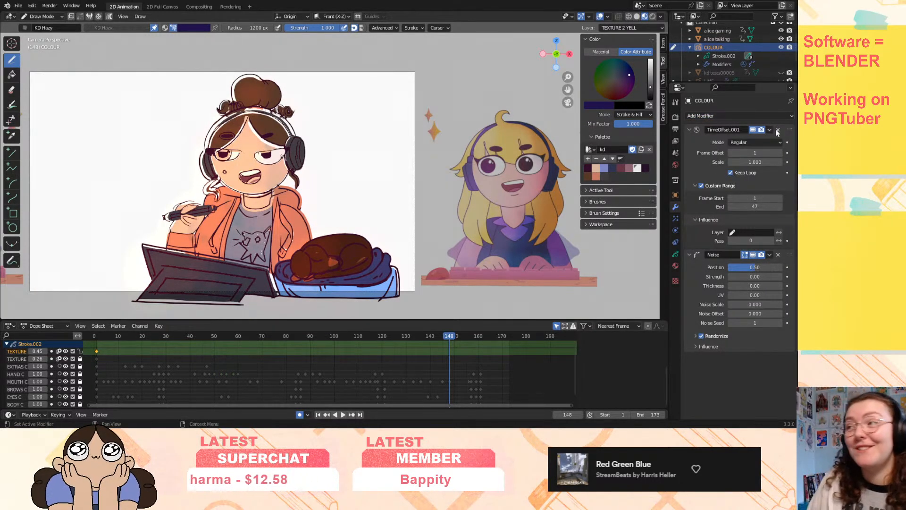
pyautogui.click(319, 415)
pyautogui.click(342, 415)
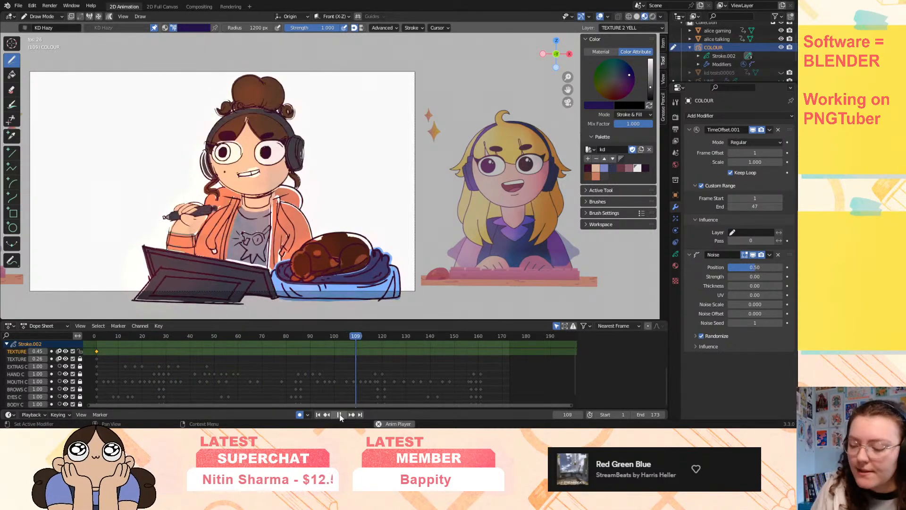
pyautogui.moveTo(763, 268); pyautogui.dragTo(758, 304)
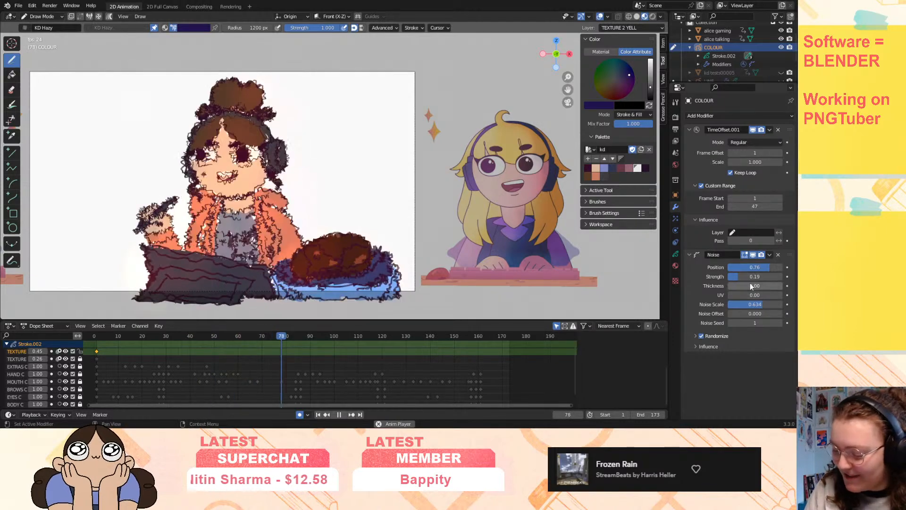
# - Limit the Noise modifier's influence to the TEXTURE 1 PINK layer
pyautogui.click(708, 347)
pyautogui.click(760, 359)
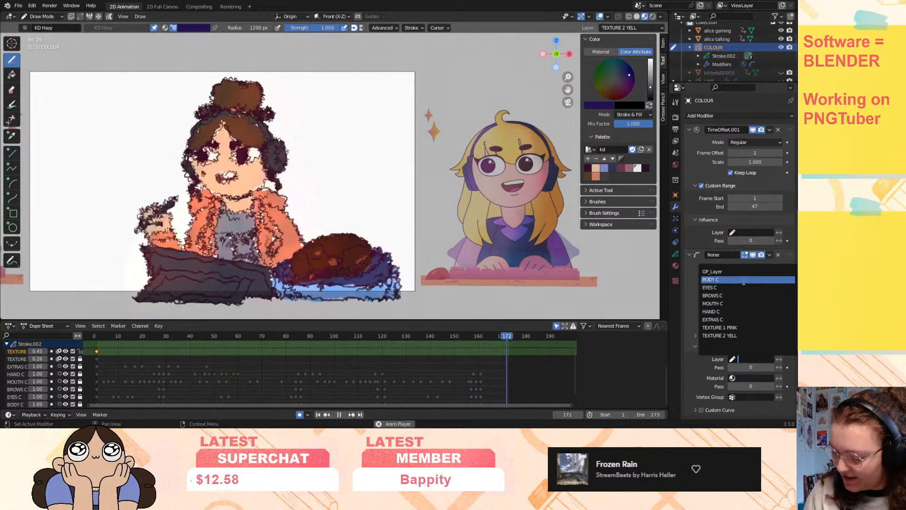
pyautogui.click(749, 327)
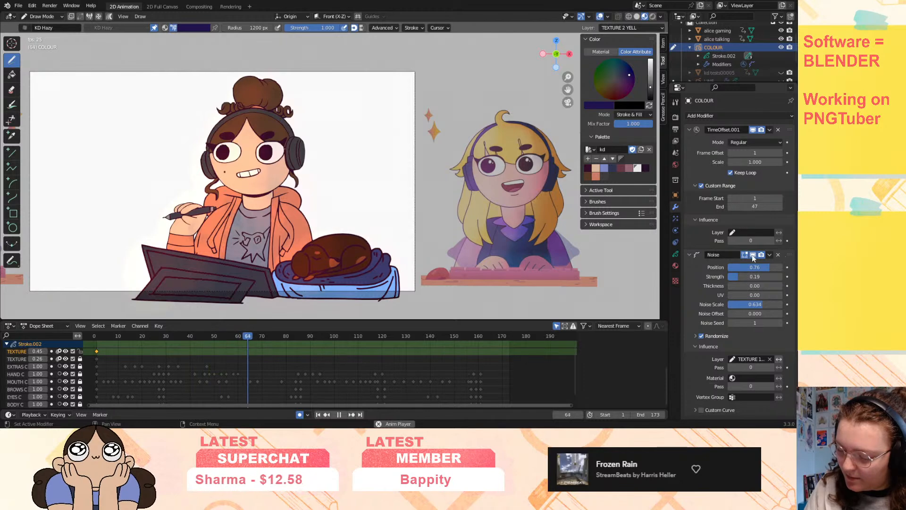
# - Duplicate the Noise modifier and set the copy's influence layer to TEXTURE 2 YELL
pyautogui.click(688, 254)
pyautogui.click(690, 129)
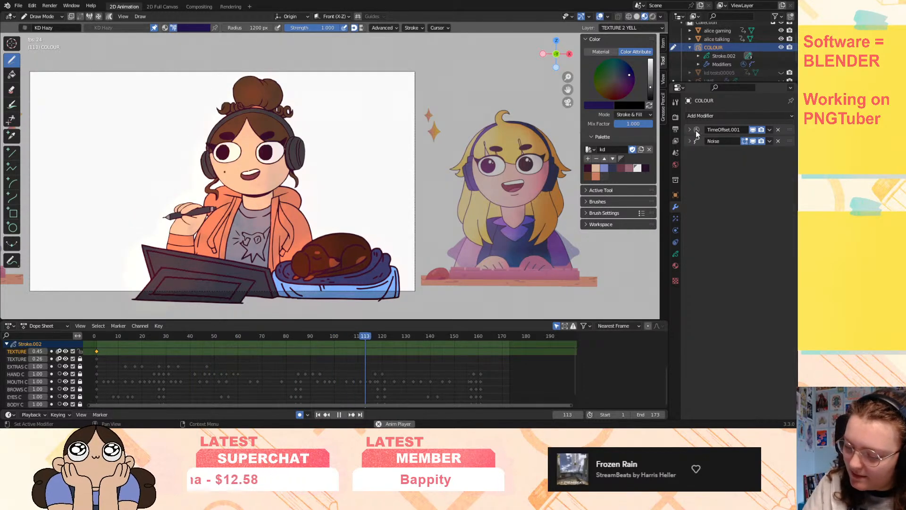
pyautogui.click(770, 142)
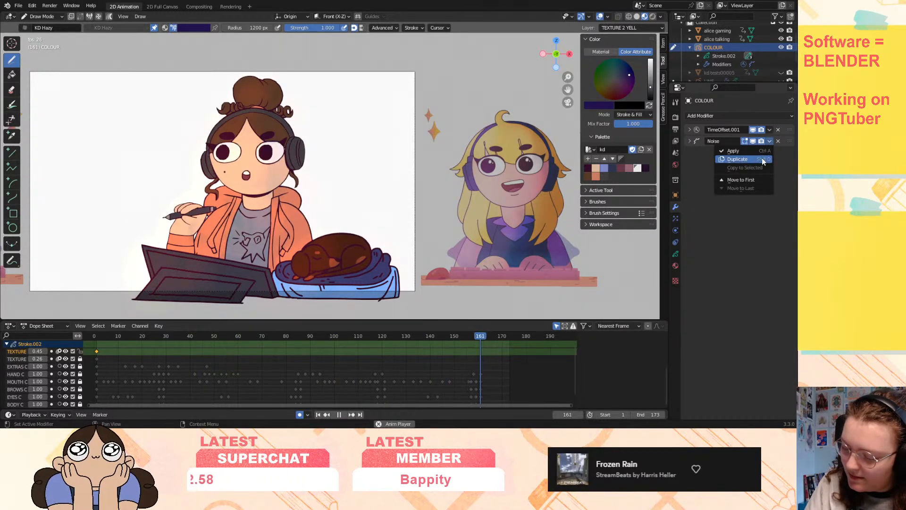
pyautogui.click(762, 160)
pyautogui.click(690, 153)
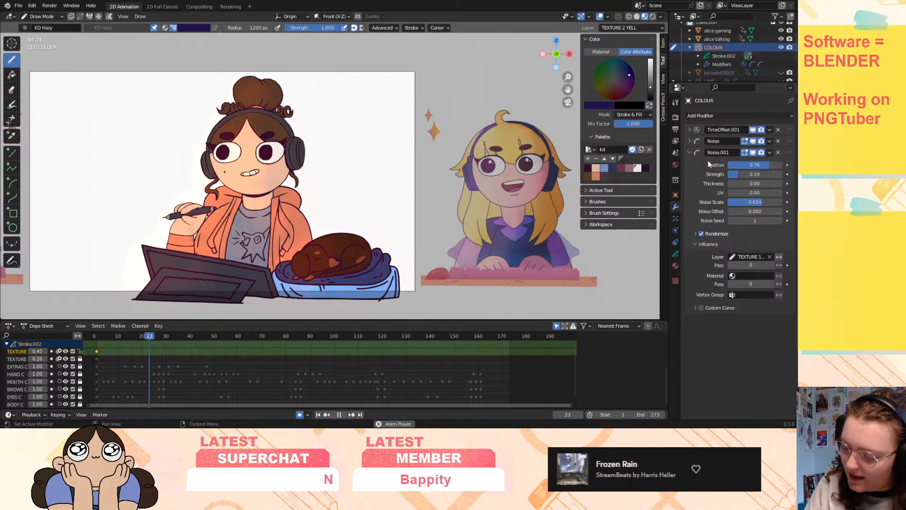
pyautogui.click(750, 257)
pyautogui.click(738, 339)
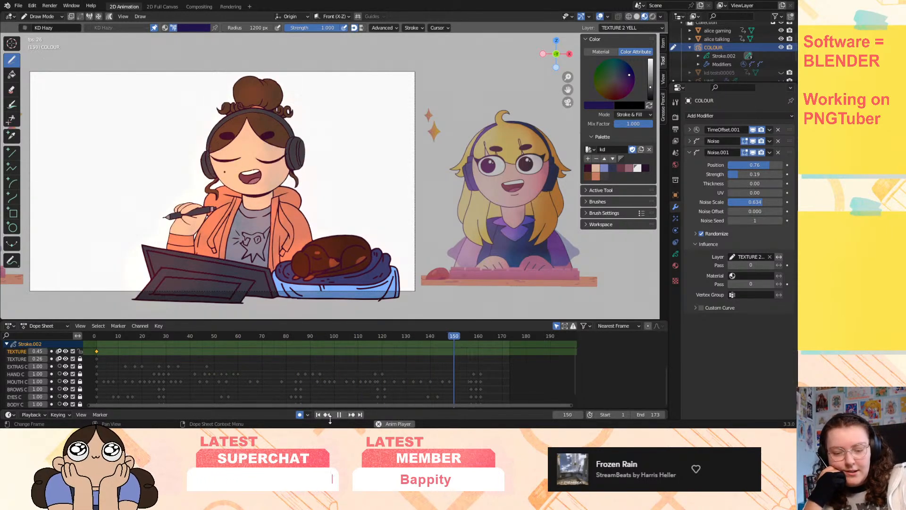
# - Scrub through the animation and replay it from the start to check the texture noise and the TimeOffset.001 timing
pyautogui.press('space')
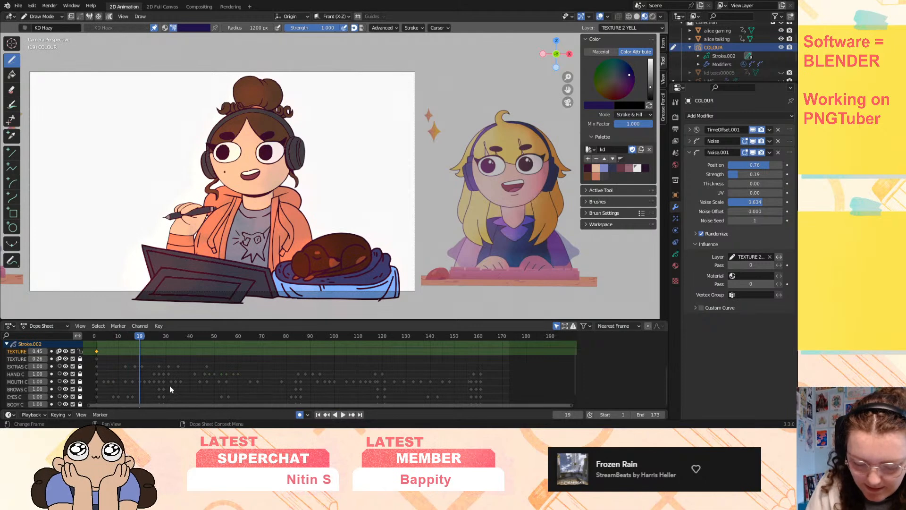
pyautogui.moveTo(98, 336); pyautogui.dragTo(468, 373)
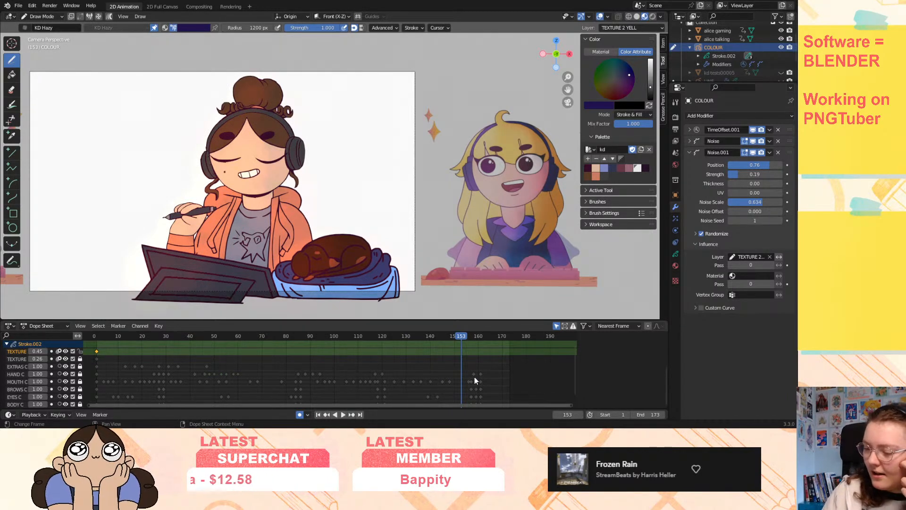
pyautogui.click(690, 129)
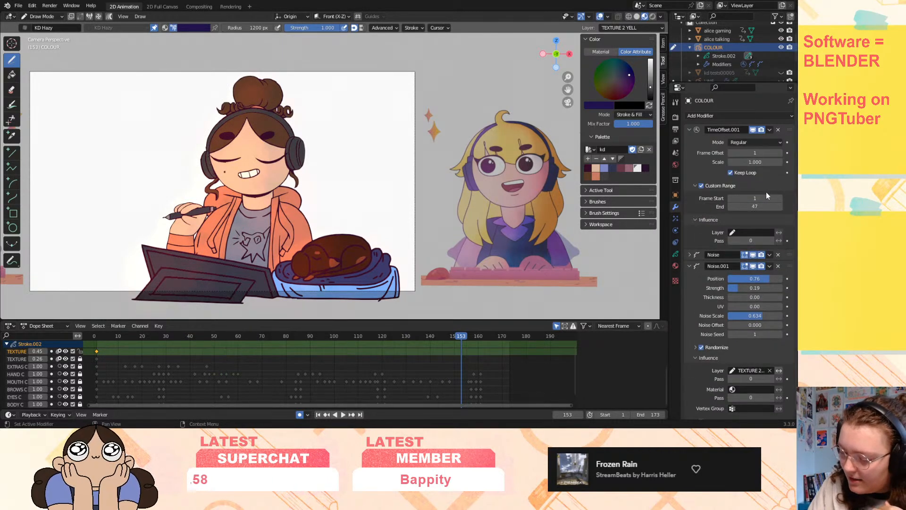
pyautogui.click(757, 233)
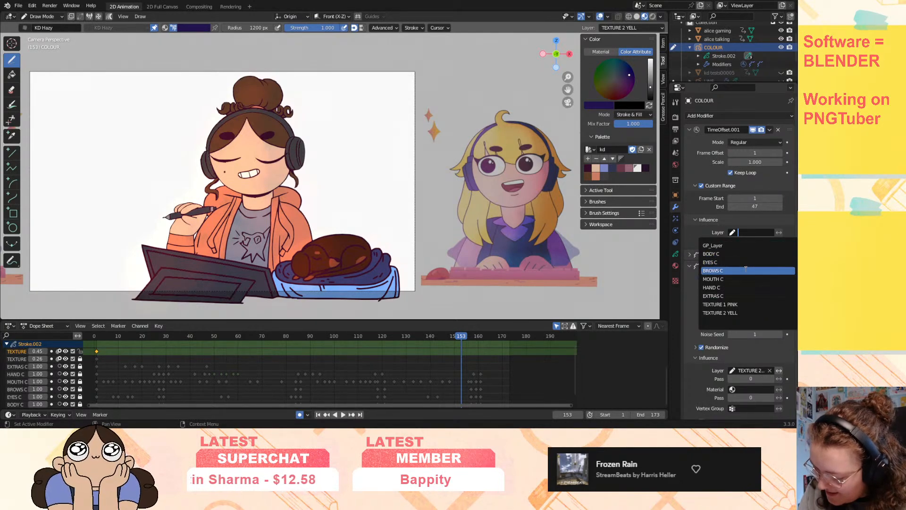
pyautogui.click(318, 414)
pyautogui.click(343, 414)
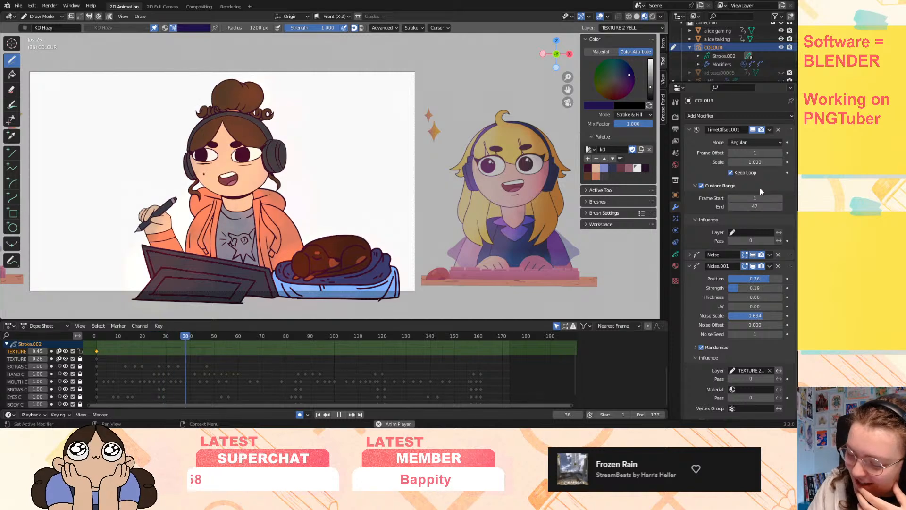
# - Set the TimeOffset.001 modifier's influence layer to EXTRAS C and check the playback
pyautogui.click(753, 232)
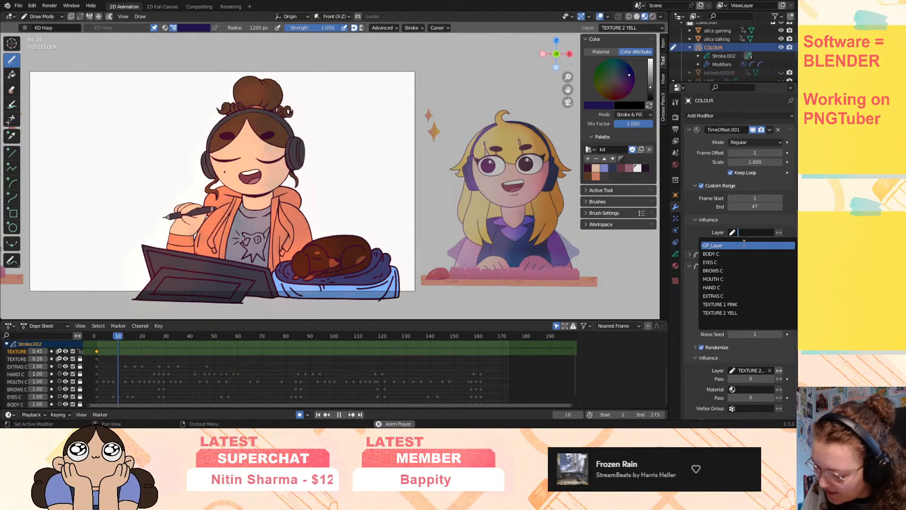
pyautogui.click(734, 295)
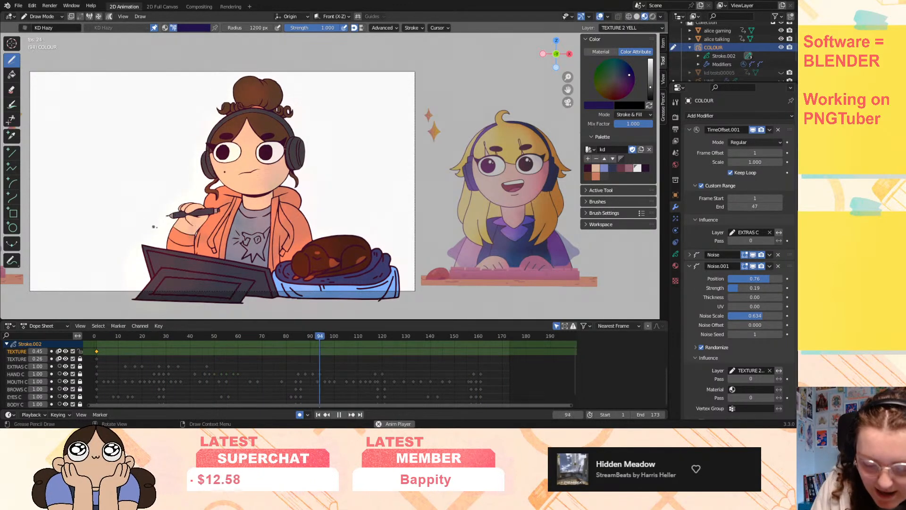
pyautogui.press('space')
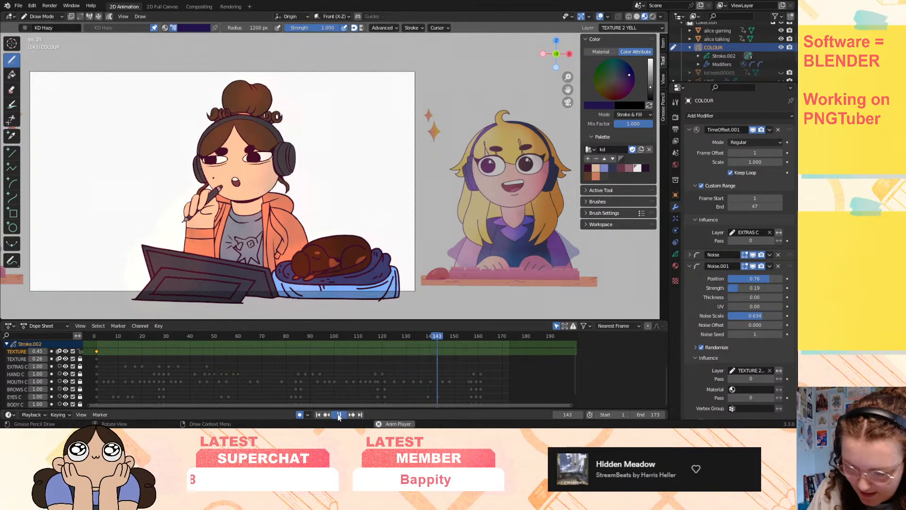
# - Compare the viewport shading modes, and inspect the character and reference images from several angles outside the camera view
pyautogui.click(652, 18)
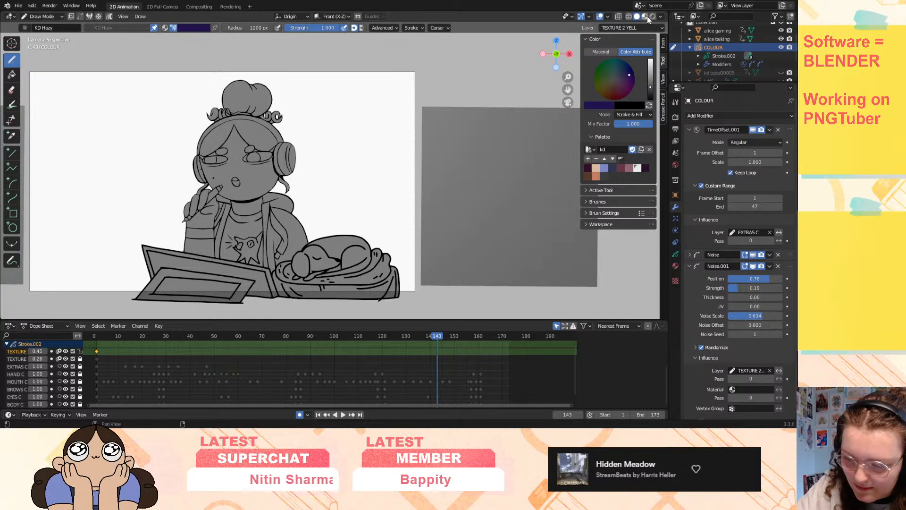
pyautogui.click(653, 17)
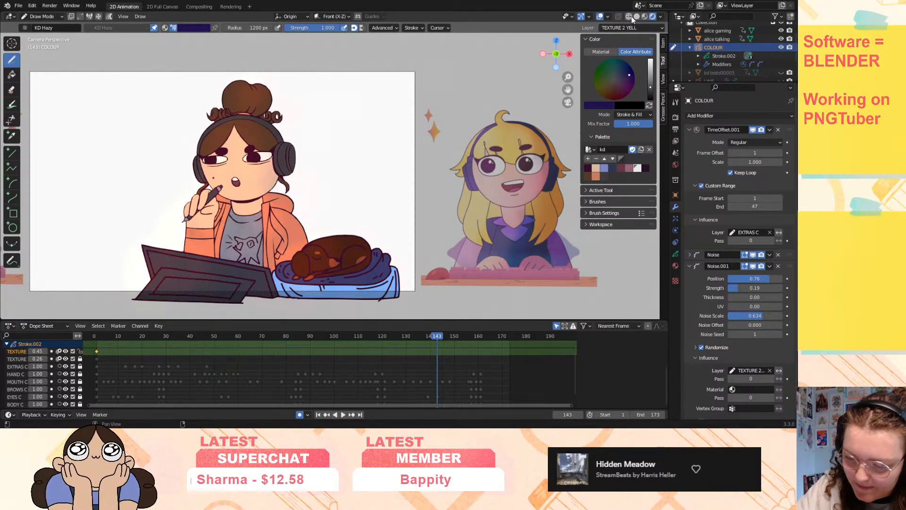
pyautogui.click(644, 18)
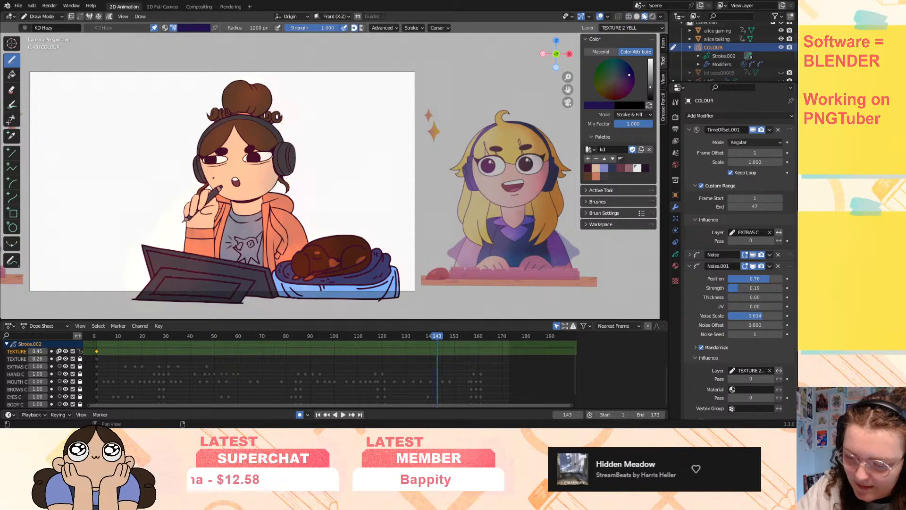
pyautogui.click(568, 102)
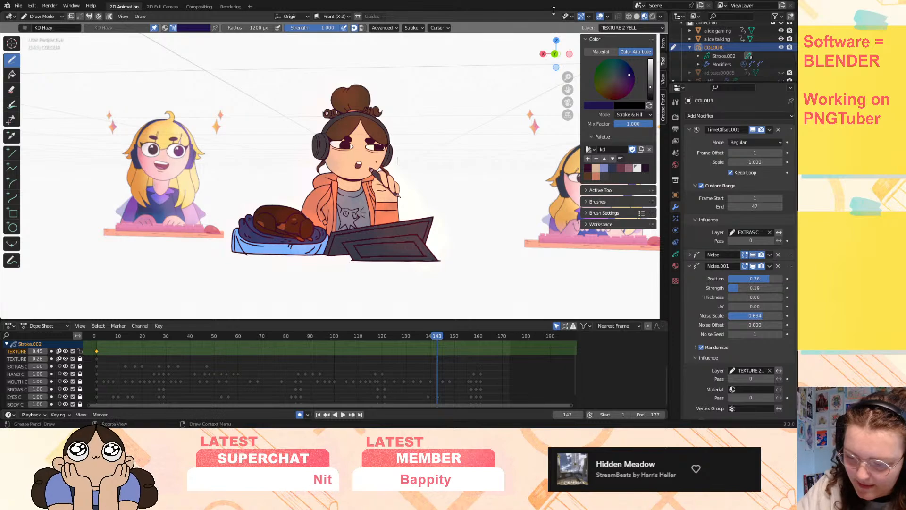
pyautogui.moveTo(556, 54); pyautogui.dragTo(363, 102)
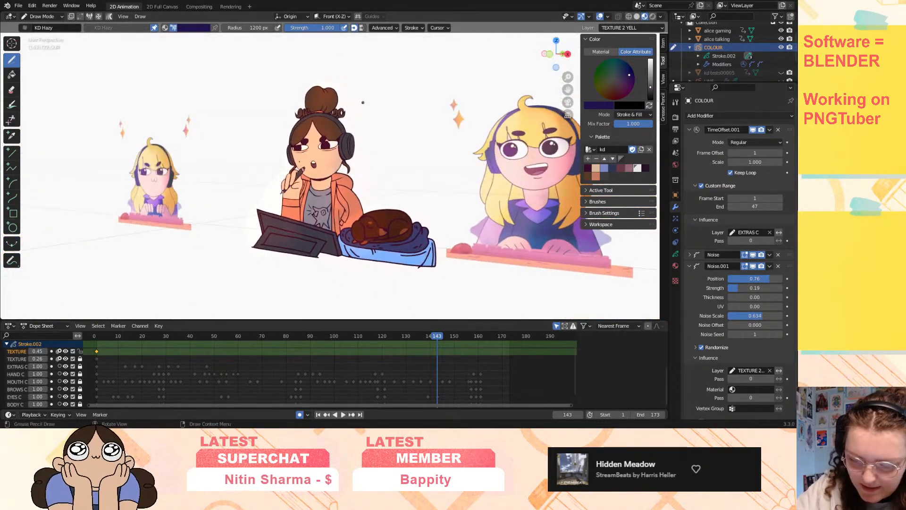
pyautogui.moveTo(567, 91)
pyautogui.mouseDown()
pyautogui.moveTo(585, 90)
pyautogui.moveTo(561, 94)
pyautogui.mouseUp()
pyautogui.moveTo(557, 54)
pyautogui.mouseDown()
pyautogui.moveTo(579, 118)
pyautogui.moveTo(556, 157)
pyautogui.moveTo(522, 178)
pyautogui.moveTo(491, 164)
pyautogui.moveTo(417, 63)
pyautogui.moveTo(598, 54)
pyautogui.moveTo(596, 67)
pyautogui.moveTo(588, 72)
pyautogui.moveTo(571, 56)
pyautogui.mouseUp()
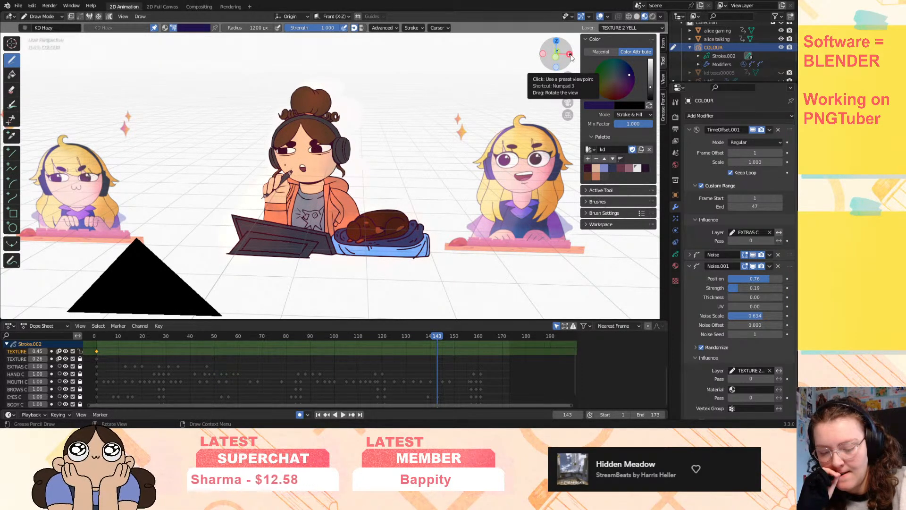
# - Scrub to frame 150 and examine the COLOUR object's layers, including TEXTURE 1 PINK and BODY C
pyautogui.moveTo(452, 338); pyautogui.dragTo(452, 367)
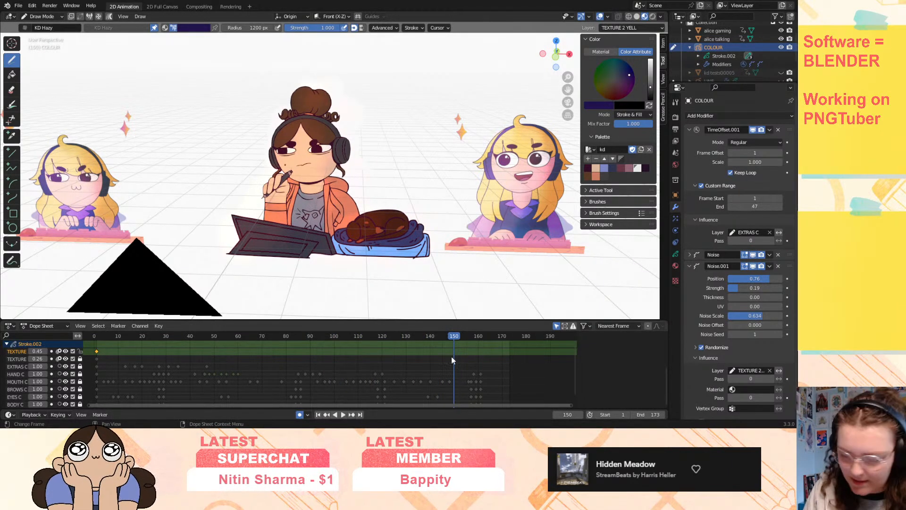
pyautogui.click(676, 255)
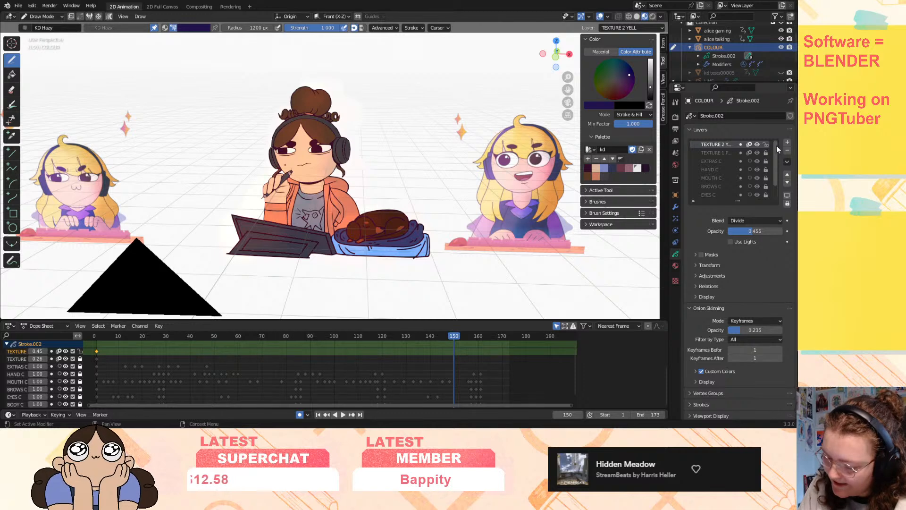
pyautogui.click(723, 154)
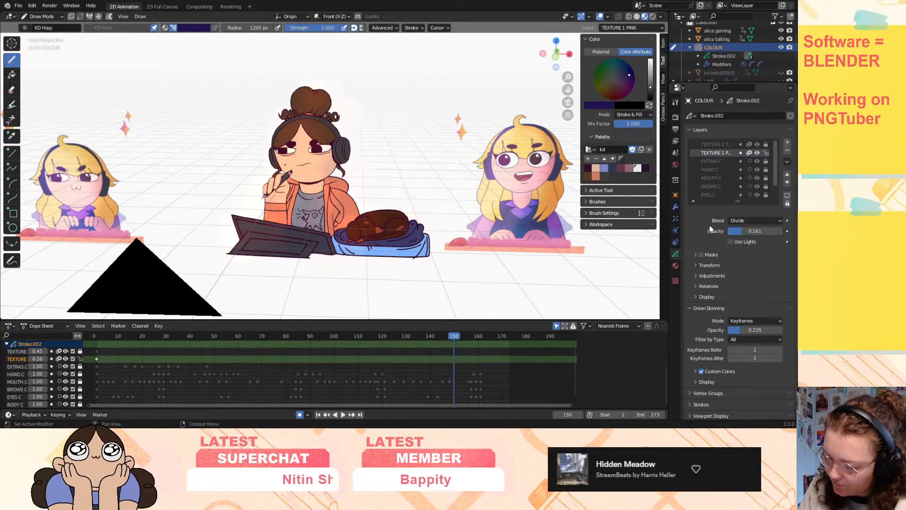
pyautogui.click(692, 309)
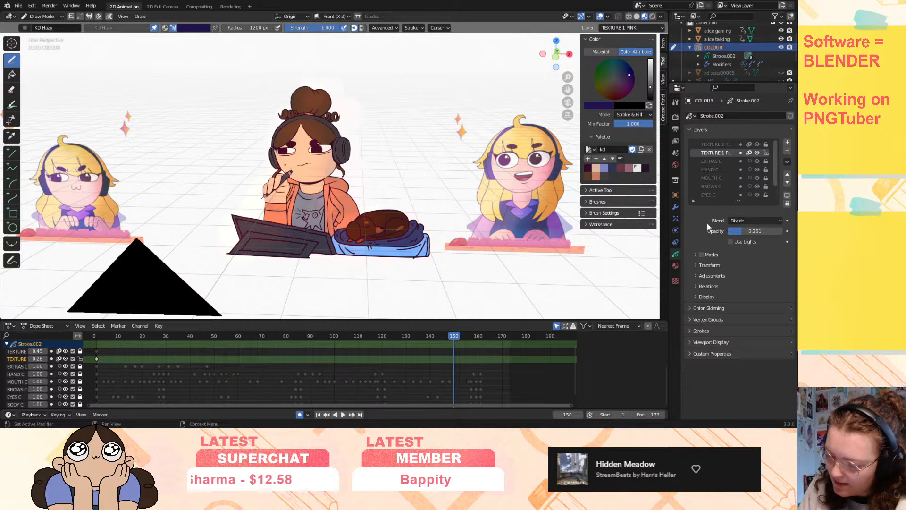
pyautogui.scroll(-2, 775, 164)
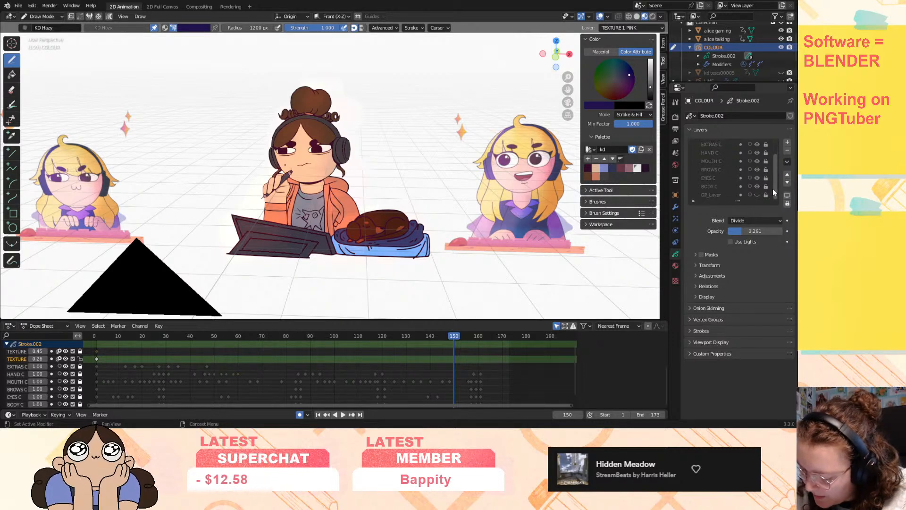
pyautogui.click(724, 186)
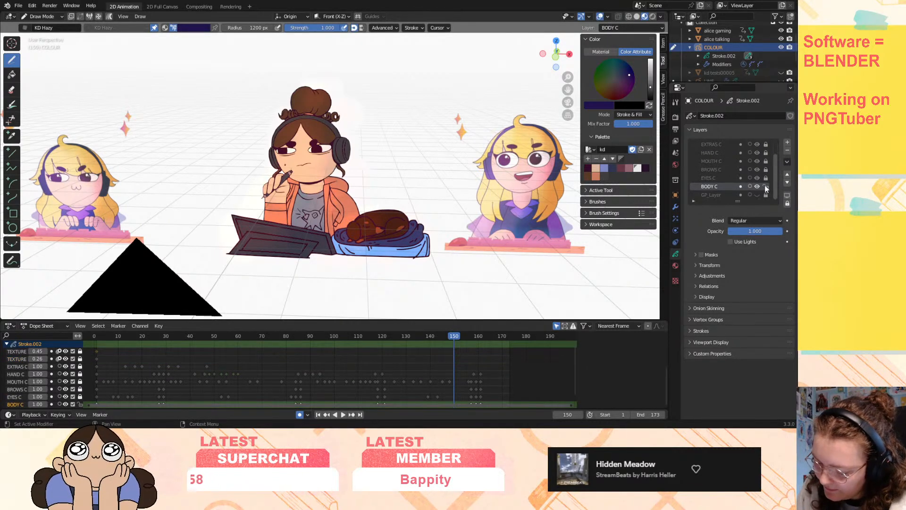
pyautogui.scroll(2, 775, 177)
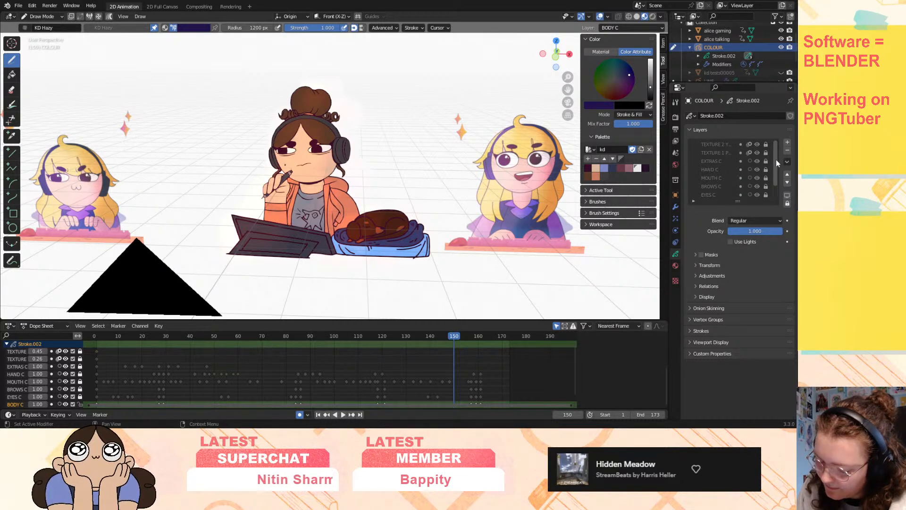
pyautogui.rightClick(708, 47)
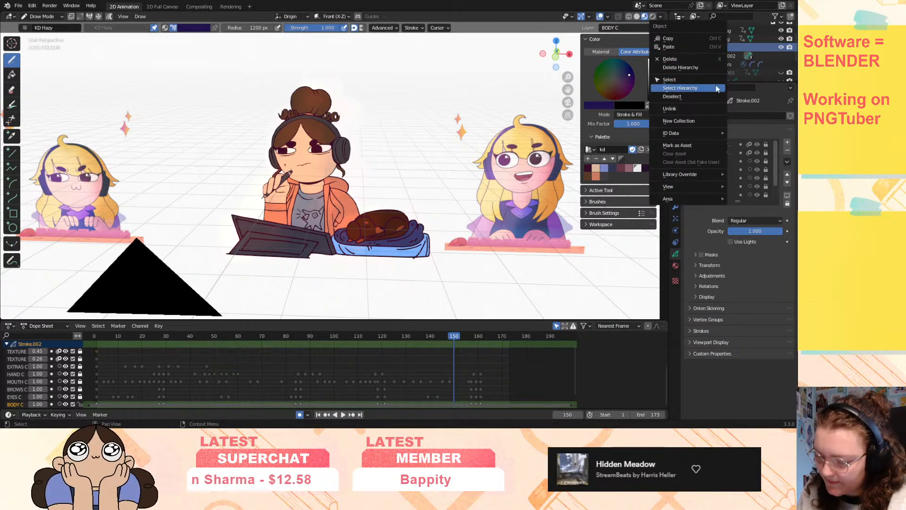
pyautogui.click(703, 48)
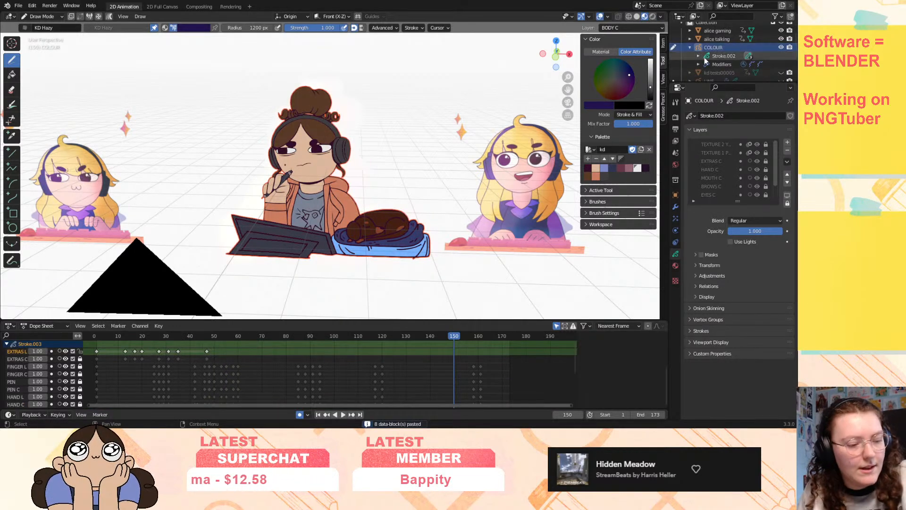
pyautogui.click(711, 54)
# - Copy the COLOUR grease pencil object and paste the duplicate into the same collection
pyautogui.rightClick(721, 47)
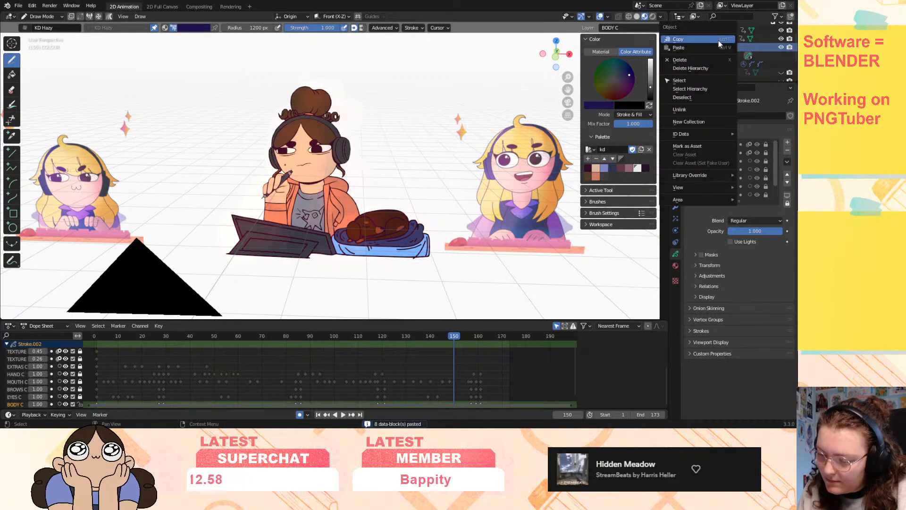
pyautogui.click(715, 40)
pyautogui.rightClick(708, 47)
pyautogui.click(706, 58)
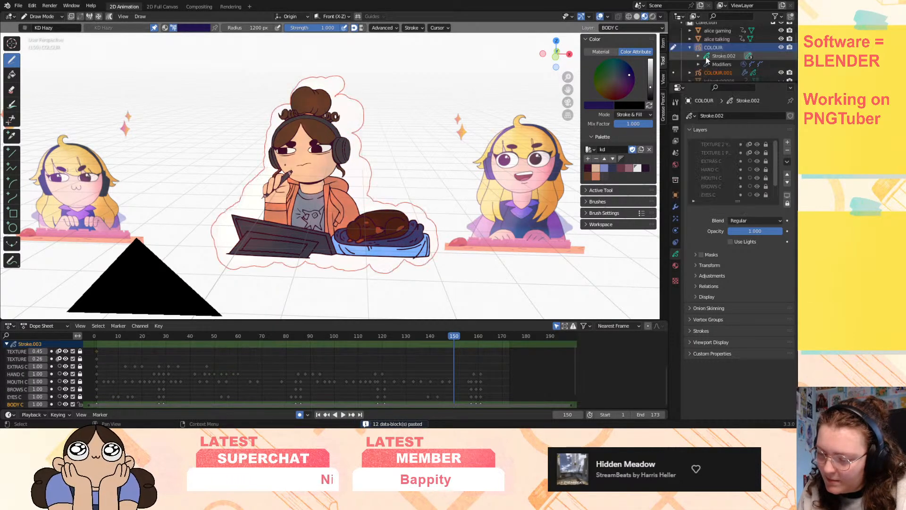
# - Rename the pasted copy of COLOUR as TEXTURE and hide the original COLOUR object
pyautogui.click(690, 48)
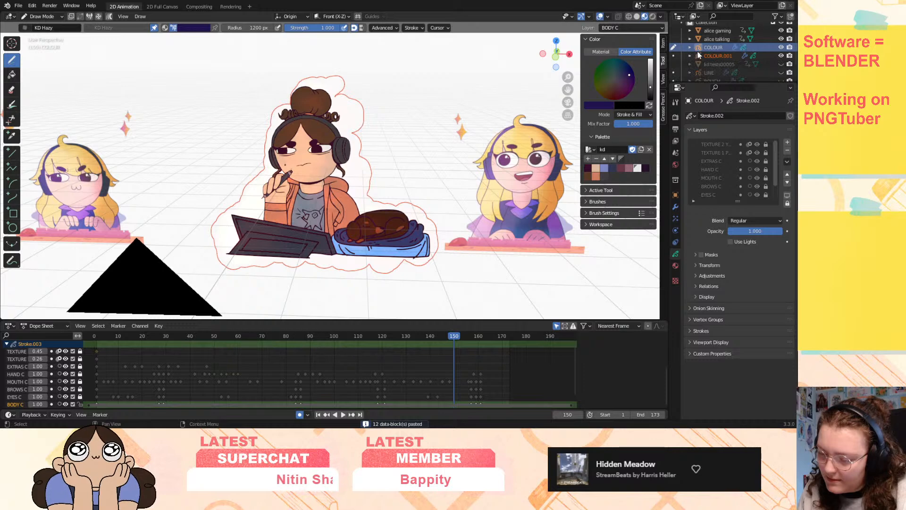
pyautogui.doubleClick(712, 55)
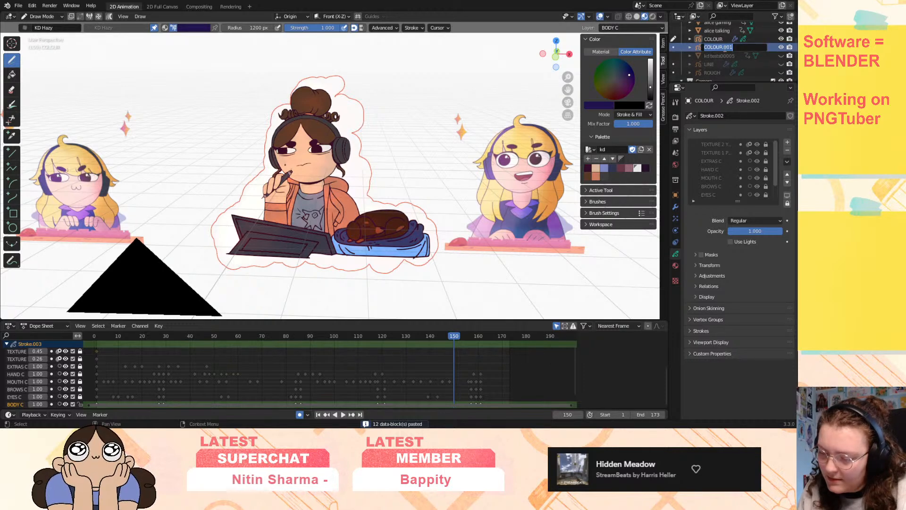
pyautogui.write('TEXTU')
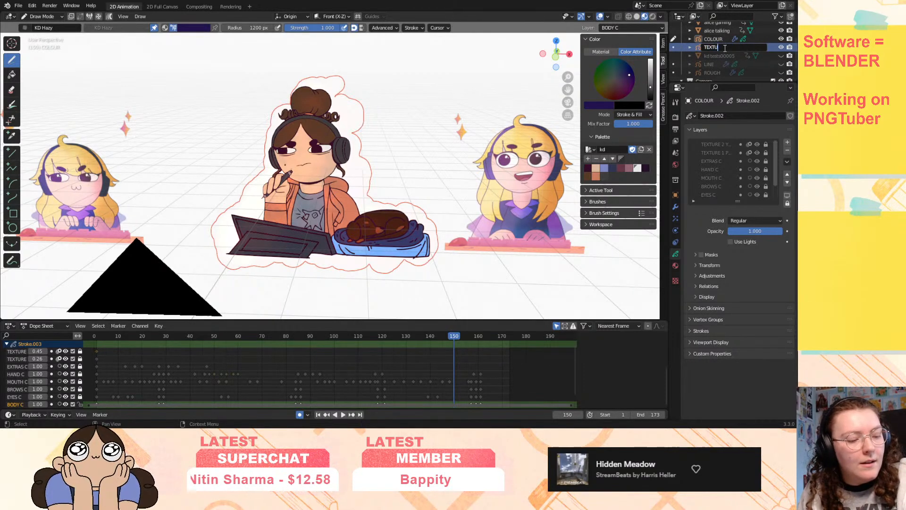
pyautogui.write('RE')
pyautogui.press('Return')
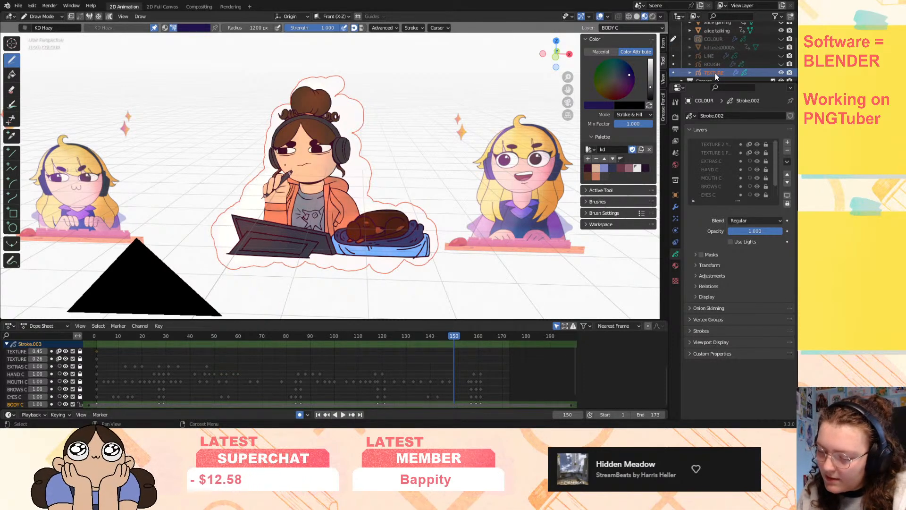
# - Leave Draw Mode for Object Mode and make the TEXTURE object's stroke data active
pyautogui.click(689, 72)
pyautogui.click(674, 40)
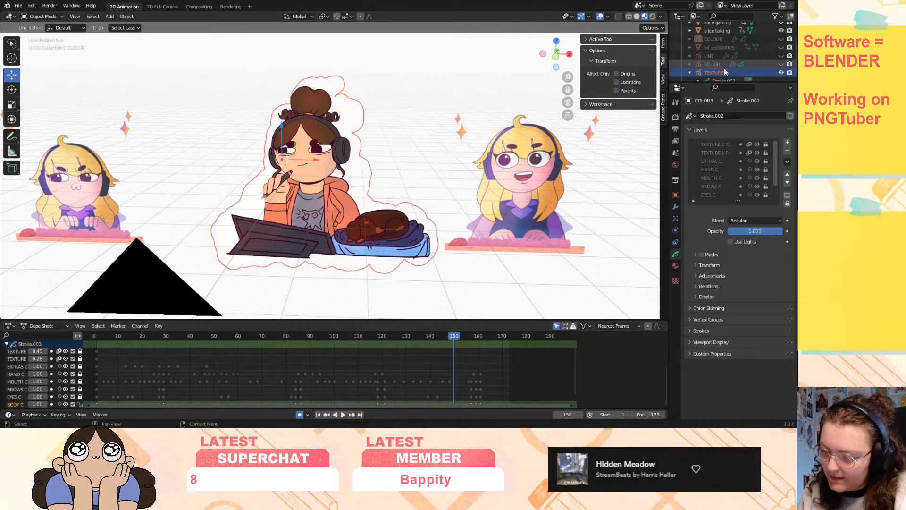
pyautogui.scroll(-1, 723, 68)
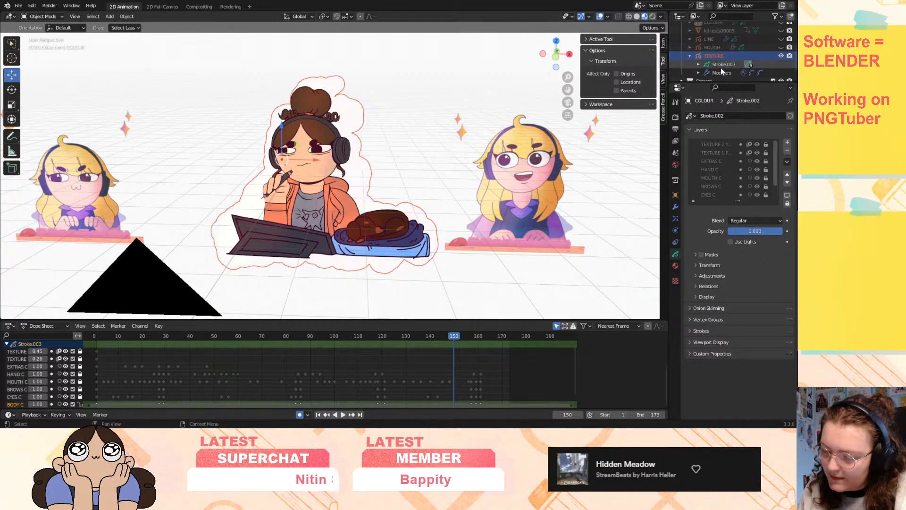
pyautogui.click(722, 67)
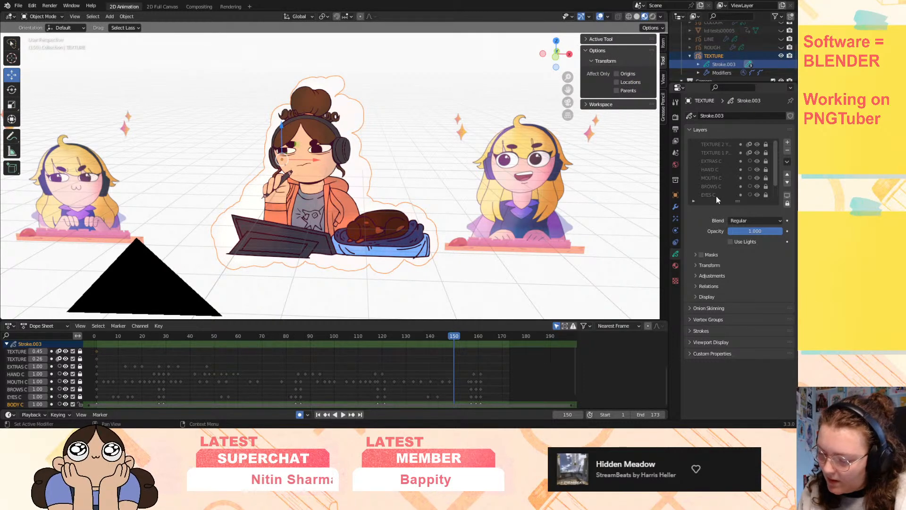
# - Toggle the visibility of the TEXTURE object's BODY C layer to check what it contains
pyautogui.scroll(-3, 720, 176)
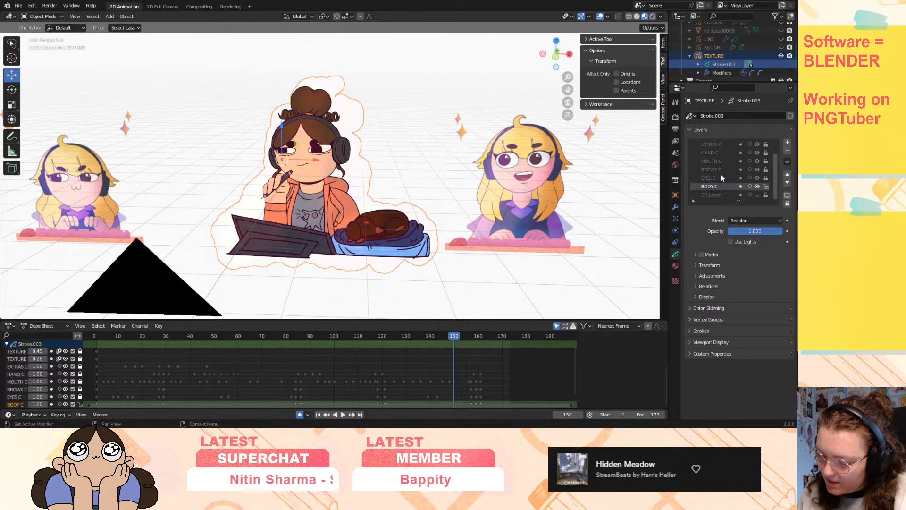
pyautogui.click(757, 187)
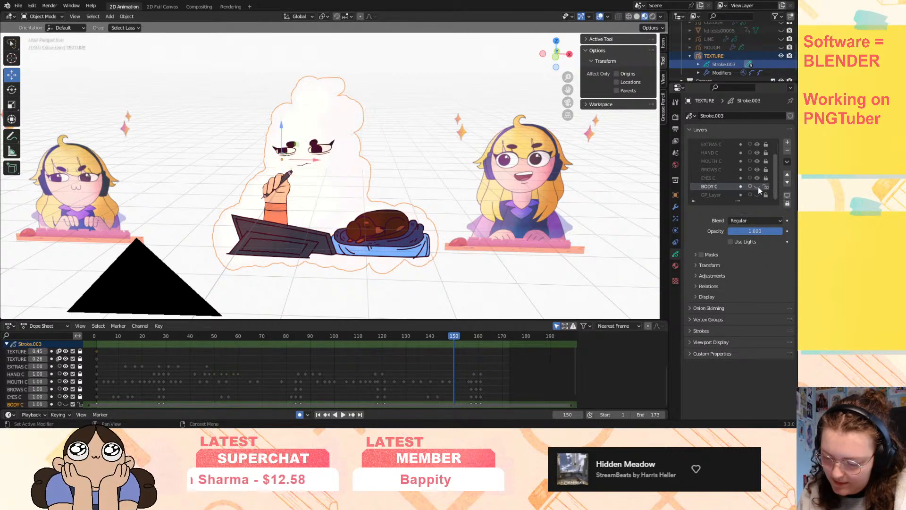
pyautogui.click(757, 187)
pyautogui.click(757, 186)
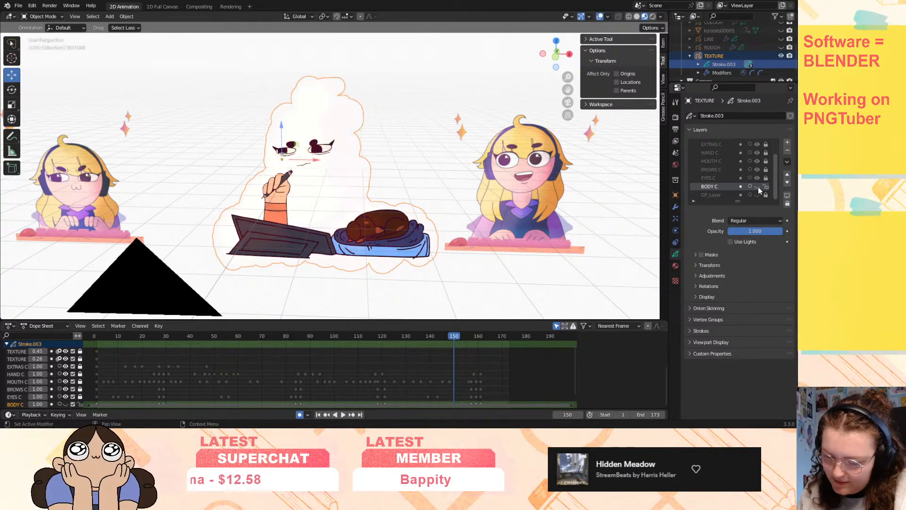
pyautogui.click(757, 186)
# - Delete the GP_Layer layer from the TEXTURE object and make BODY C the active layer
pyautogui.click(712, 195)
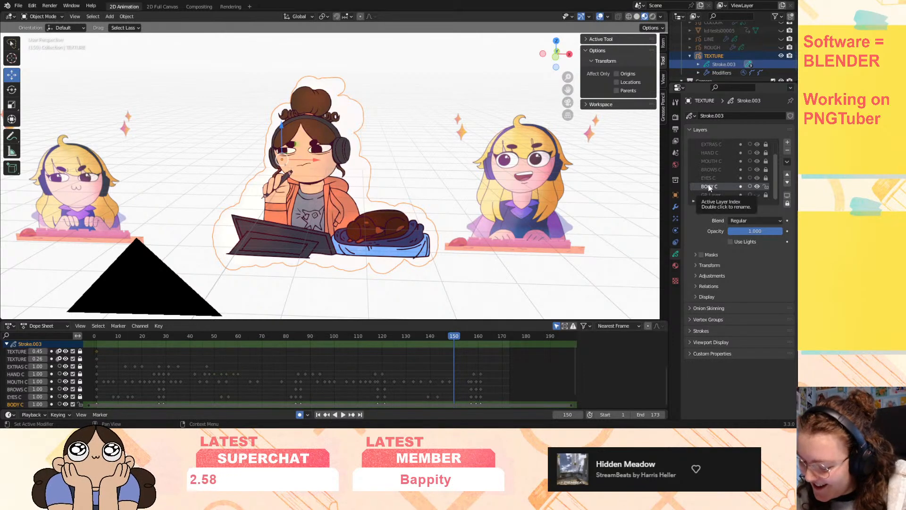
pyautogui.click(786, 151)
pyautogui.scroll(1, 727, 198)
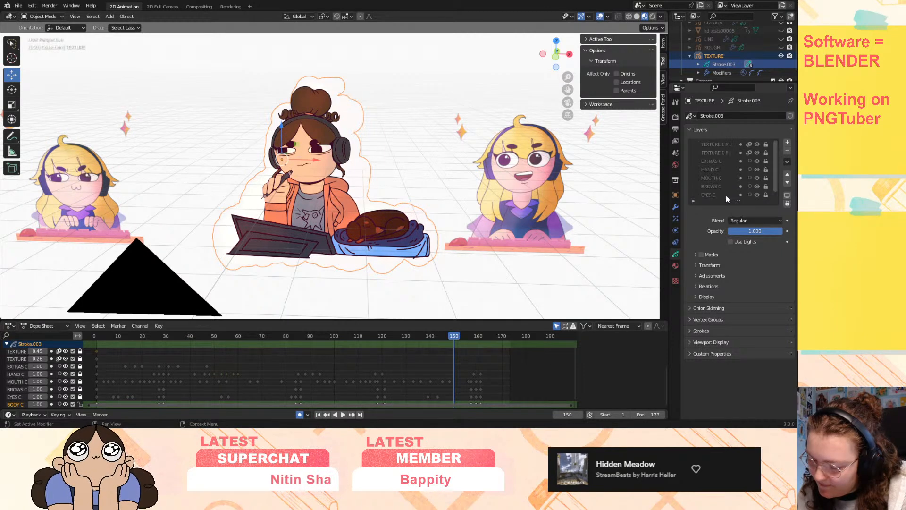
pyautogui.click(724, 161)
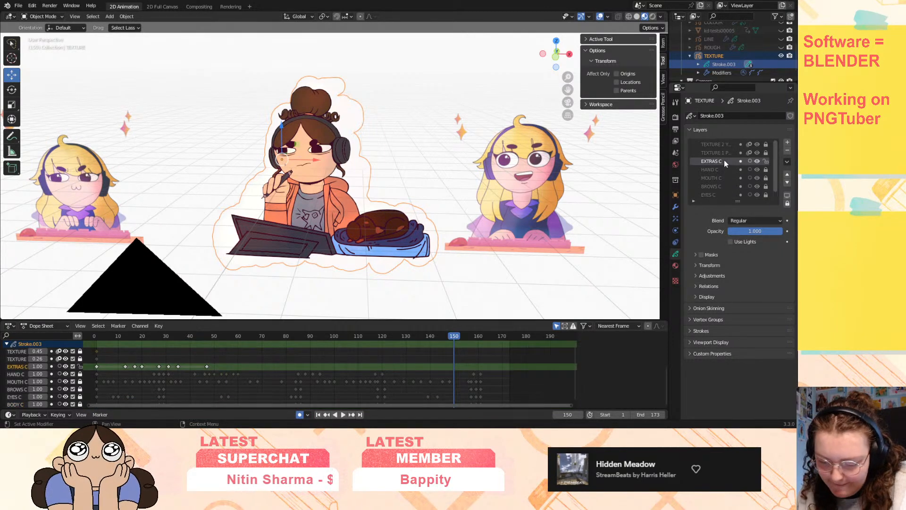
pyautogui.scroll(-1, 725, 171)
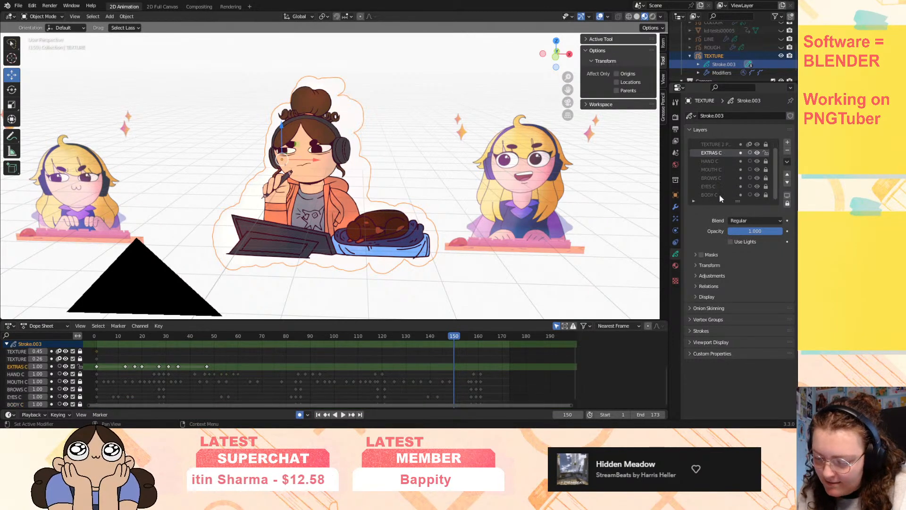
pyautogui.click(717, 195)
pyautogui.scroll(1, 760, 164)
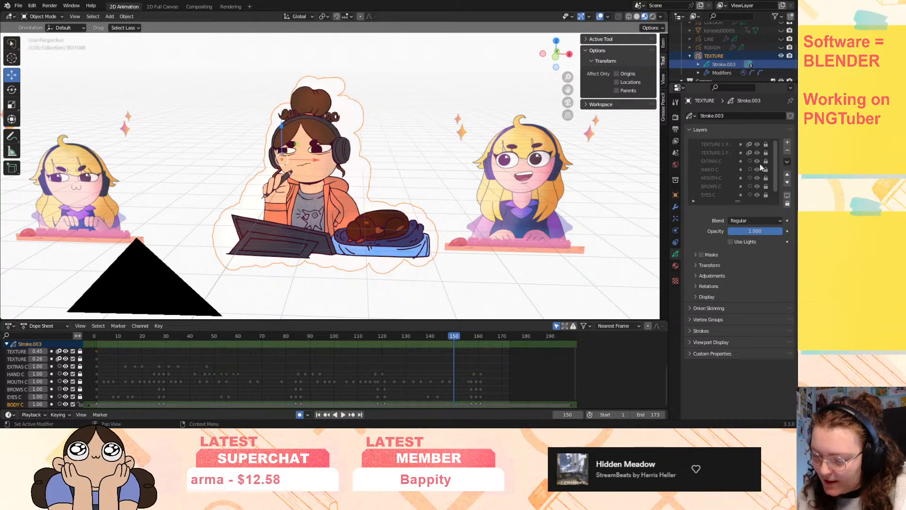
# - Hide the TEXTURE 2 YELL and TEXTURE 1 PINK layers and unlock the layers from EXTRAS C down to BODY C
pyautogui.click(757, 144)
pyautogui.click(757, 152)
pyautogui.moveTo(765, 162); pyautogui.dragTo(766, 202)
pyautogui.scroll(-1, 772, 189)
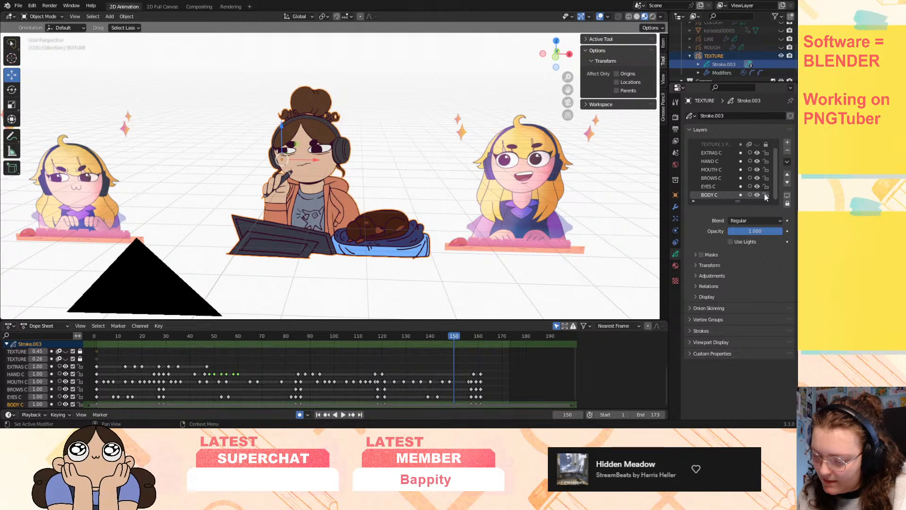
pyautogui.scroll(1, 763, 196)
# - Try to merge all layers of the TEXTURE object into EXTRAS C, and undo the merge
pyautogui.click(726, 162)
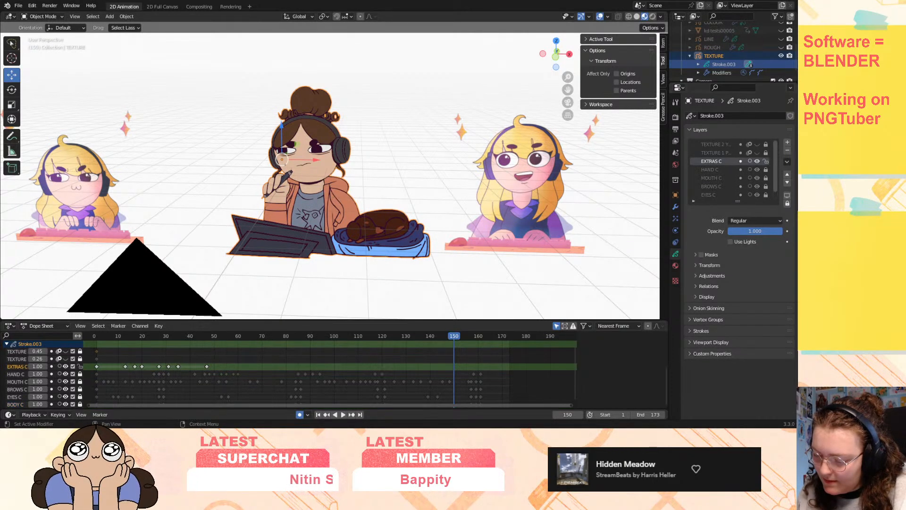
pyautogui.click(786, 162)
pyautogui.click(740, 257)
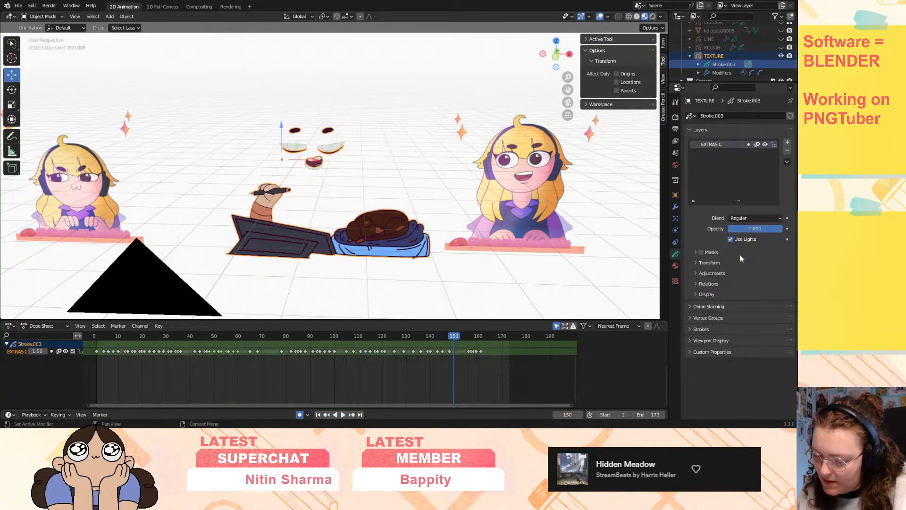
pyautogui.hotkey('ctrl', 'z')
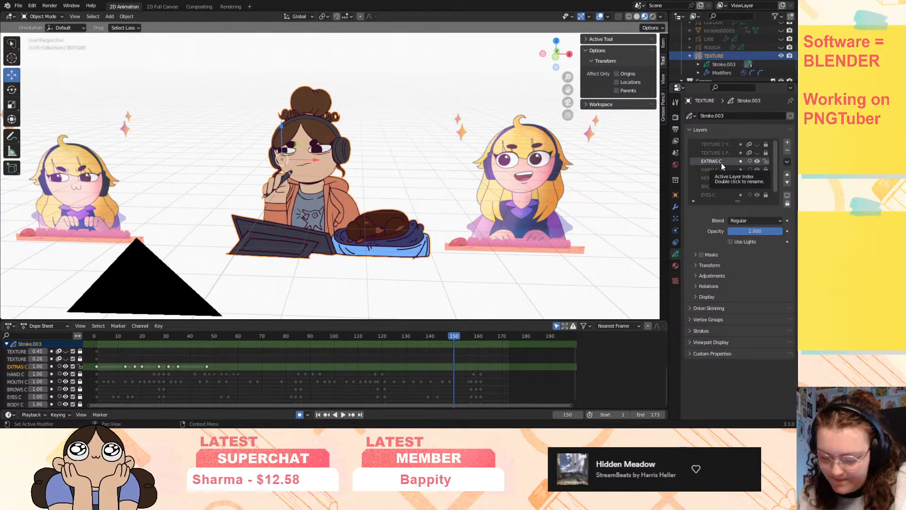
# - Play the animation from the start with the texture layers hidden, and show TEXTURE 2 YELL and TEXTURE 1 PINK again
pyautogui.moveTo(341, 404); pyautogui.dragTo(271, 401)
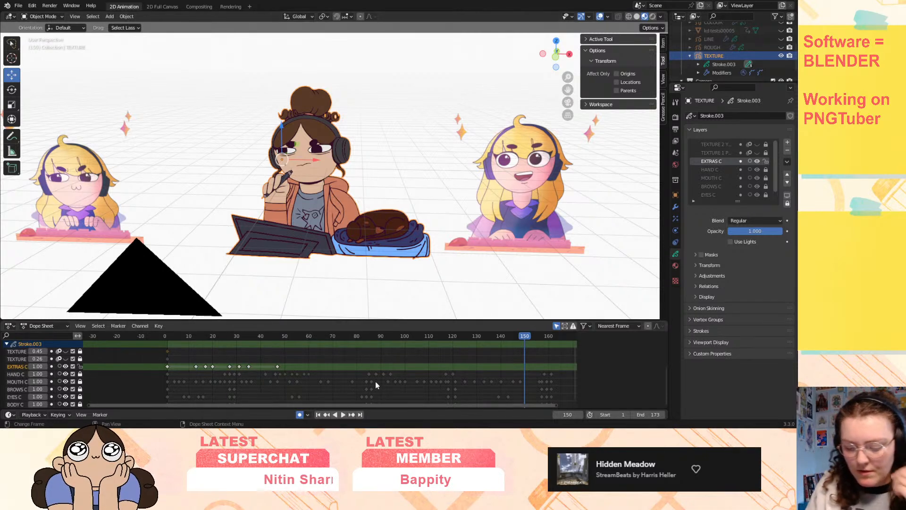
pyautogui.click(318, 415)
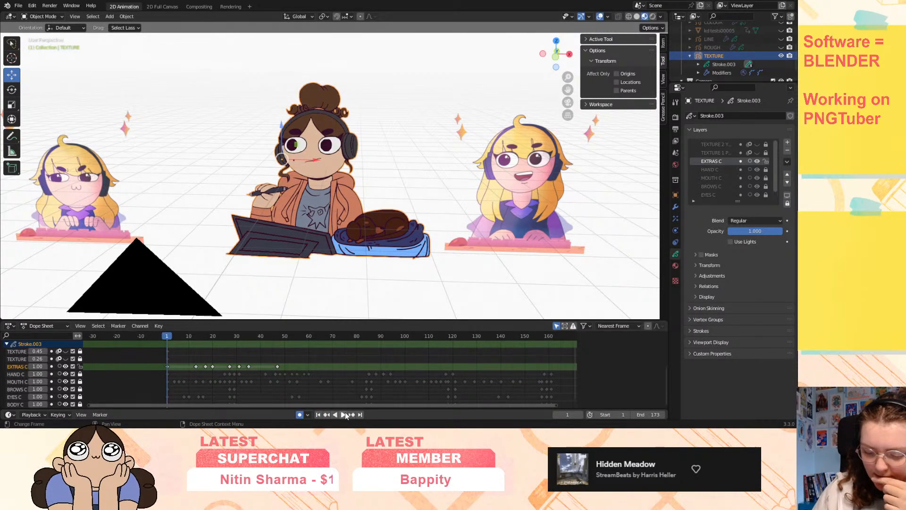
pyautogui.click(345, 415)
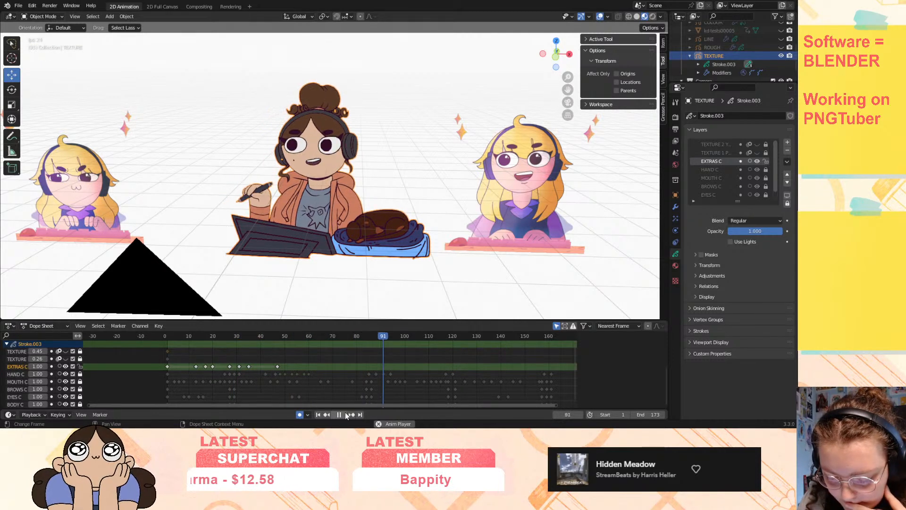
pyautogui.click(345, 415)
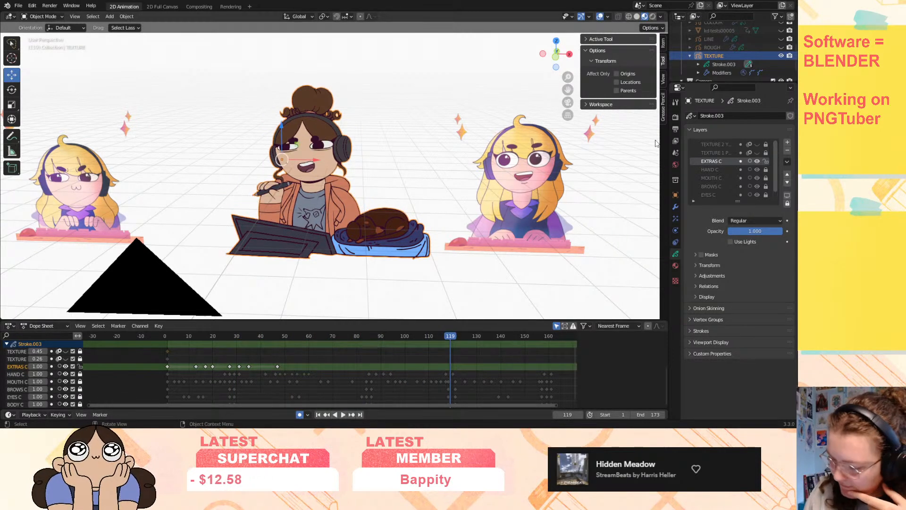
pyautogui.click(757, 145)
pyautogui.click(757, 152)
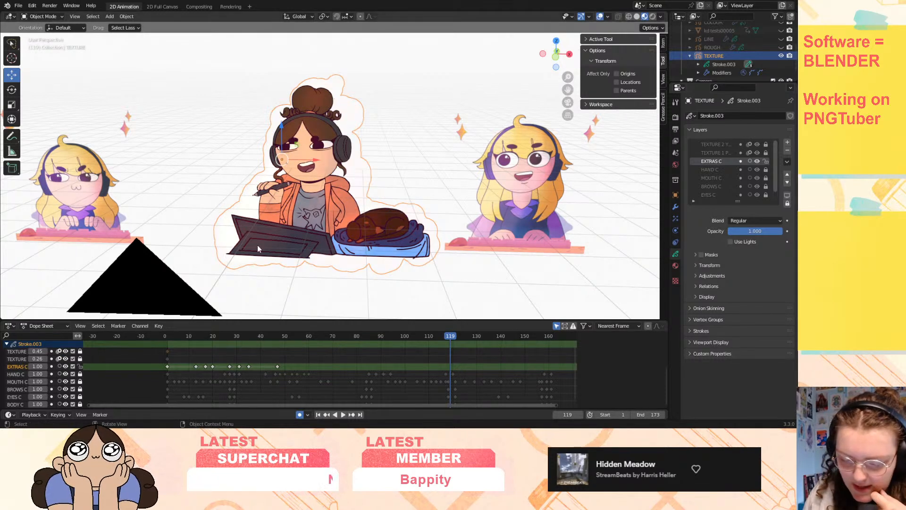
# - Enable masks on the BODY C layer of TEXTURE and add TEXTURE 1 PINK and TEXTURE 2 YELL as mask layers
pyautogui.click(721, 169)
pyautogui.click(721, 193)
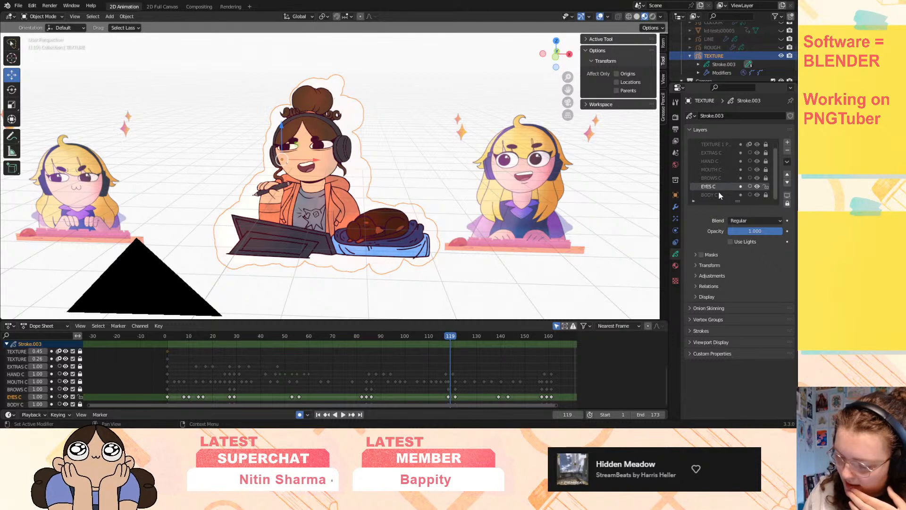
pyautogui.click(719, 194)
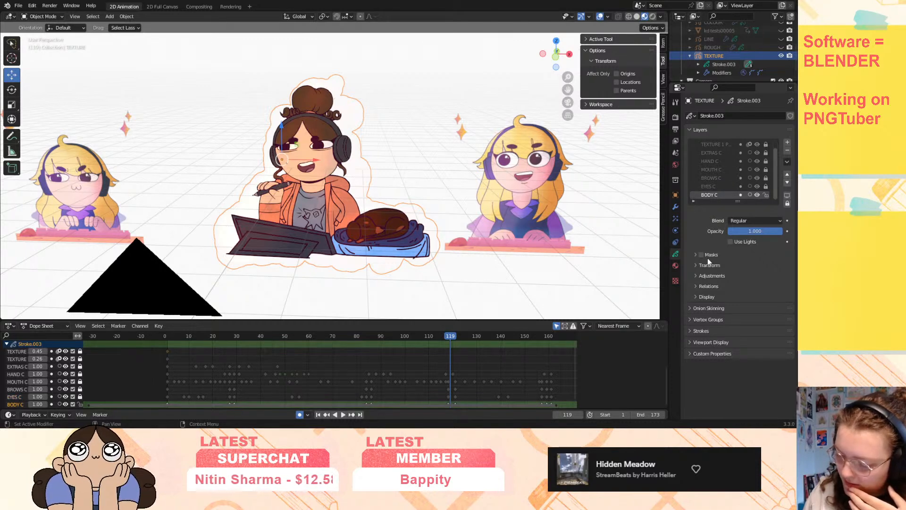
pyautogui.click(696, 255)
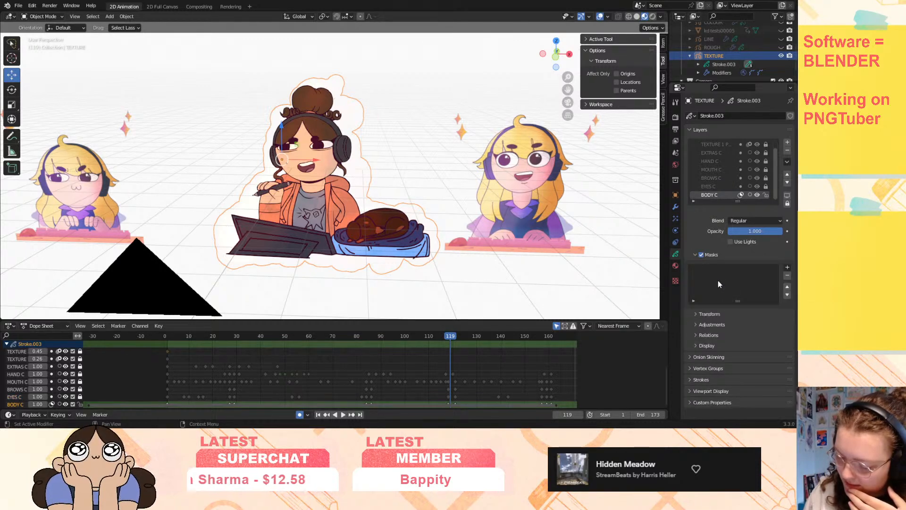
pyautogui.click(788, 267)
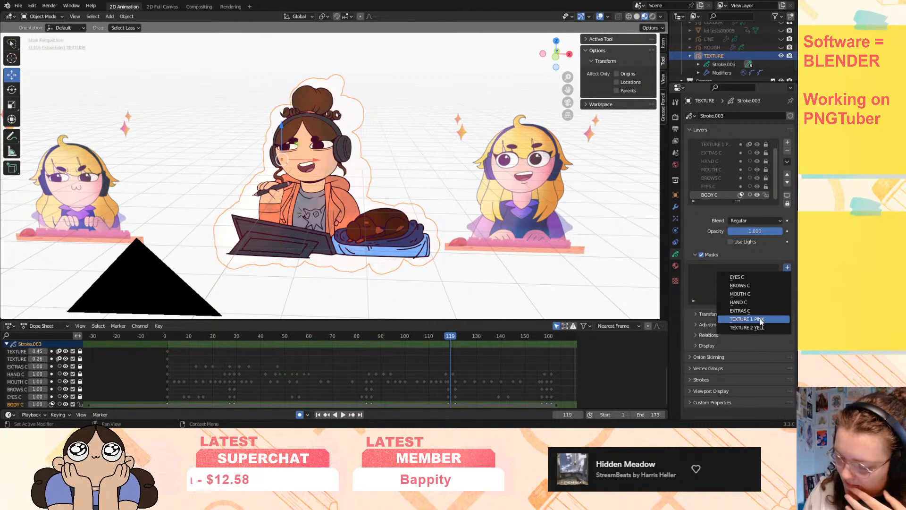
pyautogui.click(747, 319)
pyautogui.click(787, 267)
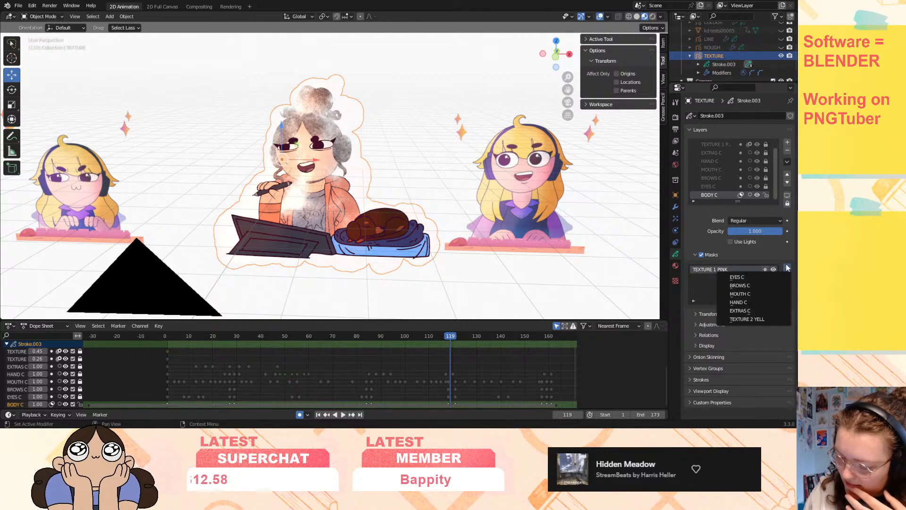
pyautogui.click(755, 320)
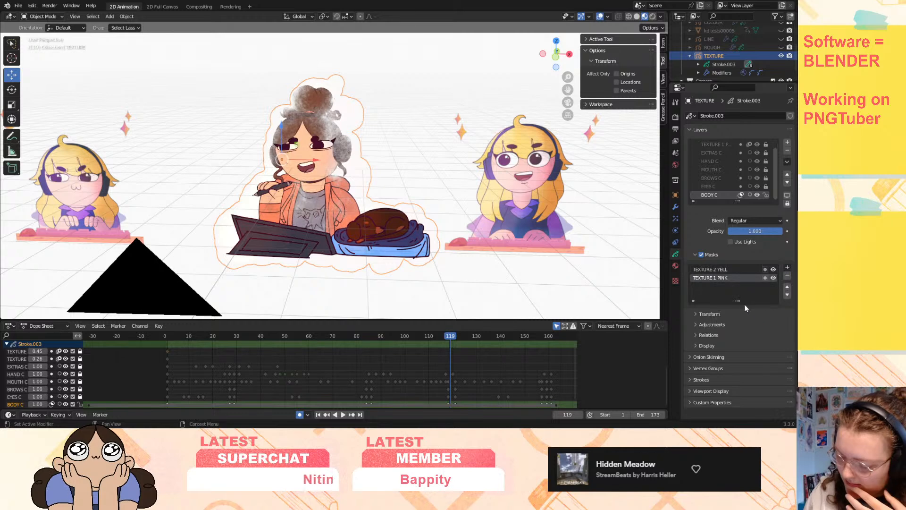
pyautogui.click(729, 268)
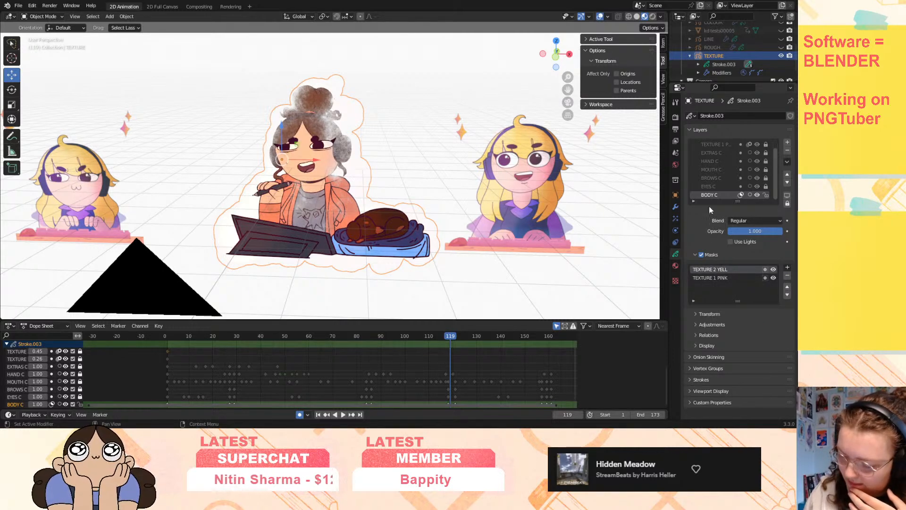
# - Make TEXTURE 1 PINK the active layer and play the masked animation from the start through the camera
pyautogui.click(731, 145)
pyautogui.scroll(1, 727, 155)
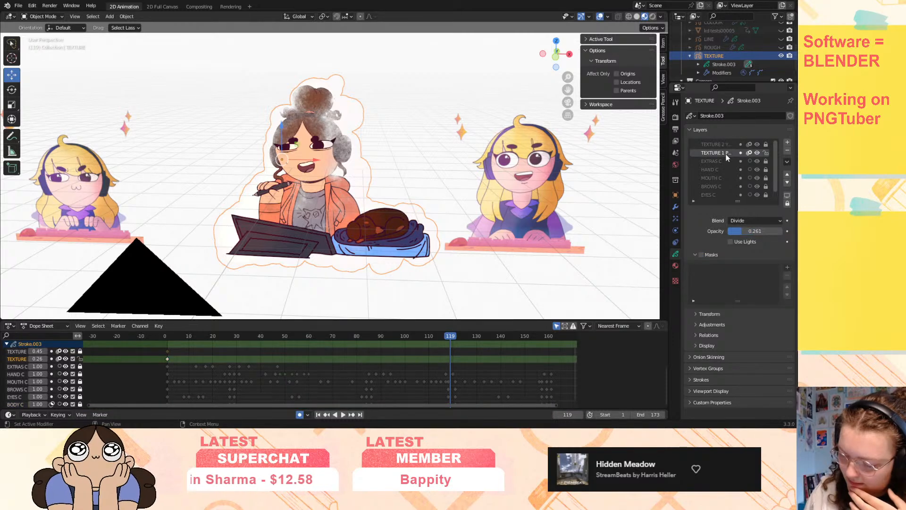
pyautogui.click(318, 414)
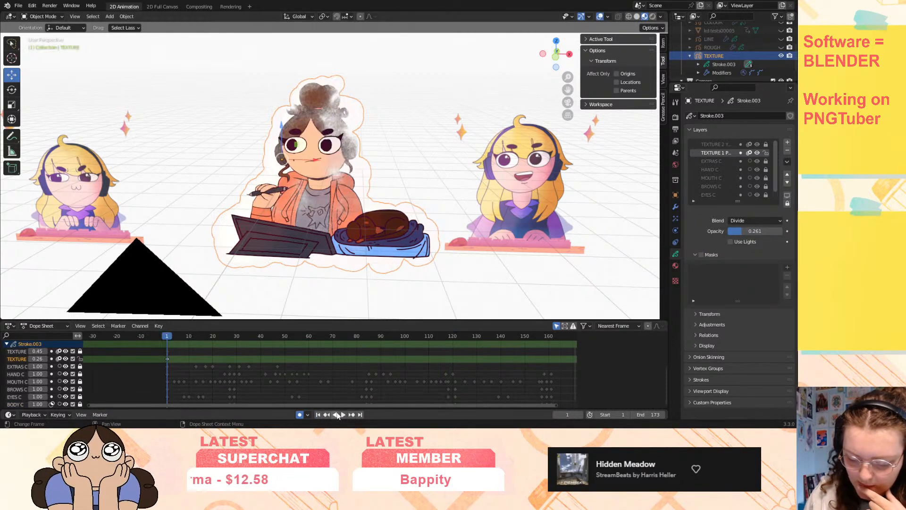
pyautogui.click(343, 414)
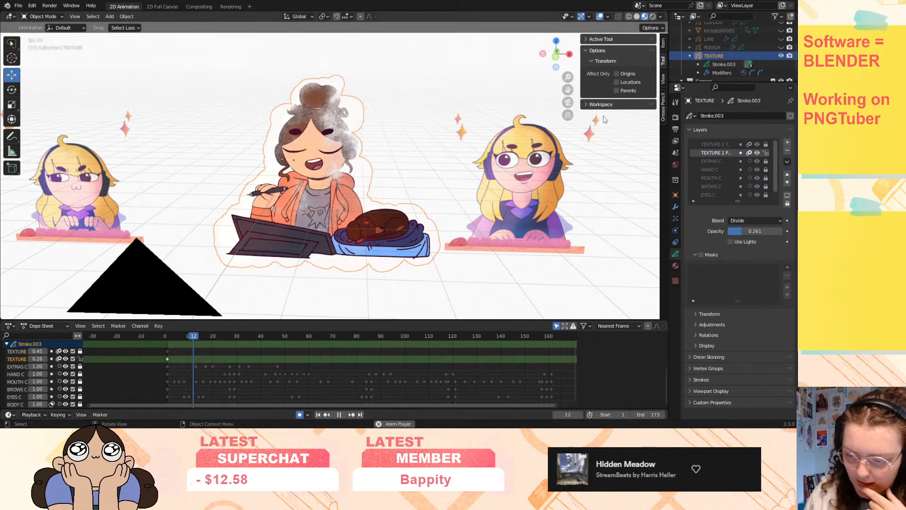
pyautogui.click(568, 103)
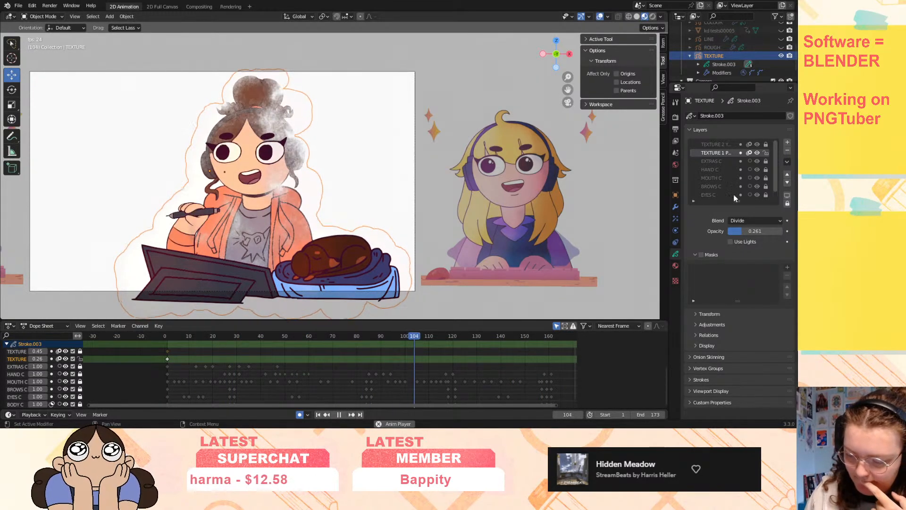
pyautogui.scroll(-1, 710, 153)
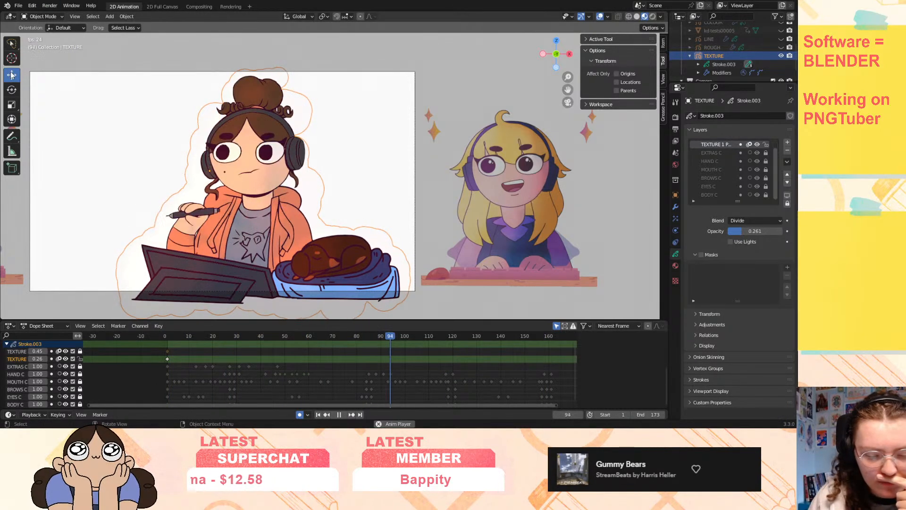
pyautogui.click(339, 415)
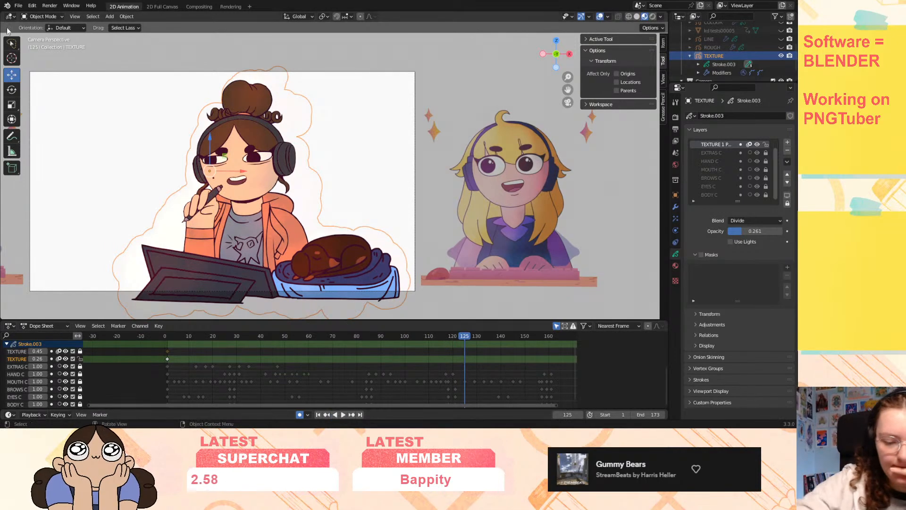
# - Try to scale the TEXTURE object, undo the scaling, and return to frame 1
pyautogui.click(11, 104)
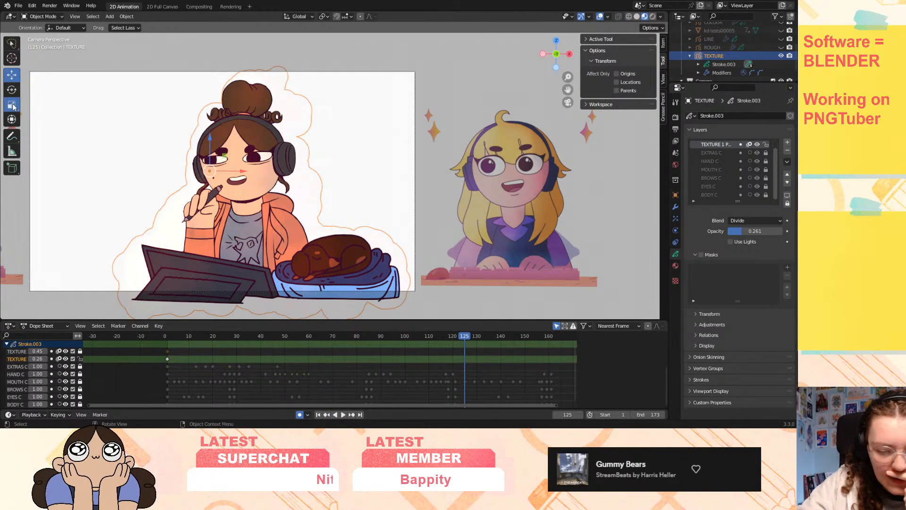
pyautogui.moveTo(211, 142); pyautogui.dragTo(239, 133)
pyautogui.hotkey('ctrl', 'z')
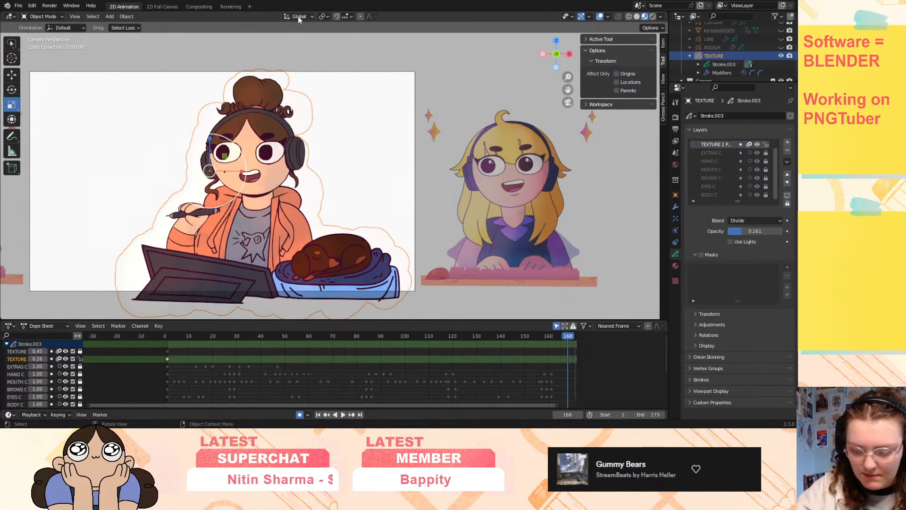
pyautogui.hotkey('shift', 'Left')
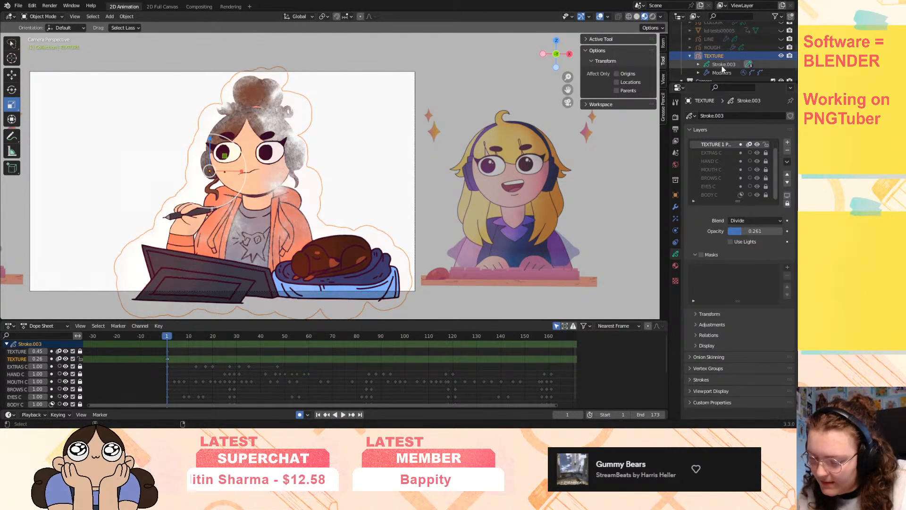
# - Undo the mask, layer and object changes back to before the TEXTURE object was duplicated from COLOUR
pyautogui.hotkey('ctrl', 'z')
pyautogui.hotkey('ctrl', 'z')
pyautogui.hotkey('ctrl', 'z')
pyautogui.hotkey('ctrl', 'z')
pyautogui.hotkey('ctrl', 'z')
pyautogui.hotkey('ctrl', 'z')
pyautogui.hotkey('ctrl', 'z')
pyautogui.hotkey('ctrl', 'z')
pyautogui.hotkey('ctrl', 'z')
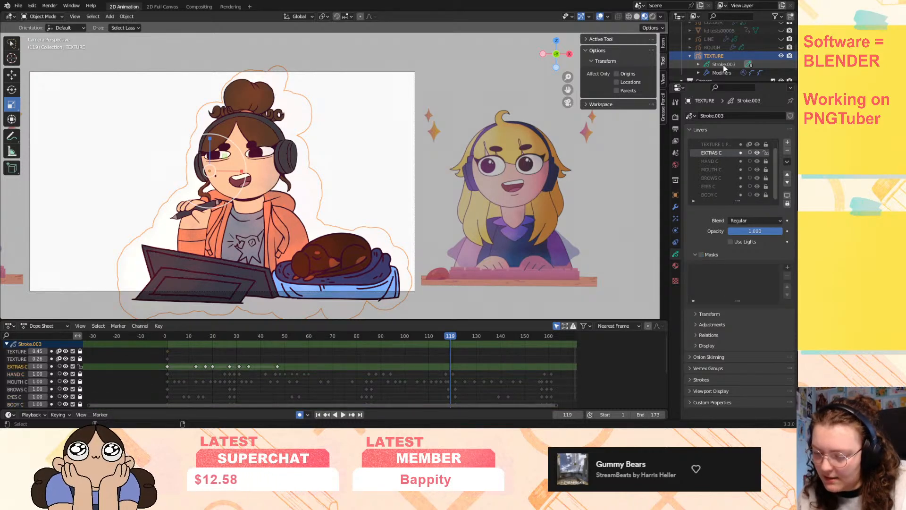
pyautogui.hotkey('ctrl', 'z')
pyautogui.hotkey('ctrl', 'z')
pyautogui.hotkey('ctrl', 'z')
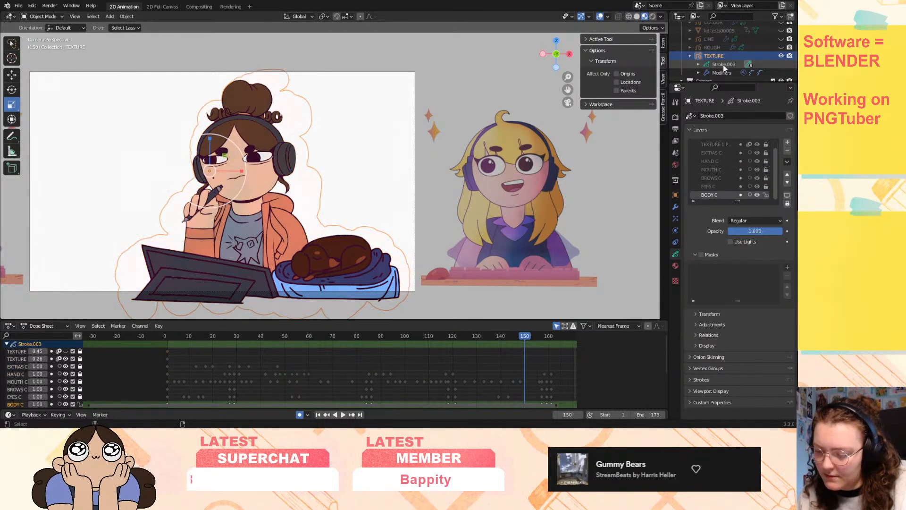
pyautogui.hotkey('ctrl', 'z')
pyautogui.hotkey('ctrl', 'z')
pyautogui.hotkey('ctrl', 'z')
pyautogui.hotkey('ctrl', 'z')
pyautogui.hotkey('ctrl', 'z')
pyautogui.hotkey('ctrl', 'z')
pyautogui.hotkey('ctrl', 'z')
pyautogui.hotkey('ctrl', 'z')
pyautogui.hotkey('ctrl', 'z')
pyautogui.hotkey('ctrl', 'z')
pyautogui.hotkey('ctrl', 'z')
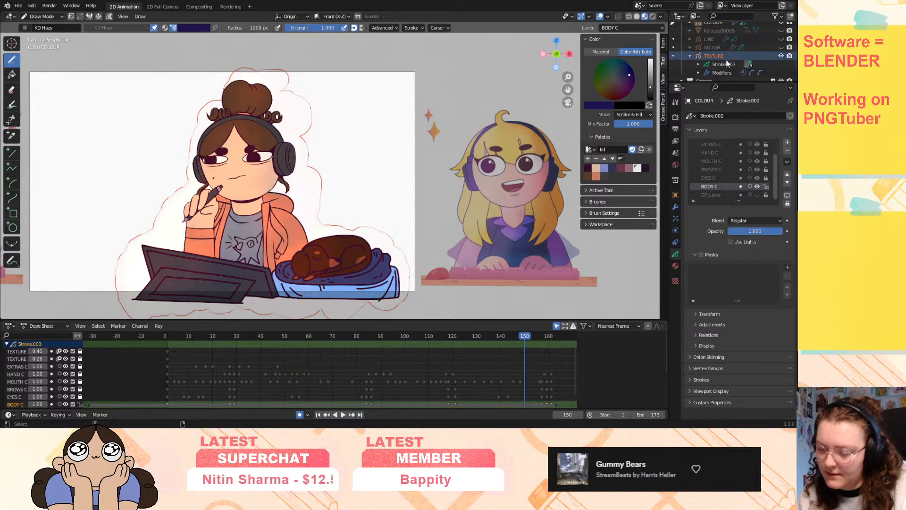
pyautogui.hotkey('ctrl', 'z')
pyautogui.hotkey('ctrl', 'z')
pyautogui.hotkey('ctrl', 'z')
pyautogui.hotkey('ctrl', 'z')
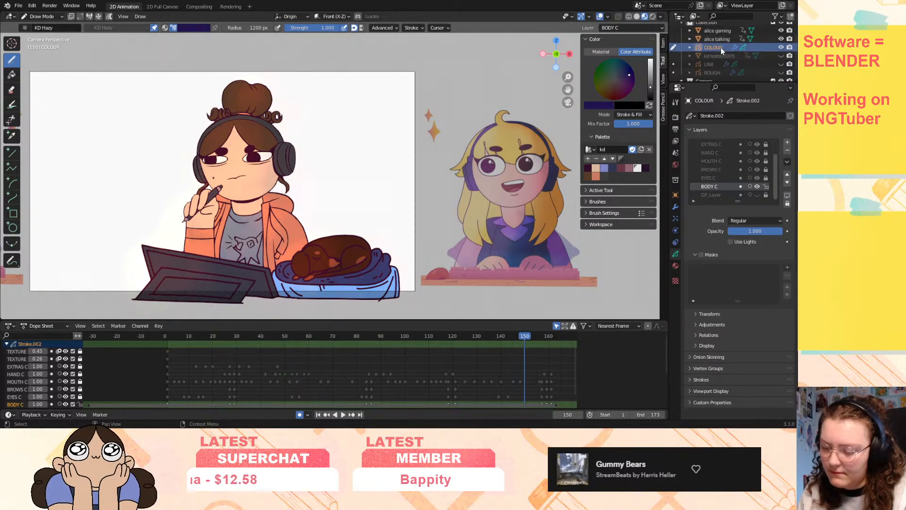
# - Expand the COLOUR object, play its animation from the start, and check its layer stack
pyautogui.click(690, 47)
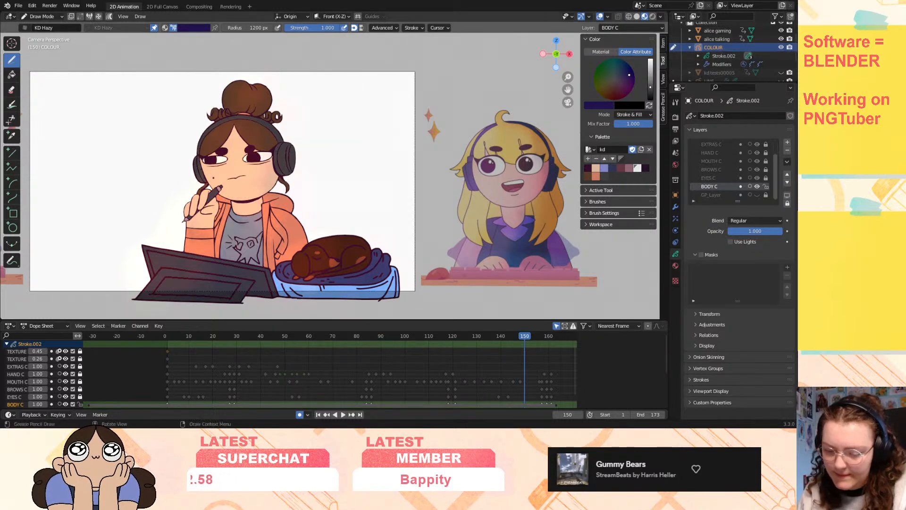
pyautogui.click(319, 415)
pyautogui.click(343, 415)
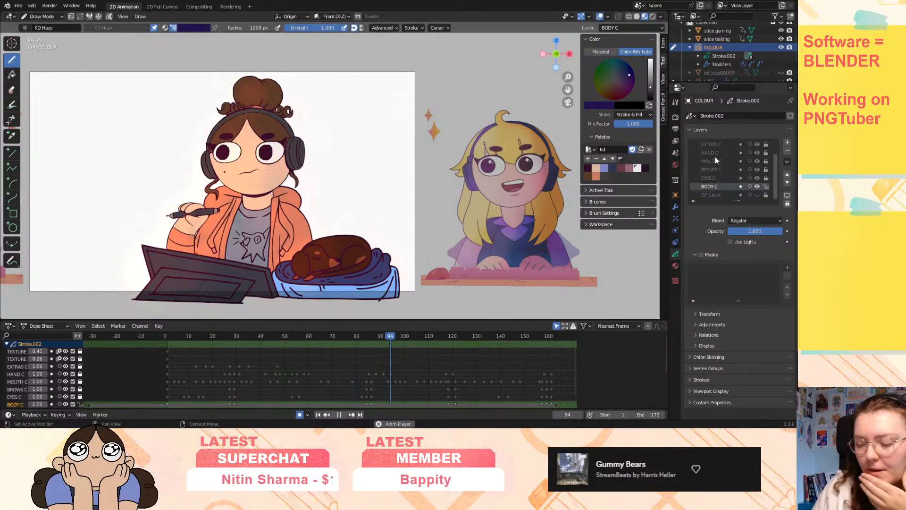
pyautogui.scroll(2, 716, 155)
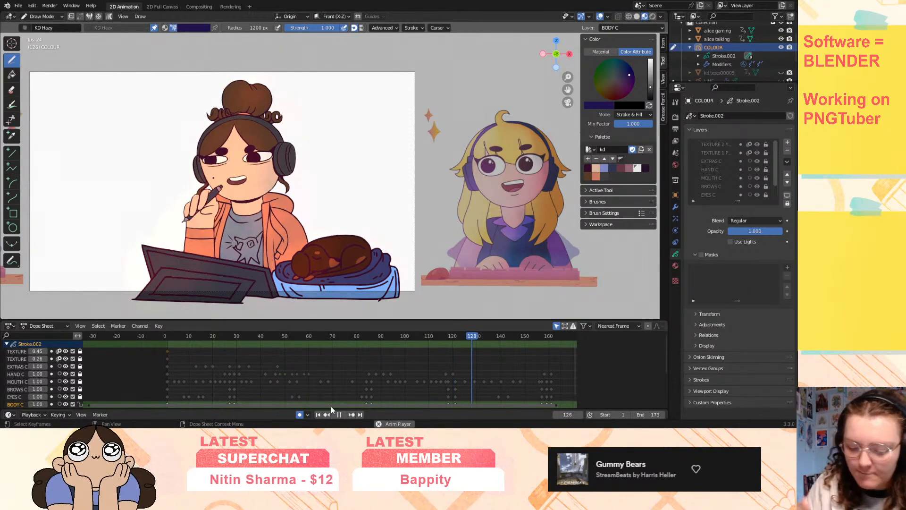
pyautogui.click(341, 414)
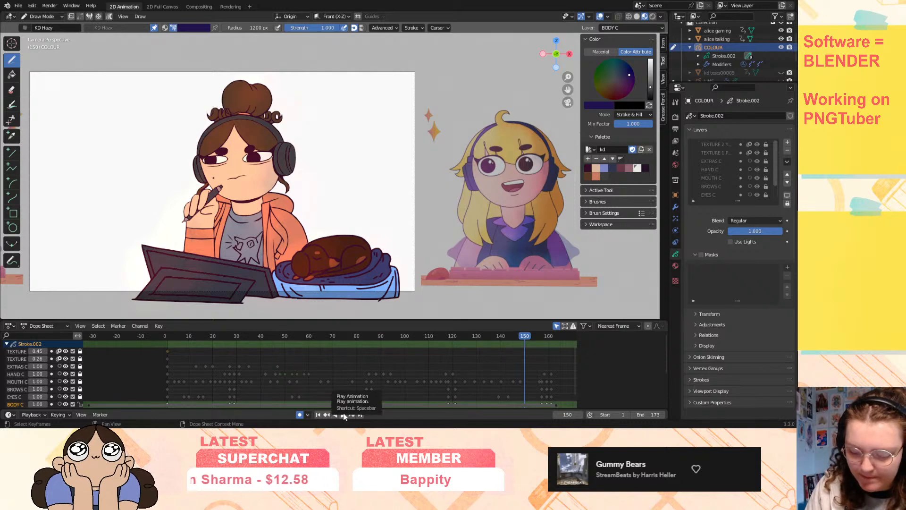
# - Replay the animation up to a stop at frame 10 and save the Blender file
pyautogui.click(343, 415)
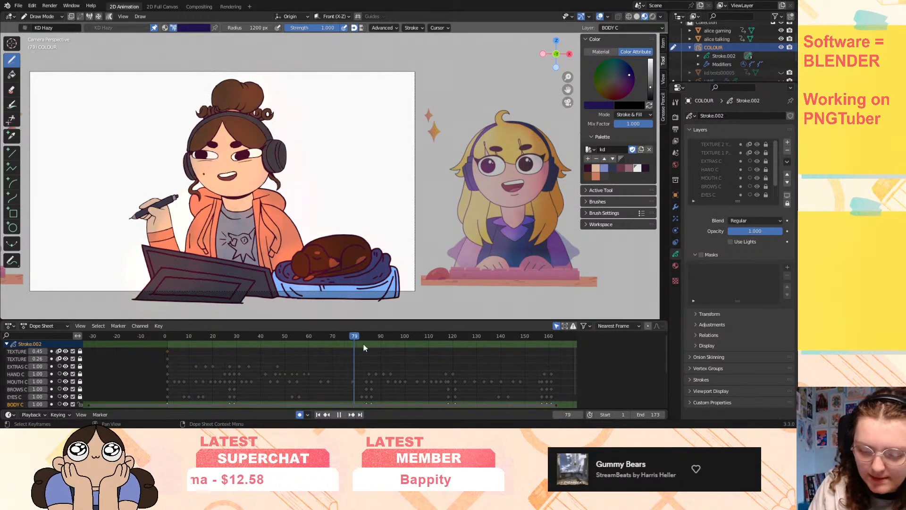
pyautogui.press('space')
pyautogui.moveTo(299, 337); pyautogui.dragTo(185, 351)
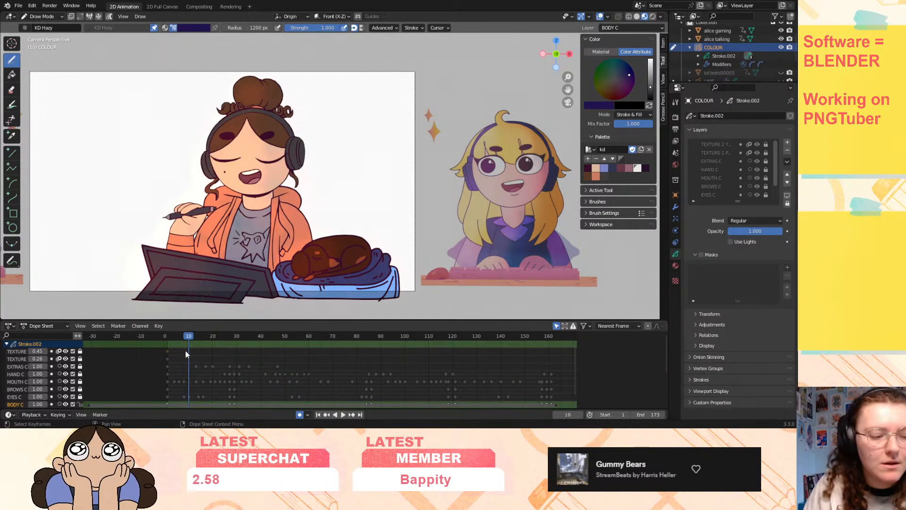
pyautogui.hotkey('ctrl', 's')
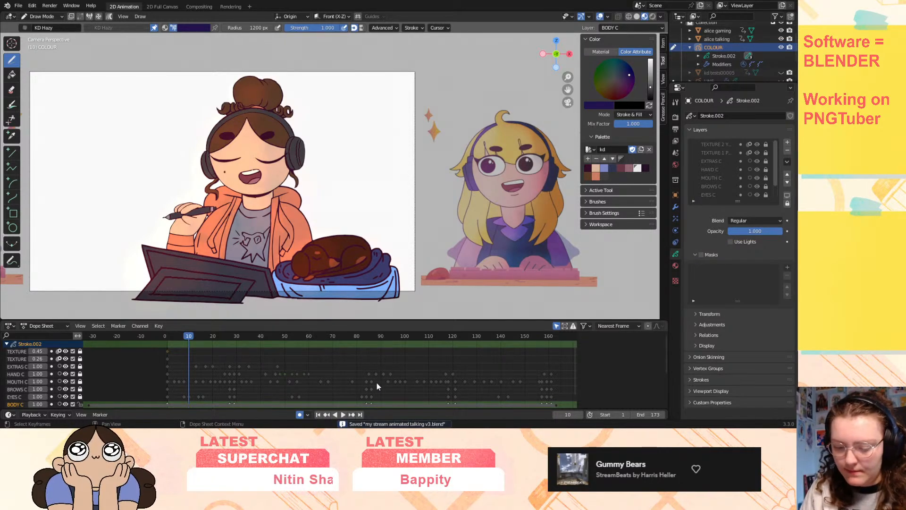
# - Play the animation again and scrub through the timeline to frame 104
pyautogui.press('space')
pyautogui.click(179, 338)
pyautogui.moveTo(180, 338)
pyautogui.mouseDown()
pyautogui.moveTo(168, 344)
pyautogui.moveTo(518, 343)
pyautogui.moveTo(468, 360)
pyautogui.moveTo(226, 380)
pyautogui.moveTo(441, 366)
pyautogui.moveTo(443, 378)
pyautogui.moveTo(403, 389)
pyautogui.moveTo(415, 385)
pyautogui.mouseUp()
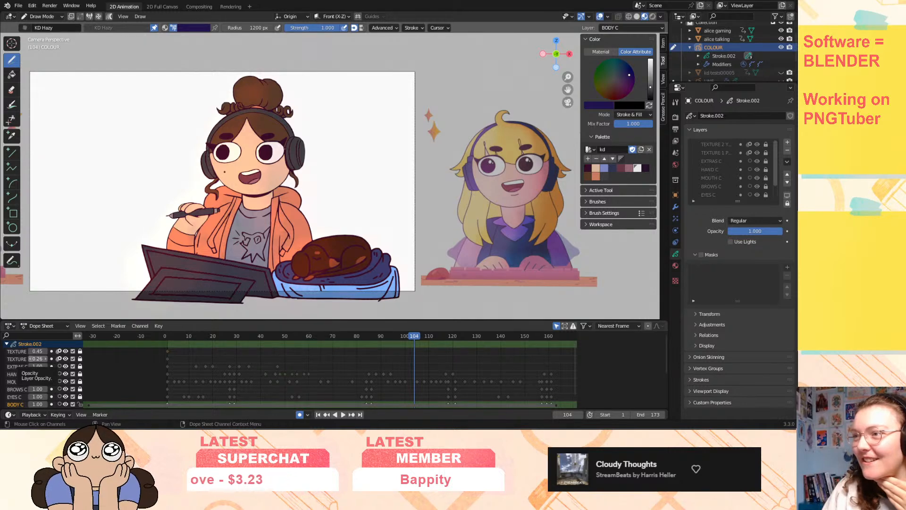
# - Switch to TVPaint, show the "adventure time reanimated" reference layer, and play the ADVT clip from its first image
pyautogui.hotkey('alt', 'Tab')
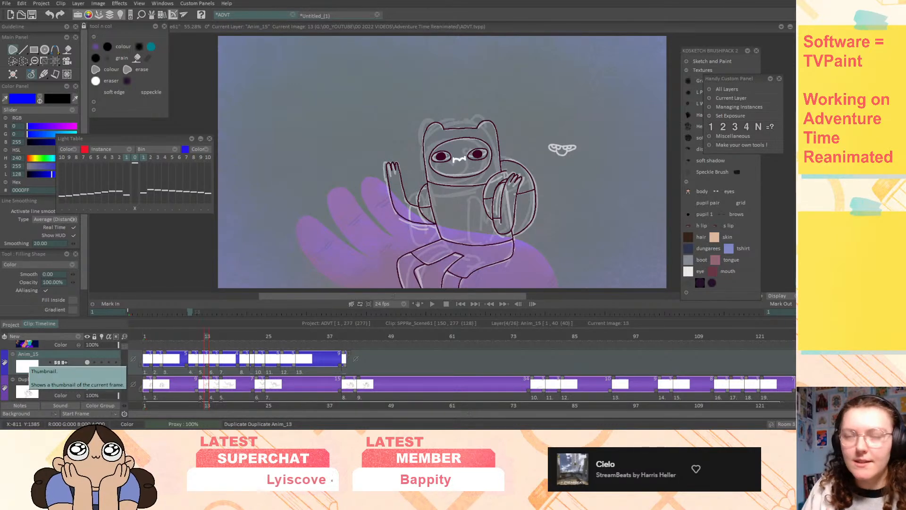
pyautogui.scroll(1, 6, 373)
pyautogui.click(88, 354)
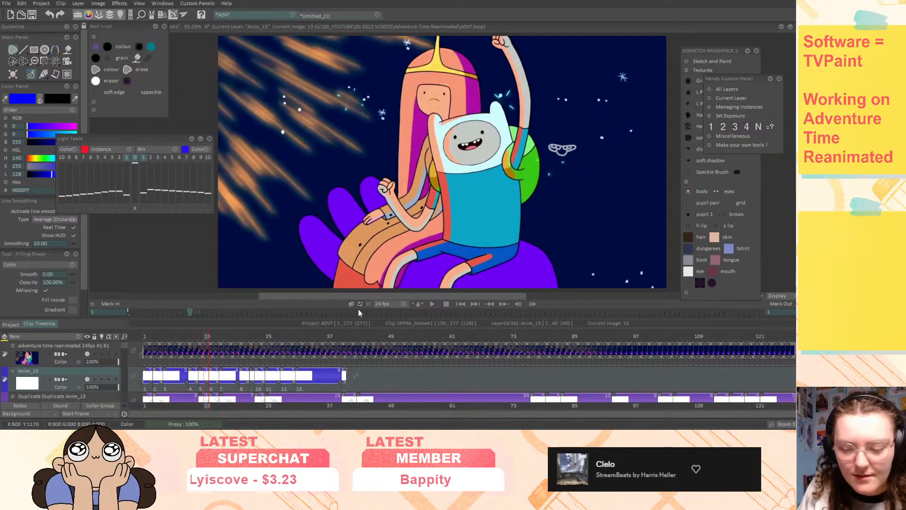
pyautogui.click(460, 304)
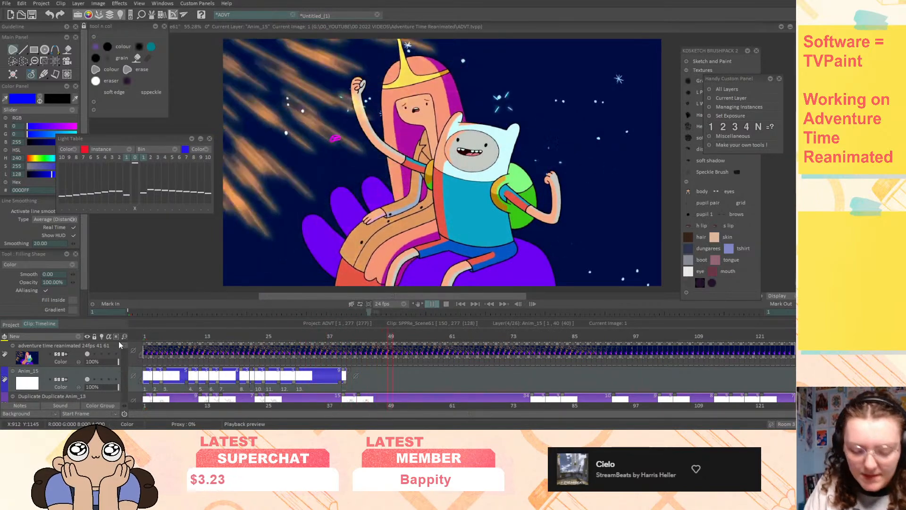
pyautogui.press('Return')
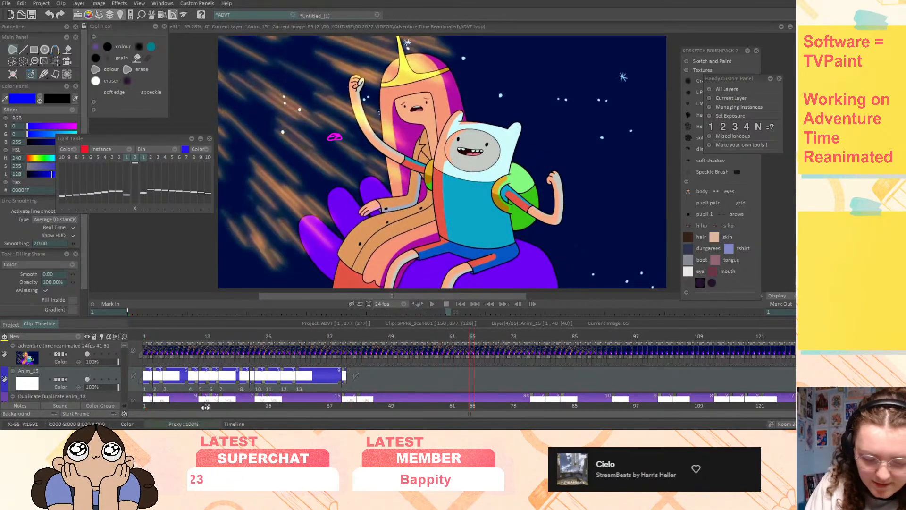
# - Hide the "adventure time reanimated" reference layer and go to image 4 of the clip
pyautogui.click(88, 354)
pyautogui.moveTo(165, 336)
pyautogui.mouseDown()
pyautogui.moveTo(146, 337)
pyautogui.moveTo(171, 338)
pyautogui.moveTo(159, 343)
pyautogui.mouseUp()
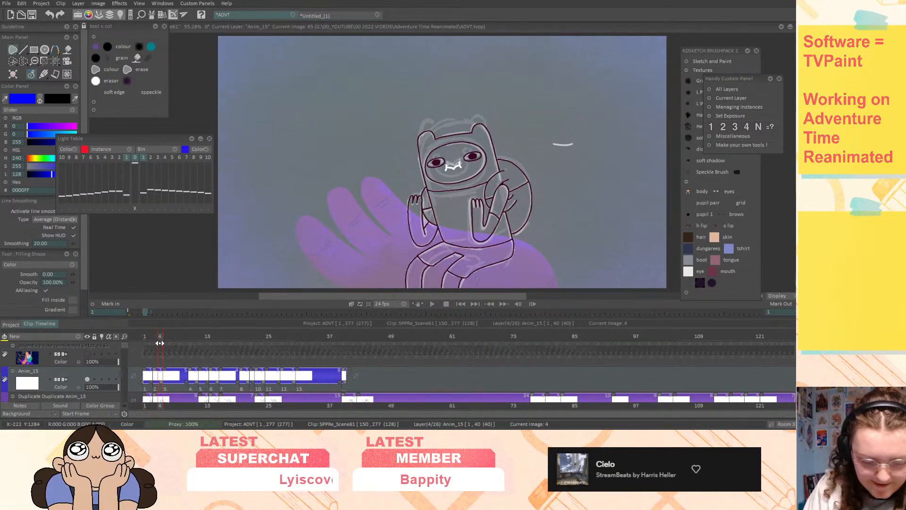
pyautogui.scroll(-1, 125, 351)
# - Toggle the Anim_15 layer's visibility off and on, and save the ADVT project
pyautogui.click(87, 367)
pyautogui.click(88, 367)
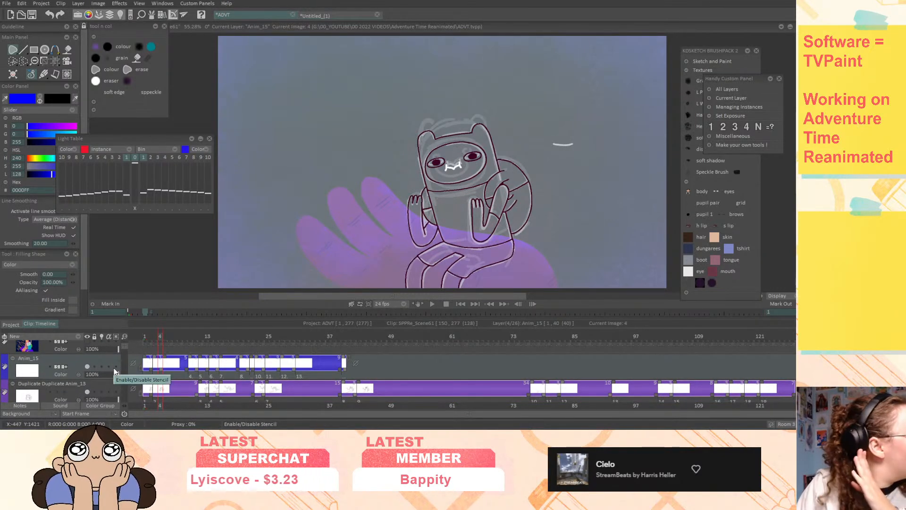
pyautogui.hotkey('ctrl', 's')
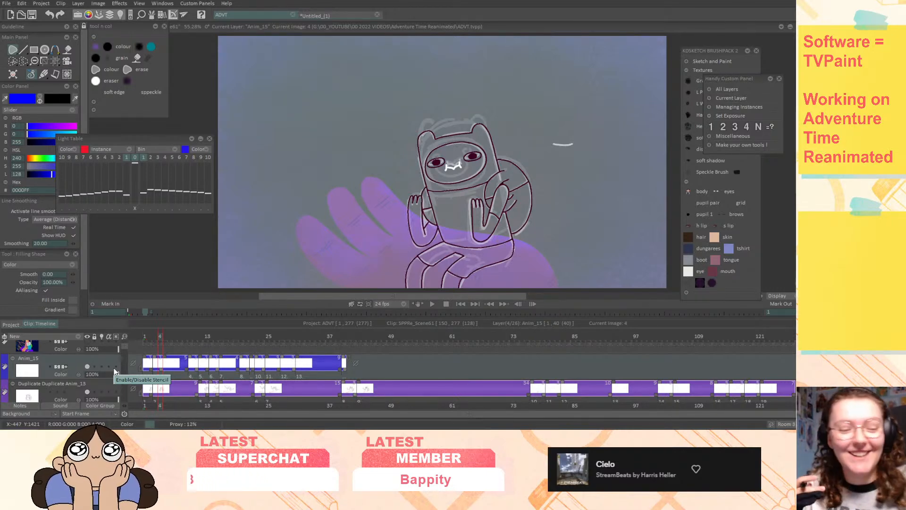
# - Go to image 6 and toggle the Anim_15 layer's visibility off and on
pyautogui.press('Right')
pyautogui.press('Right')
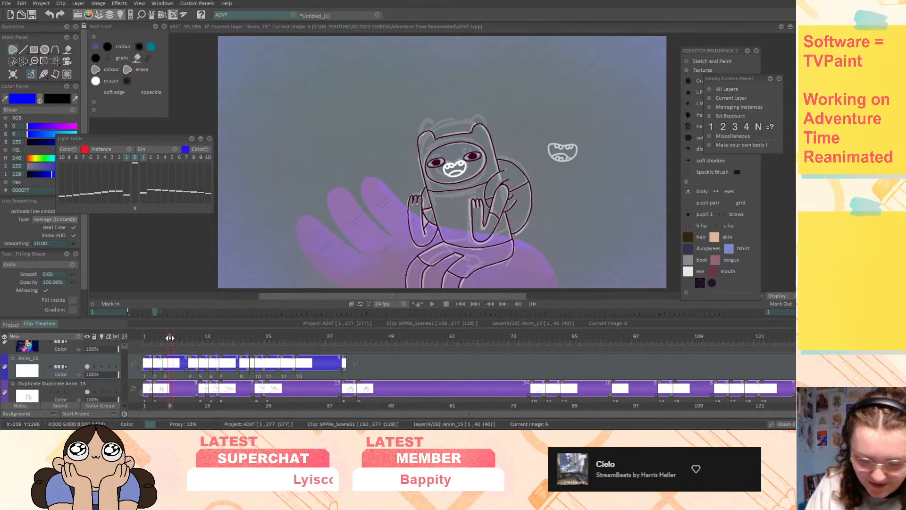
pyautogui.click(87, 365)
pyautogui.click(87, 365)
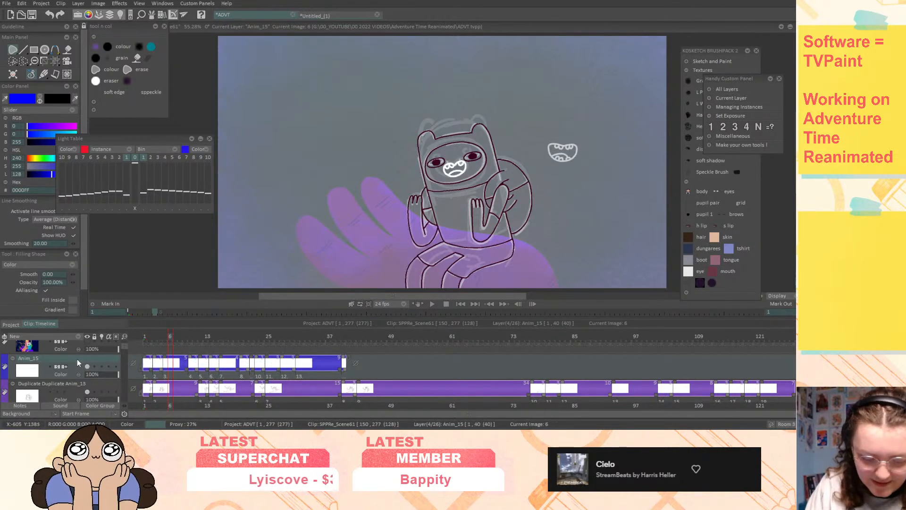
# - Check the layers below Anim_15 and hide the Duplicate Anim_13 and Anim_13 sketch layers
pyautogui.scroll(-1, 85, 363)
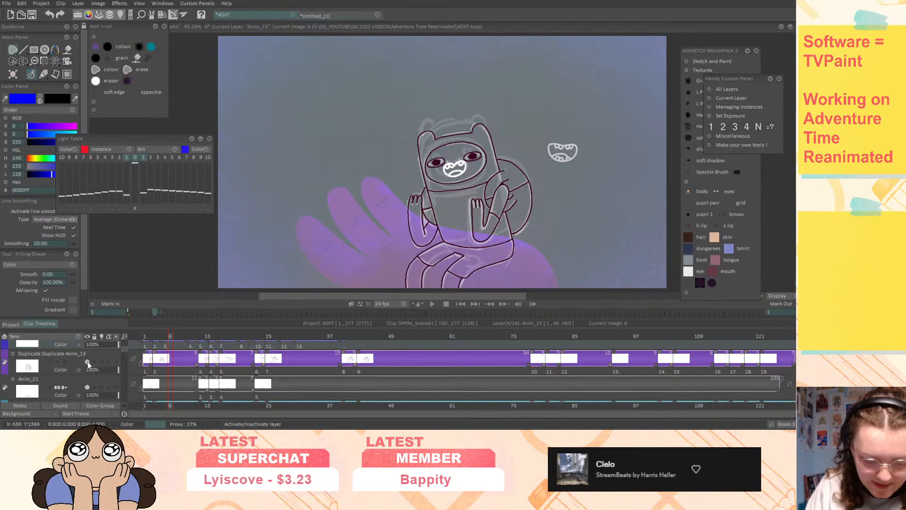
pyautogui.scroll(-1, 88, 364)
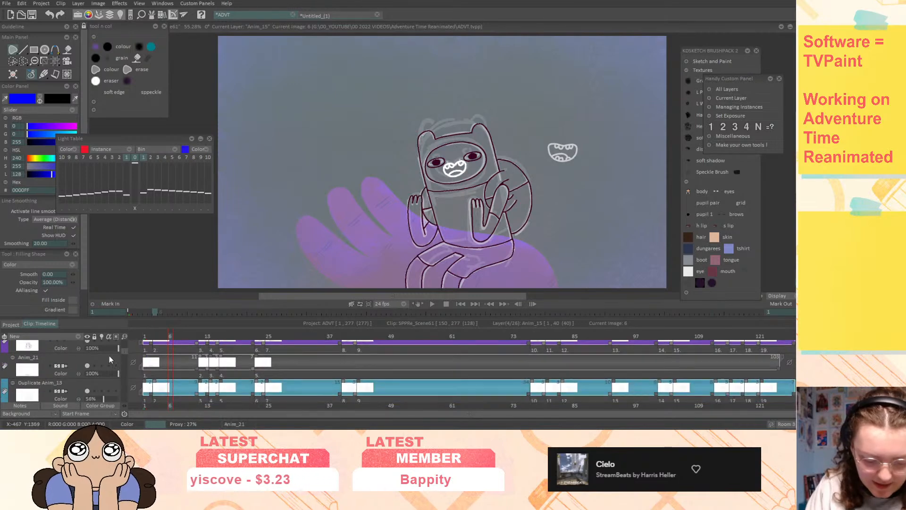
pyautogui.click(87, 368)
pyautogui.scroll(-1, 86, 370)
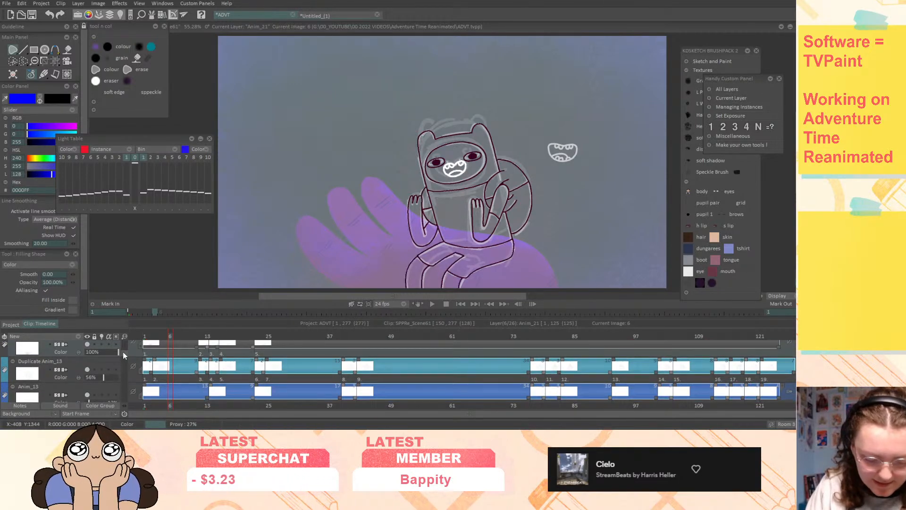
pyautogui.click(86, 370)
pyautogui.click(87, 370)
pyautogui.click(87, 370)
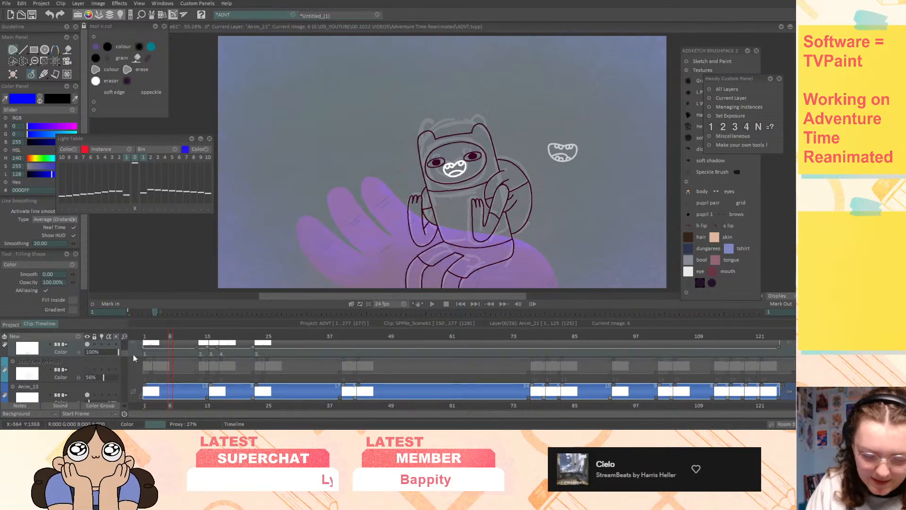
pyautogui.scroll(-1, 109, 365)
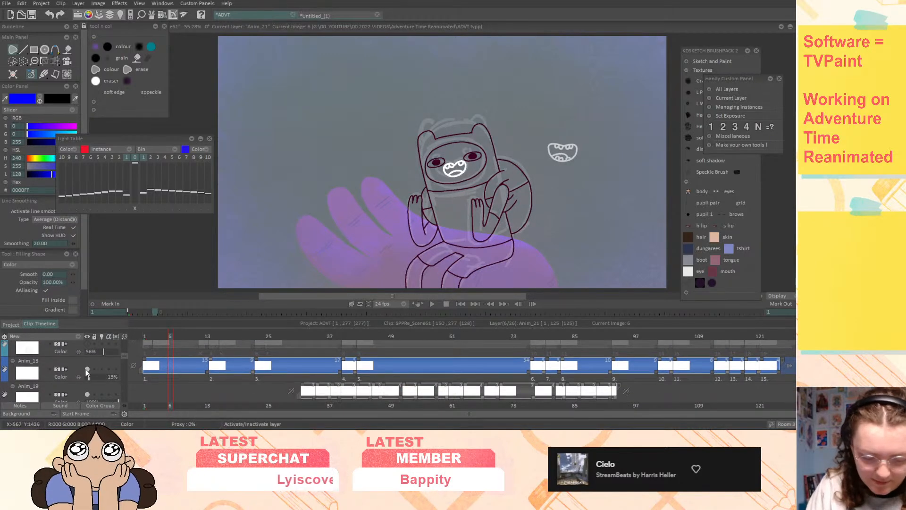
pyautogui.click(87, 372)
# - Select the Anim_19 layer, go to image 52, and toggle its visibility to check its drawings
pyautogui.scroll(-1, 88, 368)
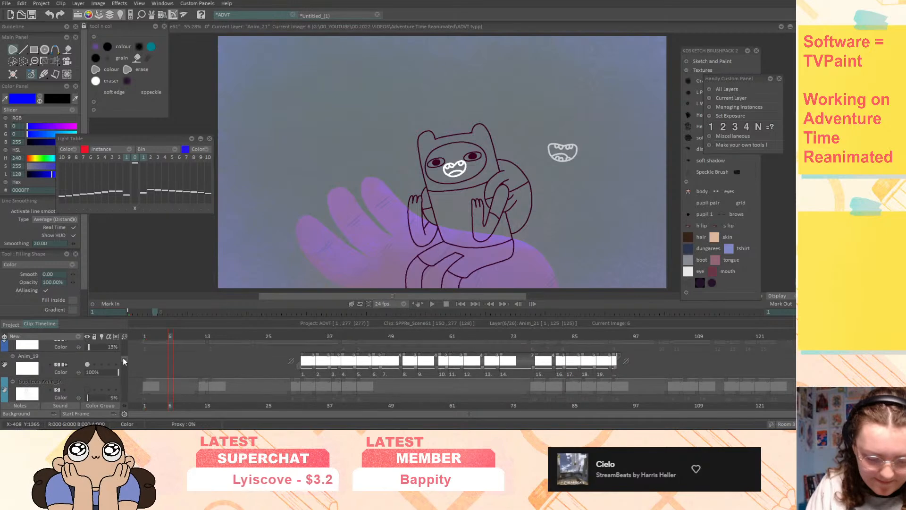
pyautogui.click(88, 361)
pyautogui.click(88, 361)
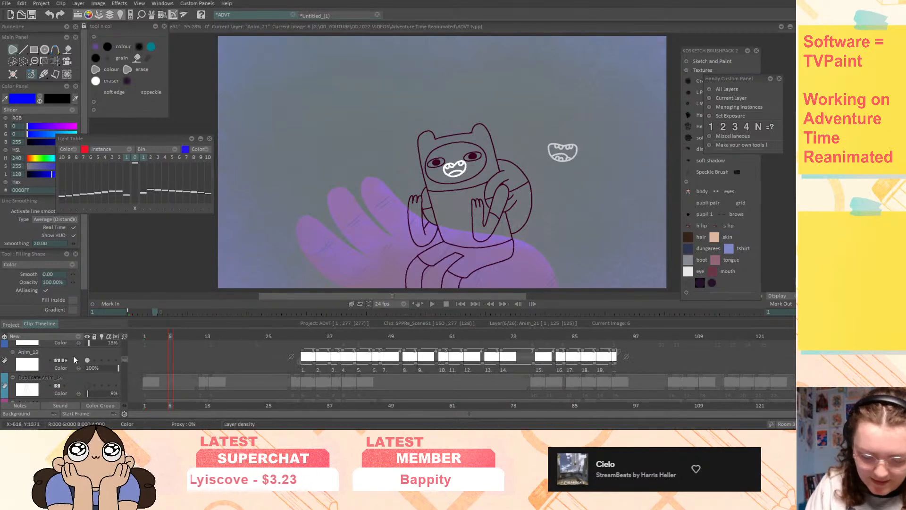
pyautogui.click(277, 363)
pyautogui.click(405, 335)
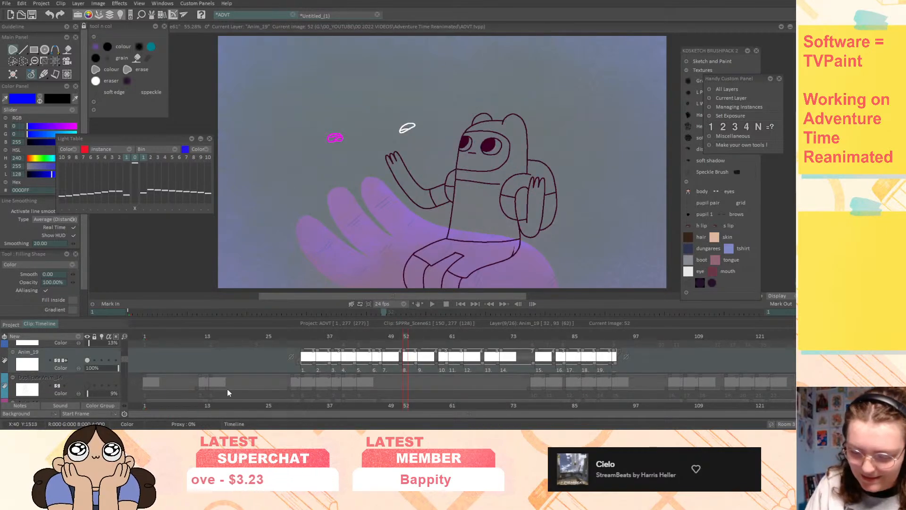
pyautogui.click(88, 362)
pyautogui.click(87, 365)
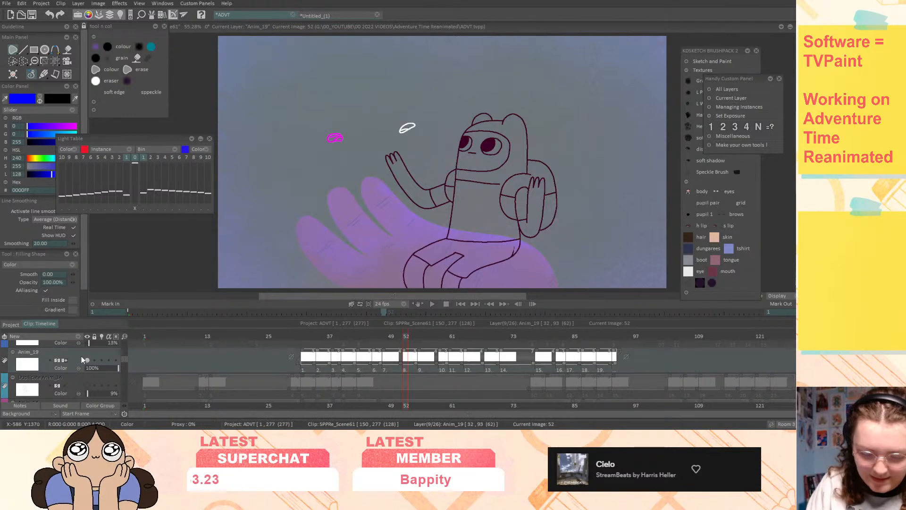
# - Assign the Orange colour group to the Anim_19 layer
pyautogui.doubleClick(24, 355)
pyautogui.click(6, 360)
pyautogui.click(6, 360)
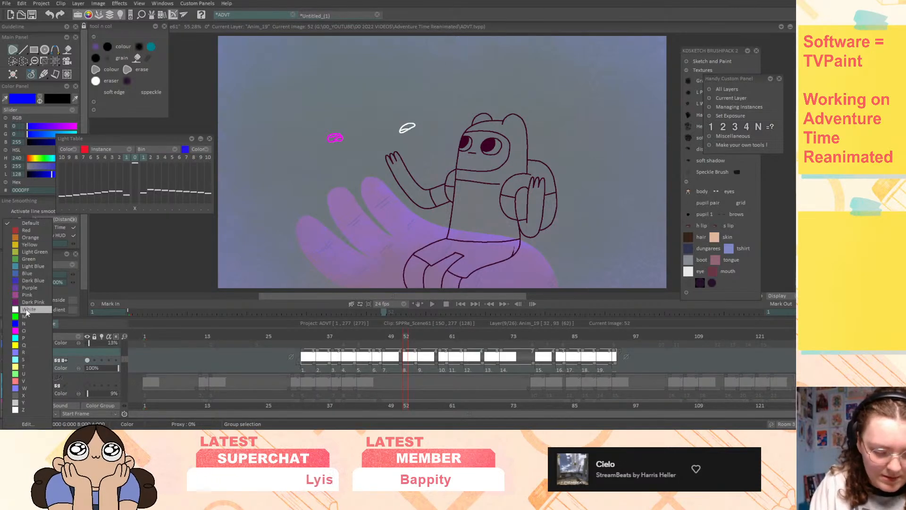
pyautogui.click(33, 237)
# - Show the Duplicate Anim_14 layer and assign it to the Orange colour group
pyautogui.click(87, 386)
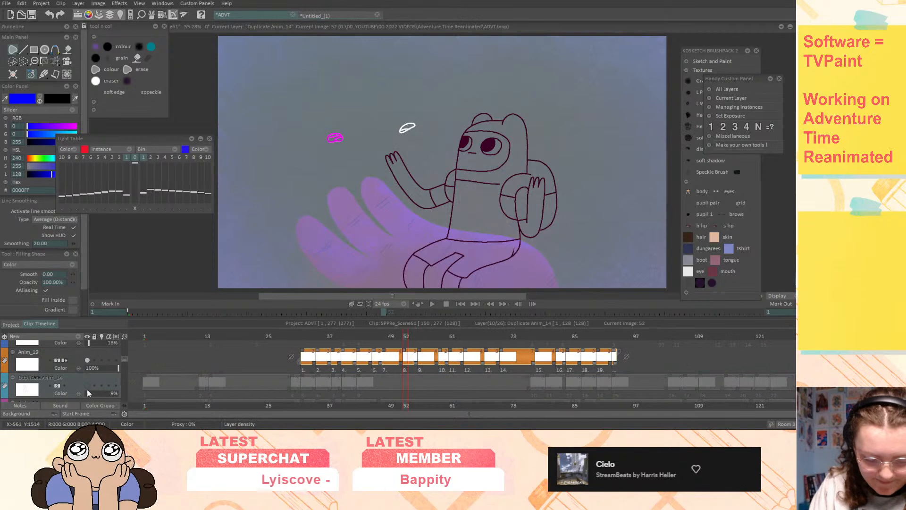
pyautogui.click(87, 386)
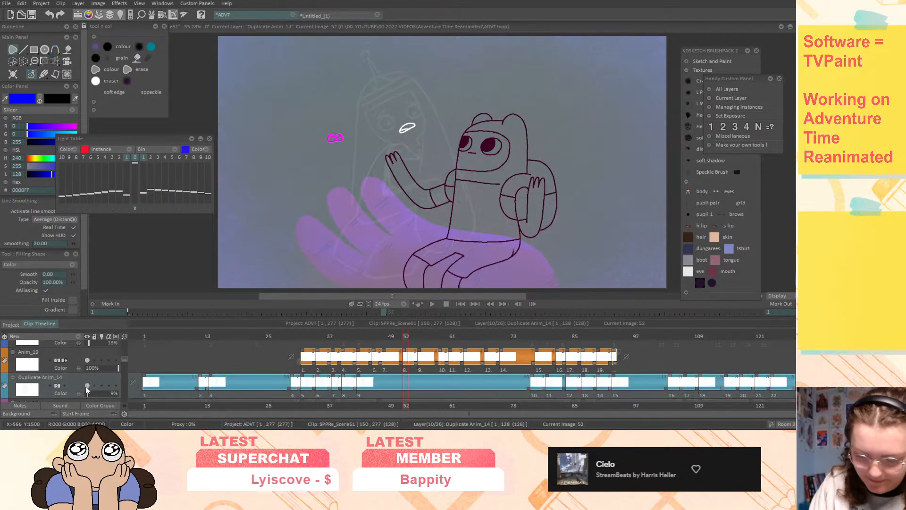
pyautogui.click(5, 386)
pyautogui.click(31, 237)
# - Scrub to image 113 and raise the Duplicate Anim_14 layer's density to 31%
pyautogui.moveTo(187, 337)
pyautogui.mouseDown()
pyautogui.moveTo(144, 339)
pyautogui.moveTo(714, 354)
pyautogui.moveTo(722, 336)
pyautogui.moveTo(717, 342)
pyautogui.mouseUp()
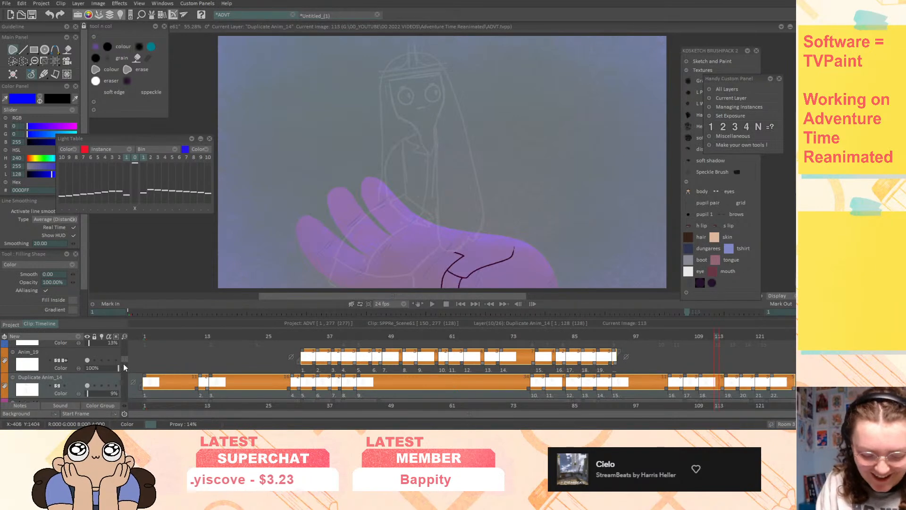
pyautogui.scroll(-1, 123, 368)
pyautogui.moveTo(88, 371); pyautogui.dragTo(94, 373)
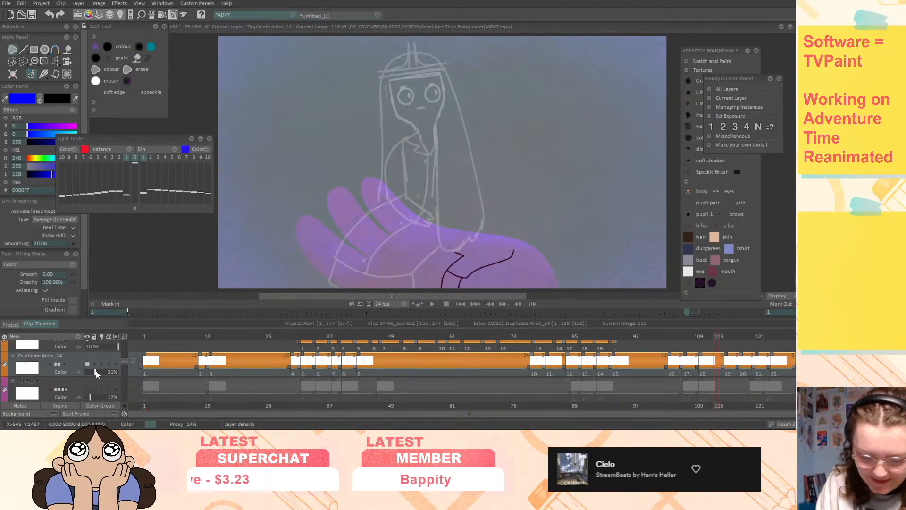
# - Scrub to image 110 and show the Duplicate Anim_13 sketch layer again
pyautogui.moveTo(650, 336)
pyautogui.mouseDown()
pyautogui.moveTo(309, 347)
pyautogui.moveTo(703, 360)
pyautogui.mouseUp()
pyautogui.scroll(3, 124, 366)
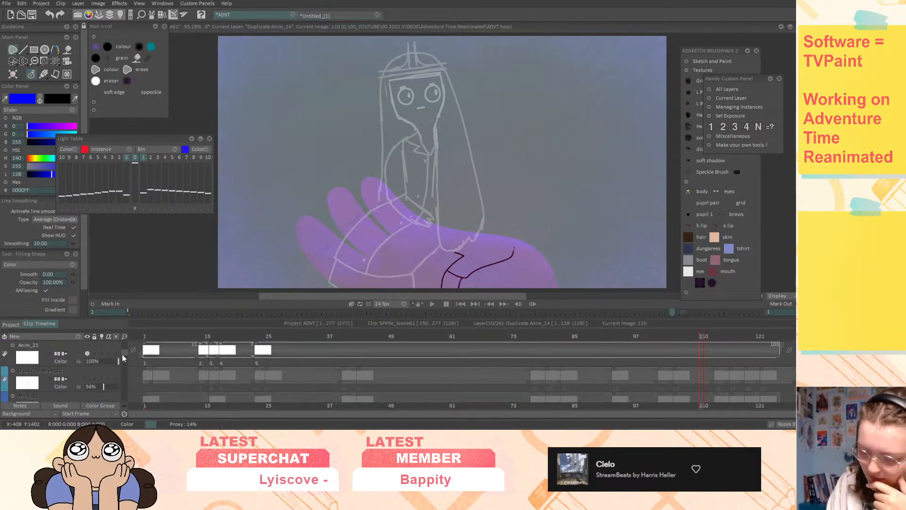
pyautogui.click(87, 358)
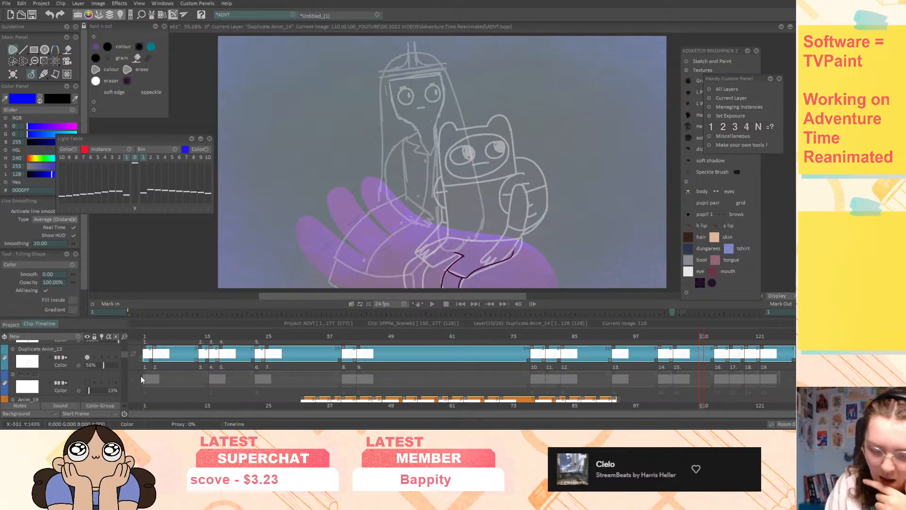
# - Toggle the Duplicate Duplicate Anim_13 layer off and on while scrubbing to images 40 and 77
pyautogui.moveTo(124, 354); pyautogui.dragTo(124, 346)
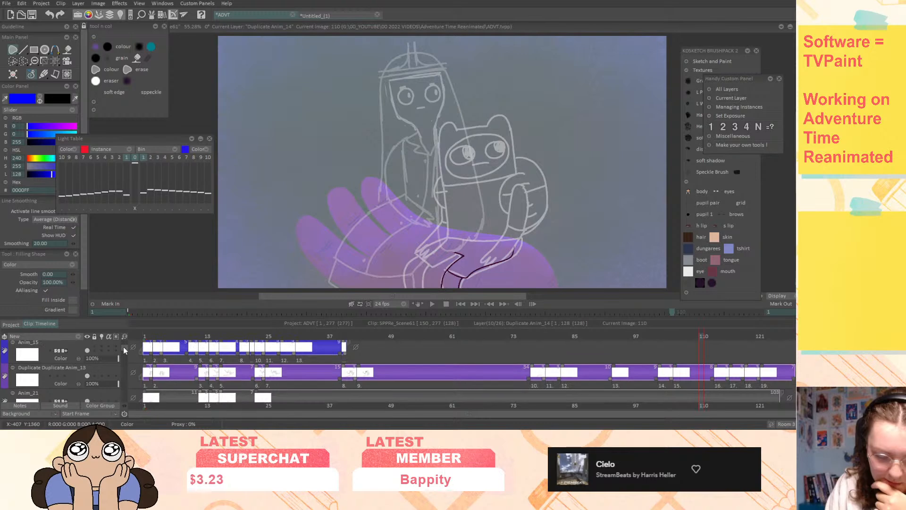
pyautogui.click(87, 377)
pyautogui.moveTo(558, 335)
pyautogui.mouseDown()
pyautogui.moveTo(346, 338)
pyautogui.moveTo(259, 385)
pyautogui.moveTo(344, 376)
pyautogui.mouseUp()
pyautogui.scroll(1, 125, 352)
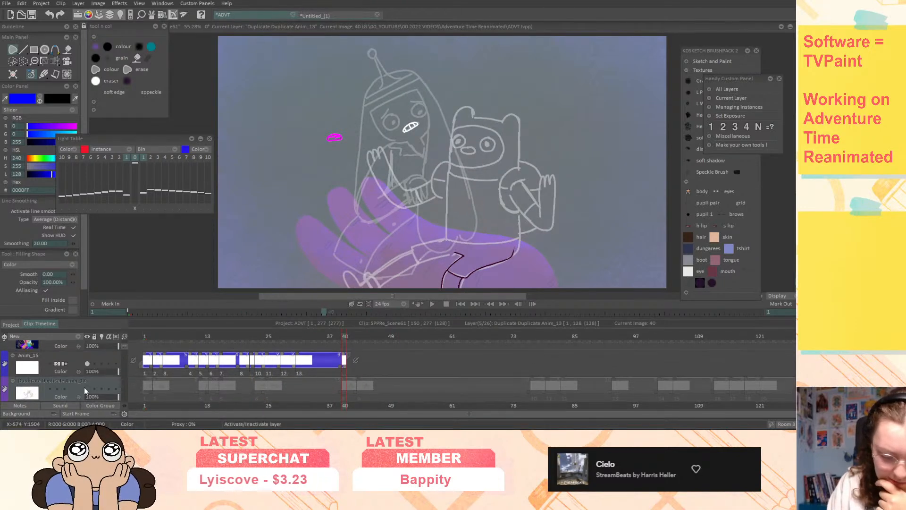
pyautogui.click(156, 400)
pyautogui.moveTo(370, 337)
pyautogui.mouseDown()
pyautogui.moveTo(680, 348)
pyautogui.moveTo(562, 374)
pyautogui.moveTo(532, 390)
pyautogui.mouseUp()
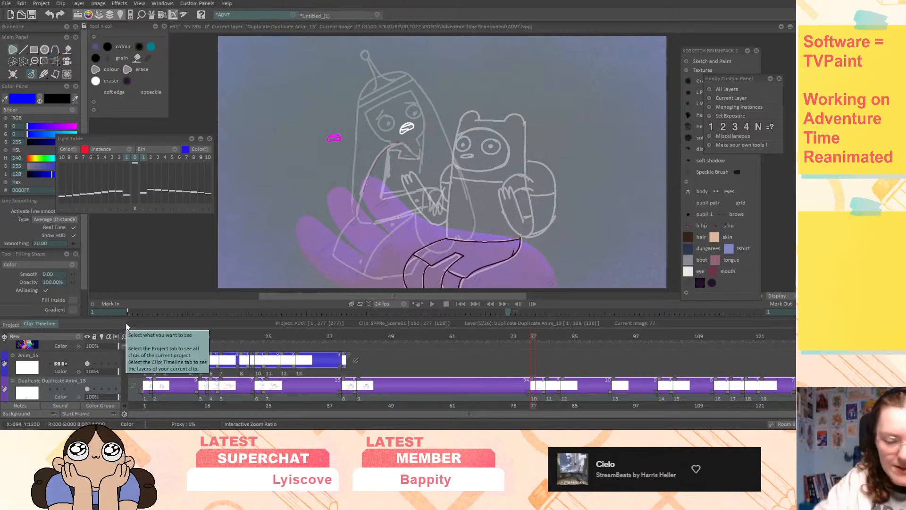
# - Choose the Pencil Brush with the dark purple line colour 25122A and display its size settings
pyautogui.click(128, 70)
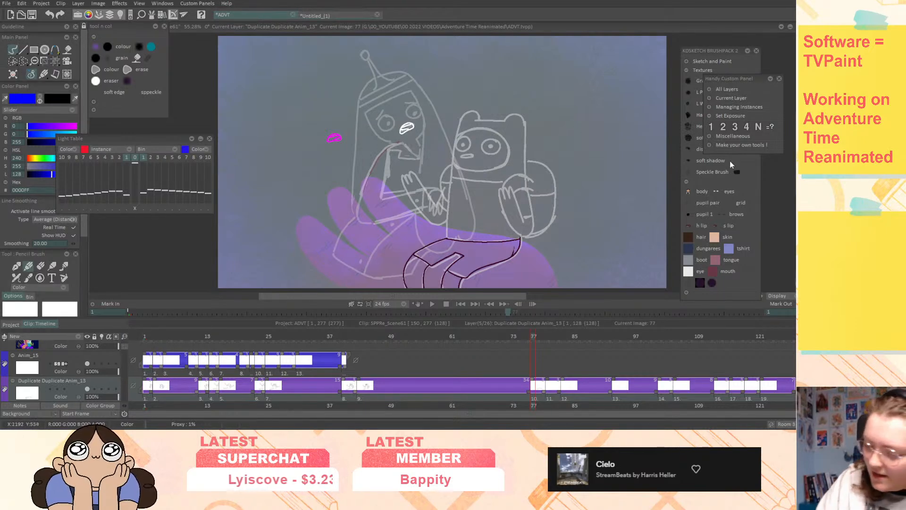
pyautogui.click(688, 237)
pyautogui.click(699, 283)
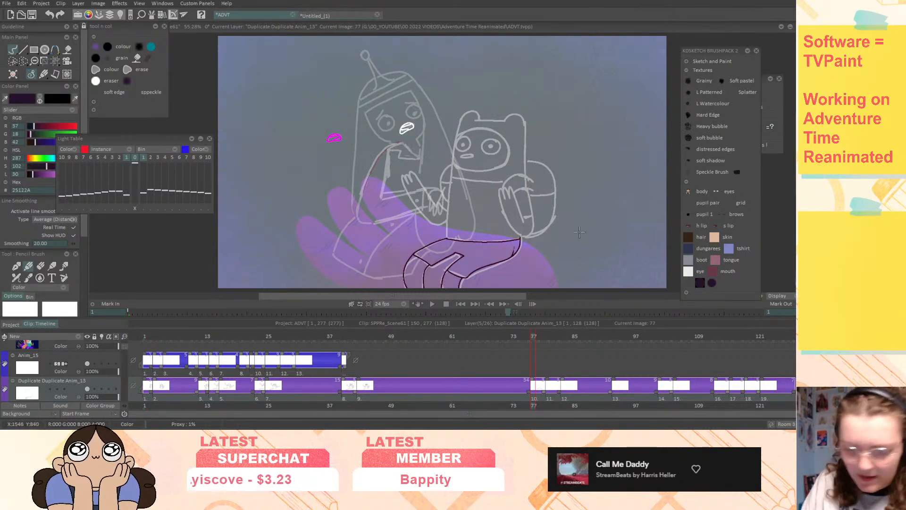
pyautogui.scroll(-3, 41, 266)
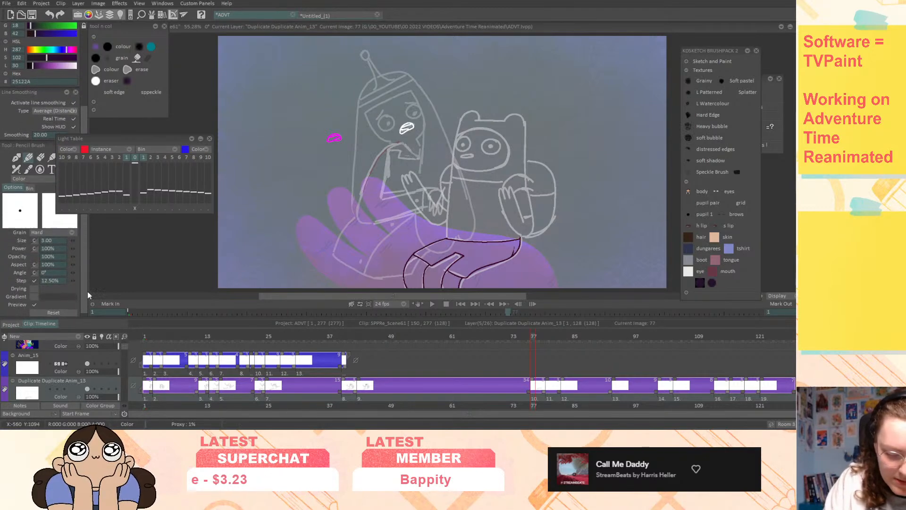
# - Try the pencil on the seated character at size 4 and undo the test strokes
pyautogui.moveTo(486, 147)
pyautogui.mouseDown()
pyautogui.moveTo(452, 184)
pyautogui.moveTo(516, 189)
pyautogui.mouseUp()
pyautogui.hotkey('ctrl', 'z')
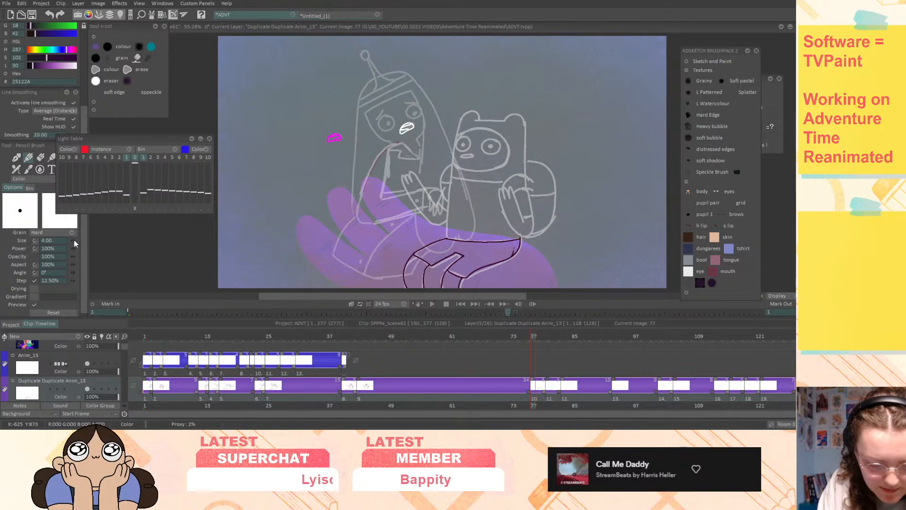
pyautogui.moveTo(478, 189)
pyautogui.mouseDown()
pyautogui.moveTo(451, 222)
pyautogui.moveTo(498, 229)
pyautogui.mouseUp()
pyautogui.hotkey('ctrl', 'z')
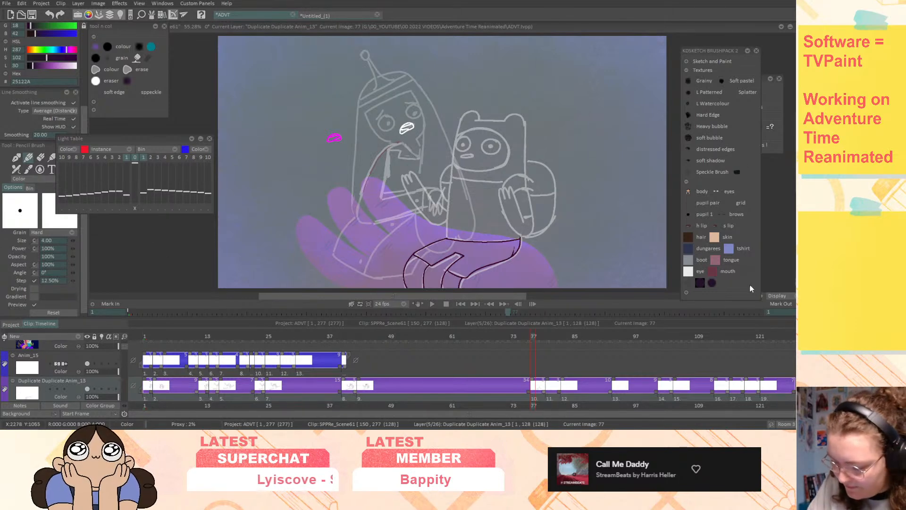
# - Set the pencil size to 3 and test it with an undone stroke below the waistline on image 39
pyautogui.click(687, 79)
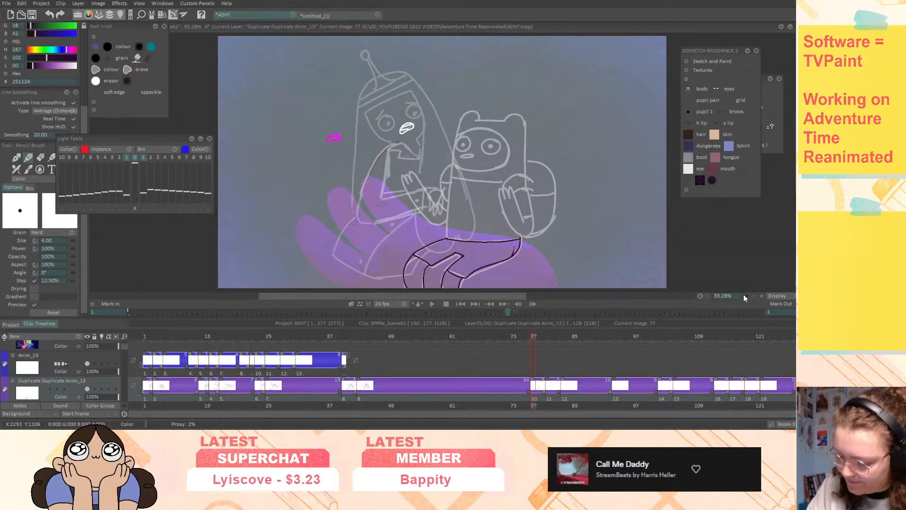
pyautogui.moveTo(747, 295)
pyautogui.mouseDown()
pyautogui.moveTo(760, 295)
pyautogui.moveTo(623, 205)
pyautogui.moveTo(677, 239)
pyautogui.mouseUp()
pyautogui.moveTo(531, 338); pyautogui.dragTo(339, 351)
pyautogui.click(69, 241)
pyautogui.moveTo(338, 180); pyautogui.dragTo(439, 196)
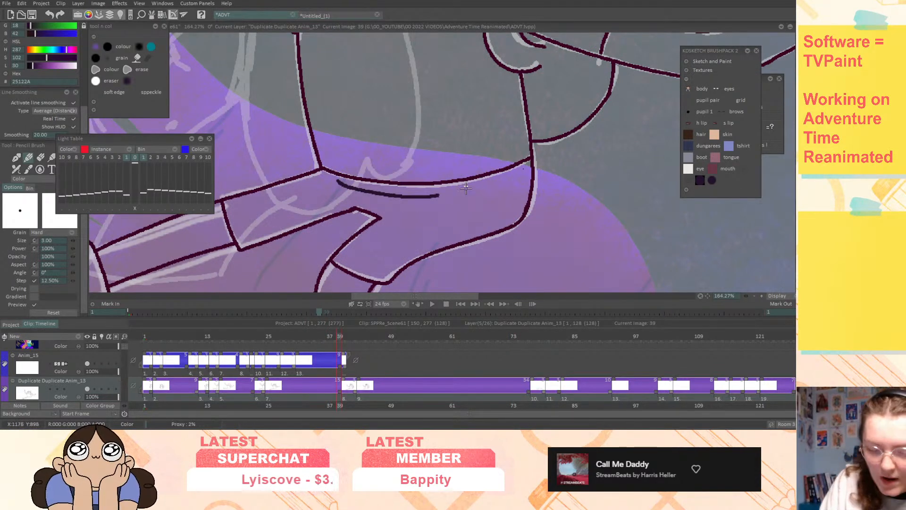
pyautogui.hotkey('ctrl', 'z')
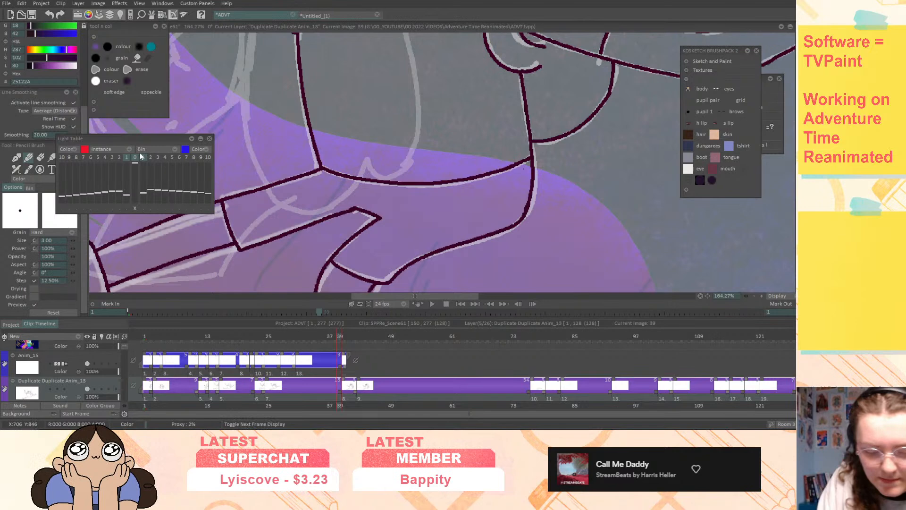
# - Change the drawing colour to the dark maroon line colour 3A0024
pyautogui.click(94, 109)
pyautogui.click(120, 135)
pyautogui.click(94, 102)
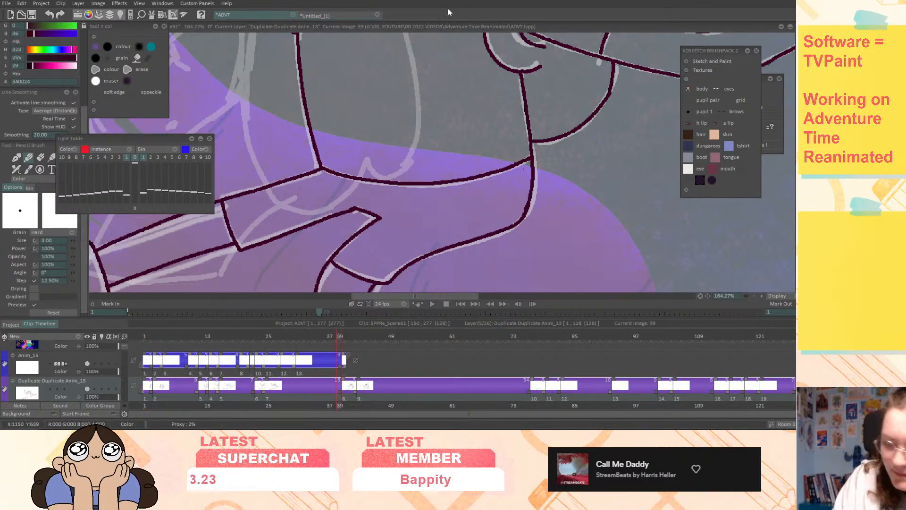
# - Collapse the character colour group in the KOSKETCH brush pack and close the Light Table
pyautogui.click(687, 79)
pyautogui.moveTo(156, 141)
pyautogui.mouseDown()
pyautogui.moveTo(386, 70)
pyautogui.moveTo(721, 198)
pyautogui.mouseUp()
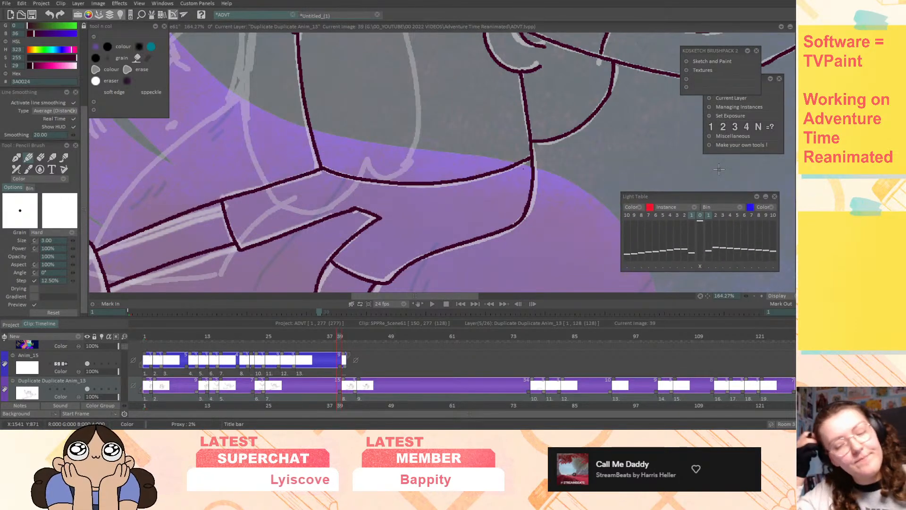
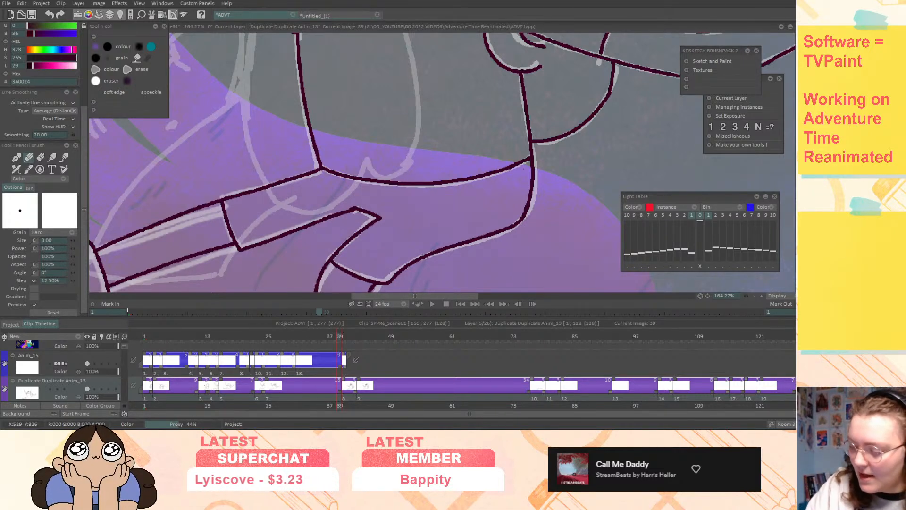
pyautogui.click(774, 196)
# - Select the Anim_15 layer and advance from image 39 to image 43
pyautogui.moveTo(707, 296); pyautogui.dragTo(727, 361)
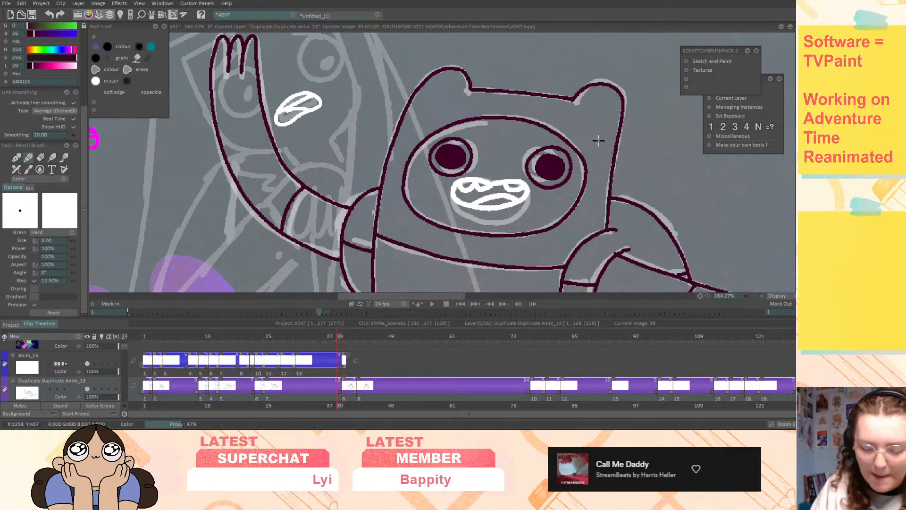
pyautogui.press('Up')
pyautogui.press('Right')
pyautogui.click(352, 359)
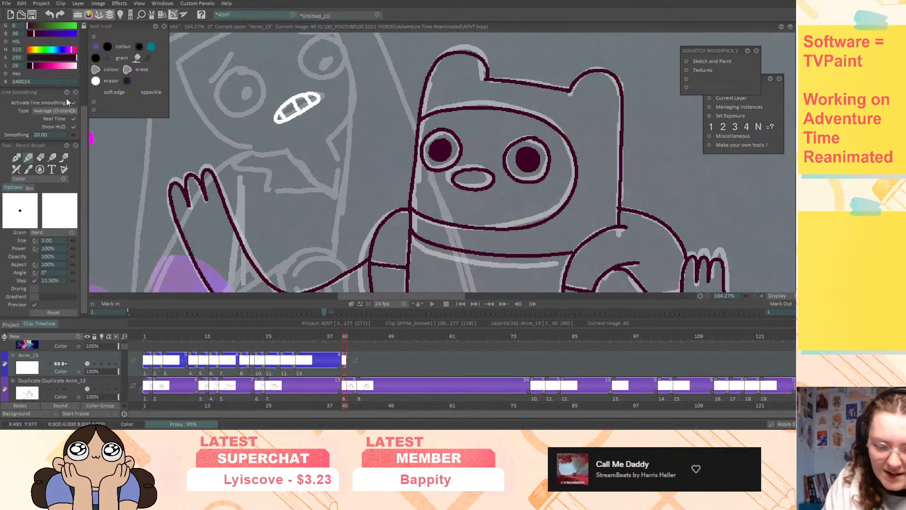
pyautogui.press('Right')
pyautogui.press('Right')
pyautogui.press('Right')
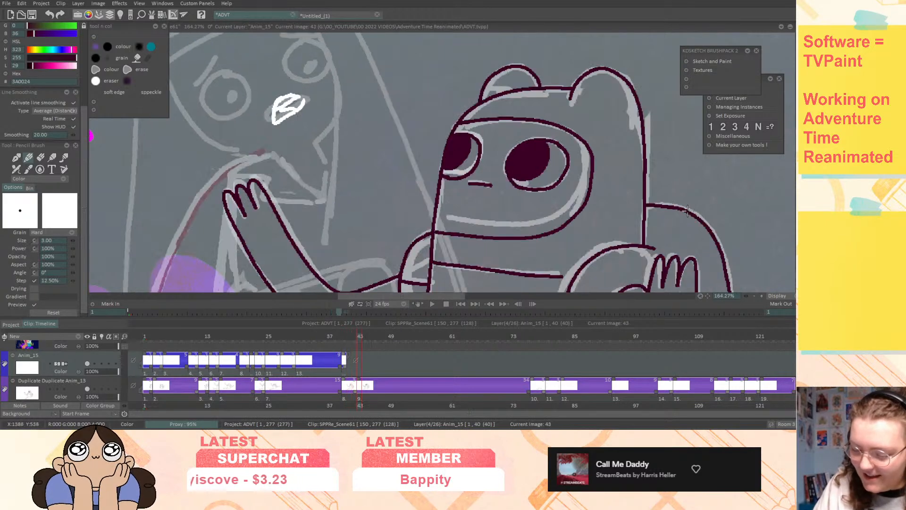
# - Select the Duplicate Duplicate Anim_13 layer and go to its drawing at image 77
pyautogui.press('Right')
pyautogui.press('Right')
pyautogui.press('Right')
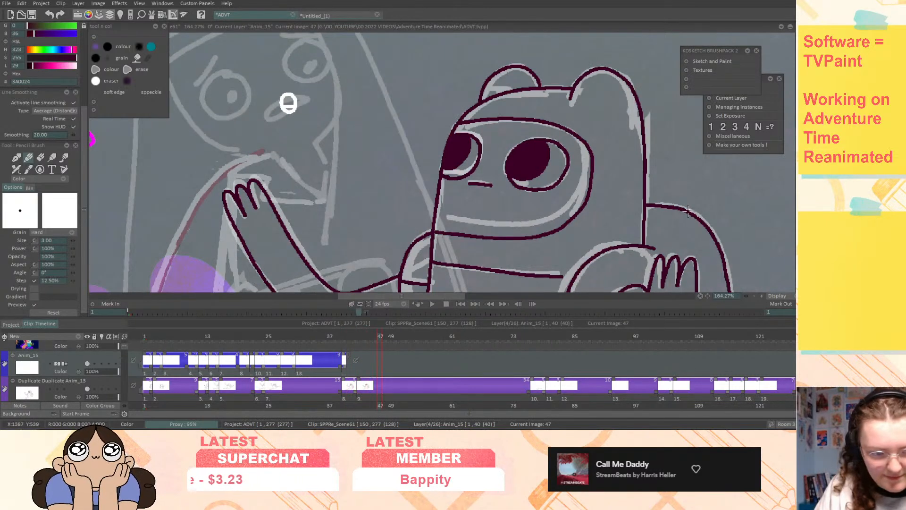
pyautogui.click(77, 388)
pyautogui.press('Left')
pyautogui.press('Left')
pyautogui.press('Left')
pyautogui.press('Left')
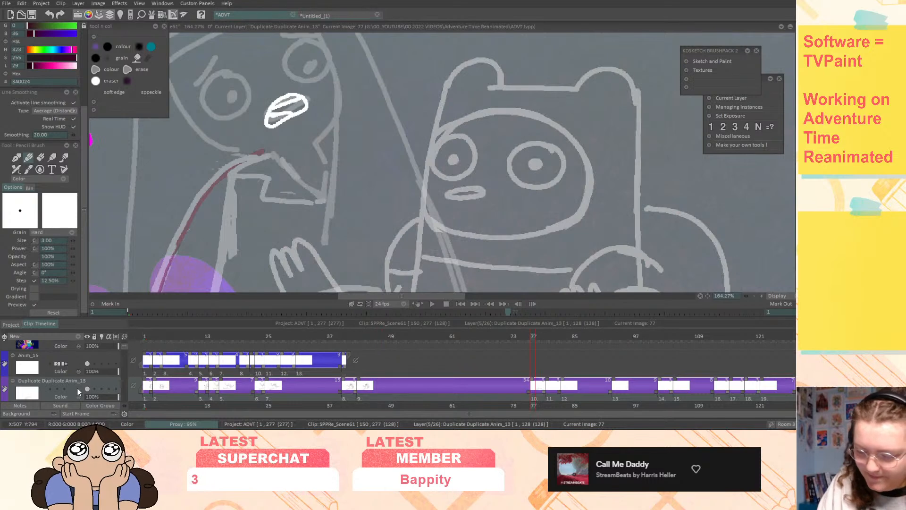
pyautogui.hotkey('ctrl', 'Right')
# - Ink the bear-eared hat outline over the sketch on image 77, including both ears, the top edge and both sides
pyautogui.moveTo(708, 296)
pyautogui.mouseDown()
pyautogui.moveTo(672, 300)
pyautogui.moveTo(707, 268)
pyautogui.mouseUp()
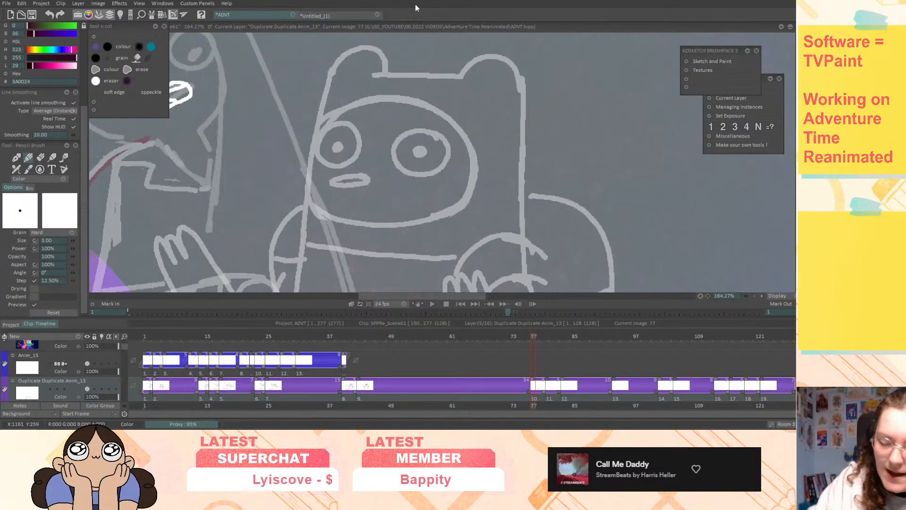
pyautogui.moveTo(412, 73)
pyautogui.mouseDown()
pyautogui.moveTo(463, 73)
pyautogui.moveTo(494, 56)
pyautogui.moveTo(522, 57)
pyautogui.mouseUp()
pyautogui.hotkey('ctrl', 'z')
pyautogui.moveTo(464, 72)
pyautogui.mouseDown()
pyautogui.moveTo(496, 56)
pyautogui.moveTo(522, 84)
pyautogui.moveTo(523, 235)
pyautogui.mouseUp()
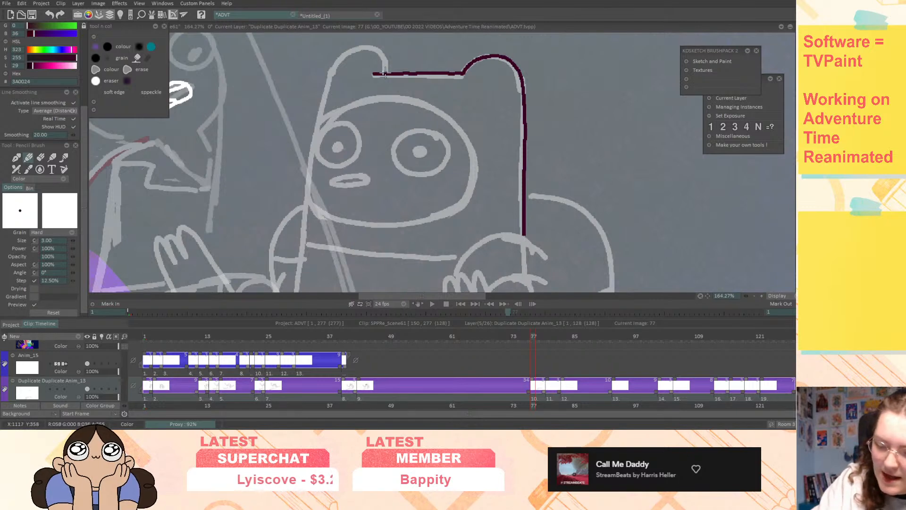
pyautogui.moveTo(361, 45)
pyautogui.mouseDown()
pyautogui.moveTo(325, 82)
pyautogui.moveTo(301, 272)
pyautogui.mouseUp()
# - Ink the face opening, the small oval mouth and both round eyes with filled pupils on image 77
pyautogui.moveTo(315, 136)
pyautogui.mouseDown()
pyautogui.moveTo(342, 105)
pyautogui.moveTo(396, 97)
pyautogui.moveTo(425, 107)
pyautogui.mouseUp()
pyautogui.hotkey('ctrl', 'z')
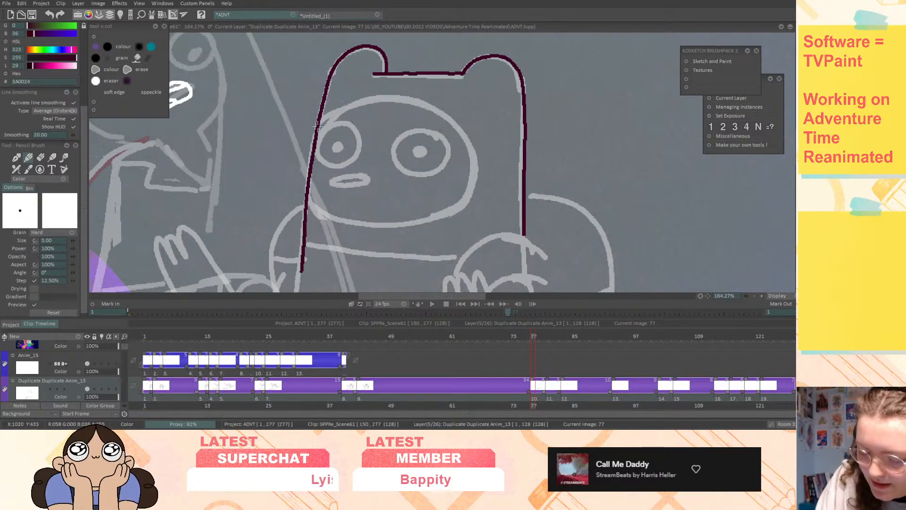
pyautogui.moveTo(314, 136)
pyautogui.mouseDown()
pyautogui.moveTo(337, 108)
pyautogui.moveTo(384, 98)
pyautogui.moveTo(431, 104)
pyautogui.moveTo(457, 125)
pyautogui.moveTo(473, 156)
pyautogui.moveTo(473, 189)
pyautogui.moveTo(451, 209)
pyautogui.moveTo(391, 224)
pyautogui.moveTo(316, 211)
pyautogui.moveTo(307, 194)
pyautogui.mouseUp()
pyautogui.moveTo(369, 177)
pyautogui.mouseDown()
pyautogui.moveTo(332, 180)
pyautogui.moveTo(370, 176)
pyautogui.mouseUp()
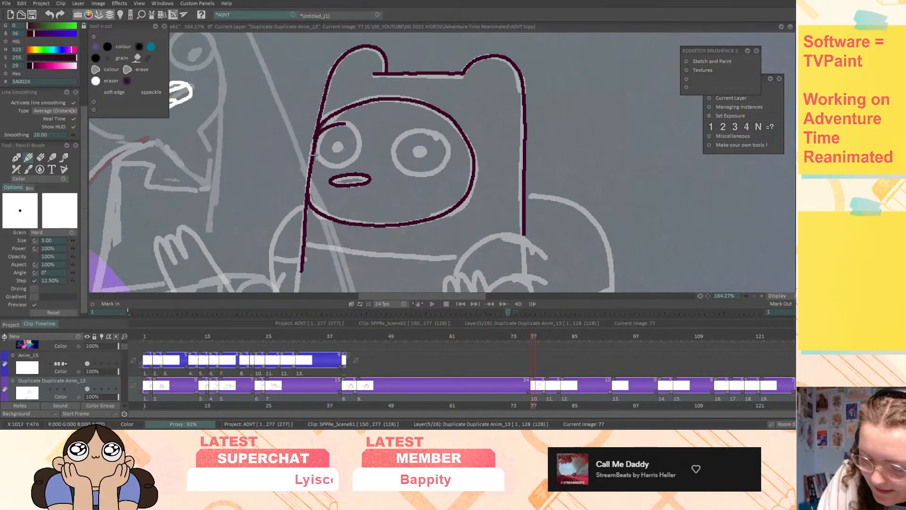
pyautogui.moveTo(331, 164)
pyautogui.mouseDown()
pyautogui.moveTo(360, 154)
pyautogui.moveTo(357, 130)
pyautogui.mouseUp()
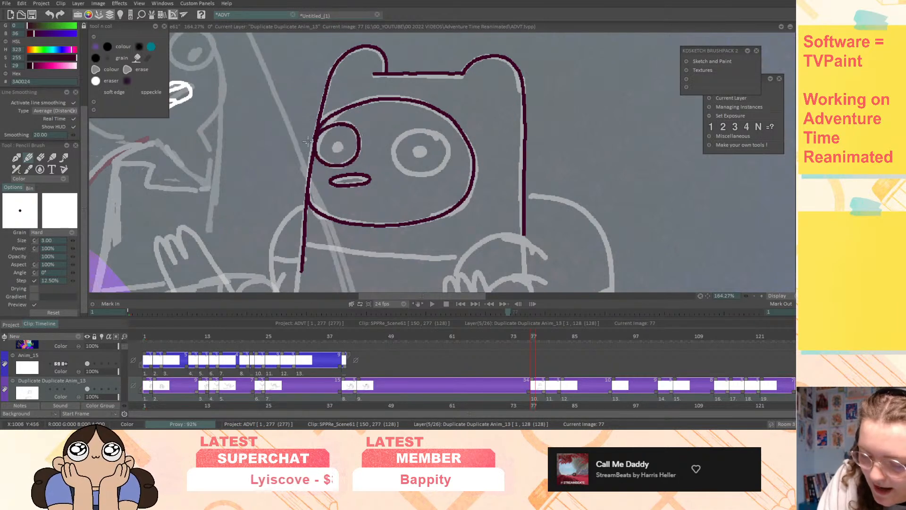
pyautogui.moveTo(436, 132)
pyautogui.mouseDown()
pyautogui.moveTo(396, 144)
pyautogui.moveTo(415, 174)
pyautogui.moveTo(446, 158)
pyautogui.moveTo(435, 132)
pyautogui.moveTo(416, 151)
pyautogui.moveTo(425, 147)
pyautogui.mouseUp()
pyautogui.moveTo(336, 141); pyautogui.dragTo(341, 146)
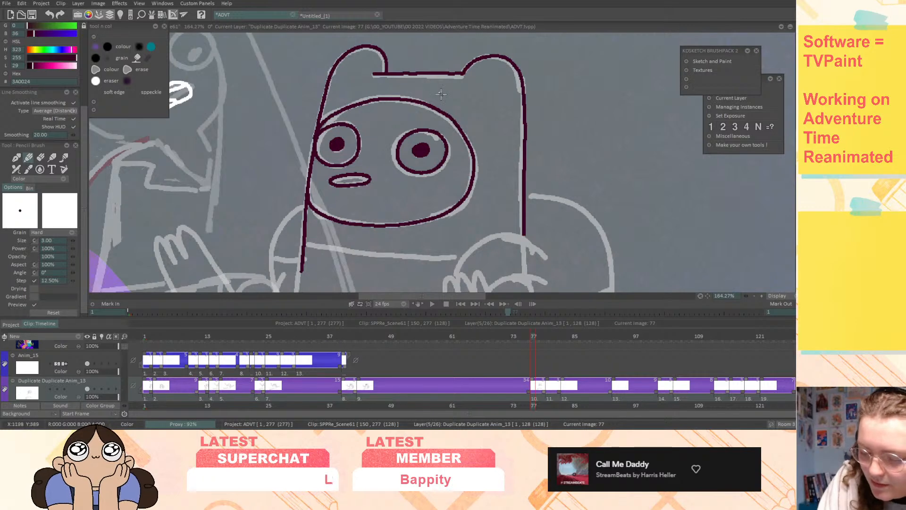
# - Ink the two overlapping hands with their fingers, the raised forearm and the adjoining shoulder curve beside the torso
pyautogui.moveTo(708, 296); pyautogui.dragTo(698, 234)
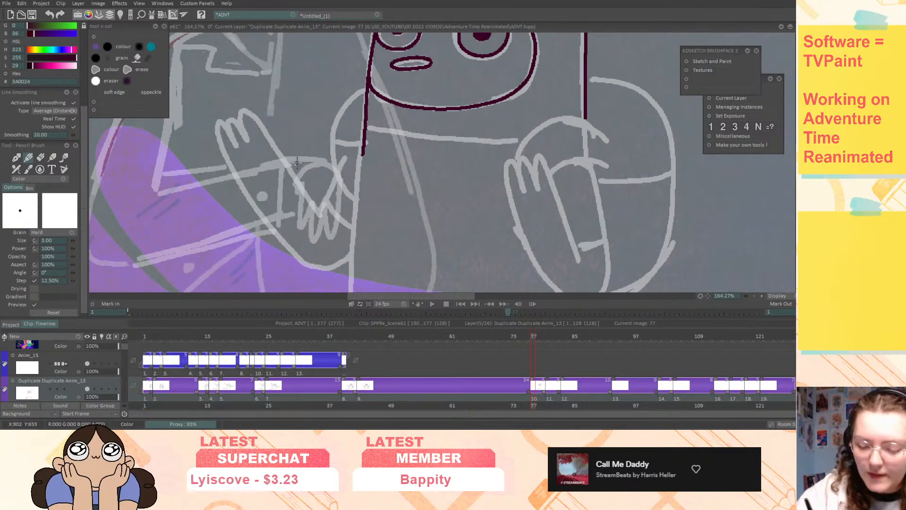
pyautogui.moveTo(302, 159)
pyautogui.mouseDown()
pyautogui.moveTo(332, 169)
pyautogui.moveTo(331, 235)
pyautogui.moveTo(326, 201)
pyautogui.mouseUp()
pyautogui.moveTo(321, 235); pyautogui.dragTo(296, 188)
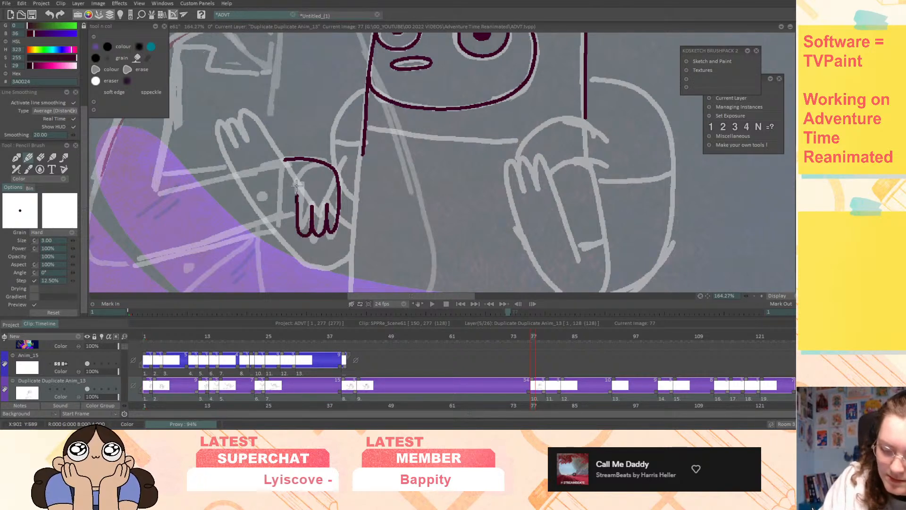
pyautogui.moveTo(272, 229)
pyautogui.mouseDown()
pyautogui.moveTo(214, 124)
pyautogui.moveTo(227, 133)
pyautogui.moveTo(234, 123)
pyautogui.moveTo(245, 134)
pyautogui.moveTo(248, 113)
pyautogui.moveTo(297, 186)
pyautogui.mouseUp()
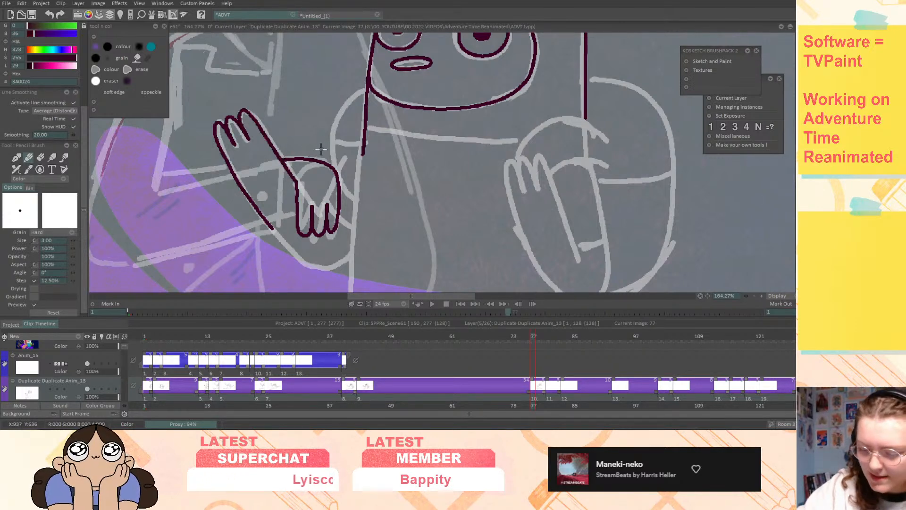
pyautogui.moveTo(366, 90)
pyautogui.mouseDown()
pyautogui.moveTo(334, 150)
pyautogui.moveTo(338, 187)
pyautogui.moveTo(357, 206)
pyautogui.mouseUp()
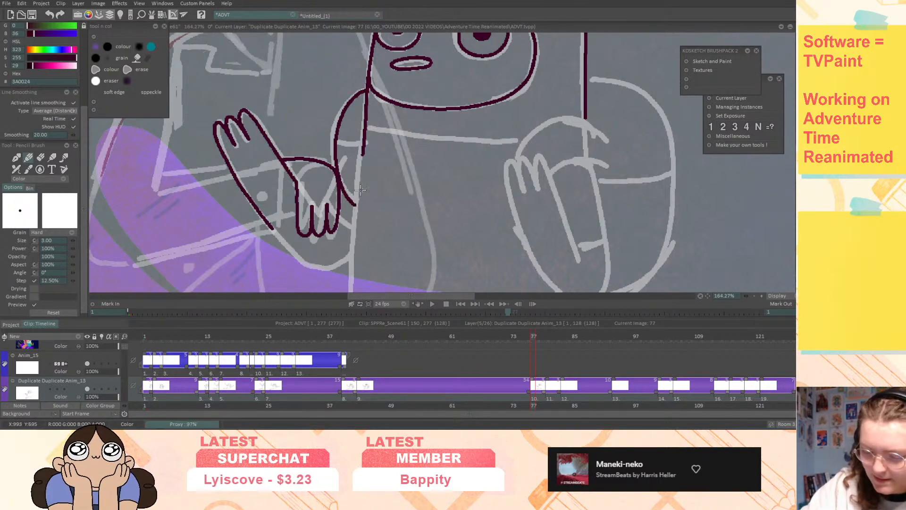
# - Redraw the torso's side edge down to the waist and add the sleeve hem on the adjoining arm
pyautogui.moveTo(362, 150); pyautogui.dragTo(350, 255)
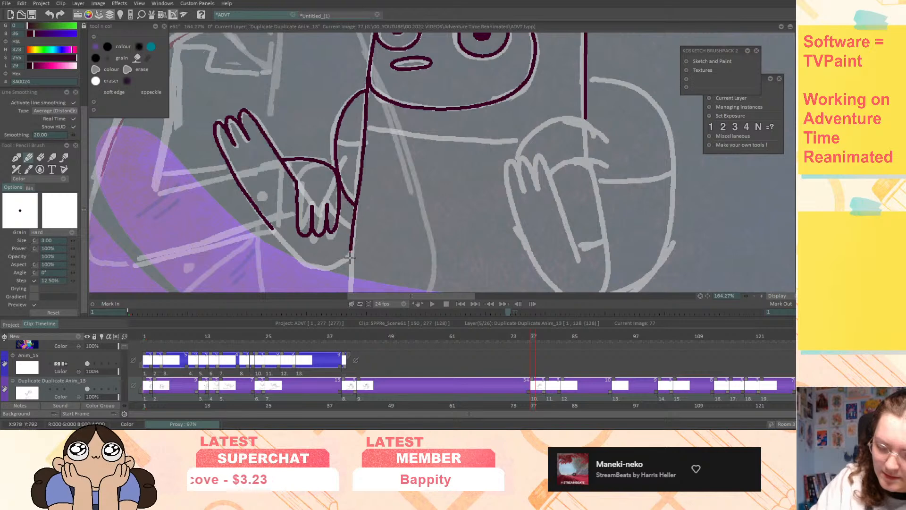
pyautogui.hotkey('ctrl', 'z')
pyautogui.moveTo(362, 150)
pyautogui.mouseDown(button='middle')
pyautogui.moveTo(316, 109)
pyautogui.moveTo(282, 104)
pyautogui.mouseUp(button='middle')
pyautogui.moveTo(283, 90); pyautogui.dragTo(270, 250)
pyautogui.moveTo(294, 101)
pyautogui.mouseDown(button='middle')
pyautogui.moveTo(455, 141)
pyautogui.moveTo(467, 153)
pyautogui.mouseUp(button='middle')
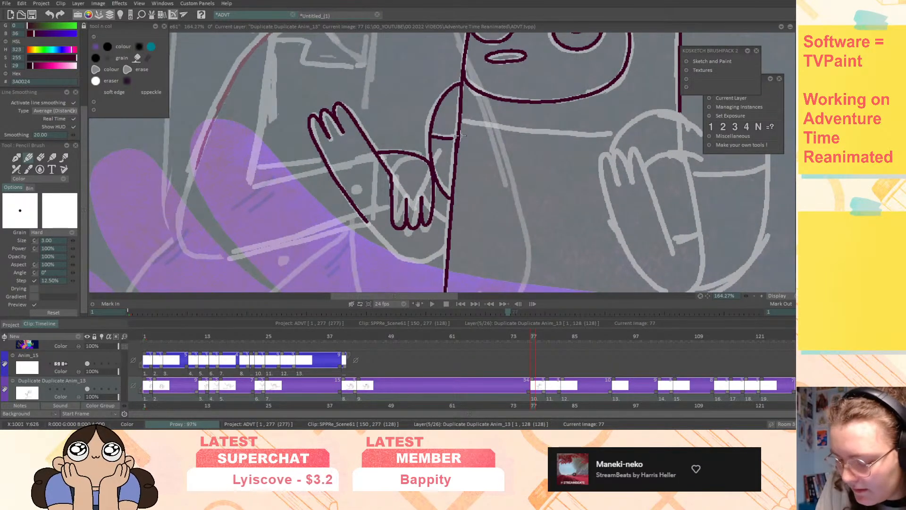
# - Ink the other arm's inner curve, its raised hand with fingers, the forearm and the short crossing lines
pyautogui.moveTo(529, 149); pyautogui.dragTo(431, 93, button='middle')
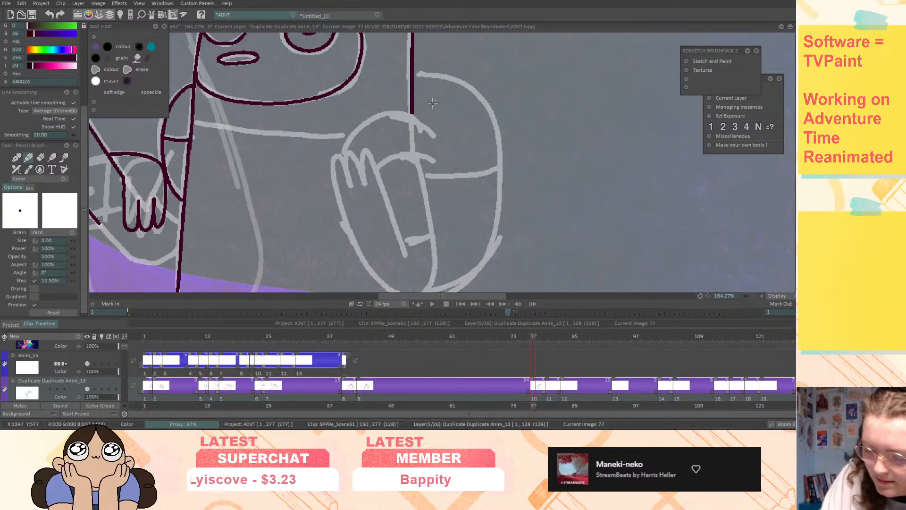
pyautogui.moveTo(424, 118)
pyautogui.mouseDown()
pyautogui.moveTo(377, 114)
pyautogui.moveTo(338, 152)
pyautogui.mouseUp()
pyautogui.moveTo(406, 171); pyautogui.dragTo(359, 105, button='middle')
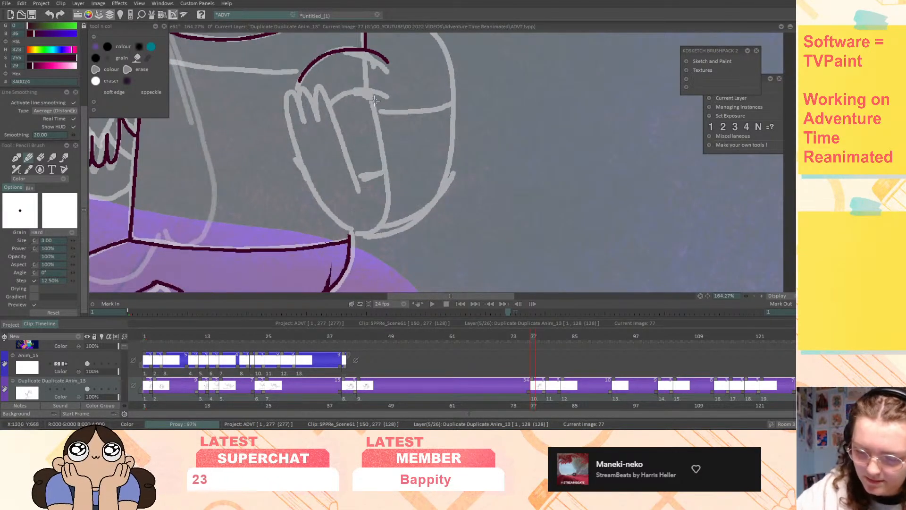
pyautogui.moveTo(370, 91)
pyautogui.mouseDown()
pyautogui.moveTo(390, 212)
pyautogui.moveTo(370, 232)
pyautogui.moveTo(342, 230)
pyautogui.moveTo(303, 182)
pyautogui.moveTo(285, 96)
pyautogui.moveTo(317, 118)
pyautogui.moveTo(333, 106)
pyautogui.moveTo(362, 196)
pyautogui.mouseUp()
pyautogui.moveTo(488, 157)
pyautogui.mouseDown(button='middle')
pyautogui.moveTo(501, 176)
pyautogui.moveTo(597, 214)
pyautogui.mouseUp(button='middle')
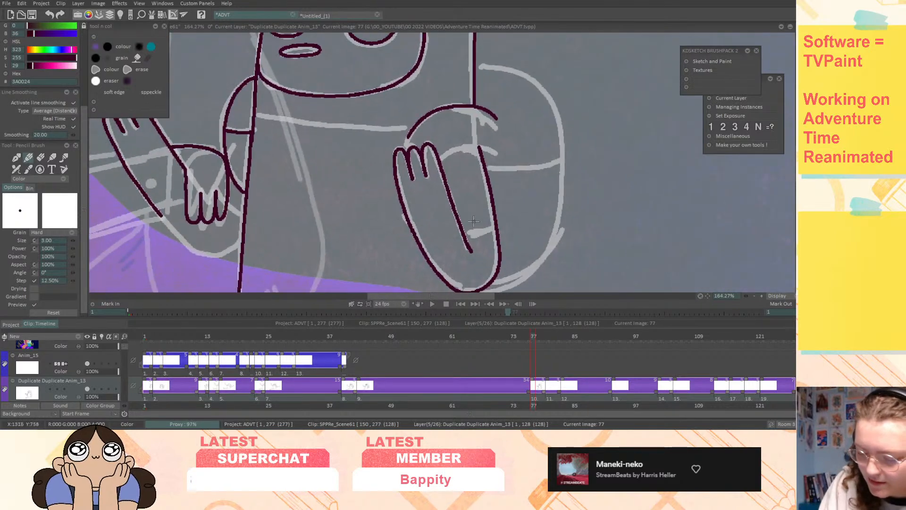
pyautogui.moveTo(464, 238); pyautogui.dragTo(493, 227)
pyautogui.moveTo(500, 221)
pyautogui.mouseDown(button='middle')
pyautogui.moveTo(452, 215)
pyautogui.moveTo(429, 125)
pyautogui.mouseUp(button='middle')
pyautogui.moveTo(409, 124); pyautogui.dragTo(371, 136)
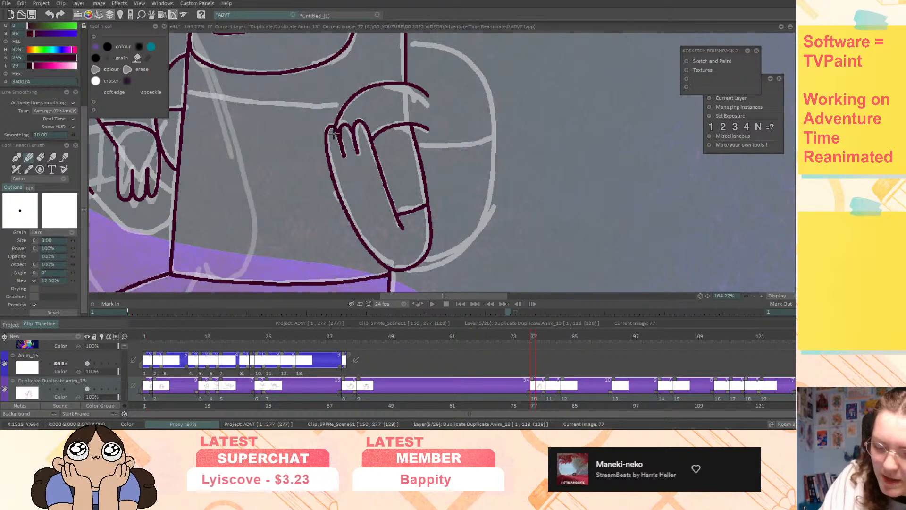
# - Ink the outer contour of the bent arm from the shoulder to the elbow and add its sleeve hem
pyautogui.moveTo(490, 179)
pyautogui.mouseDown(button='middle')
pyautogui.moveTo(513, 167)
pyautogui.moveTo(468, 169)
pyautogui.moveTo(477, 158)
pyautogui.moveTo(466, 174)
pyautogui.mouseUp(button='middle')
pyautogui.moveTo(387, 265)
pyautogui.mouseDown()
pyautogui.moveTo(428, 250)
pyautogui.moveTo(460, 216)
pyautogui.moveTo(470, 161)
pyautogui.mouseUp()
pyautogui.hotkey('ctrl', 'z')
pyautogui.moveTo(471, 161); pyautogui.dragTo(475, 218, button='middle')
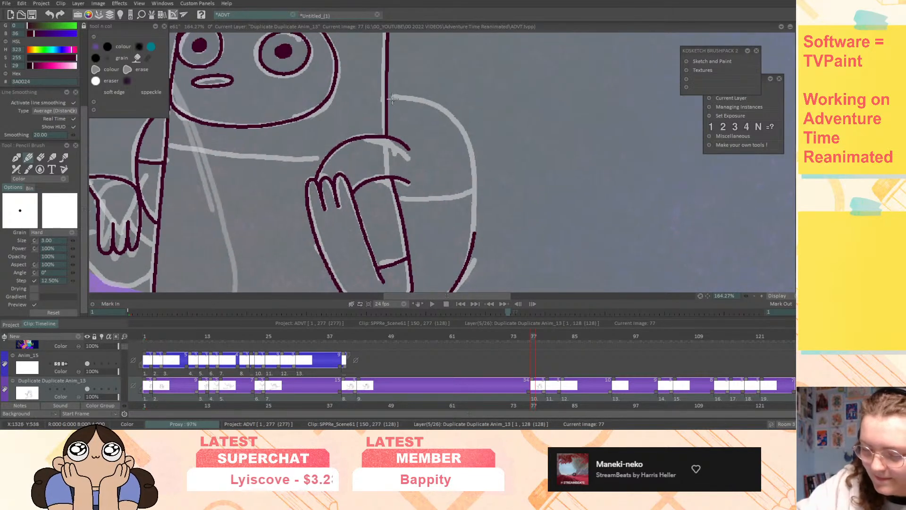
pyautogui.moveTo(414, 96)
pyautogui.mouseDown()
pyautogui.moveTo(446, 109)
pyautogui.moveTo(465, 133)
pyautogui.moveTo(472, 244)
pyautogui.mouseUp()
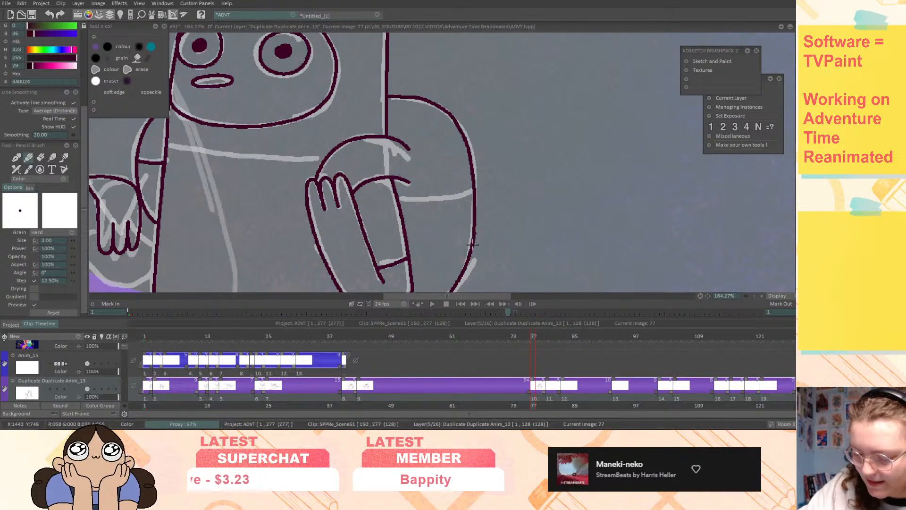
pyautogui.moveTo(415, 199); pyautogui.dragTo(464, 193)
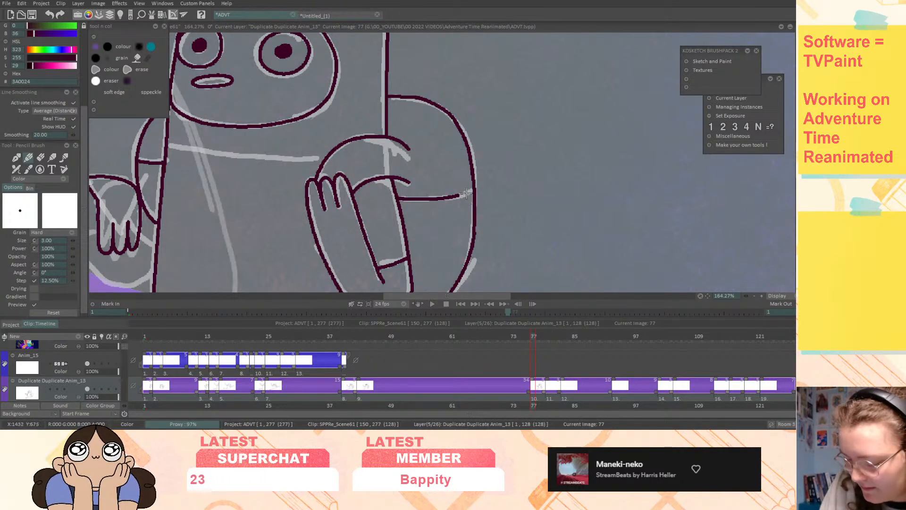
# - Complete the first arm's lower elbow contour beside the torso and ink the hood's lower edge across the chest
pyautogui.moveTo(330, 202); pyautogui.dragTo(569, 138, button='middle')
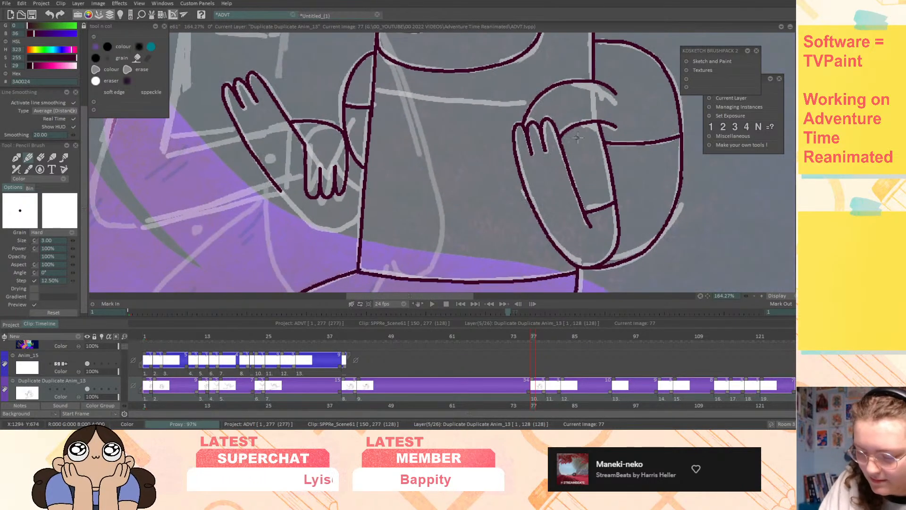
pyautogui.moveTo(626, 161); pyautogui.dragTo(653, 149, button='middle')
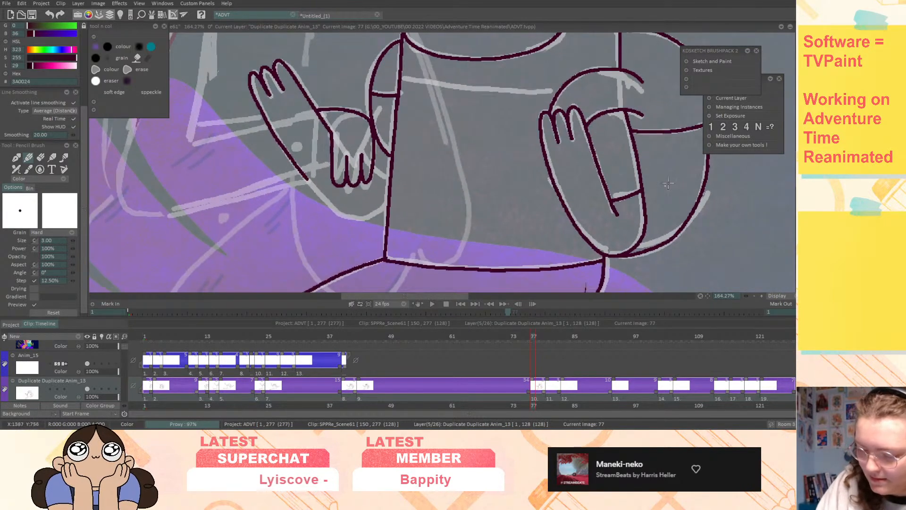
pyautogui.moveTo(389, 150); pyautogui.dragTo(455, 169, button='middle')
pyautogui.moveTo(370, 196)
pyautogui.mouseDown()
pyautogui.moveTo(414, 237)
pyautogui.moveTo(454, 218)
pyautogui.mouseUp()
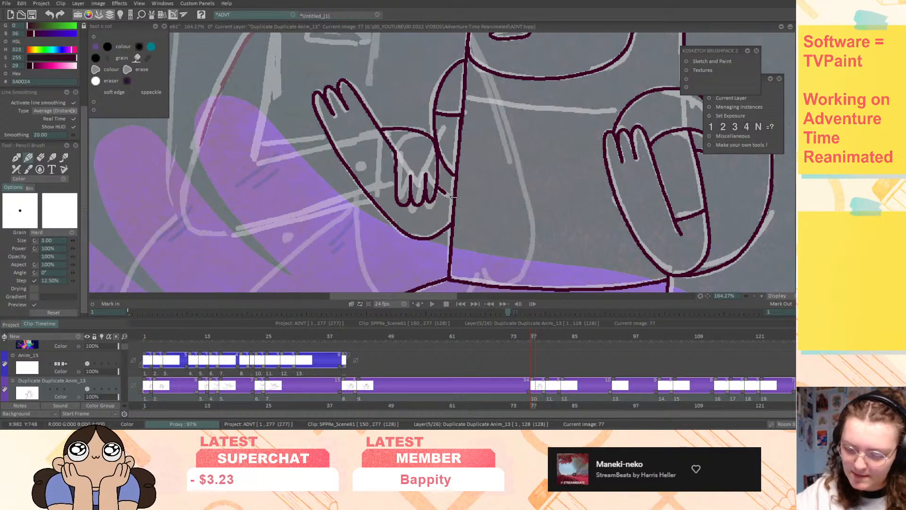
pyautogui.moveTo(580, 65); pyautogui.dragTo(392, 249, button='middle')
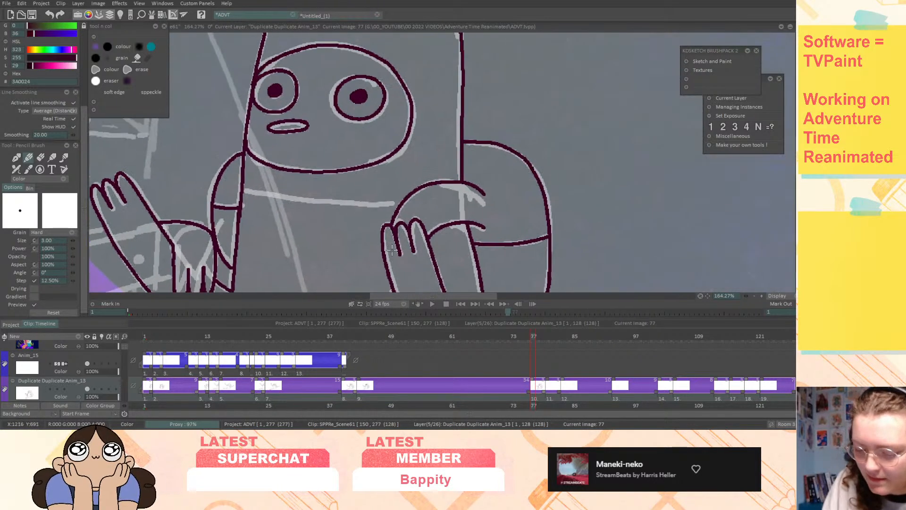
pyautogui.moveTo(250, 191); pyautogui.dragTo(406, 201)
# - Review the whole inked figure on image 77 and advance to the next drawing at image 80
pyautogui.moveTo(569, 131); pyautogui.dragTo(652, 159, button='middle')
pyautogui.moveTo(746, 296); pyautogui.dragTo(734, 296)
pyautogui.moveTo(707, 296); pyautogui.dragTo(698, 253)
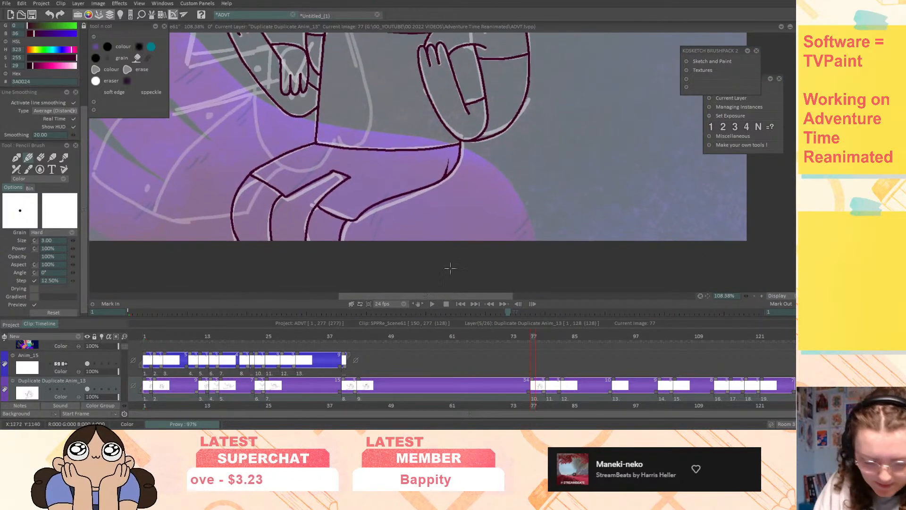
pyautogui.scroll(-1, 124, 349)
pyautogui.scroll(3, 123, 350)
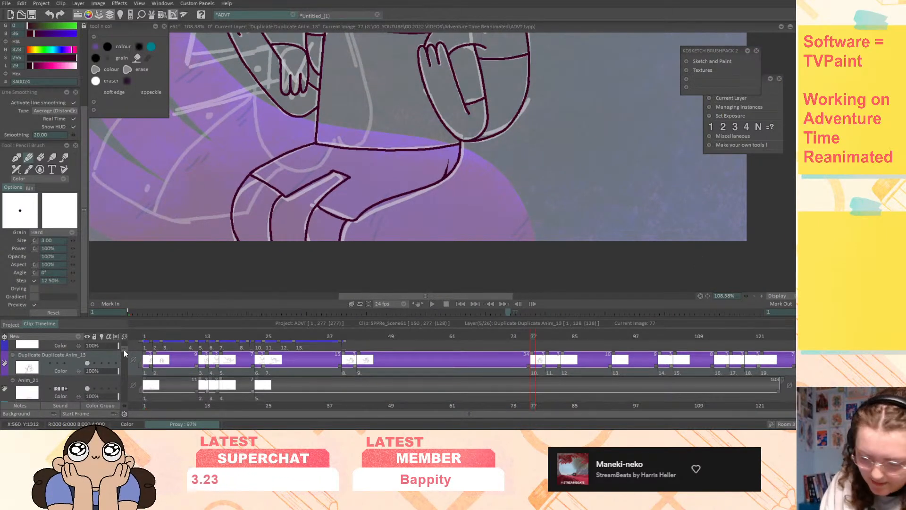
pyautogui.moveTo(707, 296); pyautogui.dragTo(711, 315)
pyautogui.press('Right')
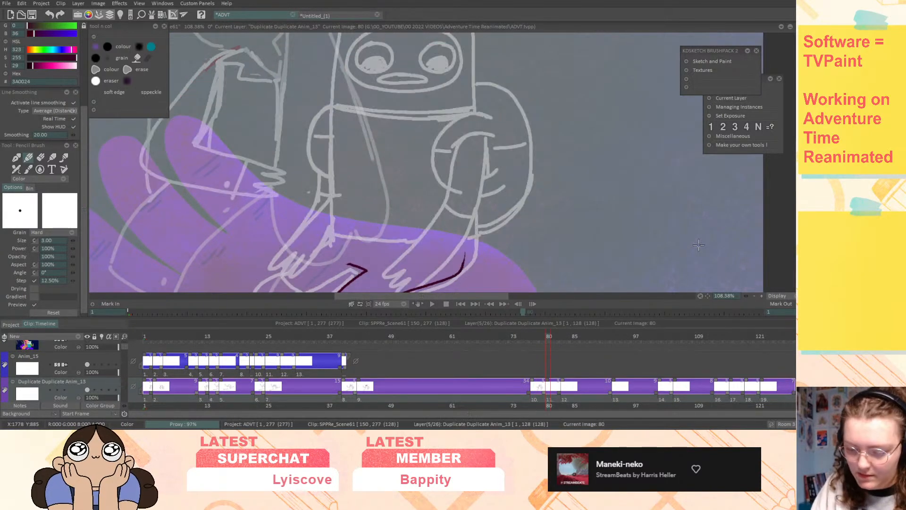
pyautogui.press('Left')
pyautogui.press('Right')
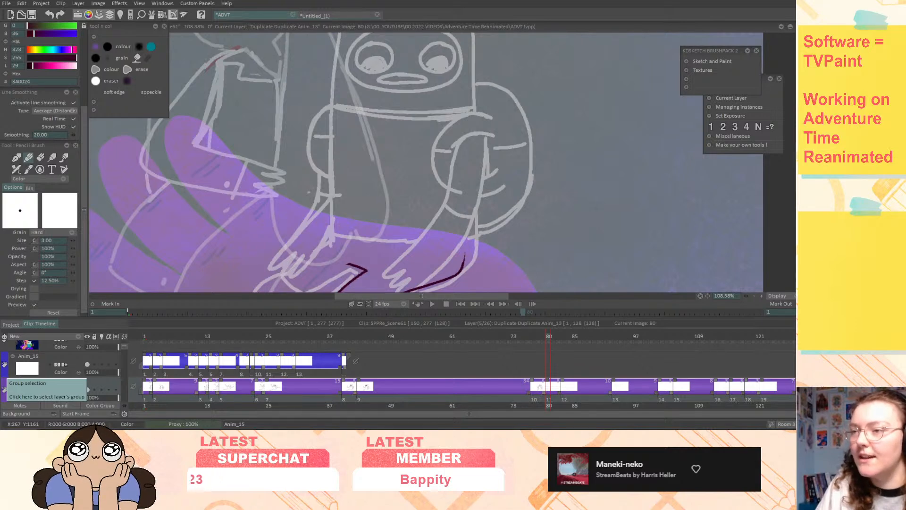
# - Ink the bear-eared hat outline over the sketch on image 80, with both ears, the top edge and both sides
pyautogui.moveTo(593, 91); pyautogui.dragTo(597, 181, button='middle')
pyautogui.moveTo(746, 296); pyautogui.dragTo(767, 290)
pyautogui.moveTo(544, 141); pyautogui.dragTo(647, 185, button='middle')
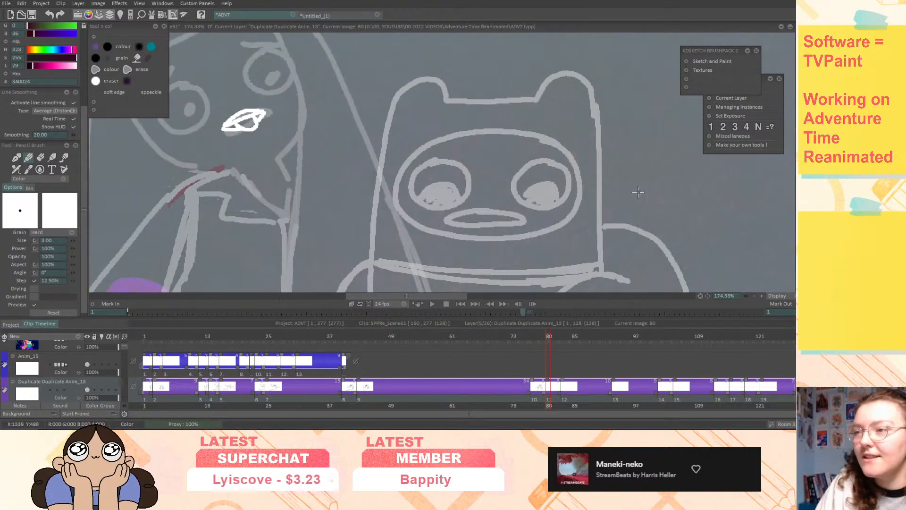
pyautogui.moveTo(621, 168)
pyautogui.mouseDown(button='middle')
pyautogui.moveTo(658, 178)
pyautogui.moveTo(641, 194)
pyautogui.moveTo(562, 186)
pyautogui.moveTo(527, 151)
pyautogui.mouseUp(button='middle')
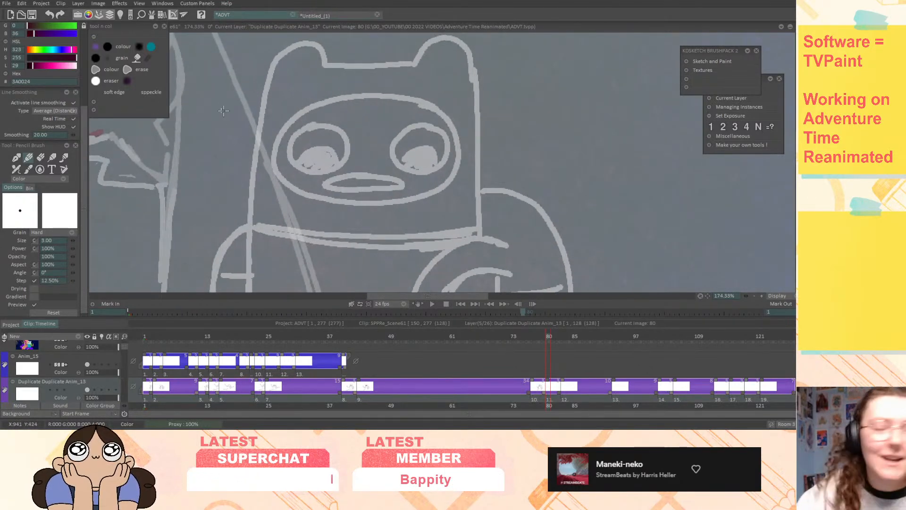
pyautogui.moveTo(491, 73); pyautogui.dragTo(504, 88, button='middle')
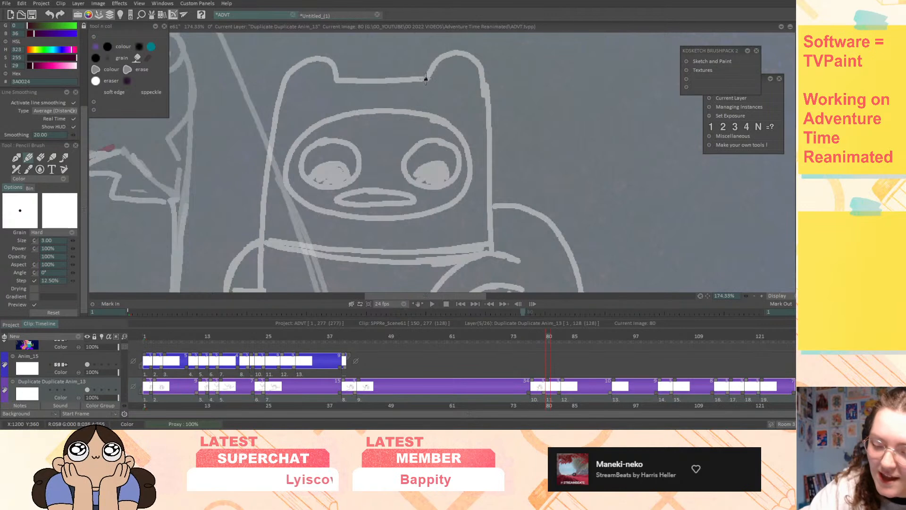
pyautogui.moveTo(438, 58)
pyautogui.mouseDown()
pyautogui.moveTo(455, 52)
pyautogui.moveTo(480, 66)
pyautogui.moveTo(494, 257)
pyautogui.mouseUp()
pyautogui.moveTo(522, 232)
pyautogui.mouseDown(button='middle')
pyautogui.moveTo(586, 263)
pyautogui.moveTo(584, 255)
pyautogui.mouseUp(button='middle')
pyautogui.moveTo(487, 100)
pyautogui.mouseDown()
pyautogui.moveTo(399, 102)
pyautogui.moveTo(363, 83)
pyautogui.moveTo(338, 127)
pyautogui.moveTo(324, 269)
pyautogui.mouseUp()
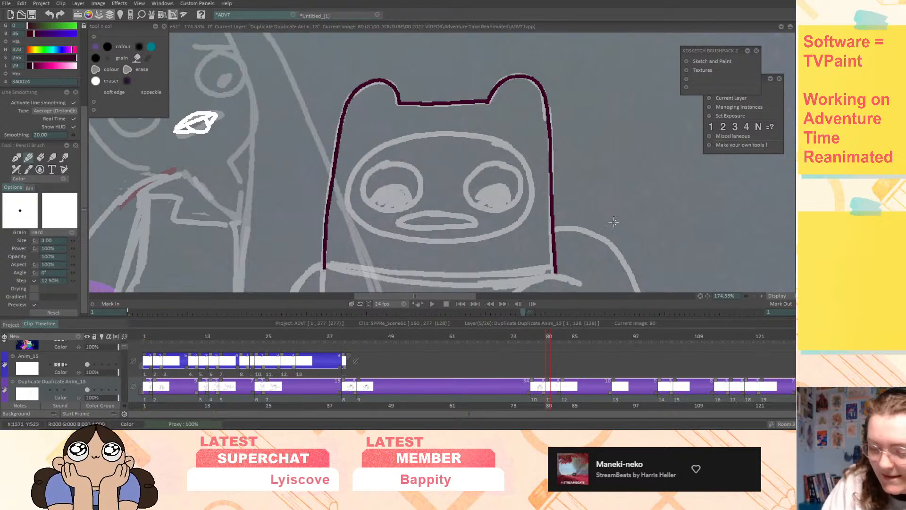
# - Ink the oval face opening and the outlines of both eyes on image 80
pyautogui.moveTo(584, 179); pyautogui.dragTo(552, 192, button='middle')
pyautogui.moveTo(447, 147)
pyautogui.mouseDown()
pyautogui.moveTo(411, 143)
pyautogui.moveTo(338, 165)
pyautogui.moveTo(316, 200)
pyautogui.moveTo(326, 231)
pyautogui.moveTo(380, 256)
pyautogui.moveTo(461, 256)
pyautogui.moveTo(495, 227)
pyautogui.moveTo(499, 189)
pyautogui.moveTo(476, 157)
pyautogui.moveTo(444, 144)
pyautogui.mouseUp()
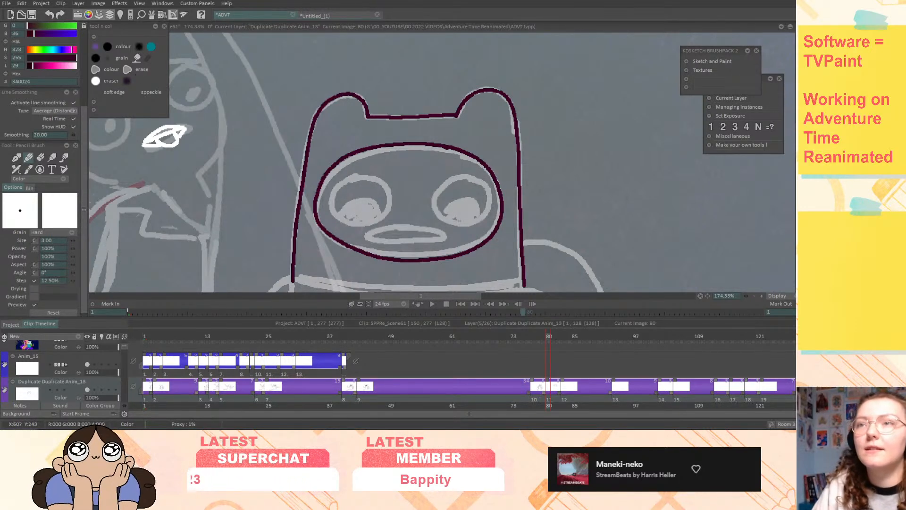
pyautogui.moveTo(567, 232)
pyautogui.mouseDown(button='middle')
pyautogui.moveTo(558, 181)
pyautogui.moveTo(564, 219)
pyautogui.mouseUp(button='middle')
pyautogui.moveTo(359, 161)
pyautogui.mouseDown()
pyautogui.moveTo(333, 165)
pyautogui.moveTo(327, 191)
pyautogui.moveTo(348, 213)
pyautogui.moveTo(380, 204)
pyautogui.moveTo(390, 184)
pyautogui.moveTo(383, 169)
pyautogui.moveTo(360, 161)
pyautogui.mouseUp()
pyautogui.moveTo(471, 163)
pyautogui.mouseDown()
pyautogui.moveTo(456, 161)
pyautogui.moveTo(432, 192)
pyautogui.moveTo(457, 213)
pyautogui.moveTo(486, 202)
pyautogui.moveTo(489, 183)
pyautogui.moveTo(465, 161)
pyautogui.mouseUp()
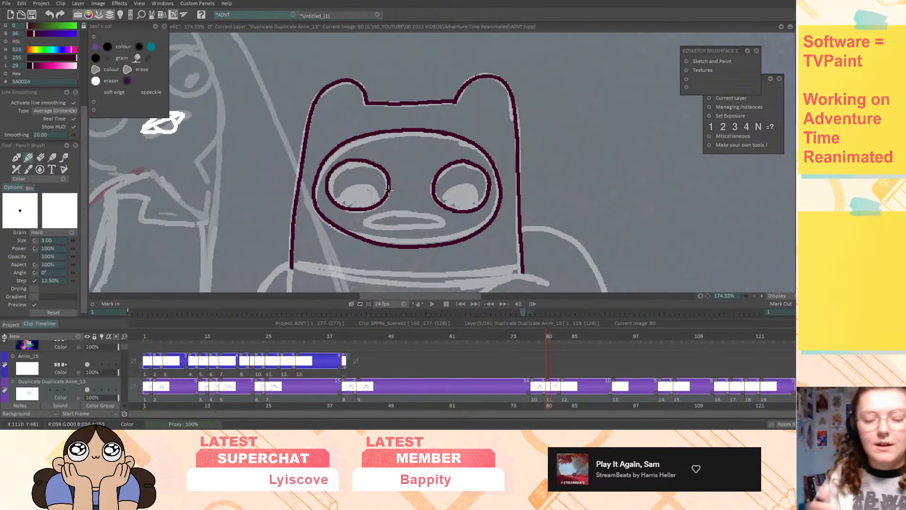
# - Ink the pupil outlines inside both eyes over the sketch on image 80
pyautogui.scroll(-2, 562, 118)
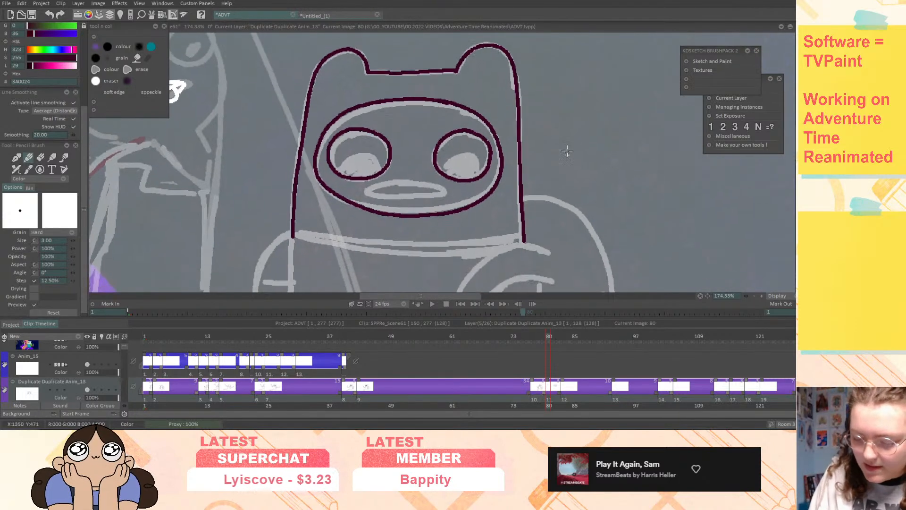
pyautogui.moveTo(746, 297); pyautogui.dragTo(767, 297)
pyautogui.moveTo(539, 145); pyautogui.dragTo(553, 182, button='middle')
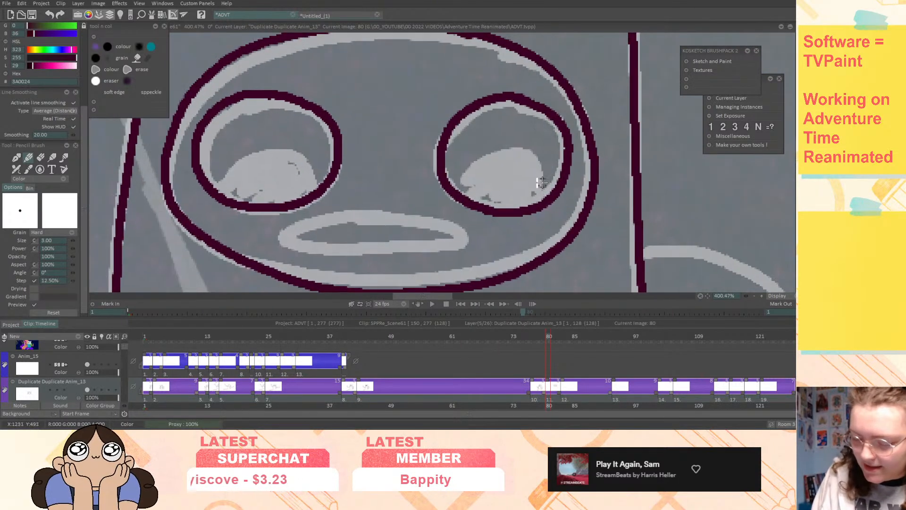
pyautogui.moveTo(550, 165)
pyautogui.mouseDown()
pyautogui.moveTo(459, 163)
pyautogui.moveTo(509, 197)
pyautogui.mouseUp()
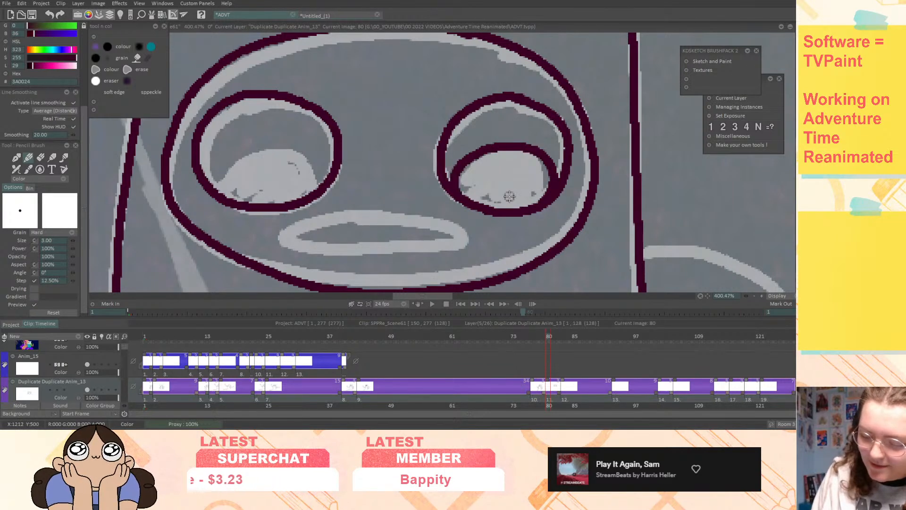
pyautogui.moveTo(309, 197)
pyautogui.mouseDown()
pyautogui.moveTo(283, 147)
pyautogui.moveTo(218, 195)
pyautogui.mouseUp()
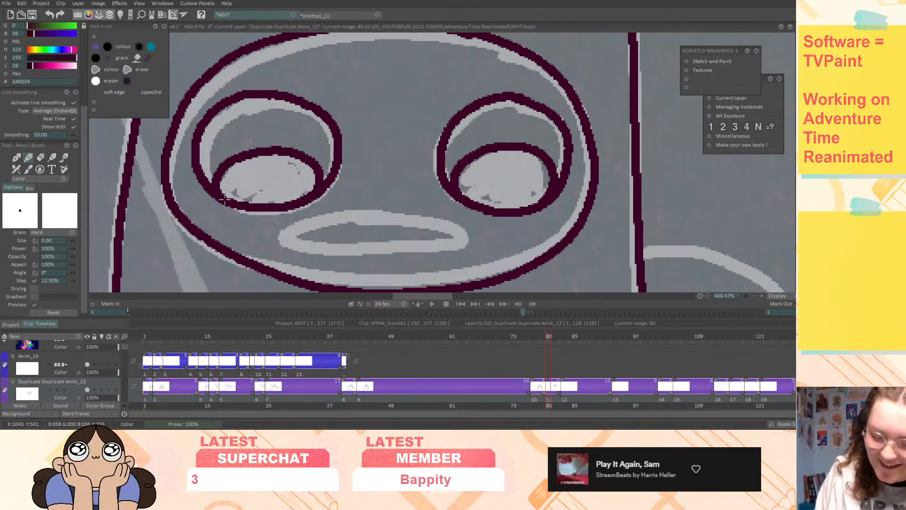
# - Ink the oval mouth outline and the curved lower edge of the hood, joining both of its sides, on image 80
pyautogui.moveTo(567, 202); pyautogui.dragTo(563, 119, button='middle')
pyautogui.moveTo(439, 160)
pyautogui.mouseDown()
pyautogui.moveTo(315, 160)
pyautogui.moveTo(405, 191)
pyautogui.moveTo(470, 163)
pyautogui.moveTo(404, 155)
pyautogui.mouseUp()
pyautogui.moveTo(600, 229)
pyautogui.mouseDown(button='middle')
pyautogui.moveTo(625, 73)
pyautogui.moveTo(623, 123)
pyautogui.mouseUp(button='middle')
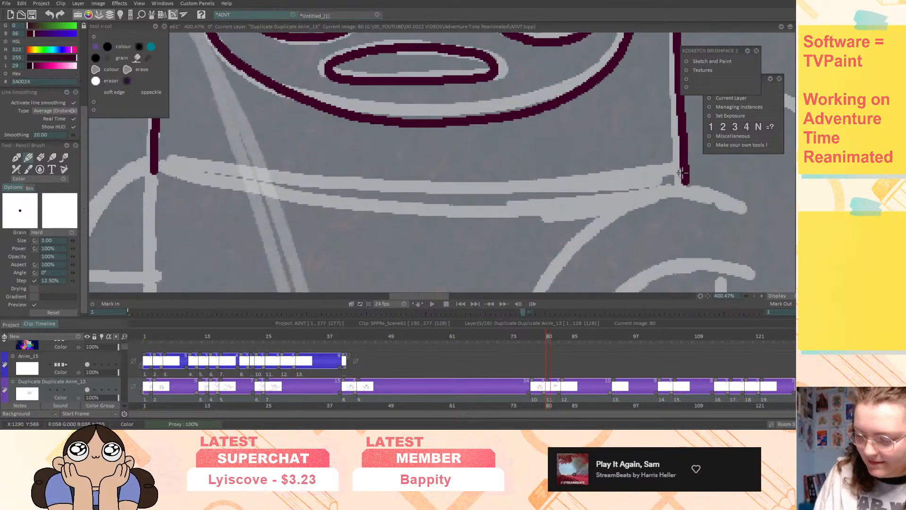
pyautogui.moveTo(674, 173)
pyautogui.mouseDown()
pyautogui.moveTo(445, 192)
pyautogui.moveTo(195, 171)
pyautogui.moveTo(170, 128)
pyautogui.mouseUp()
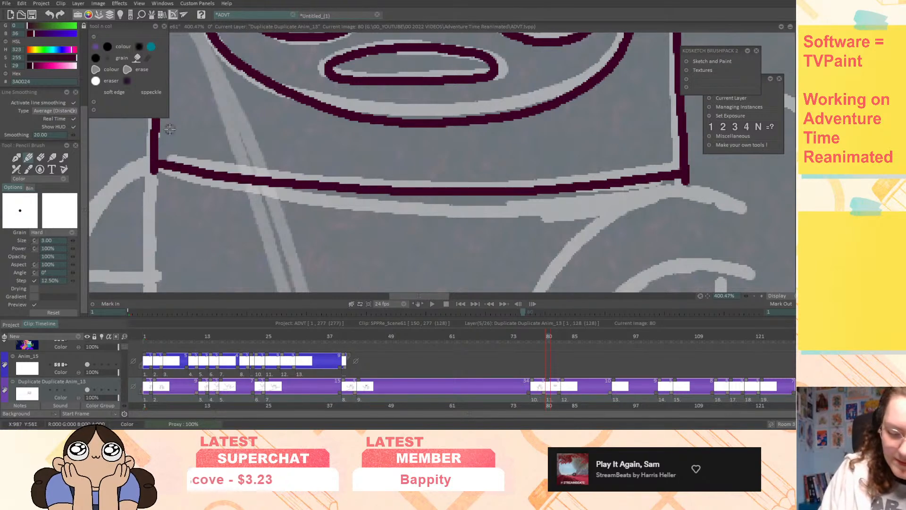
# - Ink the curved contour that starts under the hood's corner and bows across the torso above the hand-on-knee arm on image 80
pyautogui.moveTo(745, 296); pyautogui.dragTo(717, 296)
pyautogui.moveTo(588, 208); pyautogui.dragTo(551, 154, button='middle')
pyautogui.press('Left')
pyautogui.press('Right')
pyautogui.press('Right')
pyautogui.press('Right')
pyautogui.moveTo(568, 209); pyautogui.dragTo(528, 176, button='middle')
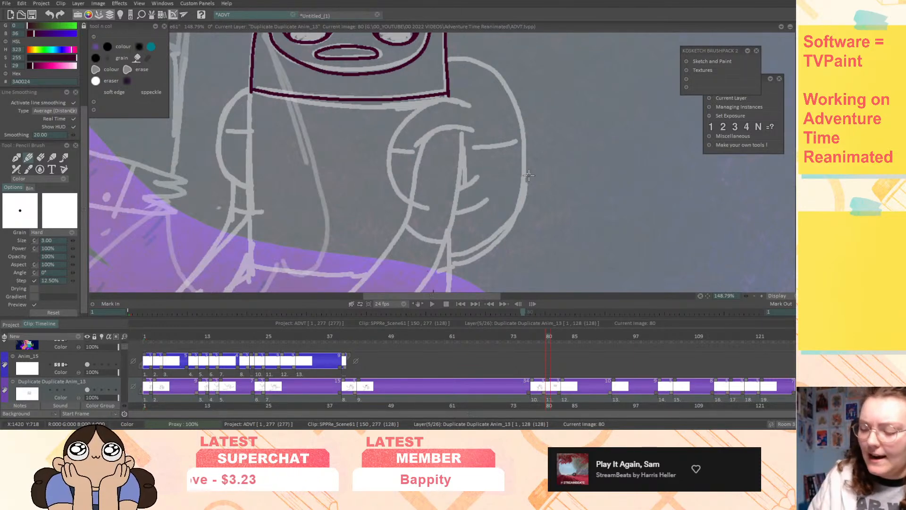
pyautogui.moveTo(746, 296); pyautogui.dragTo(765, 296)
pyautogui.moveTo(610, 186); pyautogui.dragTo(718, 217, button='middle')
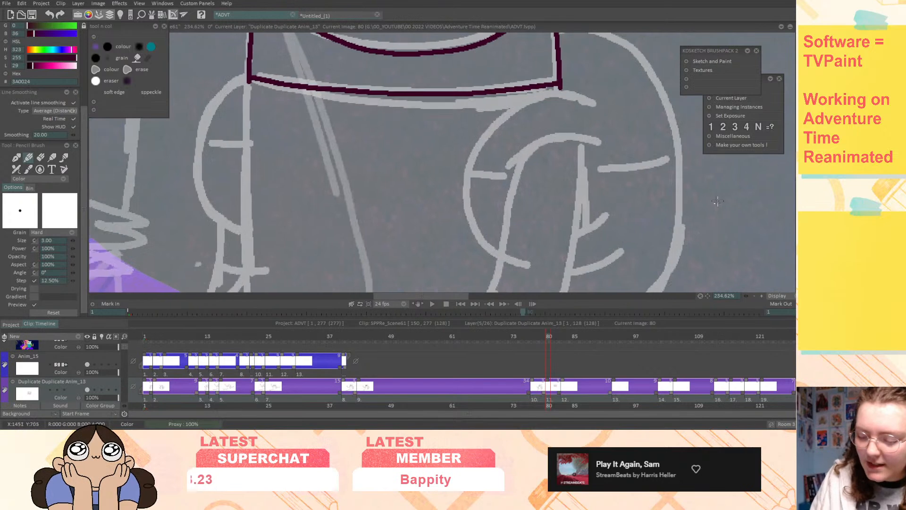
pyautogui.moveTo(564, 93)
pyautogui.mouseDown()
pyautogui.moveTo(494, 123)
pyautogui.moveTo(468, 181)
pyautogui.mouseUp()
# - Ink that arm's arched top and its torso-side edge down to the hand with its fingers
pyautogui.moveTo(541, 236)
pyautogui.mouseDown(button='middle')
pyautogui.moveTo(521, 170)
pyautogui.moveTo(525, 153)
pyautogui.mouseUp(button='middle')
pyautogui.moveTo(583, 57); pyautogui.dragTo(522, 58)
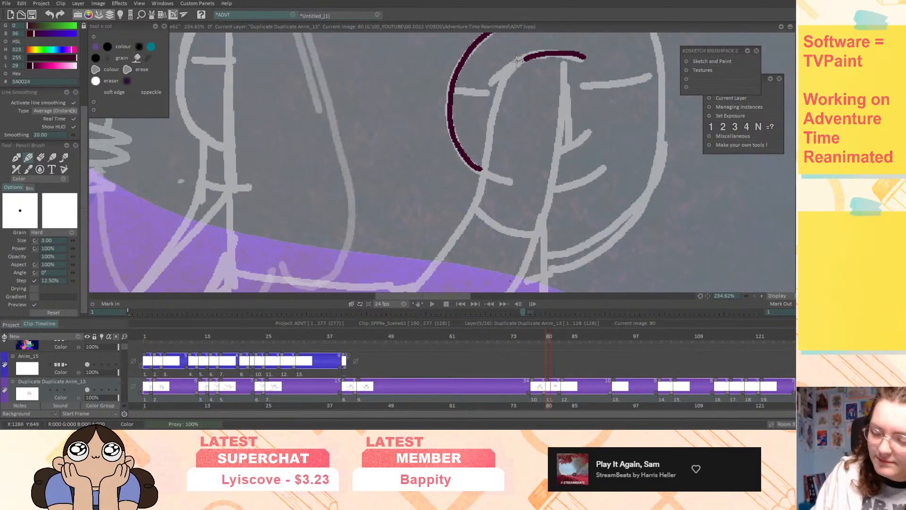
pyautogui.moveTo(497, 88); pyautogui.dragTo(485, 151)
pyautogui.moveTo(472, 204)
pyautogui.mouseDown(button='middle')
pyautogui.moveTo(501, 163)
pyautogui.moveTo(535, 46)
pyautogui.mouseUp(button='middle')
pyautogui.moveTo(538, 89); pyautogui.dragTo(441, 199)
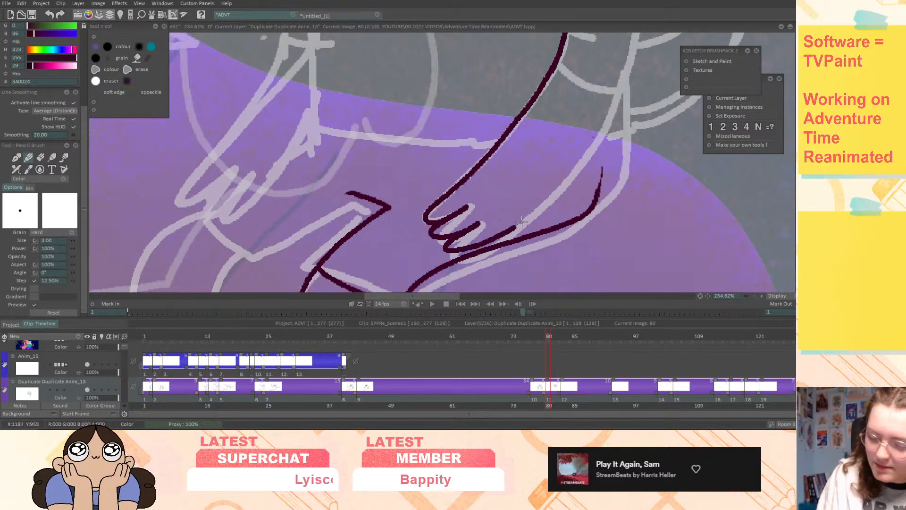
# - Undo the stroke on the arm's opposite edge and ink that edge again from the arched top down to the hand
pyautogui.moveTo(623, 150)
pyautogui.mouseDown(button='middle')
pyautogui.moveTo(585, 193)
pyautogui.moveTo(570, 289)
pyautogui.mouseUp(button='middle')
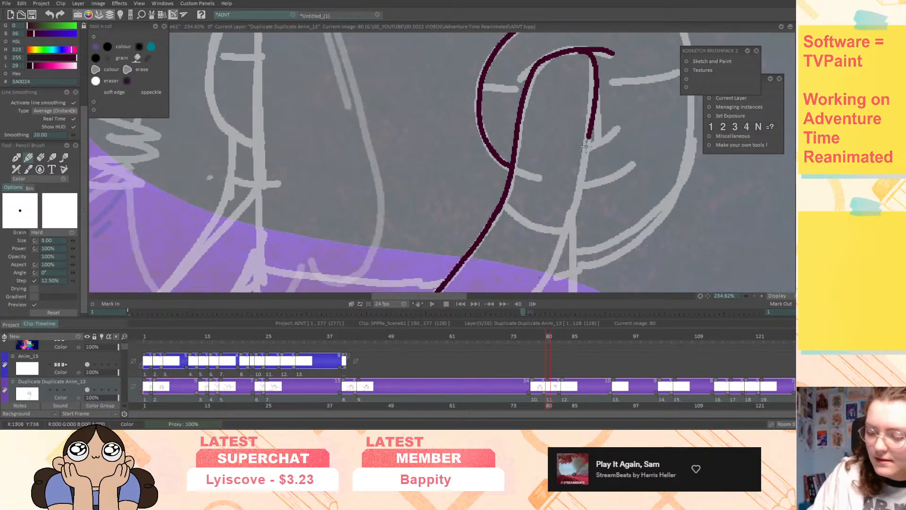
pyautogui.hotkey('ctrl', 'z')
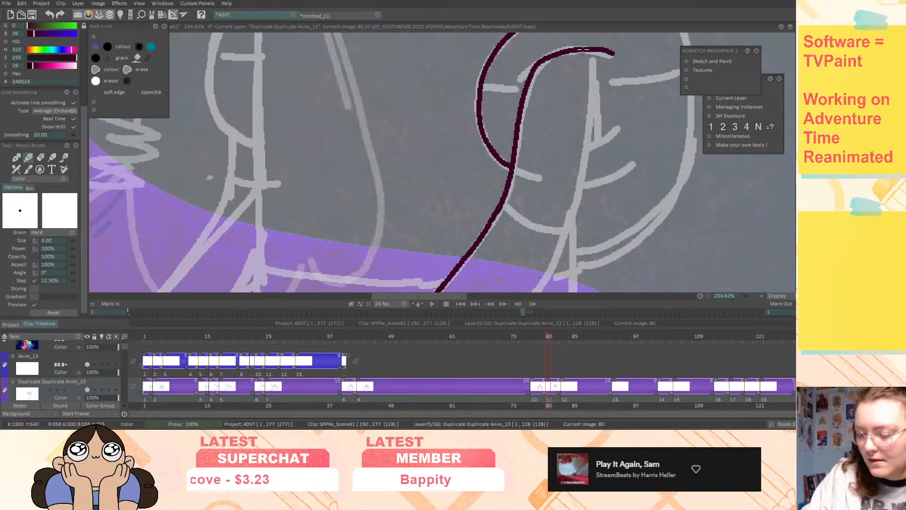
pyautogui.moveTo(596, 79); pyautogui.dragTo(564, 238)
pyautogui.moveTo(564, 238)
pyautogui.mouseDown(button='middle')
pyautogui.moveTo(638, 108)
pyautogui.moveTo(640, 86)
pyautogui.mouseUp(button='middle')
pyautogui.moveTo(623, 126); pyautogui.dragTo(587, 180)
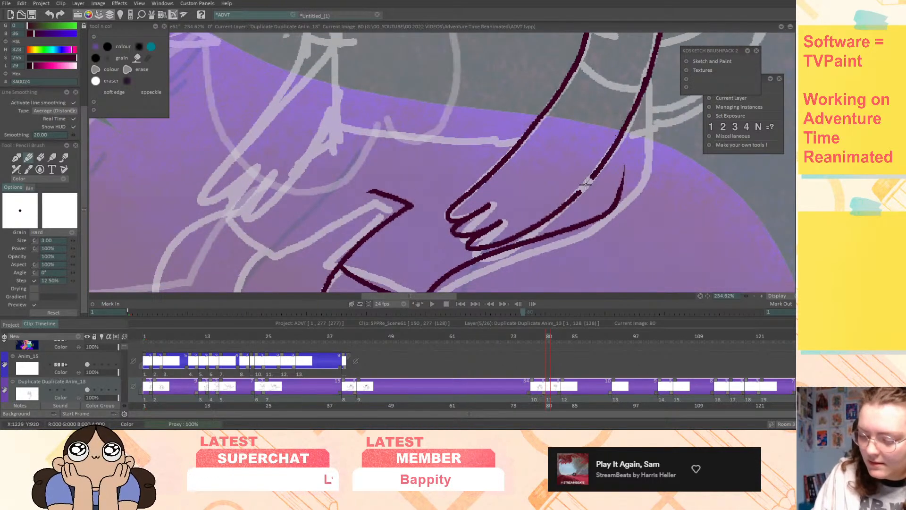
# - Ink the cross line over the forearm and the horizontal dividing lines of the rounded shape on both sides of the arm
pyautogui.moveTo(649, 58); pyautogui.dragTo(526, 194, button='middle')
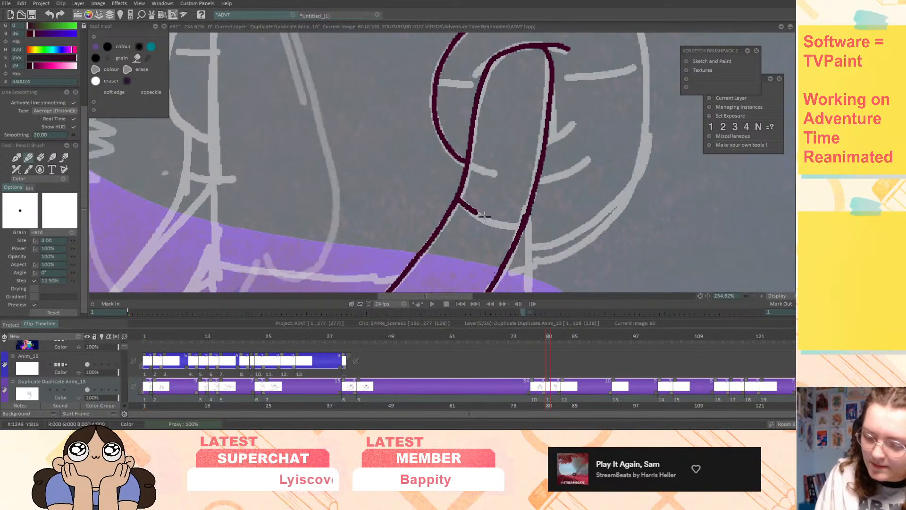
pyautogui.moveTo(619, 181); pyautogui.dragTo(639, 290, button='middle')
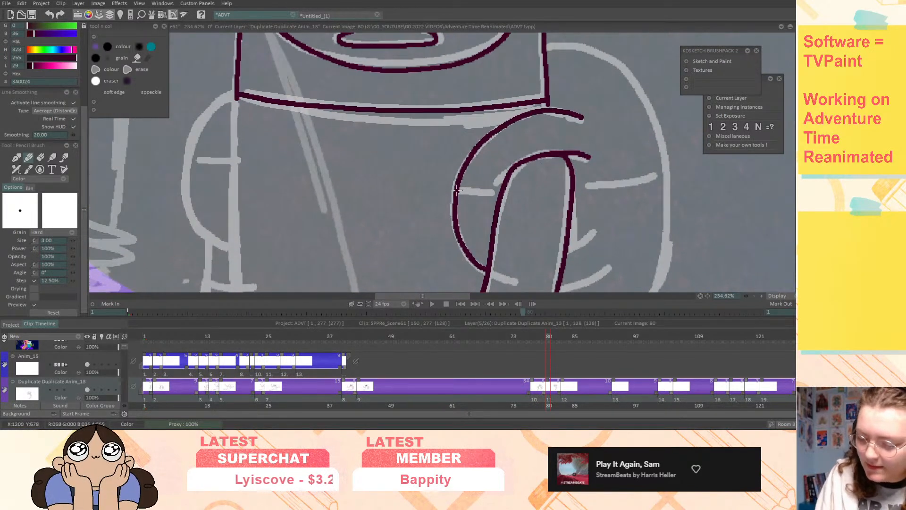
pyautogui.moveTo(454, 189); pyautogui.dragTo(501, 194)
pyautogui.moveTo(574, 189); pyautogui.dragTo(665, 175)
# - Ink the large rounded outer contour running from the side of the hood down toward the character's hip on image 80
pyautogui.moveTo(746, 296); pyautogui.dragTo(733, 297)
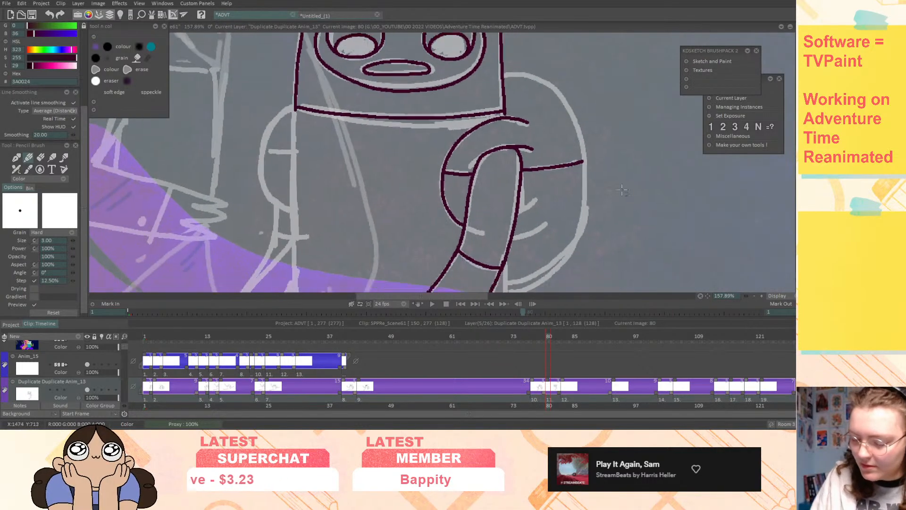
pyautogui.moveTo(637, 203); pyautogui.dragTo(537, 171, button='middle')
pyautogui.moveTo(409, 52)
pyautogui.mouseDown()
pyautogui.moveTo(460, 64)
pyautogui.moveTo(494, 125)
pyautogui.moveTo(482, 218)
pyautogui.moveTo(464, 248)
pyautogui.moveTo(423, 268)
pyautogui.mouseUp()
# - Turn on the light table for the layer and ink the hip contour from the forearm down to the seat of the shorts
pyautogui.moveTo(434, 249); pyautogui.dragTo(511, 135, button='middle')
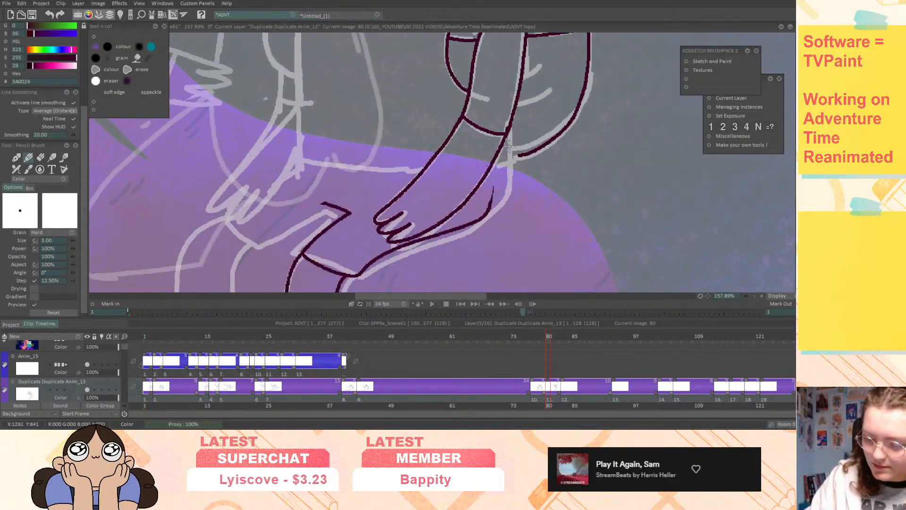
pyautogui.click(101, 390)
pyautogui.moveTo(509, 135)
pyautogui.mouseDown()
pyautogui.moveTo(511, 188)
pyautogui.moveTo(489, 215)
pyautogui.mouseUp()
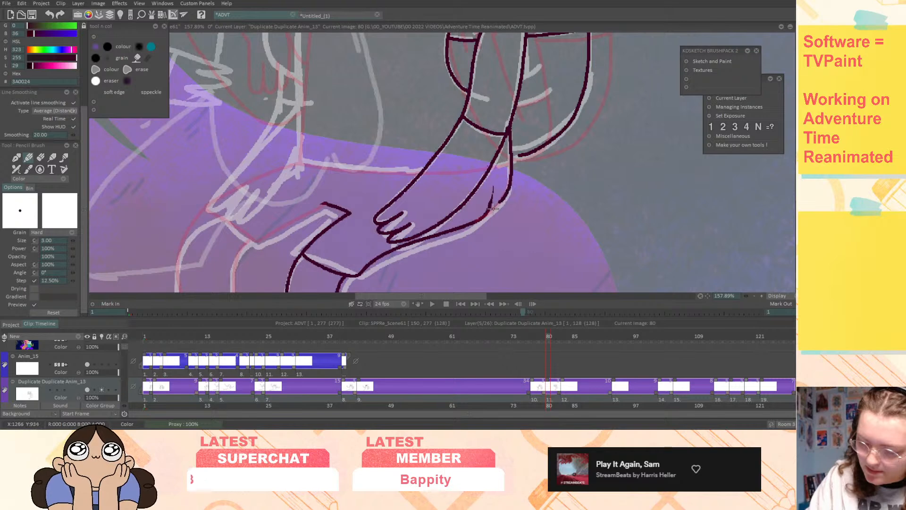
pyautogui.moveTo(595, 195); pyautogui.dragTo(566, 289, button='middle')
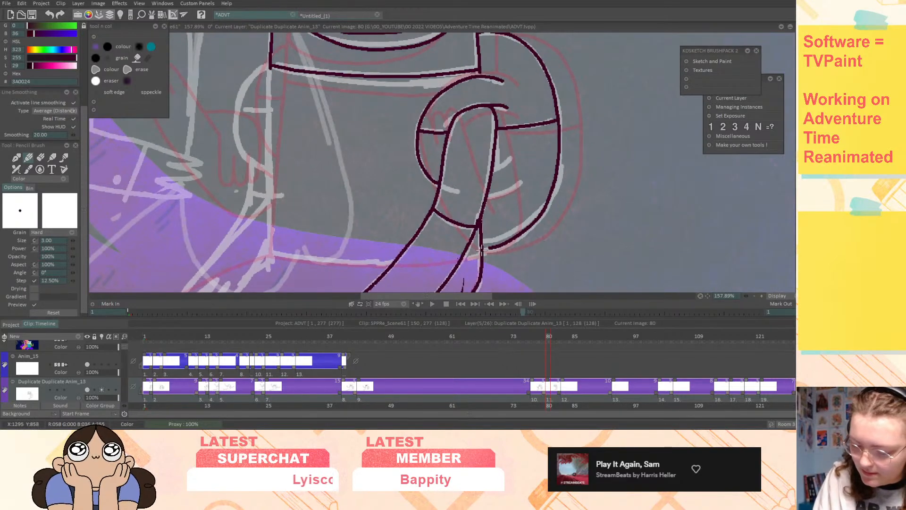
# - Examine the legs and shorts across the layer's drawings from image 77 to image 119 and return to image 80
pyautogui.moveTo(595, 233)
pyautogui.mouseDown(button='middle')
pyautogui.moveTo(636, 129)
pyautogui.moveTo(676, 176)
pyautogui.mouseUp(button='middle')
pyautogui.moveTo(567, 244); pyautogui.dragTo(676, 146, button='middle')
pyautogui.hotkey('ctrl', 'Left')
pyautogui.hotkey('ctrl', 'Left')
pyautogui.hotkey('ctrl', 'Left')
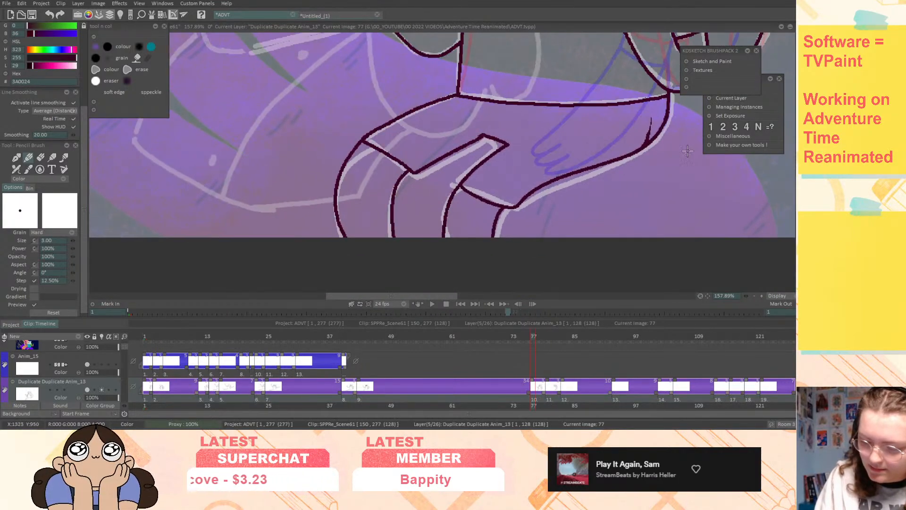
pyautogui.hotkey('ctrl', 'Right')
pyautogui.hotkey('ctrl', 'Right')
pyautogui.hotkey('ctrl', 'Right')
pyautogui.hotkey('ctrl', 'Right')
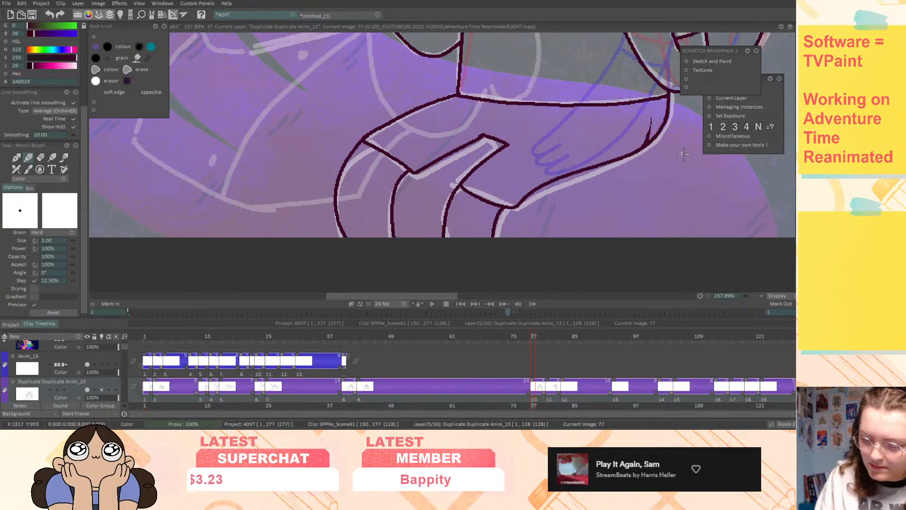
pyautogui.hotkey('ctrl', 'Right')
pyautogui.hotkey('ctrl', 'Right')
pyautogui.hotkey('ctrl', 'Right')
pyautogui.hotkey('ctrl', 'Right')
pyautogui.hotkey('ctrl', 'Right')
pyautogui.hotkey('ctrl', 'Right')
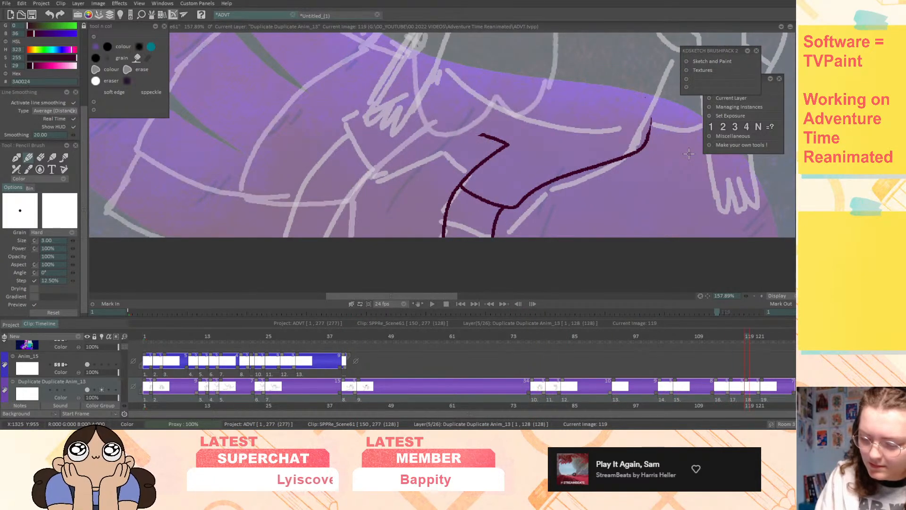
pyautogui.hotkey('ctrl', 'Left')
pyautogui.hotkey('ctrl', 'Left')
pyautogui.hotkey('ctrl', 'Left')
pyautogui.hotkey('ctrl', 'Left')
pyautogui.hotkey('ctrl', 'Left')
pyautogui.hotkey('ctrl', 'Left')
pyautogui.hotkey('ctrl', 'Left')
pyautogui.hotkey('ctrl', 'Left')
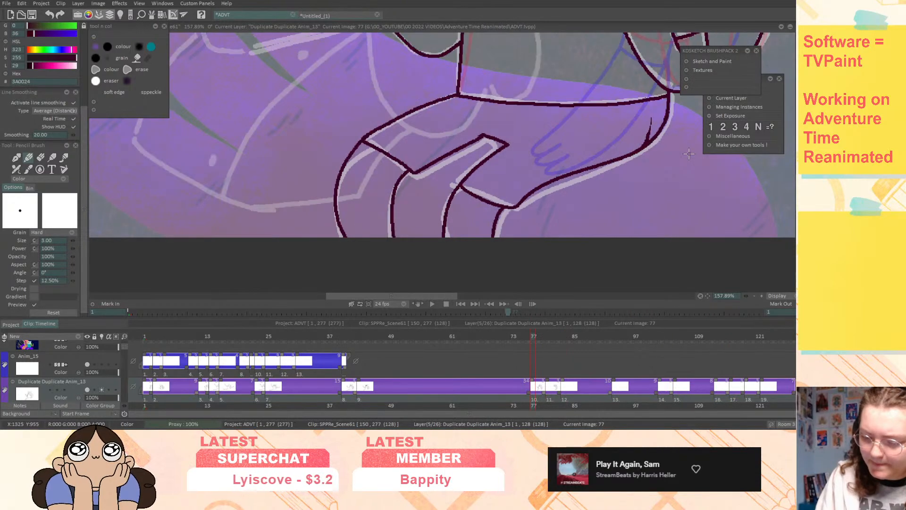
pyautogui.moveTo(656, 170)
pyautogui.mouseDown(button='middle')
pyautogui.moveTo(505, 272)
pyautogui.moveTo(533, 378)
pyautogui.mouseUp(button='middle')
pyautogui.hotkey('ctrl', 'Right')
# - Ink the torso's straight vertical edge from the hood's corner down to the shirt hem on image 80
pyautogui.moveTo(593, 175)
pyautogui.mouseDown(button='middle')
pyautogui.moveTo(661, 142)
pyautogui.moveTo(627, 160)
pyautogui.moveTo(568, 247)
pyautogui.moveTo(581, 139)
pyautogui.moveTo(580, 192)
pyautogui.mouseUp(button='middle')
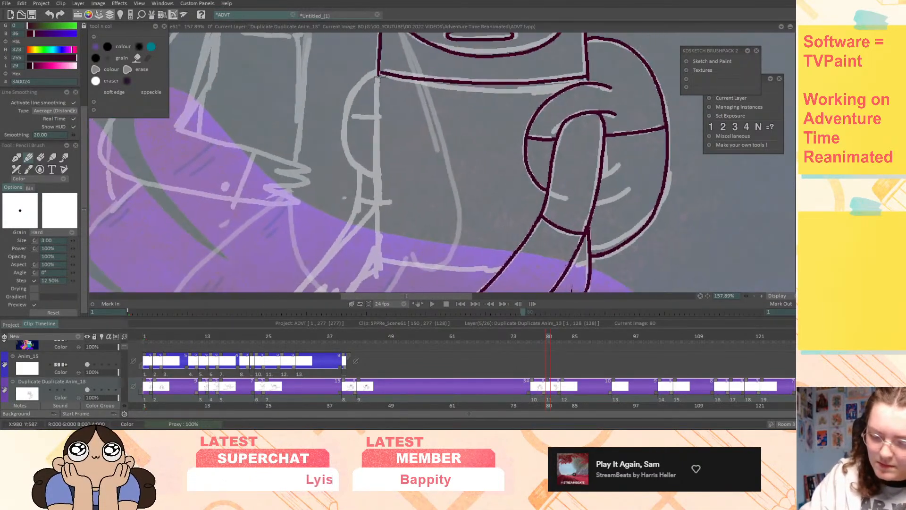
pyautogui.moveTo(377, 110); pyautogui.dragTo(377, 254)
pyautogui.moveTo(377, 253)
pyautogui.mouseDown(button='middle')
pyautogui.moveTo(441, 208)
pyautogui.moveTo(516, 176)
pyautogui.mouseUp(button='middle')
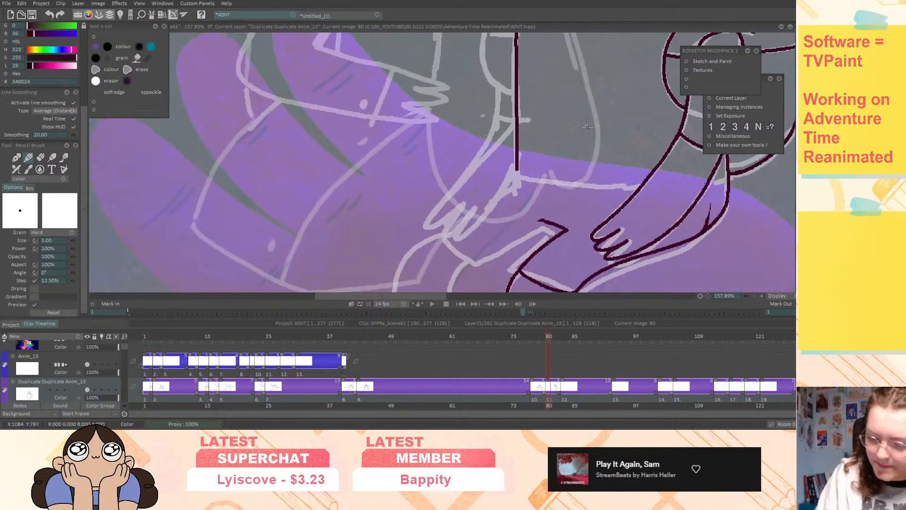
# - Ink the other arm beside the torso's vertical edge, with its hand, fingers, rounded upper contour and short horizontal line, undoing a misplaced stroke
pyautogui.moveTo(499, 90)
pyautogui.mouseDown()
pyautogui.moveTo(481, 147)
pyautogui.moveTo(429, 220)
pyautogui.moveTo(438, 227)
pyautogui.mouseUp()
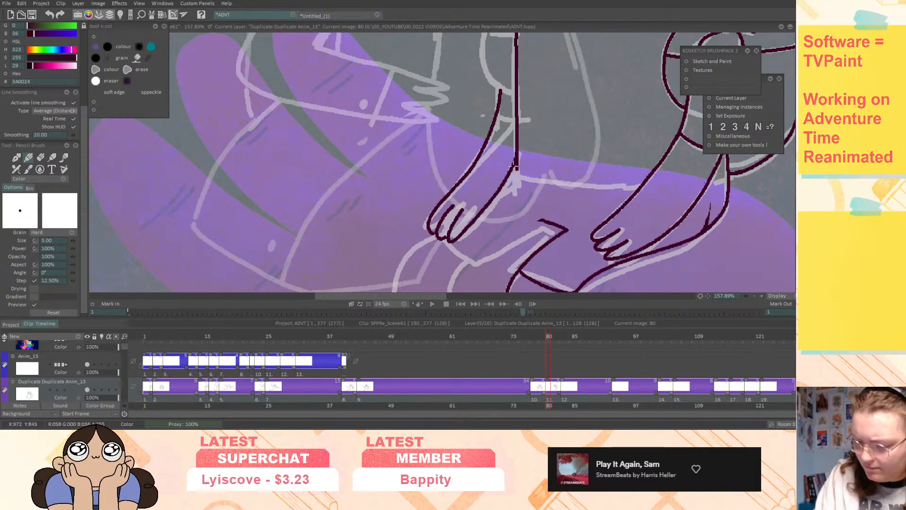
pyautogui.moveTo(608, 80); pyautogui.dragTo(524, 261, button='middle')
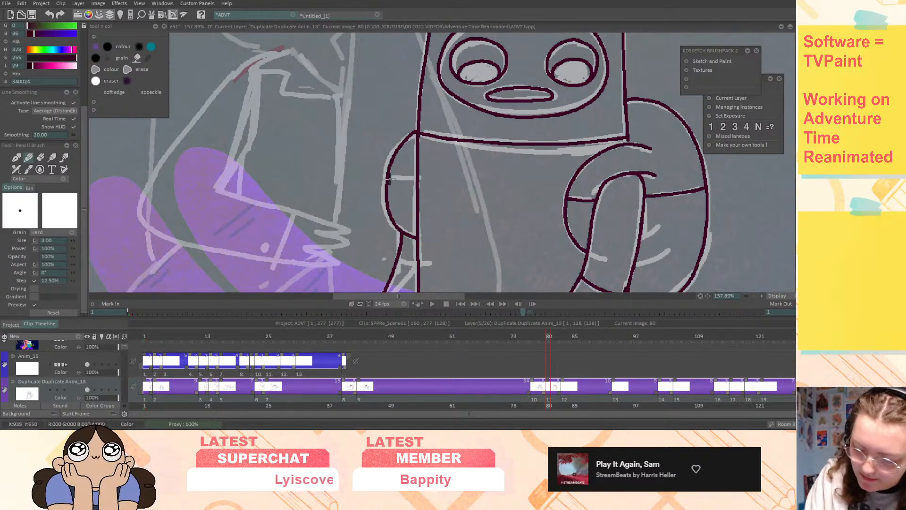
pyautogui.hotkey('ctrl', 'z')
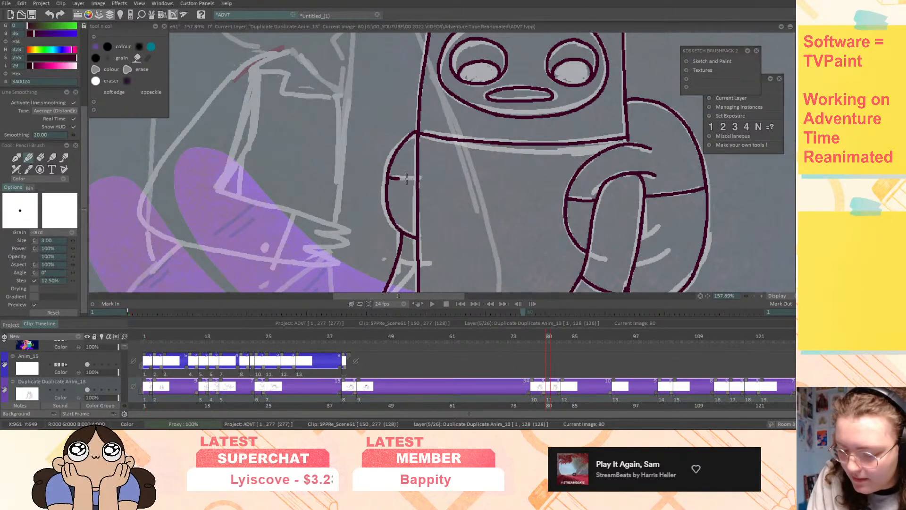
# - Ink the shirt's lower hem from the torso edge to the forearm and continue it behind the arm to the hip
pyautogui.moveTo(612, 207)
pyautogui.mouseDown(button='middle')
pyautogui.moveTo(564, 68)
pyautogui.moveTo(582, 41)
pyautogui.mouseUp(button='middle')
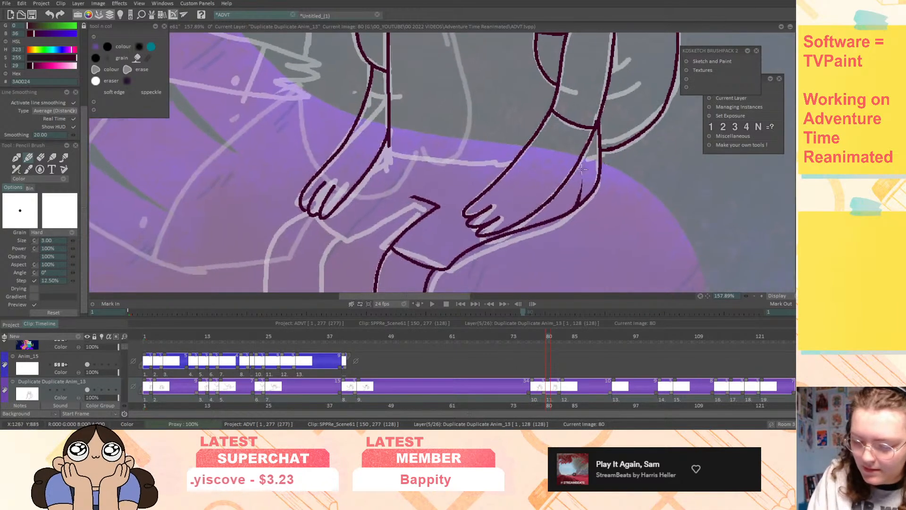
pyautogui.moveTo(390, 154); pyautogui.dragTo(514, 163)
pyautogui.moveTo(580, 159); pyautogui.dragTo(599, 153)
pyautogui.moveTo(387, 154); pyautogui.dragTo(392, 109, button='middle')
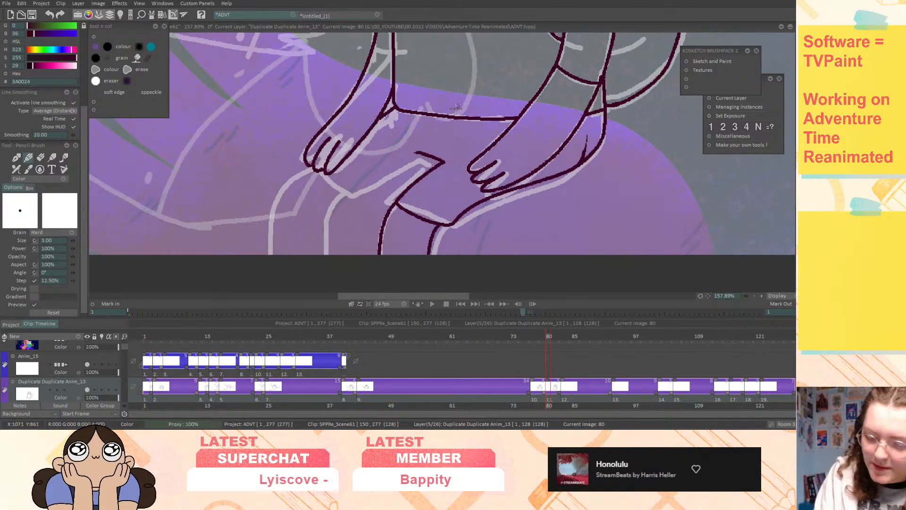
# - Compare the shorts with image 77 and try to ink the upper edge of the shorts' leg opening on image 80
pyautogui.press('Left')
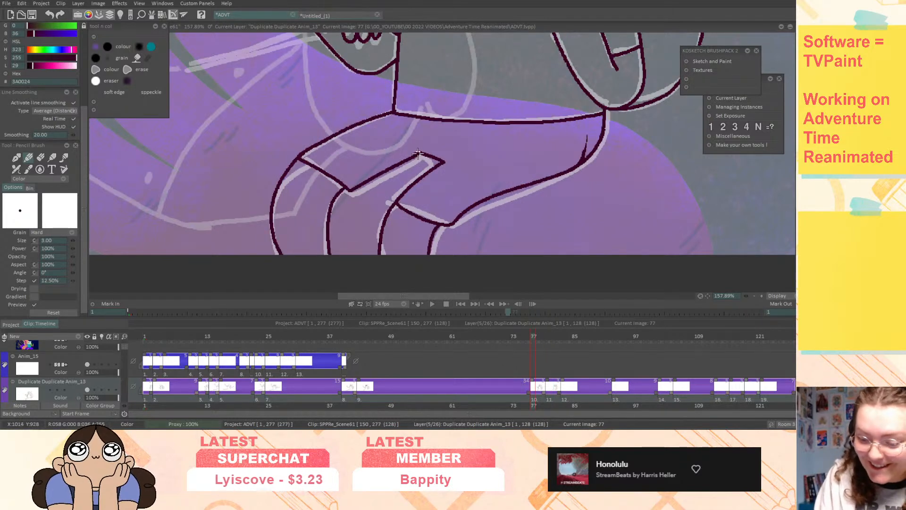
pyautogui.press('Right')
pyautogui.moveTo(418, 153); pyautogui.dragTo(373, 178)
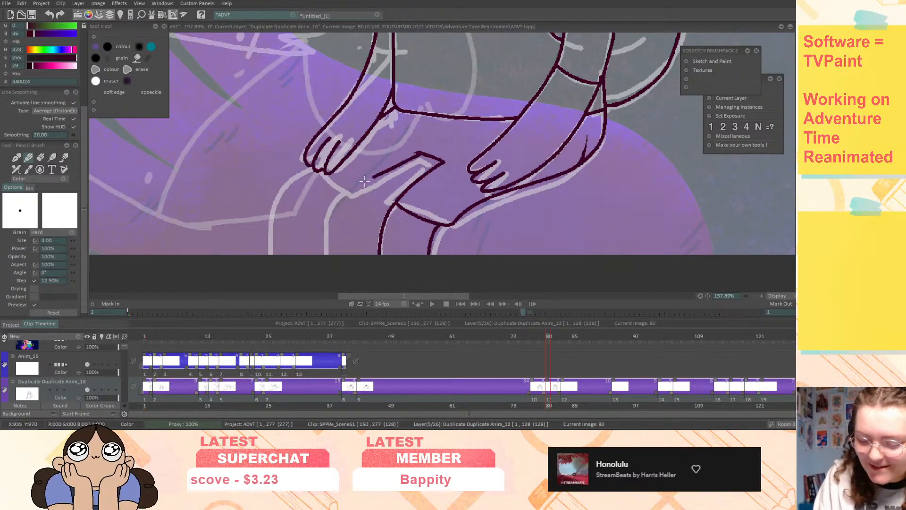
# - Turn on the light table for the layer and undo the last stroke on the shorts' leg edge
pyautogui.click(101, 389)
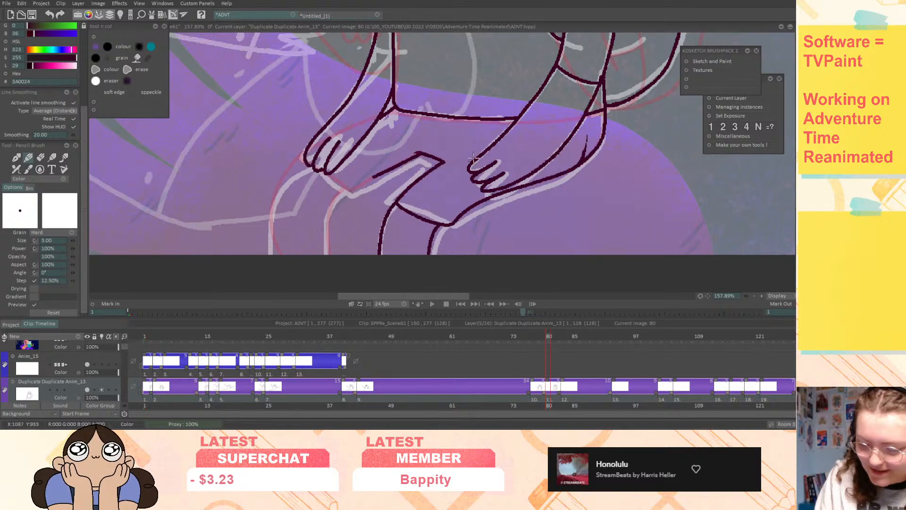
pyautogui.moveTo(746, 297)
pyautogui.mouseDown()
pyautogui.moveTo(775, 298)
pyautogui.moveTo(746, 306)
pyautogui.moveTo(755, 300)
pyautogui.mouseUp()
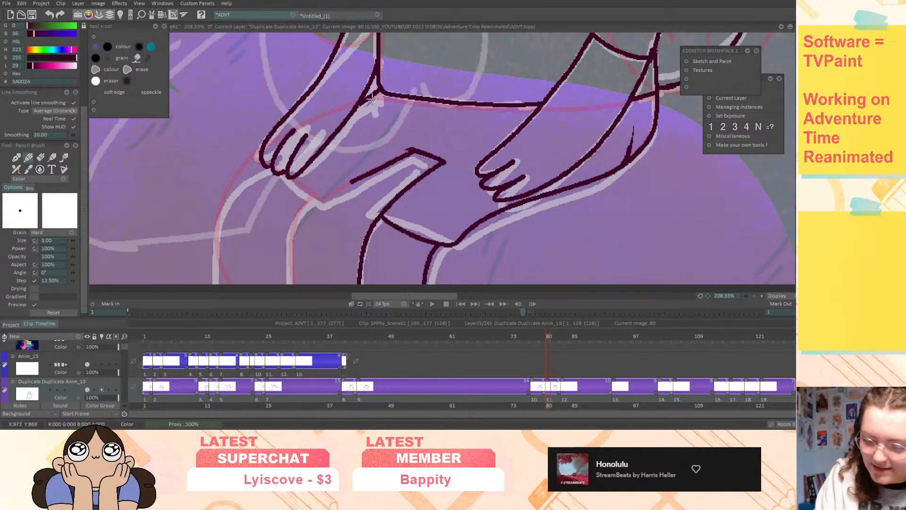
pyautogui.hotkey('ctrl', 'z')
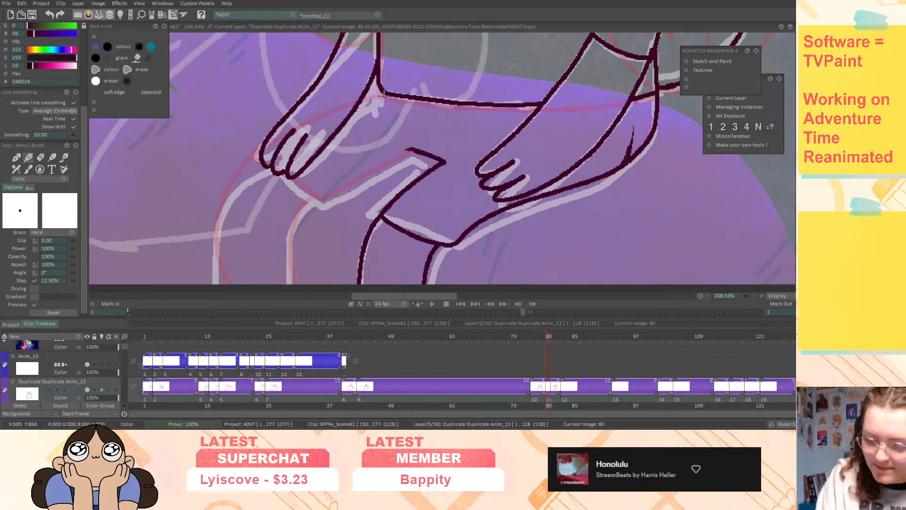
# - Close the forearm line at the shirt corner on image 80 and ink the other leg's outline and shorts hem, redoing the hem's upper edge
pyautogui.moveTo(380, 90); pyautogui.dragTo(361, 105)
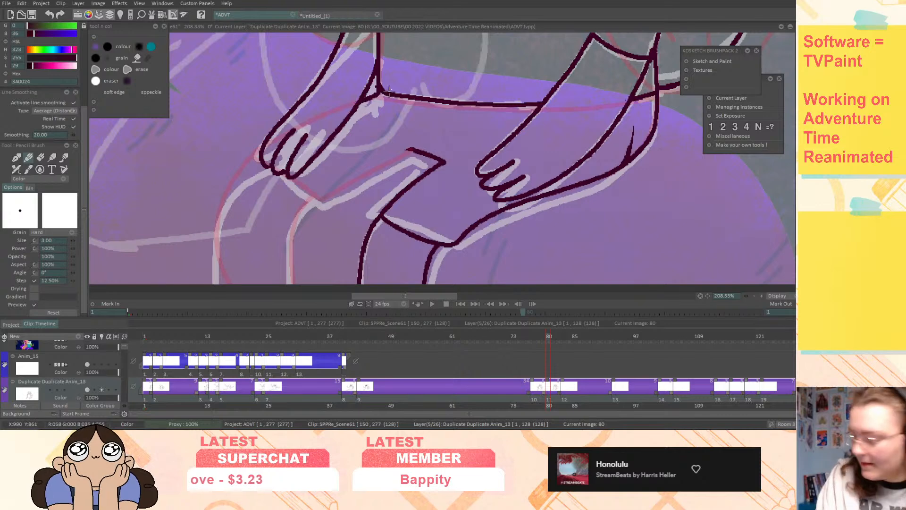
pyautogui.moveTo(448, 183)
pyautogui.mouseDown(button='middle')
pyautogui.moveTo(502, 137)
pyautogui.moveTo(499, 147)
pyautogui.mouseUp(button='middle')
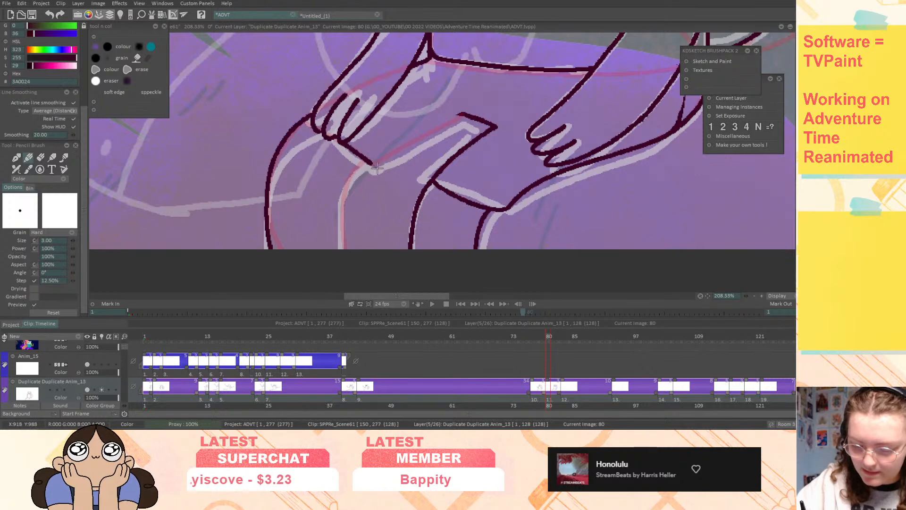
pyautogui.moveTo(414, 143); pyautogui.dragTo(466, 115)
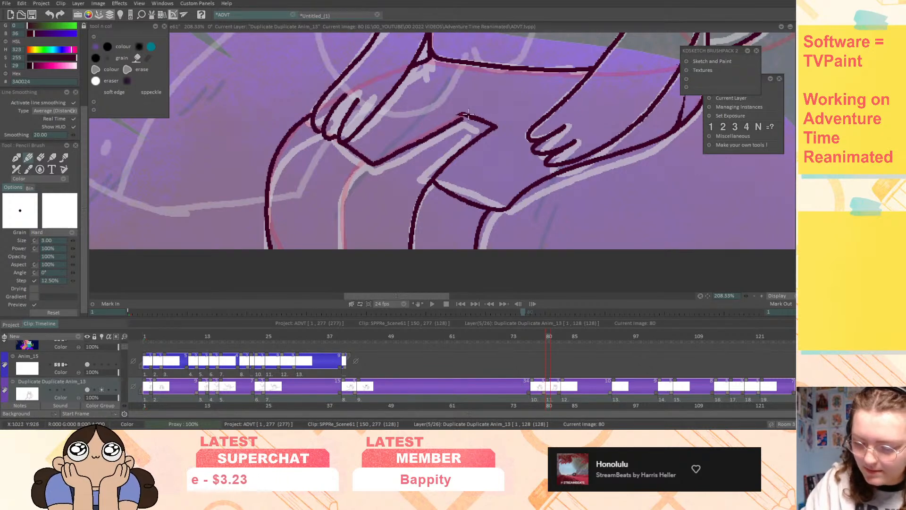
pyautogui.moveTo(580, 194); pyautogui.dragTo(559, 193, button='middle')
pyautogui.hotkey('ctrl', 'z')
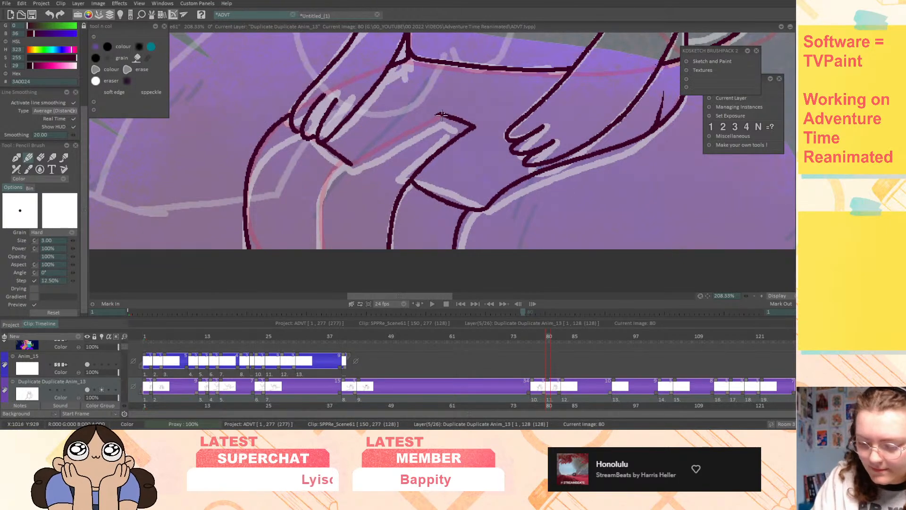
pyautogui.moveTo(428, 121); pyautogui.dragTo(351, 162)
pyautogui.moveTo(581, 196); pyautogui.dragTo(571, 179, button='middle')
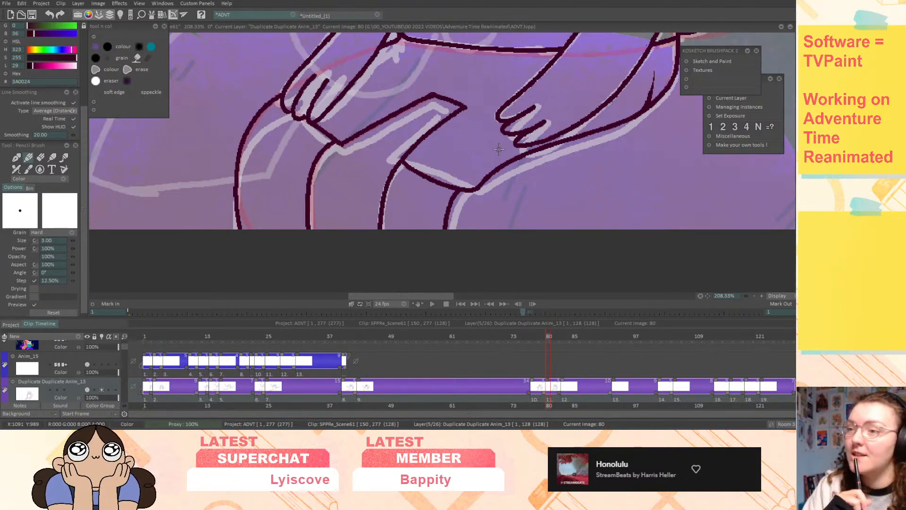
# - Move to image 83, compare it with its neighbouring image, and ink the outer hip curve up to the shirt's hem
pyautogui.moveTo(636, 140); pyautogui.dragTo(509, 262, button='middle')
pyautogui.moveTo(658, 43)
pyautogui.mouseDown(button='middle')
pyautogui.moveTo(637, 288)
pyautogui.moveTo(664, 118)
pyautogui.mouseUp(button='middle')
pyautogui.moveTo(630, 255); pyautogui.dragTo(655, 105, button='middle')
pyautogui.press('Right')
pyautogui.moveTo(706, 228)
pyautogui.mouseDown(button='middle')
pyautogui.moveTo(755, 188)
pyautogui.moveTo(572, 285)
pyautogui.moveTo(584, 299)
pyautogui.mouseUp(button='middle')
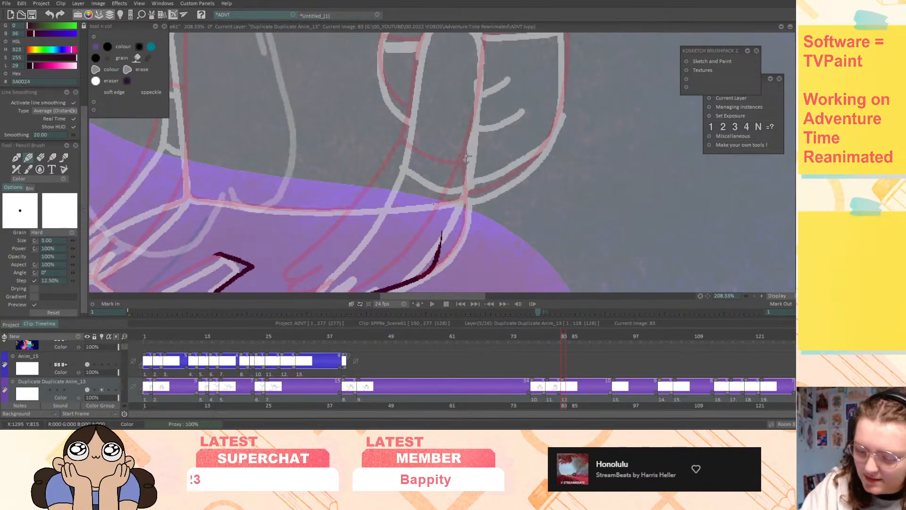
pyautogui.moveTo(467, 158)
pyautogui.mouseDown(button='middle')
pyautogui.moveTo(546, 288)
pyautogui.moveTo(573, 364)
pyautogui.mouseUp(button='middle')
pyautogui.press('Left')
pyautogui.press('Right')
pyautogui.press('Left')
pyautogui.press('Right')
pyautogui.moveTo(648, 261); pyautogui.dragTo(641, 16, button='middle')
pyautogui.moveTo(488, 241); pyautogui.dragTo(513, 174)
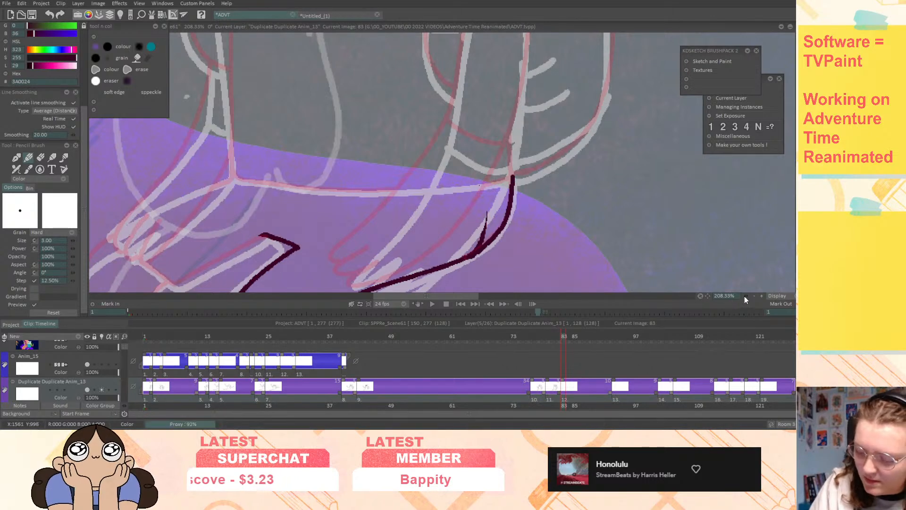
# - Ink the arm nearest the hip on image 83, with its rounded top, both long edges, hand and fingers
pyautogui.moveTo(744, 296); pyautogui.dragTo(729, 296)
pyautogui.moveTo(485, 69); pyautogui.dragTo(488, 90, button='middle')
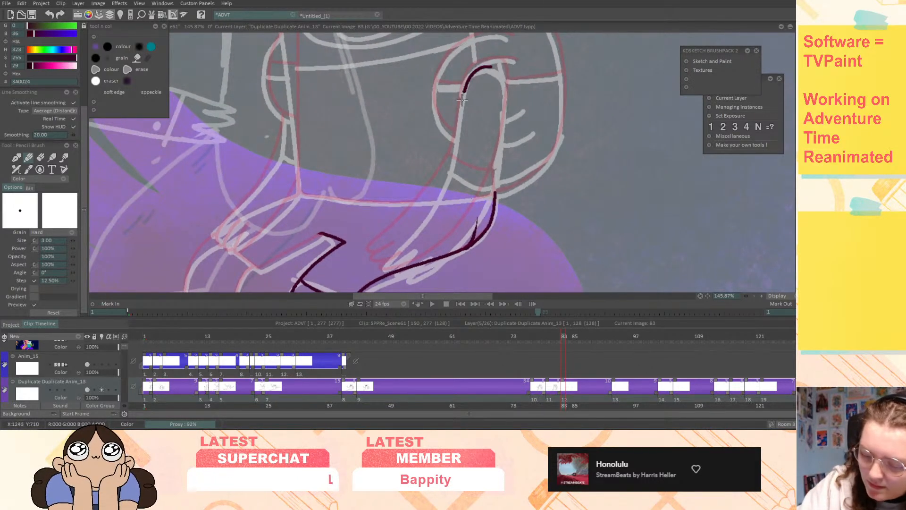
pyautogui.moveTo(458, 131)
pyautogui.mouseDown()
pyautogui.moveTo(438, 203)
pyautogui.moveTo(386, 262)
pyautogui.mouseUp()
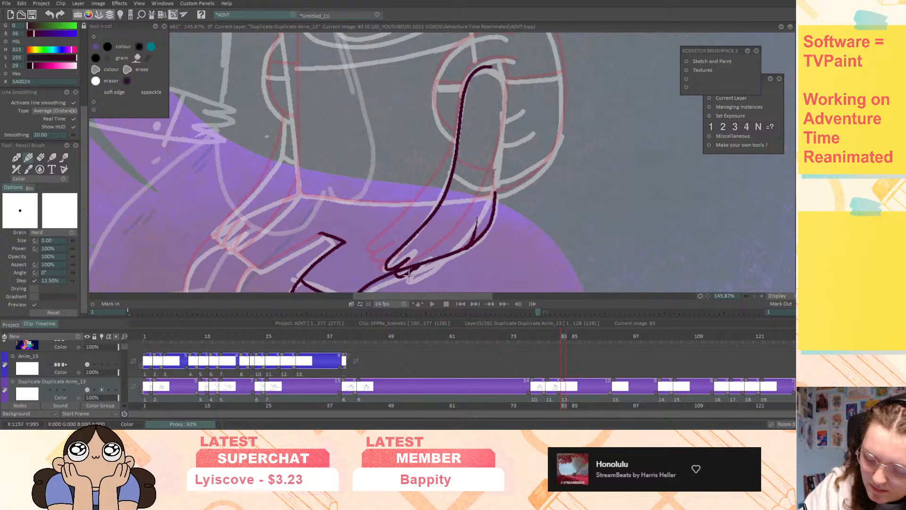
pyautogui.moveTo(420, 279)
pyautogui.mouseDown()
pyautogui.moveTo(481, 221)
pyautogui.moveTo(500, 163)
pyautogui.mouseUp()
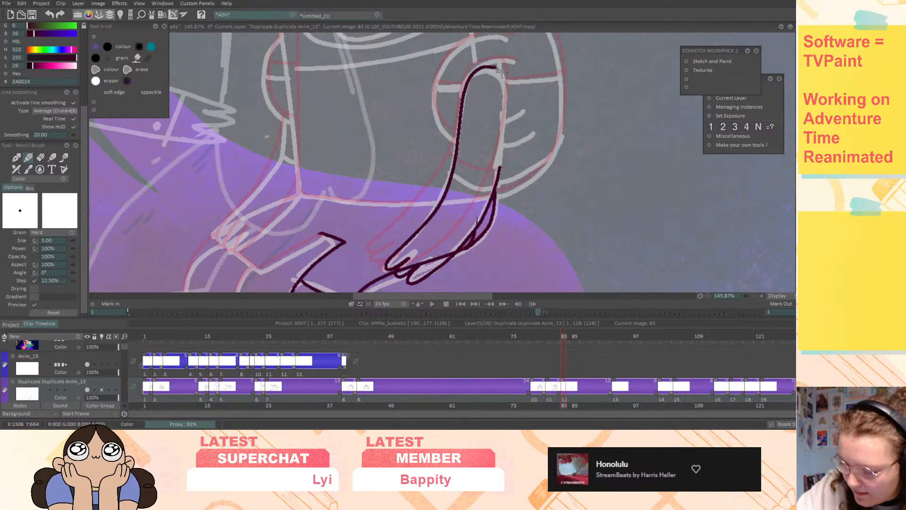
pyautogui.moveTo(505, 118); pyautogui.dragTo(502, 149)
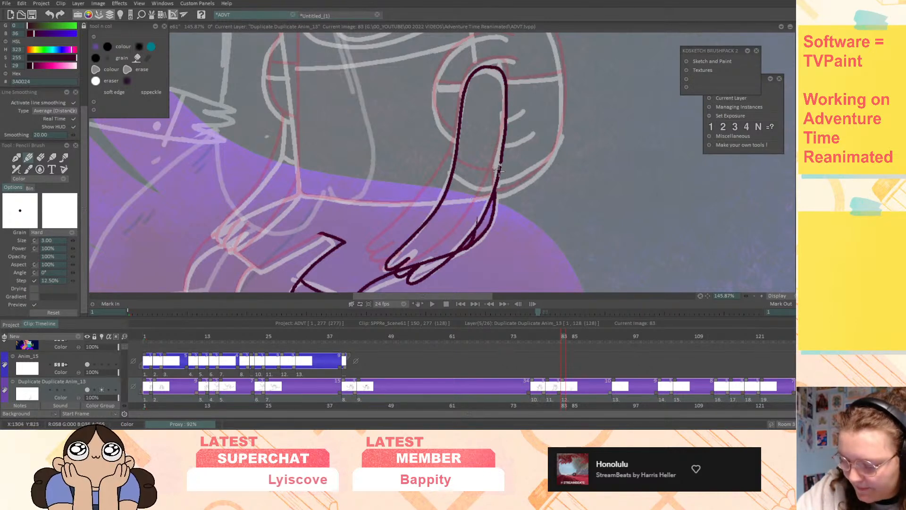
# - Ink the curved line across the forearm on image 83, checking against neighbouring images, and save the project
pyautogui.press('Left')
pyautogui.press('Left')
pyautogui.press('Left')
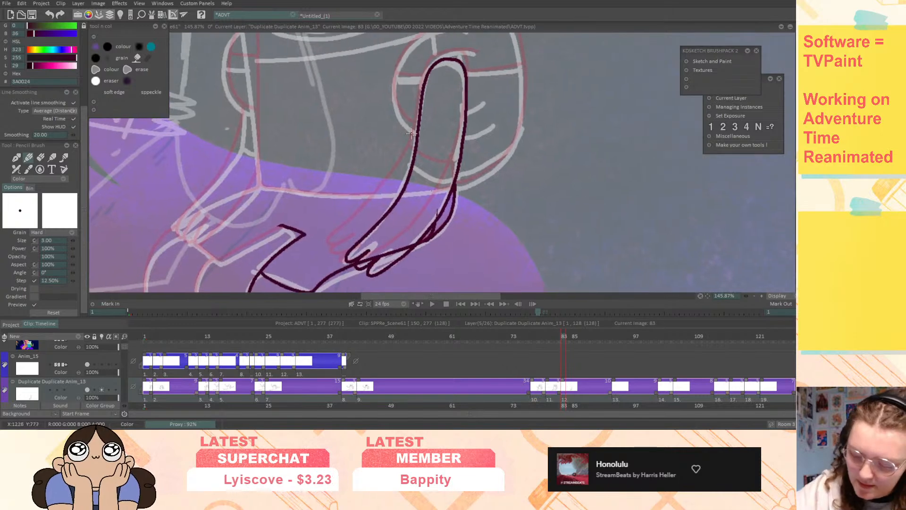
pyautogui.press('Right')
pyautogui.press('Right')
pyautogui.press('Right')
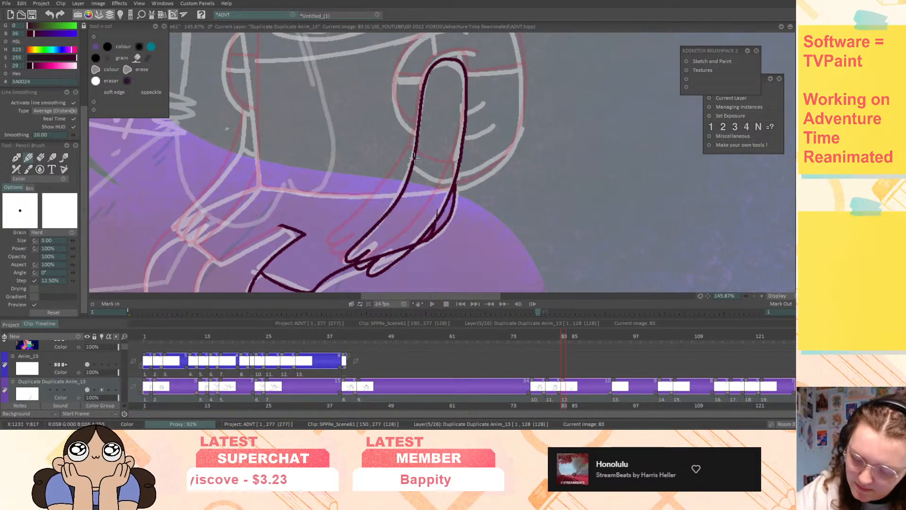
pyautogui.moveTo(420, 162); pyautogui.dragTo(457, 173)
pyautogui.hotkey('ctrl', 's')
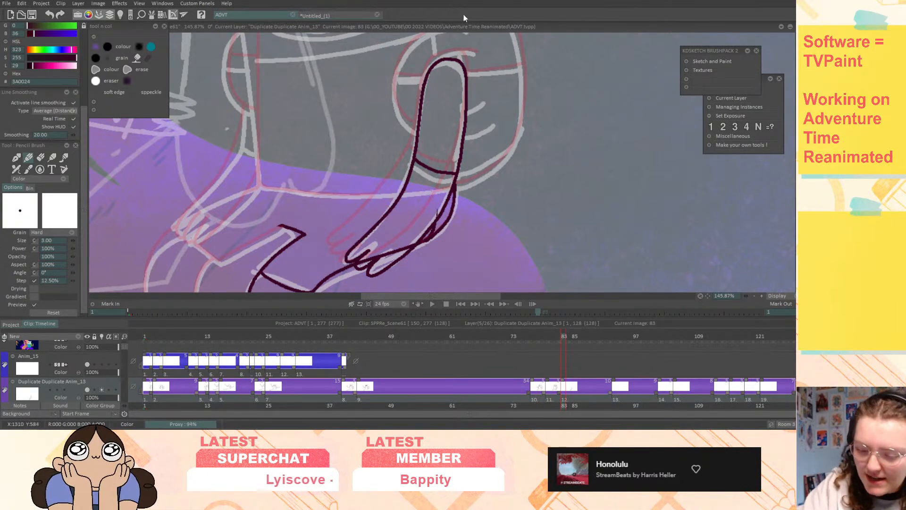
# - Close the Untitled_(1) project without saving its modifications
pyautogui.click(377, 15)
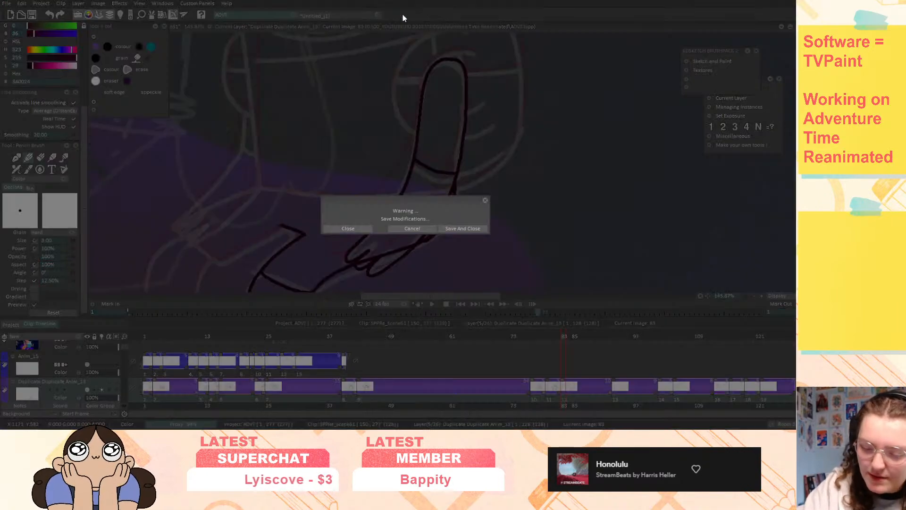
pyautogui.click(415, 228)
pyautogui.click(366, 14)
pyautogui.click(377, 15)
pyautogui.click(346, 227)
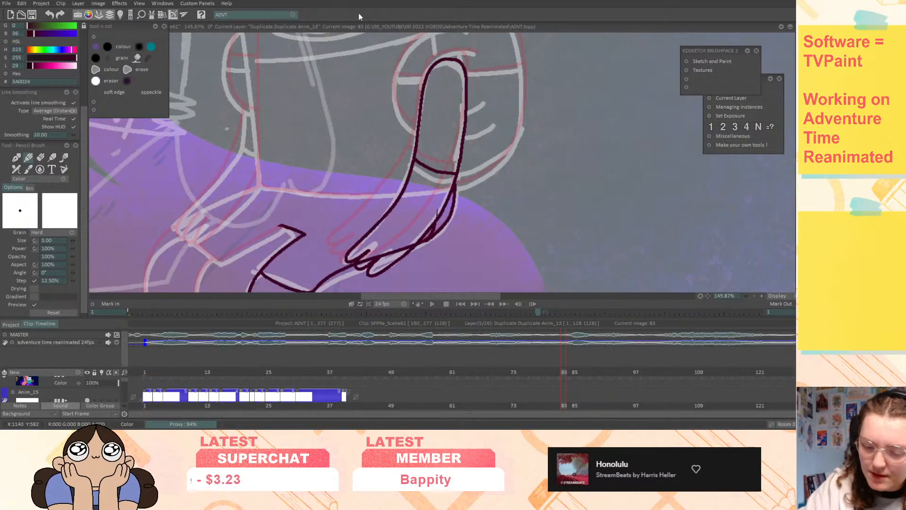
# - Bring the animation layers back into view in the timeline and turn off the light table for the current layer
pyautogui.moveTo(81, 368); pyautogui.dragTo(81, 333)
pyautogui.moveTo(603, 111); pyautogui.dragTo(654, 294, button='middle')
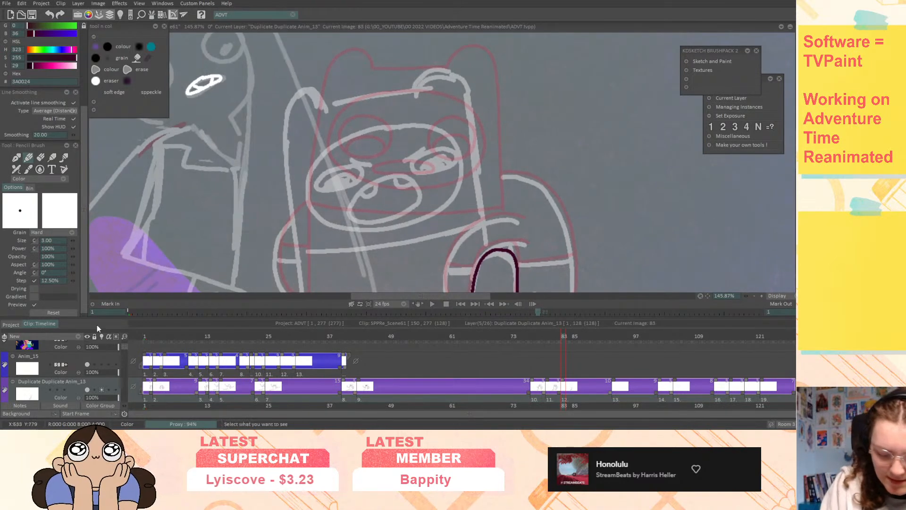
pyautogui.click(101, 390)
pyautogui.moveTo(651, 208); pyautogui.dragTo(666, 205, button='middle')
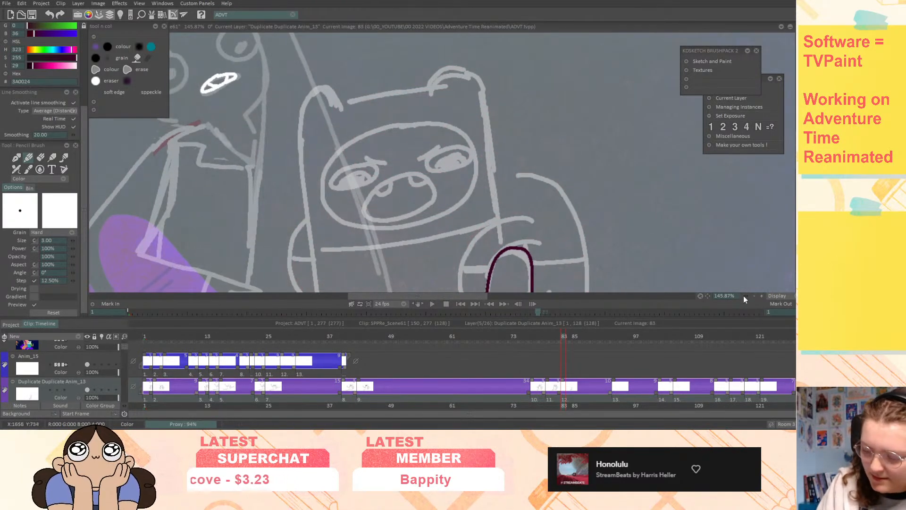
# - Ink the face oval, both eye outlines and the first brow on image 83
pyautogui.moveTo(744, 297); pyautogui.dragTo(764, 296)
pyautogui.moveTo(569, 223); pyautogui.dragTo(615, 188, button='middle')
pyautogui.moveTo(489, 68)
pyautogui.mouseDown()
pyautogui.moveTo(380, 80)
pyautogui.moveTo(312, 138)
pyautogui.moveTo(307, 200)
pyautogui.moveTo(358, 230)
pyautogui.moveTo(451, 223)
pyautogui.moveTo(528, 184)
pyautogui.moveTo(543, 132)
pyautogui.moveTo(523, 84)
pyautogui.moveTo(497, 70)
pyautogui.mouseUp()
pyautogui.moveTo(381, 127); pyautogui.dragTo(354, 187, button='middle')
pyautogui.moveTo(355, 188)
pyautogui.mouseDown()
pyautogui.moveTo(302, 201)
pyautogui.moveTo(295, 226)
pyautogui.moveTo(351, 221)
pyautogui.moveTo(368, 200)
pyautogui.moveTo(363, 185)
pyautogui.moveTo(383, 187)
pyautogui.mouseUp()
pyautogui.moveTo(490, 163)
pyautogui.mouseDown()
pyautogui.moveTo(466, 164)
pyautogui.moveTo(437, 188)
pyautogui.moveTo(474, 201)
pyautogui.moveTo(506, 183)
pyautogui.mouseUp()
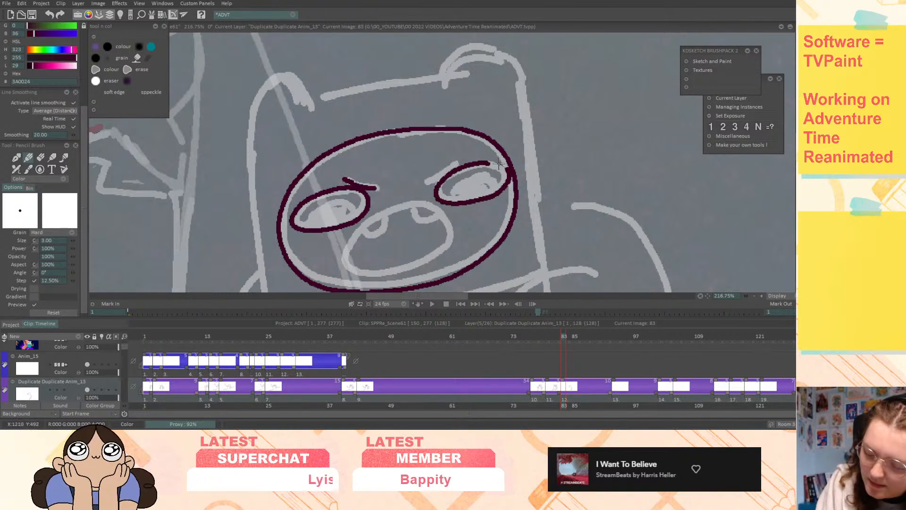
# - Ink the second brow, both pupils and the open mouth with its two teeth, redoing one pupil
pyautogui.moveTo(423, 180); pyautogui.dragTo(459, 156)
pyautogui.moveTo(499, 178)
pyautogui.mouseDown()
pyautogui.moveTo(453, 179)
pyautogui.moveTo(486, 191)
pyautogui.mouseUp()
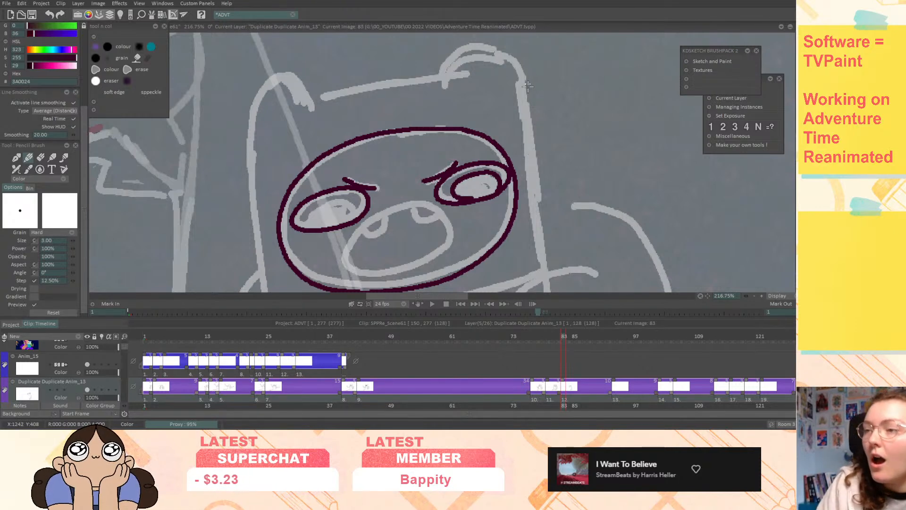
pyautogui.hotkey('ctrl', 'z')
pyautogui.moveTo(491, 193)
pyautogui.mouseDown()
pyautogui.moveTo(501, 182)
pyautogui.moveTo(472, 169)
pyautogui.moveTo(450, 193)
pyautogui.moveTo(481, 196)
pyautogui.mouseUp()
pyautogui.moveTo(352, 203)
pyautogui.mouseDown()
pyautogui.moveTo(314, 208)
pyautogui.moveTo(318, 228)
pyautogui.mouseUp()
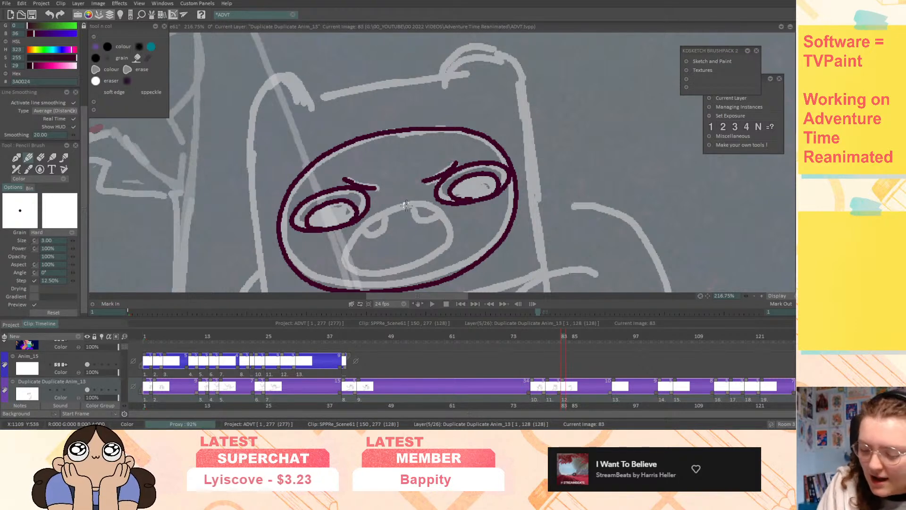
pyautogui.moveTo(412, 204)
pyautogui.mouseDown()
pyautogui.moveTo(359, 230)
pyautogui.moveTo(345, 266)
pyautogui.moveTo(386, 274)
pyautogui.moveTo(428, 258)
pyautogui.moveTo(454, 237)
pyautogui.moveTo(439, 202)
pyautogui.moveTo(402, 206)
pyautogui.moveTo(435, 216)
pyautogui.mouseUp()
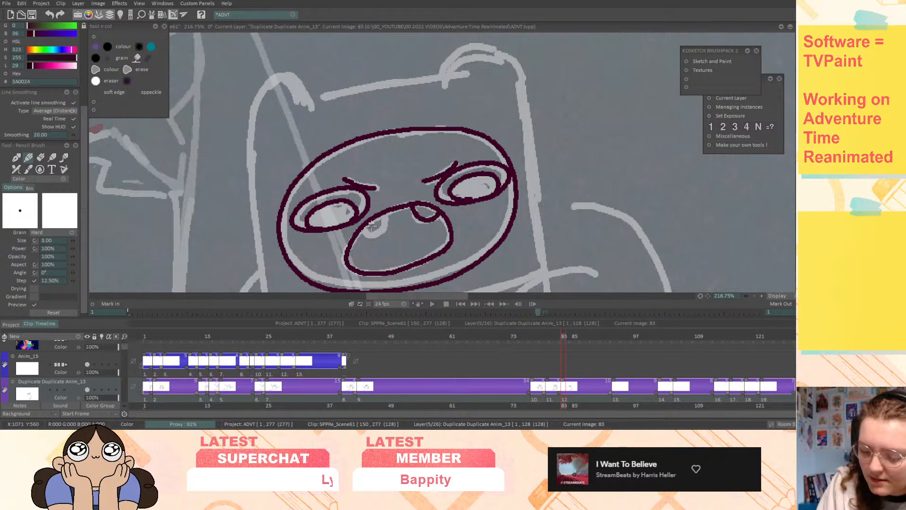
pyautogui.moveTo(368, 232); pyautogui.dragTo(386, 216)
# - Ink the hat's ears, top and both sides around the face, redoing the top stroke
pyautogui.moveTo(543, 225); pyautogui.dragTo(550, 252, button='middle')
pyautogui.moveTo(451, 103)
pyautogui.mouseDown()
pyautogui.moveTo(466, 76)
pyautogui.moveTo(504, 70)
pyautogui.moveTo(522, 92)
pyautogui.moveTo(543, 231)
pyautogui.mouseUp()
pyautogui.moveTo(543, 231); pyautogui.dragTo(544, 97, button='middle')
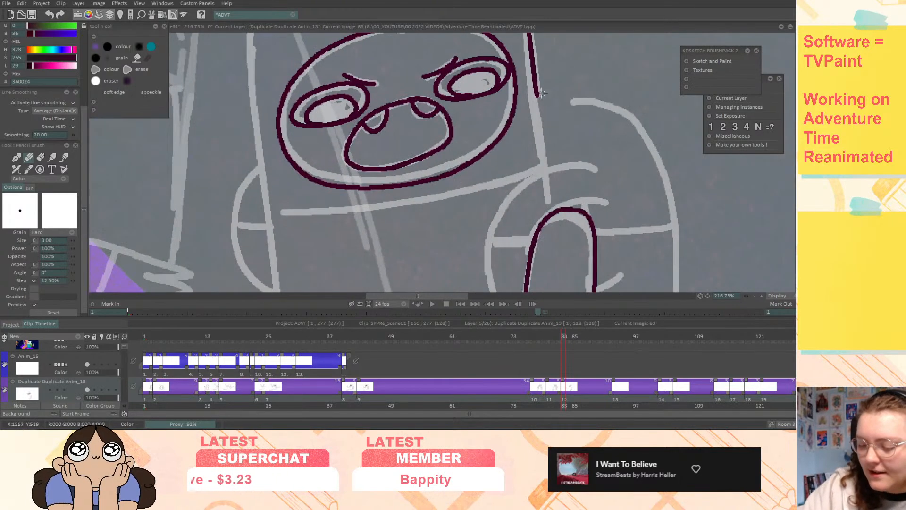
pyautogui.moveTo(536, 94); pyautogui.dragTo(548, 167)
pyautogui.moveTo(547, 168); pyautogui.dragTo(628, 244, button='middle')
pyautogui.moveTo(526, 46); pyautogui.dragTo(386, 71)
pyautogui.hotkey('ctrl', 'z')
pyautogui.moveTo(528, 43)
pyautogui.mouseDown()
pyautogui.moveTo(424, 59)
pyautogui.moveTo(366, 44)
pyautogui.moveTo(334, 76)
pyautogui.moveTo(331, 134)
pyautogui.moveTo(346, 266)
pyautogui.mouseUp()
# - Extend the hat's side line down along the torso and ink the hat's lower edge below the face
pyautogui.moveTo(366, 263); pyautogui.dragTo(337, 123, button='middle')
pyautogui.moveTo(317, 123); pyautogui.dragTo(332, 261)
pyautogui.moveTo(332, 260); pyautogui.dragTo(328, 271, button='middle')
pyautogui.moveTo(616, 207); pyautogui.dragTo(602, 271, button='middle')
pyautogui.moveTo(565, 182)
pyautogui.mouseDown()
pyautogui.moveTo(461, 205)
pyautogui.moveTo(300, 222)
pyautogui.mouseUp()
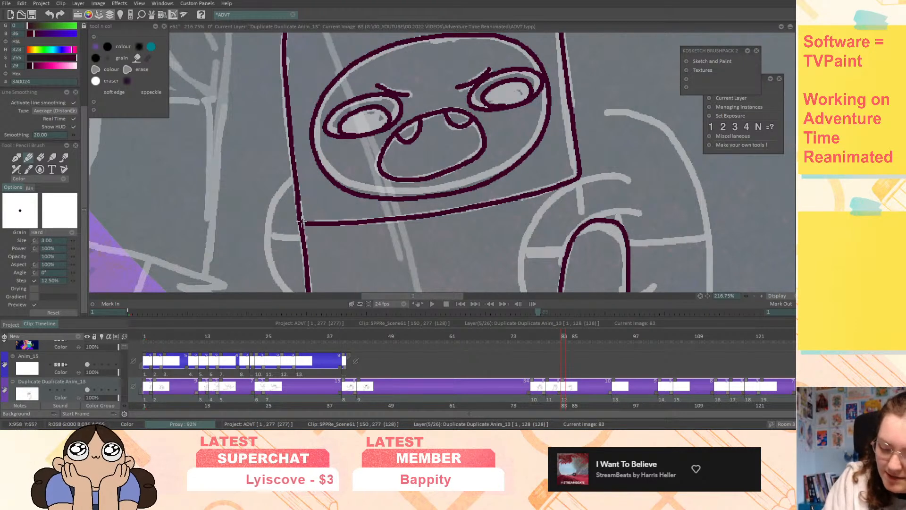
# - Ink the far sleeve's rounded outline beside the torso and the short line across it
pyautogui.moveTo(294, 177); pyautogui.dragTo(265, 242)
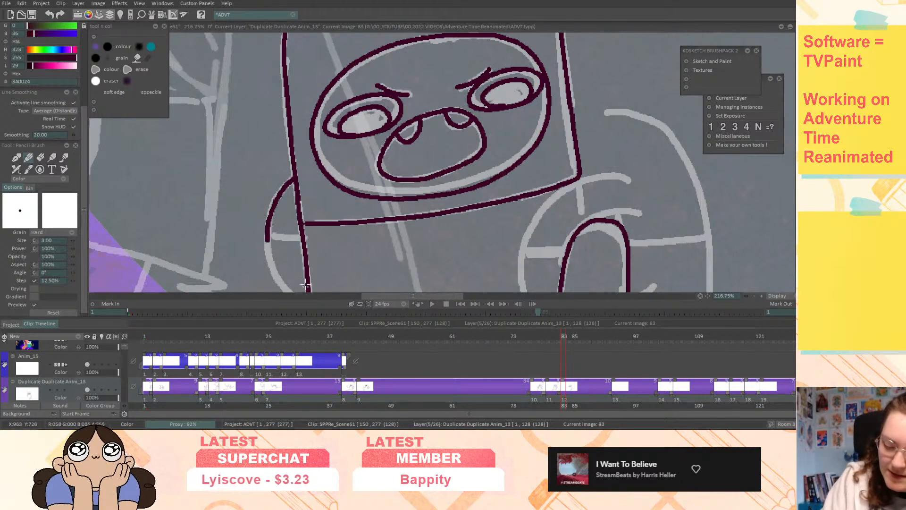
pyautogui.moveTo(307, 224); pyautogui.dragTo(261, 126, button='middle')
pyautogui.moveTo(225, 139)
pyautogui.mouseDown()
pyautogui.moveTo(230, 178)
pyautogui.moveTo(270, 212)
pyautogui.mouseUp()
pyautogui.moveTo(226, 138); pyautogui.dragTo(266, 140)
# - Ink the near sleeve's rounded contour and the curve over the raised arm, then undo the short line across the sleeve
pyautogui.moveTo(609, 124)
pyautogui.mouseDown(button='middle')
pyautogui.moveTo(572, 136)
pyautogui.moveTo(553, 121)
pyautogui.mouseUp(button='middle')
pyautogui.moveTo(531, 76)
pyautogui.mouseDown()
pyautogui.moveTo(490, 73)
pyautogui.moveTo(438, 116)
pyautogui.moveTo(417, 172)
pyautogui.moveTo(431, 210)
pyautogui.moveTo(459, 233)
pyautogui.mouseUp()
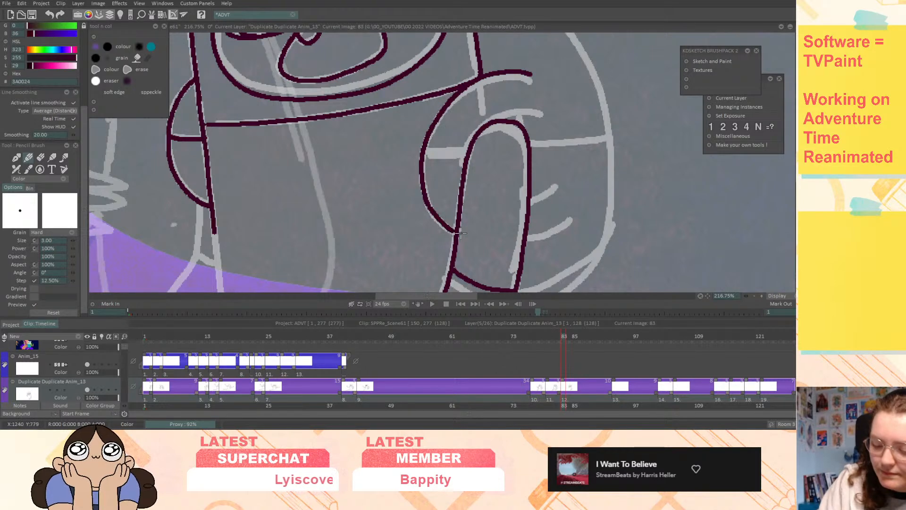
pyautogui.moveTo(546, 113)
pyautogui.mouseDown()
pyautogui.moveTo(502, 116)
pyautogui.moveTo(482, 132)
pyautogui.mouseUp()
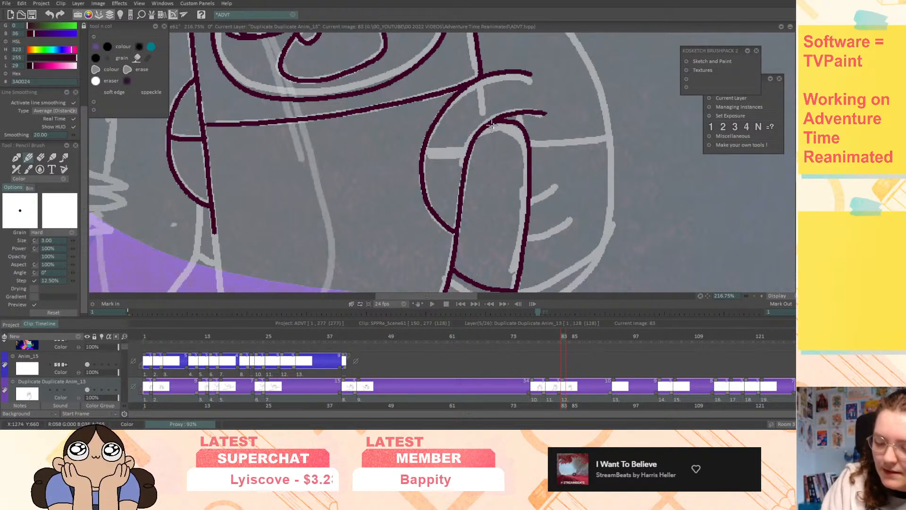
pyautogui.moveTo(424, 149); pyautogui.dragTo(474, 148)
pyautogui.hotkey('ctrl', 'z')
# - Ink the large rounded outer contour behind the near arm, from the hat's side down to the shirt's hem
pyautogui.moveTo(636, 175); pyautogui.dragTo(572, 259, button='middle')
pyautogui.moveTo(414, 93)
pyautogui.mouseDown()
pyautogui.moveTo(465, 96)
pyautogui.moveTo(502, 111)
pyautogui.moveTo(538, 191)
pyautogui.moveTo(548, 274)
pyautogui.mouseUp()
pyautogui.moveTo(548, 274); pyautogui.dragTo(576, 58, button='middle')
pyautogui.moveTo(569, 68)
pyautogui.mouseDown()
pyautogui.moveTo(558, 147)
pyautogui.moveTo(522, 180)
pyautogui.moveTo(472, 195)
pyautogui.mouseUp()
# - Compare images 43 and 77, and ink the two short curved lines beside the raised arm on image 80
pyautogui.moveTo(605, 135)
pyautogui.mouseDown(button='middle')
pyautogui.moveTo(631, 225)
pyautogui.moveTo(623, 266)
pyautogui.mouseUp(button='middle')
pyautogui.hotkey('ctrl', 'Left')
pyautogui.hotkey('ctrl', 'Left')
pyautogui.hotkey('ctrl', 'Left')
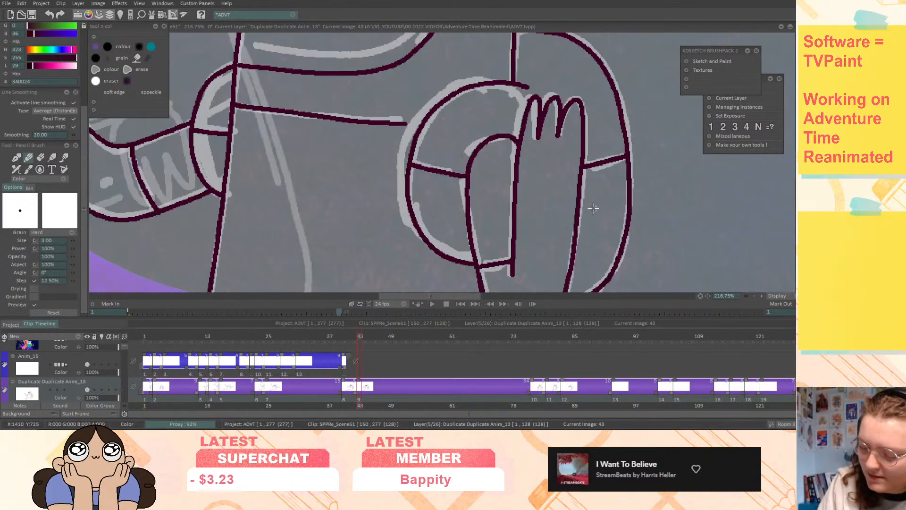
pyautogui.hotkey('ctrl', 'Right')
pyautogui.moveTo(591, 236); pyautogui.dragTo(594, 174, button='middle')
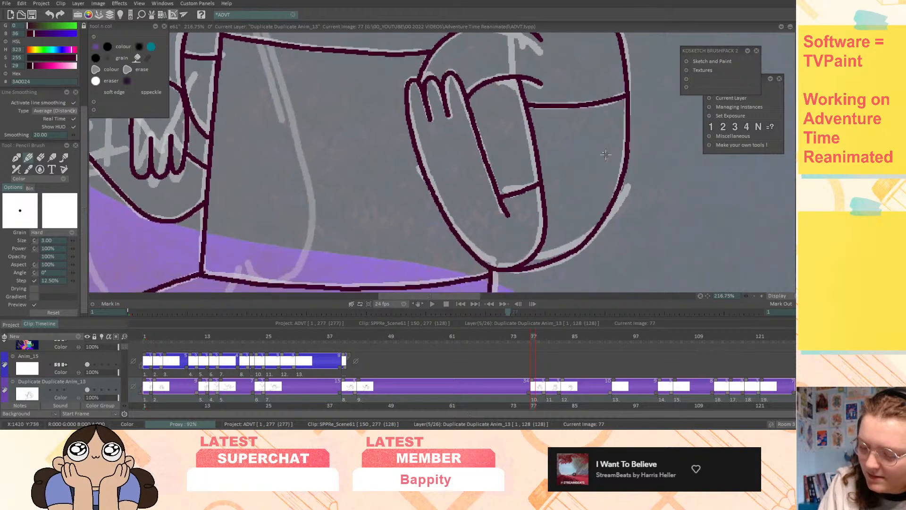
pyautogui.hotkey('ctrl', 'Right')
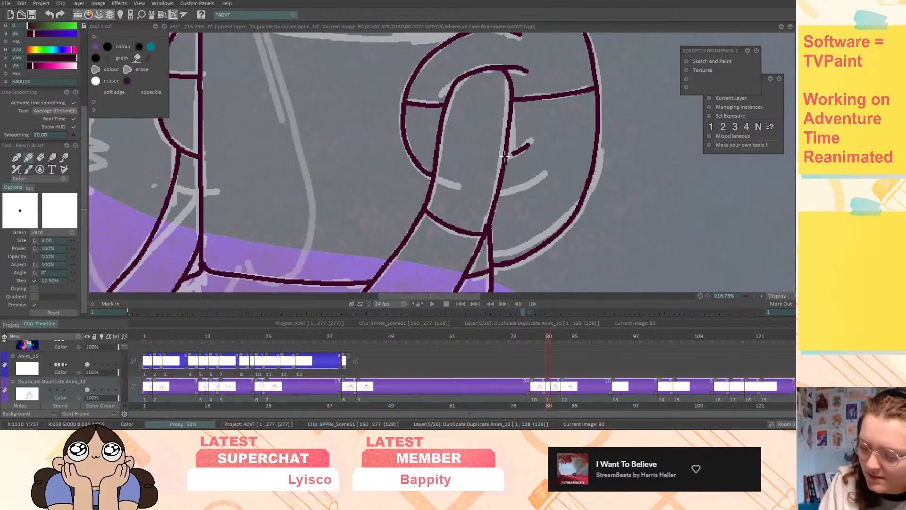
pyautogui.moveTo(544, 174); pyautogui.dragTo(498, 196)
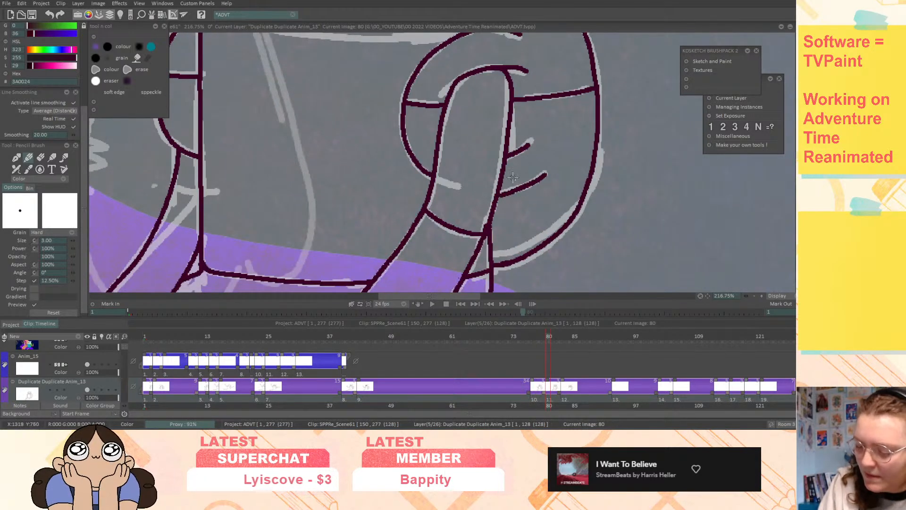
# - Ink the short curved lines beside the raised arm on image 83 and compare with the following image
pyautogui.hotkey('ctrl', 'Right')
pyautogui.moveTo(536, 150)
pyautogui.mouseDown()
pyautogui.moveTo(509, 166)
pyautogui.moveTo(514, 198)
pyautogui.moveTo(495, 210)
pyautogui.moveTo(531, 185)
pyautogui.moveTo(602, 180)
pyautogui.mouseUp()
pyautogui.hotkey('ctrl', 'Right')
pyautogui.hotkey('ctrl', 'Left')
pyautogui.moveTo(642, 175)
pyautogui.mouseDown(button='middle')
pyautogui.moveTo(661, 257)
pyautogui.moveTo(685, 231)
pyautogui.moveTo(669, 152)
pyautogui.moveTo(757, 109)
pyautogui.mouseUp(button='middle')
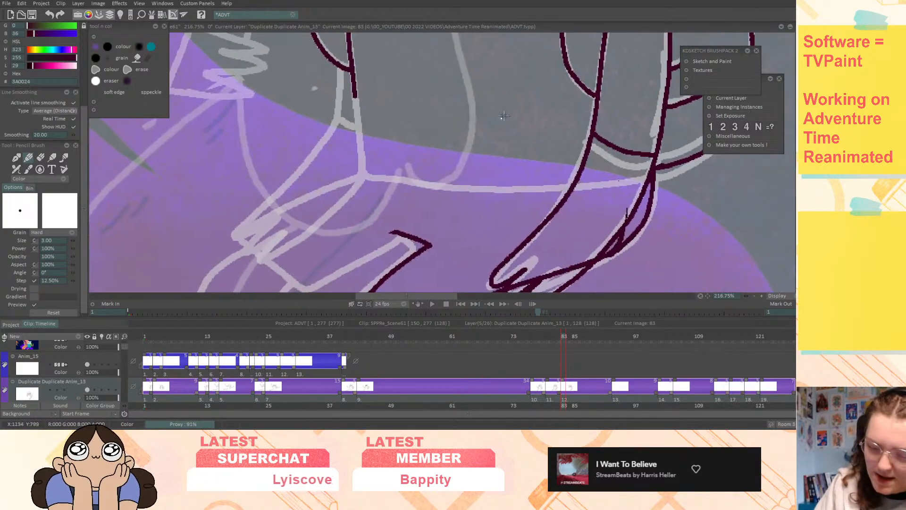
# - Ink the torso's left side on frame 83, turn on the onion skin, and ink the left arm with its hand and fingers
pyautogui.moveTo(353, 85); pyautogui.dragTo(364, 175)
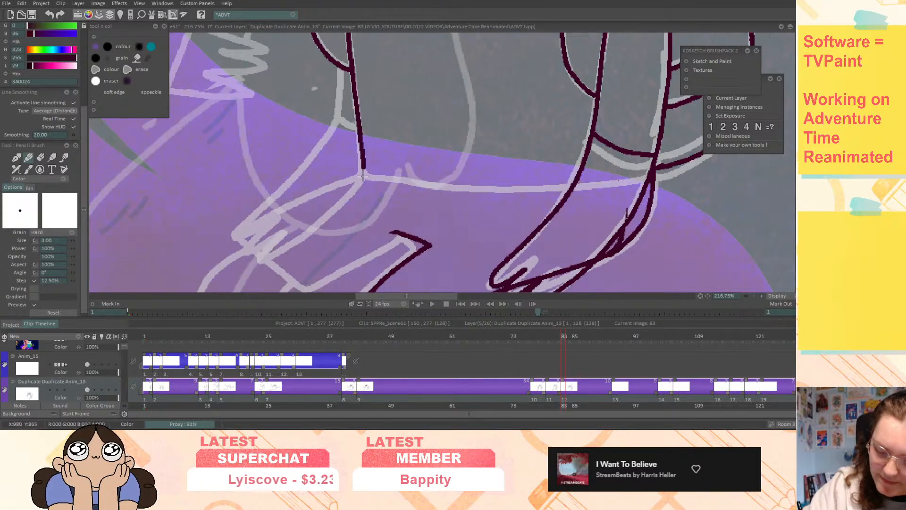
pyautogui.moveTo(522, 224); pyautogui.dragTo(542, 170, button='middle')
pyautogui.click(102, 390)
pyautogui.moveTo(402, 47); pyautogui.dragTo(459, 112, button='middle')
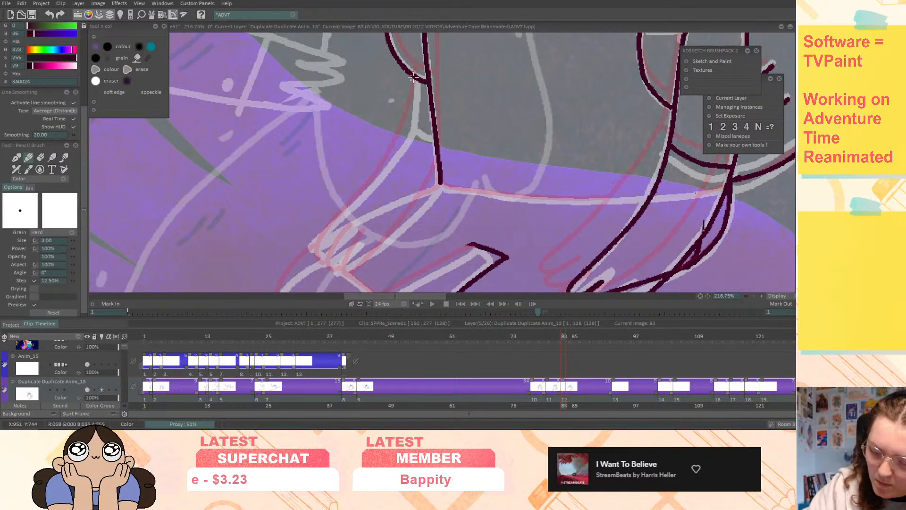
pyautogui.moveTo(413, 81)
pyautogui.mouseDown()
pyautogui.moveTo(399, 151)
pyautogui.moveTo(310, 255)
pyautogui.moveTo(319, 263)
pyautogui.moveTo(350, 225)
pyautogui.moveTo(330, 263)
pyautogui.moveTo(349, 260)
pyautogui.moveTo(363, 232)
pyautogui.mouseUp()
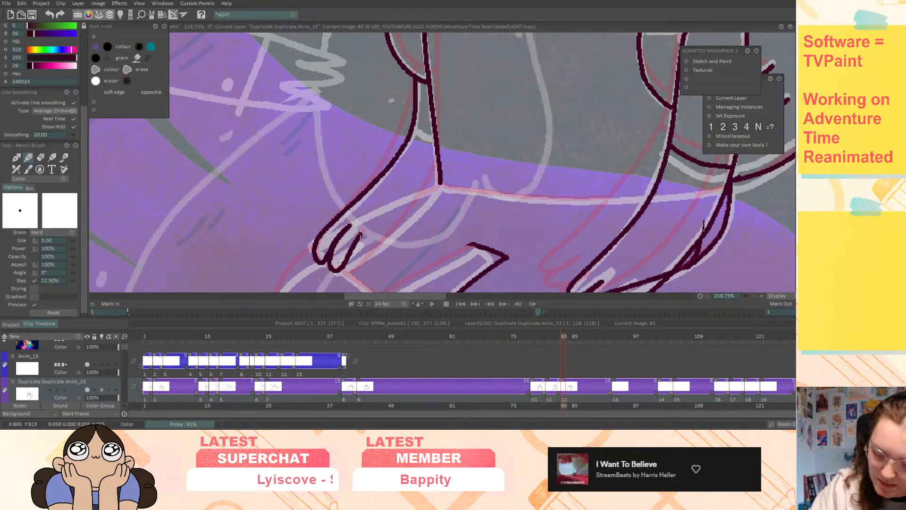
pyautogui.moveTo(348, 272)
pyautogui.mouseDown()
pyautogui.moveTo(399, 229)
pyautogui.moveTo(439, 169)
pyautogui.mouseUp()
# - Ink the waistline, the left shorts leg with its hem, and the two lines of the left leg on frame 83
pyautogui.moveTo(650, 226); pyautogui.dragTo(556, 132, button='middle')
pyautogui.moveTo(625, 208); pyautogui.dragTo(583, 283, button='middle')
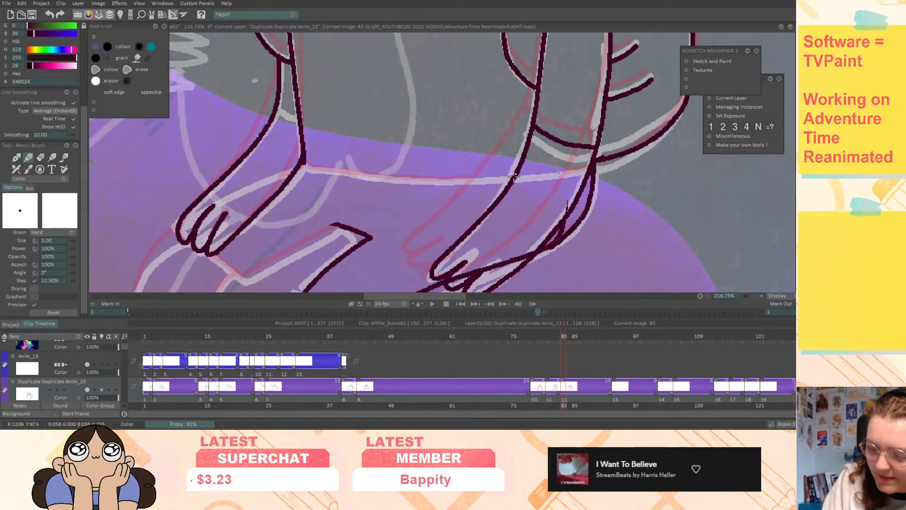
pyautogui.moveTo(295, 156); pyautogui.dragTo(453, 123, button='middle')
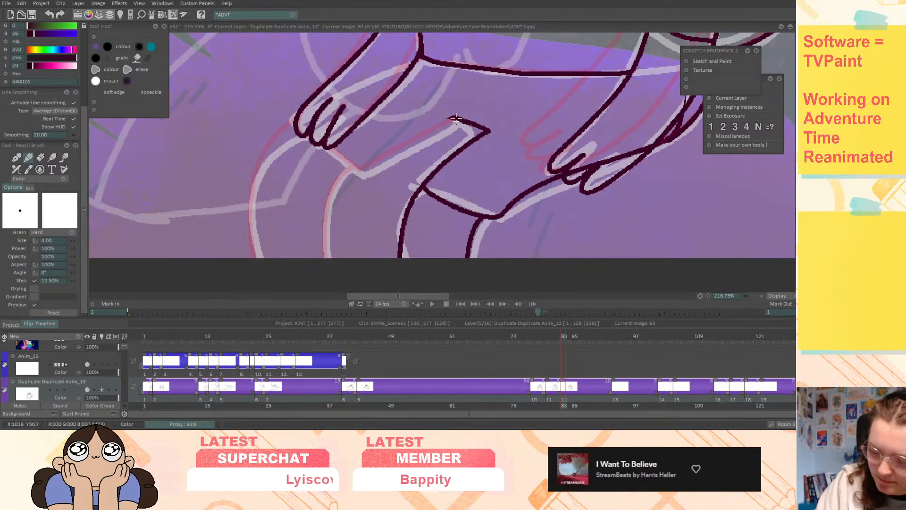
pyautogui.moveTo(351, 164); pyautogui.dragTo(331, 148)
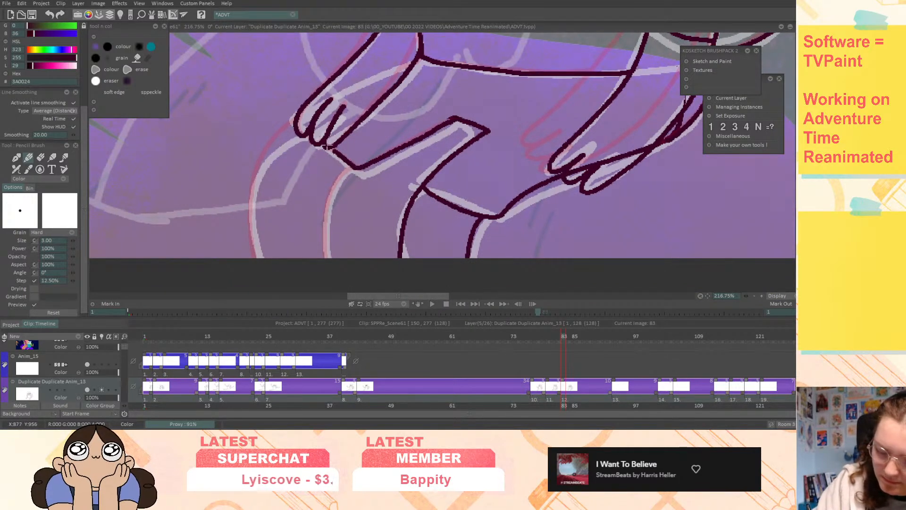
pyautogui.moveTo(292, 119)
pyautogui.mouseDown()
pyautogui.moveTo(258, 174)
pyautogui.moveTo(250, 255)
pyautogui.mouseUp()
pyautogui.moveTo(350, 169); pyautogui.dragTo(326, 257)
pyautogui.moveTo(665, 195); pyautogui.dragTo(518, 198, button='middle')
pyautogui.moveTo(576, 194); pyautogui.dragTo(564, 239, button='middle')
pyautogui.moveTo(604, 165); pyautogui.dragTo(599, 266, button='middle')
pyautogui.moveTo(630, 56); pyautogui.dragTo(609, 255, button='middle')
pyautogui.moveTo(628, 148); pyautogui.dragTo(649, 82, button='middle')
# - Turn off the onion skin and copy the inked character from frame 83 onto frame 93
pyautogui.press('Right')
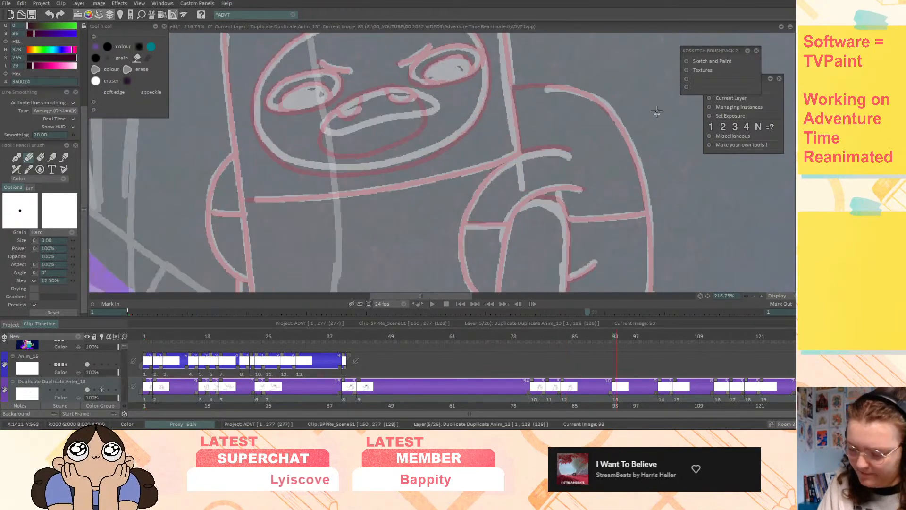
pyautogui.moveTo(638, 163); pyautogui.dragTo(619, 203, button='middle')
pyautogui.press('Left')
pyautogui.press('Right')
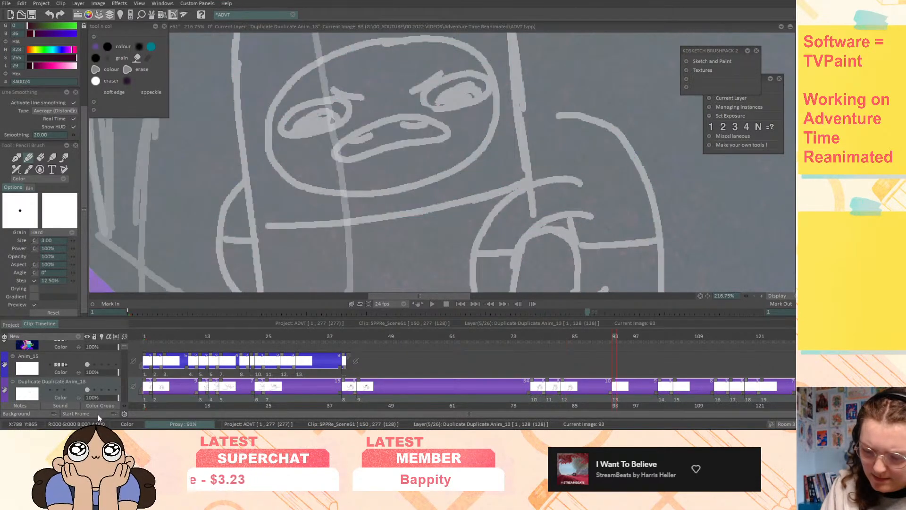
pyautogui.click(746, 295)
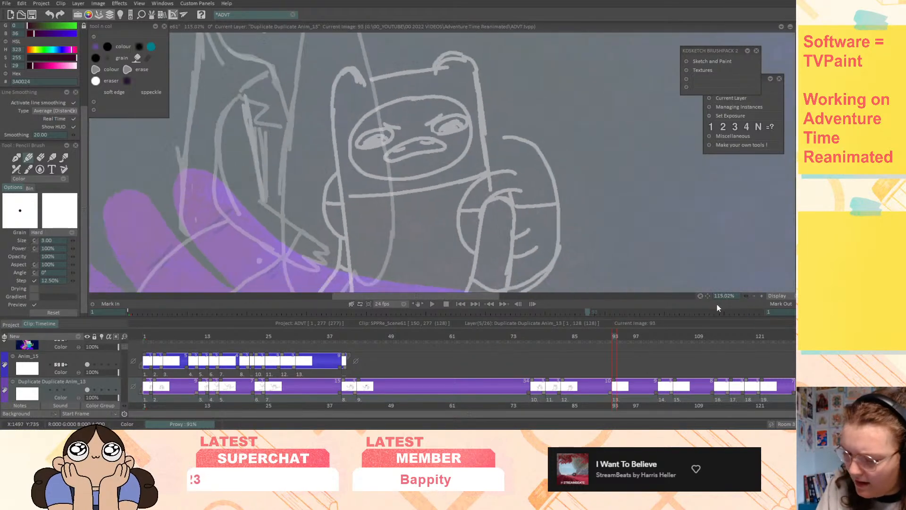
pyautogui.click(609, 336)
pyautogui.moveTo(609, 337)
pyautogui.mouseDown()
pyautogui.moveTo(688, 344)
pyautogui.moveTo(534, 376)
pyautogui.moveTo(620, 372)
pyautogui.moveTo(604, 397)
pyautogui.moveTo(628, 398)
pyautogui.moveTo(616, 396)
pyautogui.mouseUp()
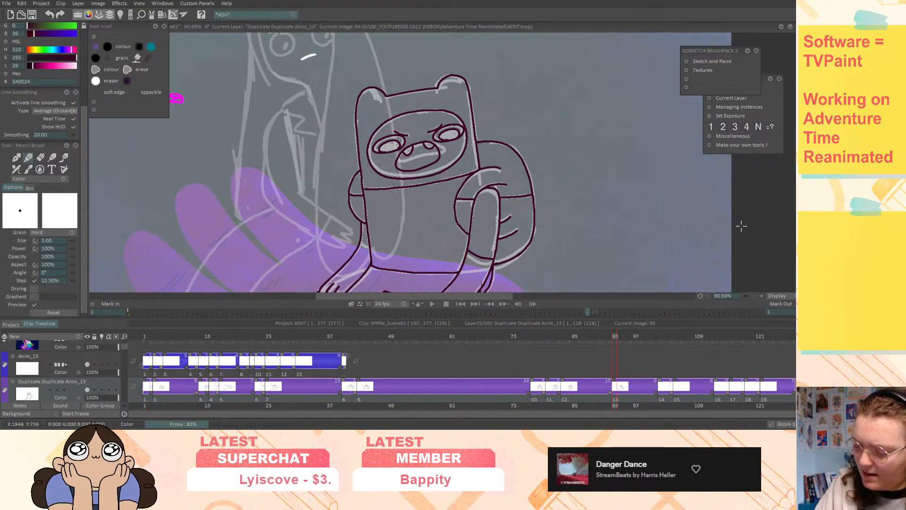
# - Erase the open mouth on frame 93 and redraw it as a flatter frown with two teeth, following the sketch
pyautogui.moveTo(747, 296); pyautogui.dragTo(769, 296)
pyautogui.moveTo(708, 296); pyautogui.dragTo(729, 307)
pyautogui.click(40, 156)
pyautogui.moveTo(399, 172)
pyautogui.mouseDown()
pyautogui.moveTo(422, 150)
pyautogui.moveTo(377, 182)
pyautogui.moveTo(349, 188)
pyautogui.moveTo(336, 236)
pyautogui.moveTo(445, 230)
pyautogui.moveTo(510, 191)
pyautogui.moveTo(481, 142)
pyautogui.moveTo(389, 153)
pyautogui.moveTo(337, 194)
pyautogui.moveTo(542, 161)
pyautogui.mouseUp()
pyautogui.click(28, 159)
pyautogui.moveTo(499, 135); pyautogui.dragTo(410, 154)
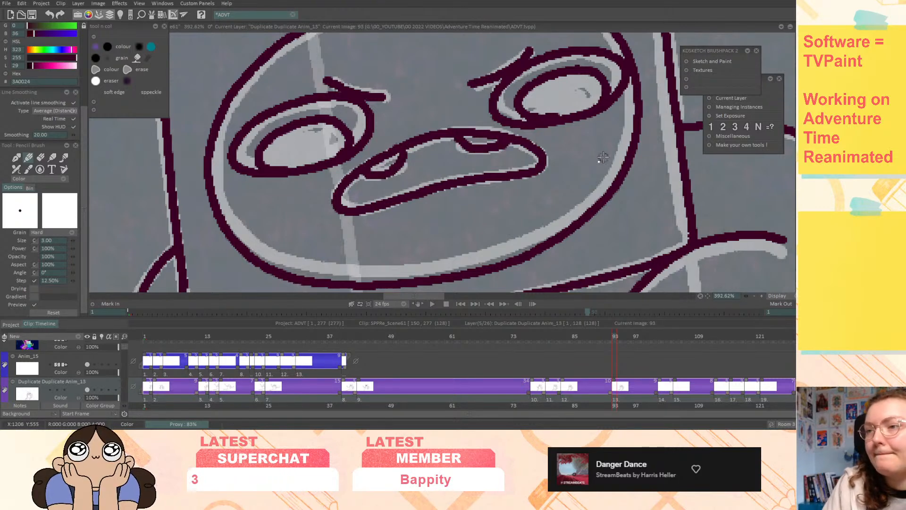
# - Flip between frames 93 and 102 and their neighbours to compare the inked pose with the next rough sketch
pyautogui.click(743, 298)
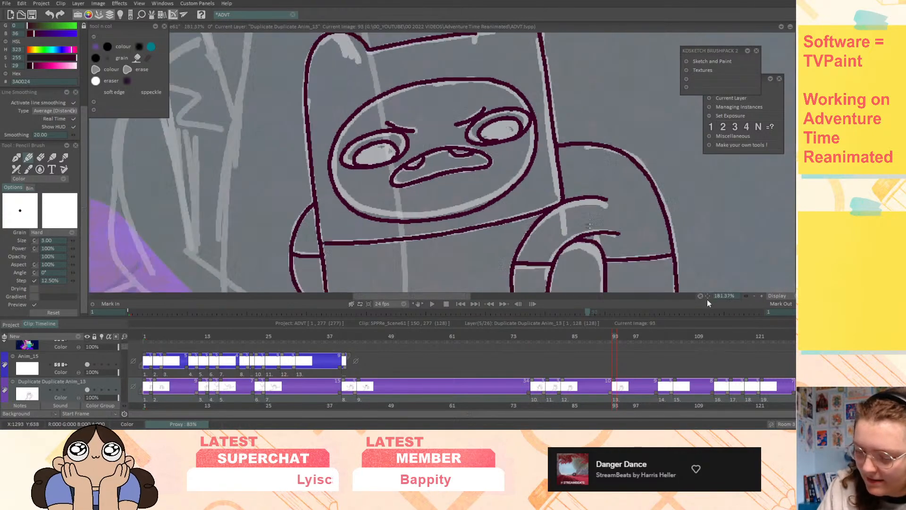
pyautogui.press('Right')
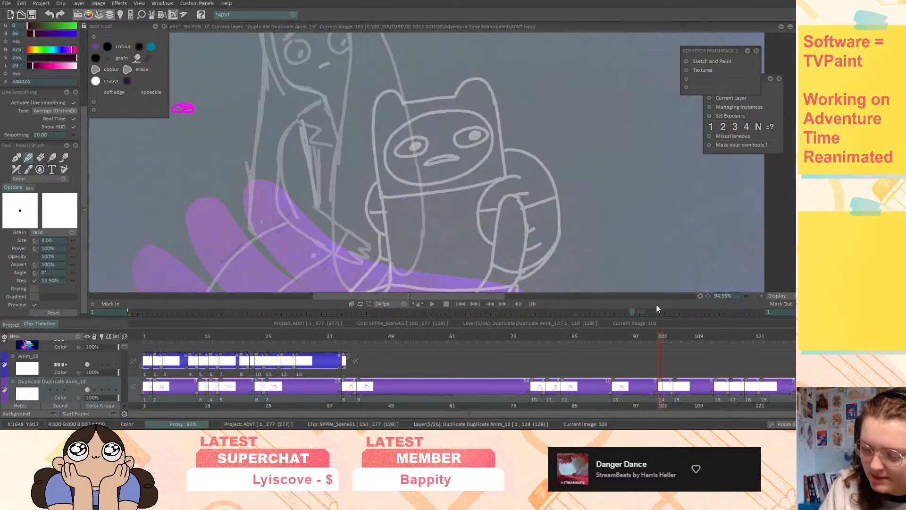
pyautogui.press('Left')
pyautogui.press('Right')
pyautogui.press('Left')
pyautogui.press('Right')
pyautogui.press('Left')
pyautogui.press('Right')
pyautogui.moveTo(707, 296); pyautogui.dragTo(690, 270)
pyautogui.press('Left')
pyautogui.press('Right')
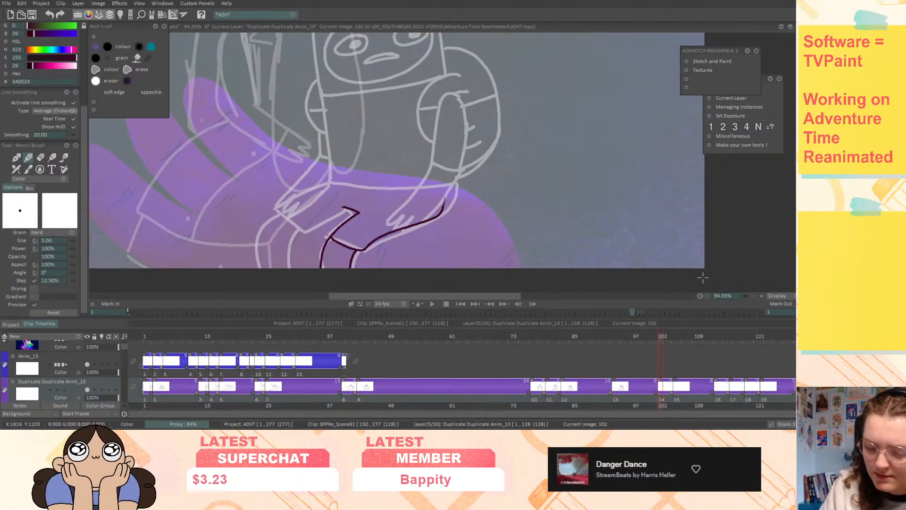
pyautogui.press('Left')
pyautogui.press('Left')
pyautogui.press('Left')
pyautogui.press('Right')
pyautogui.press('Right')
pyautogui.press('Right')
pyautogui.press('Left')
pyautogui.press('Right')
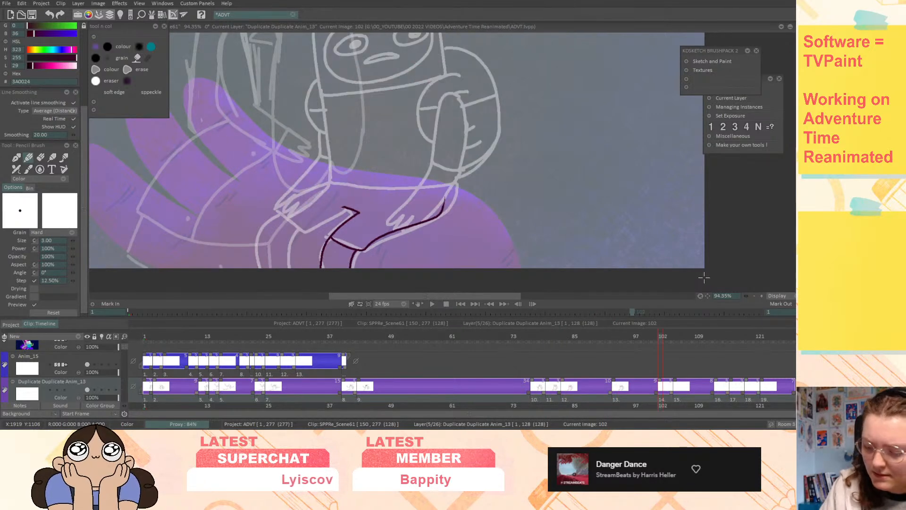
pyautogui.press('Left')
pyautogui.press('Right')
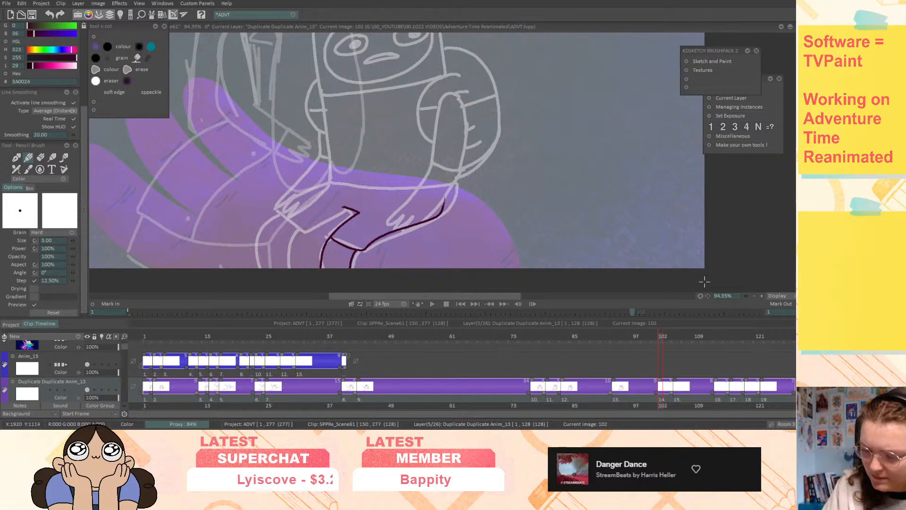
pyautogui.press('Left')
pyautogui.press('Right')
pyautogui.press('Left')
pyautogui.press('Right')
pyautogui.press('Left')
pyautogui.press('Right')
pyautogui.press('Left')
pyautogui.press('Right')
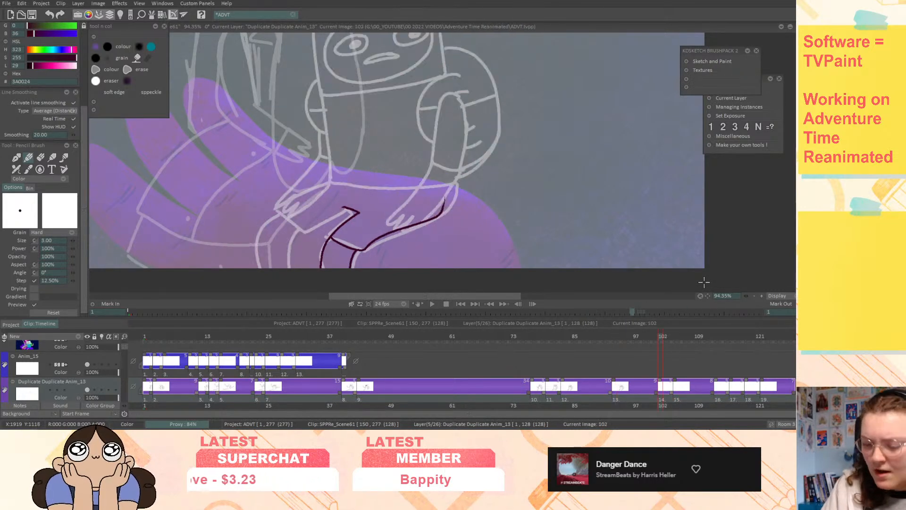
pyautogui.press('Left')
pyautogui.press('Left')
pyautogui.press('Right')
pyautogui.press('Right')
# - Flip through the rough drawings from frame 102 to frame 116 to compare the arm, leg and hand poses
pyautogui.press('Right')
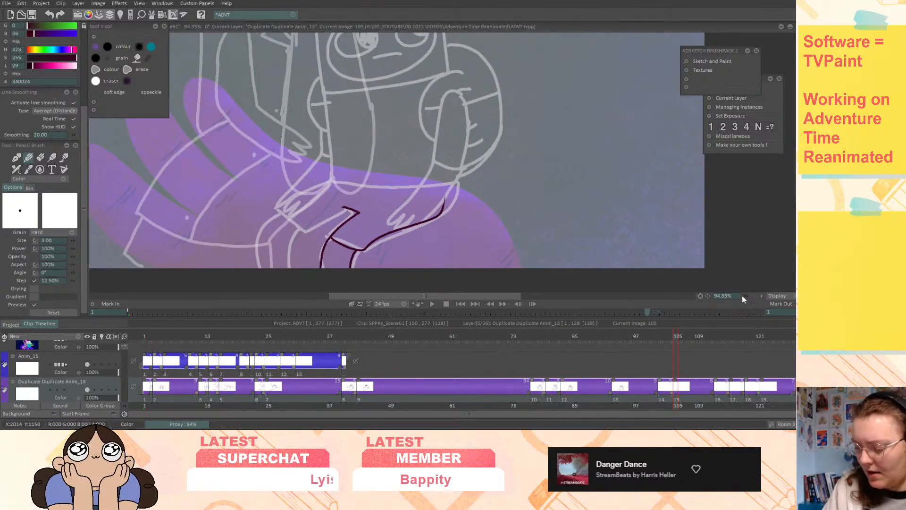
pyautogui.press('Left')
pyautogui.press('Left')
pyautogui.press('Right')
pyautogui.press('Right')
pyautogui.press('Left')
pyautogui.press('Right')
pyautogui.press('Left')
pyautogui.press('Right')
pyautogui.press('Right')
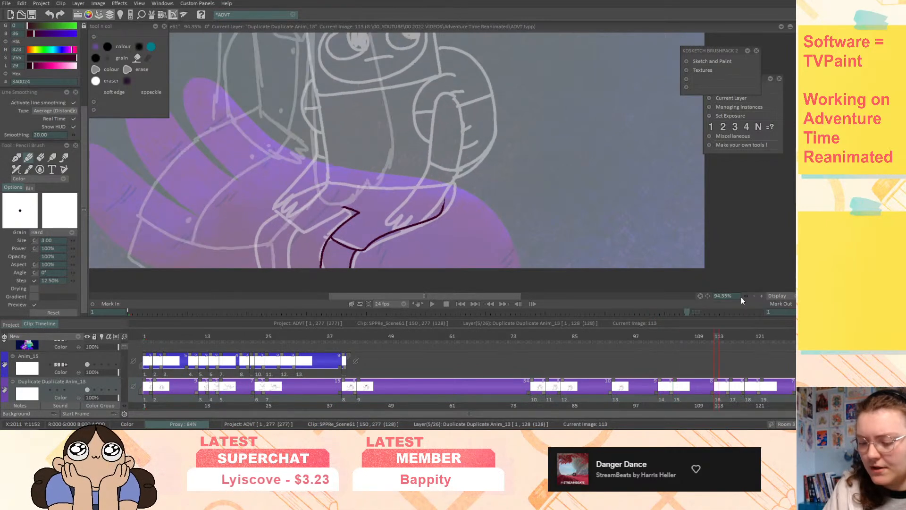
pyautogui.press('Right')
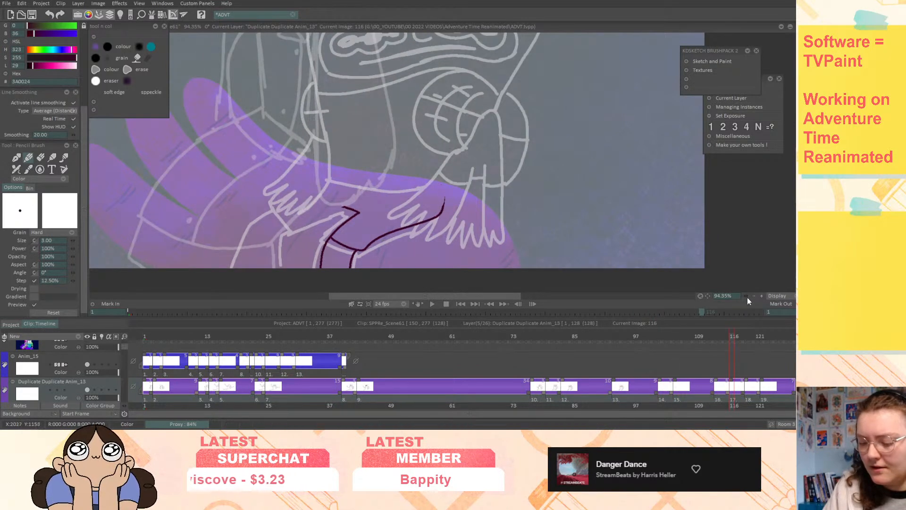
pyautogui.press('Left')
pyautogui.press('Left')
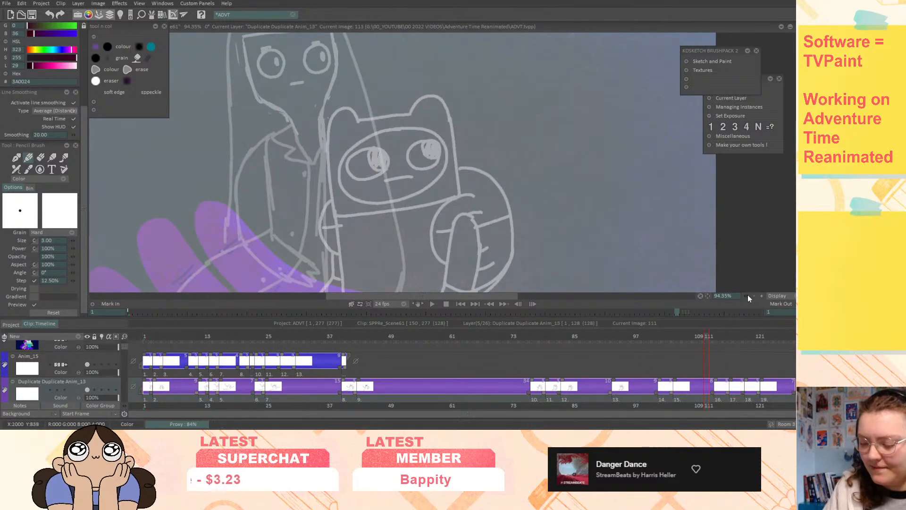
# - Review the whole figure across the drawings around frames 111 to 116, and go back to frame 93
pyautogui.click(748, 296)
pyautogui.press('Right')
pyautogui.press('Right')
pyautogui.press('Left')
pyautogui.press('Right')
pyautogui.press('Right')
pyautogui.press('Right')
pyautogui.press('Left')
pyautogui.press('Left')
pyautogui.press('Left')
pyautogui.press('Left')
pyautogui.press('Right')
pyautogui.press('Right')
pyautogui.press('Right')
pyautogui.press('Left')
pyautogui.press('Left')
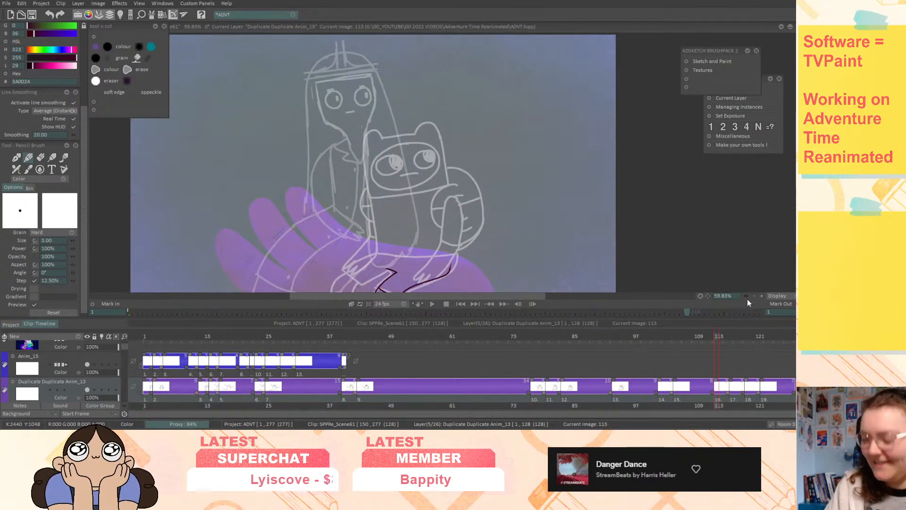
pyautogui.press('Left')
pyautogui.press('Left')
pyautogui.press('Left')
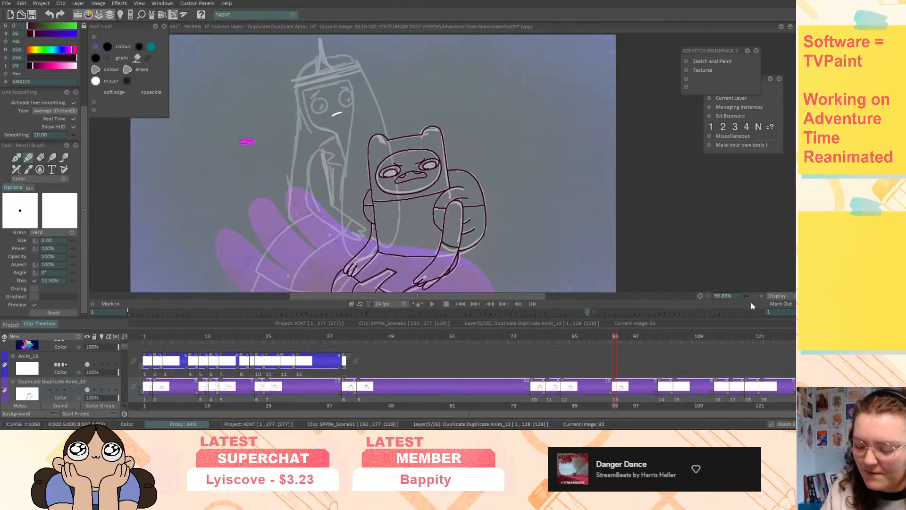
# - Ink the face outline and both eyes on frame 102 and fill the pupils with the dark line colour
pyautogui.press('Right')
pyautogui.moveTo(746, 296)
pyautogui.mouseDown()
pyautogui.moveTo(758, 296)
pyautogui.moveTo(740, 307)
pyautogui.moveTo(734, 287)
pyautogui.mouseUp()
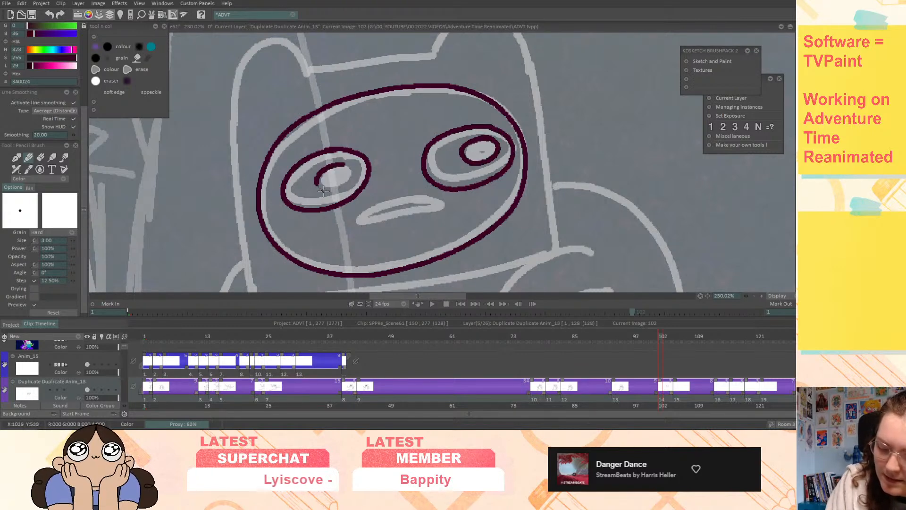
pyautogui.press('f')
pyautogui.click(341, 177)
pyautogui.click(480, 152)
# - Fill both pupils with the dark line colour on frames 93 and 83 and on the drawing before them
pyautogui.press('Left')
pyautogui.click(472, 181)
pyautogui.click(329, 201)
pyautogui.press('Left')
pyautogui.click(472, 175)
pyautogui.click(329, 200)
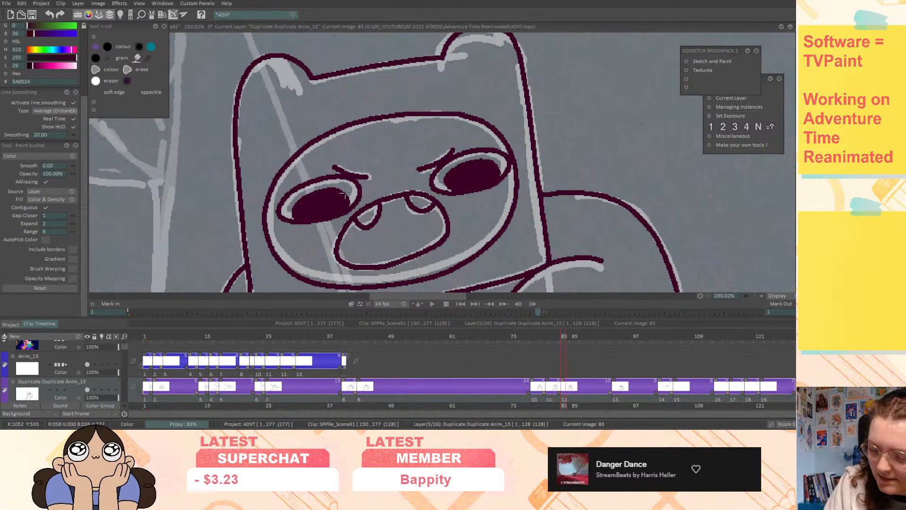
pyautogui.press('Left')
pyautogui.click(493, 149)
pyautogui.click(359, 147)
# - Step through the earlier inked drawings to check their eyes, and return to frame 83
pyautogui.press('Left')
pyautogui.press('Left')
pyautogui.press('Left')
pyautogui.press('Left')
pyautogui.press('Left')
pyautogui.press('Left')
pyautogui.press('Left')
pyautogui.press('Left')
pyautogui.press('Left')
pyautogui.press('Right')
pyautogui.press('Right')
pyautogui.press('Right')
pyautogui.press('Right')
pyautogui.press('Right')
pyautogui.press('Right')
pyautogui.press('Right')
pyautogui.press('Right')
pyautogui.press('Right')
pyautogui.press('Right')
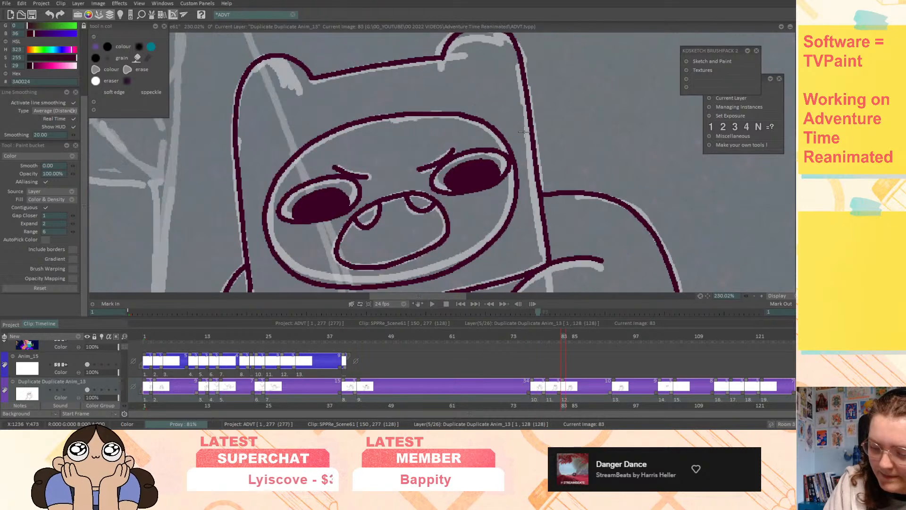
# - Ink the mouth, the top of the hat, the right ear and the hat's right side on frame 102
pyautogui.press('Right')
pyautogui.press('Right')
pyautogui.press('Right')
pyautogui.press('b')
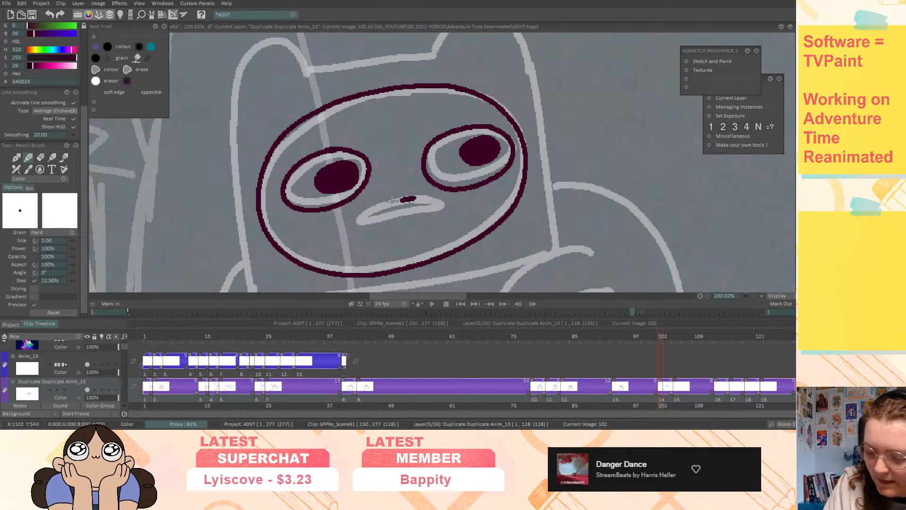
pyautogui.moveTo(580, 174); pyautogui.dragTo(588, 231, button='middle')
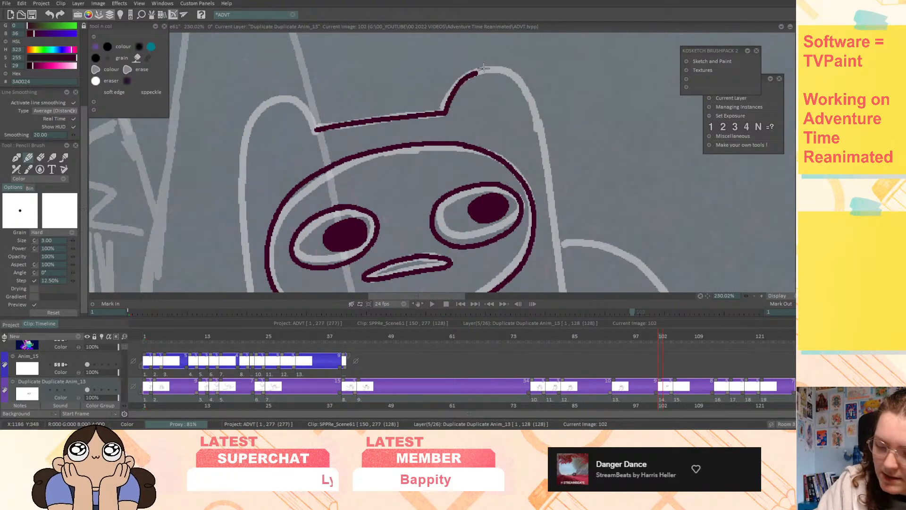
pyautogui.moveTo(569, 204); pyautogui.dragTo(532, 68, button='middle')
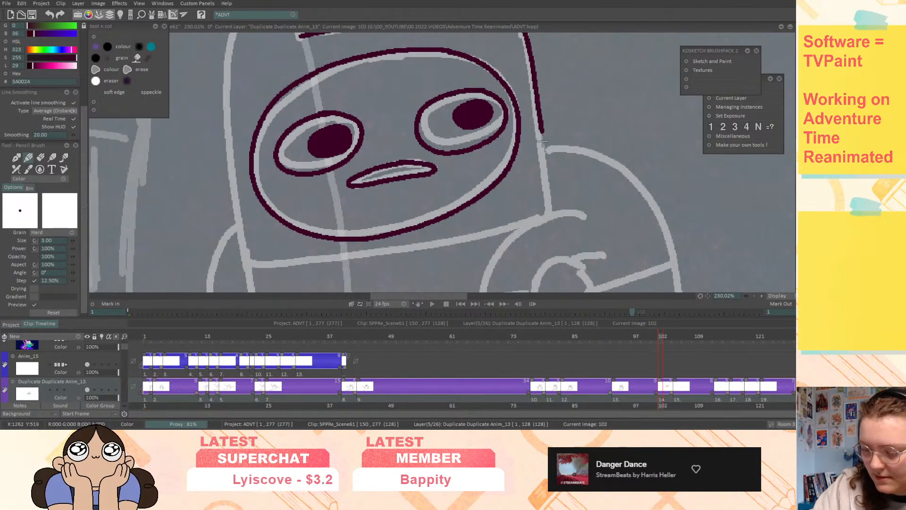
pyautogui.moveTo(578, 224); pyautogui.dragTo(596, 176, button='middle')
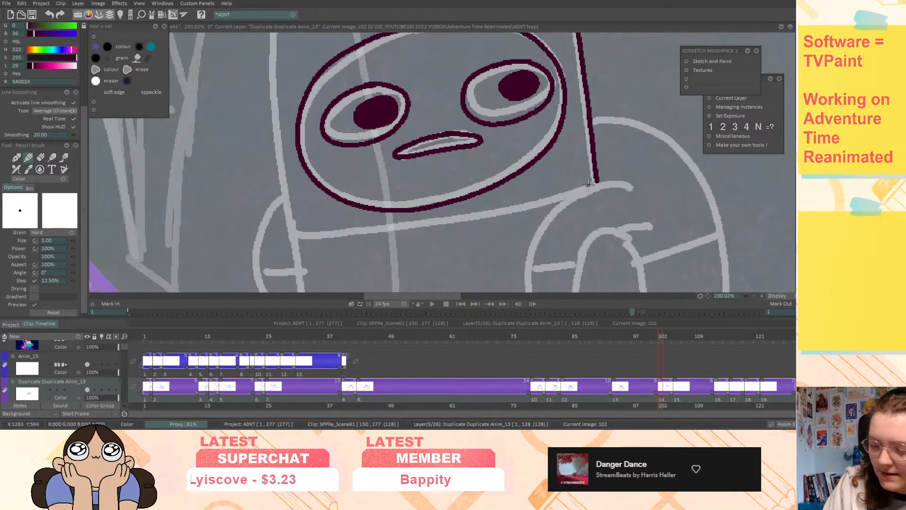
# - Ink the hat's bottom edge, the left ear and the hat's left side on frame 102, closing the outline
pyautogui.moveTo(405, 223); pyautogui.dragTo(302, 238)
pyautogui.moveTo(477, 108); pyautogui.dragTo(517, 196, button='middle')
pyautogui.moveTo(386, 90)
pyautogui.mouseDown()
pyautogui.moveTo(359, 64)
pyautogui.moveTo(321, 86)
pyautogui.moveTo(312, 140)
pyautogui.moveTo(319, 245)
pyautogui.mouseUp()
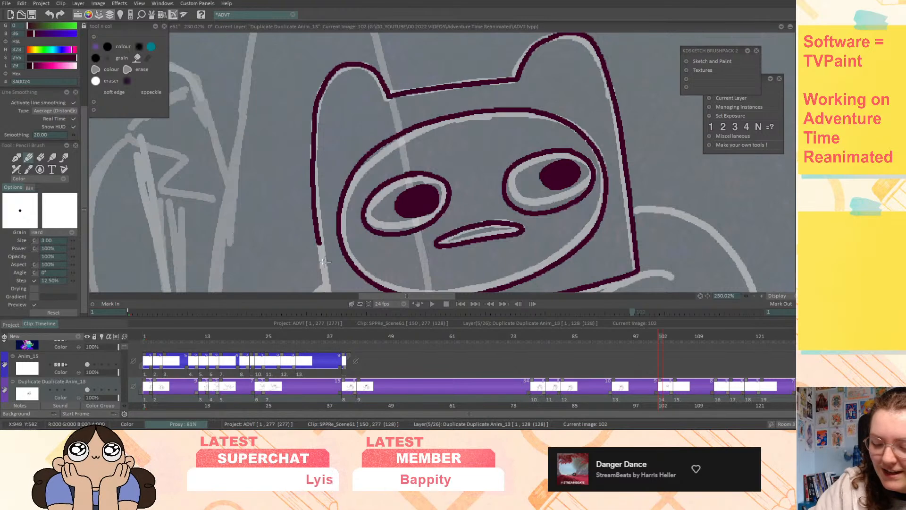
pyautogui.moveTo(319, 246); pyautogui.dragTo(306, 118, button='middle')
pyautogui.moveTo(306, 118); pyautogui.dragTo(325, 207)
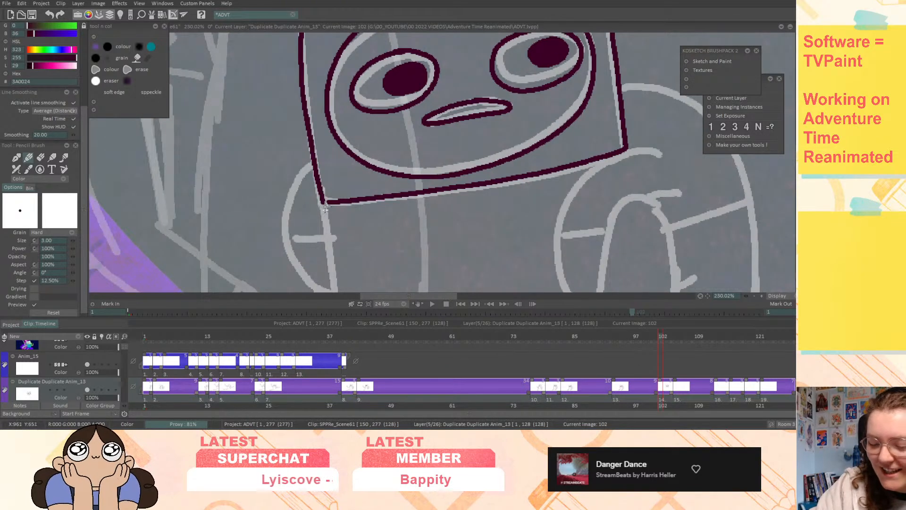
# - Ink the torso's left side down to the waist on frame 102 and turn on the onion skin against the previous drawing
pyautogui.moveTo(328, 203); pyautogui.dragTo(313, 75, button='middle')
pyautogui.moveTo(312, 73); pyautogui.dragTo(336, 273)
pyautogui.moveTo(332, 239); pyautogui.dragTo(426, 104, button='middle')
pyautogui.press('Left')
pyautogui.press('Right')
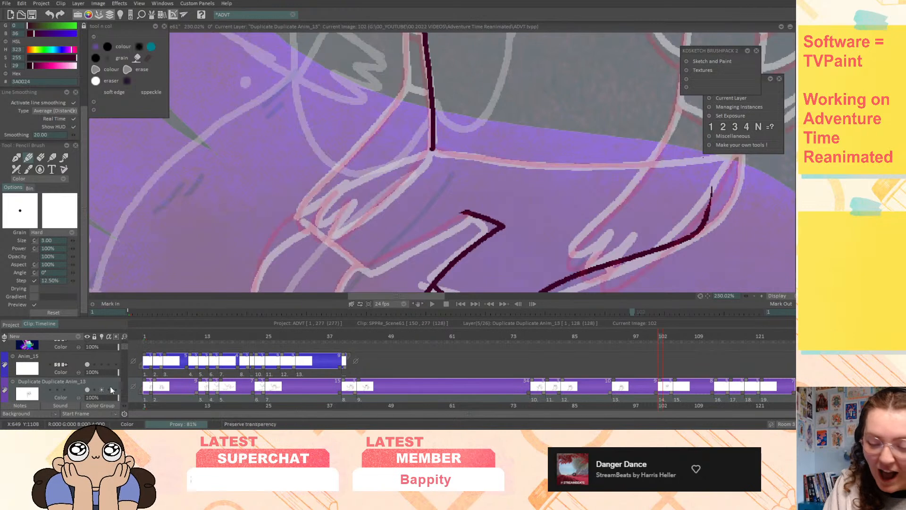
pyautogui.moveTo(608, 197); pyautogui.dragTo(558, 202, button='middle')
pyautogui.moveTo(416, 92)
pyautogui.mouseDown(button='middle')
pyautogui.moveTo(427, 146)
pyautogui.moveTo(427, 249)
pyautogui.moveTo(415, 276)
pyautogui.mouseUp(button='middle')
# - Ink the left shoulder curve with its short cross line, then the left arm and its fingered hand on frame 102
pyautogui.moveTo(353, 88)
pyautogui.mouseDown()
pyautogui.moveTo(332, 118)
pyautogui.moveTo(327, 188)
pyautogui.moveTo(351, 214)
pyautogui.moveTo(380, 224)
pyautogui.mouseUp()
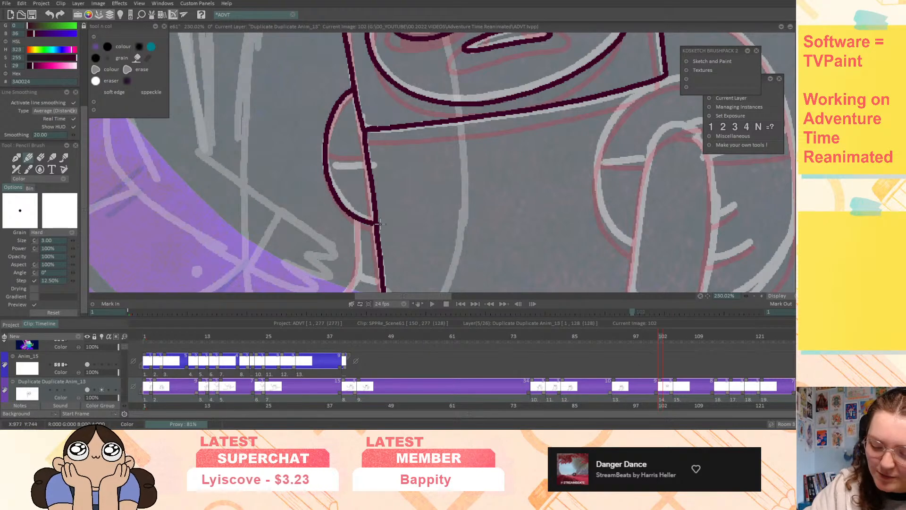
pyautogui.moveTo(325, 164); pyautogui.dragTo(370, 165)
pyautogui.moveTo(438, 204); pyautogui.dragTo(444, 71, button='middle')
pyautogui.moveTo(394, 94)
pyautogui.mouseDown()
pyautogui.moveTo(398, 137)
pyautogui.moveTo(289, 264)
pyautogui.mouseUp()
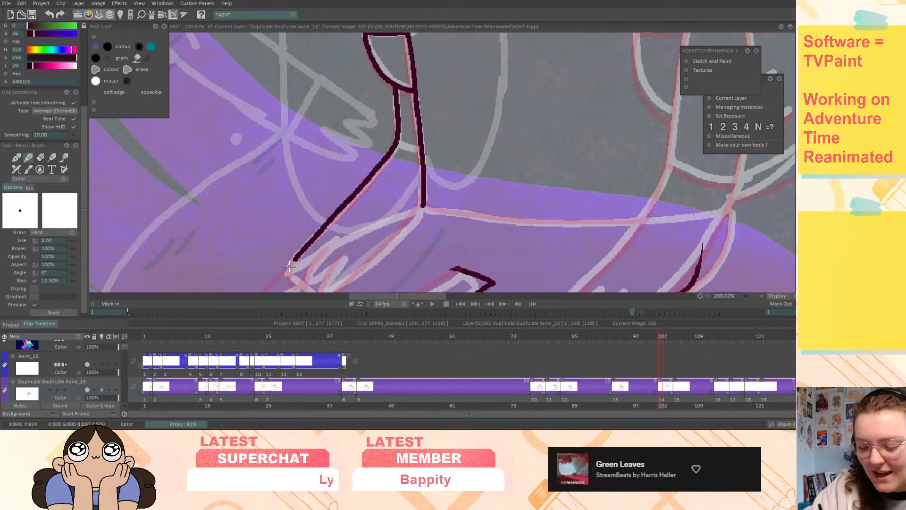
pyautogui.moveTo(461, 193); pyautogui.dragTo(431, 122, button='middle')
pyautogui.hotkey('ctrl', 'z')
pyautogui.moveTo(430, 84); pyautogui.dragTo(486, 131, button='middle')
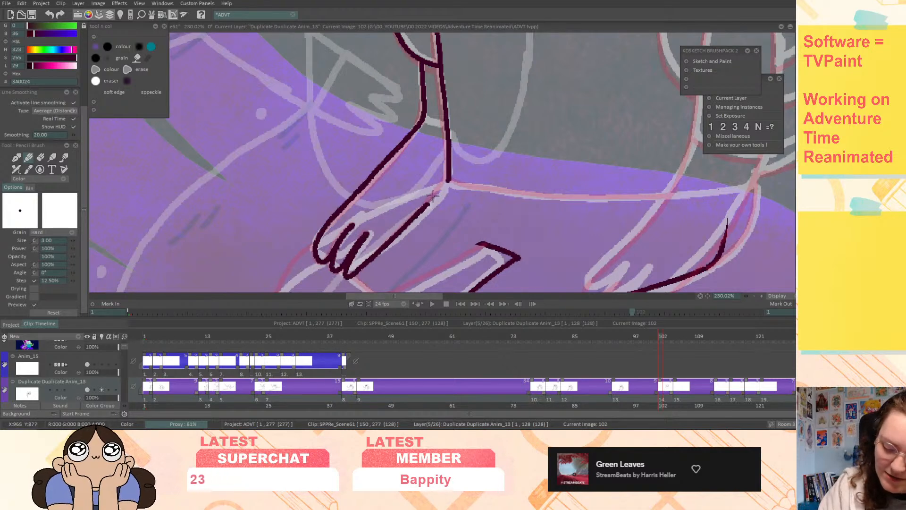
# - Ink the edge of the left shorts leg and both sides of the left leg down to the canvas edge on frame 102
pyautogui.moveTo(541, 213); pyautogui.dragTo(552, 81, button='middle')
pyautogui.moveTo(485, 117); pyautogui.dragTo(391, 164)
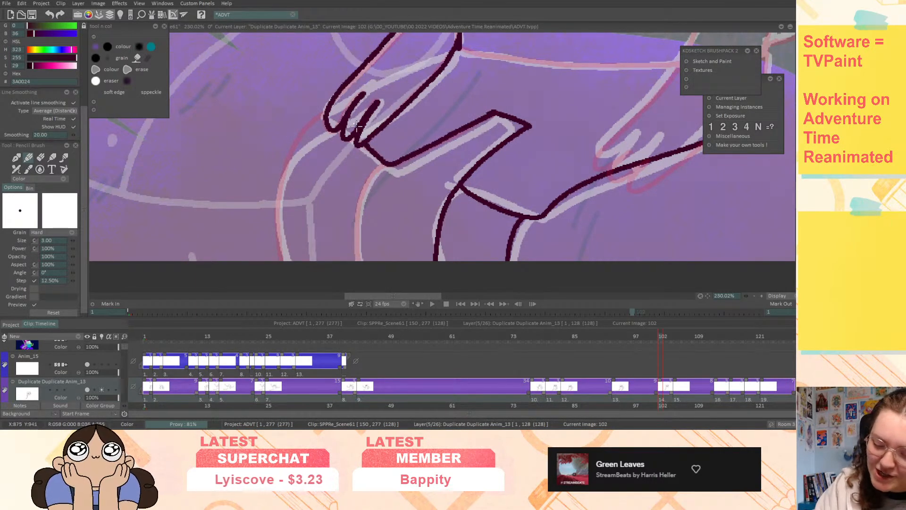
pyautogui.moveTo(316, 117)
pyautogui.mouseDown()
pyautogui.moveTo(278, 168)
pyautogui.moveTo(275, 241)
pyautogui.moveTo(291, 280)
pyautogui.mouseUp()
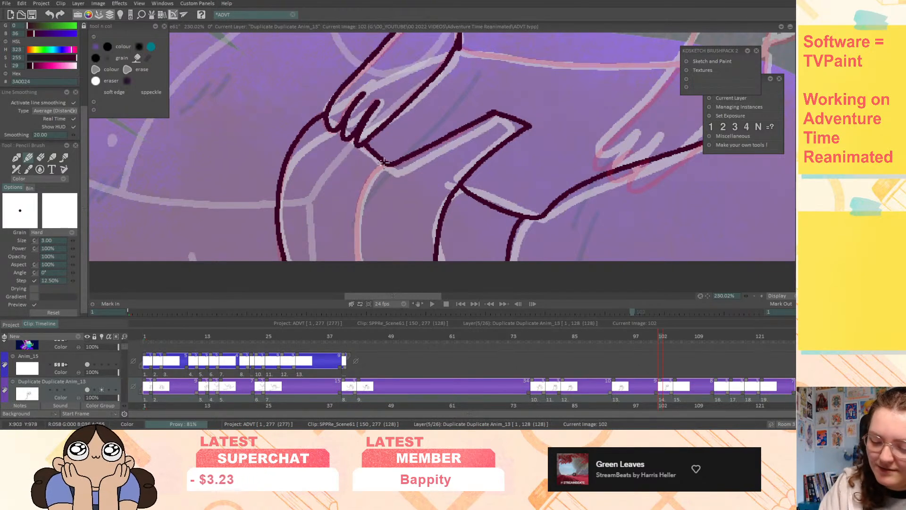
pyautogui.moveTo(367, 180)
pyautogui.mouseDown()
pyautogui.moveTo(356, 228)
pyautogui.moveTo(361, 274)
pyautogui.mouseUp()
# - Ink the right shoulder's inner curve from below the hat down to the arm on frame 102, comparing it with the previous drawing
pyautogui.moveTo(840, 149)
pyautogui.mouseDown(button='middle')
pyautogui.moveTo(801, 135)
pyautogui.moveTo(577, 159)
pyautogui.moveTo(628, 224)
pyautogui.moveTo(614, 236)
pyautogui.moveTo(619, 255)
pyautogui.moveTo(636, 228)
pyautogui.mouseUp(button='middle')
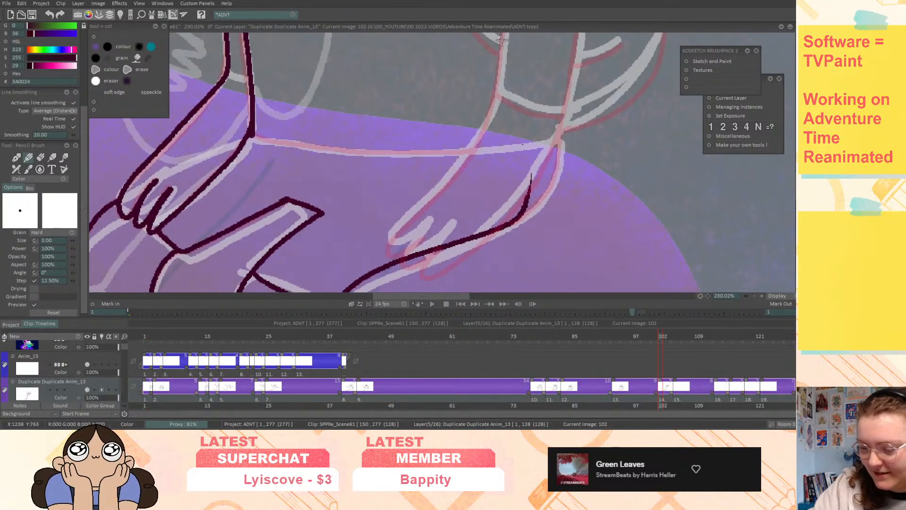
pyautogui.moveTo(503, 52); pyautogui.dragTo(581, 266, button='middle')
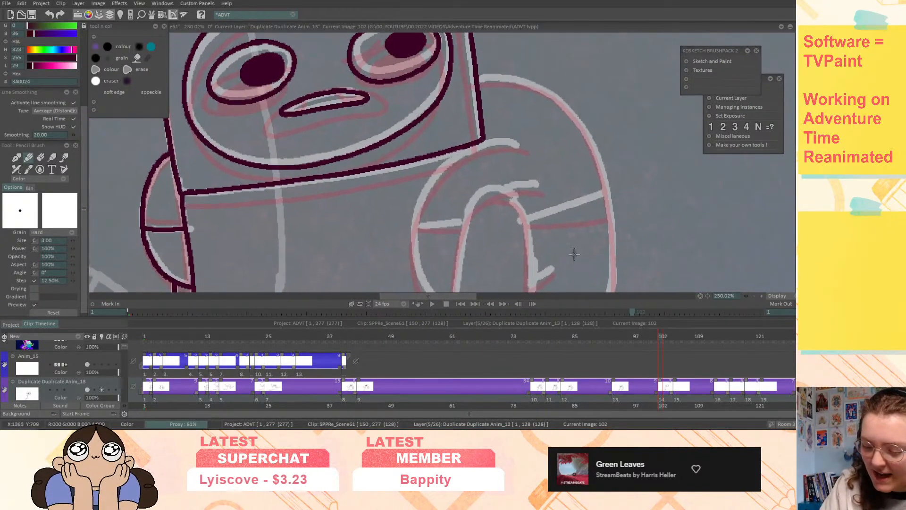
pyautogui.hotkey('ctrl', 'Left')
pyautogui.hotkey('ctrl', 'Right')
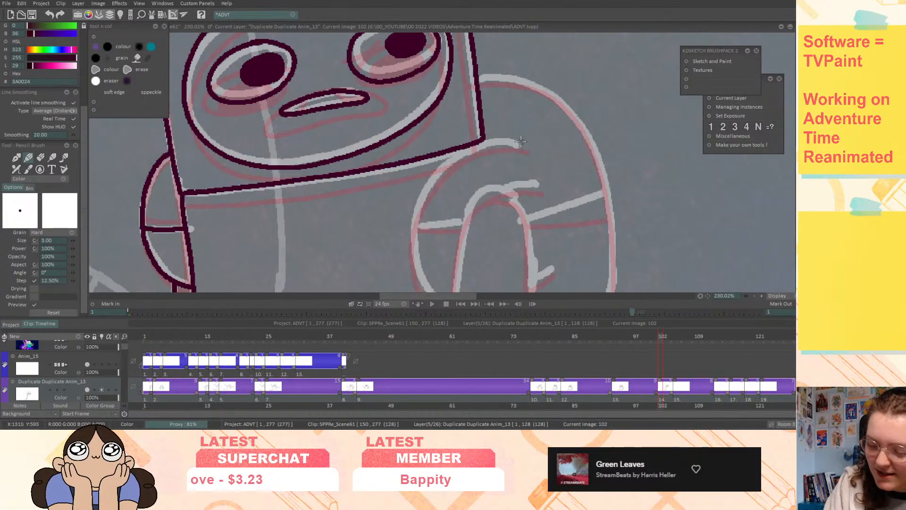
pyautogui.moveTo(514, 141)
pyautogui.mouseDown()
pyautogui.moveTo(483, 140)
pyautogui.moveTo(439, 169)
pyautogui.moveTo(414, 213)
pyautogui.moveTo(411, 241)
pyautogui.mouseUp()
pyautogui.moveTo(411, 241); pyautogui.dragTo(317, 98, button='middle')
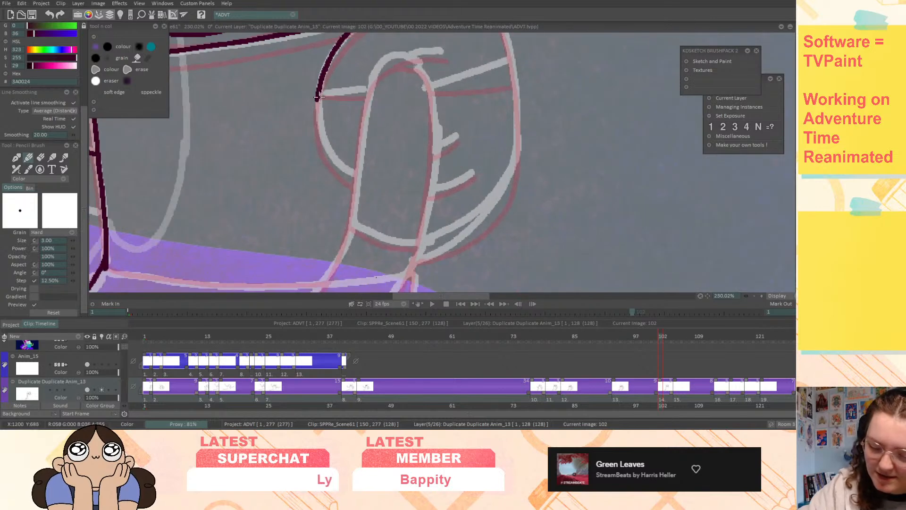
pyautogui.moveTo(318, 104)
pyautogui.mouseDown()
pyautogui.moveTo(326, 155)
pyautogui.moveTo(350, 174)
pyautogui.mouseUp()
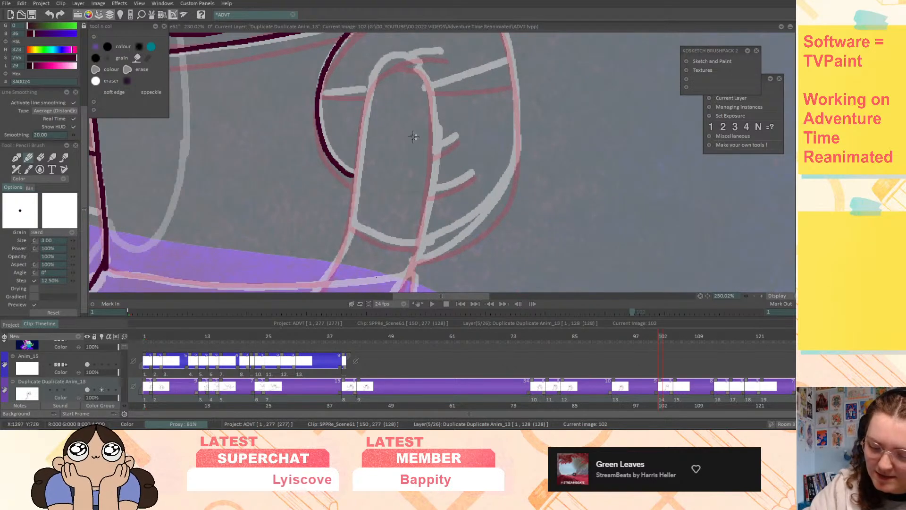
# - Ink the right arm's top and inner side, the short cross line beside it, and the arm's outer side on frame 102
pyautogui.moveTo(389, 150); pyautogui.dragTo(422, 249, button='middle')
pyautogui.press('Left')
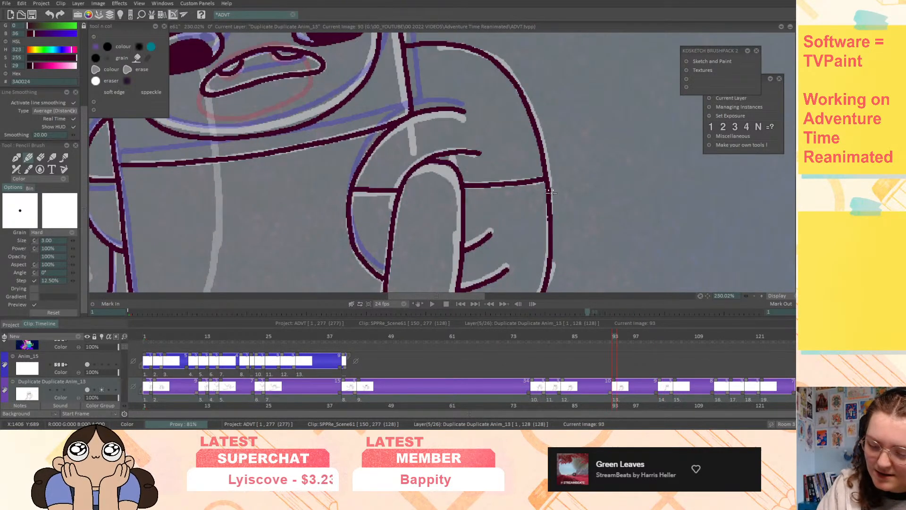
pyautogui.press('Right')
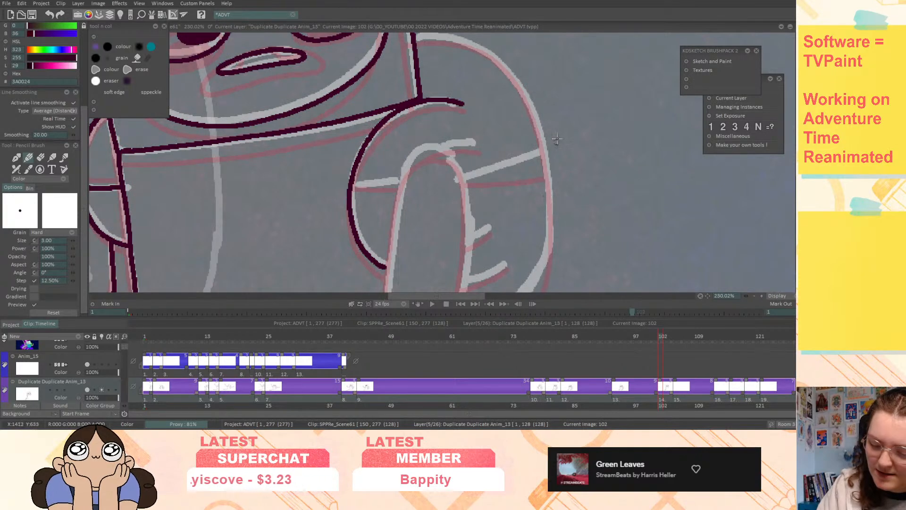
pyautogui.moveTo(466, 142)
pyautogui.mouseDown()
pyautogui.moveTo(405, 164)
pyautogui.moveTo(387, 281)
pyautogui.mouseUp()
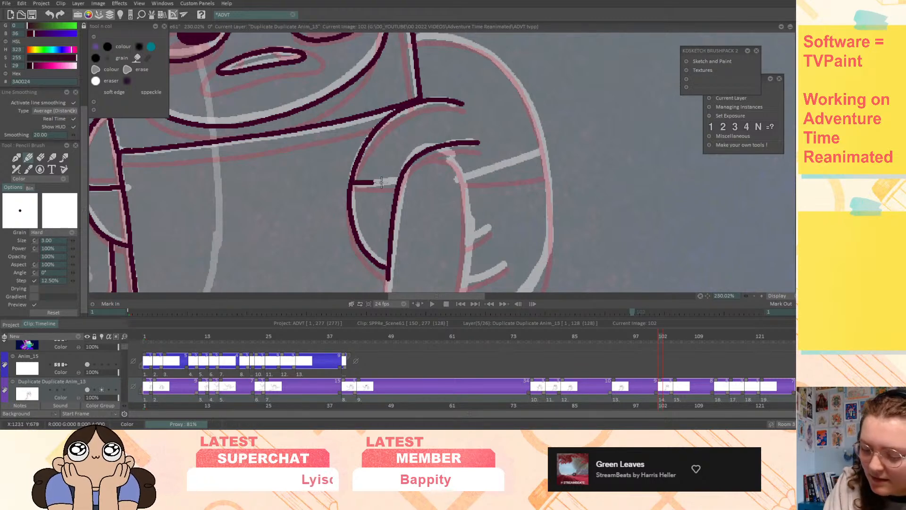
pyautogui.moveTo(603, 222); pyautogui.dragTo(598, 202, button='middle')
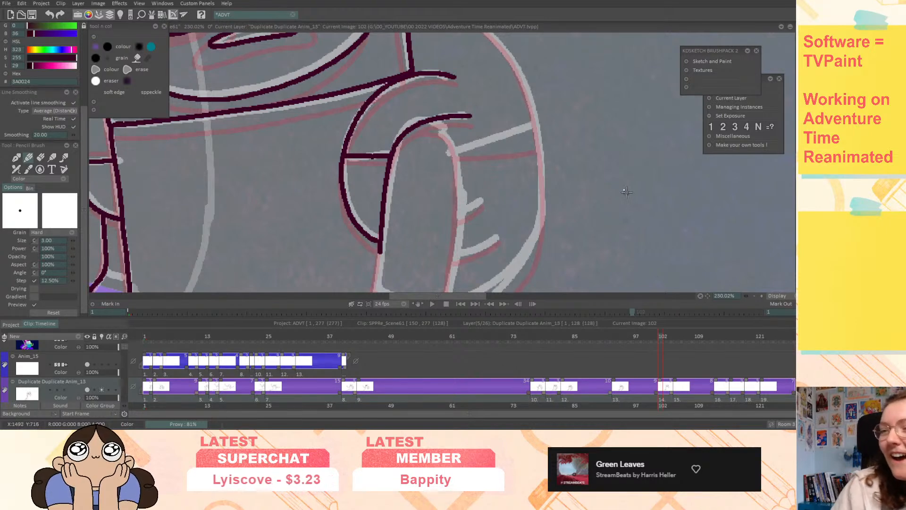
pyautogui.moveTo(597, 185); pyautogui.dragTo(547, 134, button='middle')
pyautogui.moveTo(580, 200)
pyautogui.mouseDown(button='middle')
pyautogui.moveTo(564, 164)
pyautogui.moveTo(572, 145)
pyautogui.moveTo(560, 178)
pyautogui.mouseUp(button='middle')
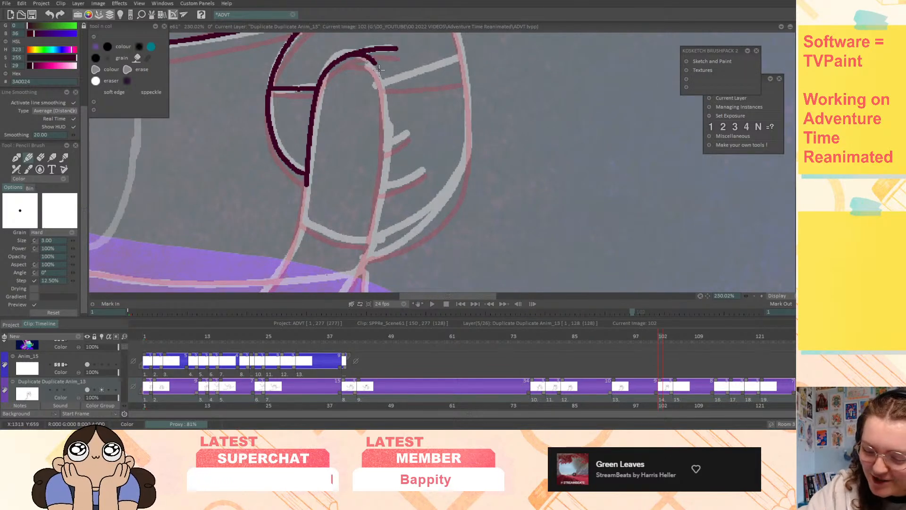
pyautogui.hotkey('ctrl', 'z')
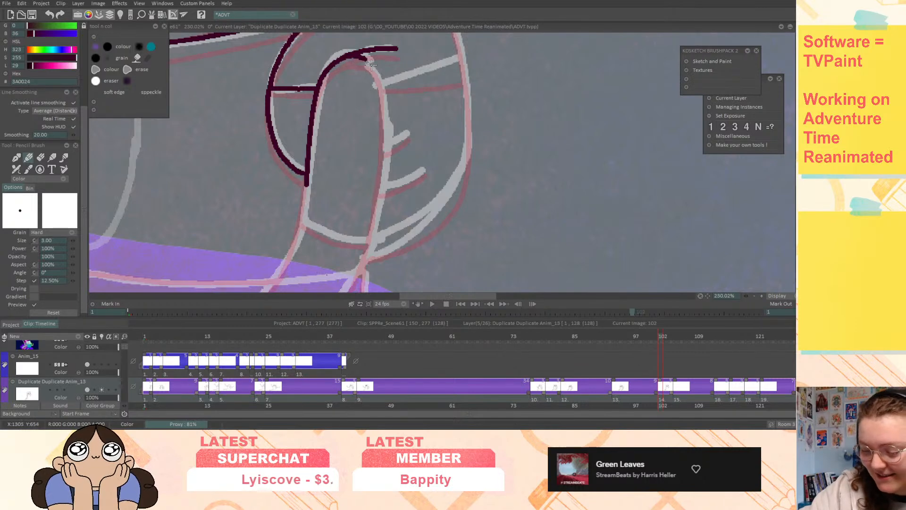
pyautogui.moveTo(381, 87)
pyautogui.mouseDown()
pyautogui.moveTo(387, 128)
pyautogui.moveTo(375, 231)
pyautogui.mouseUp()
# - Ink the right forearm and the fingers of the right hand on frame 102, joining the outline back up to the arm
pyautogui.moveTo(498, 211); pyautogui.dragTo(613, 54, button='middle')
pyautogui.moveTo(543, 142)
pyautogui.mouseDown(button='middle')
pyautogui.moveTo(567, 170)
pyautogui.moveTo(534, 143)
pyautogui.mouseUp(button='middle')
pyautogui.moveTo(464, 89); pyautogui.dragTo(482, 105, button='middle')
pyautogui.moveTo(432, 62)
pyautogui.mouseDown()
pyautogui.moveTo(409, 131)
pyautogui.moveTo(326, 230)
pyautogui.moveTo(319, 256)
pyautogui.moveTo(352, 233)
pyautogui.mouseUp()
pyautogui.moveTo(339, 266); pyautogui.dragTo(375, 243)
pyautogui.moveTo(353, 277); pyautogui.dragTo(436, 221)
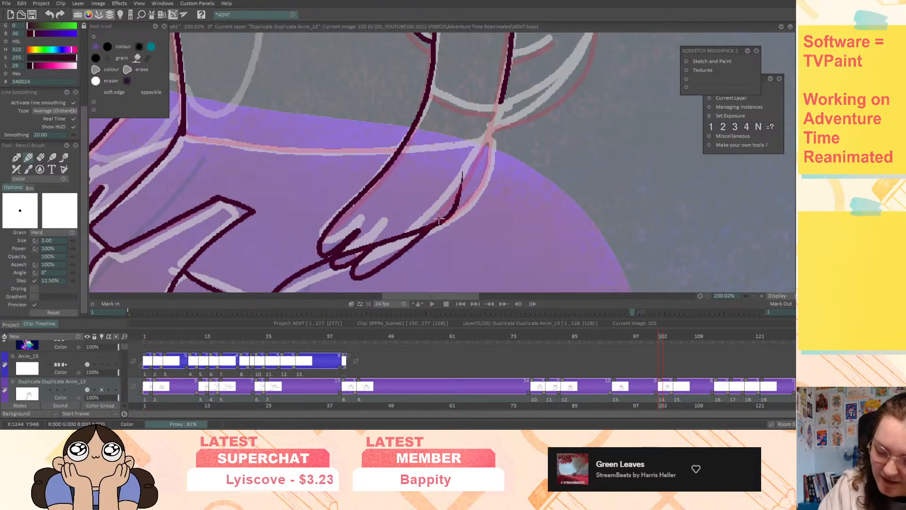
pyautogui.moveTo(460, 192); pyautogui.dragTo(496, 115)
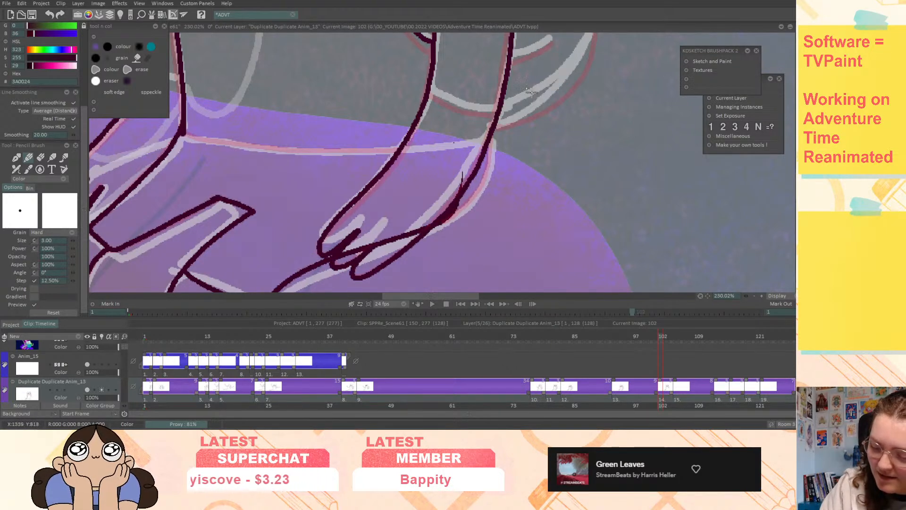
# - Ink the short curve across the right arm and the backpack's rounded outer outline on frame 102
pyautogui.moveTo(569, 145); pyautogui.dragTo(462, 261, button='middle')
pyautogui.press('Left')
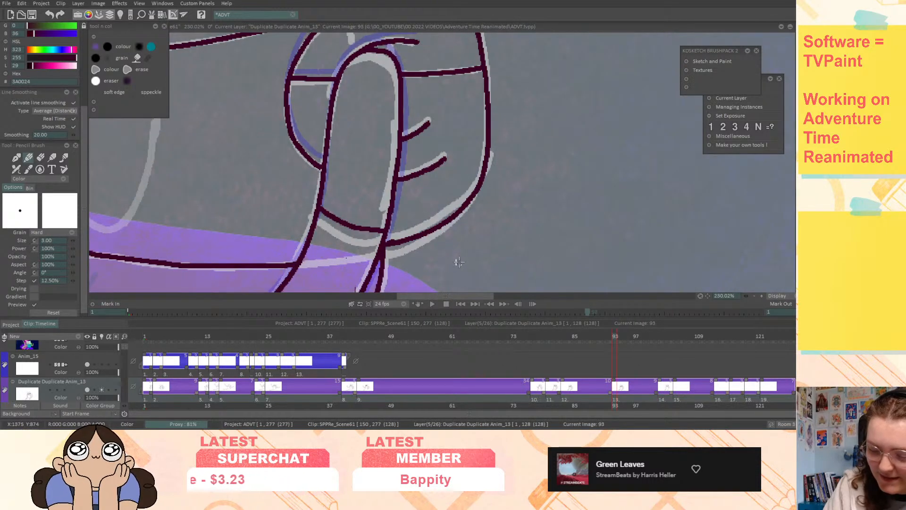
pyautogui.press('Right')
pyautogui.moveTo(341, 213); pyautogui.dragTo(379, 219)
pyautogui.moveTo(563, 198)
pyautogui.mouseDown(button='middle')
pyautogui.moveTo(558, 222)
pyautogui.moveTo(581, 247)
pyautogui.moveTo(581, 263)
pyautogui.mouseUp(button='middle')
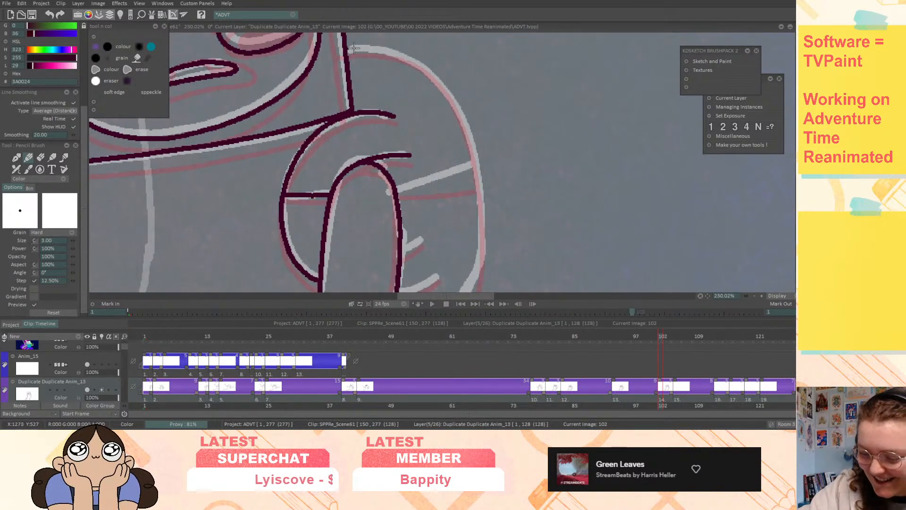
pyautogui.moveTo(381, 48)
pyautogui.mouseDown()
pyautogui.moveTo(410, 57)
pyautogui.moveTo(455, 112)
pyautogui.moveTo(476, 174)
pyautogui.mouseUp()
pyautogui.moveTo(499, 218); pyautogui.dragTo(549, 87, button='middle')
pyautogui.moveTo(531, 73)
pyautogui.mouseDown()
pyautogui.moveTo(530, 121)
pyautogui.moveTo(506, 165)
pyautogui.moveTo(469, 202)
pyautogui.moveTo(431, 215)
pyautogui.mouseUp()
# - Ink the line across the backpack between its outer edge and the right arm on frame 102, using frame 93 as reference
pyautogui.moveTo(597, 63)
pyautogui.mouseDown(button='middle')
pyautogui.moveTo(596, 196)
pyautogui.moveTo(584, 239)
pyautogui.mouseUp(button='middle')
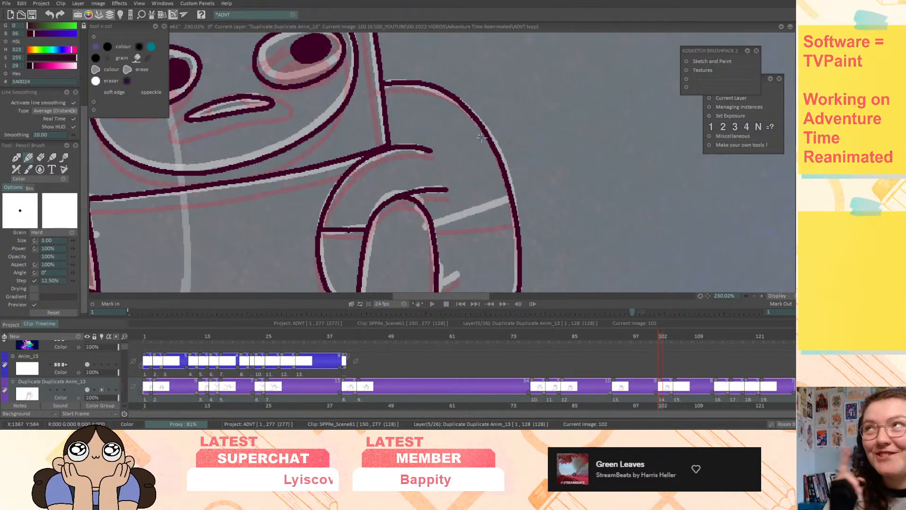
pyautogui.hotkey('ctrl', 'Left')
pyautogui.hotkey('ctrl', 'Right')
pyautogui.moveTo(497, 211); pyautogui.dragTo(437, 223)
# - Flip between frame 102 and the preceding inked drawings to compare the backpack line and the left shoulder's cross line
pyautogui.hotkey('ctrl', 'Left')
pyautogui.hotkey('ctrl', 'Right')
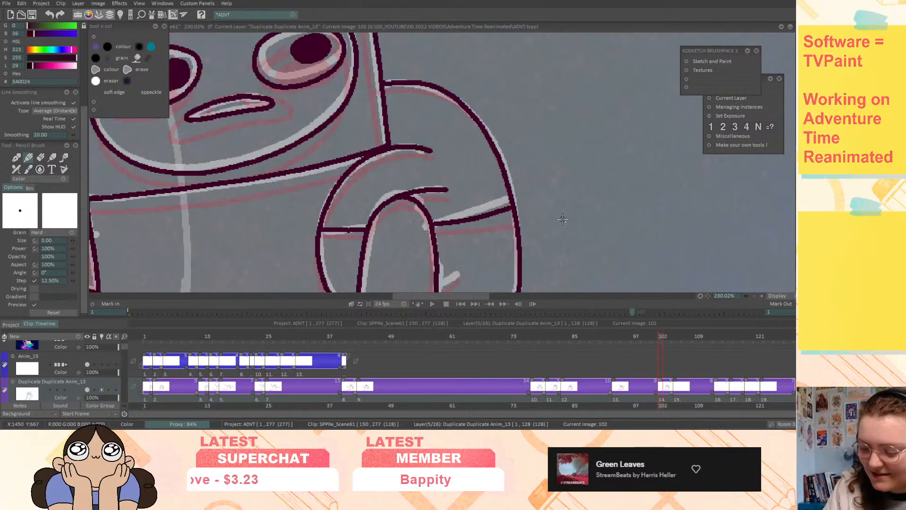
pyautogui.hotkey('ctrl', 'Left')
pyautogui.hotkey('ctrl', 'Right')
pyautogui.hotkey('ctrl', 'Left')
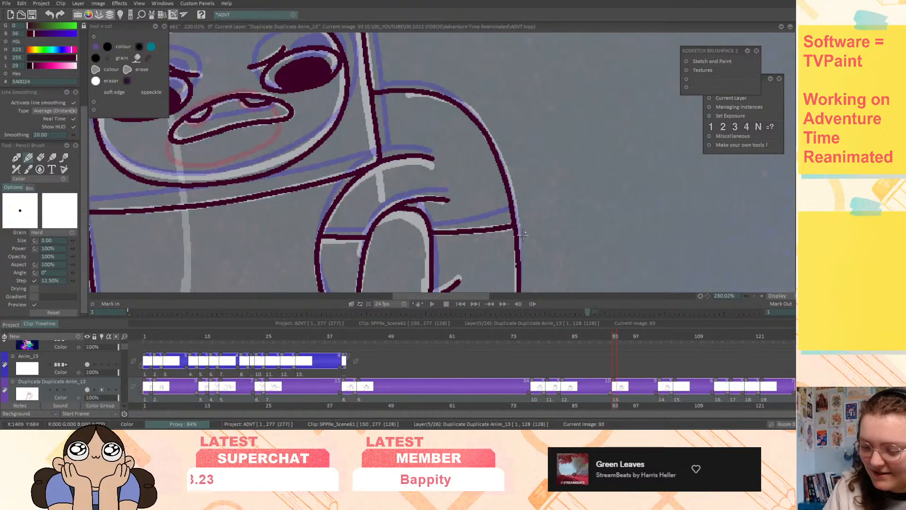
pyautogui.moveTo(538, 229); pyautogui.dragTo(735, 163, button='middle')
pyautogui.hotkey('ctrl', 'Right')
pyautogui.moveTo(697, 195)
pyautogui.mouseDown(button='middle')
pyautogui.moveTo(682, 198)
pyautogui.moveTo(660, 260)
pyautogui.moveTo(688, 265)
pyautogui.mouseUp(button='middle')
pyautogui.hotkey('ctrl', 'Left')
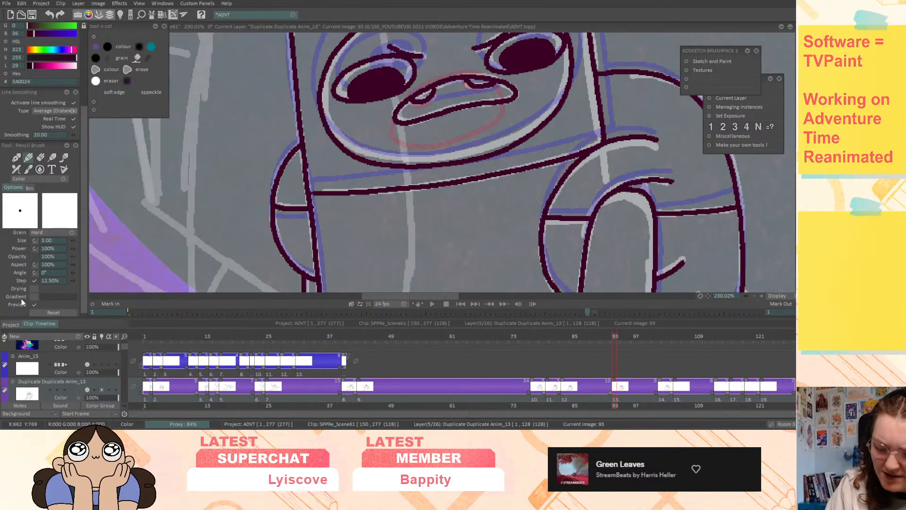
pyautogui.hotkey('ctrl', 'Left')
pyautogui.hotkey('ctrl', 'Left')
pyautogui.hotkey('ctrl', 'Right')
pyautogui.hotkey('ctrl', 'Right')
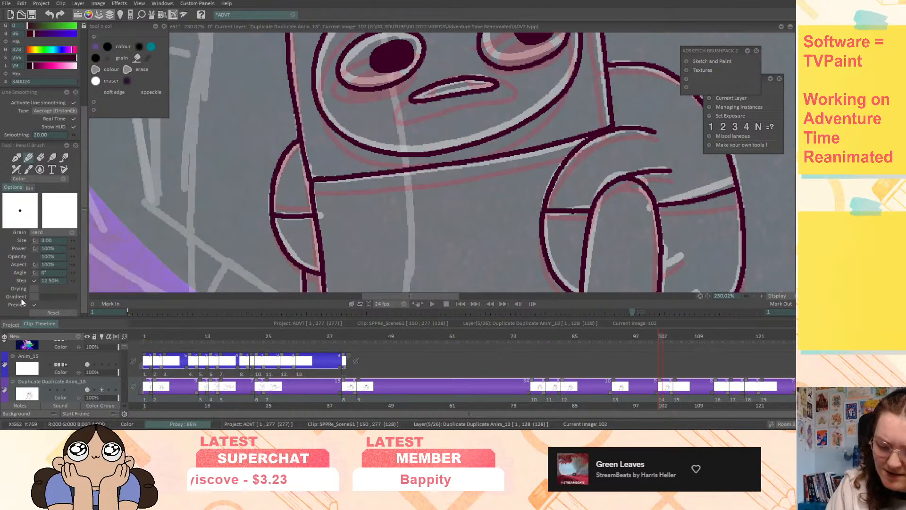
# - Erase the left shoulder's cross line on frame 102 with the eraser at size 9 and redraw it slightly higher
pyautogui.press('e')
pyautogui.moveTo(321, 215); pyautogui.dragTo(294, 214)
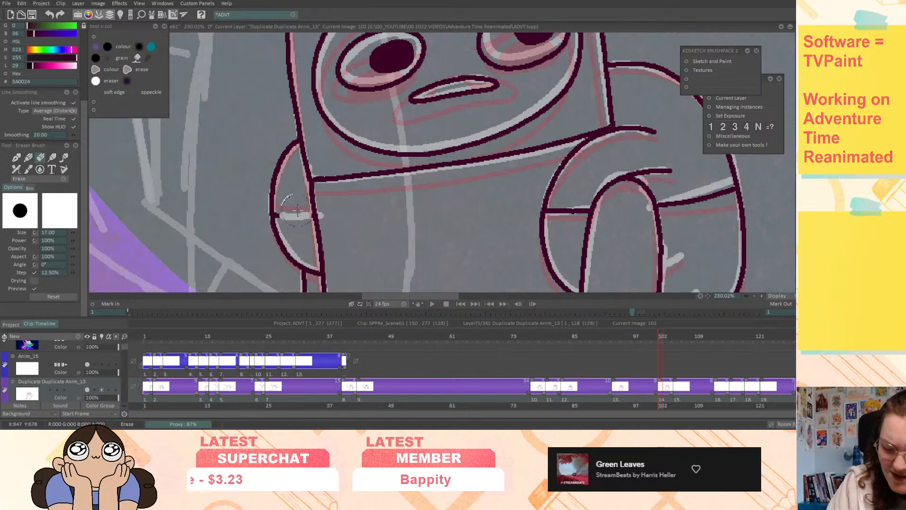
pyautogui.hotkey('ctrl', 'z')
pyautogui.moveTo(73, 233); pyautogui.dragTo(72, 236)
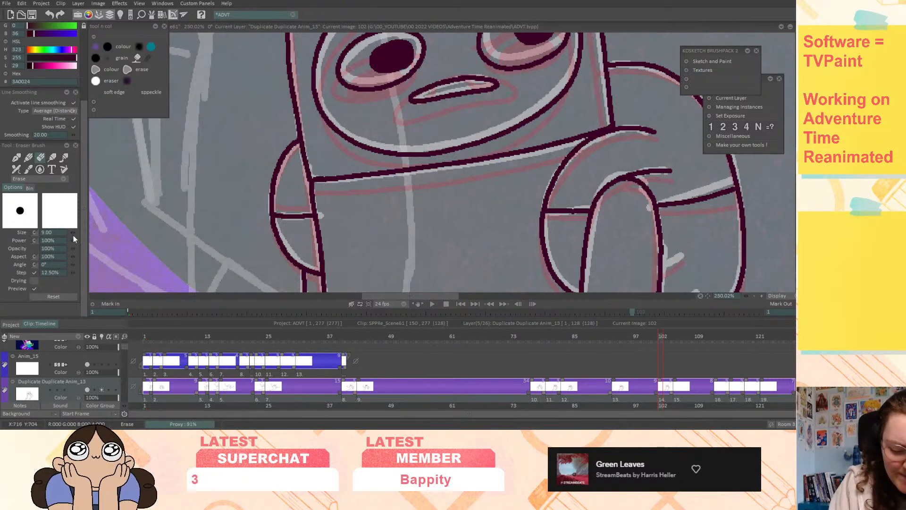
pyautogui.moveTo(280, 215); pyautogui.dragTo(288, 218)
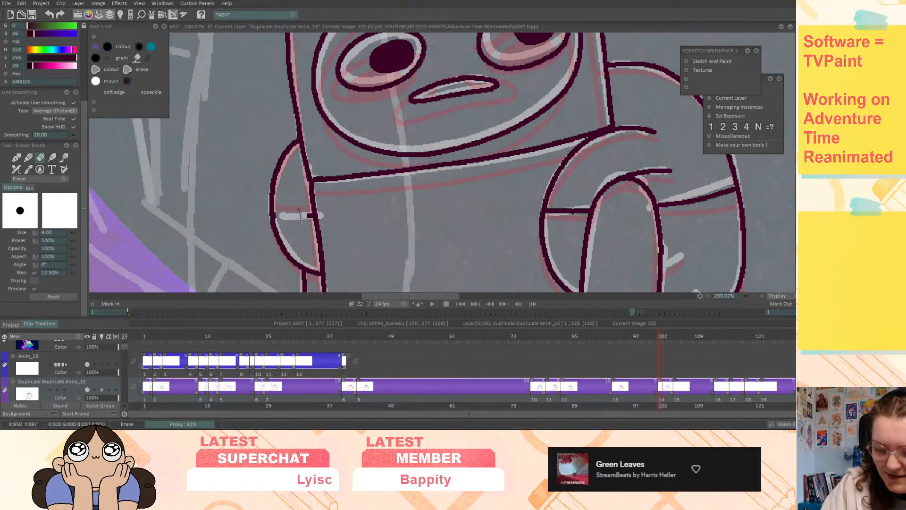
pyautogui.press('b')
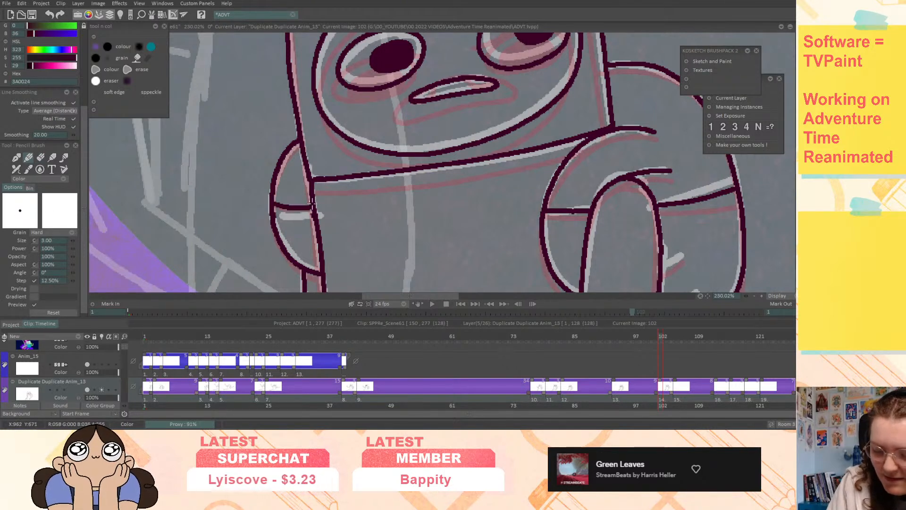
# - Step through the earlier drawings back past frame 83 to check the shoulder line's movement, and return to frame 102
pyautogui.press('Left')
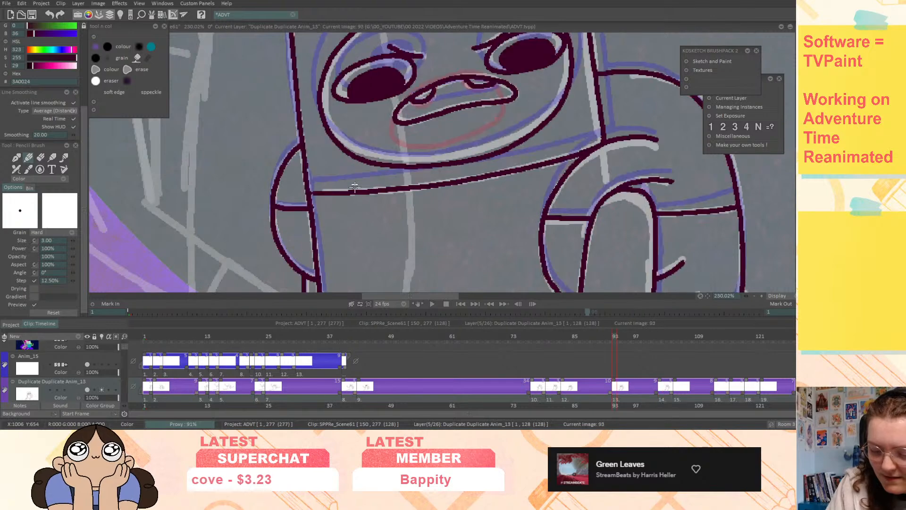
pyautogui.press('Right')
pyautogui.press('Left')
pyautogui.press('Left')
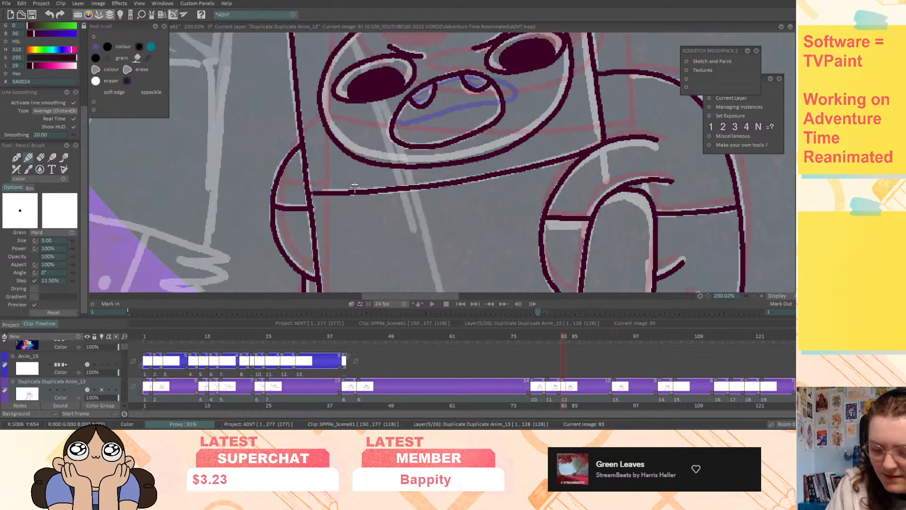
pyautogui.press('Left')
pyautogui.press('Right')
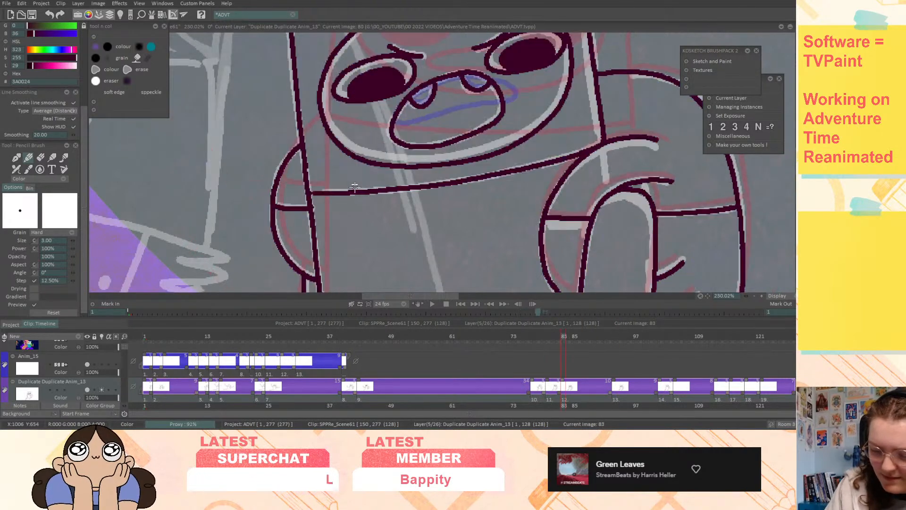
pyautogui.press('Right')
pyautogui.press('Right')
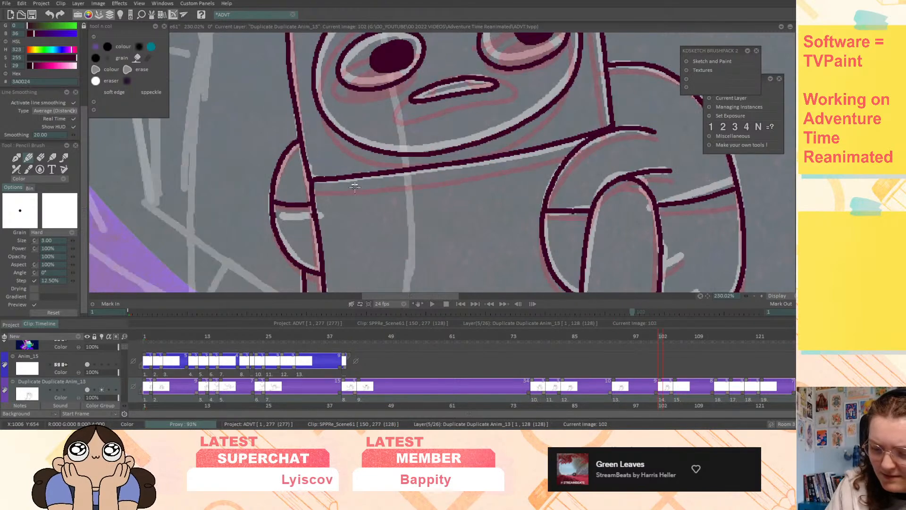
# - Look over the inked figure on frame 102 and move on to the face of the rough sketch on frame 105
pyautogui.moveTo(354, 187); pyautogui.dragTo(281, 251, button='middle')
pyautogui.moveTo(661, 215); pyautogui.dragTo(591, 89, button='middle')
pyautogui.moveTo(596, 279)
pyautogui.mouseDown(button='middle')
pyautogui.moveTo(685, 61)
pyautogui.moveTo(669, 126)
pyautogui.mouseUp(button='middle')
pyautogui.press('Right')
pyautogui.moveTo(608, 133); pyautogui.dragTo(611, 309, button='middle')
pyautogui.moveTo(682, 127); pyautogui.dragTo(648, 273, button='middle')
pyautogui.moveTo(670, 99); pyautogui.dragTo(640, 171, button='middle')
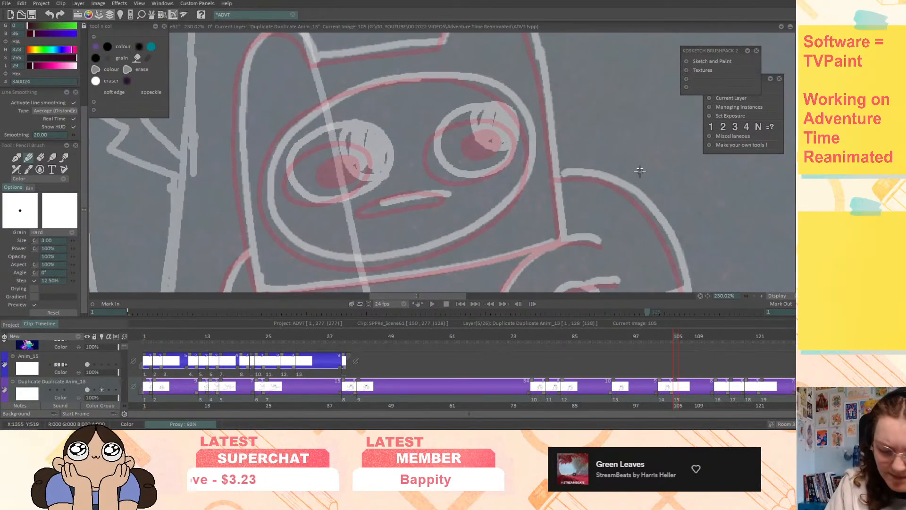
# - Compare the face sketch on frame 105 with the preceding inked drawings and turn off the onion skin
pyautogui.press('Left')
pyautogui.press('Left')
pyautogui.press('Left')
pyautogui.press('Right')
pyautogui.press('Left')
pyautogui.press('Right')
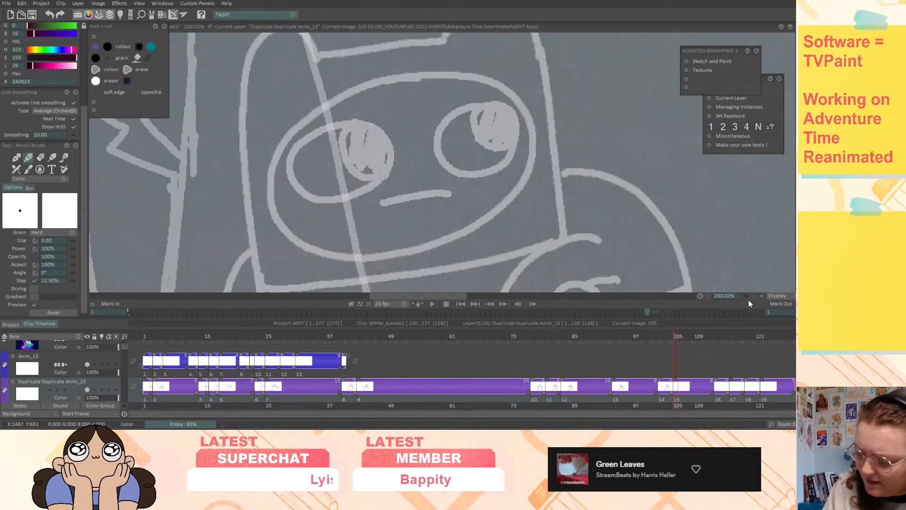
# - Paste the inked figure onto frame 105 and skew its top edge slightly up and to the right to match the rough sketch
pyautogui.moveTo(747, 296); pyautogui.dragTo(718, 302)
pyautogui.moveTo(736, 283); pyautogui.dragTo(632, 219, button='middle')
pyautogui.moveTo(679, 278); pyautogui.dragTo(610, 229, button='middle')
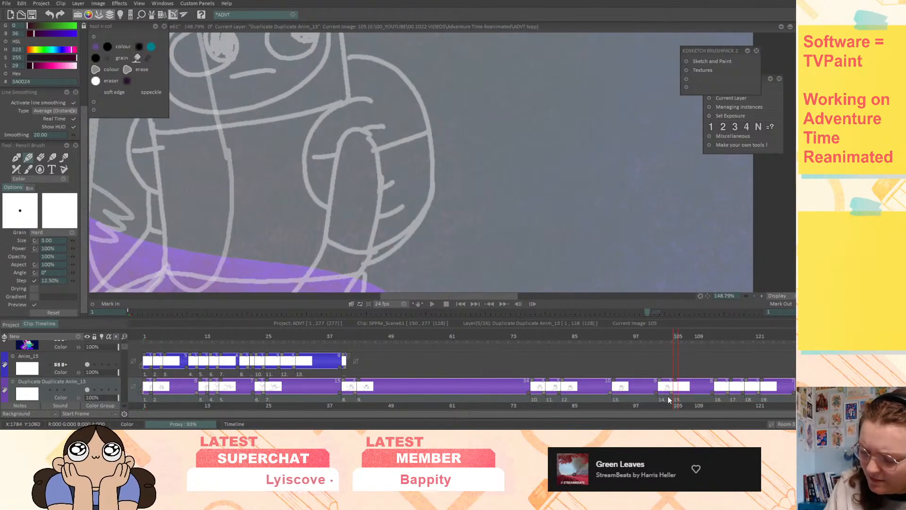
pyautogui.moveTo(747, 296); pyautogui.dragTo(712, 315)
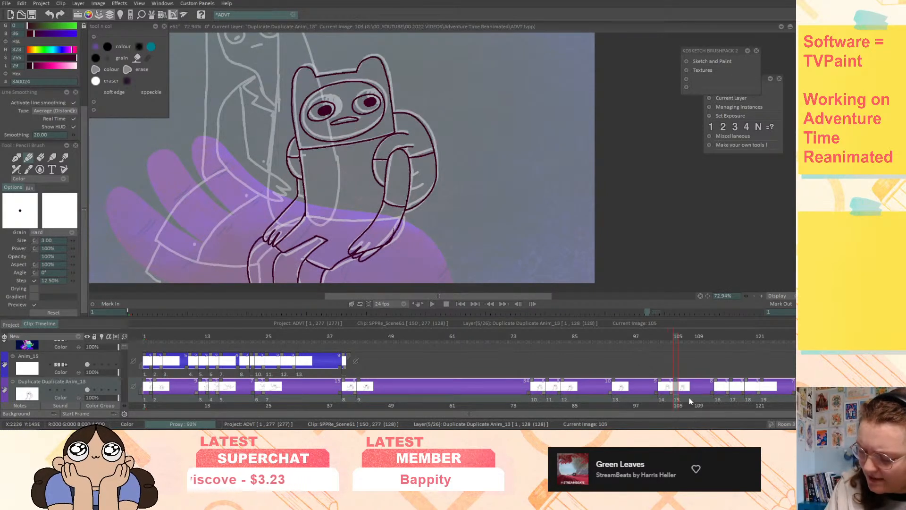
pyautogui.scroll(3, 61, 57)
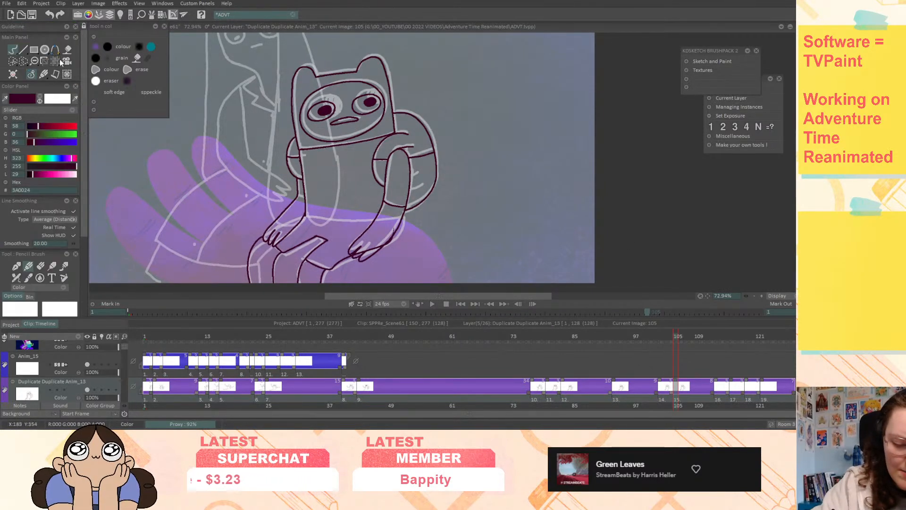
pyautogui.click(56, 61)
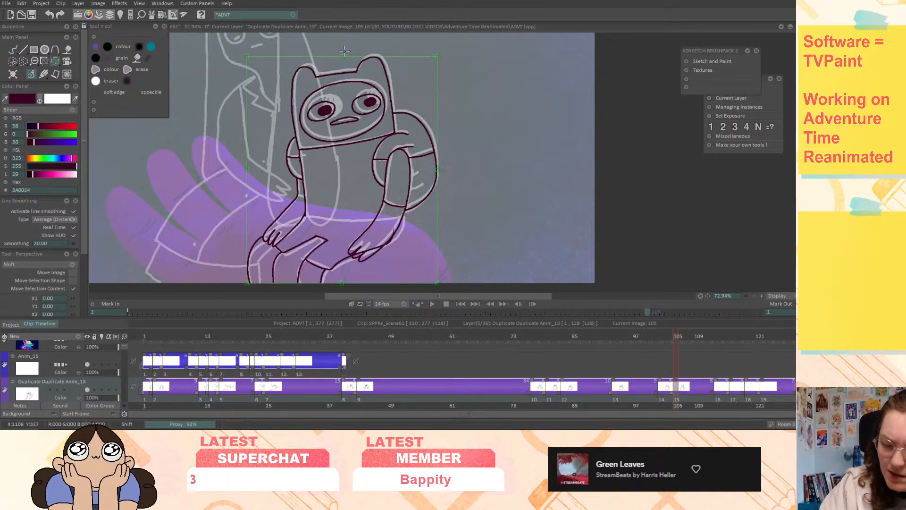
pyautogui.moveTo(343, 57); pyautogui.dragTo(349, 54)
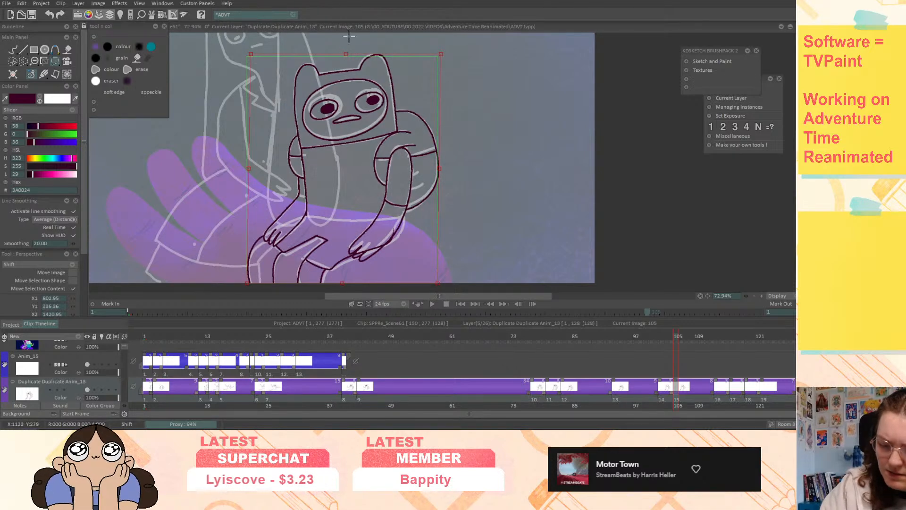
# - Step back and forth through the drawings from before frame 105 to past frame 113 to check the figure's movement
pyautogui.press('Left')
pyautogui.press('Left')
pyautogui.press('Left')
pyautogui.press('Right')
pyautogui.press('Right')
pyautogui.press('Right')
pyautogui.press('Right')
pyautogui.press('Right')
pyautogui.press('Right')
pyautogui.press('Right')
pyautogui.press('Right')
pyautogui.press('Right')
pyautogui.press('Right')
pyautogui.press('Right')
pyautogui.press('Right')
pyautogui.press('Right')
pyautogui.press('Left')
pyautogui.press('Left')
pyautogui.press('Right')
pyautogui.press('Right')
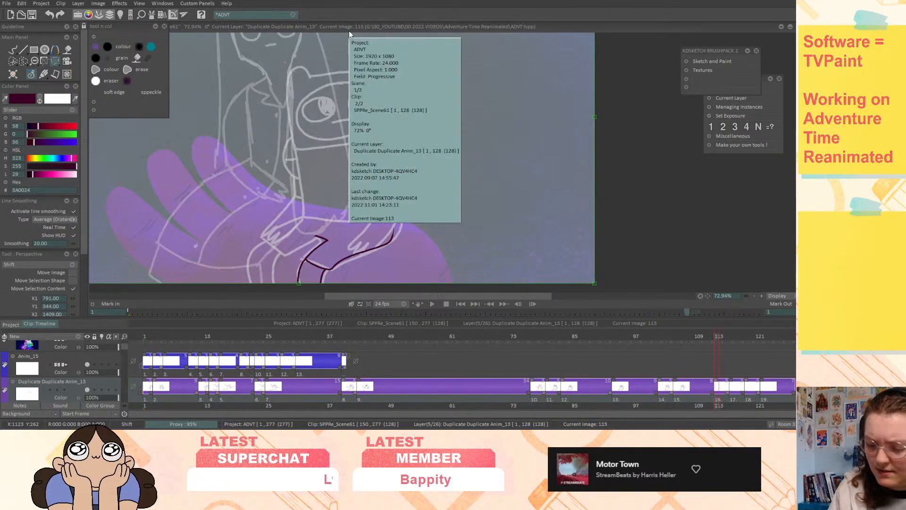
# - Copy the inked figure from frame 104 onto frame 113 and skew its top edge slightly to the left
pyautogui.click(672, 335)
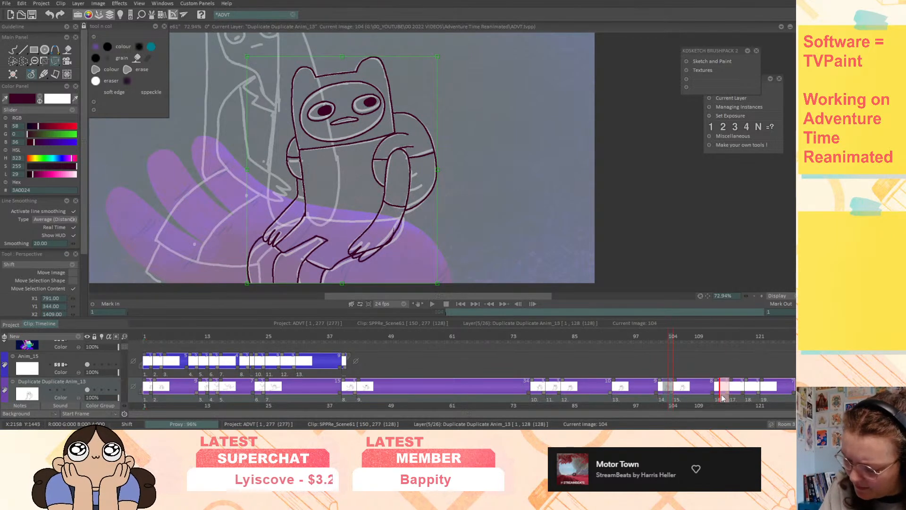
pyautogui.moveTo(717, 341); pyautogui.dragTo(715, 340)
pyautogui.moveTo(343, 55); pyautogui.dragTo(336, 56)
pyautogui.press('Return')
# - Scrub and step between frame 113 and frame 93 to compare the inked poses, and stop on frame 102
pyautogui.click(724, 336)
pyautogui.moveTo(724, 336)
pyautogui.mouseDown()
pyautogui.moveTo(731, 334)
pyautogui.moveTo(666, 349)
pyautogui.mouseUp()
pyautogui.press('Right')
pyautogui.press('Right')
pyautogui.press('Left')
pyautogui.press('Left')
pyautogui.press('Left')
pyautogui.press('Left')
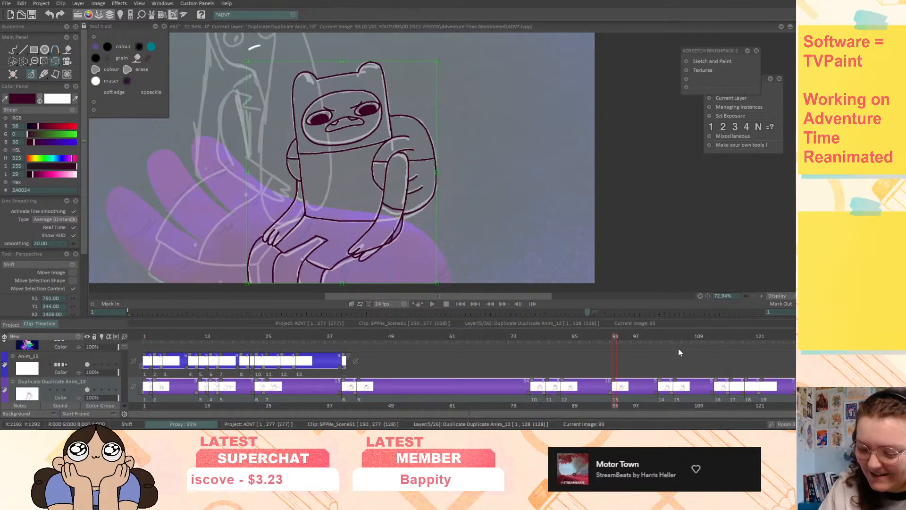
pyautogui.press('Right')
pyautogui.press('Right')
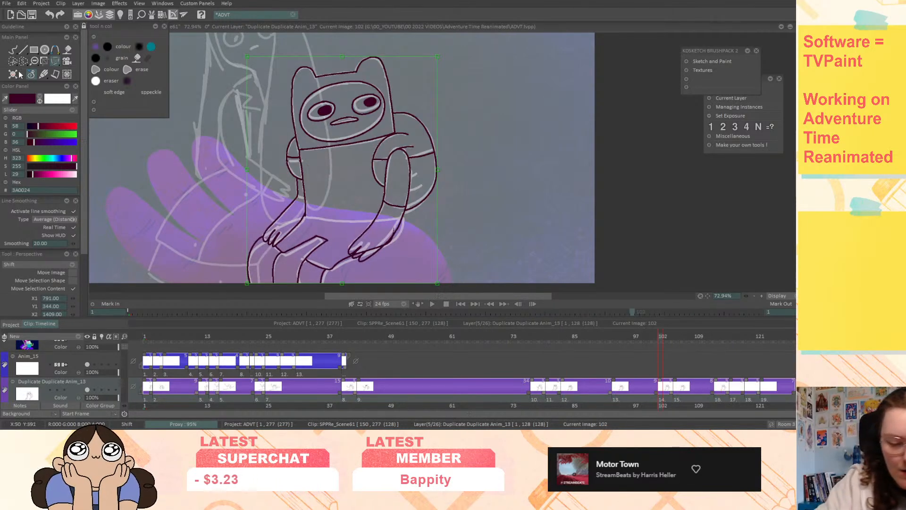
# - Ink the two short crease lines on the backpack beside the arm on frames 102, 105 and 113 with the freehand pencil
pyautogui.click(13, 49)
pyautogui.moveTo(746, 296); pyautogui.dragTo(820, 296)
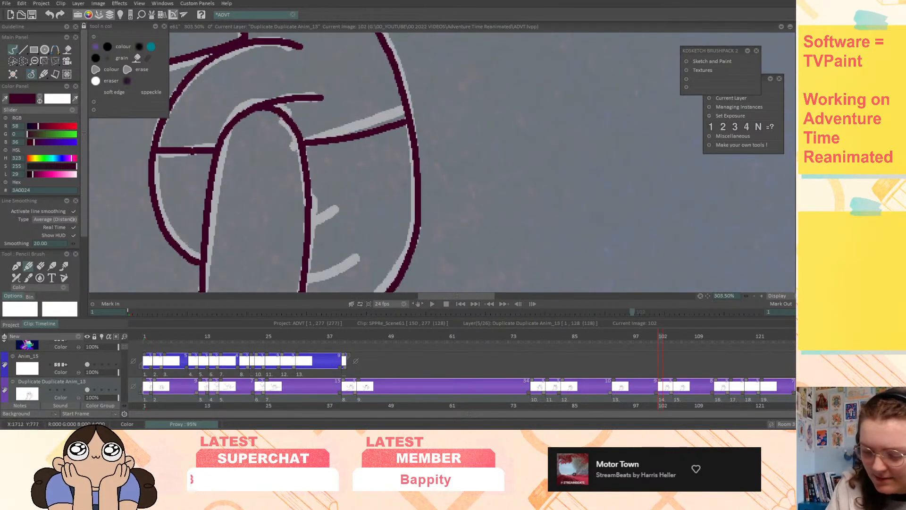
pyautogui.moveTo(339, 208); pyautogui.dragTo(305, 221)
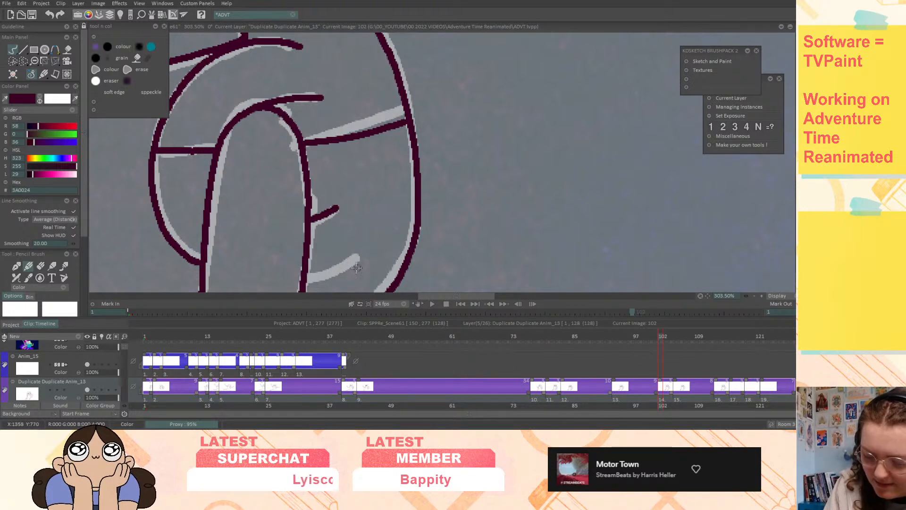
pyautogui.moveTo(356, 256); pyautogui.dragTo(297, 279)
pyautogui.press('Right')
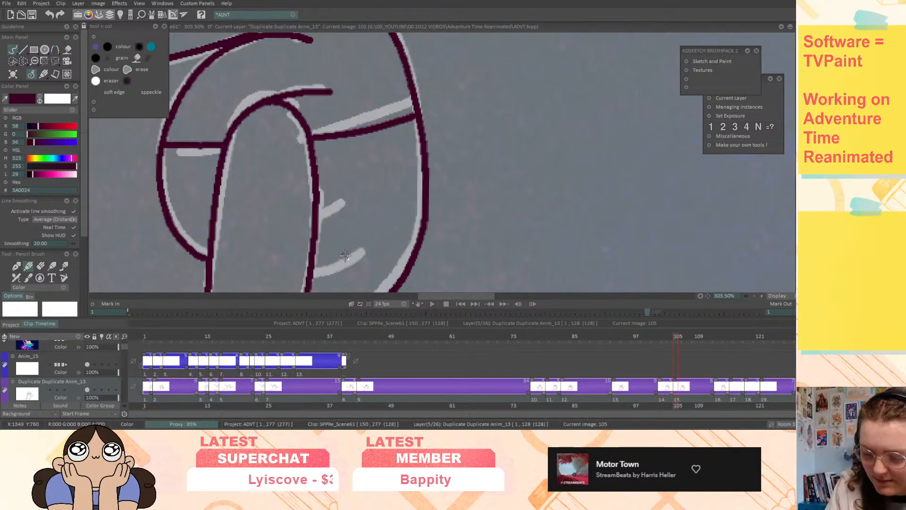
pyautogui.moveTo(339, 200); pyautogui.dragTo(312, 212)
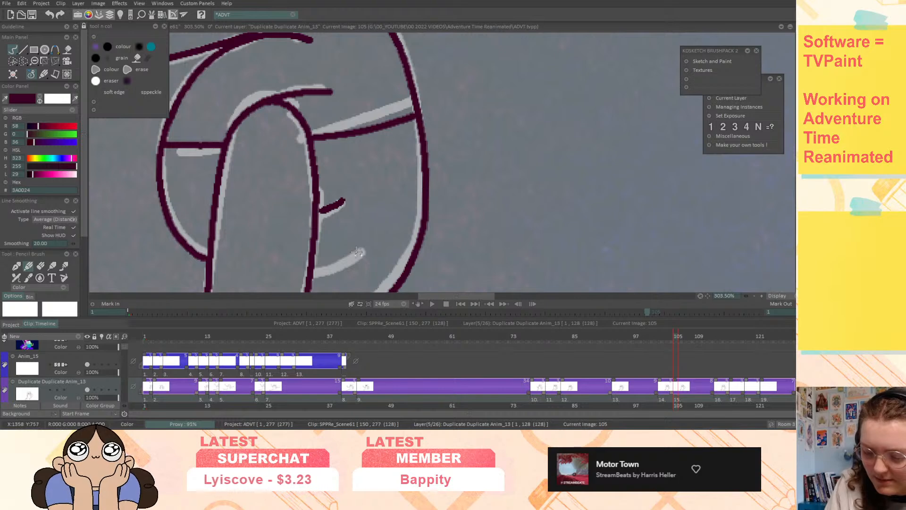
pyautogui.moveTo(363, 250); pyautogui.dragTo(300, 279)
pyautogui.press('Right')
pyautogui.moveTo(325, 207); pyautogui.dragTo(298, 219)
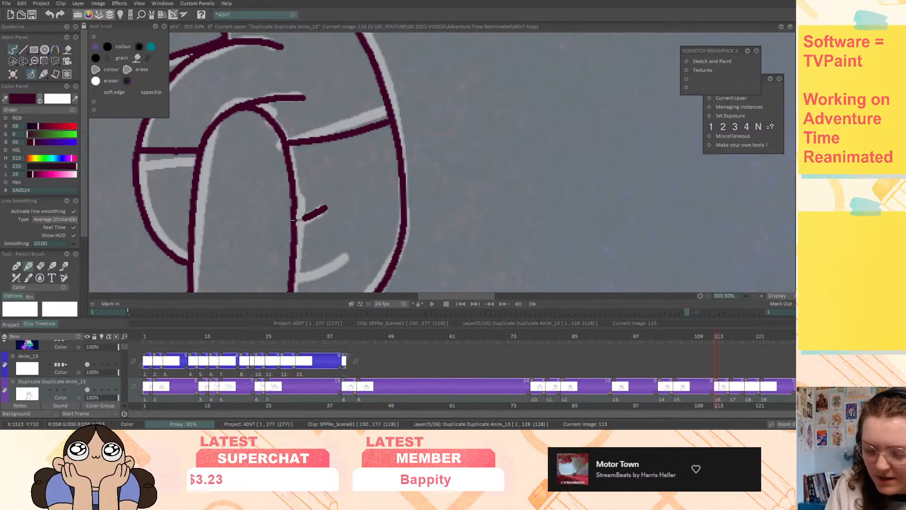
pyautogui.moveTo(349, 255); pyautogui.dragTo(286, 276)
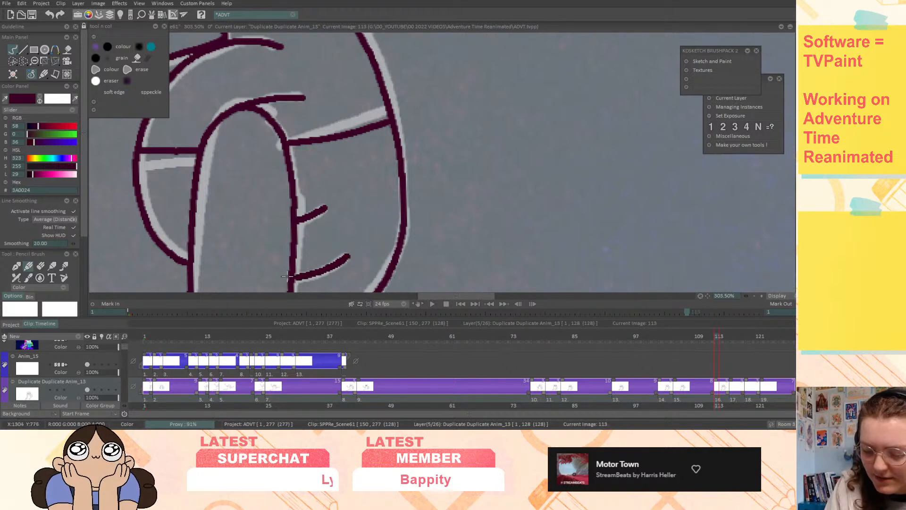
# - Flip between frames 102, 105 and 113 to compare the face, and examine the mouth lines up close
pyautogui.press('Right')
pyautogui.press('Left')
pyautogui.press('Left')
pyautogui.press('Left')
pyautogui.press('Left')
pyautogui.press('Left')
pyautogui.press('Left')
pyautogui.press('Left')
pyautogui.press('Left')
pyautogui.press('Left')
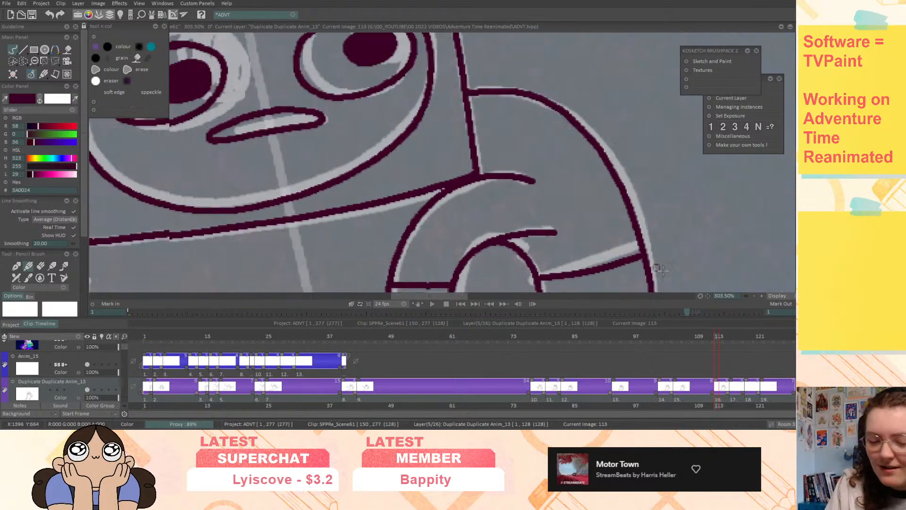
pyautogui.press('Left')
pyautogui.press('Right')
pyautogui.press('Left')
pyautogui.press('Right')
pyautogui.press('Left')
pyautogui.press('Right')
pyautogui.press('Left')
pyautogui.press('Right')
pyautogui.press('Left')
pyautogui.moveTo(746, 295); pyautogui.dragTo(783, 302)
pyautogui.press('Left')
pyautogui.press('Right')
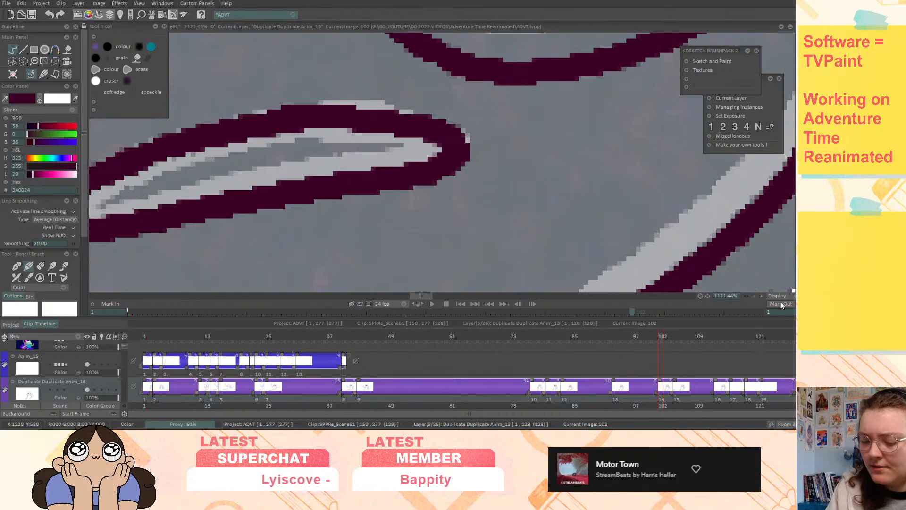
pyautogui.press('Right')
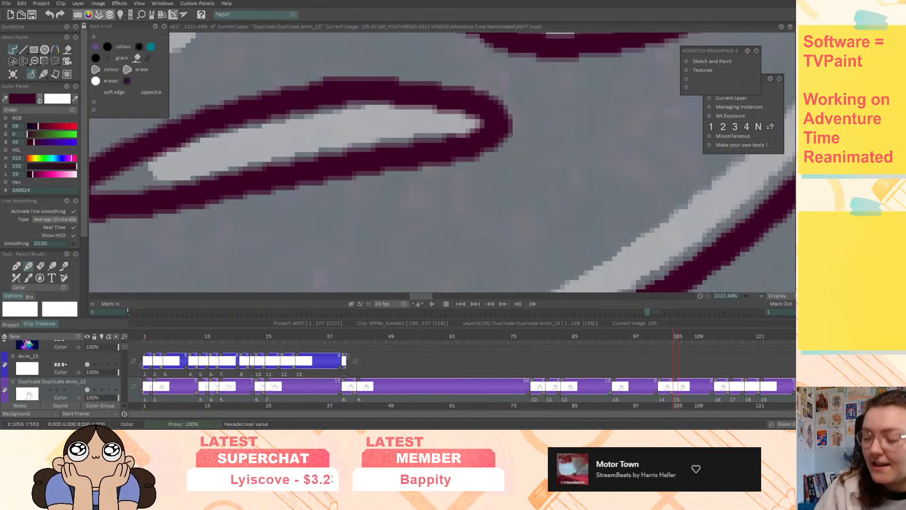
# - Undo a trial stroke beside the backpack on frame 105 and the lower backpack crease on frame 113
pyautogui.moveTo(747, 296); pyautogui.dragTo(723, 299)
pyautogui.moveTo(707, 296); pyautogui.dragTo(692, 276)
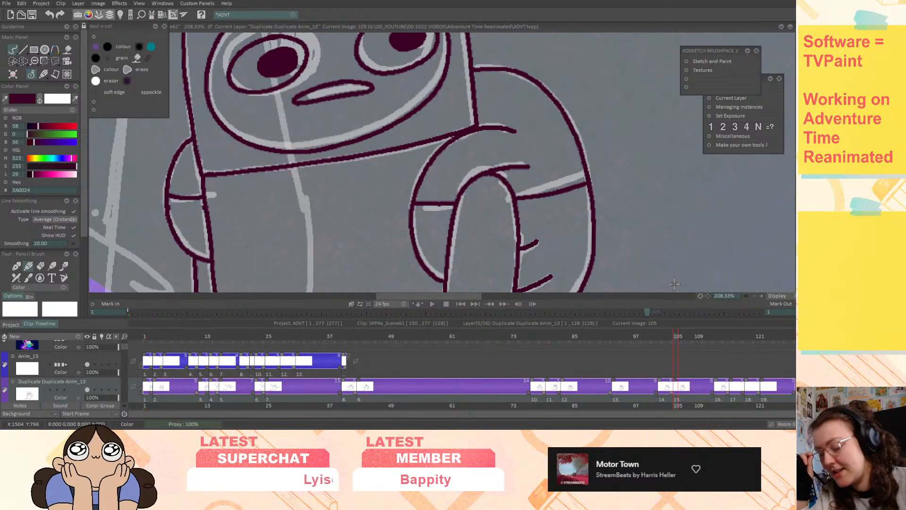
pyautogui.moveTo(616, 164); pyautogui.dragTo(626, 218)
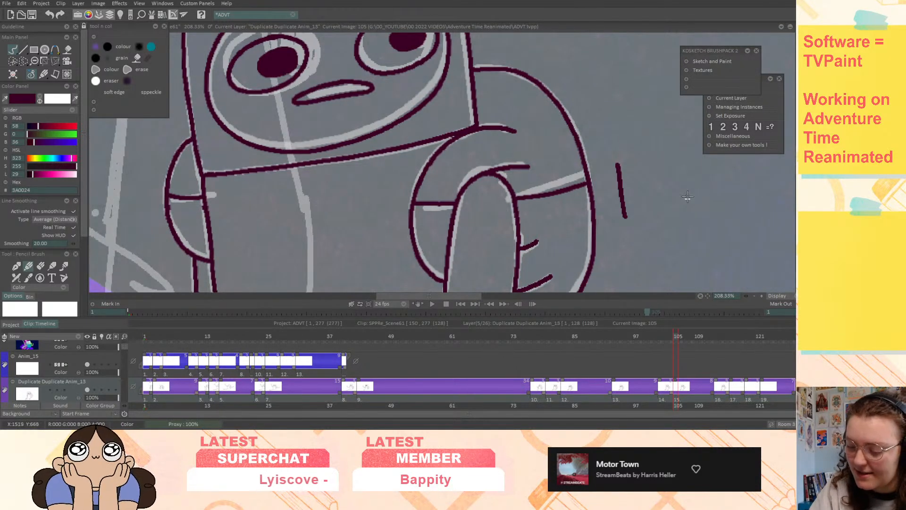
pyautogui.hotkey('ctrl', 'z')
pyautogui.hotkey('ctrl', 'z')
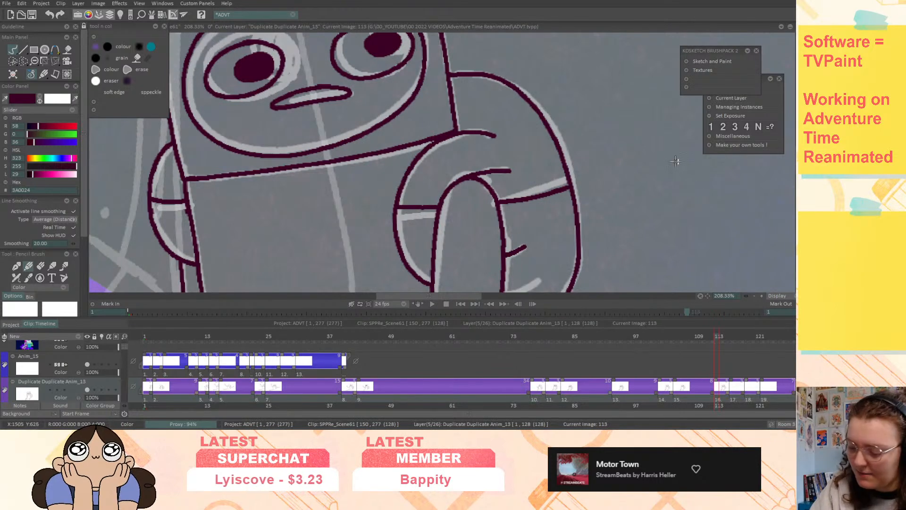
pyautogui.press('Right')
pyautogui.press('Right')
pyautogui.press('Right')
pyautogui.moveTo(633, 179); pyautogui.dragTo(677, 277, button='middle')
pyautogui.moveTo(699, 217); pyautogui.dragTo(684, 232)
pyautogui.hotkey('ctrl', 'z')
pyautogui.press('Left')
pyautogui.press('Left')
pyautogui.press('Left')
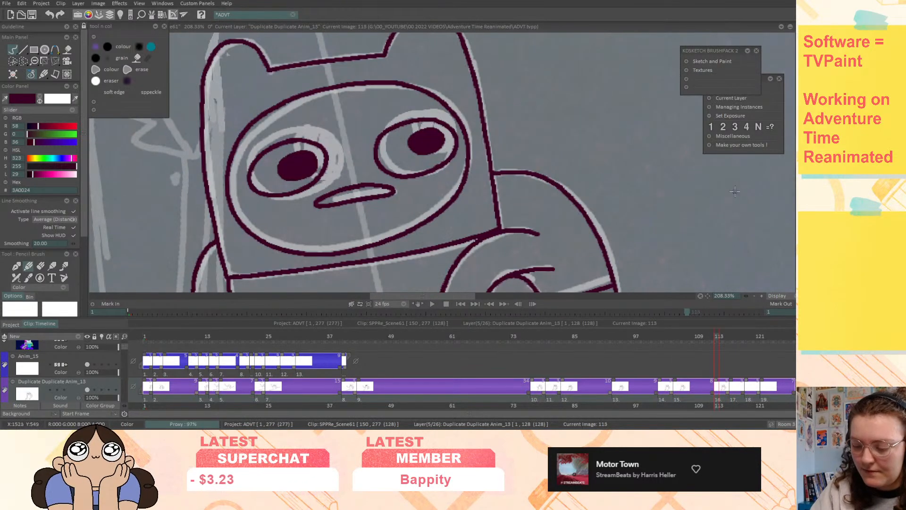
# - Flip through the drawings around frames 105 and 113 to check the movement of the whole figure
pyautogui.moveTo(746, 296); pyautogui.dragTo(722, 294)
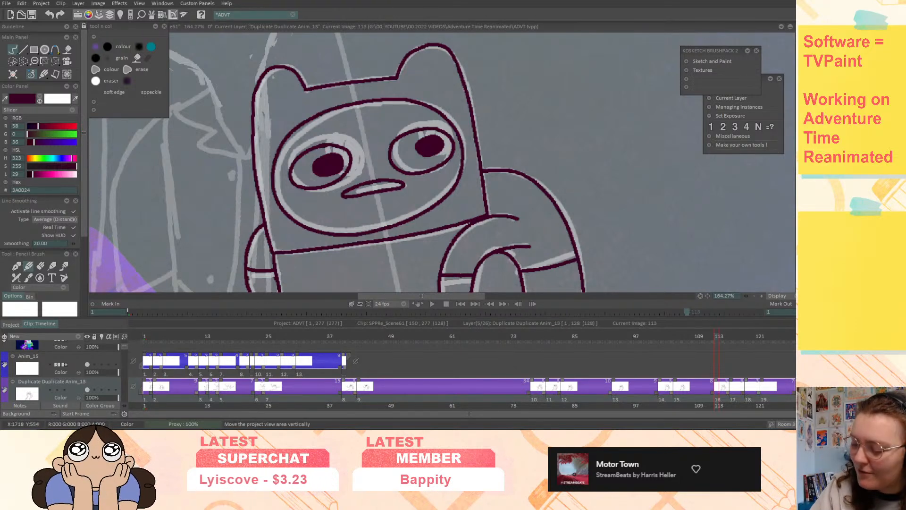
pyautogui.moveTo(746, 296)
pyautogui.mouseDown()
pyautogui.moveTo(724, 296)
pyautogui.moveTo(702, 274)
pyautogui.mouseUp()
pyautogui.press('Left')
pyautogui.press('Right')
pyautogui.press('Right')
pyautogui.press('Left')
pyautogui.press('Left')
pyautogui.press('Left')
pyautogui.press('Right')
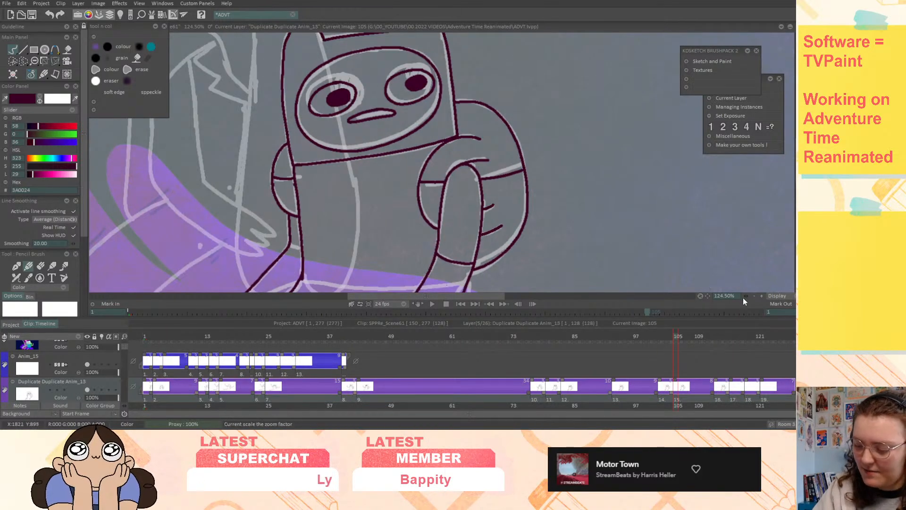
# - Erase both inked eyes on frame 105, keeping the face outline and mouth
pyautogui.moveTo(745, 296); pyautogui.dragTo(770, 296)
pyautogui.moveTo(707, 296); pyautogui.dragTo(739, 348)
pyautogui.moveTo(745, 296); pyautogui.dragTo(764, 296)
pyautogui.moveTo(707, 296); pyautogui.dragTo(672, 248)
pyautogui.click(40, 266)
pyautogui.moveTo(352, 184)
pyautogui.mouseDown()
pyautogui.moveTo(330, 221)
pyautogui.moveTo(366, 216)
pyautogui.moveTo(356, 233)
pyautogui.moveTo(248, 257)
pyautogui.moveTo(351, 179)
pyautogui.moveTo(319, 208)
pyautogui.mouseUp()
pyautogui.moveTo(495, 141)
pyautogui.mouseDown()
pyautogui.moveTo(456, 232)
pyautogui.moveTo(549, 218)
pyautogui.moveTo(556, 173)
pyautogui.moveTo(507, 161)
pyautogui.moveTo(548, 153)
pyautogui.moveTo(564, 170)
pyautogui.moveTo(546, 213)
pyautogui.moveTo(533, 184)
pyautogui.moveTo(486, 175)
pyautogui.mouseUp()
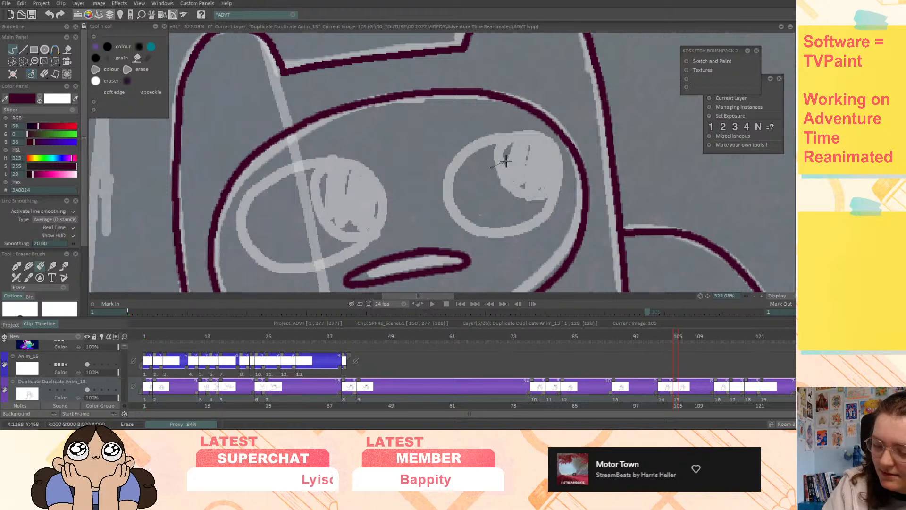
# - Try to ink both eyes over the rough sketch on frame 105 and fill their pupils with the dark line colour
pyautogui.click(29, 266)
pyautogui.moveTo(369, 173)
pyautogui.mouseDown()
pyautogui.moveTo(343, 161)
pyautogui.moveTo(266, 178)
pyautogui.moveTo(239, 224)
pyautogui.moveTo(283, 270)
pyautogui.moveTo(366, 243)
pyautogui.moveTo(388, 193)
pyautogui.moveTo(356, 166)
pyautogui.mouseUp()
pyautogui.moveTo(528, 135)
pyautogui.mouseDown()
pyautogui.moveTo(451, 163)
pyautogui.moveTo(446, 217)
pyautogui.moveTo(510, 237)
pyautogui.moveTo(557, 200)
pyautogui.moveTo(565, 160)
pyautogui.moveTo(525, 133)
pyautogui.moveTo(495, 168)
pyautogui.moveTo(550, 198)
pyautogui.moveTo(563, 177)
pyautogui.moveTo(550, 152)
pyautogui.mouseUp()
pyautogui.press('f')
pyautogui.click(533, 160)
pyautogui.press('b')
pyautogui.moveTo(332, 161)
pyautogui.mouseDown()
pyautogui.moveTo(317, 175)
pyautogui.moveTo(320, 218)
pyautogui.moveTo(373, 236)
pyautogui.moveTo(377, 211)
pyautogui.mouseUp()
pyautogui.press('f')
pyautogui.click(350, 203)
# - Look over the new eyes on frame 105 from further out and undo them
pyautogui.moveTo(747, 296); pyautogui.dragTo(690, 306)
pyautogui.moveTo(676, 240); pyautogui.dragTo(643, 222)
pyautogui.moveTo(745, 297)
pyautogui.mouseDown()
pyautogui.moveTo(777, 297)
pyautogui.moveTo(760, 297)
pyautogui.mouseUp()
pyautogui.moveTo(558, 171); pyautogui.dragTo(665, 219)
pyautogui.hotkey('ctrl', 'z')
pyautogui.hotkey('ctrl', 'z')
pyautogui.hotkey('ctrl', 'z')
pyautogui.hotkey('ctrl', 'z')
pyautogui.hotkey('ctrl', 'z')
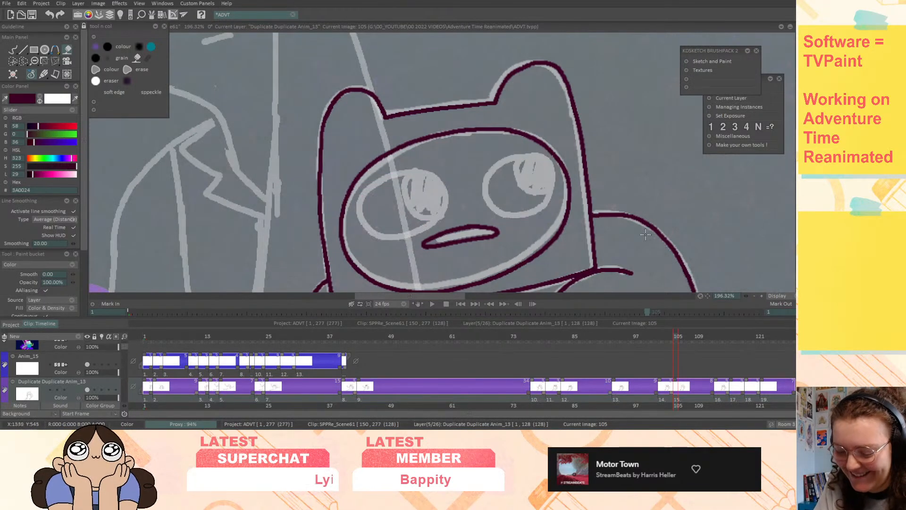
# - Compare the eyes on frame 102 with the rough on frame 105 and ink the left eye's outline on frame 105
pyautogui.moveTo(604, 222); pyautogui.dragTo(564, 212)
pyautogui.hotkey('ctrl', 'Left')
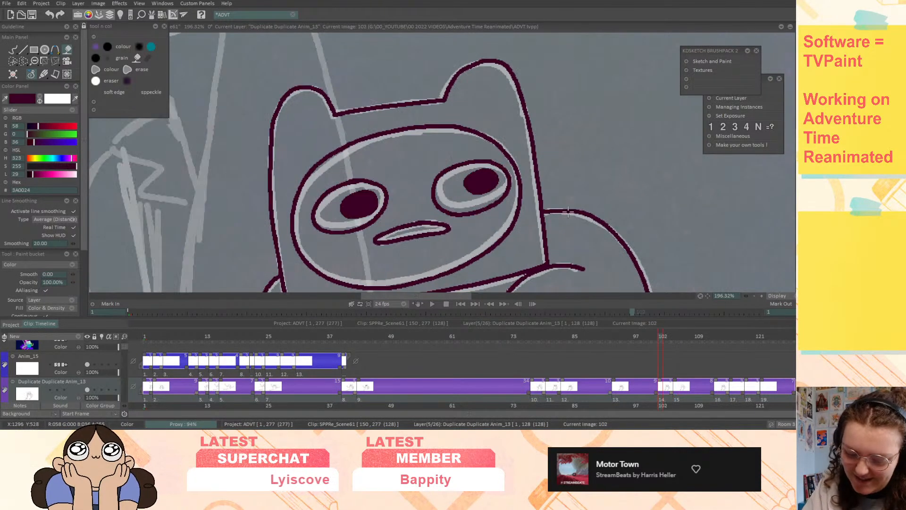
pyautogui.hotkey('ctrl', 'Right')
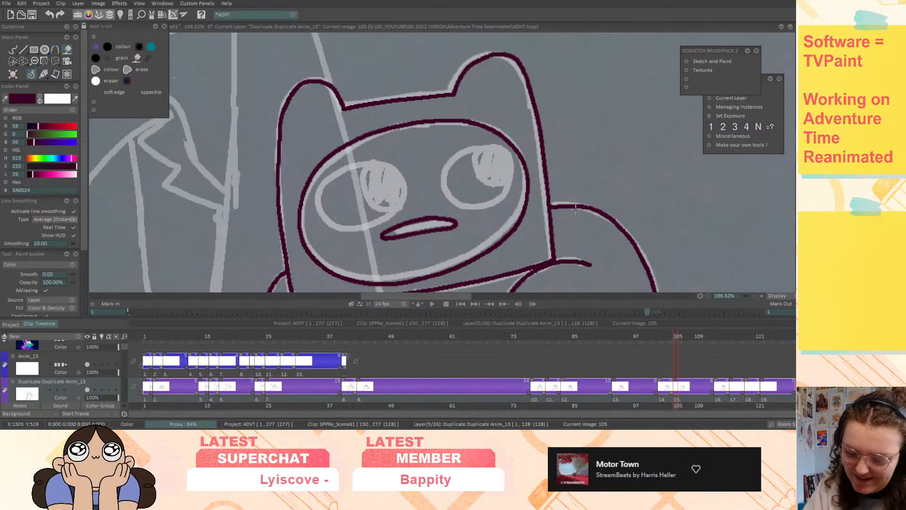
pyautogui.click(759, 295)
pyautogui.click(759, 295)
pyautogui.moveTo(521, 194); pyautogui.dragTo(519, 180)
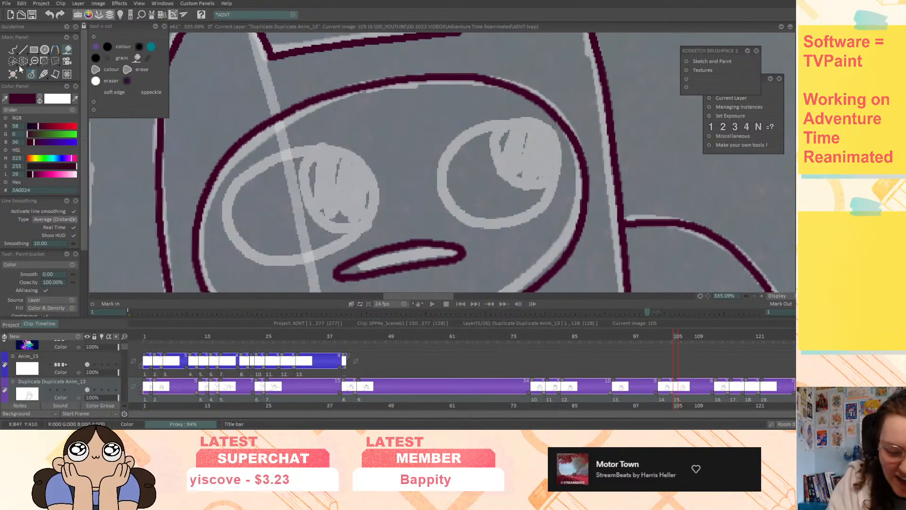
pyautogui.click(13, 50)
pyautogui.moveTo(365, 171)
pyautogui.mouseDown()
pyautogui.moveTo(283, 152)
pyautogui.moveTo(229, 221)
pyautogui.moveTo(331, 245)
pyautogui.moveTo(369, 182)
pyautogui.moveTo(373, 193)
pyautogui.mouseUp()
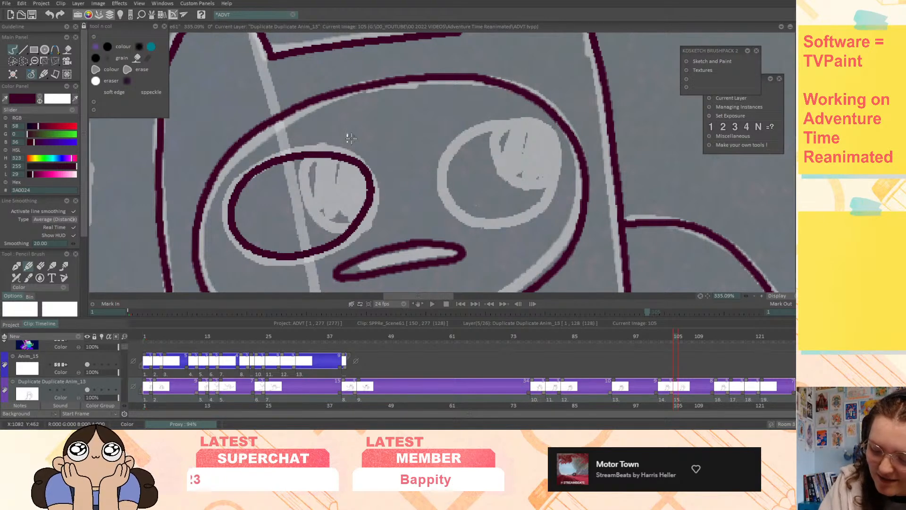
# - Ink the right eye on frame 105 and fill its pupil in the upper right part of the eye
pyautogui.moveTo(540, 126)
pyautogui.mouseDown()
pyautogui.moveTo(450, 147)
pyautogui.moveTo(467, 225)
pyautogui.moveTo(557, 186)
pyautogui.moveTo(538, 130)
pyautogui.moveTo(426, 183)
pyautogui.moveTo(500, 233)
pyautogui.moveTo(564, 170)
pyautogui.moveTo(531, 122)
pyautogui.moveTo(508, 123)
pyautogui.moveTo(500, 176)
pyautogui.moveTo(562, 185)
pyautogui.moveTo(563, 170)
pyautogui.mouseUp()
pyautogui.hotkey('ctrl', 'z')
pyautogui.press('f')
pyautogui.click(530, 154)
pyautogui.press('b')
# - Try to outline the left eye's pupil on frame 105 and fill it with the dark line colour
pyautogui.moveTo(323, 158)
pyautogui.mouseDown()
pyautogui.moveTo(301, 201)
pyautogui.moveTo(344, 232)
pyautogui.mouseUp()
pyautogui.press('f')
pyautogui.click(338, 190)
pyautogui.press('b')
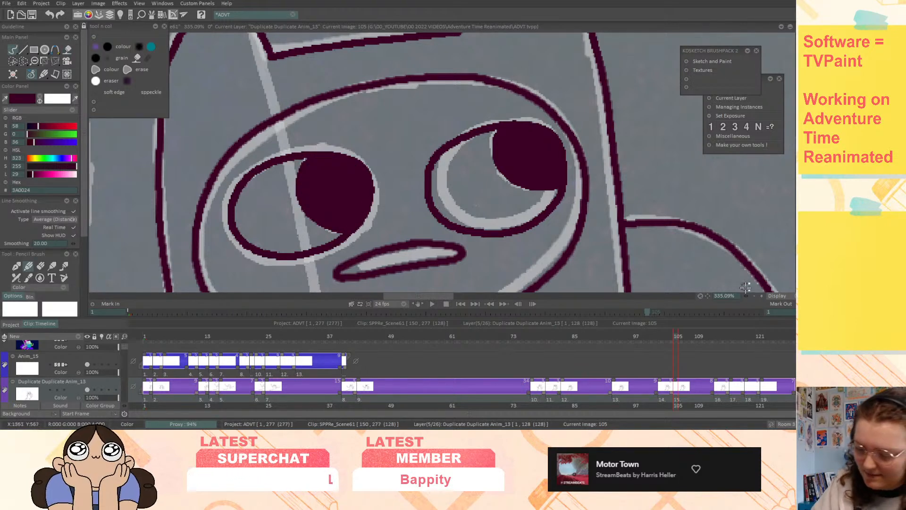
# - Undo the left eye's pupil on frame 105, then redraw its curved inner edge and fill it with the dark line colour
pyautogui.moveTo(745, 296); pyautogui.dragTo(698, 313)
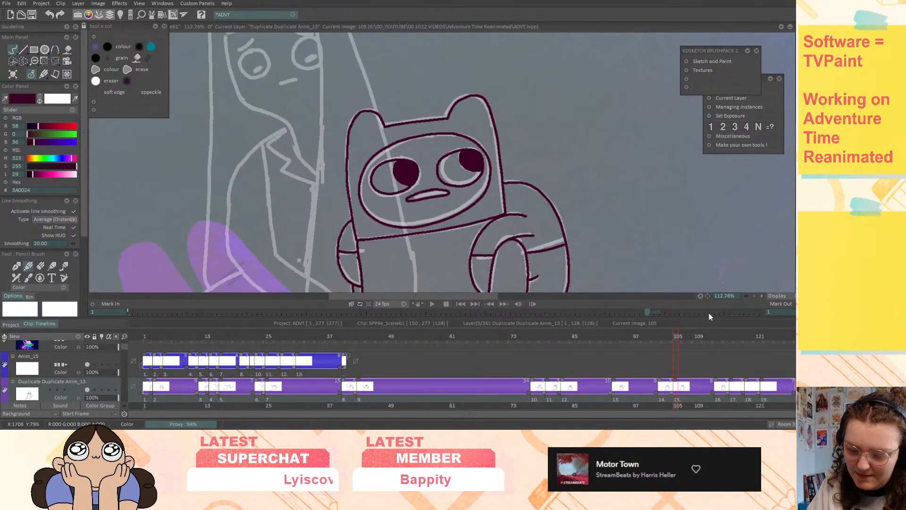
pyautogui.hotkey('ctrl', 's')
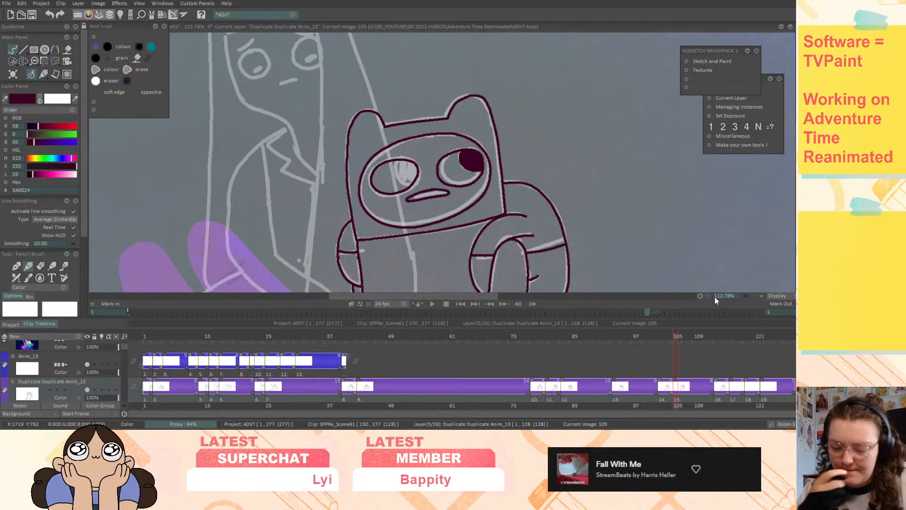
pyautogui.moveTo(746, 296); pyautogui.dragTo(774, 283)
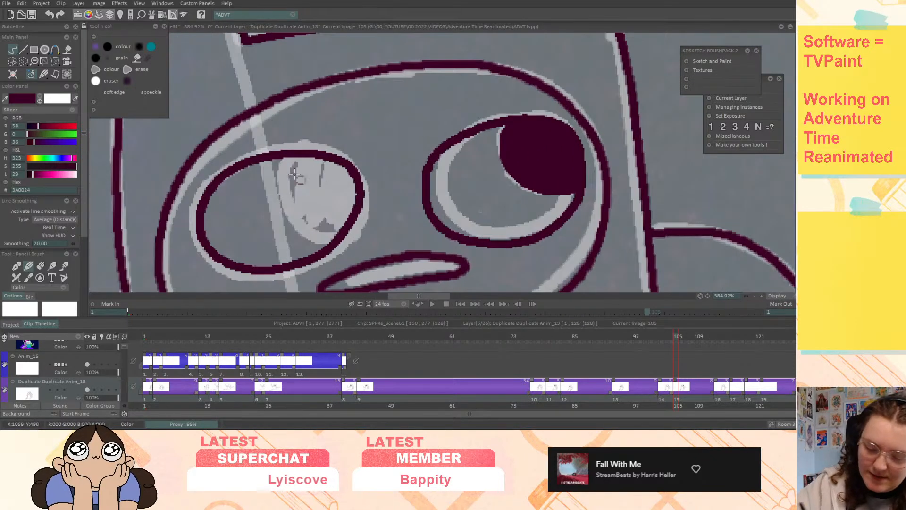
pyautogui.moveTo(285, 153)
pyautogui.mouseDown()
pyautogui.moveTo(283, 202)
pyautogui.moveTo(333, 229)
pyautogui.mouseUp()
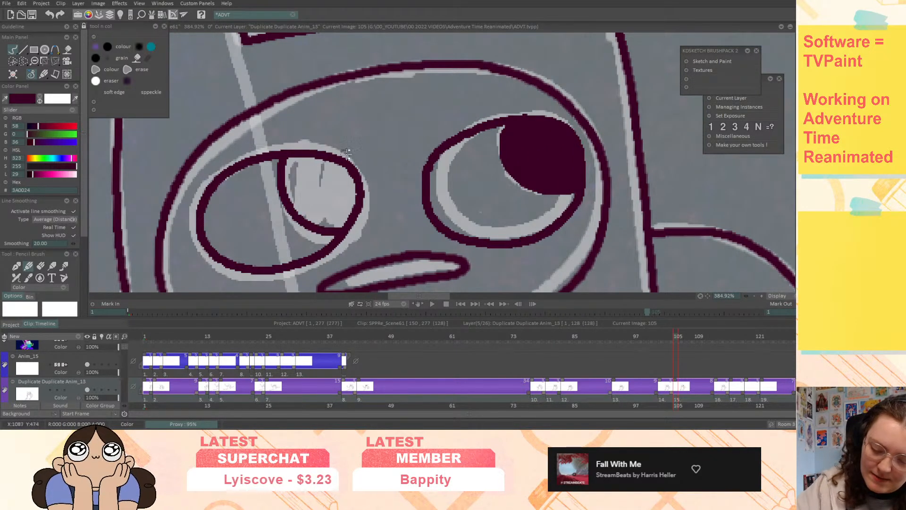
pyautogui.press('f')
pyautogui.click(330, 184)
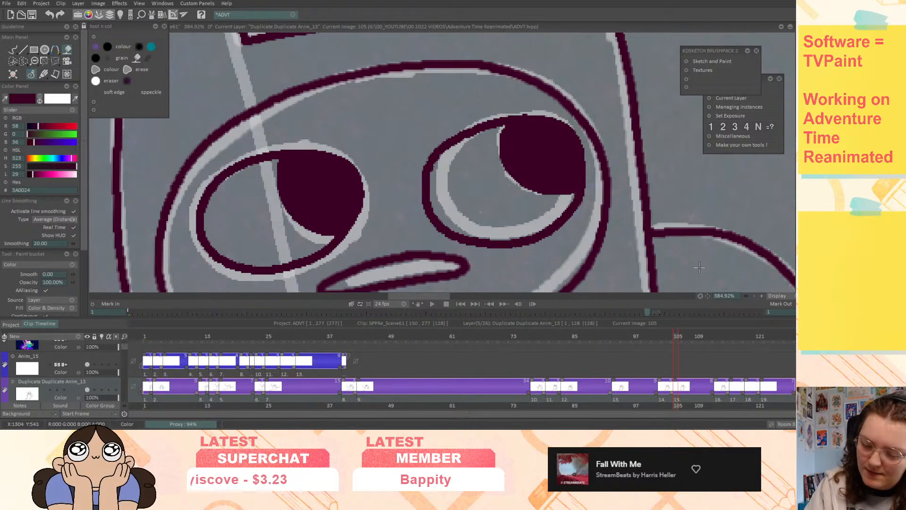
# - Round out the lower edge of the right eye's pupil on frame 105 with the pencil brush
pyautogui.press('b')
pyautogui.moveTo(528, 183)
pyautogui.mouseDown()
pyautogui.moveTo(553, 198)
pyautogui.moveTo(579, 194)
pyautogui.mouseUp()
pyautogui.hotkey('ctrl', 's')
pyautogui.moveTo(505, 161)
pyautogui.mouseDown()
pyautogui.moveTo(529, 195)
pyautogui.moveTo(579, 171)
pyautogui.mouseUp()
pyautogui.moveTo(747, 296); pyautogui.dragTo(689, 314)
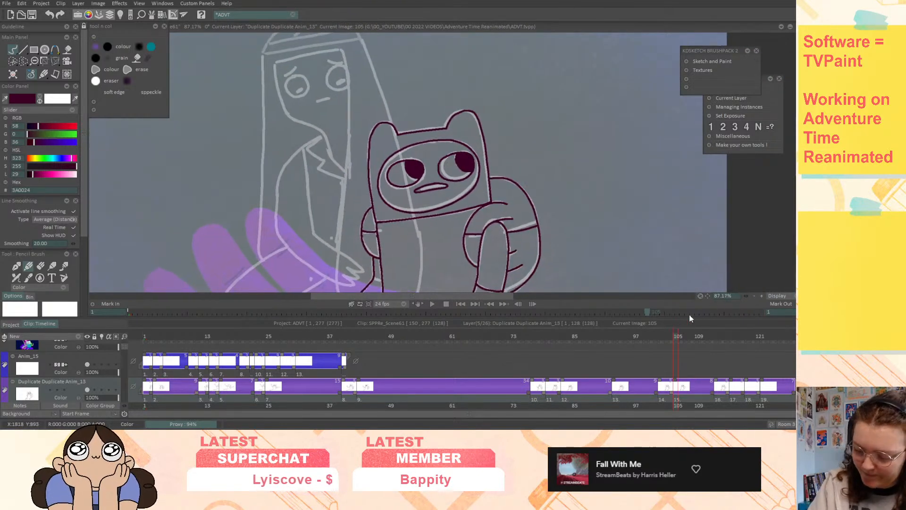
# - Erase both old inked eyes on frame 113, leaving the face outline and mouth in place
pyautogui.hotkey('ctrl', 'Right')
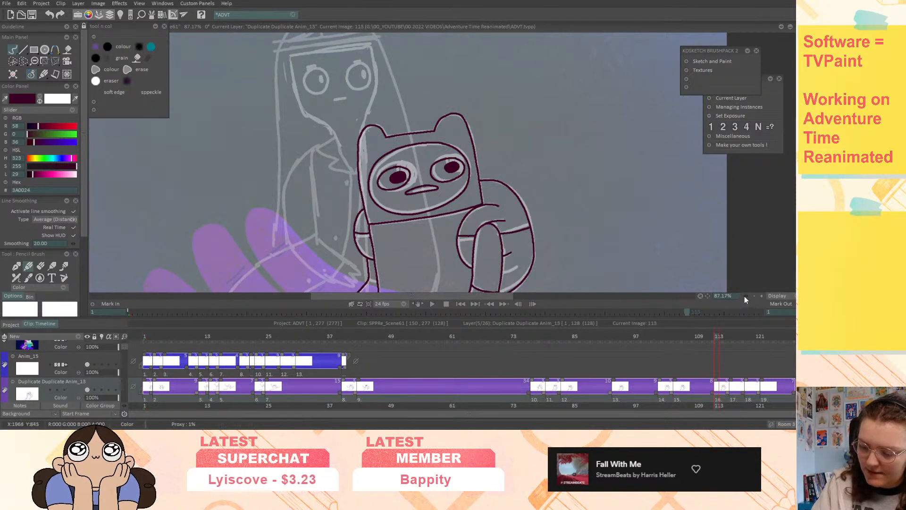
pyautogui.moveTo(746, 297); pyautogui.dragTo(770, 279)
pyautogui.moveTo(675, 222); pyautogui.dragTo(705, 209, button='middle')
pyautogui.click(41, 266)
pyautogui.moveTo(383, 176)
pyautogui.mouseDown()
pyautogui.moveTo(363, 215)
pyautogui.moveTo(306, 210)
pyautogui.moveTo(372, 152)
pyautogui.moveTo(354, 198)
pyautogui.mouseUp()
pyautogui.moveTo(462, 141)
pyautogui.mouseDown()
pyautogui.moveTo(451, 146)
pyautogui.moveTo(472, 198)
pyautogui.moveTo(498, 191)
pyautogui.moveTo(520, 167)
pyautogui.moveTo(451, 160)
pyautogui.moveTo(506, 169)
pyautogui.mouseUp()
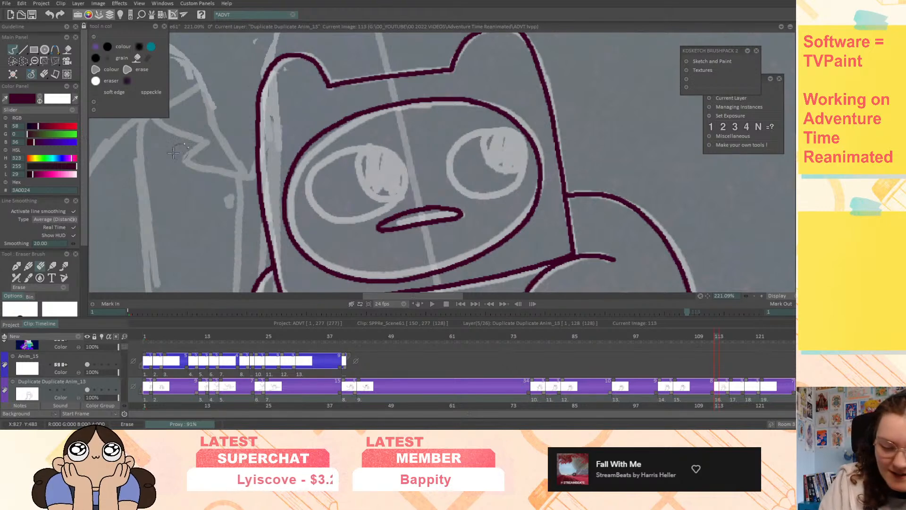
# - Try to ink the left eye's outline on frame 113, comparing it with the eyes on frame 105
pyautogui.click(28, 267)
pyautogui.moveTo(380, 148)
pyautogui.mouseDown()
pyautogui.moveTo(341, 155)
pyautogui.moveTo(307, 195)
pyautogui.mouseUp()
pyautogui.click(676, 338)
pyautogui.press('Right')
pyautogui.press('Right')
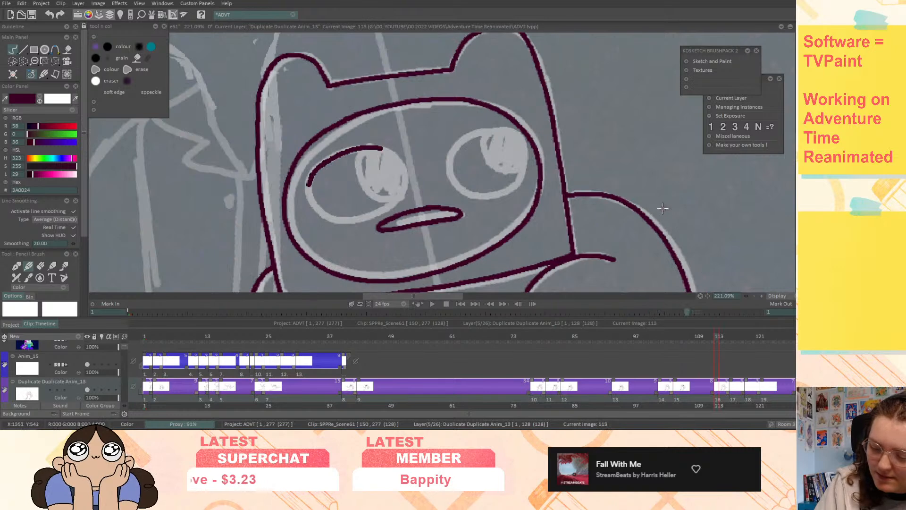
pyautogui.press('Left')
pyautogui.press('Left')
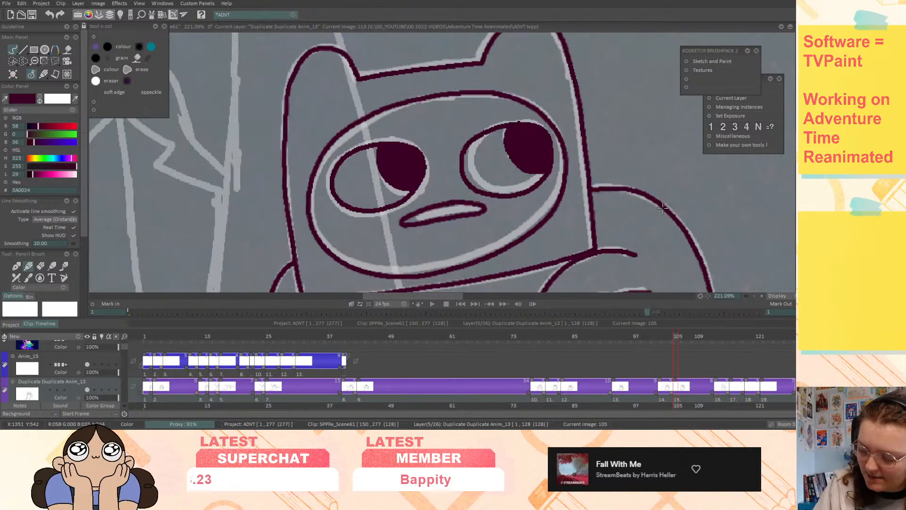
pyautogui.press('Right')
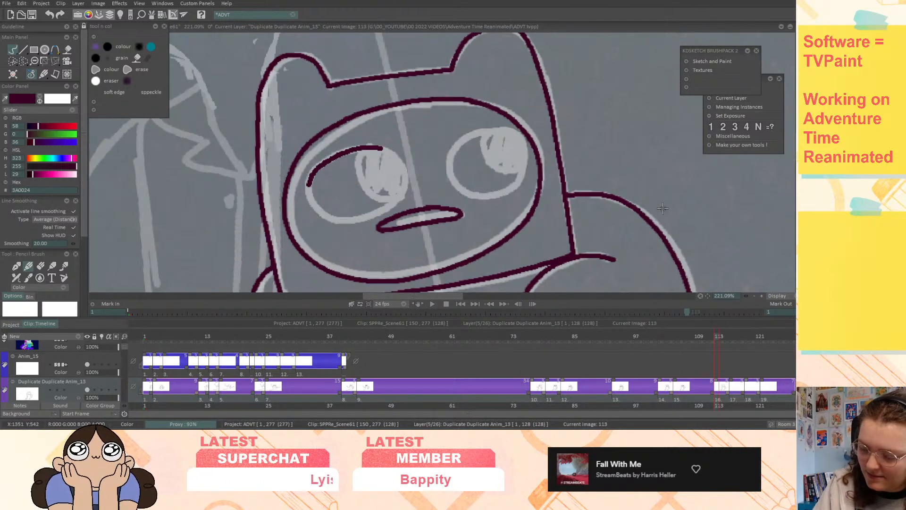
# - Lasso both inked eyes on frame 105 as a copied custom brush and bring it to frame 113
pyautogui.press('Left')
pyautogui.click(21, 60)
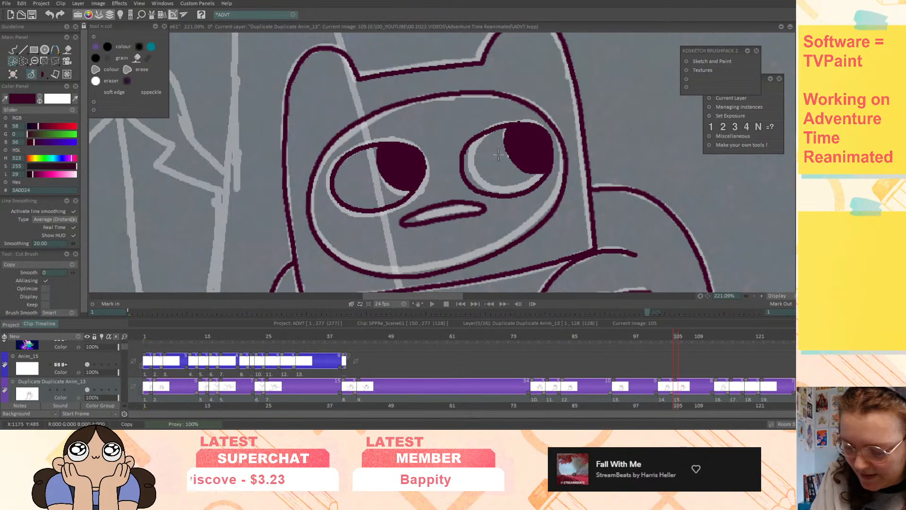
pyautogui.moveTo(527, 204); pyautogui.dragTo(558, 166)
pyautogui.moveTo(541, 120); pyautogui.dragTo(425, 114)
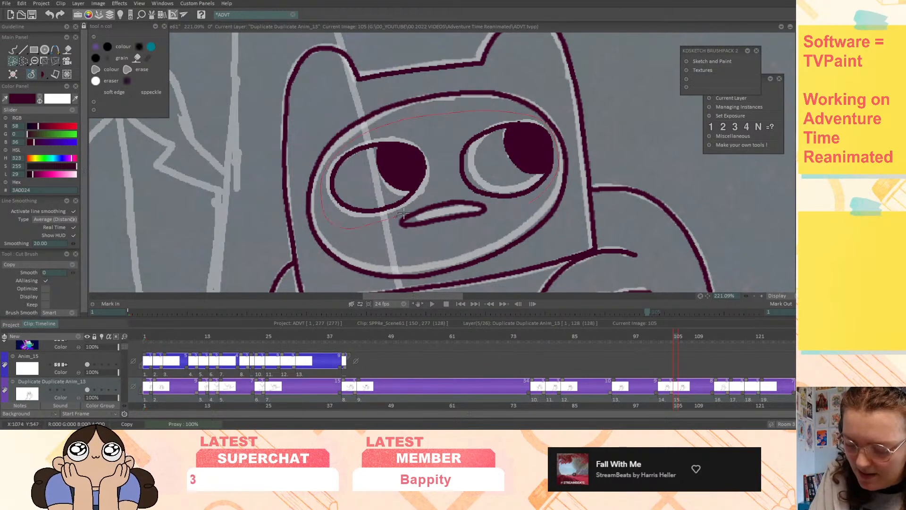
pyautogui.moveTo(520, 206); pyautogui.dragTo(530, 203)
pyautogui.hotkey('ctrl', 'Right')
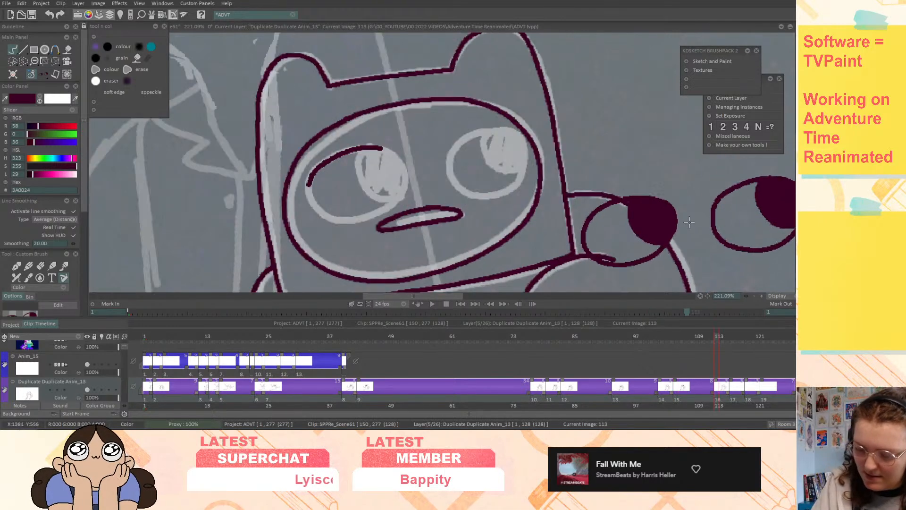
# - Erase the partial left eye line on frame 113 and stamp the copied eyes onto the face
pyautogui.click(41, 265)
pyautogui.moveTo(392, 154); pyautogui.dragTo(303, 181)
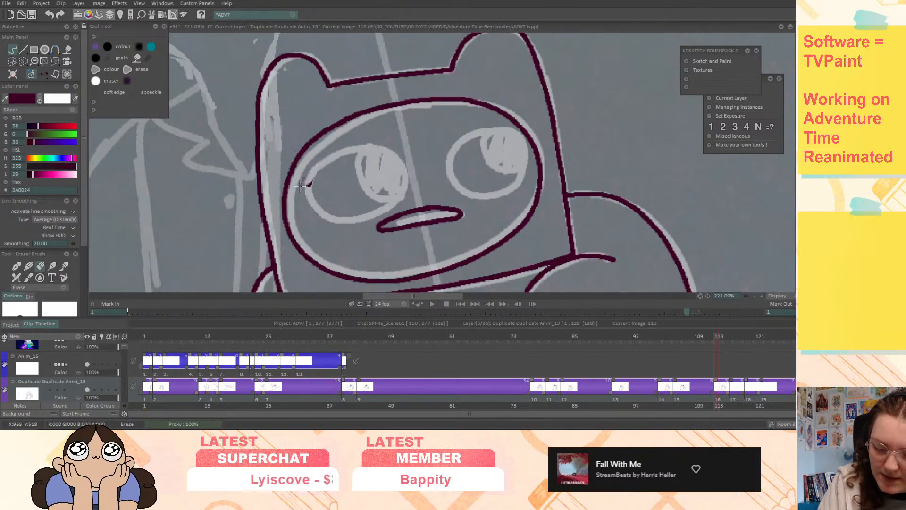
pyautogui.click(64, 278)
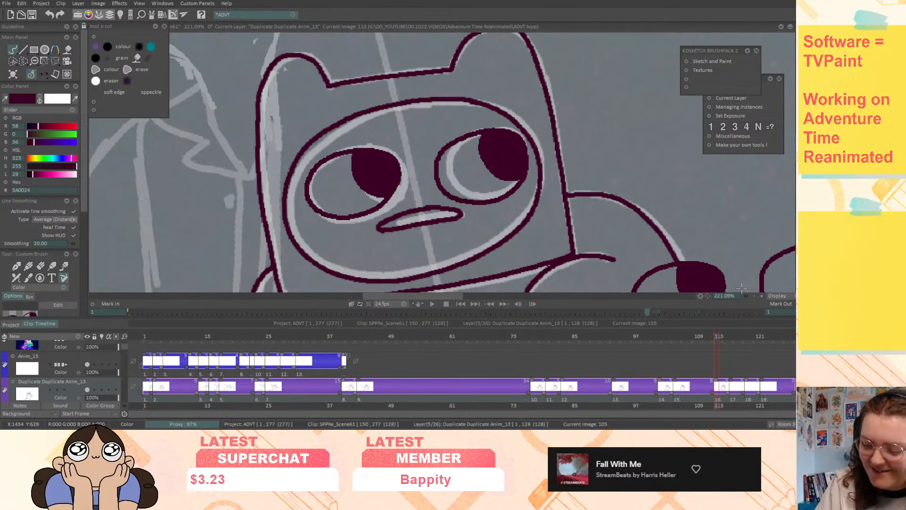
# - Ink the left side, scalloped top edge and slanted right side of the stretched hat on frame 116
pyautogui.press('Right')
pyautogui.moveTo(597, 191)
pyautogui.mouseDown(button='middle')
pyautogui.moveTo(423, 212)
pyautogui.moveTo(480, 191)
pyautogui.mouseUp(button='middle')
pyautogui.click(29, 266)
pyautogui.moveTo(589, 209); pyautogui.dragTo(592, 190, button='middle')
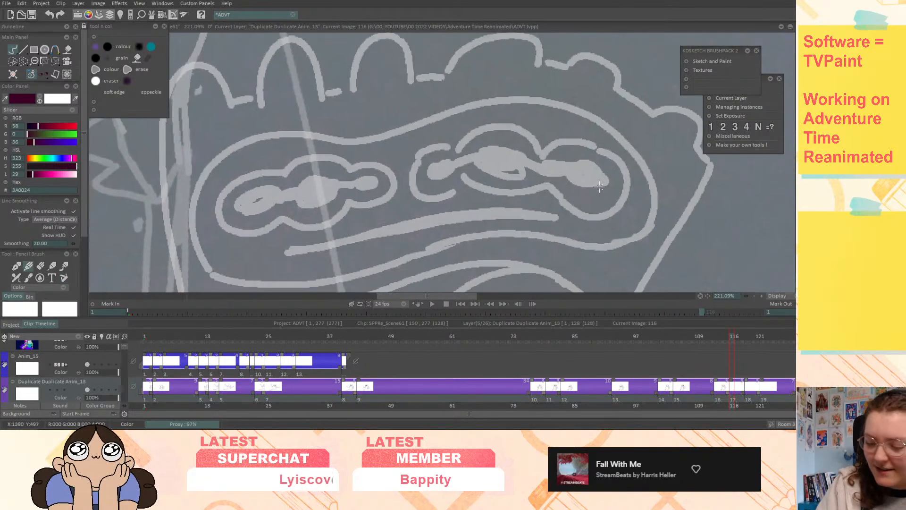
pyautogui.scroll(-2, 741, 296)
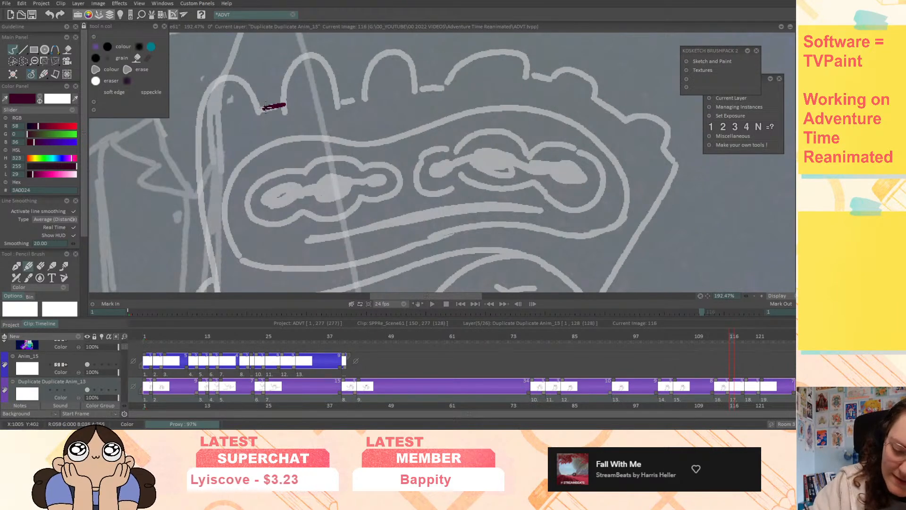
pyautogui.moveTo(259, 110)
pyautogui.mouseDown()
pyautogui.moveTo(219, 77)
pyautogui.moveTo(199, 128)
pyautogui.moveTo(211, 273)
pyautogui.mouseUp()
pyautogui.moveTo(283, 105)
pyautogui.mouseDown()
pyautogui.moveTo(306, 51)
pyautogui.moveTo(330, 66)
pyautogui.moveTo(337, 107)
pyautogui.moveTo(366, 96)
pyautogui.moveTo(391, 49)
pyautogui.moveTo(415, 99)
pyautogui.mouseUp()
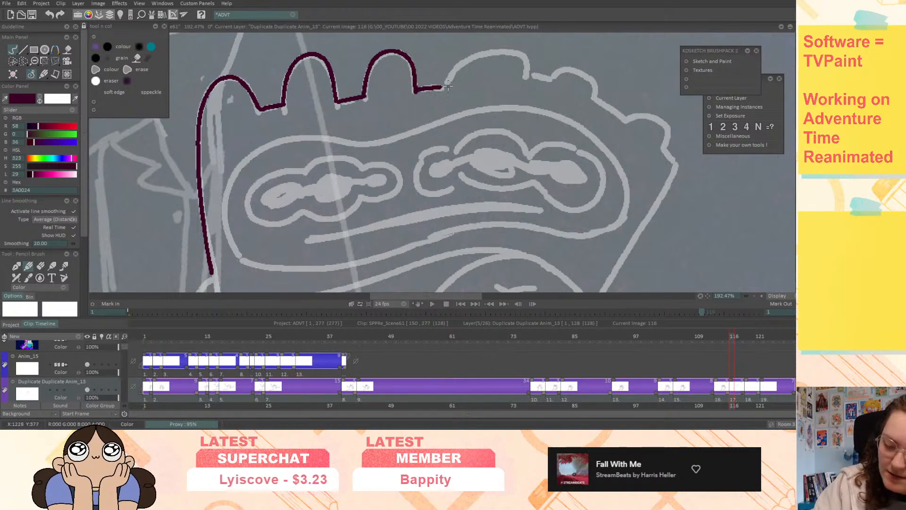
pyautogui.moveTo(609, 278)
pyautogui.mouseDown()
pyautogui.moveTo(678, 163)
pyautogui.moveTo(654, 115)
pyautogui.moveTo(624, 121)
pyautogui.mouseUp()
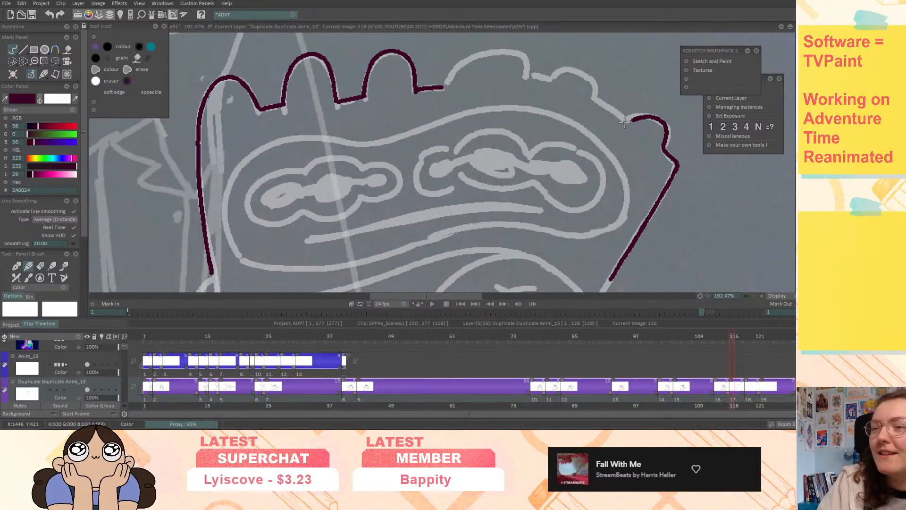
pyautogui.moveTo(625, 121)
pyautogui.mouseDown()
pyautogui.moveTo(596, 100)
pyautogui.moveTo(589, 79)
pyautogui.moveTo(527, 74)
pyautogui.moveTo(515, 49)
pyautogui.moveTo(474, 56)
pyautogui.moveTo(433, 88)
pyautogui.mouseUp()
# - Extend the left body line downward on frame 116 and ink the curved left arm with its sleeve line
pyautogui.moveTo(675, 234)
pyautogui.mouseDown(button='middle')
pyautogui.moveTo(645, 182)
pyautogui.moveTo(656, 200)
pyautogui.mouseUp(button='middle')
pyautogui.moveTo(193, 236); pyautogui.dragTo(204, 285)
pyautogui.moveTo(204, 286)
pyautogui.mouseDown(button='middle')
pyautogui.moveTo(208, 151)
pyautogui.moveTo(245, 107)
pyautogui.mouseUp(button='middle')
pyautogui.moveTo(245, 106); pyautogui.dragTo(271, 272)
pyautogui.moveTo(271, 273)
pyautogui.mouseDown(button='middle')
pyautogui.moveTo(401, 83)
pyautogui.moveTo(447, 210)
pyautogui.moveTo(401, 282)
pyautogui.mouseUp(button='middle')
pyautogui.moveTo(314, 92)
pyautogui.mouseDown()
pyautogui.moveTo(288, 146)
pyautogui.moveTo(302, 196)
pyautogui.moveTo(340, 217)
pyautogui.mouseUp()
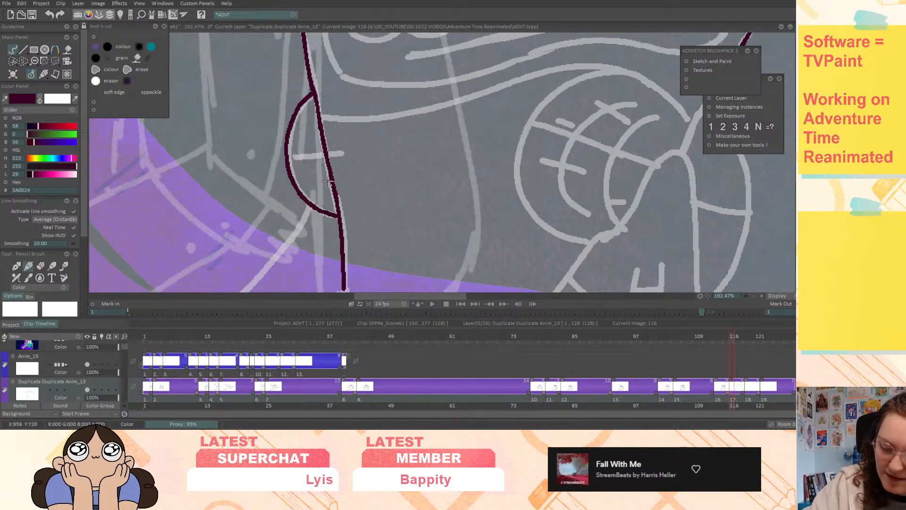
pyautogui.moveTo(286, 154); pyautogui.dragTo(326, 152)
pyautogui.moveTo(589, 133); pyautogui.dragTo(559, 191, button='middle')
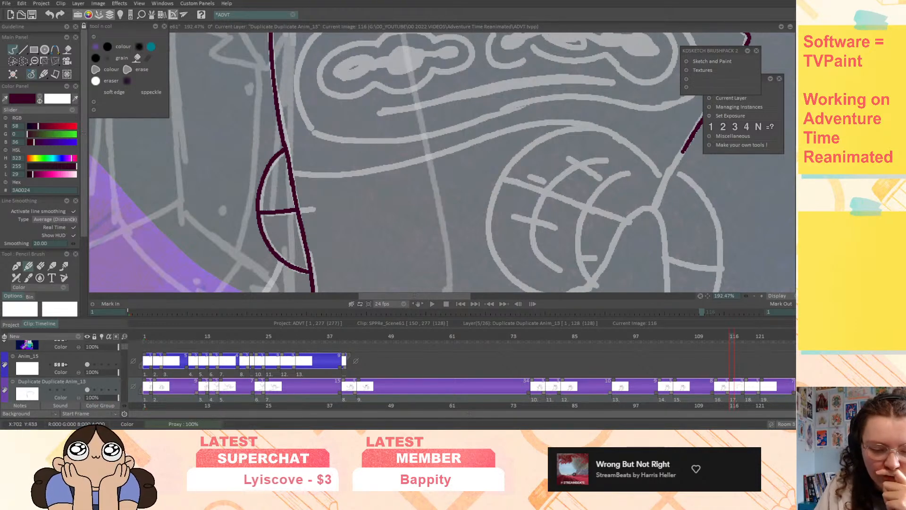
# - Look through the Save, Display, Interface and Memory&Cache preferences
pyautogui.click(22, 3)
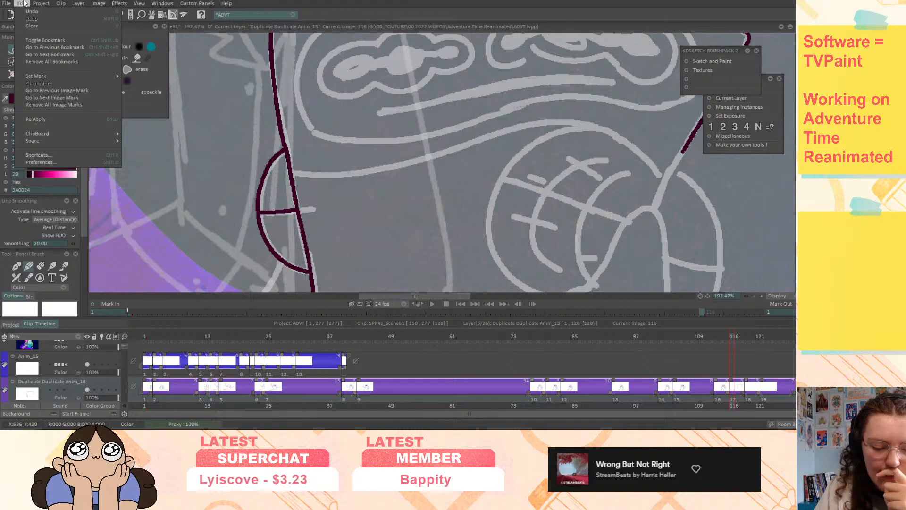
pyautogui.click(41, 161)
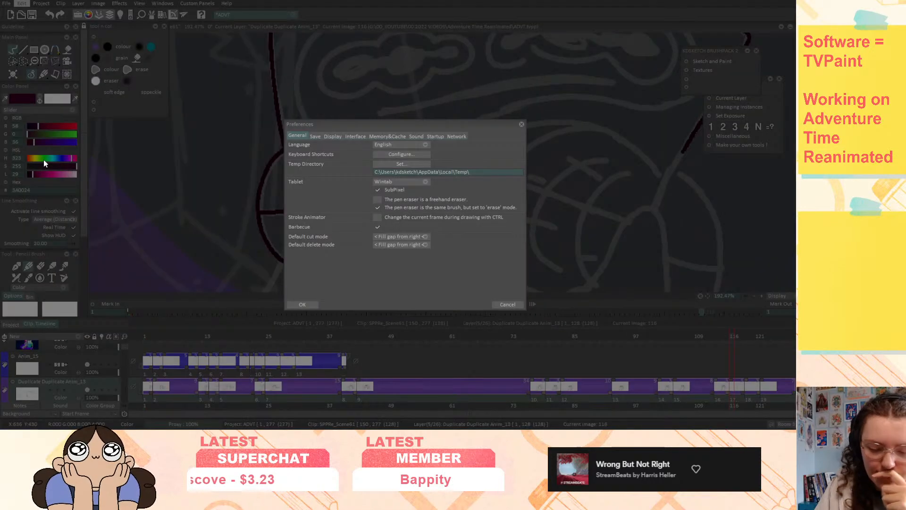
pyautogui.click(315, 137)
pyautogui.click(329, 136)
pyautogui.click(362, 137)
pyautogui.click(388, 136)
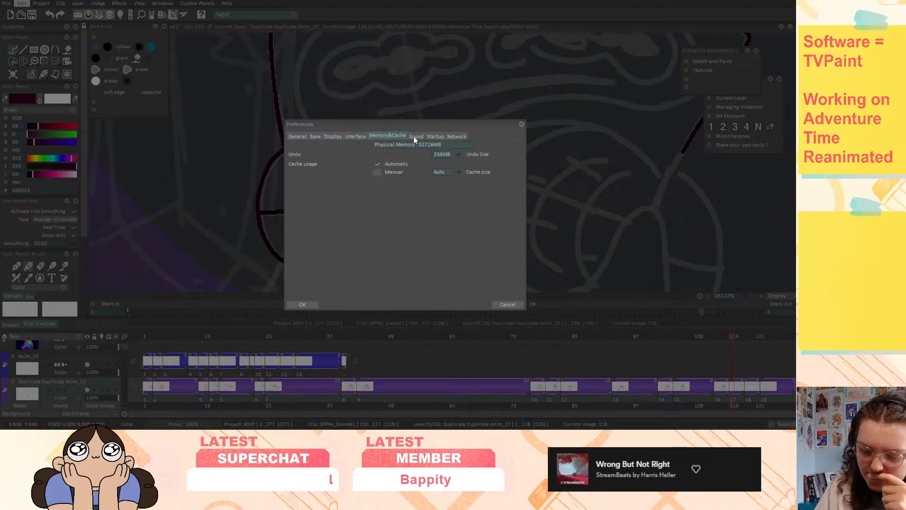
pyautogui.click(521, 125)
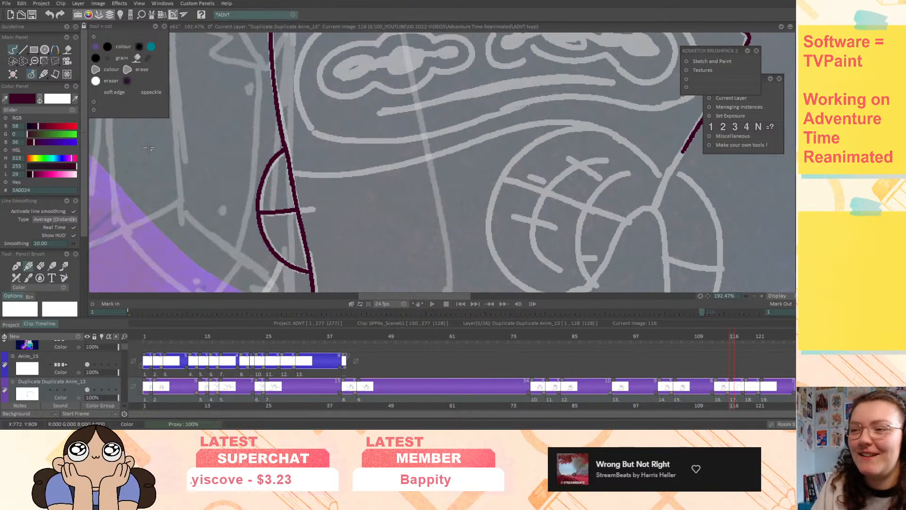
# - Ink the wavy bottom edge of the stretched hat on frame 116
pyautogui.moveTo(606, 151)
pyautogui.mouseDown(button='middle')
pyautogui.moveTo(554, 189)
pyautogui.moveTo(539, 258)
pyautogui.moveTo(539, 247)
pyautogui.mouseUp(button='middle')
pyautogui.moveTo(613, 247)
pyautogui.mouseDown()
pyautogui.moveTo(595, 275)
pyautogui.moveTo(572, 245)
pyautogui.moveTo(512, 220)
pyautogui.moveTo(439, 227)
pyautogui.moveTo(350, 255)
pyautogui.moveTo(231, 272)
pyautogui.mouseUp()
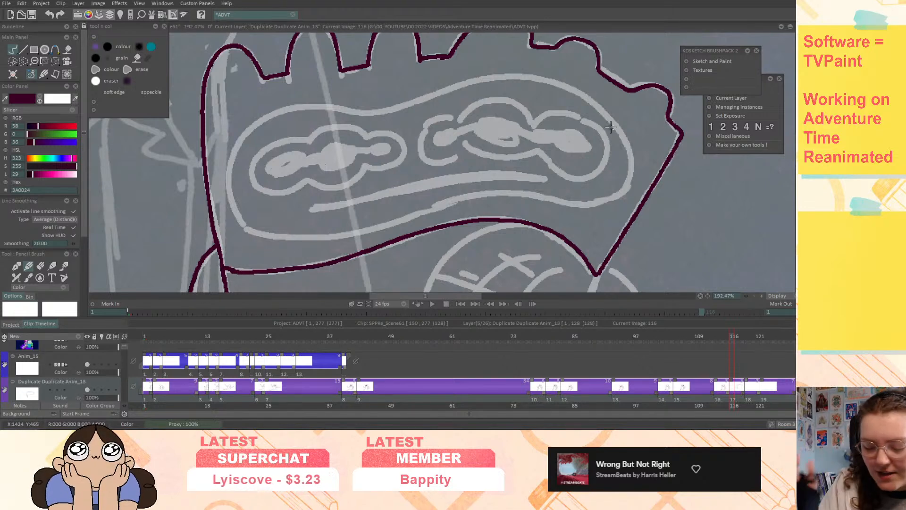
pyautogui.moveTo(628, 167); pyautogui.dragTo(632, 219, button='middle')
# - Try to ink the lower left corner of the face opening on frame 116
pyautogui.moveTo(230, 241)
pyautogui.mouseDown()
pyautogui.moveTo(241, 256)
pyautogui.moveTo(329, 258)
pyautogui.mouseUp()
pyautogui.hotkey('ctrl', 'z')
pyautogui.moveTo(222, 228)
pyautogui.mouseDown()
pyautogui.moveTo(250, 259)
pyautogui.moveTo(309, 253)
pyautogui.mouseUp()
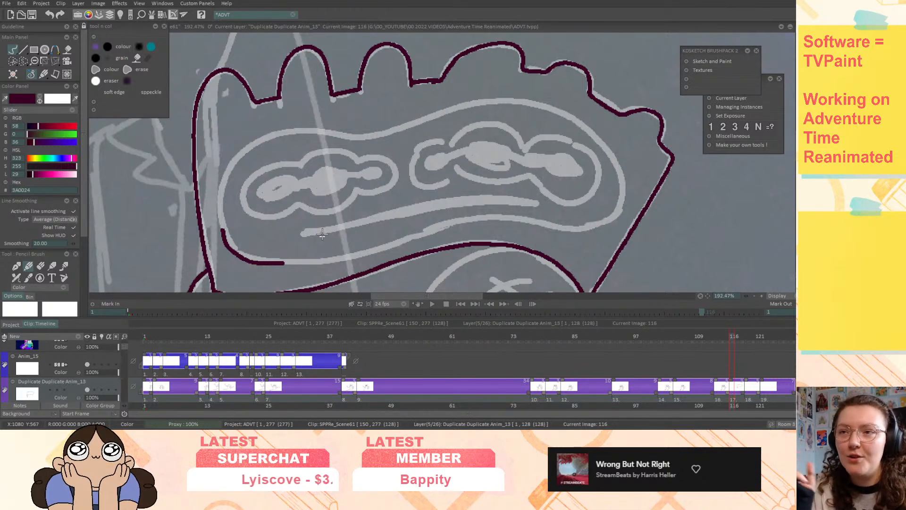
pyautogui.hotkey('ctrl', 'z')
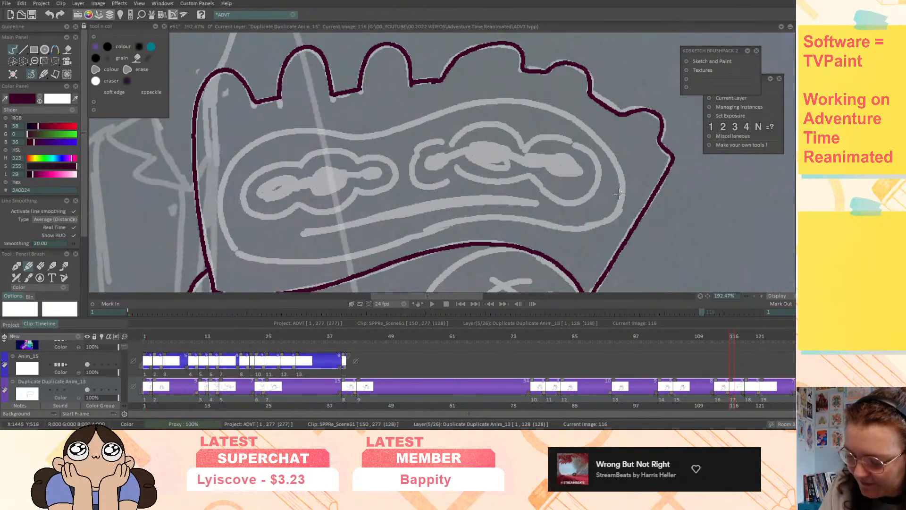
# - Ink the full outline of the stretched face opening on frame 116
pyautogui.moveTo(612, 156)
pyautogui.mouseDown()
pyautogui.moveTo(622, 194)
pyautogui.moveTo(595, 226)
pyautogui.moveTo(471, 218)
pyautogui.moveTo(316, 258)
pyautogui.moveTo(248, 260)
pyautogui.moveTo(228, 239)
pyautogui.moveTo(219, 194)
pyautogui.moveTo(250, 142)
pyautogui.moveTo(295, 131)
pyautogui.mouseUp()
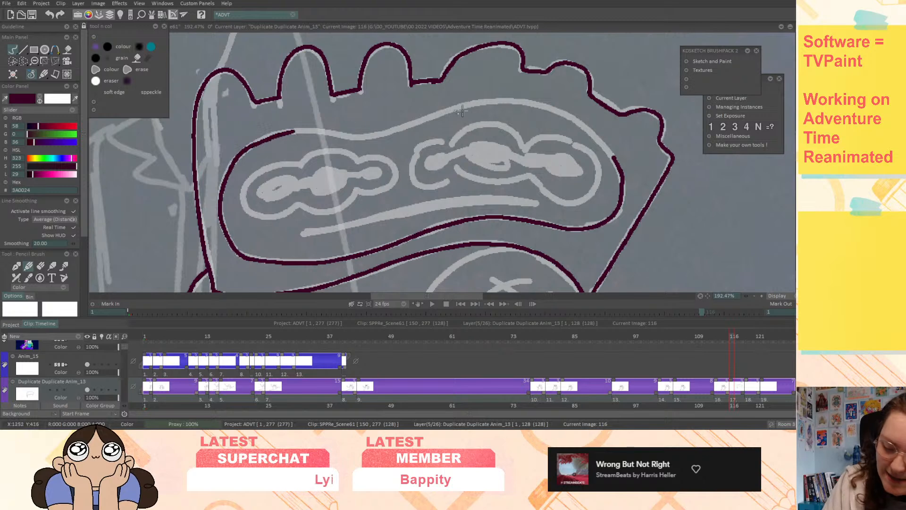
pyautogui.moveTo(613, 157)
pyautogui.mouseDown()
pyautogui.moveTo(549, 111)
pyautogui.moveTo(485, 101)
pyautogui.moveTo(402, 126)
pyautogui.moveTo(292, 132)
pyautogui.mouseUp()
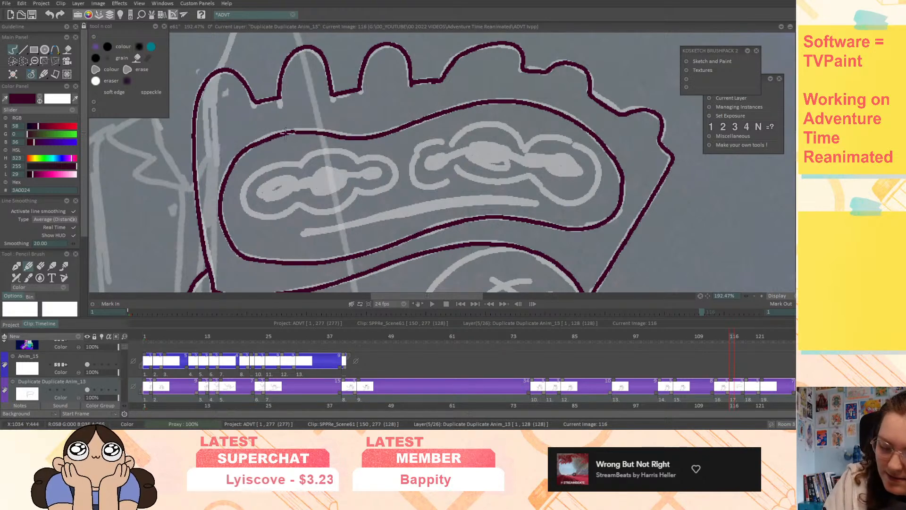
# - Ink the stretched right eye on frame 116 with its outline and three joined pupils filled in the dark line colour
pyautogui.moveTo(531, 175)
pyautogui.mouseDown()
pyautogui.moveTo(570, 208)
pyautogui.moveTo(593, 191)
pyautogui.moveTo(596, 150)
pyautogui.moveTo(543, 138)
pyautogui.moveTo(522, 147)
pyautogui.moveTo(488, 121)
pyautogui.moveTo(451, 142)
pyautogui.moveTo(423, 140)
pyautogui.moveTo(406, 176)
pyautogui.moveTo(447, 182)
pyautogui.moveTo(456, 169)
pyautogui.moveTo(495, 182)
pyautogui.moveTo(564, 157)
pyautogui.moveTo(584, 163)
pyautogui.moveTo(578, 184)
pyautogui.moveTo(543, 166)
pyautogui.moveTo(469, 164)
pyautogui.moveTo(456, 154)
pyautogui.moveTo(417, 171)
pyautogui.moveTo(481, 138)
pyautogui.moveTo(466, 150)
pyautogui.moveTo(570, 159)
pyautogui.mouseUp()
pyautogui.press('f')
pyautogui.click(578, 165)
pyautogui.click(433, 161)
pyautogui.press('d')
pyautogui.moveTo(463, 150); pyautogui.dragTo(452, 155)
pyautogui.moveTo(621, 211)
pyautogui.mouseDown(button='middle')
pyautogui.moveTo(657, 229)
pyautogui.moveTo(626, 215)
pyautogui.mouseUp(button='middle')
pyautogui.moveTo(543, 169)
pyautogui.mouseDown()
pyautogui.moveTo(578, 193)
pyautogui.moveTo(593, 179)
pyautogui.moveTo(578, 184)
pyautogui.mouseUp()
pyautogui.press('f')
pyautogui.press('d')
pyautogui.moveTo(571, 195); pyautogui.dragTo(637, 199, button='middle')
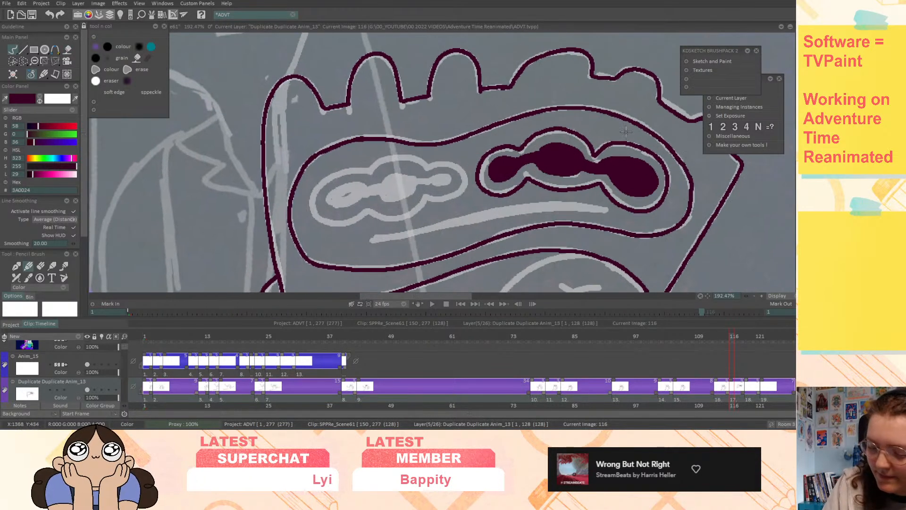
# - Ink the stretched left eye with its three joined, filled pupils on frame 116 and draw the mouth line
pyautogui.moveTo(425, 198)
pyautogui.mouseDown()
pyautogui.moveTo(463, 190)
pyautogui.moveTo(456, 166)
pyautogui.moveTo(397, 155)
pyautogui.moveTo(336, 180)
pyautogui.moveTo(311, 210)
pyautogui.moveTo(382, 220)
pyautogui.moveTo(426, 198)
pyautogui.moveTo(408, 216)
pyautogui.moveTo(326, 223)
pyautogui.moveTo(311, 198)
pyautogui.moveTo(341, 170)
pyautogui.moveTo(379, 173)
pyautogui.moveTo(383, 162)
pyautogui.moveTo(428, 160)
pyautogui.moveTo(465, 179)
pyautogui.moveTo(446, 200)
pyautogui.moveTo(427, 199)
pyautogui.moveTo(444, 172)
pyautogui.moveTo(431, 185)
pyautogui.moveTo(389, 171)
pyautogui.moveTo(412, 200)
pyautogui.moveTo(396, 166)
pyautogui.moveTo(342, 213)
pyautogui.moveTo(343, 181)
pyautogui.moveTo(375, 192)
pyautogui.moveTo(432, 183)
pyautogui.mouseUp()
pyautogui.hotkey('ctrl', 'z')
pyautogui.press('f')
pyautogui.click(442, 181)
pyautogui.click(396, 188)
pyautogui.click(344, 197)
pyautogui.press('d')
pyautogui.moveTo(364, 188); pyautogui.dragTo(431, 180)
pyautogui.moveTo(654, 245); pyautogui.dragTo(586, 213, button='middle')
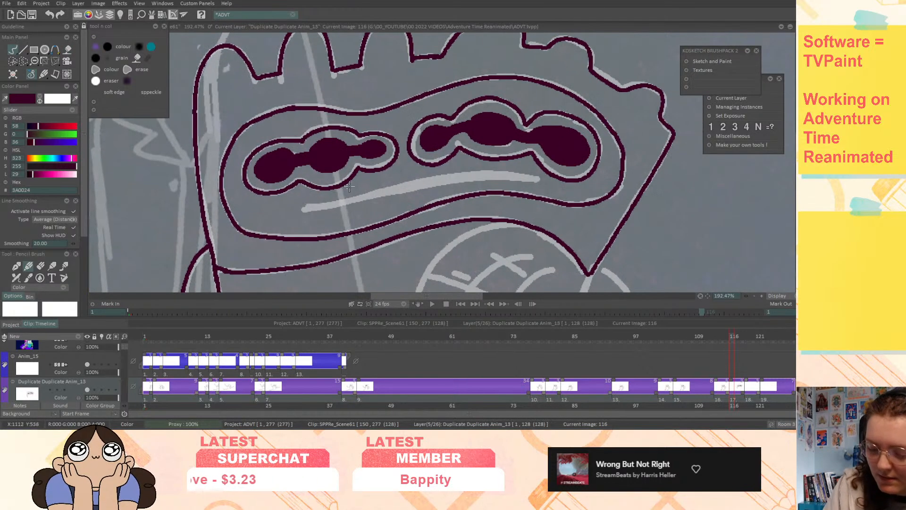
pyautogui.moveTo(305, 204)
pyautogui.mouseDown()
pyautogui.moveTo(293, 211)
pyautogui.moveTo(541, 174)
pyautogui.moveTo(382, 181)
pyautogui.moveTo(295, 210)
pyautogui.mouseUp()
# - Ink the curved sleeve and fold lines of the right shoulder on frame 116
pyautogui.moveTo(612, 232); pyautogui.dragTo(581, 90, button='middle')
pyautogui.moveTo(501, 113)
pyautogui.mouseDown()
pyautogui.moveTo(432, 152)
pyautogui.moveTo(425, 206)
pyautogui.moveTo(466, 225)
pyautogui.mouseUp()
pyautogui.moveTo(523, 123)
pyautogui.mouseDown()
pyautogui.moveTo(488, 148)
pyautogui.moveTo(470, 208)
pyautogui.moveTo(489, 236)
pyautogui.mouseUp()
pyautogui.moveTo(614, 213); pyautogui.dragTo(526, 194, button='middle')
pyautogui.moveTo(470, 115); pyautogui.dragTo(459, 145)
pyautogui.moveTo(522, 154); pyautogui.dragTo(555, 192, button='middle')
pyautogui.moveTo(509, 123); pyautogui.dragTo(520, 112, button='middle')
# - Ink the long side lines of the right arm on frame 116, running down from the shoulder
pyautogui.moveTo(449, 91)
pyautogui.mouseDown()
pyautogui.moveTo(375, 112)
pyautogui.moveTo(333, 188)
pyautogui.moveTo(373, 245)
pyautogui.moveTo(410, 262)
pyautogui.mouseUp()
pyautogui.moveTo(513, 215)
pyautogui.mouseDown(button='middle')
pyautogui.moveTo(513, 71)
pyautogui.moveTo(513, 124)
pyautogui.mouseUp(button='middle')
pyautogui.moveTo(500, 83)
pyautogui.mouseDown()
pyautogui.moveTo(471, 93)
pyautogui.moveTo(359, 234)
pyautogui.mouseUp()
pyautogui.moveTo(499, 83)
pyautogui.mouseDown()
pyautogui.moveTo(511, 113)
pyautogui.moveTo(514, 211)
pyautogui.mouseUp()
pyautogui.moveTo(549, 230); pyautogui.dragTo(571, 79, button='middle')
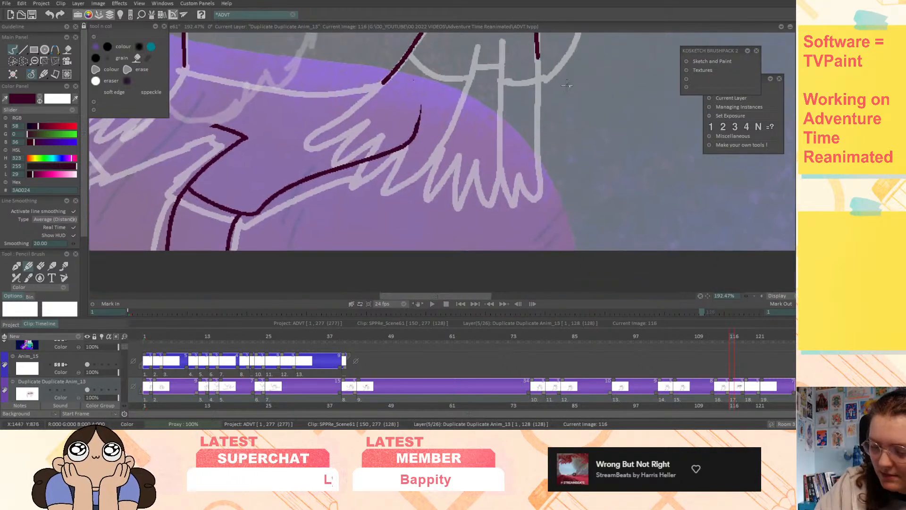
# - Ink the jagged fringe of fingers of the right hand and the straight inner lines beside it on frame 116
pyautogui.moveTo(538, 55)
pyautogui.mouseDown()
pyautogui.moveTo(536, 200)
pyautogui.moveTo(521, 180)
pyautogui.mouseUp()
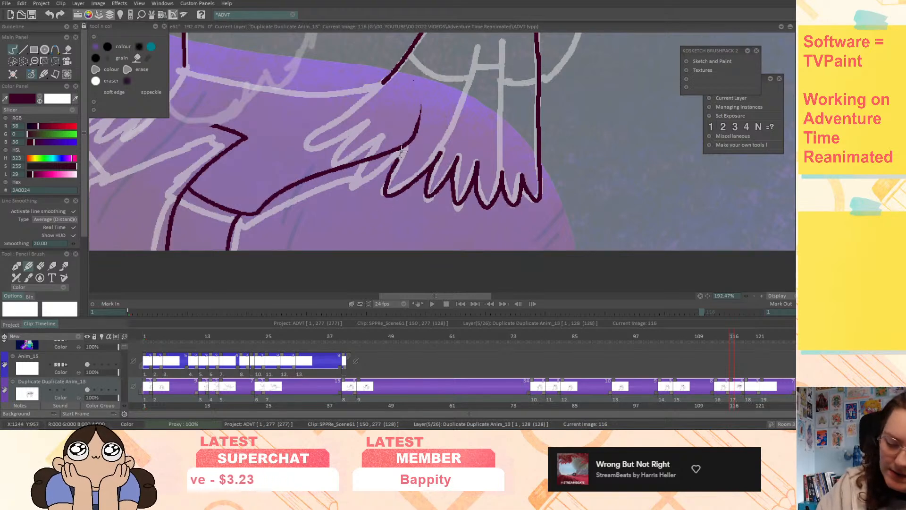
pyautogui.moveTo(367, 183); pyautogui.dragTo(358, 128)
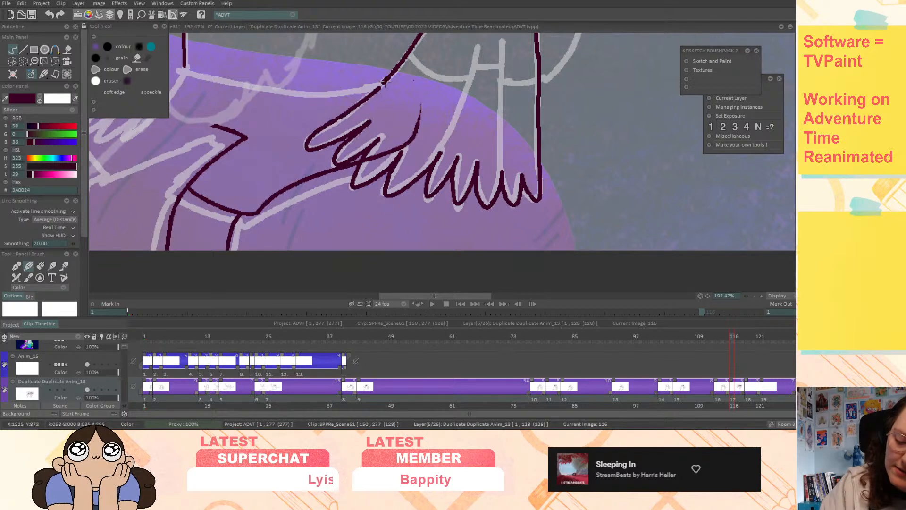
pyautogui.moveTo(562, 91); pyautogui.dragTo(508, 179, button='middle')
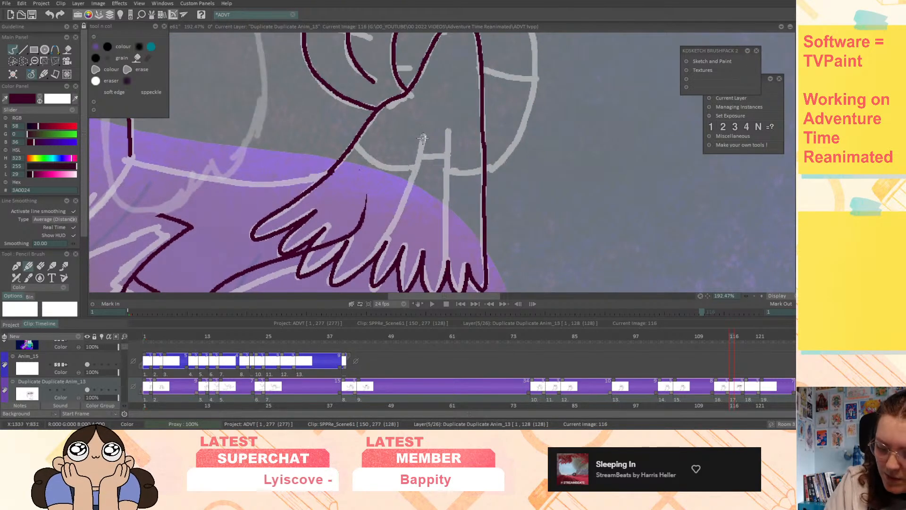
pyautogui.moveTo(448, 129); pyautogui.dragTo(446, 197)
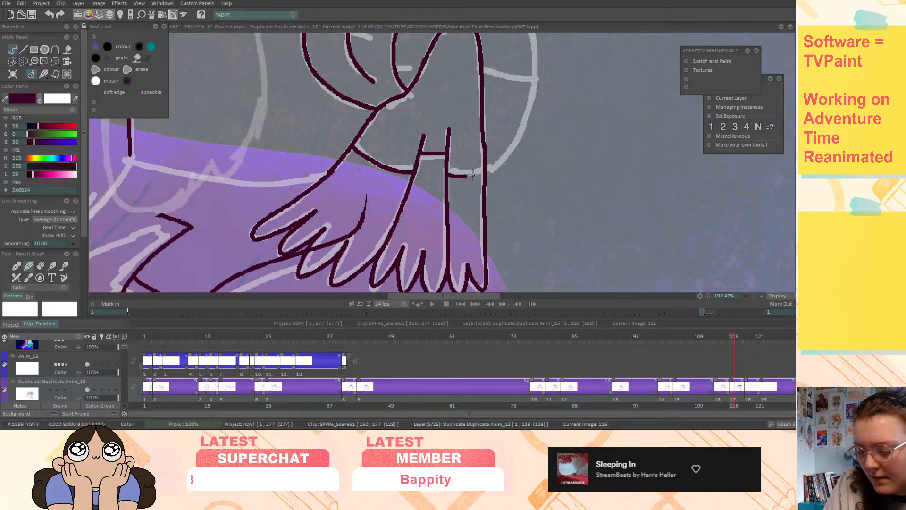
# - Ink the outer curve and seam behind the right arm, then the cross seam and short hatch marks on the shoulder on frame 116
pyautogui.moveTo(626, 145); pyautogui.dragTo(583, 235, button='middle')
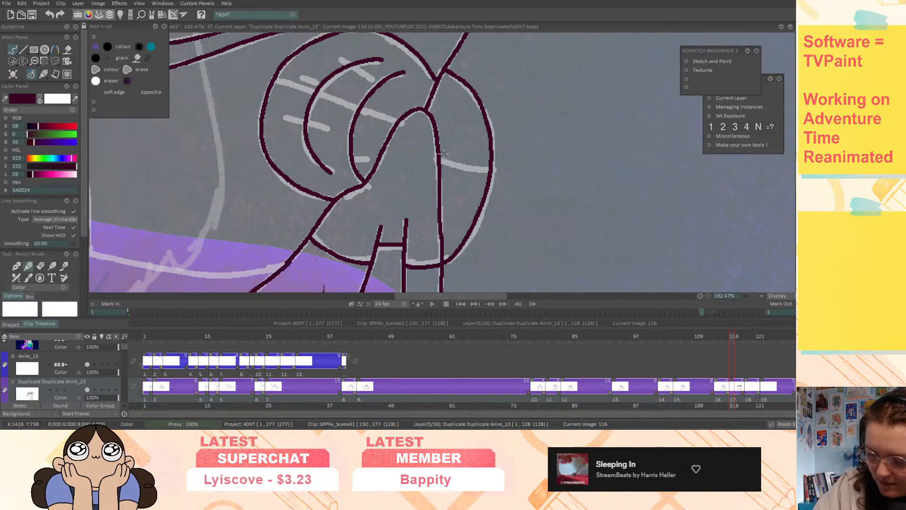
pyautogui.moveTo(514, 161); pyautogui.dragTo(476, 222, button='middle')
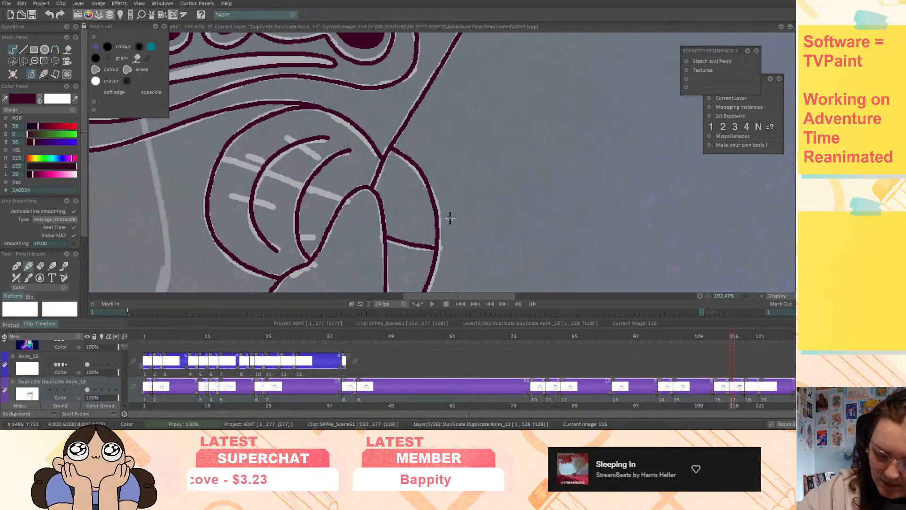
pyautogui.moveTo(237, 161); pyautogui.dragTo(327, 191)
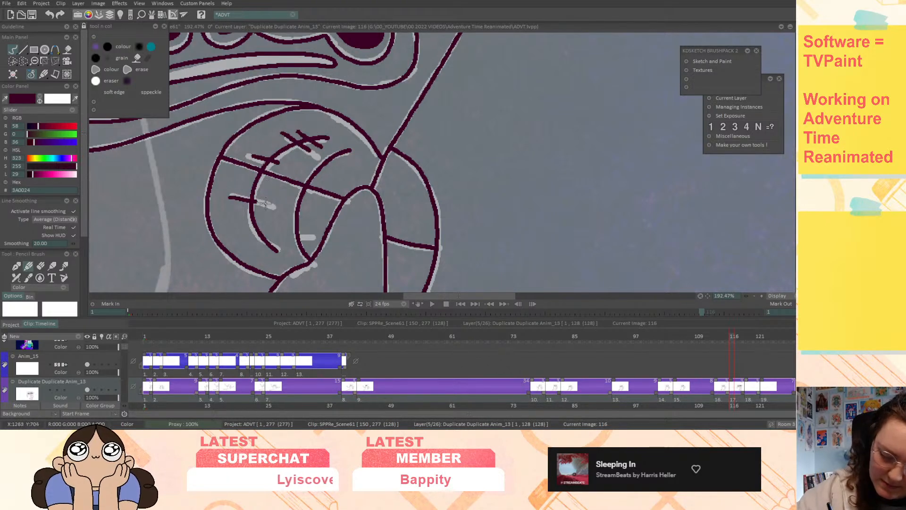
# - Ink the inner edge of the left wrist and hand and the shirt hem between both arms on frame 116
pyautogui.moveTo(544, 236); pyautogui.dragTo(688, 201, button='middle')
pyautogui.moveTo(747, 295); pyautogui.dragTo(727, 296)
pyautogui.moveTo(425, 227)
pyautogui.mouseDown(button='middle')
pyautogui.moveTo(523, 172)
pyautogui.moveTo(590, 108)
pyautogui.mouseUp(button='middle')
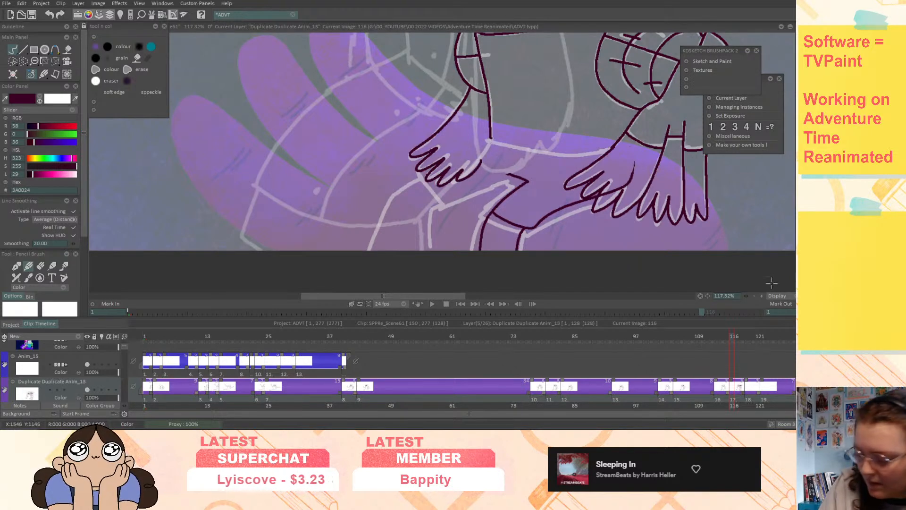
pyautogui.scroll(4, 355, 203)
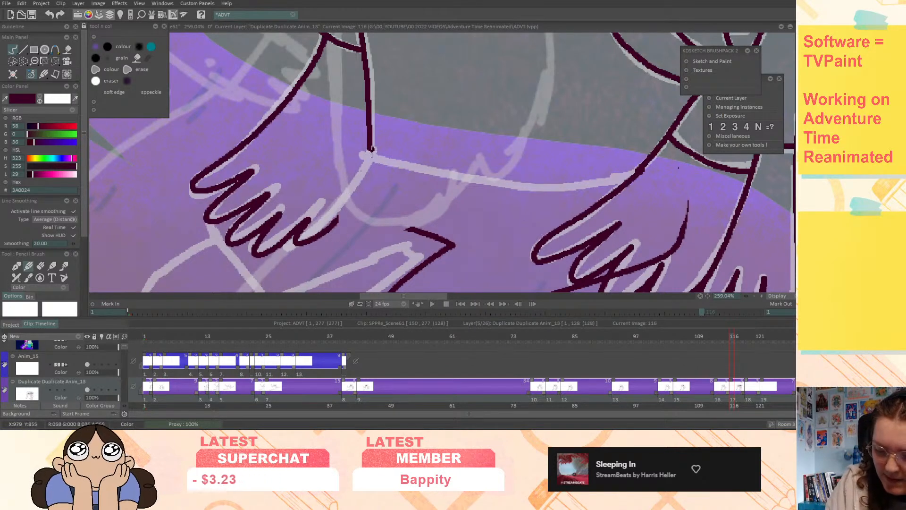
pyautogui.moveTo(371, 149); pyautogui.dragTo(345, 207)
pyautogui.moveTo(354, 249); pyautogui.dragTo(376, 245, button='middle')
pyautogui.moveTo(653, 201); pyautogui.dragTo(580, 208, button='middle')
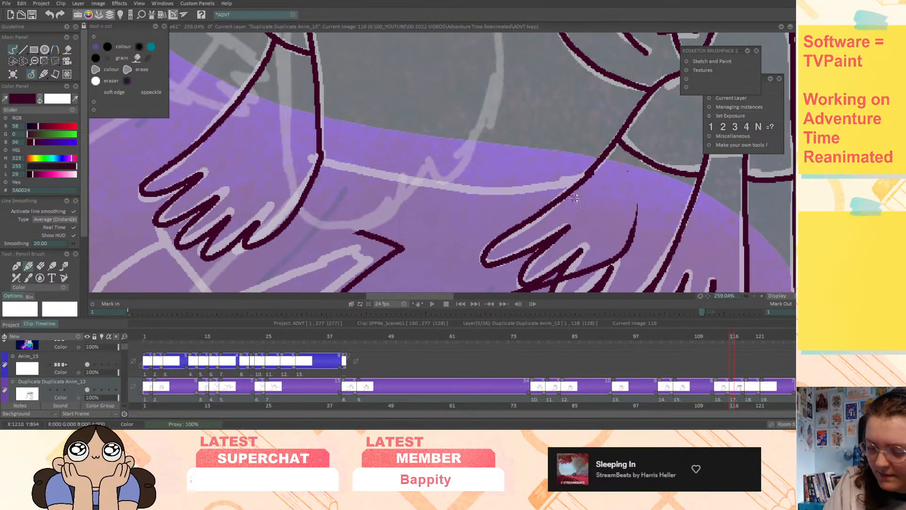
pyautogui.moveTo(585, 177)
pyautogui.mouseDown()
pyautogui.moveTo(486, 191)
pyautogui.moveTo(341, 168)
pyautogui.mouseUp()
pyautogui.moveTo(359, 163); pyautogui.dragTo(558, 124, button='middle')
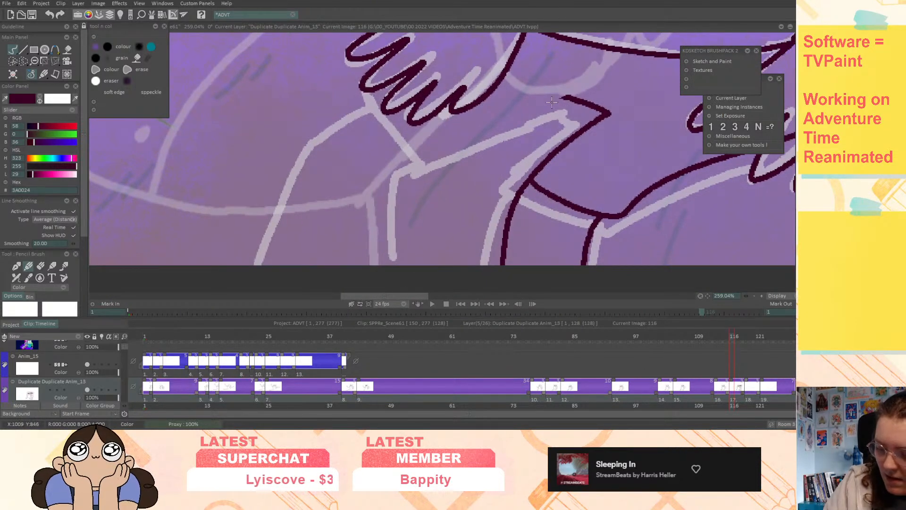
# - Ink the left leg on frame 116 with the hem of its shorts leg and both shin lines
pyautogui.moveTo(584, 101)
pyautogui.mouseDown()
pyautogui.moveTo(415, 167)
pyautogui.moveTo(368, 105)
pyautogui.mouseUp()
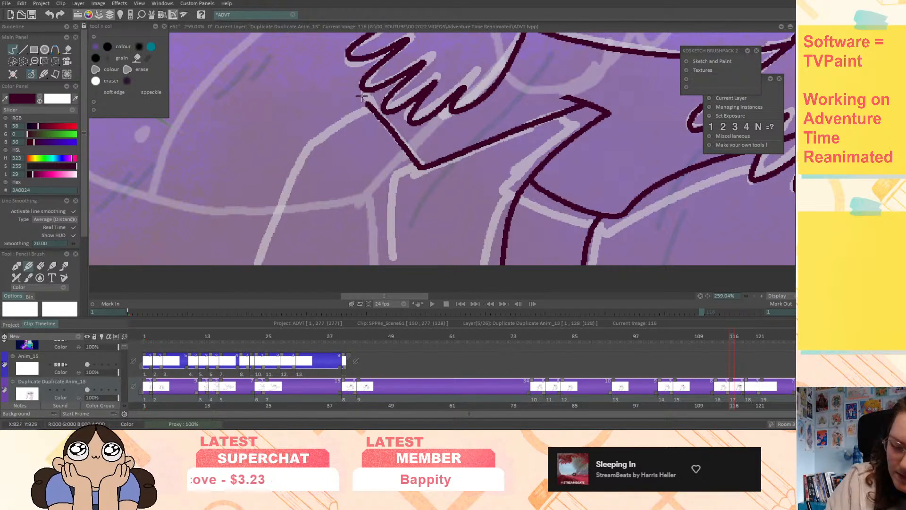
pyautogui.moveTo(316, 132); pyautogui.dragTo(244, 313)
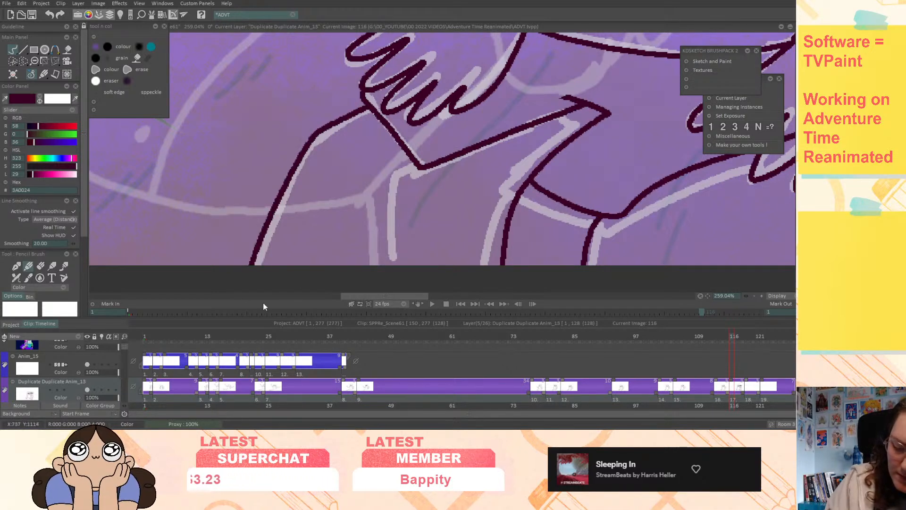
pyautogui.moveTo(393, 178); pyautogui.dragTo(398, 283)
pyautogui.moveTo(736, 199)
pyautogui.mouseDown(button='middle')
pyautogui.moveTo(706, 187)
pyautogui.moveTo(558, 222)
pyautogui.mouseUp(button='middle')
pyautogui.click(753, 299)
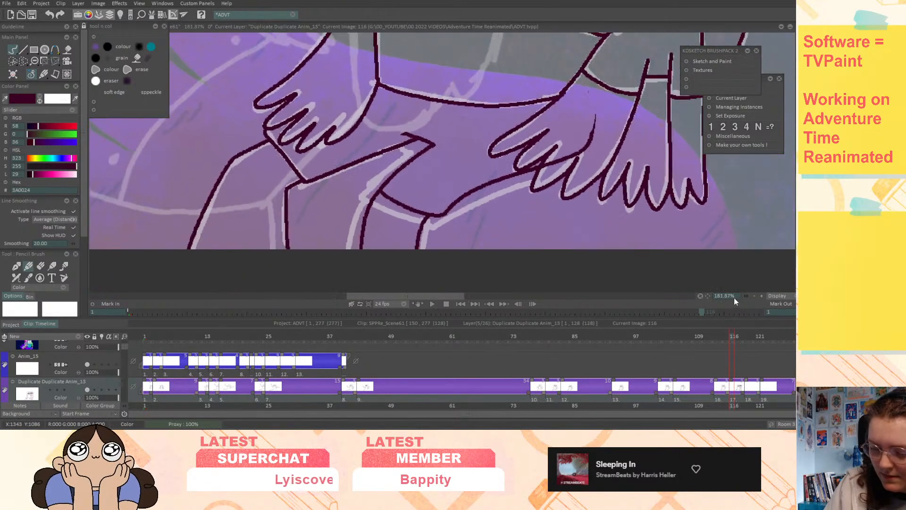
# - Ink the right shorts leg with its hem and the shin line below it on frame 116
pyautogui.moveTo(401, 150)
pyautogui.mouseDown()
pyautogui.moveTo(338, 203)
pyautogui.moveTo(430, 241)
pyautogui.moveTo(556, 192)
pyautogui.mouseUp()
pyautogui.moveTo(546, 245); pyautogui.dragTo(558, 173, button='middle')
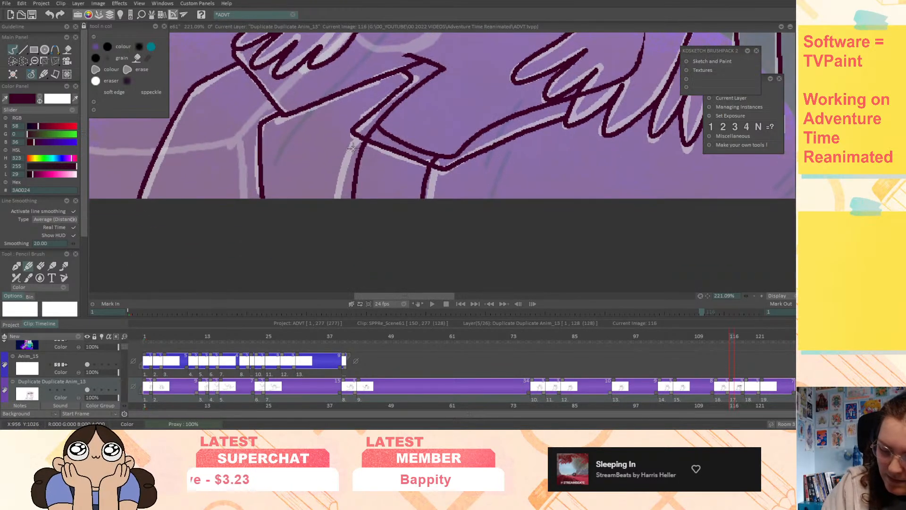
pyautogui.moveTo(357, 137); pyautogui.dragTo(338, 207)
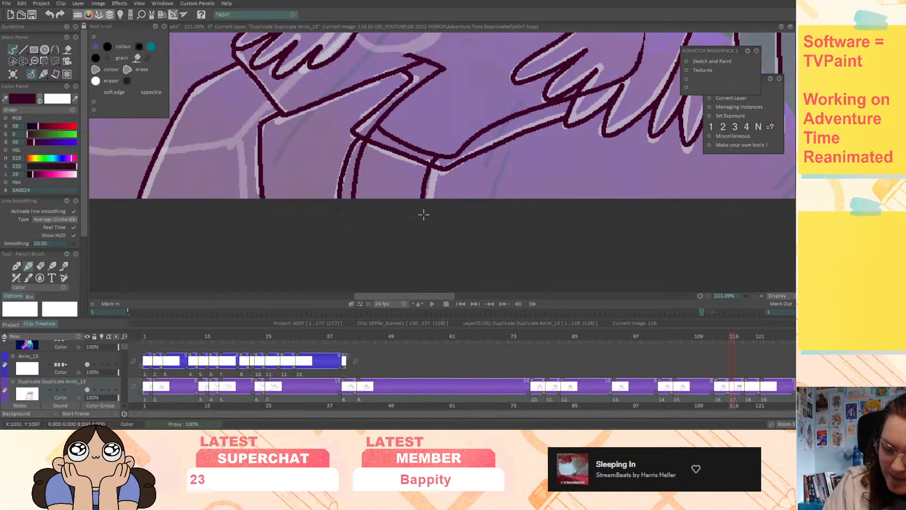
pyautogui.moveTo(586, 114); pyautogui.dragTo(512, 233, button='middle')
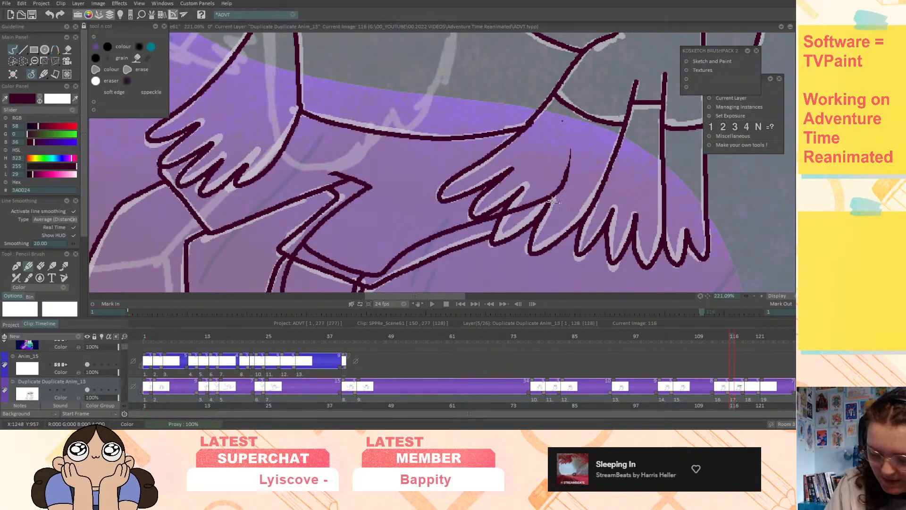
# - Clear the old held leg lines from frame 116 of the Anim_21 layer
pyautogui.moveTo(125, 347); pyautogui.dragTo(125, 351)
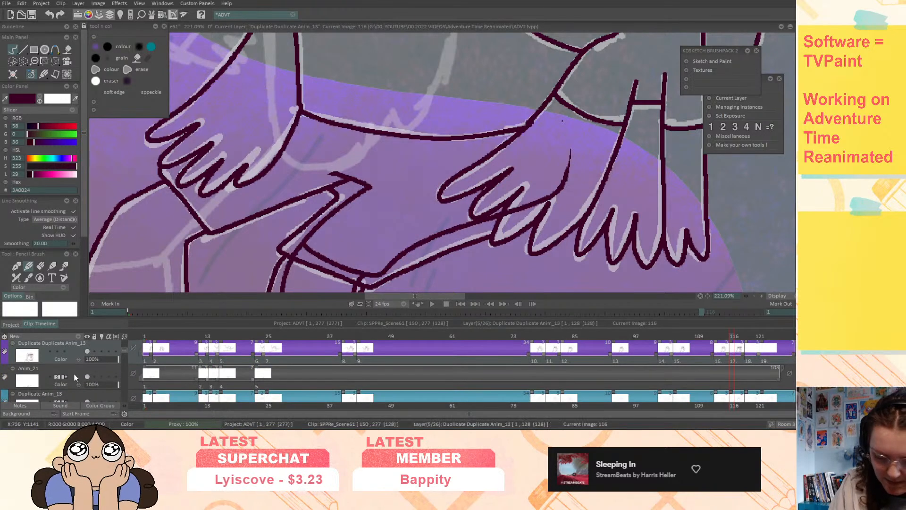
pyautogui.click(76, 378)
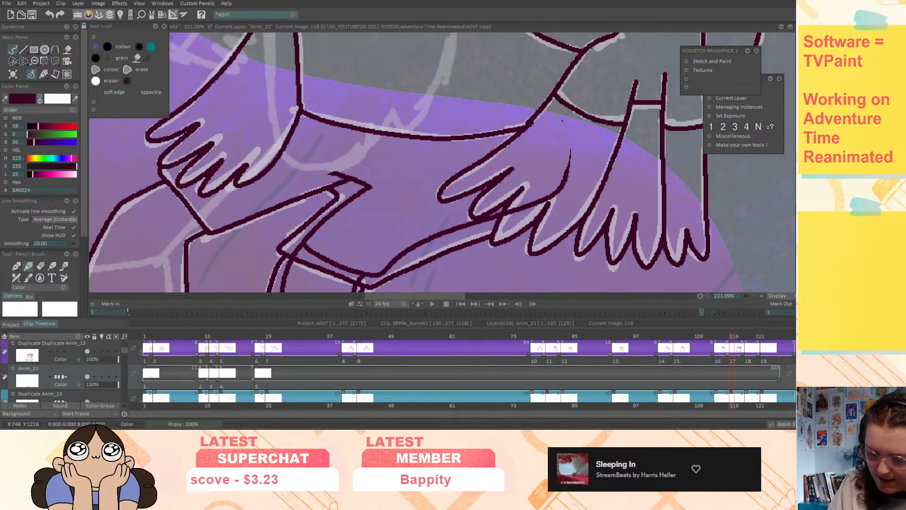
pyautogui.moveTo(726, 338); pyautogui.dragTo(731, 337)
pyautogui.moveTo(745, 297); pyautogui.dragTo(727, 306)
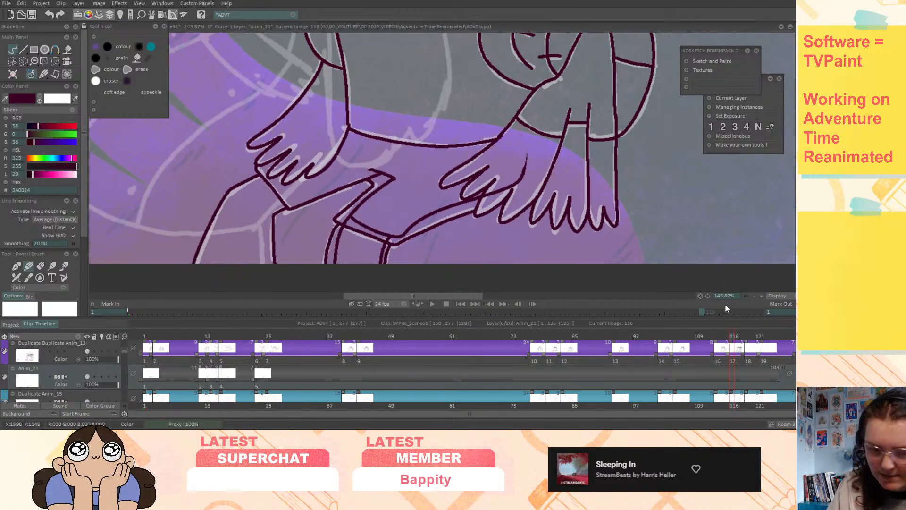
pyautogui.press('Delete')
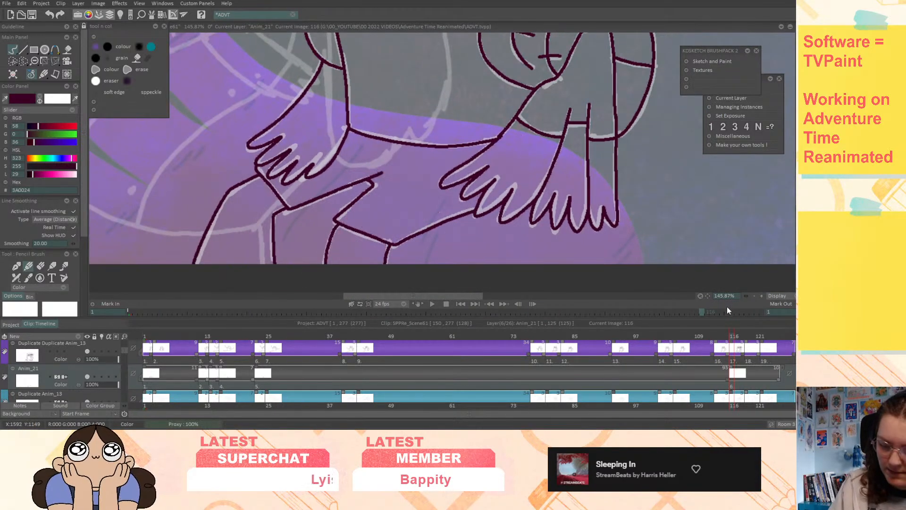
# - Scrub and flip through the drawings of the Anim_21 layer to compare the leg lines between frames
pyautogui.click(748, 337)
pyautogui.moveTo(748, 337)
pyautogui.mouseDown()
pyautogui.moveTo(766, 338)
pyautogui.moveTo(654, 364)
pyautogui.moveTo(724, 360)
pyautogui.moveTo(705, 364)
pyautogui.mouseUp()
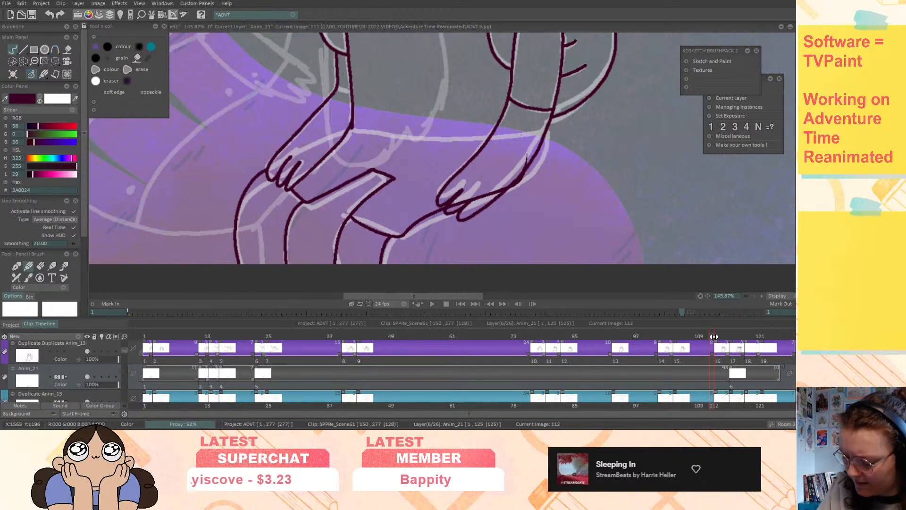
pyautogui.click(716, 337)
pyautogui.moveTo(715, 337); pyautogui.dragTo(715, 339)
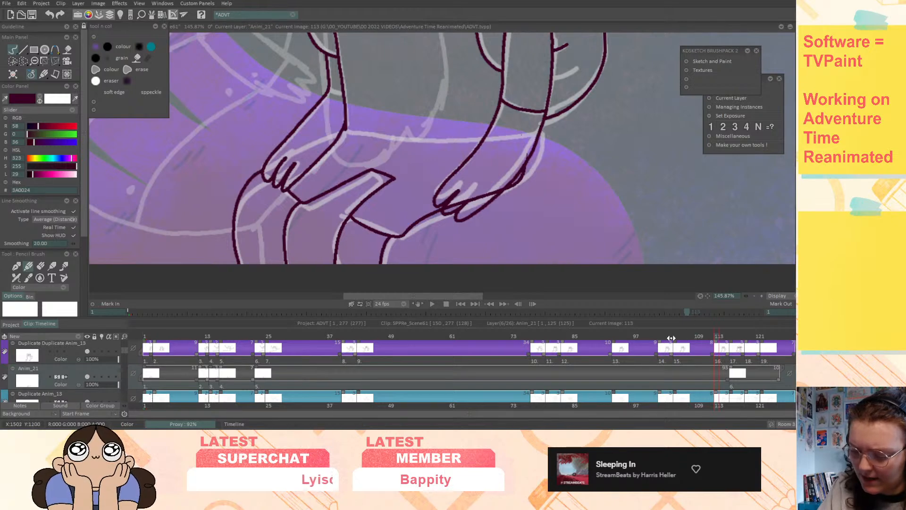
pyautogui.moveTo(670, 338); pyautogui.dragTo(641, 344)
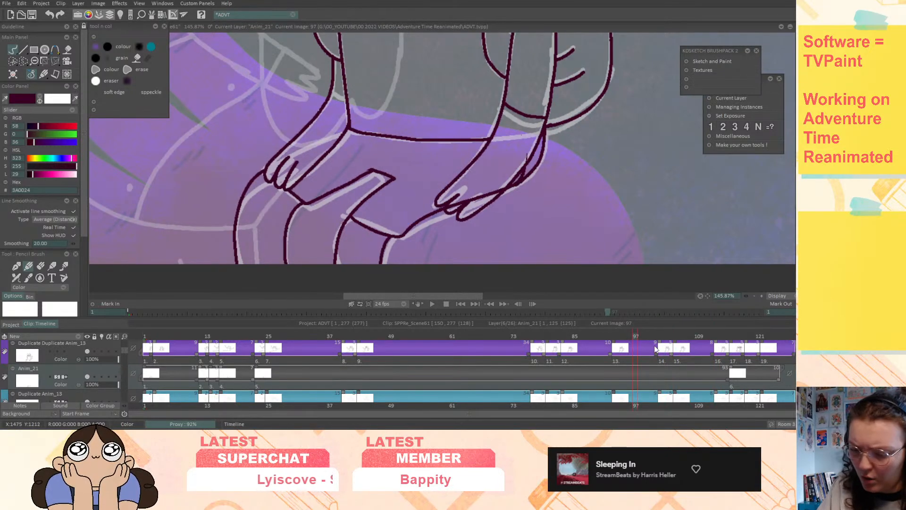
pyautogui.press('Left')
pyautogui.press('Left')
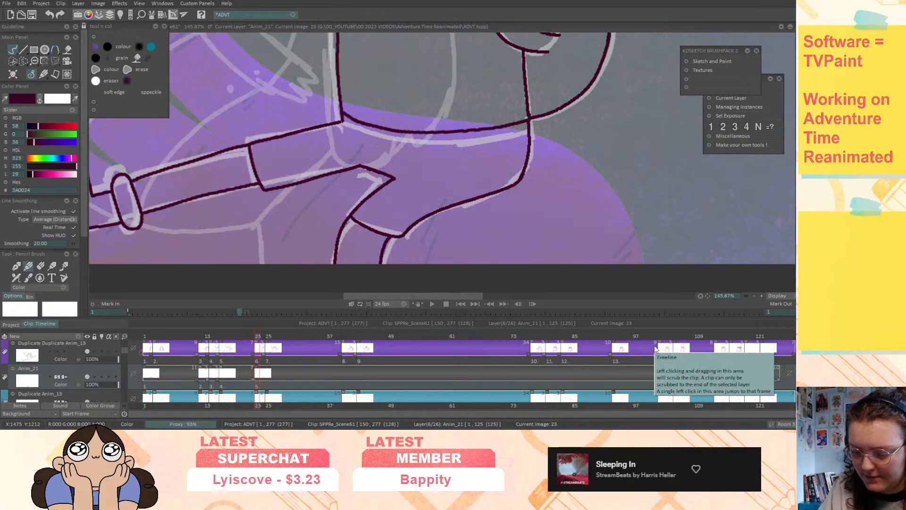
pyautogui.press('Left')
pyautogui.press('Right')
pyautogui.press('Right')
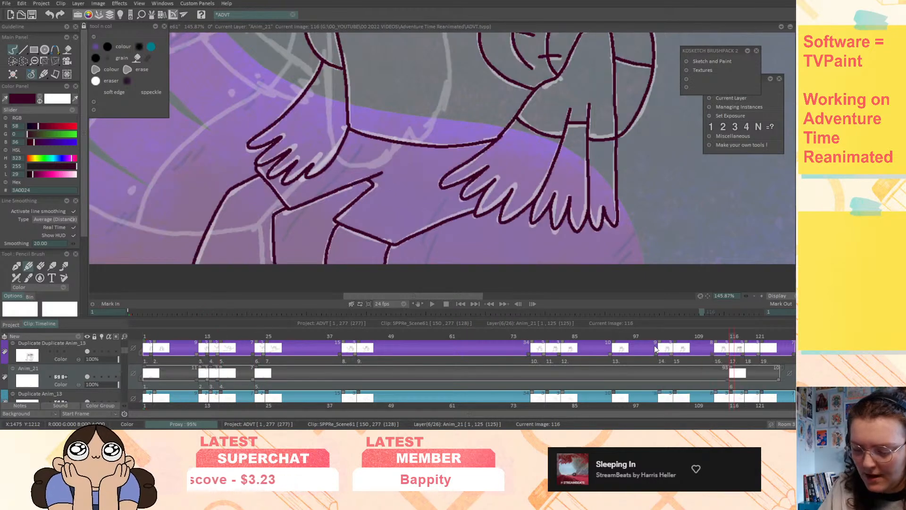
pyautogui.press('Left')
pyautogui.press('Left')
pyautogui.press('Left')
pyautogui.press('Left')
pyautogui.press('Left')
pyautogui.press('Right')
pyautogui.press('Right')
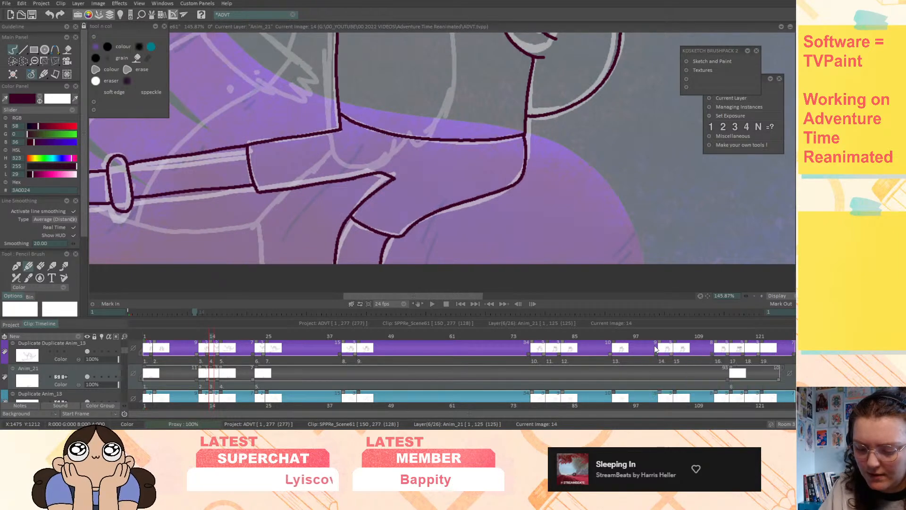
pyautogui.press('Right')
pyautogui.press('Right')
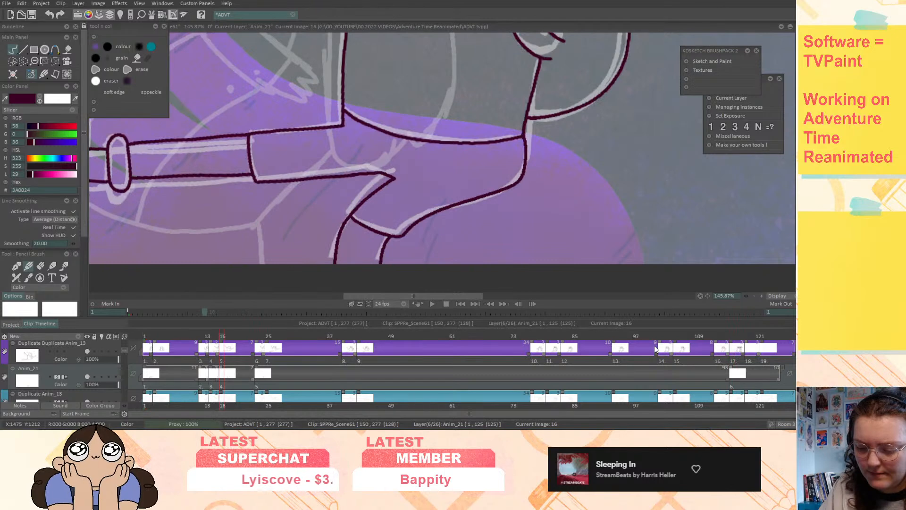
# - Play the whole animation from the first frame to review the inked motion
pyautogui.click(744, 296)
pyautogui.moveTo(698, 326); pyautogui.dragTo(677, 351)
pyautogui.click(461, 303)
pyautogui.click(432, 304)
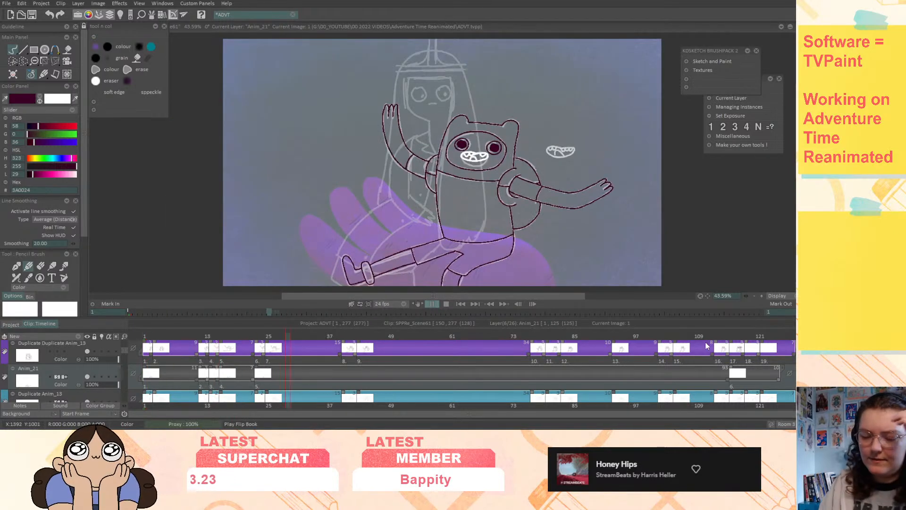
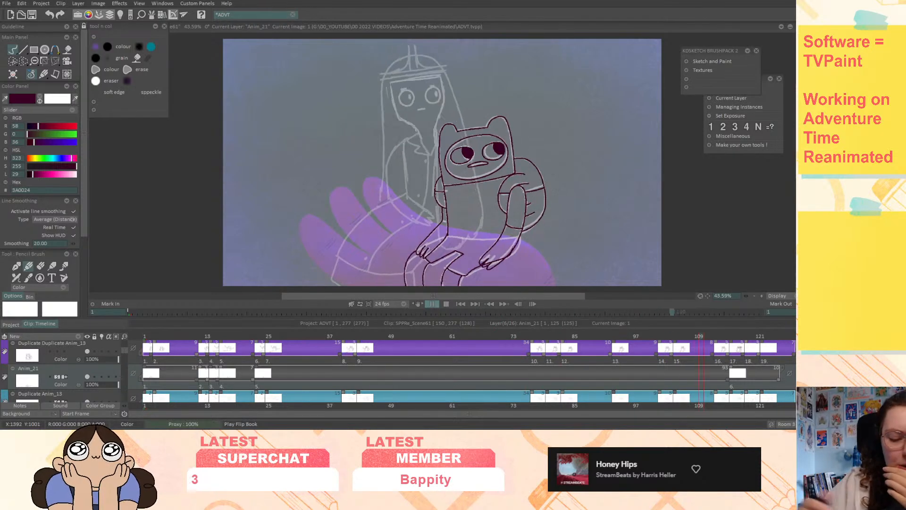
pyautogui.press('Escape')
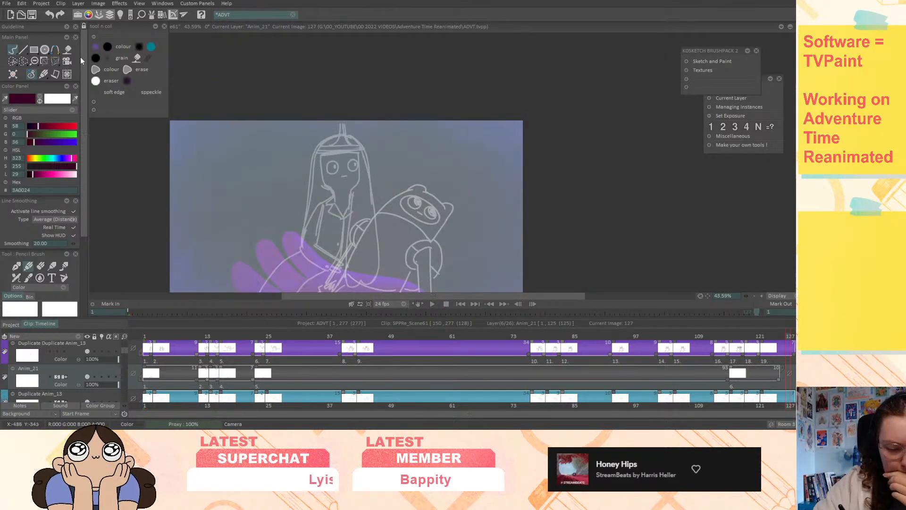
# - Activate the Perspective tool in Shift mode and set its antialiasing to Best
pyautogui.click(56, 60)
pyautogui.scroll(-5, 84, 66)
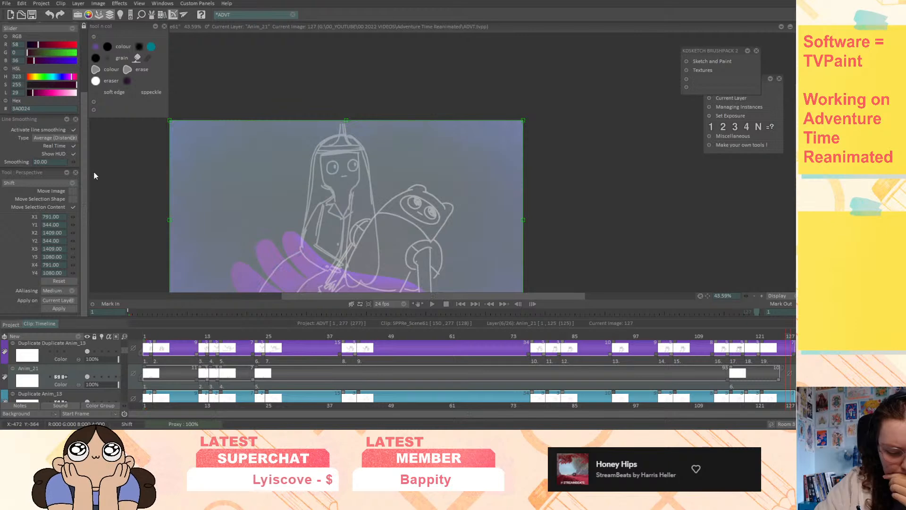
pyautogui.click(75, 290)
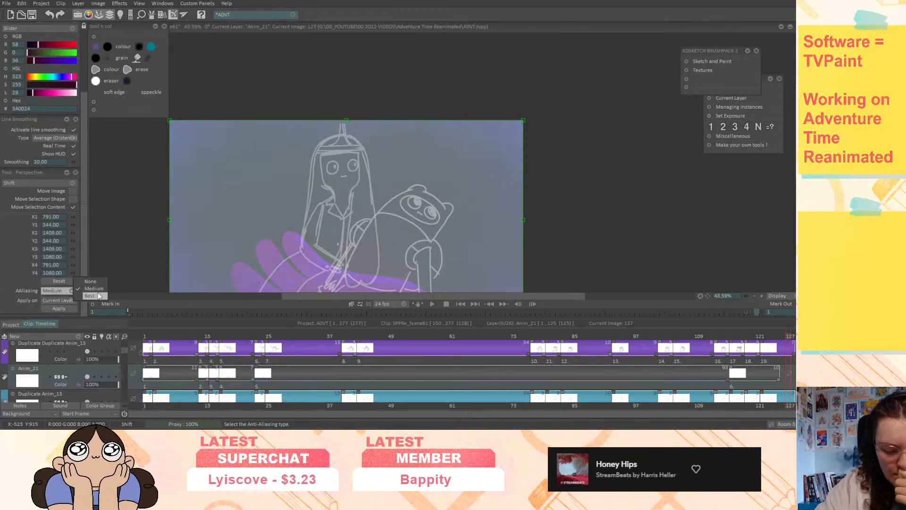
pyautogui.click(90, 296)
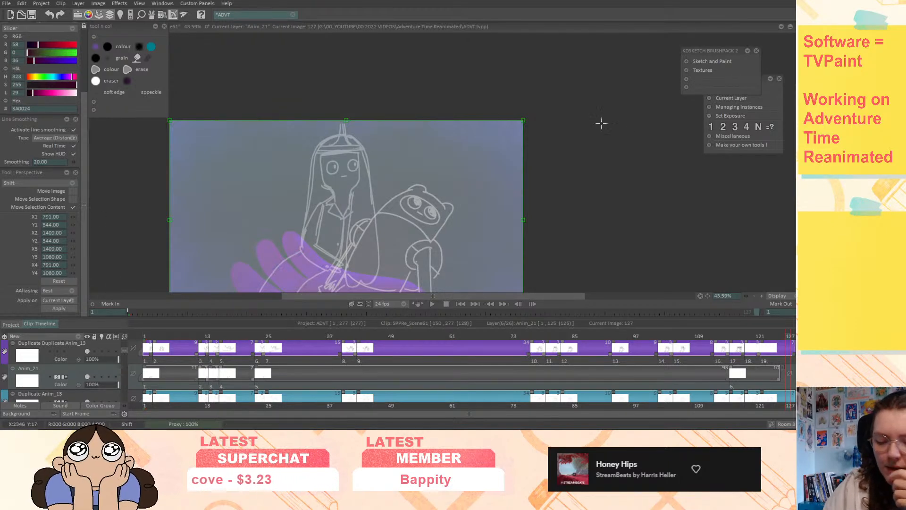
# - Try to skew the held bear-hat drawing at frame 118 of the Duplicate Duplicate Anim_13 layer by moving its top edge
pyautogui.moveTo(746, 295); pyautogui.dragTo(704, 250)
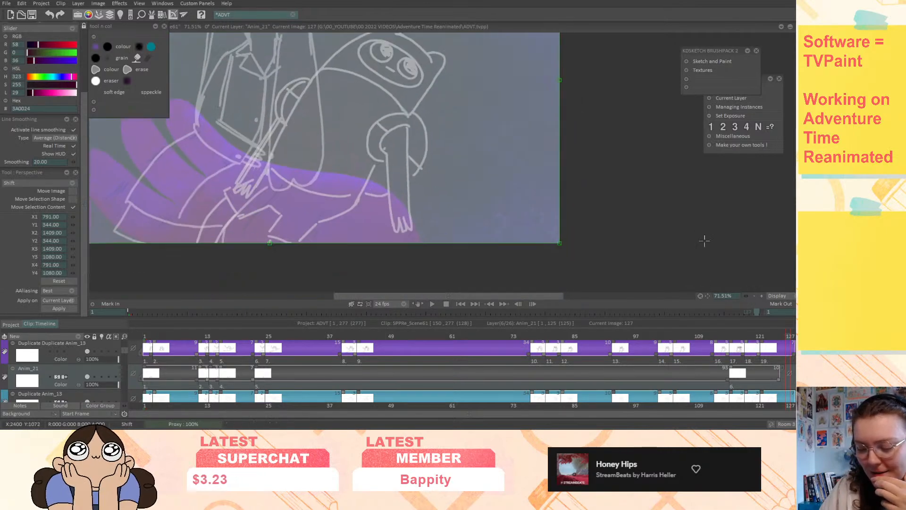
pyautogui.click(729, 336)
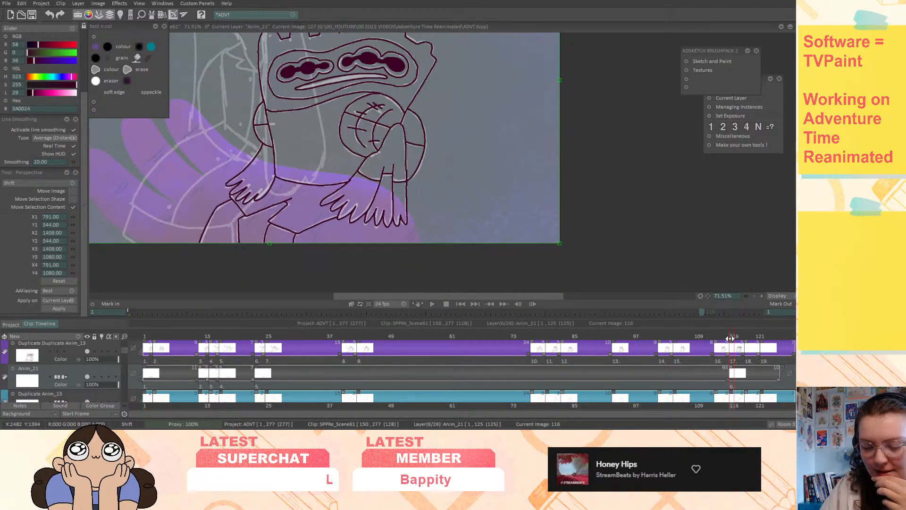
pyautogui.click(743, 336)
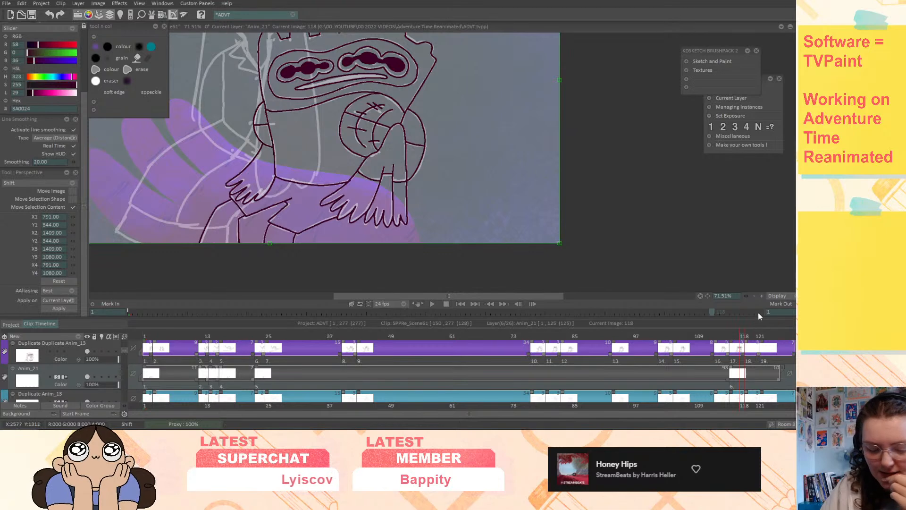
pyautogui.press('Up')
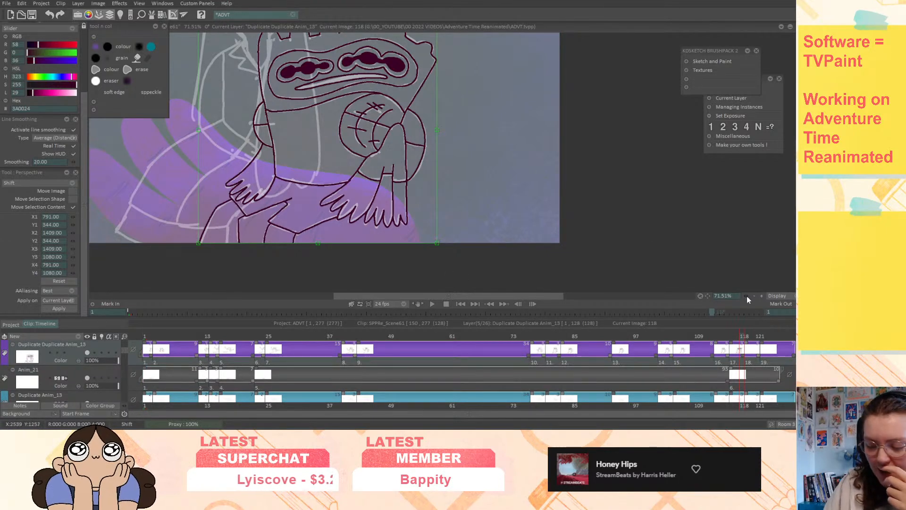
pyautogui.moveTo(747, 297); pyautogui.dragTo(723, 299)
pyautogui.moveTo(539, 45); pyautogui.dragTo(674, 305, button='middle')
pyautogui.moveTo(330, 130); pyautogui.dragTo(332, 116)
pyautogui.press('Return')
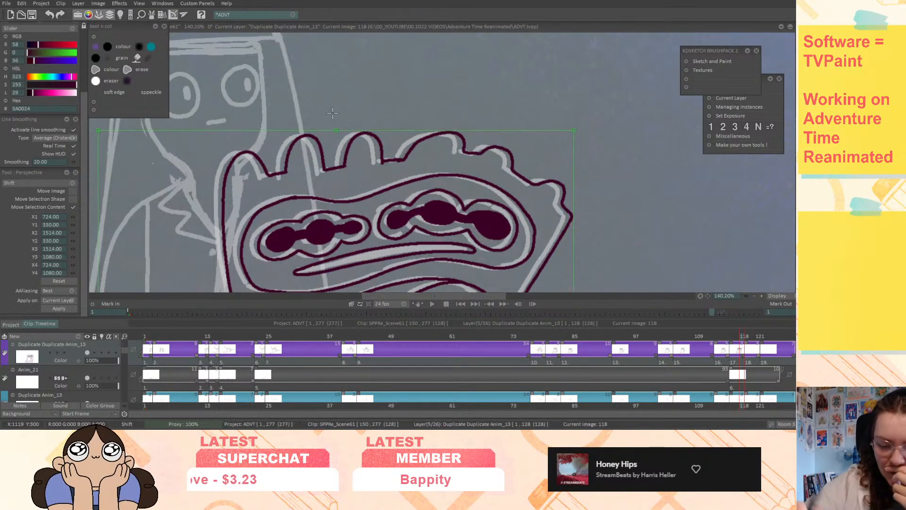
# - Compare frames 116 to 118, undo the skew and separate frame 118 into its own drawing on the Duplicate Duplicate Anim_13 layer
pyautogui.click(727, 337)
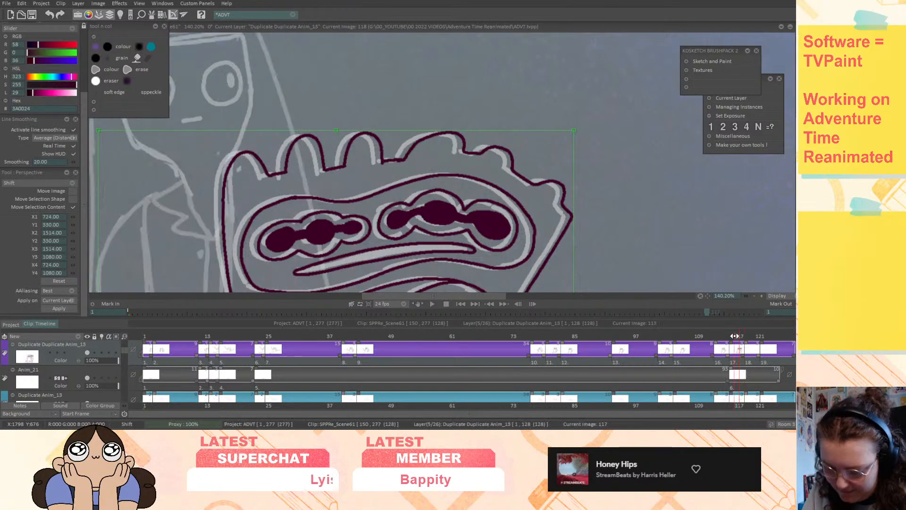
pyautogui.click(733, 338)
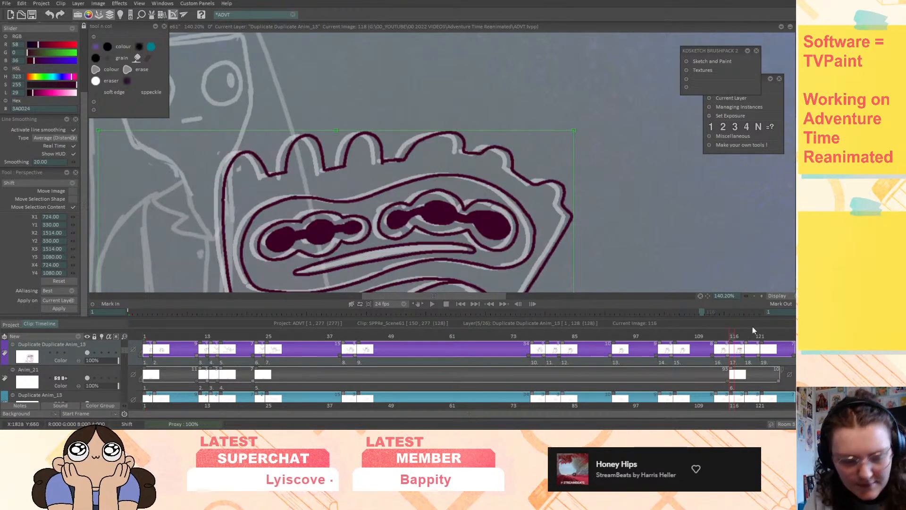
pyautogui.press('Right')
pyautogui.press('Right')
pyautogui.click(733, 362)
pyautogui.click(736, 363)
pyautogui.press('Right')
pyautogui.hotkey('ctrl', 'd')
pyautogui.press('Left')
pyautogui.press('Right')
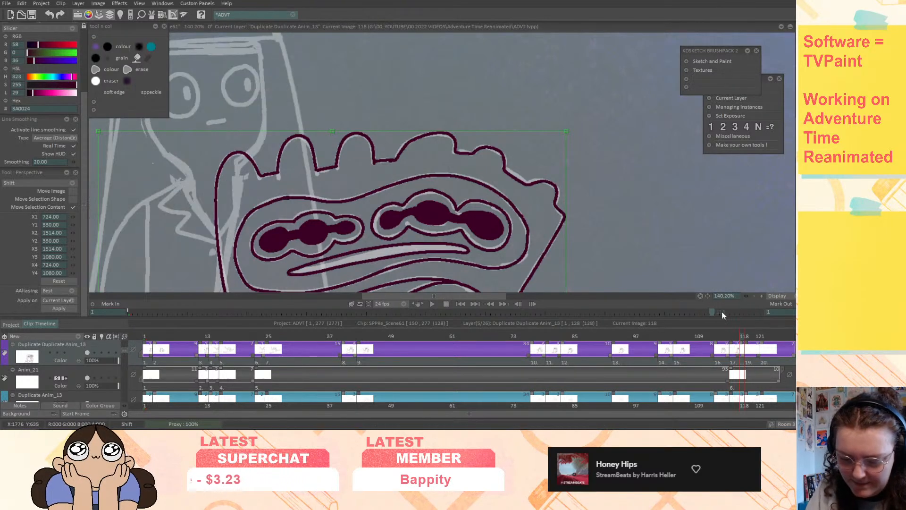
# - Skew the separated frame 118 drawing slightly to the right from its top edge and apply the transformation
pyautogui.moveTo(338, 130); pyautogui.dragTo(355, 126)
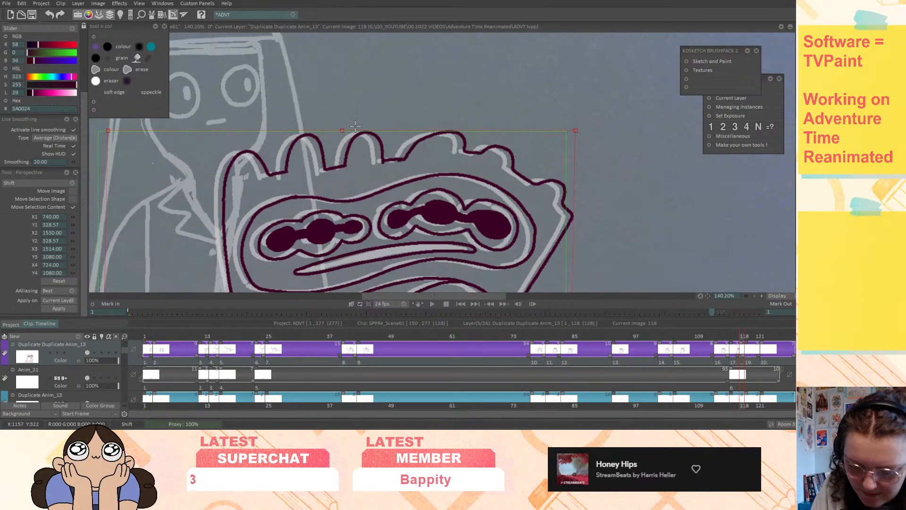
pyautogui.click(59, 308)
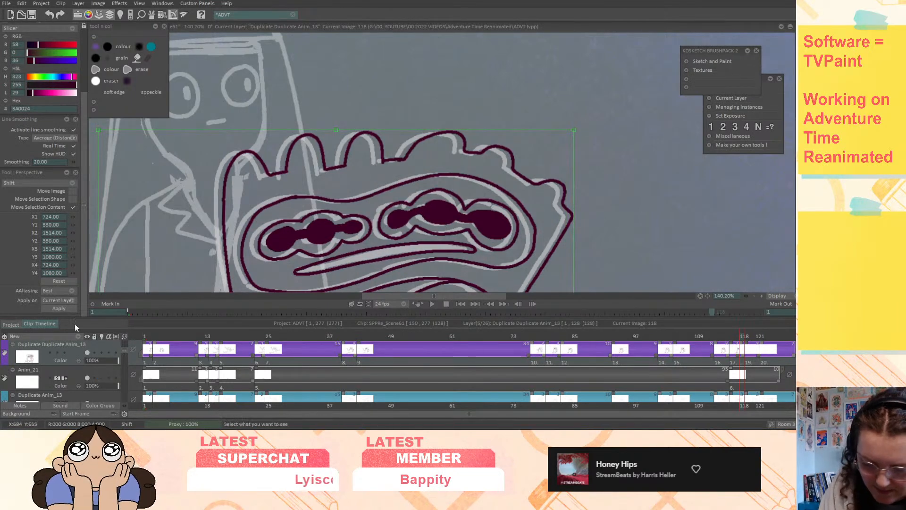
pyautogui.moveTo(742, 337); pyautogui.dragTo(741, 338)
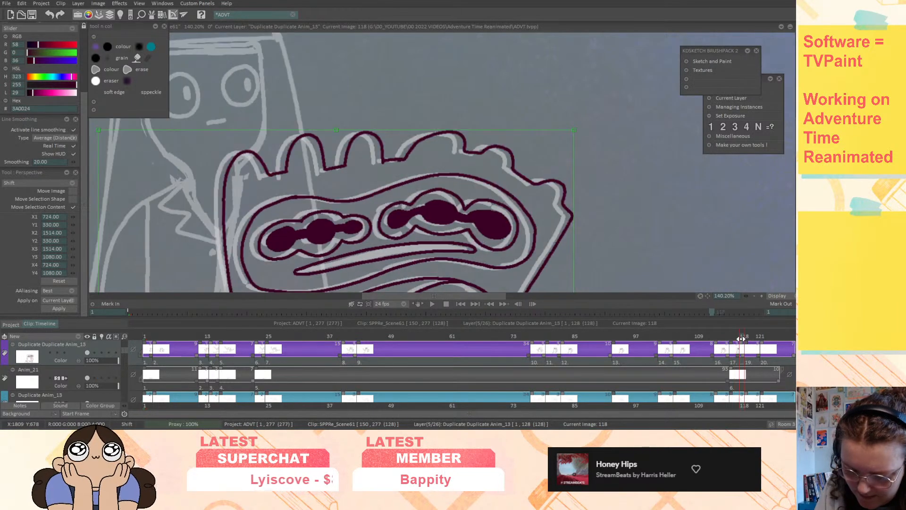
# - Set the Perspective antialiasing to None, skew the frame 117 drawing slightly to the right and compare it with frame 116
pyautogui.click(71, 291)
pyautogui.click(86, 278)
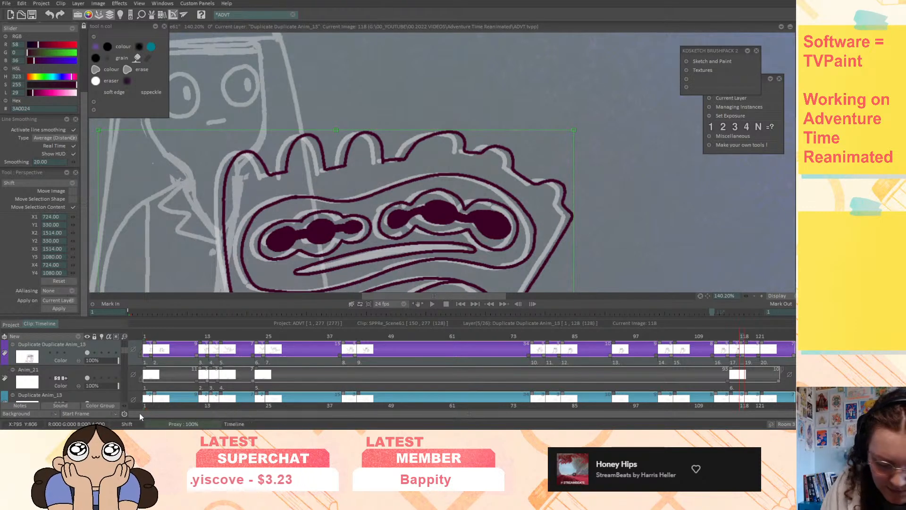
pyautogui.click(735, 362)
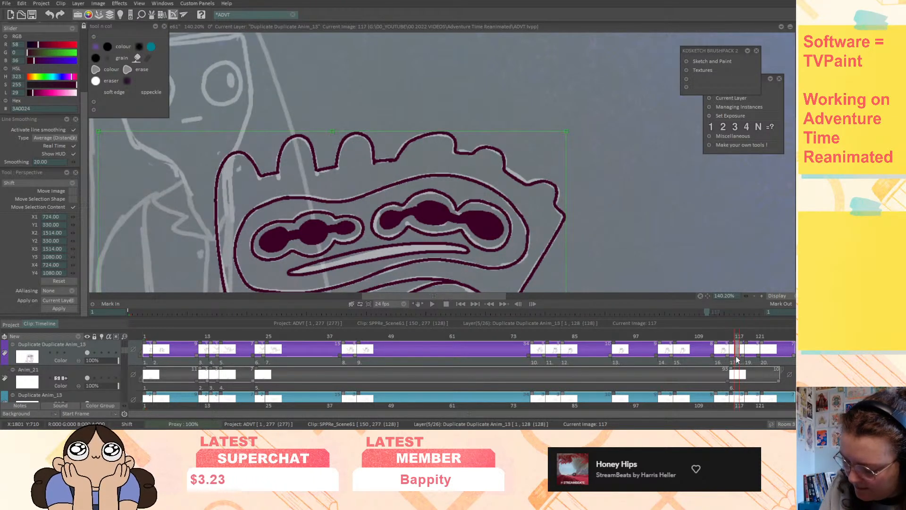
pyautogui.moveTo(738, 355)
pyautogui.mouseDown()
pyautogui.moveTo(745, 345)
pyautogui.moveTo(739, 351)
pyautogui.mouseUp()
pyautogui.click(733, 355)
pyautogui.click(755, 362)
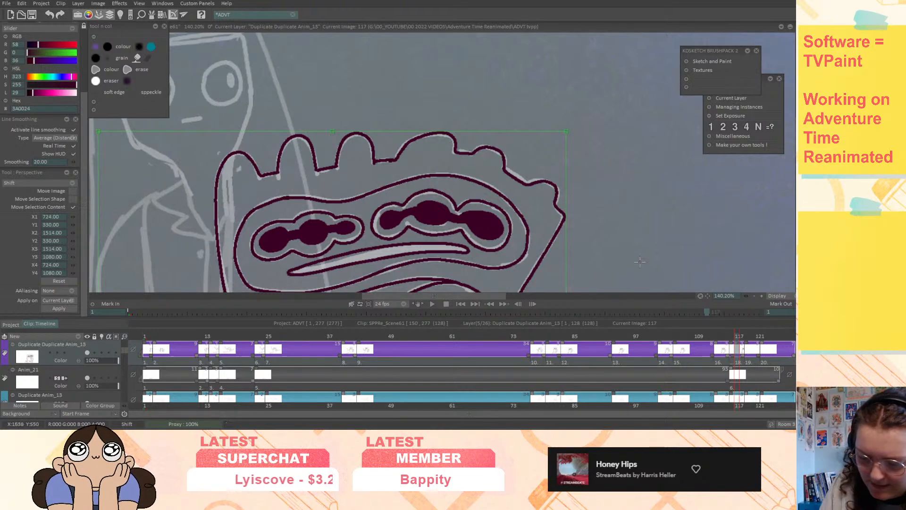
pyautogui.moveTo(334, 132); pyautogui.dragTo(343, 130)
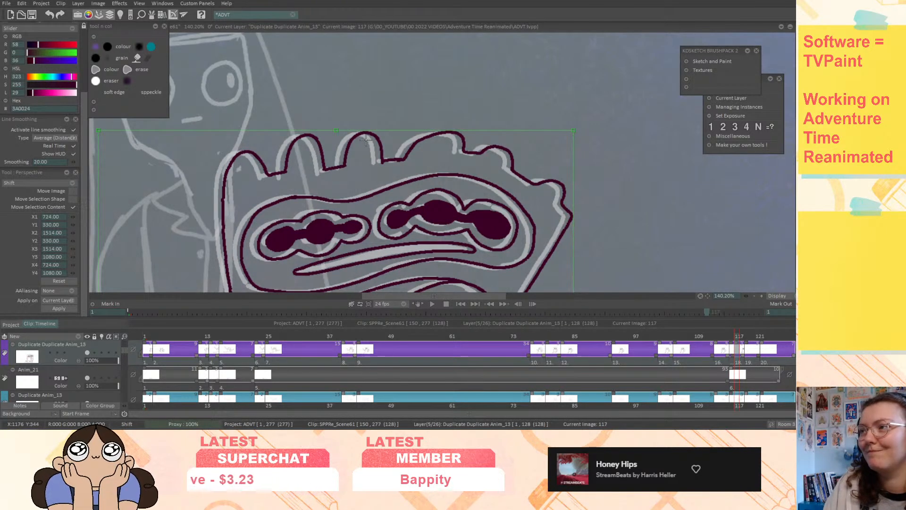
pyautogui.moveTo(736, 337); pyautogui.dragTo(735, 340)
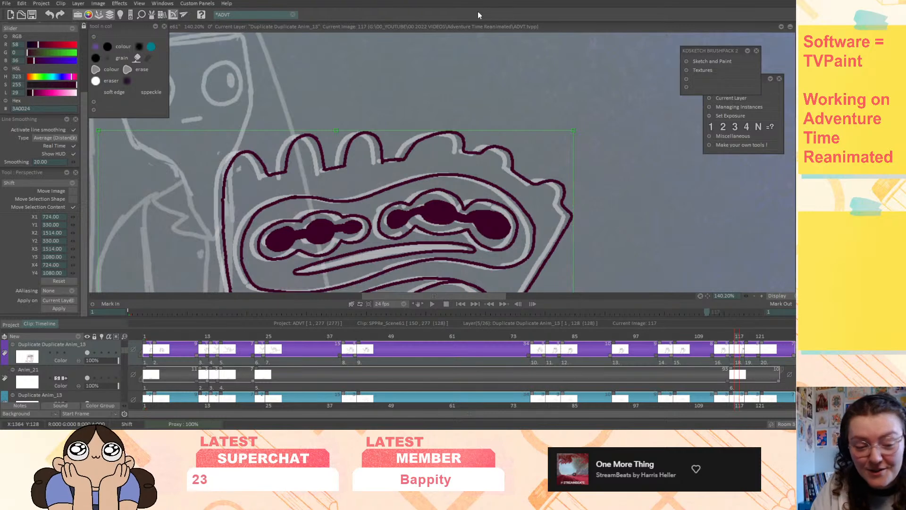
pyautogui.press('Left')
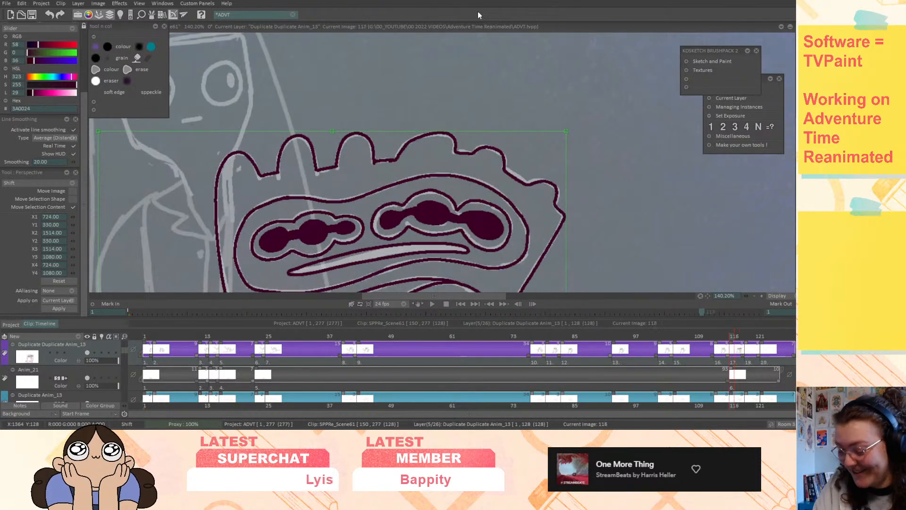
pyautogui.moveTo(730, 336)
pyautogui.mouseDown()
pyautogui.moveTo(749, 334)
pyautogui.moveTo(740, 330)
pyautogui.mouseUp()
# - Switch back to freehand drawing with the Pencil Brush and flip between the neighbouring drawings around frame 117
pyautogui.moveTo(104, 283); pyautogui.dragTo(151, 139, button='middle')
pyautogui.moveTo(84, 136); pyautogui.dragTo(83, 32)
pyautogui.click(13, 50)
pyautogui.click(24, 62)
pyautogui.moveTo(621, 142); pyautogui.dragTo(597, 194, button='middle')
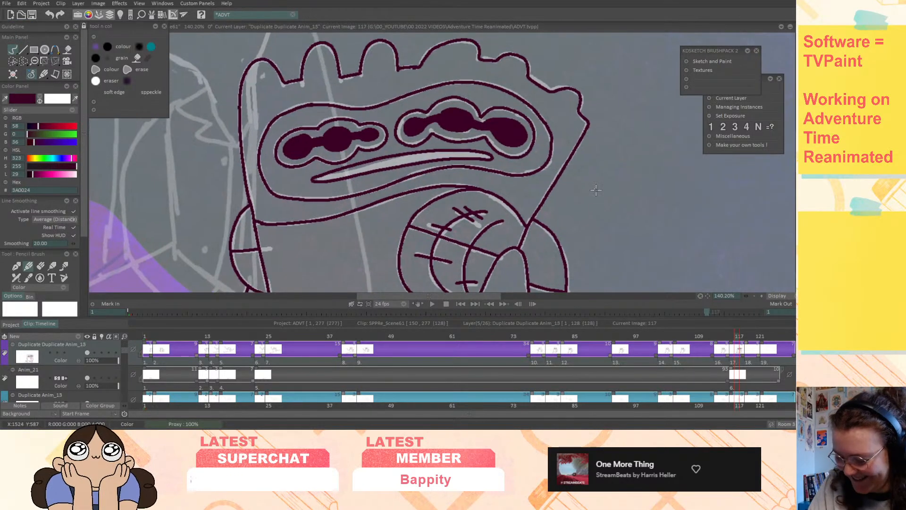
pyautogui.hotkey('ctrl', 'Left')
pyautogui.hotkey('ctrl', 'Left')
pyautogui.hotkey('ctrl', 'Right')
pyautogui.hotkey('ctrl', 'Right')
pyautogui.hotkey('ctrl', 'Right')
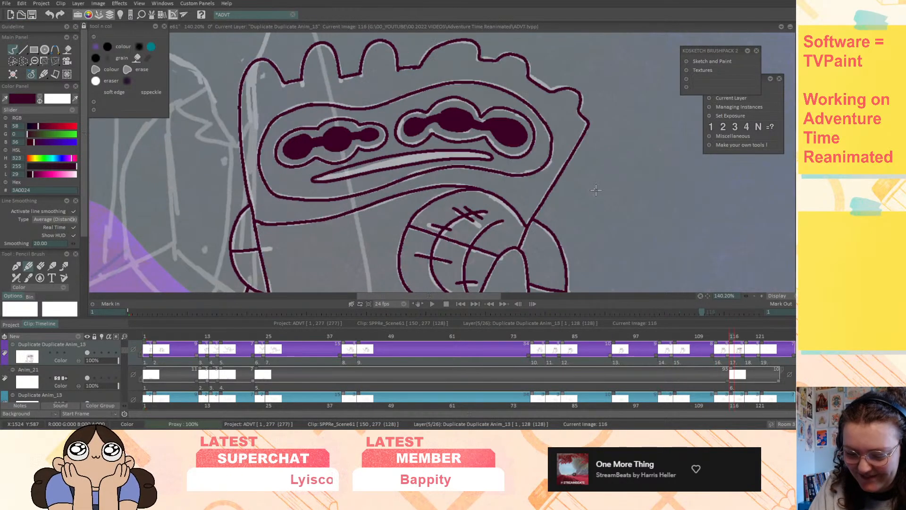
# - Open the SPPRe_Scene41 clip, fit it to the view and play it to review the coloured animation
pyautogui.click(11, 325)
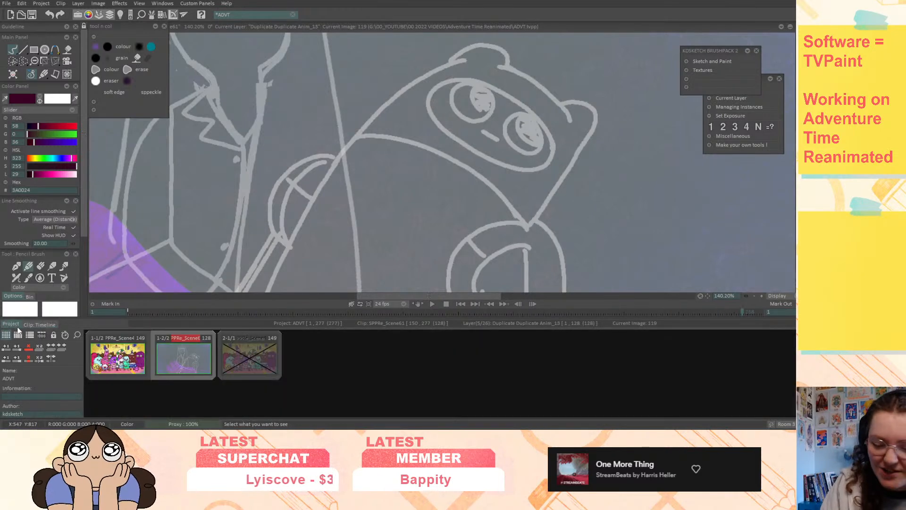
pyautogui.click(121, 369)
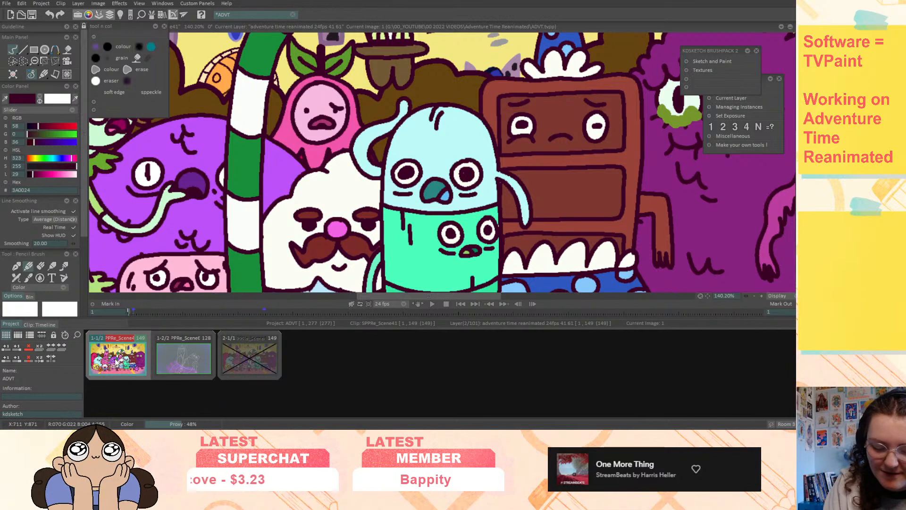
pyautogui.doubleClick(128, 366)
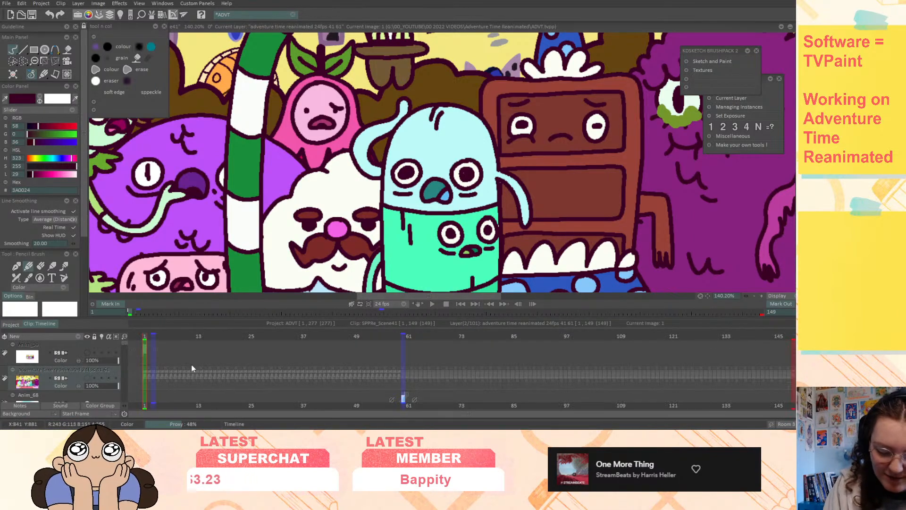
pyautogui.click(795, 296)
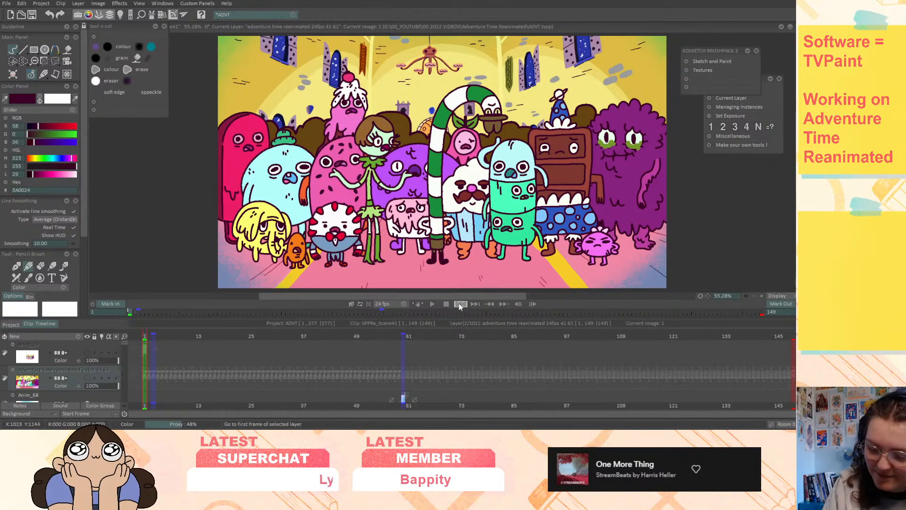
pyautogui.click(433, 304)
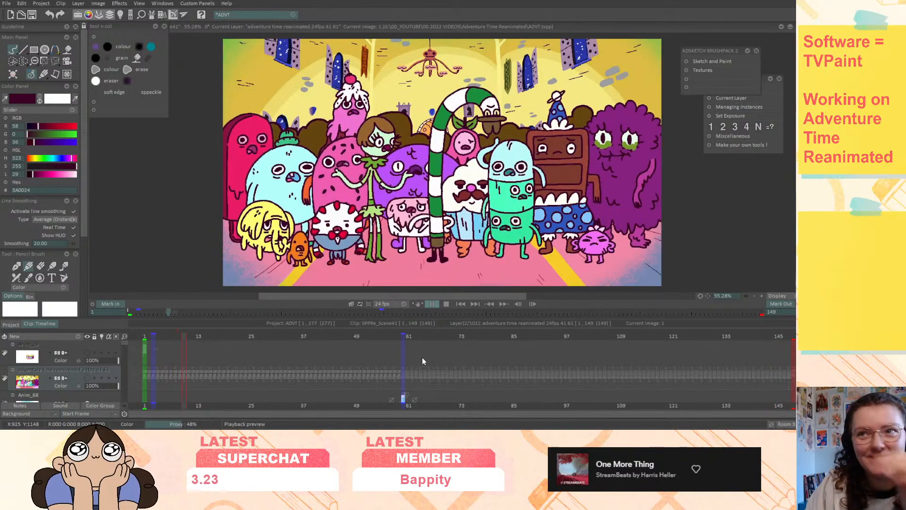
pyautogui.click(433, 305)
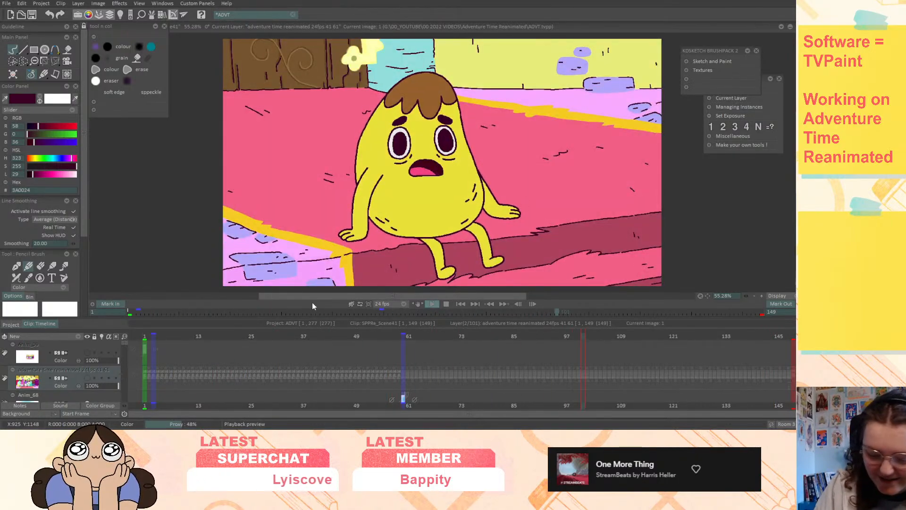
# - Save the project and reopen the timeline of the SPPRe_Scene61 clip
pyautogui.hotkey('ctrl', 's')
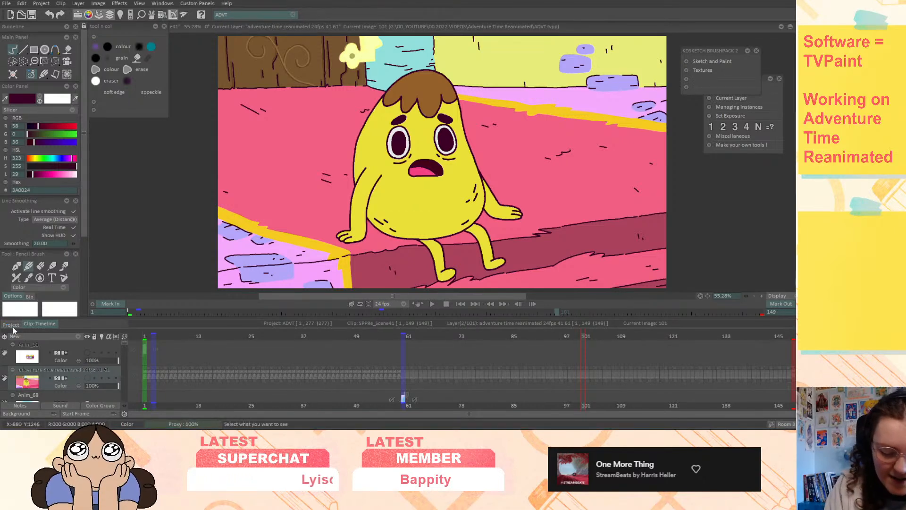
pyautogui.click(10, 325)
pyautogui.doubleClick(191, 371)
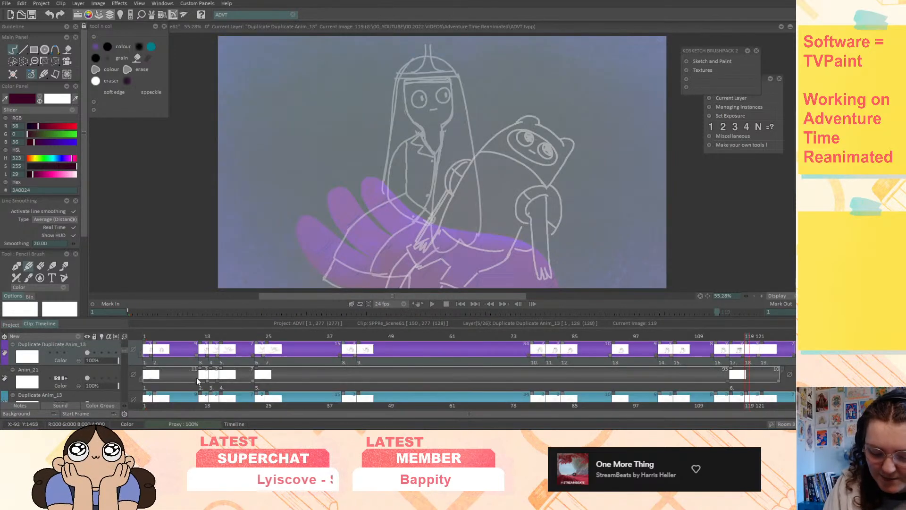
# - Ink the missing lower body line between the two arms on drawings 14, 15 and 16, from frame 102 to frame 113
pyautogui.moveTo(205, 336)
pyautogui.mouseDown()
pyautogui.moveTo(457, 352)
pyautogui.moveTo(758, 353)
pyautogui.moveTo(737, 358)
pyautogui.moveTo(747, 357)
pyautogui.moveTo(734, 399)
pyautogui.moveTo(591, 392)
pyautogui.mouseUp()
pyautogui.press('Right')
pyautogui.press('Right')
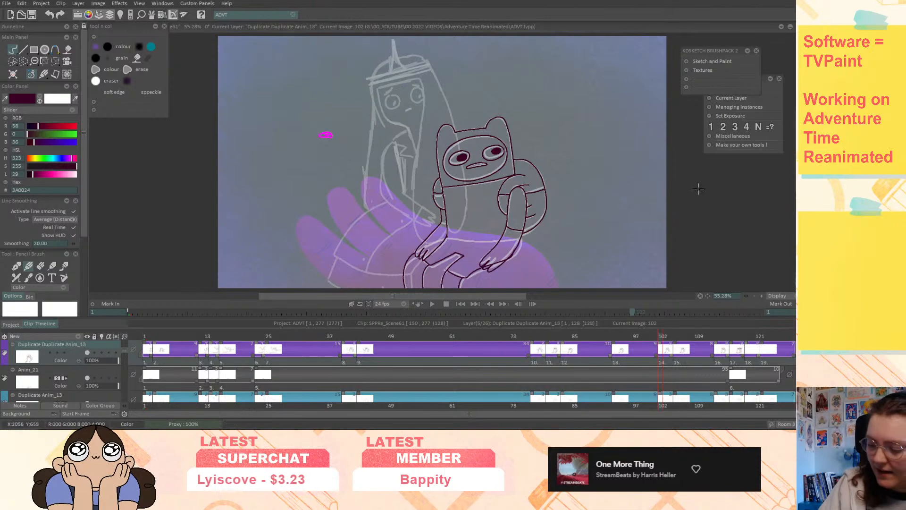
pyautogui.moveTo(744, 297); pyautogui.dragTo(807, 294)
pyautogui.moveTo(707, 295); pyautogui.dragTo(677, 232)
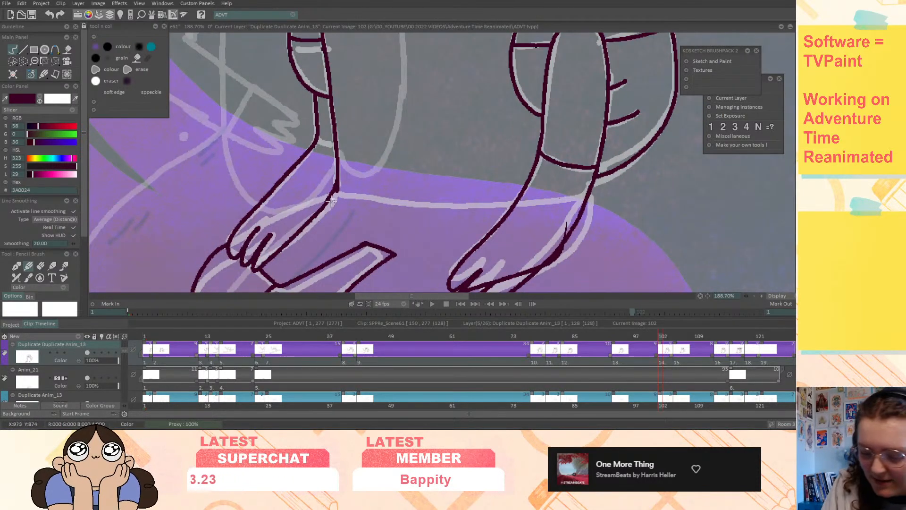
pyautogui.moveTo(360, 196); pyautogui.dragTo(511, 203)
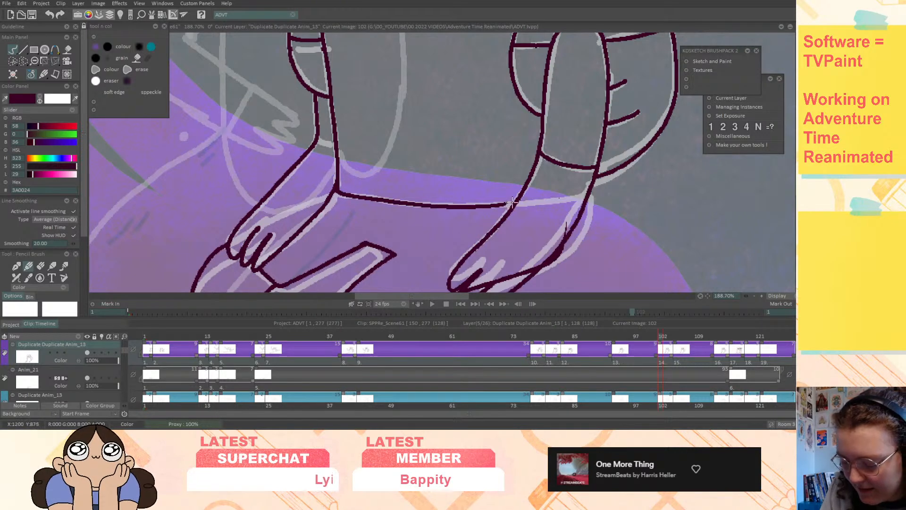
pyautogui.hotkey('ctrl', 'Right')
pyautogui.moveTo(340, 188)
pyautogui.mouseDown()
pyautogui.moveTo(415, 202)
pyautogui.moveTo(510, 198)
pyautogui.mouseUp()
pyautogui.hotkey('ctrl', 'Right')
pyautogui.moveTo(331, 191); pyautogui.dragTo(498, 205)
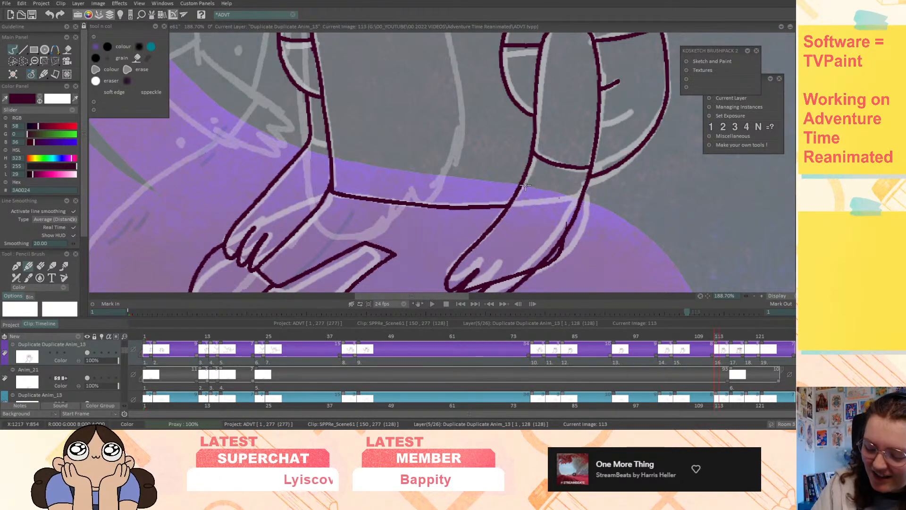
# - Ink the tilted oval face outline of the bear-hat character over the rough sketch at frame 119, redoing the first stroke
pyautogui.moveTo(648, 128)
pyautogui.mouseDown(button='middle')
pyautogui.moveTo(627, 174)
pyautogui.moveTo(613, 163)
pyautogui.mouseUp(button='middle')
pyautogui.press('Right')
pyautogui.press('Right')
pyautogui.press('Right')
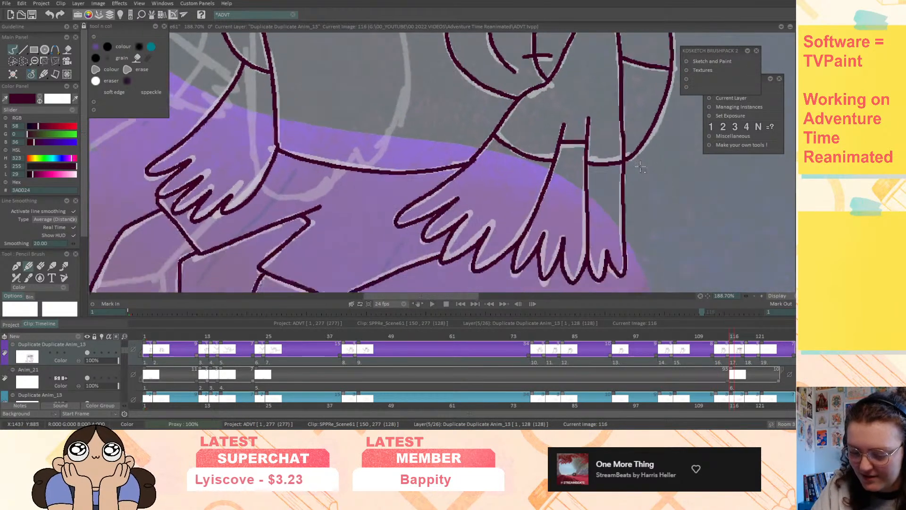
pyautogui.click(746, 295)
pyautogui.press('Right')
pyautogui.press('Right')
pyautogui.press('Right')
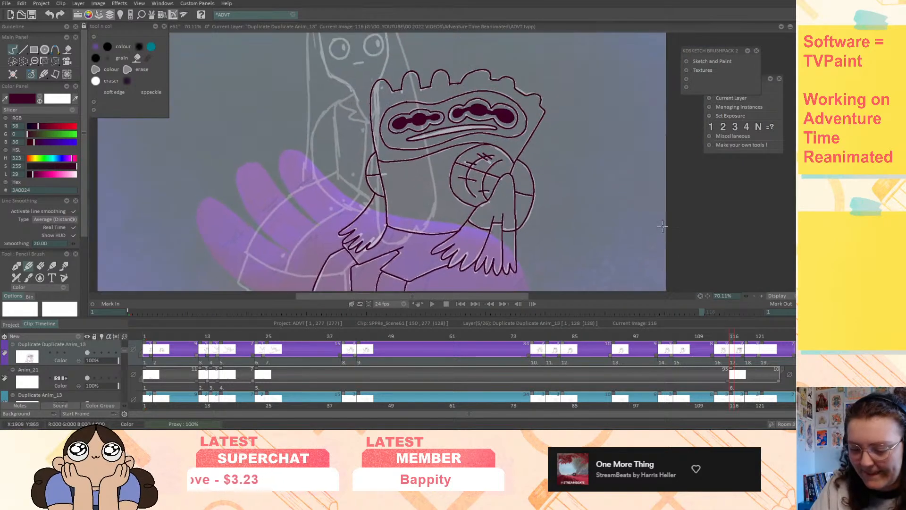
pyautogui.moveTo(746, 295); pyautogui.dragTo(783, 293)
pyautogui.moveTo(675, 107); pyautogui.dragTo(614, 271, button='middle')
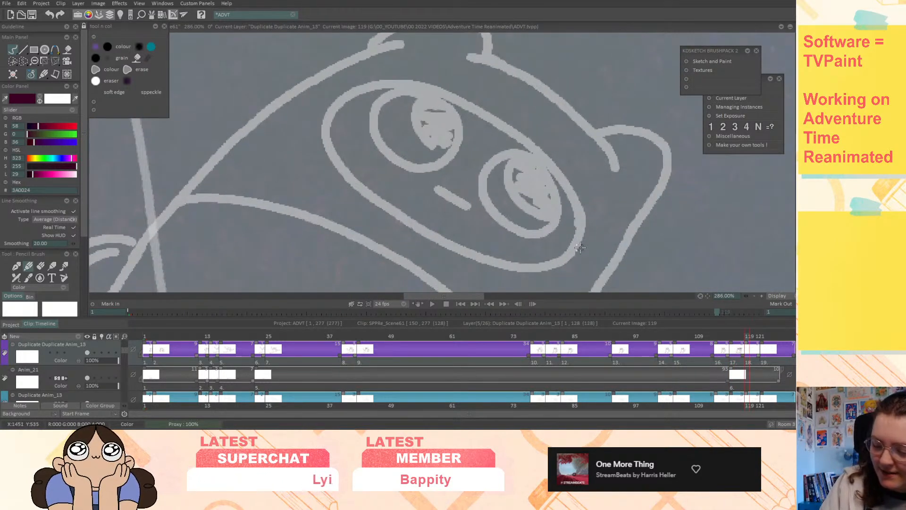
pyautogui.moveTo(586, 232)
pyautogui.mouseDown()
pyautogui.moveTo(568, 172)
pyautogui.moveTo(514, 115)
pyautogui.moveTo(427, 75)
pyautogui.moveTo(330, 98)
pyautogui.moveTo(330, 174)
pyautogui.moveTo(439, 245)
pyautogui.moveTo(534, 277)
pyautogui.moveTo(580, 256)
pyautogui.moveTo(582, 243)
pyautogui.moveTo(540, 275)
pyautogui.moveTo(465, 257)
pyautogui.moveTo(396, 213)
pyautogui.mouseUp()
pyautogui.hotkey('ctrl', 'z')
pyautogui.moveTo(344, 160)
pyautogui.mouseDown()
pyautogui.moveTo(336, 97)
pyautogui.moveTo(398, 79)
pyautogui.moveTo(450, 97)
pyautogui.moveTo(547, 160)
pyautogui.moveTo(574, 191)
pyautogui.moveTo(587, 225)
pyautogui.moveTo(580, 251)
pyautogui.mouseUp()
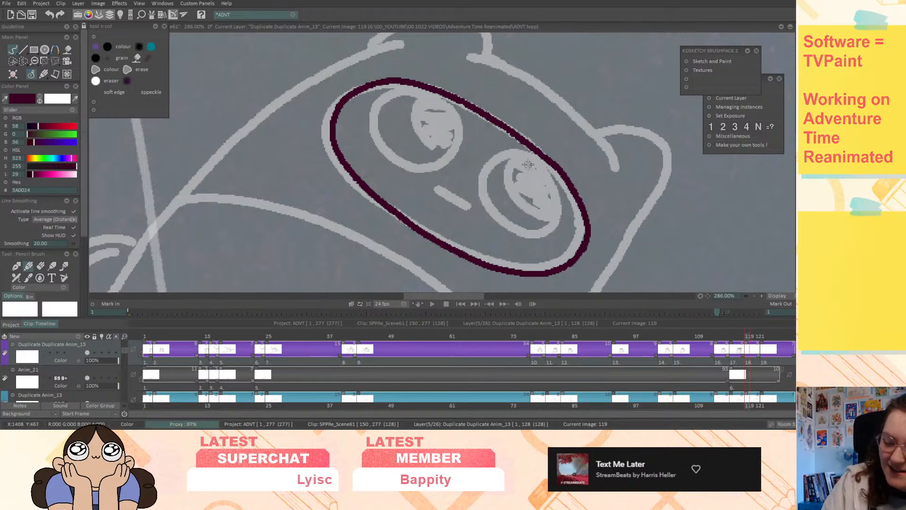
# - Ink both round eyes inside the face outline at frame 119 and fill the pupils with the dark line colour
pyautogui.moveTo(540, 163)
pyautogui.mouseDown()
pyautogui.moveTo(518, 155)
pyautogui.moveTo(485, 196)
pyautogui.moveTo(484, 213)
pyautogui.moveTo(520, 155)
pyautogui.moveTo(483, 180)
pyautogui.moveTo(520, 228)
pyautogui.moveTo(564, 207)
pyautogui.moveTo(551, 163)
pyautogui.moveTo(535, 212)
pyautogui.moveTo(567, 213)
pyautogui.moveTo(568, 196)
pyautogui.mouseUp()
pyautogui.hotkey('ctrl', 'z')
pyautogui.press('f')
pyautogui.click(541, 186)
pyautogui.press('d')
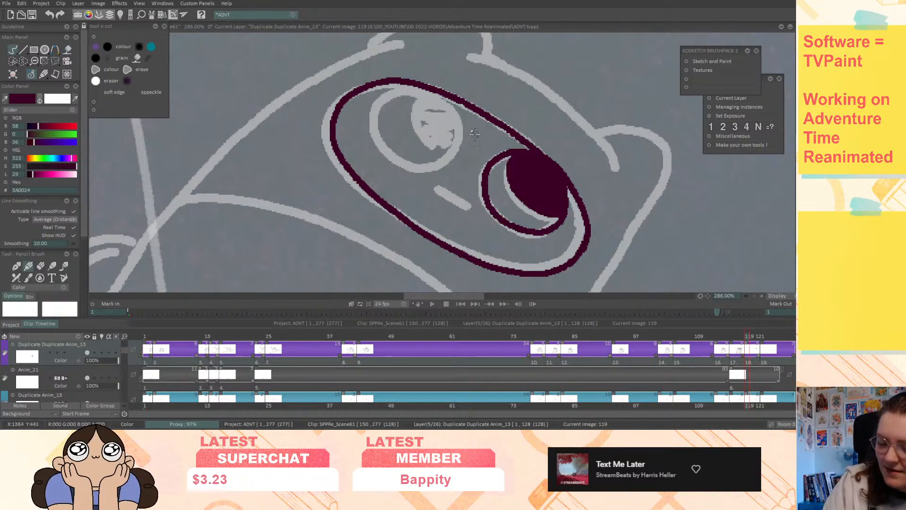
pyautogui.moveTo(446, 105)
pyautogui.mouseDown()
pyautogui.moveTo(407, 86)
pyautogui.moveTo(366, 128)
pyautogui.moveTo(415, 173)
pyautogui.moveTo(449, 166)
pyautogui.moveTo(463, 123)
pyautogui.moveTo(438, 81)
pyautogui.moveTo(415, 130)
pyautogui.moveTo(456, 149)
pyautogui.mouseUp()
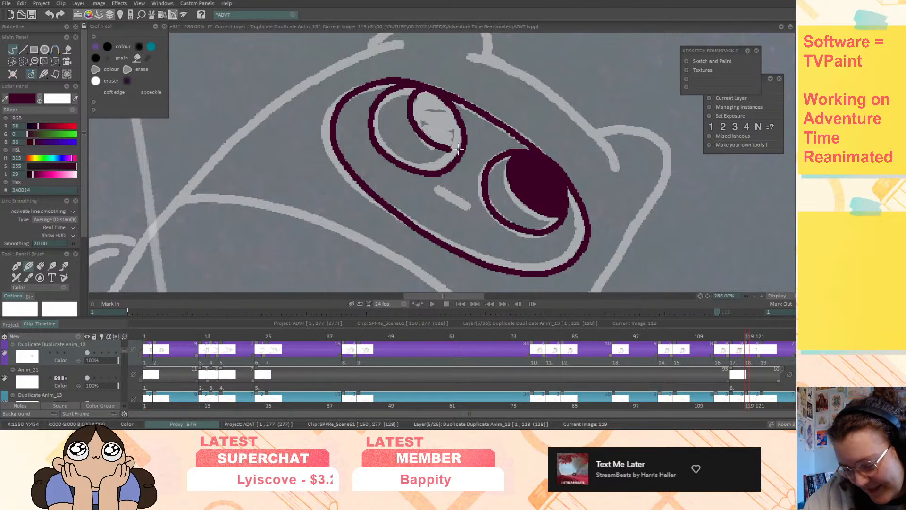
pyautogui.press('f')
pyautogui.click(443, 124)
# - Ink the short mouth line between the eyes, the bear hat's top edge and its ear over the sketch
pyautogui.moveTo(566, 182)
pyautogui.mouseDown(button='middle')
pyautogui.moveTo(602, 163)
pyautogui.moveTo(597, 157)
pyautogui.mouseUp(button='middle')
pyautogui.press('b')
pyautogui.moveTo(465, 163); pyautogui.dragTo(493, 178)
pyautogui.moveTo(701, 124); pyautogui.dragTo(620, 185, button='middle')
pyautogui.moveTo(421, 93)
pyautogui.mouseDown()
pyautogui.moveTo(537, 164)
pyautogui.moveTo(561, 204)
pyautogui.mouseUp()
pyautogui.moveTo(558, 166)
pyautogui.mouseDown()
pyautogui.moveTo(614, 189)
pyautogui.moveTo(608, 226)
pyautogui.mouseUp()
# - Ink the hat's side edge from the ear down to the shoulder and the upper curve of the puffed sleeve
pyautogui.moveTo(629, 214); pyautogui.dragTo(644, 108, button='middle')
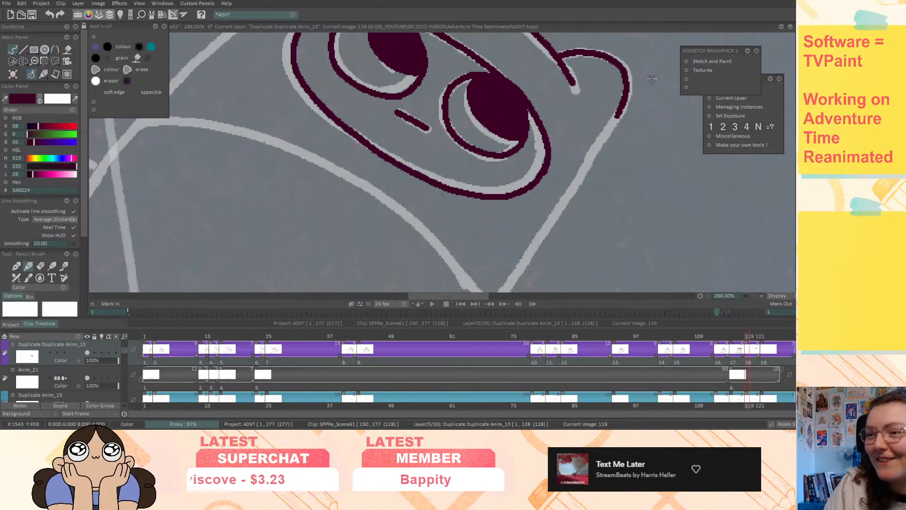
pyautogui.moveTo(617, 113); pyautogui.dragTo(568, 189)
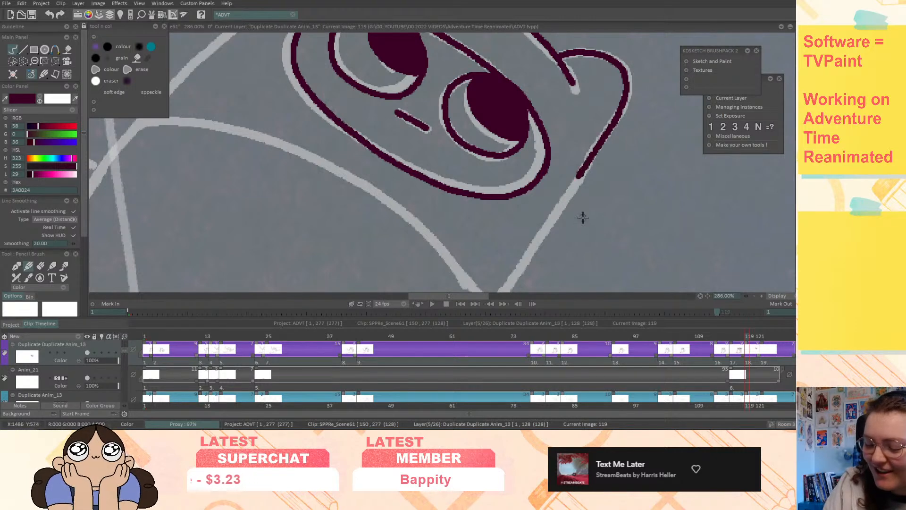
pyautogui.moveTo(578, 221); pyautogui.dragTo(643, 86, button='middle')
pyautogui.moveTo(652, 45); pyautogui.dragTo(569, 170)
pyautogui.moveTo(623, 214); pyautogui.dragTo(630, 144, button='middle')
pyautogui.moveTo(588, 108)
pyautogui.mouseDown()
pyautogui.moveTo(542, 97)
pyautogui.moveTo(453, 130)
pyautogui.moveTo(411, 195)
pyautogui.mouseUp()
pyautogui.moveTo(582, 213); pyautogui.dragTo(531, 135, button='middle')
pyautogui.moveTo(537, 73)
pyautogui.mouseDown()
pyautogui.moveTo(500, 68)
pyautogui.moveTo(428, 107)
pyautogui.moveTo(411, 160)
pyautogui.moveTo(438, 187)
pyautogui.mouseUp()
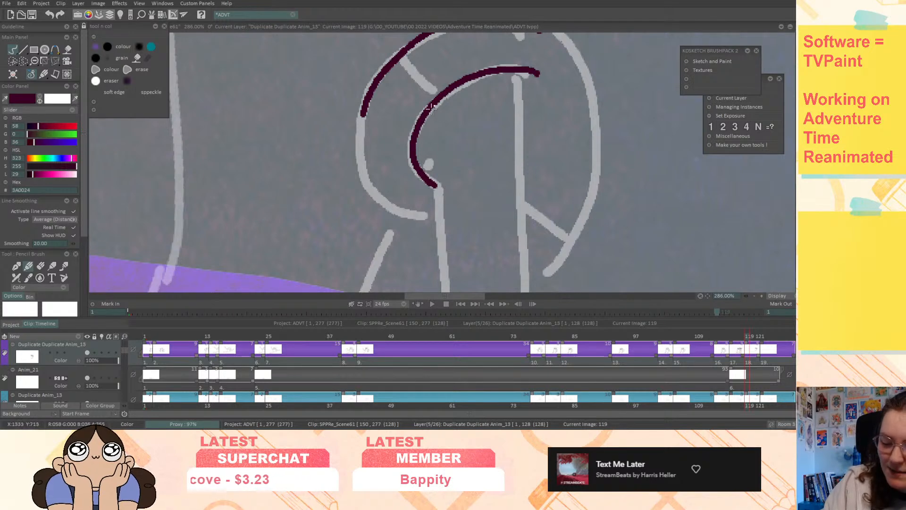
pyautogui.moveTo(437, 109); pyautogui.dragTo(438, 221)
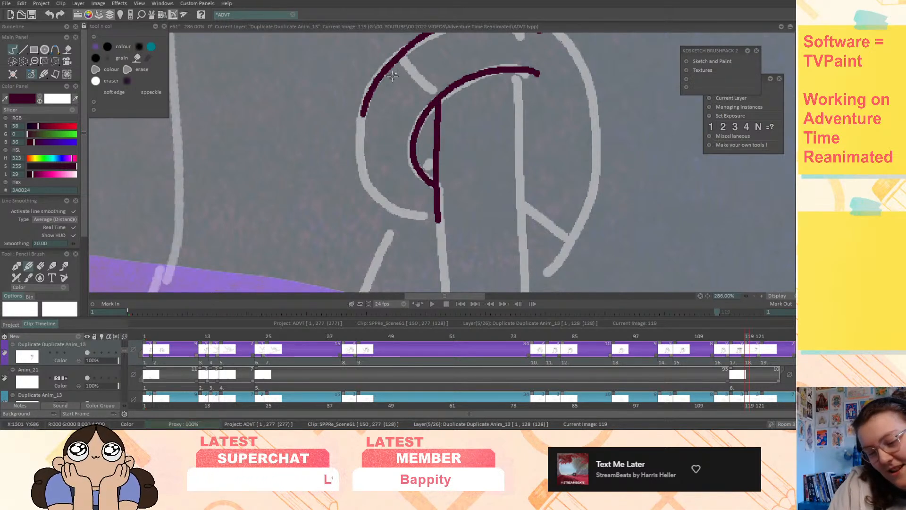
pyautogui.hotkey('ctrl', 'z')
pyautogui.hotkey('ctrl', 'z')
# - Ink the near arm's inner edge, the puffed sleeve's lower curve and the stripe across it, redoing the stripe
pyautogui.moveTo(525, 72)
pyautogui.mouseDown()
pyautogui.moveTo(473, 71)
pyautogui.moveTo(437, 114)
pyautogui.moveTo(438, 242)
pyautogui.mouseUp()
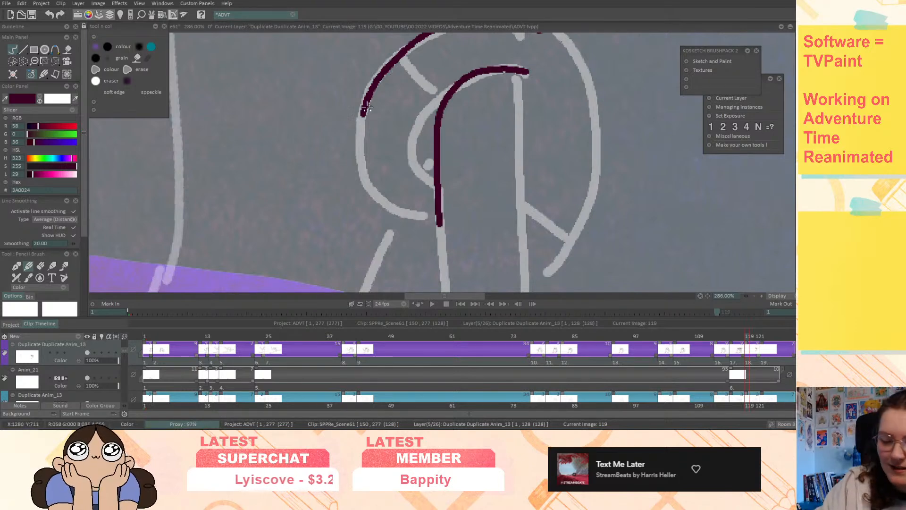
pyautogui.moveTo(361, 115)
pyautogui.mouseDown()
pyautogui.moveTo(364, 182)
pyautogui.moveTo(401, 213)
pyautogui.moveTo(452, 218)
pyautogui.mouseUp()
pyautogui.moveTo(521, 162); pyautogui.dragTo(513, 242, button='middle')
pyautogui.moveTo(379, 136); pyautogui.dragTo(423, 183)
pyautogui.moveTo(539, 201)
pyautogui.mouseDown(button='middle')
pyautogui.moveTo(376, 104)
pyautogui.moveTo(431, 121)
pyautogui.mouseUp(button='middle')
pyautogui.hotkey('ctrl', 'z')
pyautogui.moveTo(273, 74); pyautogui.dragTo(315, 123)
# - Ink the edges of the near arm and the fingers of its hand, comparing the pose with the previous drawing
pyautogui.press('Left')
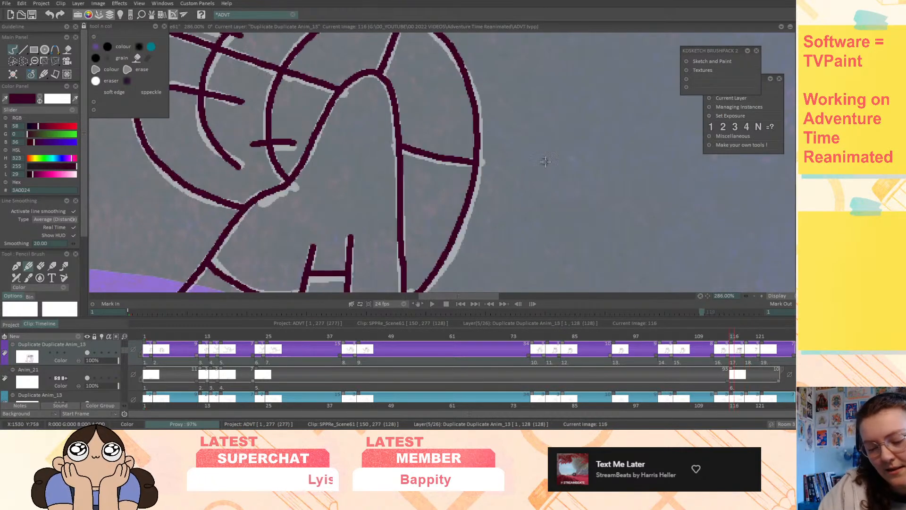
pyautogui.press('Right')
pyautogui.moveTo(550, 166); pyautogui.dragTo(621, 192, button='middle')
pyautogui.moveTo(745, 296); pyautogui.dragTo(684, 316)
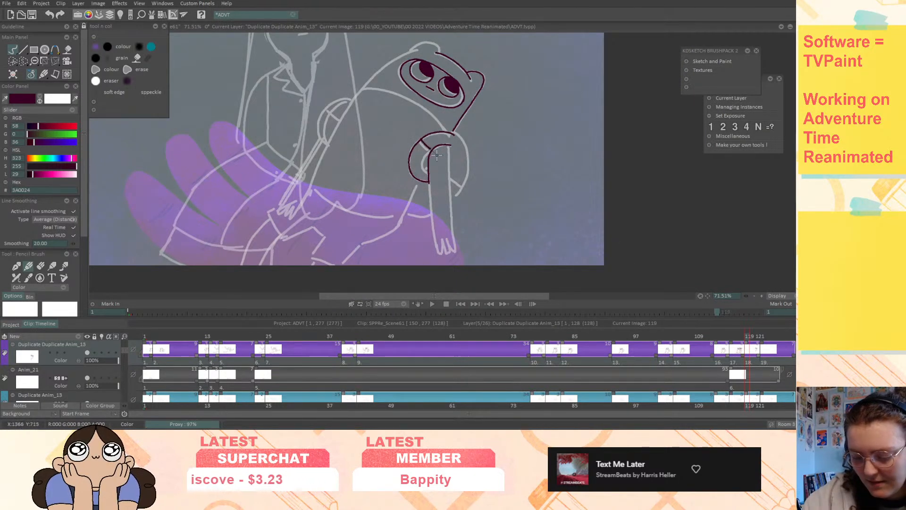
pyautogui.press('Left')
pyautogui.press('Right')
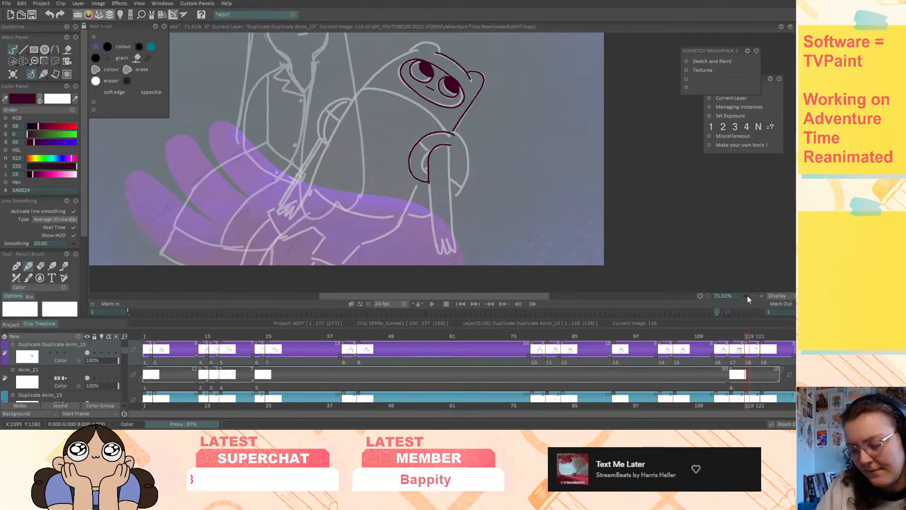
pyautogui.moveTo(748, 296); pyautogui.dragTo(764, 282)
pyautogui.moveTo(701, 296); pyautogui.dragTo(724, 265)
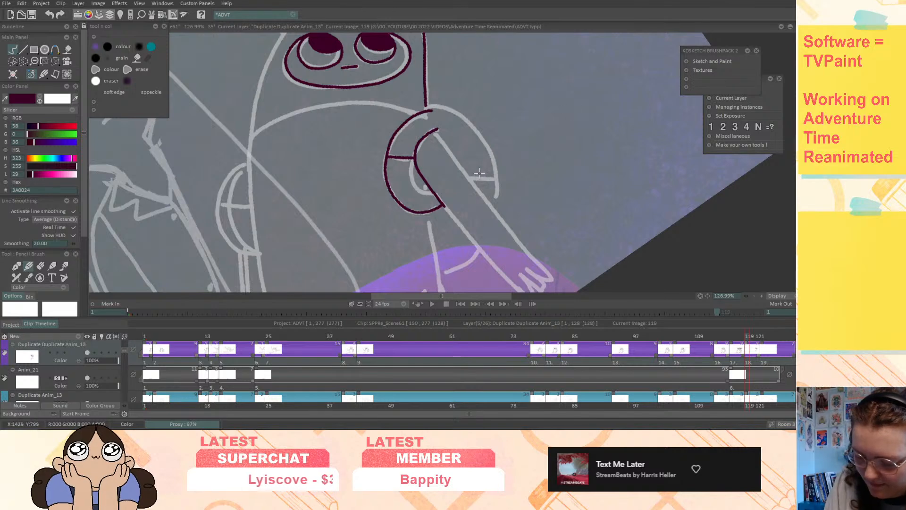
pyautogui.moveTo(433, 130)
pyautogui.mouseDown()
pyautogui.moveTo(517, 236)
pyautogui.moveTo(483, 171)
pyautogui.mouseUp()
pyautogui.moveTo(384, 146)
pyautogui.mouseDown()
pyautogui.moveTo(474, 234)
pyautogui.moveTo(479, 217)
pyautogui.moveTo(461, 181)
pyautogui.mouseUp()
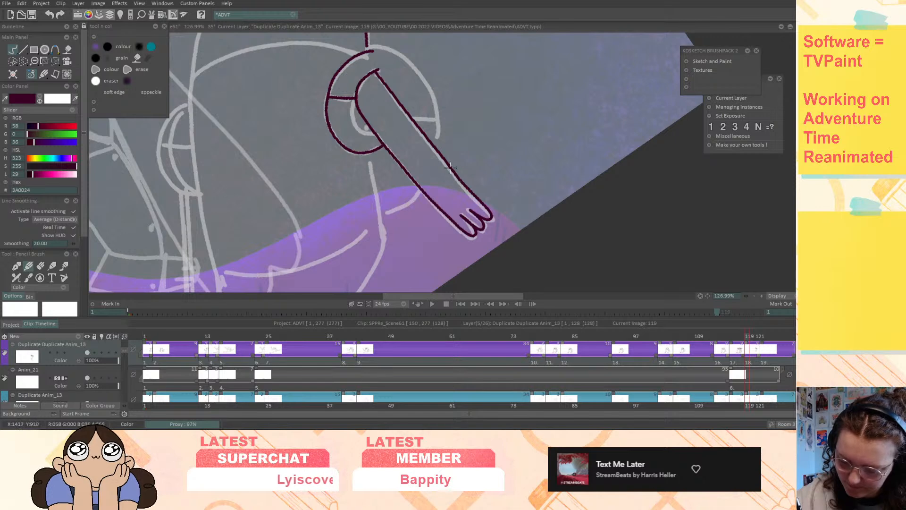
# - Ink the band across the near forearm, checking it against the previous drawing and redoing the line once
pyautogui.press('Left')
pyautogui.press('Left')
pyautogui.press('Left')
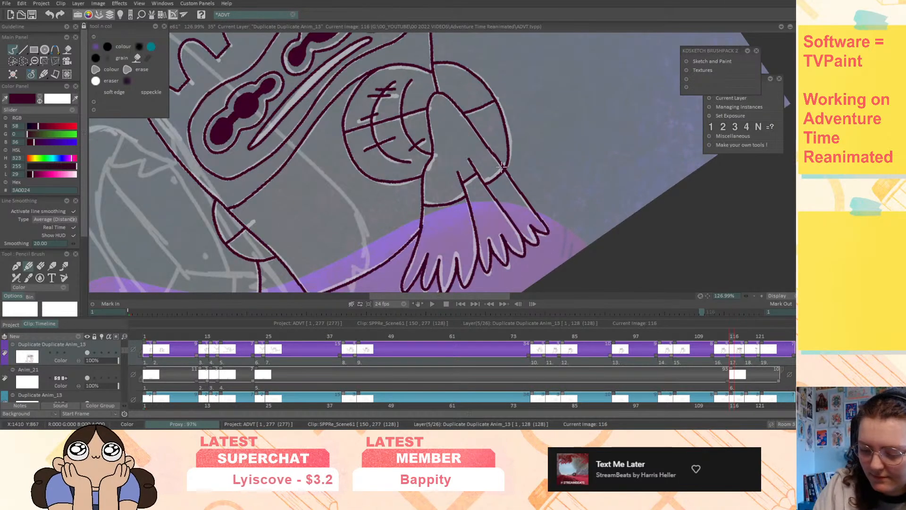
pyautogui.press('Right')
pyautogui.press('Right')
pyautogui.press('Right')
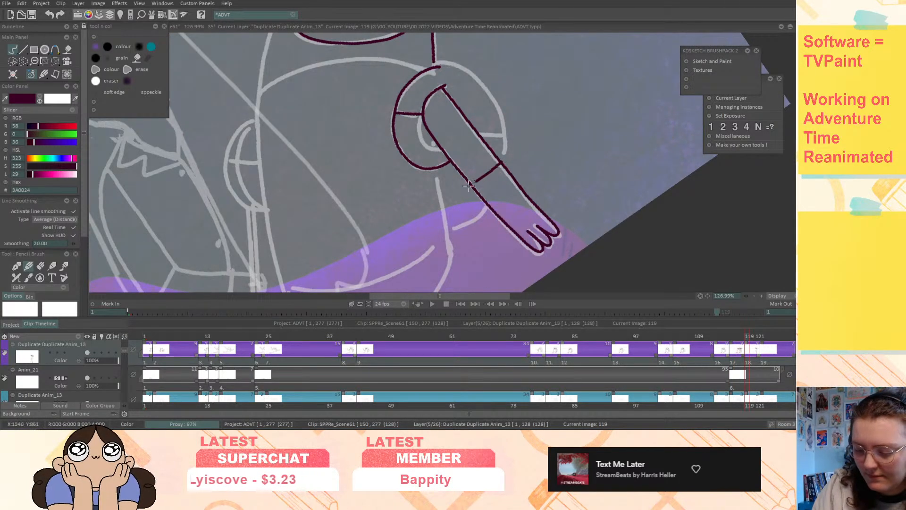
pyautogui.moveTo(552, 177); pyautogui.dragTo(557, 175, button='middle')
pyautogui.hotkey('ctrl', 'z')
pyautogui.moveTo(503, 159); pyautogui.dragTo(473, 181)
pyautogui.moveTo(583, 143); pyautogui.dragTo(581, 151, button='middle')
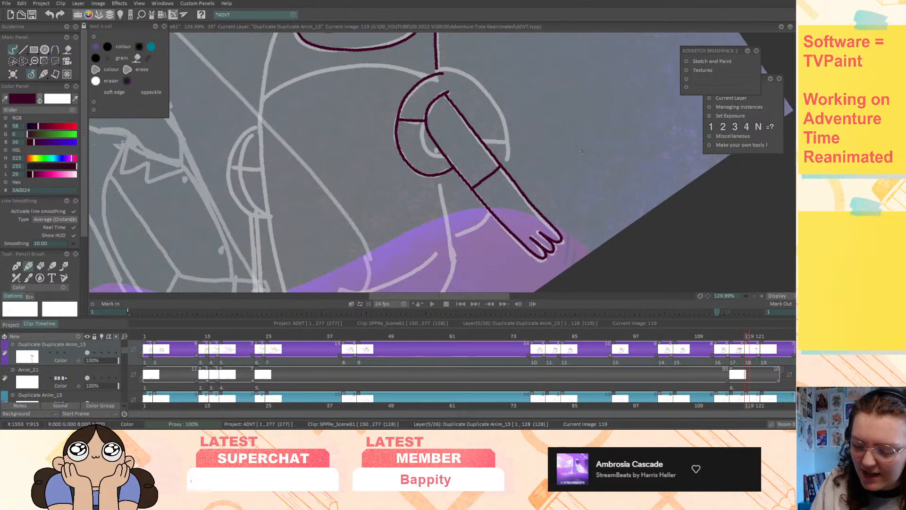
# - Ink the curved shirt hem beside the near forearm and the outer curve of the puffed sleeve, redoing the sleeve stroke
pyautogui.moveTo(746, 296); pyautogui.dragTo(720, 326)
pyautogui.moveTo(700, 296); pyautogui.dragTo(653, 68)
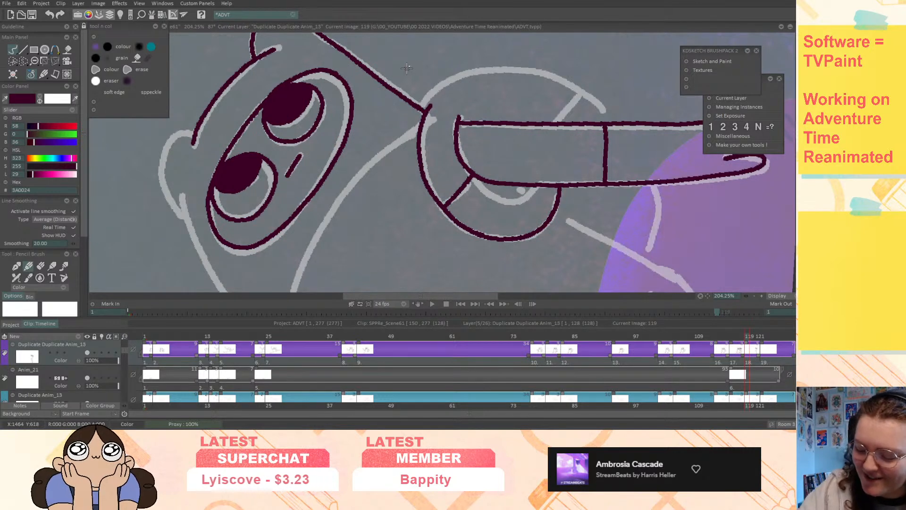
pyautogui.moveTo(647, 257); pyautogui.dragTo(657, 186)
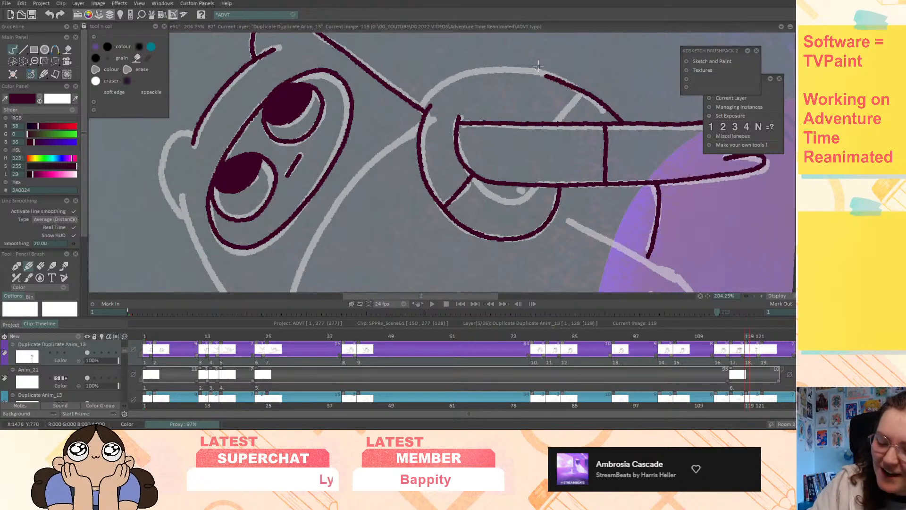
pyautogui.moveTo(701, 296); pyautogui.dragTo(269, 302)
pyautogui.moveTo(572, 239); pyautogui.dragTo(613, 114, button='middle')
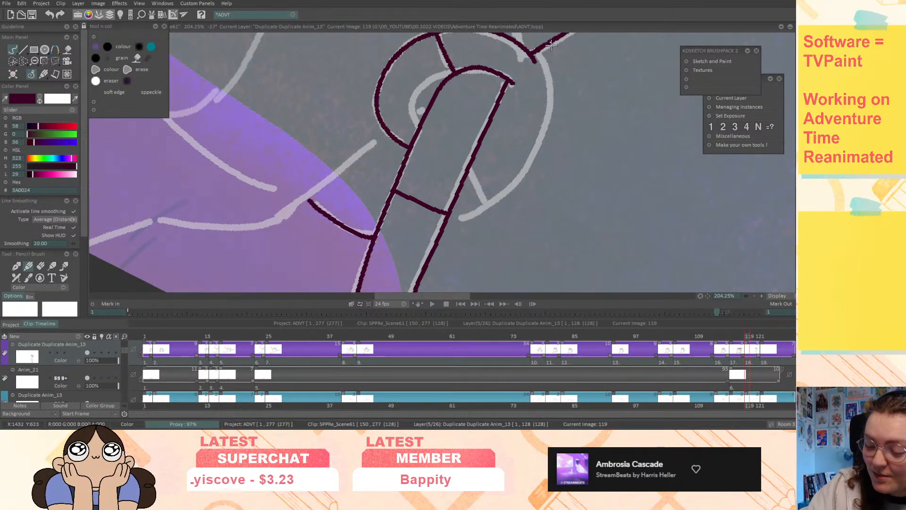
pyautogui.moveTo(545, 43)
pyautogui.mouseDown()
pyautogui.moveTo(563, 68)
pyautogui.moveTo(564, 105)
pyautogui.moveTo(524, 170)
pyautogui.moveTo(444, 229)
pyautogui.mouseUp()
pyautogui.hotkey('ctrl', 'z')
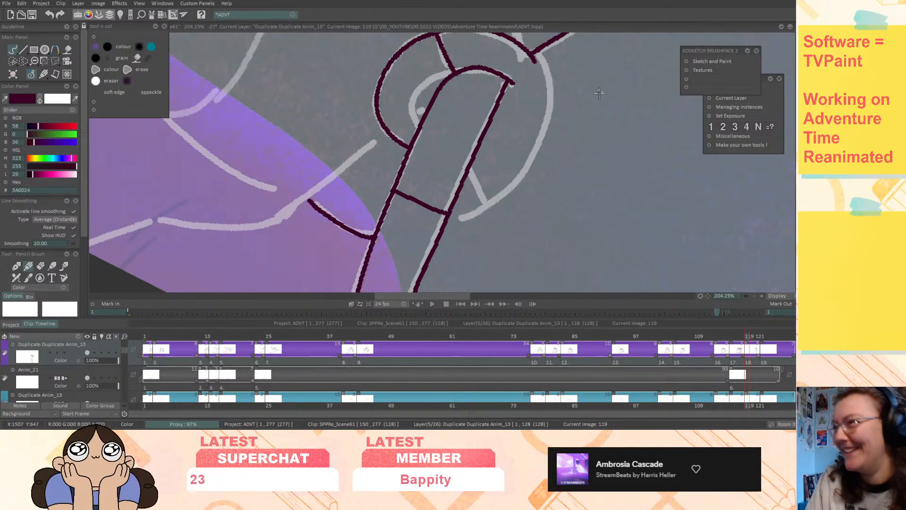
pyautogui.moveTo(578, 140); pyautogui.dragTo(572, 136, button='middle')
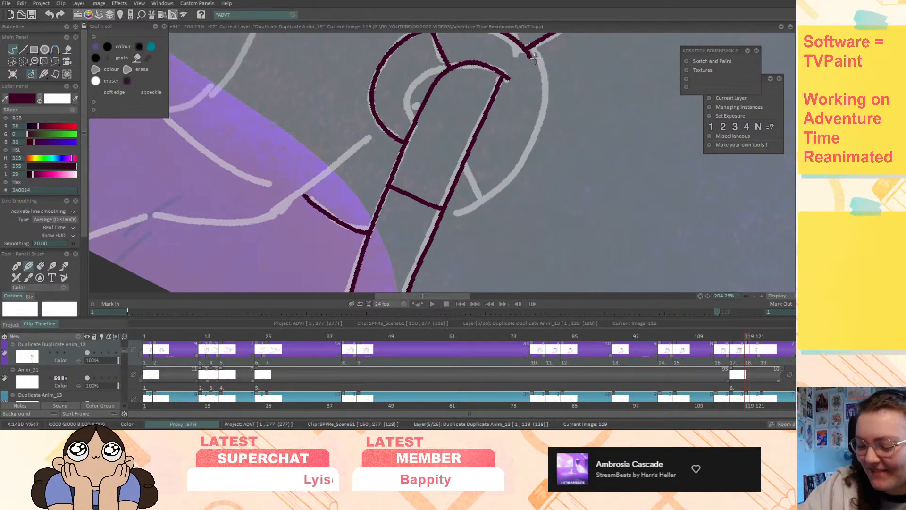
pyautogui.moveTo(543, 60)
pyautogui.mouseDown()
pyautogui.moveTo(548, 100)
pyautogui.moveTo(528, 155)
pyautogui.moveTo(488, 201)
pyautogui.moveTo(445, 226)
pyautogui.mouseUp()
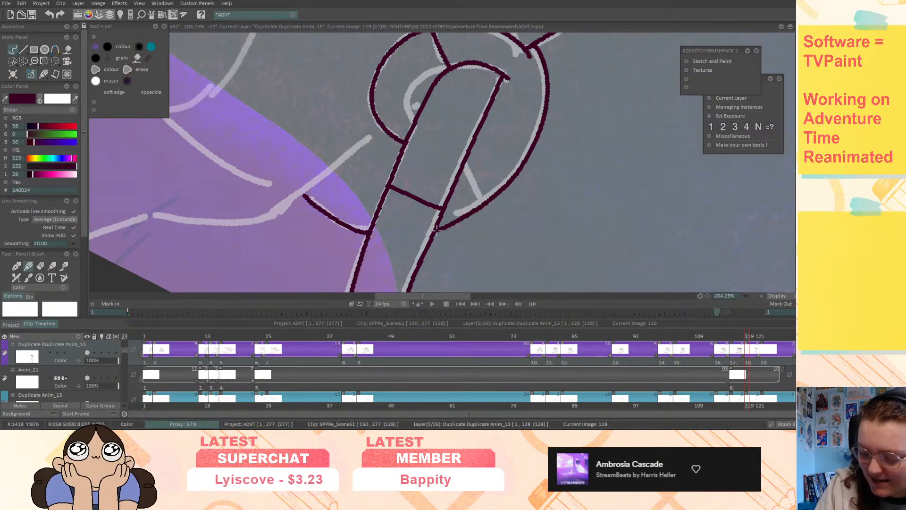
# - Ink the body line running down from the near sleeve and the angular hems of the shorts over the sketch
pyautogui.moveTo(405, 175)
pyautogui.mouseDown(button='middle')
pyautogui.moveTo(578, 185)
pyautogui.moveTo(586, 209)
pyautogui.mouseUp(button='middle')
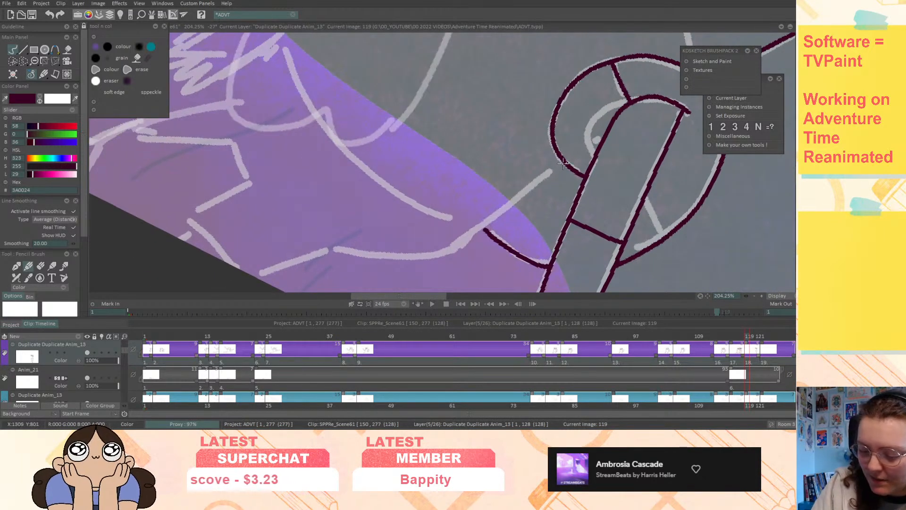
pyautogui.moveTo(550, 174)
pyautogui.mouseDown()
pyautogui.moveTo(473, 234)
pyautogui.moveTo(418, 259)
pyautogui.moveTo(345, 249)
pyautogui.moveTo(257, 275)
pyautogui.mouseUp()
pyautogui.moveTo(188, 220); pyautogui.dragTo(232, 265)
pyautogui.moveTo(187, 215); pyautogui.dragTo(250, 176)
pyautogui.moveTo(251, 176); pyautogui.dragTo(358, 231, button='middle')
pyautogui.moveTo(362, 245); pyautogui.dragTo(350, 201)
pyautogui.moveTo(350, 201); pyautogui.dragTo(434, 246, button='middle')
pyautogui.moveTo(435, 254)
pyautogui.mouseDown()
pyautogui.moveTo(342, 244)
pyautogui.moveTo(337, 155)
pyautogui.moveTo(365, 151)
pyautogui.mouseUp()
pyautogui.moveTo(492, 167); pyautogui.dragTo(436, 224, button='middle')
# - Ink the stripe across the outer side of the near puffed sleeve
pyautogui.moveTo(701, 296); pyautogui.dragTo(730, 251)
pyautogui.moveTo(749, 295); pyautogui.dragTo(514, 377)
pyautogui.moveTo(585, 139); pyautogui.dragTo(476, 218, button='middle')
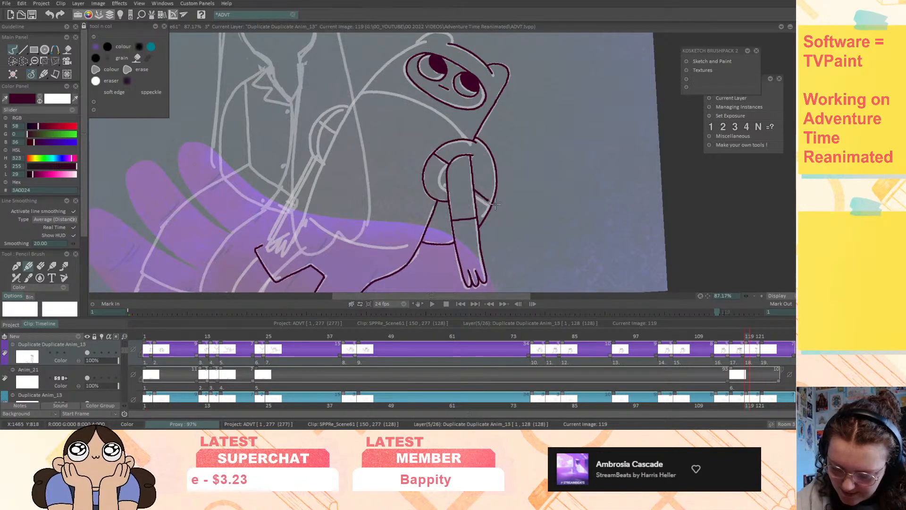
pyautogui.moveTo(492, 198); pyautogui.dragTo(563, 203, button='middle')
pyautogui.click(761, 295)
pyautogui.moveTo(707, 296); pyautogui.dragTo(619, 450)
pyautogui.moveTo(493, 189)
pyautogui.mouseDown()
pyautogui.moveTo(465, 171)
pyautogui.moveTo(420, 200)
pyautogui.mouseUp()
# - Ink the far side of the head and body from the hat's ear down to the far hand
pyautogui.moveTo(420, 201); pyautogui.dragTo(469, 78, button='middle')
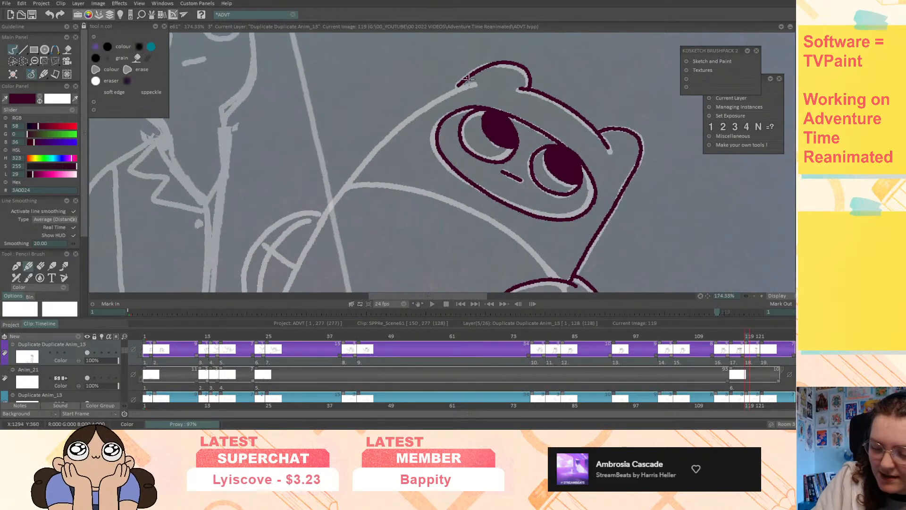
pyautogui.moveTo(473, 84)
pyautogui.mouseDown()
pyautogui.moveTo(442, 97)
pyautogui.moveTo(308, 236)
pyautogui.mouseUp()
pyautogui.moveTo(309, 236)
pyautogui.mouseDown(button='middle')
pyautogui.moveTo(376, 172)
pyautogui.moveTo(384, 77)
pyautogui.mouseUp(button='middle')
pyautogui.moveTo(383, 57); pyautogui.dragTo(293, 269)
pyautogui.moveTo(293, 268); pyautogui.dragTo(504, 66, button='middle')
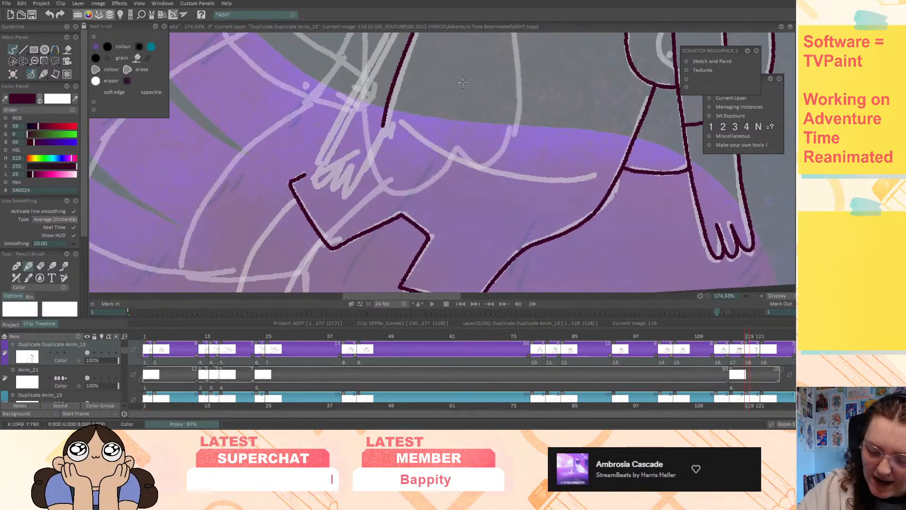
# - Ink the far arm with its fingers and its puffed sleeve, including the stripe across the sleeve
pyautogui.moveTo(423, 149); pyautogui.dragTo(435, 201, button='middle')
pyautogui.moveTo(356, 166)
pyautogui.mouseDown()
pyautogui.moveTo(326, 238)
pyautogui.moveTo(349, 216)
pyautogui.moveTo(359, 228)
pyautogui.moveTo(373, 225)
pyautogui.moveTo(404, 165)
pyautogui.mouseUp()
pyautogui.moveTo(441, 177); pyautogui.dragTo(441, 225, button='middle')
pyautogui.moveTo(410, 62); pyautogui.dragTo(415, 152, button='middle')
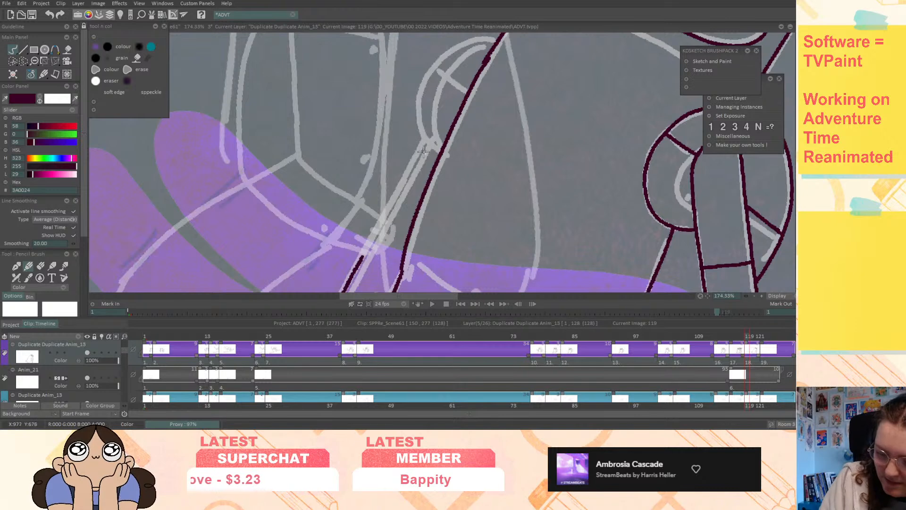
pyautogui.moveTo(425, 144); pyautogui.dragTo(353, 270)
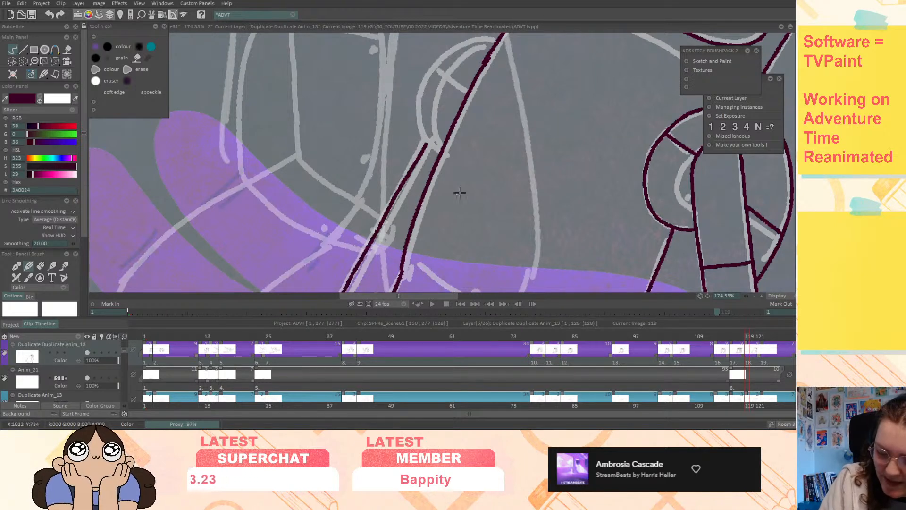
pyautogui.moveTo(511, 57); pyautogui.dragTo(495, 109, button='middle')
pyautogui.moveTo(482, 88)
pyautogui.mouseDown()
pyautogui.moveTo(443, 94)
pyautogui.moveTo(405, 128)
pyautogui.moveTo(403, 166)
pyautogui.moveTo(418, 199)
pyautogui.mouseUp()
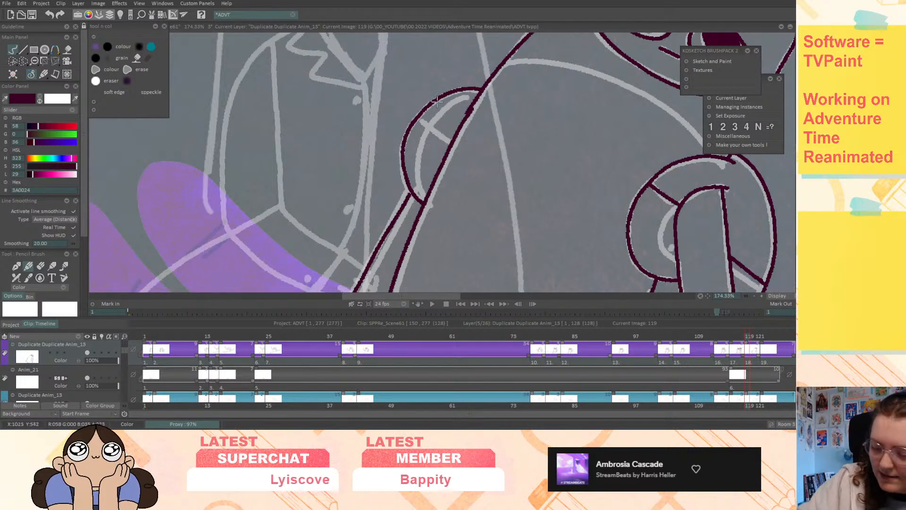
pyautogui.moveTo(417, 119); pyautogui.dragTo(451, 143)
# - Close the shorts' hem behind the far hand and ink the two curved leg lines below it, checking the previous drawing
pyautogui.moveTo(556, 235); pyautogui.dragTo(551, 97, button='middle')
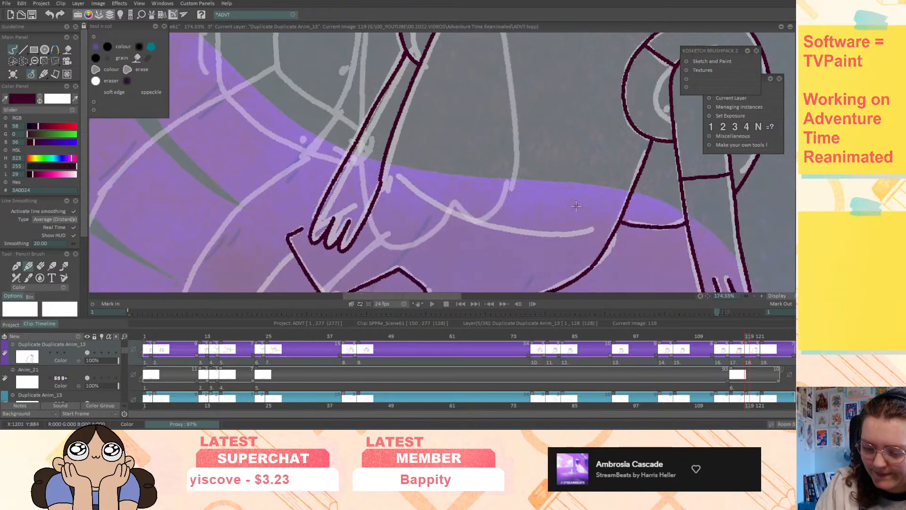
pyautogui.moveTo(291, 219); pyautogui.dragTo(312, 146, button='middle')
pyautogui.moveTo(318, 158); pyautogui.dragTo(327, 154)
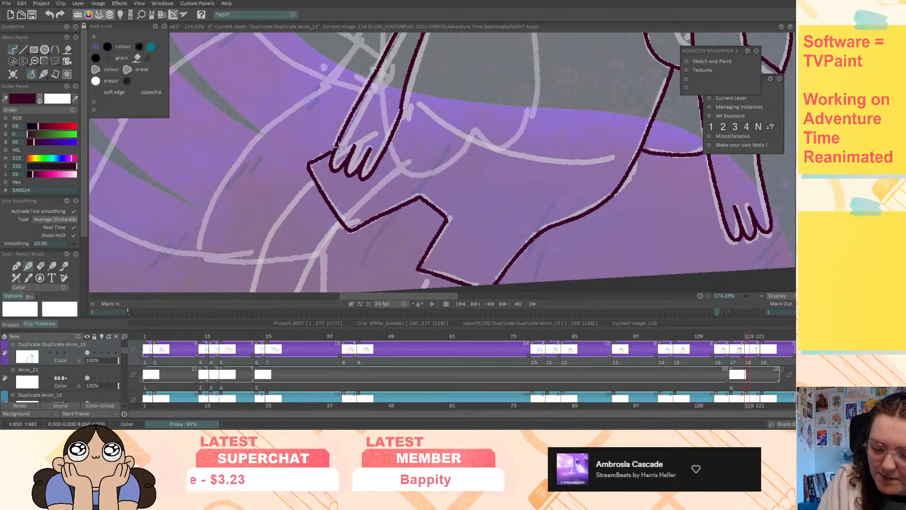
pyautogui.moveTo(349, 217); pyautogui.dragTo(429, 154, button='middle')
pyautogui.hotkey('ctrl', 'Left')
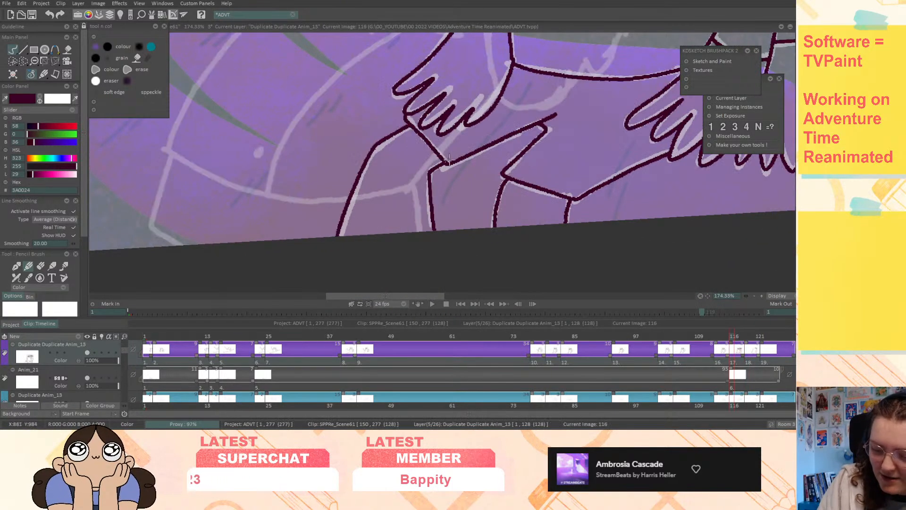
pyautogui.hotkey('ctrl', 'Right')
pyautogui.moveTo(422, 163)
pyautogui.mouseDown()
pyautogui.moveTo(388, 206)
pyautogui.moveTo(368, 261)
pyautogui.mouseUp()
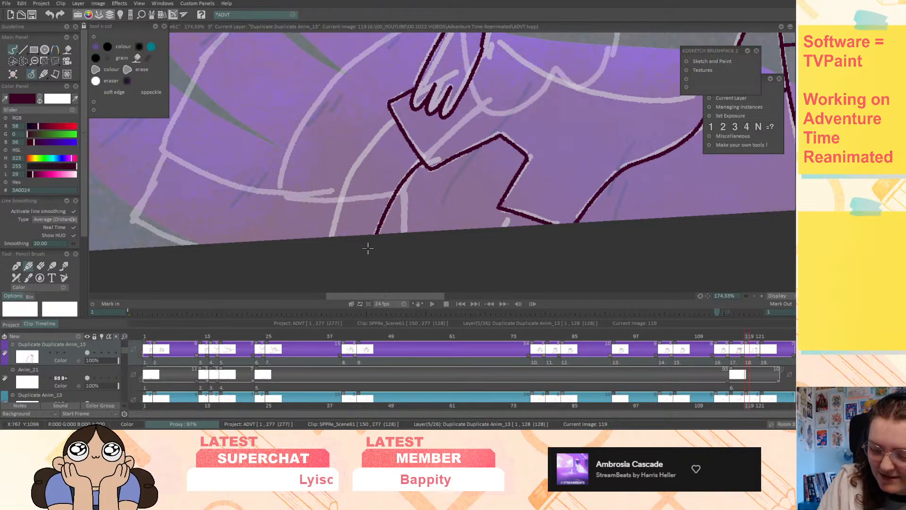
pyautogui.moveTo(394, 119)
pyautogui.mouseDown()
pyautogui.moveTo(342, 192)
pyautogui.moveTo(329, 241)
pyautogui.mouseUp()
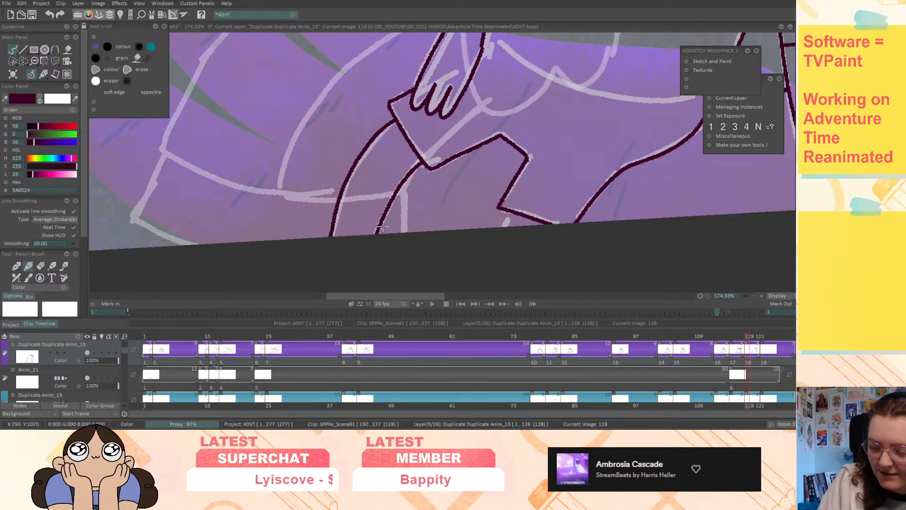
# - Ink the curved lower body line from the far arm towards the near side of the body
pyautogui.moveTo(664, 130); pyautogui.dragTo(528, 218, button='middle')
pyautogui.moveTo(644, 154); pyautogui.dragTo(589, 187, button='middle')
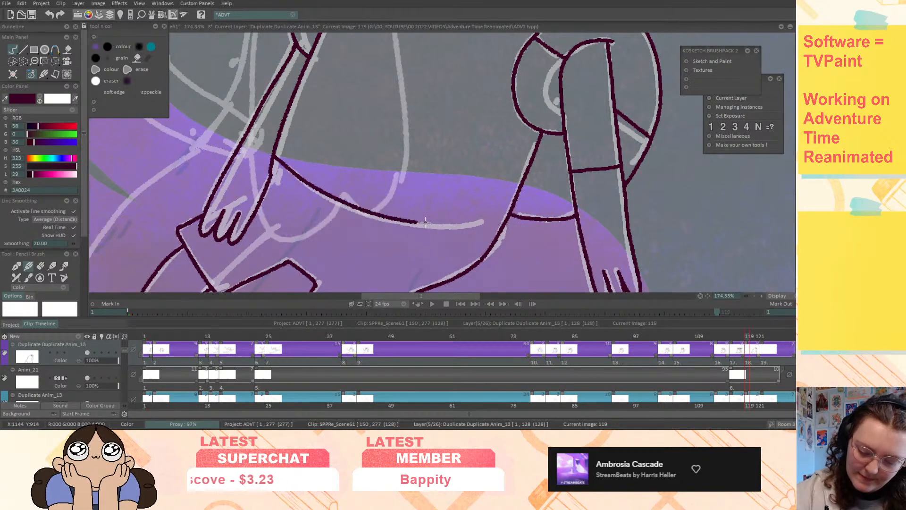
pyautogui.moveTo(600, 56); pyautogui.dragTo(567, 250, button='middle')
# - Finish the lower body line up to the near arm and ink the hood's curved lower edge below the face
pyautogui.moveTo(510, 248); pyautogui.dragTo(470, 207)
pyautogui.hotkey('ctrl', 'z')
pyautogui.moveTo(700, 296)
pyautogui.mouseDown()
pyautogui.moveTo(701, 163)
pyautogui.moveTo(595, 46)
pyautogui.mouseUp()
pyautogui.moveTo(552, 140); pyautogui.dragTo(548, 110, button='middle')
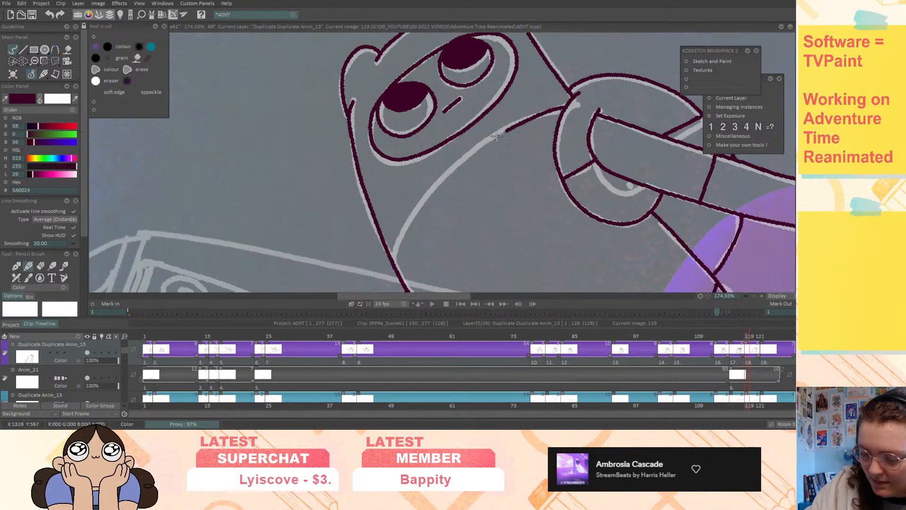
pyautogui.moveTo(503, 132); pyautogui.dragTo(426, 196)
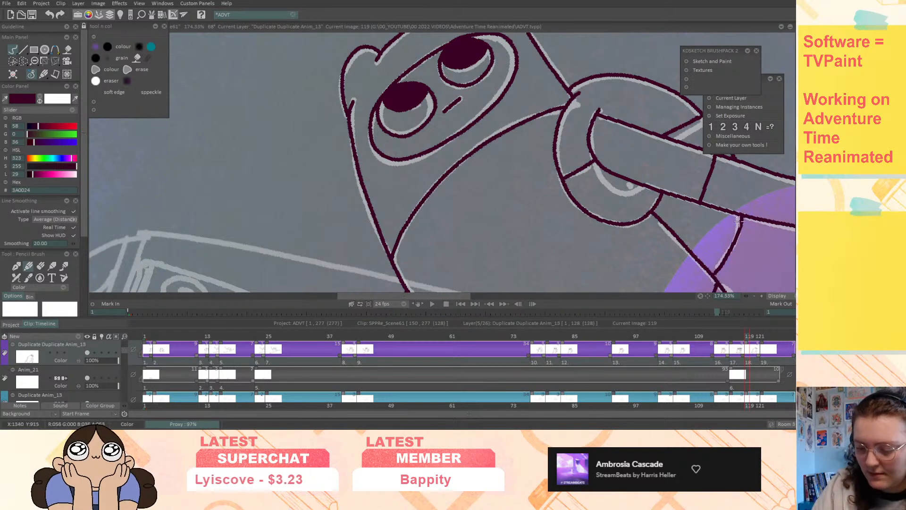
# - Flip between the drawing at frame 119 and its neighbours to check the finished line art
pyautogui.click(742, 297)
pyautogui.moveTo(701, 297); pyautogui.dragTo(428, 350)
pyautogui.moveTo(597, 219); pyautogui.dragTo(628, 122, button='middle')
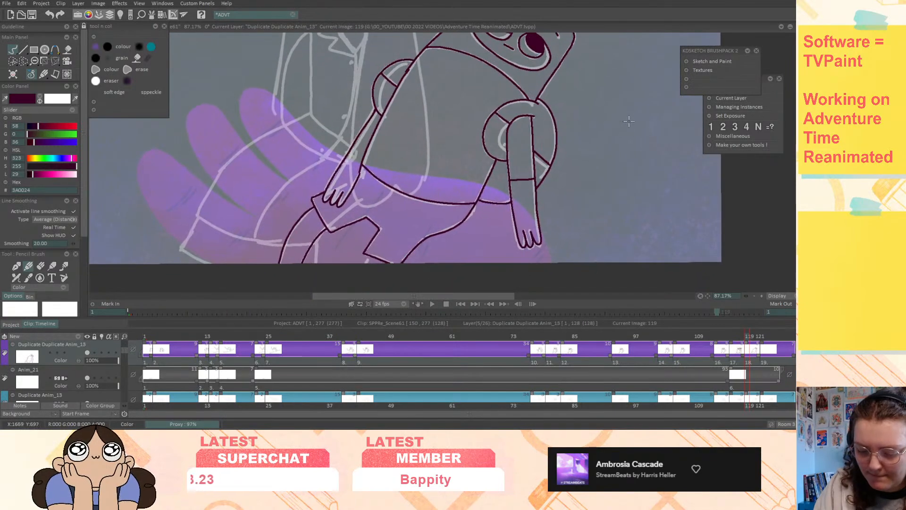
pyautogui.press('Right')
pyautogui.press('Right')
pyautogui.press('Right')
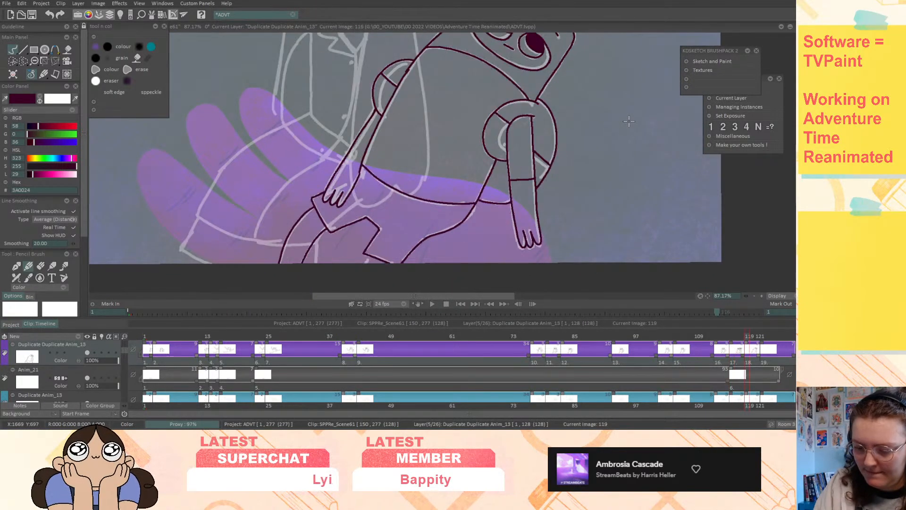
pyautogui.press('Left')
pyautogui.press('Right')
pyautogui.press('Left')
pyautogui.press('Right')
pyautogui.moveTo(746, 296); pyautogui.dragTo(720, 297)
pyautogui.moveTo(701, 296); pyautogui.dragTo(706, 297)
# - Shift the upper corners of the inked drawing at frame 122 slightly sideways and down with the Perspective tool, and apply it
pyautogui.moveTo(758, 353); pyautogui.dragTo(761, 337)
pyautogui.click(777, 363)
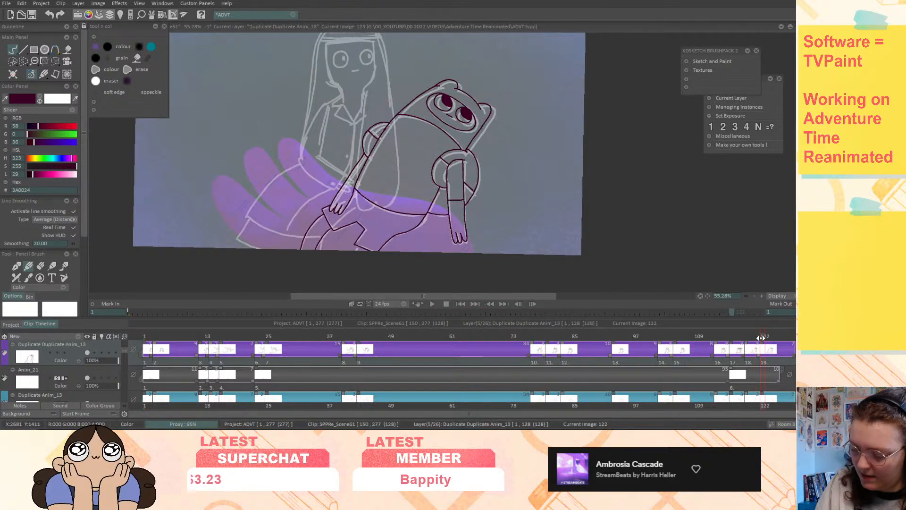
pyautogui.click(68, 59)
pyautogui.moveTo(85, 240); pyautogui.dragTo(87, 318)
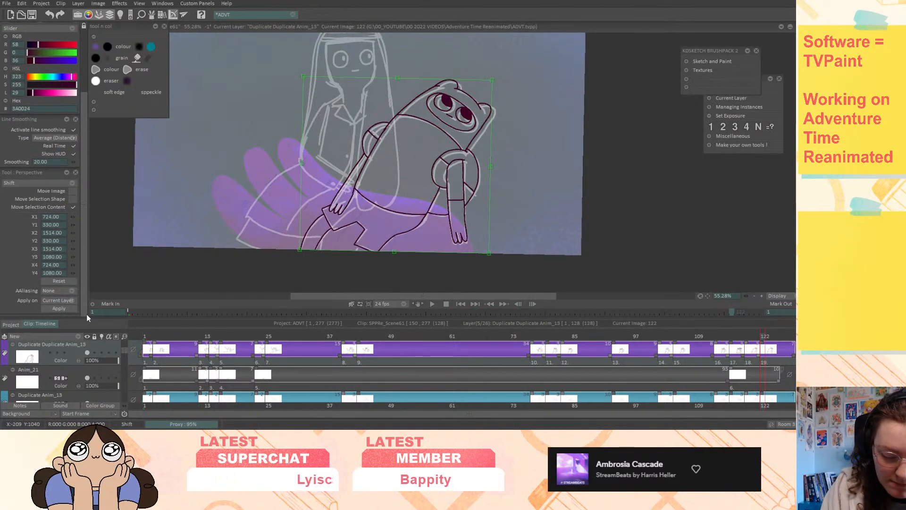
pyautogui.moveTo(398, 77); pyautogui.dragTo(402, 80)
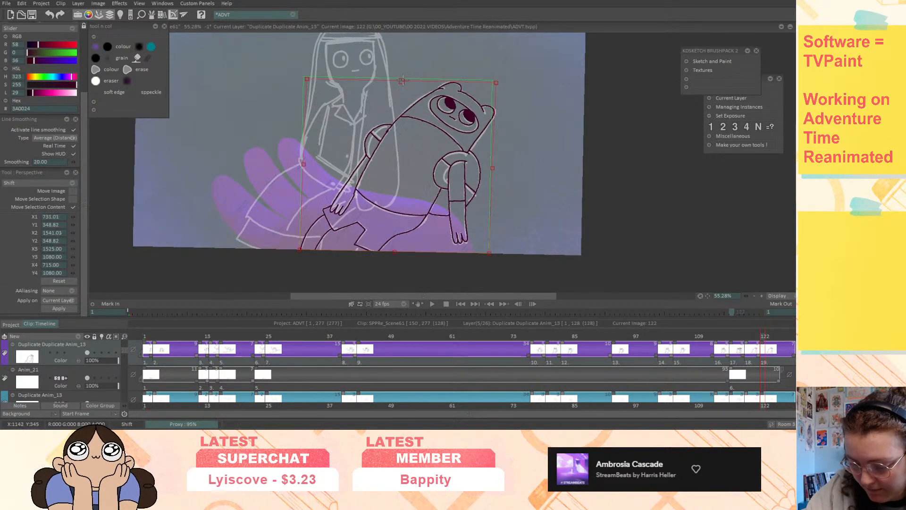
pyautogui.moveTo(498, 80); pyautogui.dragTo(497, 83)
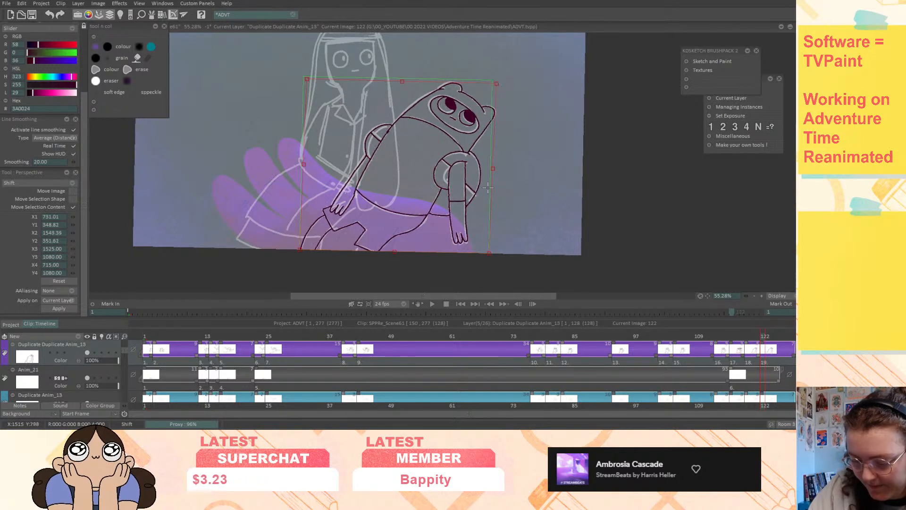
pyautogui.moveTo(486, 255); pyautogui.dragTo(485, 255)
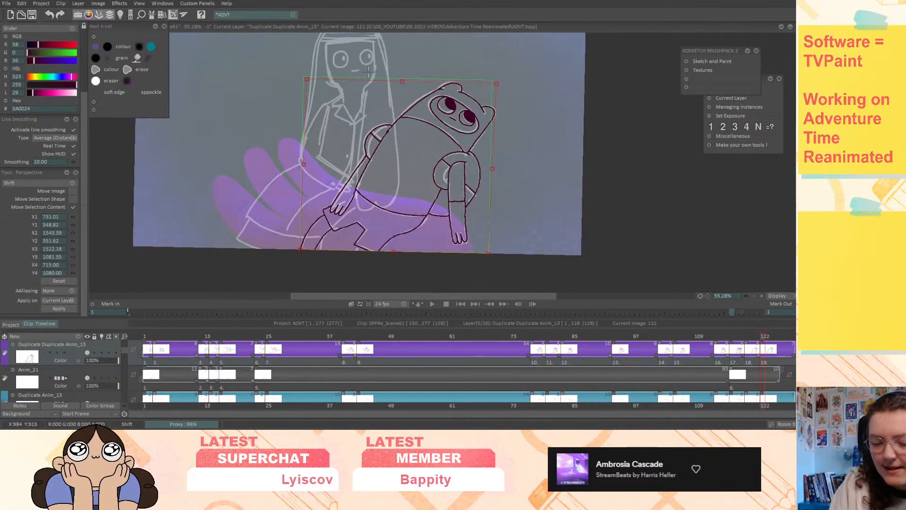
pyautogui.press('Return')
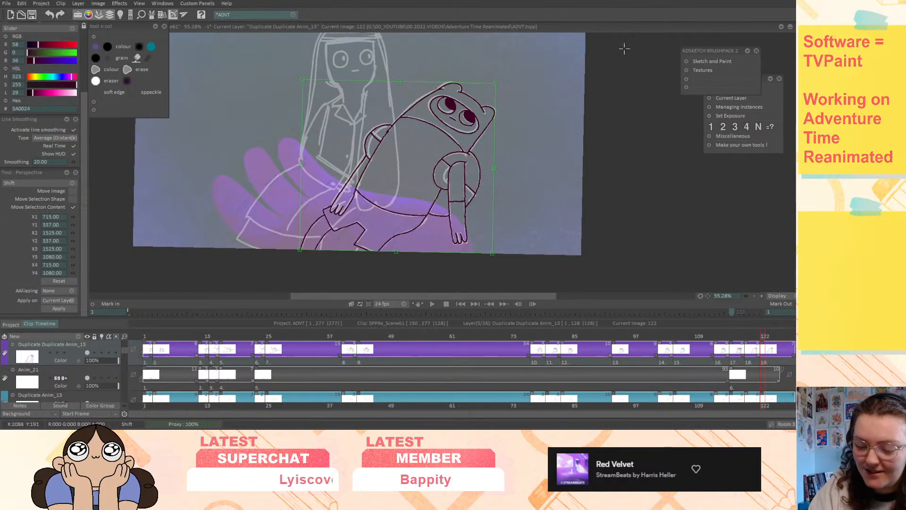
# - Return to the freehand stroke tool and flip through the inked drawings up to frame 116 and back to frame 93
pyautogui.moveTo(84, 109); pyautogui.dragTo(84, 7)
pyautogui.click(13, 49)
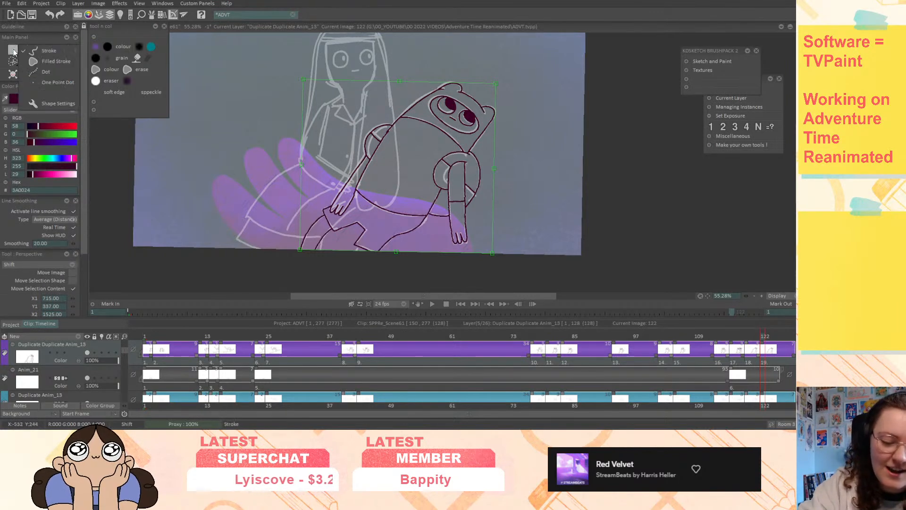
pyautogui.moveTo(761, 338); pyautogui.dragTo(690, 349)
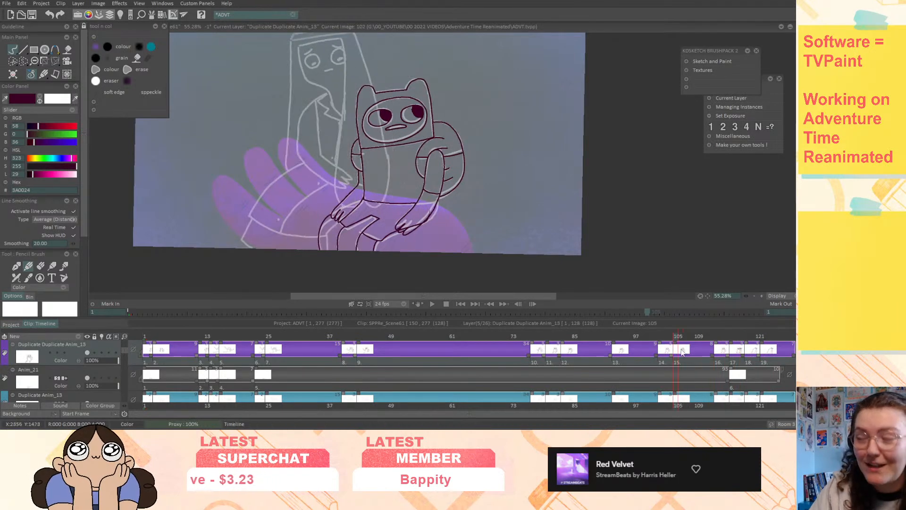
pyautogui.press('Right')
pyautogui.press('Right')
pyautogui.press('Right')
pyautogui.press('Right')
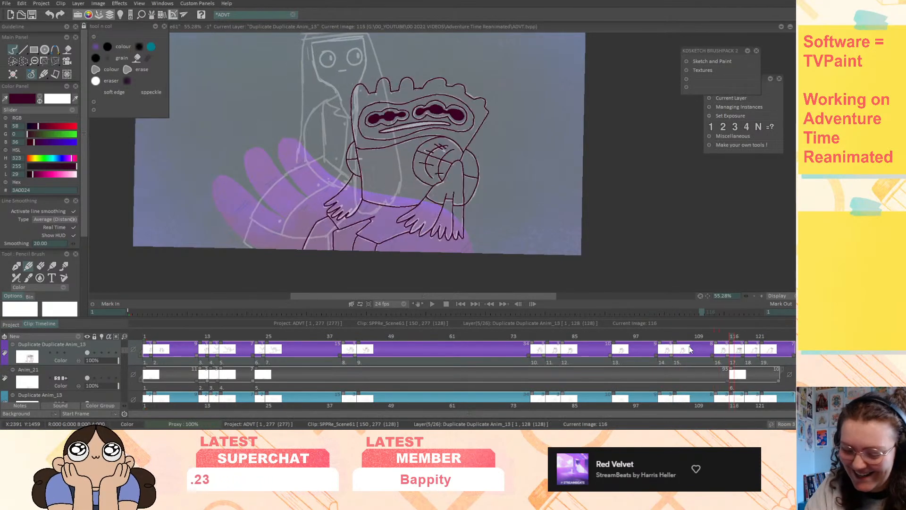
pyautogui.press('Left')
pyautogui.press('Left')
pyautogui.press('Left')
pyautogui.press('Left')
pyautogui.press('Left')
pyautogui.press('Left')
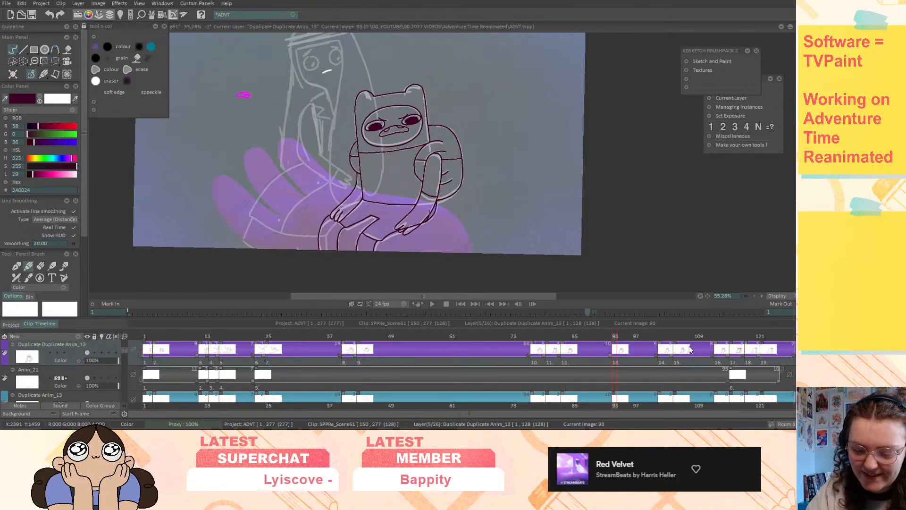
# - Flip back and forth between the drawings around frame 93 to compare the change of pose
pyautogui.press('Left')
pyautogui.press('Left')
pyautogui.press('Right')
pyautogui.press('Right')
pyautogui.press('Left')
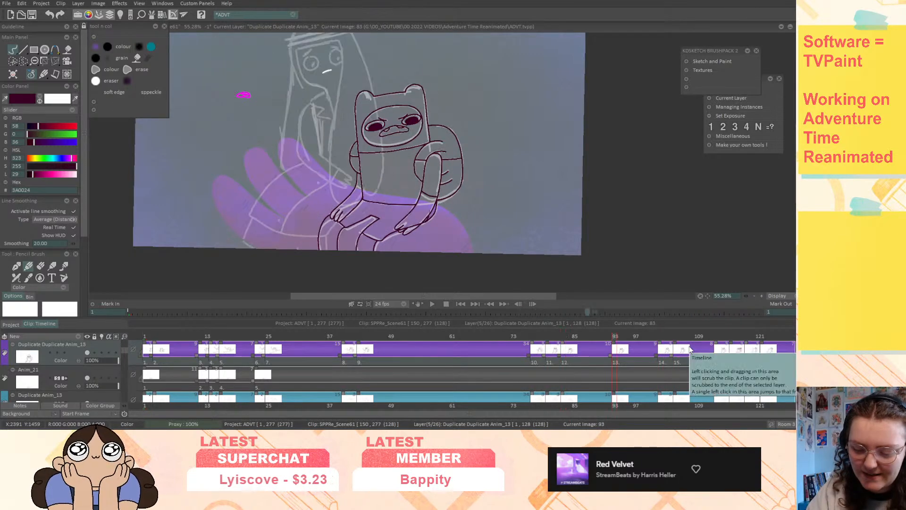
pyautogui.press('Right')
pyautogui.press('Left')
pyautogui.press('Right')
pyautogui.press('Left')
pyautogui.press('Right')
pyautogui.press('Left')
pyautogui.press('Right')
pyautogui.press('Return')
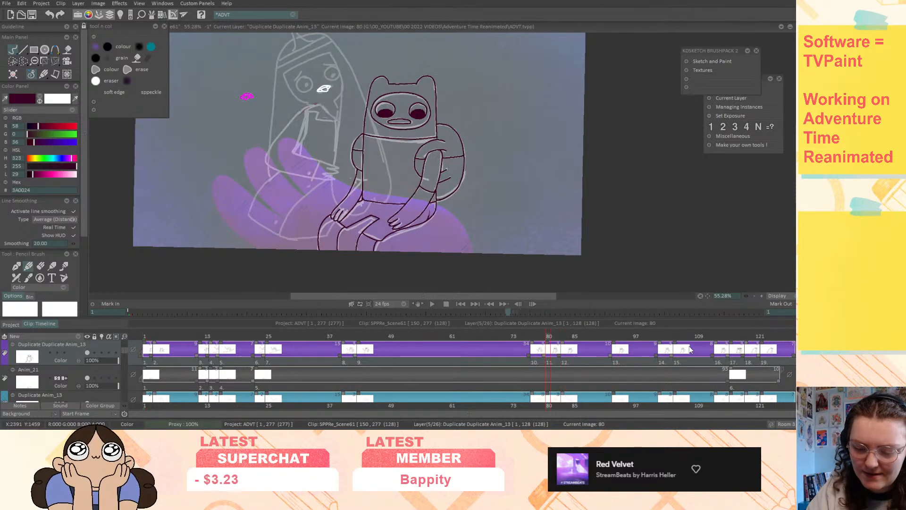
# - Go back to the drawing at frame 12 and play the line animation from there
pyautogui.press('Left')
pyautogui.press('Left')
pyautogui.press('Left')
pyautogui.press('Left')
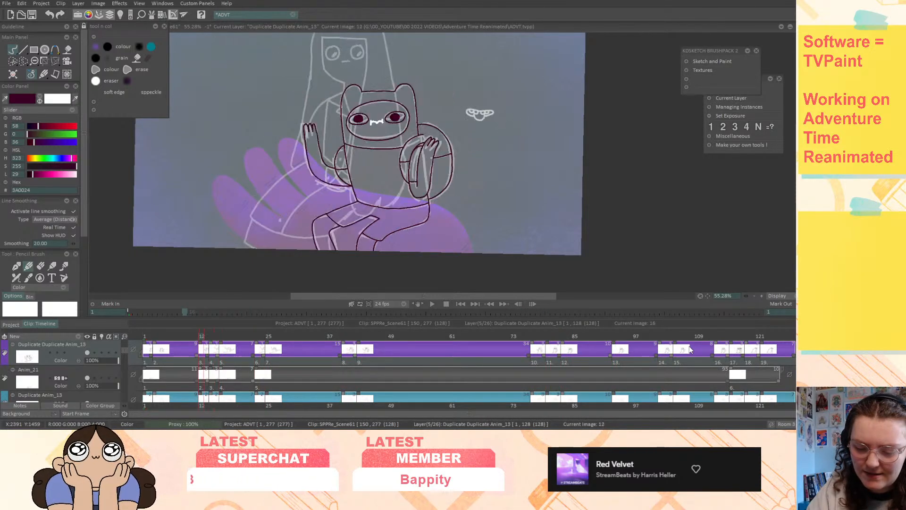
pyautogui.press('Return')
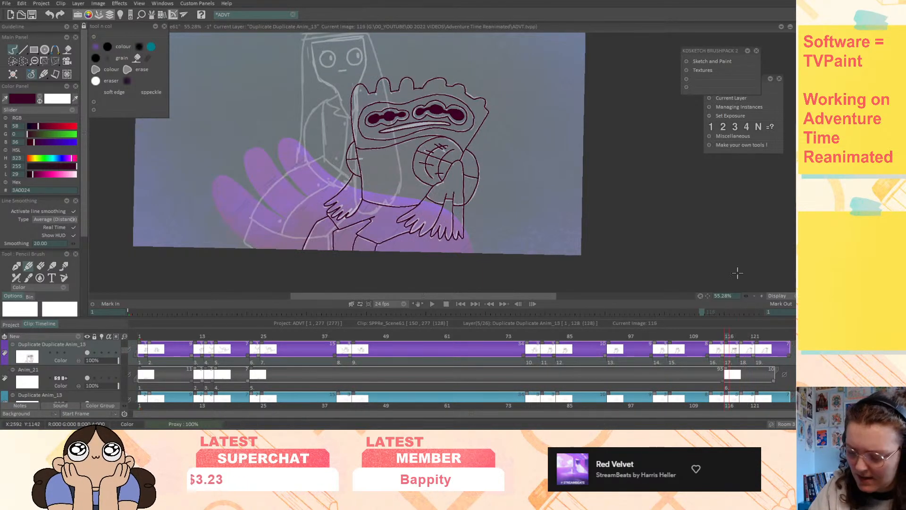
# - On layer Anim_21 at frame 113, erase the thigh line crossing the near hand and redraw it along the sketch below the hand
pyautogui.click(712, 337)
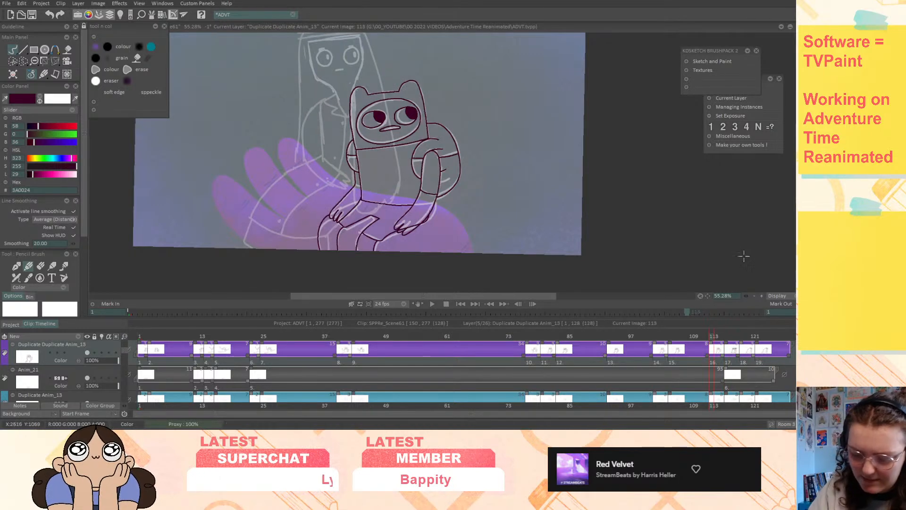
pyautogui.click(79, 372)
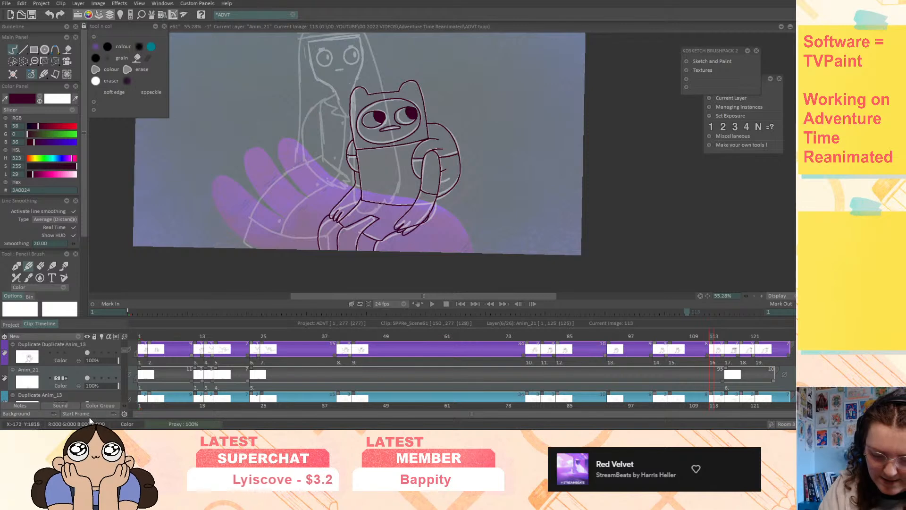
pyautogui.moveTo(744, 297); pyautogui.dragTo(779, 297)
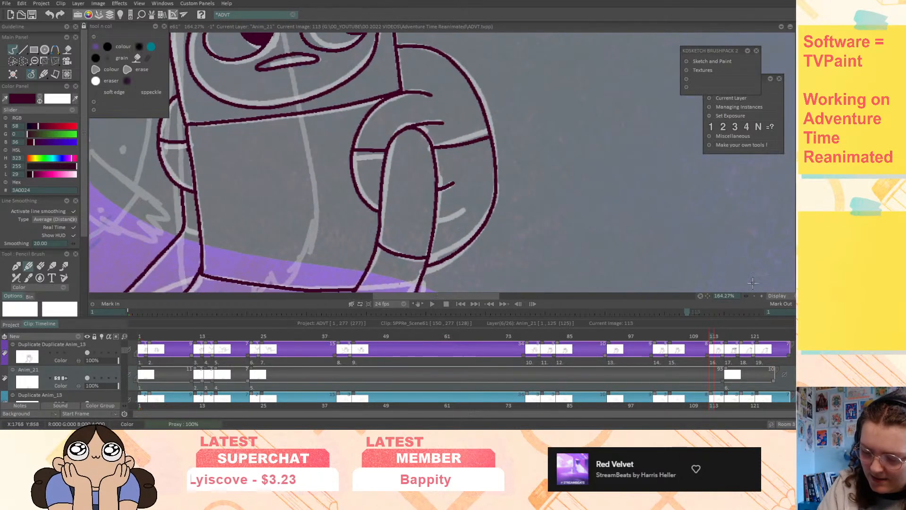
pyautogui.moveTo(707, 296)
pyautogui.mouseDown()
pyautogui.moveTo(722, 248)
pyautogui.moveTo(735, 256)
pyautogui.moveTo(709, 261)
pyautogui.mouseUp()
pyautogui.moveTo(714, 335)
pyautogui.mouseDown()
pyautogui.moveTo(730, 334)
pyautogui.moveTo(713, 340)
pyautogui.mouseUp()
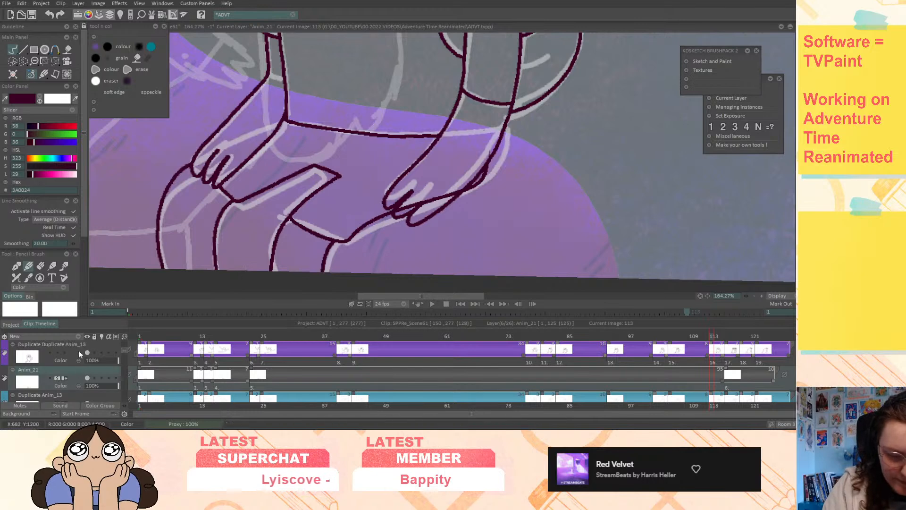
pyautogui.click(40, 266)
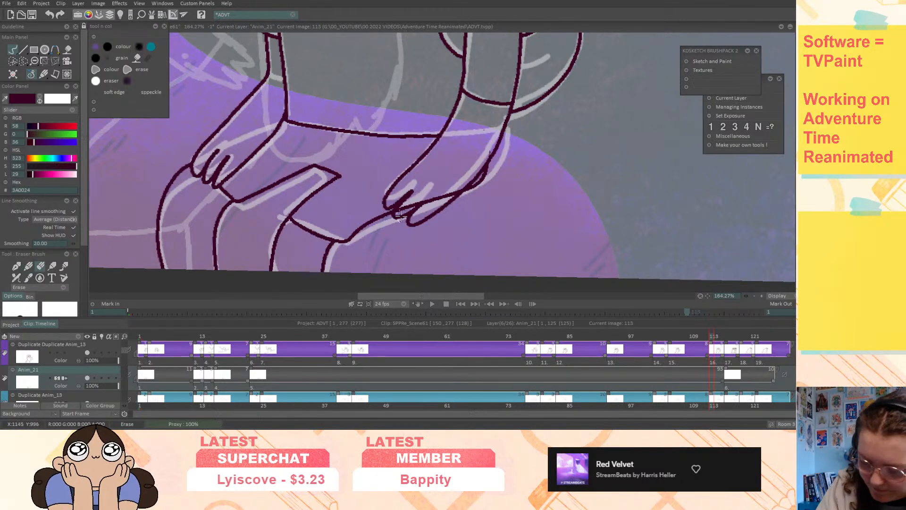
pyautogui.moveTo(391, 213); pyautogui.dragTo(347, 240)
pyautogui.moveTo(446, 198); pyautogui.dragTo(458, 188)
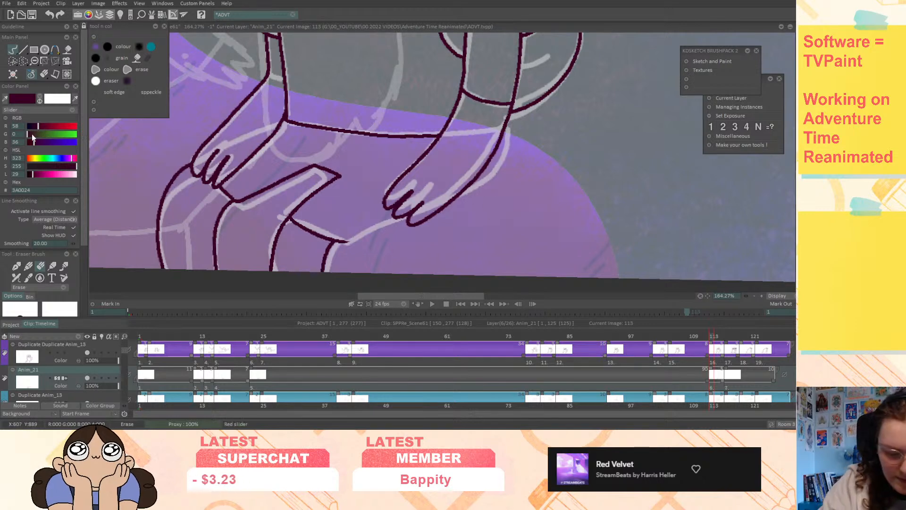
pyautogui.click(28, 267)
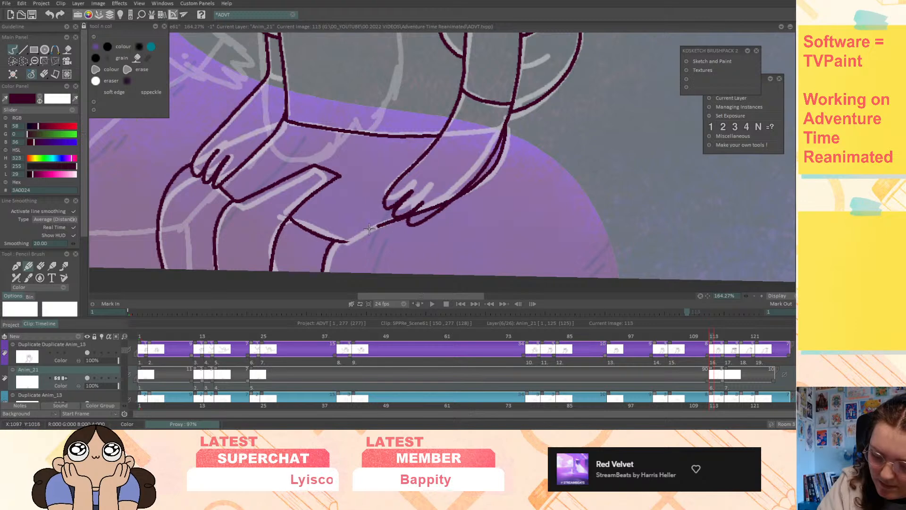
pyautogui.moveTo(354, 222); pyautogui.dragTo(396, 200, button='middle')
# - At frame 80 on Anim_21, erase the shorts' inner hem edge, the thigh line below the near hand and the stray mark beside the arm
pyautogui.moveTo(711, 336)
pyautogui.mouseDown()
pyautogui.moveTo(701, 336)
pyautogui.moveTo(736, 337)
pyautogui.moveTo(703, 338)
pyautogui.moveTo(656, 367)
pyautogui.moveTo(523, 375)
pyautogui.moveTo(544, 375)
pyautogui.mouseUp()
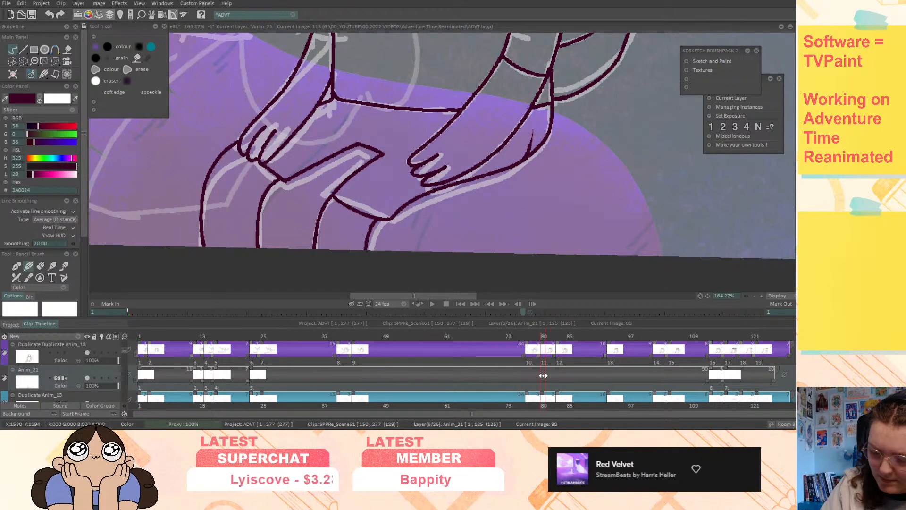
pyautogui.click(41, 266)
pyautogui.moveTo(363, 148)
pyautogui.mouseDown()
pyautogui.moveTo(381, 139)
pyautogui.moveTo(358, 165)
pyautogui.mouseUp()
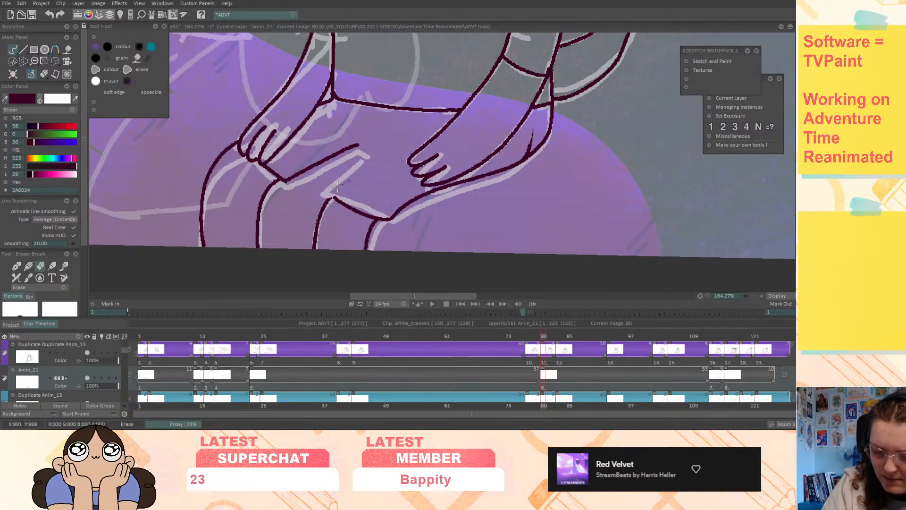
pyautogui.moveTo(391, 219); pyautogui.dragTo(516, 169)
pyautogui.moveTo(533, 129); pyautogui.dragTo(527, 156)
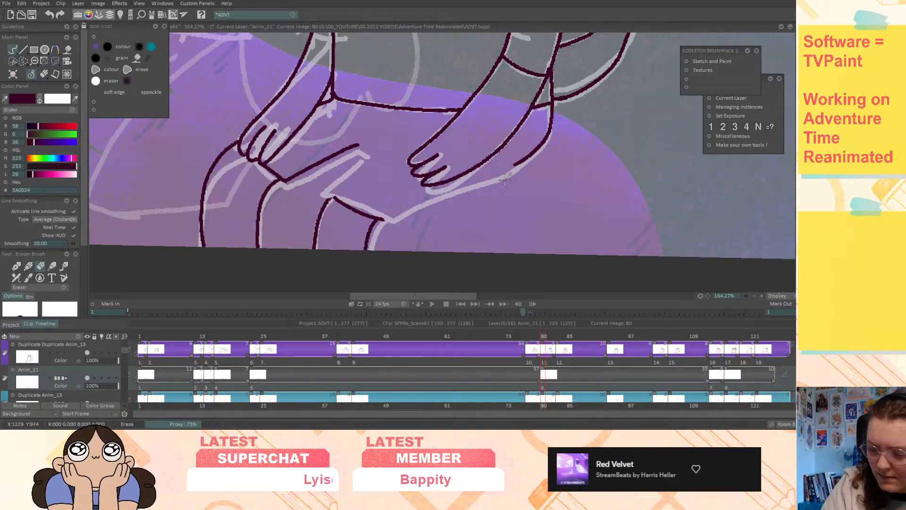
# - Show the next drawing as onion skin on Anim_21 and redraw the thigh line and the shorts' inner hem edge at frame 80
pyautogui.click(102, 378)
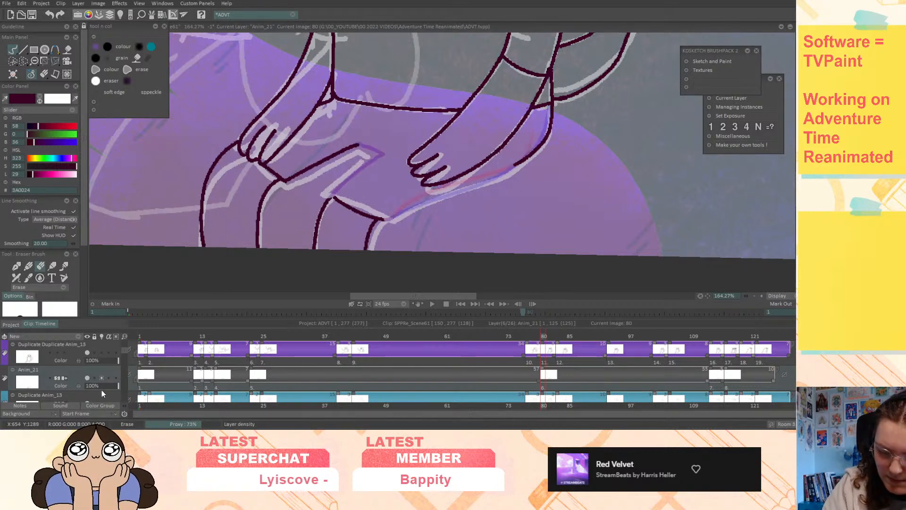
pyautogui.press('n')
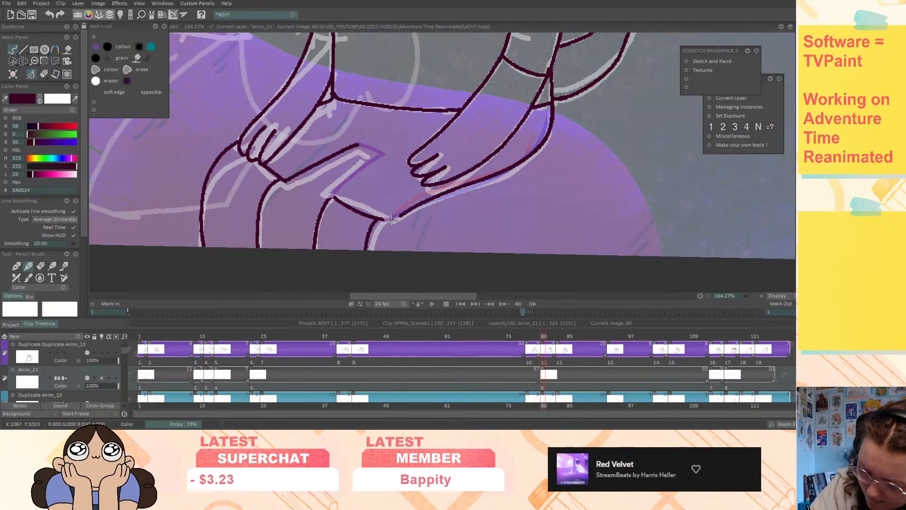
pyautogui.moveTo(332, 195)
pyautogui.mouseDown()
pyautogui.moveTo(364, 165)
pyautogui.moveTo(357, 144)
pyautogui.mouseUp()
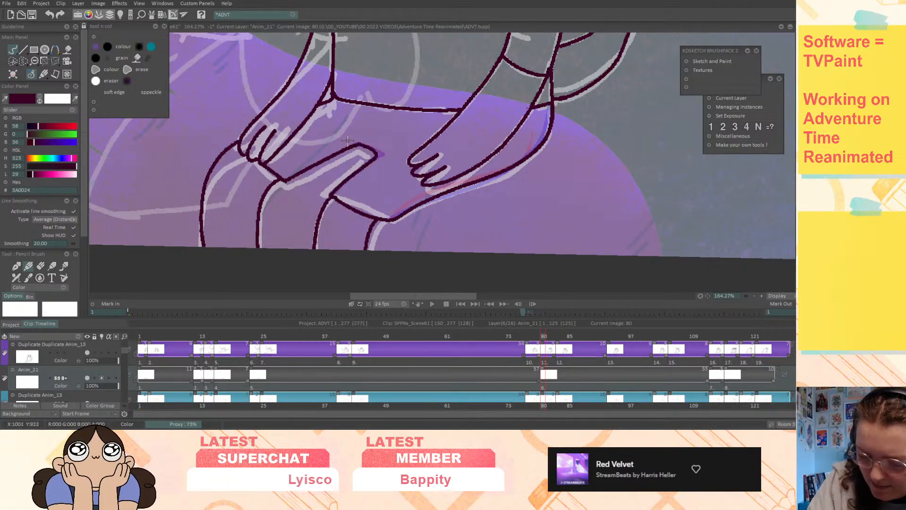
# - Erase the overshooting line tip at the shorts' hem corner in the drawing at frame 116
pyautogui.moveTo(543, 338)
pyautogui.mouseDown()
pyautogui.moveTo(751, 333)
pyautogui.moveTo(729, 337)
pyautogui.mouseUp()
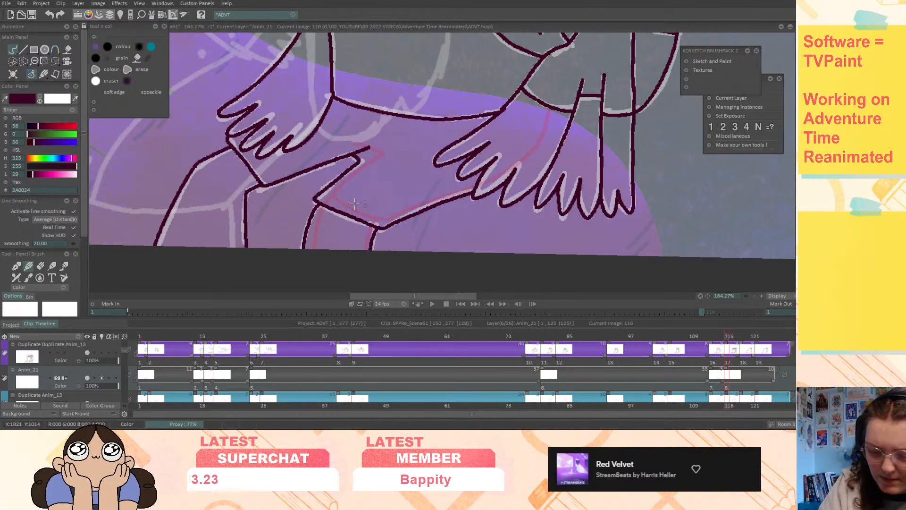
pyautogui.press('Up')
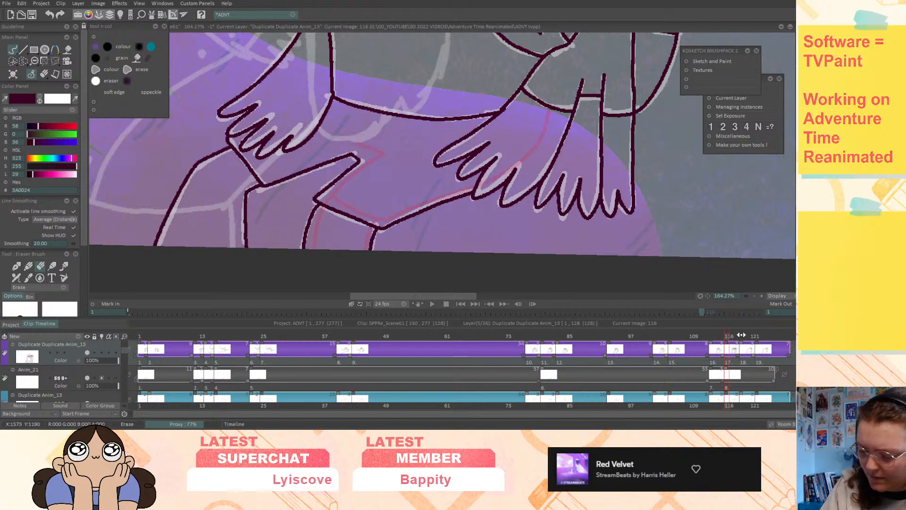
# - On layer Anim_21 at frame 105, erase the thigh line crossing the near hand
pyautogui.moveTo(729, 331); pyautogui.dragTo(505, 376)
pyautogui.moveTo(405, 389)
pyautogui.mouseDown()
pyautogui.moveTo(231, 400)
pyautogui.moveTo(253, 401)
pyautogui.mouseUp()
pyautogui.moveTo(262, 335)
pyautogui.mouseDown()
pyautogui.moveTo(635, 343)
pyautogui.moveTo(538, 353)
pyautogui.moveTo(560, 352)
pyautogui.mouseUp()
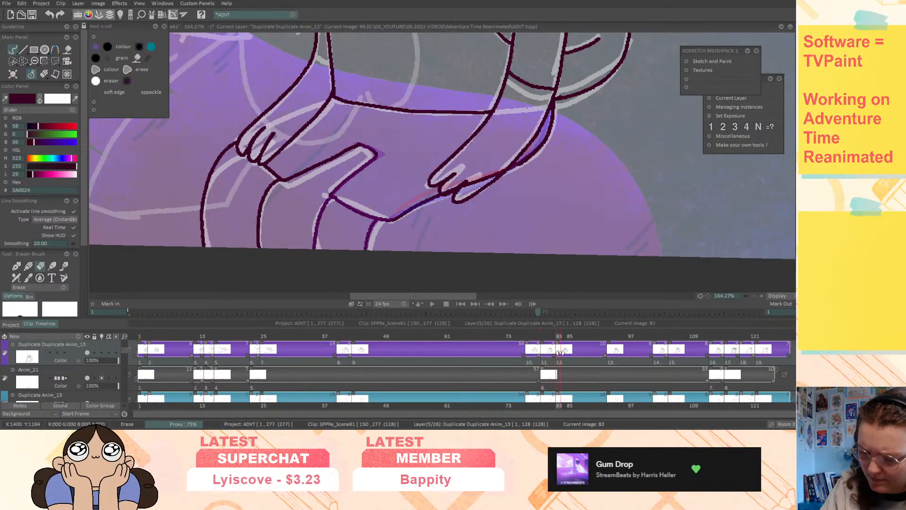
pyautogui.click(119, 389)
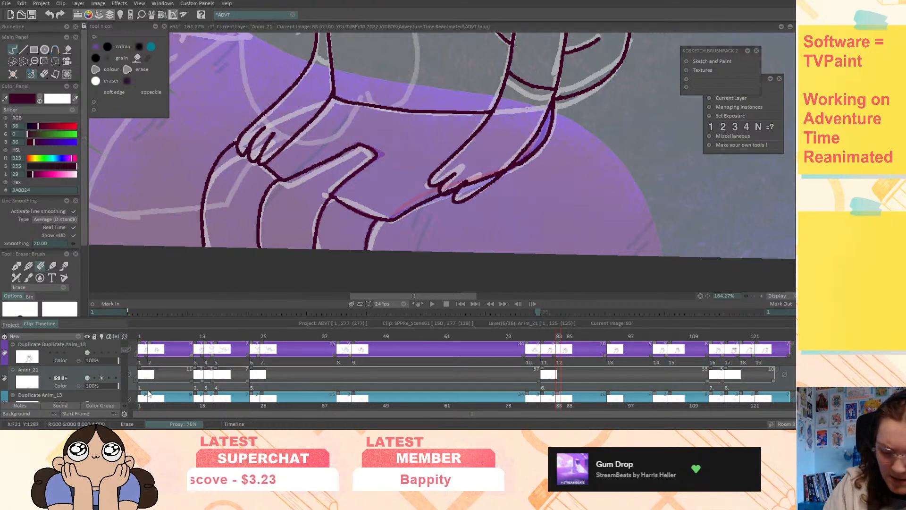
pyautogui.click(671, 338)
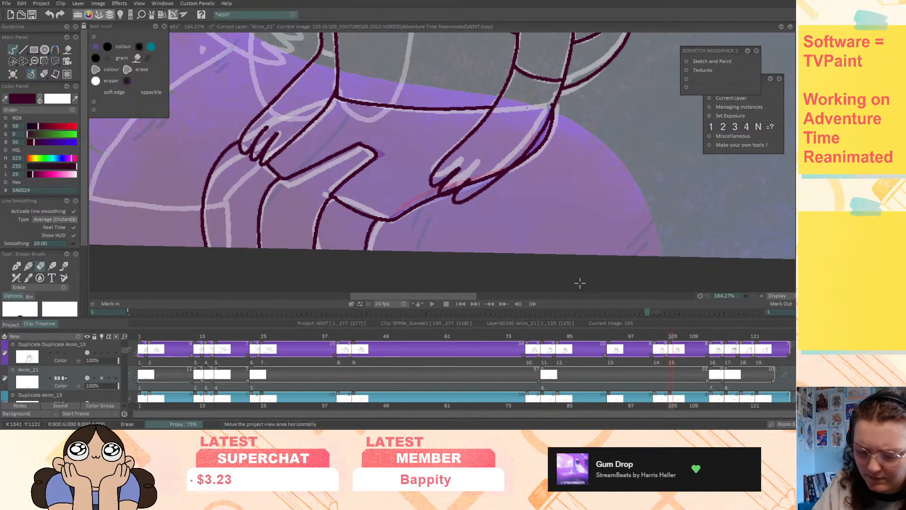
pyautogui.moveTo(480, 182); pyautogui.dragTo(498, 166)
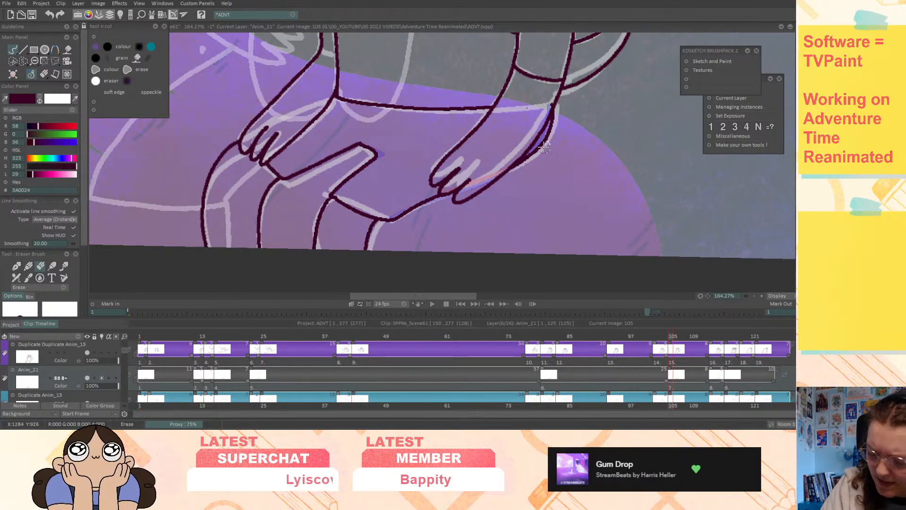
# - Erase the thigh line crossing the near hand in the Anim_21 drawings at frames 102 and 93
pyautogui.press('Left')
pyautogui.press('Left')
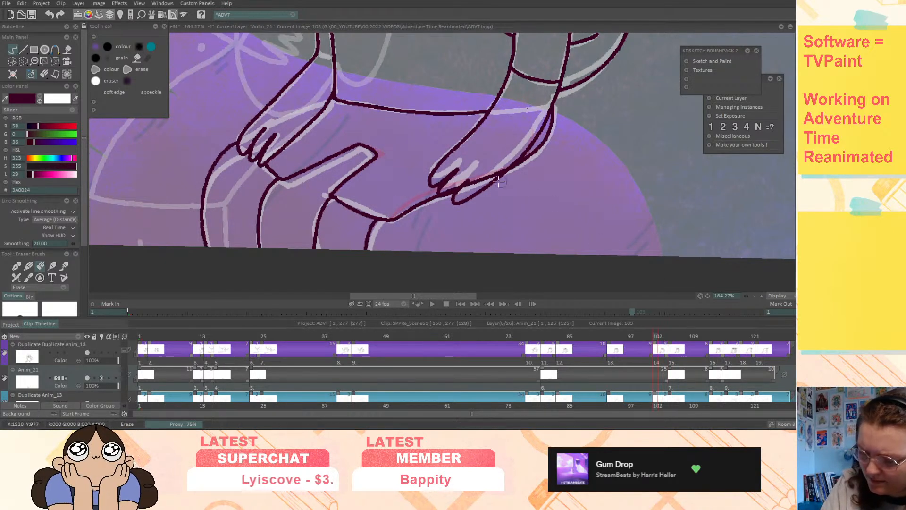
pyautogui.moveTo(441, 188); pyautogui.dragTo(453, 182)
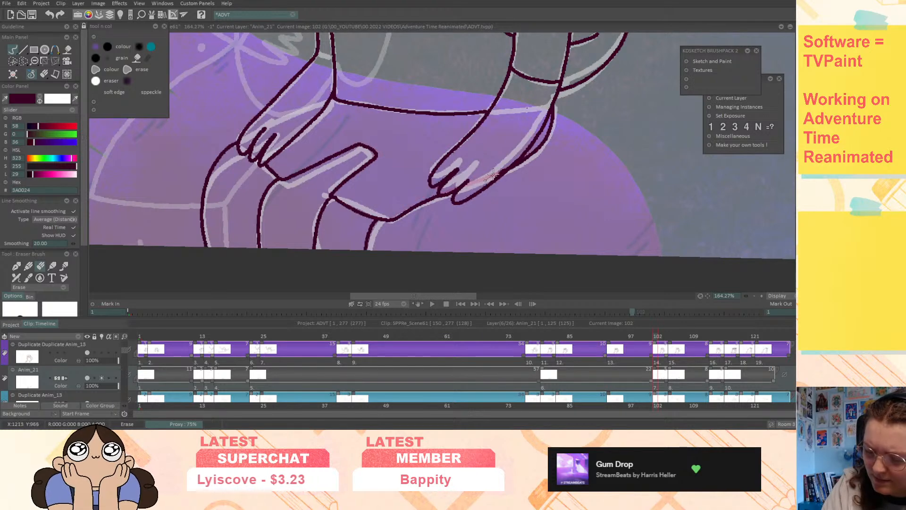
pyautogui.press('Left')
pyautogui.press('Left')
pyautogui.press('Left')
pyautogui.press('Left')
pyautogui.press('Left')
pyautogui.press('Left')
pyautogui.press('Left')
pyautogui.press('Left')
pyautogui.press('Left')
pyautogui.moveTo(442, 186)
pyautogui.mouseDown()
pyautogui.moveTo(472, 175)
pyautogui.moveTo(477, 187)
pyautogui.mouseUp()
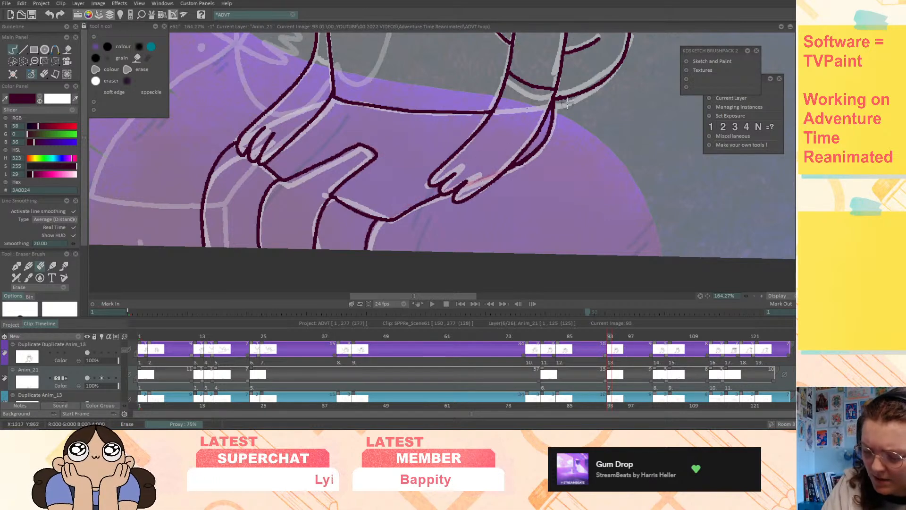
# - On Anim_21, erase the thigh line crossing the near hand at frame 83 and the stray inner line at the shorts' back at frame 77
pyautogui.click(561, 336)
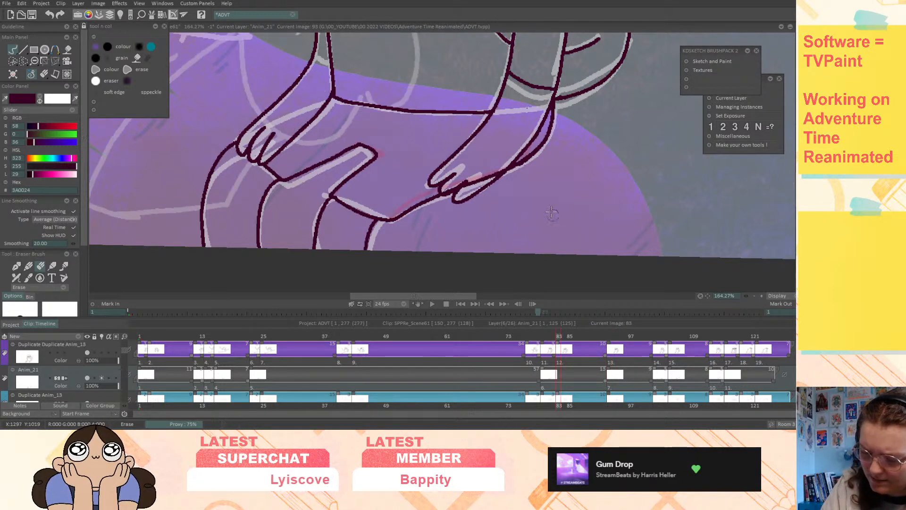
pyautogui.moveTo(446, 188)
pyautogui.mouseDown()
pyautogui.moveTo(481, 163)
pyautogui.moveTo(502, 170)
pyautogui.mouseUp()
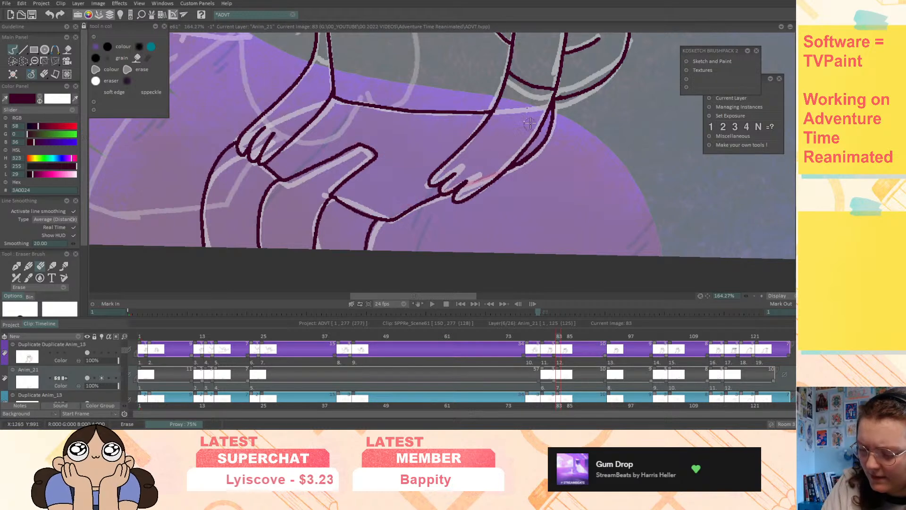
pyautogui.click(544, 335)
pyautogui.moveTo(544, 334); pyautogui.dragTo(528, 339)
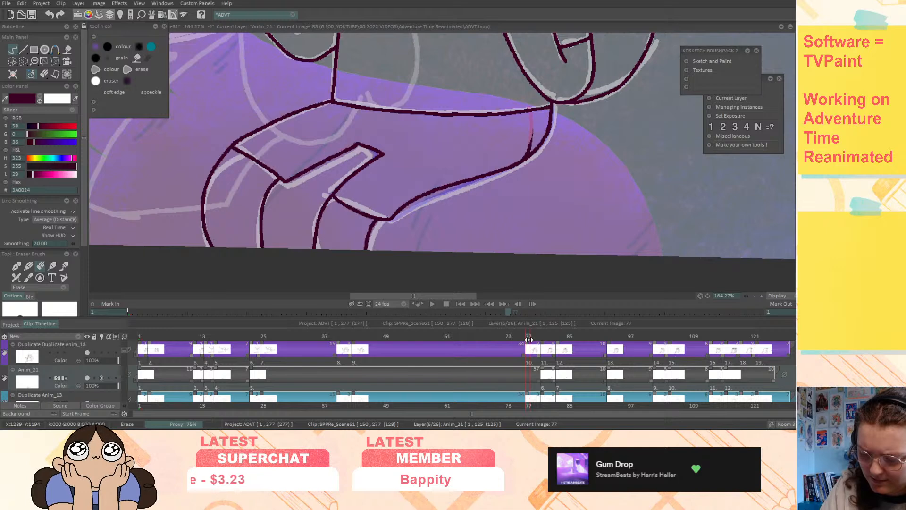
pyautogui.moveTo(527, 143); pyautogui.dragTo(523, 150)
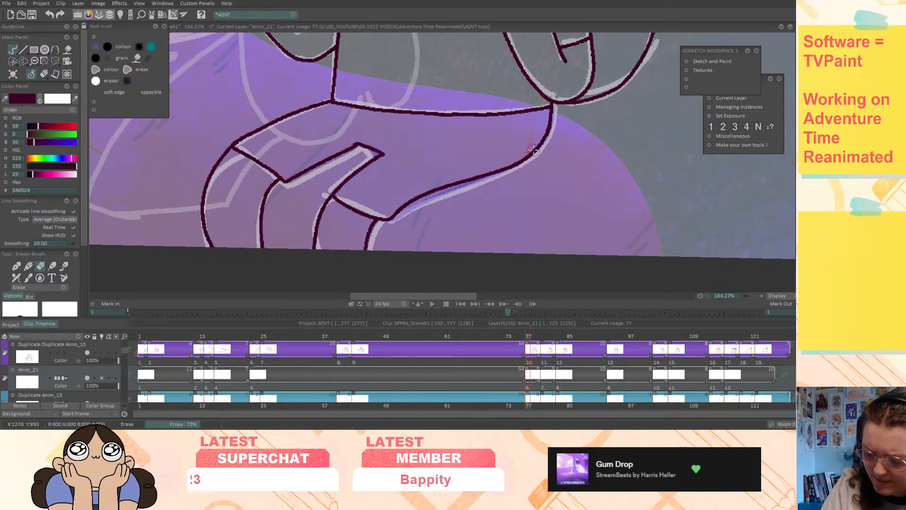
# - Erase the stray inner line at the back of the shorts in the Anim_21 drawings at frames 43 and 40
pyautogui.click(354, 337)
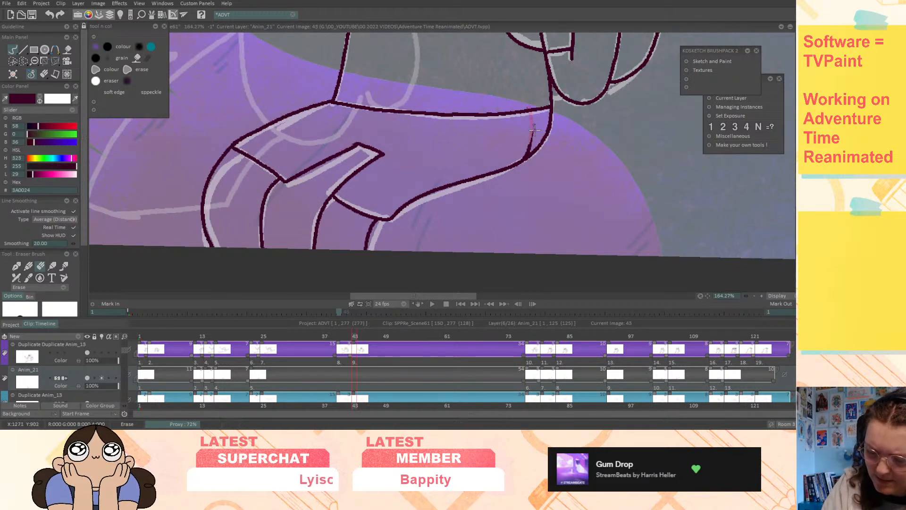
pyautogui.moveTo(518, 155); pyautogui.dragTo(514, 161)
pyautogui.click(339, 336)
pyautogui.moveTo(529, 112); pyautogui.dragTo(513, 161)
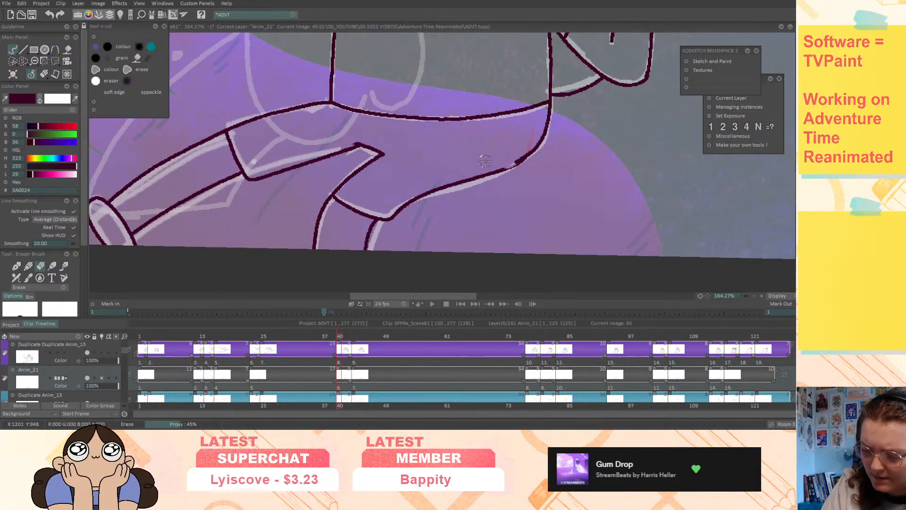
pyautogui.hotkey('ctrl', 'z')
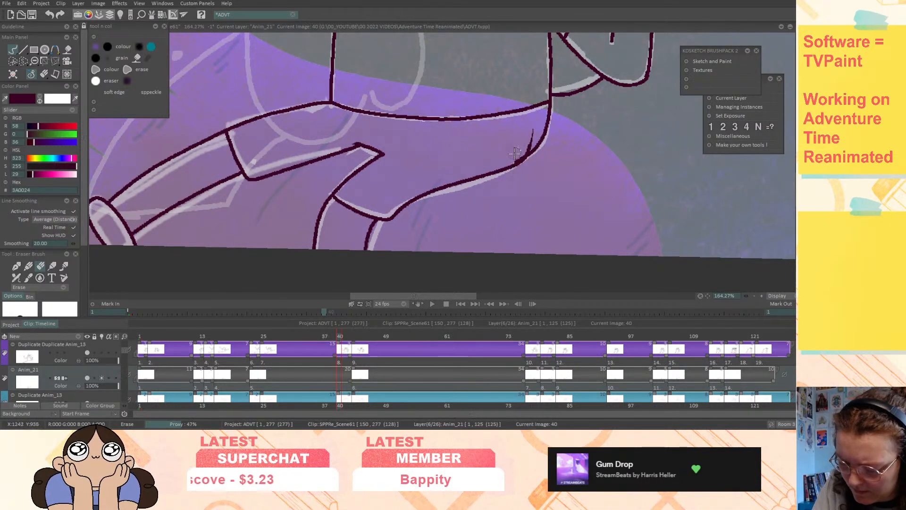
pyautogui.moveTo(517, 157); pyautogui.dragTo(535, 121)
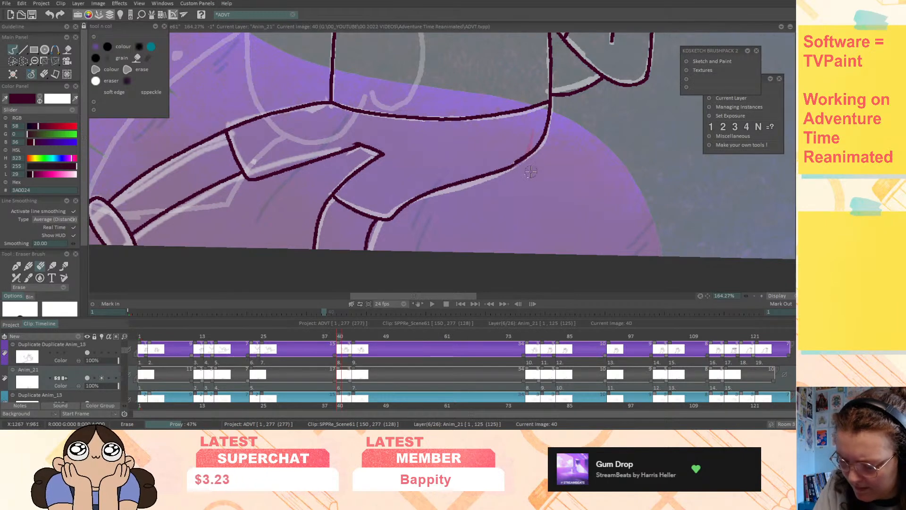
# - At frame 16, erase the shorts' back edge on Anim_21 and redraw it with the pencil on layer Duplicate Duplicate Anim_13
pyautogui.click(261, 338)
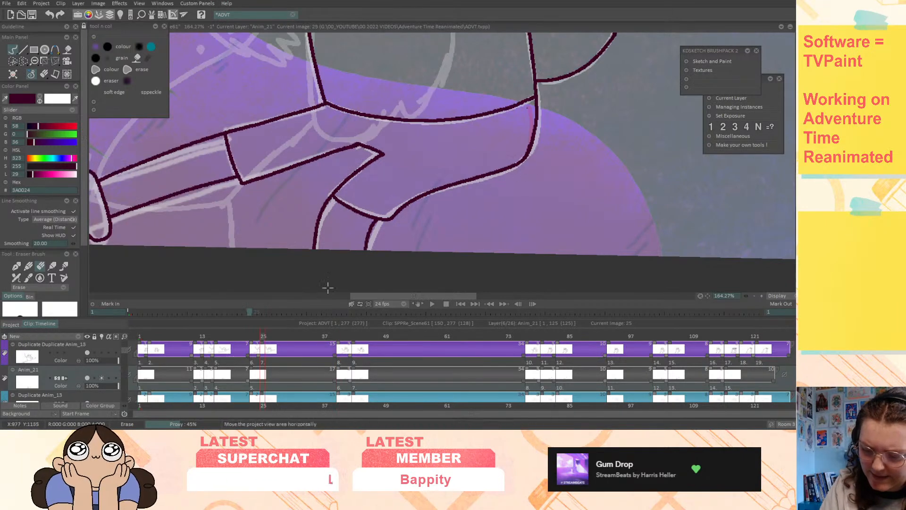
pyautogui.click(253, 337)
pyautogui.moveTo(252, 337)
pyautogui.mouseDown()
pyautogui.moveTo(191, 338)
pyautogui.moveTo(211, 368)
pyautogui.moveTo(258, 368)
pyautogui.moveTo(222, 368)
pyautogui.mouseUp()
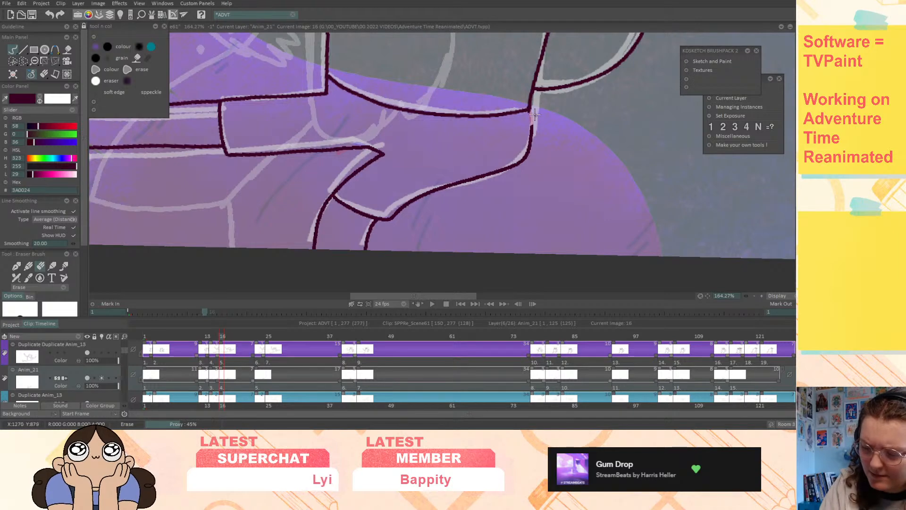
pyautogui.moveTo(525, 123); pyautogui.dragTo(537, 137)
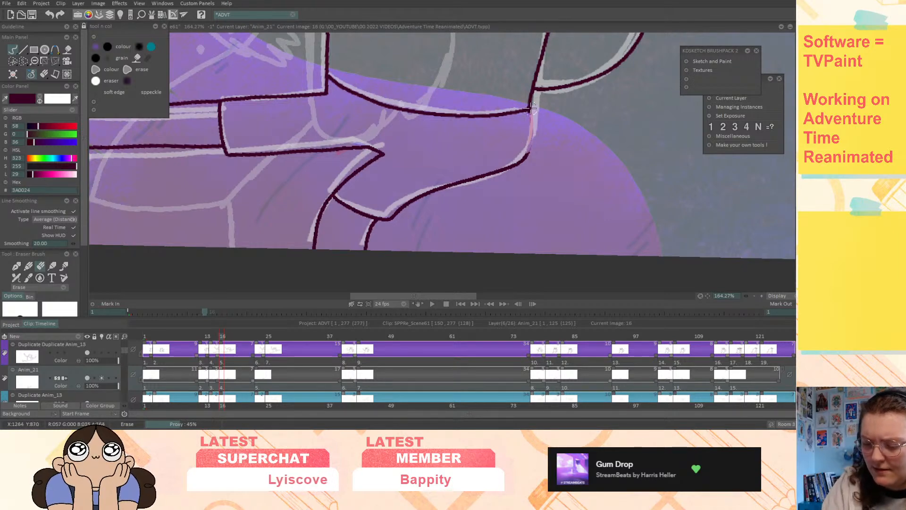
pyautogui.press('Up')
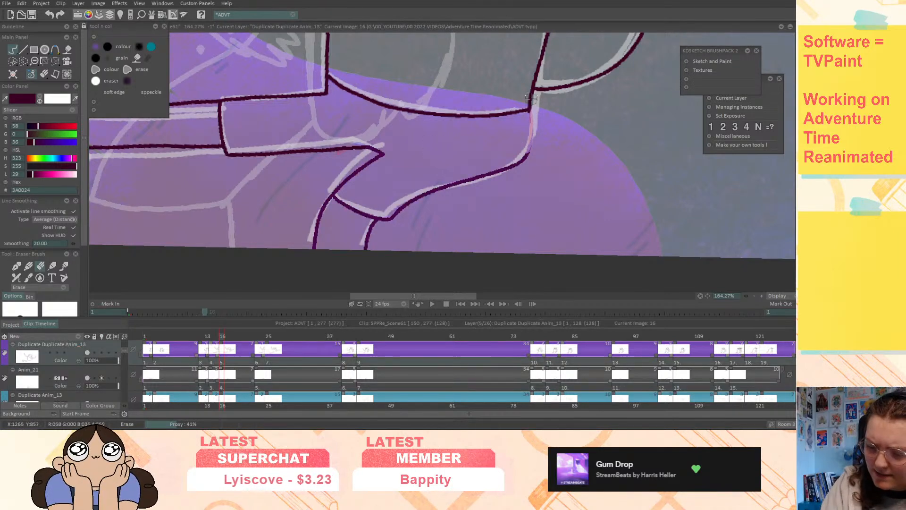
pyautogui.press('b')
pyautogui.moveTo(535, 90); pyautogui.dragTo(518, 163)
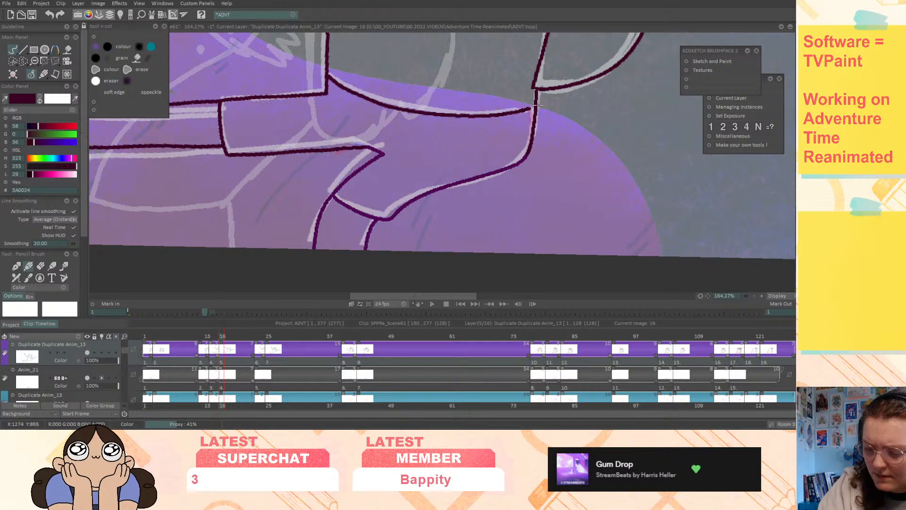
# - Fit the whole picture in view and play the animation from frame 1 to review the cleaned-up line art
pyautogui.press('f')
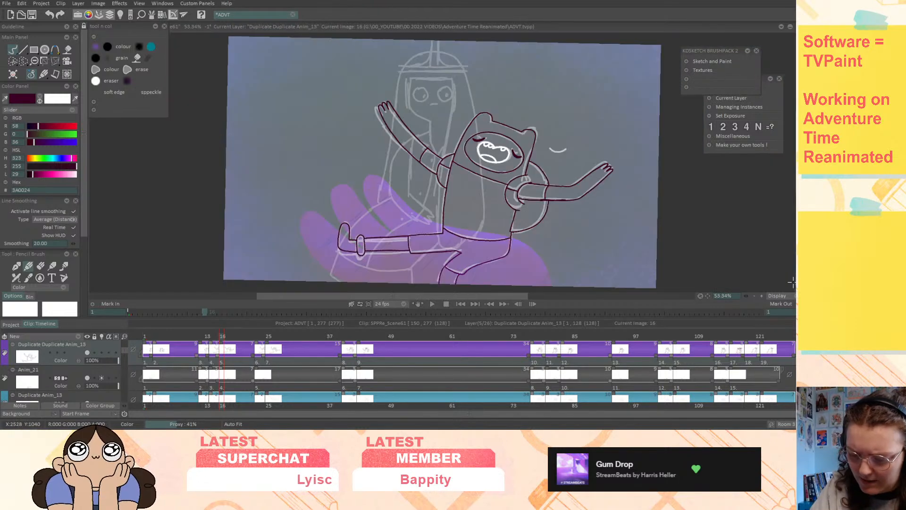
pyautogui.click(432, 304)
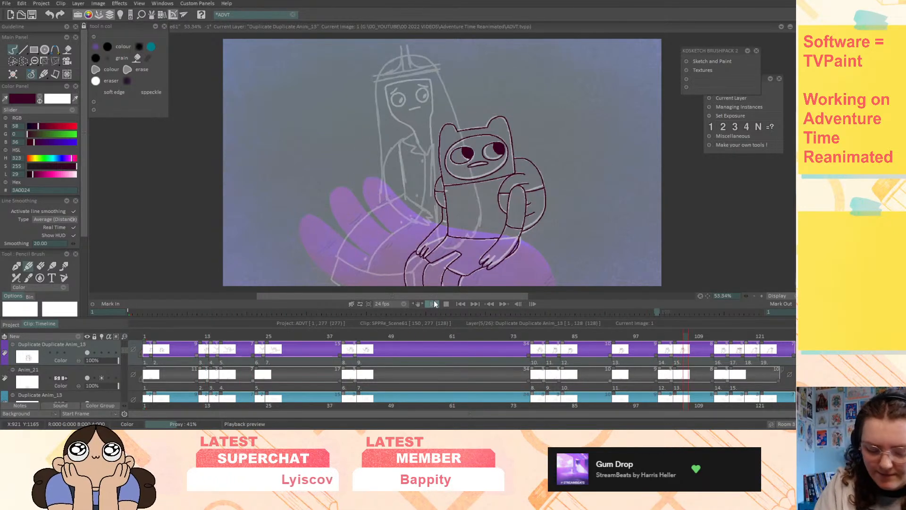
pyautogui.click(435, 303)
pyautogui.moveTo(148, 336); pyautogui.dragTo(538, 372)
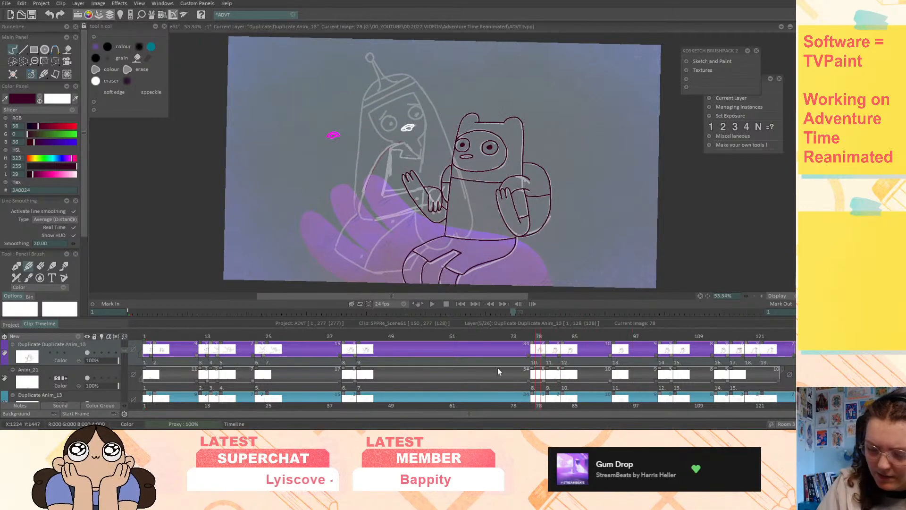
pyautogui.click(146, 339)
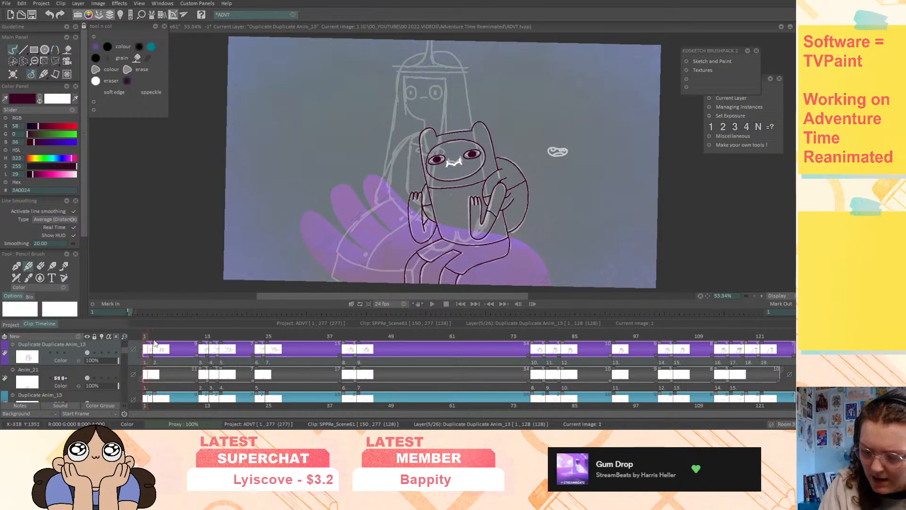
pyautogui.click(432, 304)
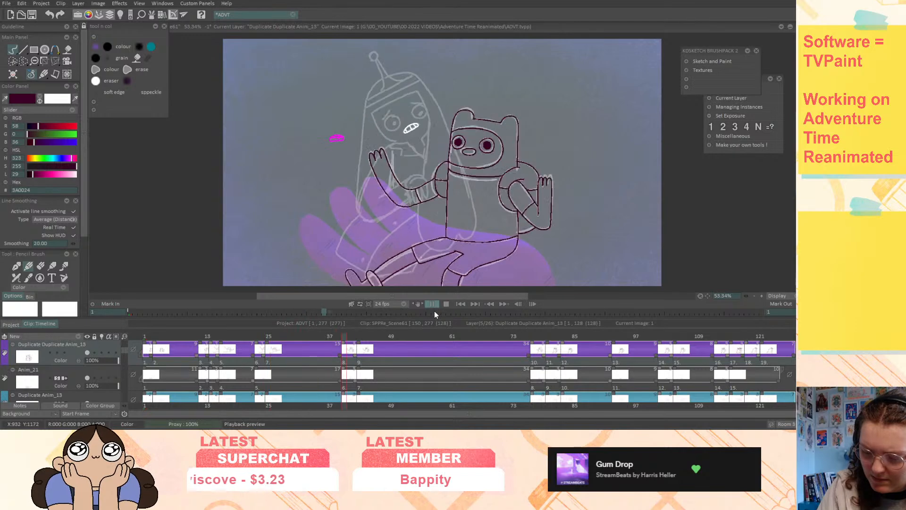
pyautogui.click(433, 305)
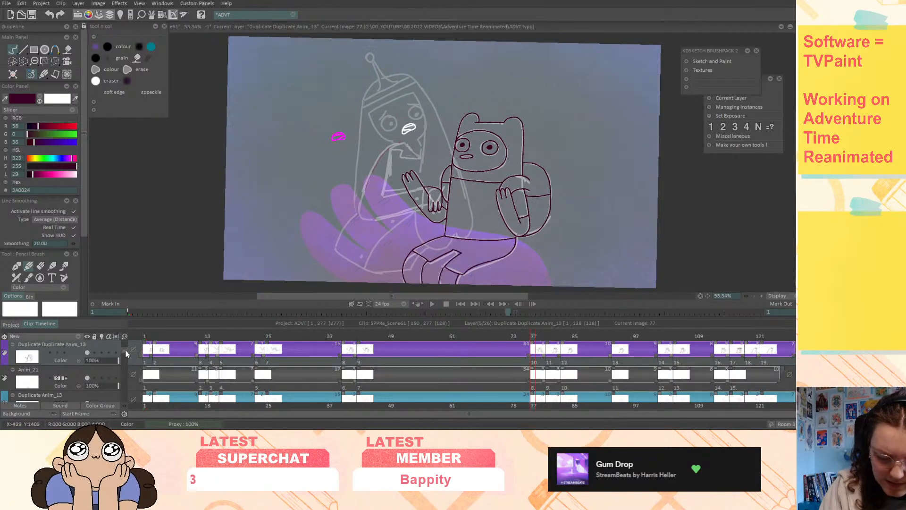
# - Hide the rough sketch layer Duplicate Anim_13 and play back the clean line art without it
pyautogui.scroll(-1, 125, 351)
pyautogui.click(87, 377)
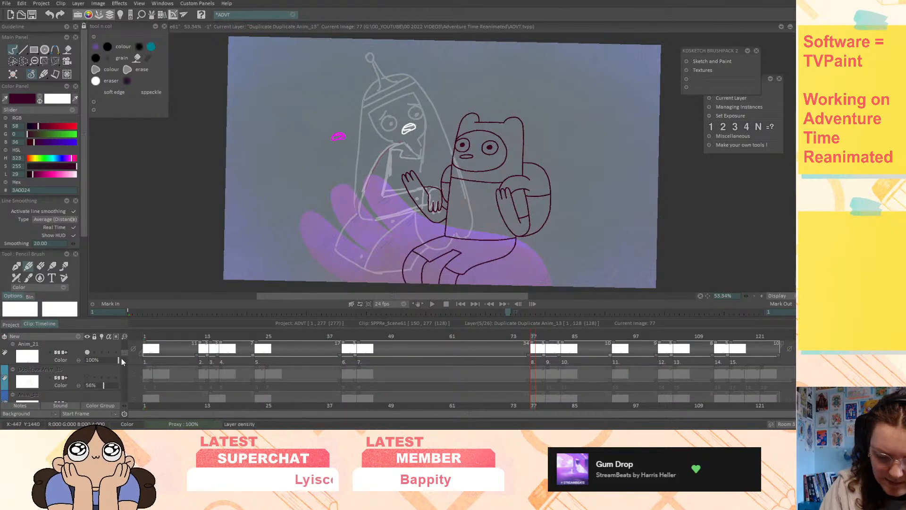
pyautogui.click(432, 304)
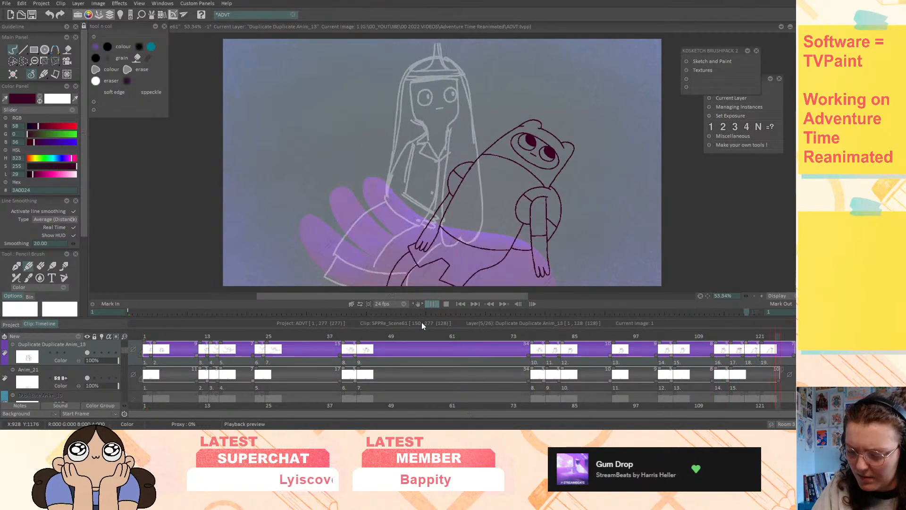
# - At frame 77 on Duplicate Duplicate Anim_13, erase the stray line stub between the far arm and the torso
pyautogui.moveTo(553, 335)
pyautogui.mouseDown()
pyautogui.moveTo(409, 356)
pyautogui.moveTo(161, 371)
pyautogui.moveTo(381, 391)
pyautogui.moveTo(545, 380)
pyautogui.moveTo(355, 404)
pyautogui.moveTo(467, 402)
pyautogui.moveTo(439, 401)
pyautogui.mouseUp()
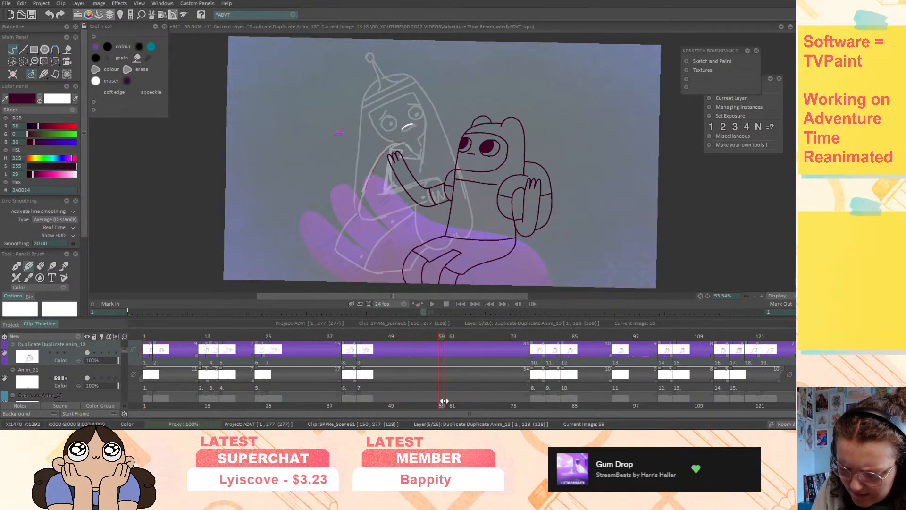
pyautogui.click(533, 390)
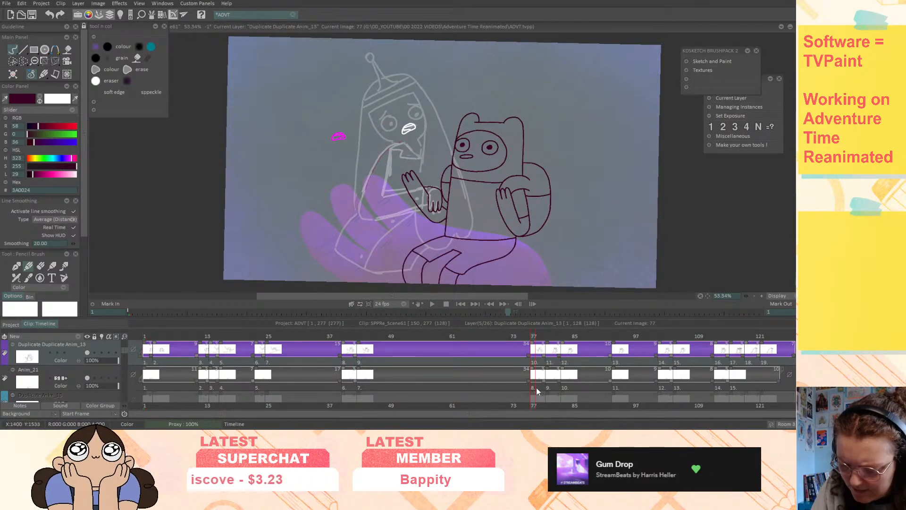
pyautogui.moveTo(747, 297); pyautogui.dragTo(679, 260)
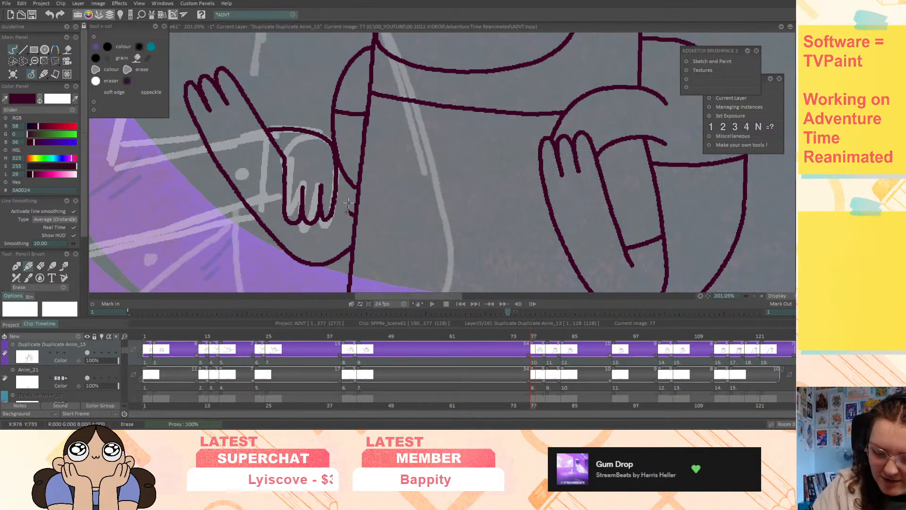
pyautogui.moveTo(355, 189); pyautogui.dragTo(353, 187)
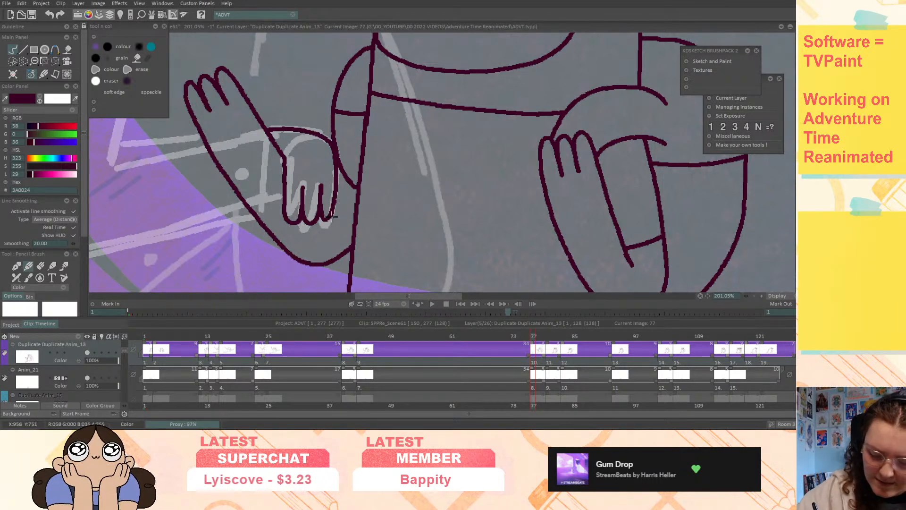
# - On Duplicate Duplicate Anim_13, draw the missing sleeve line across the far arm on the drawings from frame 80 to frame 116
pyautogui.hotkey('ctrl', 'Right')
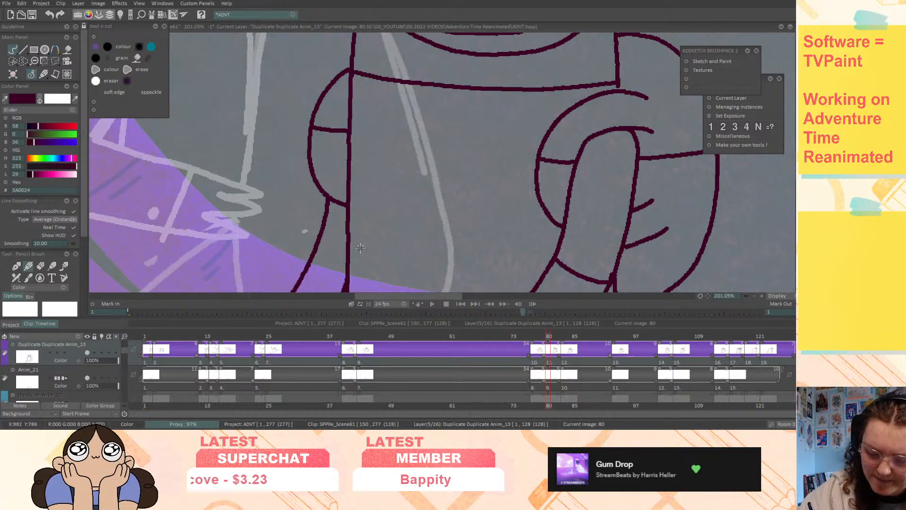
pyautogui.hotkey('ctrl', 'Left')
pyautogui.hotkey('ctrl', 'Right')
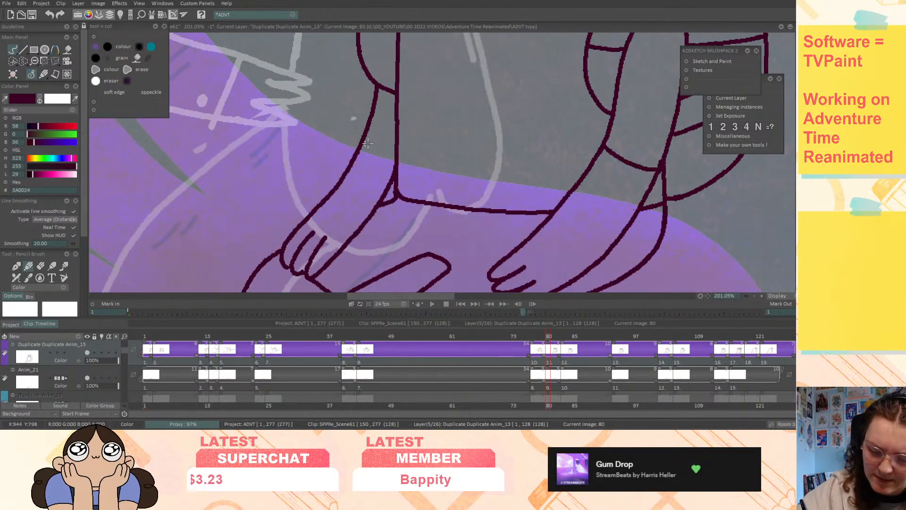
pyautogui.moveTo(365, 138); pyautogui.dragTo(399, 159)
pyautogui.hotkey('ctrl', 'Right')
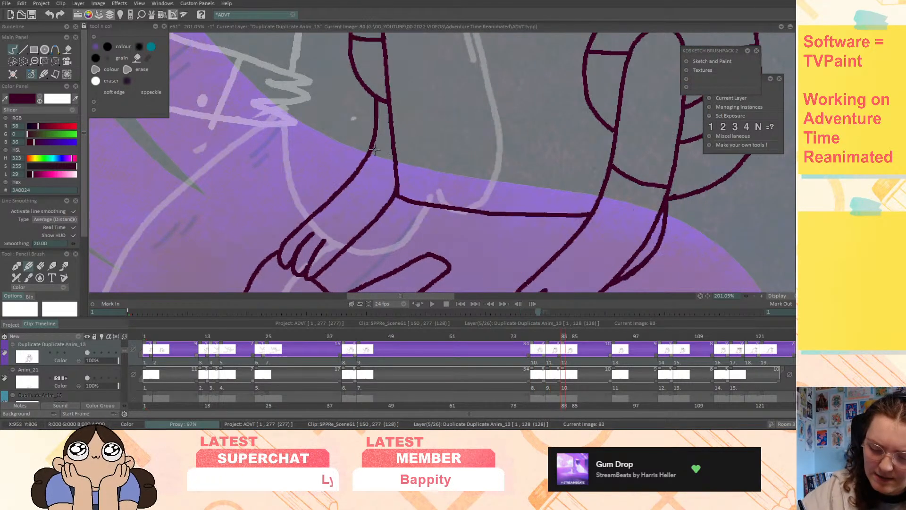
pyautogui.hotkey('ctrl', 'Right')
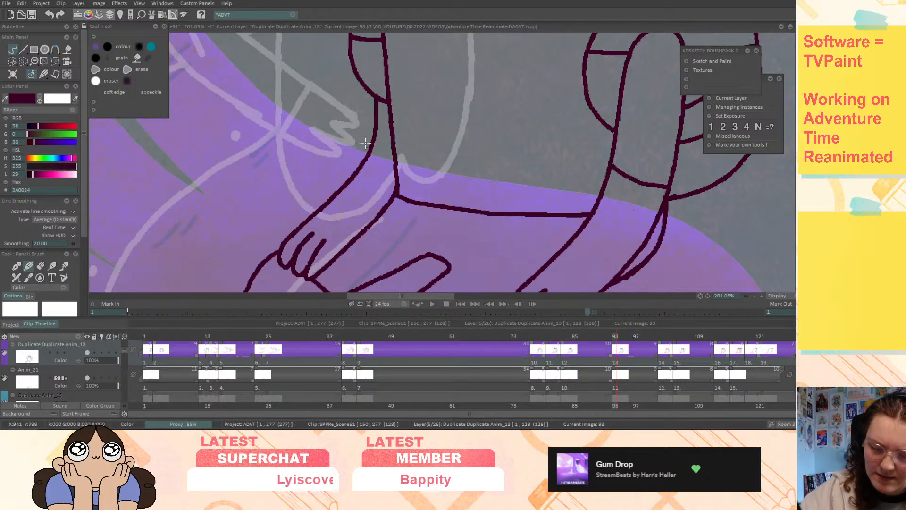
pyautogui.hotkey('ctrl', 'Right')
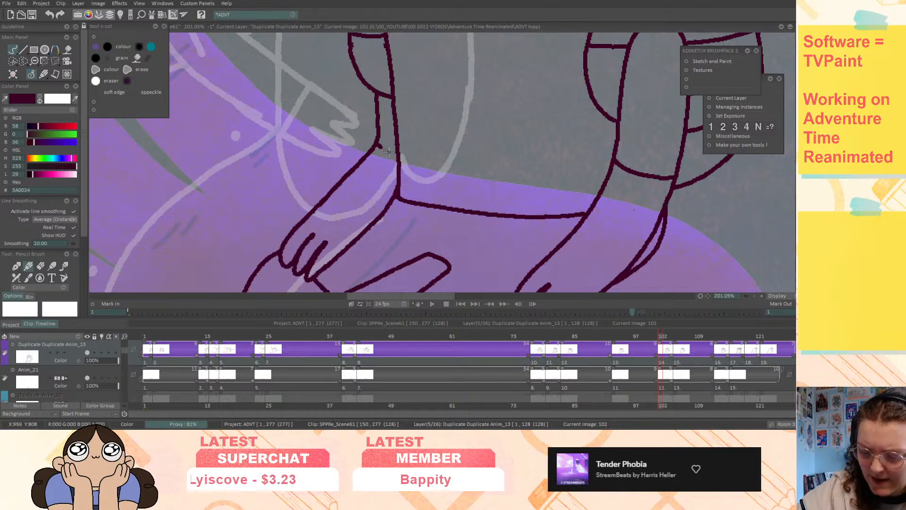
pyautogui.hotkey('ctrl', 'Right')
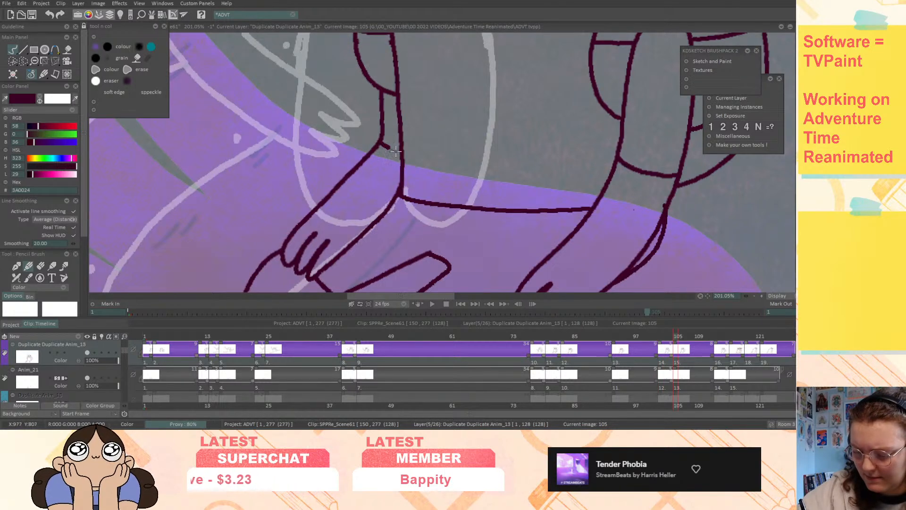
pyautogui.hotkey('ctrl', 'Right')
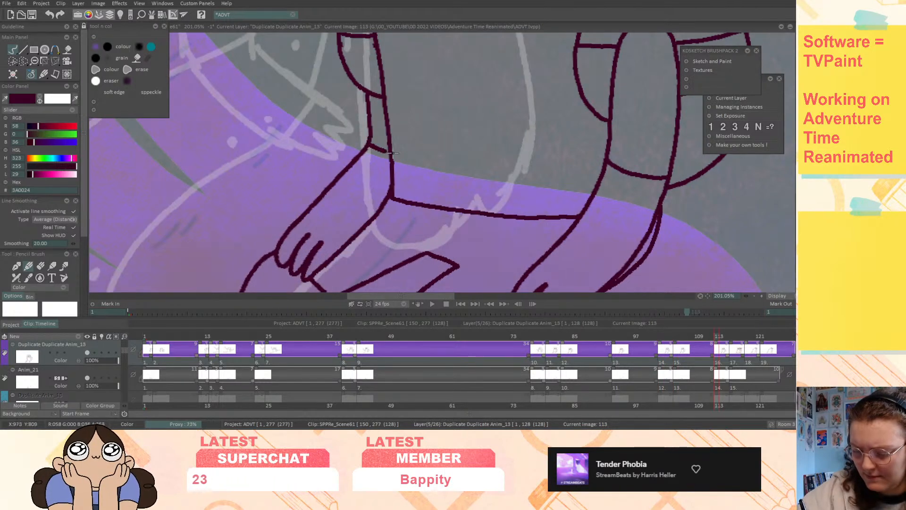
pyautogui.hotkey('ctrl', 'Right')
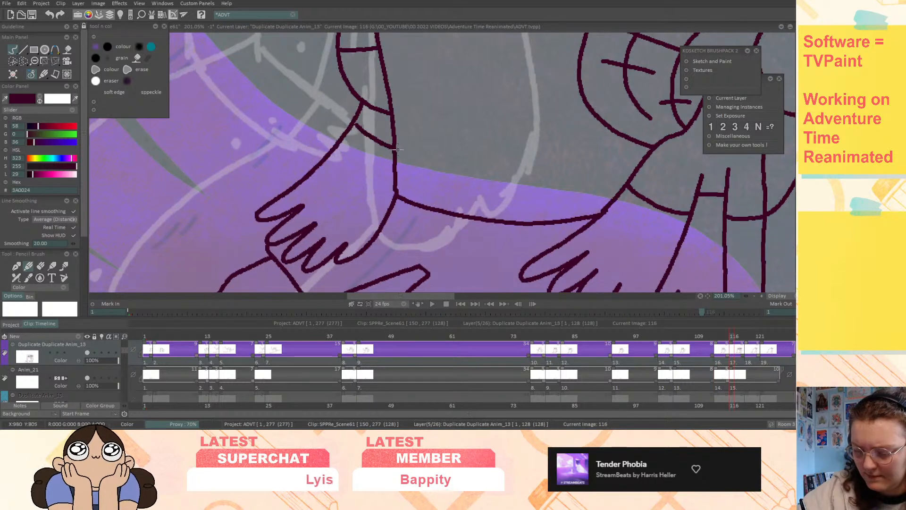
# - Add the same sleeve line across the far arm on the drawings at frames 119 and 122
pyautogui.hotkey('ctrl', 'Right')
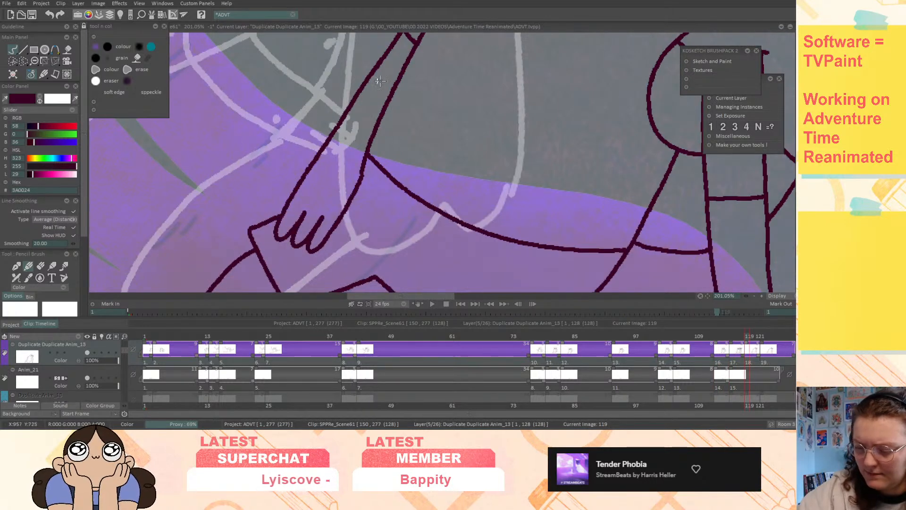
pyautogui.moveTo(504, 105); pyautogui.dragTo(485, 148, button='middle')
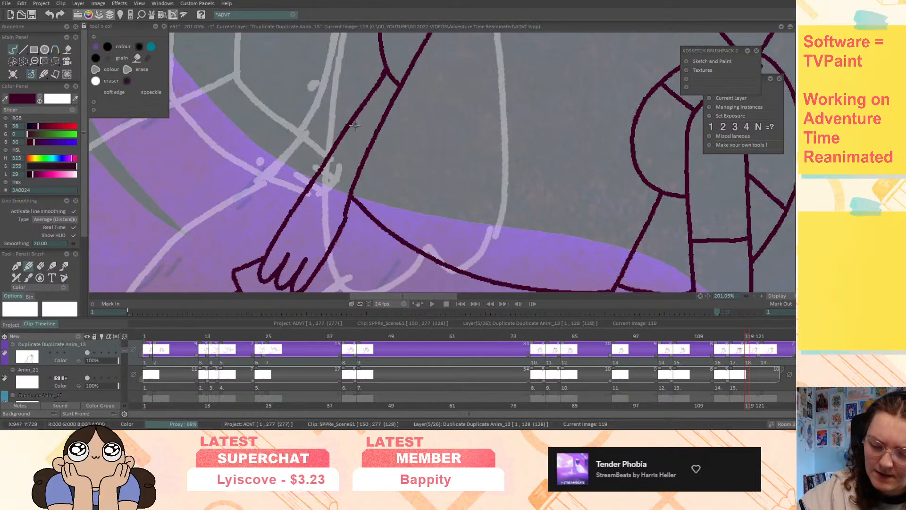
pyautogui.hotkey('ctrl', 'Right')
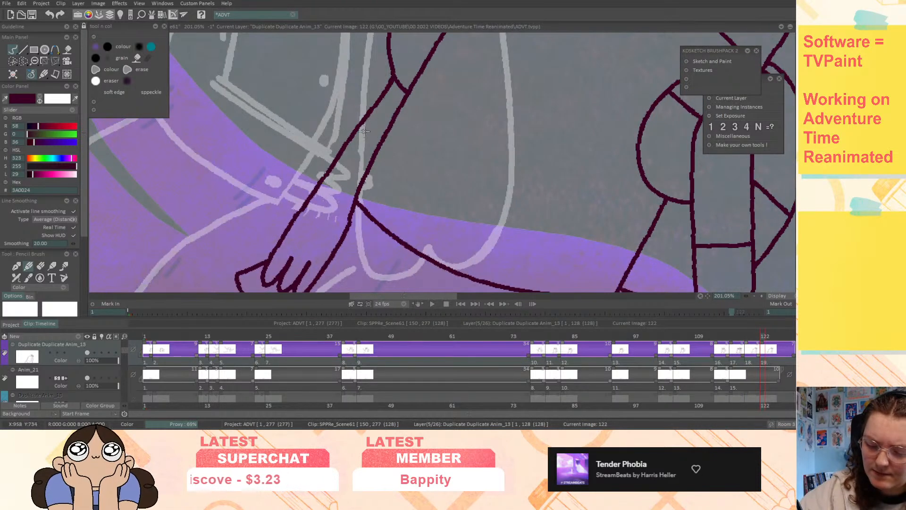
pyautogui.hotkey('ctrl', 'Left')
pyautogui.hotkey('ctrl', 'Right')
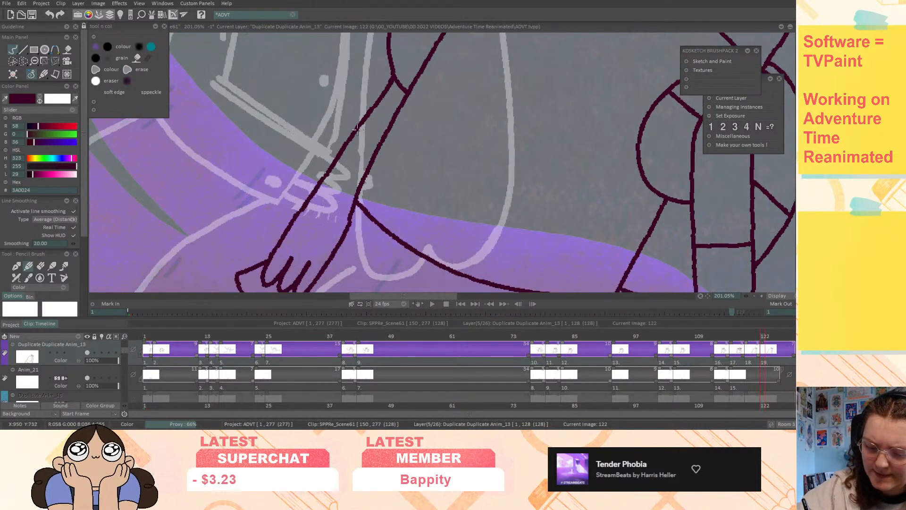
pyautogui.hotkey('ctrl', 'Right')
pyautogui.hotkey('ctrl', 'Left')
# - Save the project and play back the animation with the whole picture in view to review the line art
pyautogui.press('Home')
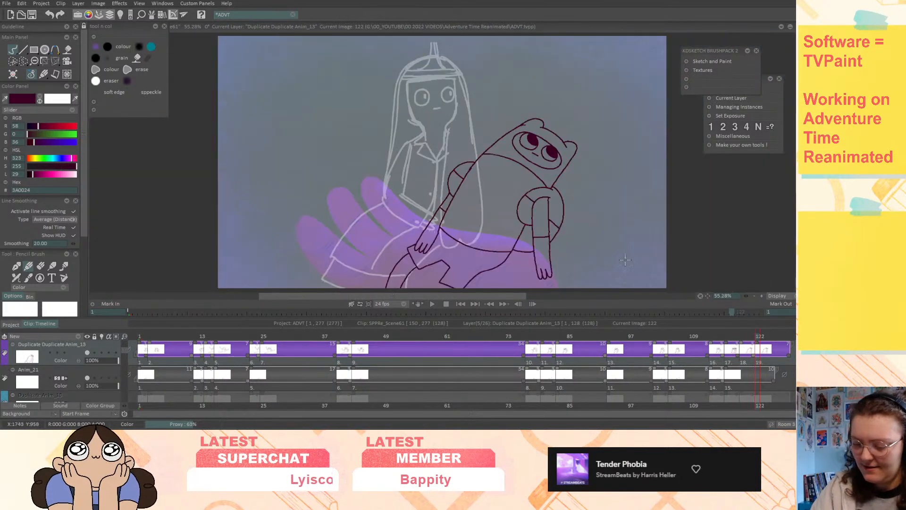
pyautogui.hotkey('ctrl', 's')
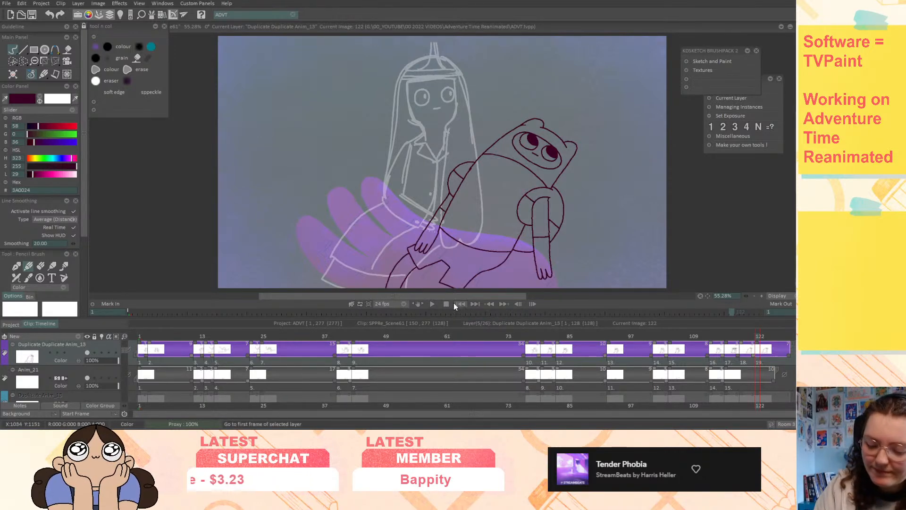
pyautogui.click(432, 303)
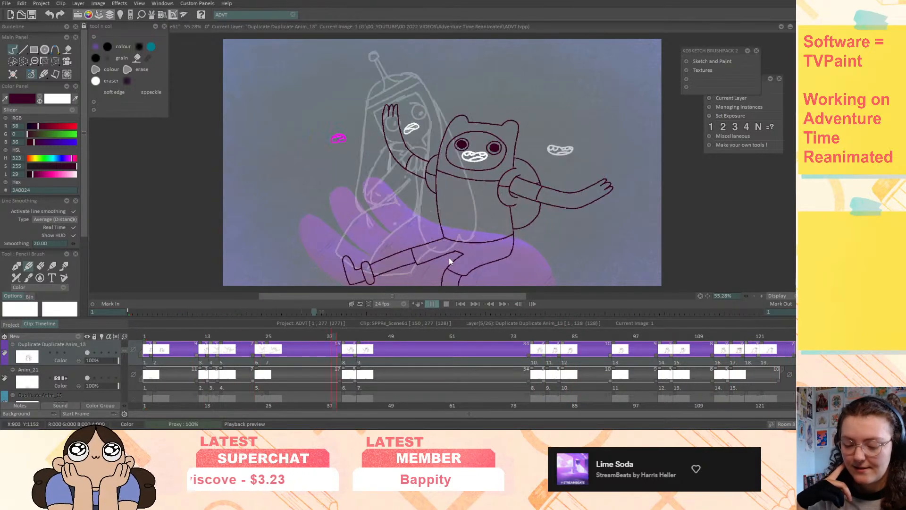
pyautogui.click(432, 304)
pyautogui.click(358, 336)
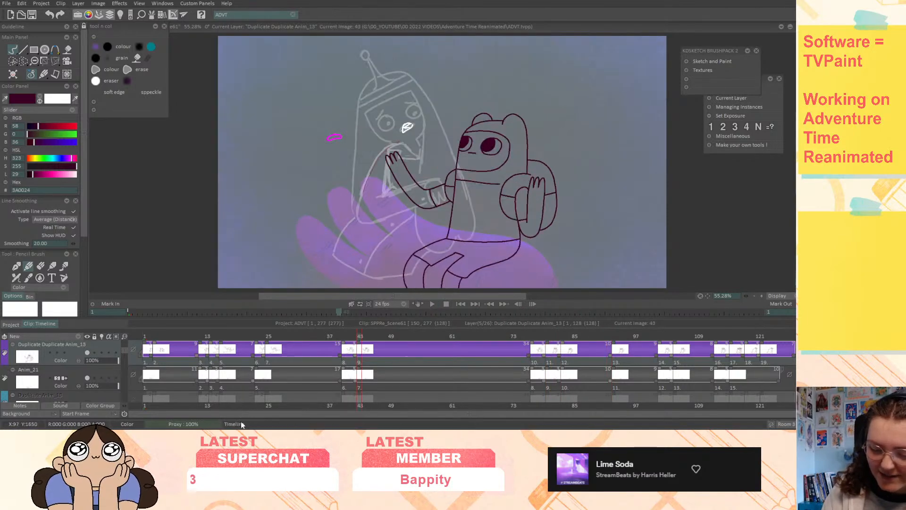
# - Return to frame 1, select the rough mouth layer Anim_15 and lower its opacity to 50%
pyautogui.click(143, 336)
pyautogui.moveTo(124, 350); pyautogui.dragTo(123, 346)
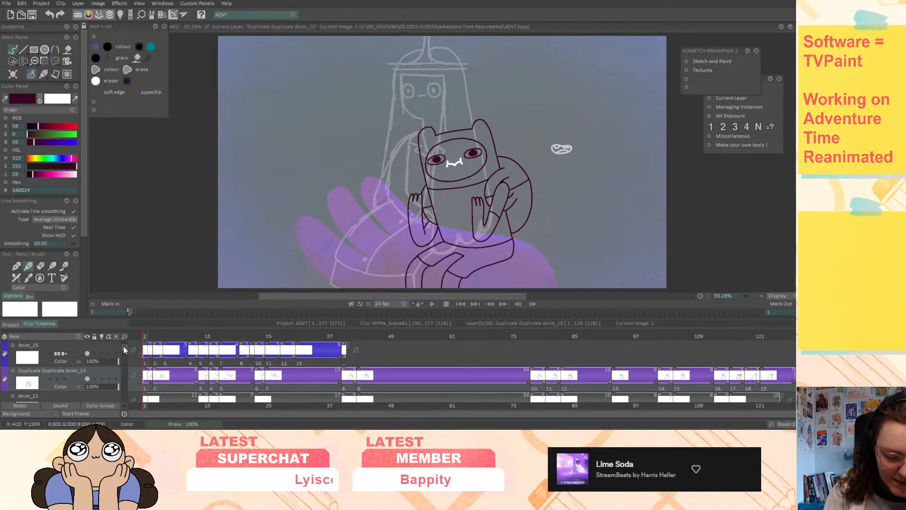
pyautogui.click(87, 353)
pyautogui.click(87, 353)
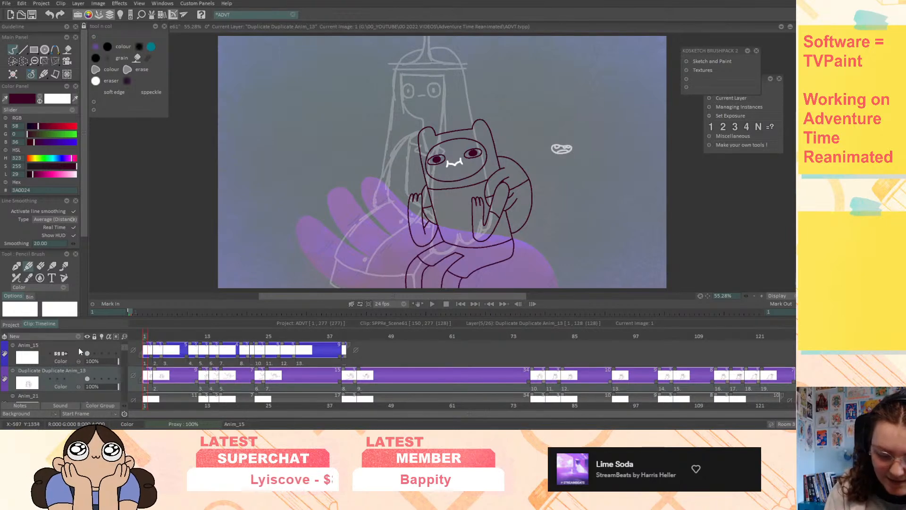
pyautogui.click(101, 361)
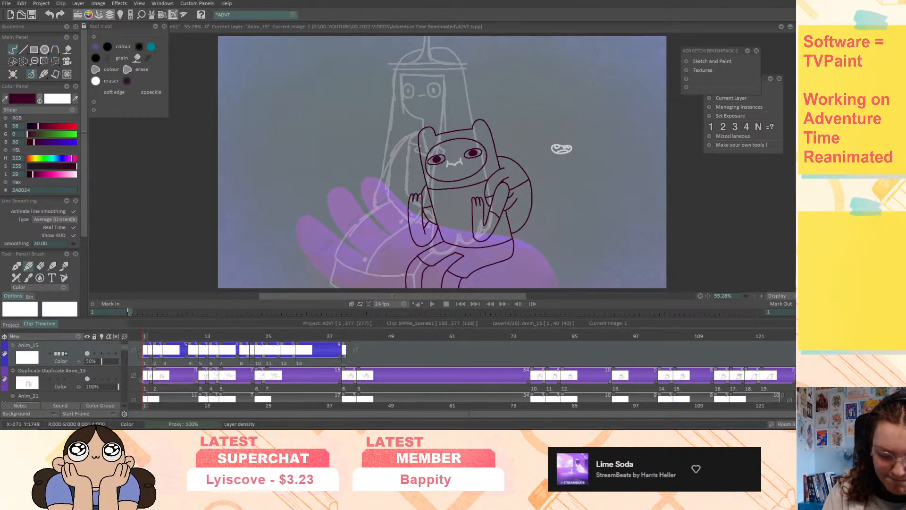
pyautogui.click(417, 336)
pyautogui.moveTo(450, 336)
pyautogui.mouseDown()
pyautogui.moveTo(663, 344)
pyautogui.moveTo(140, 365)
pyautogui.mouseUp()
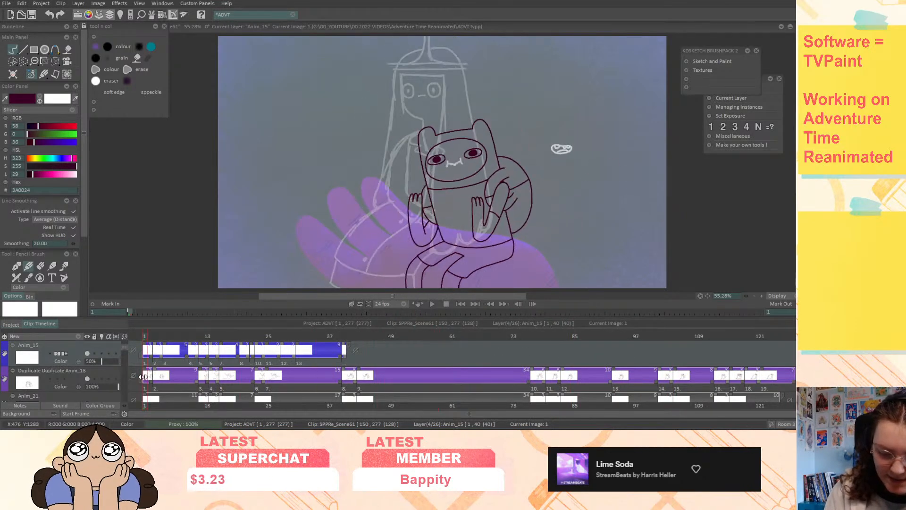
# - Duplicate the structure of Anim_15 as a new empty layer and set Anim_15's opacity to 28%
pyautogui.click(76, 336)
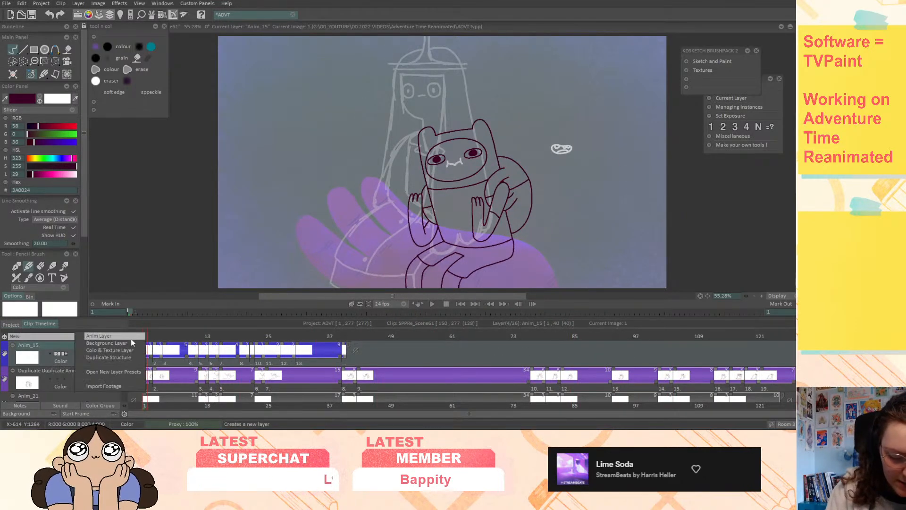
pyautogui.click(127, 357)
pyautogui.moveTo(103, 385); pyautogui.dragTo(92, 386)
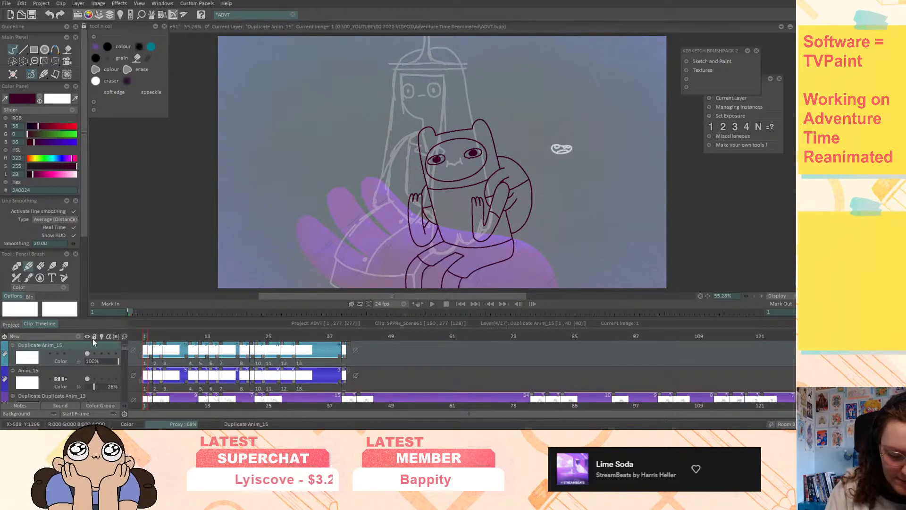
# - On Duplicate Anim_15 at frame 1, trace the rough closed mouth in the dark line colour
pyautogui.scroll(4, 442, 161)
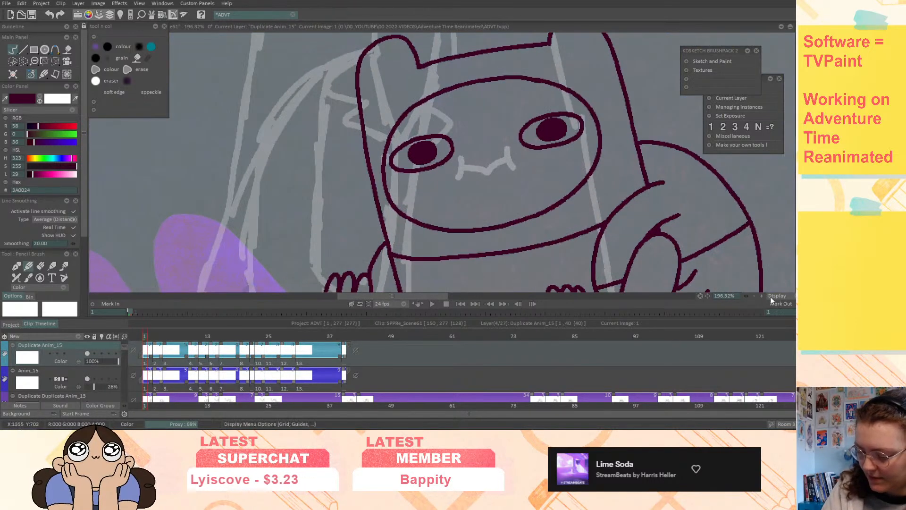
pyautogui.scroll(2, 746, 296)
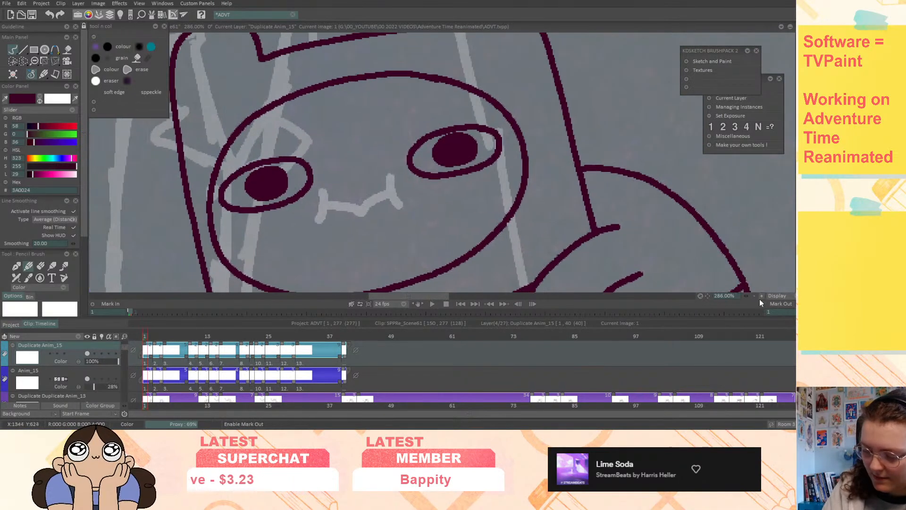
pyautogui.scroll(2, 751, 295)
pyautogui.moveTo(352, 181)
pyautogui.mouseDown()
pyautogui.moveTo(344, 198)
pyautogui.moveTo(367, 249)
pyautogui.mouseUp()
pyautogui.moveTo(349, 212)
pyautogui.mouseDown()
pyautogui.moveTo(297, 257)
pyautogui.moveTo(257, 237)
pyautogui.moveTo(232, 242)
pyautogui.mouseUp()
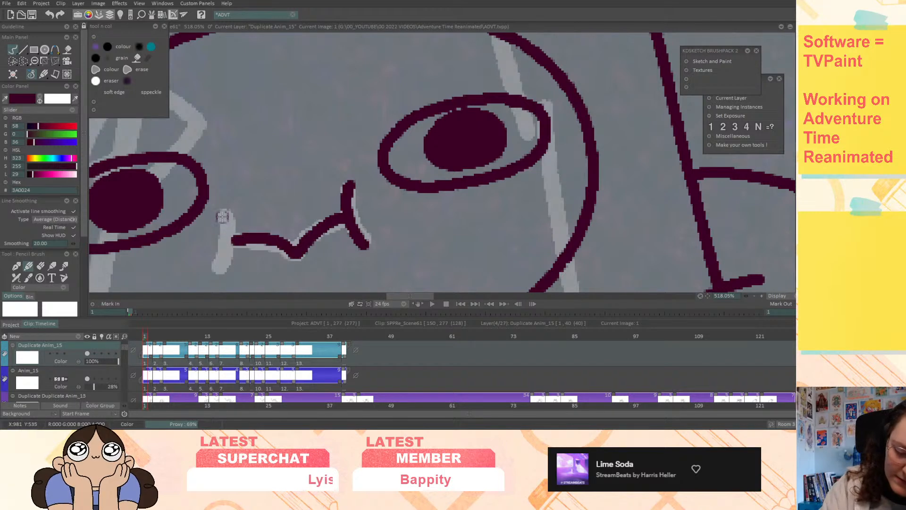
# - At frame 3, trace the closed wavy mouth and its corner lines over the rough on Duplicate Anim_15
pyautogui.press('Right')
pyautogui.press('Right')
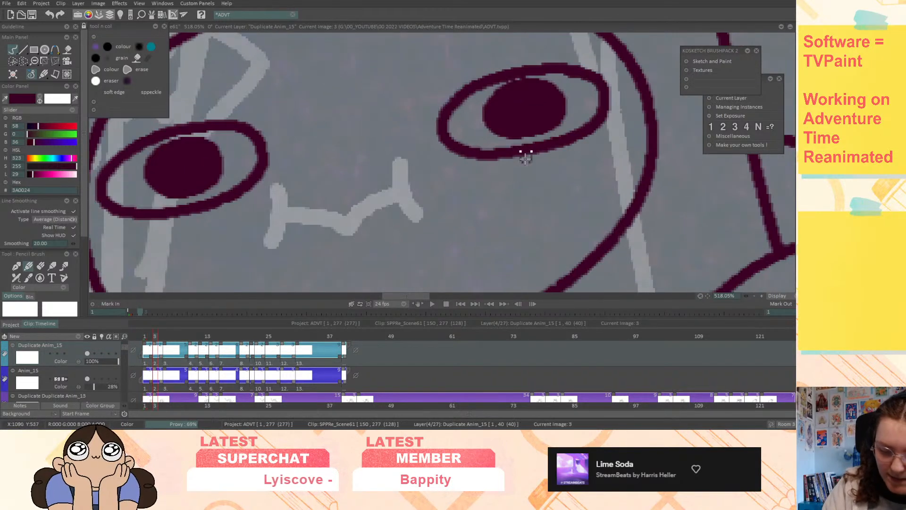
pyautogui.moveTo(425, 192); pyautogui.dragTo(449, 190, button='middle')
pyautogui.moveTo(422, 163)
pyautogui.mouseDown()
pyautogui.moveTo(439, 218)
pyautogui.moveTo(376, 226)
pyautogui.moveTo(314, 211)
pyautogui.moveTo(298, 213)
pyautogui.moveTo(300, 231)
pyautogui.mouseUp()
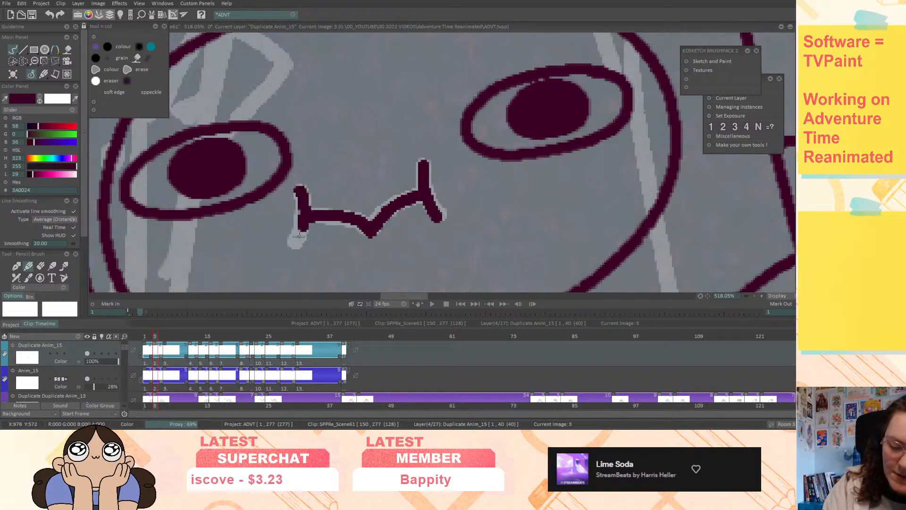
# - At frame 5, trace the open mouth's outline, its three upper teeth and the tongue
pyautogui.press('Right')
pyautogui.press('Right')
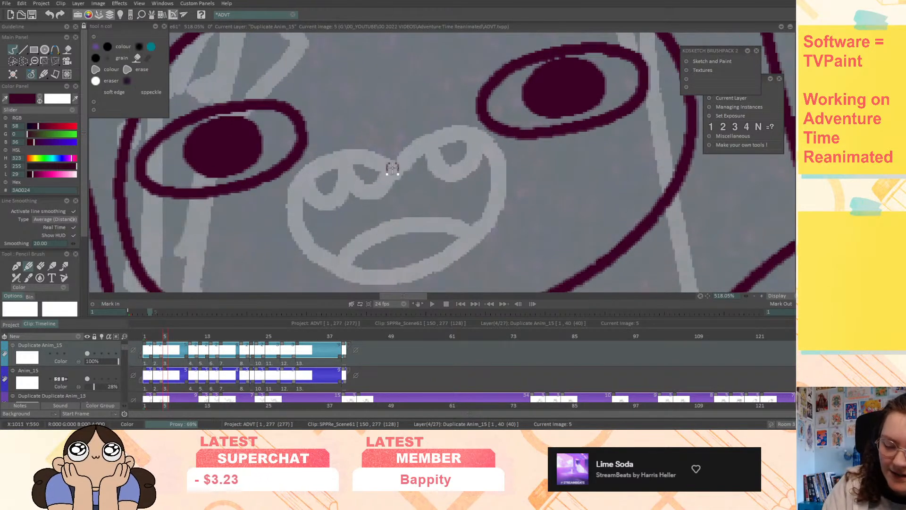
pyautogui.moveTo(394, 171)
pyautogui.mouseDown()
pyautogui.moveTo(455, 134)
pyautogui.moveTo(494, 206)
pyautogui.moveTo(421, 274)
pyautogui.moveTo(340, 282)
pyautogui.moveTo(297, 235)
pyautogui.moveTo(292, 181)
pyautogui.moveTo(373, 162)
pyautogui.moveTo(305, 179)
pyautogui.mouseUp()
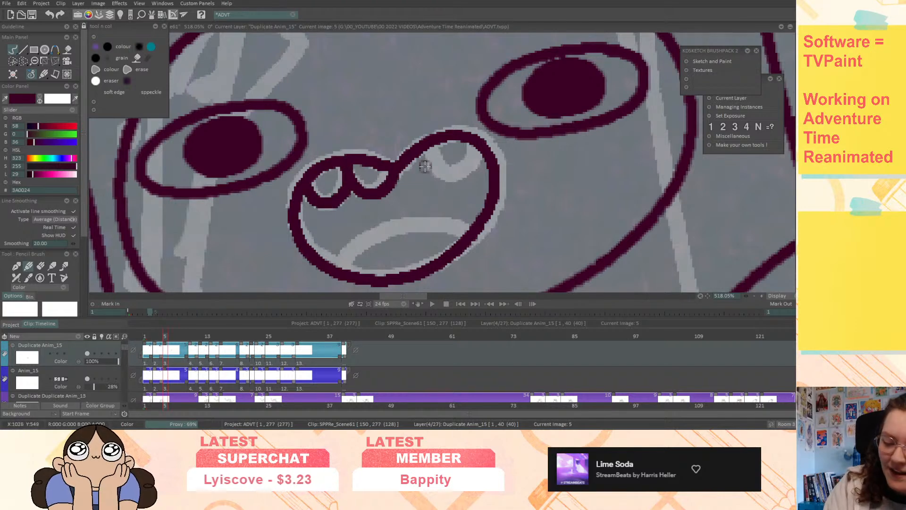
pyautogui.moveTo(432, 154); pyautogui.dragTo(478, 143)
pyautogui.moveTo(455, 225)
pyautogui.mouseDown()
pyautogui.moveTo(351, 251)
pyautogui.moveTo(338, 277)
pyautogui.mouseUp()
# - At frame 10, trace the mouth outline with the tongue sticking out and the three upper teeth
pyautogui.press('Right')
pyautogui.moveTo(563, 212); pyautogui.dragTo(572, 211)
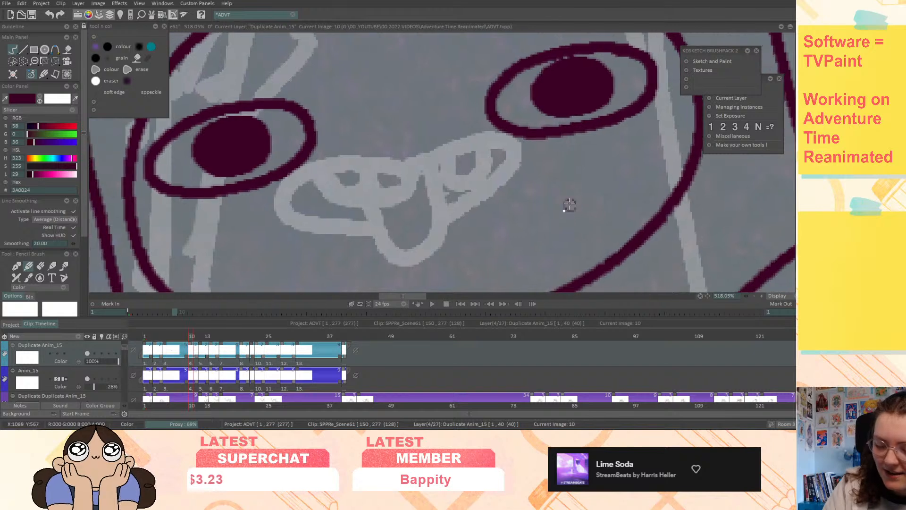
pyautogui.moveTo(407, 169)
pyautogui.mouseDown()
pyautogui.moveTo(337, 162)
pyautogui.moveTo(286, 218)
pyautogui.moveTo(379, 228)
pyautogui.moveTo(415, 259)
pyautogui.moveTo(436, 202)
pyautogui.moveTo(508, 152)
pyautogui.moveTo(449, 141)
pyautogui.moveTo(403, 173)
pyautogui.mouseUp()
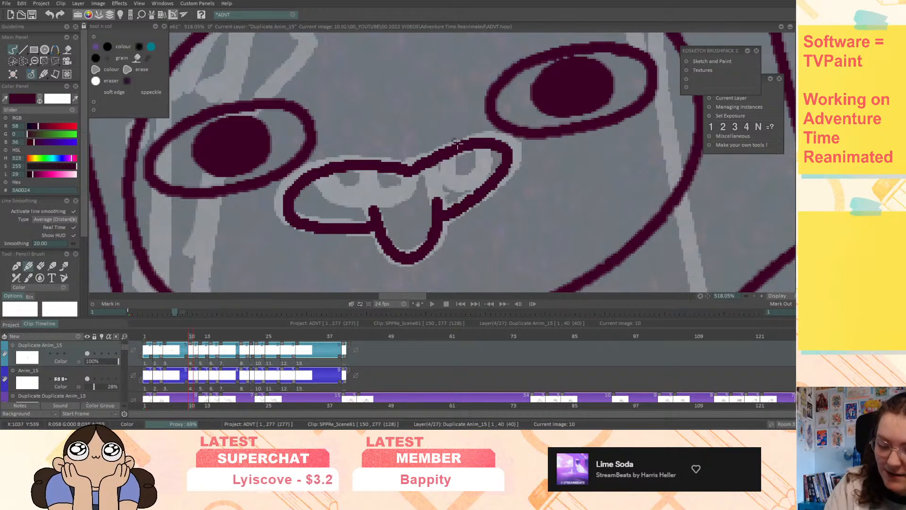
pyautogui.moveTo(325, 171)
pyautogui.mouseDown()
pyautogui.moveTo(357, 200)
pyautogui.moveTo(371, 166)
pyautogui.moveTo(410, 184)
pyautogui.moveTo(486, 149)
pyautogui.mouseUp()
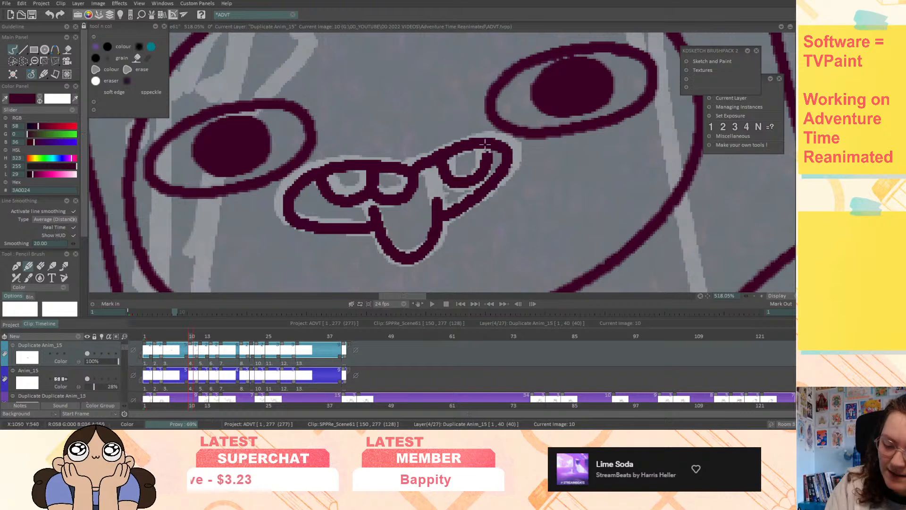
pyautogui.moveTo(431, 166); pyautogui.dragTo(438, 212)
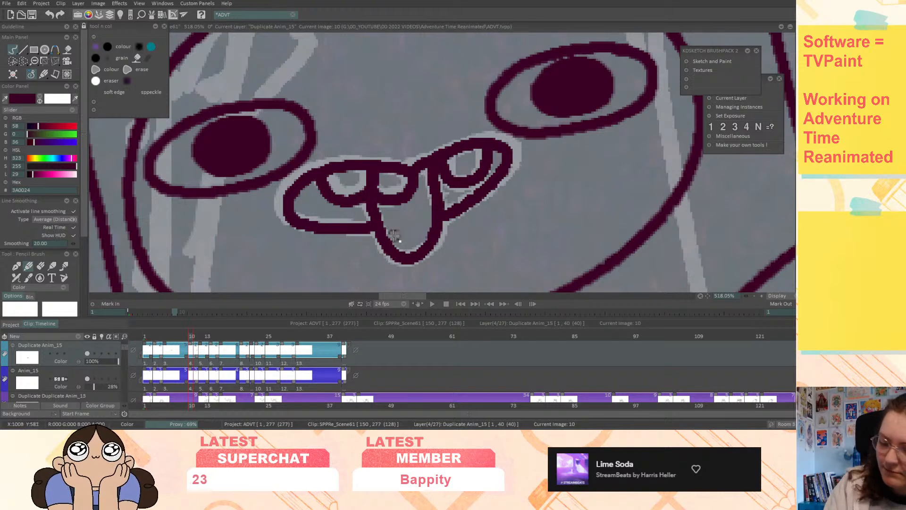
# - Trace the rough mouth on the drawing between frames 10 and 14 of Duplicate Anim_15
pyautogui.press('Right')
pyautogui.press('Right')
pyautogui.moveTo(456, 148); pyautogui.dragTo(464, 194)
pyautogui.moveTo(431, 166)
pyautogui.mouseDown()
pyautogui.moveTo(405, 192)
pyautogui.moveTo(348, 185)
pyautogui.moveTo(350, 208)
pyautogui.mouseUp()
# - At frame 14, rotate the canvas and trace the wide open mouth's outline, three upper teeth and tongue
pyautogui.press('Right')
pyautogui.press('Right')
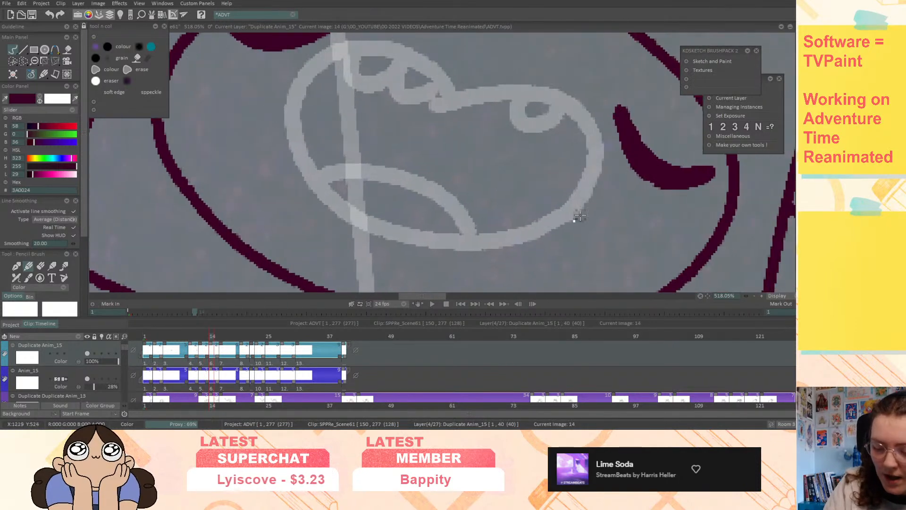
pyautogui.moveTo(700, 296); pyautogui.dragTo(594, 142)
pyautogui.moveTo(420, 112)
pyautogui.mouseDown()
pyautogui.moveTo(454, 78)
pyautogui.moveTo(524, 41)
pyautogui.moveTo(564, 71)
pyautogui.moveTo(568, 133)
pyautogui.moveTo(514, 222)
pyautogui.moveTo(401, 276)
pyautogui.moveTo(300, 233)
pyautogui.moveTo(321, 142)
pyautogui.moveTo(409, 117)
pyautogui.mouseUp()
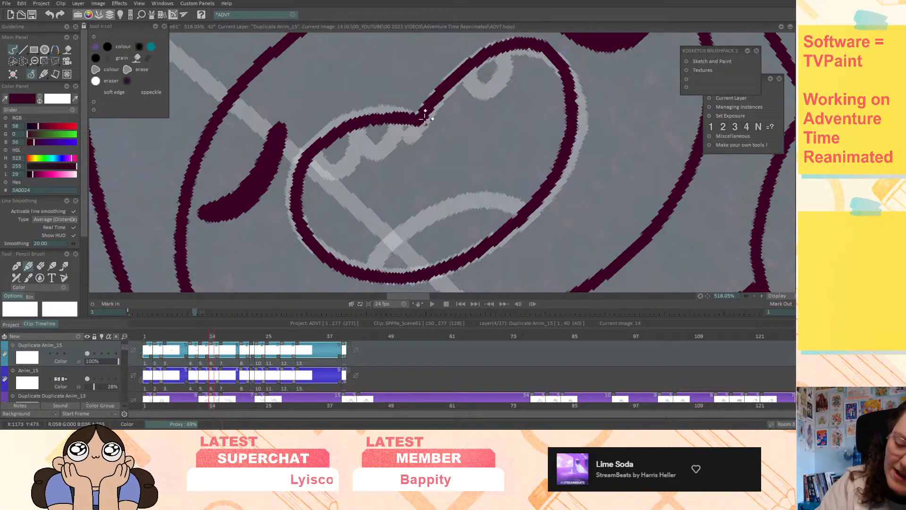
pyautogui.moveTo(361, 139)
pyautogui.mouseDown()
pyautogui.moveTo(408, 118)
pyautogui.moveTo(323, 166)
pyautogui.mouseUp()
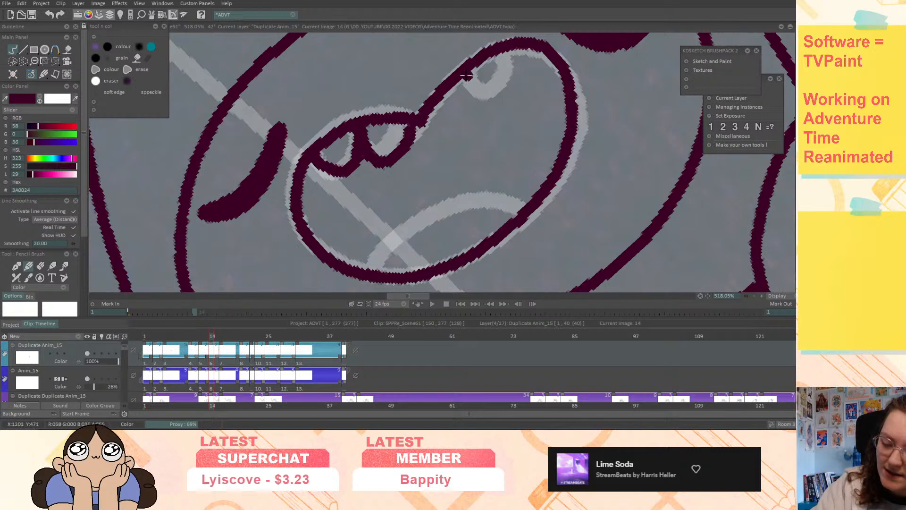
pyautogui.moveTo(465, 75); pyautogui.dragTo(504, 45)
pyautogui.moveTo(493, 199); pyautogui.dragTo(376, 260)
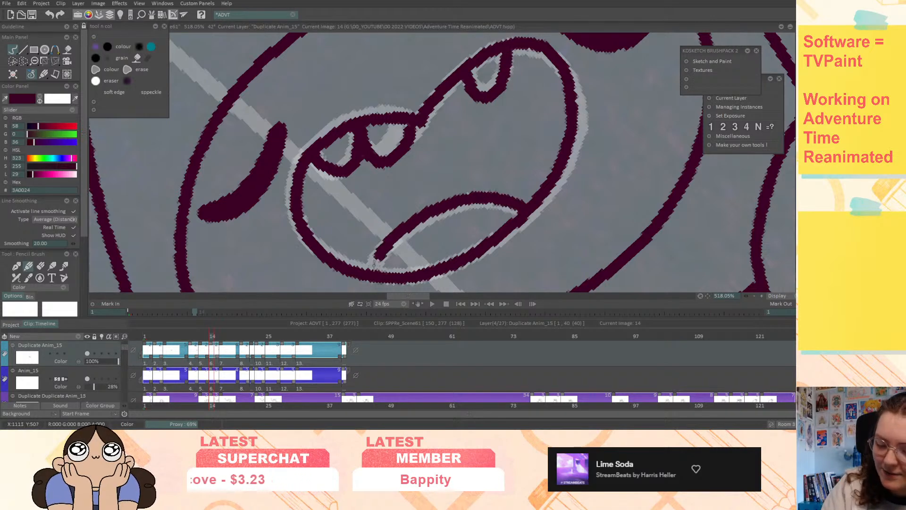
# - Ink the open mouth on frame 16 of Duplicate Anim_15 over the rough, including its outline, three upper teeth and tongue
pyautogui.press('Right')
pyautogui.press('Right')
pyautogui.moveTo(640, 185); pyautogui.dragTo(601, 225, button='middle')
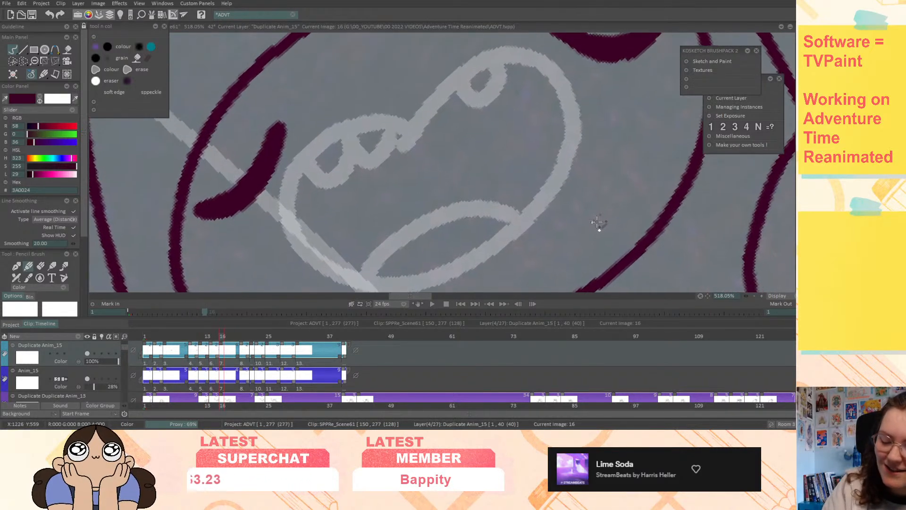
pyautogui.moveTo(410, 128)
pyautogui.mouseDown()
pyautogui.moveTo(503, 51)
pyautogui.moveTo(551, 60)
pyautogui.moveTo(571, 118)
pyautogui.moveTo(543, 191)
pyautogui.moveTo(441, 279)
pyautogui.moveTo(338, 279)
pyautogui.moveTo(281, 205)
pyautogui.moveTo(334, 133)
pyautogui.moveTo(412, 126)
pyautogui.moveTo(347, 139)
pyautogui.mouseUp()
pyautogui.moveTo(342, 177); pyautogui.dragTo(313, 155)
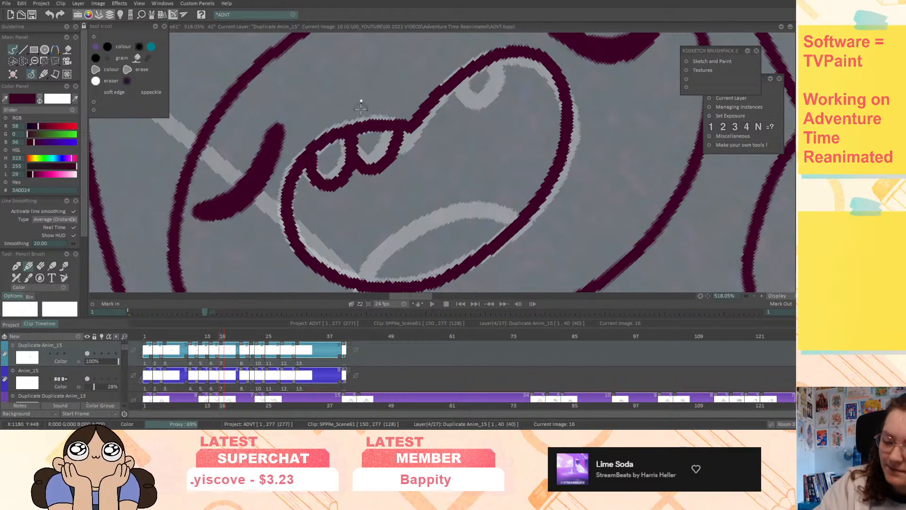
pyautogui.moveTo(459, 93)
pyautogui.mouseDown()
pyautogui.moveTo(496, 102)
pyautogui.moveTo(498, 57)
pyautogui.mouseUp()
pyautogui.moveTo(519, 219)
pyautogui.mouseDown()
pyautogui.moveTo(418, 226)
pyautogui.moveTo(364, 284)
pyautogui.mouseUp()
# - Ink the narrow clenched mouth on frame 20 over the rough, with its outline and three tooth dividing lines
pyautogui.press('Right')
pyautogui.press('Right')
pyautogui.press('Right')
pyautogui.press('Right')
pyautogui.press('Right')
pyautogui.press('Right')
pyautogui.press('Left')
pyautogui.press('Left')
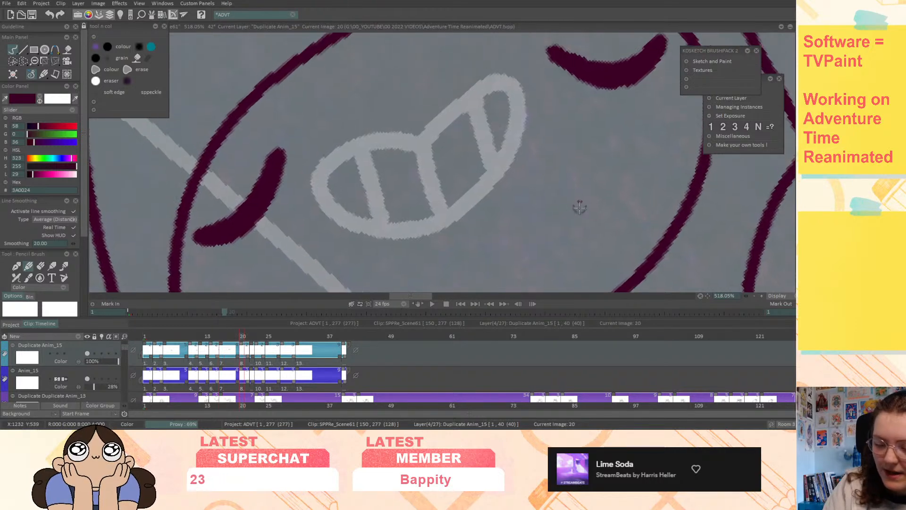
pyautogui.moveTo(417, 139)
pyautogui.mouseDown()
pyautogui.moveTo(324, 163)
pyautogui.moveTo(420, 222)
pyautogui.moveTo(517, 140)
pyautogui.moveTo(462, 91)
pyautogui.moveTo(419, 144)
pyautogui.moveTo(445, 208)
pyautogui.mouseUp()
pyautogui.moveTo(472, 91); pyautogui.dragTo(495, 181)
pyautogui.moveTo(363, 150); pyautogui.dragTo(382, 229)
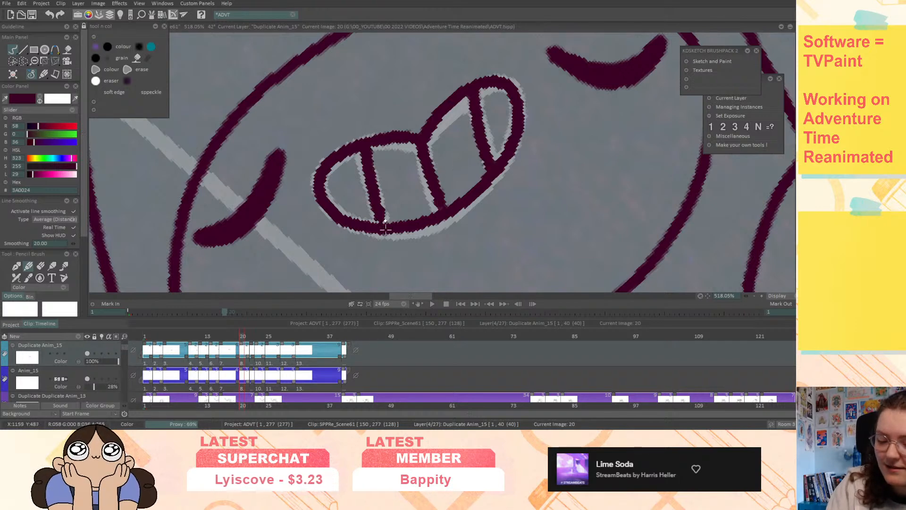
# - Ink the open mouth on frame 22 over the rough, tracing the outline, three upper teeth and tongue
pyautogui.press('Right')
pyautogui.press('Right')
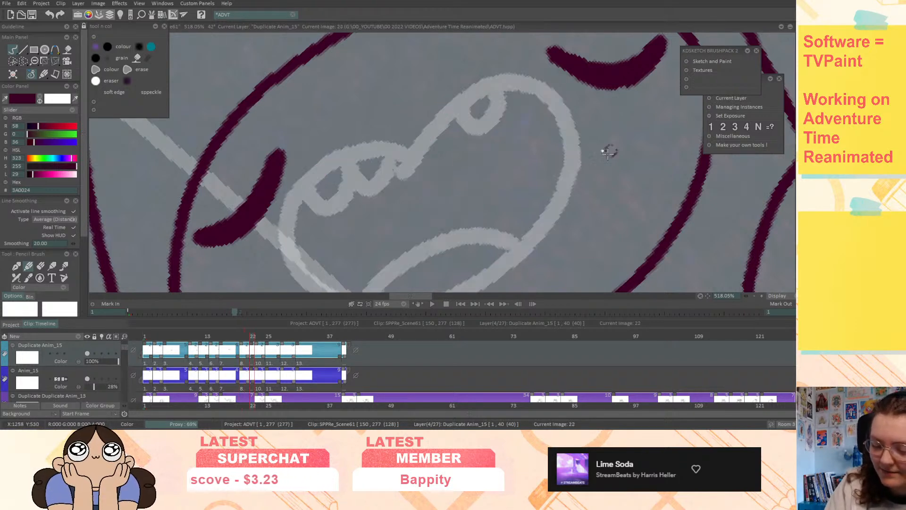
pyautogui.moveTo(582, 165); pyautogui.dragTo(577, 184, button='middle')
pyautogui.moveTo(402, 124)
pyautogui.mouseDown()
pyautogui.moveTo(456, 63)
pyautogui.moveTo(529, 54)
pyautogui.moveTo(564, 113)
pyautogui.moveTo(531, 201)
pyautogui.moveTo(415, 273)
pyautogui.moveTo(316, 273)
pyautogui.moveTo(271, 202)
pyautogui.moveTo(325, 127)
pyautogui.moveTo(402, 121)
pyautogui.moveTo(346, 161)
pyautogui.moveTo(295, 158)
pyautogui.mouseUp()
pyautogui.moveTo(448, 68)
pyautogui.mouseDown()
pyautogui.moveTo(451, 92)
pyautogui.moveTo(491, 50)
pyautogui.mouseUp()
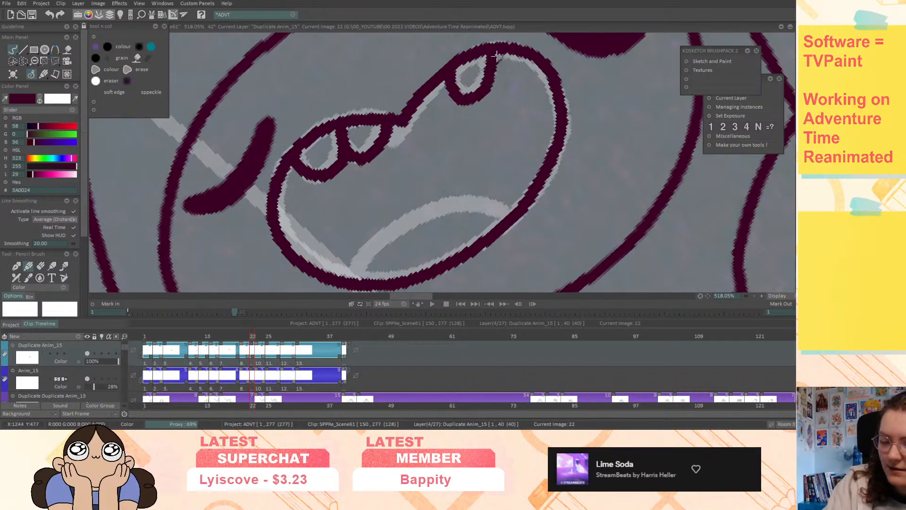
pyautogui.moveTo(512, 215)
pyautogui.mouseDown()
pyautogui.moveTo(460, 205)
pyautogui.moveTo(352, 283)
pyautogui.mouseUp()
# - Ink the tilted open mouth on frame 23 over the rough, with its upper teeth and tongue line
pyautogui.press('Right')
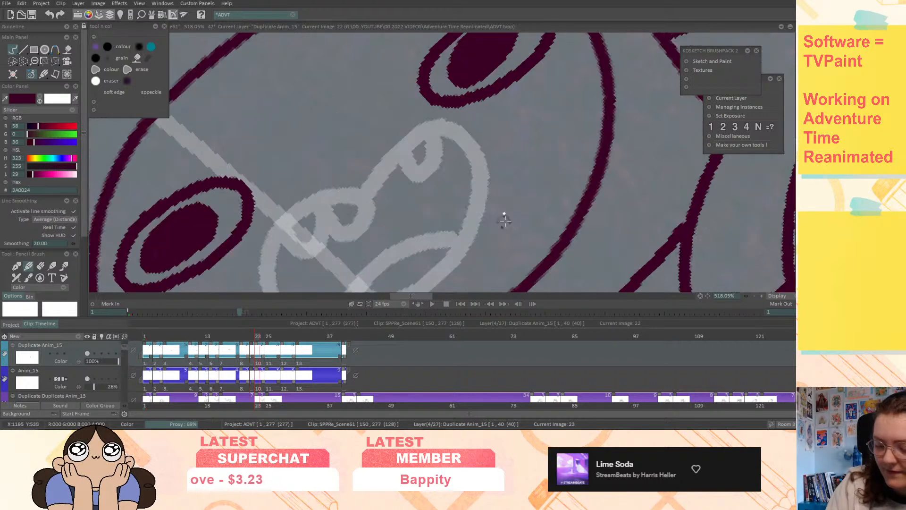
pyautogui.moveTo(384, 157)
pyautogui.mouseDown()
pyautogui.moveTo(475, 84)
pyautogui.moveTo(505, 161)
pyautogui.moveTo(420, 255)
pyautogui.moveTo(314, 281)
pyautogui.moveTo(326, 163)
pyautogui.moveTo(392, 151)
pyautogui.moveTo(387, 172)
pyautogui.moveTo(352, 153)
pyautogui.moveTo(333, 203)
pyautogui.moveTo(306, 189)
pyautogui.mouseUp()
pyautogui.moveTo(427, 109)
pyautogui.mouseDown()
pyautogui.moveTo(470, 100)
pyautogui.moveTo(464, 86)
pyautogui.mouseUp()
pyautogui.moveTo(485, 193)
pyautogui.mouseDown()
pyautogui.moveTo(453, 193)
pyautogui.moveTo(373, 274)
pyautogui.mouseUp()
# - Ink the wide mouth between the round eyes on frame 25, tracing the outline, arched tongue and upper teeth
pyautogui.press('Right')
pyautogui.press('Right')
pyautogui.moveTo(531, 191); pyautogui.dragTo(582, 91)
pyautogui.moveTo(700, 295); pyautogui.dragTo(549, 362)
pyautogui.moveTo(519, 204); pyautogui.dragTo(552, 227)
pyautogui.moveTo(432, 163)
pyautogui.mouseDown()
pyautogui.moveTo(517, 141)
pyautogui.moveTo(557, 183)
pyautogui.moveTo(415, 254)
pyautogui.moveTo(300, 201)
pyautogui.moveTo(425, 149)
pyautogui.moveTo(456, 153)
pyautogui.mouseUp()
pyautogui.moveTo(400, 237)
pyautogui.mouseDown()
pyautogui.moveTo(455, 163)
pyautogui.moveTo(494, 230)
pyautogui.mouseUp()
pyautogui.moveTo(471, 153)
pyautogui.mouseDown()
pyautogui.moveTo(517, 171)
pyautogui.moveTo(519, 141)
pyautogui.mouseUp()
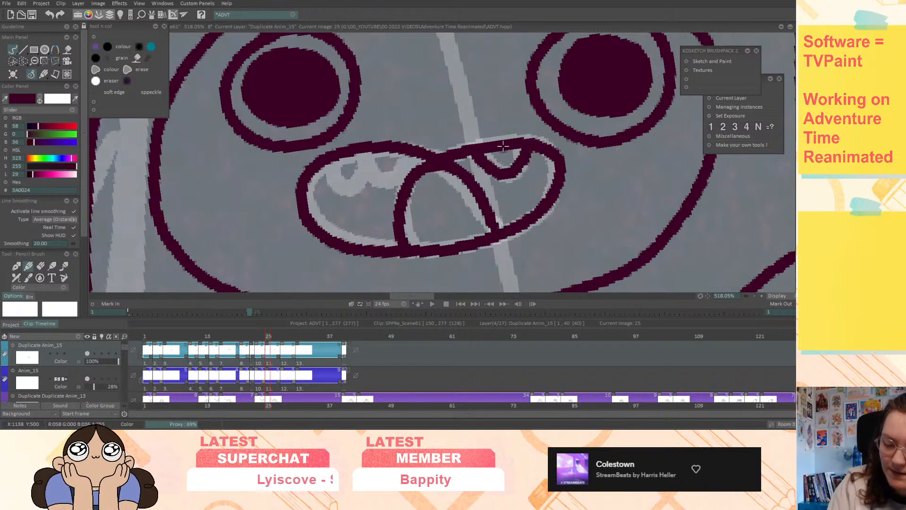
pyautogui.moveTo(410, 153)
pyautogui.mouseDown()
pyautogui.moveTo(394, 186)
pyautogui.moveTo(364, 156)
pyautogui.moveTo(345, 189)
pyautogui.moveTo(332, 154)
pyautogui.mouseUp()
# - Ink the flatter open mouth on frame 28 with its upper teeth and small arched tongue, redoing a stray stroke
pyautogui.hotkey('ctrl', 'Right')
pyautogui.moveTo(433, 157)
pyautogui.mouseDown()
pyautogui.moveTo(541, 138)
pyautogui.moveTo(543, 194)
pyautogui.moveTo(357, 228)
pyautogui.moveTo(304, 165)
pyautogui.moveTo(456, 153)
pyautogui.moveTo(446, 158)
pyautogui.moveTo(510, 138)
pyautogui.moveTo(559, 163)
pyautogui.moveTo(454, 223)
pyautogui.moveTo(337, 230)
pyautogui.moveTo(302, 167)
pyautogui.moveTo(428, 150)
pyautogui.moveTo(484, 163)
pyautogui.moveTo(536, 150)
pyautogui.moveTo(526, 140)
pyautogui.mouseUp()
pyautogui.hotkey('ctrl', 'z')
pyautogui.moveTo(426, 156)
pyautogui.mouseDown()
pyautogui.moveTo(393, 185)
pyautogui.moveTo(375, 153)
pyautogui.moveTo(332, 198)
pyautogui.moveTo(319, 167)
pyautogui.mouseUp()
pyautogui.moveTo(388, 224)
pyautogui.mouseDown()
pyautogui.moveTo(393, 198)
pyautogui.moveTo(452, 218)
pyautogui.mouseUp()
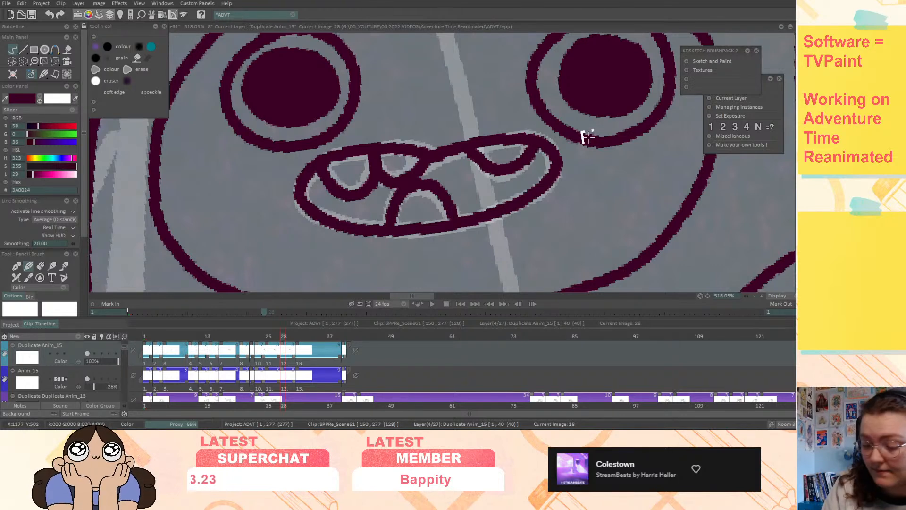
# - Ink the mouth on drawing 13 of Duplicate Anim_15 over the rough, with its upper teeth and tongue line
pyautogui.press('Right')
pyautogui.press('Right')
pyautogui.press('Right')
pyautogui.moveTo(586, 205); pyautogui.dragTo(578, 210, button='middle')
pyautogui.moveTo(413, 162)
pyautogui.mouseDown()
pyautogui.moveTo(498, 137)
pyautogui.moveTo(539, 170)
pyautogui.moveTo(444, 233)
pyautogui.moveTo(333, 235)
pyautogui.moveTo(319, 156)
pyautogui.moveTo(422, 159)
pyautogui.moveTo(375, 152)
pyautogui.moveTo(358, 189)
pyautogui.moveTo(316, 177)
pyautogui.mouseUp()
pyautogui.moveTo(463, 154)
pyautogui.mouseDown()
pyautogui.moveTo(524, 165)
pyautogui.moveTo(519, 137)
pyautogui.mouseUp()
pyautogui.moveTo(510, 186); pyautogui.dragTo(355, 249)
# - Hide the rough Anim_15 layer and play the animation from the first frame to check the inked mouths
pyautogui.press('Right')
pyautogui.moveTo(530, 212); pyautogui.dragTo(663, 165)
pyautogui.click(708, 296)
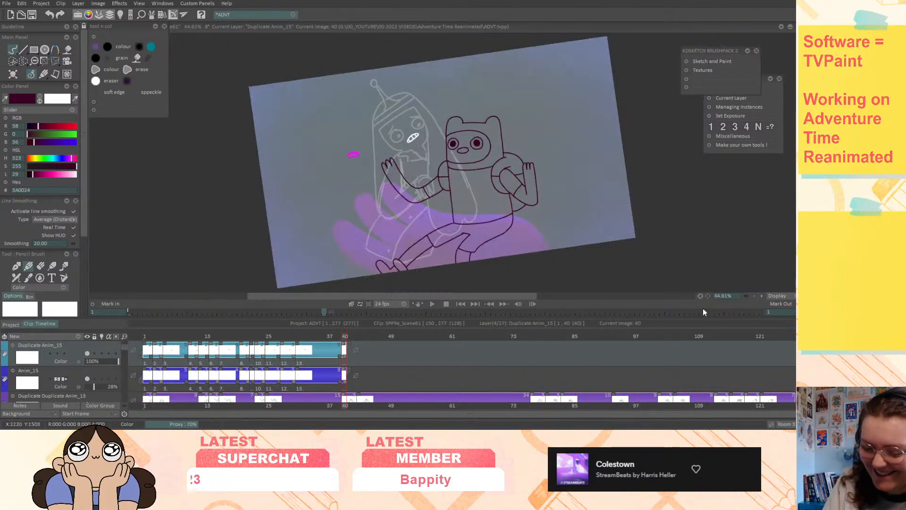
pyautogui.click(87, 379)
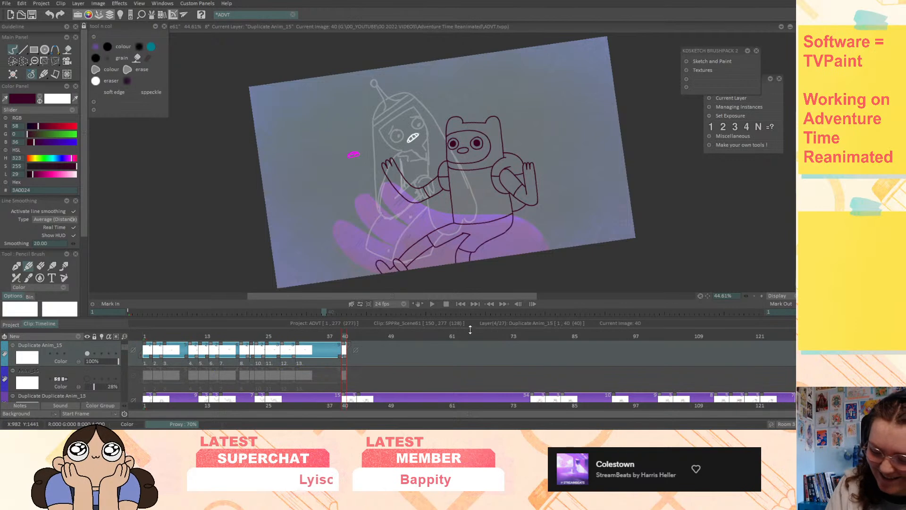
pyautogui.click(461, 304)
pyautogui.click(431, 306)
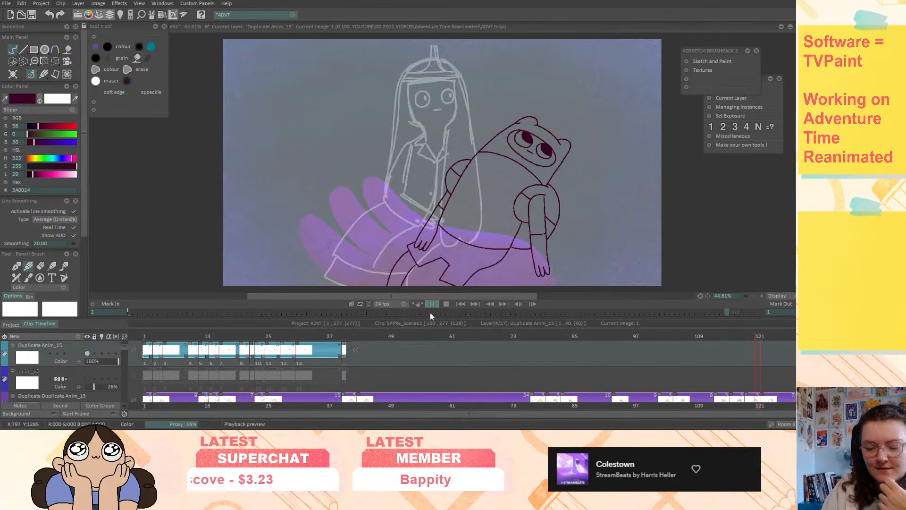
pyautogui.click(432, 302)
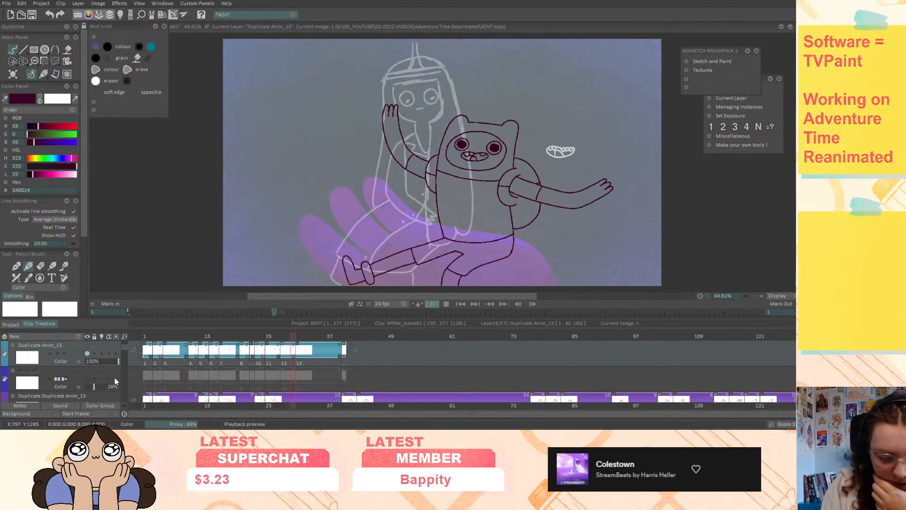
# - Show the "adventure time reanimated" reference video layer and go to its first frame
pyautogui.click(123, 345)
pyautogui.scroll(2, 125, 347)
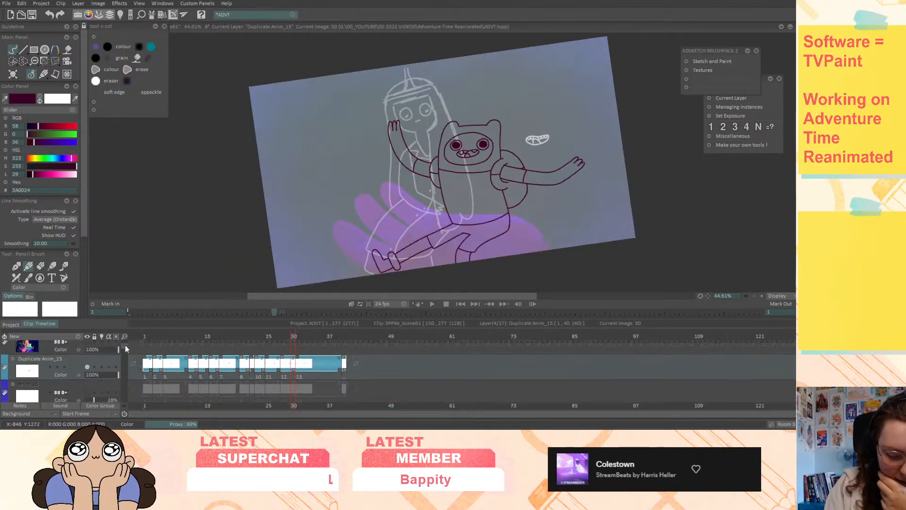
pyautogui.click(88, 364)
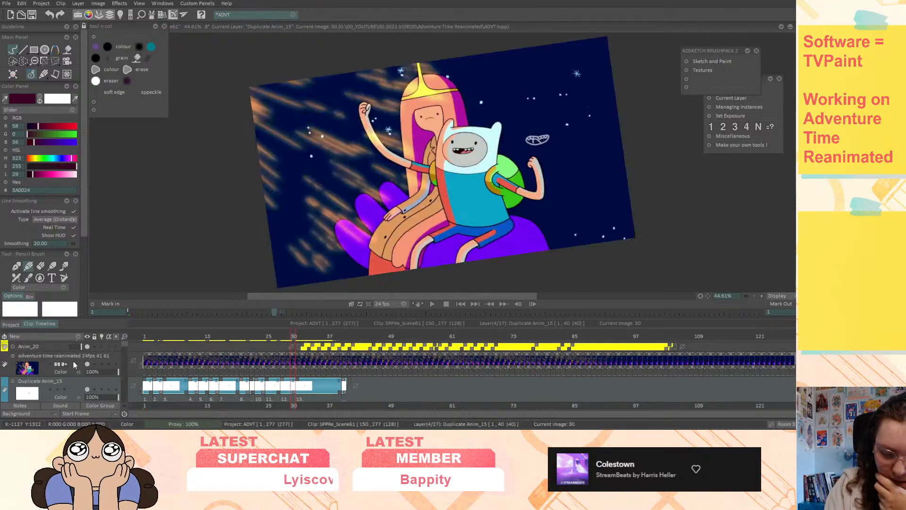
pyautogui.click(78, 357)
pyautogui.press('Home')
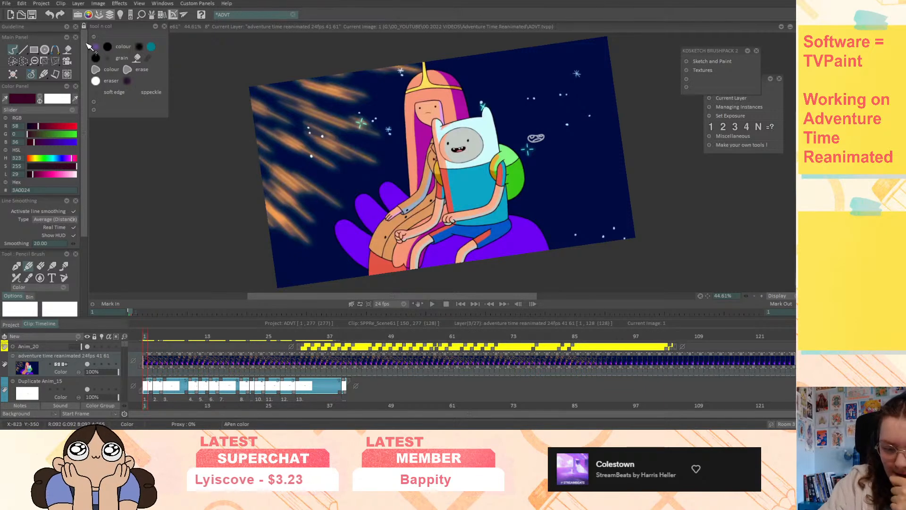
# - Sample the hat's pale cyan as secondary colour and the face's grey C3CAC3 as main colour, then hide the reference layer
pyautogui.keyDown('ctrl'); pyautogui.click(490, 143); pyautogui.keyUp('ctrl')
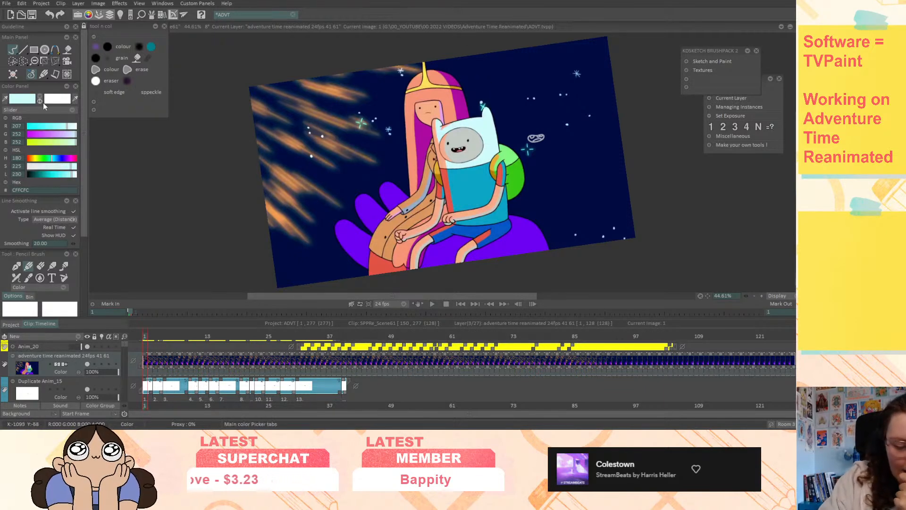
pyautogui.press('x')
pyautogui.click(463, 135)
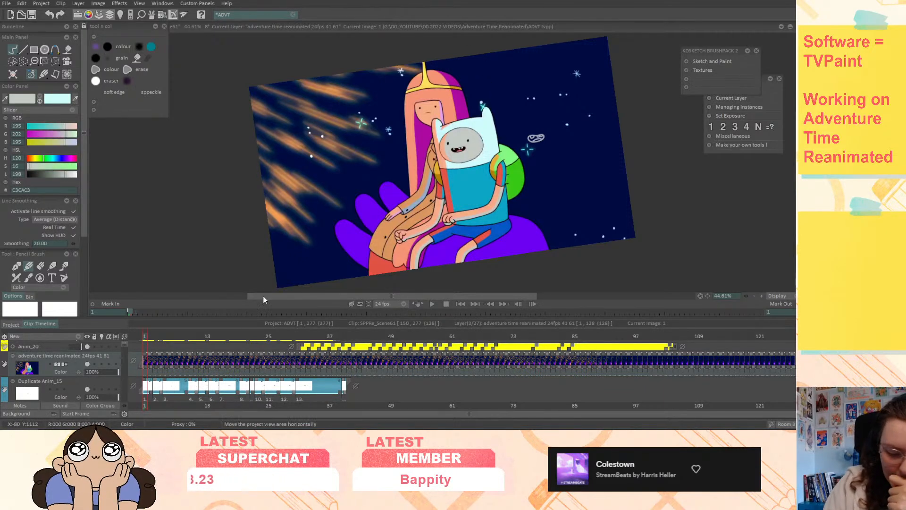
pyautogui.click(87, 364)
# - Merge the Duplicate Duplicate Anim_13 line art layer into Anim_21 and save the project
pyautogui.scroll(-3, 125, 344)
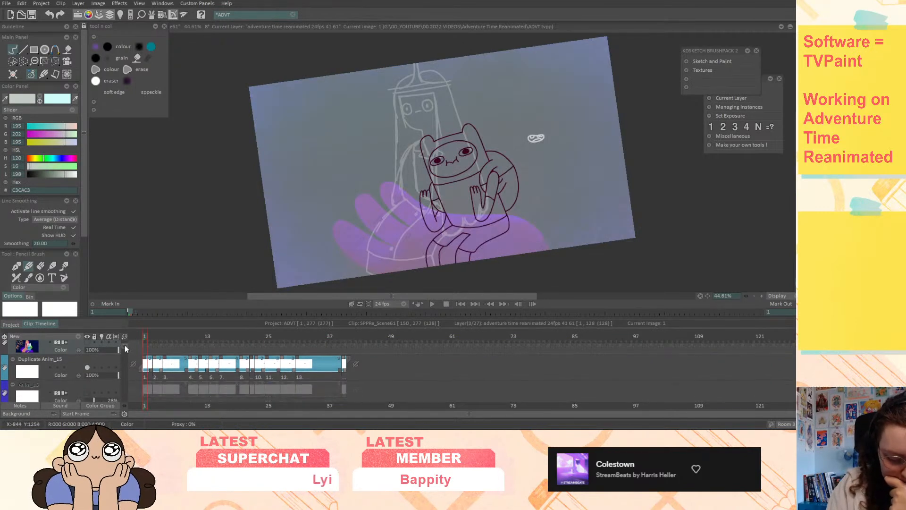
pyautogui.scroll(-1, 125, 350)
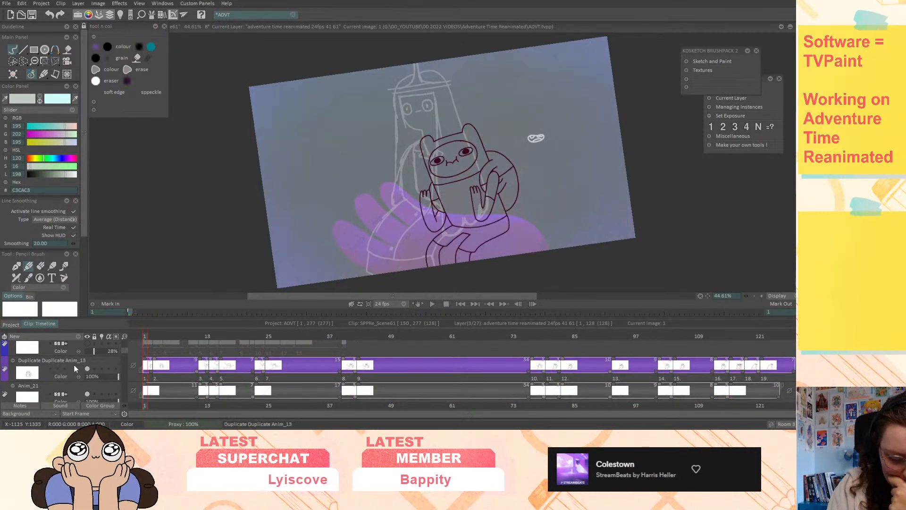
pyautogui.click(150, 357)
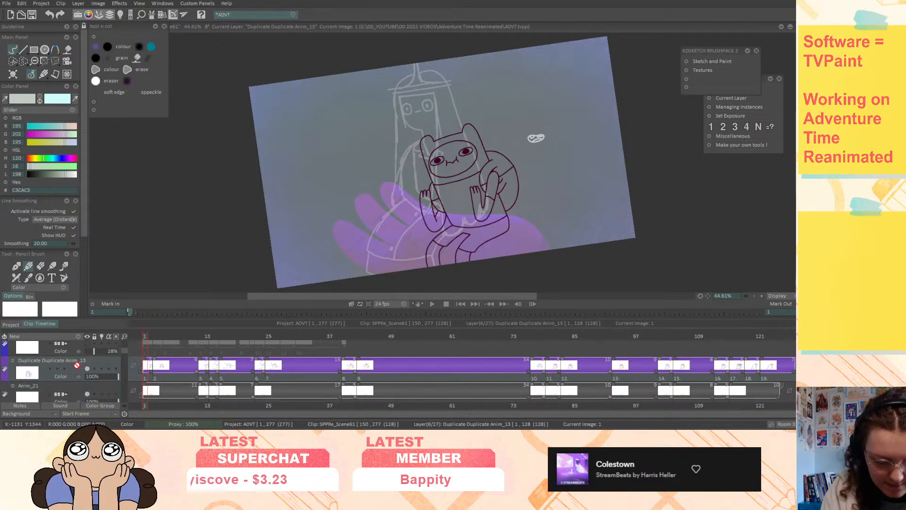
pyautogui.moveTo(74, 363); pyautogui.dragTo(74, 393)
pyautogui.click(343, 246)
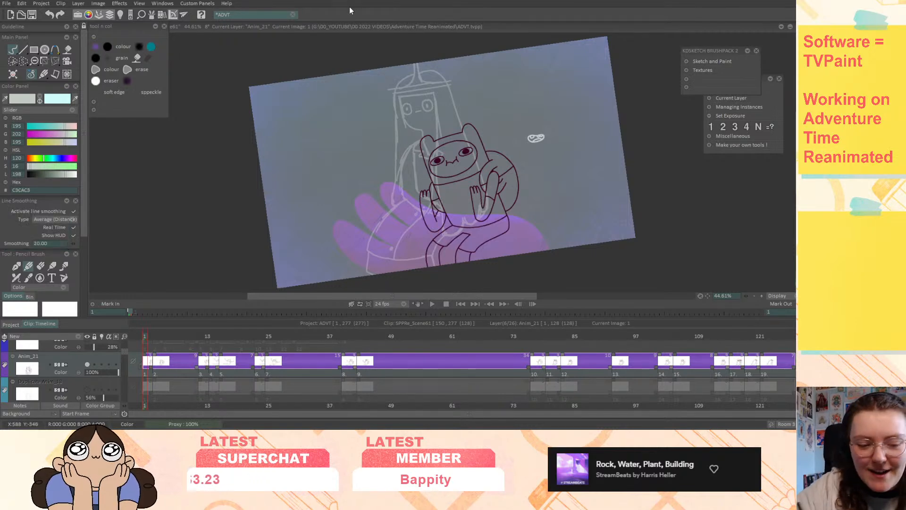
pyautogui.hotkey('ctrl', 's')
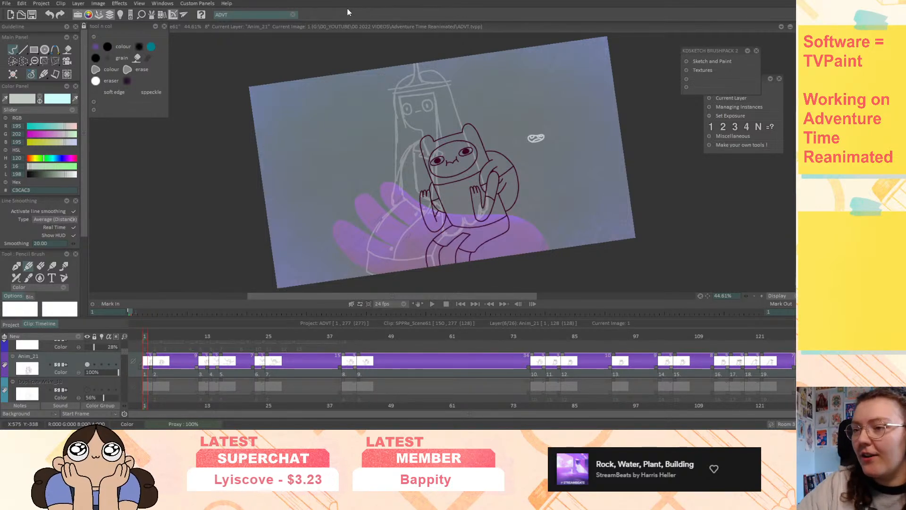
# - Straighten the canvas and sample the dark maroon outline colour 3A0024 from the line art as the main colour
pyautogui.moveTo(523, 34); pyautogui.dragTo(455, 29, button='middle')
pyautogui.moveTo(745, 296); pyautogui.dragTo(718, 287)
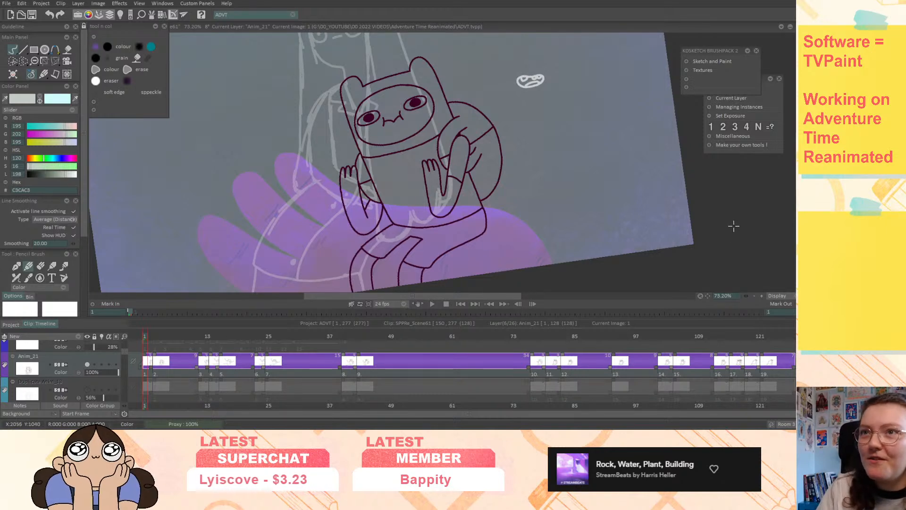
pyautogui.moveTo(745, 296); pyautogui.dragTo(710, 293)
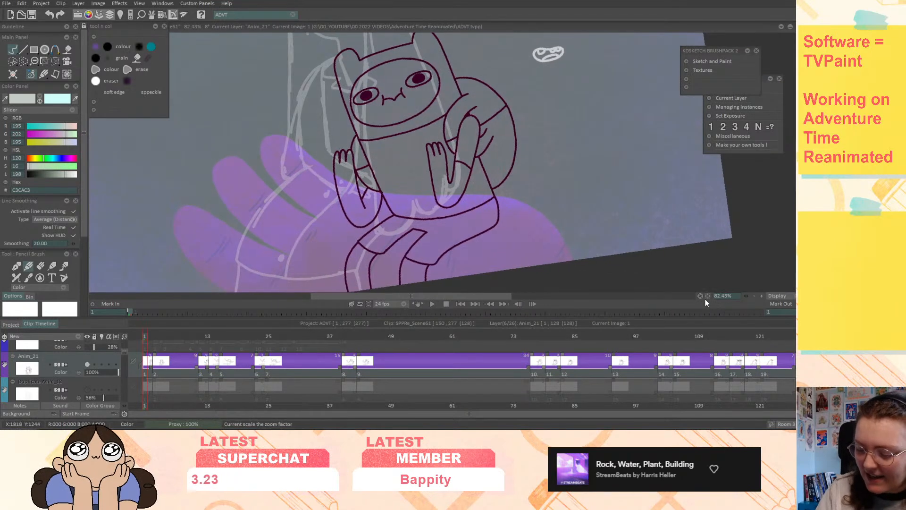
pyautogui.click(701, 296)
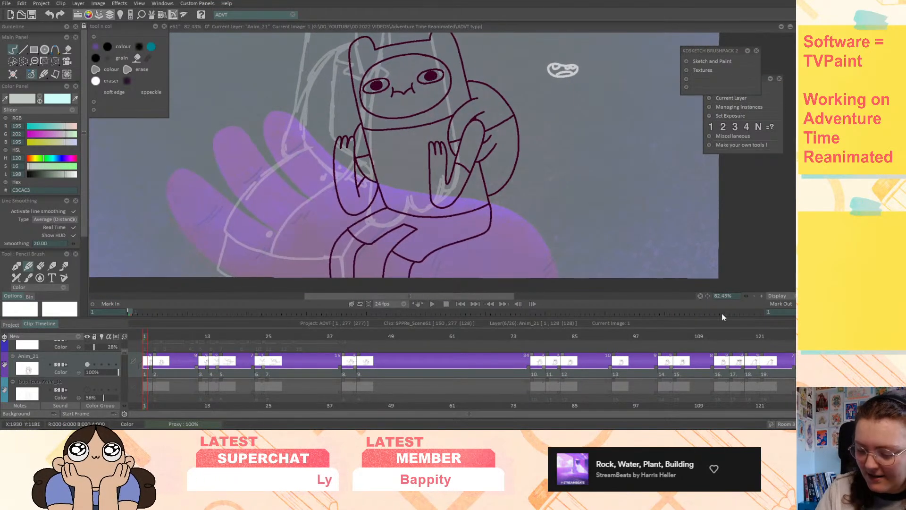
pyautogui.moveTo(747, 297); pyautogui.dragTo(713, 304)
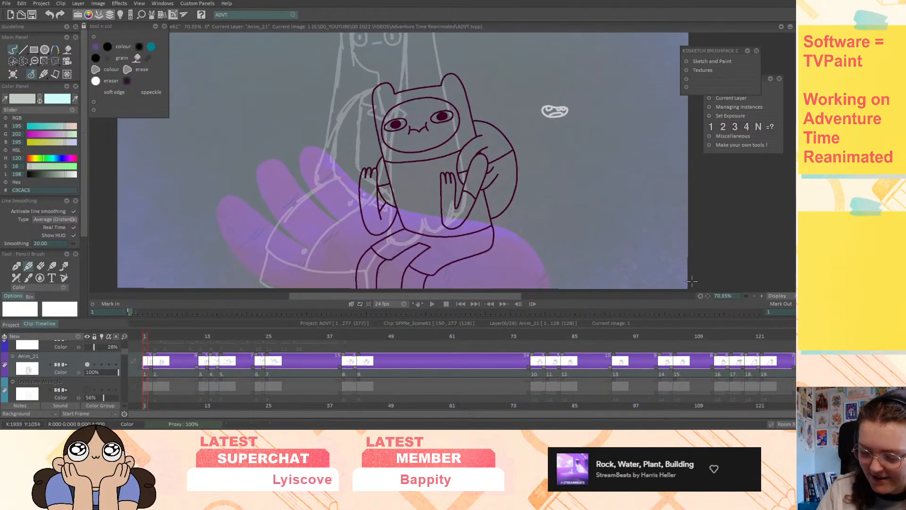
pyautogui.moveTo(700, 334)
pyautogui.mouseDown()
pyautogui.moveTo(783, 339)
pyautogui.moveTo(502, 367)
pyautogui.moveTo(168, 371)
pyautogui.moveTo(149, 381)
pyautogui.mouseUp()
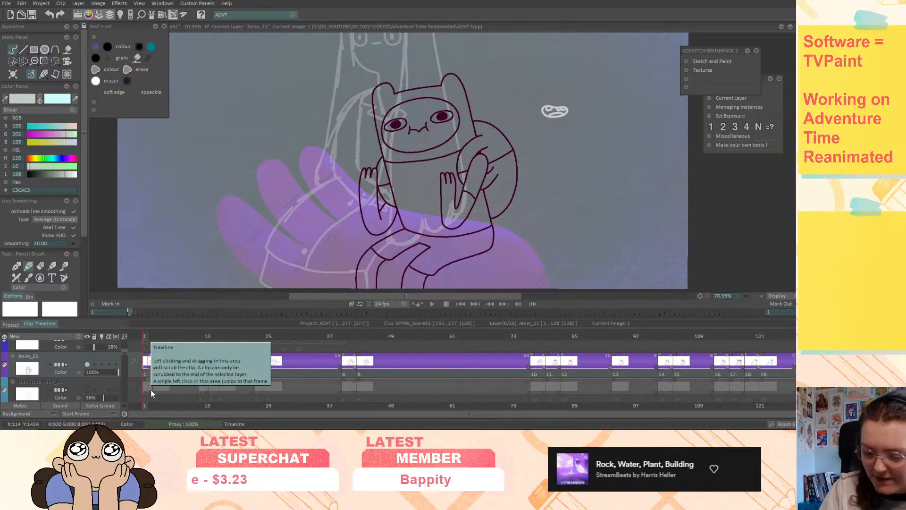
pyautogui.moveTo(747, 296); pyautogui.dragTo(797, 298)
pyautogui.moveTo(499, 238); pyautogui.dragTo(560, 135, button='middle')
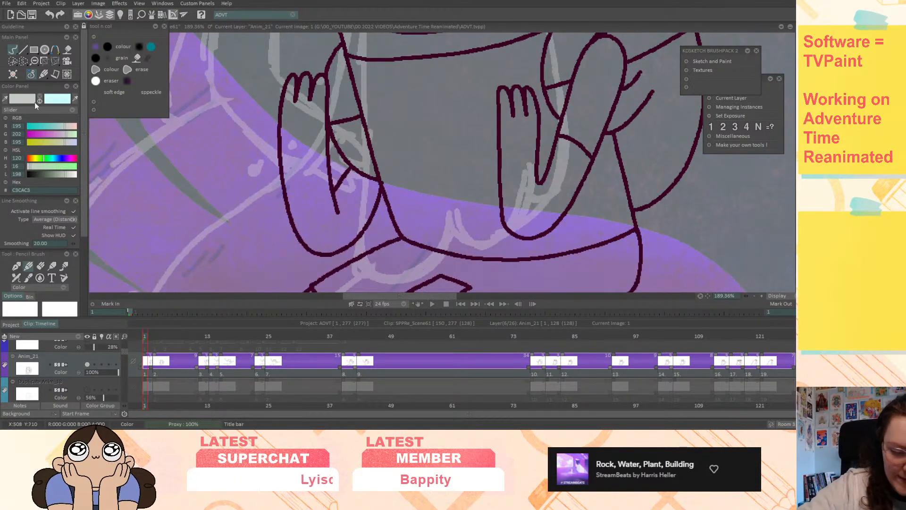
pyautogui.click(327, 93)
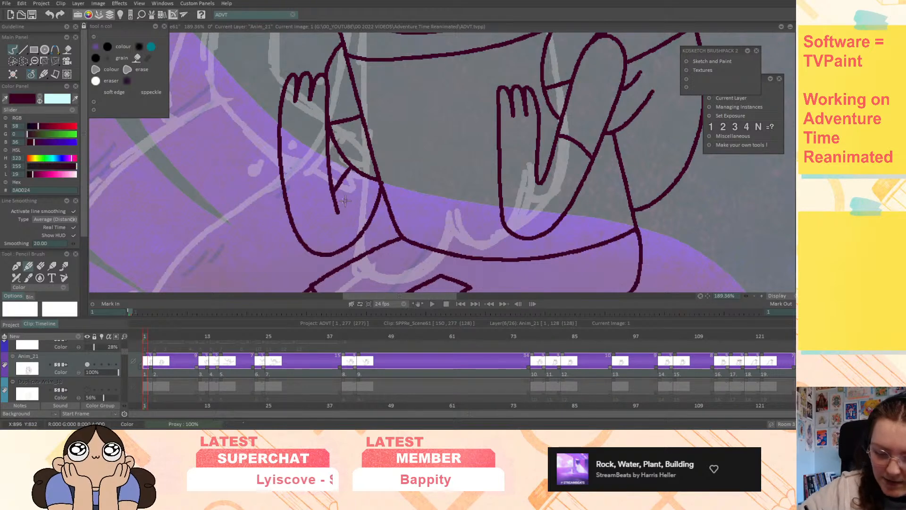
# - Draw the missing sleeve line across the front character's forearm on frame 12 of Anim_21, using frame 14 as a guide
pyautogui.press('Right')
pyautogui.press('Right')
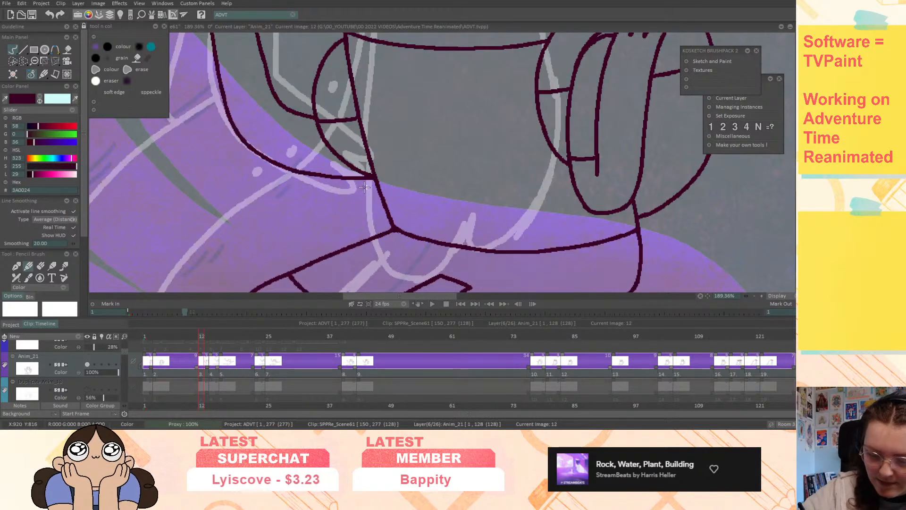
pyautogui.press('Right')
pyautogui.moveTo(498, 111); pyautogui.dragTo(553, 266, button='middle')
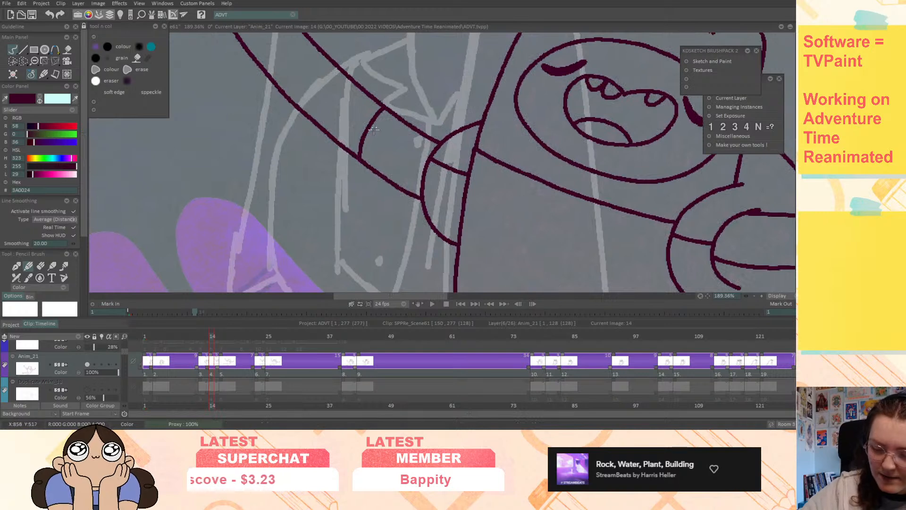
pyautogui.press('Left')
pyautogui.moveTo(436, 156); pyautogui.dragTo(405, 49, button='middle')
pyautogui.moveTo(332, 161); pyautogui.dragTo(333, 225)
# - Draw the sleeve line across the bent forearm on frame 3 of Anim_21 and compare it with the first frame
pyautogui.press('Left')
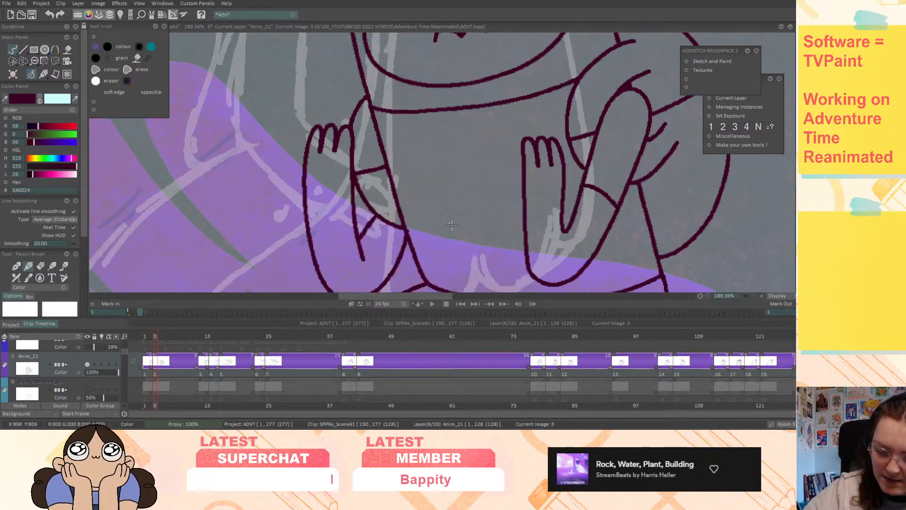
pyautogui.moveTo(447, 223); pyautogui.dragTo(420, 200, button='middle')
pyautogui.moveTo(338, 207); pyautogui.dragTo(371, 233)
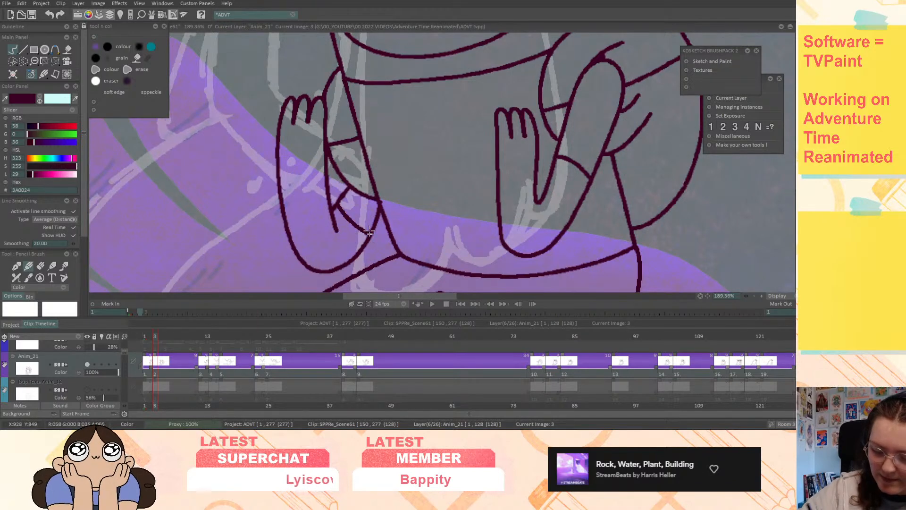
pyautogui.press('Left')
pyautogui.press('Right')
pyautogui.press('Left')
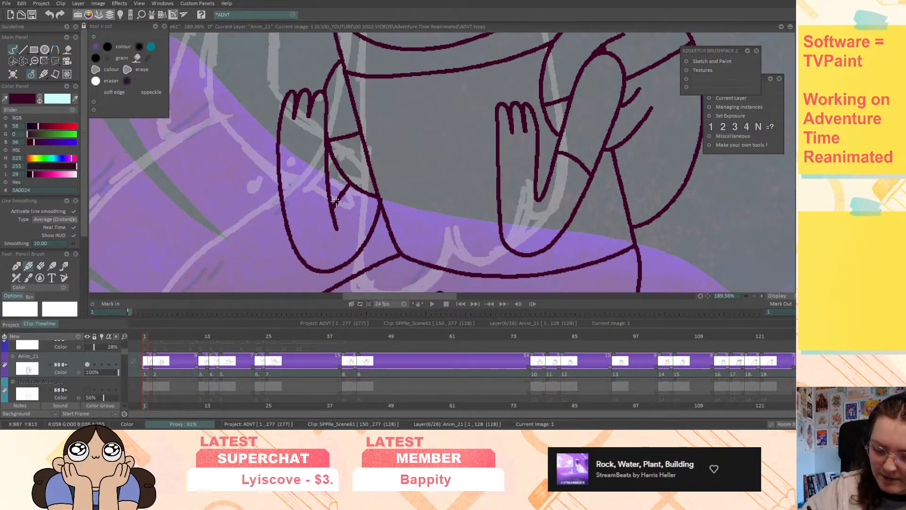
# - Draw the missing sleeve line across the front character's other bent forearm on frame 1 of Anim_21
pyautogui.moveTo(337, 206); pyautogui.dragTo(371, 233)
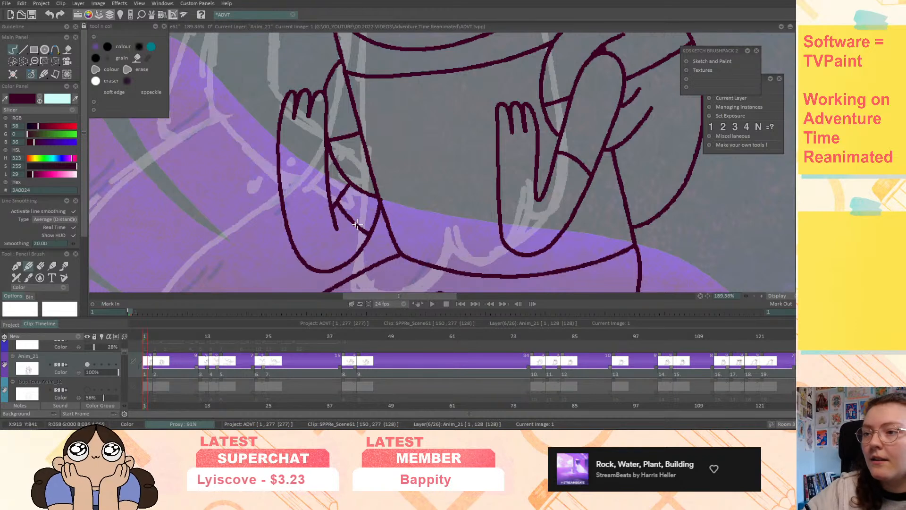
pyautogui.press('Right')
pyautogui.press('Right')
pyautogui.press('Right')
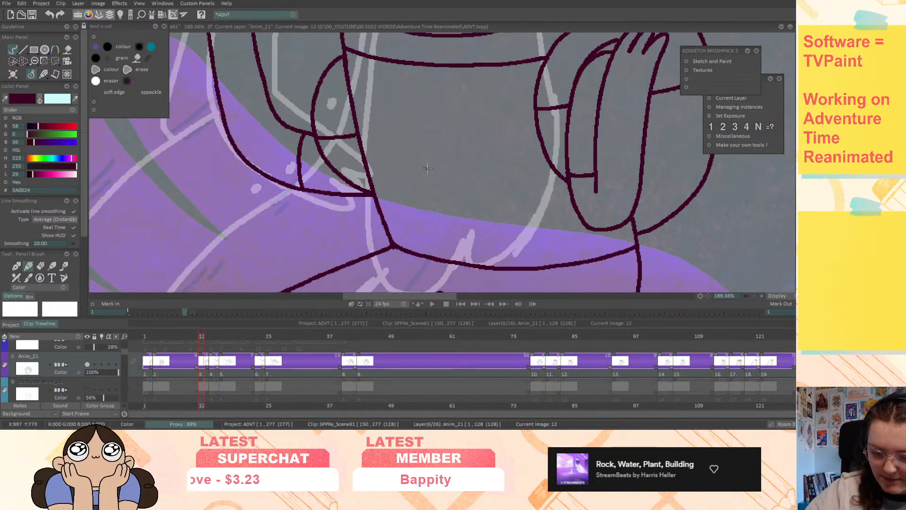
# - Step forward through the Anim_21 drawings from frame 12 to frame 119, checking the arms and sleeves for missing lines
pyautogui.click(756, 298)
pyautogui.press('Right')
pyautogui.press('Right')
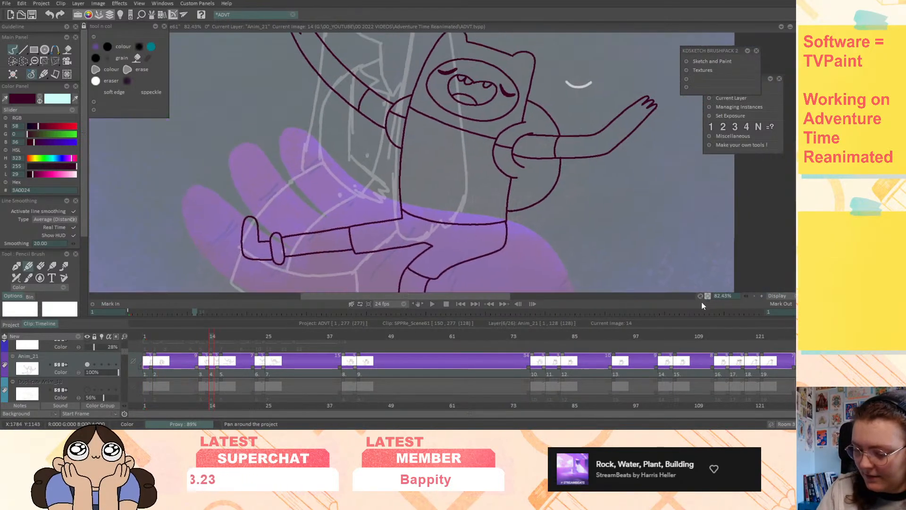
pyautogui.press('Right')
pyautogui.press('Right')
pyautogui.press('Right')
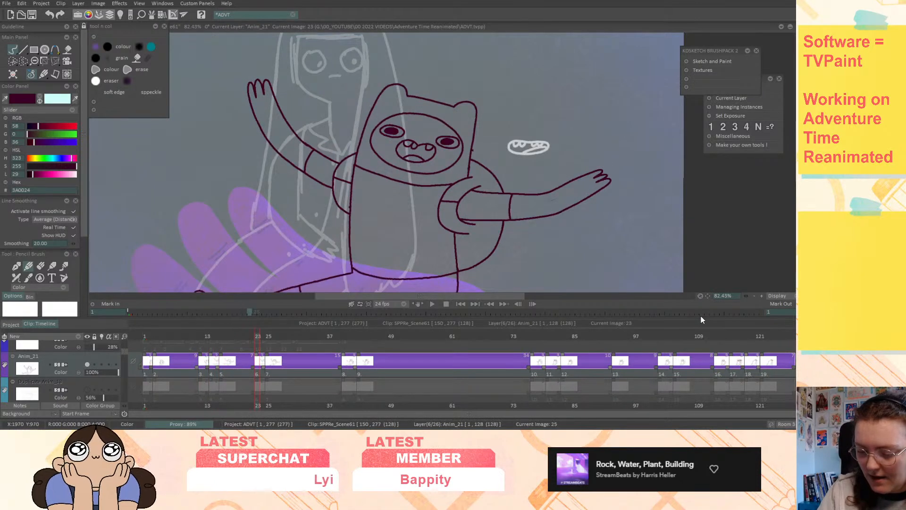
pyautogui.press('Left')
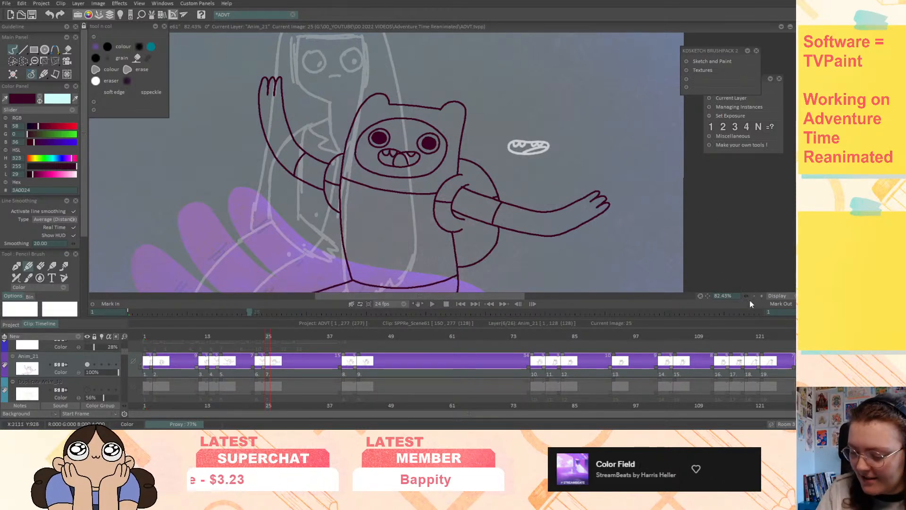
pyautogui.moveTo(745, 297); pyautogui.dragTo(723, 297)
pyautogui.press('Right')
pyautogui.press('Right')
pyautogui.press('Right')
pyautogui.press('Right')
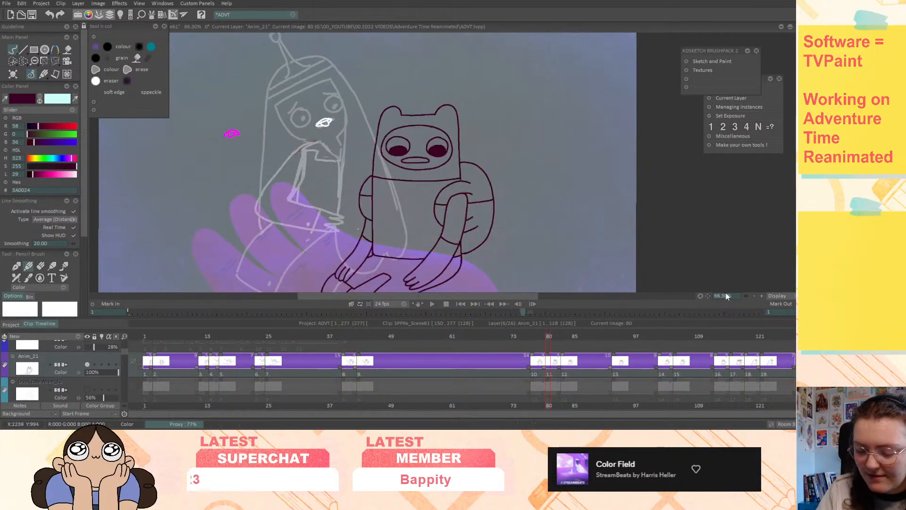
pyautogui.press('Right')
pyautogui.press('Right')
pyautogui.press('Right')
pyautogui.press('Right')
pyautogui.press('Right')
pyautogui.press('Right')
pyautogui.press('Right')
pyautogui.press('Right')
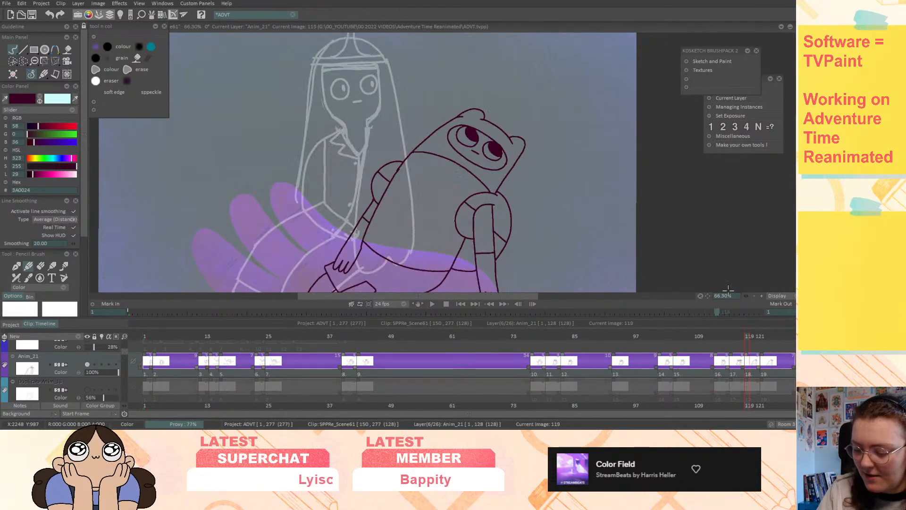
# - Flip back to the opening Anim_21 drawings and forward again to frame 93, comparing the full-figure line art
pyautogui.press('Left')
pyautogui.press('Left')
pyautogui.press('Left')
pyautogui.press('Left')
pyautogui.press('Left')
pyautogui.press('Left')
pyautogui.press('Left')
pyautogui.press('Left')
pyautogui.press('Left')
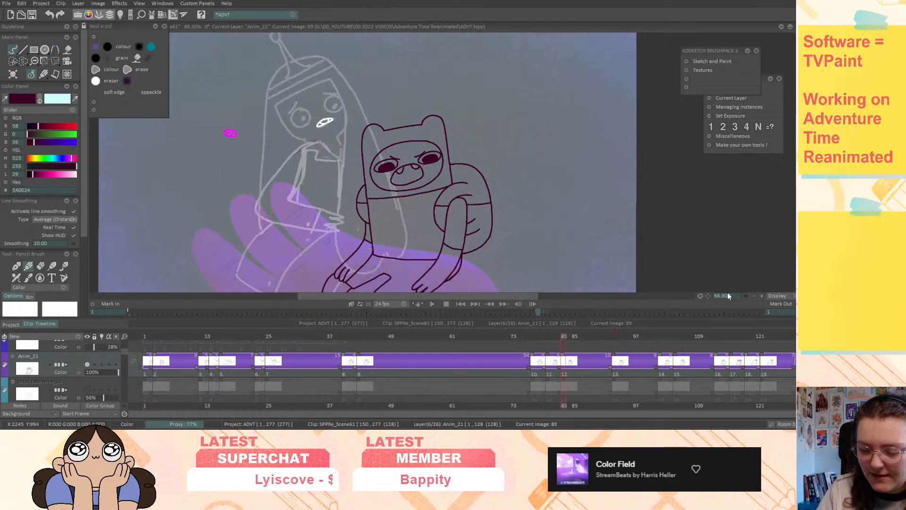
pyautogui.press('Left')
pyautogui.press('Left')
pyautogui.press('Left')
pyautogui.press('Left')
pyautogui.press('Left')
pyautogui.press('Left')
pyautogui.press('Left')
pyautogui.press('Left')
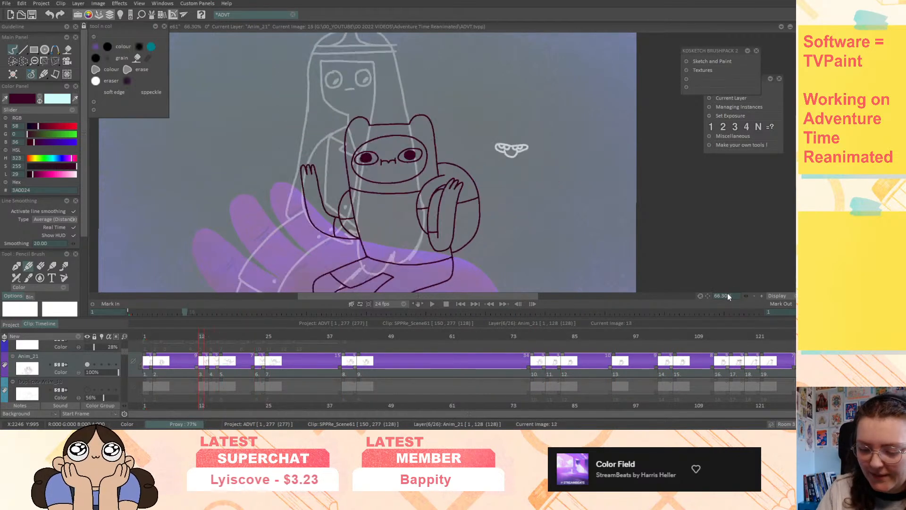
pyautogui.press('Left')
pyautogui.press('Left')
pyautogui.press('Right')
pyautogui.press('Right')
pyautogui.press('Right')
pyautogui.press('Right')
pyautogui.press('Right')
pyautogui.press('Right')
pyautogui.press('Right')
pyautogui.press('Right')
pyautogui.press('Right')
pyautogui.press('Right')
pyautogui.press('Right')
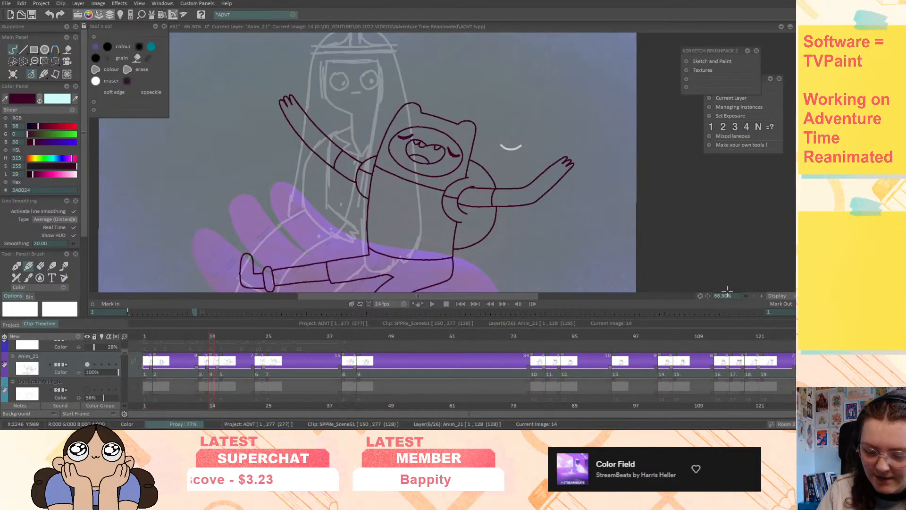
pyautogui.press('Right')
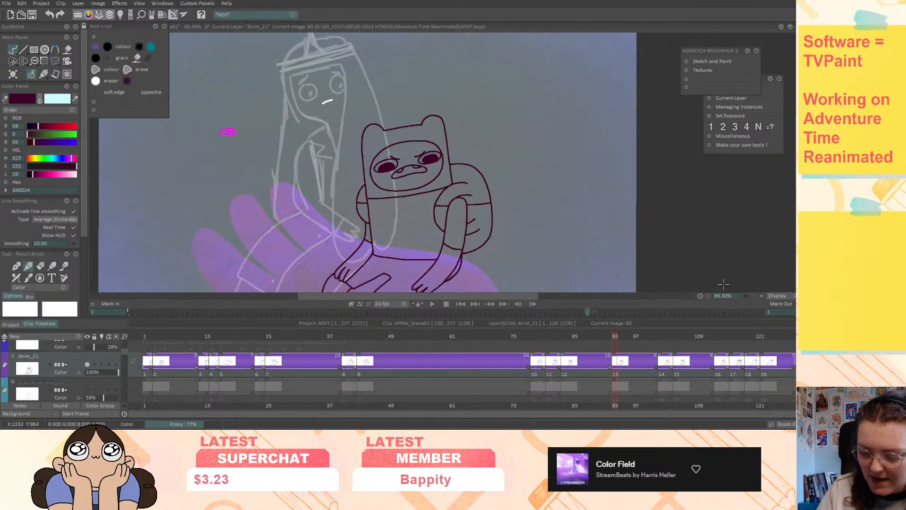
# - Examine the front character's legs and lower body across the Anim_21 drawings up to frame 113 for stray lines
pyautogui.moveTo(629, 259); pyautogui.dragTo(612, 192, button='middle')
pyautogui.press('Left')
pyautogui.press('Left')
pyautogui.press('Left')
pyautogui.press('Left')
pyautogui.press('Left')
pyautogui.press('Left')
pyautogui.press('Left')
pyautogui.press('Left')
pyautogui.press('Right')
pyautogui.press('Right')
pyautogui.press('Right')
pyautogui.press('Right')
pyautogui.press('Right')
pyautogui.press('Right')
pyautogui.press('Right')
pyautogui.press('Right')
pyautogui.press('Right')
pyautogui.press('Right')
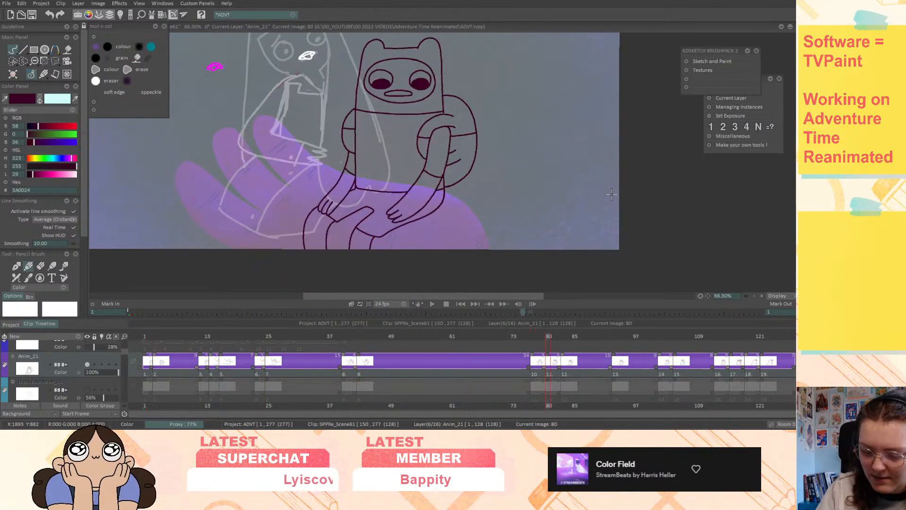
pyautogui.press('Right')
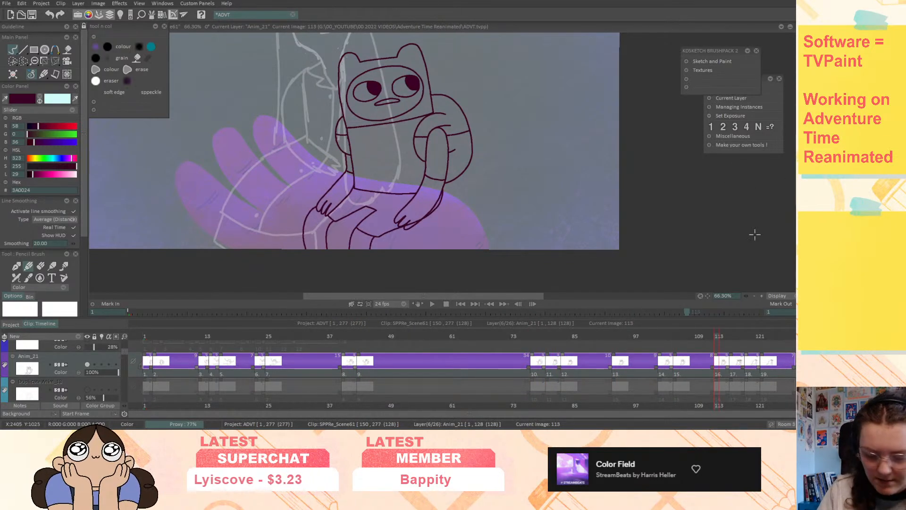
# - Erase the thigh line overlapping the front character's hand on frame 113 of Anim_21
pyautogui.moveTo(747, 295); pyautogui.dragTo(794, 292)
pyautogui.moveTo(264, 246); pyautogui.dragTo(307, 78, button='middle')
pyautogui.press('e')
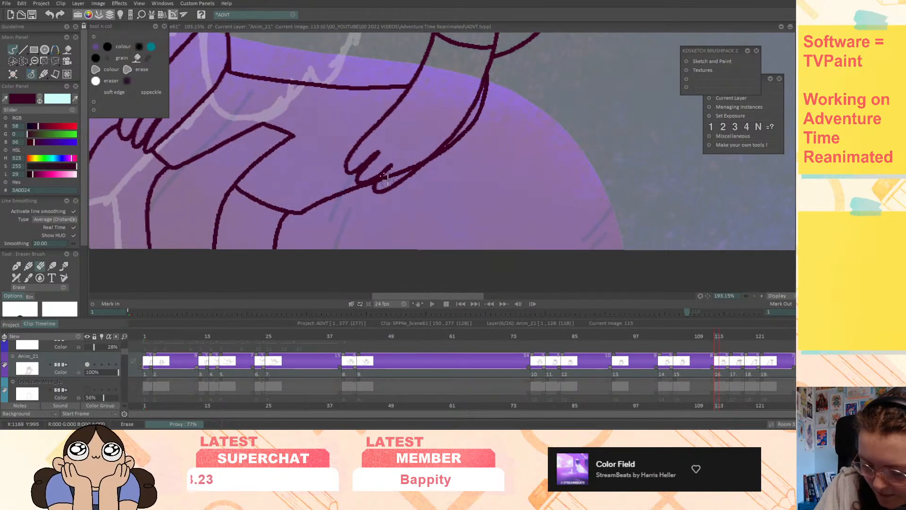
pyautogui.scroll(-3, 71, 279)
pyautogui.moveTo(69, 282); pyautogui.dragTo(67, 284)
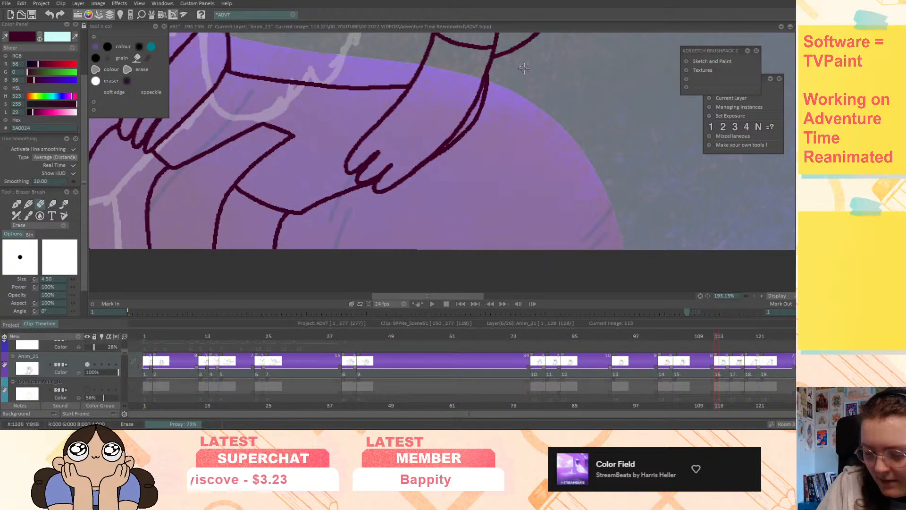
pyautogui.moveTo(523, 114); pyautogui.dragTo(520, 137, button='middle')
pyautogui.moveTo(606, 121); pyautogui.dragTo(578, 142, button='middle')
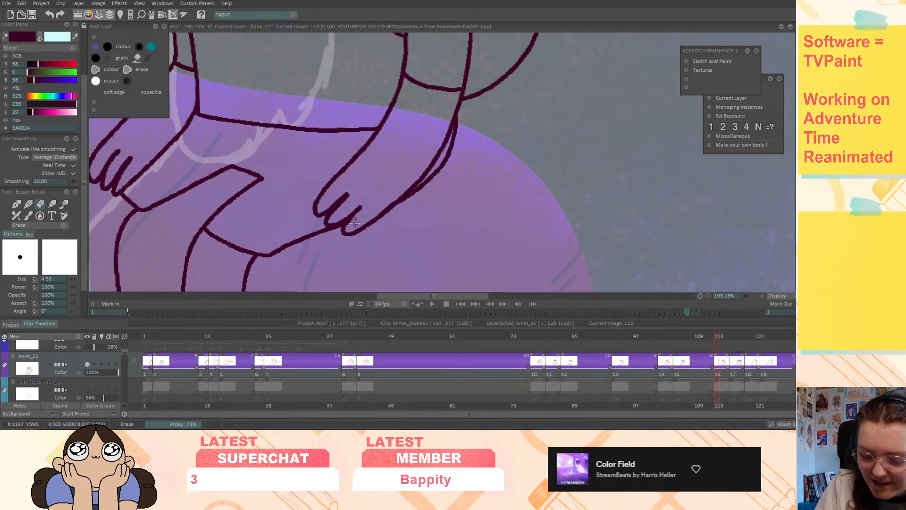
# - Compare frame 113 with the Anim_21 drawings at frames 116, 119 and 122, checking the hands and body outline
pyautogui.press('Right')
pyautogui.press('Right')
pyautogui.press('Right')
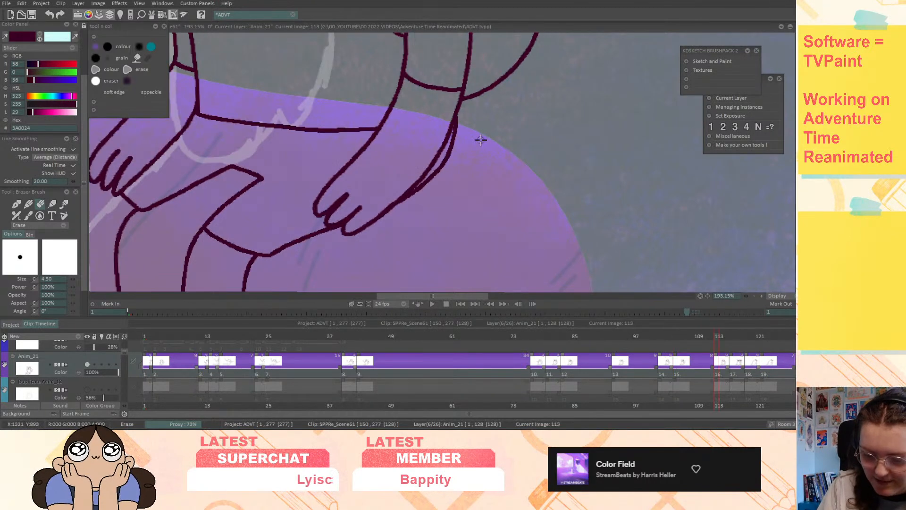
pyautogui.press('Right')
pyautogui.press('Right')
pyautogui.press('Right')
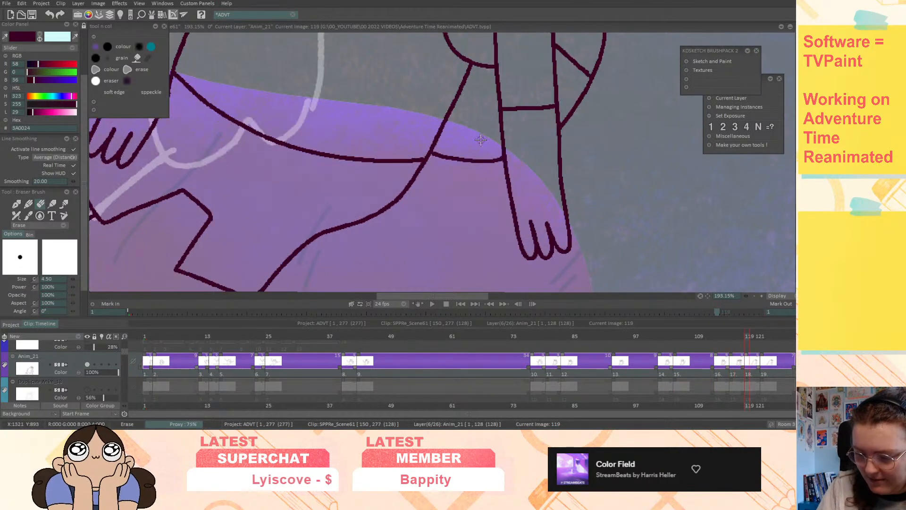
pyautogui.moveTo(746, 297); pyautogui.dragTo(712, 292)
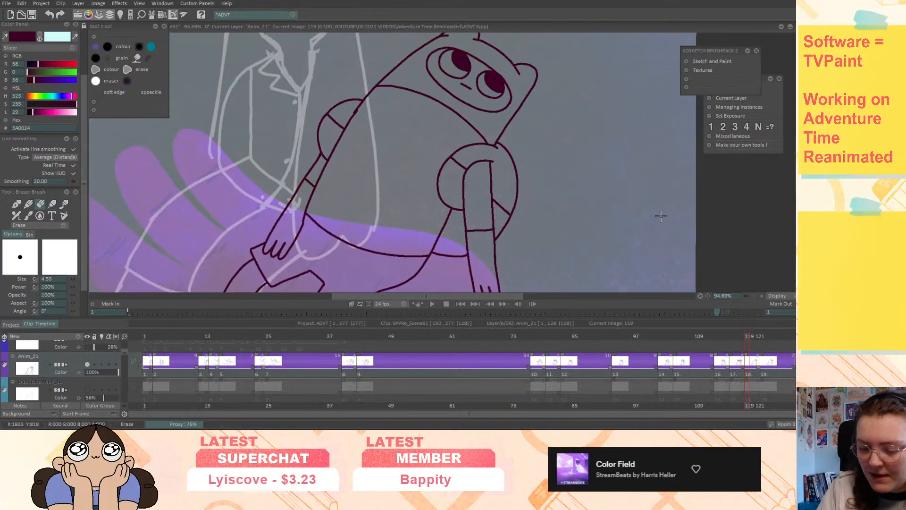
pyautogui.press('Right')
pyautogui.press('Right')
pyautogui.press('Right')
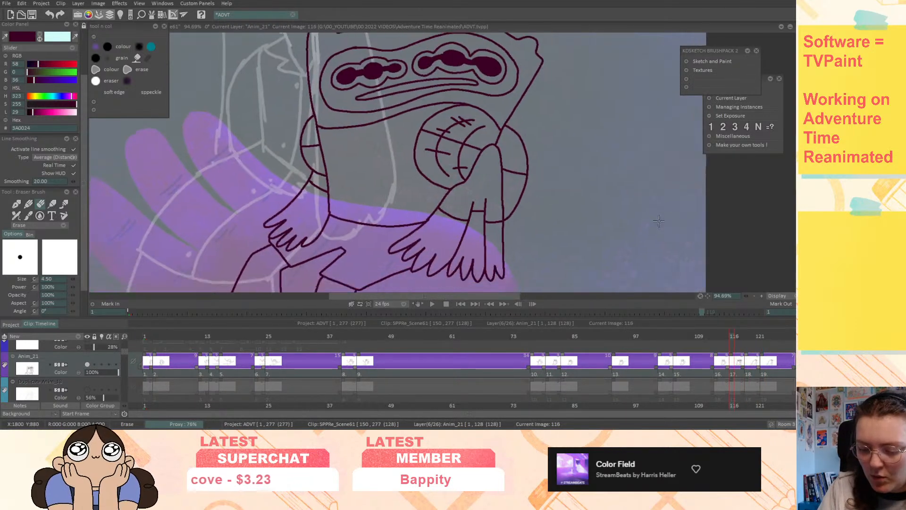
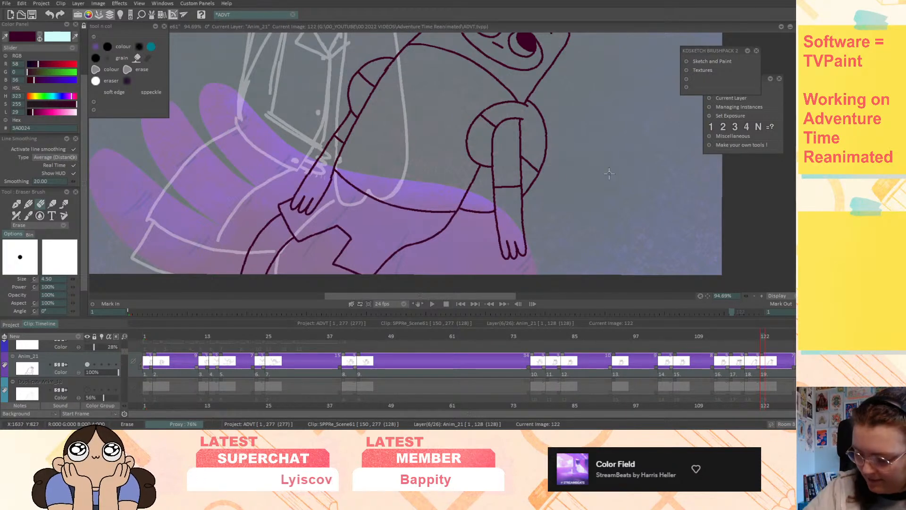
# - Step back through the Anim_21 drawings from frame 122 to frame 23 for a last check of the whole figure
pyautogui.moveTo(746, 295); pyautogui.dragTo(704, 309)
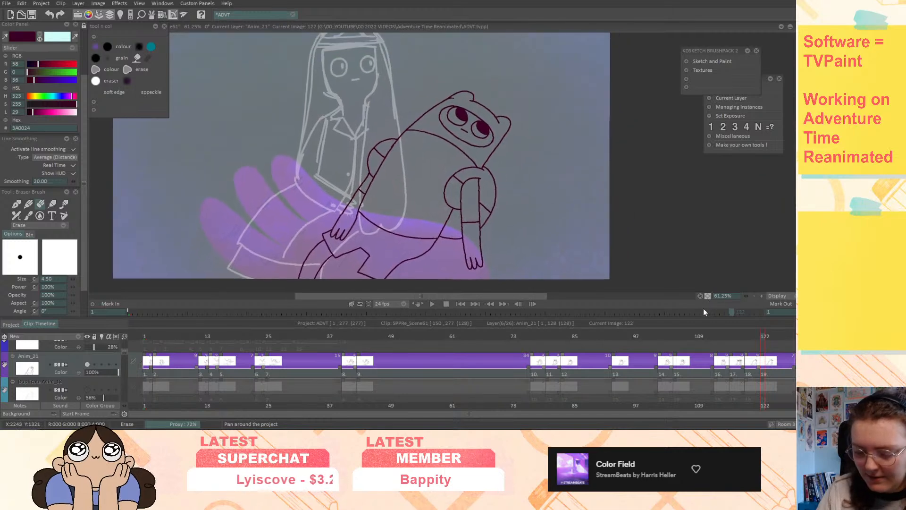
pyautogui.press('Left')
pyautogui.press('Left')
pyautogui.press('Left')
pyautogui.press('Left')
pyautogui.press('Left')
pyautogui.press('Left')
pyautogui.press('Left')
pyautogui.press('Left')
pyautogui.press('Left')
pyautogui.press('Left')
pyautogui.press('Left')
pyautogui.press('Left')
pyautogui.press('Left')
pyautogui.press('Left')
pyautogui.press('Left')
pyautogui.press('Left')
pyautogui.press('Left')
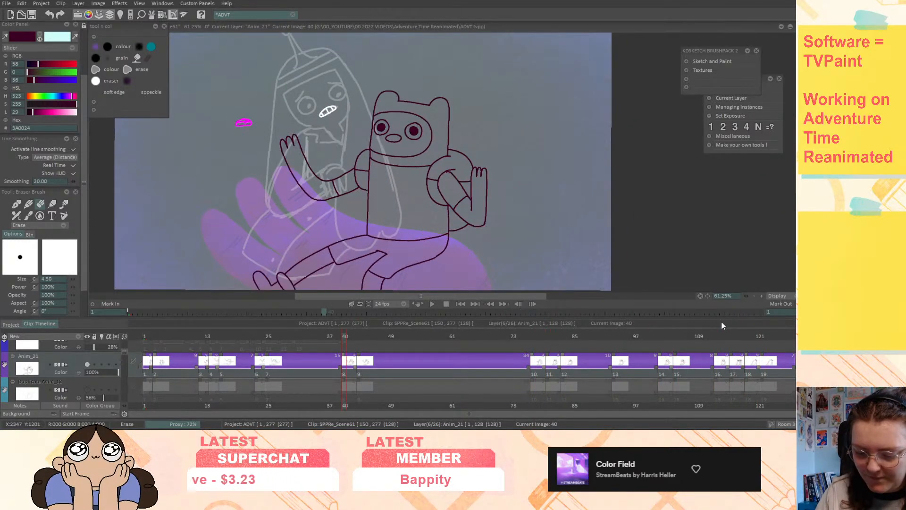
pyautogui.press('Left')
pyautogui.press('Left')
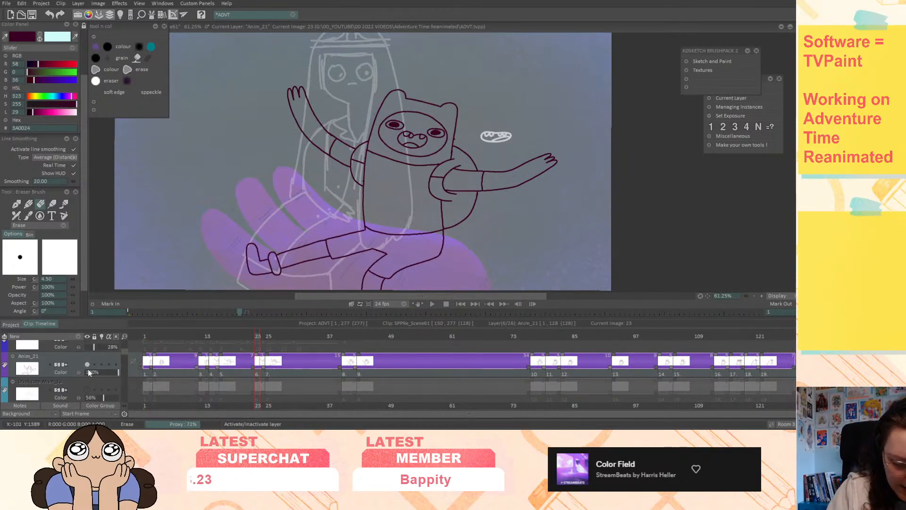
# - Create a colour and texture layer based on the Anim_21 line art
pyautogui.scroll(2, 126, 353)
pyautogui.scroll(3, 120, 363)
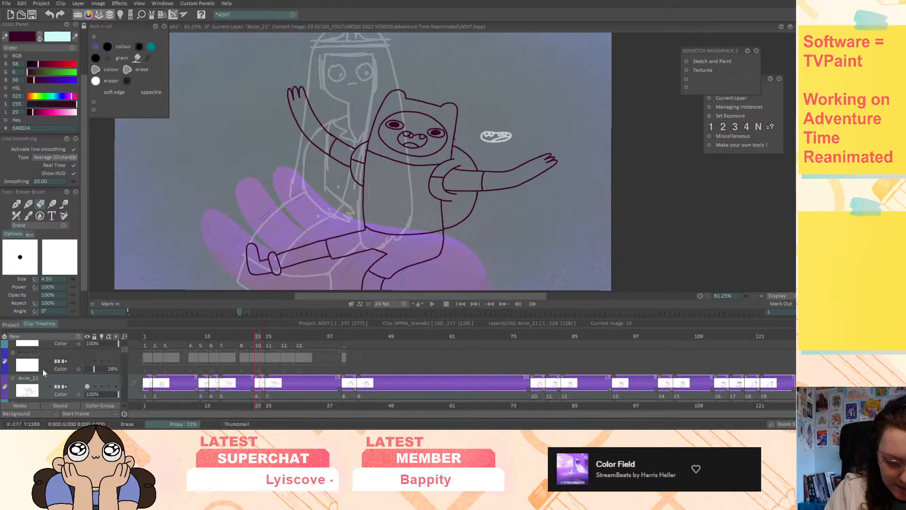
pyautogui.scroll(-3, 55, 377)
pyautogui.click(77, 337)
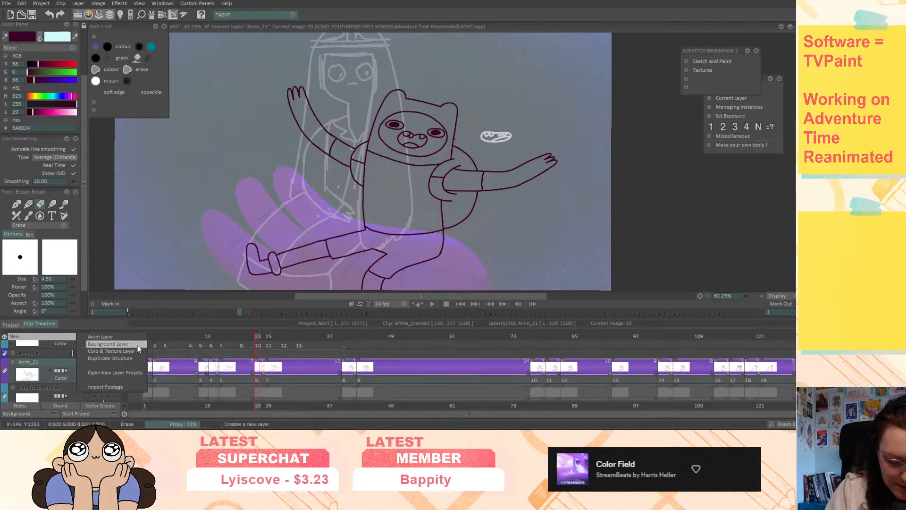
pyautogui.click(138, 344)
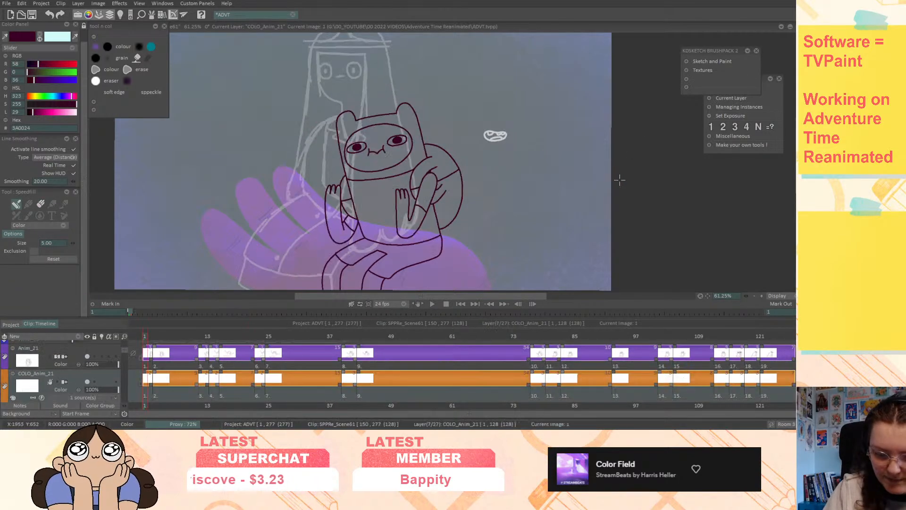
# - Select the "adventure time reanimated 24fps 41 61" reference video layer and make it visible
pyautogui.moveTo(124, 350); pyautogui.dragTo(128, 334)
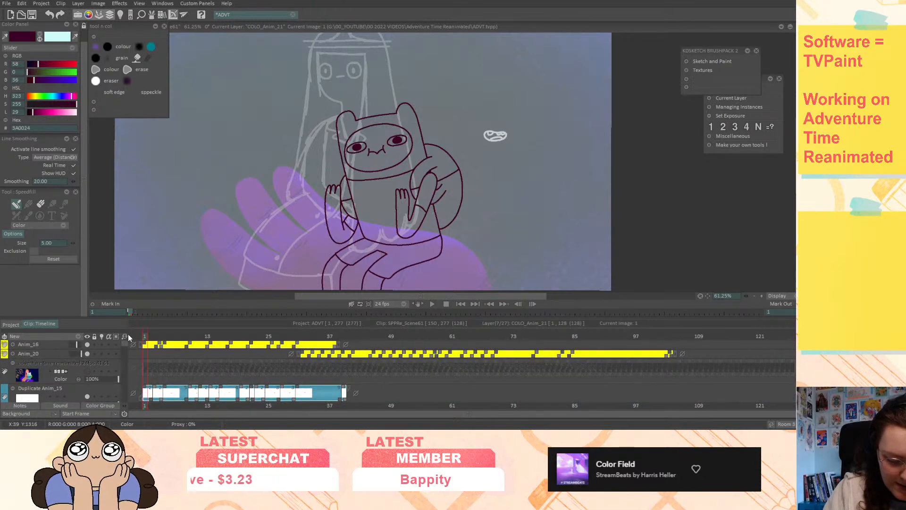
pyautogui.click(69, 364)
pyautogui.click(87, 370)
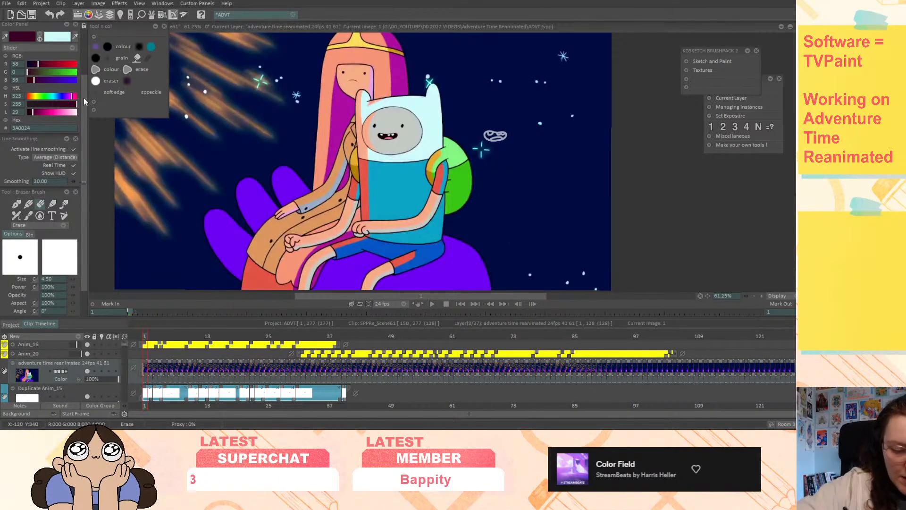
# - Cut out the whole reference video frame as a custom brush
pyautogui.click(20, 53)
pyautogui.click(17, 63)
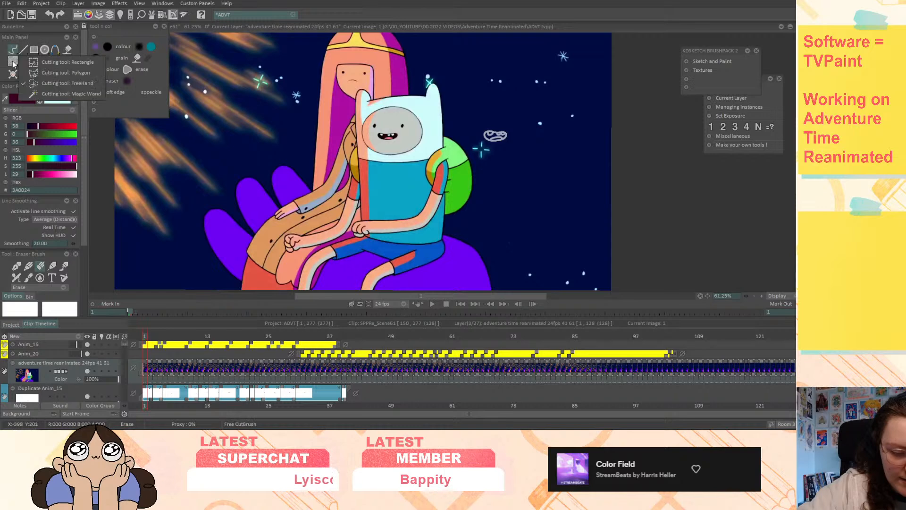
pyautogui.click(20, 62)
pyautogui.moveTo(746, 297); pyautogui.dragTo(736, 296)
pyautogui.moveTo(442, 259); pyautogui.dragTo(623, 173)
pyautogui.moveTo(165, 220); pyautogui.dragTo(465, 270)
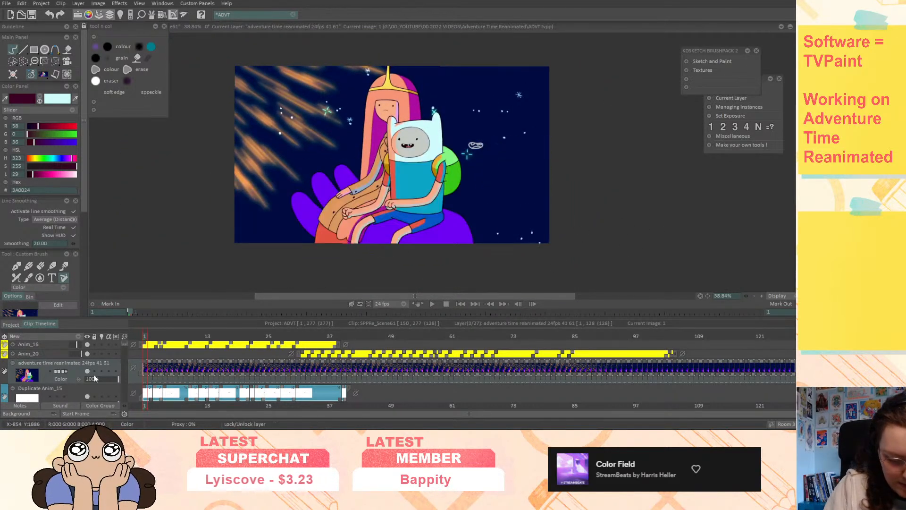
# - Hide the reference video layer and add a new animation layer above it
pyautogui.click(87, 371)
pyautogui.moveTo(125, 343); pyautogui.dragTo(125, 343)
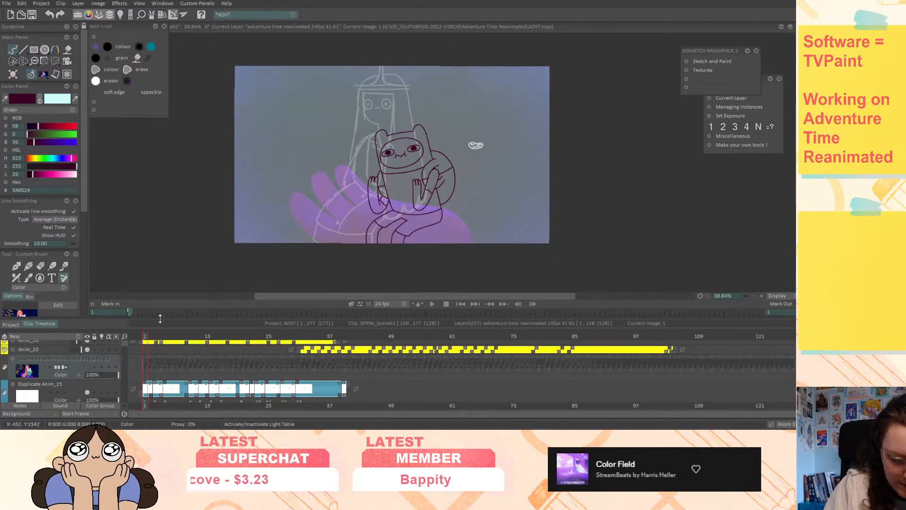
pyautogui.click(103, 336)
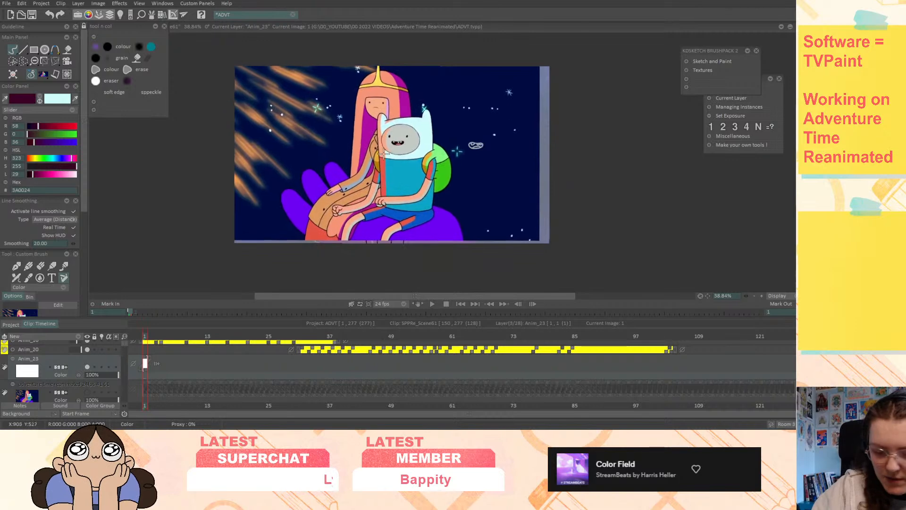
# - Shrink the reference image brush and stamp it on the new layer beside the characters
pyautogui.moveTo(494, 217); pyautogui.dragTo(321, 118)
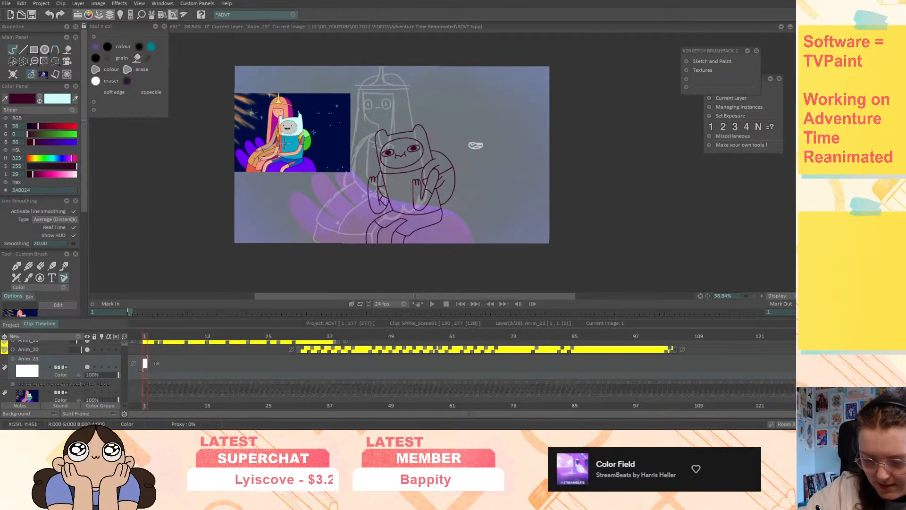
pyautogui.click(286, 139)
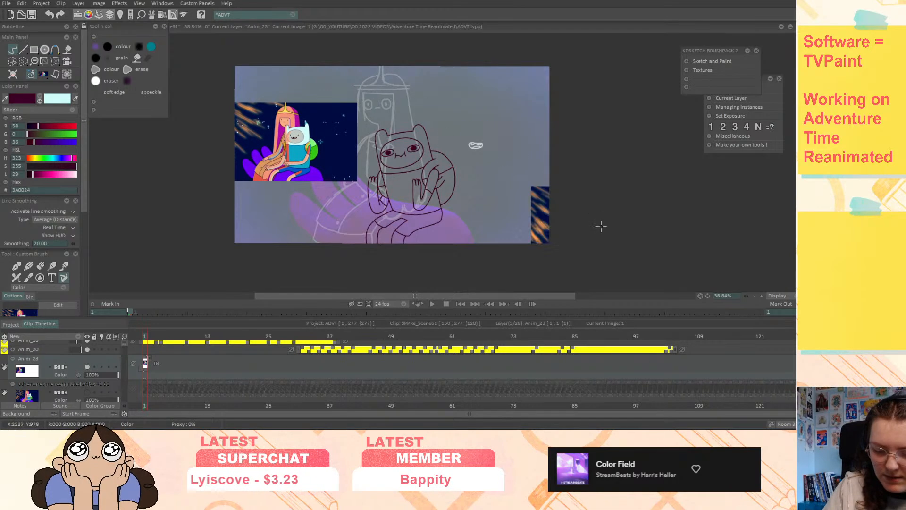
# - Leave the custom brush and select the COLO_Anim_21 colour layer in the timeline
pyautogui.click(28, 266)
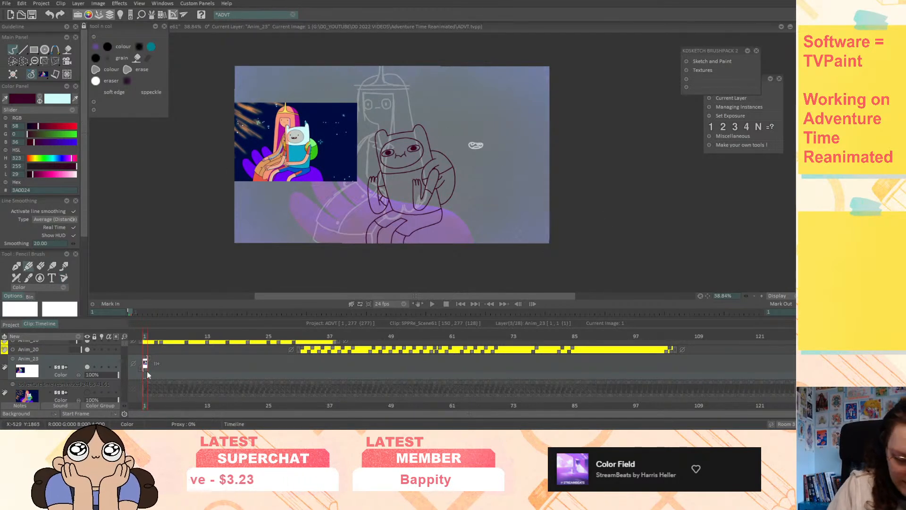
pyautogui.scroll(-1, 126, 345)
pyautogui.moveTo(126, 346); pyautogui.dragTo(126, 354)
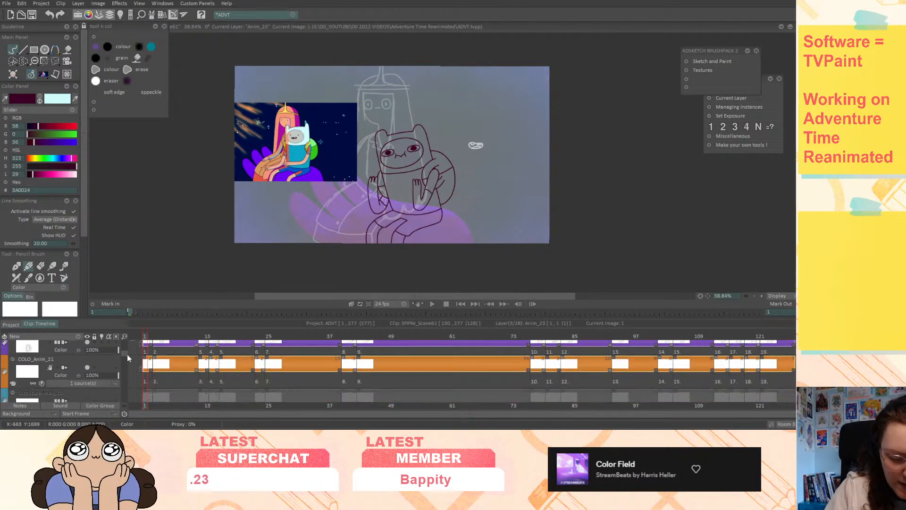
pyautogui.click(103, 359)
# - Sample the hat colour from the reference image and adjust it to pale cyan D1F9F9 for SpeedFill
pyautogui.click(28, 101)
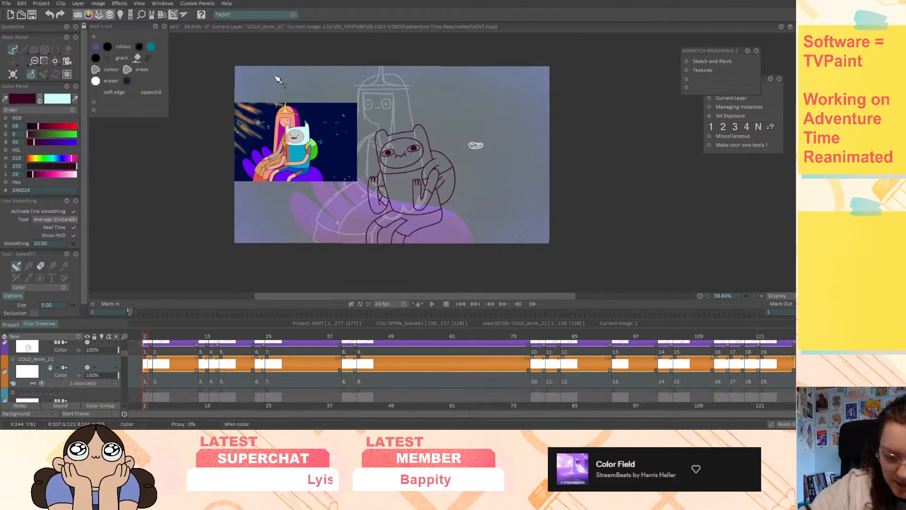
pyautogui.click(307, 128)
pyautogui.moveTo(747, 296); pyautogui.dragTo(795, 302)
pyautogui.moveTo(193, 186); pyautogui.dragTo(219, 177, button='middle')
pyautogui.click(67, 170)
pyautogui.click(72, 173)
pyautogui.click(65, 166)
# - Fill the front character's hat with pale cyan on drawings 1 to 9 of COLO_Anim_21
pyautogui.click(403, 82)
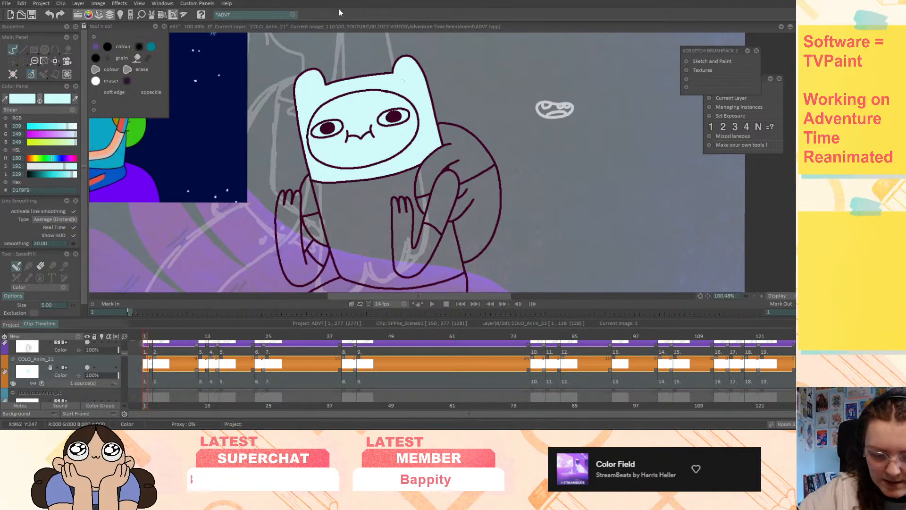
pyautogui.press('Right')
pyautogui.press('Right')
pyautogui.click(413, 87)
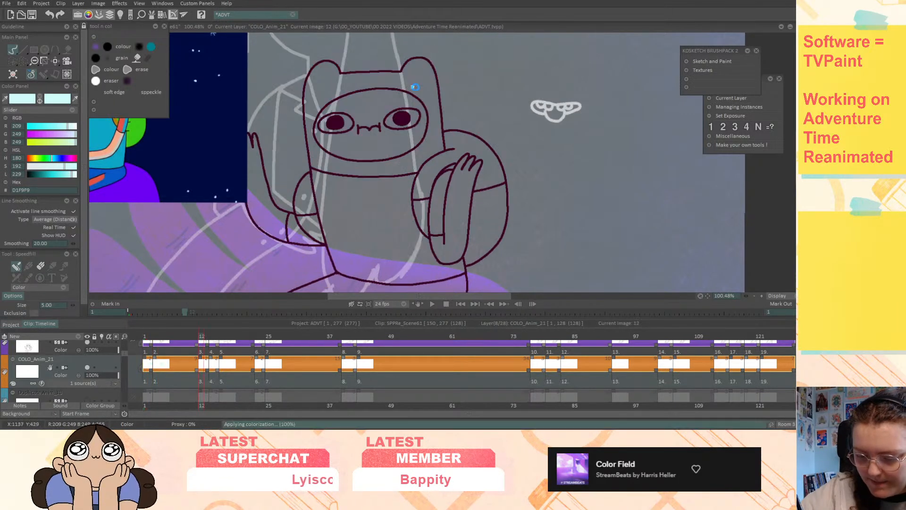
pyautogui.press('Right')
pyautogui.click(415, 82)
pyautogui.hotkey('ctrl', 'z')
pyautogui.click(411, 62)
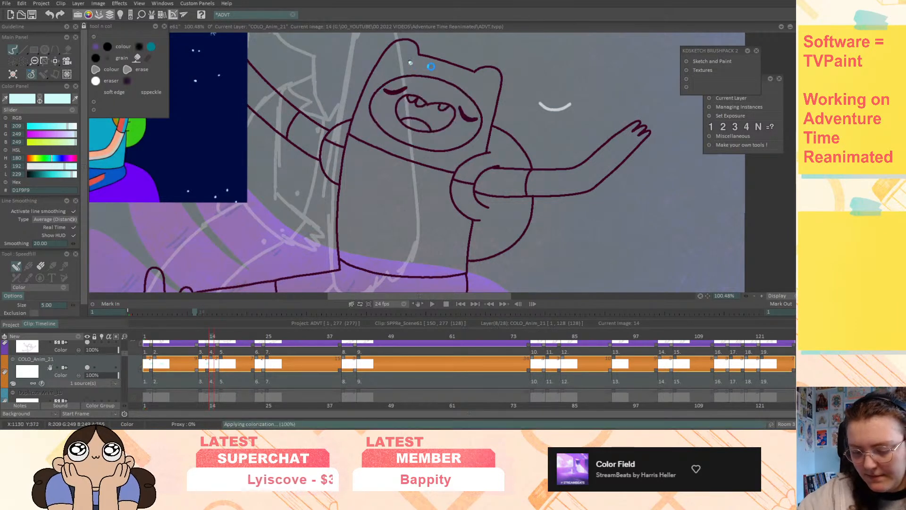
pyautogui.press('Right')
pyautogui.click(456, 73)
pyautogui.press('Right')
pyautogui.click(485, 87)
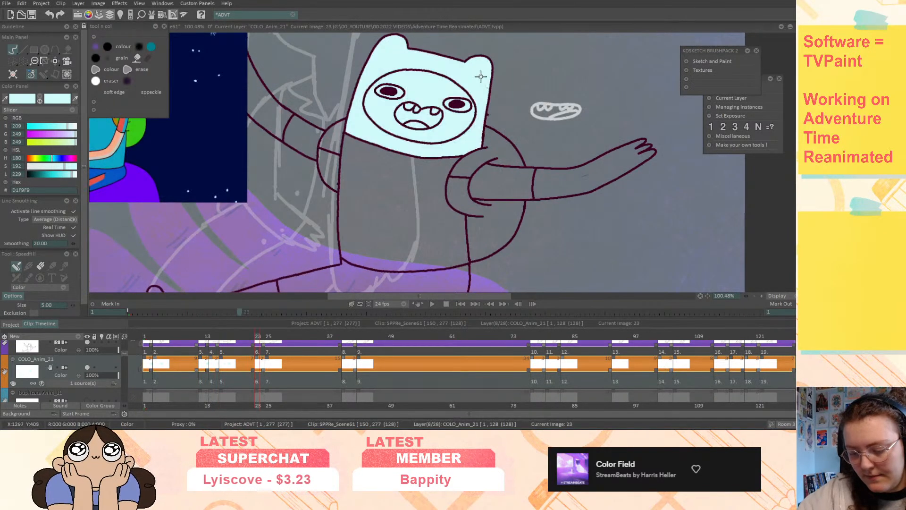
pyautogui.press('Right')
pyautogui.click(468, 83)
pyautogui.press('Right')
pyautogui.click(467, 82)
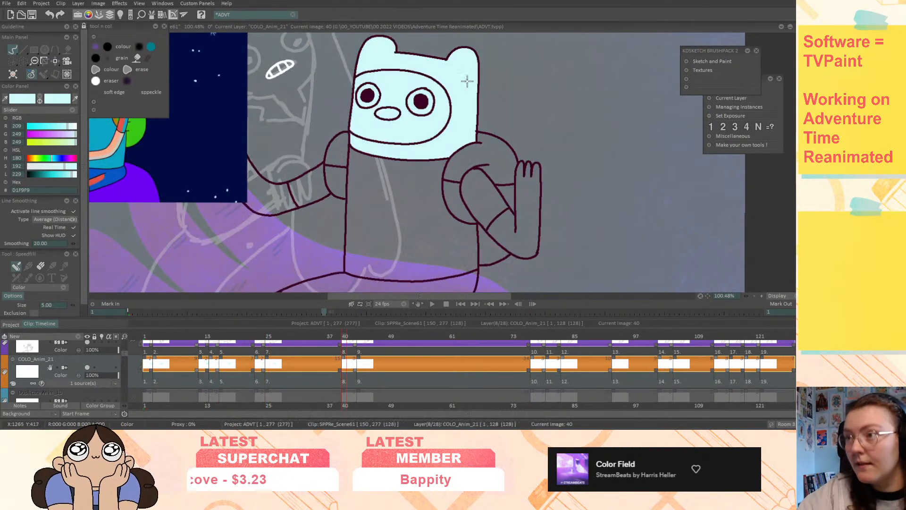
pyautogui.press('Right')
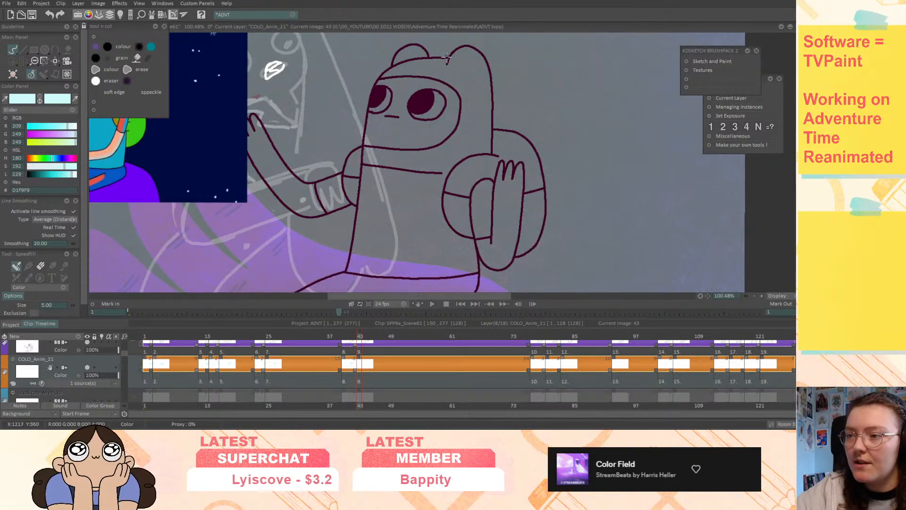
pyautogui.click(466, 74)
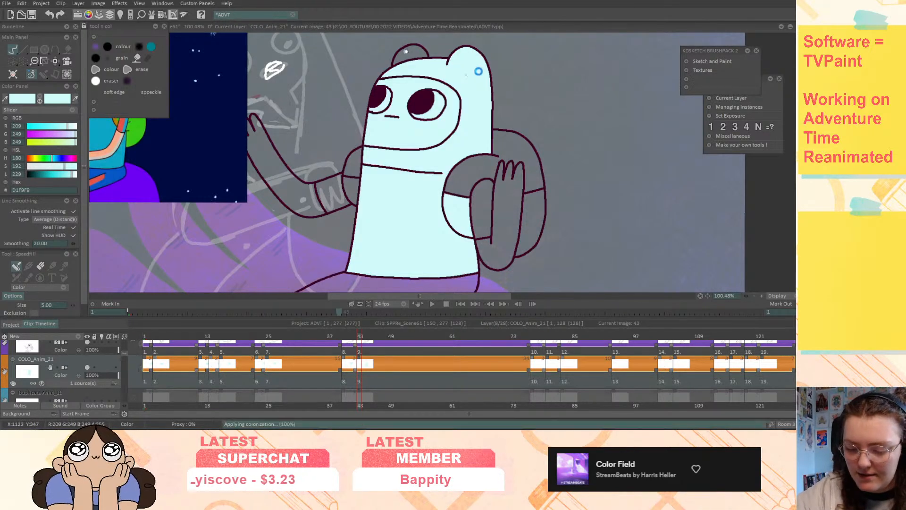
# - Fill the front character's hat with pale cyan on drawings 10 to 19 of COLO_Anim_21
pyautogui.press('Right')
pyautogui.click(473, 88)
pyautogui.press('Right')
pyautogui.click(460, 76)
pyautogui.press('Right')
pyautogui.click(441, 79)
pyautogui.press('Right')
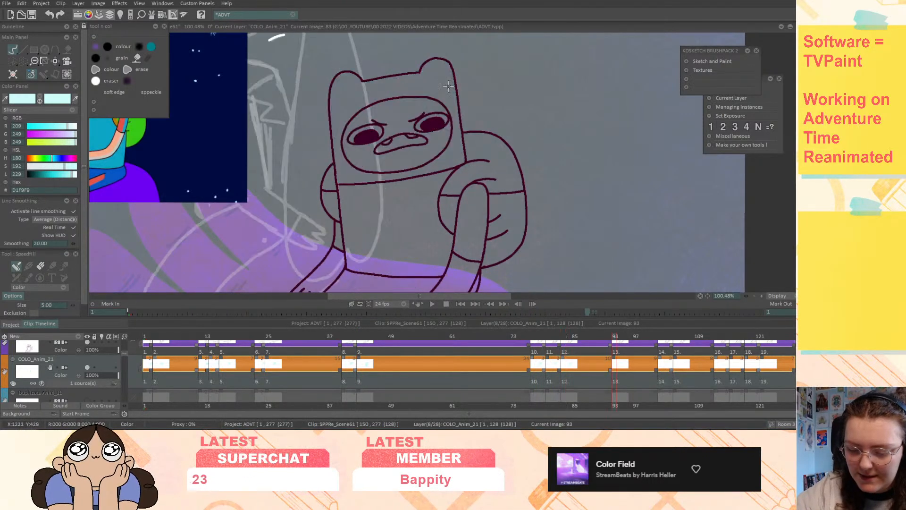
pyautogui.click(443, 87)
pyautogui.press('Right')
pyautogui.click(445, 81)
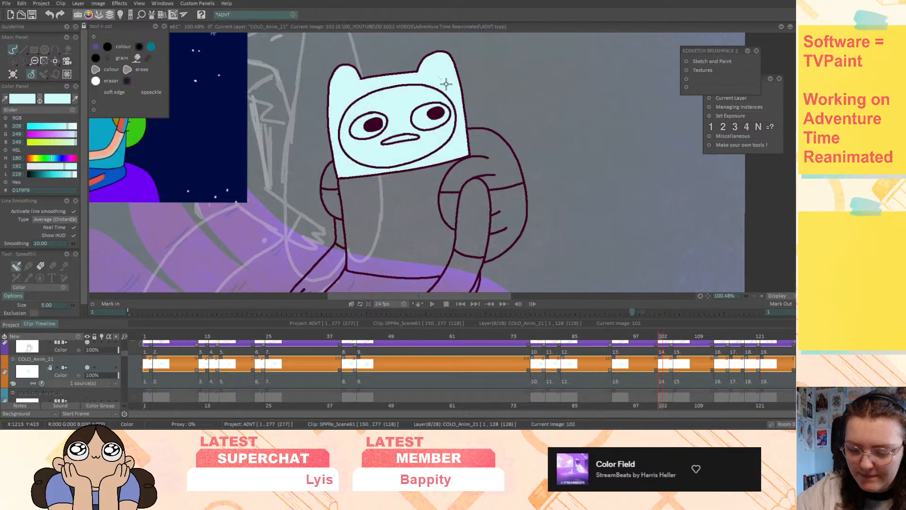
pyautogui.press('Right')
pyautogui.click(446, 74)
pyautogui.press('Right')
pyautogui.click(446, 73)
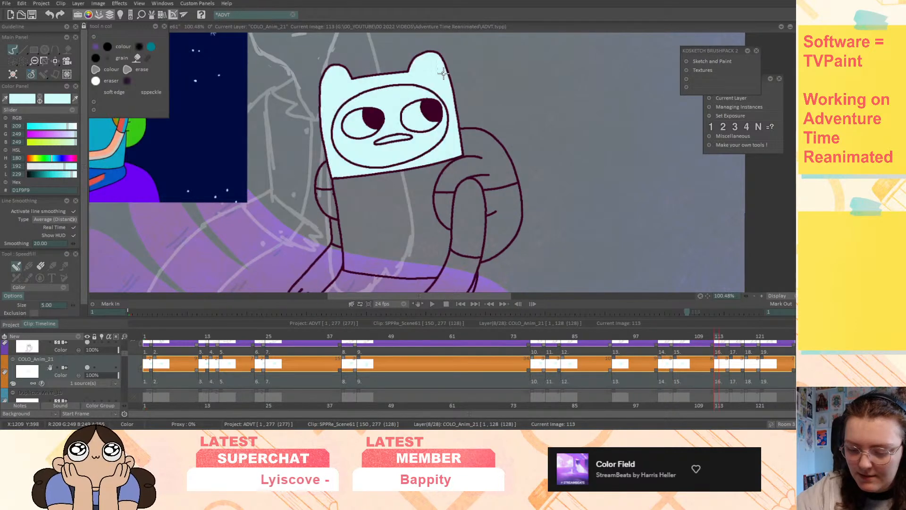
pyautogui.press('Right')
pyautogui.click(449, 71)
pyautogui.press('Right')
pyautogui.click(475, 67)
pyautogui.press('Right')
pyautogui.click(500, 71)
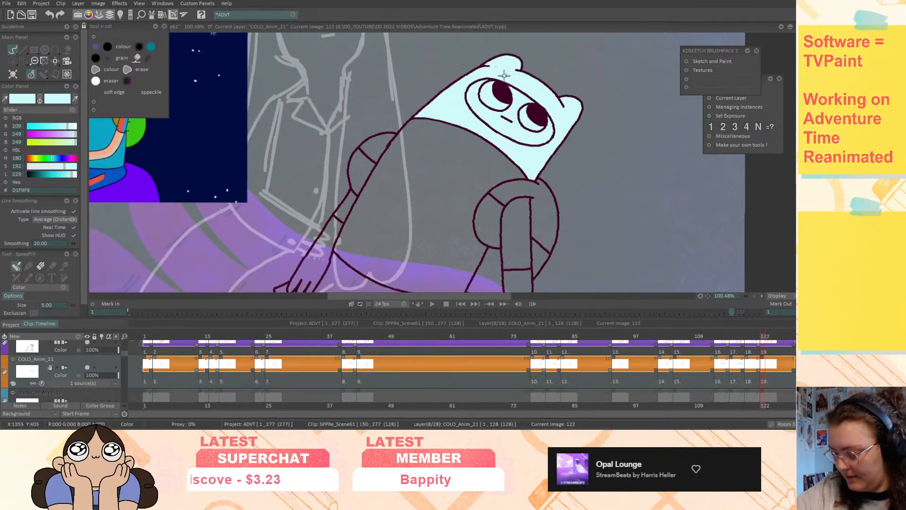
# - Sample the face's light grey C3CAC3 from the reference image as the fill colour
pyautogui.moveTo(516, 105); pyautogui.dragTo(424, 112, button='middle')
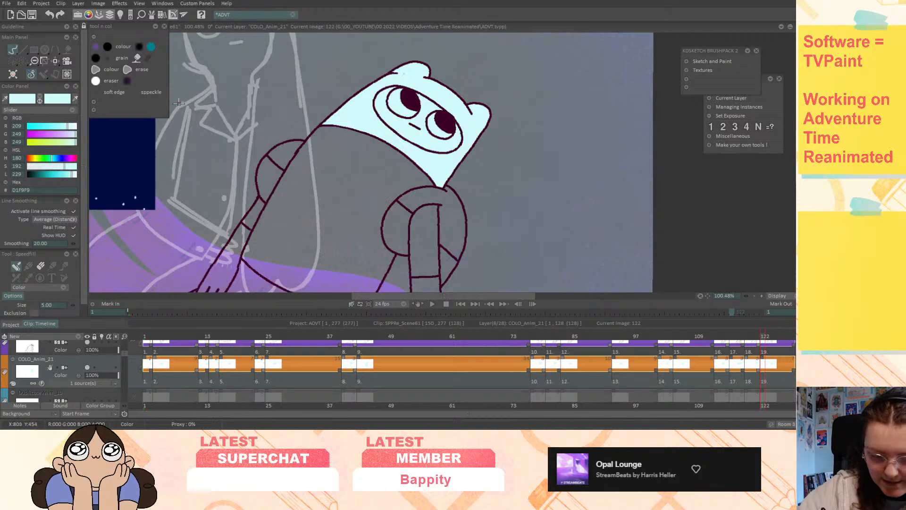
pyautogui.moveTo(214, 189); pyautogui.dragTo(486, 246, button='middle')
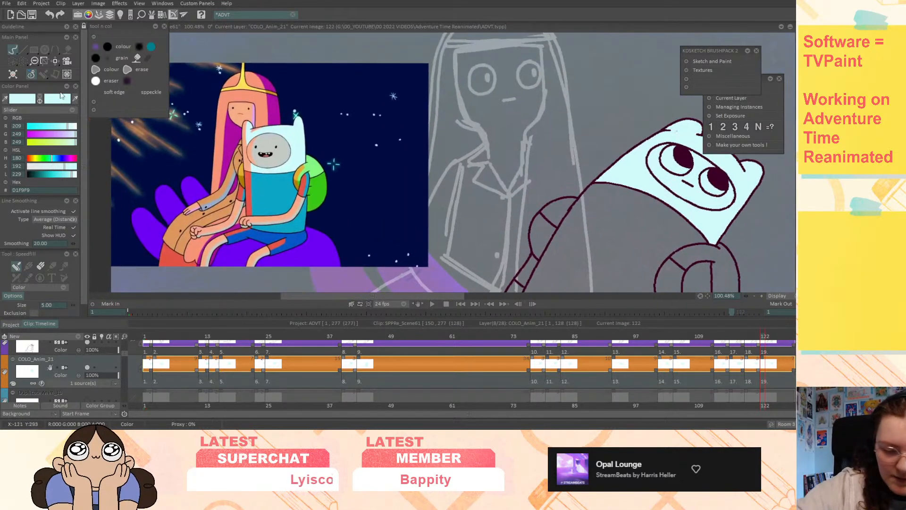
pyautogui.click(285, 145)
pyautogui.moveTo(528, 131); pyautogui.dragTo(240, 84, button='middle')
# - Fill the front character's face with light grey C3CAC3, working backwards from drawing 19 to drawing 9
pyautogui.click(410, 120)
pyautogui.press('Left')
pyautogui.click(405, 113)
pyautogui.press('Left')
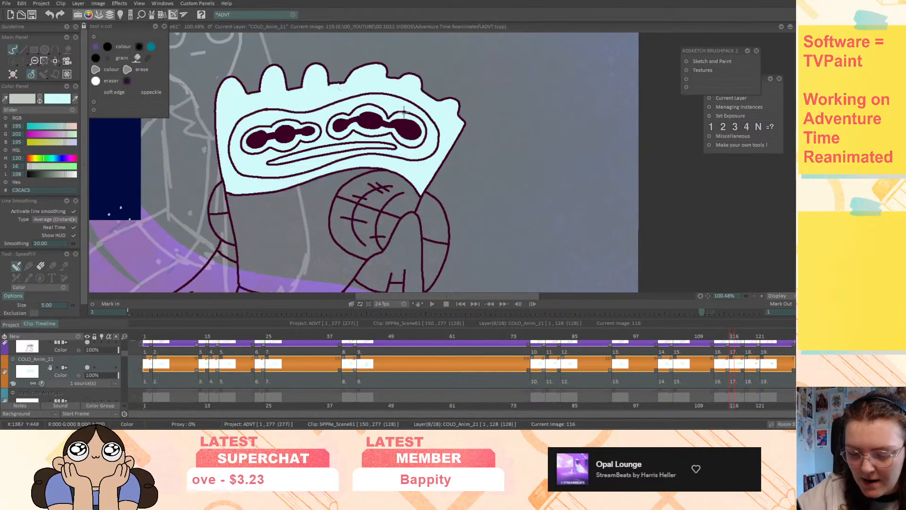
pyautogui.click(398, 104)
pyautogui.press('Left')
pyautogui.click(298, 112)
pyautogui.press('Left')
pyautogui.click(286, 119)
pyautogui.press('Left')
pyautogui.click(290, 114)
pyautogui.press('Left')
pyautogui.click(289, 119)
pyautogui.press('Left')
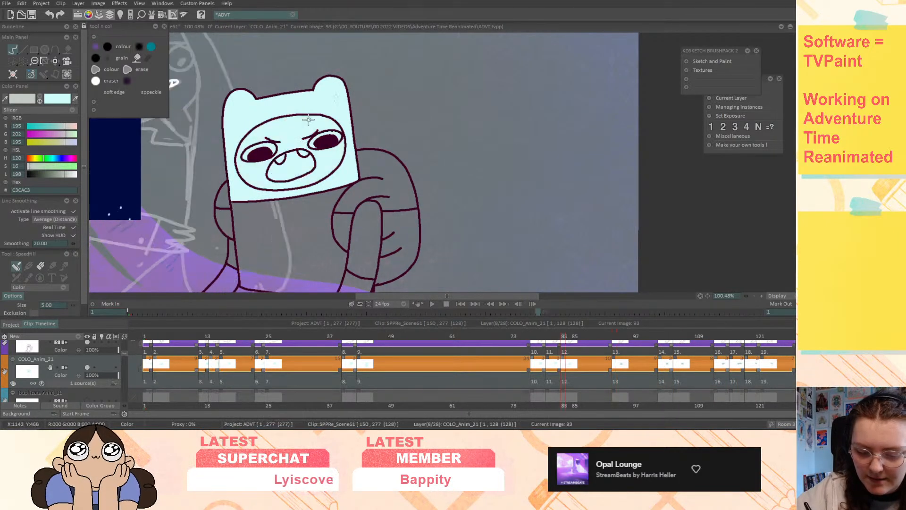
pyautogui.press('Left')
pyautogui.click(309, 122)
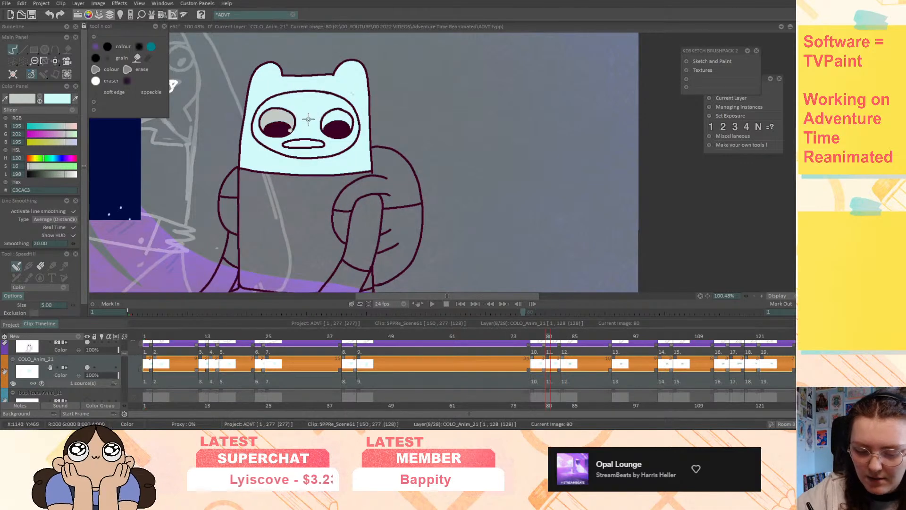
pyautogui.press('Left')
pyautogui.press('Left')
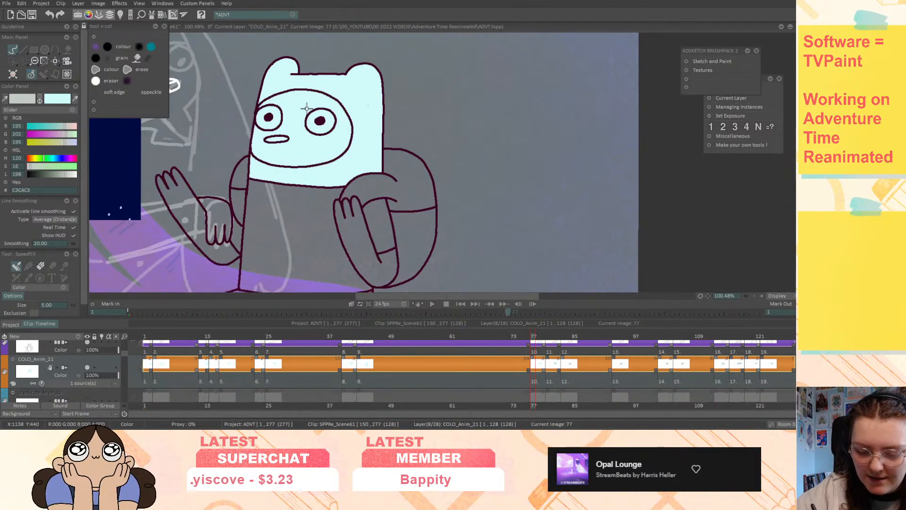
pyautogui.press('Left')
pyautogui.press('Left')
pyautogui.press('Left')
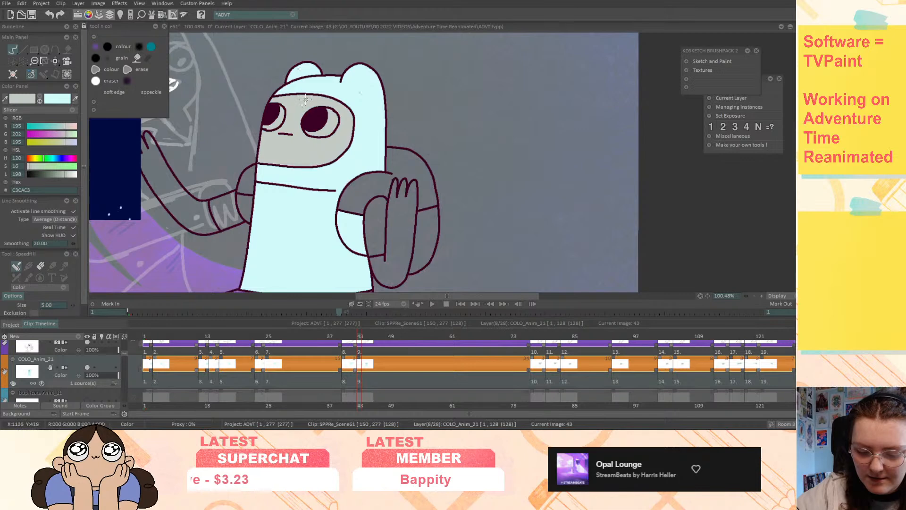
# - Fill the front character's face with the same light grey from drawing 8 back to drawing 1
pyautogui.press('Left')
pyautogui.press('Left')
pyautogui.press('Left')
pyautogui.press('Left')
pyautogui.press('Left')
pyautogui.press('Left')
pyautogui.press('Left')
pyautogui.press('Left')
pyautogui.press('Left')
pyautogui.press('Left')
pyautogui.press('Left')
pyautogui.press('Left')
pyautogui.press('Left')
pyautogui.press('Left')
pyautogui.press('Left')
pyautogui.press('Left')
pyautogui.press('Left')
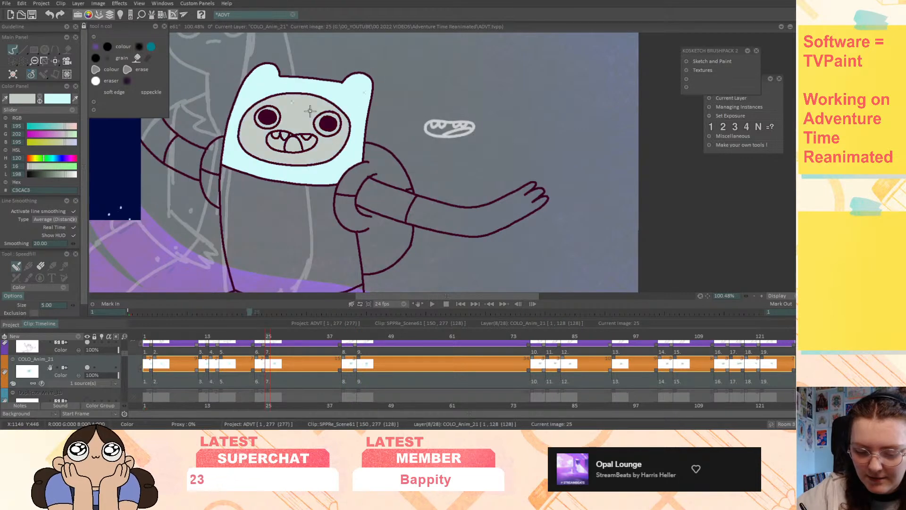
pyautogui.press('Left')
pyautogui.press('Left')
pyautogui.press('Left')
pyautogui.press('Left')
pyautogui.press('Left')
pyautogui.press('Left')
pyautogui.press('Left')
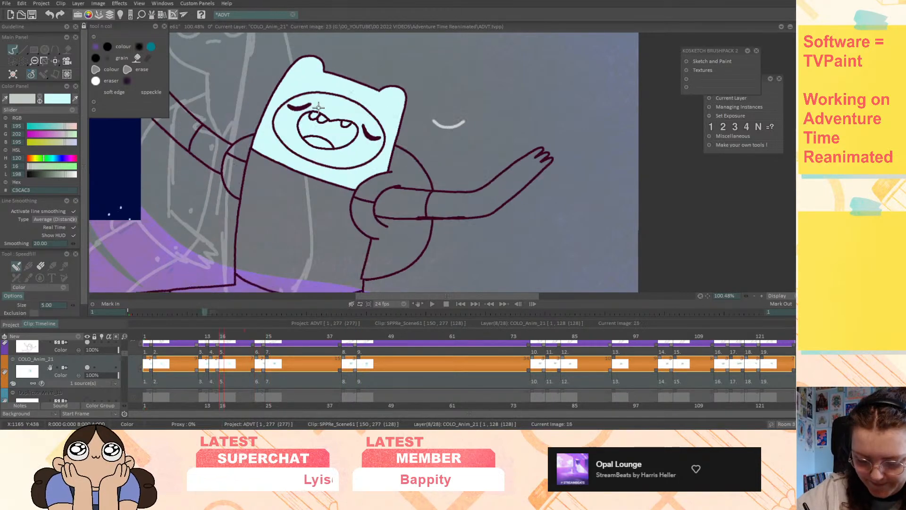
pyautogui.press('Left')
pyautogui.press('Left')
pyautogui.press('Left')
pyautogui.press('Left')
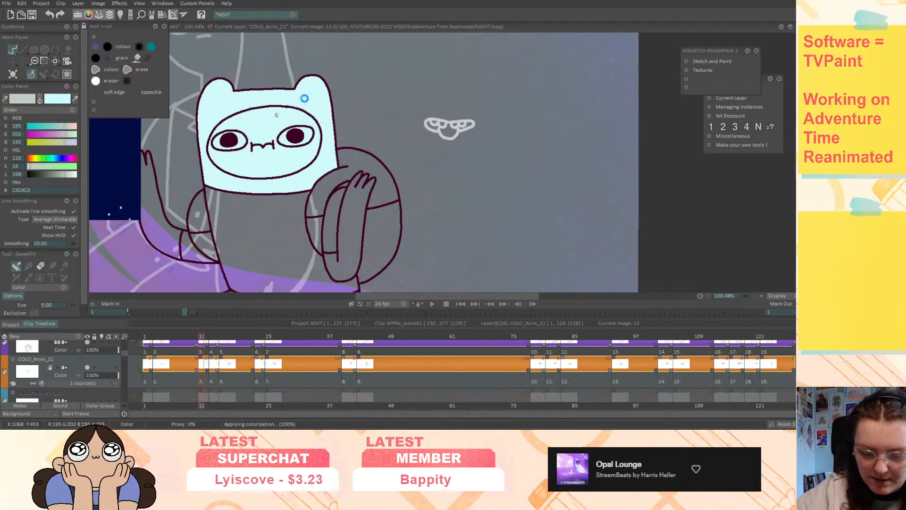
pyautogui.press('Left')
pyautogui.press('Left')
pyautogui.press('Left')
pyautogui.press('Left')
pyautogui.press('Left')
pyautogui.press('Left')
pyautogui.press('Left')
pyautogui.press('Left')
pyautogui.press('Left')
pyautogui.press('Left')
pyautogui.press('Left')
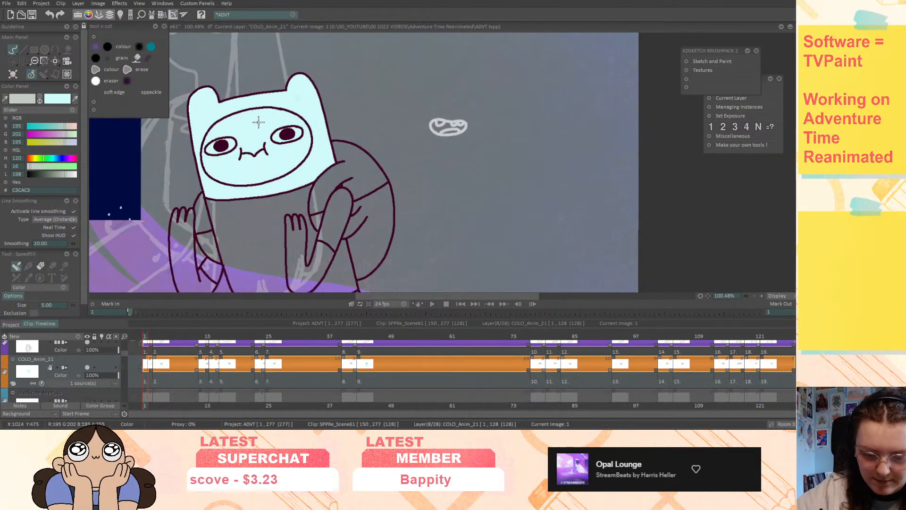
# - Set the fill colour to white FFFFFF and fill the whites of both eyes on drawings 1 to 3
pyautogui.moveTo(378, 134); pyautogui.dragTo(441, 121, button='middle')
pyautogui.click(76, 174)
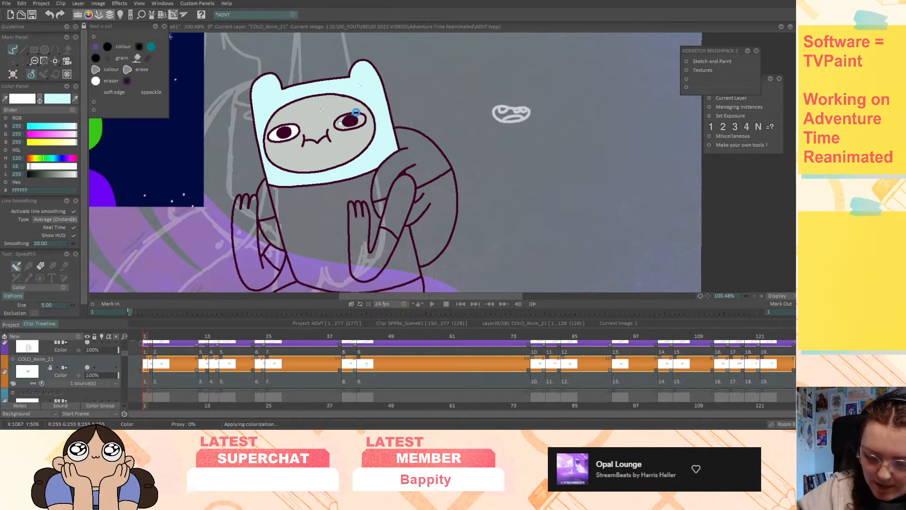
pyautogui.press('Right')
pyautogui.press('Right')
pyautogui.click(343, 127)
pyautogui.click(292, 141)
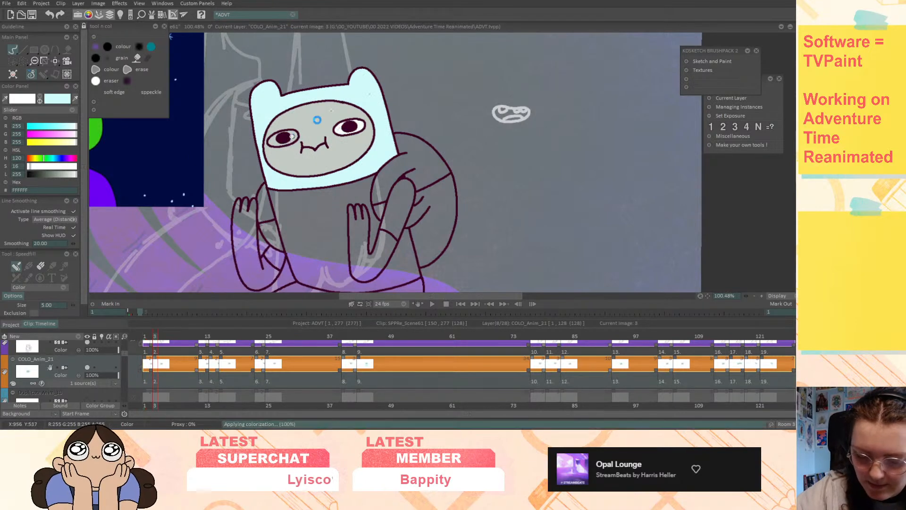
pyautogui.hotkey('ctrl', 'Right')
pyautogui.click(349, 125)
pyautogui.click(292, 128)
# - Try to fill the teeth with white on the closed-eye drawing 4 at frame 14
pyautogui.hotkey('ctrl', 'Right')
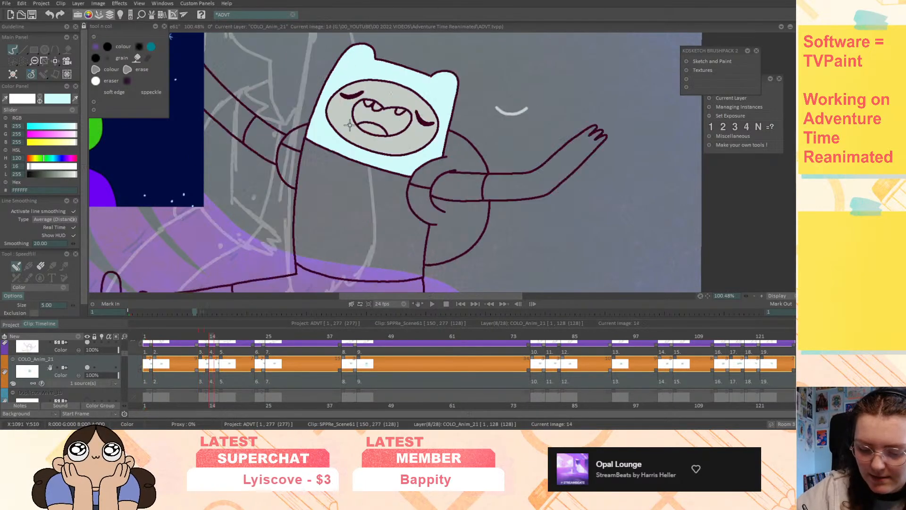
pyautogui.click(399, 112)
pyautogui.click(378, 107)
pyautogui.click(390, 91)
pyautogui.hotkey('ctrl', 'Left')
pyautogui.hotkey('ctrl', 'Right')
pyautogui.hotkey('ctrl', 'z')
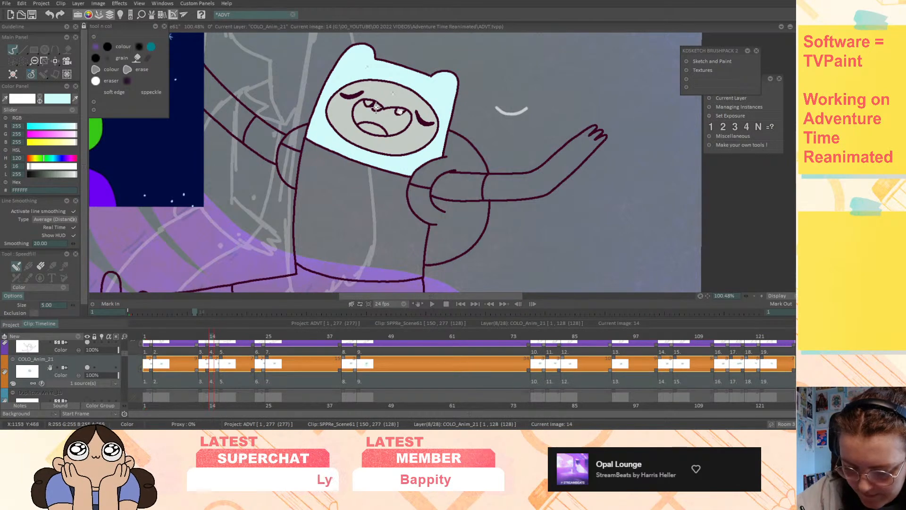
pyautogui.click(375, 84)
pyautogui.click(369, 101)
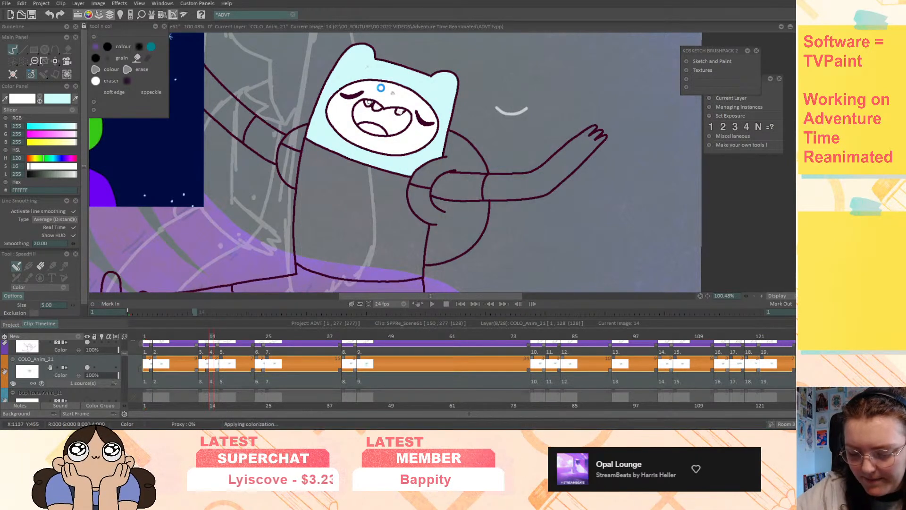
pyautogui.hotkey('ctrl', 'z')
# - Fill the whites of both eyes with white FFFFFF on drawings 6 to 8, skipping the closed-eye drawing 5
pyautogui.hotkey('ctrl', 'Left')
pyautogui.hotkey('ctrl', 'Right')
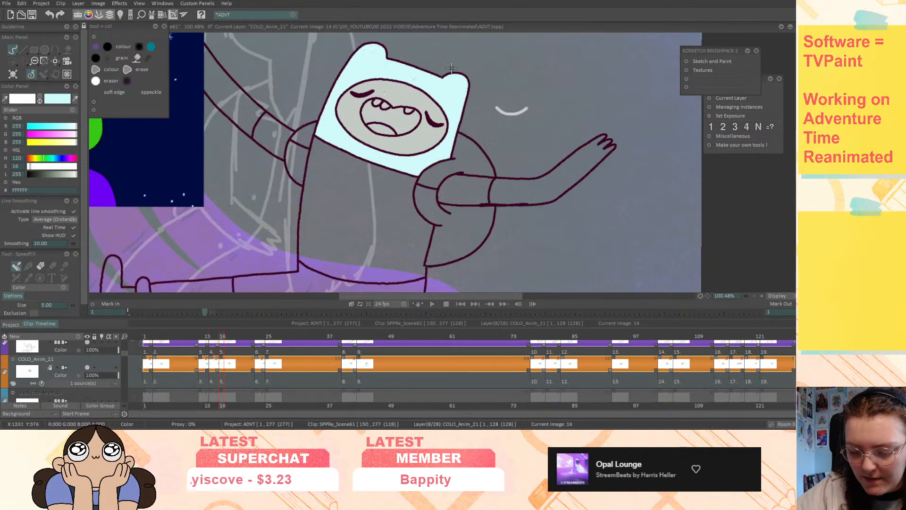
pyautogui.hotkey('ctrl', 'Right')
pyautogui.hotkey('ctrl', 'Right')
pyautogui.hotkey('ctrl', 'Left')
pyautogui.hotkey('ctrl', 'Right')
pyautogui.click(423, 112)
pyautogui.click(358, 97)
pyautogui.hotkey('ctrl', 'Right')
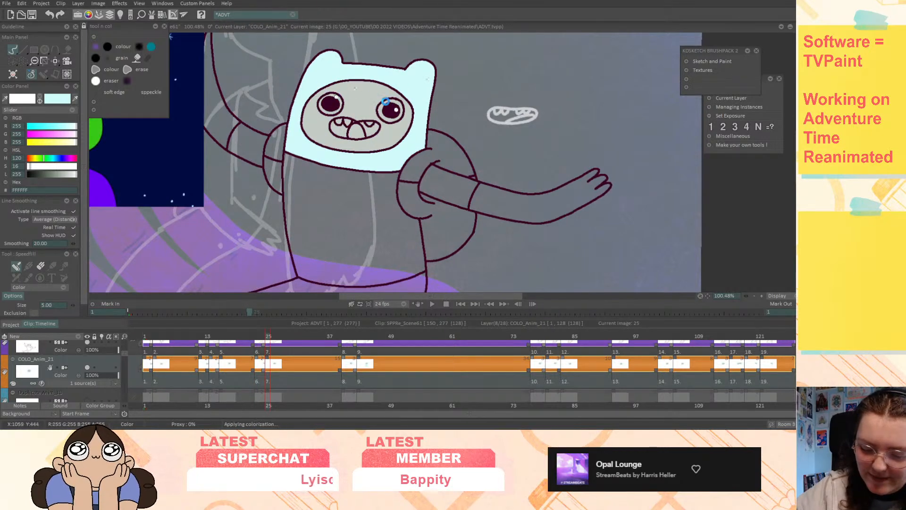
pyautogui.hotkey('ctrl', 'Right')
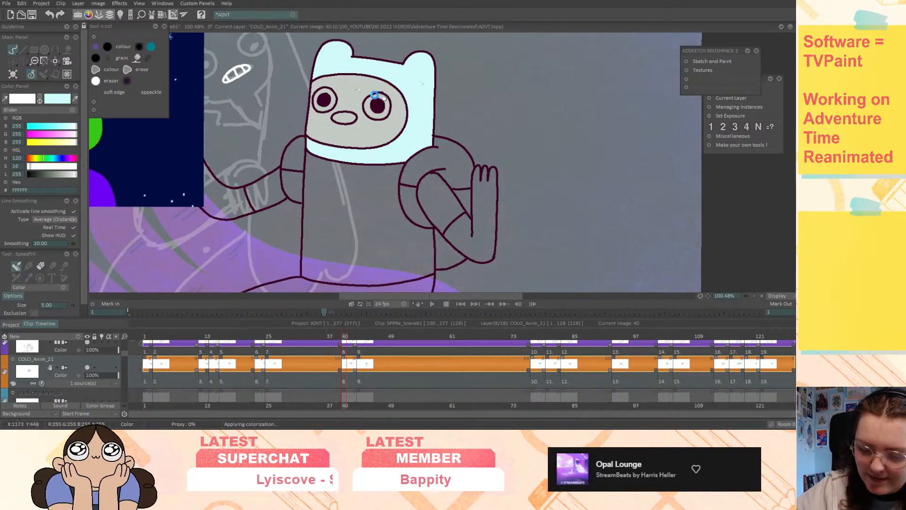
# - Fill the whites of the eyes with white on drawings 9 to 12, including the teeth on drawing 12
pyautogui.hotkey('ctrl', 'Right')
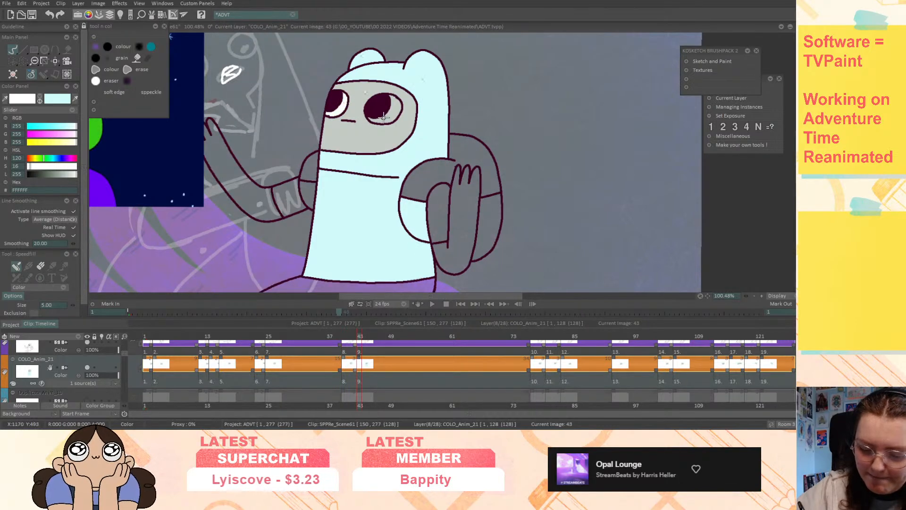
pyautogui.hotkey('ctrl', 'Right')
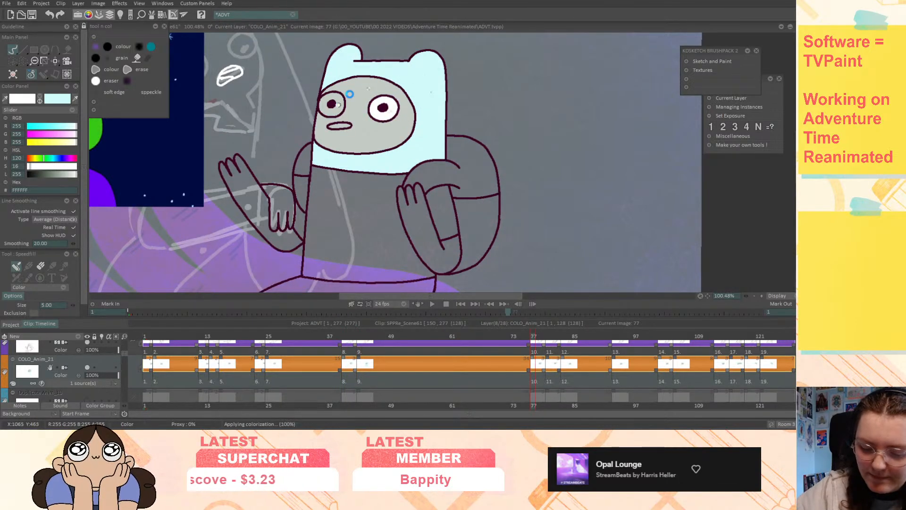
pyautogui.hotkey('ctrl', 'Right')
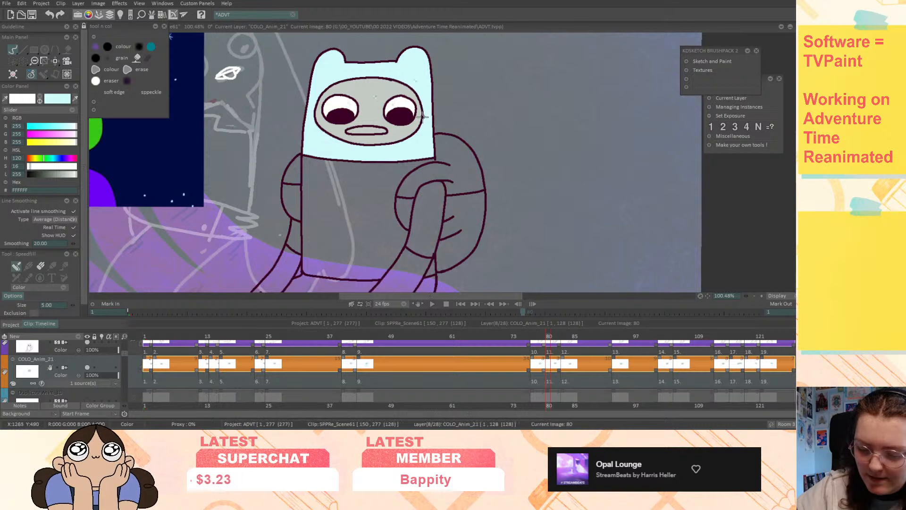
pyautogui.hotkey('ctrl', 'Right')
pyautogui.click(332, 132)
pyautogui.hotkey('ctrl', 'Right')
pyautogui.hotkey('ctrl', 'Left')
pyautogui.click(367, 140)
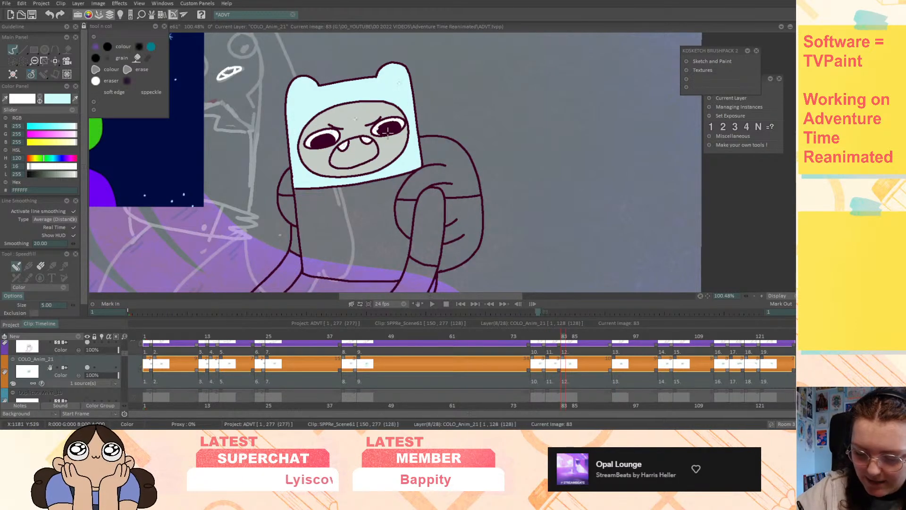
# - Fill the eye whites and teeth on drawing 13 and both eye whites on drawing 14 with white
pyautogui.hotkey('ctrl', 'Right')
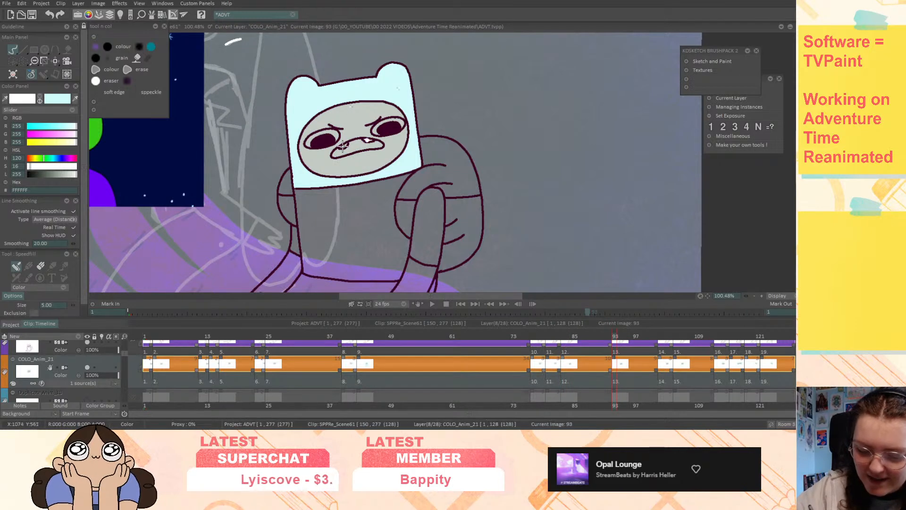
pyautogui.hotkey('ctrl', 'Right')
pyautogui.hotkey('ctrl', 'Left')
pyautogui.hotkey('ctrl', 'Left')
pyautogui.hotkey('ctrl', 'Right')
pyautogui.click(375, 130)
pyautogui.hotkey('ctrl', 'Right')
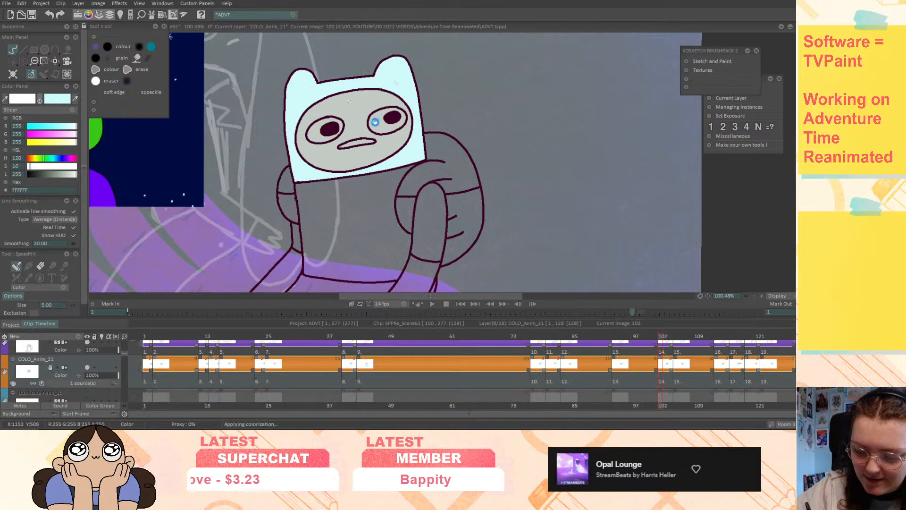
pyautogui.click(337, 126)
pyautogui.click(325, 120)
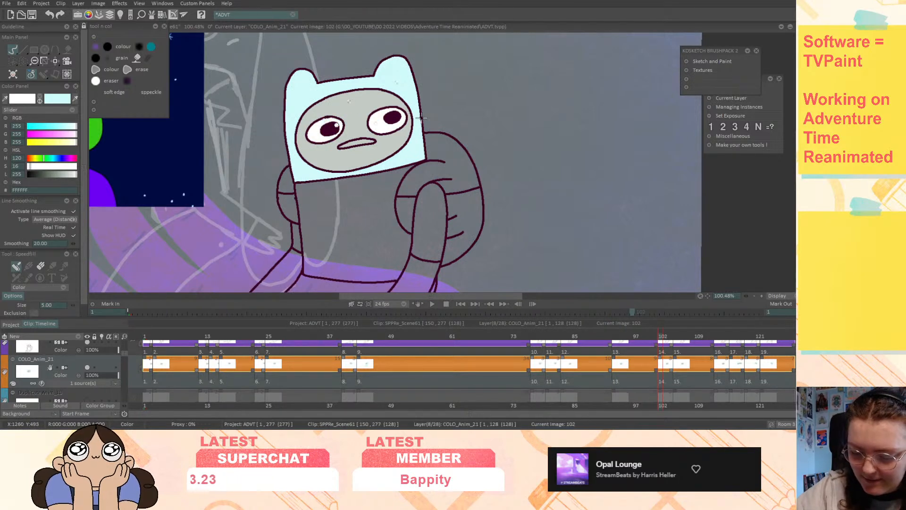
# - Fill the whites of the eyes with white on drawings 15 and 16 and in the stretched eyes of drawing 17
pyautogui.hotkey('ctrl', 'Right')
pyautogui.click(377, 122)
pyautogui.click(323, 126)
pyautogui.hotkey('ctrl', 'Right')
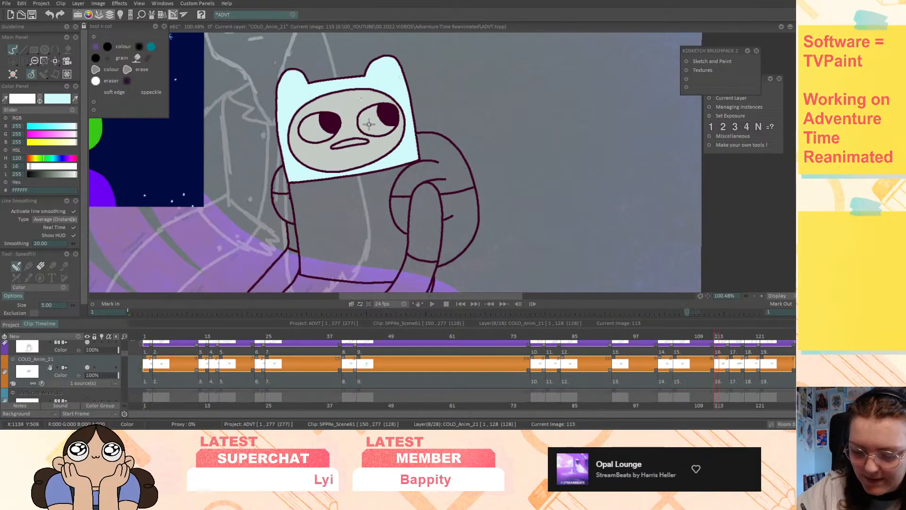
pyautogui.click(369, 124)
pyautogui.click(316, 127)
pyautogui.hotkey('ctrl', 'Right')
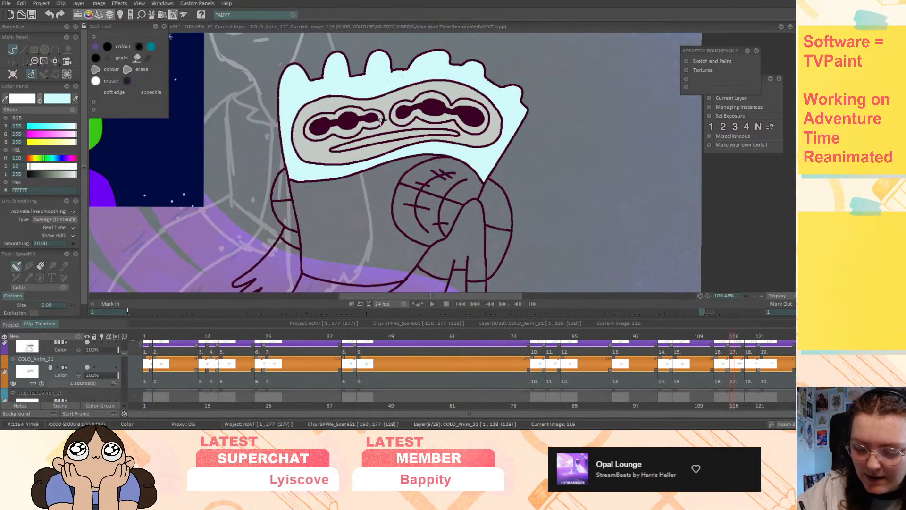
pyautogui.click(401, 115)
pyautogui.click(435, 114)
# - Fill both eye whites with white on drawings 18 and 19 and check the result back to drawing 17
pyautogui.hotkey('ctrl', 'Right')
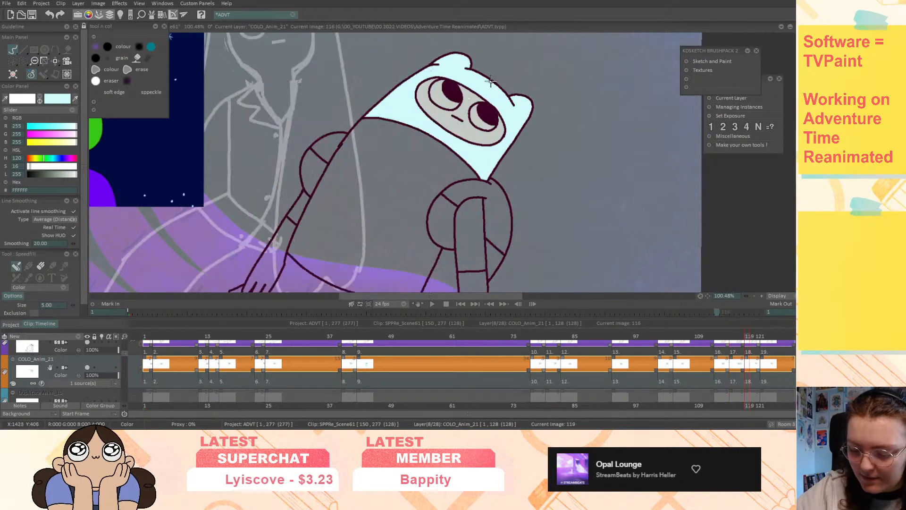
pyautogui.click(450, 109)
pyautogui.click(481, 119)
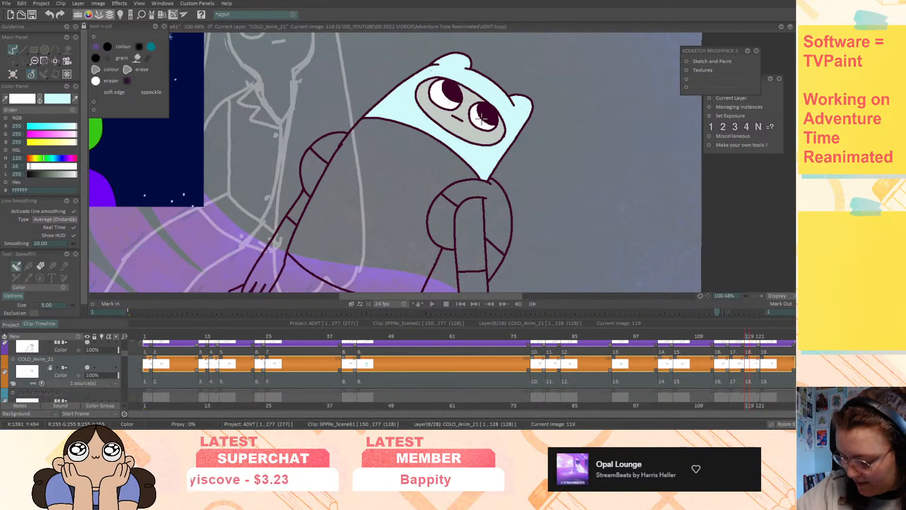
pyautogui.hotkey('ctrl', 'Right')
pyautogui.click(477, 118)
pyautogui.click(465, 101)
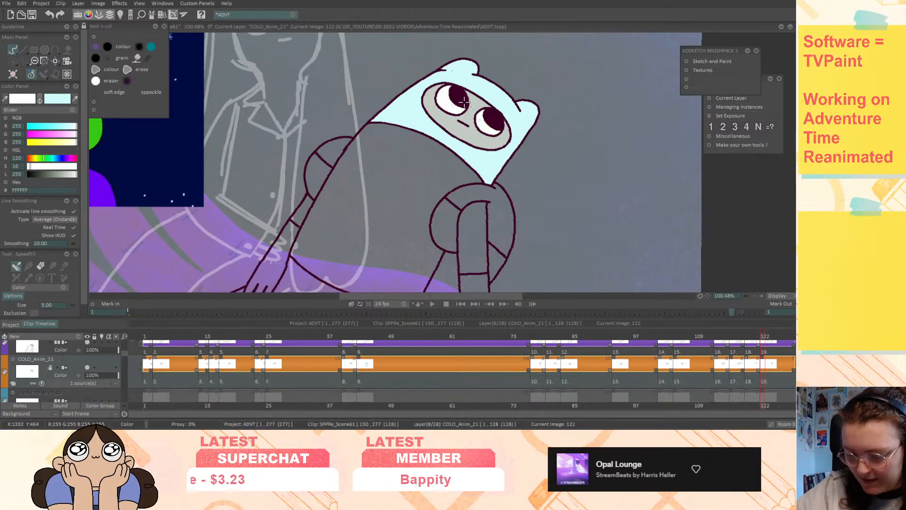
pyautogui.hotkey('ctrl', 'Right')
pyautogui.hotkey('ctrl', 'Left')
pyautogui.hotkey('ctrl', 'Left')
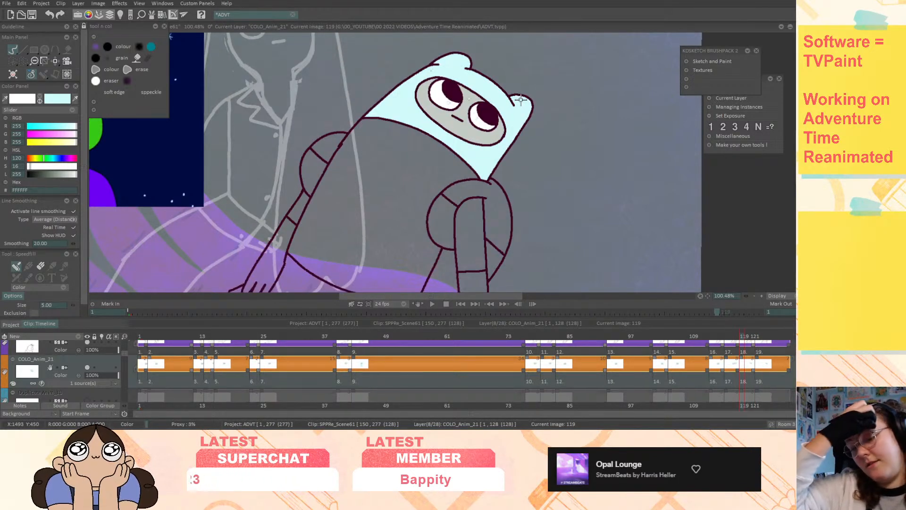
pyautogui.hotkey('ctrl', 'Left')
pyautogui.moveTo(502, 130); pyautogui.dragTo(479, 125, button='middle')
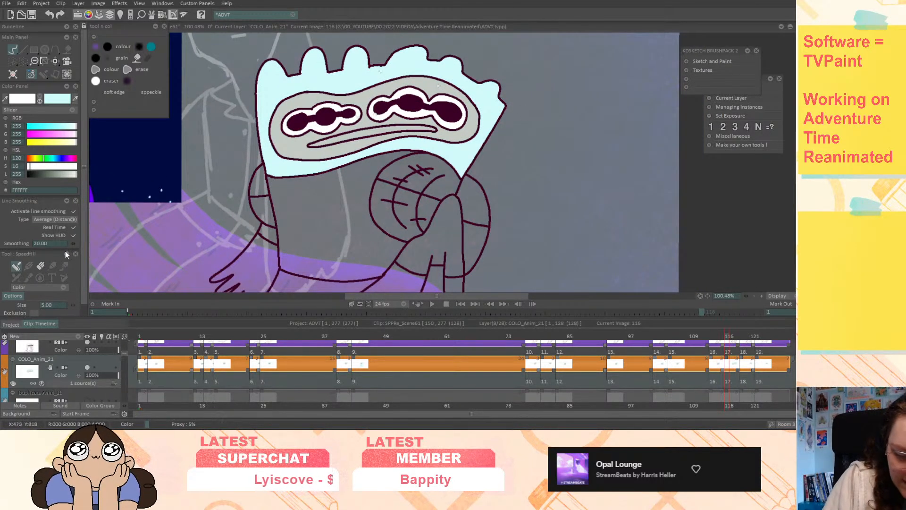
pyautogui.moveTo(194, 175); pyautogui.dragTo(465, 267, button='middle')
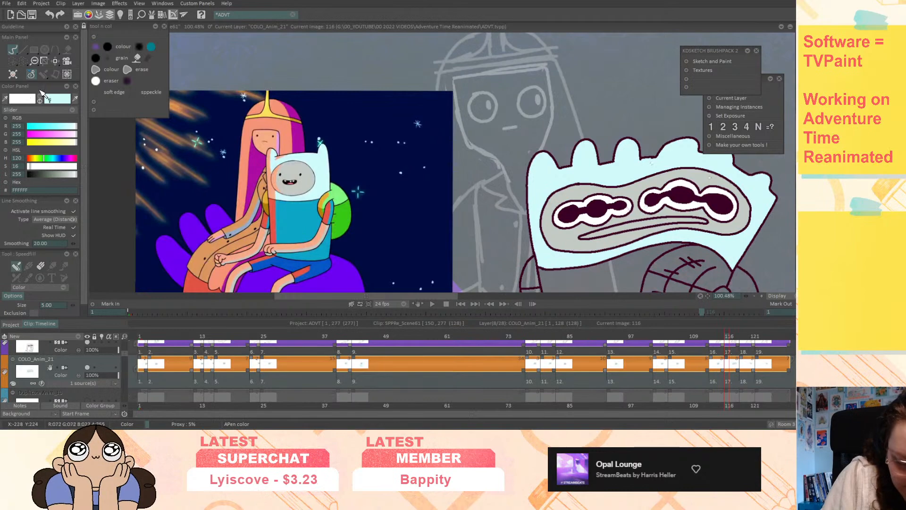
pyautogui.keyDown('ctrl'); pyautogui.click(612, 212); pyautogui.keyUp('ctrl')
pyautogui.moveTo(761, 231); pyautogui.dragTo(697, 200, button='middle')
pyautogui.hotkey('ctrl', 'z')
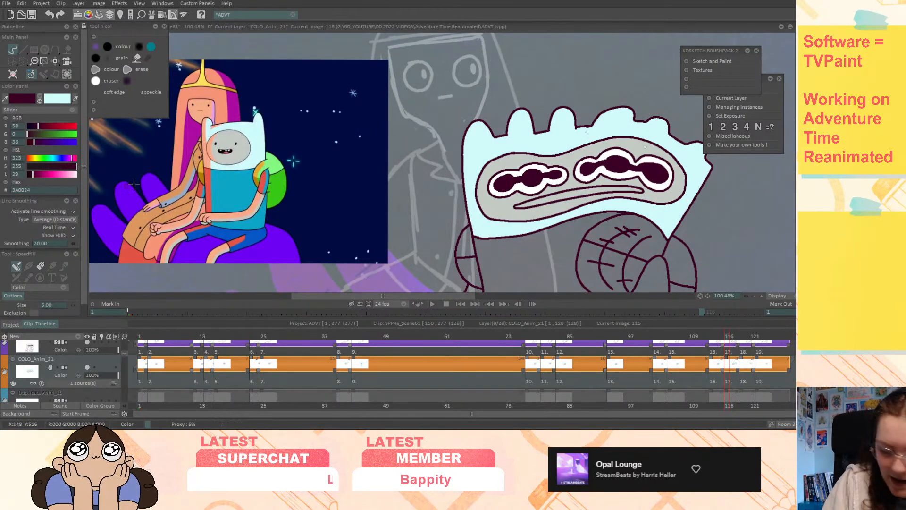
# - Choose the brush pack's mouth colour 683747 and fill the stretched mouth on drawing 17
pyautogui.click(687, 79)
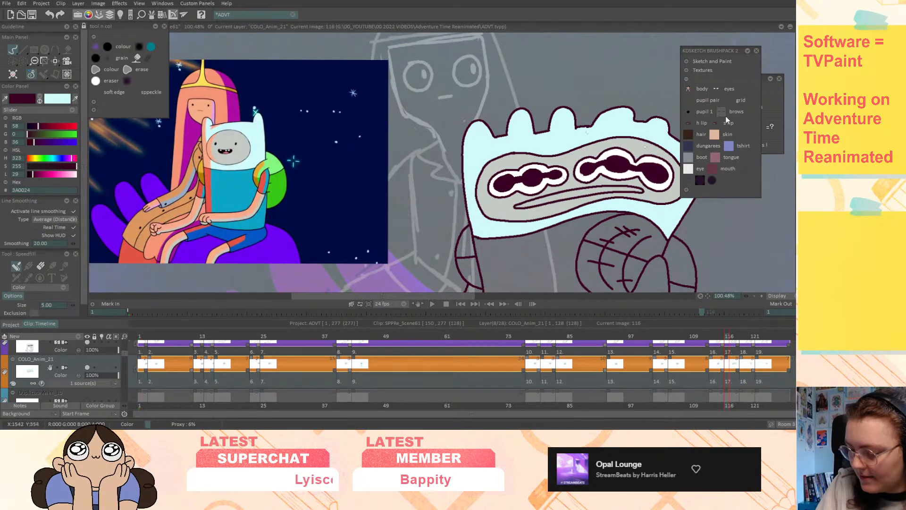
pyautogui.click(715, 167)
pyautogui.moveTo(708, 225); pyautogui.dragTo(587, 236, button='middle')
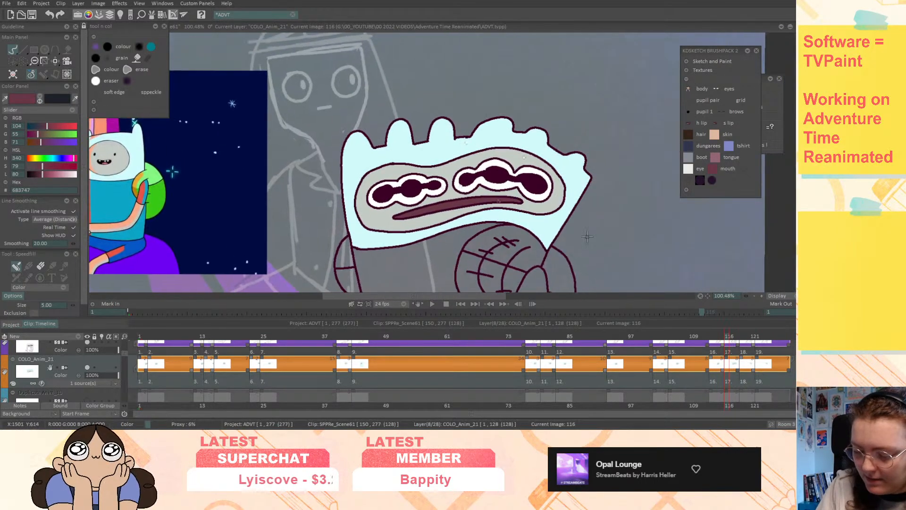
# - Check the mouths on drawings 18 and 19, and fill the open mouth on drawing 16 with maroon 683747
pyautogui.press('Right')
pyautogui.press('Right')
pyautogui.press('Left')
pyautogui.press('Right')
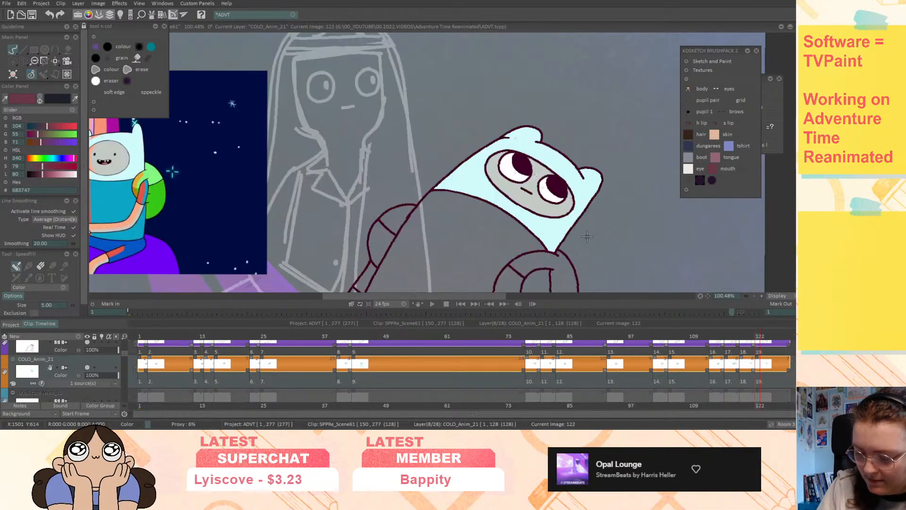
pyautogui.press('Left')
pyautogui.press('Left')
pyautogui.press('Left')
pyautogui.press('Left')
pyautogui.press('Left')
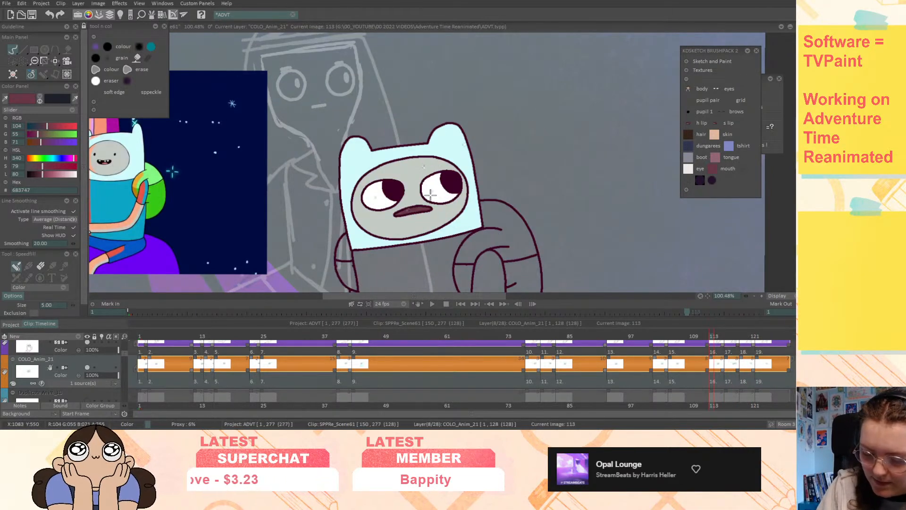
# - Fill the open mouths with the same maroon, working backwards from drawing 15 to drawing 13
pyautogui.press('Left')
pyautogui.press('Left')
pyautogui.press('Left')
pyautogui.press('Left')
pyautogui.press('Left')
pyautogui.press('Left')
pyautogui.press('Left')
pyautogui.press('Left')
pyautogui.press('Left')
pyautogui.press('Left')
pyautogui.press('Left')
pyautogui.press('Left')
pyautogui.press('Left')
pyautogui.press('Left')
pyautogui.press('Left')
pyautogui.press('Left')
pyautogui.press('Left')
pyautogui.press('Left')
pyautogui.press('Left')
pyautogui.press('Left')
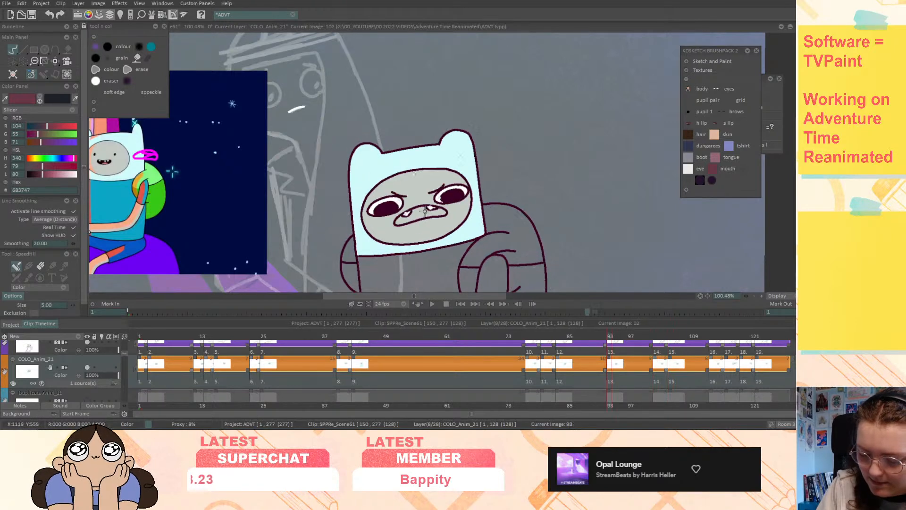
pyautogui.press('Left')
pyautogui.press('Left')
pyautogui.press('Left')
pyautogui.press('Left')
pyautogui.press('Left')
pyautogui.press('Left')
pyautogui.press('Left')
pyautogui.press('Left')
pyautogui.press('Left')
pyautogui.press('Left')
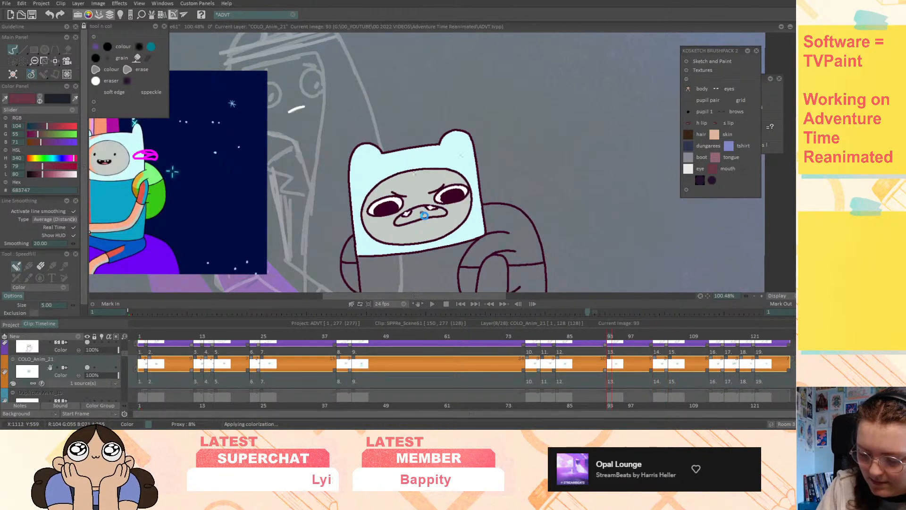
# - Fill the mouths with the maroon mouth colour, working backwards from drawing 12 to drawing 8
pyautogui.press('Left')
pyautogui.press('Left')
pyautogui.press('Left')
pyautogui.press('Left')
pyautogui.press('Left')
pyautogui.press('Left')
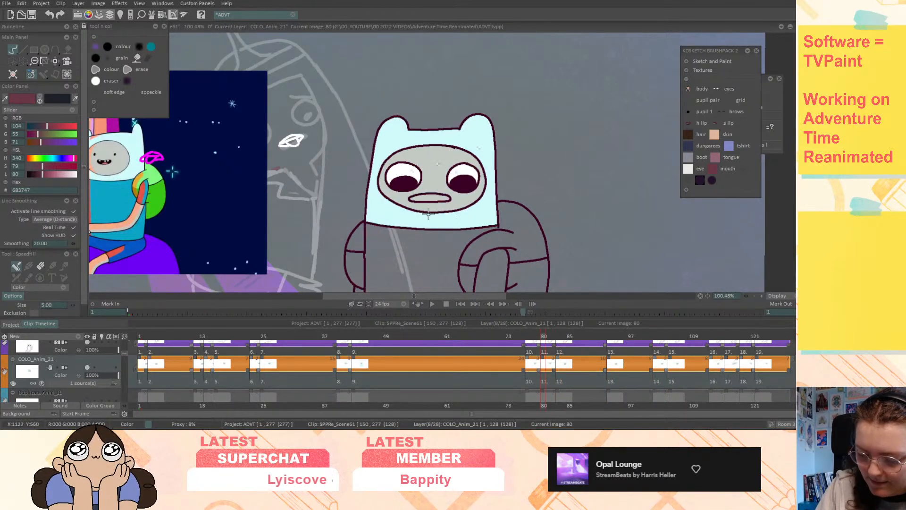
pyautogui.click(407, 192)
pyautogui.press('Left')
pyautogui.press('Left')
pyautogui.click(403, 186)
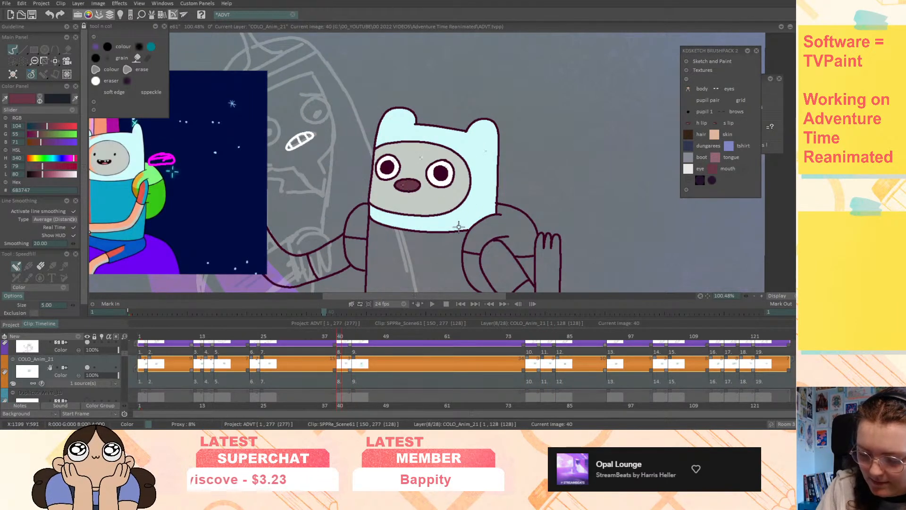
# - Sample the face's light grey C3CAC3 and fill the hands, forearms and lower legs on drawing 1
pyautogui.press('Left')
pyautogui.press('Left')
pyautogui.press('Left')
pyautogui.press('Left')
pyautogui.press('Left')
pyautogui.press('Left')
pyautogui.press('Left')
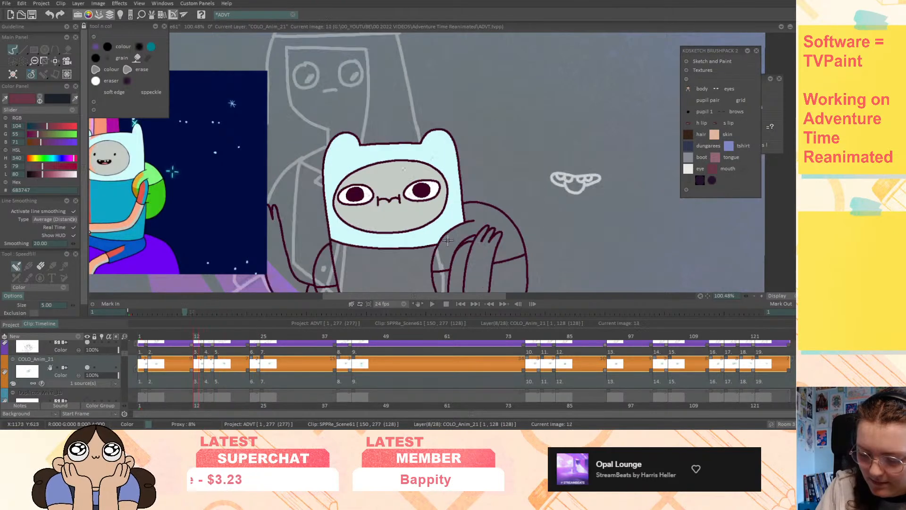
pyautogui.moveTo(549, 235); pyautogui.dragTo(582, 119, button='middle')
pyautogui.keyDown('ctrl'); pyautogui.click(451, 99); pyautogui.keyUp('ctrl')
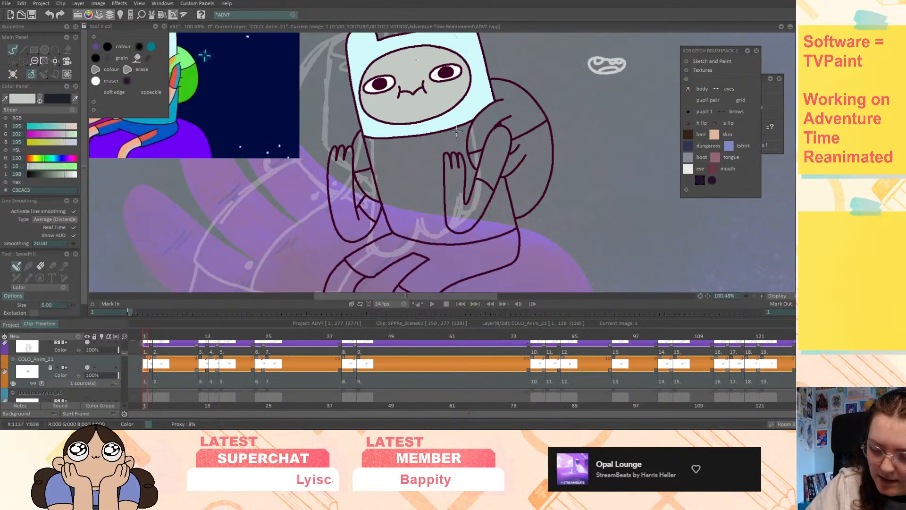
pyautogui.click(346, 218)
pyautogui.moveTo(503, 266); pyautogui.dragTo(488, 200, button='middle')
pyautogui.click(390, 240)
pyautogui.click(326, 253)
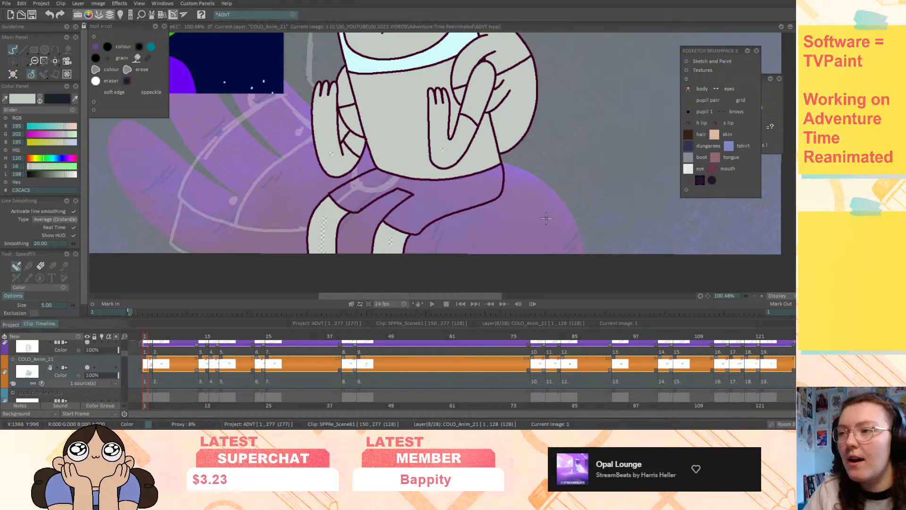
# - Fill both forearms and both lower legs on drawing 2 with light grey C3CAC3
pyautogui.moveTo(553, 136); pyautogui.dragTo(590, 138, button='middle')
pyautogui.press('Right')
pyautogui.press('Right')
pyautogui.click(431, 179)
pyautogui.click(322, 189)
pyautogui.click(383, 272)
pyautogui.click(318, 257)
pyautogui.moveTo(611, 160); pyautogui.dragTo(609, 164, button='middle')
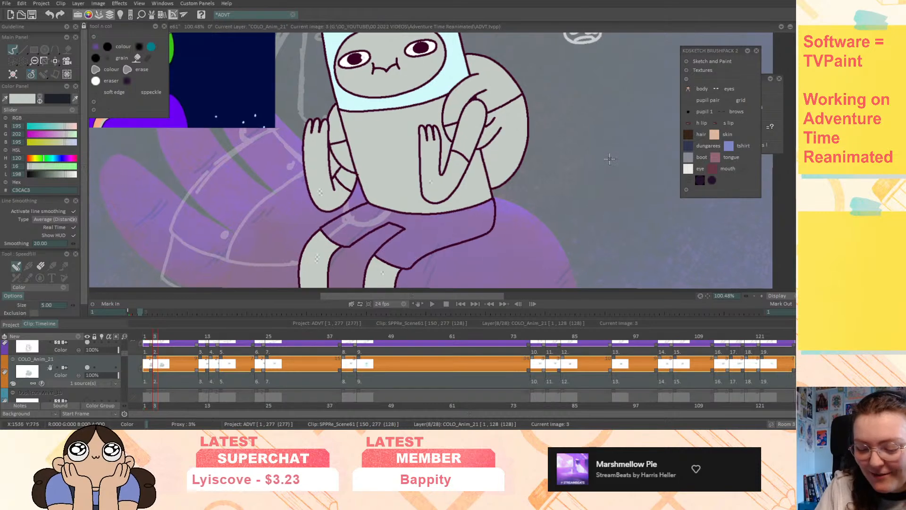
# - Fill both forearms and both lower legs on drawing 3 with the same light grey
pyautogui.press('Right')
pyautogui.click(476, 167)
pyautogui.click(297, 147)
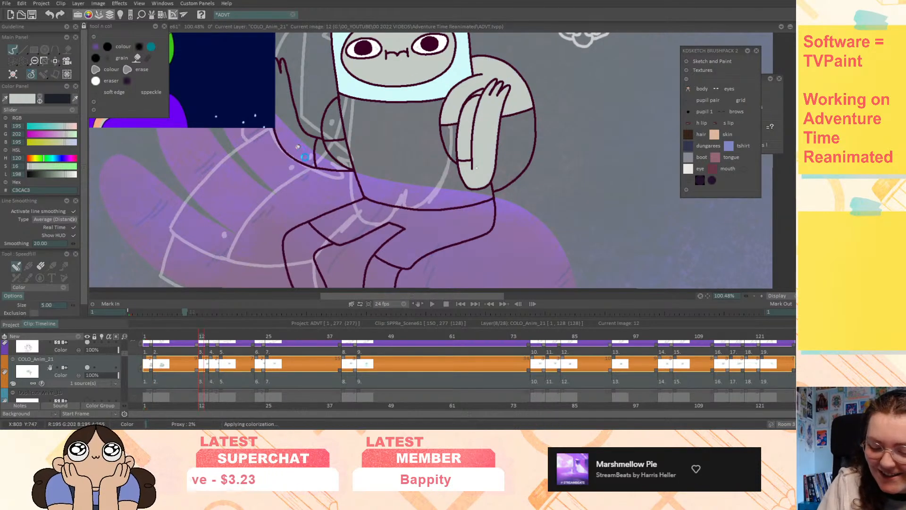
pyautogui.click(298, 254)
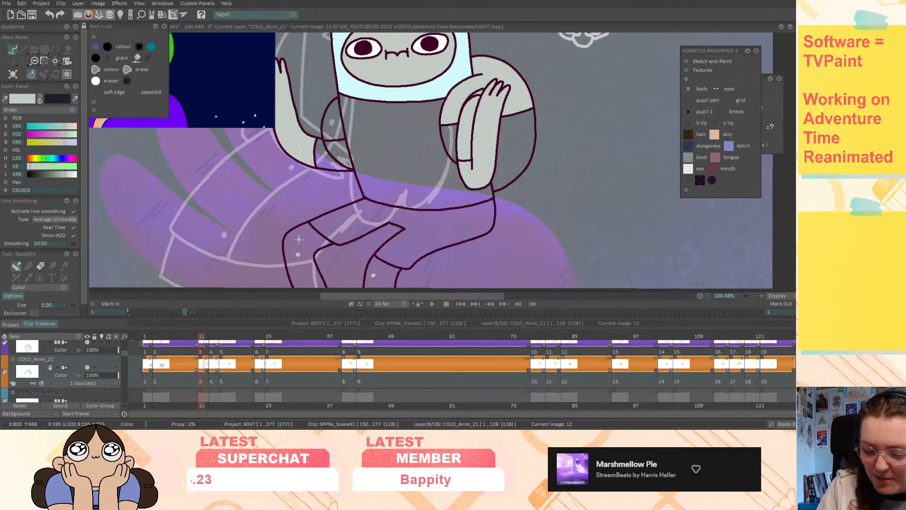
# - Fill the lower legs and outstretched forearms on drawing 4 with light grey, undoing and redoing the first arm fill
pyautogui.press('Right')
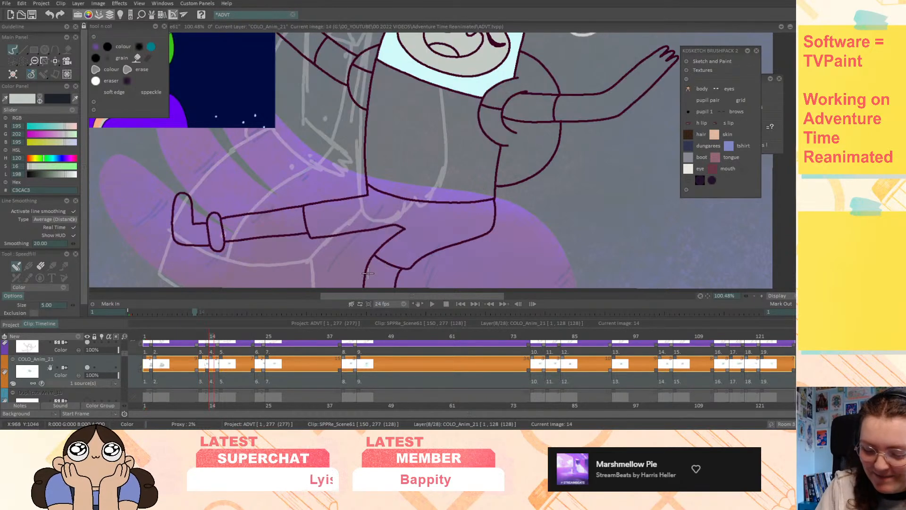
pyautogui.click(372, 275)
pyautogui.click(255, 221)
pyautogui.click(528, 110)
pyautogui.hotkey('ctrl', 'z')
pyautogui.moveTo(601, 149); pyautogui.dragTo(603, 225, button='middle')
pyautogui.moveTo(586, 186); pyautogui.dragTo(610, 181)
pyautogui.click(308, 108)
pyautogui.moveTo(599, 245); pyautogui.dragTo(611, 169, button='middle')
# - Fill both lower legs on drawing 5 with light grey C3CAC3
pyautogui.press('Right')
pyautogui.click(415, 256)
pyautogui.moveTo(282, 190); pyautogui.dragTo(309, 184)
pyautogui.moveTo(624, 87); pyautogui.dragTo(605, 162, button='middle')
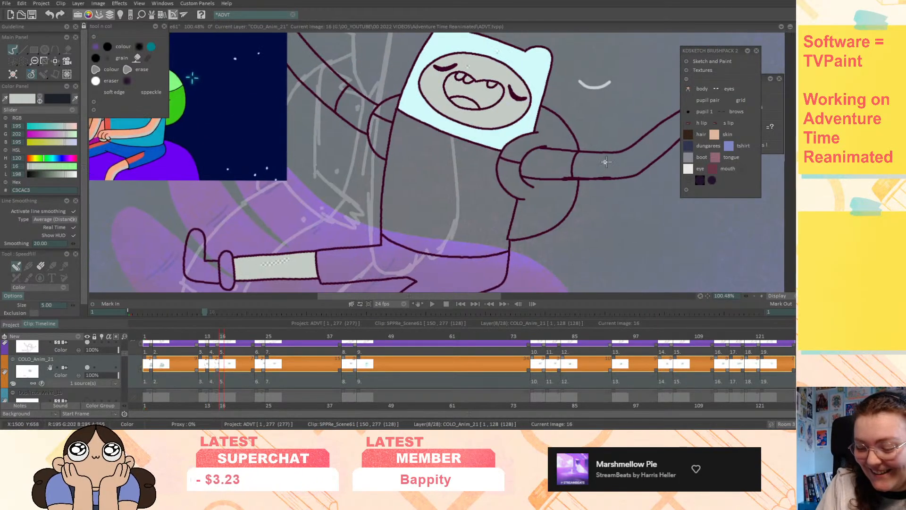
# - Fill both forearms and both lower legs on drawing 6 with the same light grey
pyautogui.press('Right')
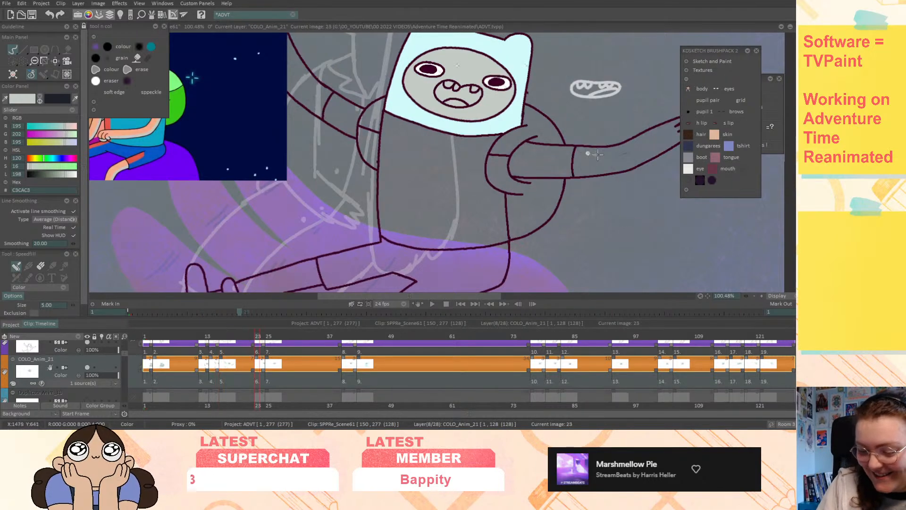
pyautogui.click(587, 152)
pyautogui.click(308, 78)
pyautogui.click(292, 277)
pyautogui.moveTo(525, 224); pyautogui.dragTo(525, 140, button='middle')
pyautogui.moveTo(399, 244); pyautogui.dragTo(397, 254)
pyautogui.moveTo(439, 158); pyautogui.dragTo(426, 261, button='middle')
# - Fill both outstretched forearms and both lower legs on drawing 7 with light grey
pyautogui.press('Right')
pyautogui.moveTo(575, 197); pyautogui.dragTo(582, 199)
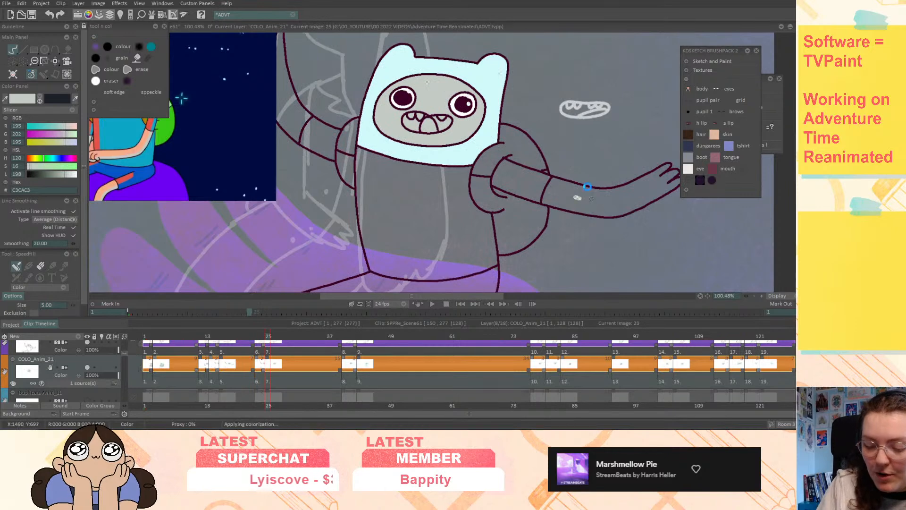
pyautogui.click(301, 125)
pyautogui.moveTo(609, 235); pyautogui.dragTo(632, 99, button='middle')
pyautogui.moveTo(407, 206); pyautogui.dragTo(403, 224)
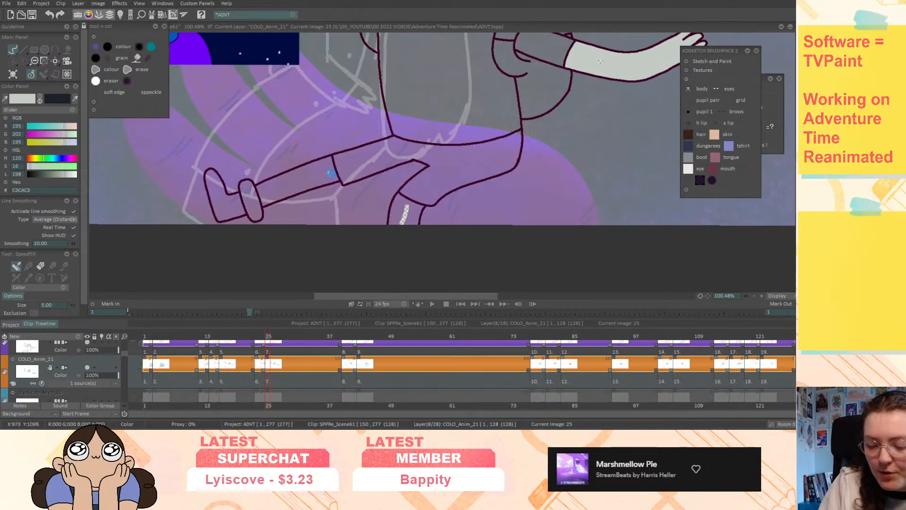
pyautogui.moveTo(612, 155); pyautogui.dragTo(583, 258, button='middle')
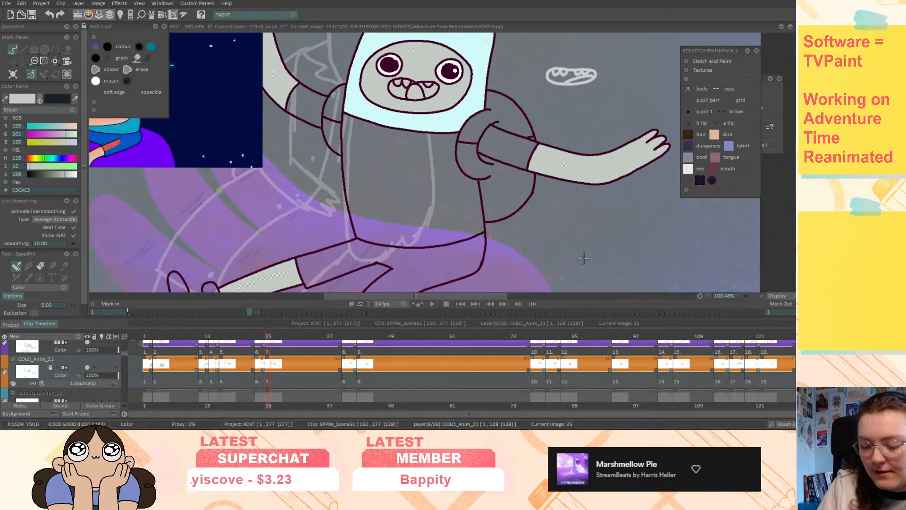
# - Fill both forearms and both lower legs on drawing 8 with light grey C3CAC3
pyautogui.click(532, 193)
pyautogui.click(283, 164)
pyautogui.moveTo(605, 236); pyautogui.dragTo(620, 171)
pyautogui.moveTo(387, 245); pyautogui.dragTo(383, 257)
pyautogui.moveTo(288, 212); pyautogui.dragTo(268, 228)
pyautogui.moveTo(378, 198); pyautogui.dragTo(381, 237)
# - Fill the raised forearms with their hands and both lower legs on drawing 9 with light grey
pyautogui.press('Right')
pyautogui.moveTo(537, 163); pyautogui.dragTo(532, 180)
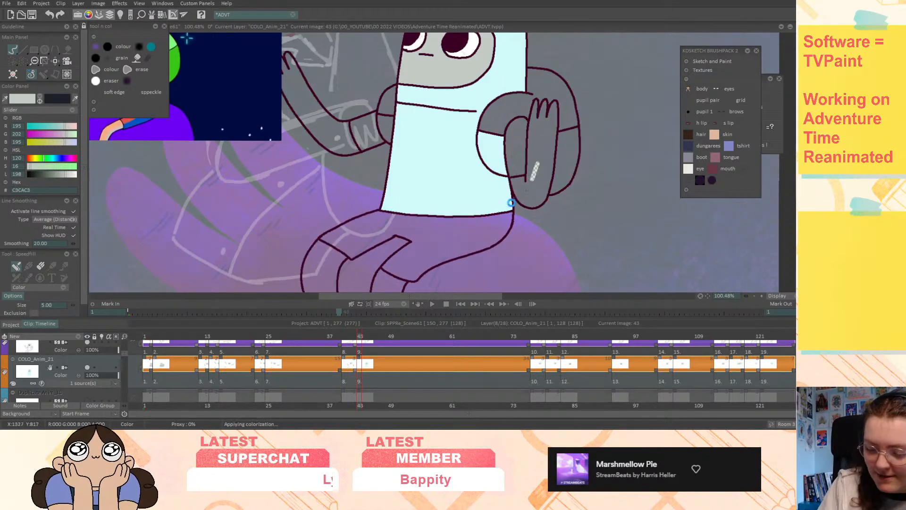
pyautogui.moveTo(318, 258); pyautogui.dragTo(313, 274)
pyautogui.moveTo(387, 276); pyautogui.dragTo(383, 285)
pyautogui.moveTo(602, 155); pyautogui.dragTo(653, 211)
pyautogui.moveTo(378, 176); pyautogui.dragTo(369, 190)
pyautogui.moveTo(638, 177); pyautogui.dragTo(583, 95)
# - Fill the forearms and lower legs on drawings 10 and 11 with light grey C3CAC3
pyautogui.press('Right')
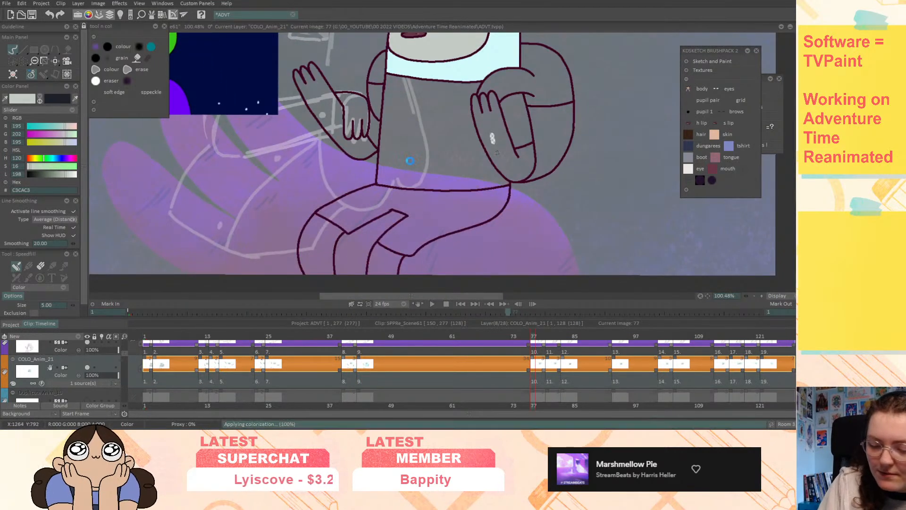
pyautogui.moveTo(403, 267)
pyautogui.mouseDown()
pyautogui.moveTo(424, 210)
pyautogui.moveTo(396, 218)
pyautogui.mouseUp()
pyautogui.moveTo(343, 174); pyautogui.dragTo(336, 191)
pyautogui.moveTo(401, 203); pyautogui.dragTo(404, 236)
pyautogui.press('Right')
pyautogui.moveTo(332, 204); pyautogui.dragTo(333, 216)
pyautogui.moveTo(378, 140); pyautogui.dragTo(377, 145)
pyautogui.moveTo(492, 162)
pyautogui.mouseDown()
pyautogui.moveTo(484, 172)
pyautogui.moveTo(507, 172)
pyautogui.moveTo(503, 181)
pyautogui.mouseUp()
# - Fill the forearms resting on the lap and the lower legs on drawings 12 and 13 with light grey
pyautogui.press('Right')
pyautogui.moveTo(377, 144); pyautogui.dragTo(371, 156)
pyautogui.moveTo(338, 209); pyautogui.dragTo(338, 222)
pyautogui.moveTo(410, 219); pyautogui.dragTo(404, 240)
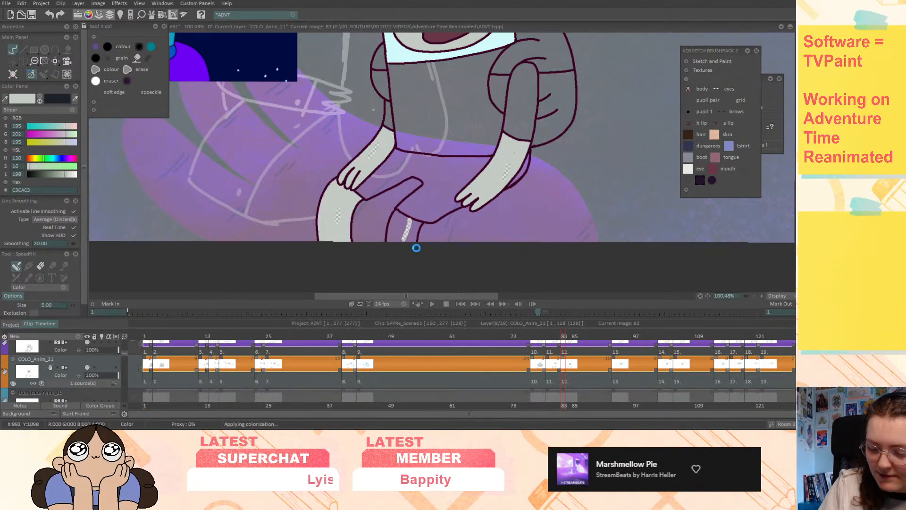
pyautogui.press('Right')
pyautogui.moveTo(504, 162); pyautogui.dragTo(503, 170)
pyautogui.moveTo(372, 144); pyautogui.dragTo(364, 163)
pyautogui.moveTo(331, 213); pyautogui.dragTo(330, 221)
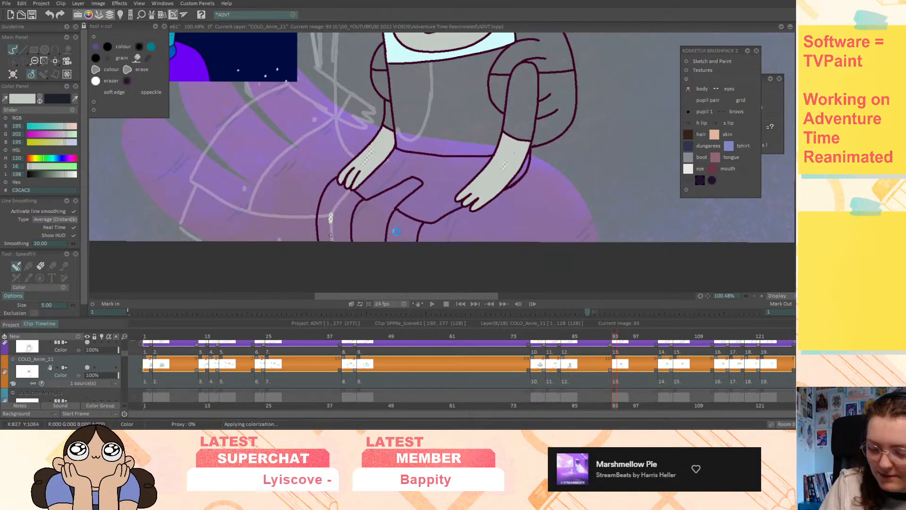
# - Fill both forearms and both lower legs on drawings 14 and 15 with the same light grey
pyautogui.press('Right')
pyautogui.moveTo(514, 153); pyautogui.dragTo(496, 169)
pyautogui.moveTo(378, 150); pyautogui.dragTo(367, 161)
pyautogui.moveTo(338, 212); pyautogui.dragTo(338, 216)
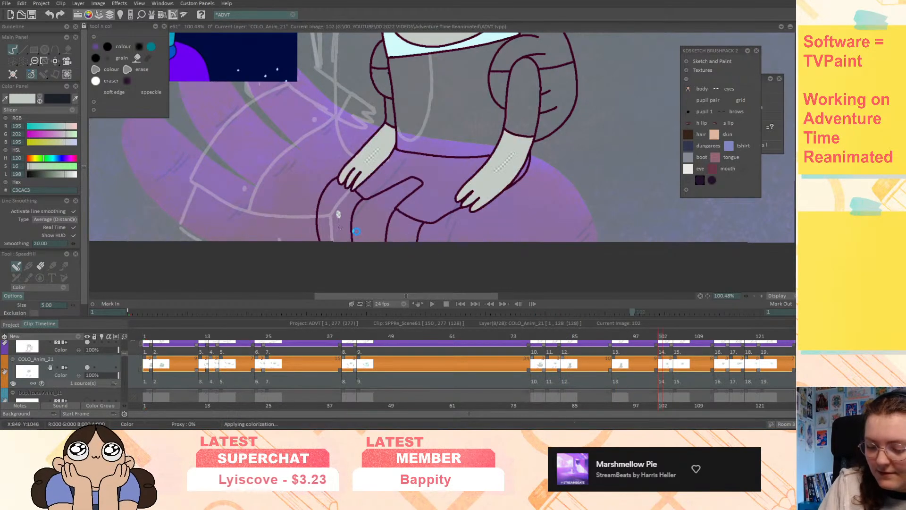
pyautogui.moveTo(409, 222); pyautogui.dragTo(406, 244)
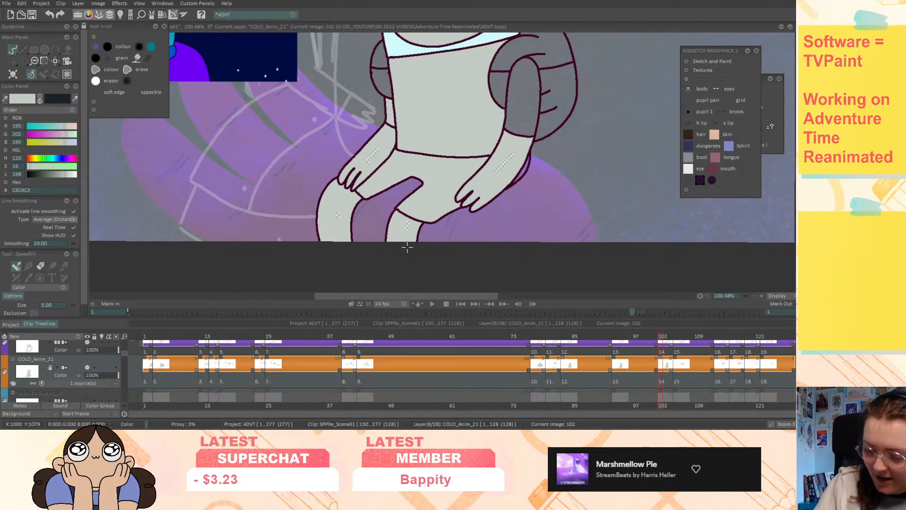
pyautogui.press('Right')
pyautogui.moveTo(513, 149); pyautogui.dragTo(510, 156)
pyautogui.moveTo(379, 138); pyautogui.dragTo(376, 144)
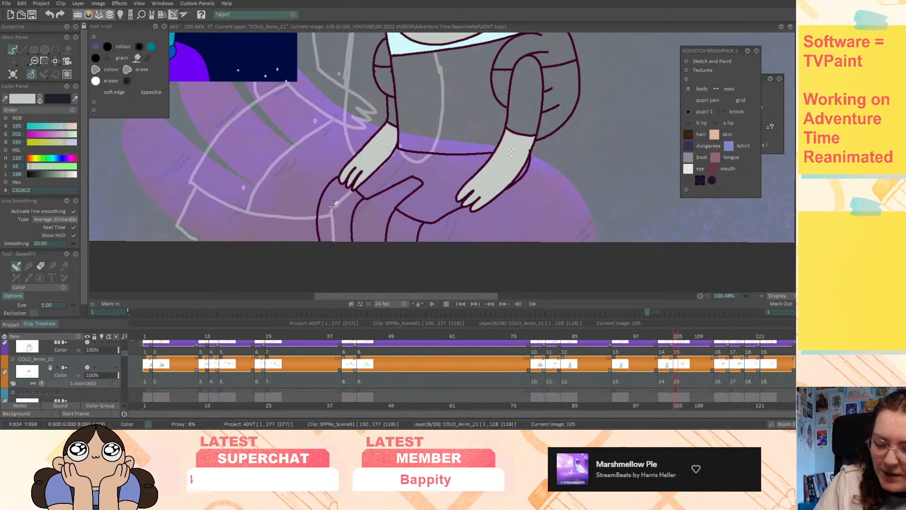
pyautogui.moveTo(336, 201); pyautogui.dragTo(333, 210)
pyautogui.moveTo(408, 227); pyautogui.dragTo(407, 234)
# - Fill the forearms and lower legs on drawing 16 with light grey
pyautogui.press('Right')
pyautogui.moveTo(512, 152); pyautogui.dragTo(499, 165)
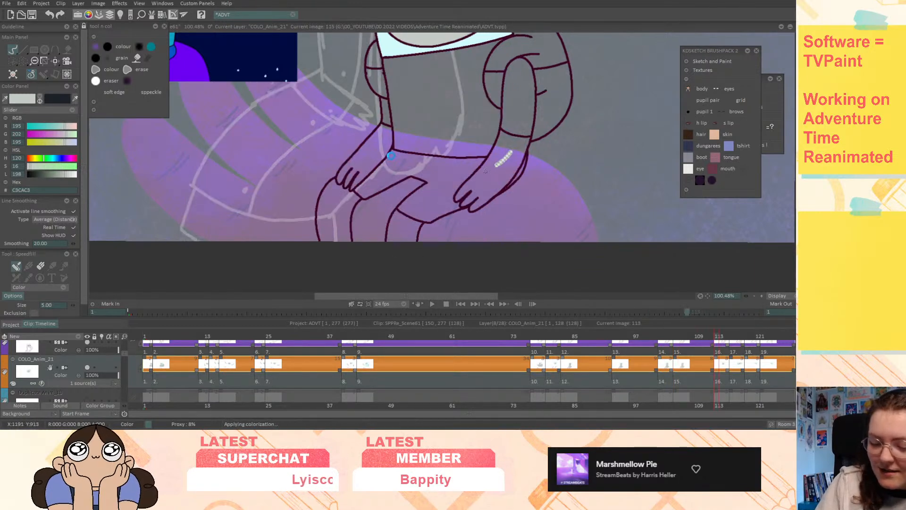
pyautogui.moveTo(377, 145); pyautogui.dragTo(371, 152)
pyautogui.moveTo(340, 210); pyautogui.dragTo(336, 223)
# - Fill every section of the smeared hands and both lower legs on drawing 17 with light grey C3CAC3
pyautogui.press('Right')
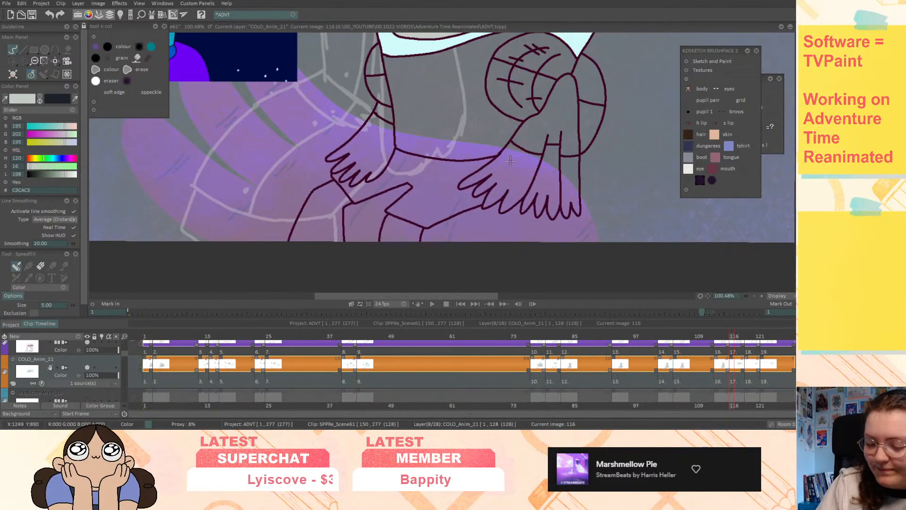
pyautogui.moveTo(523, 155); pyautogui.dragTo(519, 164)
pyautogui.click(551, 181)
pyautogui.click(566, 180)
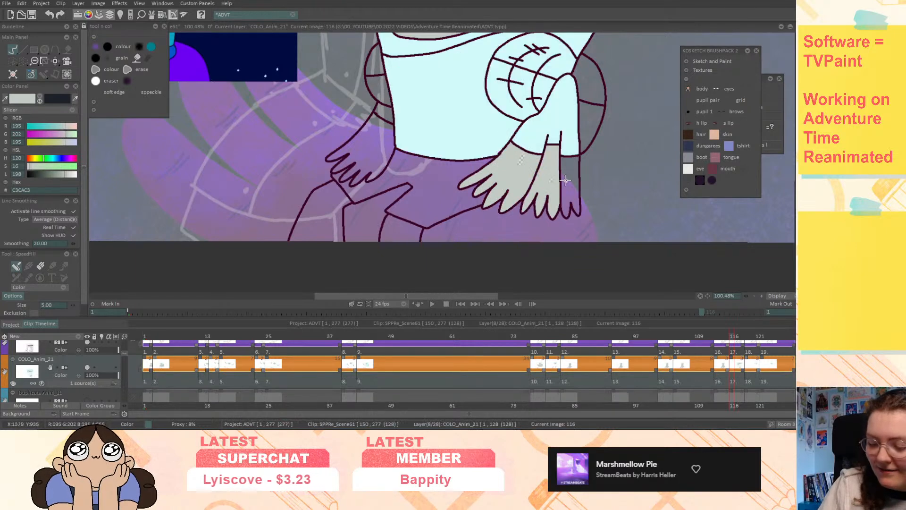
pyautogui.moveTo(368, 139); pyautogui.dragTo(356, 162)
pyautogui.moveTo(321, 211); pyautogui.dragTo(318, 226)
pyautogui.moveTo(399, 224); pyautogui.dragTo(396, 241)
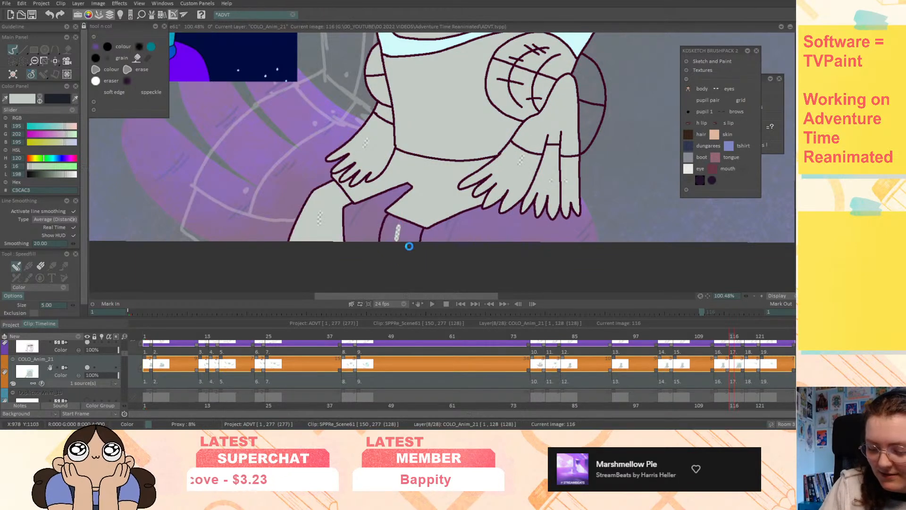
# - Fill the forearms with their hands and the fully visible lower leg on drawings 18 and 19 with light grey
pyautogui.press('Right')
pyautogui.moveTo(305, 222); pyautogui.dragTo(305, 226)
pyautogui.moveTo(566, 152); pyautogui.dragTo(568, 174)
pyautogui.moveTo(367, 138); pyautogui.dragTo(359, 158)
pyautogui.press('Right')
pyautogui.click(568, 180)
pyautogui.moveTo(307, 217); pyautogui.dragTo(306, 225)
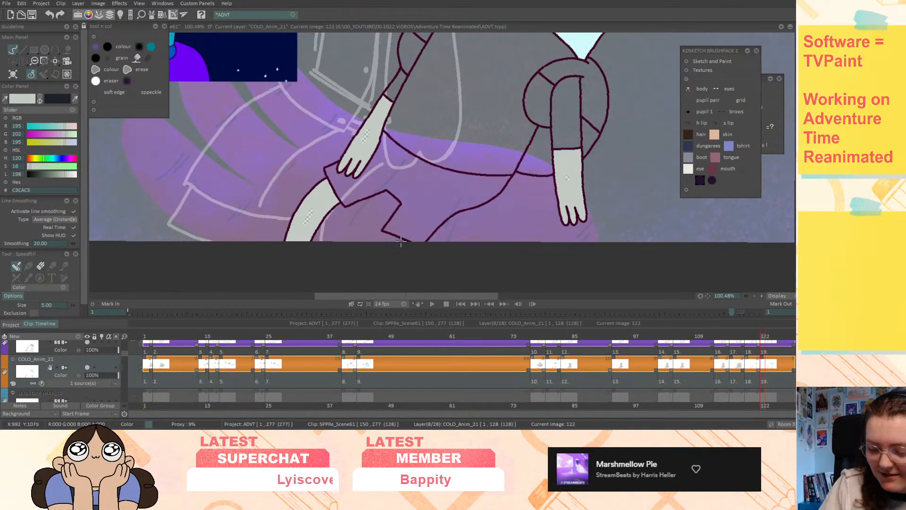
# - Examine the line art of the lower leg cut off by the canvas edge on Anim_21 across the final drawings
pyautogui.press('Right')
pyautogui.press('Left')
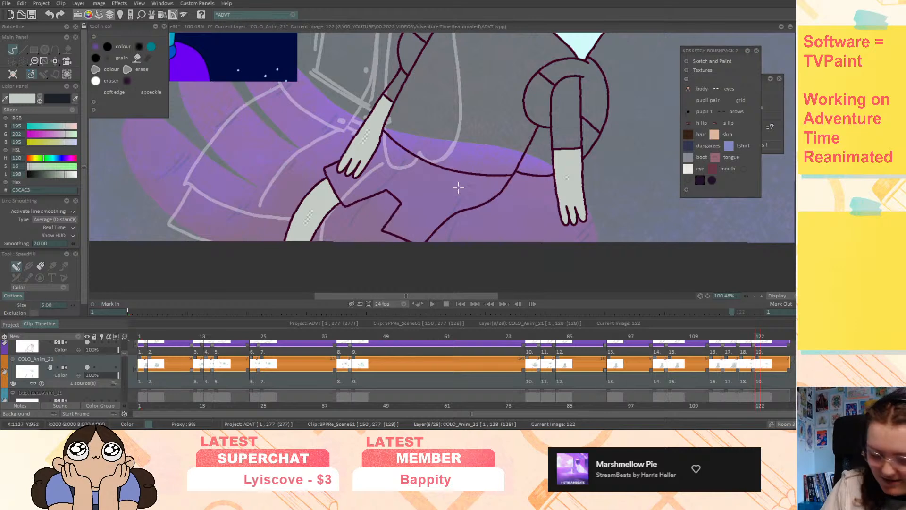
pyautogui.click(74, 350)
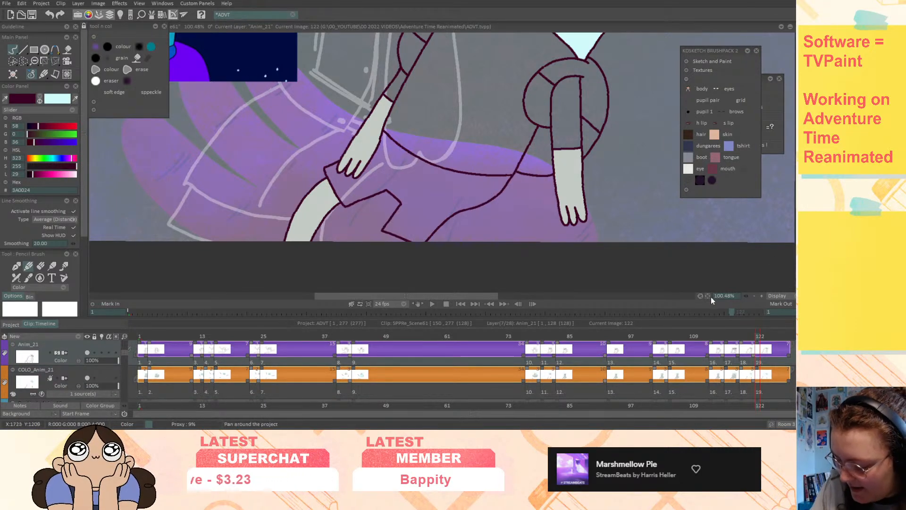
pyautogui.moveTo(708, 296); pyautogui.dragTo(661, 377)
pyautogui.moveTo(357, 291); pyautogui.dragTo(423, 147, button='middle')
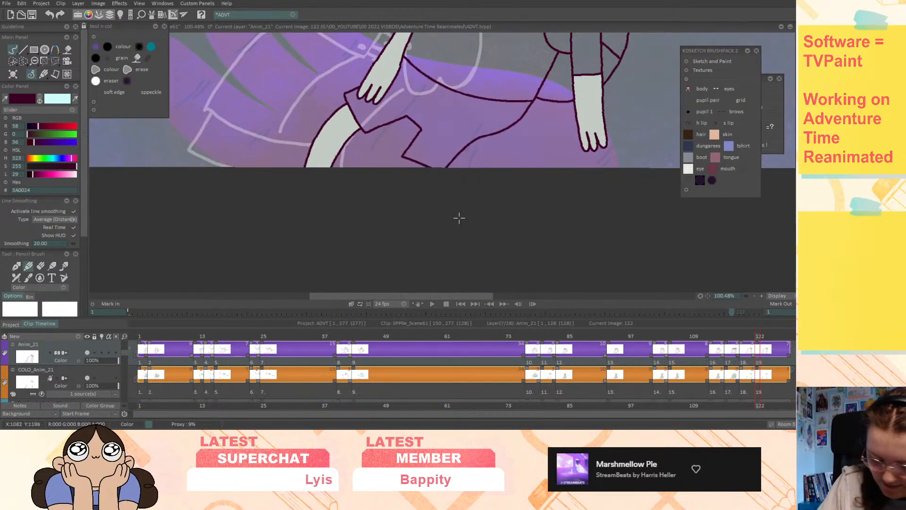
pyautogui.press('Left')
pyautogui.press('Left')
pyautogui.press('Left')
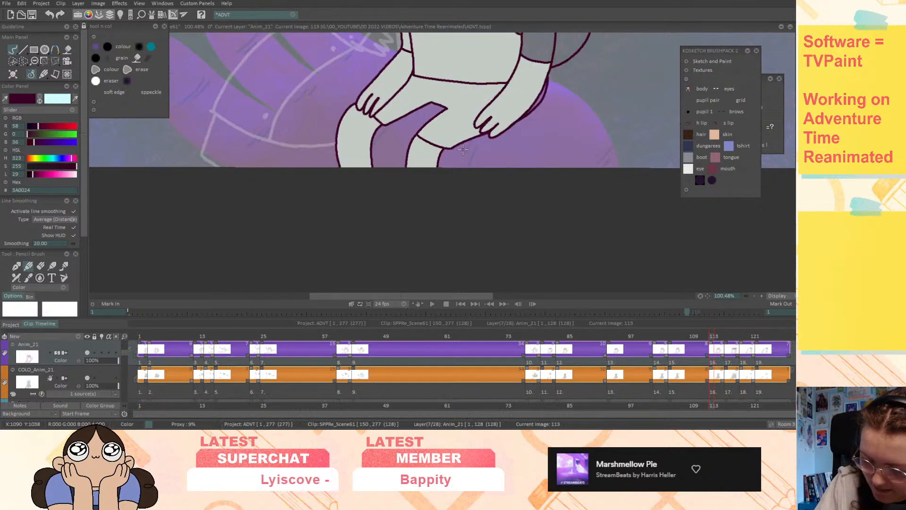
pyautogui.press('Right')
pyautogui.press('Right')
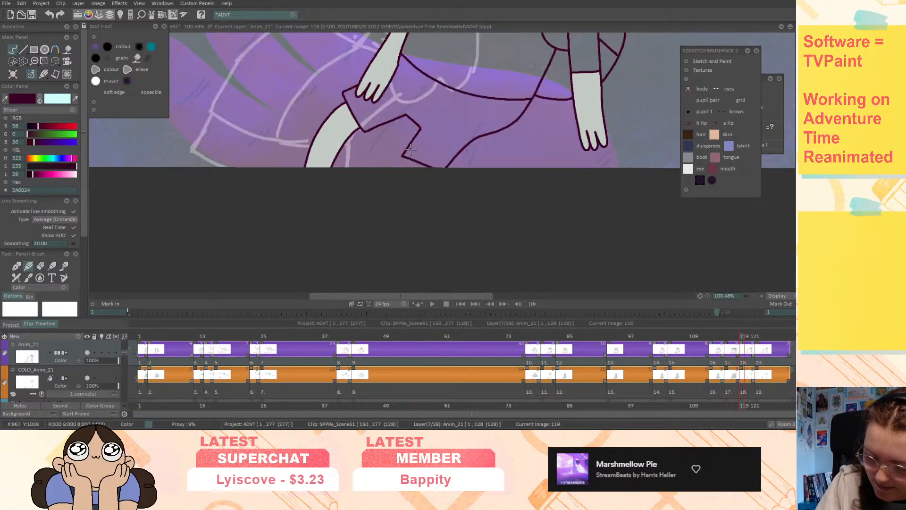
pyautogui.press('Right')
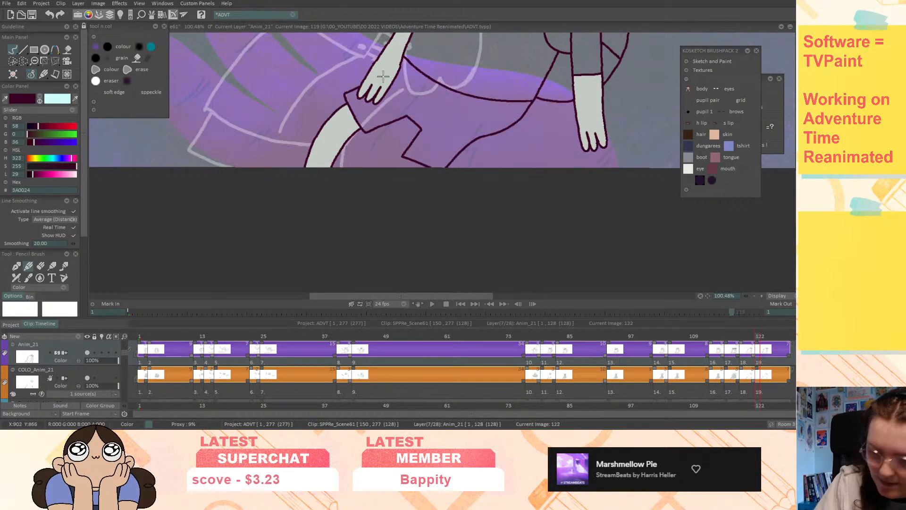
pyautogui.press('Right')
pyautogui.press('Left')
pyautogui.press('Left')
pyautogui.press('Left')
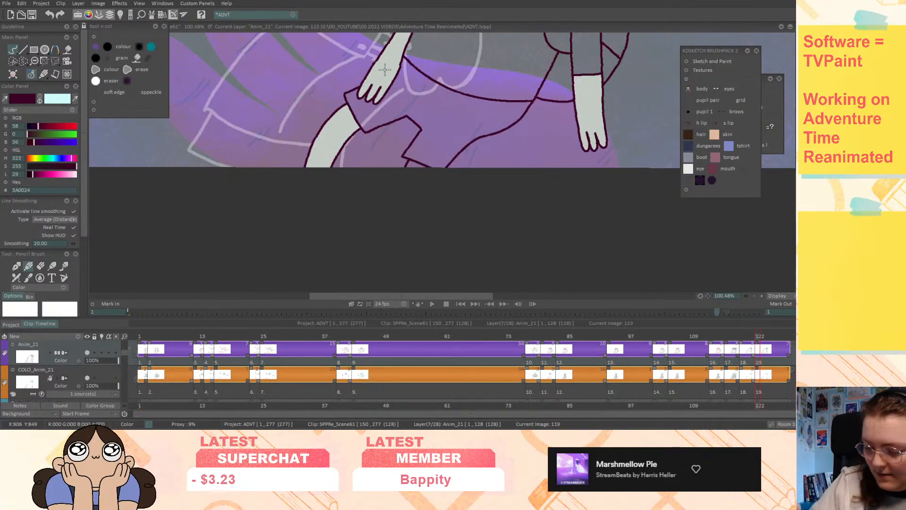
# - Return to COLO_Anim_21 and fill the small piece of lower leg at the canvas edge on drawing 19 with light grey
pyautogui.click(75, 379)
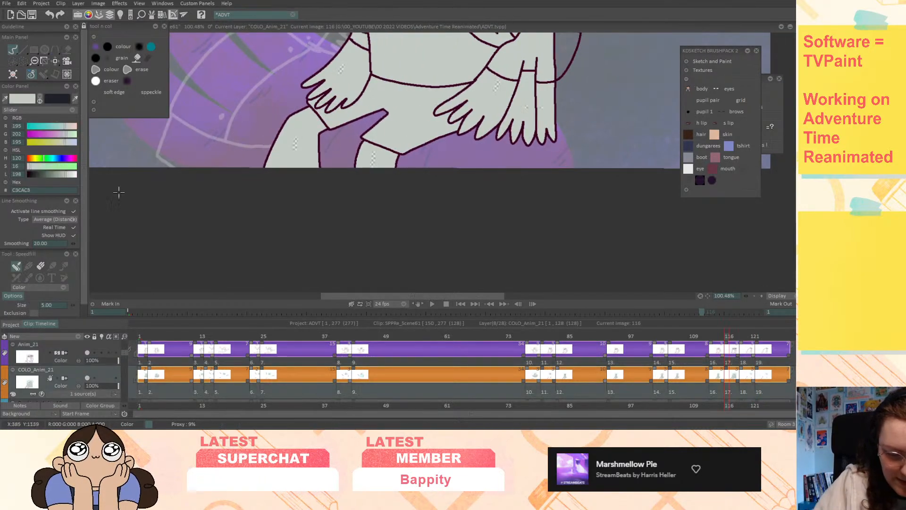
pyautogui.click(22, 99)
pyautogui.press('Right')
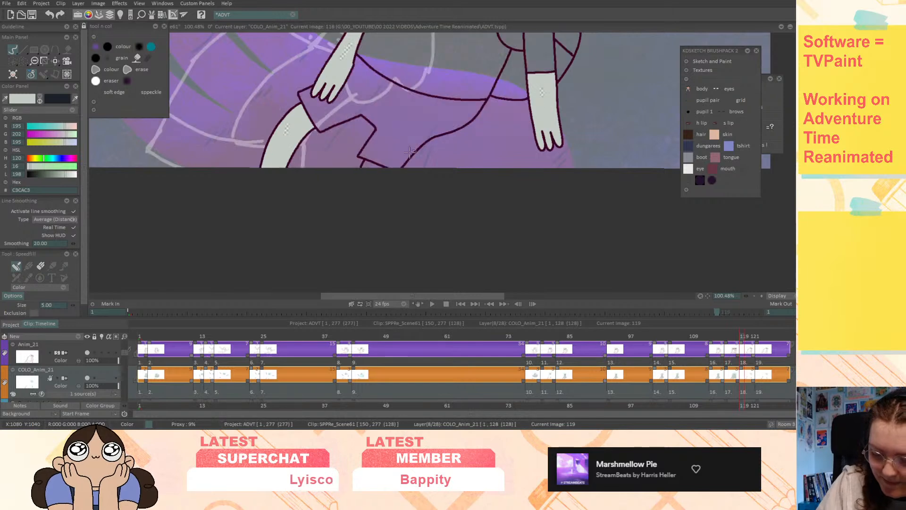
pyautogui.press('Right')
pyautogui.press('Right')
pyautogui.press('Right')
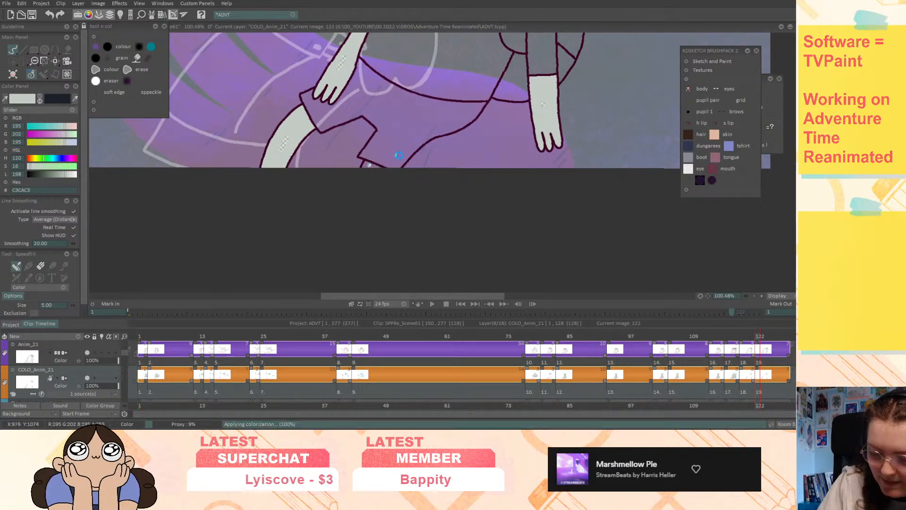
pyautogui.moveTo(422, 90); pyautogui.dragTo(406, 119, button='middle')
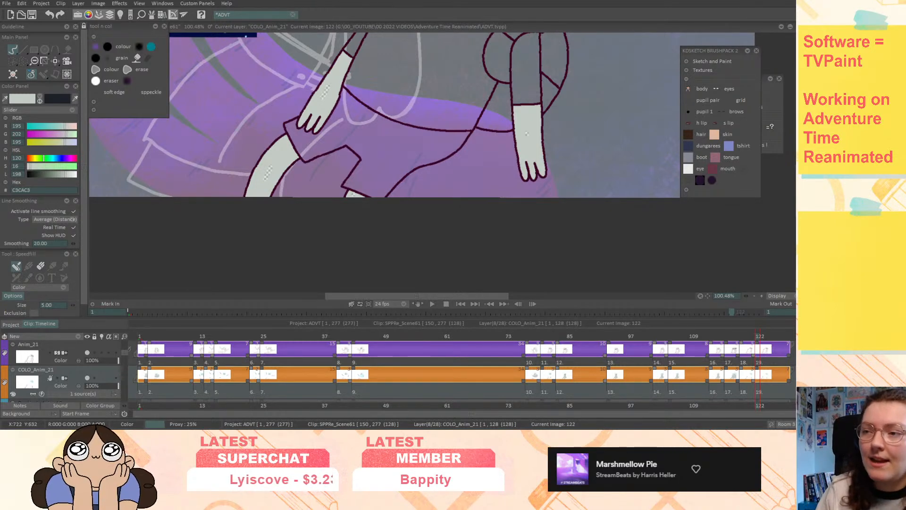
# - Check the grey limb fills on the last drawings and go back to the first drawing
pyautogui.moveTo(635, 161); pyautogui.dragTo(590, 243, button='middle')
pyautogui.press('Left')
pyautogui.press('Left')
pyautogui.press('Left')
pyautogui.press('Left')
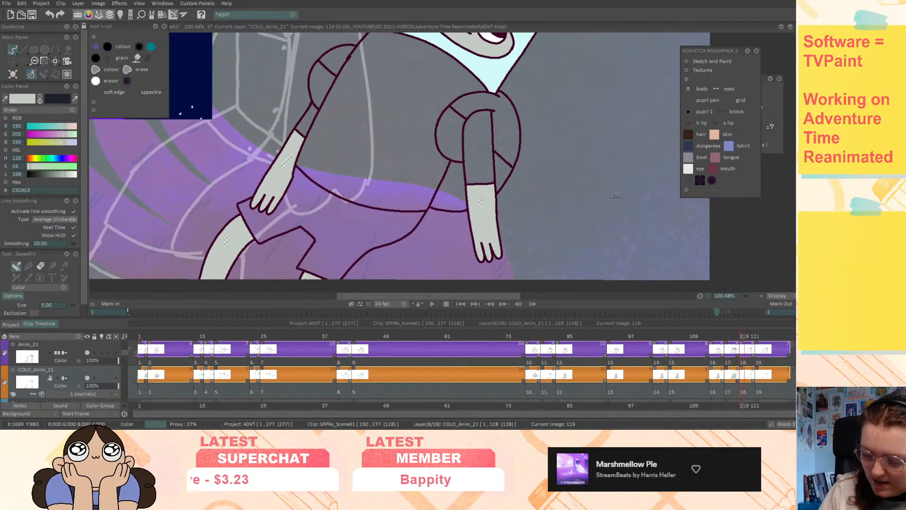
pyautogui.moveTo(554, 191); pyautogui.dragTo(586, 204, button='middle')
pyautogui.press('Home')
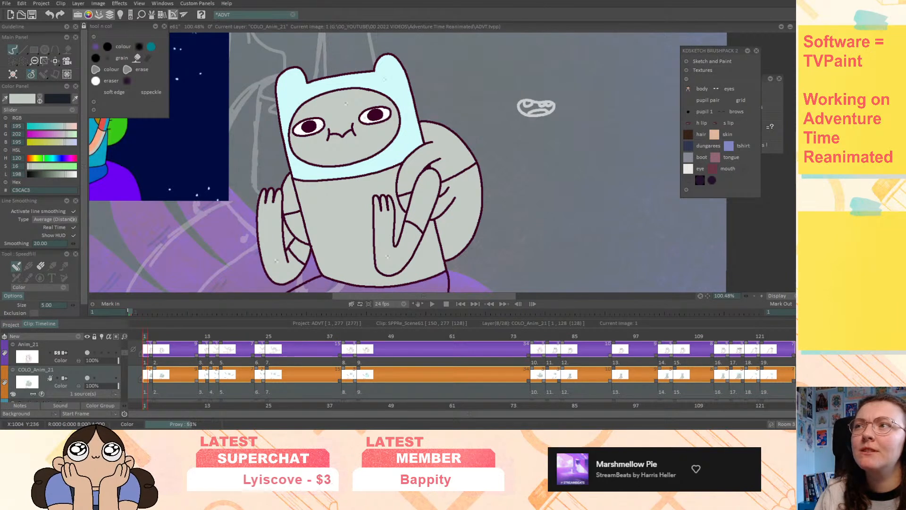
pyautogui.moveTo(544, 185)
pyautogui.mouseDown(button='middle')
pyautogui.moveTo(585, 166)
pyautogui.moveTo(577, 180)
pyautogui.moveTo(589, 152)
pyautogui.mouseUp(button='middle')
pyautogui.moveTo(149, 336); pyautogui.dragTo(144, 336)
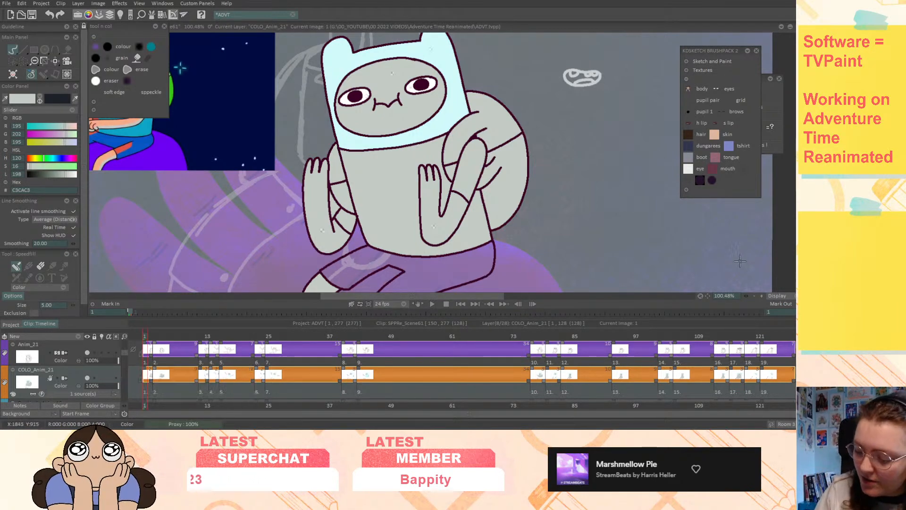
# - Sample the shirt's blue 0CA5C5 from the reference image, fill the shirt on drawing 1 and advance to drawing 2
pyautogui.moveTo(745, 295); pyautogui.dragTo(684, 297)
pyautogui.moveTo(580, 211); pyautogui.dragTo(548, 214, button='middle')
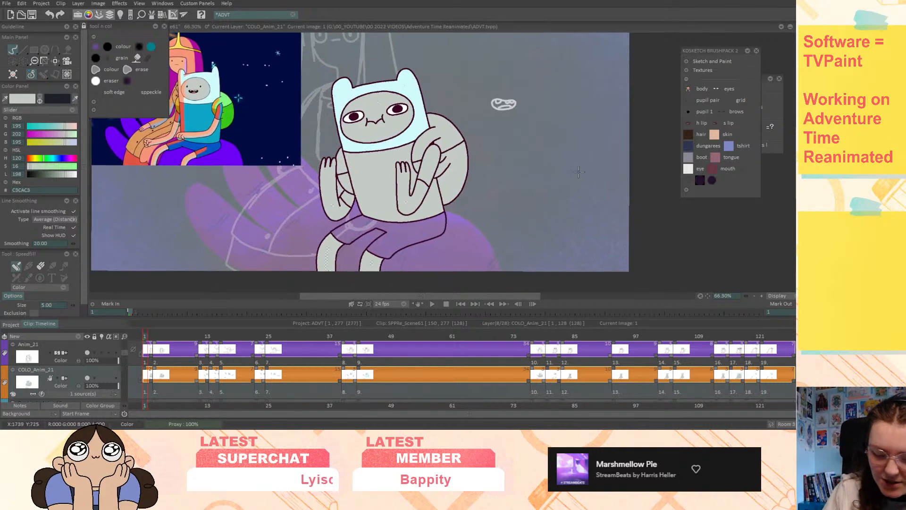
pyautogui.moveTo(149, 334)
pyautogui.mouseDown()
pyautogui.moveTo(196, 336)
pyautogui.moveTo(126, 351)
pyautogui.mouseUp()
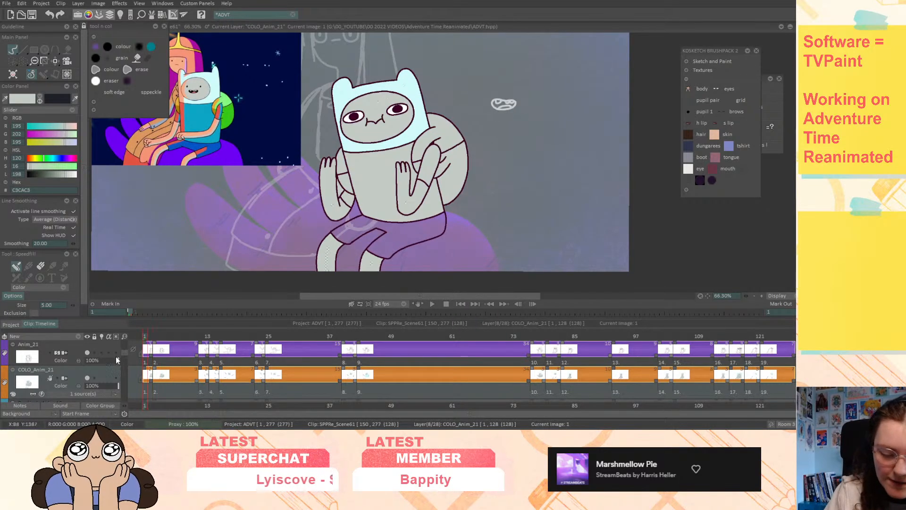
pyautogui.click(204, 118)
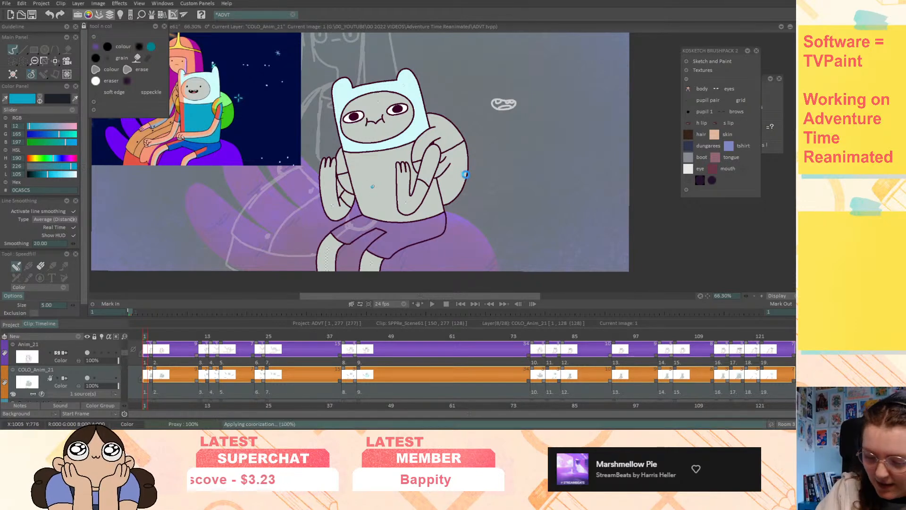
pyautogui.moveTo(381, 186); pyautogui.dragTo(462, 177)
pyautogui.press('Right')
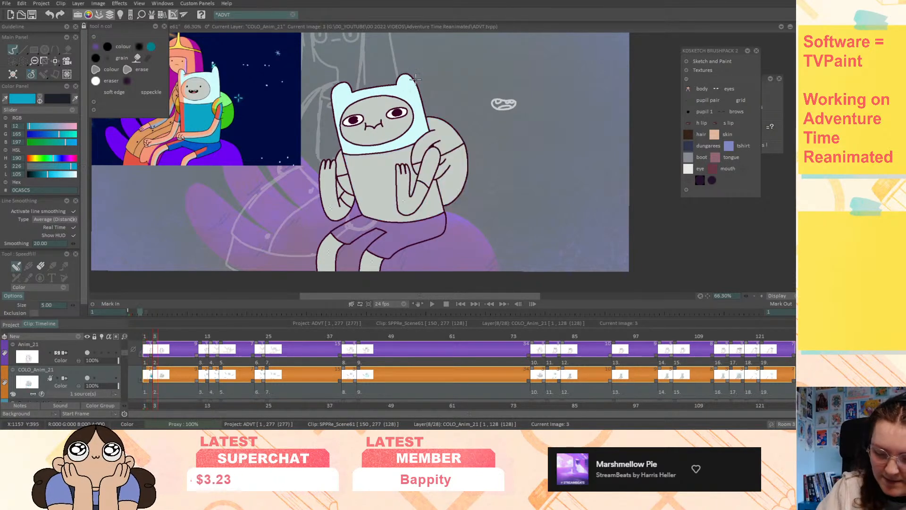
# - Fill the shirt on drawing 2 of COLO_Anim_21 with the blue 0CA5C5
pyautogui.moveTo(377, 194); pyautogui.dragTo(392, 184)
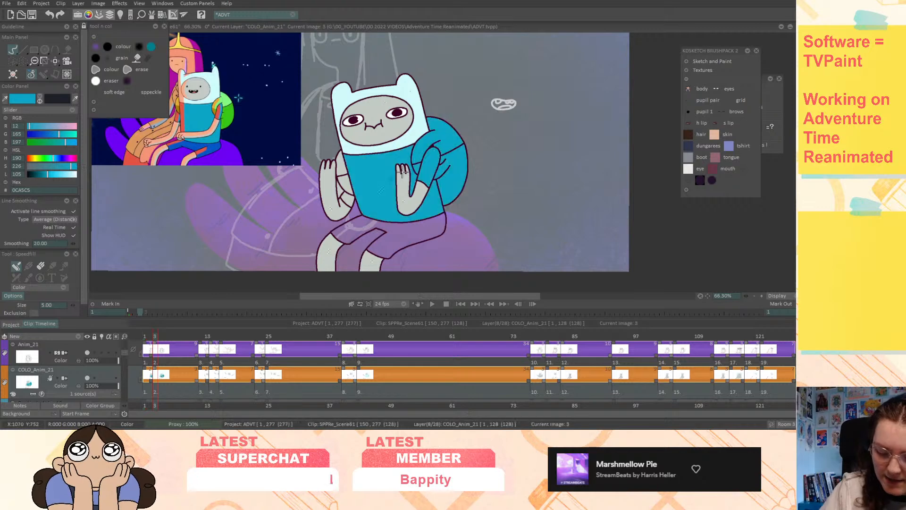
# - Try to apply the blue shirt fill to drawings 3 to 9 at once, check the results and undo it
pyautogui.moveTo(202, 387); pyautogui.dragTo(774, 388)
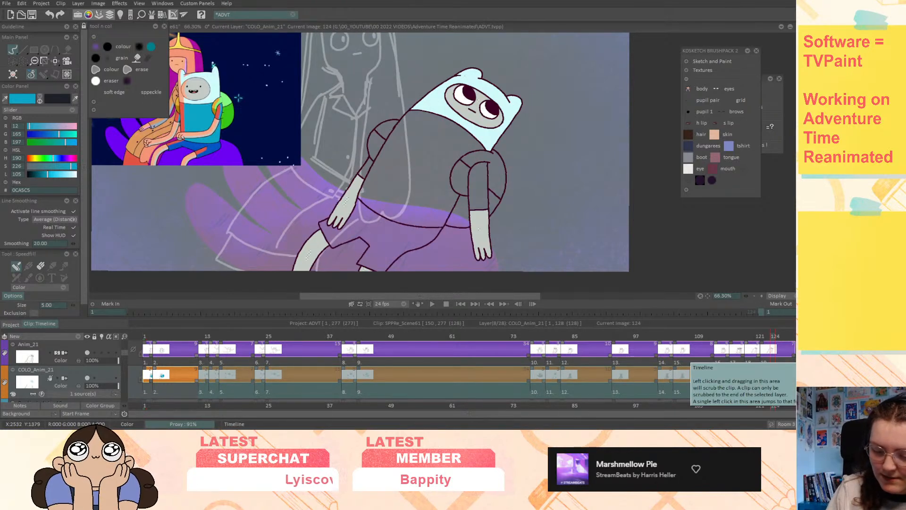
pyautogui.moveTo(199, 336); pyautogui.dragTo(370, 337)
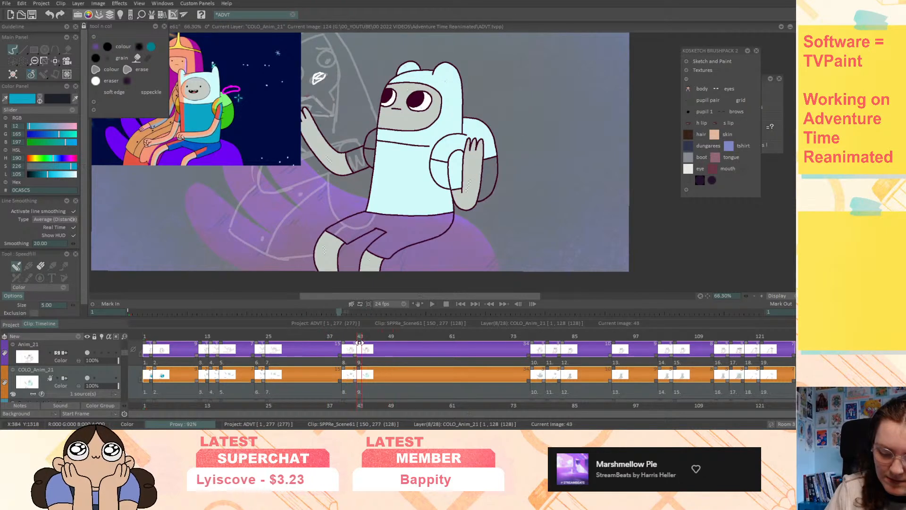
pyautogui.moveTo(370, 391); pyautogui.dragTo(199, 388)
pyautogui.press('Return')
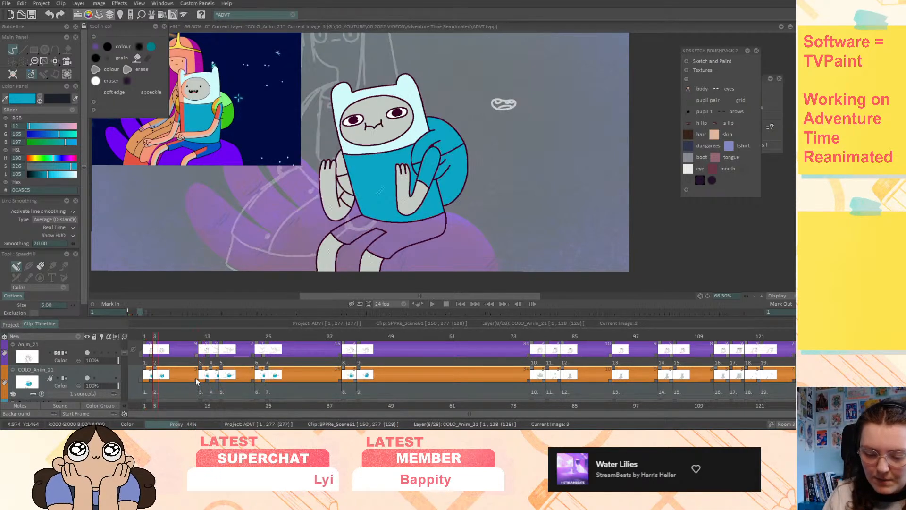
pyautogui.press('Right')
pyautogui.press('Right')
pyautogui.press('Right')
pyautogui.press('Right')
pyautogui.press('Right')
pyautogui.press('Right')
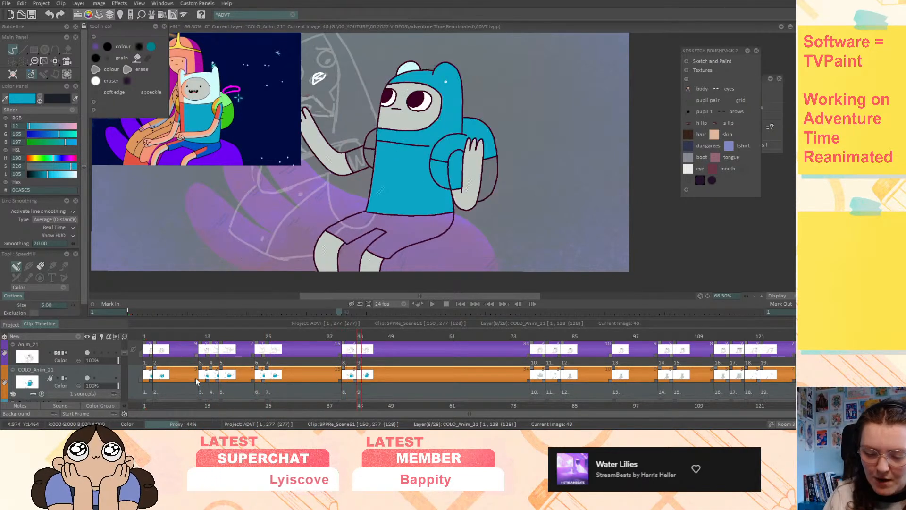
pyautogui.click(195, 378)
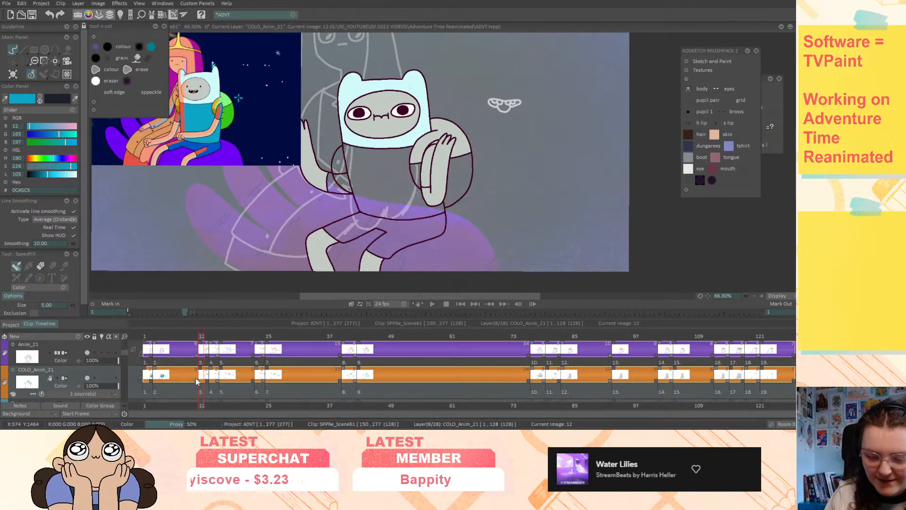
pyautogui.press('Left')
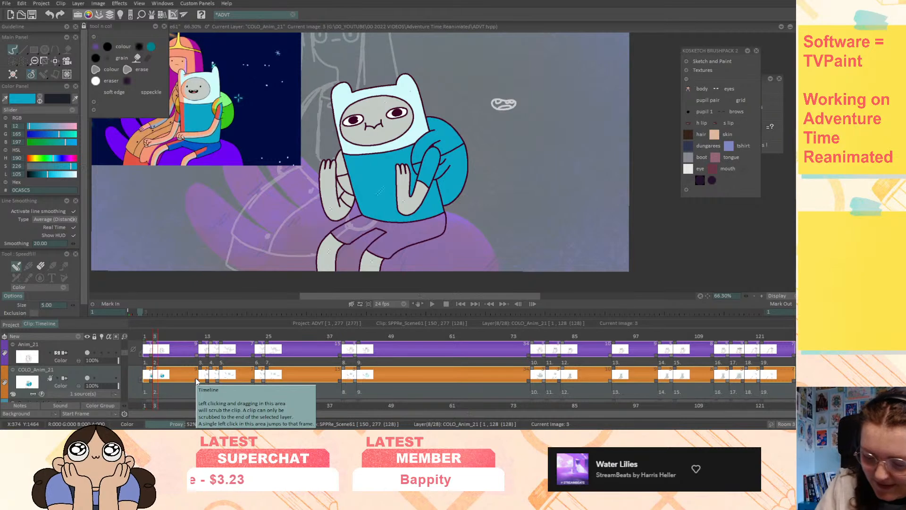
# - Return to drawing 1 and fill the small piece of far sleeve beside the raised arm with blue on drawings 1 and 2
pyautogui.press('Left')
pyautogui.press('Left')
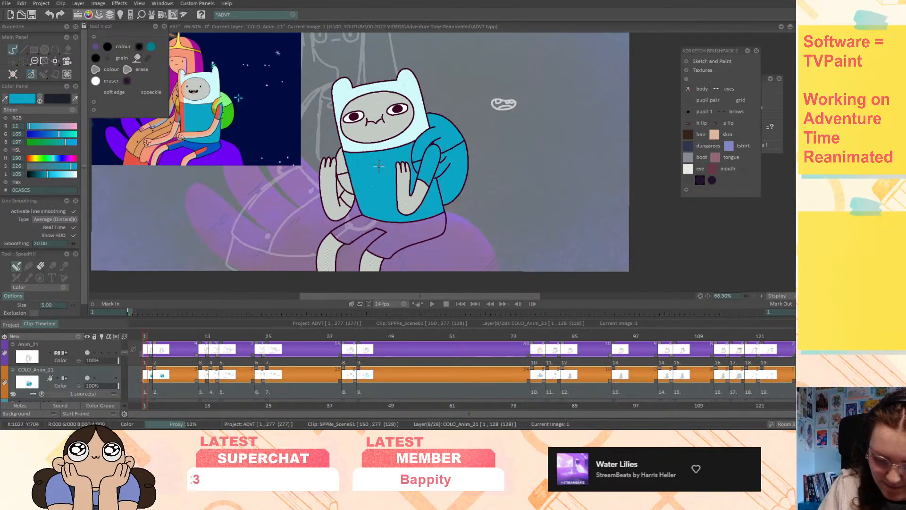
pyautogui.click(348, 197)
pyautogui.press('Right')
pyautogui.press('Right')
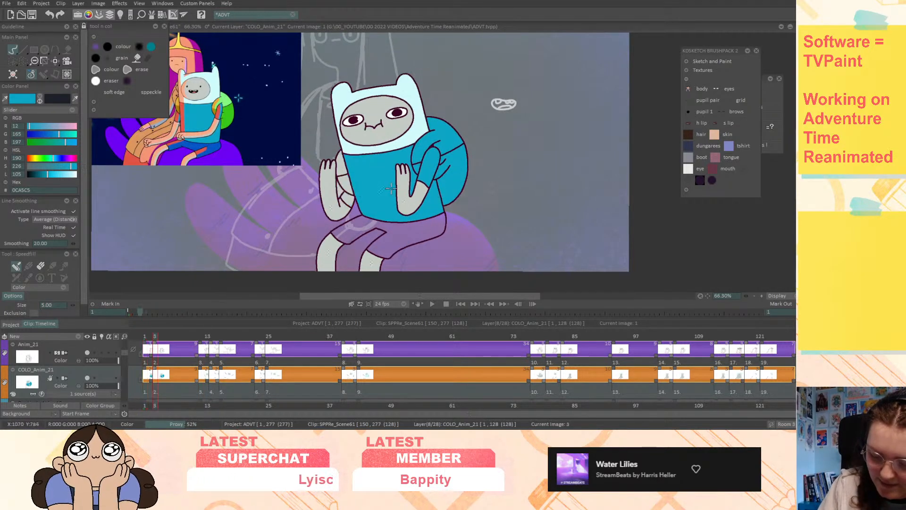
pyautogui.click(347, 199)
pyautogui.click(349, 195)
# - Fill the shirt body and both sleeves on drawing 3 with the blue
pyautogui.press('Right')
pyautogui.click(333, 186)
pyautogui.click(380, 194)
pyautogui.click(428, 168)
# - Fill the shirt and both sleeves on drawings 4 and 5 with the blue
pyautogui.press('Right')
pyautogui.press('Right')
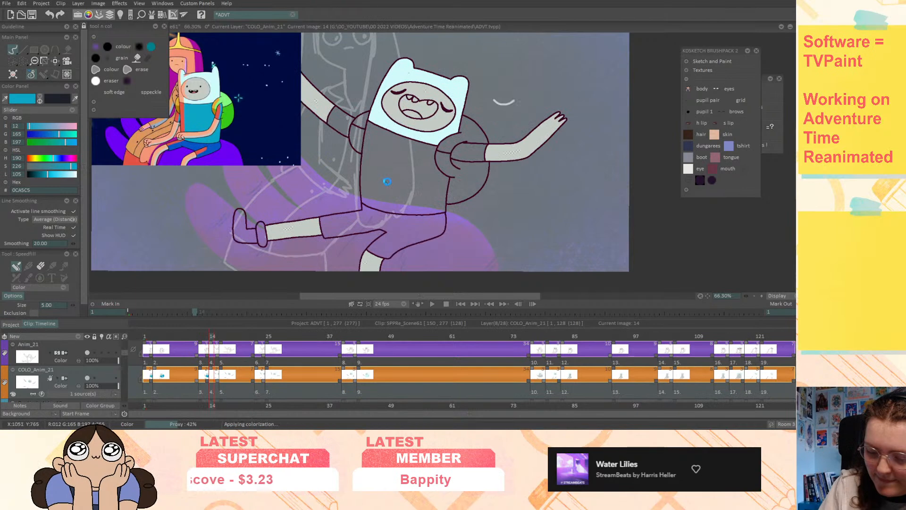
pyautogui.click(340, 118)
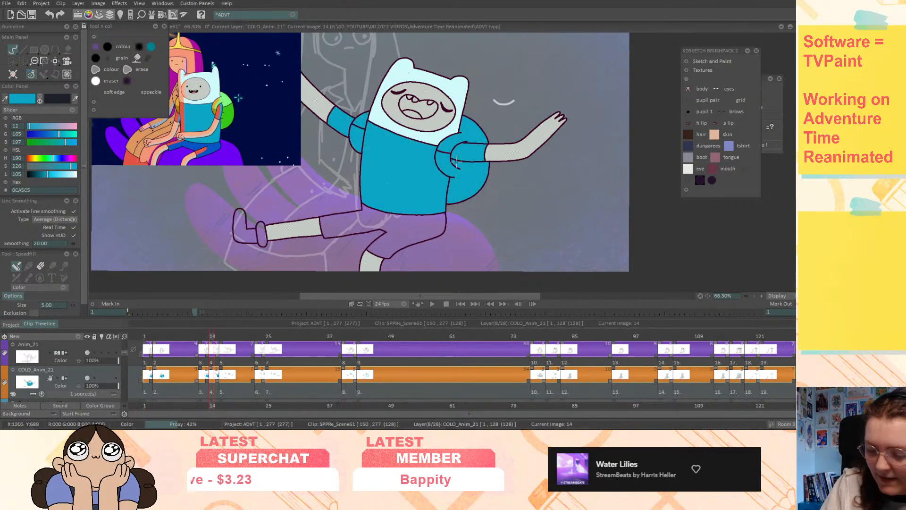
pyautogui.press('Right')
pyautogui.press('Right')
pyautogui.click(480, 152)
pyautogui.moveTo(362, 123); pyautogui.dragTo(351, 117)
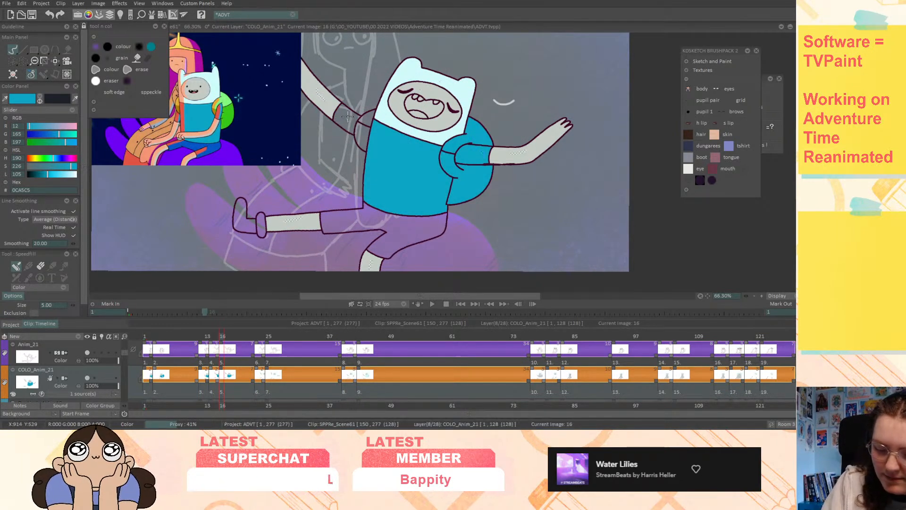
# - Fill the shirt and both sleeves on drawings 6 and 7 with the blue
pyautogui.hotkey('ctrl', 'Right')
pyautogui.click(478, 154)
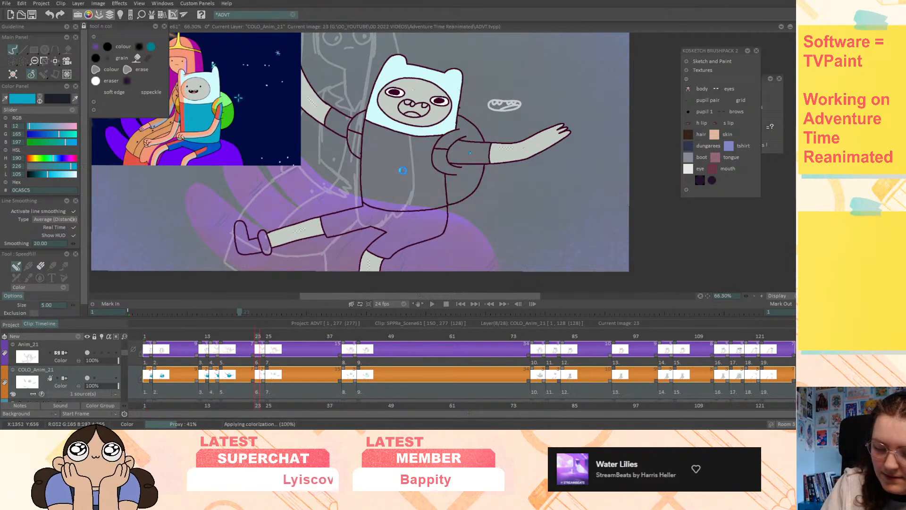
pyautogui.click(353, 124)
pyautogui.hotkey('ctrl', 'Right')
pyautogui.click(465, 153)
pyautogui.click(346, 125)
pyautogui.click(407, 178)
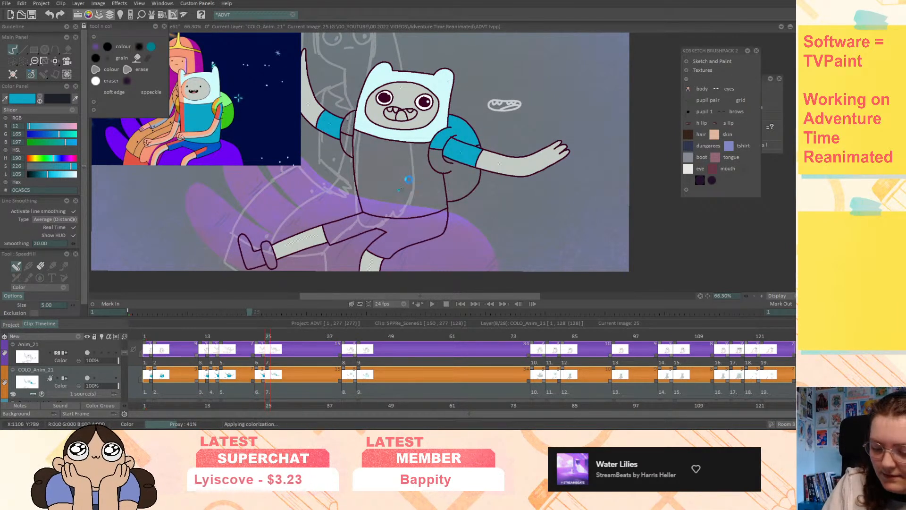
# - Fill the near sleeve, far sleeve and shirt body on drawing 8 with the blue
pyautogui.hotkey('ctrl', 'Right')
pyautogui.click(456, 160)
pyautogui.click(343, 150)
pyautogui.click(397, 180)
# - Fill the near sleeve on drawing 9 with the blue, try filling the shirt body and undo that last fill
pyautogui.hotkey('ctrl', 'Right')
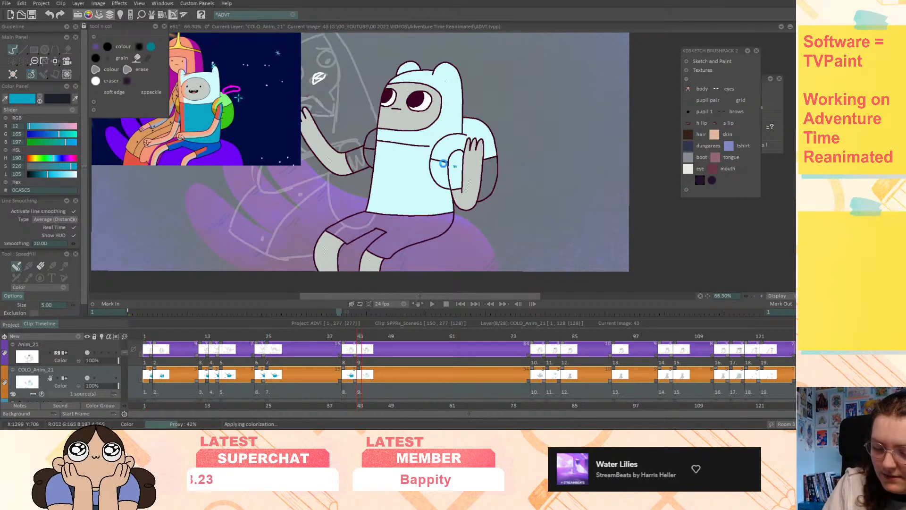
pyautogui.click(456, 168)
pyautogui.click(427, 146)
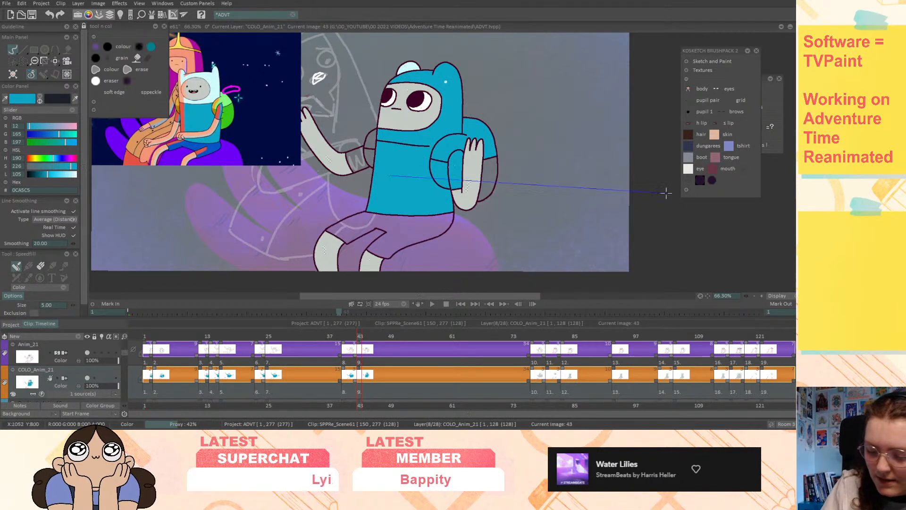
pyautogui.hotkey('ctrl', 'z')
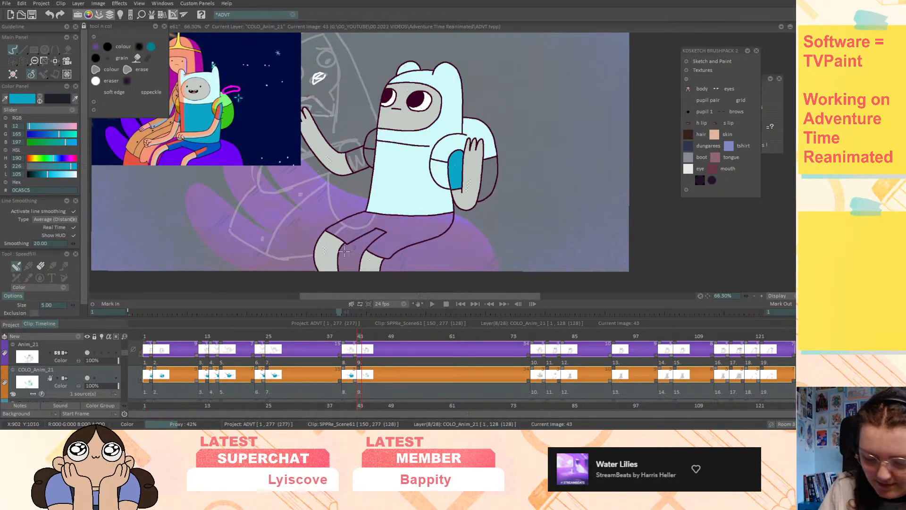
# - Close the gap in drawing 9's line art near the shoulder on Anim_21, and fill the shirt and far sleeve blue on COLO_Anim_21
pyautogui.click(73, 350)
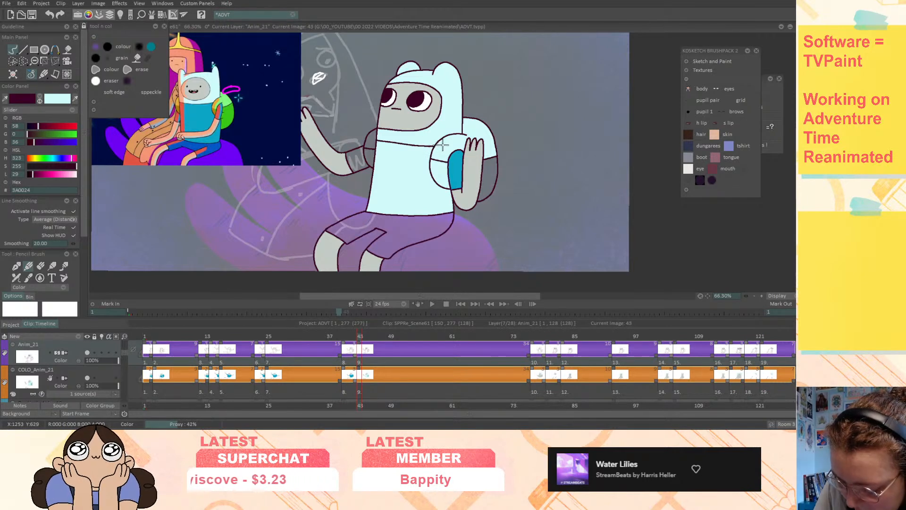
pyautogui.hotkey('ctrl', 'z')
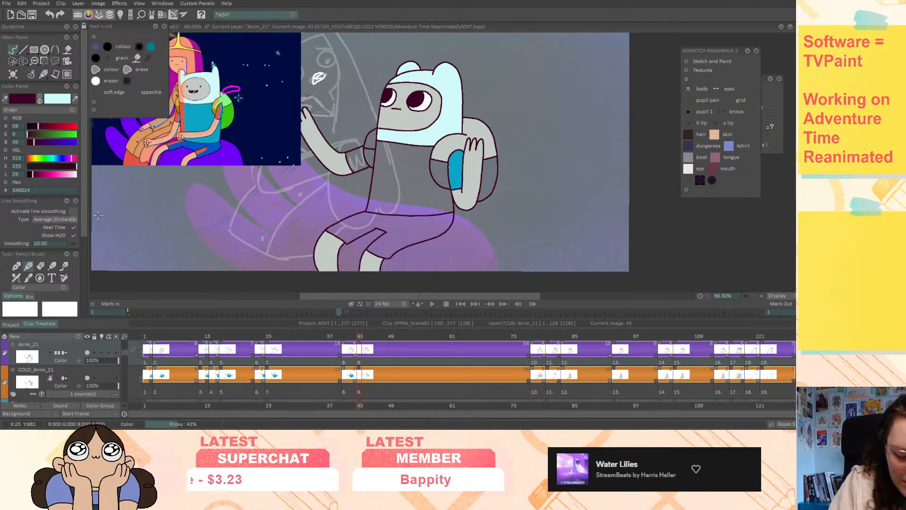
pyautogui.click(102, 391)
pyautogui.click(397, 174)
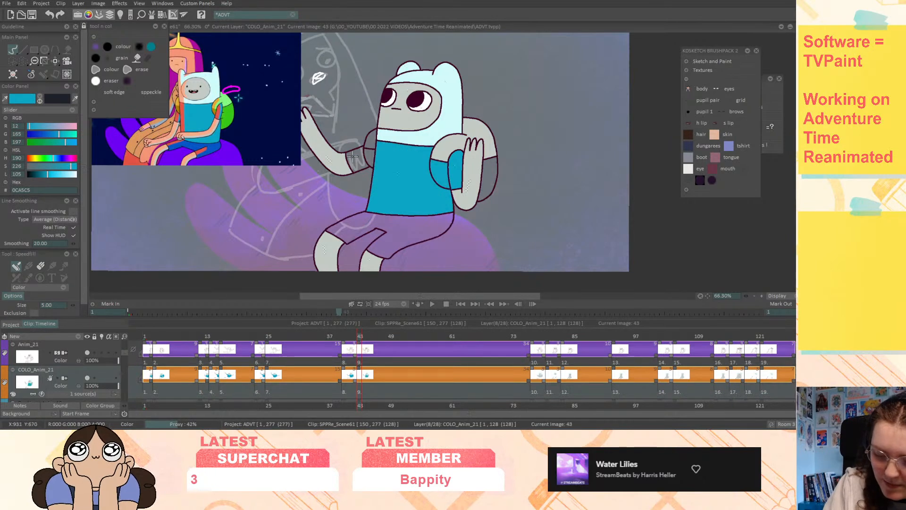
pyautogui.click(360, 162)
# - Fill the shirt body and sleeves on drawings 10 and 11 with the blue
pyautogui.press('Right')
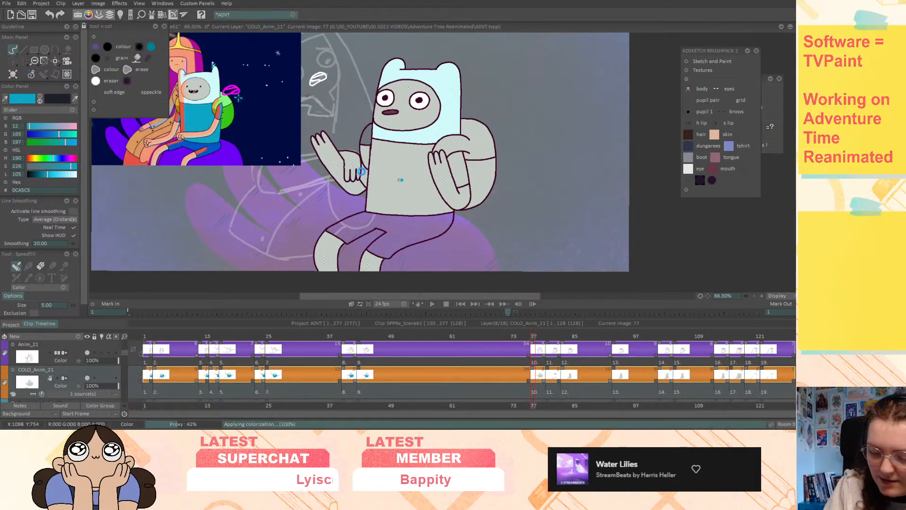
pyautogui.click(409, 176)
pyautogui.click(466, 161)
pyautogui.press('Right')
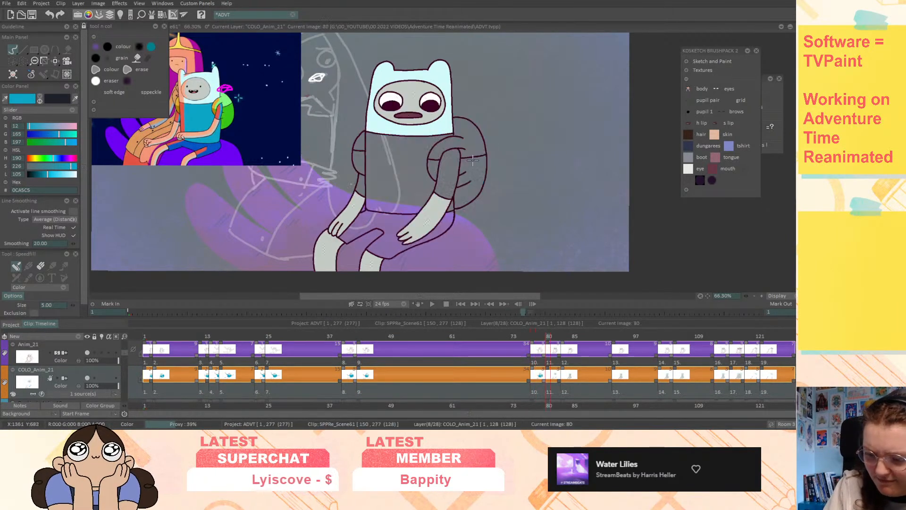
pyautogui.click(450, 167)
pyautogui.click(363, 184)
pyautogui.click(398, 186)
# - Fill the shirt body and sleeves on drawings 12 and 13 with the blue
pyautogui.press('Right')
pyautogui.click(388, 190)
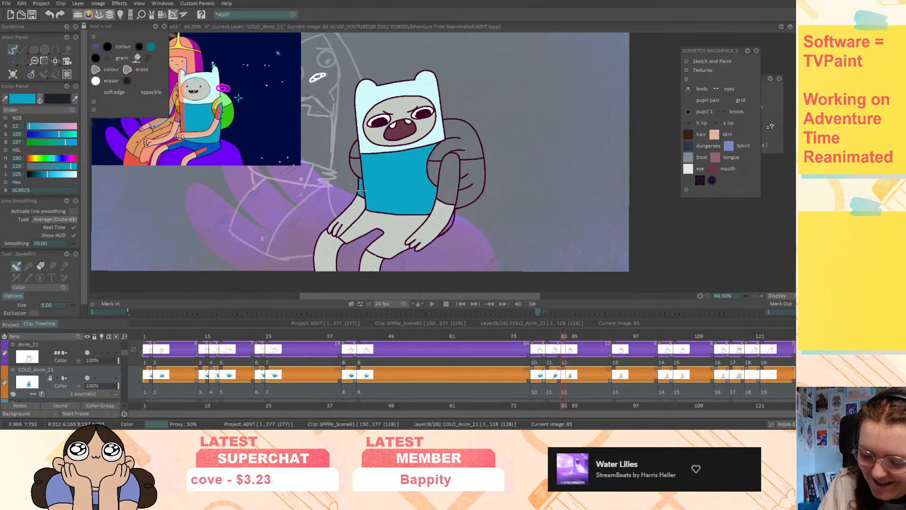
pyautogui.press('Right')
pyautogui.click(451, 198)
pyautogui.click(369, 194)
pyautogui.moveTo(369, 194); pyautogui.dragTo(398, 196)
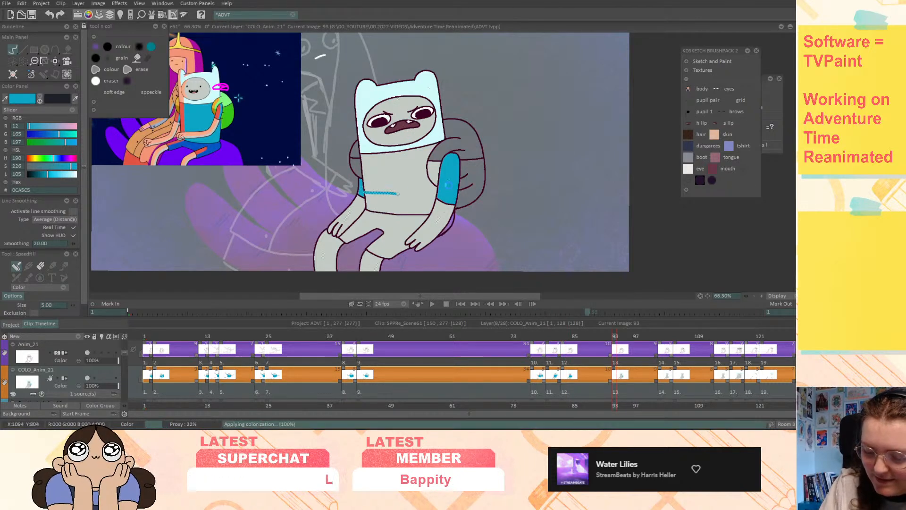
# - Fill the shirt body and sleeves on drawings 14 to 17 with the blue
pyautogui.press('Right')
pyautogui.click(449, 186)
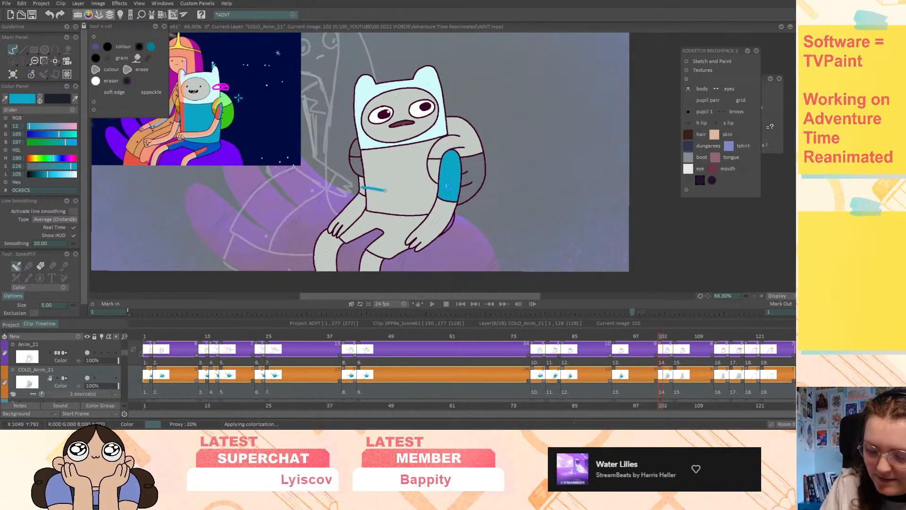
pyautogui.press('Right')
pyautogui.moveTo(364, 191); pyautogui.dragTo(425, 191)
pyautogui.press('Right')
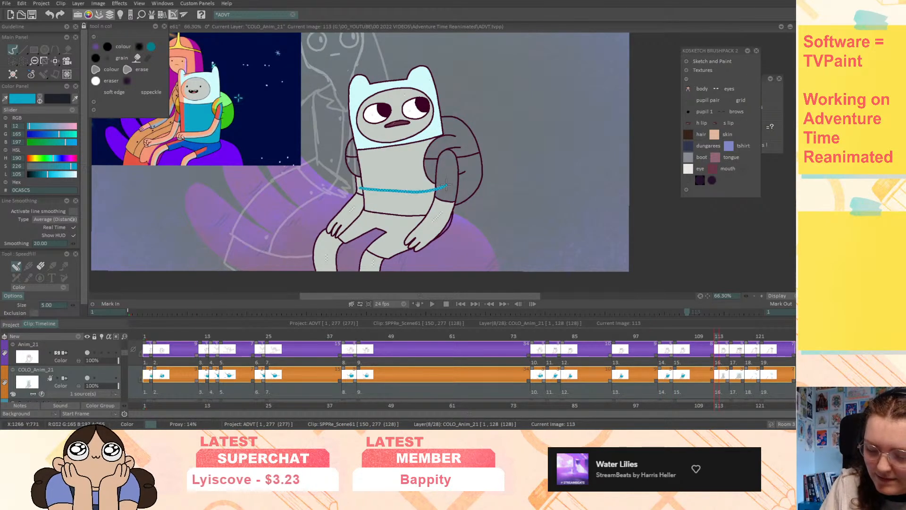
pyautogui.press('Right')
pyautogui.moveTo(358, 186); pyautogui.dragTo(481, 190)
# - Fill the shirt and sleeves of the leaning character on drawings 18 and 19 with the blue
pyautogui.press('Right')
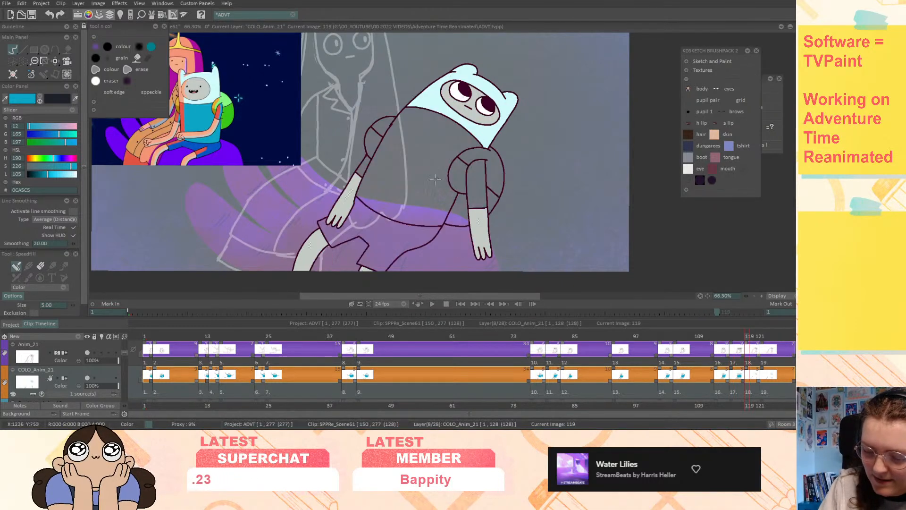
pyautogui.moveTo(362, 167)
pyautogui.mouseDown()
pyautogui.moveTo(408, 185)
pyautogui.moveTo(453, 189)
pyautogui.mouseUp()
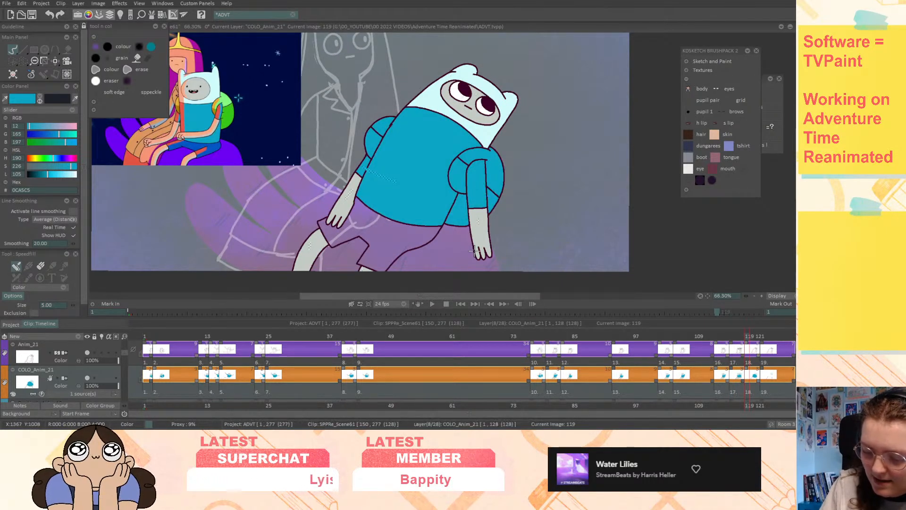
pyautogui.press('Right')
pyautogui.moveTo(384, 174); pyautogui.dragTo(403, 182)
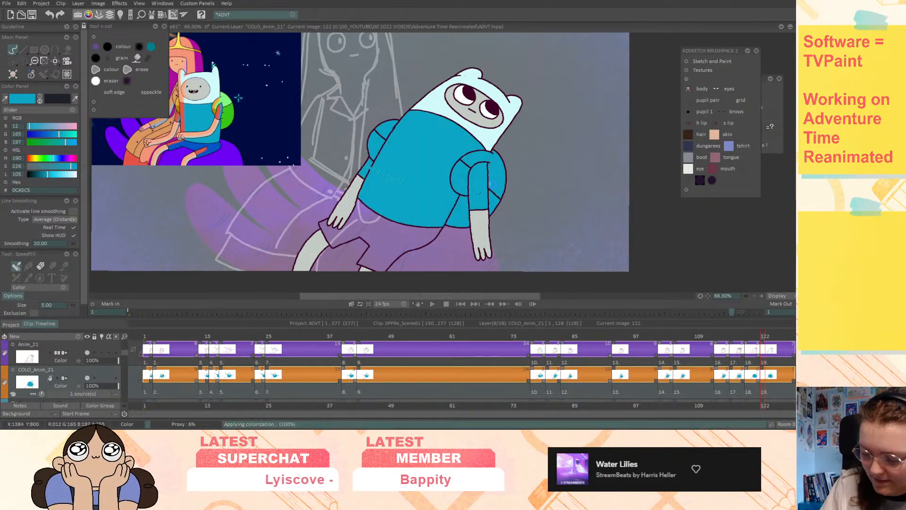
# - Sample the backpack's green from the reference image and soften it to the paler green A3F4A2
pyautogui.moveTo(529, 179); pyautogui.dragTo(515, 194, button='middle')
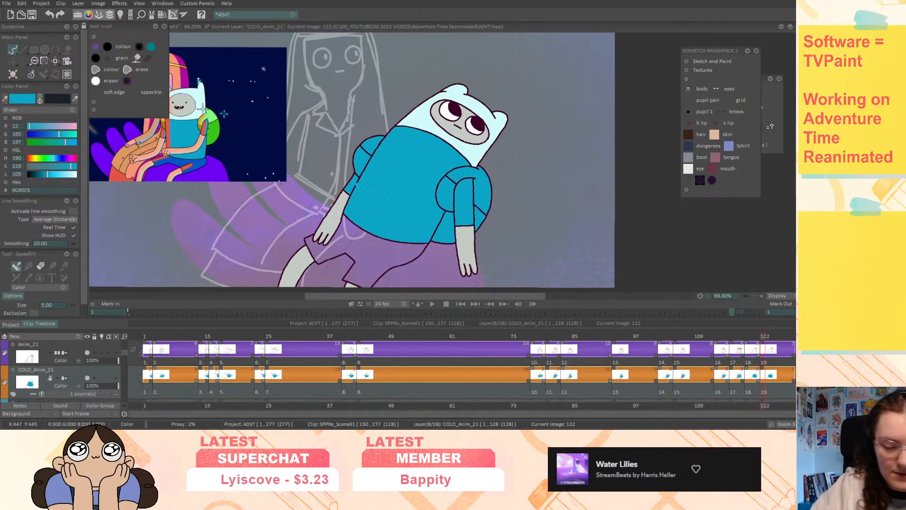
pyautogui.click(32, 96)
pyautogui.click(213, 124)
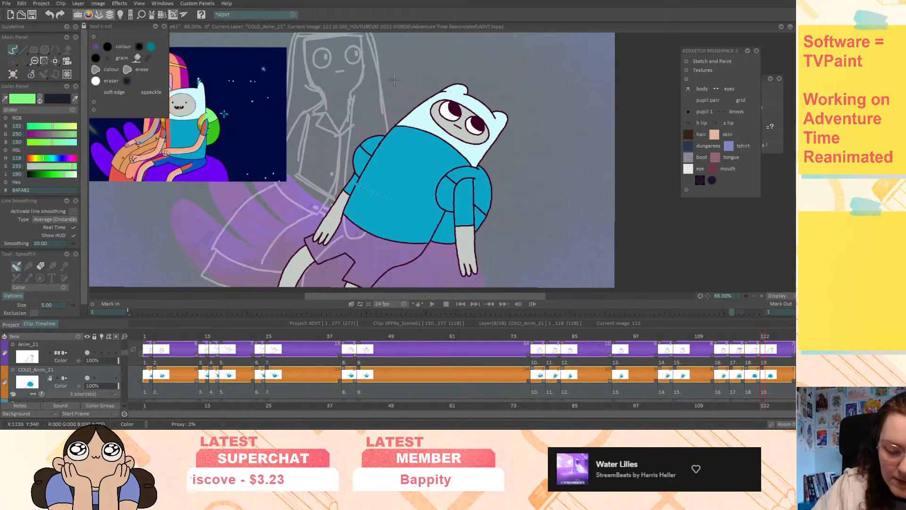
pyautogui.moveTo(76, 175); pyautogui.dragTo(67, 175)
pyautogui.click(68, 166)
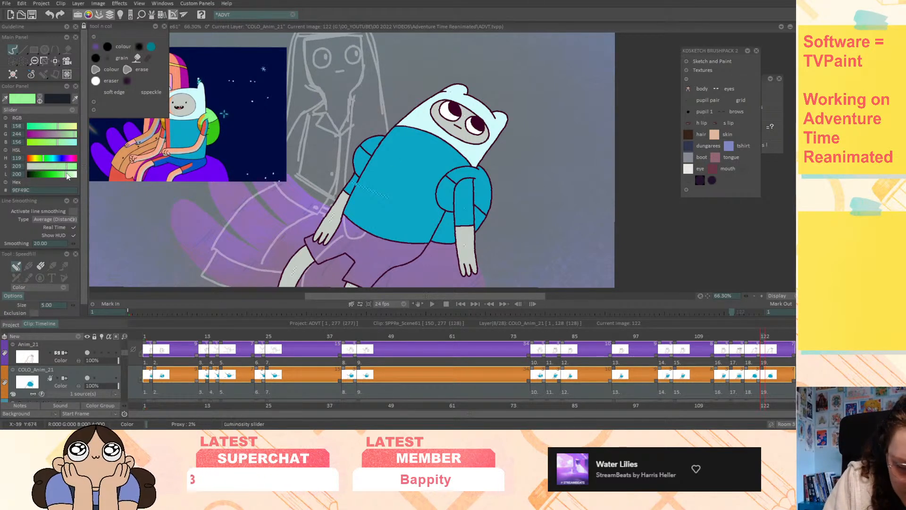
# - Fill the near side of the backpack on drawings 19 and 18 with the pale green A3F4A2
pyautogui.click(483, 184)
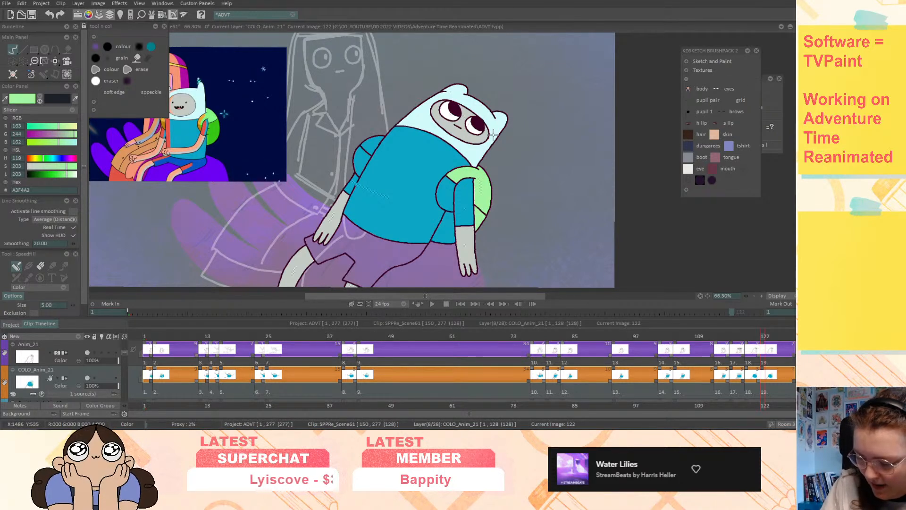
pyautogui.press('Left')
pyautogui.press('Left')
pyautogui.press('Left')
pyautogui.click(489, 184)
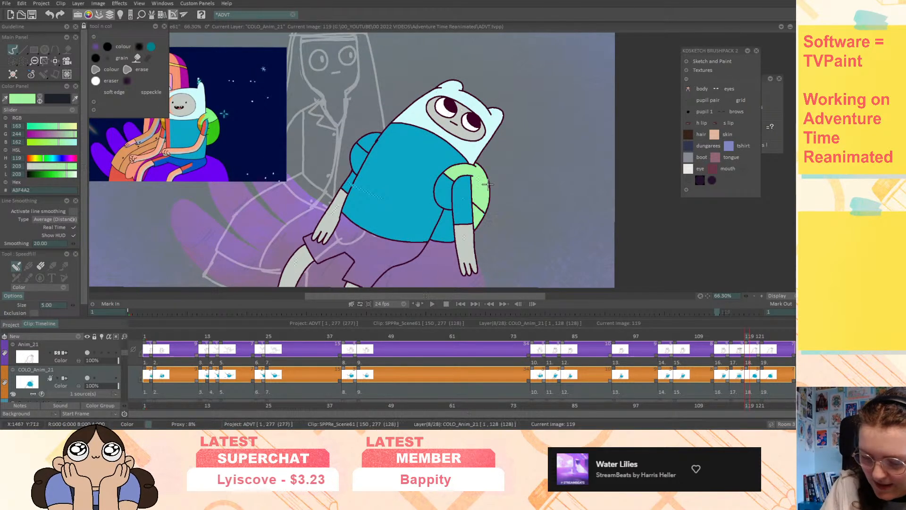
# - Fill the part of the backpack behind the far shoulder on drawings 18 and 19 with the pale green
pyautogui.click(370, 137)
pyautogui.press('Right')
pyautogui.press('Right')
pyautogui.press('Right')
pyautogui.click(375, 140)
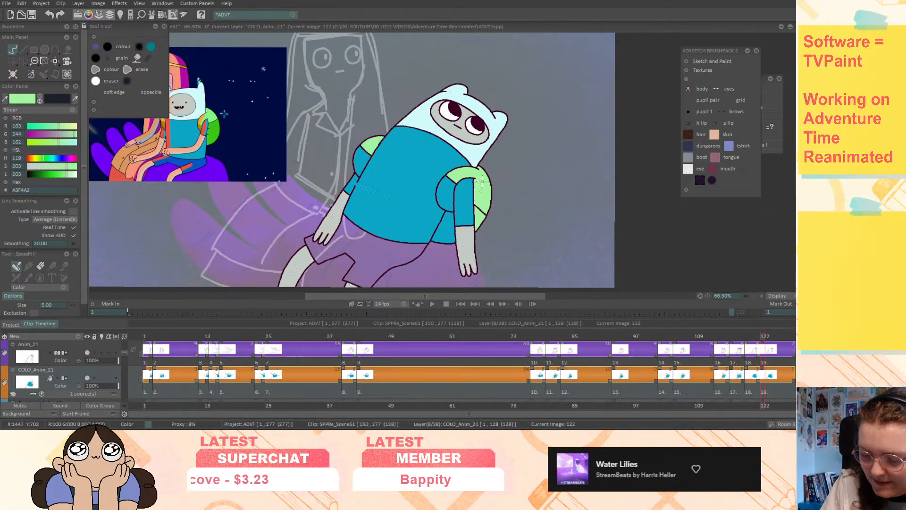
# - Fill the upper backpack and straps at both shoulders on drawings 17 and 16 with the pale green A3F4A2
pyautogui.press('Left')
pyautogui.press('Left')
pyautogui.press('Left')
pyautogui.press('Left')
pyautogui.press('Left')
pyautogui.press('Left')
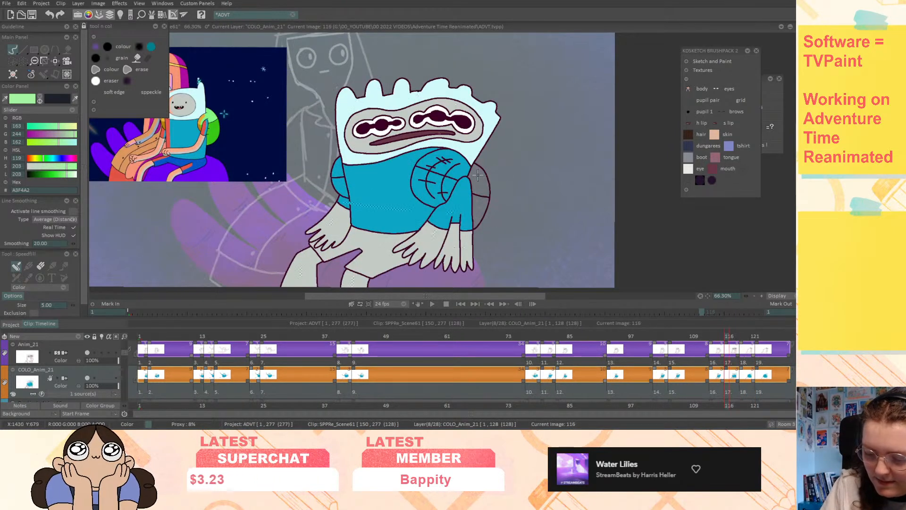
pyautogui.moveTo(474, 174); pyautogui.dragTo(424, 163)
pyautogui.click(337, 172)
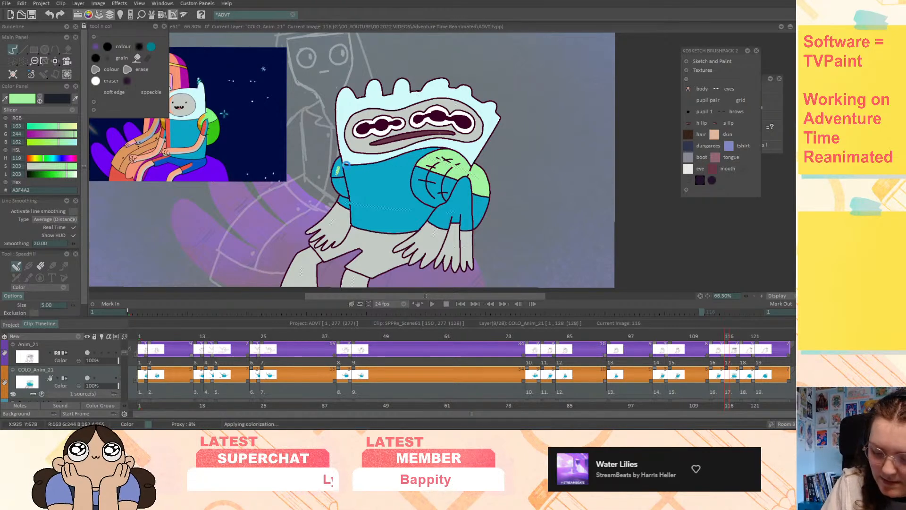
pyautogui.press('Left')
pyautogui.click(431, 149)
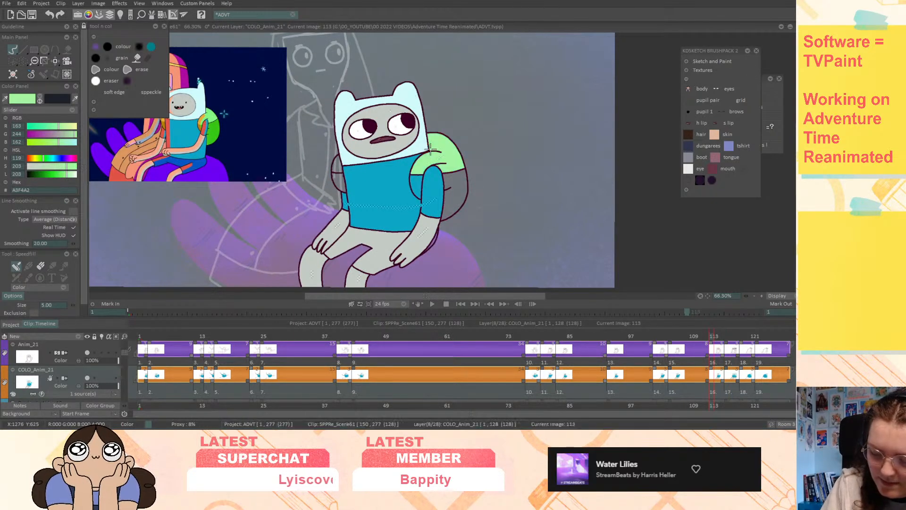
pyautogui.click(337, 168)
# - Fill the upper backpack and strap areas on drawings 15 and 14 with the same pale green
pyautogui.press('Left')
pyautogui.press('Left')
pyautogui.press('Left')
pyautogui.press('Left')
pyautogui.press('Left')
pyautogui.press('Left')
pyautogui.press('Left')
pyautogui.press('Left')
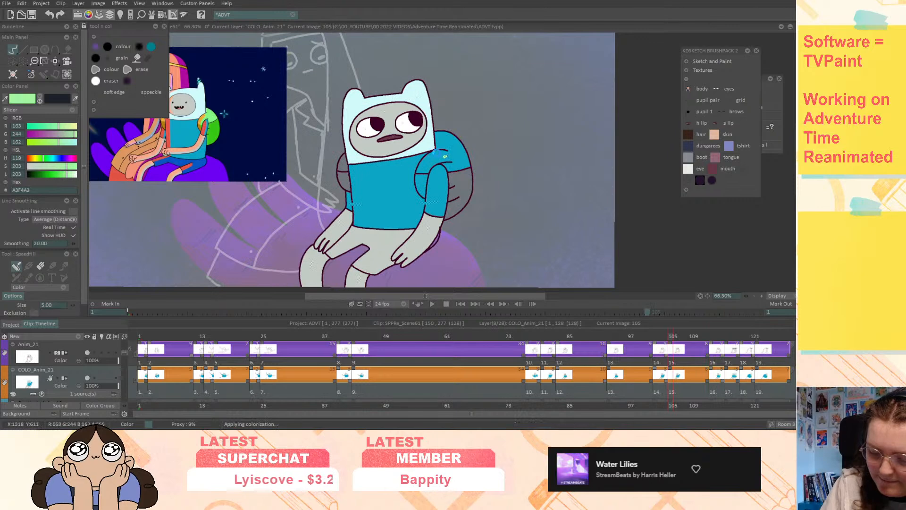
pyautogui.click(342, 162)
pyautogui.moveTo(521, 180); pyautogui.dragTo(550, 217, button='middle')
pyautogui.press('Left')
pyautogui.click(468, 192)
pyautogui.click(367, 200)
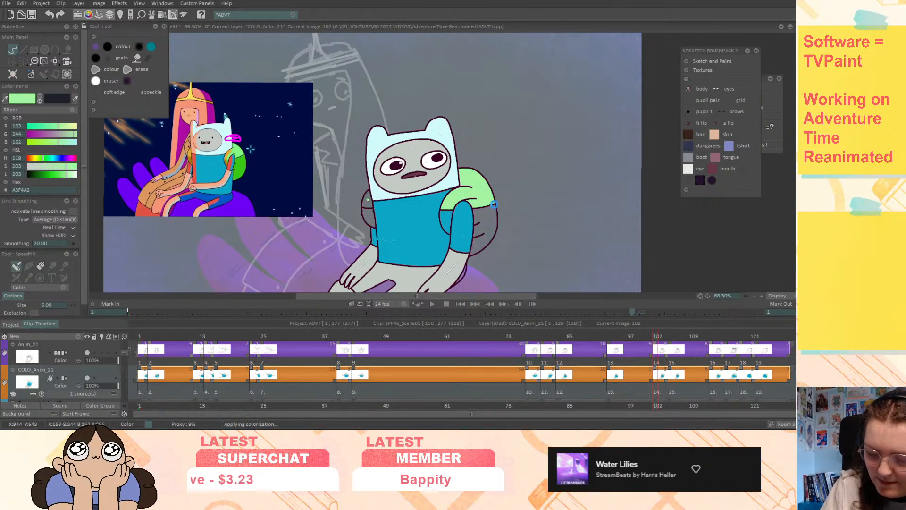
# - Fill the backpack's upper parts at both shoulders with pale green on drawings 13, 12, 11 and 10
pyautogui.press('Left')
pyautogui.click(486, 194)
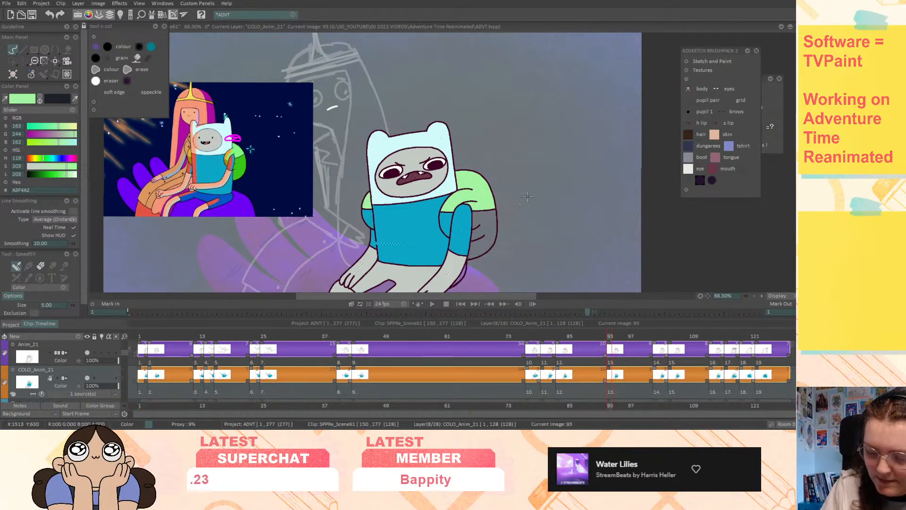
pyautogui.press('Left')
pyautogui.press('Left')
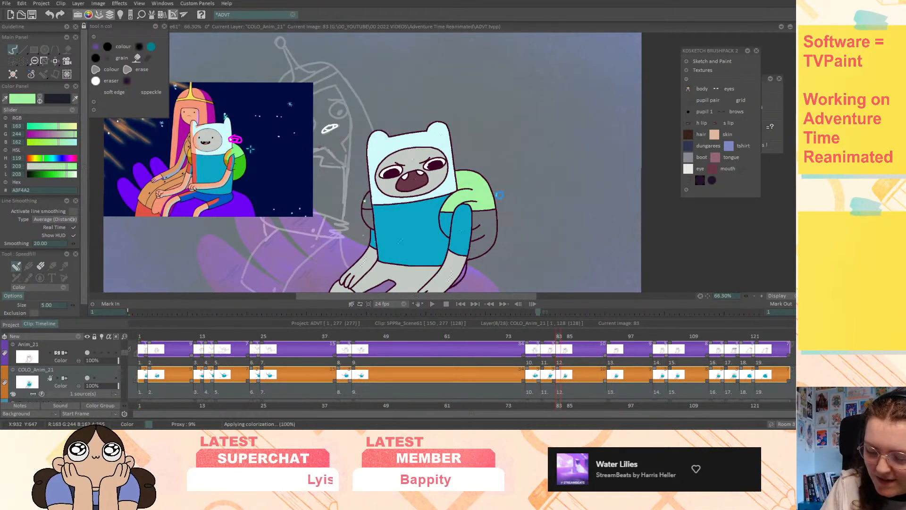
pyautogui.click(484, 197)
pyautogui.click(369, 200)
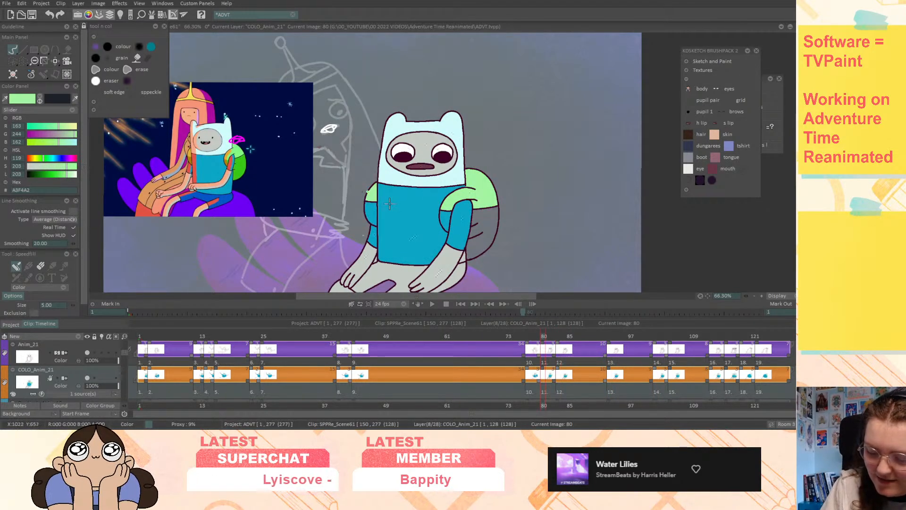
pyautogui.press('Left')
pyautogui.click(493, 198)
pyautogui.click(379, 187)
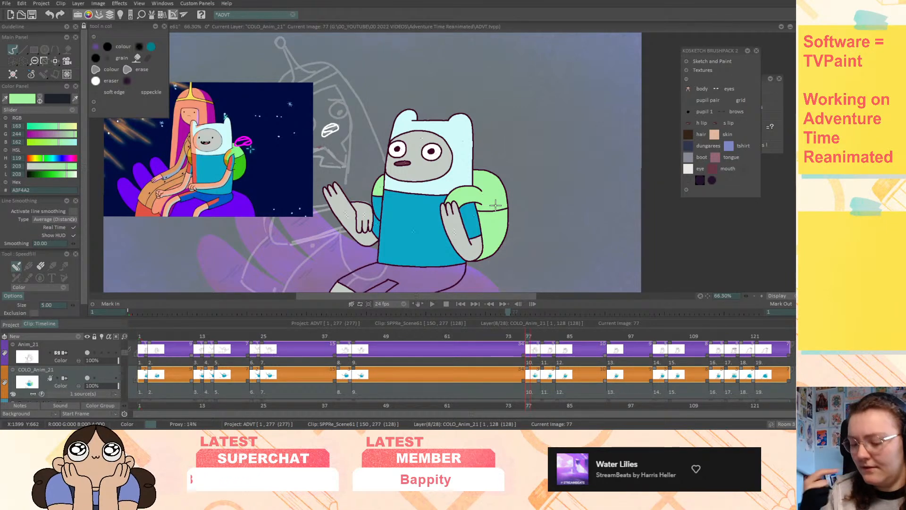
# - Fill the backpack's upper parts at both shoulders with pale green on drawings 9, 8 and 7
pyautogui.press('Left')
pyautogui.click(488, 180)
pyautogui.click(385, 190)
pyautogui.press('Left')
pyautogui.click(489, 180)
pyautogui.click(373, 182)
pyautogui.press('Left')
pyautogui.click(474, 185)
pyautogui.click(369, 167)
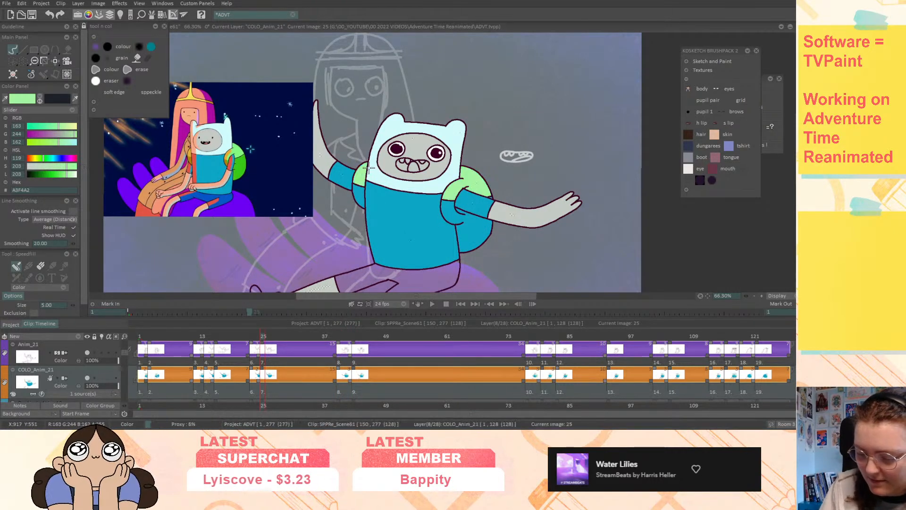
# - Fill the upper backpack behind both shoulders with pale green on drawings 6, 5, 4 and 3
pyautogui.press('Left')
pyautogui.click(493, 172)
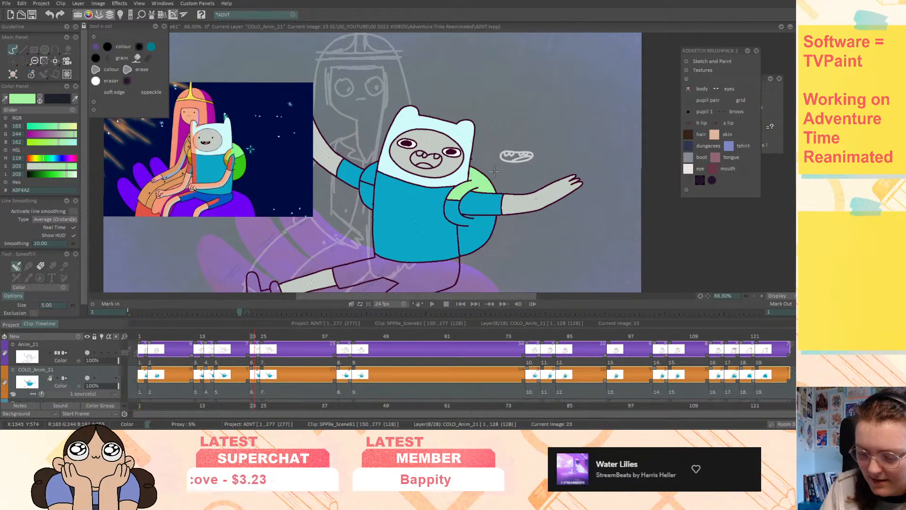
pyautogui.click(370, 173)
pyautogui.press('Left')
pyautogui.click(487, 182)
pyautogui.click(376, 168)
pyautogui.press('Left')
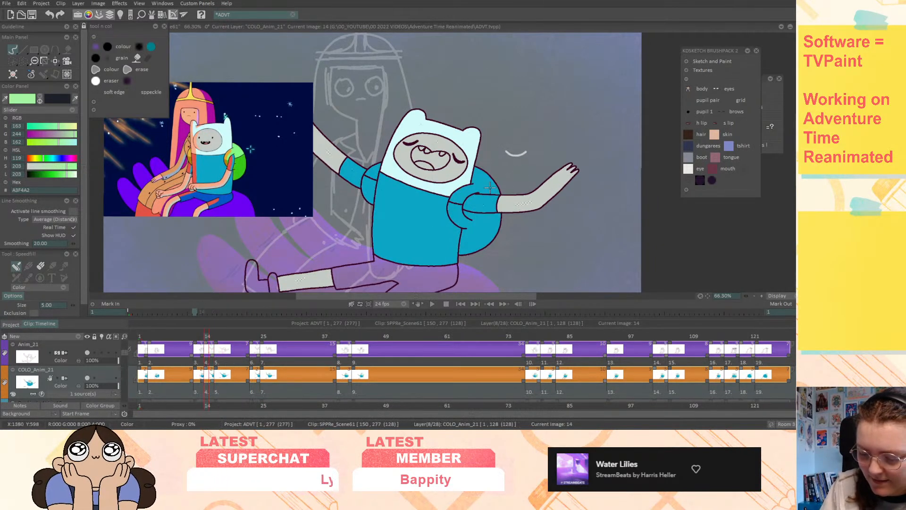
pyautogui.click(486, 187)
pyautogui.click(373, 171)
pyautogui.press('Left')
pyautogui.click(460, 184)
pyautogui.click(368, 208)
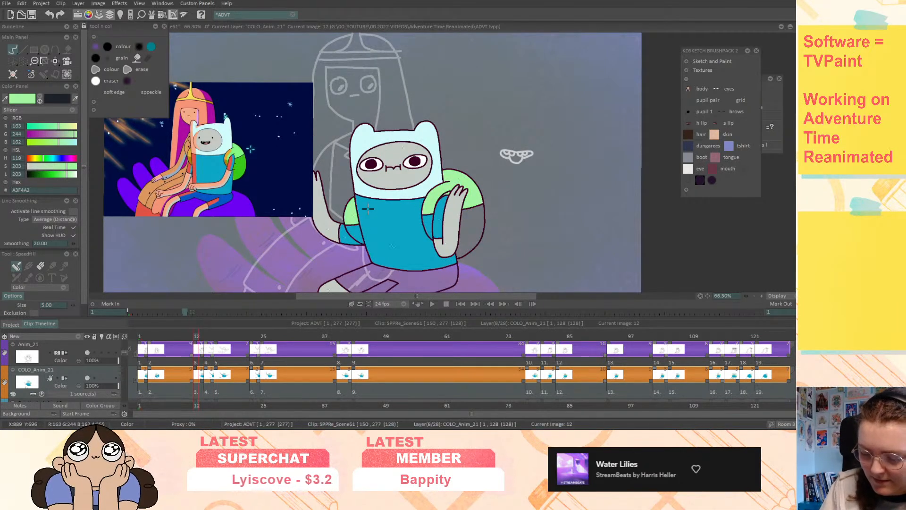
# - Fill the upper backpack behind both shoulders with pale green on drawings 2 and 1
pyautogui.press('Left')
pyautogui.click(458, 188)
pyautogui.click(354, 213)
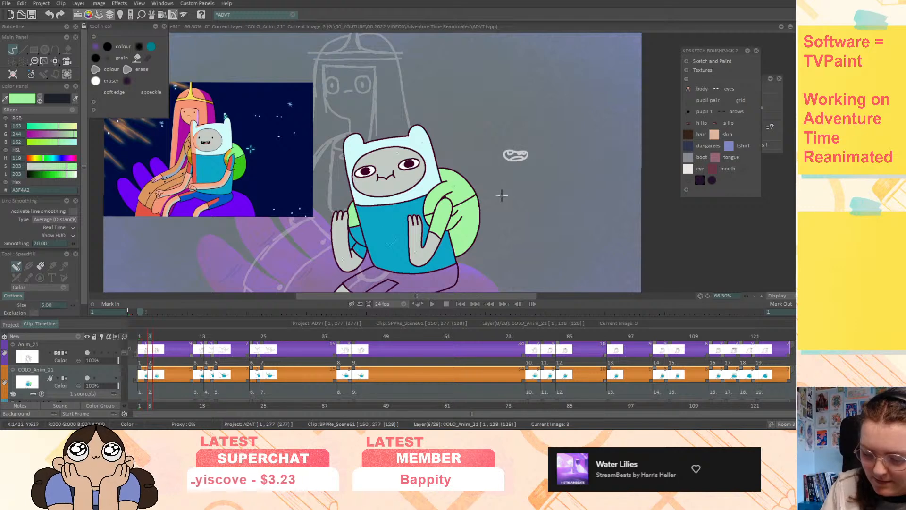
pyautogui.press('Left')
pyautogui.click(460, 187)
pyautogui.click(354, 213)
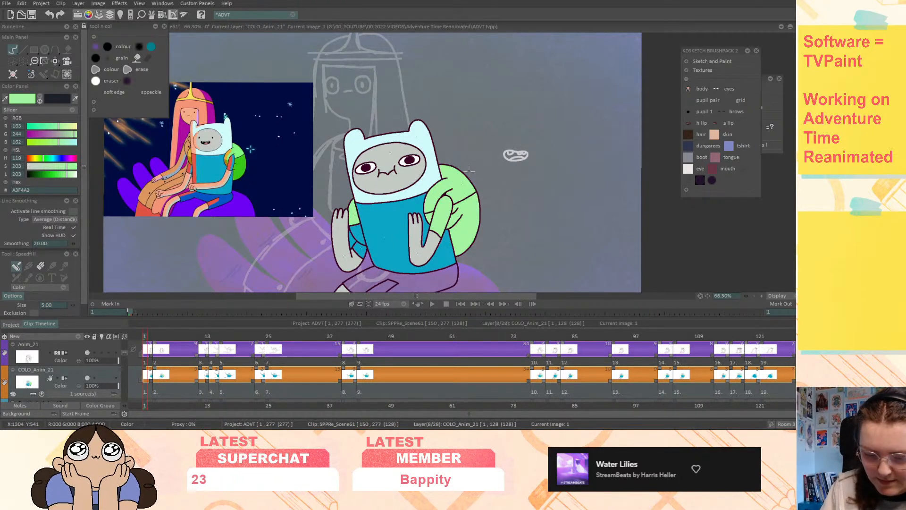
# - Sample the backpack's darker green 37C816 from the reference image and save the project
pyautogui.click(249, 173)
pyautogui.hotkey('ctrl', 's')
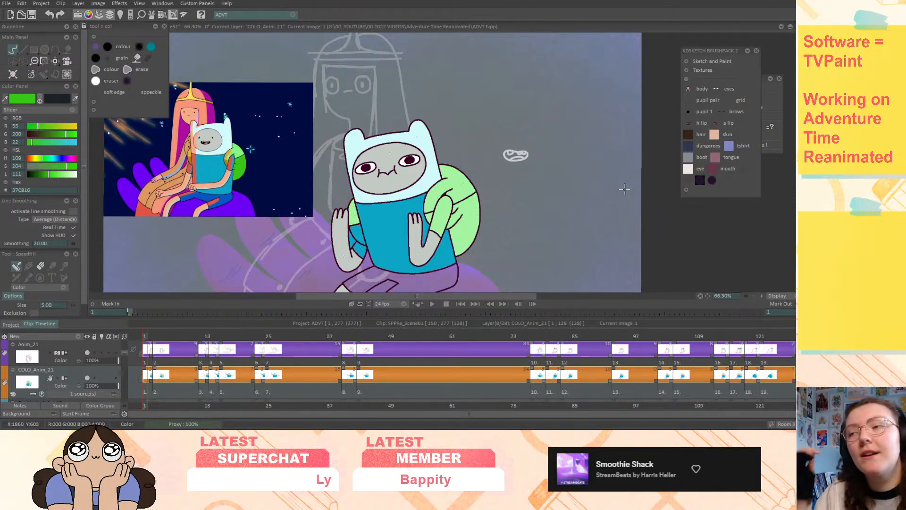
# - Flip between drawings 1 and 2 to examine the backpack colouring
pyautogui.moveTo(557, 204); pyautogui.dragTo(578, 171, button='middle')
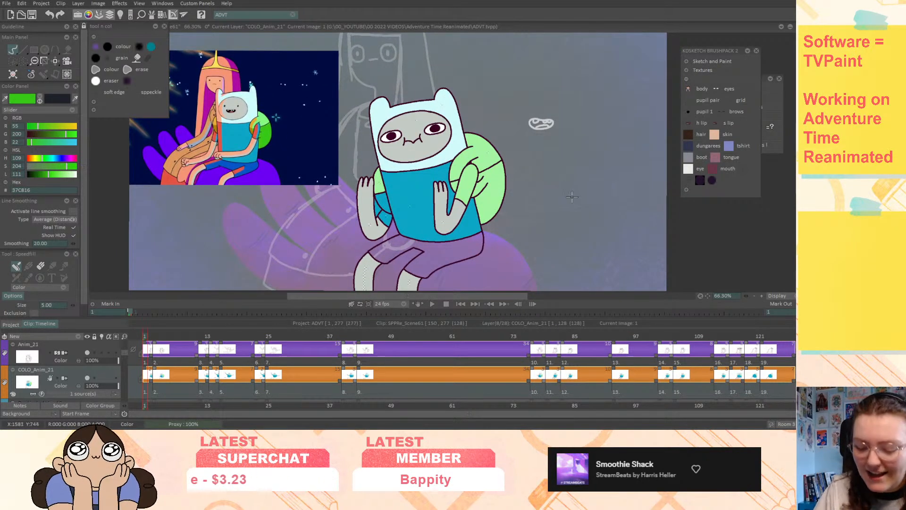
pyautogui.press('Right')
pyautogui.press('Right')
pyautogui.press('Left')
pyautogui.press('Left')
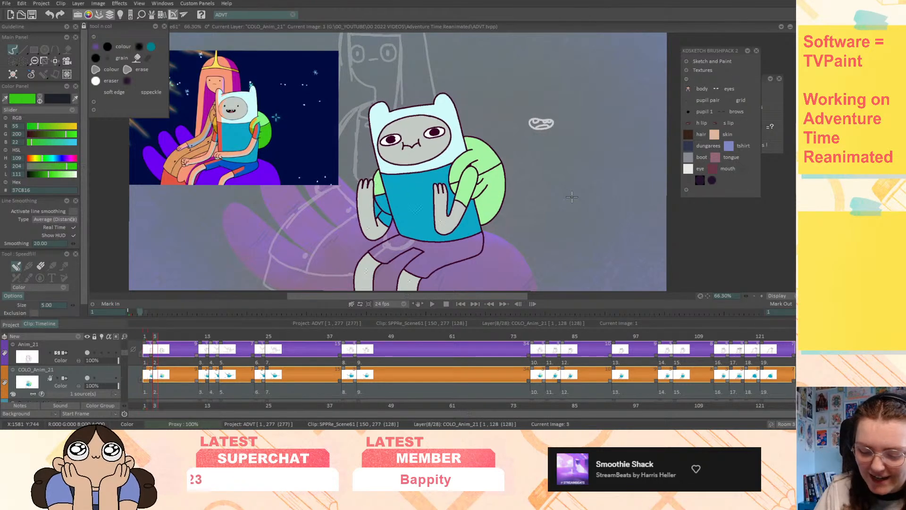
pyautogui.press('Left')
pyautogui.press('Left')
pyautogui.press('Right')
pyautogui.press('Right')
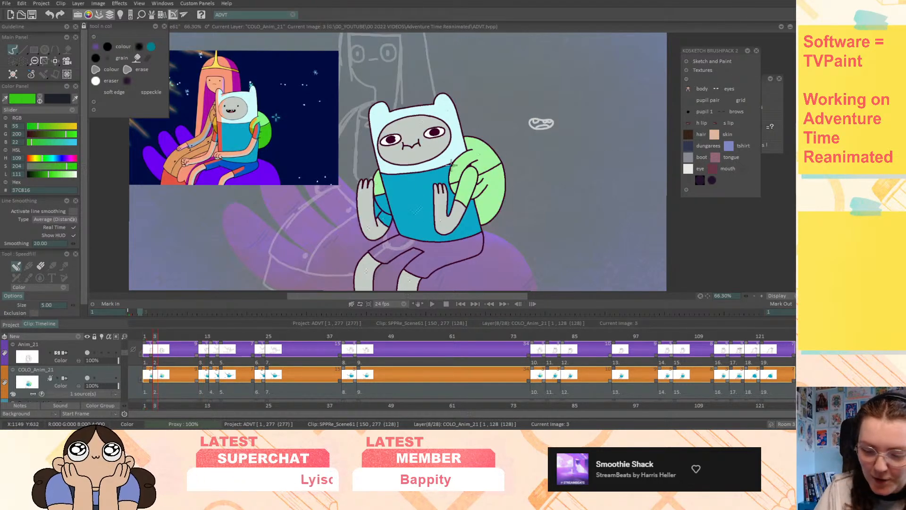
# - Mute the sampled green to 409B28 and fill the lower backpack areas on drawings 2 and 1 with it
pyautogui.moveTo(51, 176); pyautogui.dragTo(47, 175)
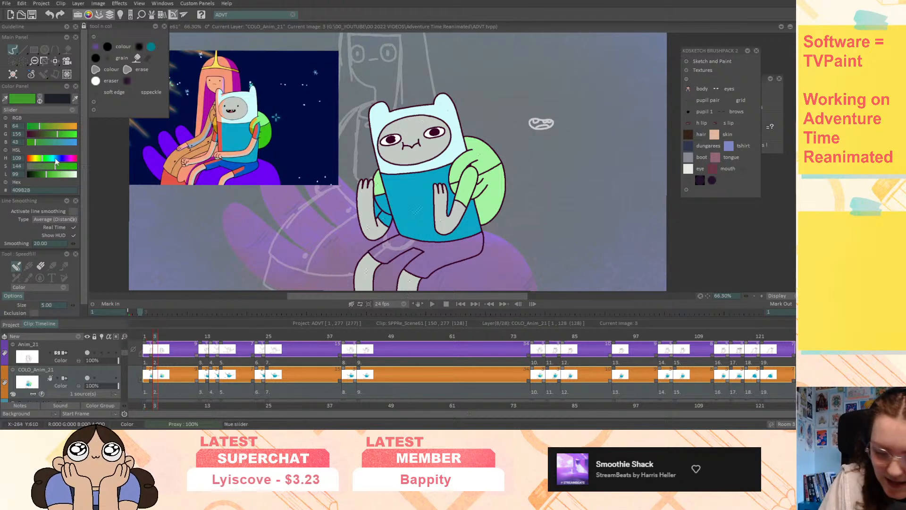
pyautogui.click(486, 206)
pyautogui.press('Left')
pyautogui.moveTo(496, 181); pyautogui.dragTo(492, 203)
pyautogui.click(455, 184)
pyautogui.click(484, 173)
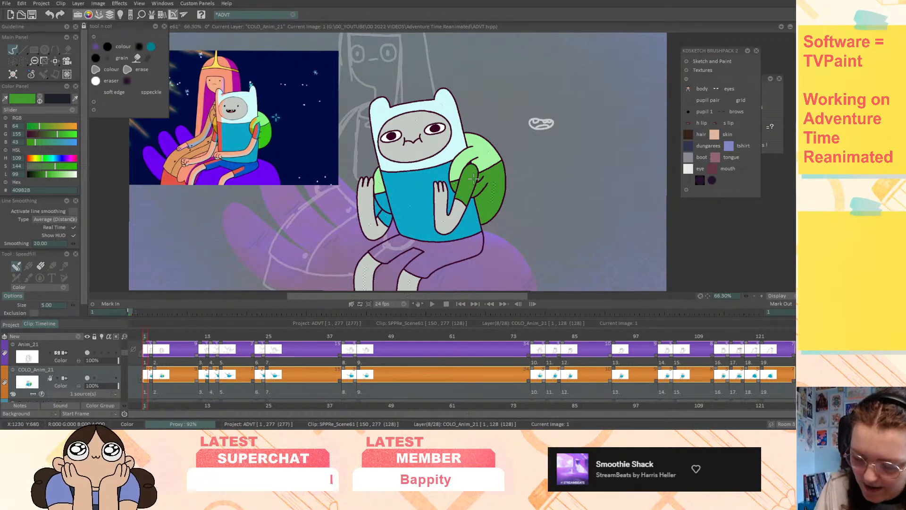
pyautogui.click(382, 201)
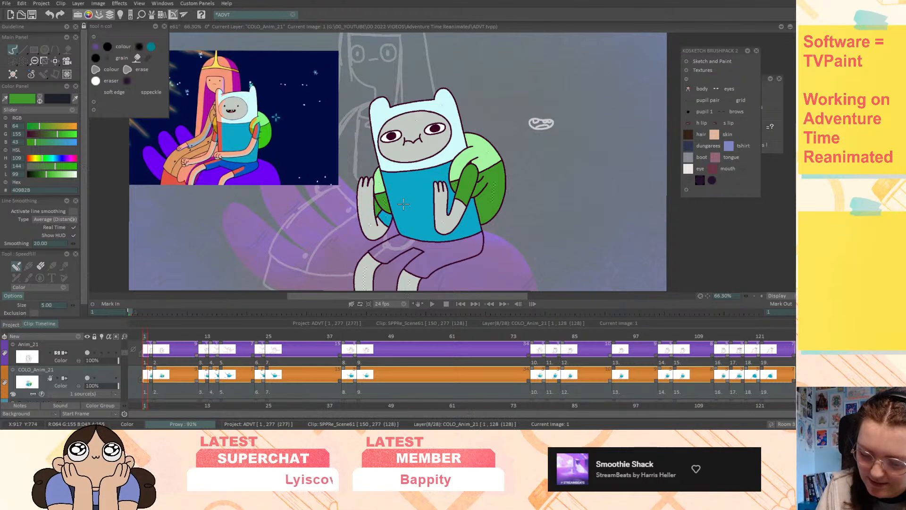
pyautogui.press('Right')
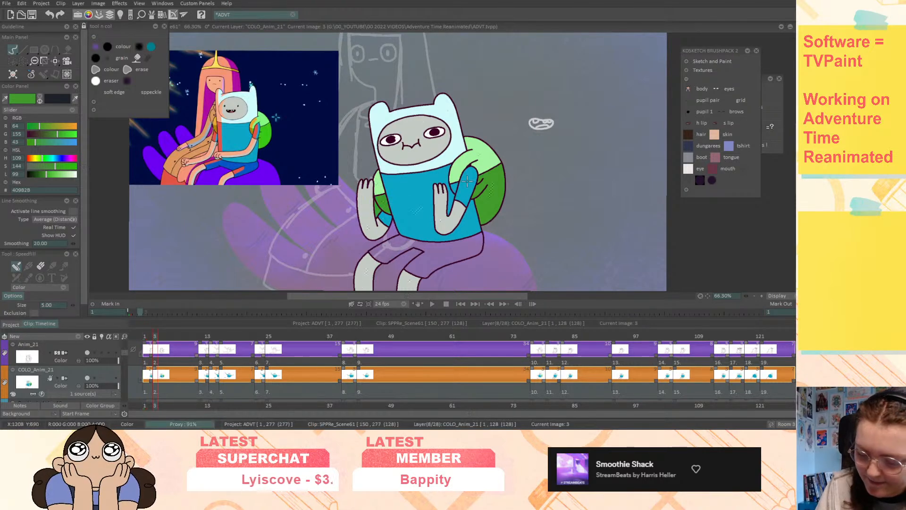
# - Fill the lower backpack areas with the dark green 409B28 on drawings 3 to 7
pyautogui.press('Right')
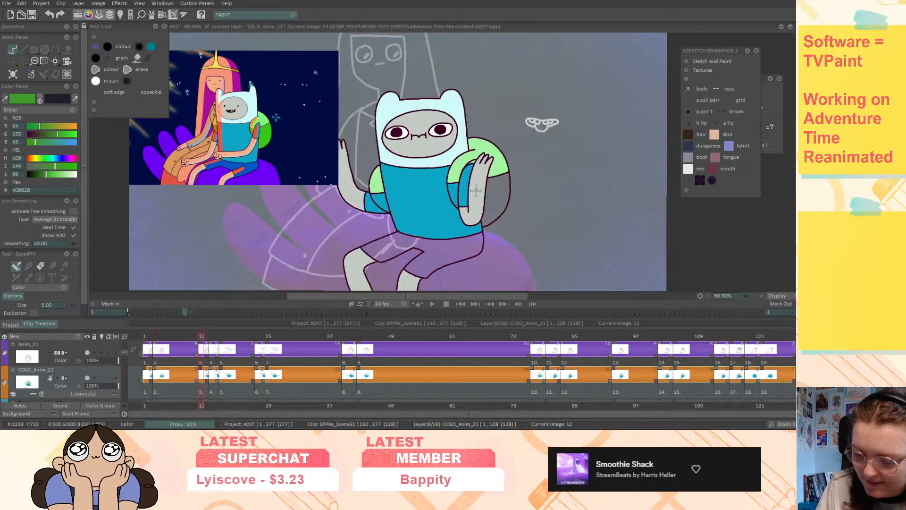
pyautogui.click(379, 201)
pyautogui.click(495, 209)
pyautogui.press('Right')
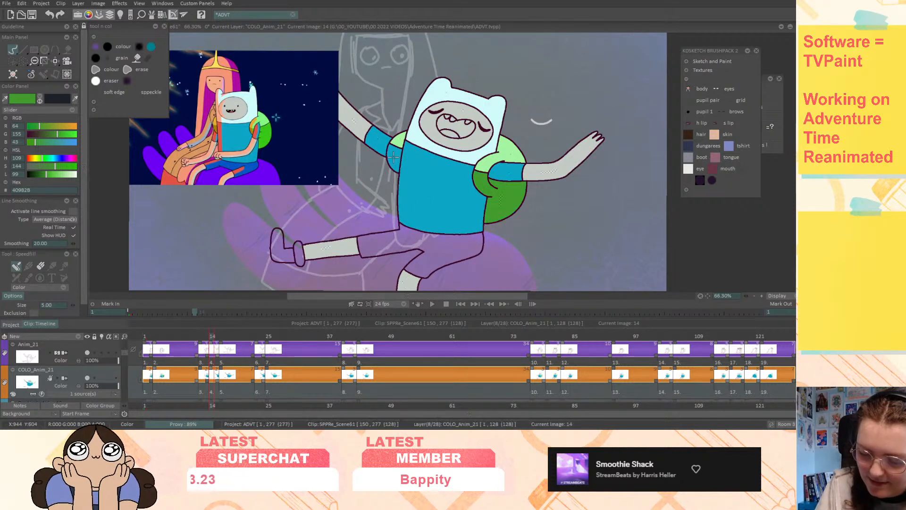
pyautogui.press('Right')
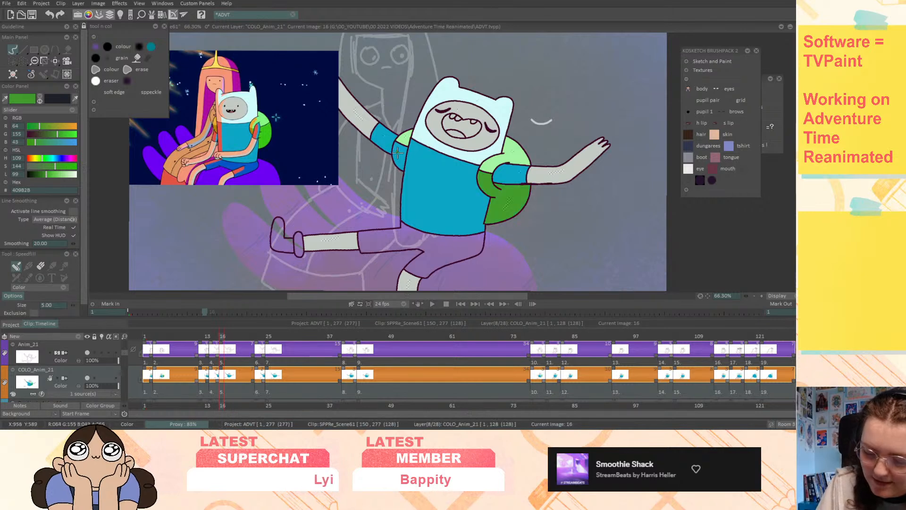
pyautogui.press('Right')
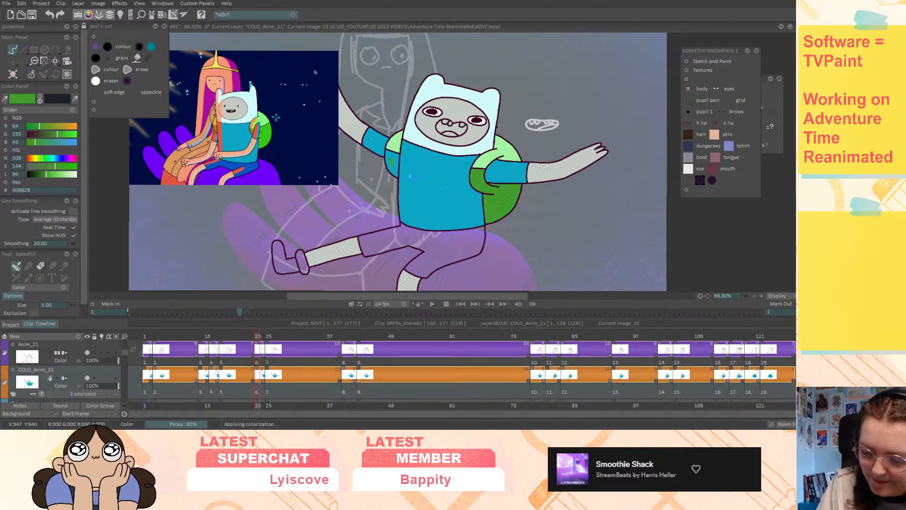
pyautogui.press('Right')
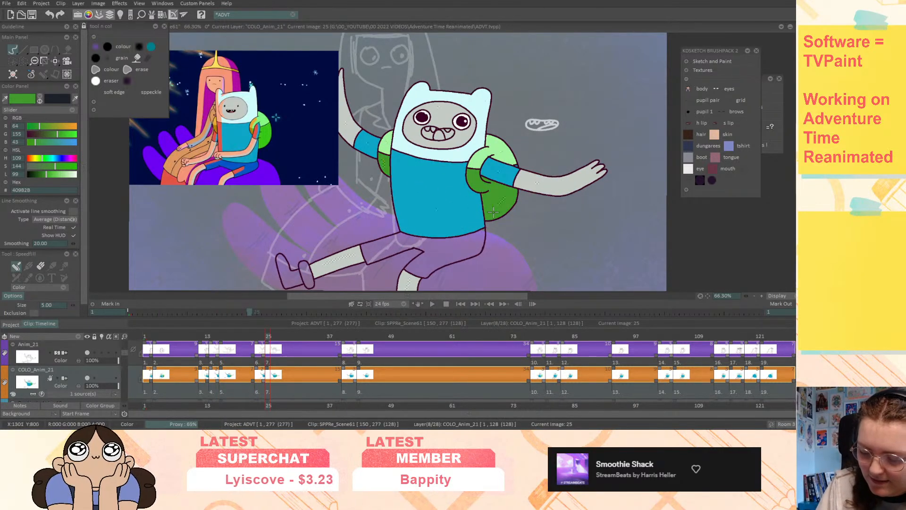
# - Fill the lower backpack areas on both sides of the body with dark green on drawings 8 to 11
pyautogui.press('Right')
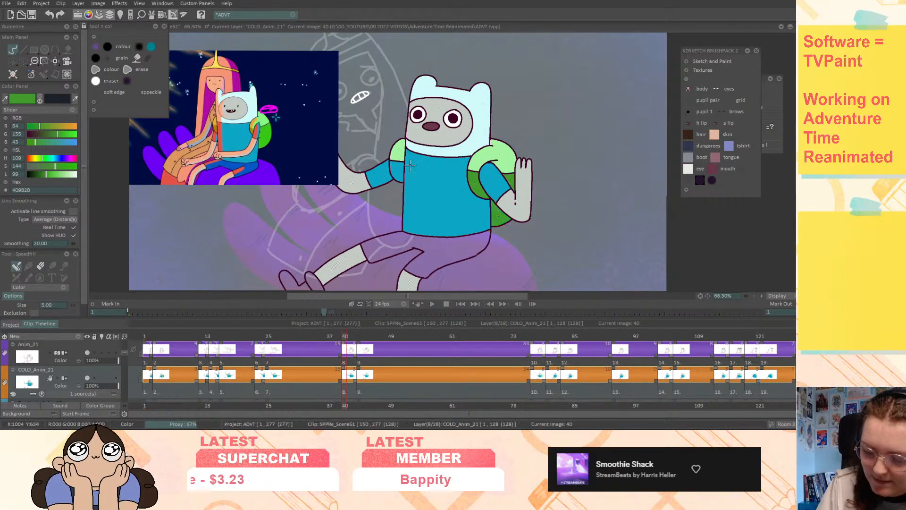
pyautogui.press('Right')
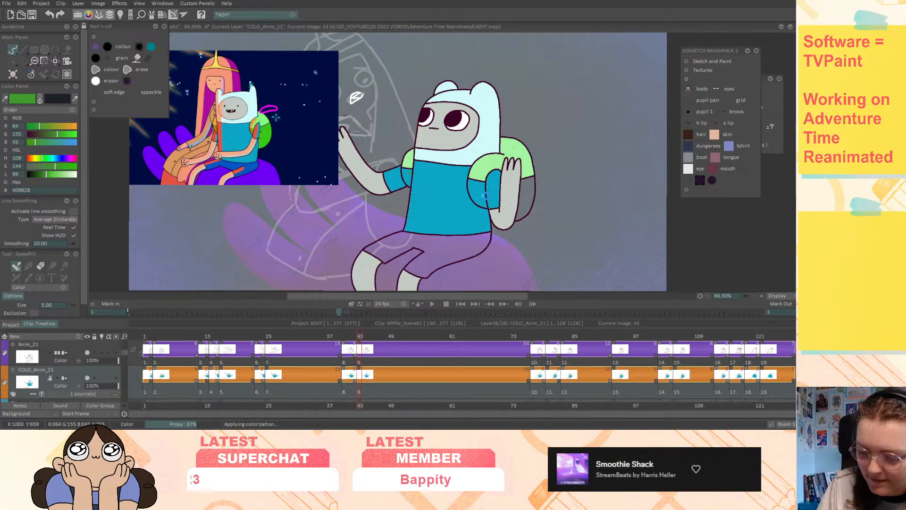
pyautogui.press('Right')
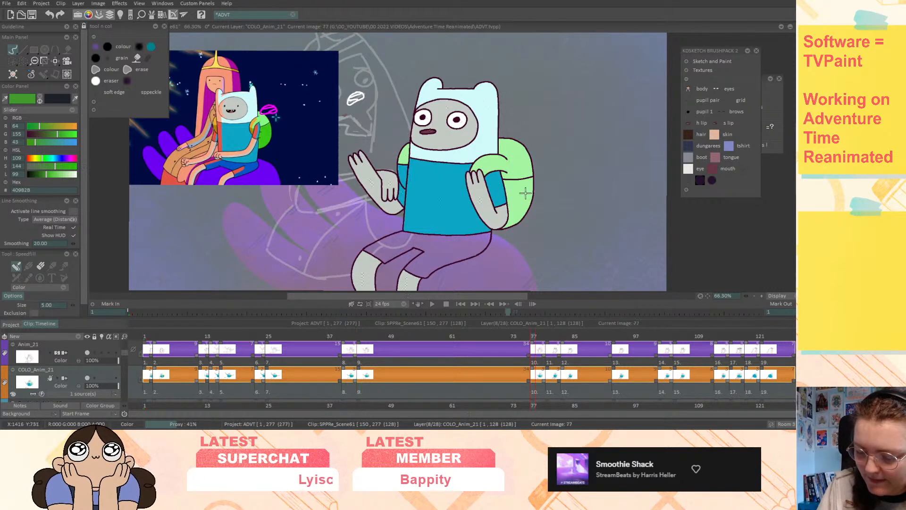
pyautogui.press('Right')
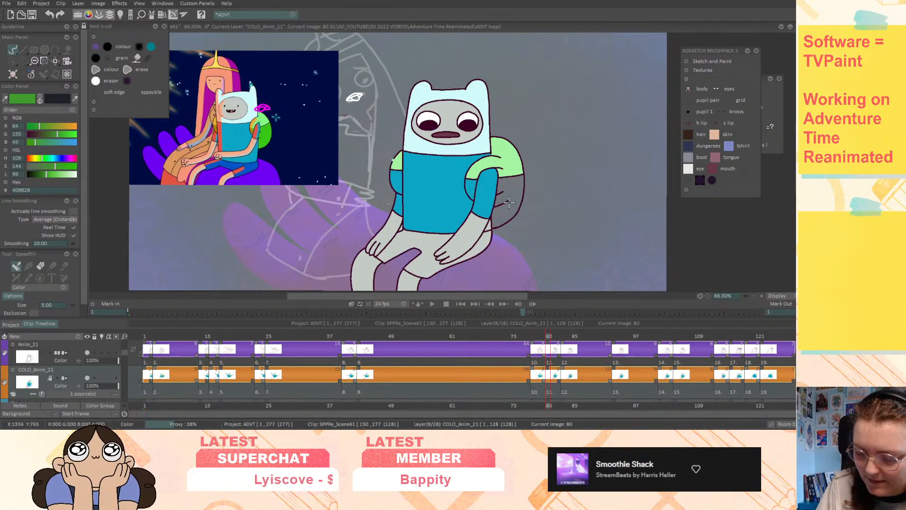
pyautogui.press('Right')
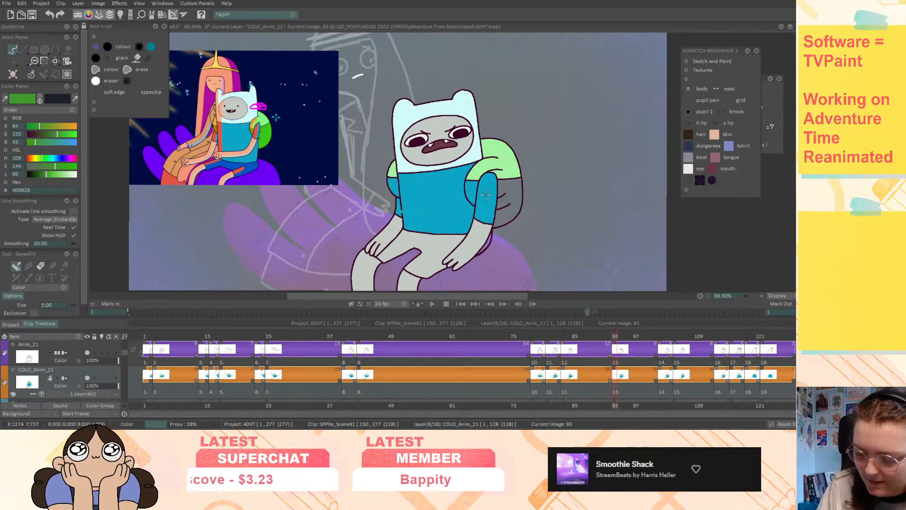
# - Fill the lower backpack areas on both sides of the body with dark green 409B28 on drawings 13 to 16
pyautogui.press('Left')
pyautogui.press('Left')
pyautogui.press('Left')
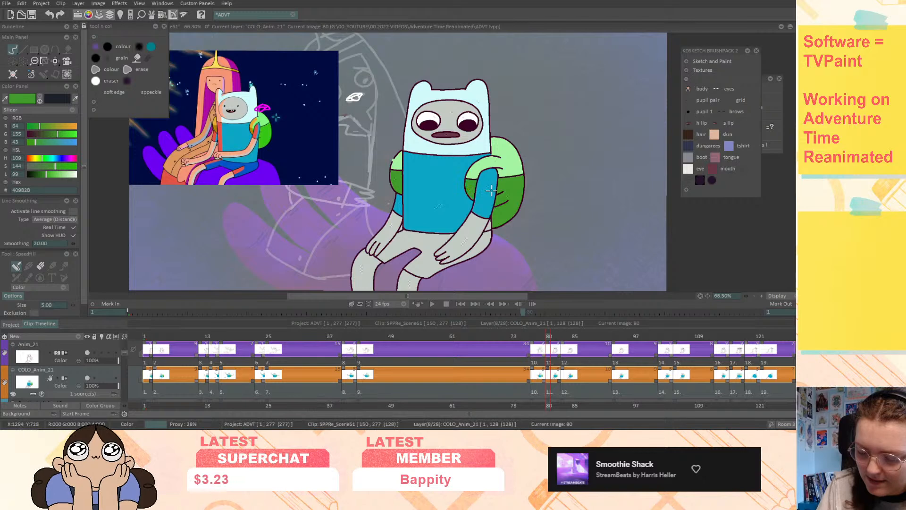
pyautogui.press('Right')
pyautogui.press('Right')
pyautogui.press('Right')
pyautogui.press('Right')
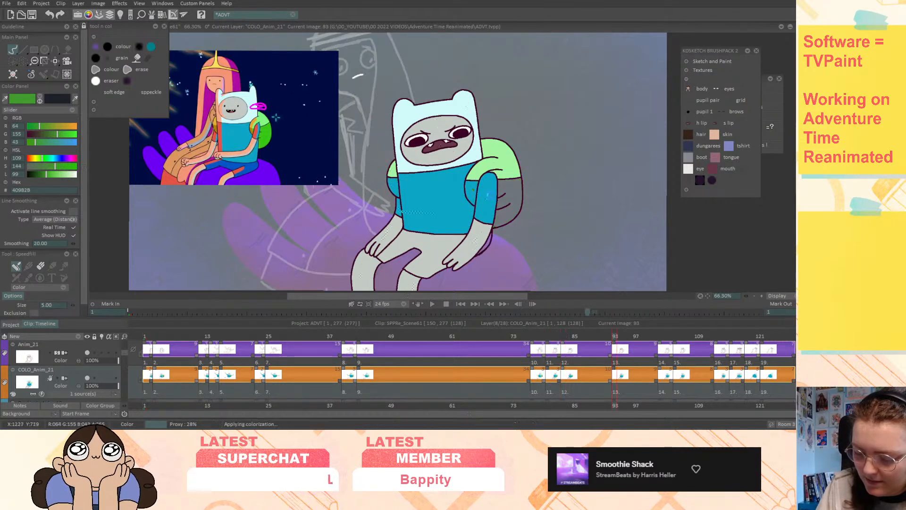
pyautogui.click(517, 197)
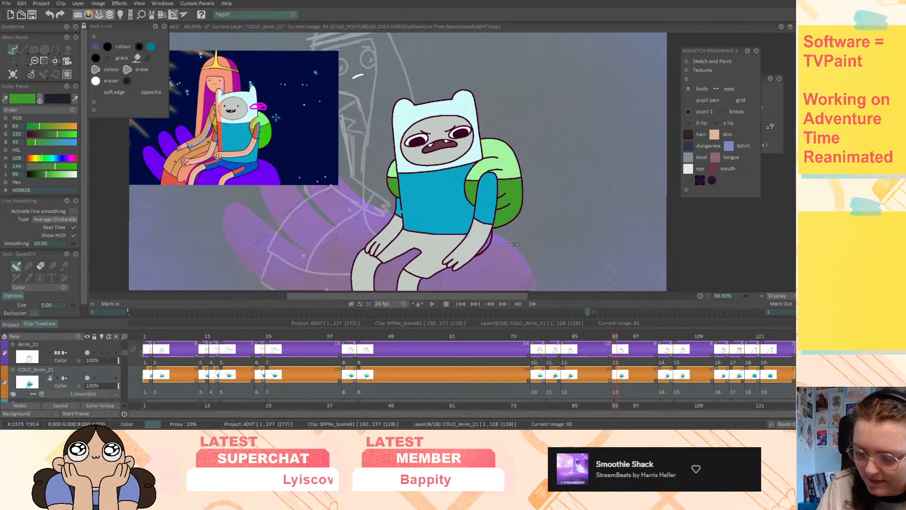
pyautogui.press('Right')
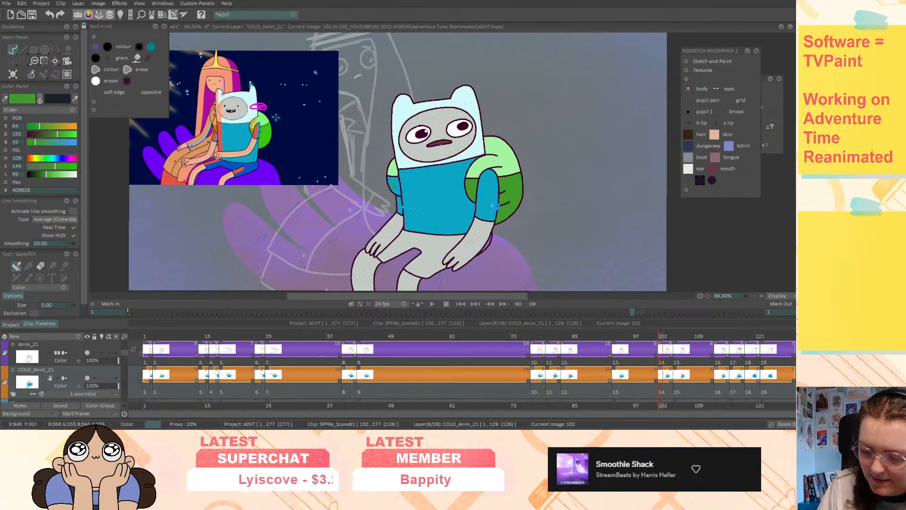
pyautogui.press('Right')
pyautogui.click(390, 184)
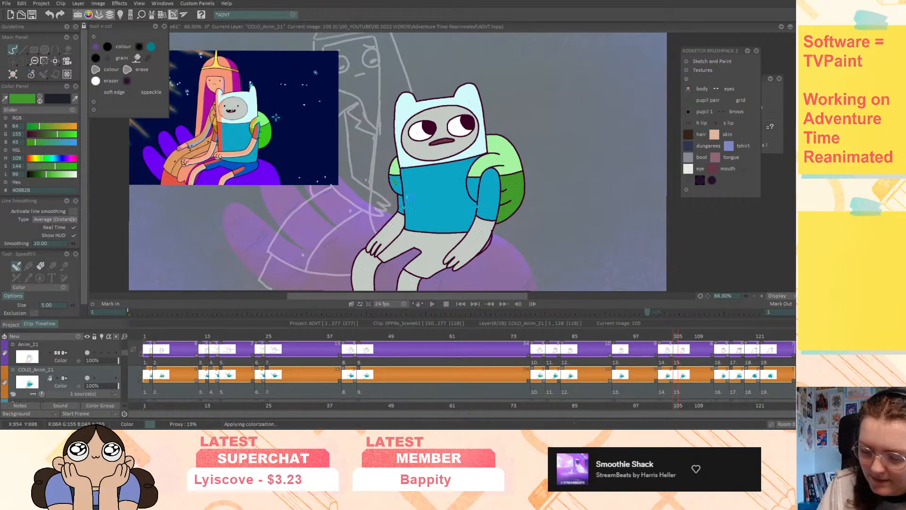
pyautogui.press('Right')
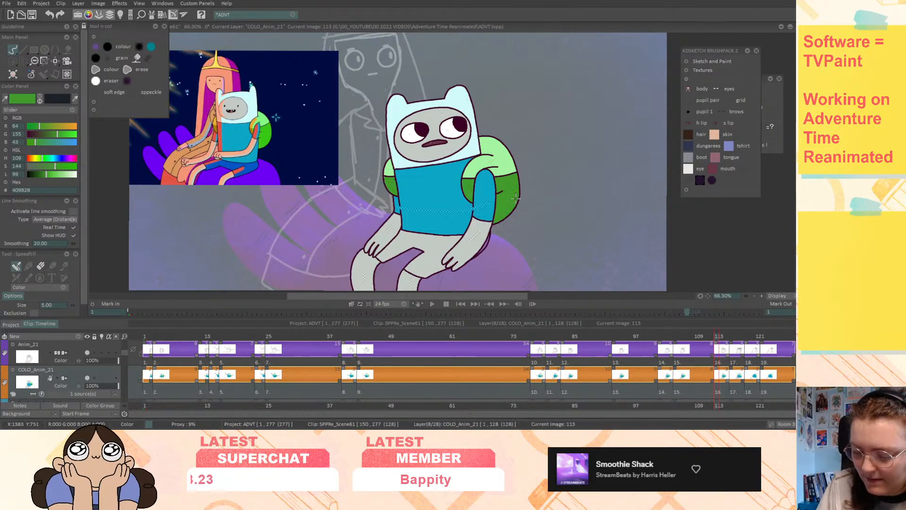
# - Fill the lower backpack areas, including the gridded bulge on the distorted drawing, with dark green on drawings 17 to 19
pyautogui.press('Right')
pyautogui.moveTo(475, 194); pyautogui.dragTo(501, 186)
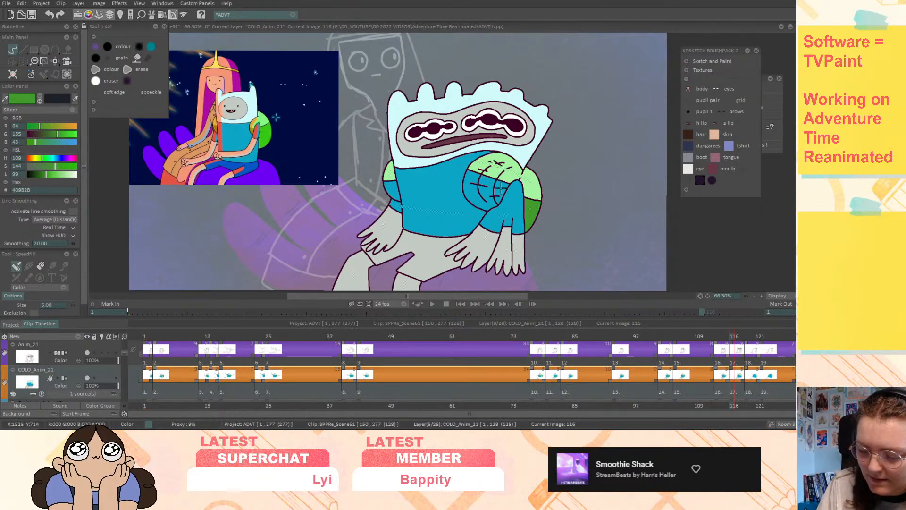
pyautogui.moveTo(390, 185); pyautogui.dragTo(395, 193)
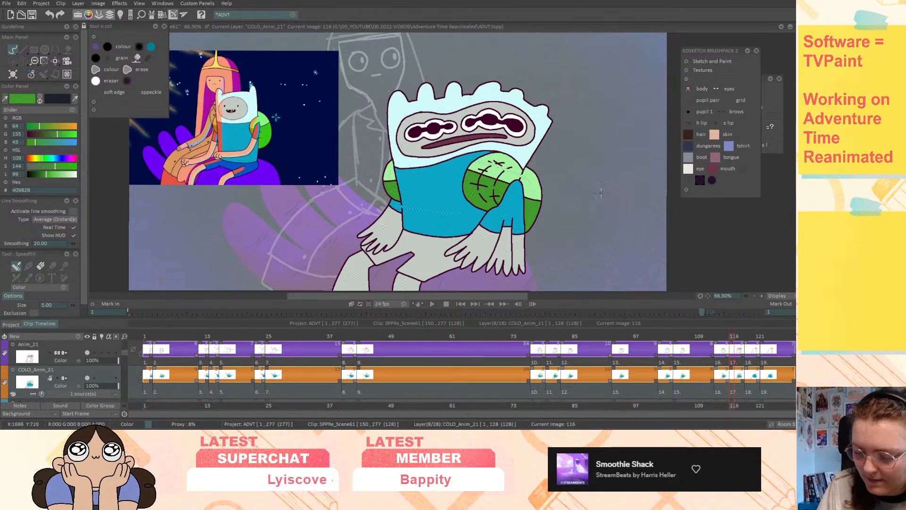
pyautogui.press('Right')
pyautogui.moveTo(533, 214); pyautogui.dragTo(528, 220)
pyautogui.click(494, 192)
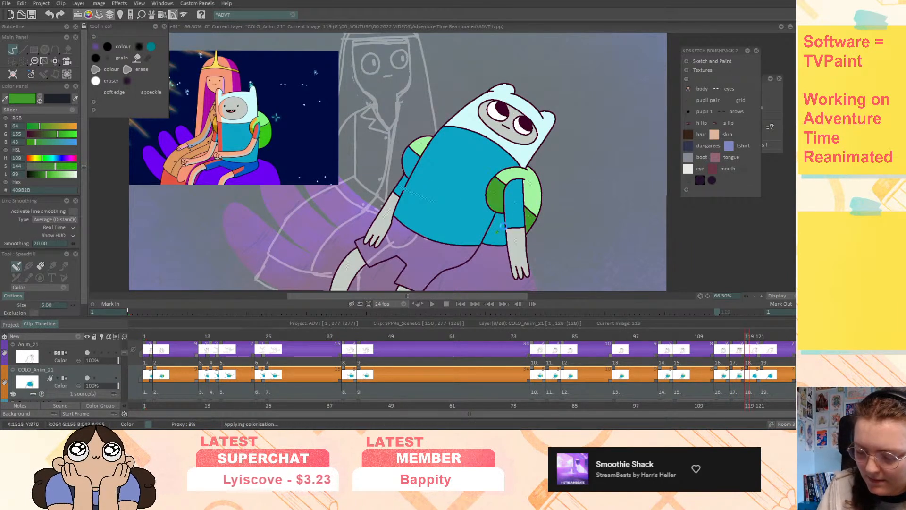
pyautogui.press('Left')
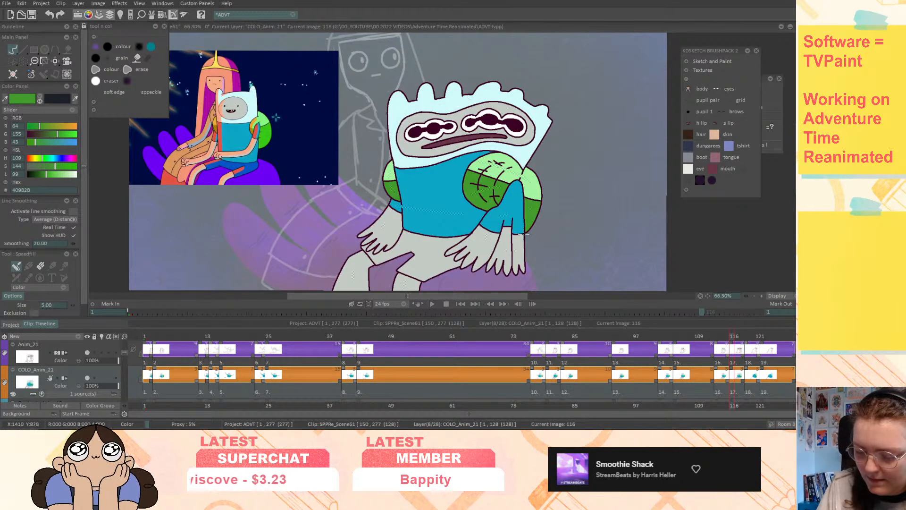
pyautogui.press('Right')
pyautogui.press('Right')
pyautogui.click(495, 198)
pyautogui.click(530, 220)
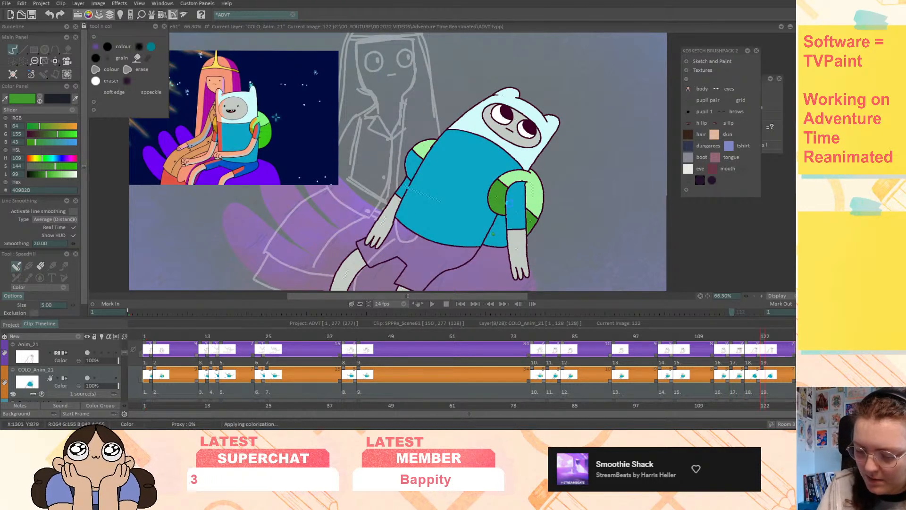
pyautogui.click(414, 163)
pyautogui.press('Right')
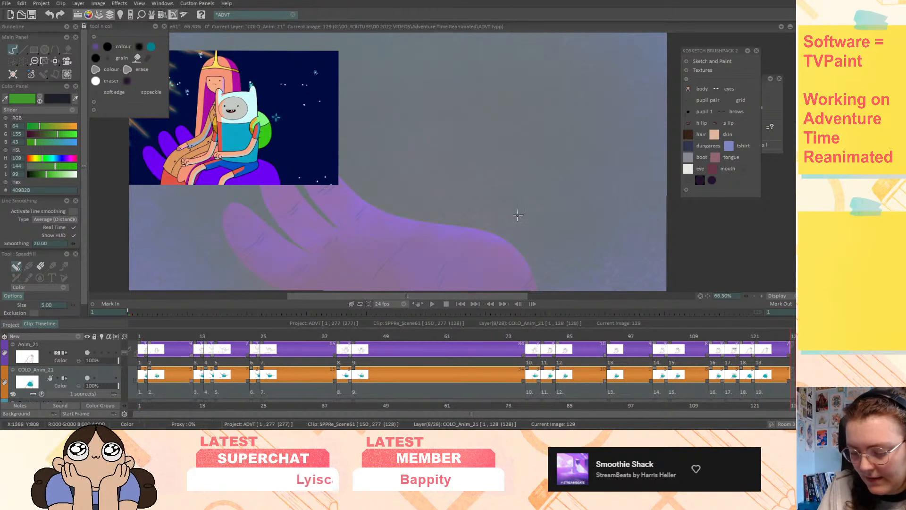
pyautogui.press('Left')
# - Sample the shorts blue 1457AE from the reference, fill the shorts on drawings 19 to 17, and apply the fill to drawings 1 to 16
pyautogui.moveTo(592, 245); pyautogui.dragTo(559, 195)
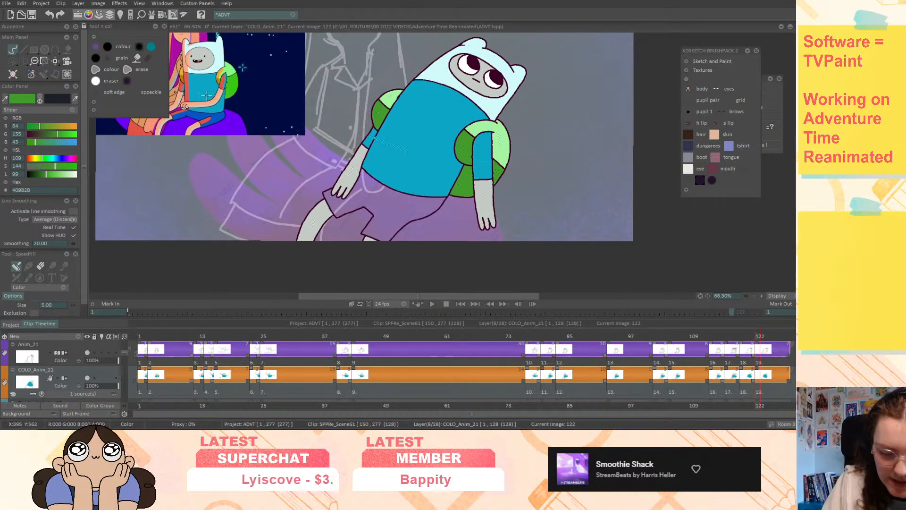
pyautogui.click(221, 124)
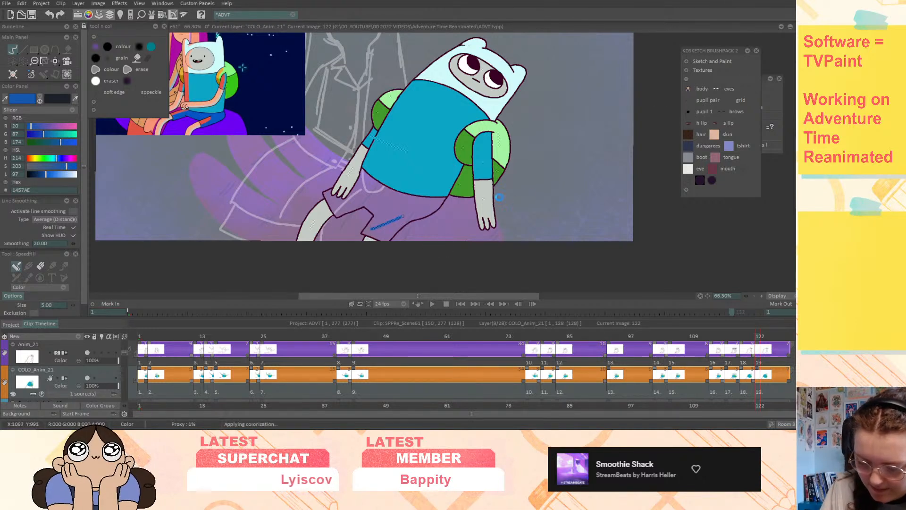
pyautogui.press('Left')
pyautogui.moveTo(380, 222); pyautogui.dragTo(391, 212)
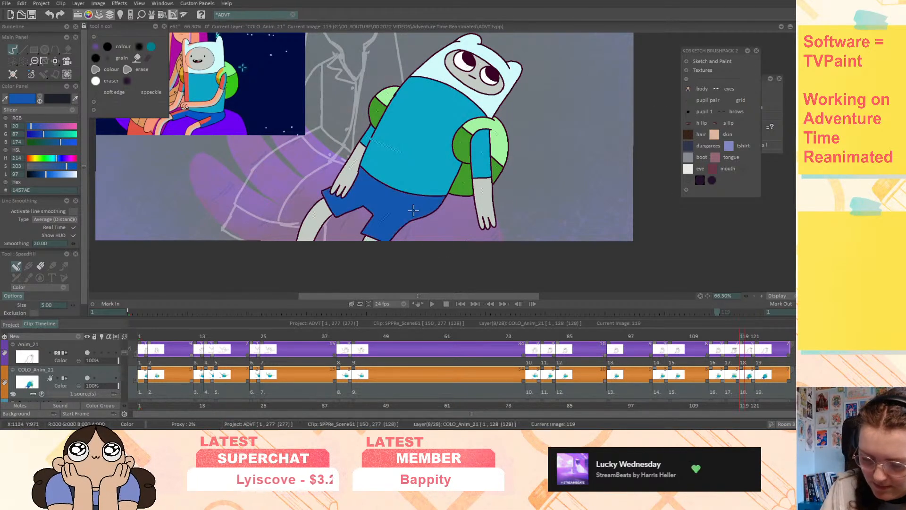
pyautogui.press('Left')
pyautogui.click(390, 193)
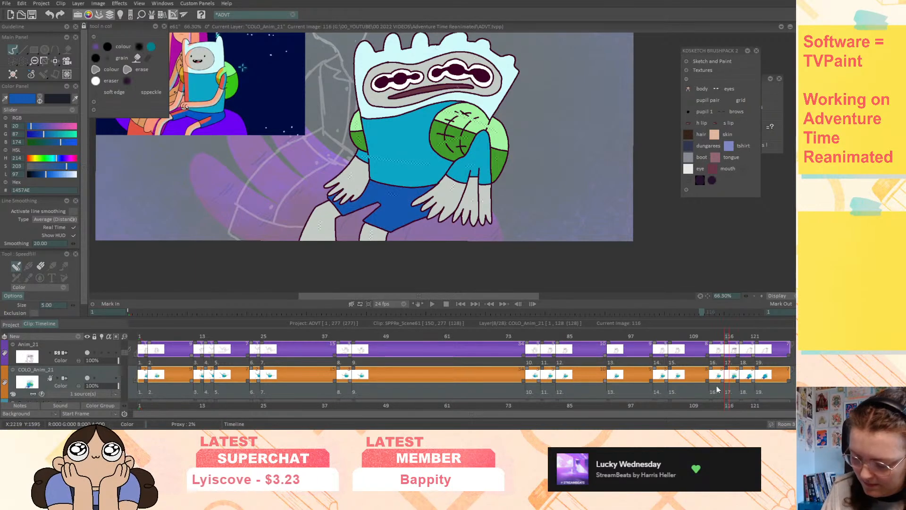
pyautogui.moveTo(716, 390); pyautogui.dragTo(109, 383)
pyautogui.press('Return')
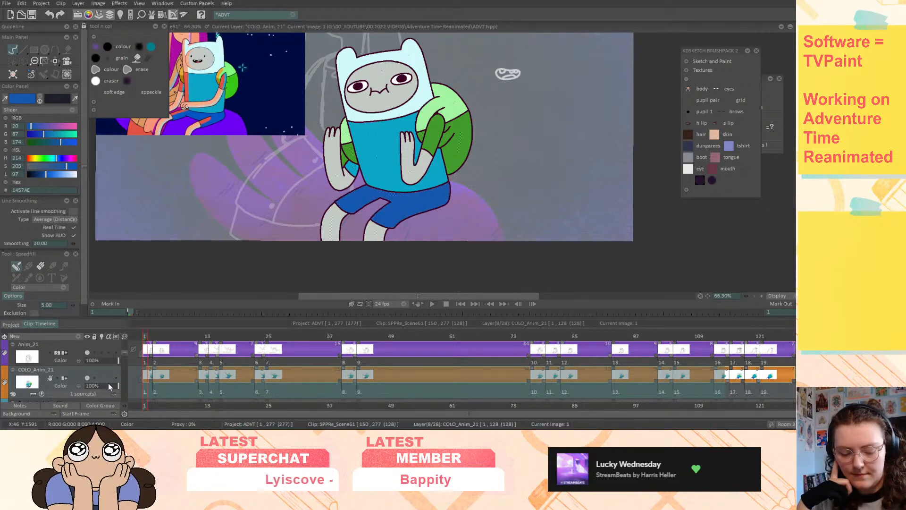
# - Step through drawings 1 to 10 to examine the blue fill of the shorts
pyautogui.press('Right')
pyautogui.press('Right')
pyautogui.press('Right')
pyautogui.press('Right')
pyautogui.press('Right')
pyautogui.press('Right')
pyautogui.press('Right')
pyautogui.press('Right')
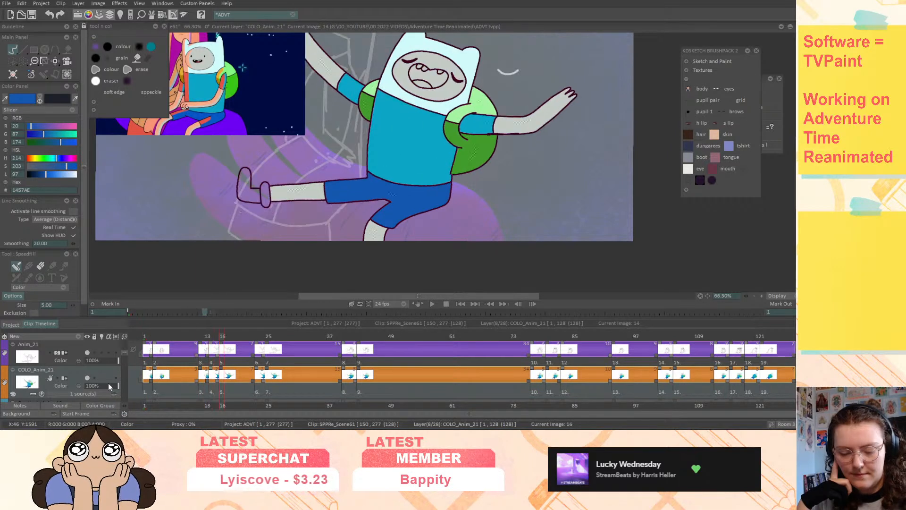
pyautogui.press('Right')
pyautogui.press('Right')
pyautogui.press('Right')
pyautogui.press('Right')
pyautogui.press('Right')
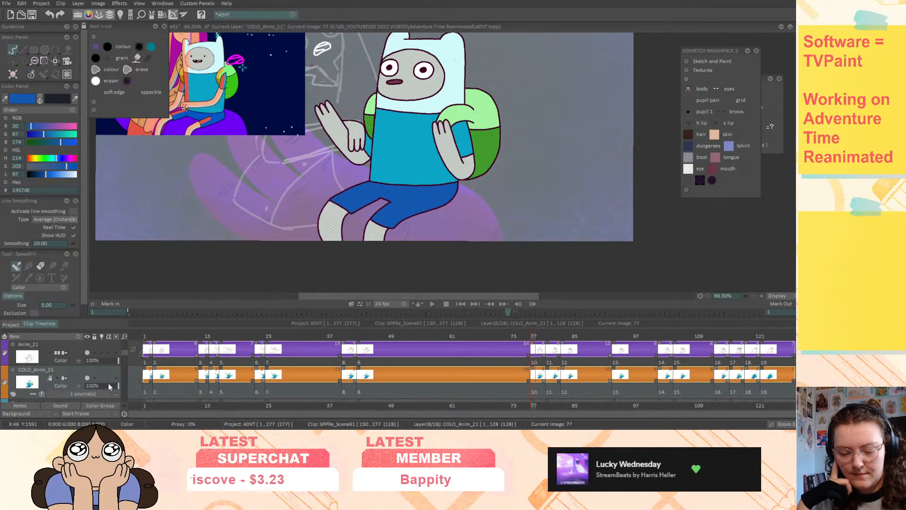
# - Fill the small part of the shorts showing behind the forearm with blue 1457AE on drawings 13 to 16
pyautogui.press('Right')
pyautogui.press('Right')
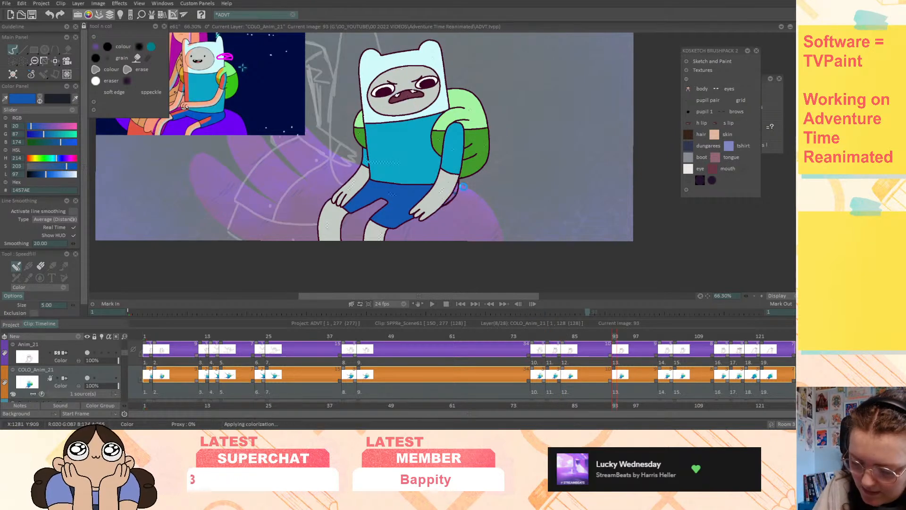
pyautogui.press('Right')
pyautogui.press('Right')
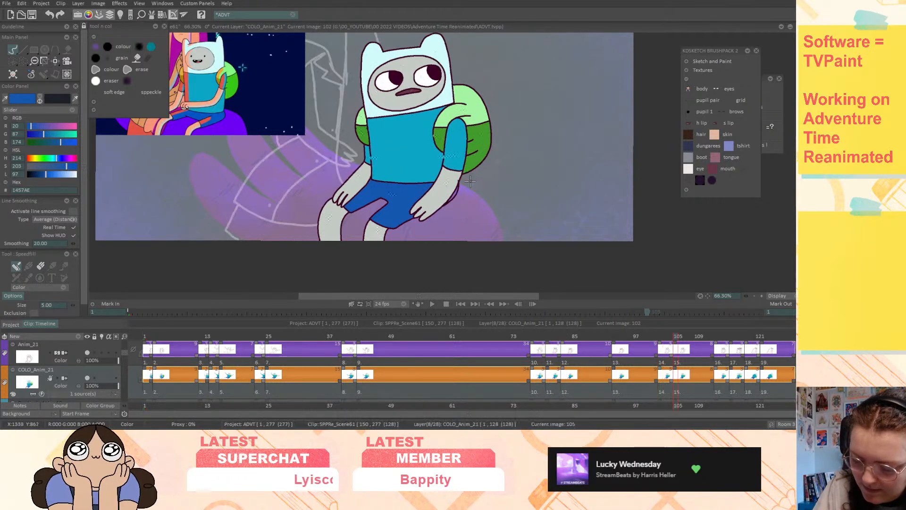
pyautogui.press('Right')
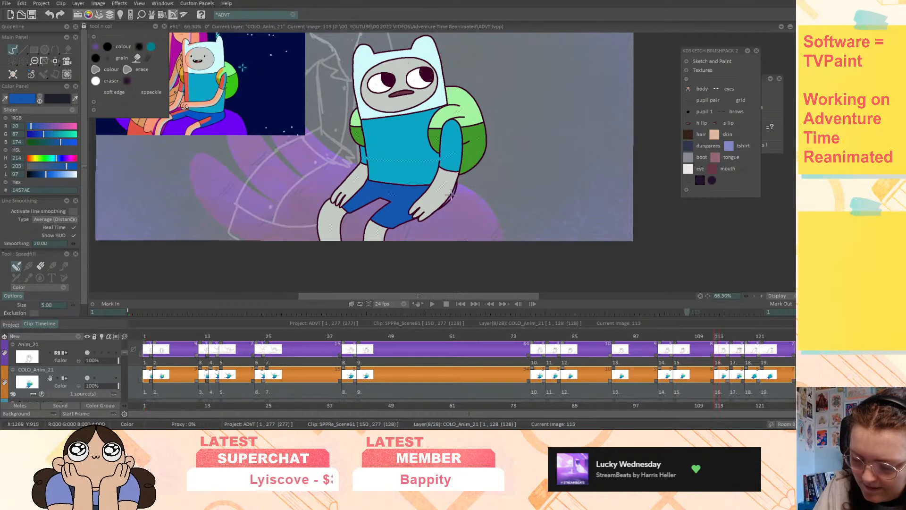
pyautogui.press('Right')
pyautogui.press('Right')
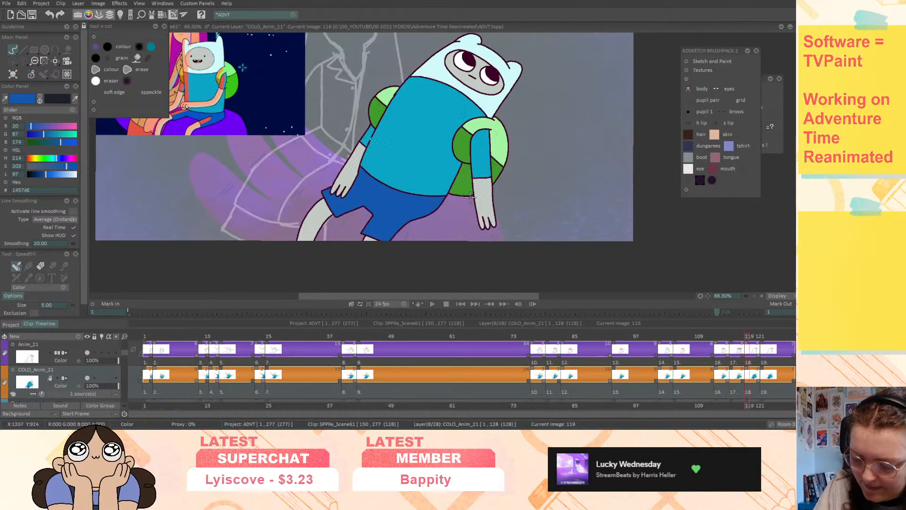
# - Go back through the drawings to the start of the layer to check the shorts, sleeves and backpack fills
pyautogui.press('Left')
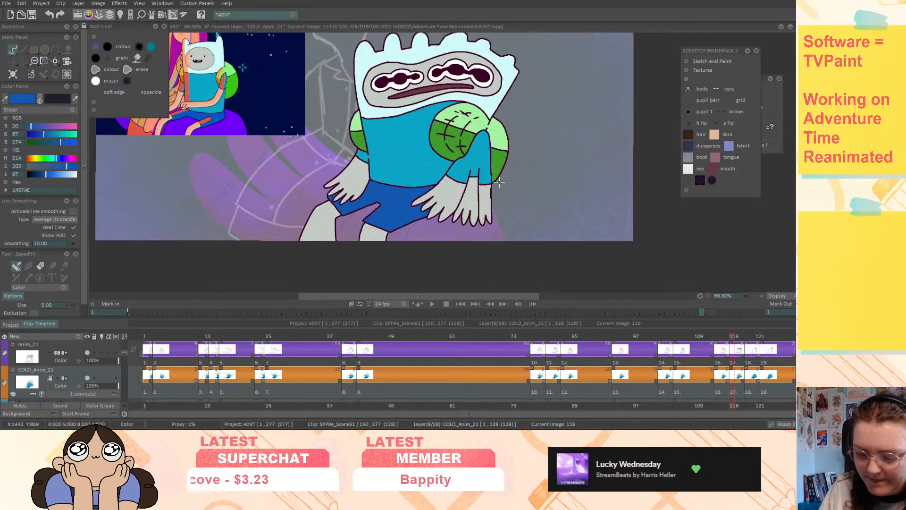
pyautogui.press('Left')
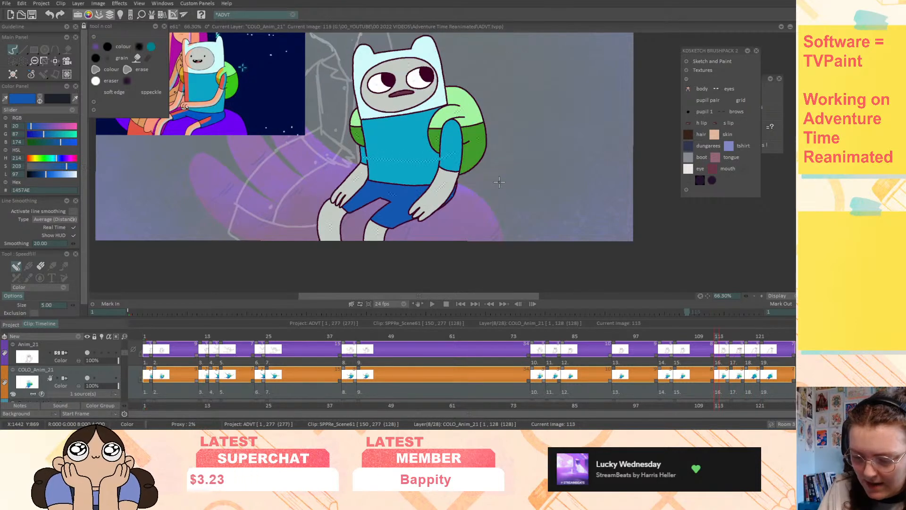
pyautogui.press('Left')
pyautogui.press('Left')
pyautogui.press('Left')
pyautogui.press('Left')
pyautogui.press('Left')
pyautogui.press('Left')
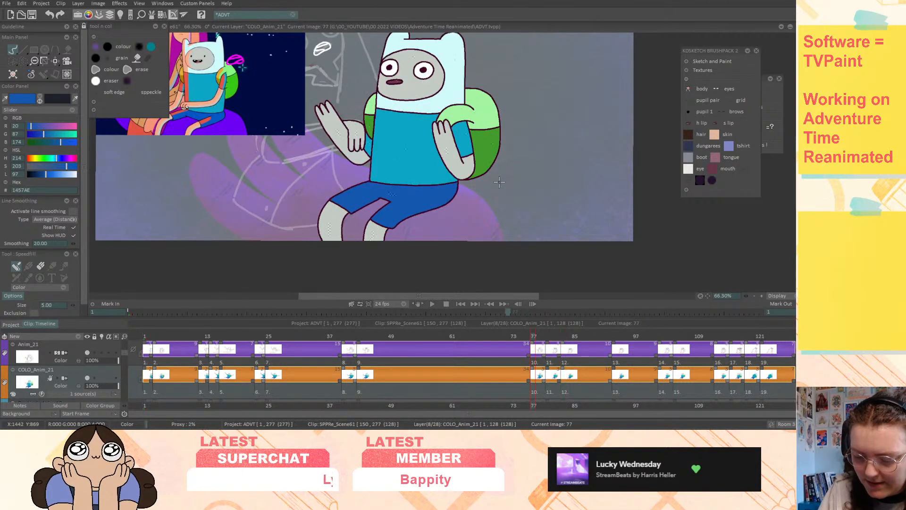
pyautogui.press('Left')
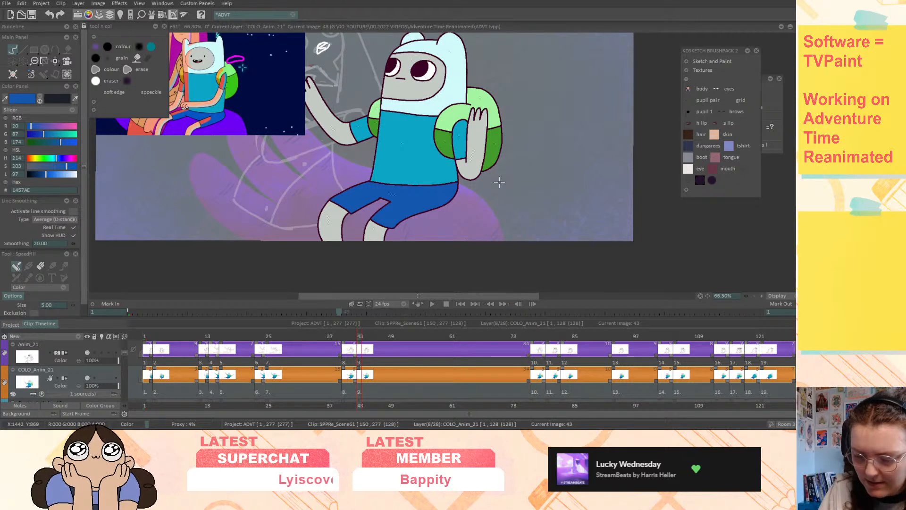
pyautogui.press('Left')
pyautogui.press('Left')
pyautogui.press('Left')
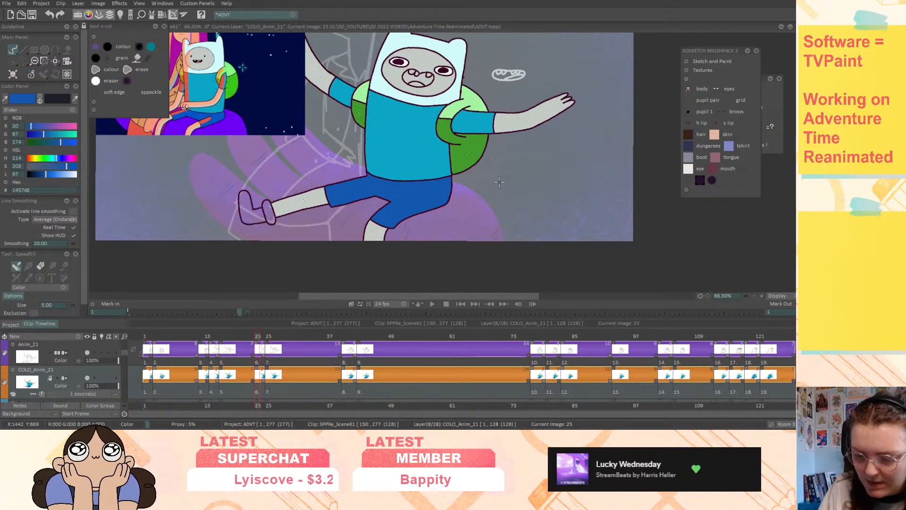
pyautogui.press('Left')
pyautogui.press('Left')
pyautogui.press('Left')
pyautogui.press('Left')
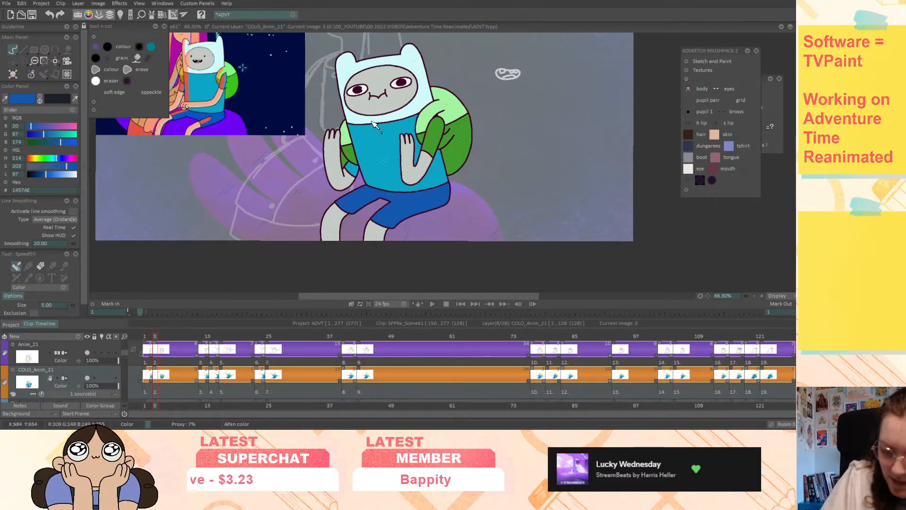
# - Sample the shirt blue 0CA5C5 and refill the green sleeve with it on drawing 1
pyautogui.click(439, 177)
pyautogui.press('Left')
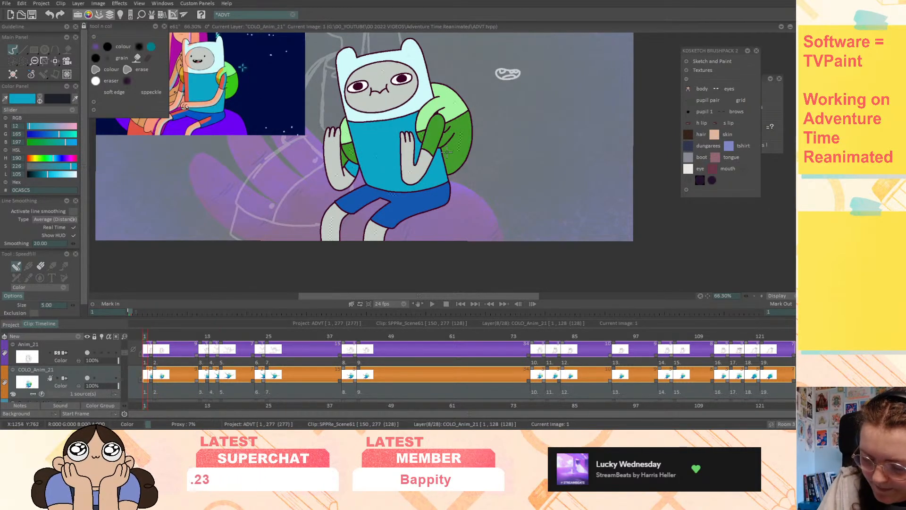
pyautogui.click(435, 157)
# - Flip through all the drawings on COLO_Anim_21 to check the sleeve, backpack and shorts colours for consistency
pyautogui.press('Right')
pyautogui.press('Right')
pyautogui.press('Right')
pyautogui.press('Right')
pyautogui.press('Right')
pyautogui.press('Right')
pyautogui.press('Right')
pyautogui.press('Right')
pyautogui.press('Right')
pyautogui.press('Right')
pyautogui.press('Right')
pyautogui.press('Right')
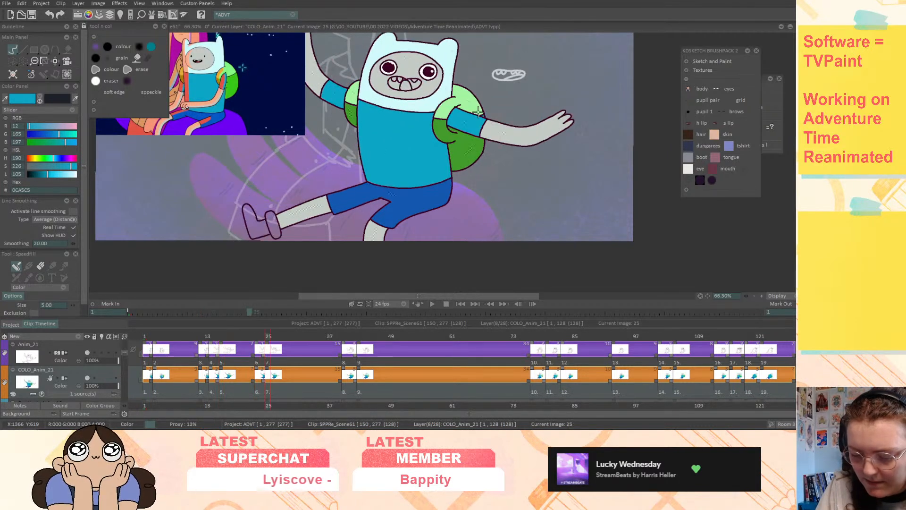
pyautogui.press('Right')
pyautogui.press('Right')
pyautogui.press('Right')
pyautogui.press('Right')
pyautogui.press('Right')
pyautogui.press('Right')
pyautogui.press('Right')
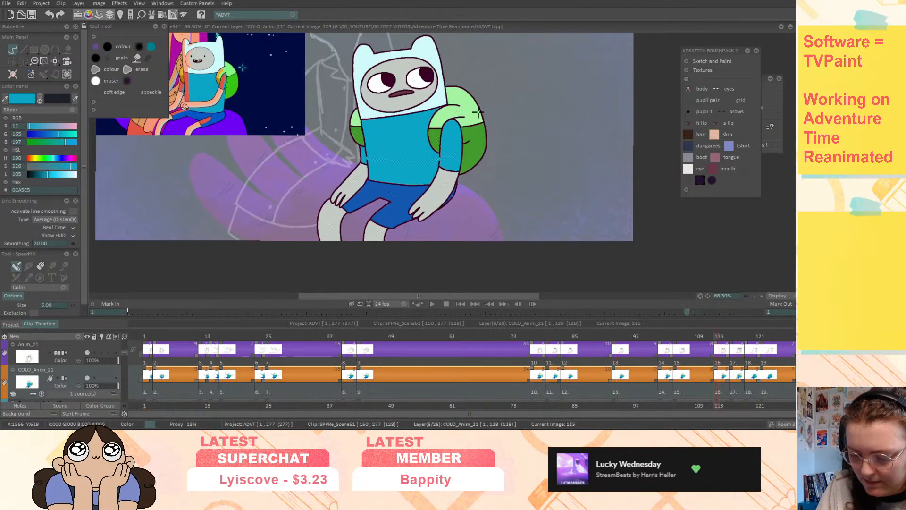
pyautogui.press('Left')
pyautogui.press('Left')
pyautogui.press('Left')
pyautogui.press('Left')
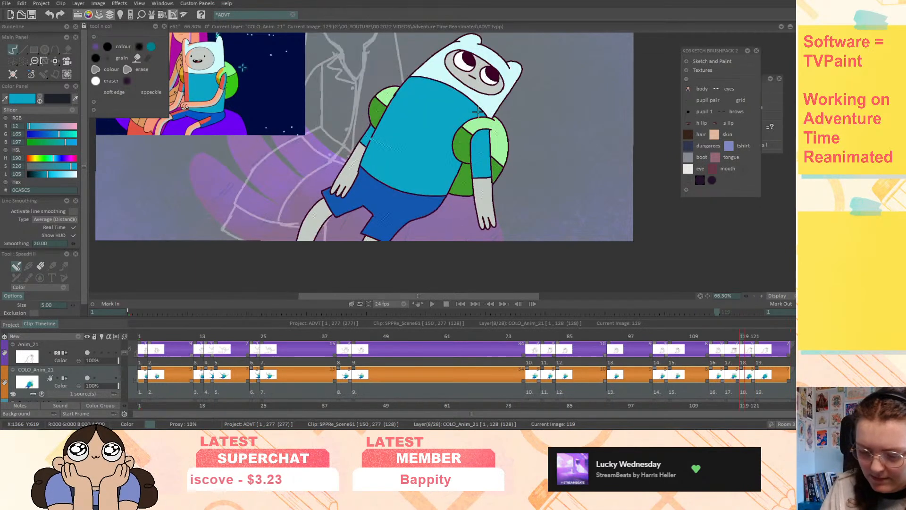
# - Convert the COLO_Anim_21 colouring layer into a regular animation layer with Make Anim
pyautogui.rightClick(78, 373)
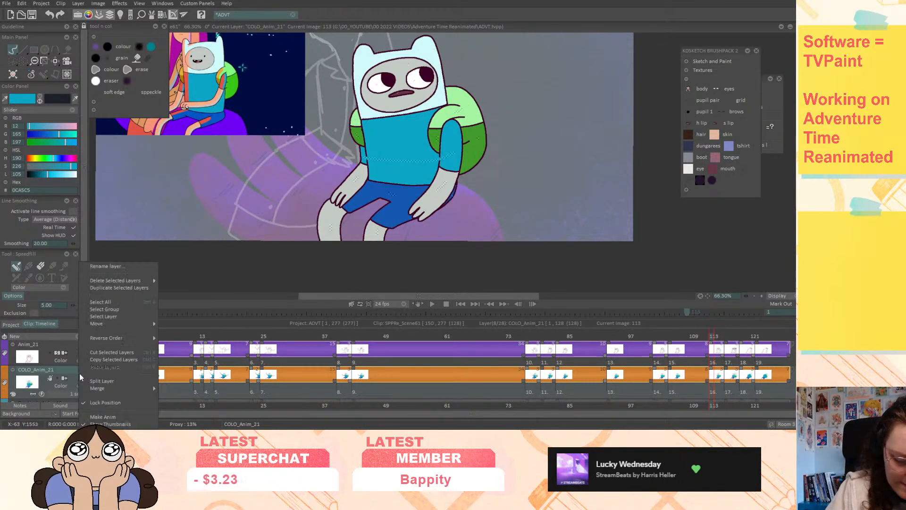
pyautogui.click(117, 415)
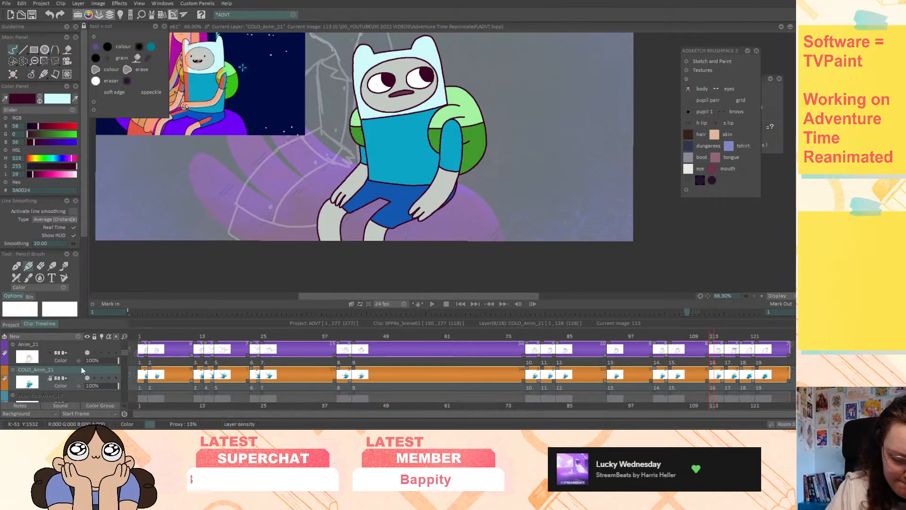
# - Set the paint bucket to erase mode with Above as its fill source
pyautogui.press('f')
pyautogui.press('e')
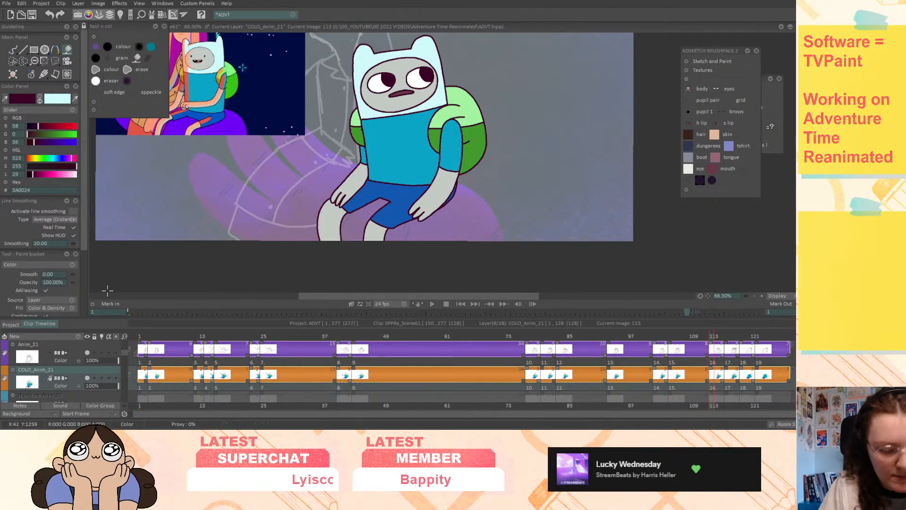
pyautogui.click(58, 299)
pyautogui.click(88, 306)
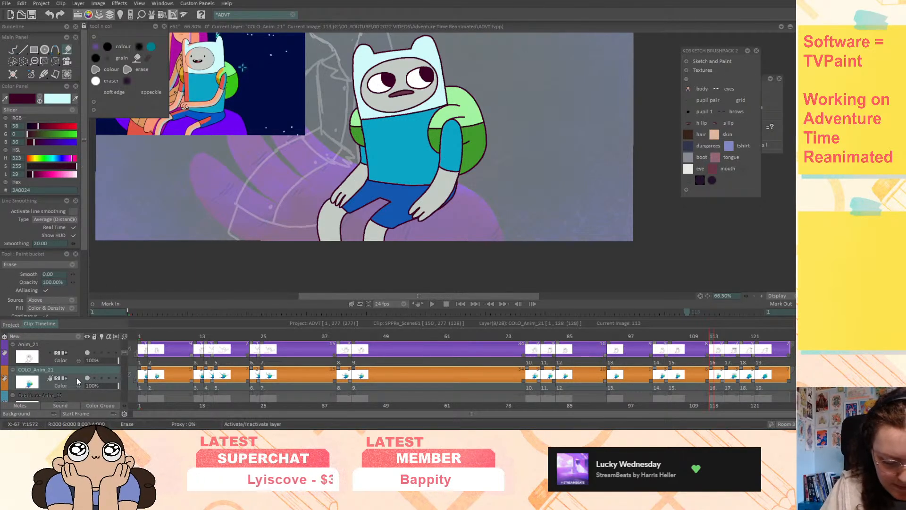
# - Flip through the COLO_Anim_21 drawings from 1 to 19 to check the gaps around the limbs and the fills
pyautogui.press('Home')
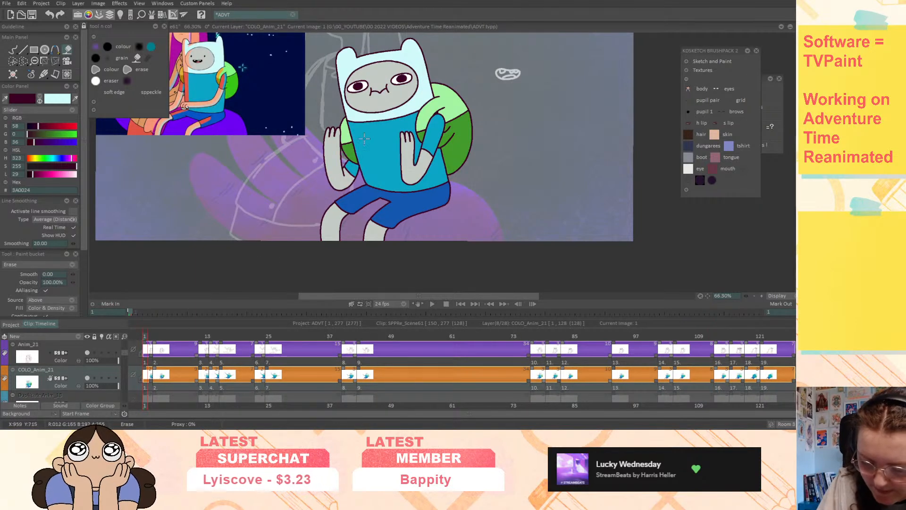
pyautogui.press('Right')
pyautogui.press('Right')
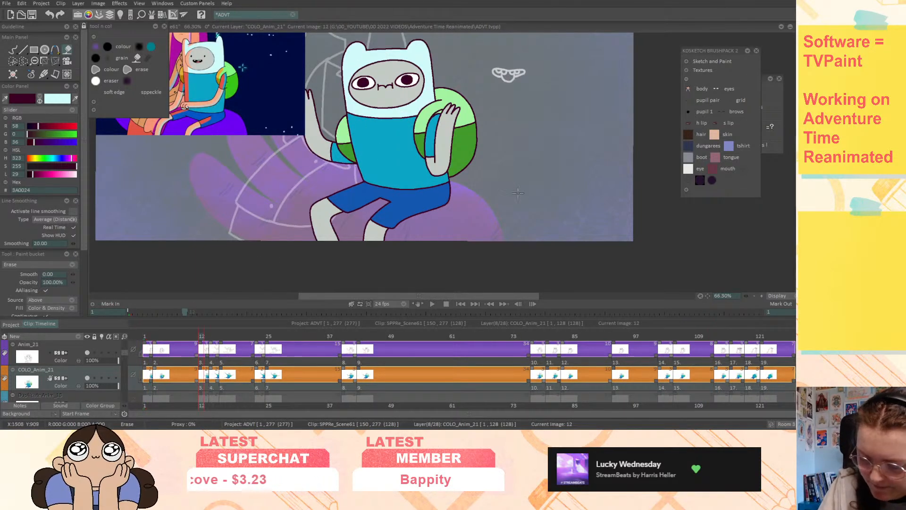
pyautogui.press('Left')
pyautogui.press('Left')
pyautogui.press('Right')
pyautogui.press('Right')
pyautogui.press('Right')
pyautogui.press('Right')
pyautogui.press('Right')
pyautogui.press('Right')
pyautogui.press('Right')
pyautogui.press('Right')
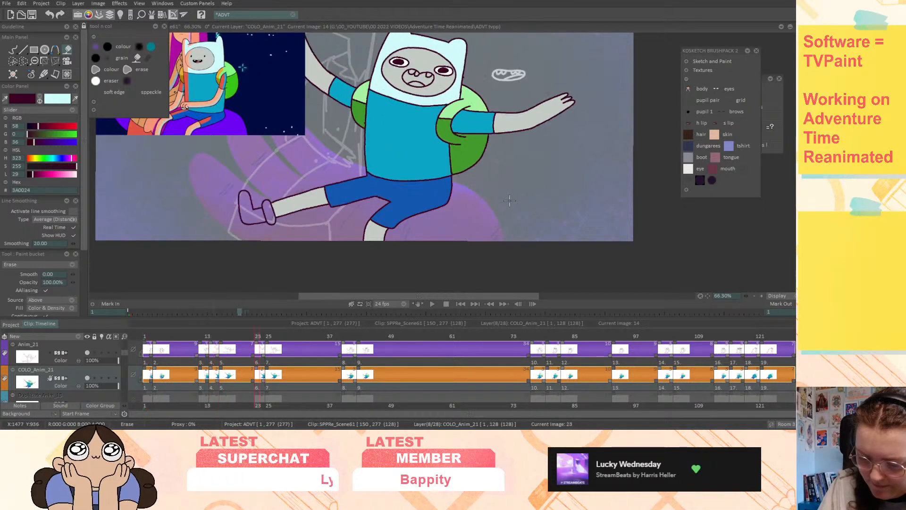
pyautogui.press('Right')
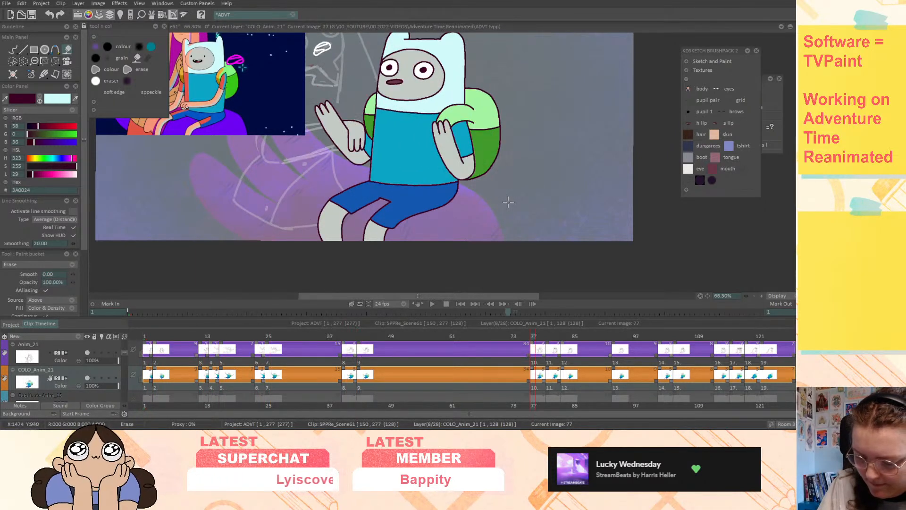
pyautogui.press('Right')
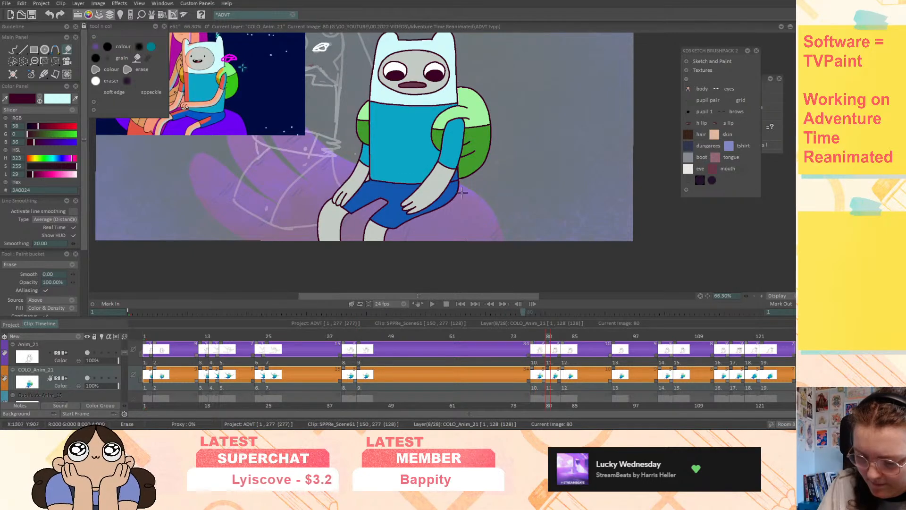
pyautogui.press('Left')
pyautogui.press('Right')
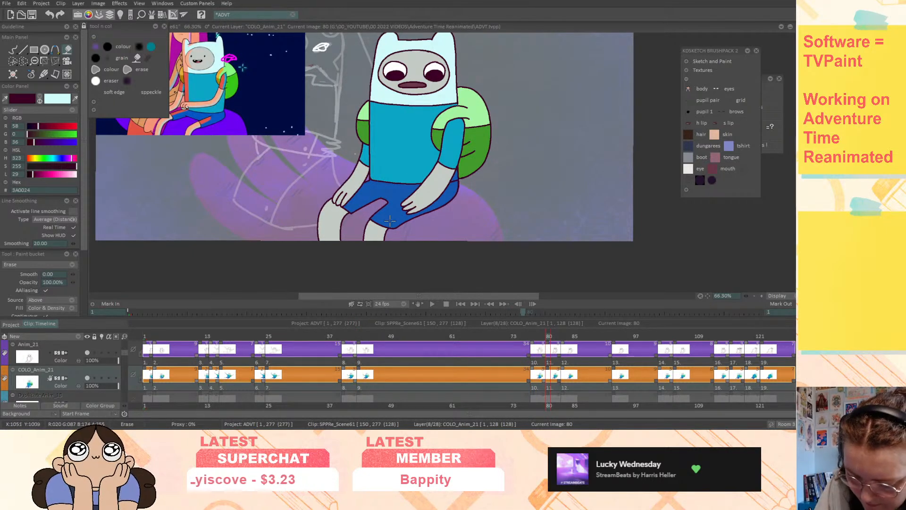
pyautogui.press('Right')
pyautogui.press('Right')
pyautogui.press('Right')
pyautogui.press('Right')
pyautogui.press('Right')
pyautogui.press('Right')
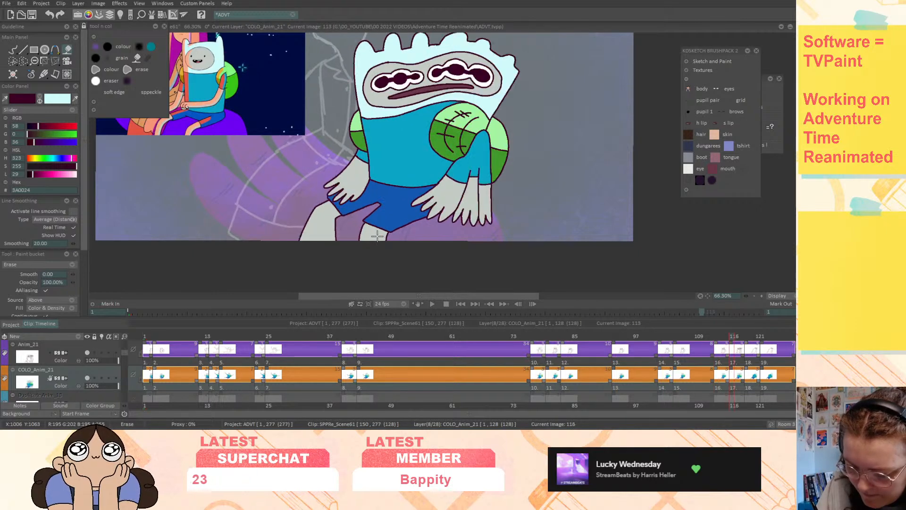
pyautogui.press('Right')
pyautogui.press('Right')
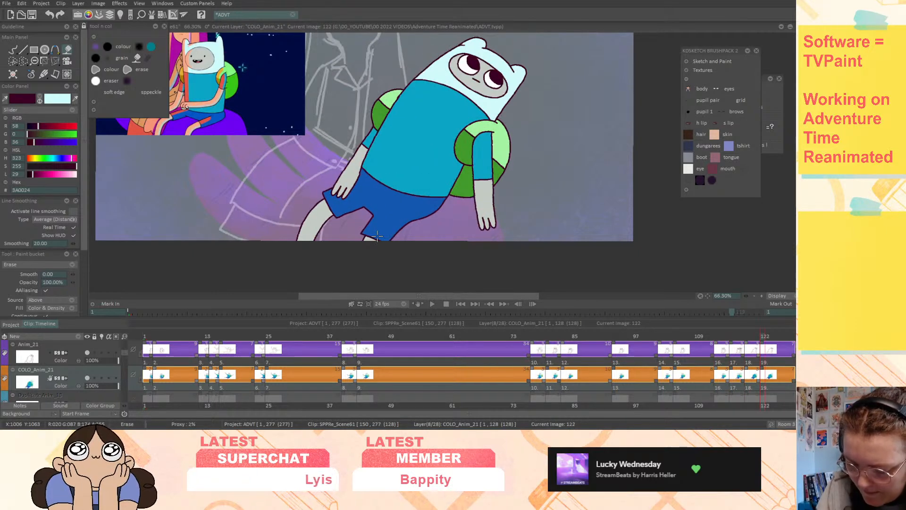
# - Switch off the thumbnails on the COLO_Anim_21 layer
pyautogui.rightClick(77, 373)
pyautogui.click(111, 417)
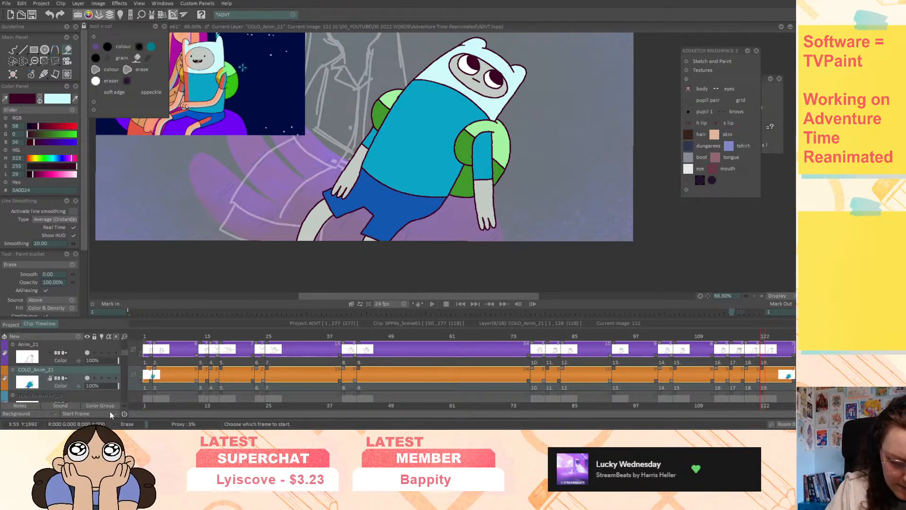
pyautogui.rightClick(77, 375)
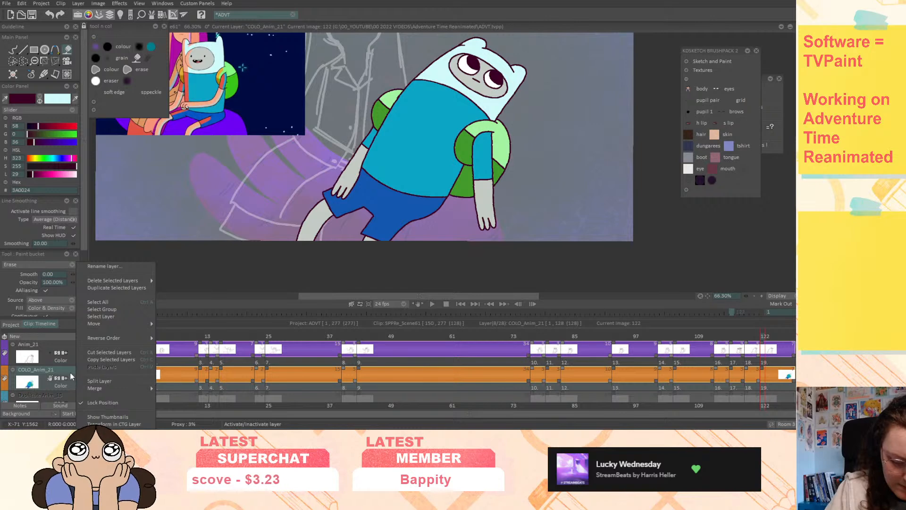
pyautogui.click(72, 373)
pyautogui.scroll(2, 125, 354)
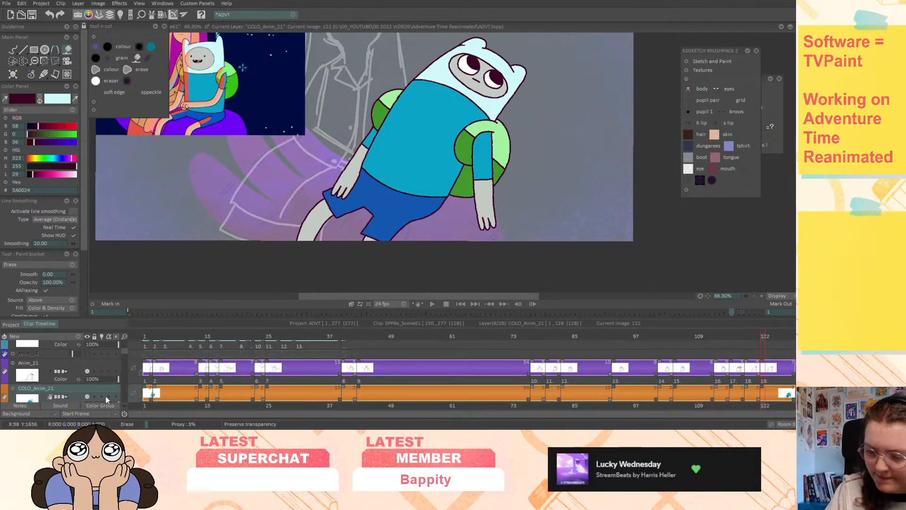
# - Undo the Make Anim conversion of the COLO_Anim_21 colouring layer
pyautogui.moveTo(597, 168); pyautogui.dragTo(614, 215, button='middle')
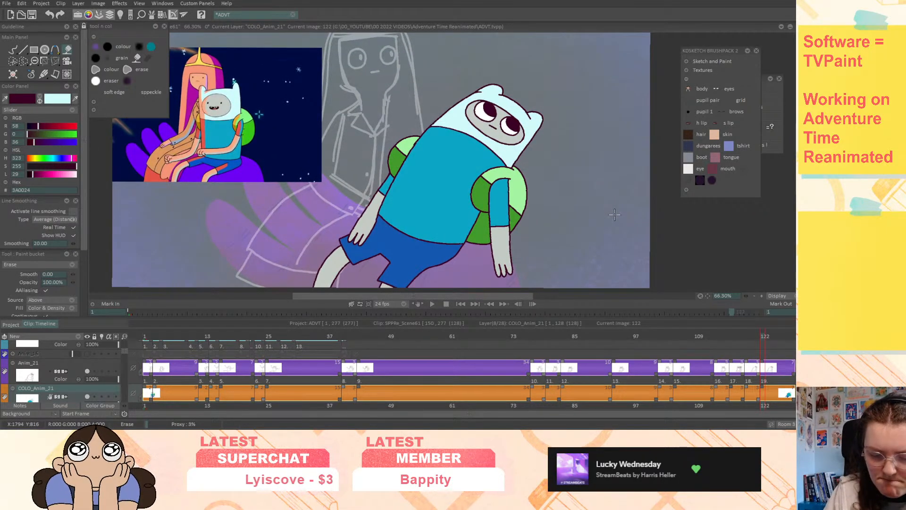
pyautogui.moveTo(746, 295); pyautogui.dragTo(730, 311)
pyautogui.moveTo(146, 337)
pyautogui.mouseDown()
pyautogui.moveTo(267, 338)
pyautogui.moveTo(144, 357)
pyautogui.moveTo(170, 343)
pyautogui.moveTo(294, 342)
pyautogui.moveTo(154, 336)
pyautogui.mouseUp()
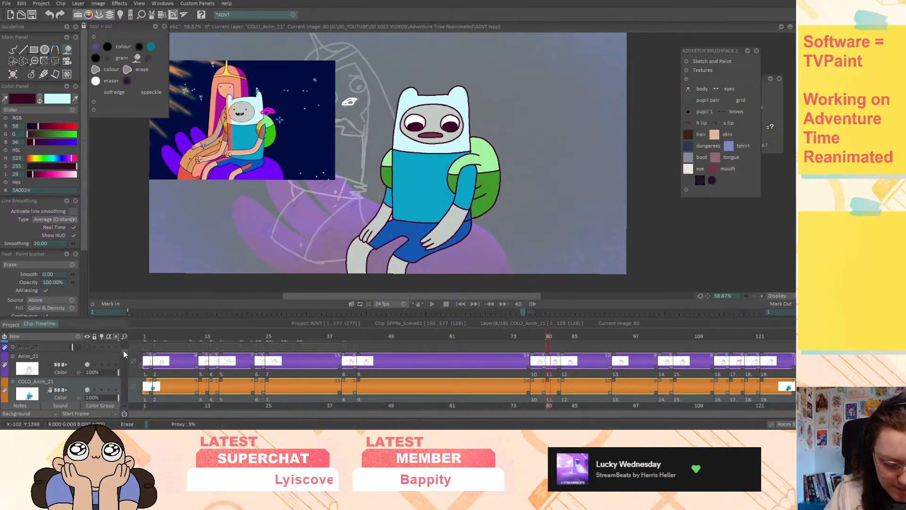
pyautogui.scroll(-1, 124, 352)
pyautogui.hotkey('ctrl', 'z')
pyautogui.hotkey('ctrl', 'z')
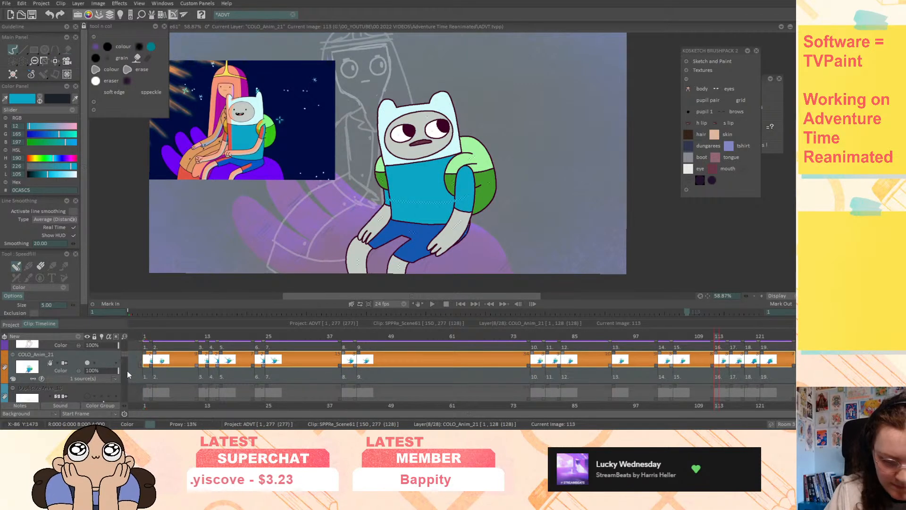
# - Sample the hat colour D1F9F9 and fill the sock cuff of the raised leg with it on drawings 4 to 7
pyautogui.click(160, 366)
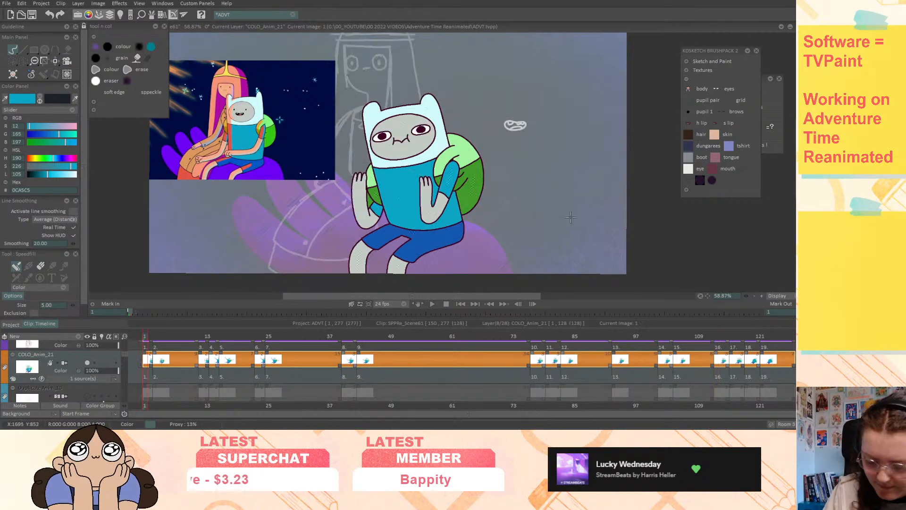
pyautogui.moveTo(580, 238); pyautogui.dragTo(526, 219, button='middle')
pyautogui.press('Right')
pyautogui.press('Right')
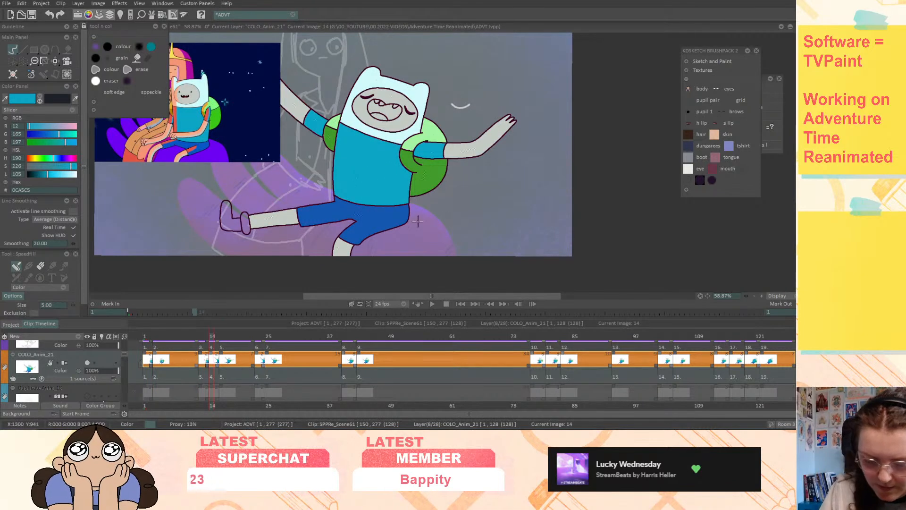
pyautogui.moveTo(217, 202); pyautogui.dragTo(302, 207, button='middle')
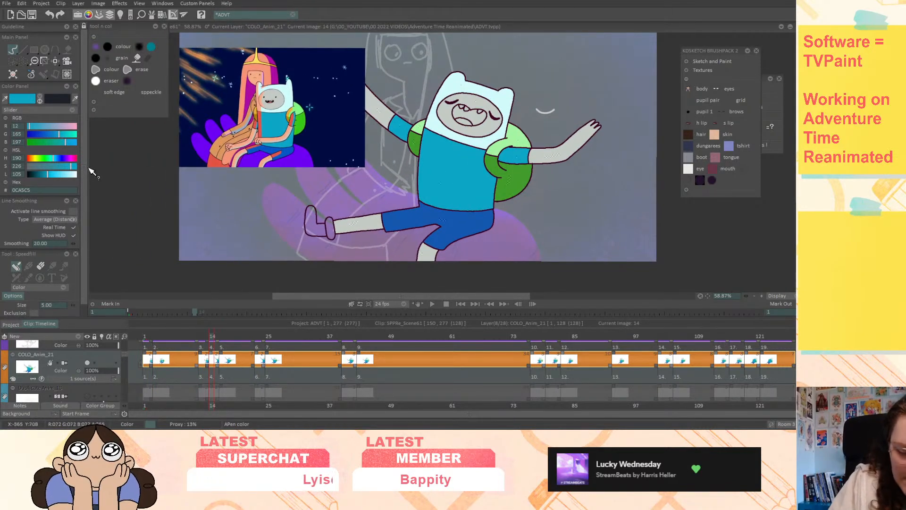
pyautogui.keyDown('ctrl'); pyautogui.click(458, 84); pyautogui.keyUp('ctrl')
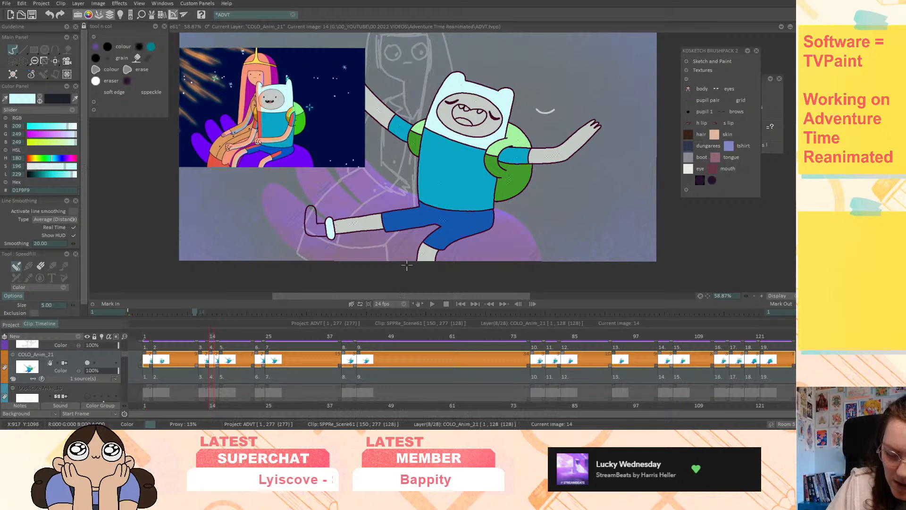
pyautogui.press('Right')
pyautogui.press('Right')
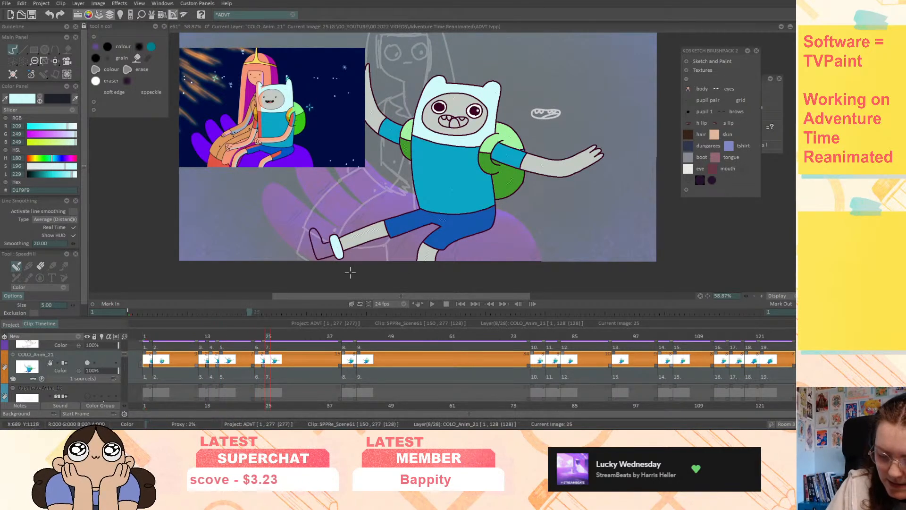
pyautogui.press('Right')
pyautogui.press('Right')
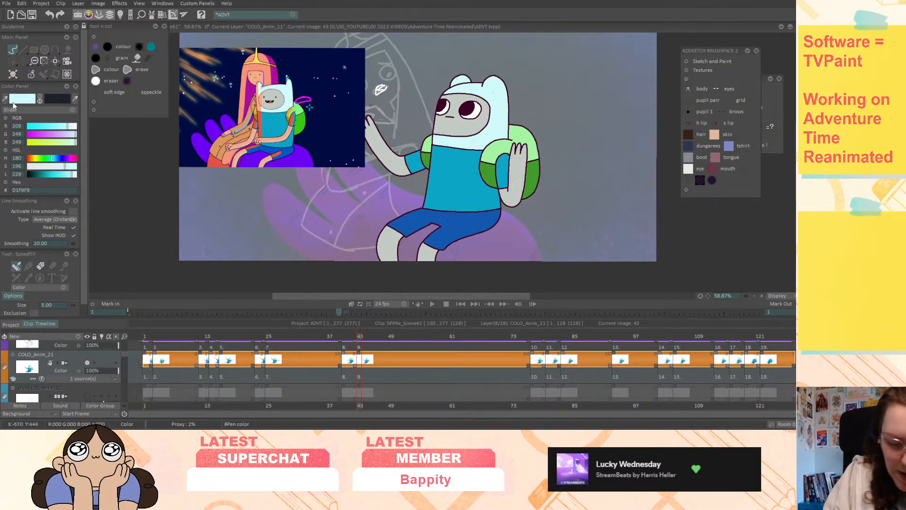
# - Sample the dark colour 3A0024 and fill the raised leg's shoe with it, working back from drawing 7 to 4
pyautogui.keyDown('ctrl'); pyautogui.click(468, 110); pyautogui.keyUp('ctrl')
pyautogui.press('Left')
pyautogui.moveTo(321, 250)
pyautogui.mouseDown()
pyautogui.moveTo(340, 265)
pyautogui.moveTo(333, 268)
pyautogui.mouseUp()
pyautogui.press('Left')
pyautogui.press('Left')
pyautogui.moveTo(319, 238); pyautogui.dragTo(337, 259)
pyautogui.press('Left')
pyautogui.moveTo(315, 213); pyautogui.dragTo(328, 232)
pyautogui.press('Left')
pyautogui.press('Left')
pyautogui.press('Left')
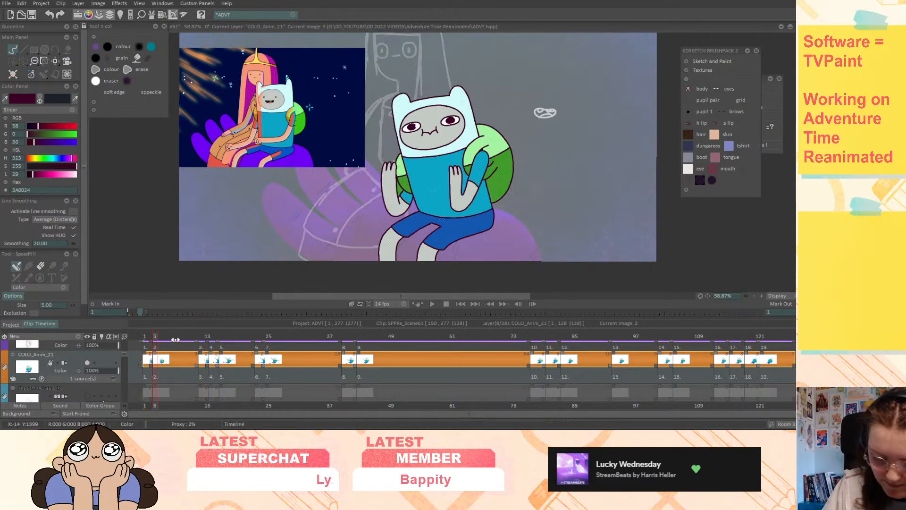
# - Convert COLO_Anim_21 into a regular animation layer with Make Anim and return to its first drawing
pyautogui.rightClick(77, 357)
pyautogui.click(98, 417)
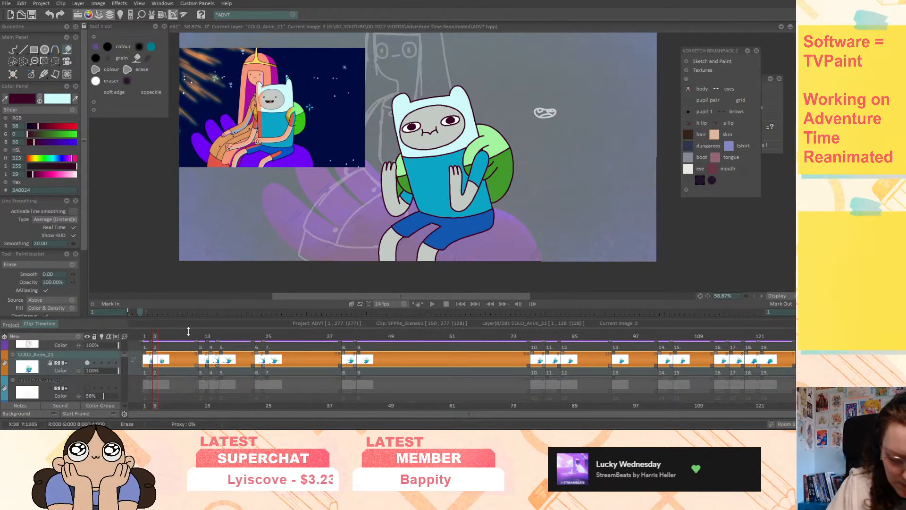
pyautogui.click(144, 336)
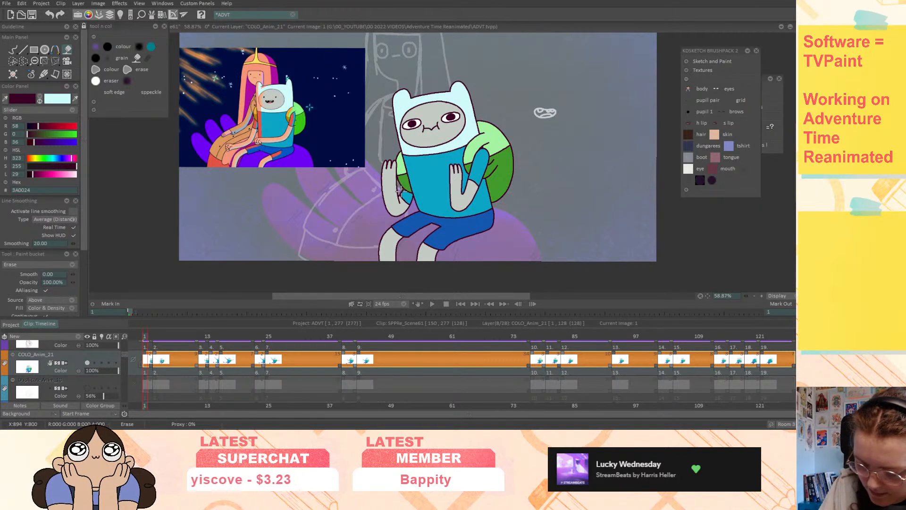
# - Flip through every COLO_Anim_21 drawing and play back the clip to review the finished character colours
pyautogui.press('Right')
pyautogui.press('Right')
pyautogui.press('Left')
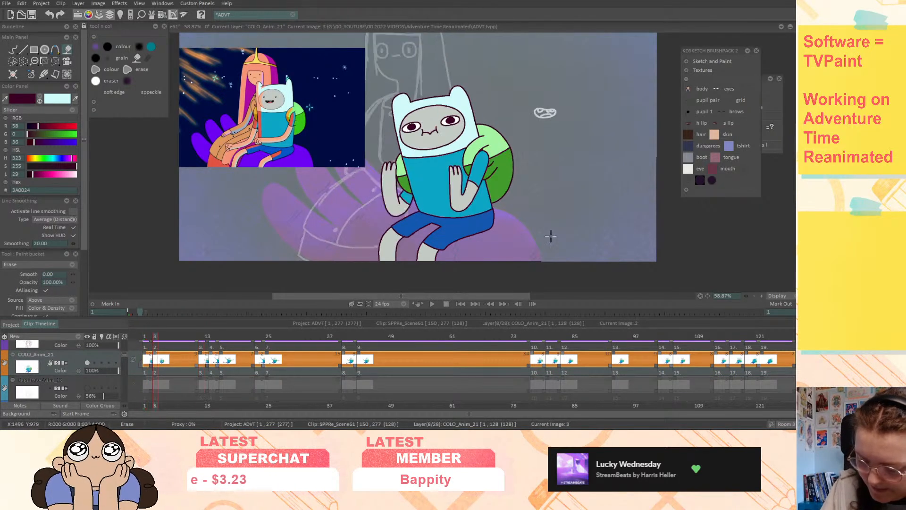
pyautogui.press('Left')
pyautogui.press('Right')
pyautogui.press('Right')
pyautogui.press('Right')
pyautogui.press('Right')
pyautogui.press('Right')
pyautogui.press('Right')
pyautogui.press('Right')
pyautogui.press('Right')
pyautogui.press('Right')
pyautogui.press('Right')
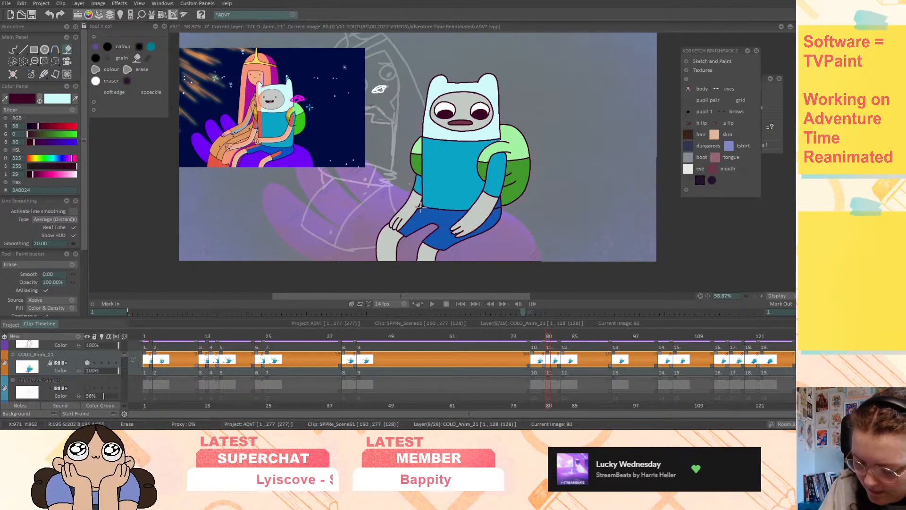
pyautogui.press('Right')
pyautogui.press('Right')
pyautogui.press('Right')
pyautogui.press('Right')
pyautogui.press('Right')
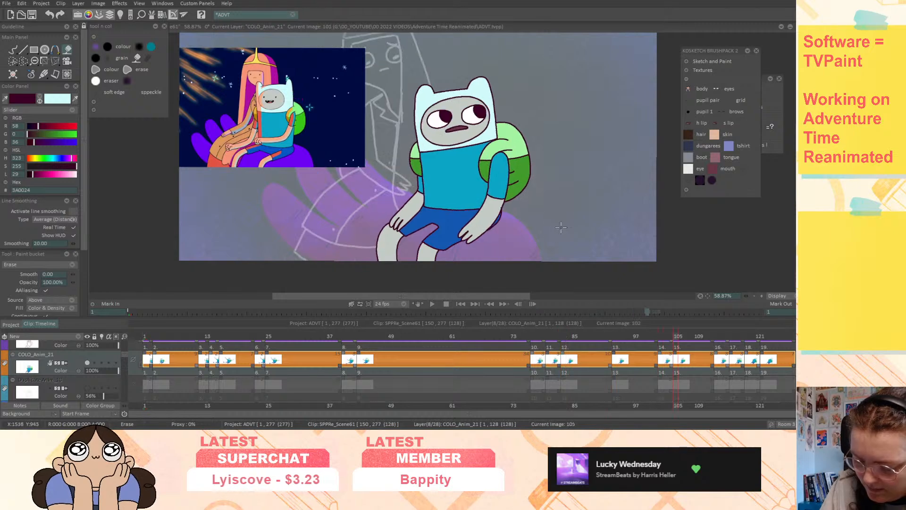
pyautogui.press('Right')
pyautogui.press('Right')
pyautogui.press('Right')
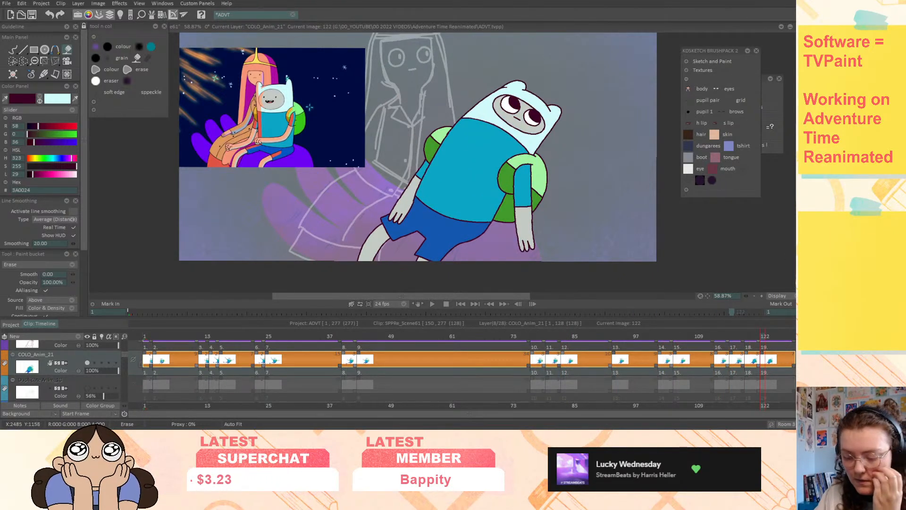
pyautogui.click(432, 304)
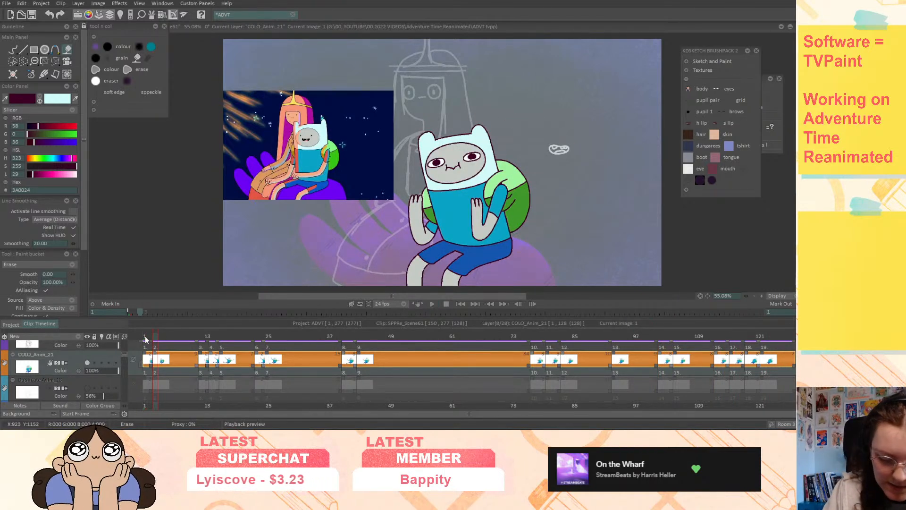
# - Create a colouring layer from the Duplicate Anim_15 mouth layer
pyautogui.scroll(3, 125, 352)
pyautogui.scroll(2, 127, 349)
pyautogui.click(86, 368)
pyautogui.click(86, 368)
pyautogui.click(80, 361)
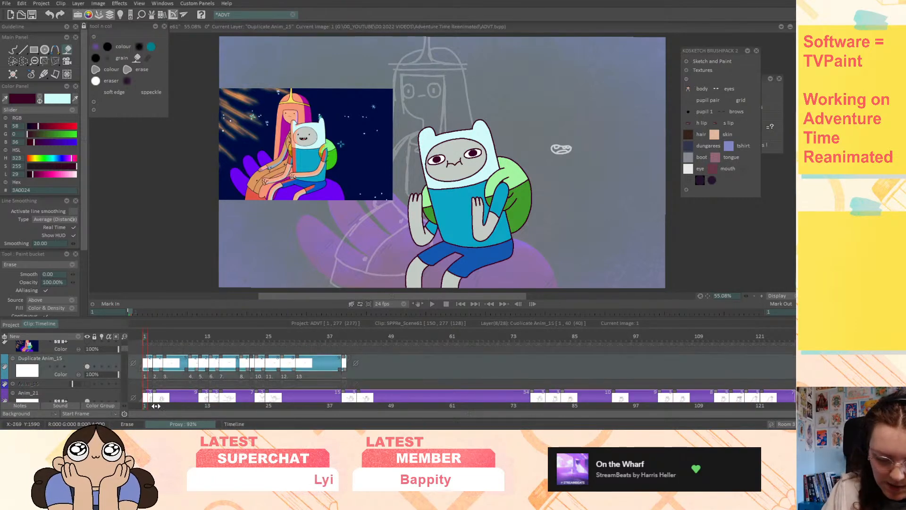
pyautogui.click(60, 336)
pyautogui.click(97, 356)
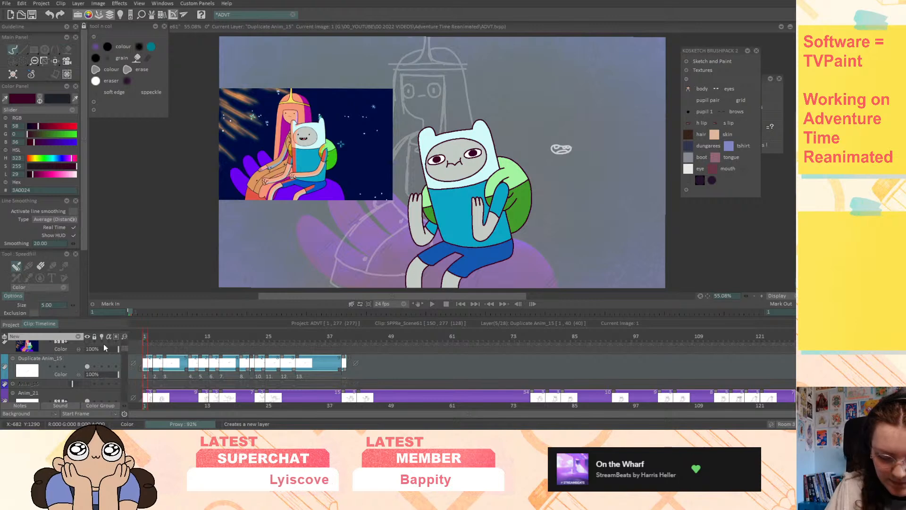
# - Fill the tongue with the tongue colour 926675 on drawings 3 and 4 of COLO_Duplicate Anim_15
pyautogui.moveTo(746, 296); pyautogui.dragTo(774, 298)
pyautogui.moveTo(708, 296); pyautogui.dragTo(608, 304)
pyautogui.press('Right')
pyautogui.press('Right')
pyautogui.press('Right')
pyautogui.press('Right')
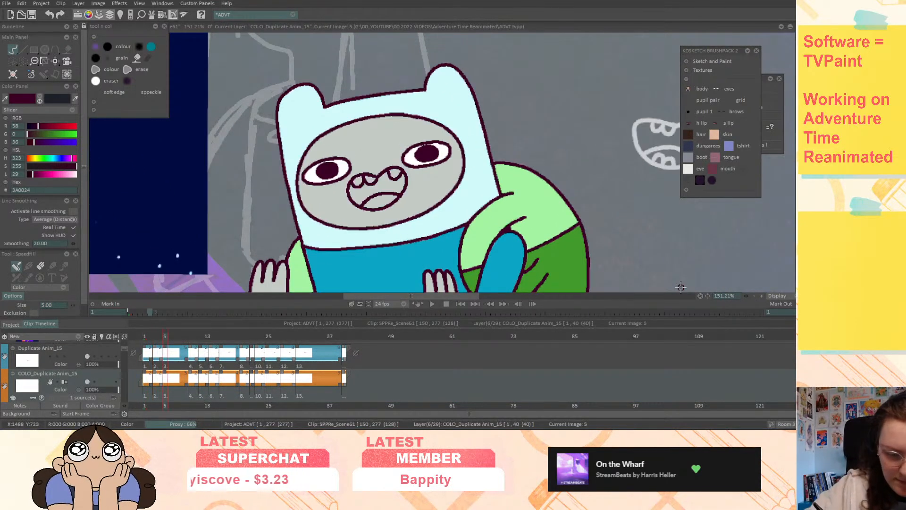
pyautogui.click(387, 201)
pyautogui.press('Right')
pyautogui.click(379, 191)
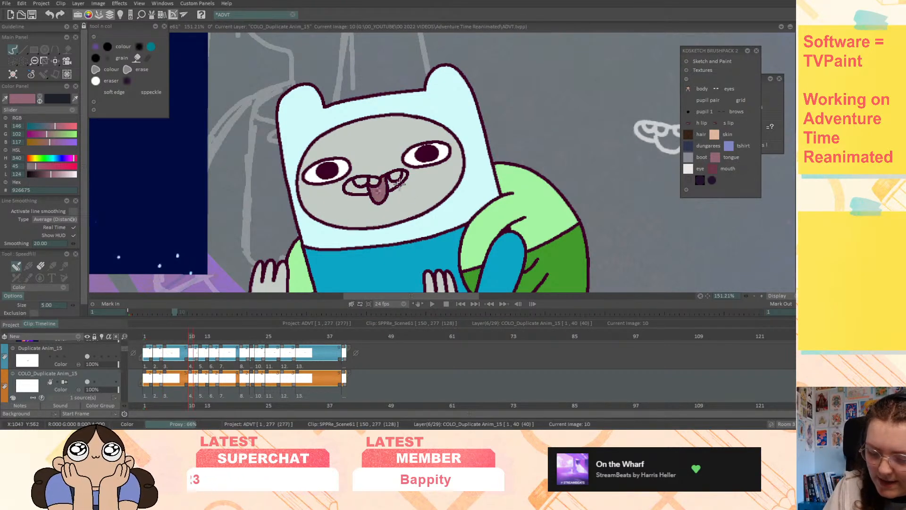
# - Fill the tongue with 926675 in the open mouths of drawings 6, 7, 9 and 10
pyautogui.press('Right')
pyautogui.press('Right')
pyautogui.click(463, 154)
pyautogui.press('Right')
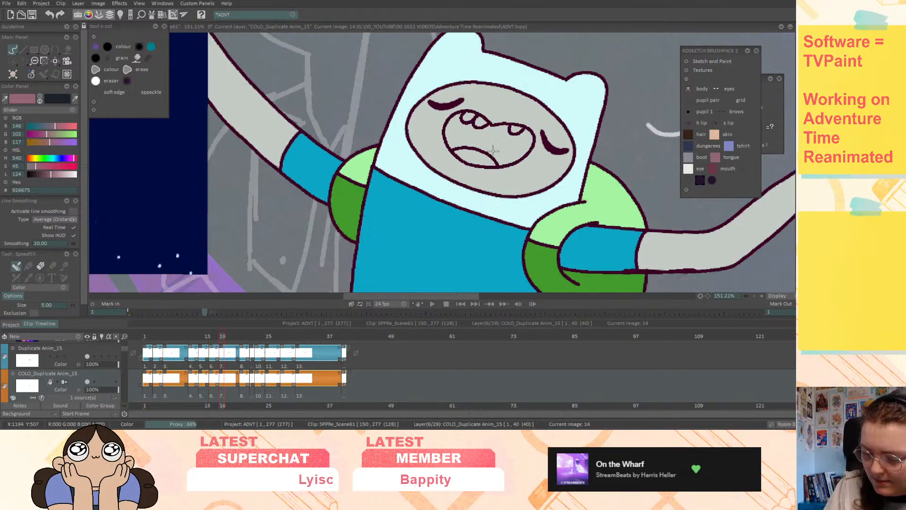
pyautogui.click(474, 159)
pyautogui.press('Right')
pyautogui.press('Right')
pyautogui.click(472, 158)
pyautogui.press('Right')
pyautogui.click(486, 158)
# - Fill the tongue with 926675 on drawings 11, 12 and 13 of the mouth colour layer
pyautogui.press('Right')
pyautogui.click(434, 162)
pyautogui.press('Right')
pyautogui.click(430, 159)
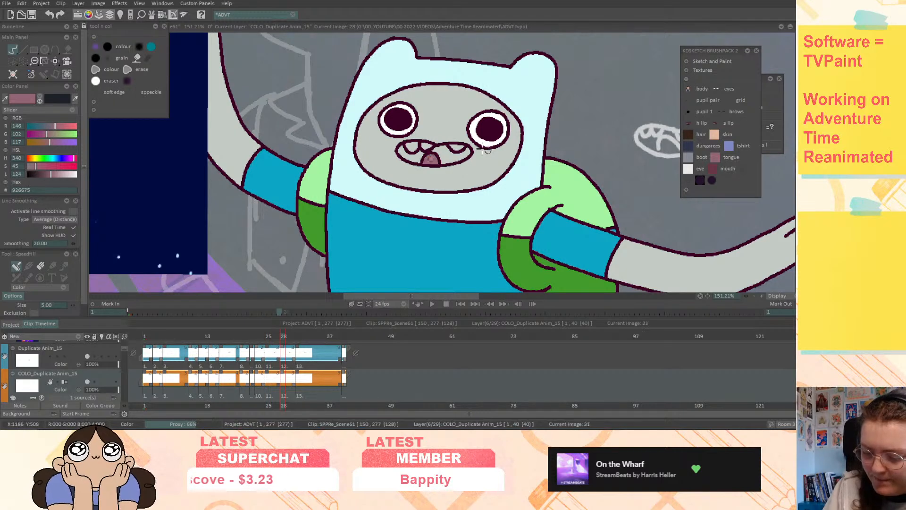
pyautogui.press('Right')
pyautogui.press('Right')
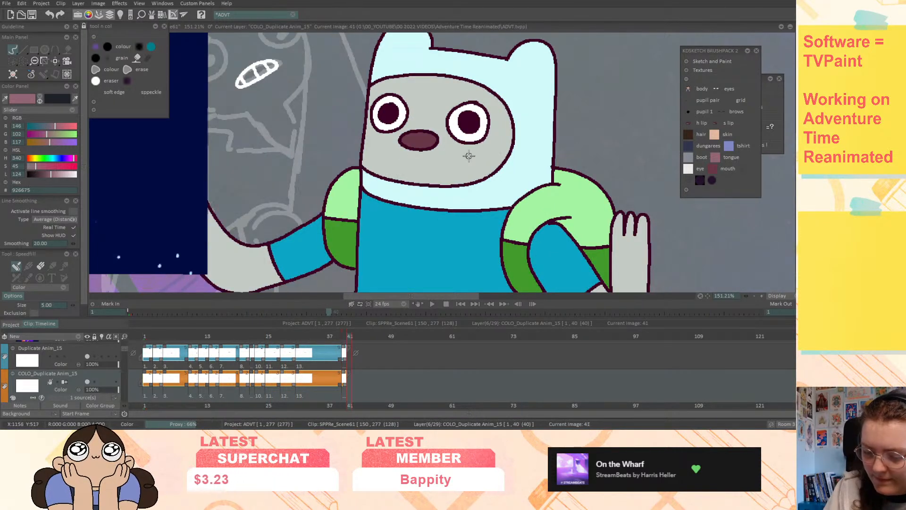
pyautogui.press('Left')
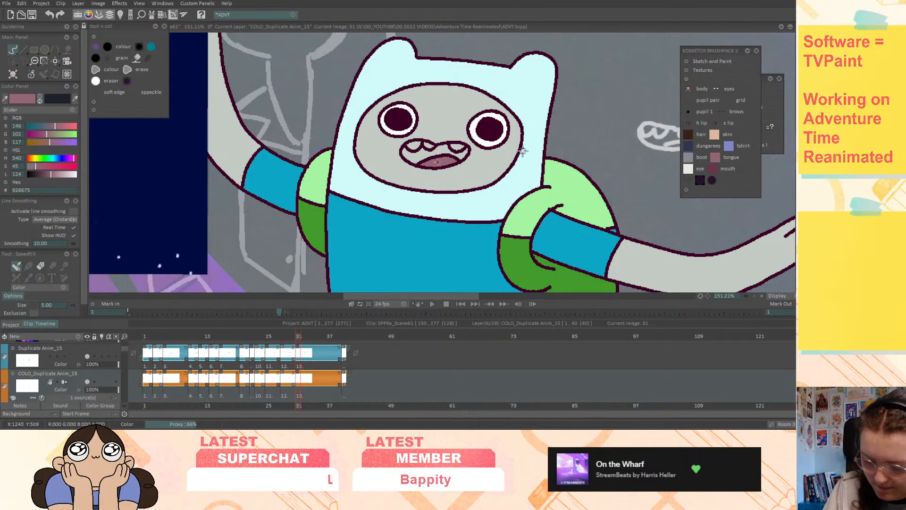
pyautogui.press('Right')
pyautogui.press('Left')
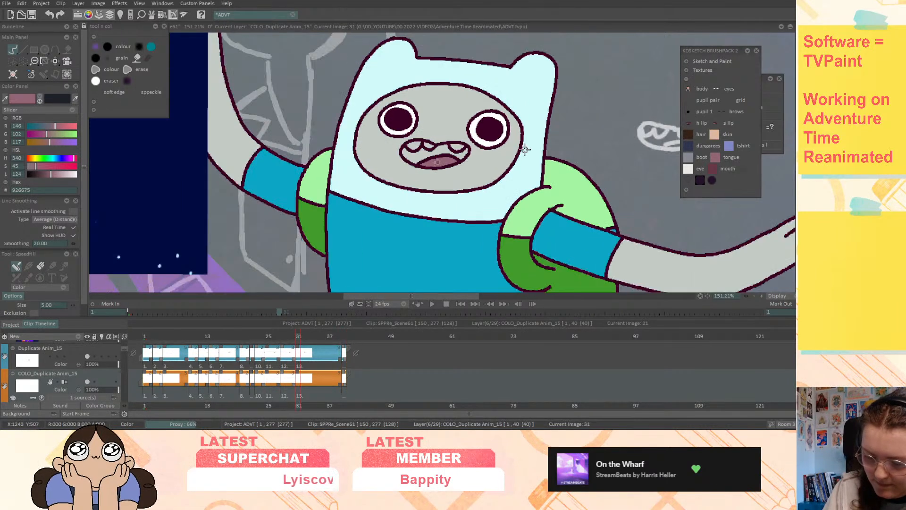
# - Choose the mouth colour 683747 and fill the mouth interior around the tongue, working back from drawing 13 to 11
pyautogui.click(712, 170)
pyautogui.press('Right')
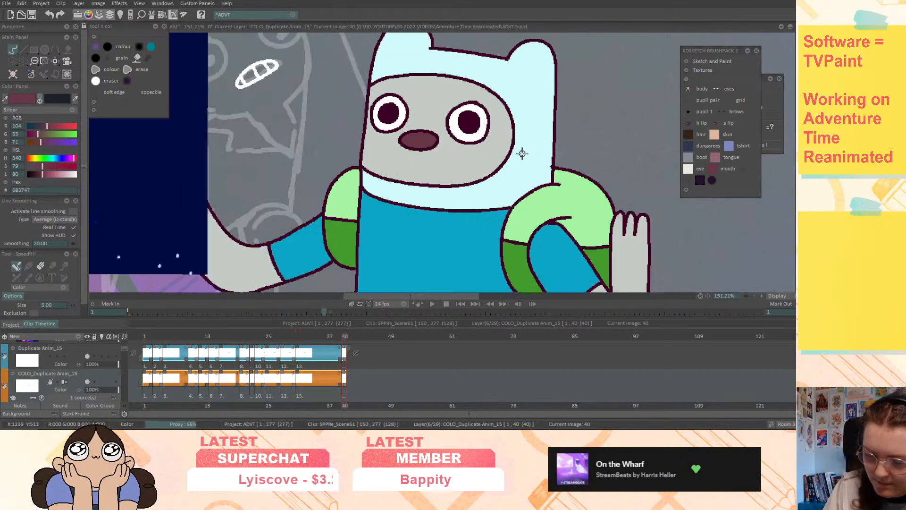
pyautogui.press('Left')
pyautogui.press('Left')
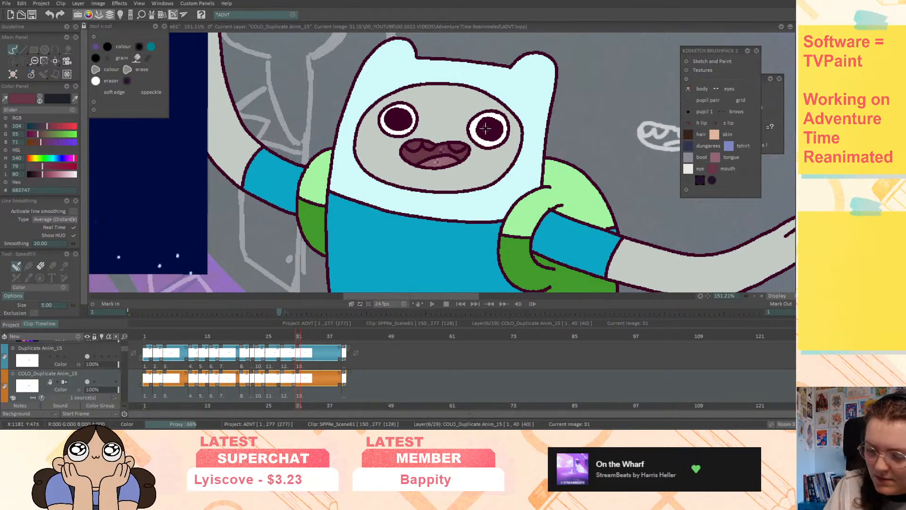
pyautogui.press('Left')
pyautogui.press('Left')
pyautogui.press('Left')
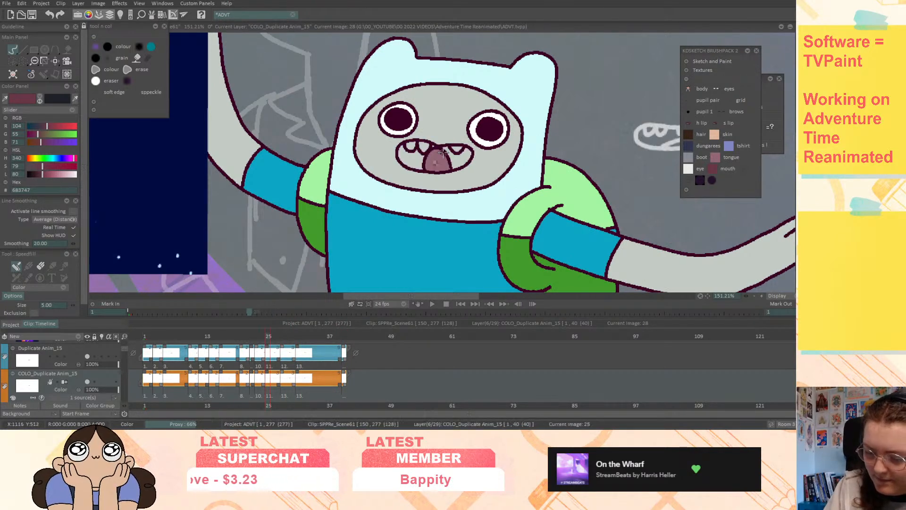
pyautogui.click(447, 150)
pyautogui.click(434, 148)
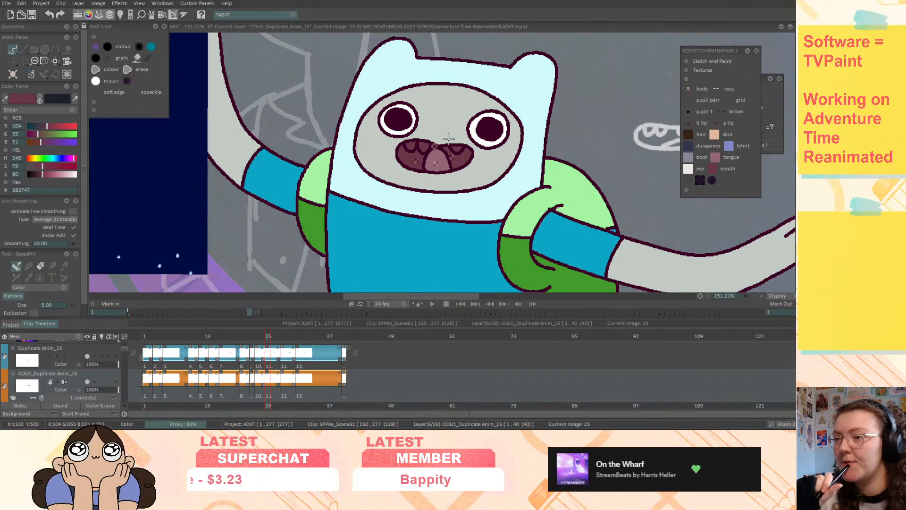
# - Fill the mouth interior with 683747 on drawings 10, 9, 7 and 6, leaving the teeth unfilled
pyautogui.press('Left')
pyautogui.press('Left')
pyautogui.click(471, 150)
pyautogui.press('Left')
pyautogui.click(505, 144)
pyautogui.press('Left')
pyautogui.press('Left')
pyautogui.click(500, 142)
pyautogui.press('Left')
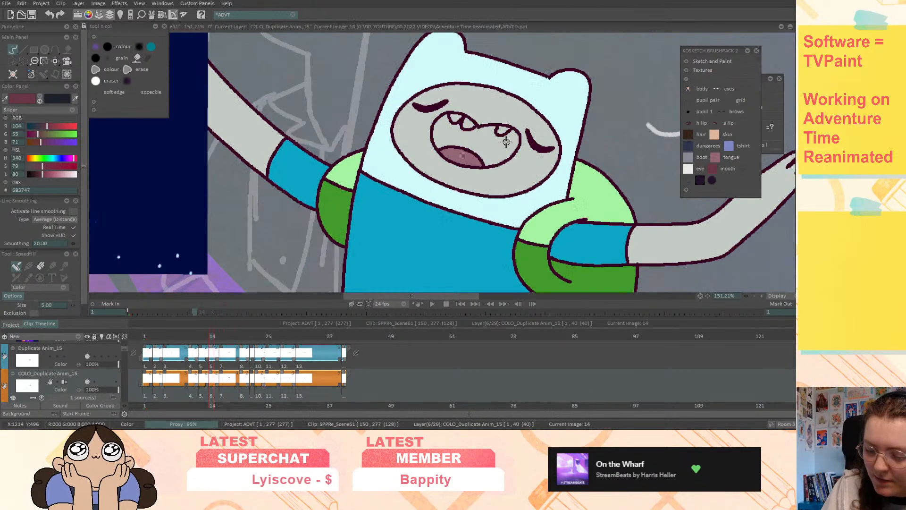
pyautogui.click(508, 143)
# - Fill the mouth interior beside the tongue with 683747 on drawing 4, continuing back to the earliest drawings
pyautogui.press('Left')
pyautogui.press('Left')
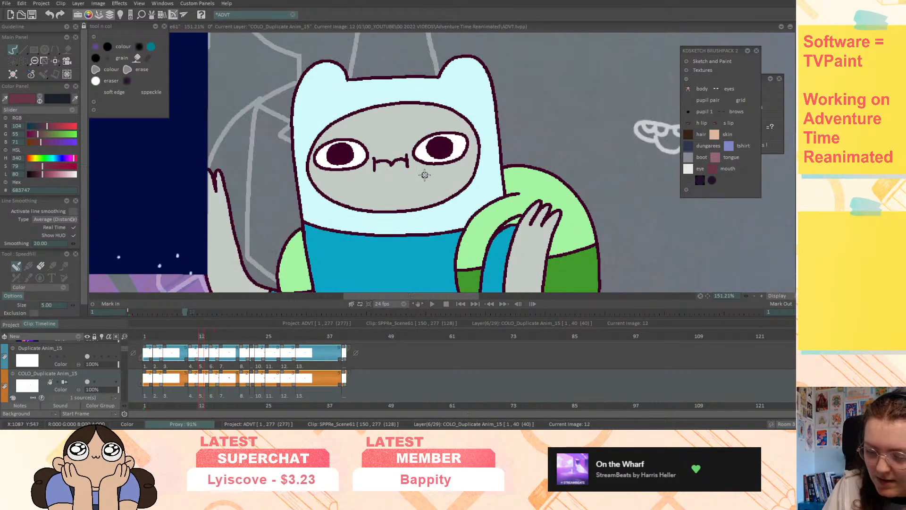
pyautogui.click(386, 184)
pyautogui.click(356, 186)
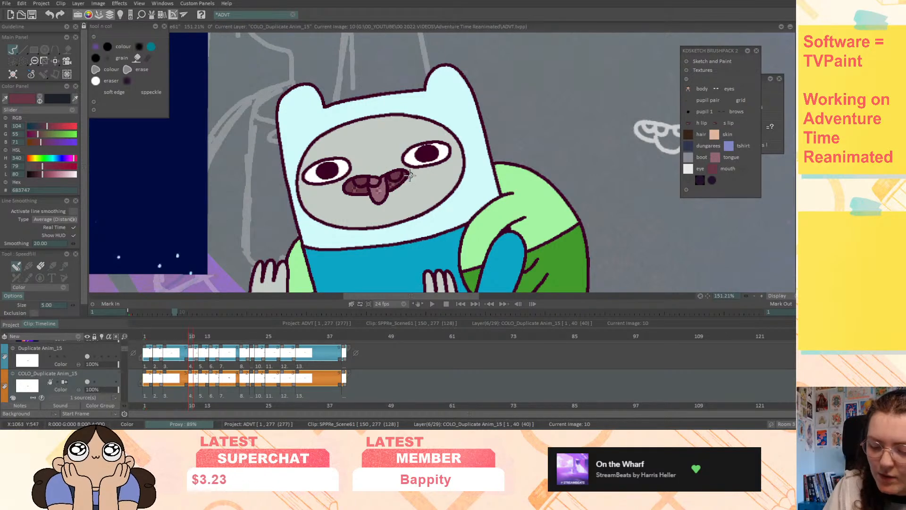
pyautogui.press('Left')
pyautogui.press('Left')
pyautogui.press('Left')
pyautogui.press('Left')
pyautogui.press('Left')
pyautogui.press('Left')
pyautogui.press('Left')
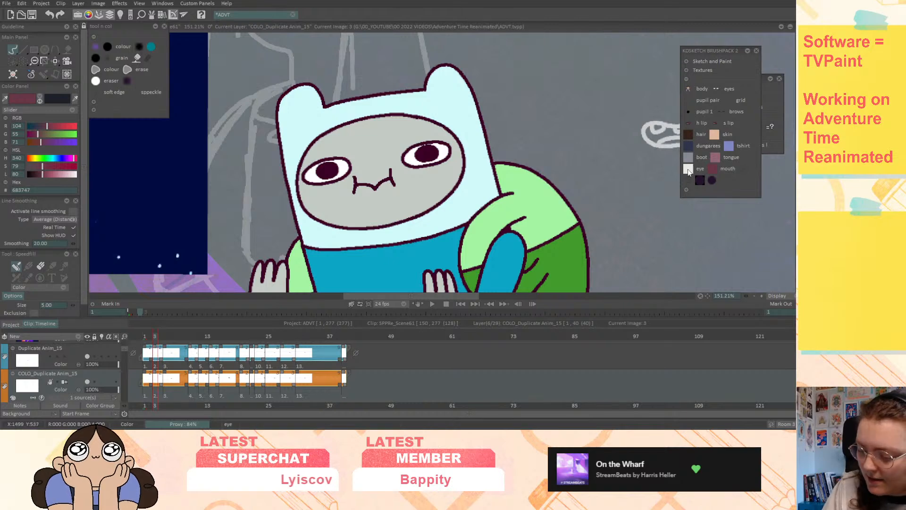
# - Choose the eye white EBE9E7 and fill the teeth on drawing 4 with it
pyautogui.click(688, 170)
pyautogui.press('Right')
pyautogui.press('Right')
pyautogui.press('Right')
pyautogui.press('Right')
pyautogui.press('Right')
pyautogui.press('Right')
pyautogui.press('Right')
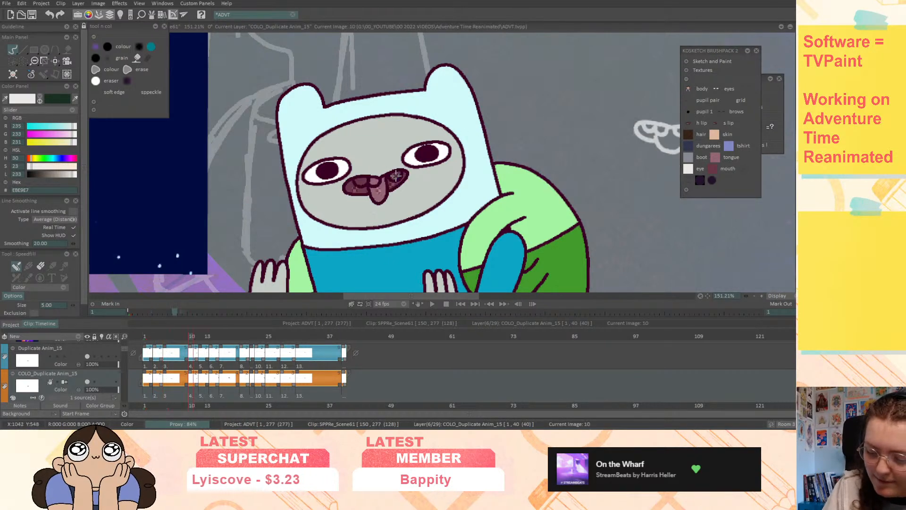
pyautogui.click(397, 176)
pyautogui.click(376, 181)
pyautogui.click(362, 181)
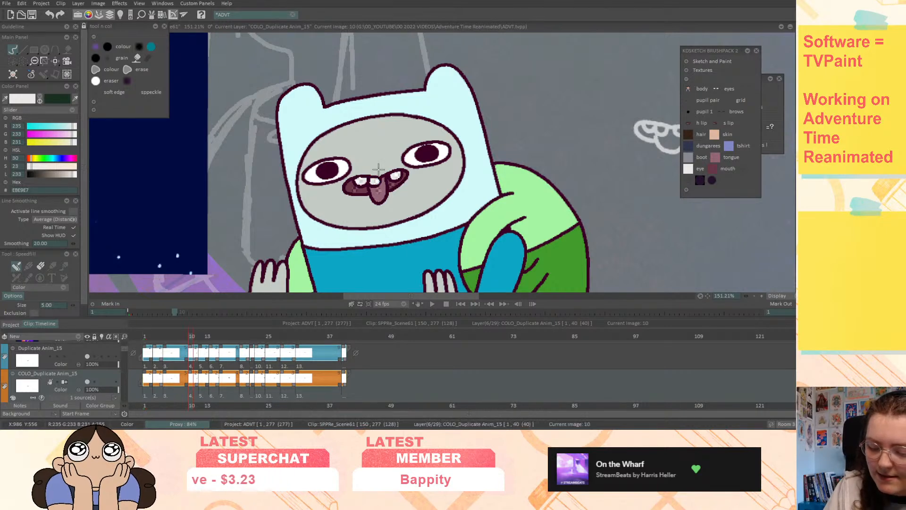
# - Fill the upper teeth with EBE9E7 in the wide-open mouths of drawings 6 and 7
pyautogui.press('Right')
pyautogui.press('Right')
pyautogui.press('Right')
pyautogui.press('Right')
pyautogui.click(469, 125)
pyautogui.click(456, 118)
pyautogui.click(503, 129)
pyautogui.press('Right')
pyautogui.press('Right')
pyautogui.press('Left')
pyautogui.press('Right')
pyautogui.click(515, 129)
pyautogui.click(479, 121)
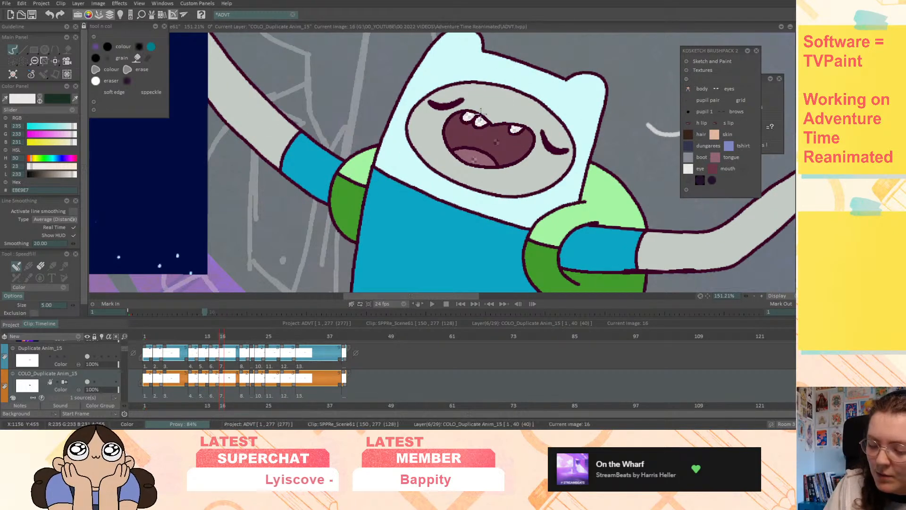
# - Fill the clenched teeth on drawing 8 and the upper teeth on drawing 9 with EBE9E7
pyautogui.press('Right')
pyautogui.press('Right')
pyautogui.press('Right')
pyautogui.press('Right')
pyautogui.click(472, 119)
pyautogui.click(504, 121)
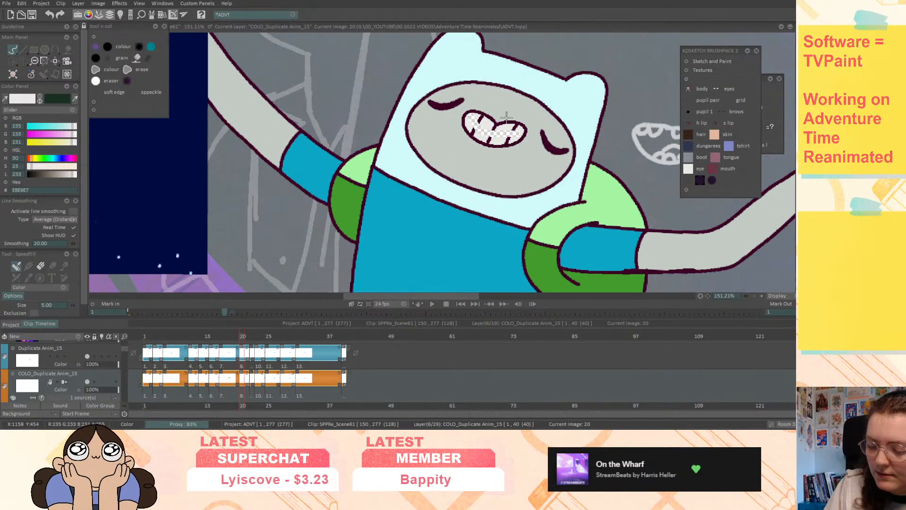
pyautogui.press('Right')
pyautogui.press('Right')
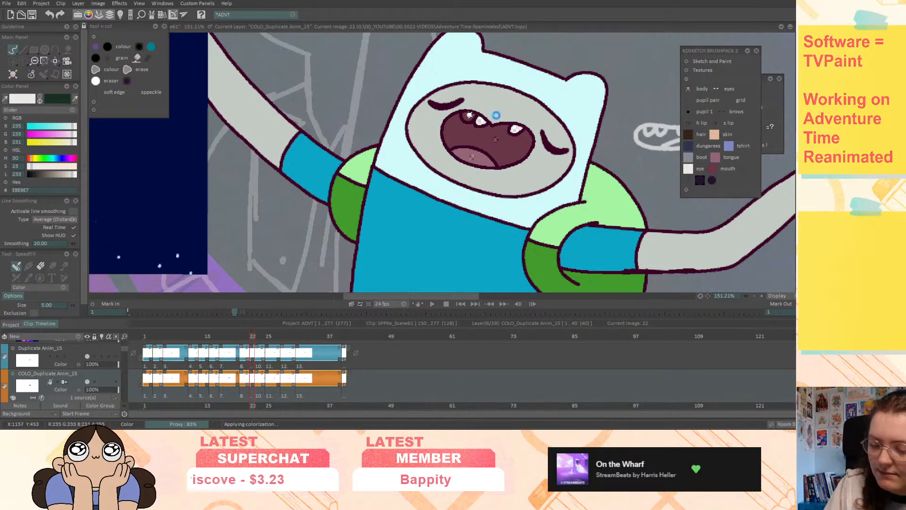
# - Fill the teeth with EBE9E7 on drawings 10 and 11
pyautogui.press('Right')
pyautogui.click(489, 136)
pyautogui.click(451, 128)
pyautogui.click(463, 134)
pyautogui.press('Right')
pyautogui.press('Right')
pyautogui.click(424, 142)
# - Fill the teeth with EBE9E7 on drawings 12 and 13, and check the last mouth drawing
pyautogui.press('Right')
pyautogui.press('Right')
pyautogui.press('Right')
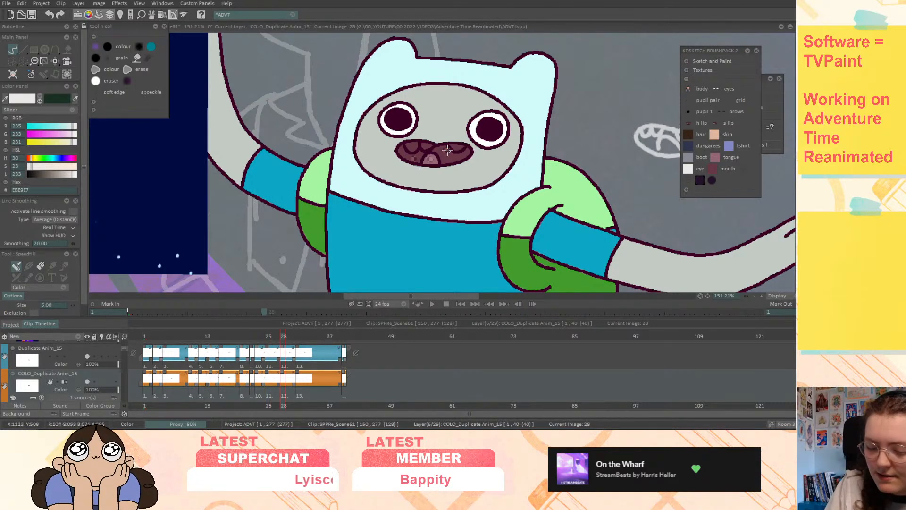
pyautogui.press('Right')
pyautogui.press('Right')
pyautogui.press('Right')
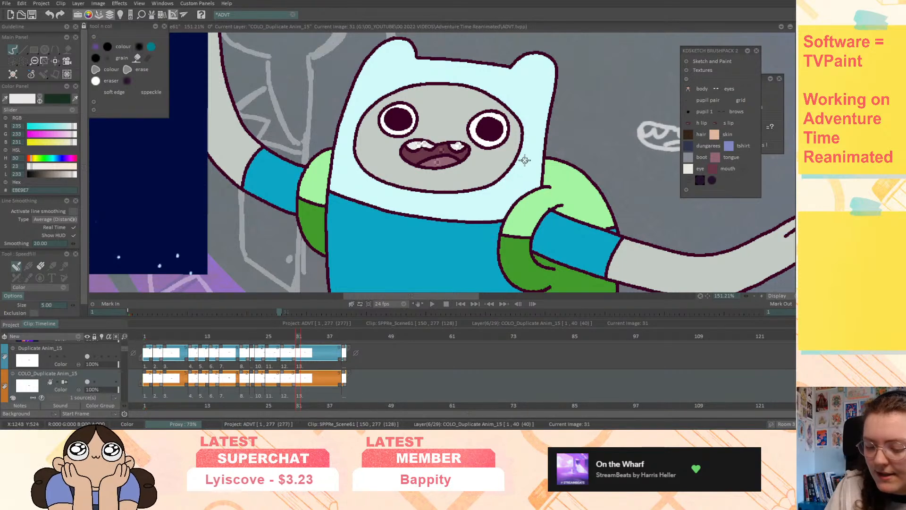
pyautogui.press('Right')
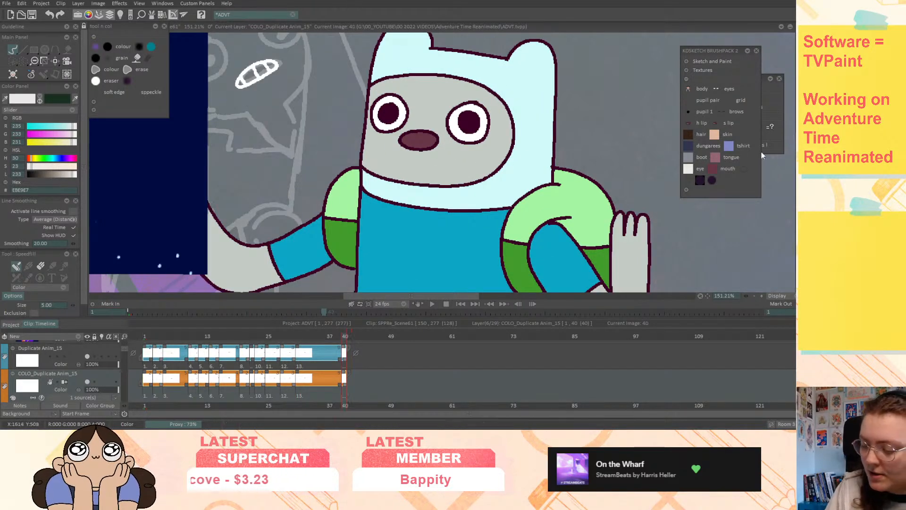
pyautogui.press('Left')
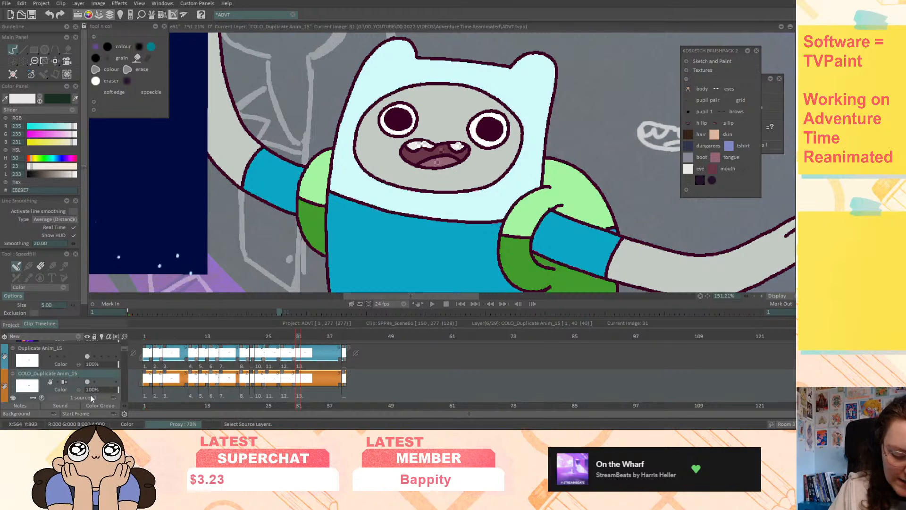
# - Convert COLO_Duplicate Anim_15 into a regular animation layer with Make Anim and view the whole frame
pyautogui.rightClick(76, 377)
pyautogui.click(99, 418)
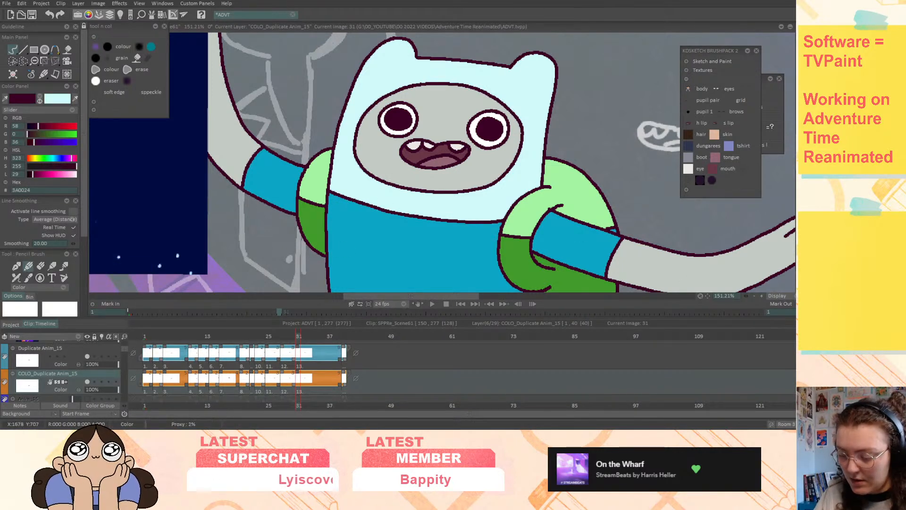
pyautogui.click(707, 296)
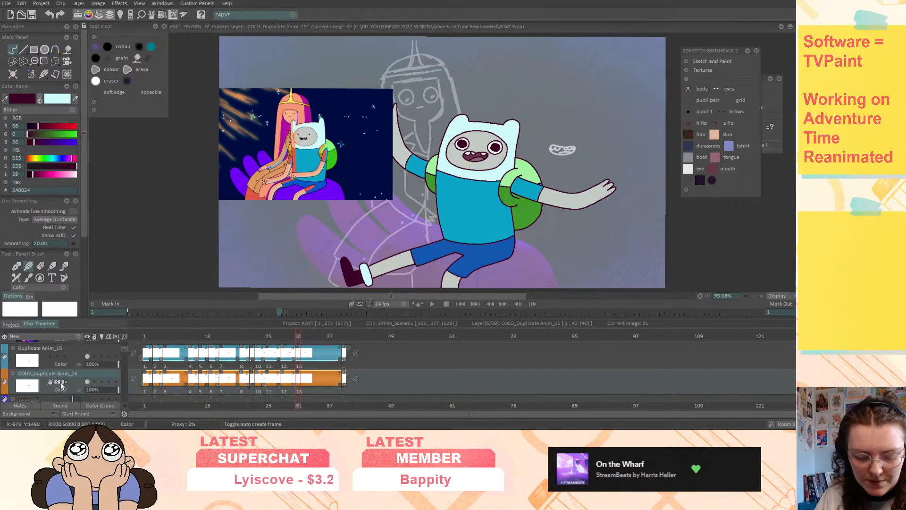
# - Hide the Anim_23 layer that holds the colour reference image
pyautogui.scroll(2, 61, 381)
pyautogui.scroll(1, 60, 381)
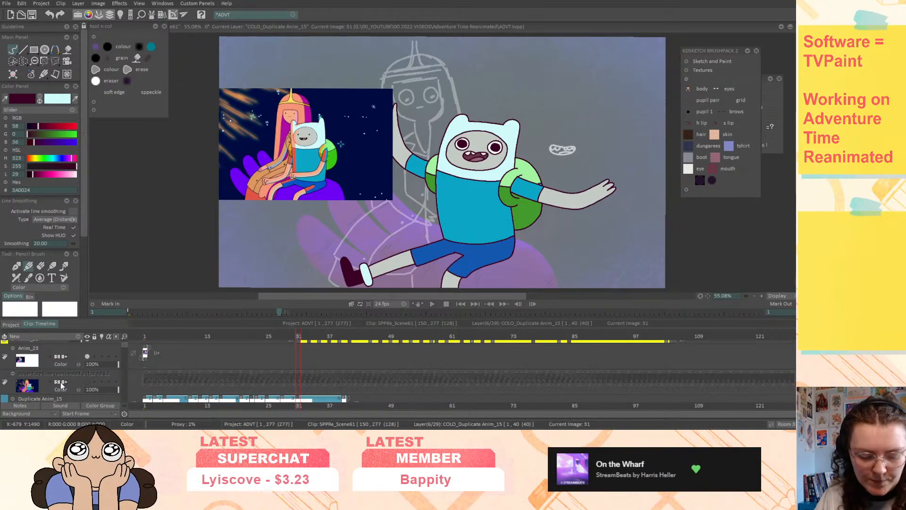
pyautogui.click(87, 357)
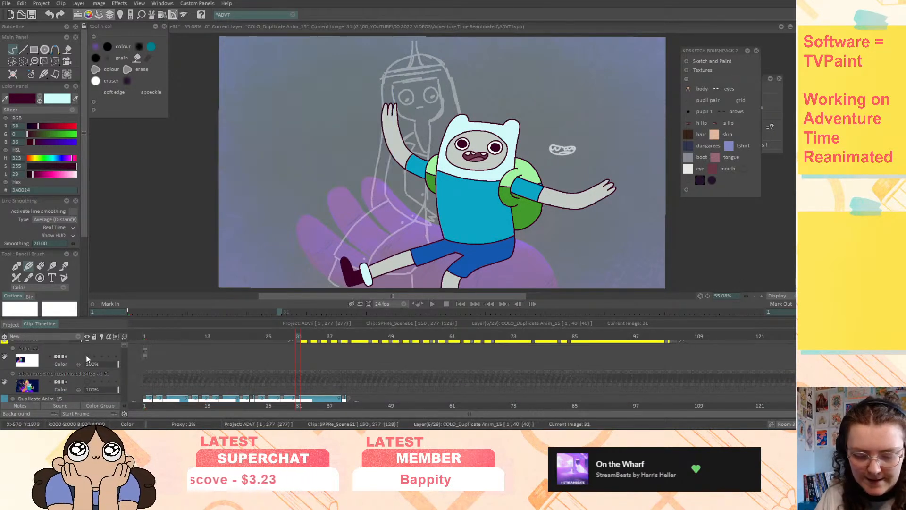
# - Play back the clip from its first frame and scrub to image 31 to review the coloured mouth
pyautogui.click(460, 304)
pyautogui.click(432, 305)
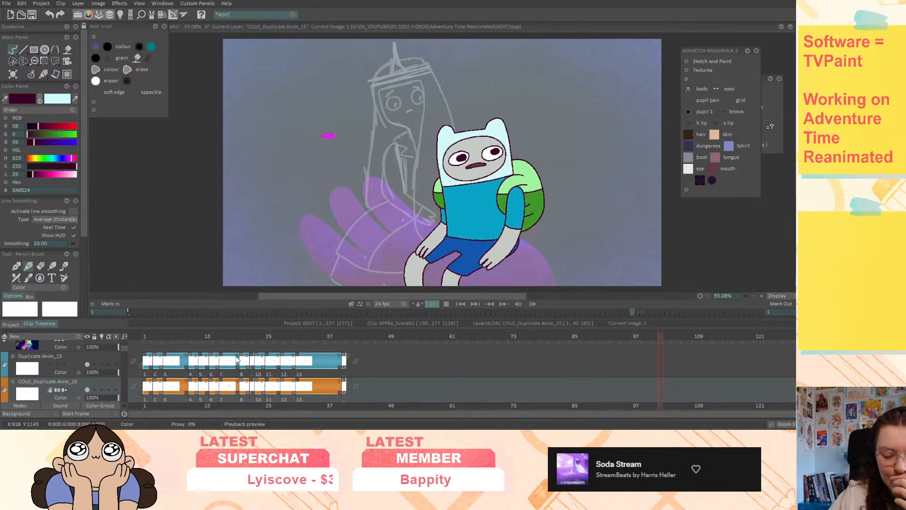
pyautogui.scroll(-1, 178, 371)
pyautogui.moveTo(151, 335); pyautogui.dragTo(298, 373)
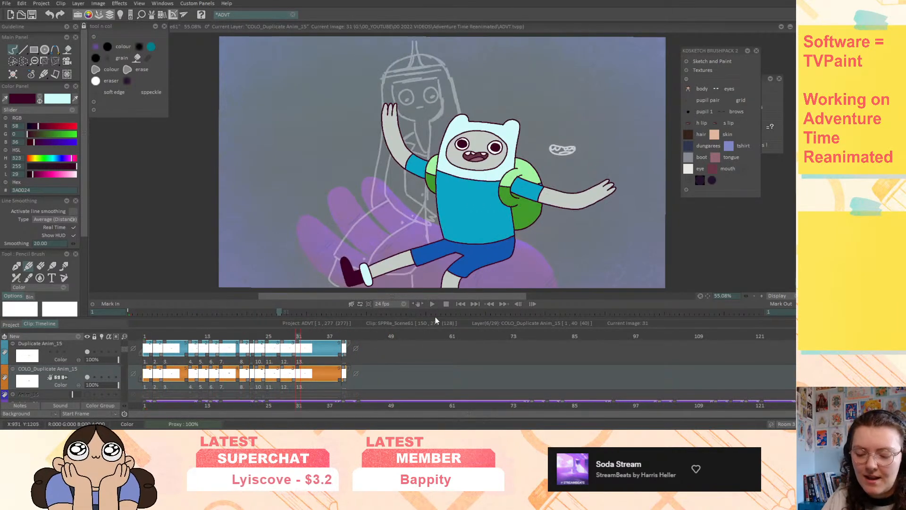
# - Return to the first frame and play back the entire ADVT project, starting from its first scene
pyautogui.click(460, 305)
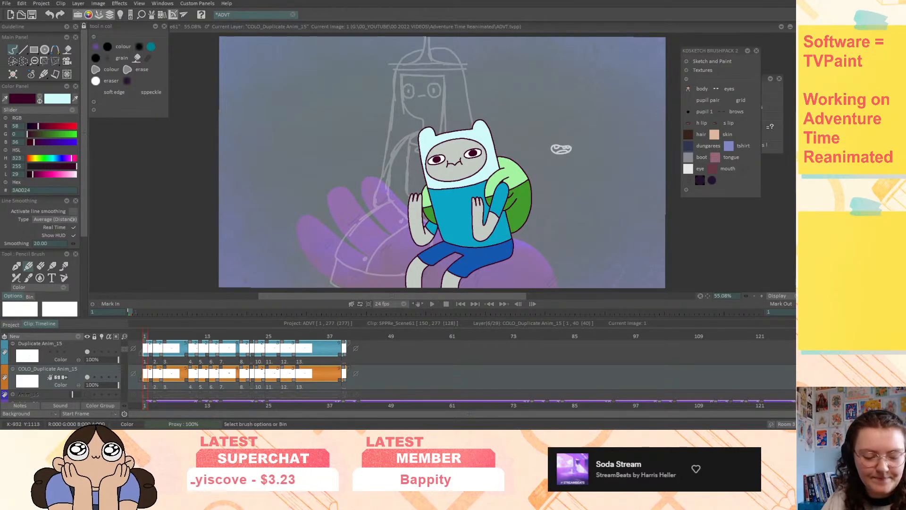
pyautogui.click(14, 324)
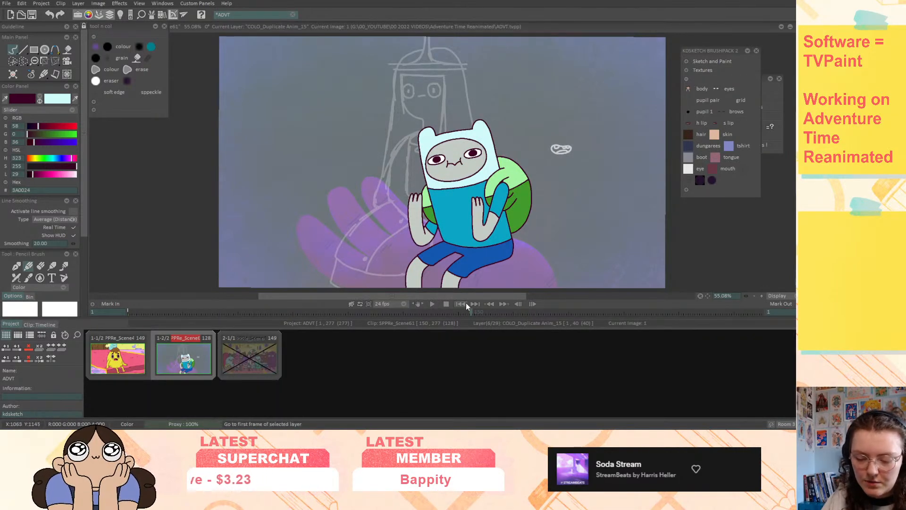
pyautogui.click(432, 304)
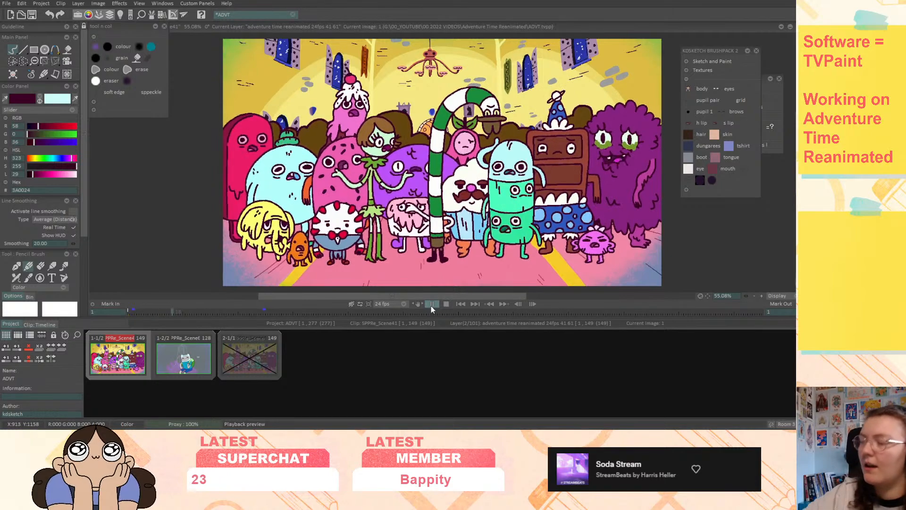